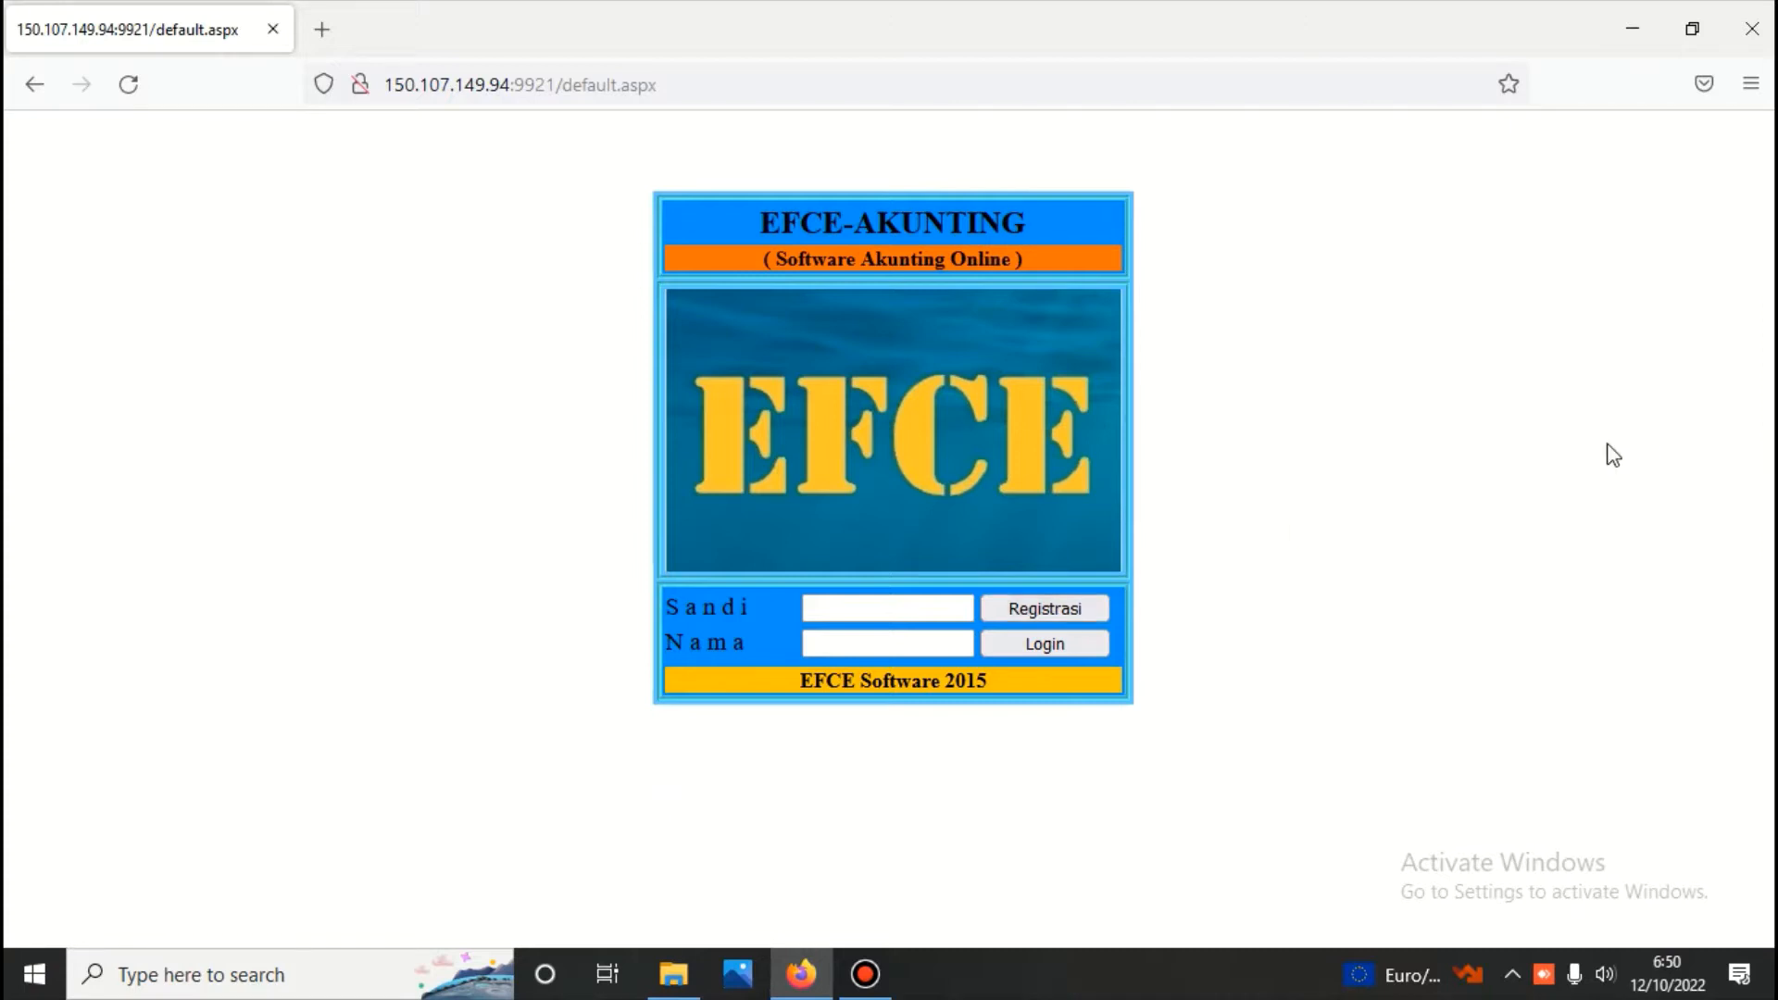
Log in to EFCE-AKUNTING by entering the account password in Sandi and the login name in Nama
left_click(873, 607)
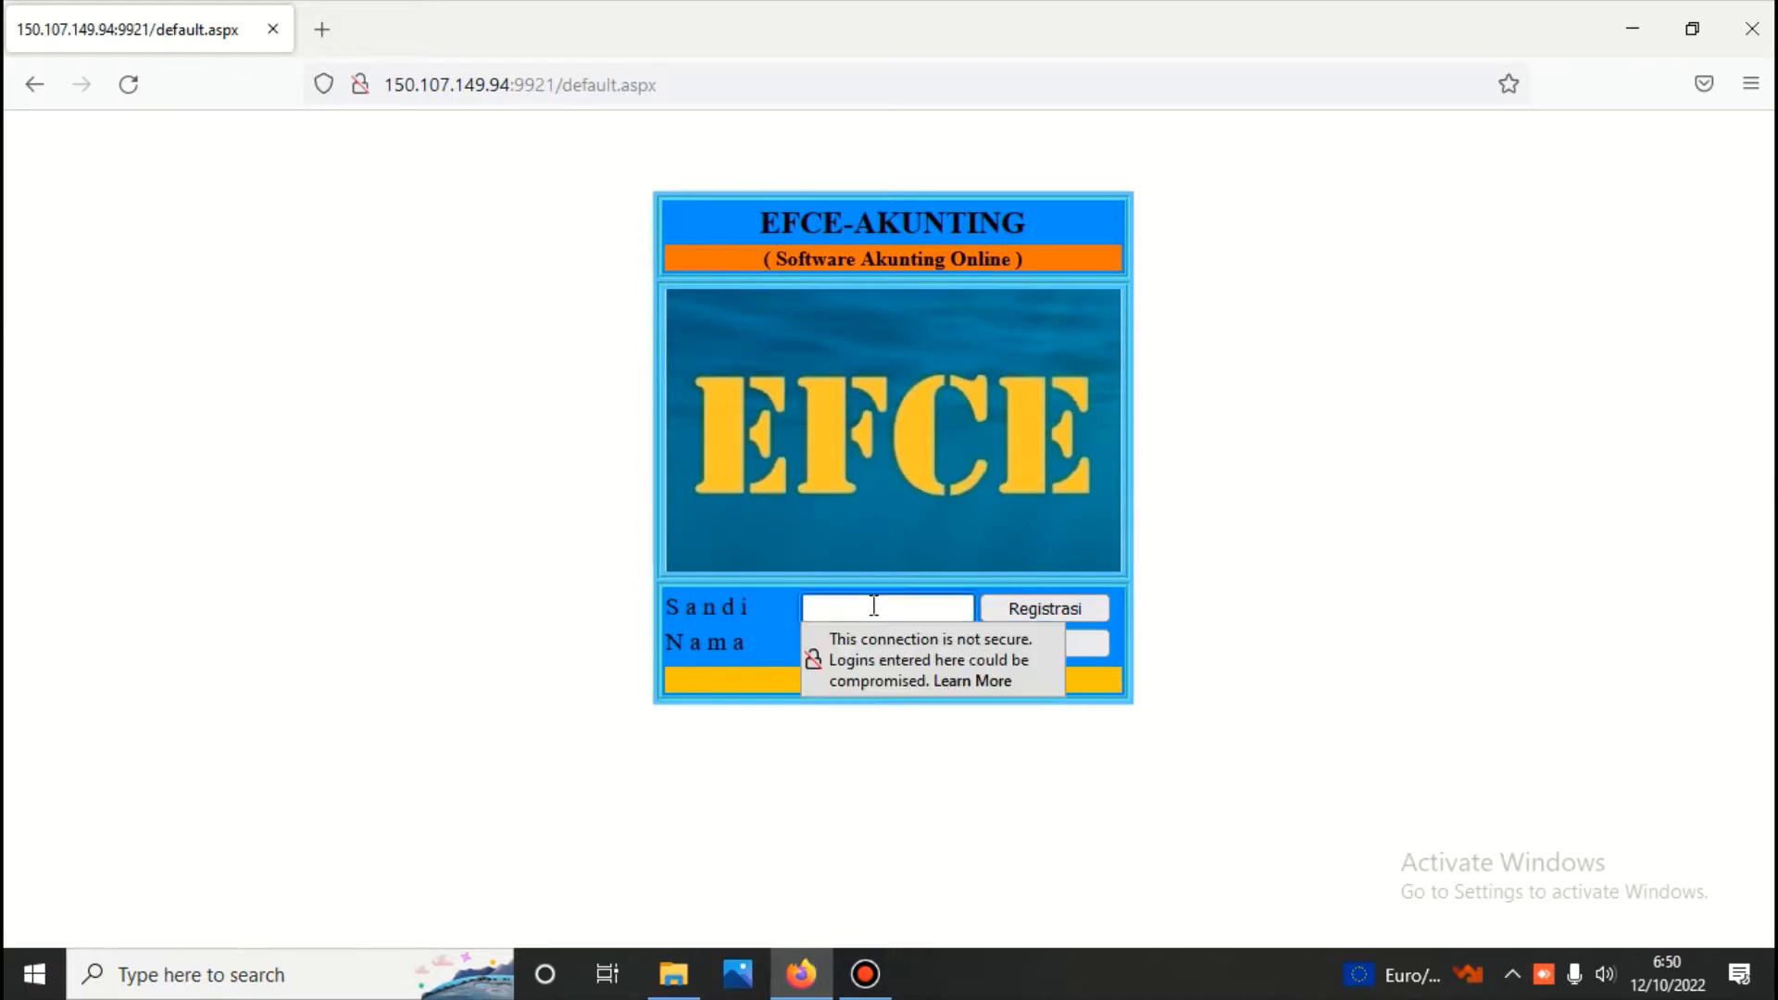
type("***")
left_click(888, 643)
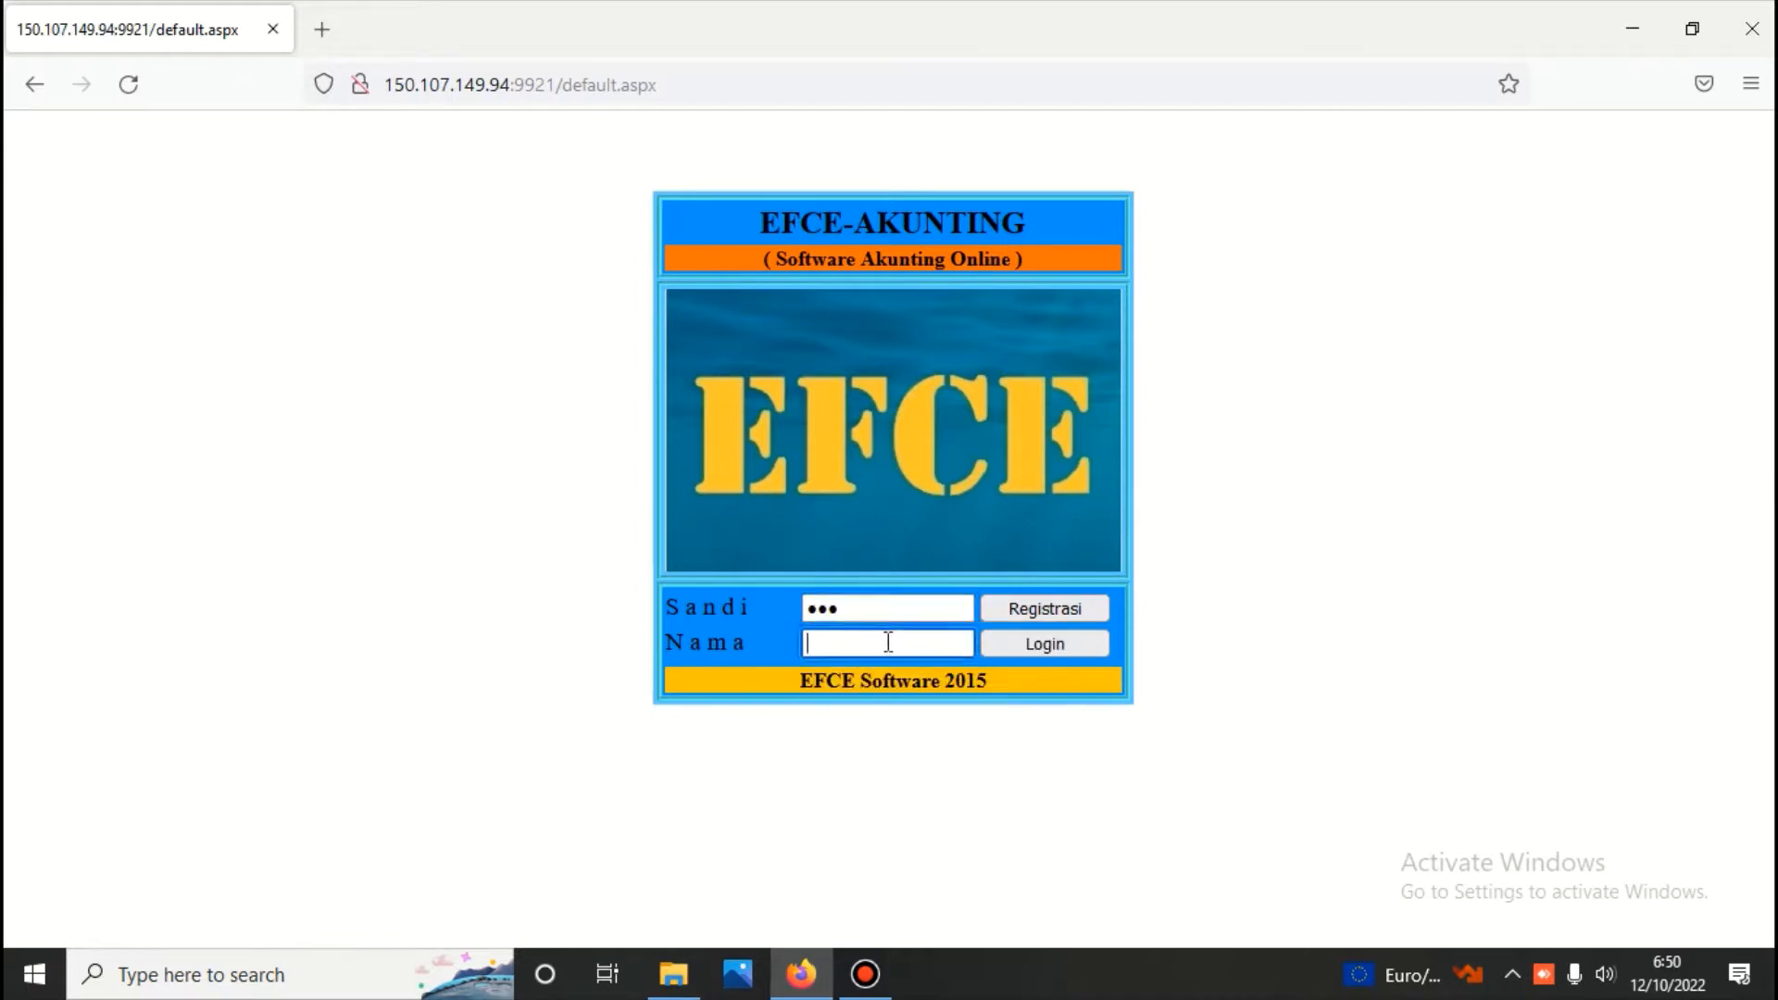
type("ptpi")
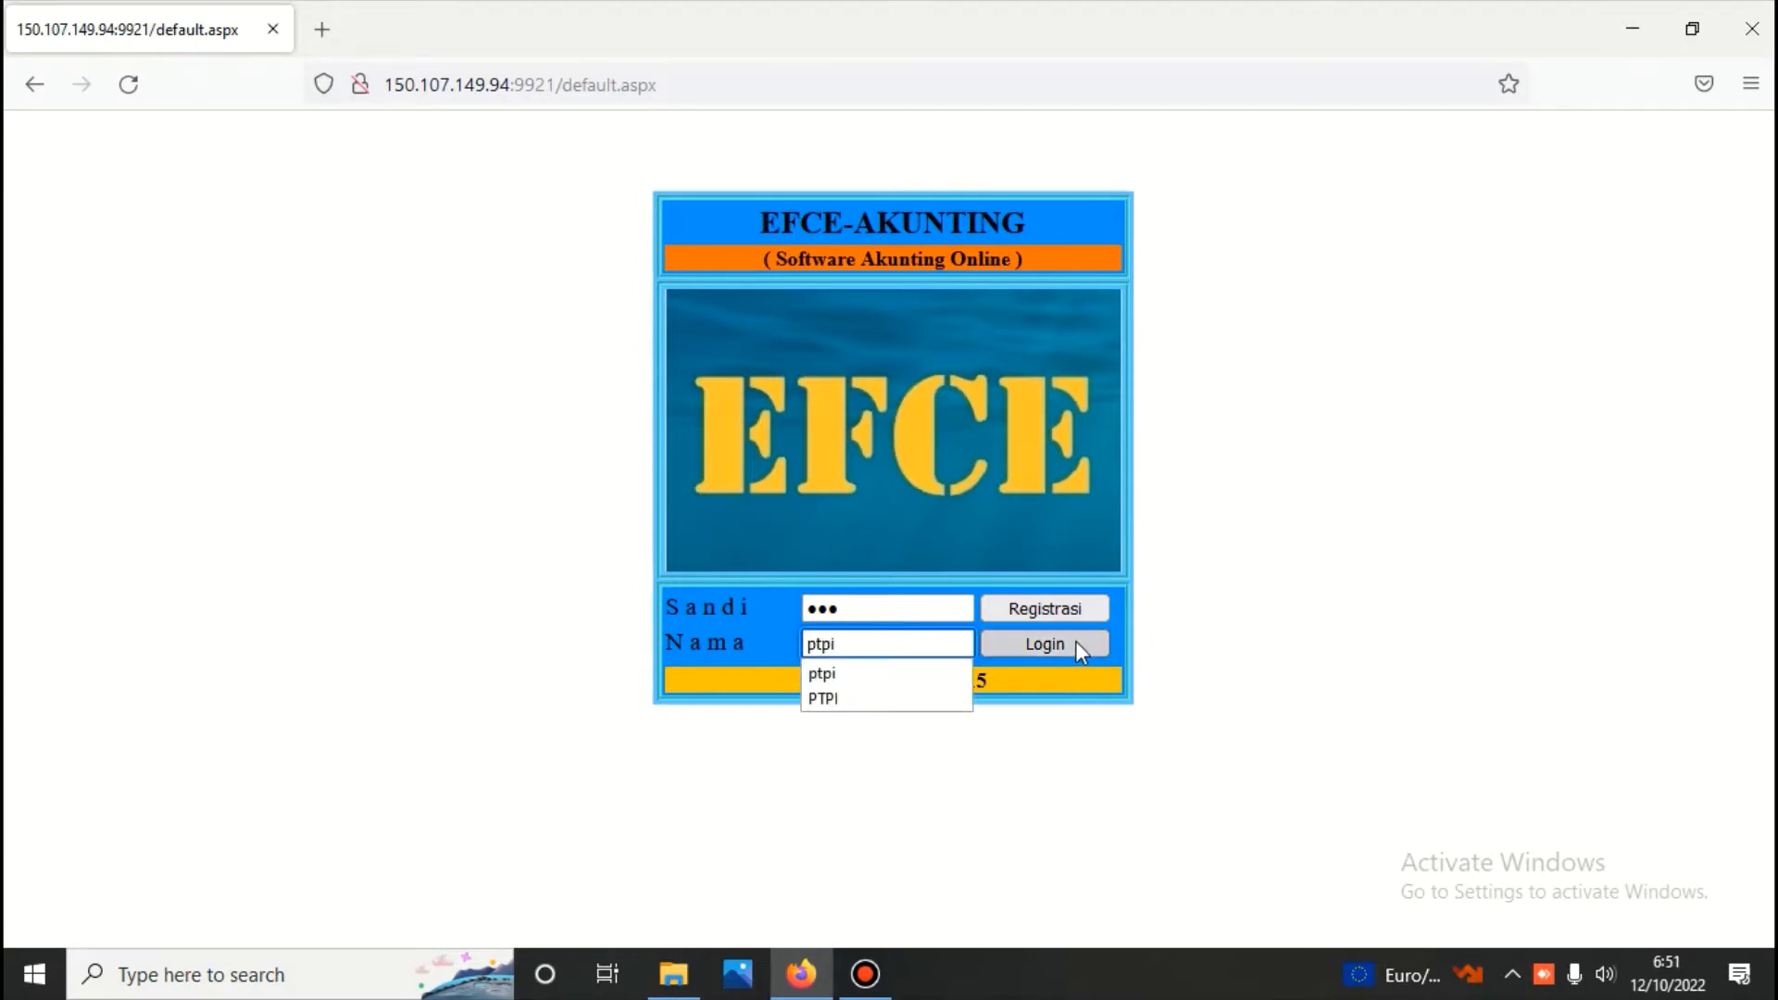
left_click(1072, 639)
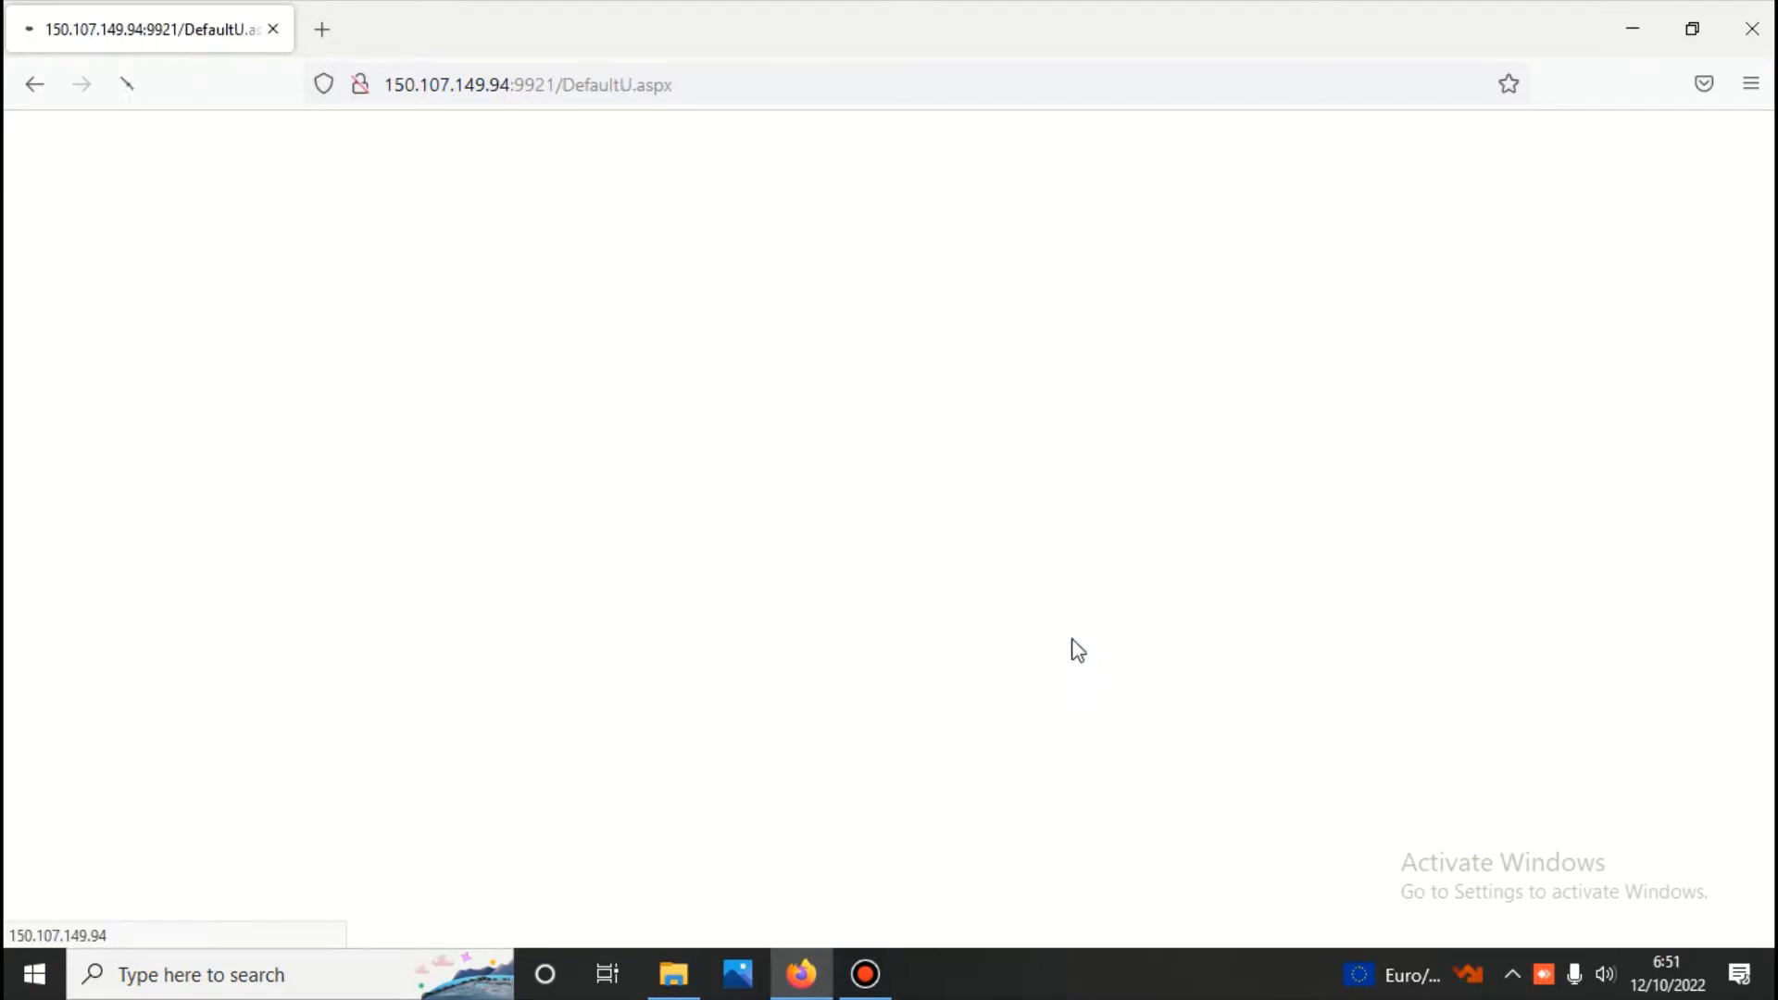
Enter the company-level password for PT. Pabrikasi Indonesia and log in to the main menu
type("●")
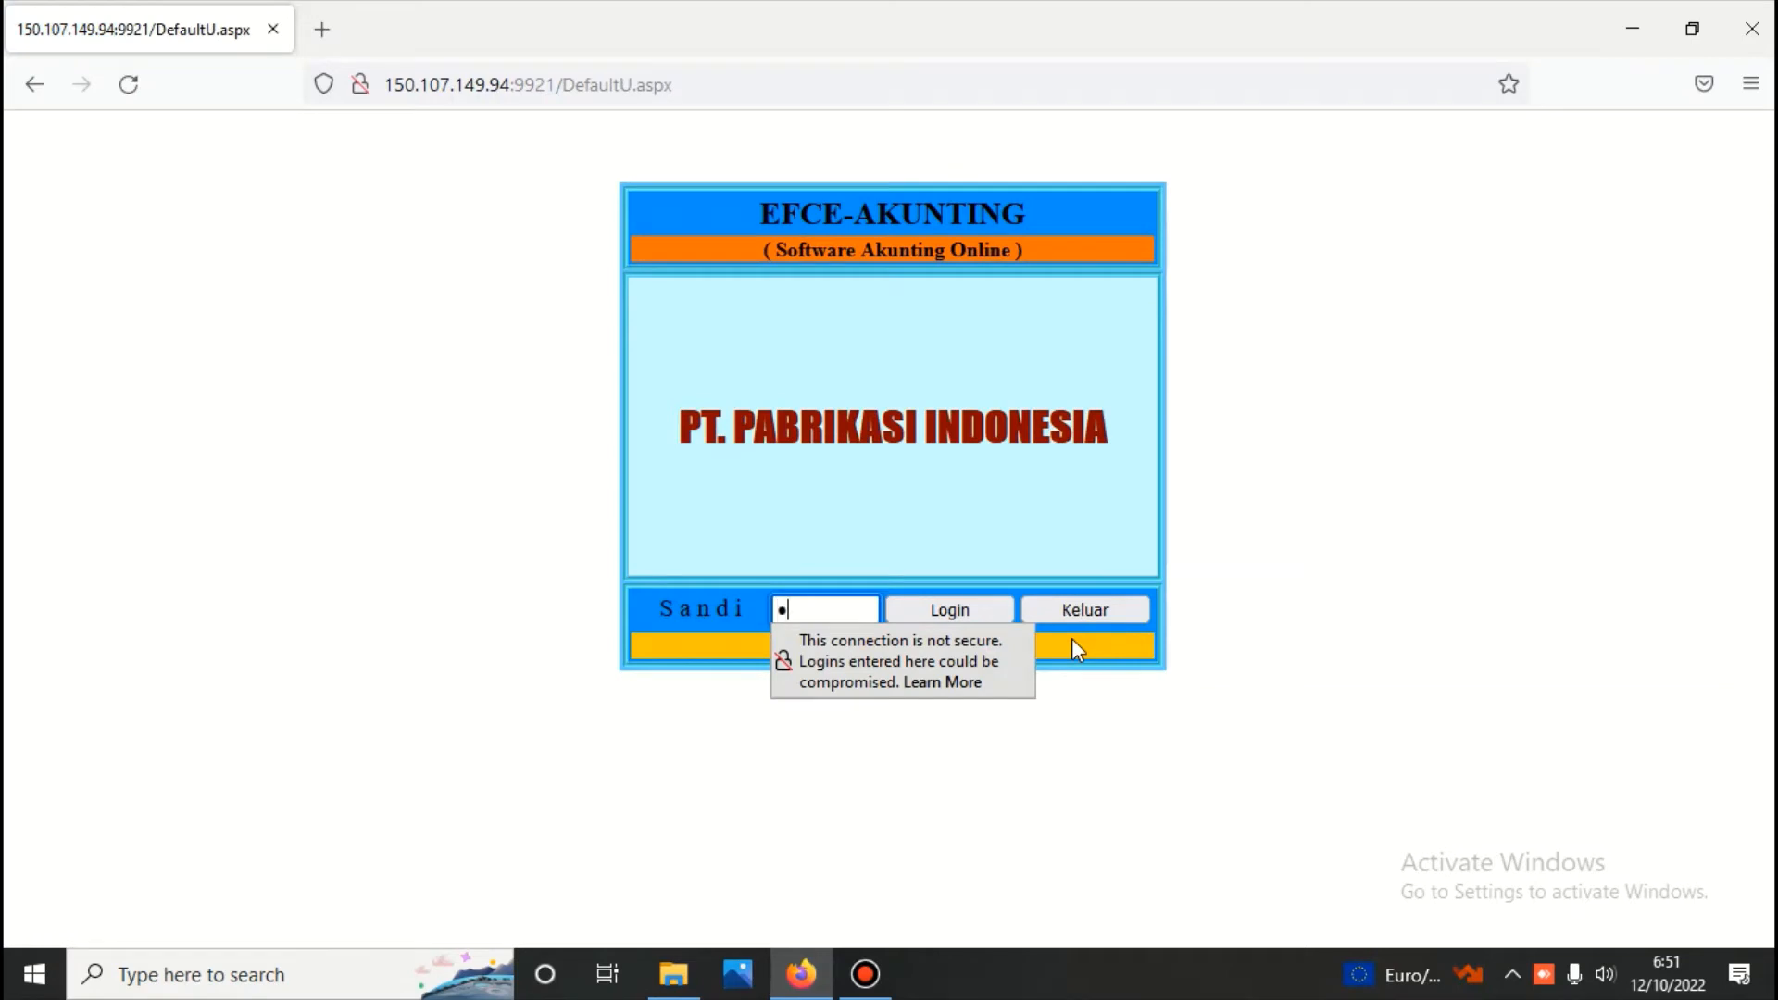
type("●●●")
key("Return")
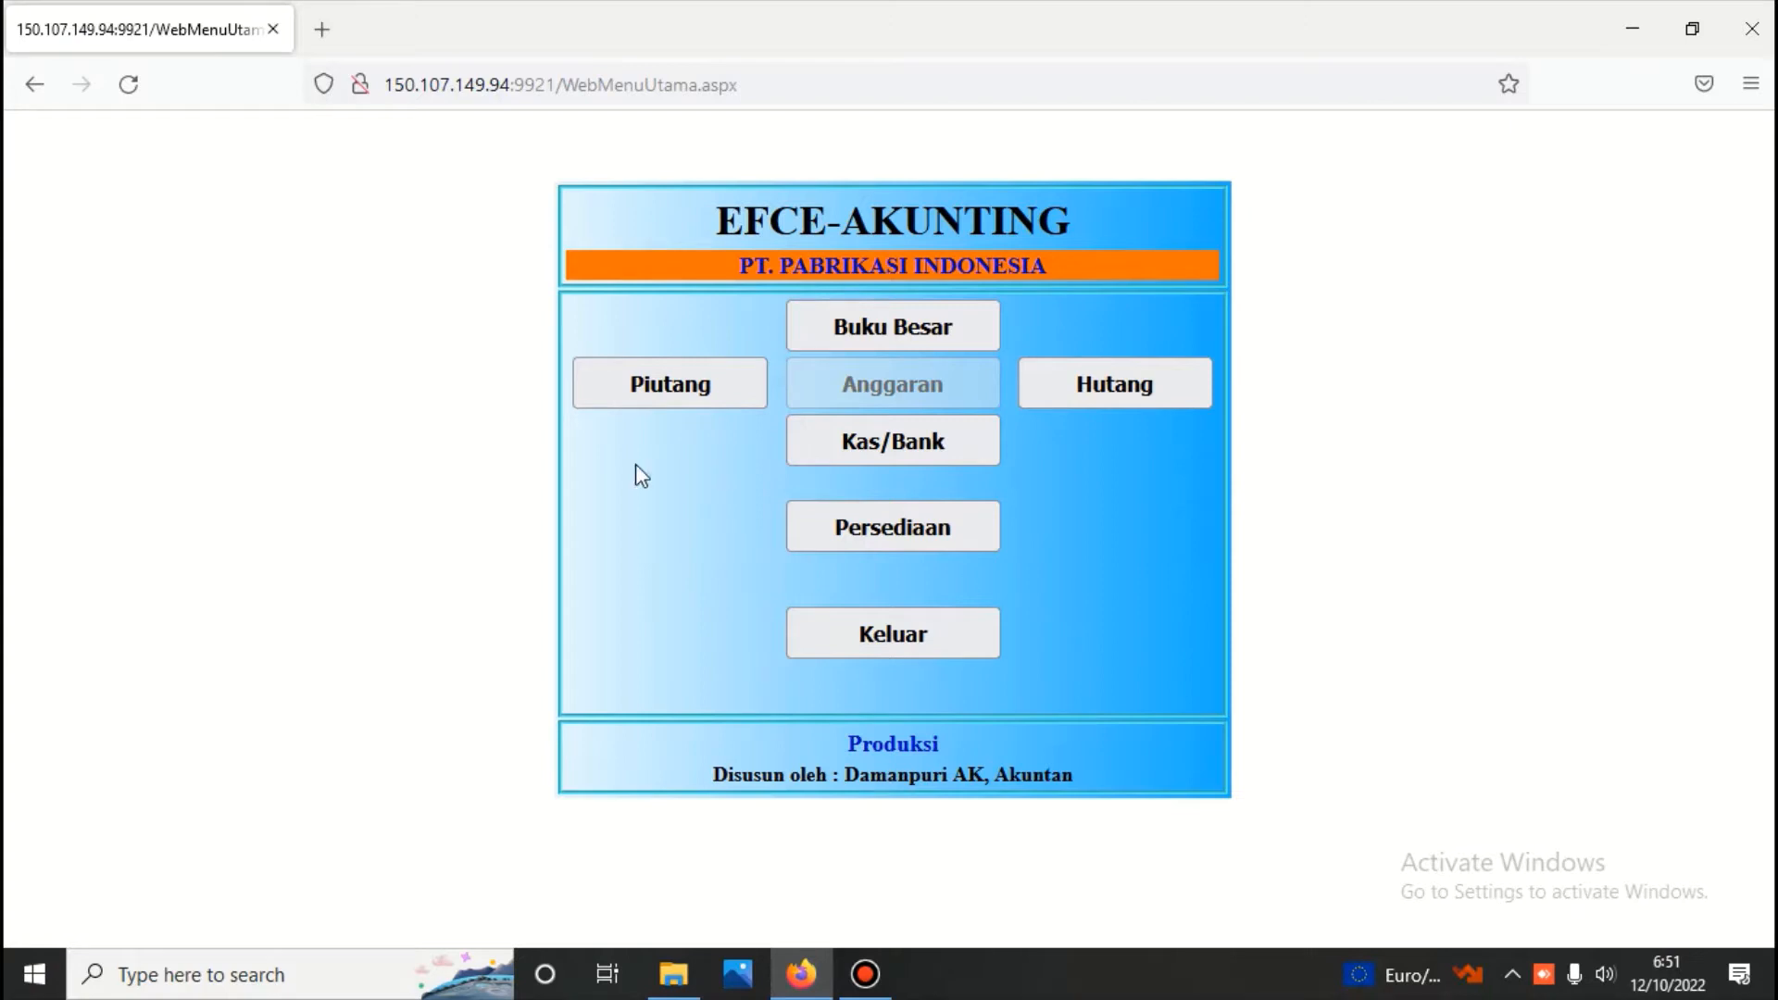
View the Persediaan submenu and return to the main menu
left_click(917, 528)
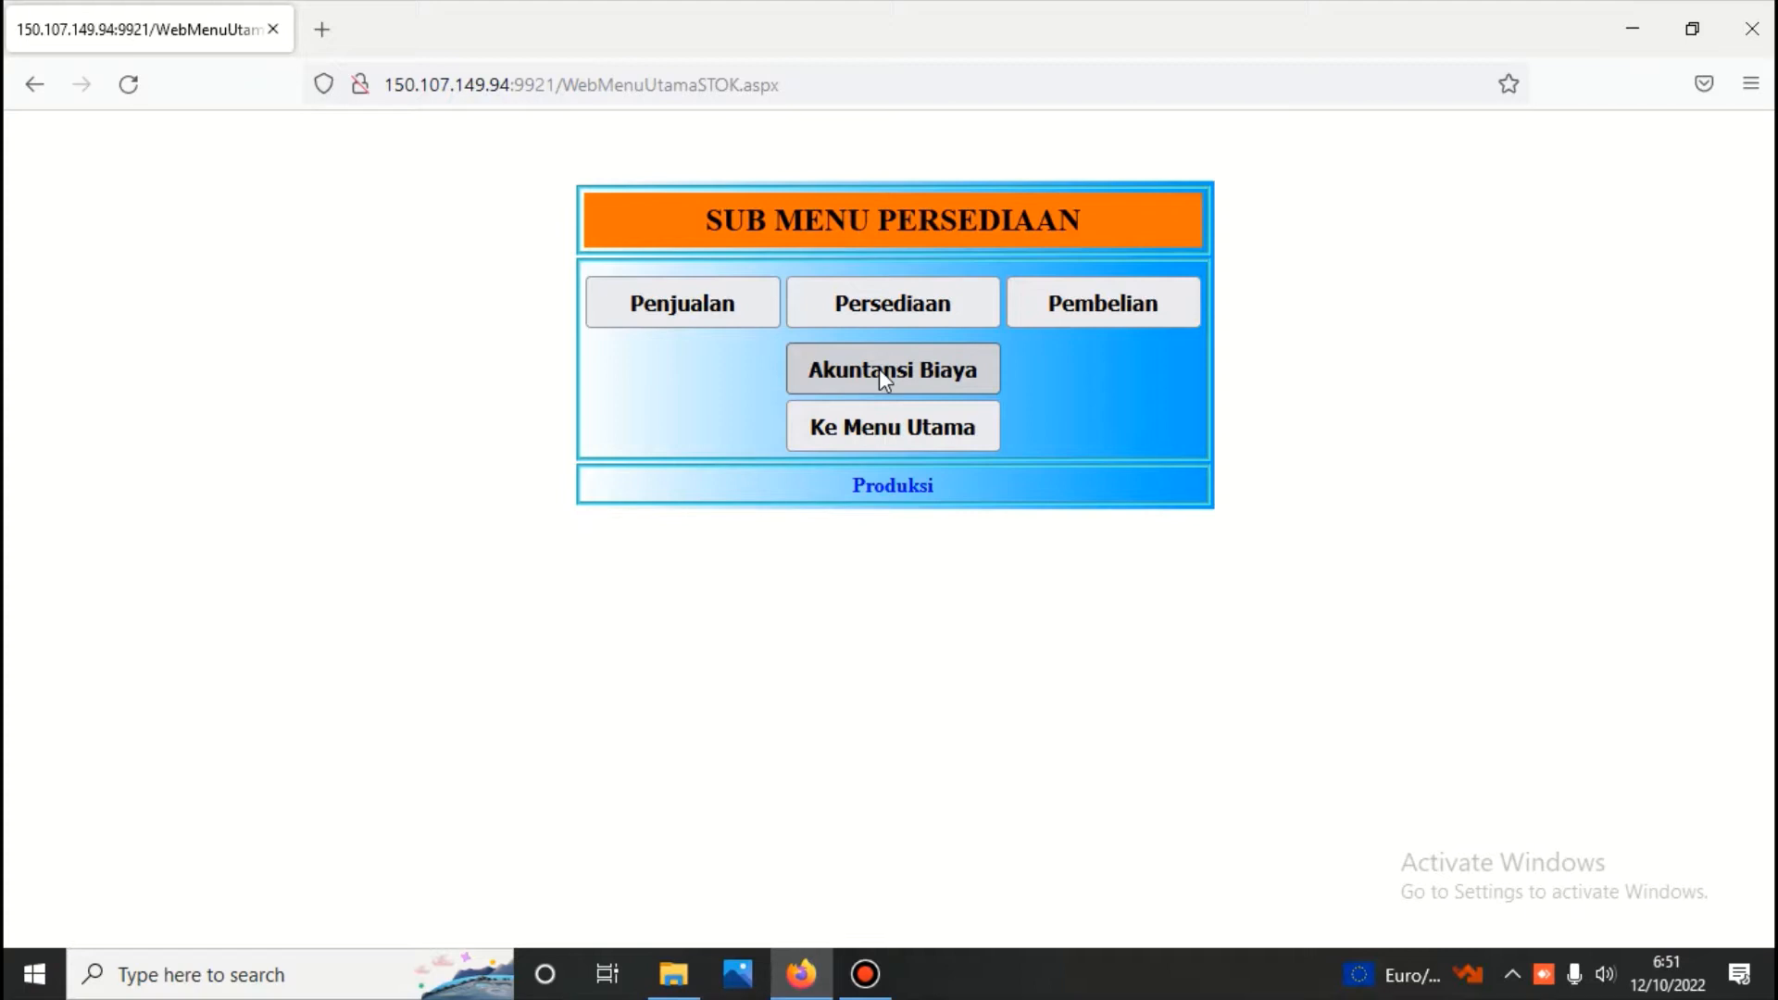
left_click(902, 430)
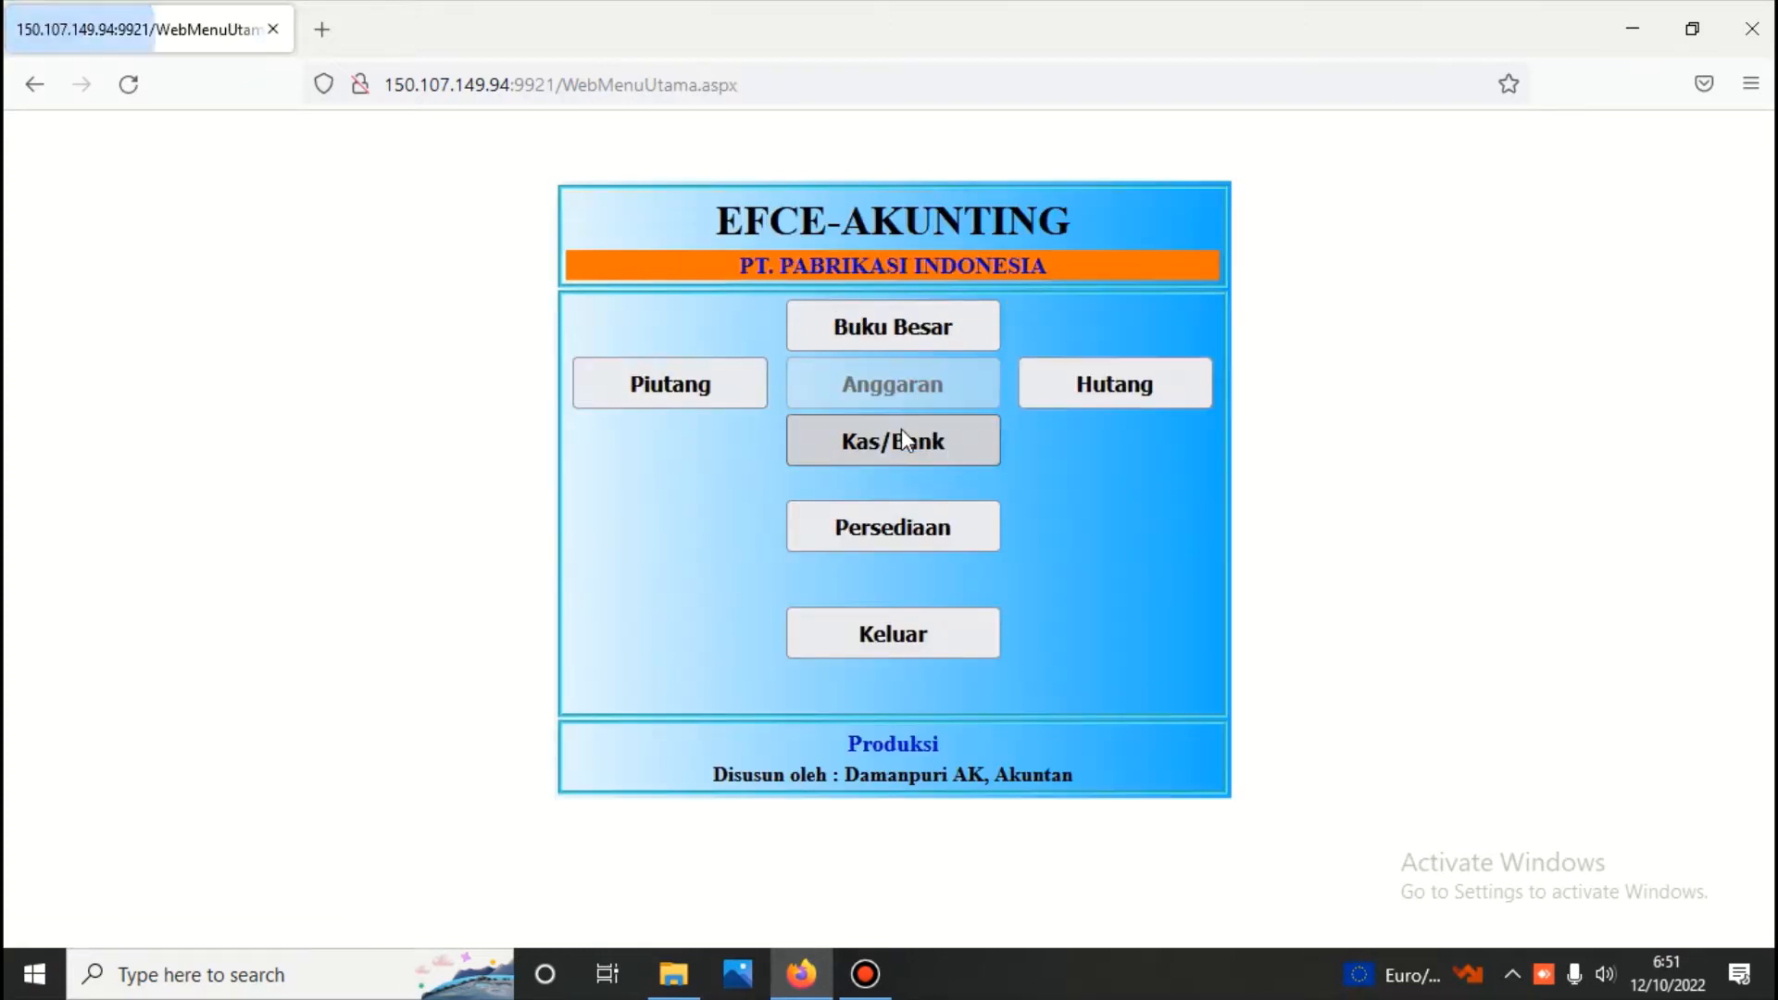
Open the Buku Besar module and log in with its module password
left_click(886, 332)
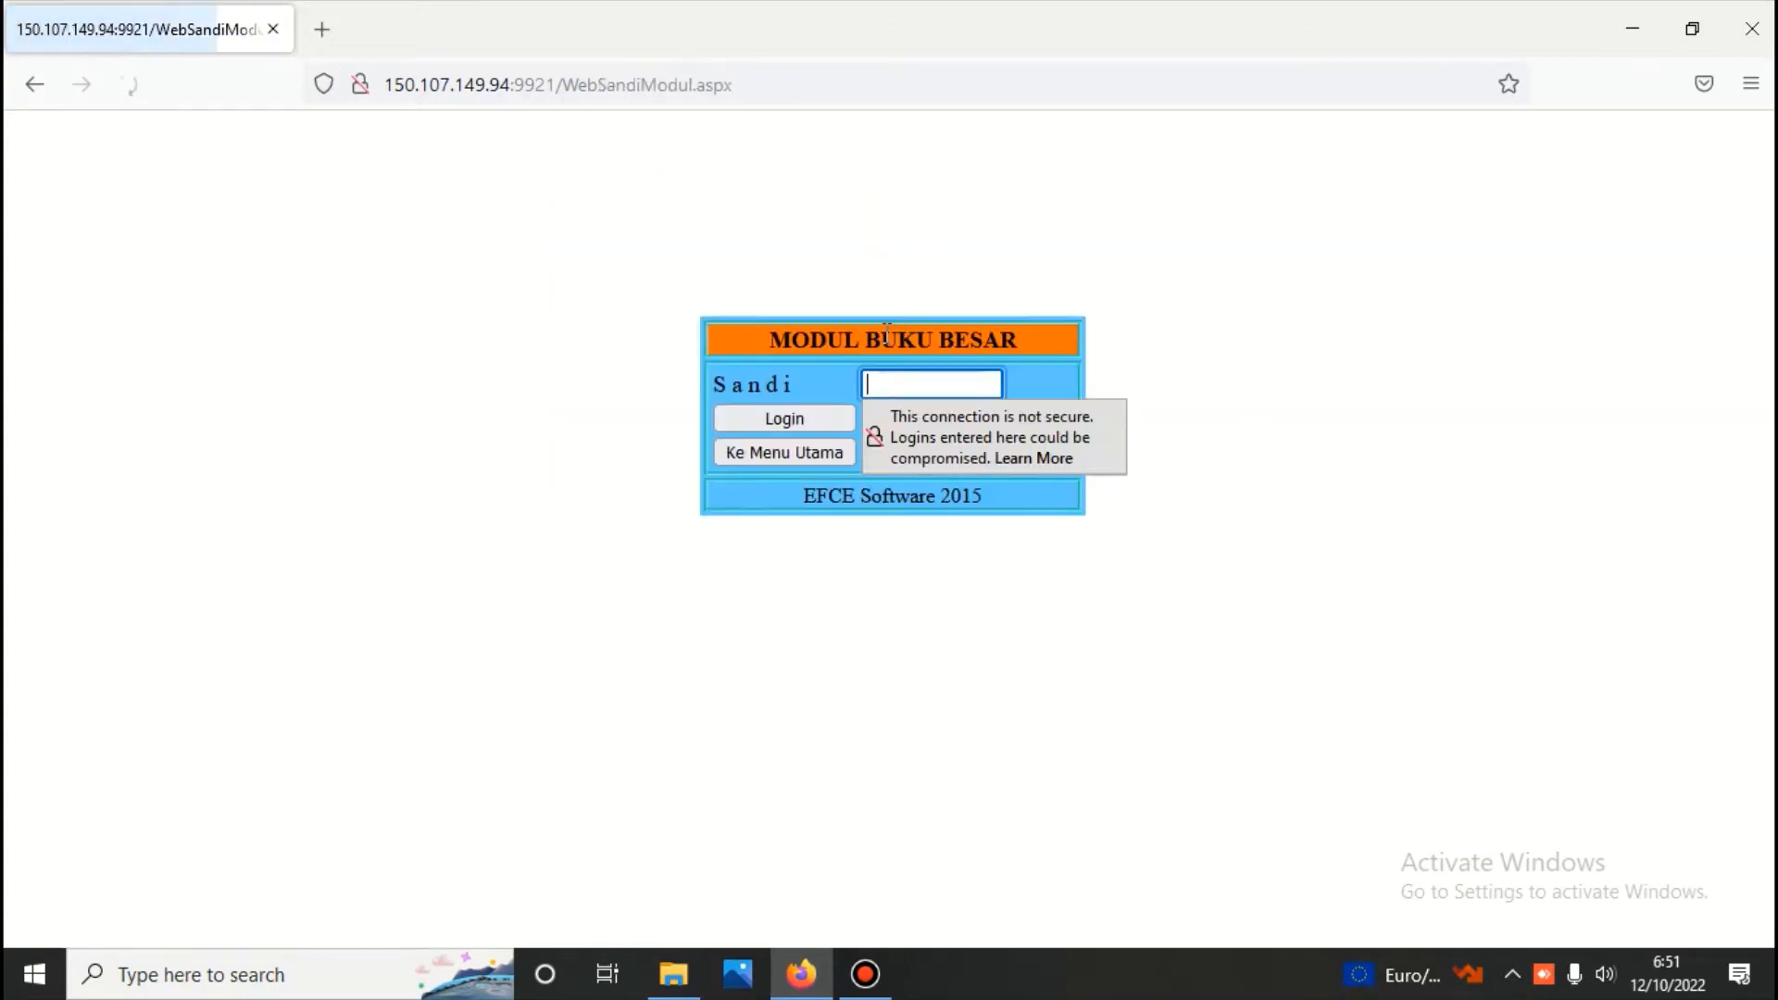
type("•••")
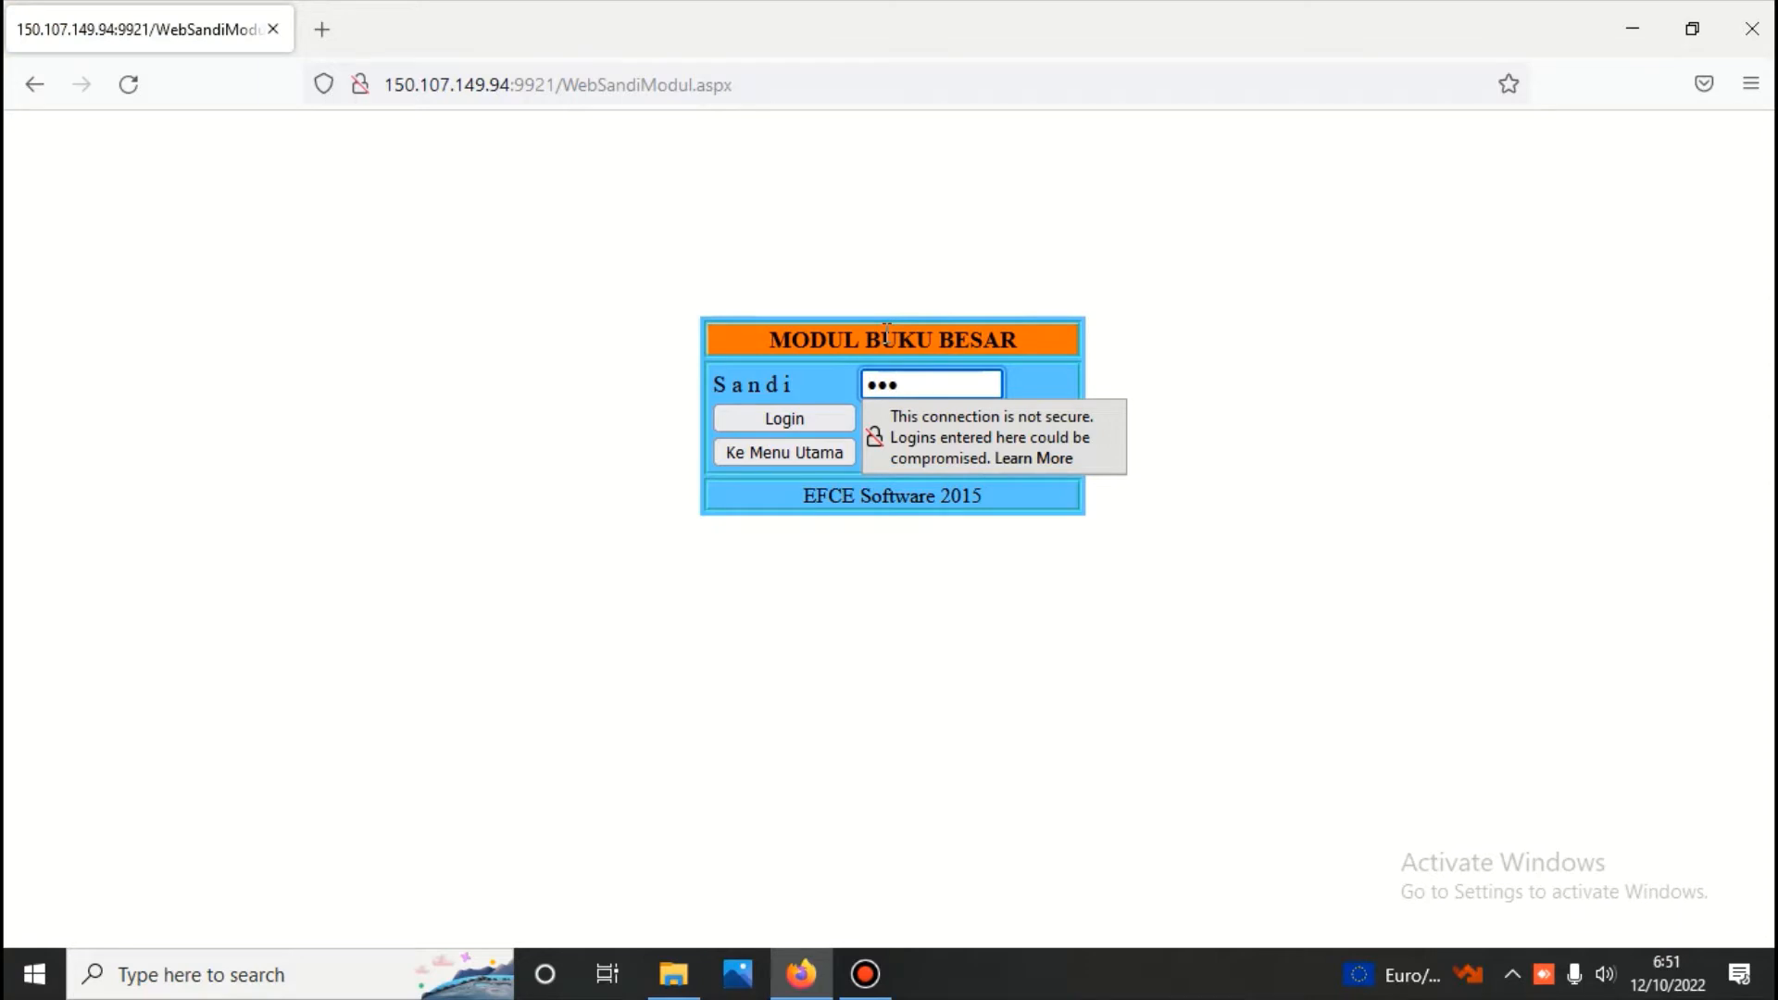
left_click(809, 407)
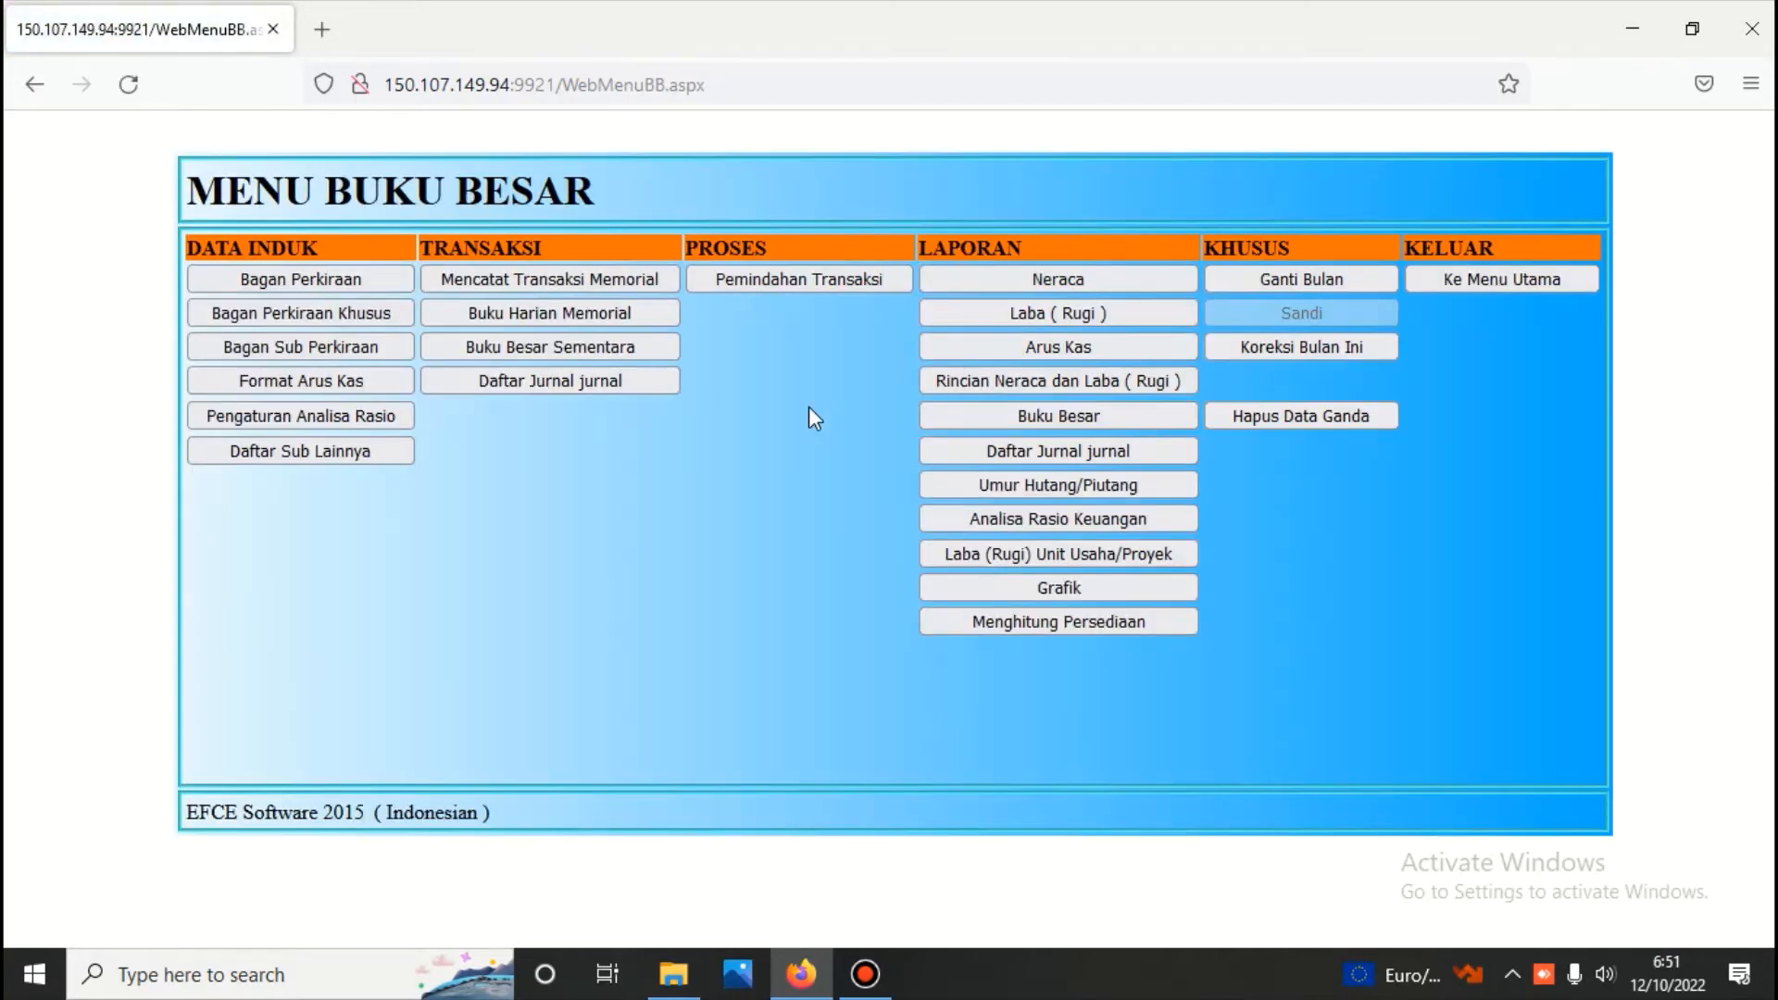
Open Bagan Perkiraan for 11. Aset Lancar and inspect the groups Persediaan Barang Jadi, Persediaan Dalam Proses, and Persediaan Bahan Baku dan Lainnya
left_click(349, 282)
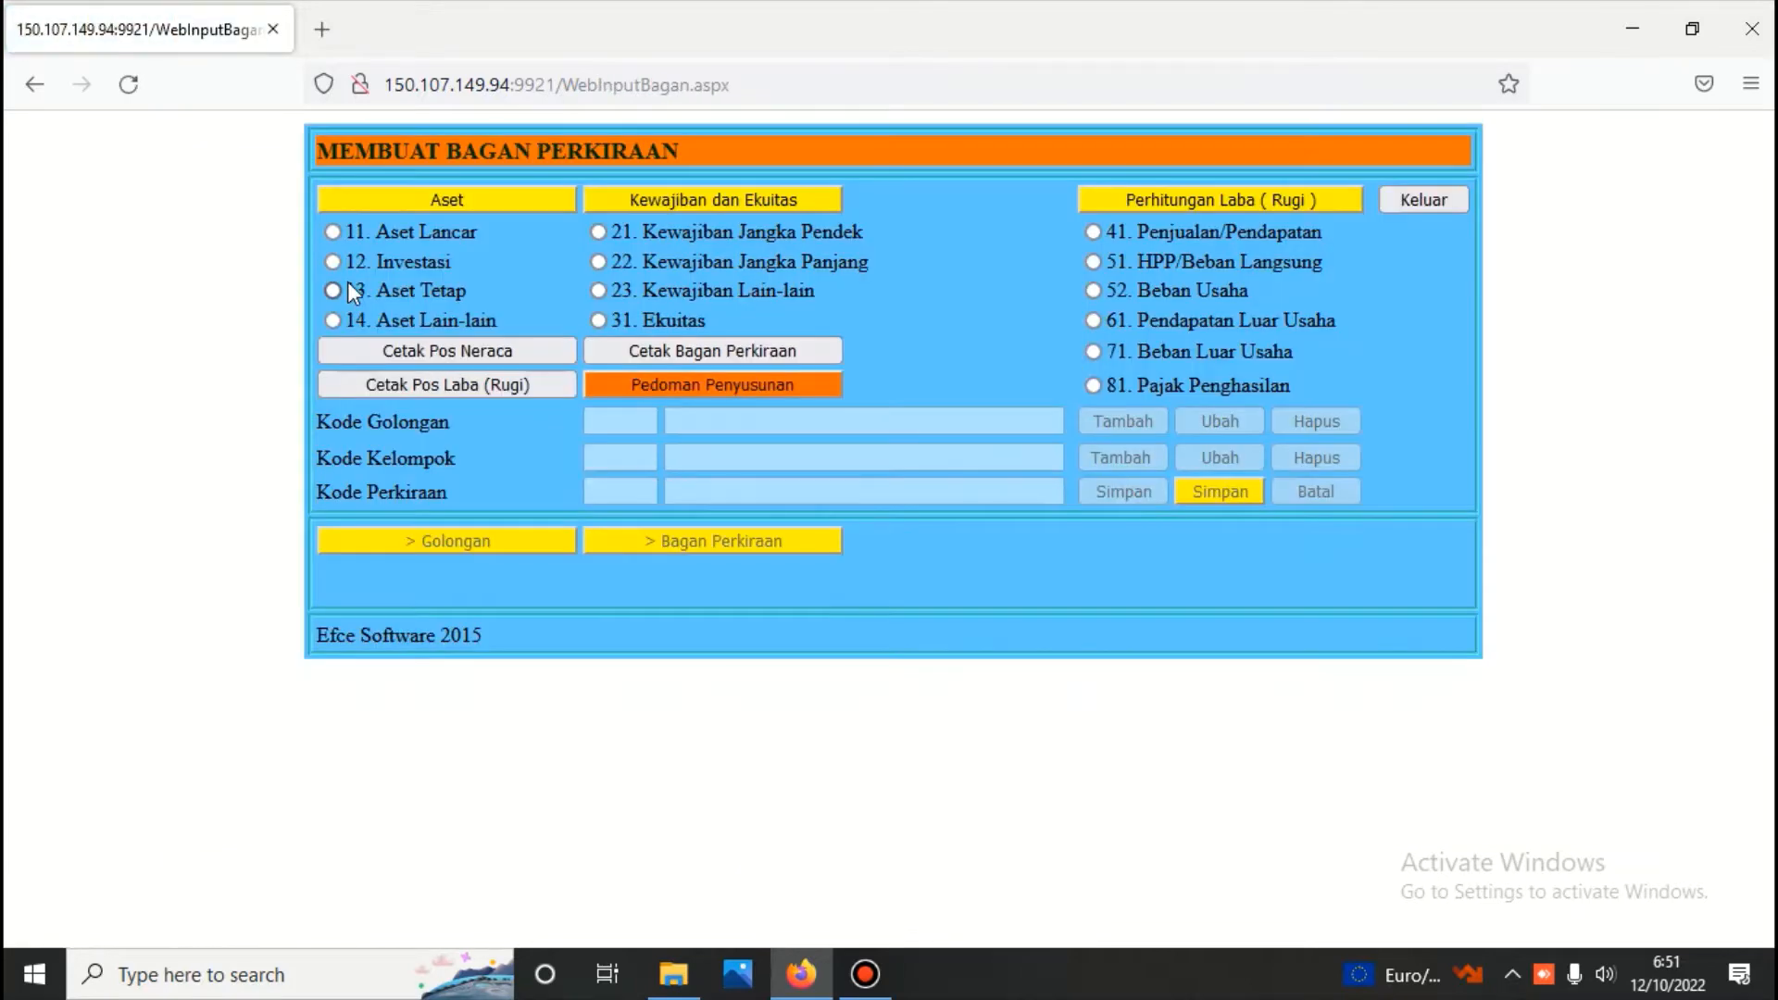
left_click(332, 232)
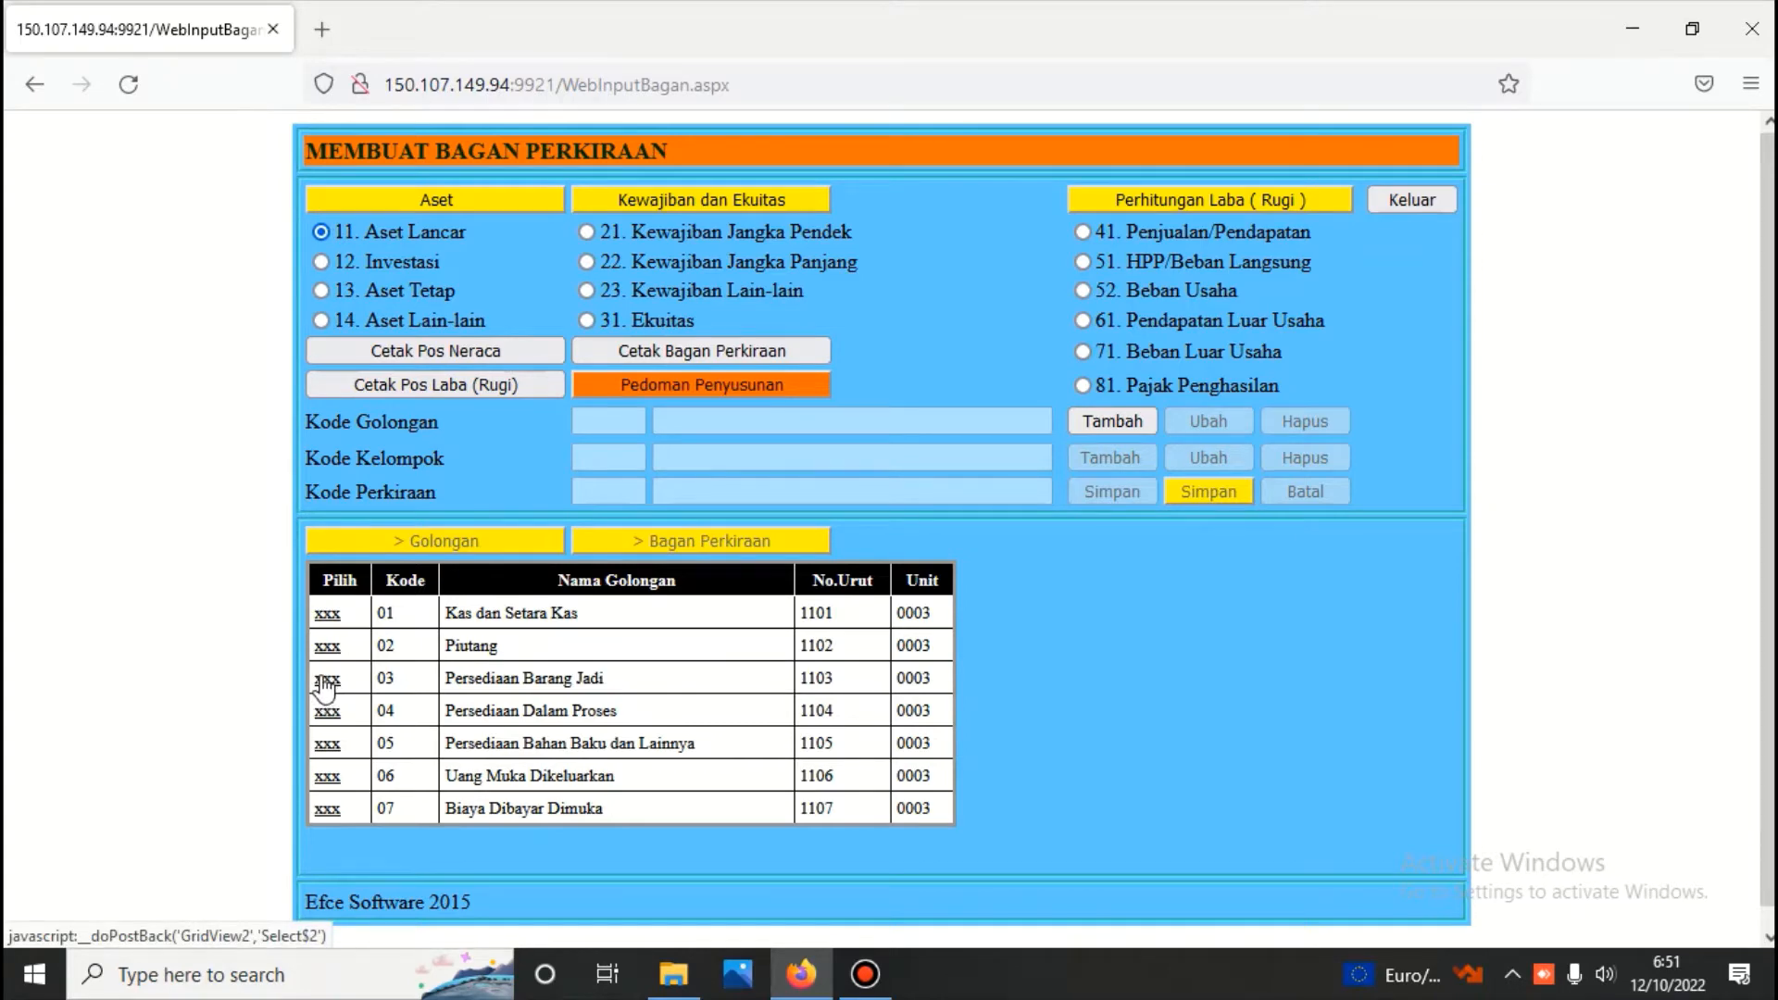
left_click(326, 684)
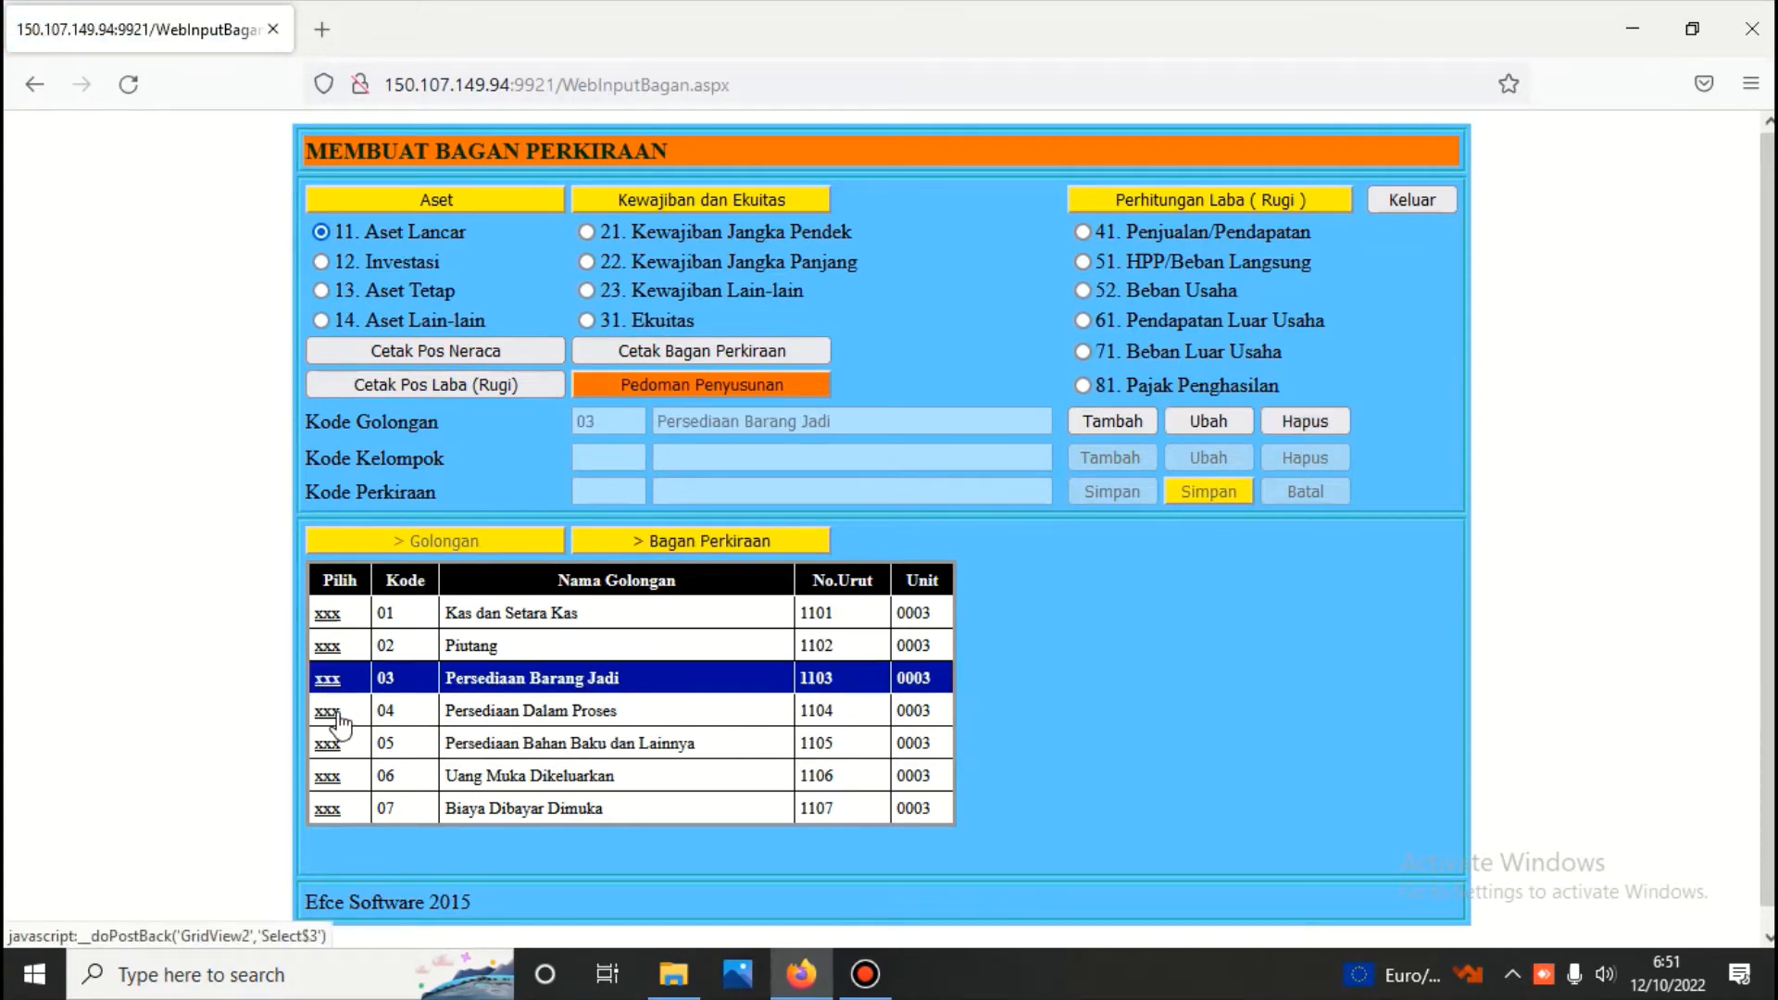
left_click(335, 715)
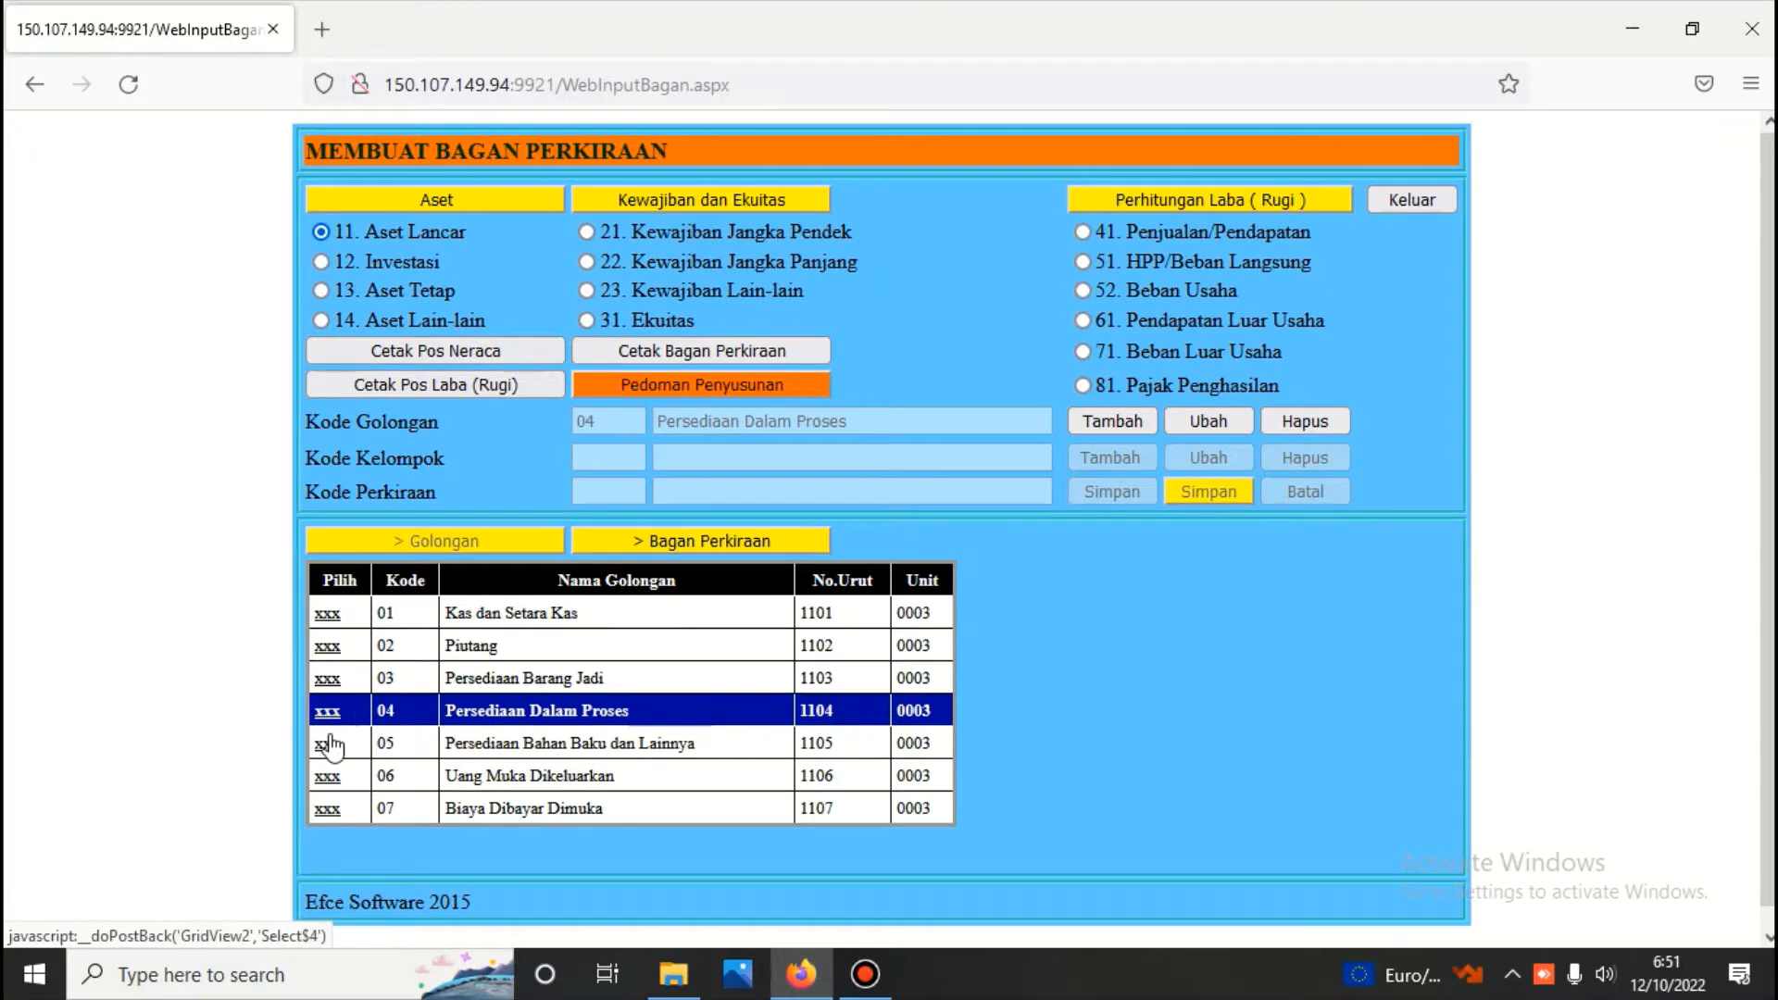
left_click(332, 749)
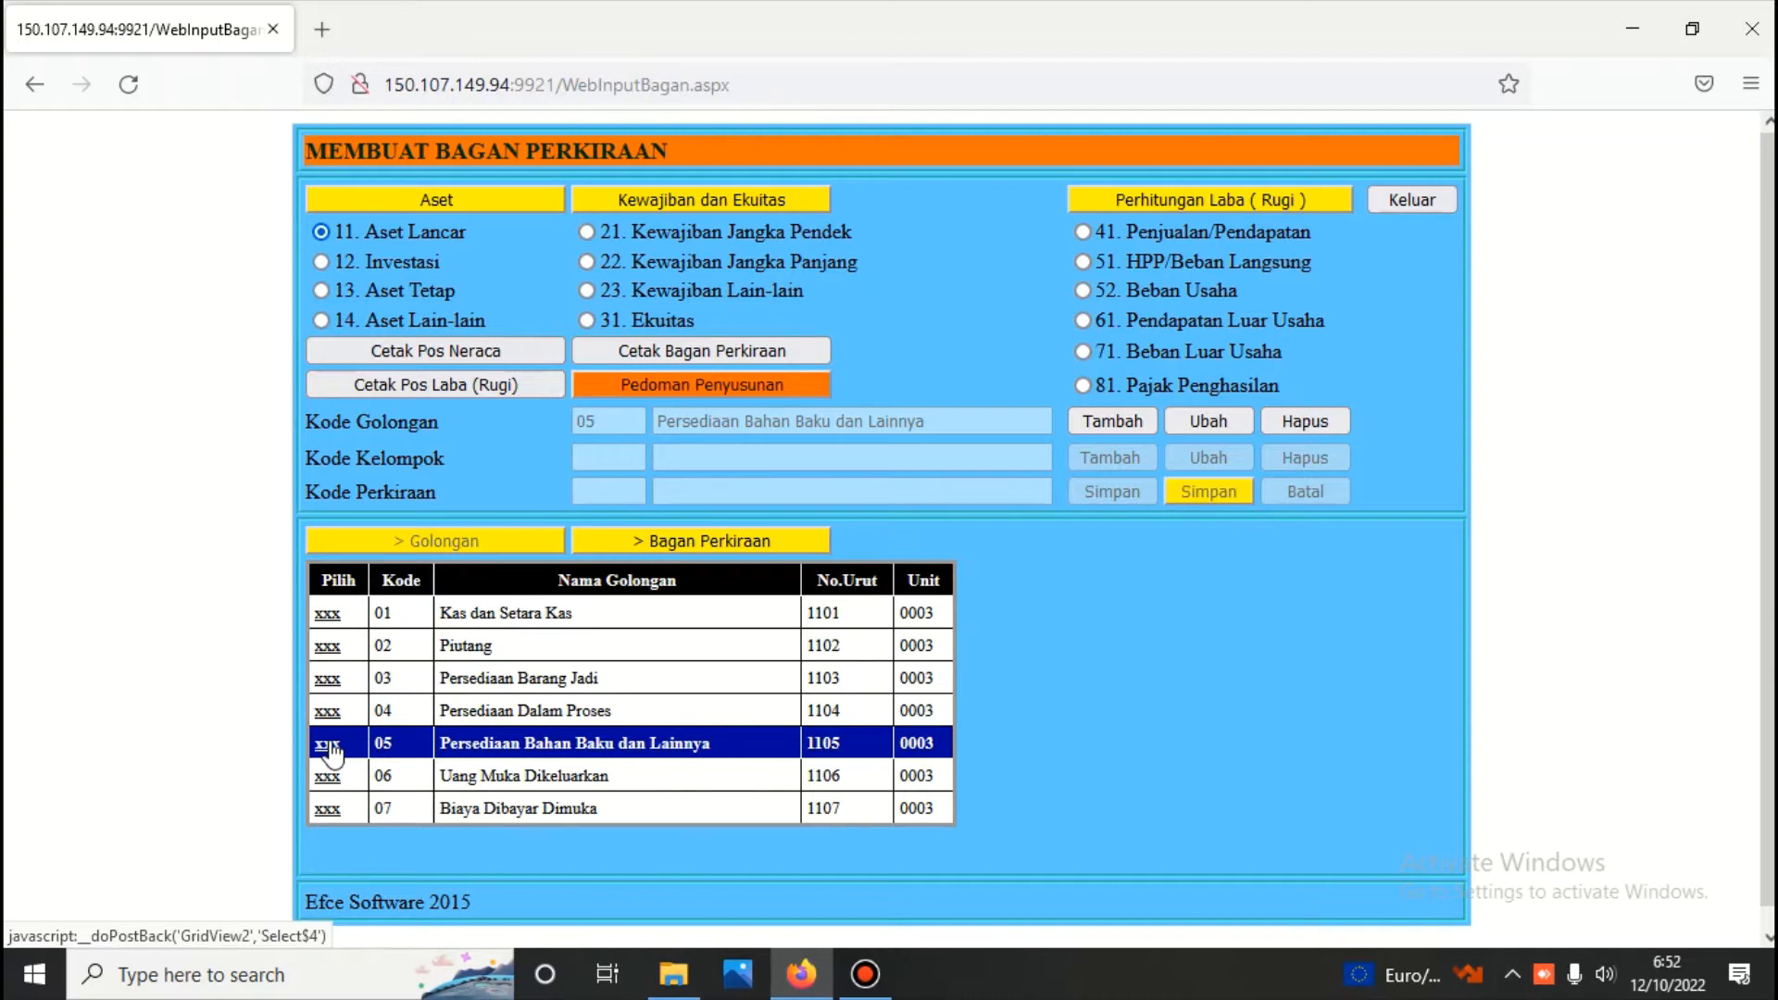
Generate the Bagan Perkiraan report and examine the cash, receivable and inventory accounts on page 1
left_click(738, 351)
scroll(735, 347, "down", 3)
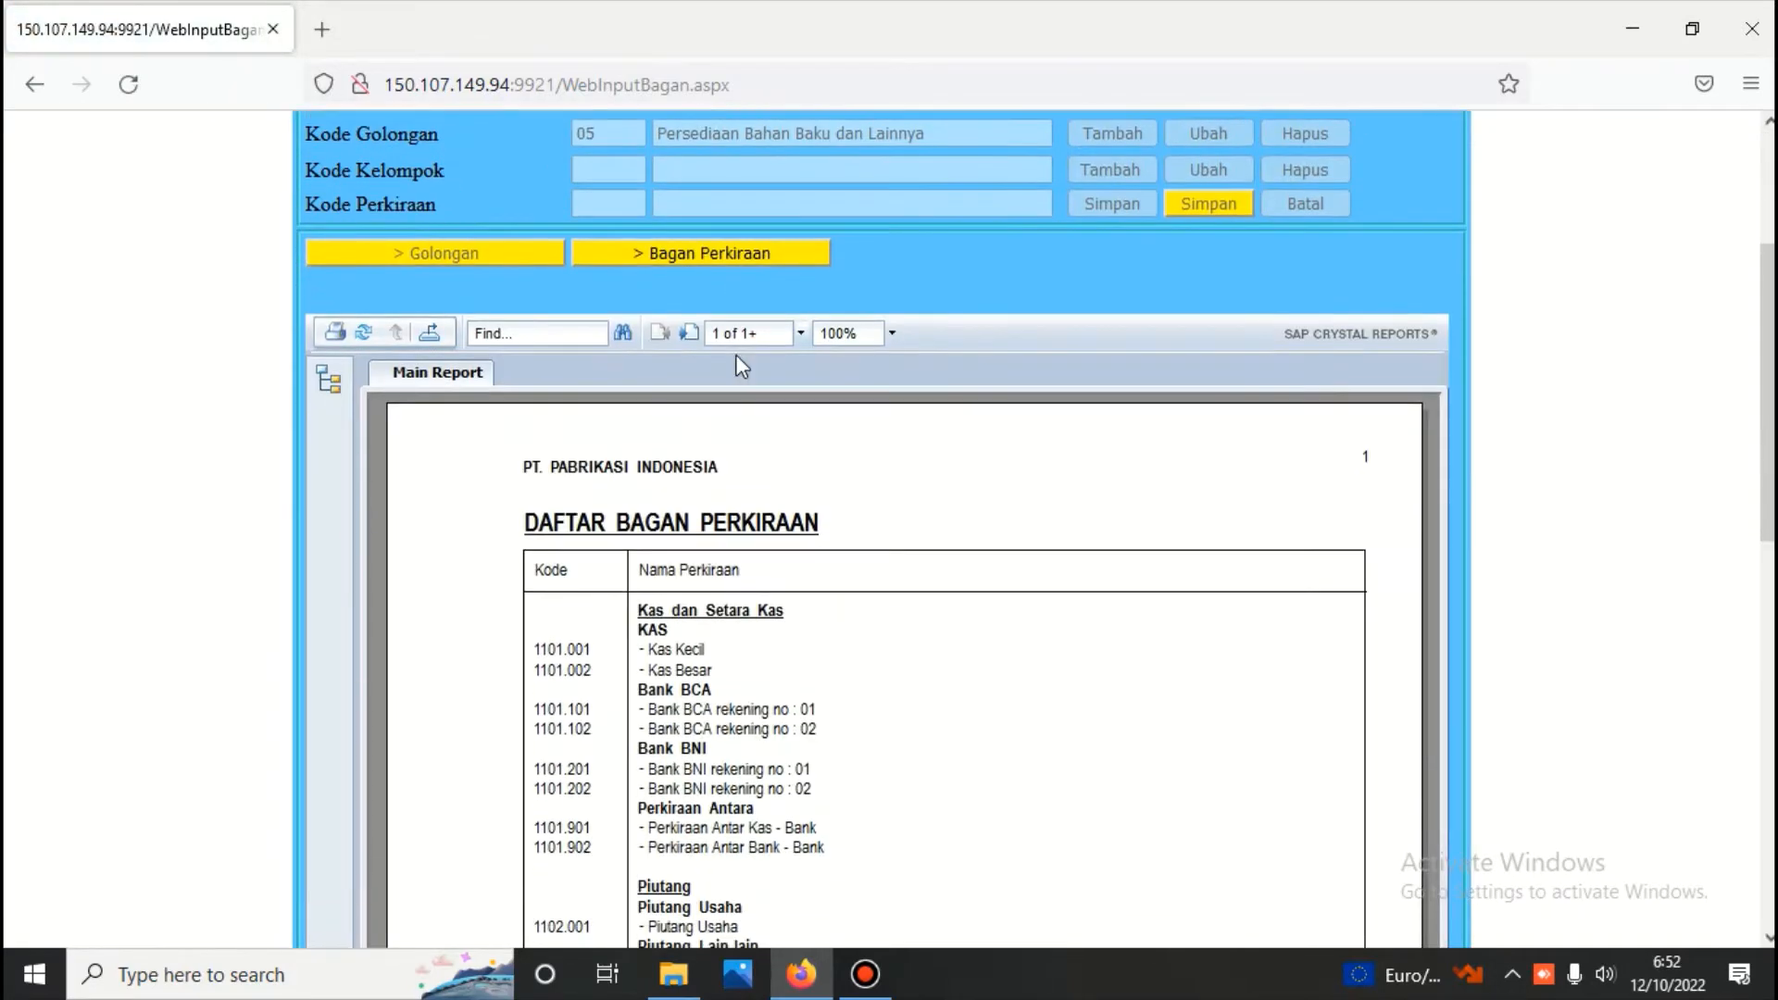
scroll(738, 362, "down", 7)
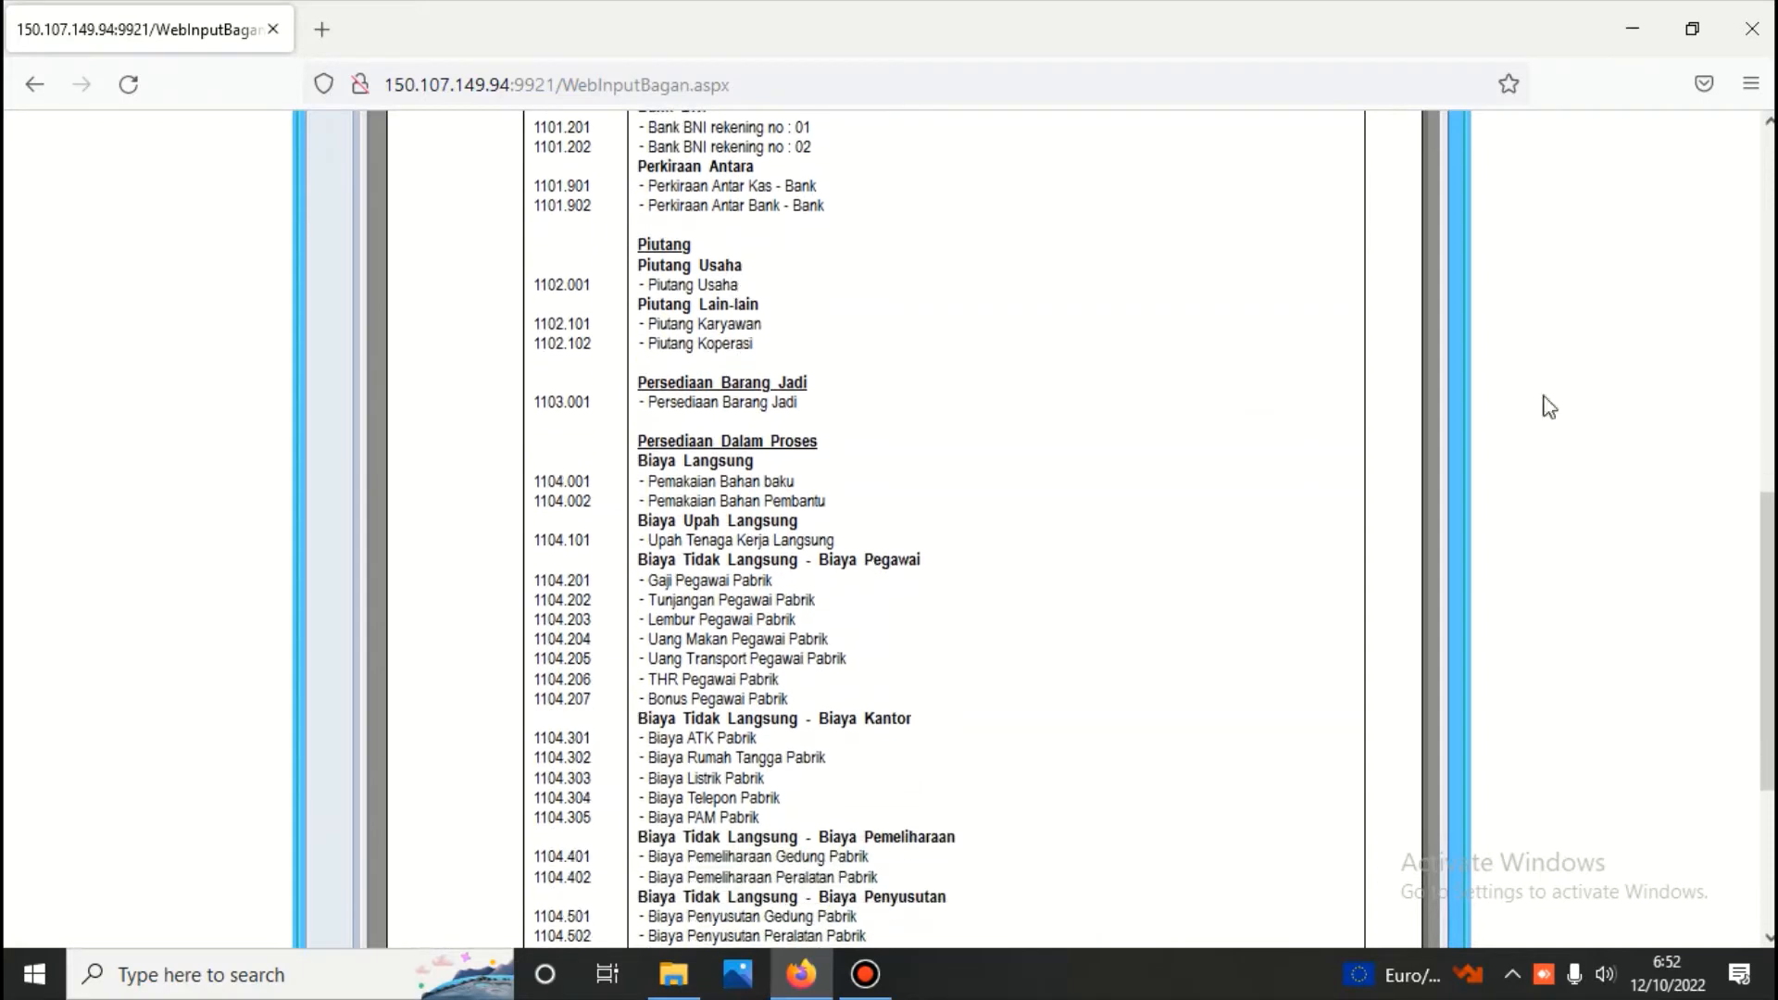
scroll(1769, 639, "down", 2)
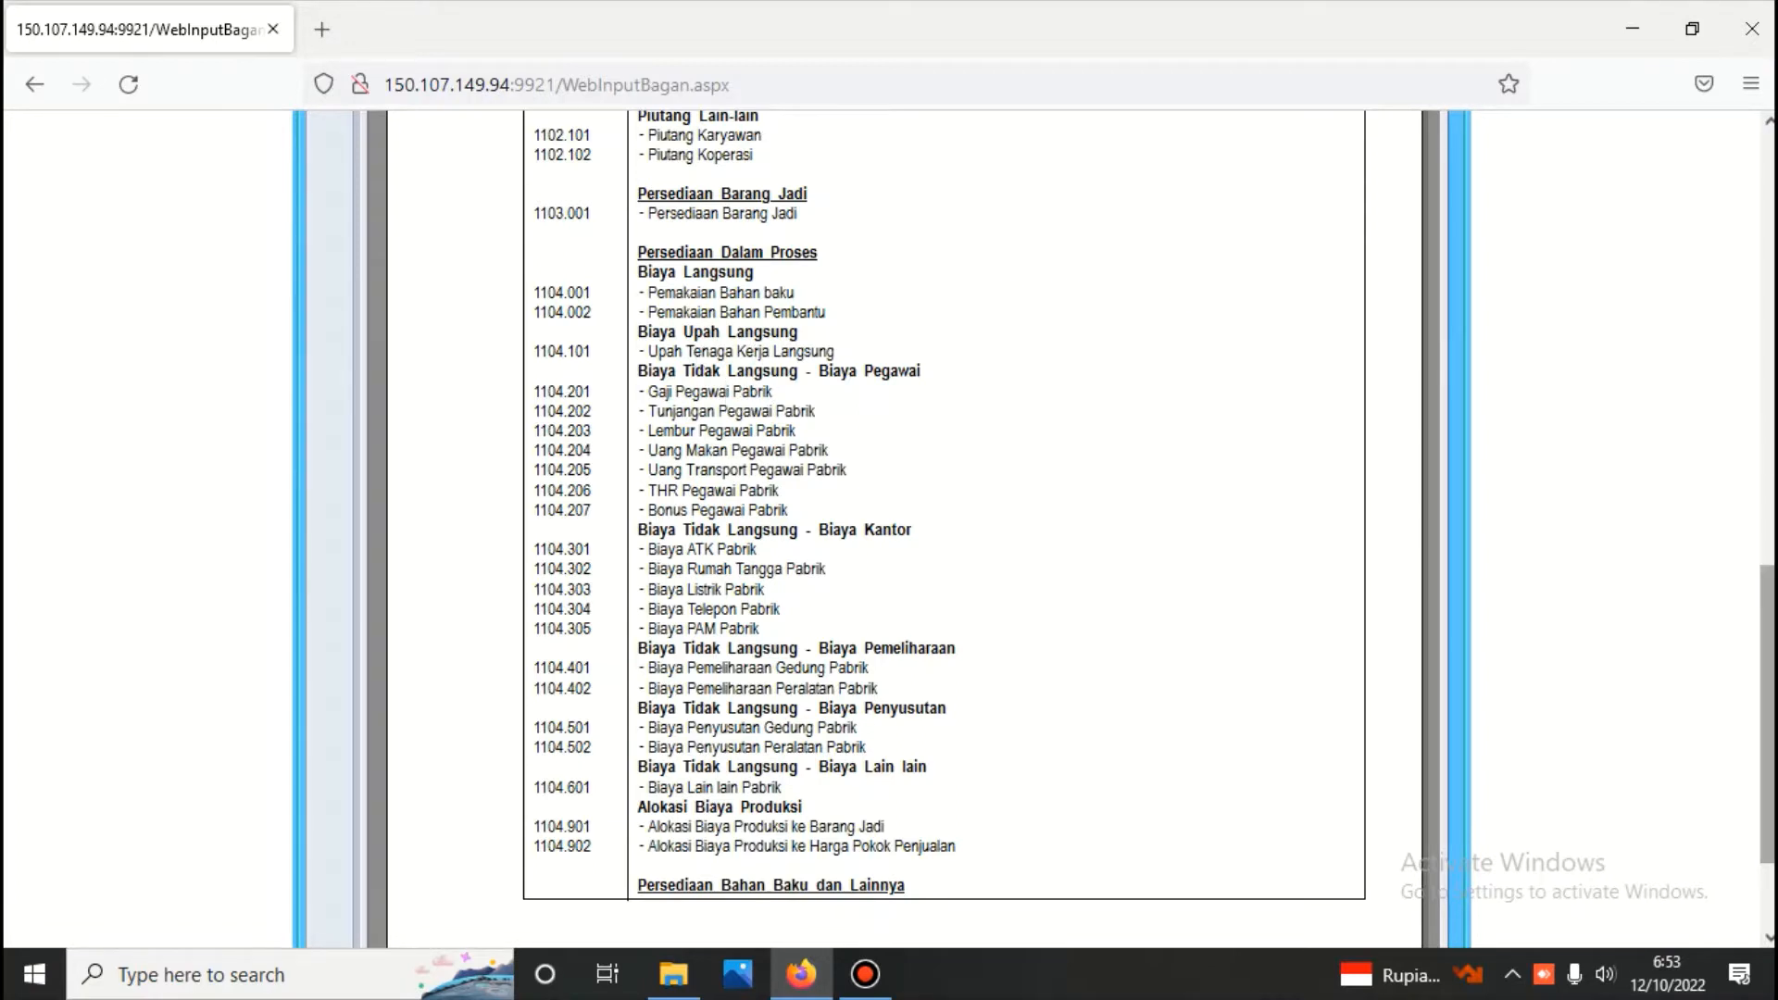
scroll(889, 518, "down", 1)
scroll(925, 421, "up", 3)
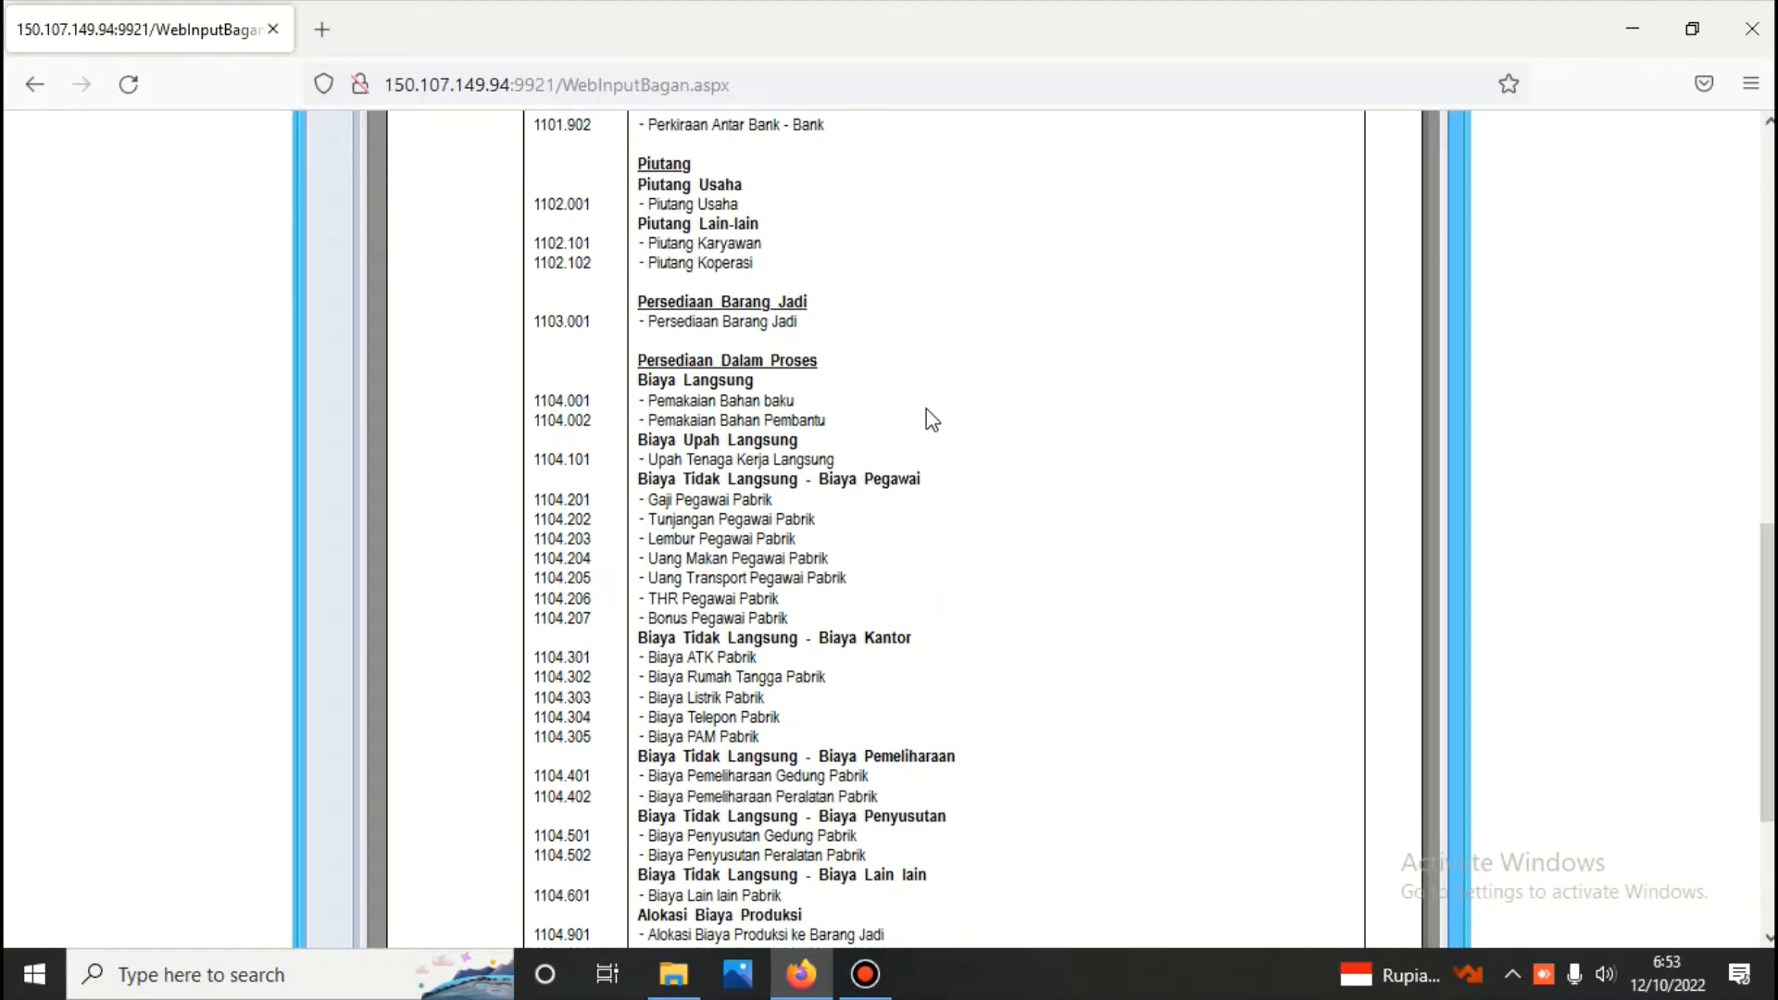
scroll(926, 408, "up", 10)
Check Persediaan Bahan Baku dan Lainnya on page 2 of the report and return to page 1 to review the Persediaan Dalam Proses cost accounts
left_click(689, 139)
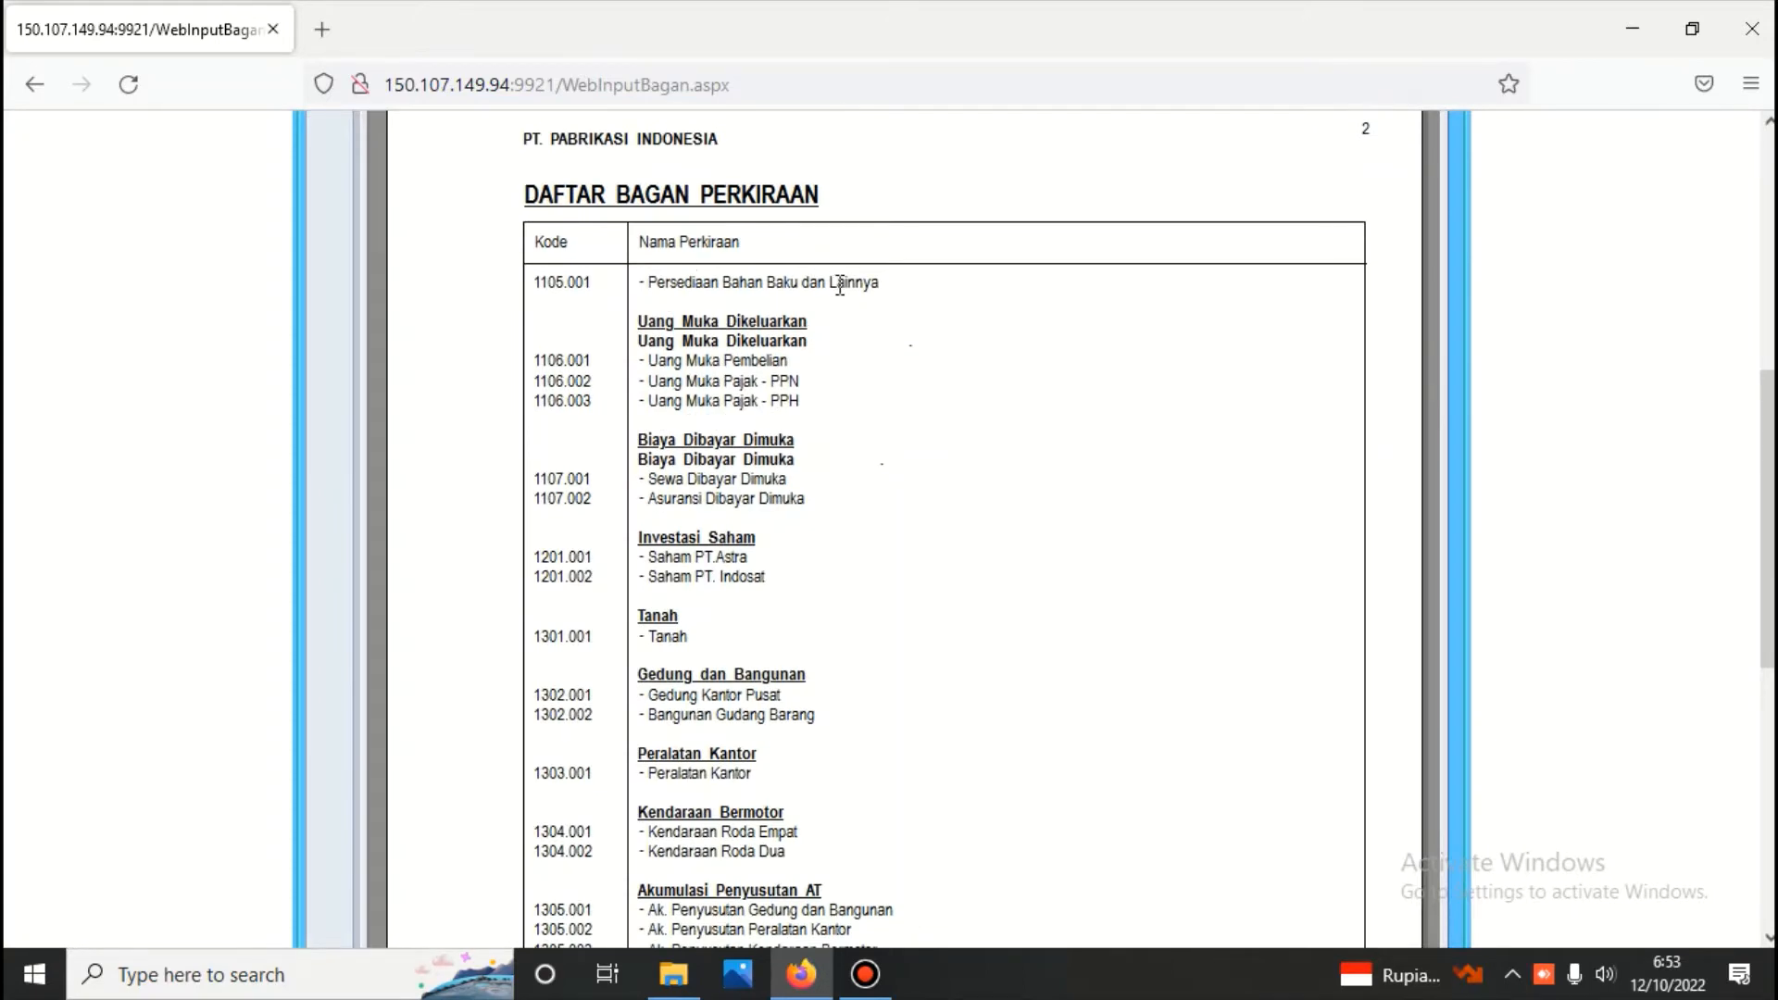
scroll(806, 315, "up", 4)
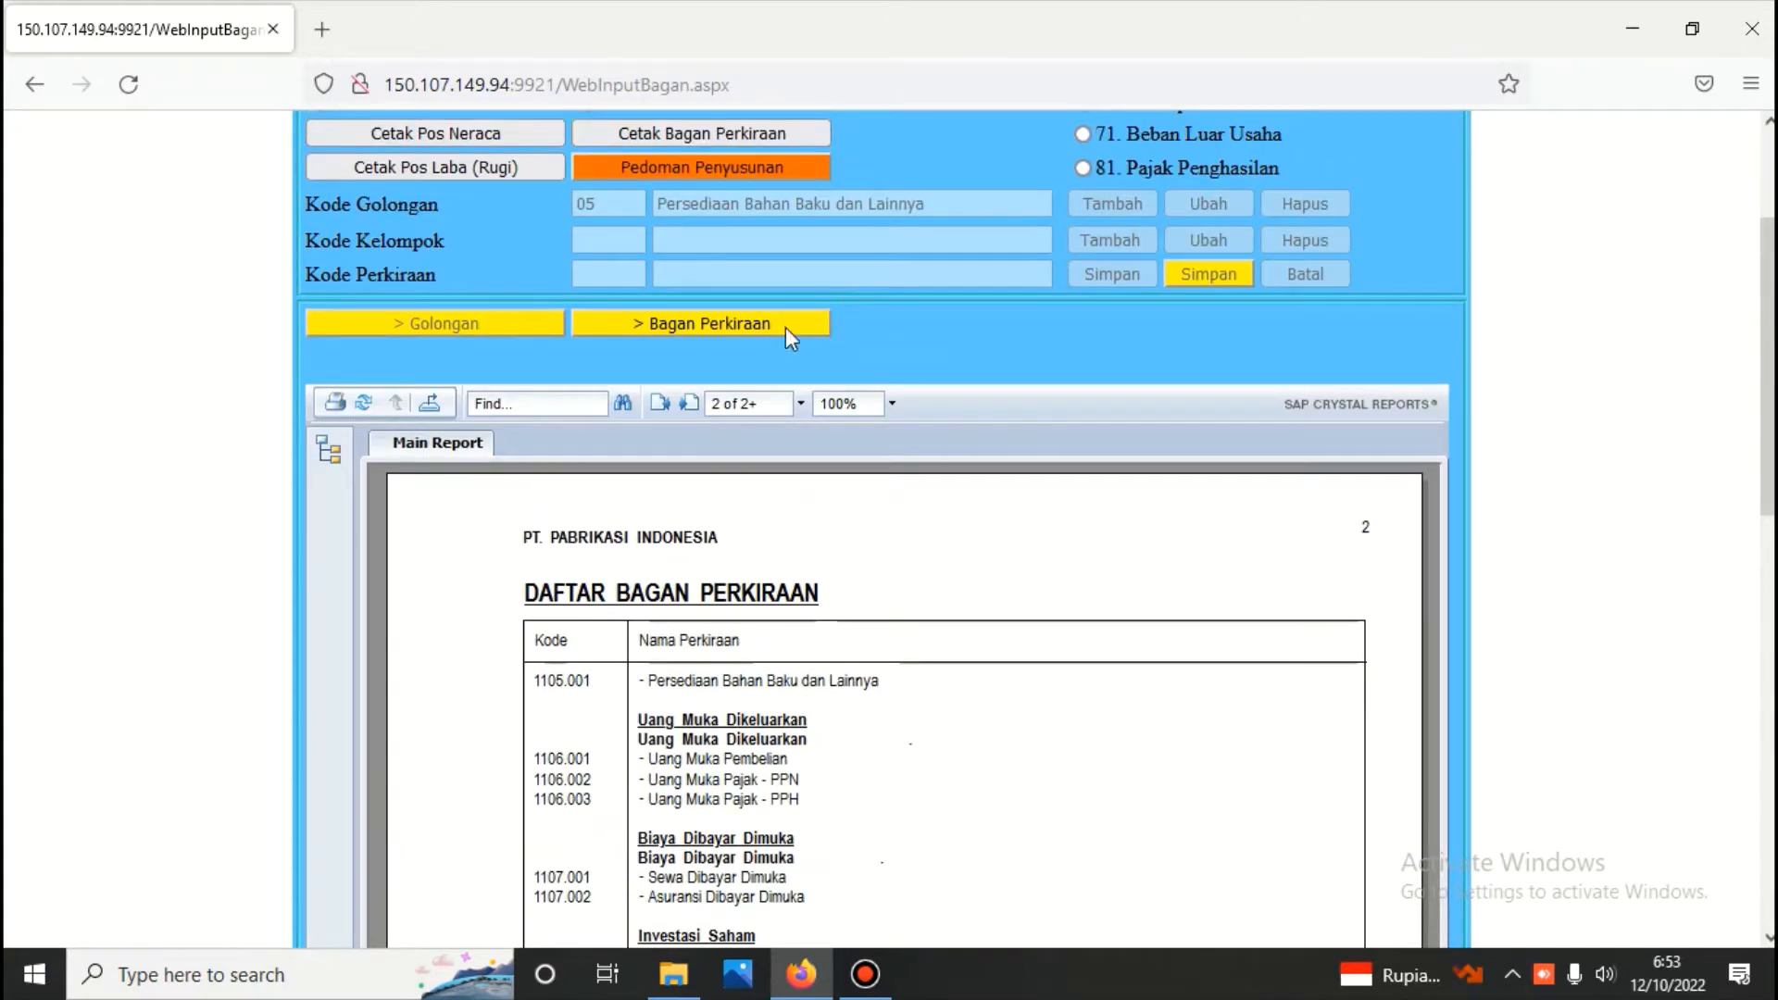
left_click(660, 404)
scroll(917, 469, "down", 8)
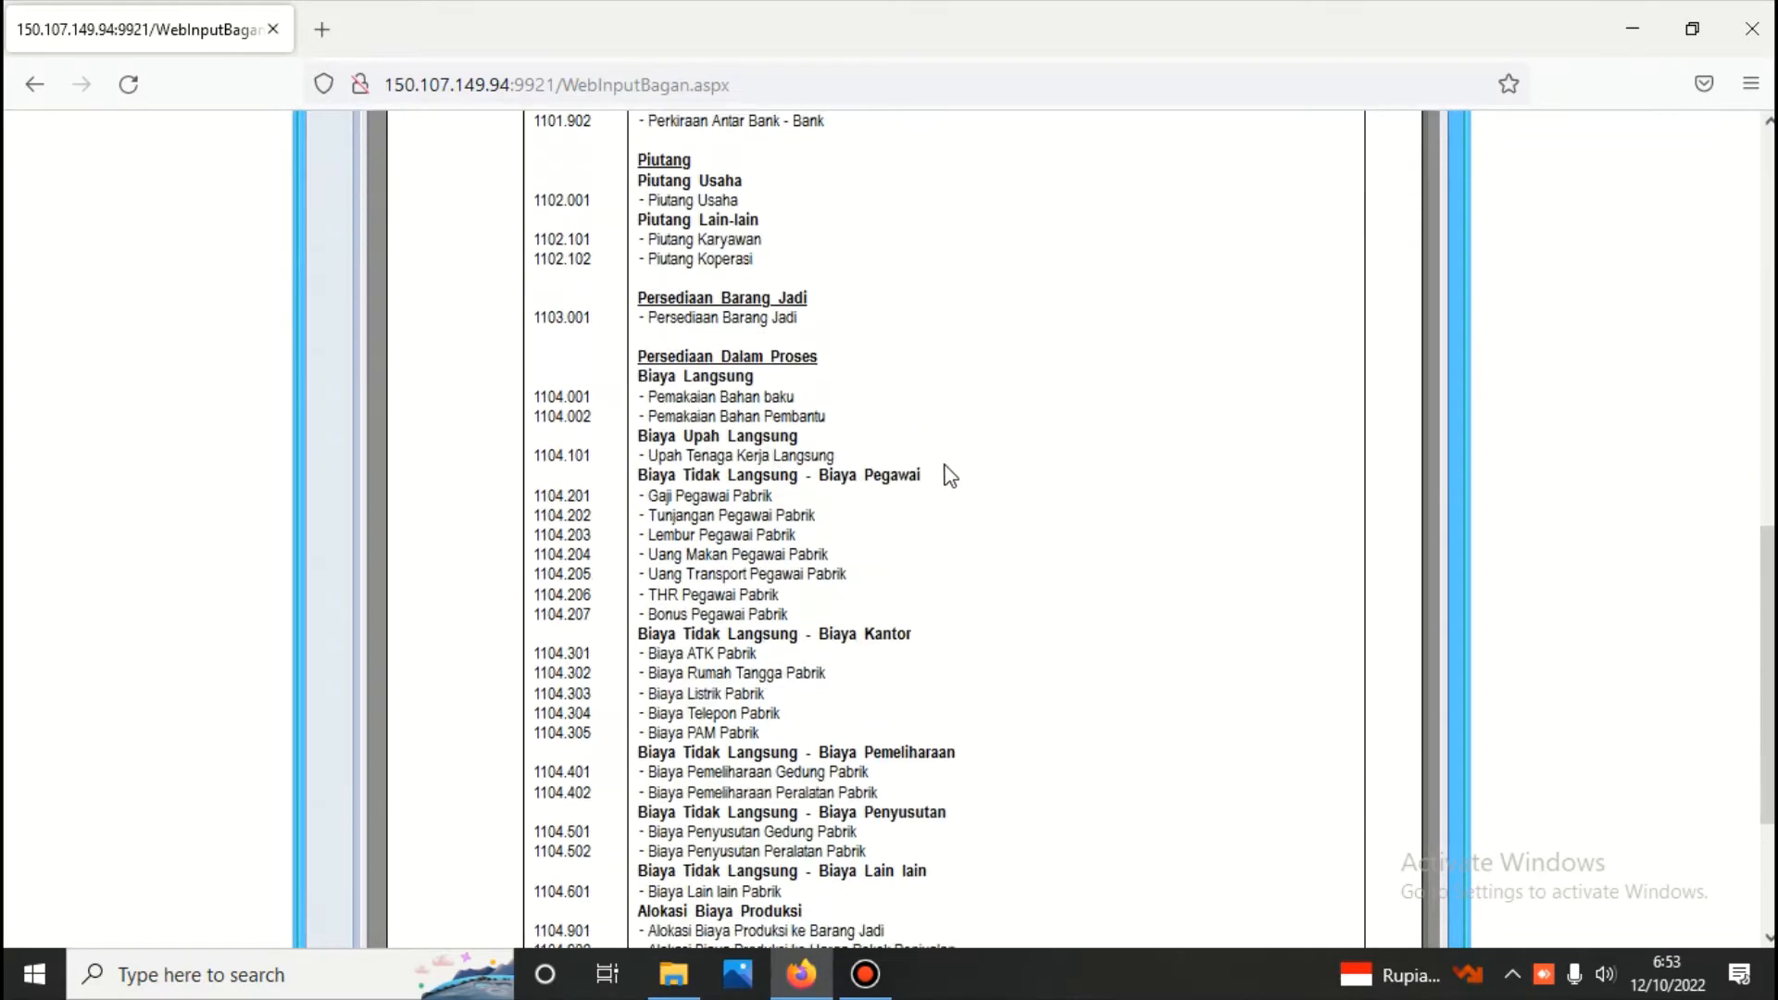
scroll(949, 475, "down", 2)
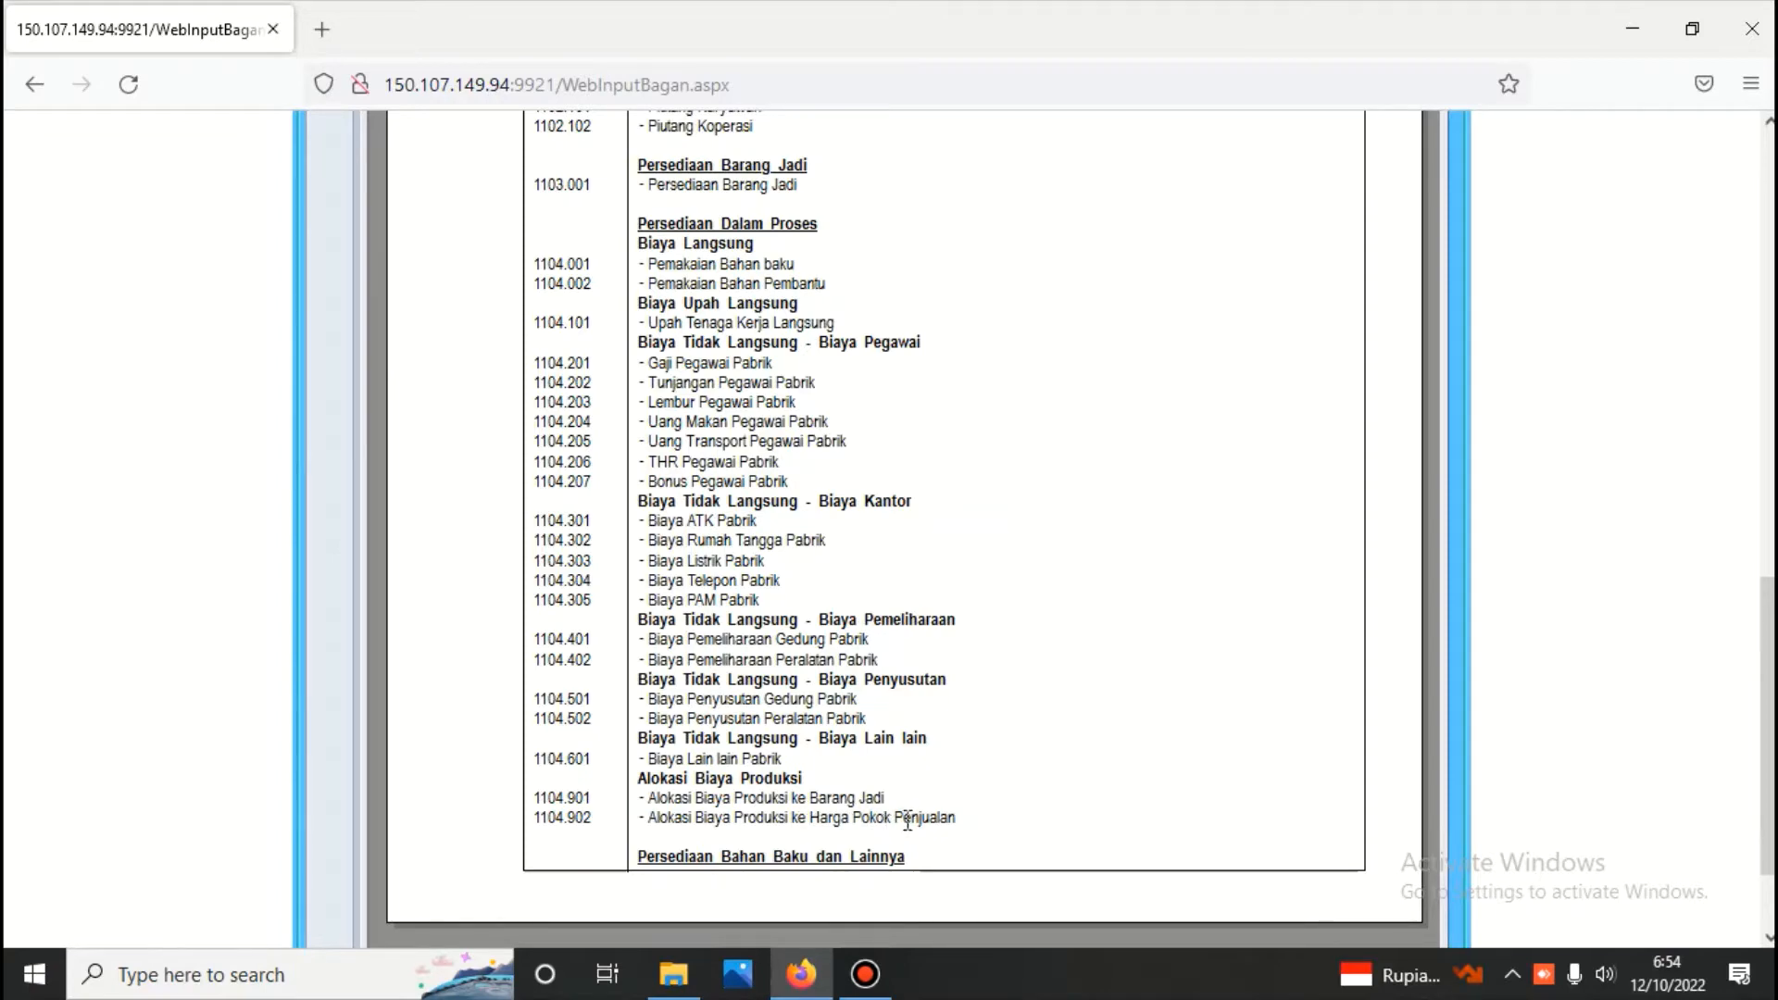
scroll(908, 820, "up", 10)
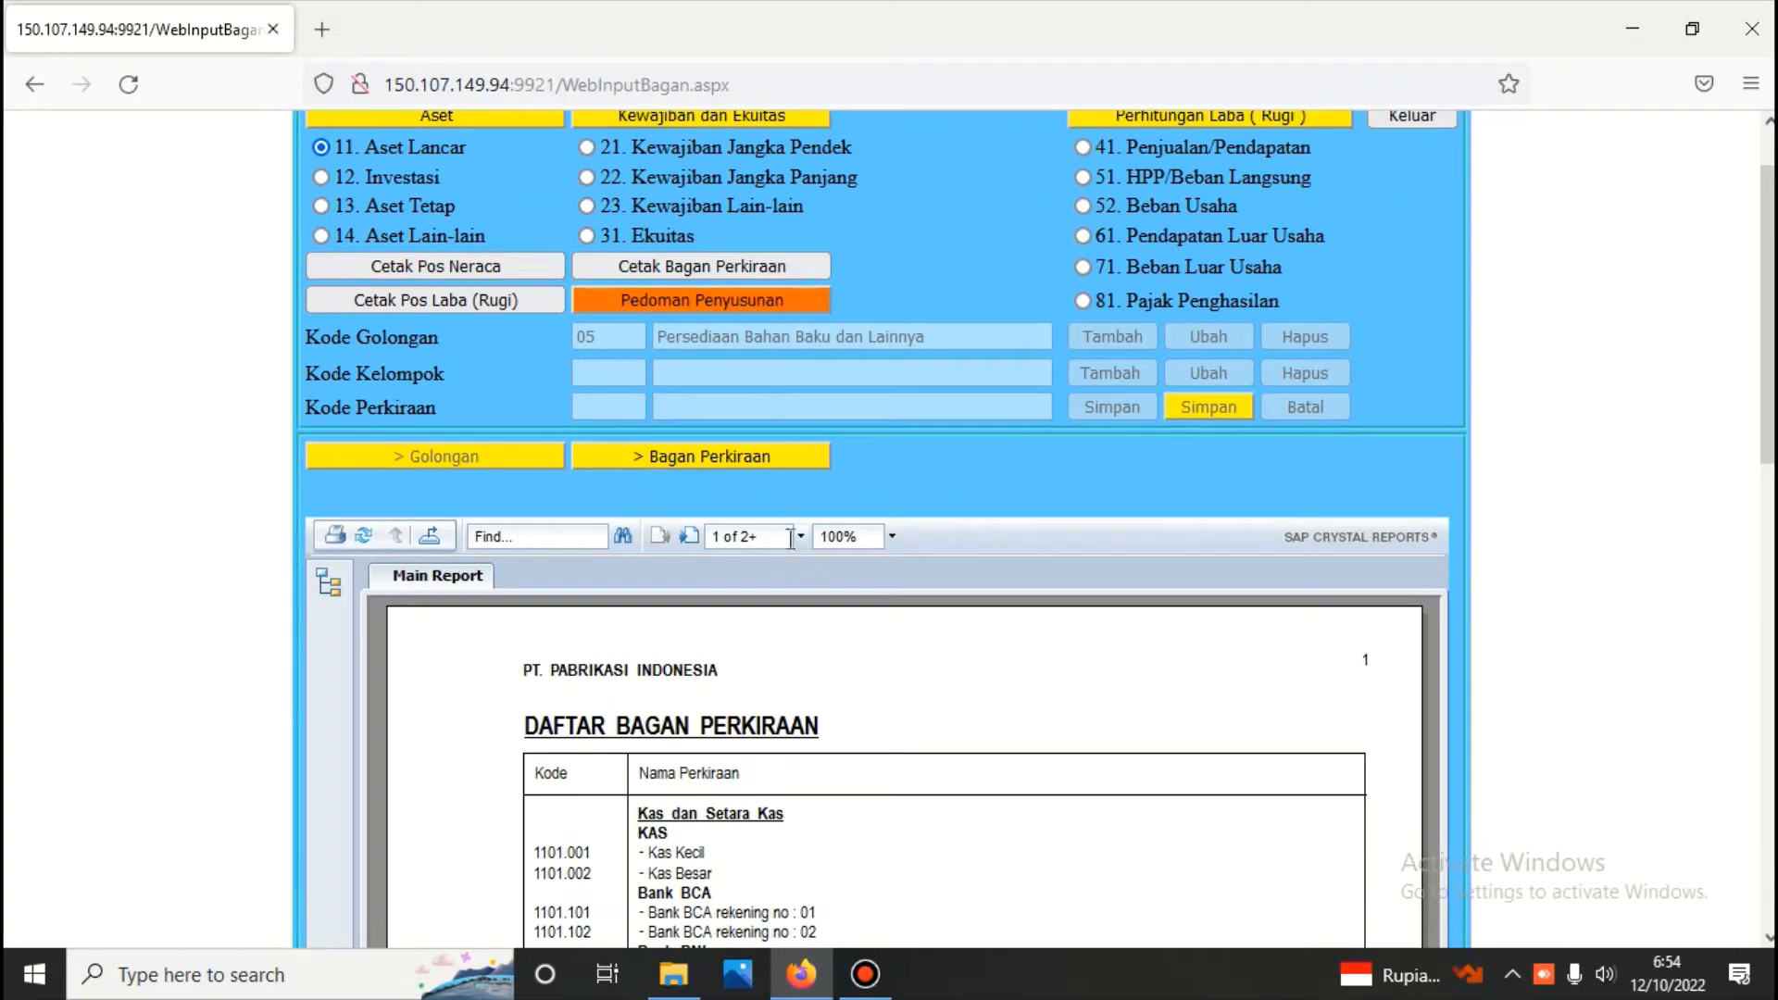
Advance the report to page 4 and go back to page 3 to examine the liability, equity, sales, Harga Pokok Penjualan and expense accounts
left_click(686, 539)
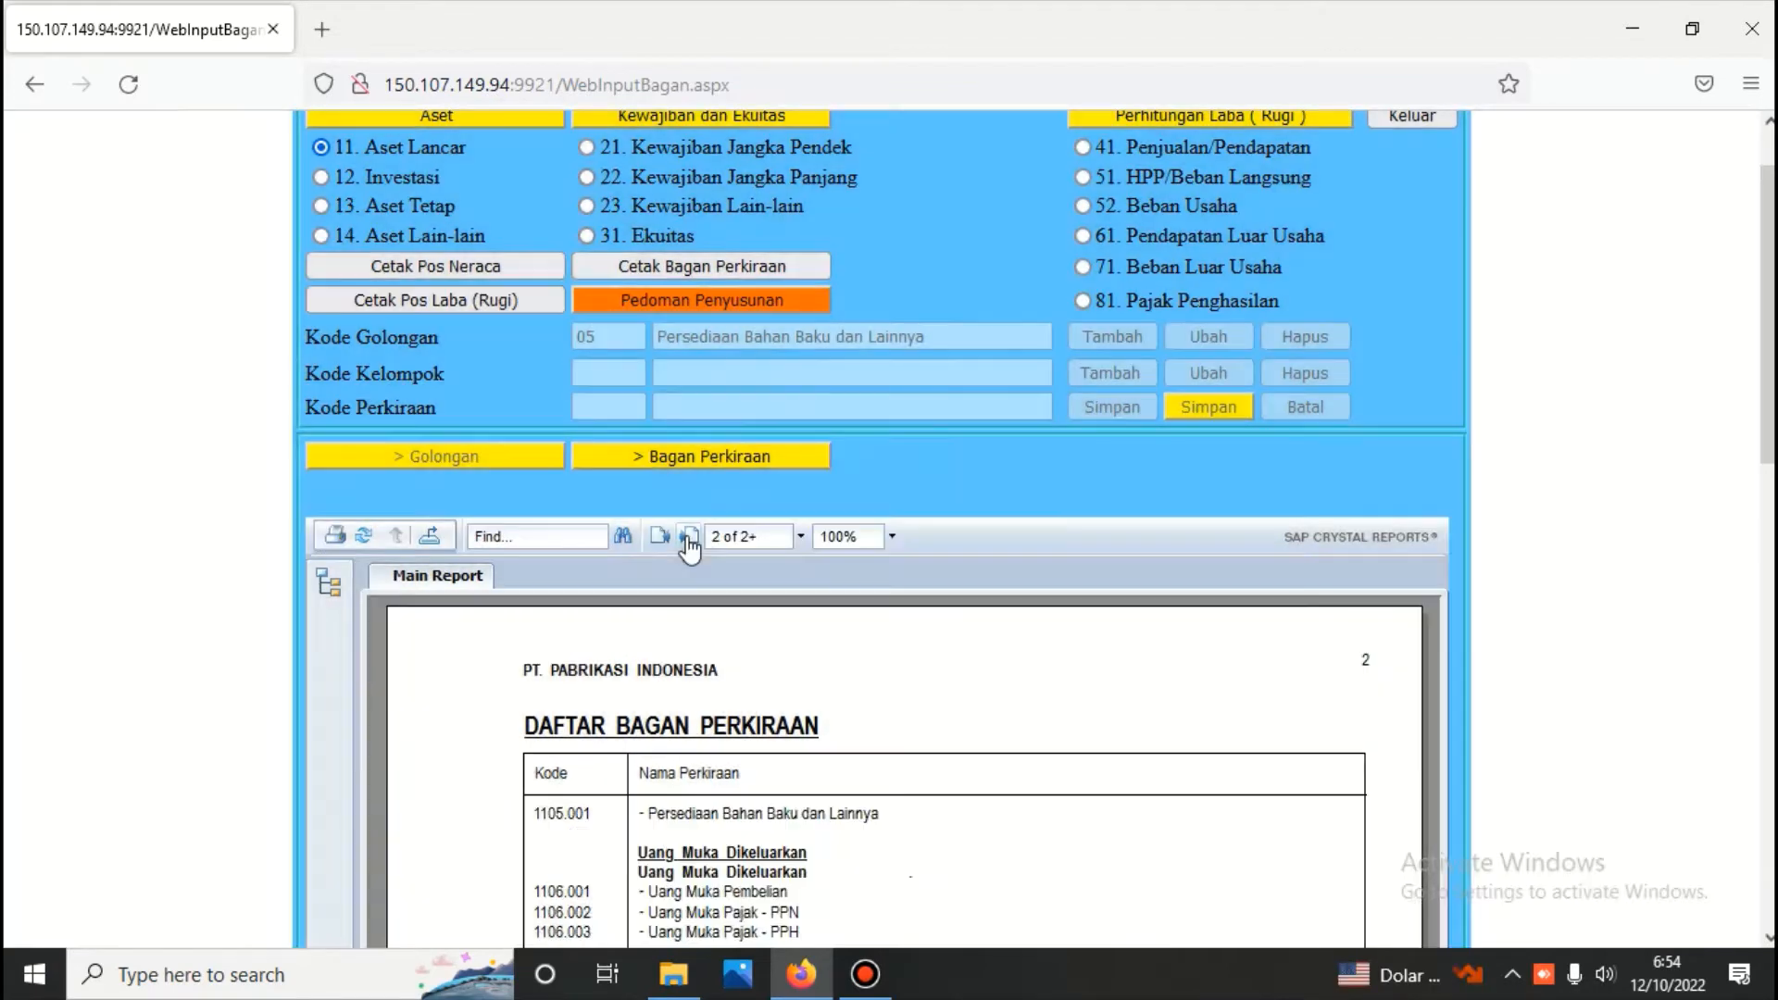
left_click(688, 540)
left_click(688, 540)
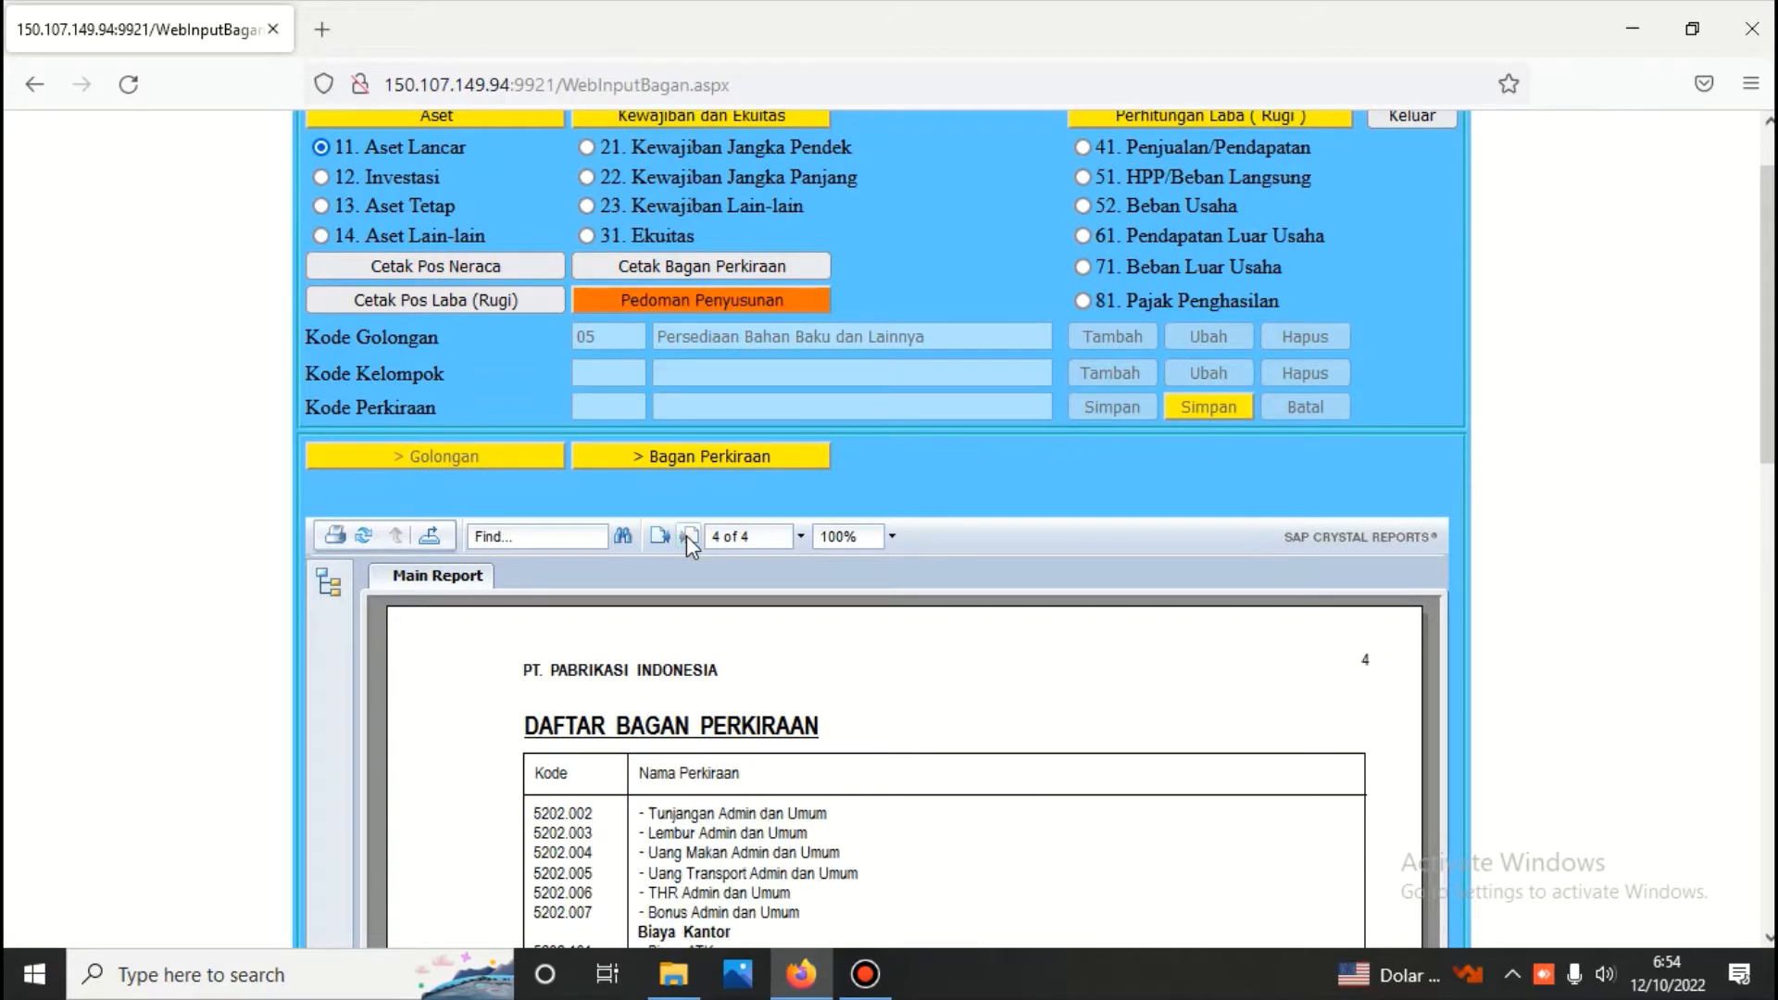
scroll(853, 584, "up", 2)
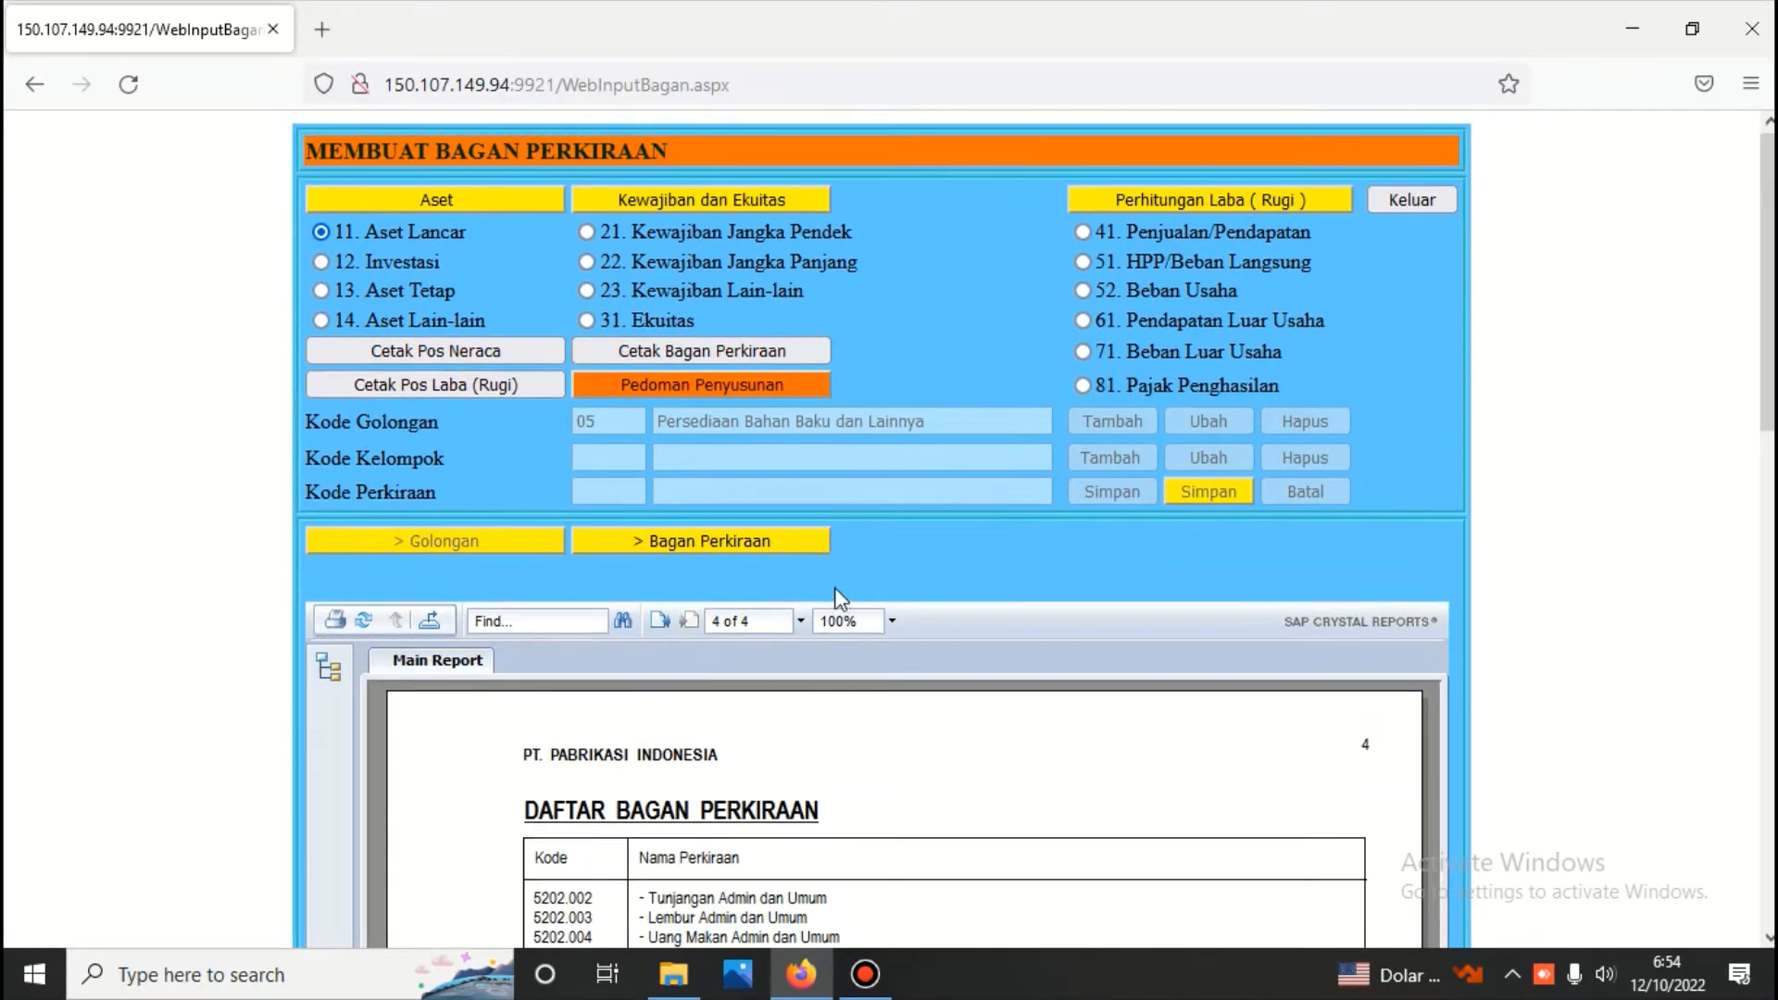
left_click(658, 622)
scroll(781, 622, "down", 5)
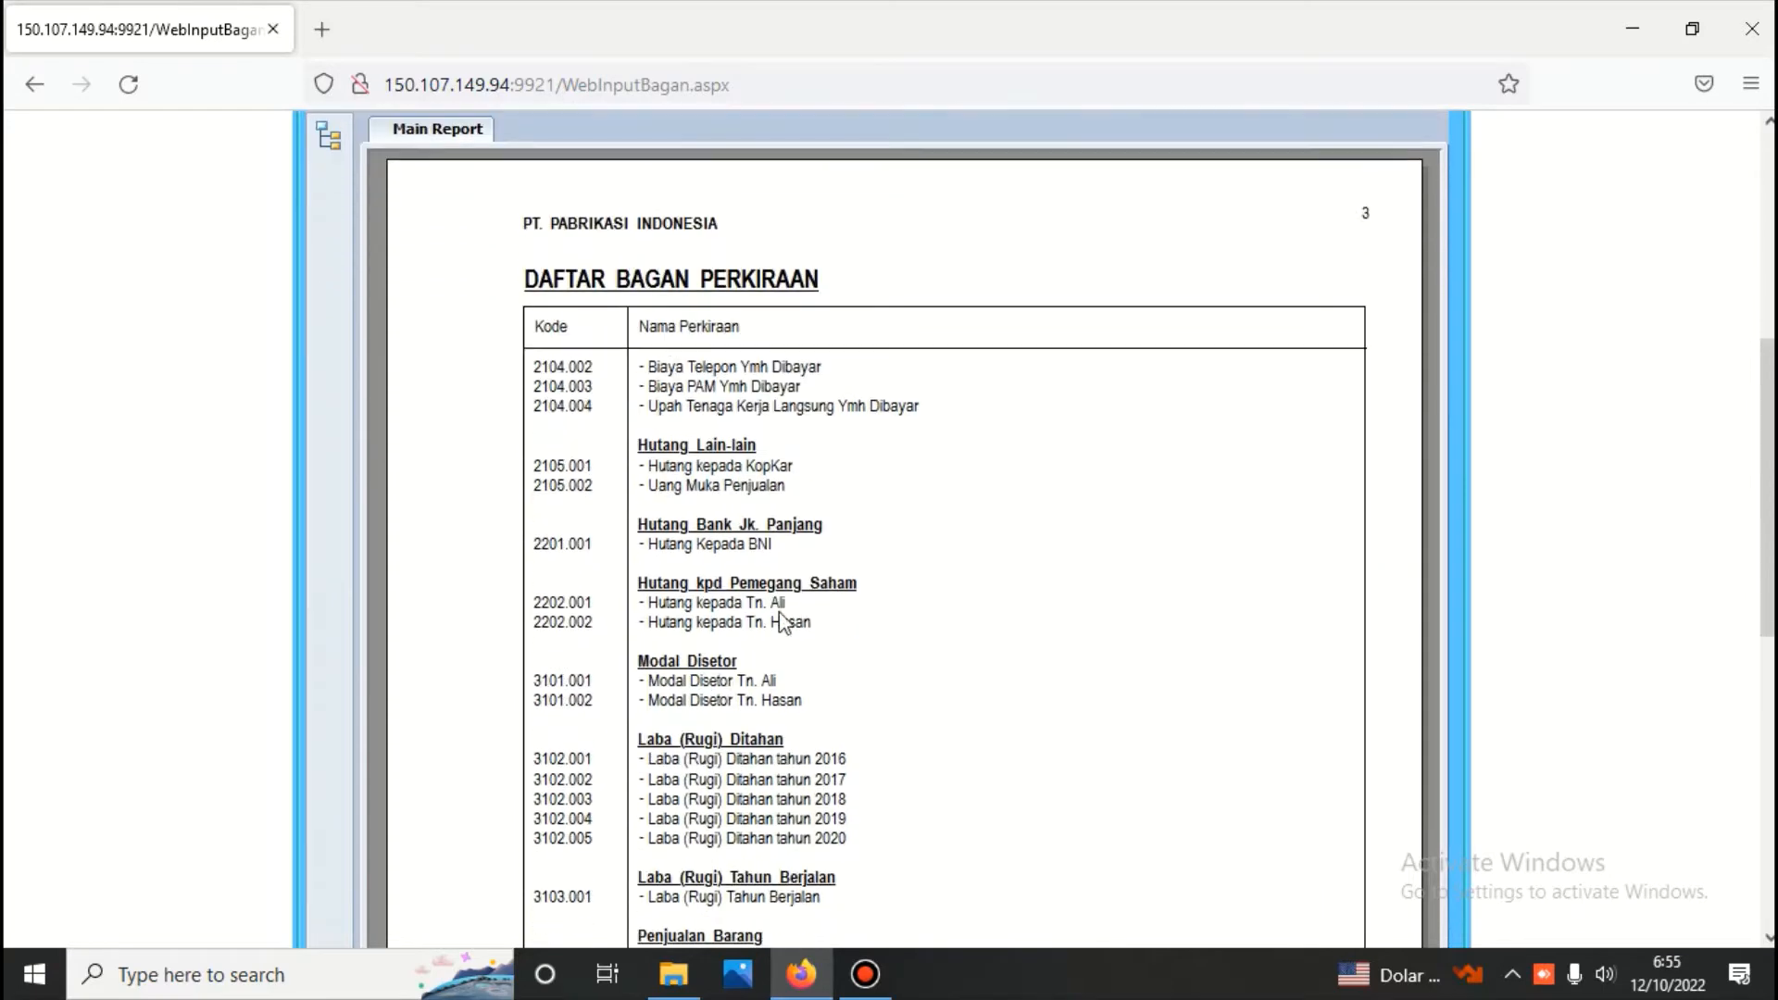
scroll(781, 622, "down", 6)
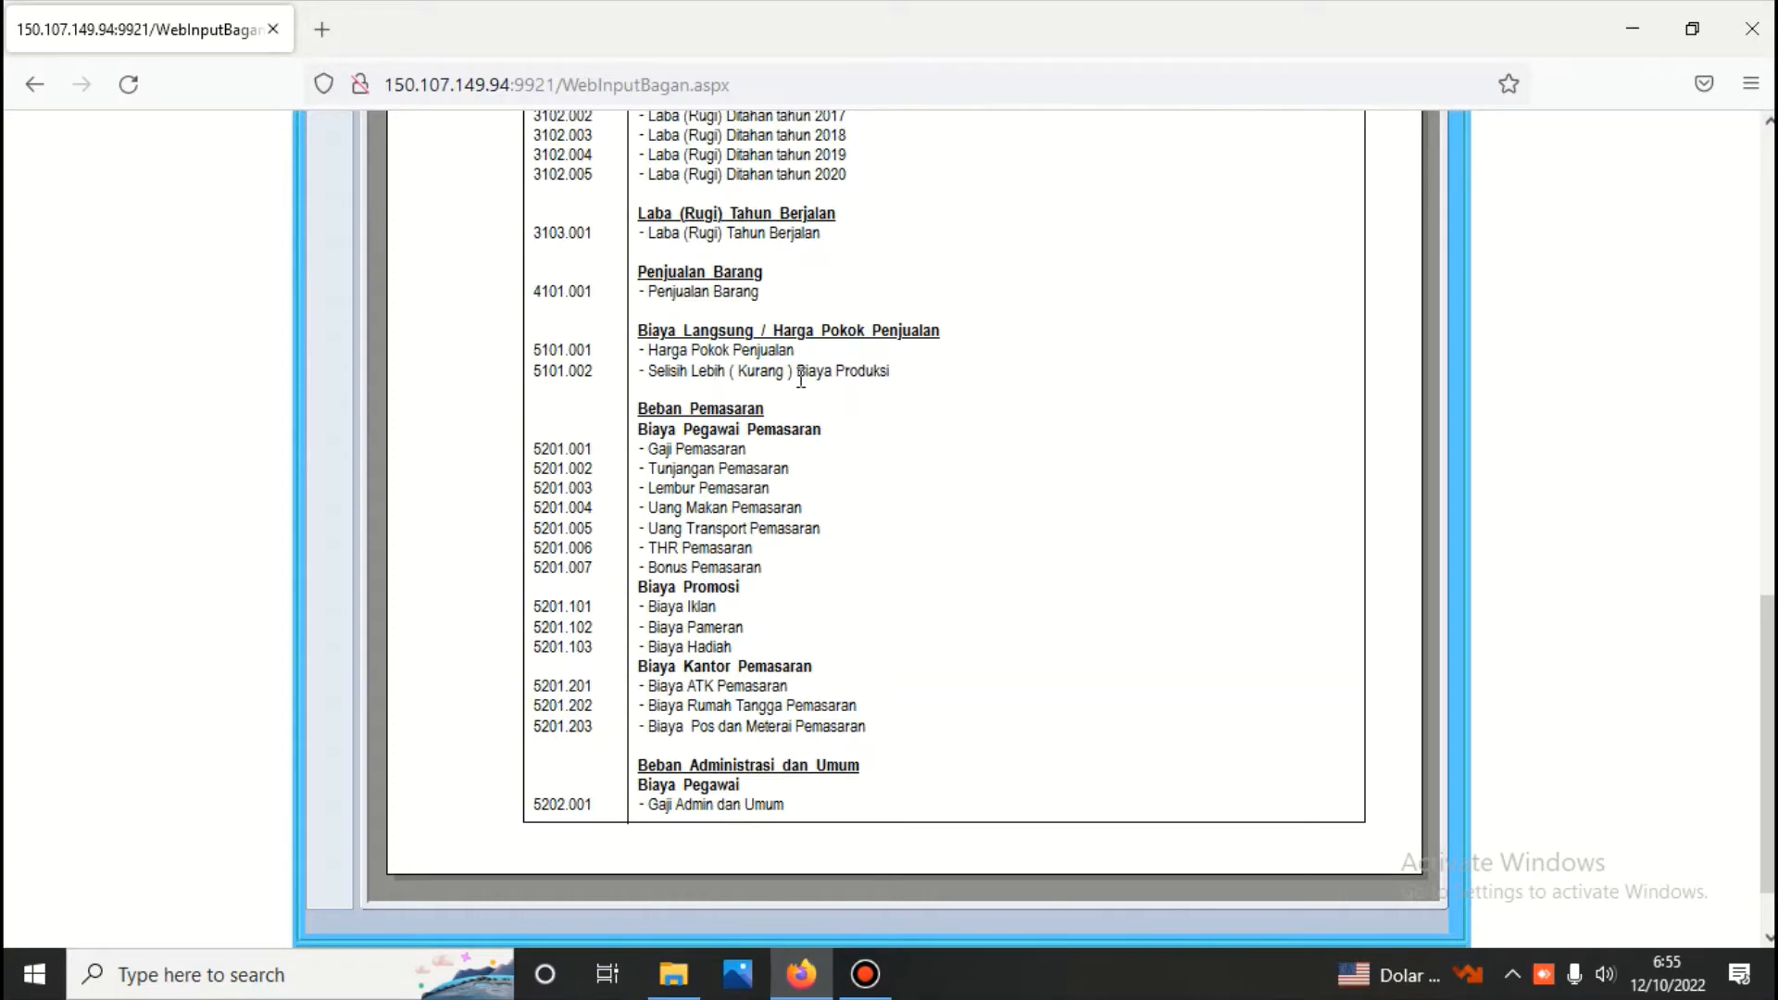
scroll(801, 378, "up", 13)
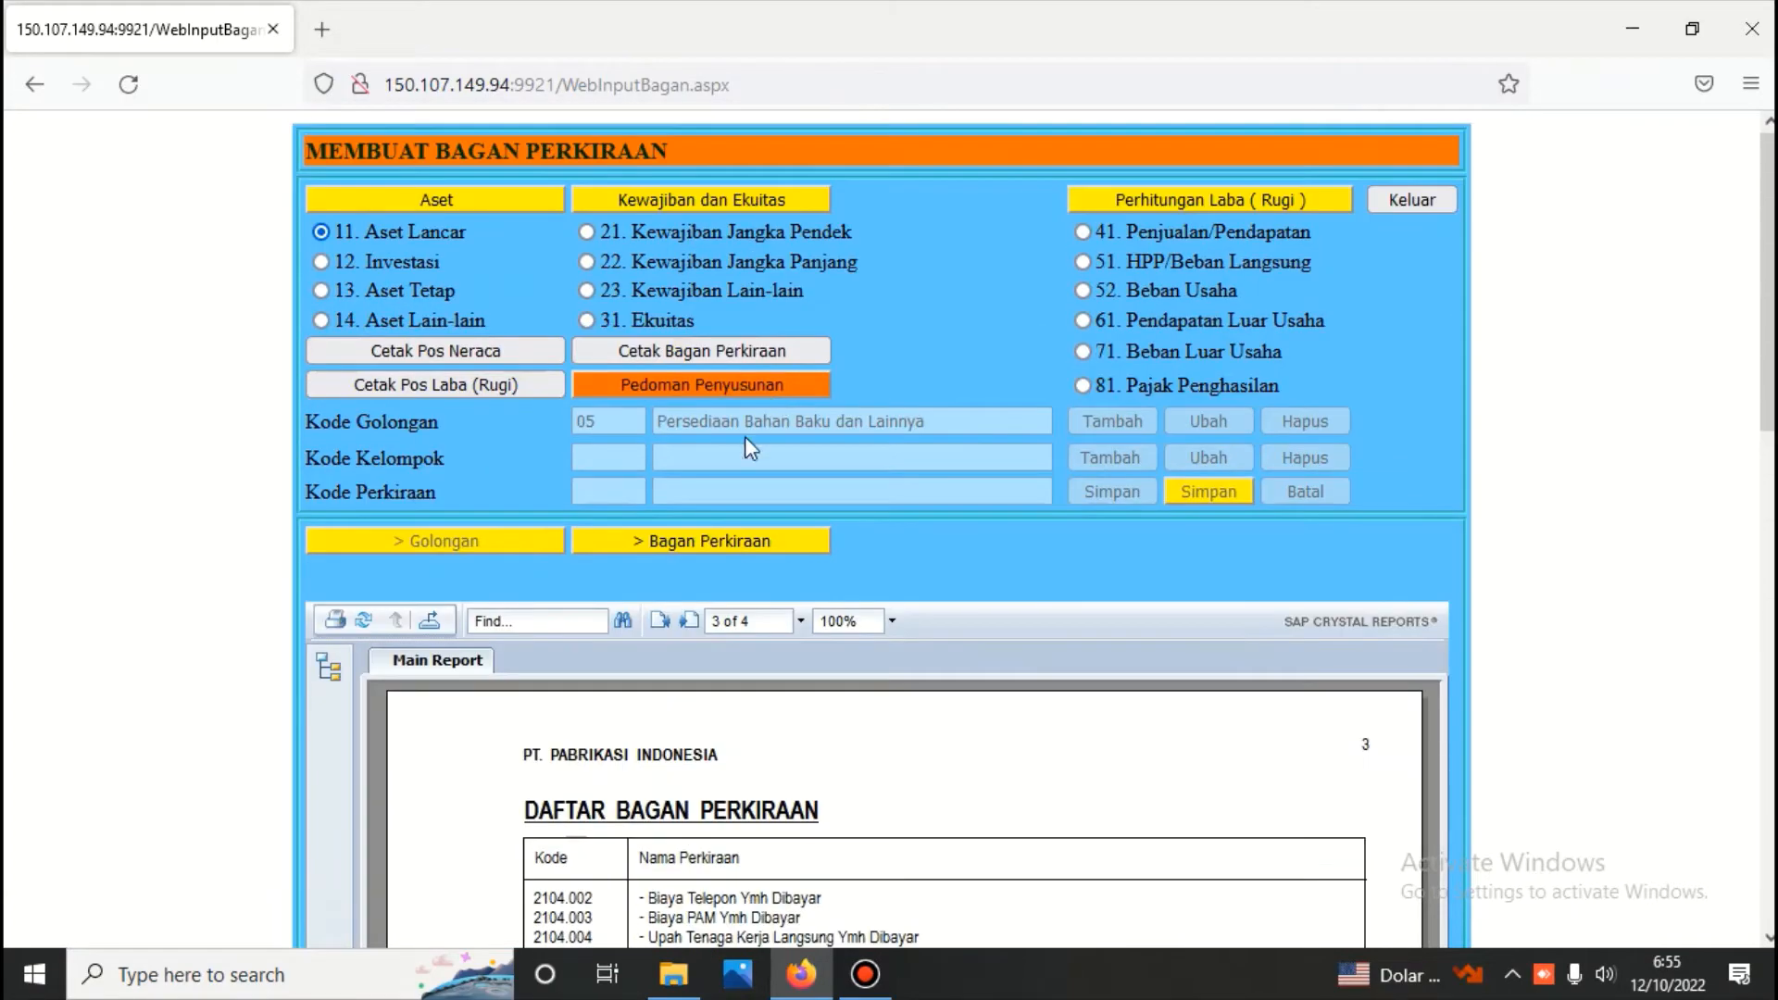
Go back to page 2 of the report and look over its advance payment, investment and fixed asset accounts
left_click(659, 618)
scroll(660, 637, "down", 8)
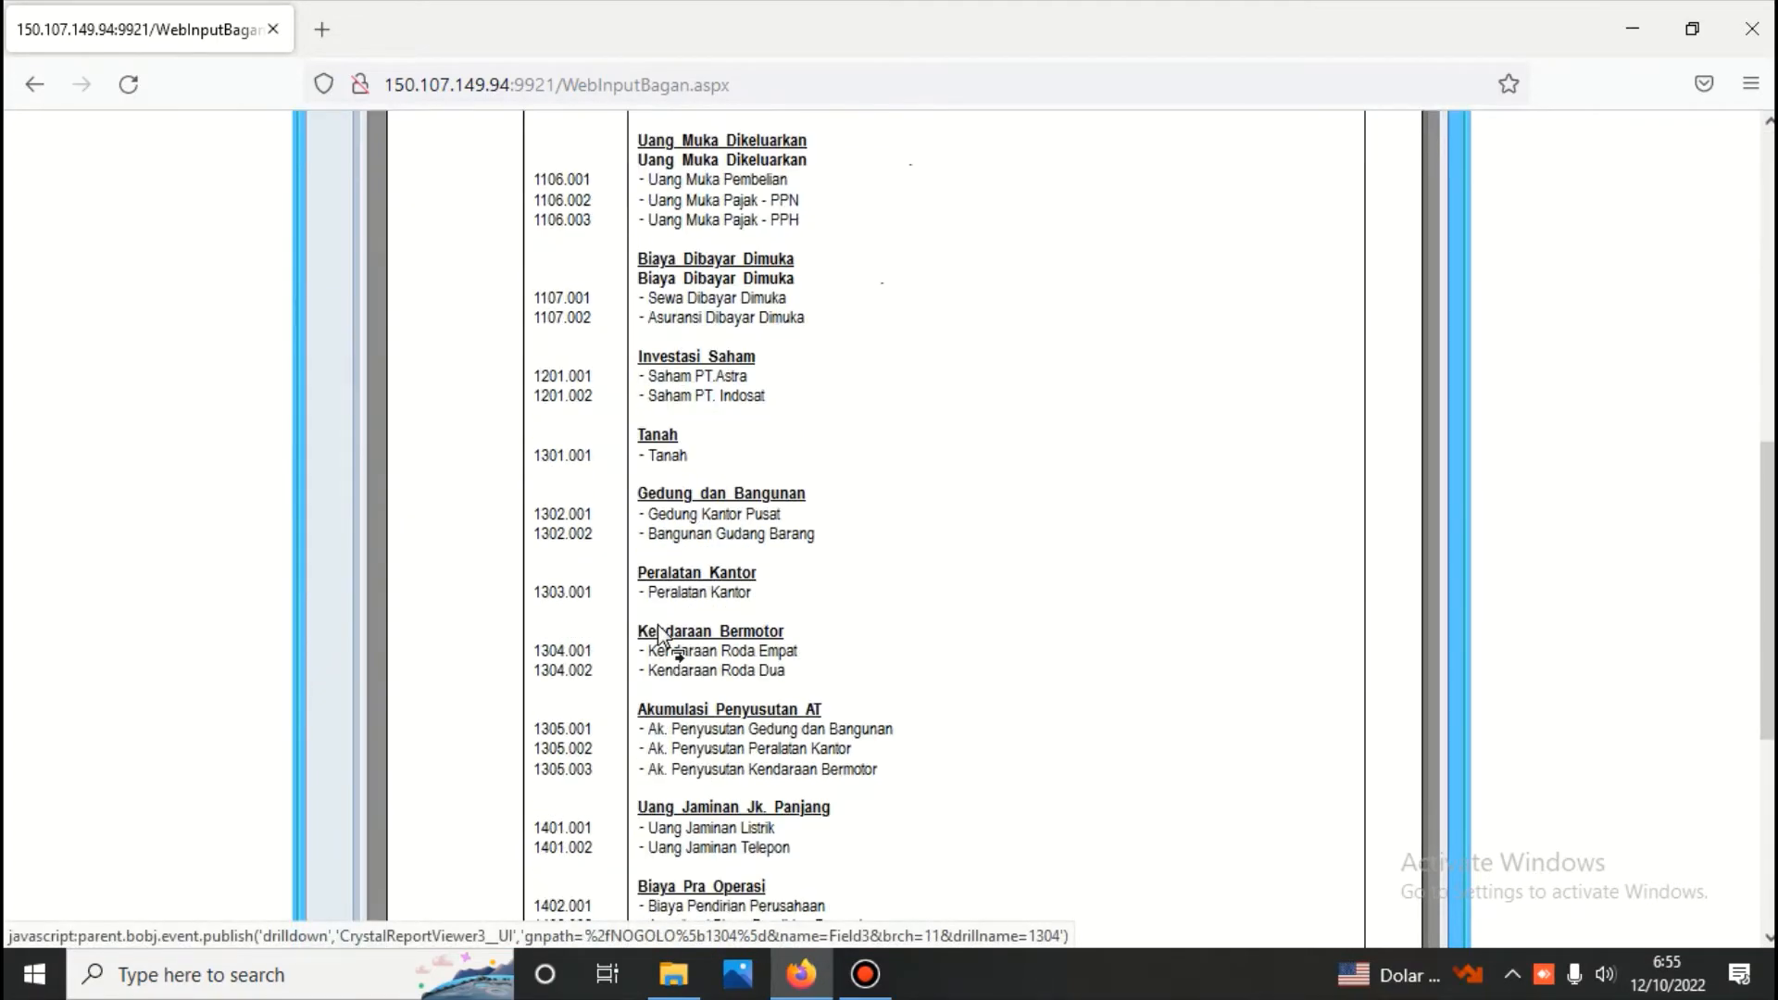
scroll(660, 637, "up", 8)
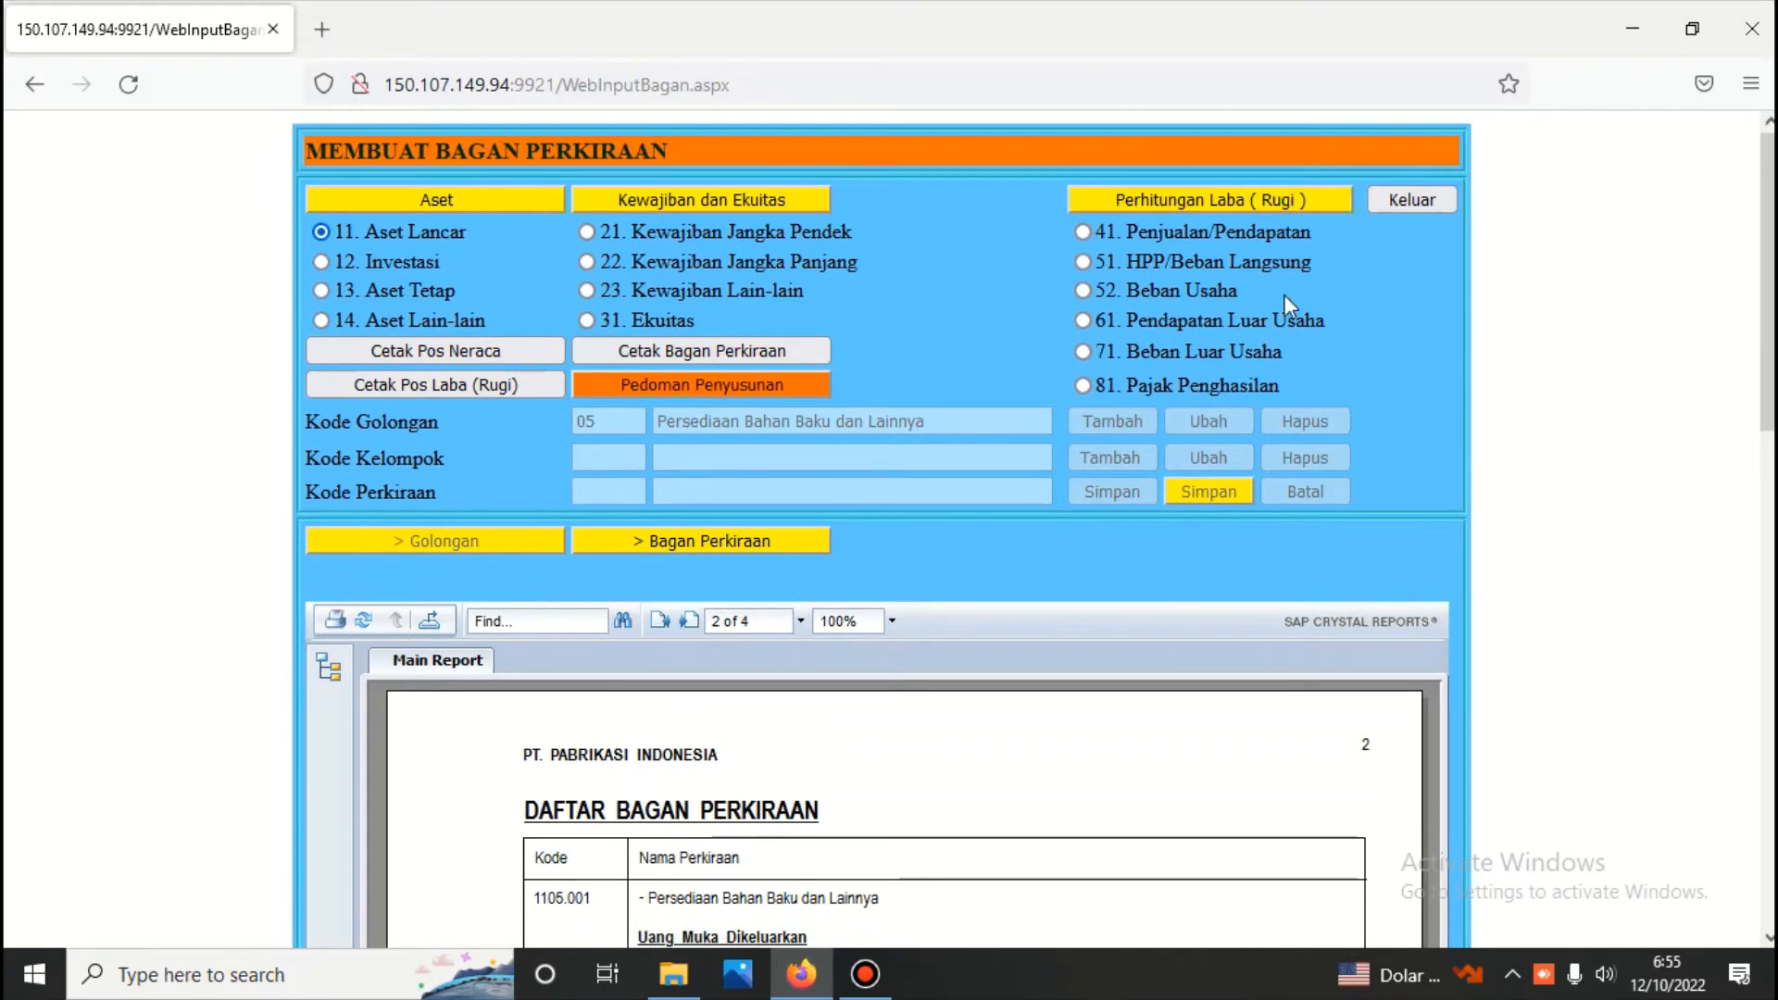
Exit the Bagan Perkiraan page and open Bagan Perkiraan Khusus from the Buku Besar menu
left_click(1404, 198)
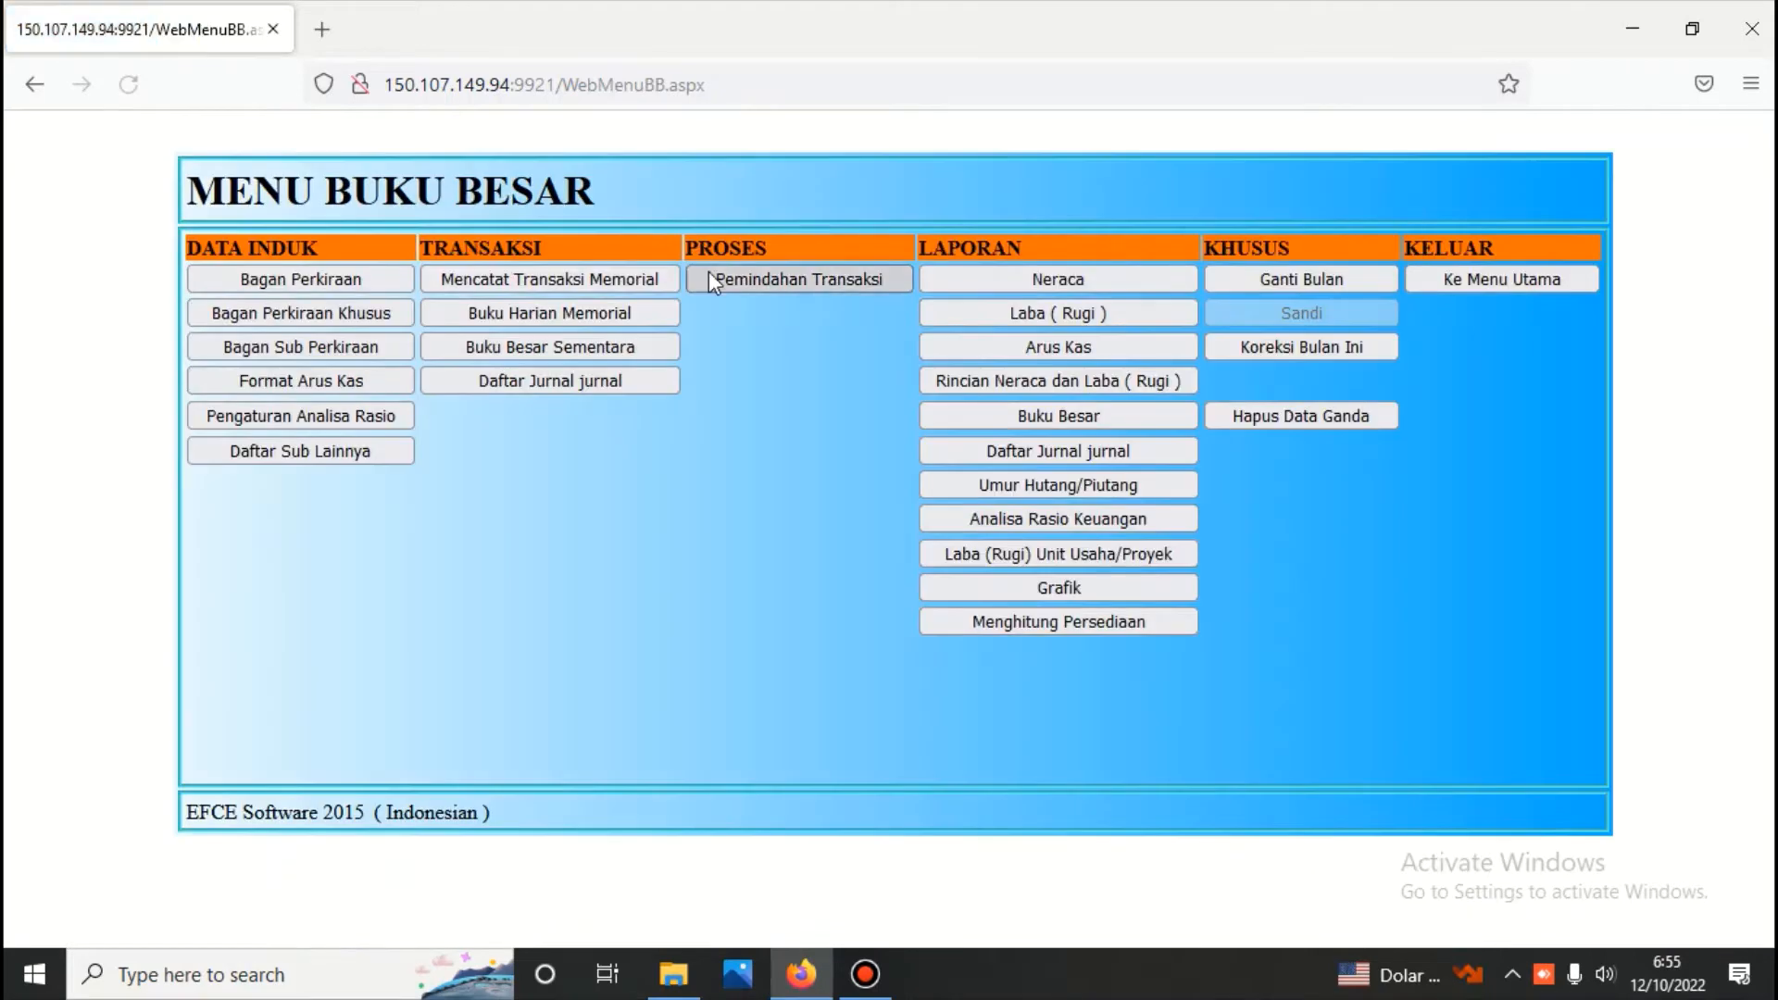
left_click(371, 314)
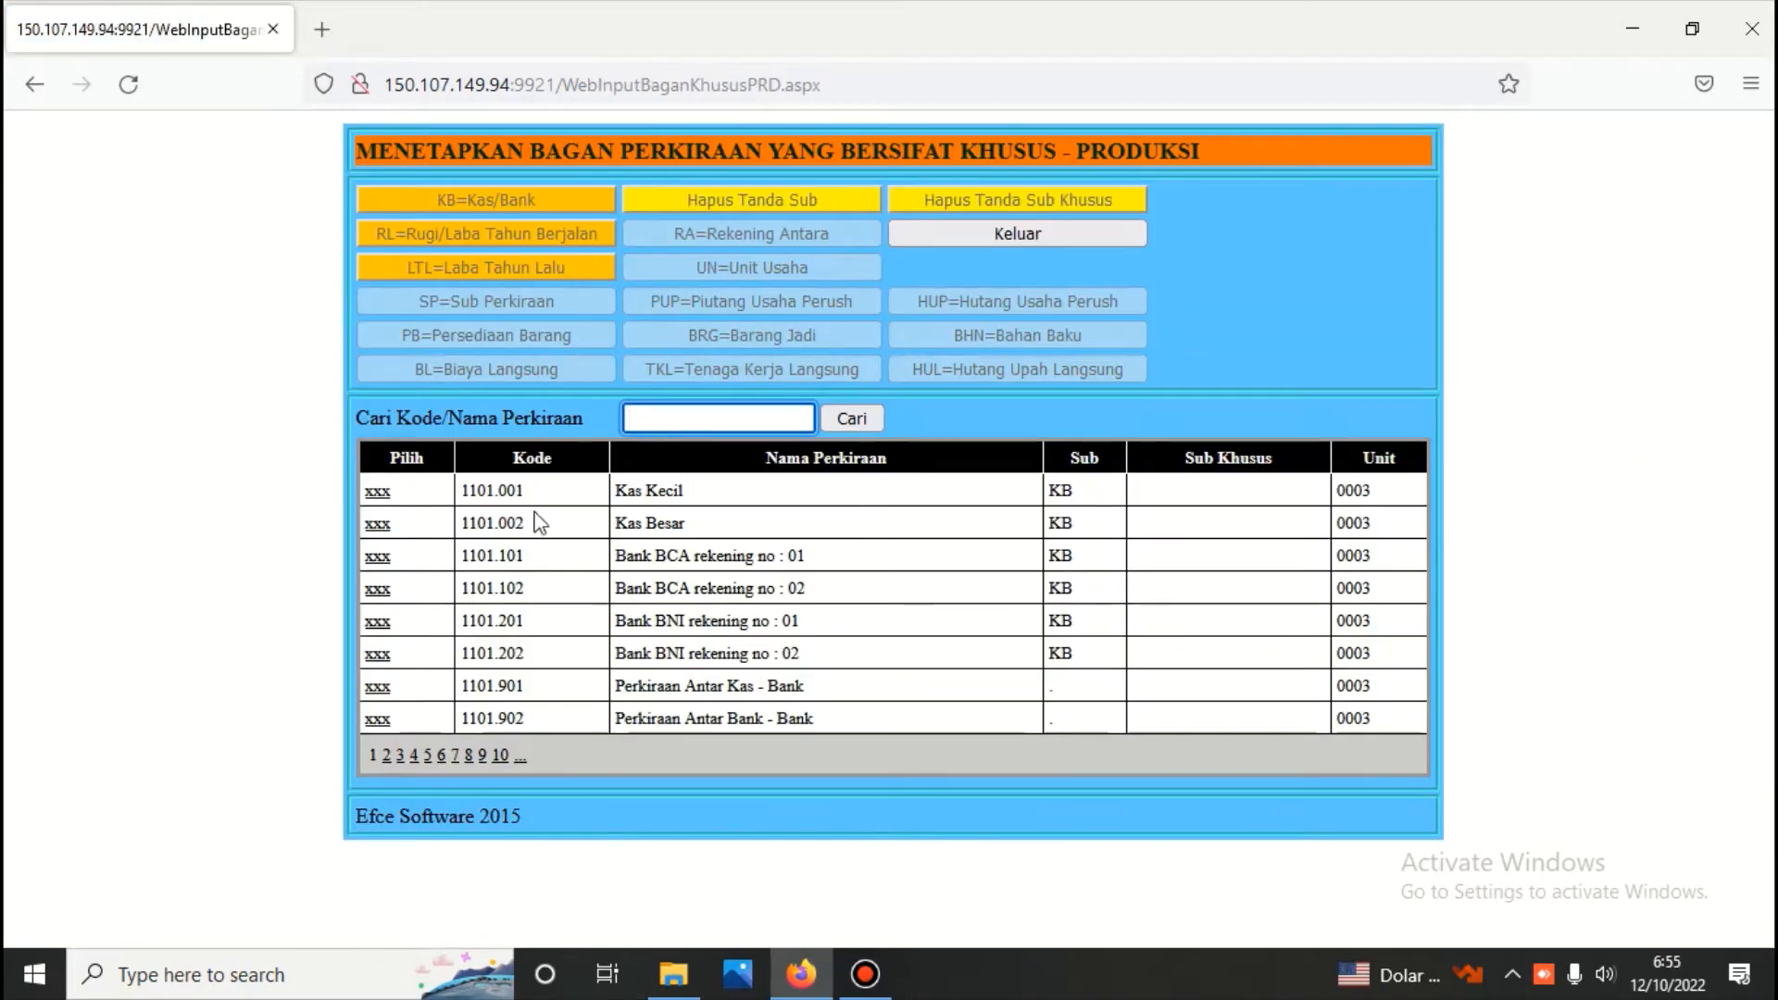
Go to page 2 of the special accounts list and select Persediaan Barang Jadi and Upah Tenaga Kerja Langsung to check their Sub and Sub Khusus codes
left_click(387, 758)
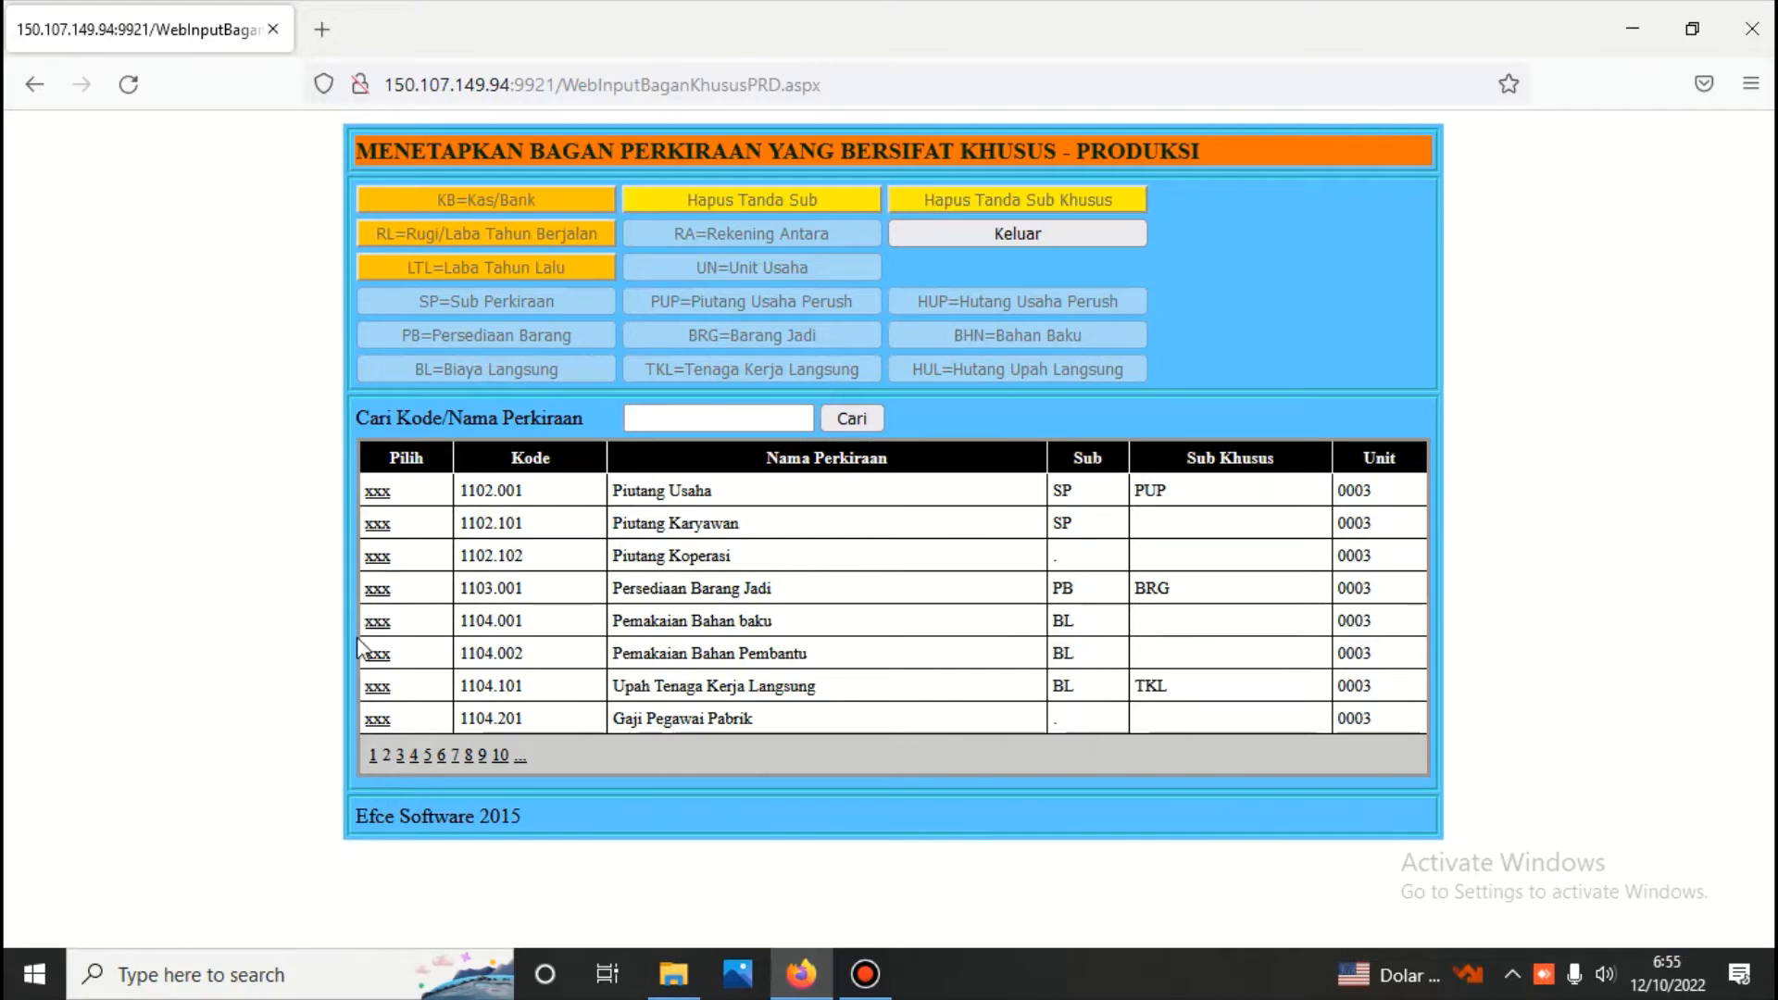
left_click(380, 591)
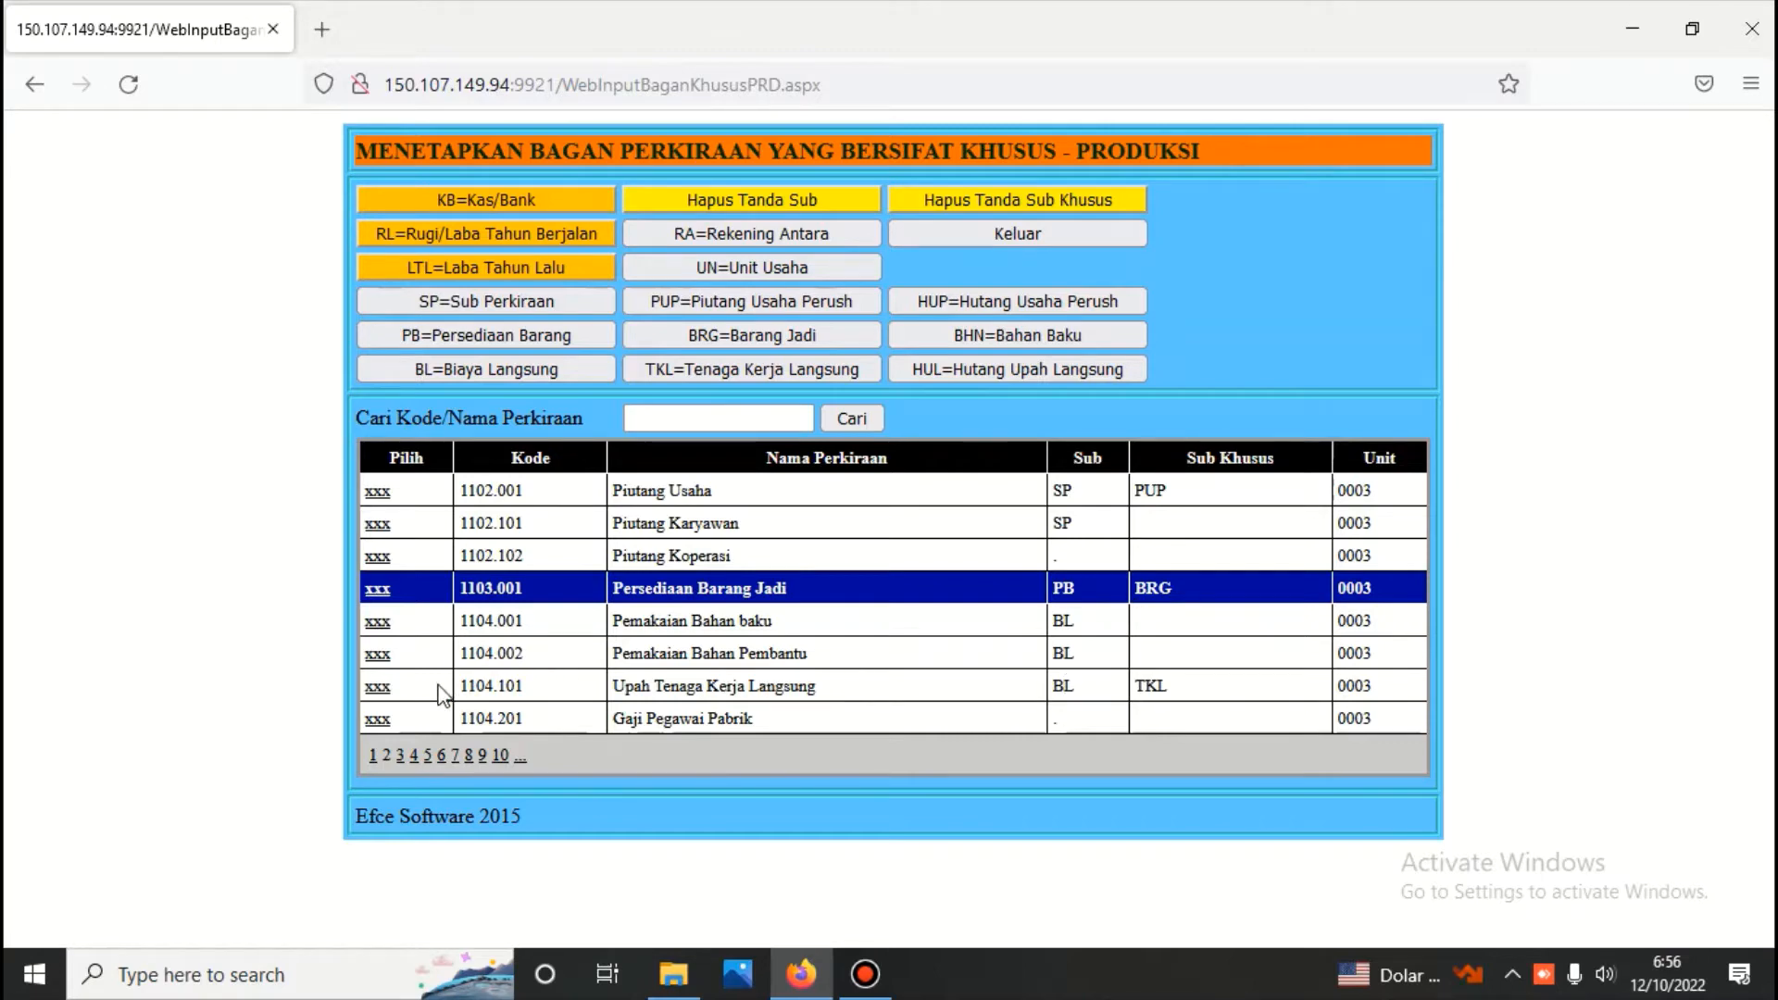
left_click(377, 687)
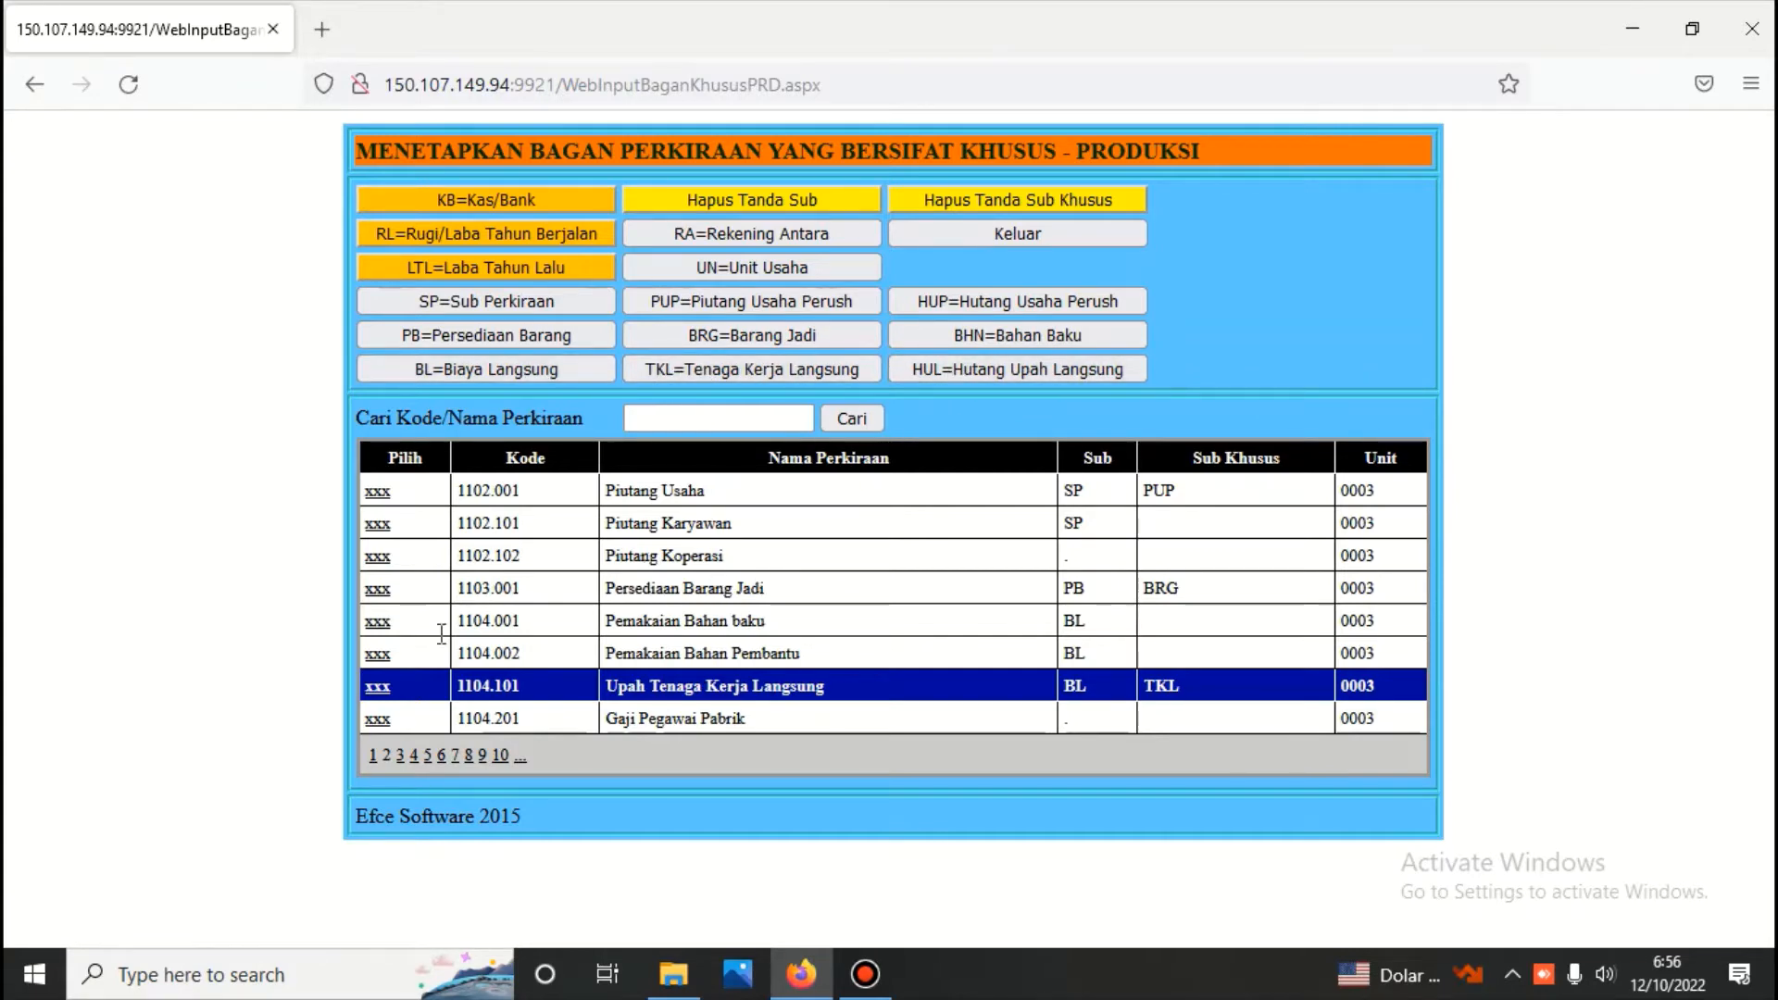
Advance to page 5 of the account list and select 1105.001 Persediaan Bahan Baku dan Lainnya to check its codes
left_click(401, 756)
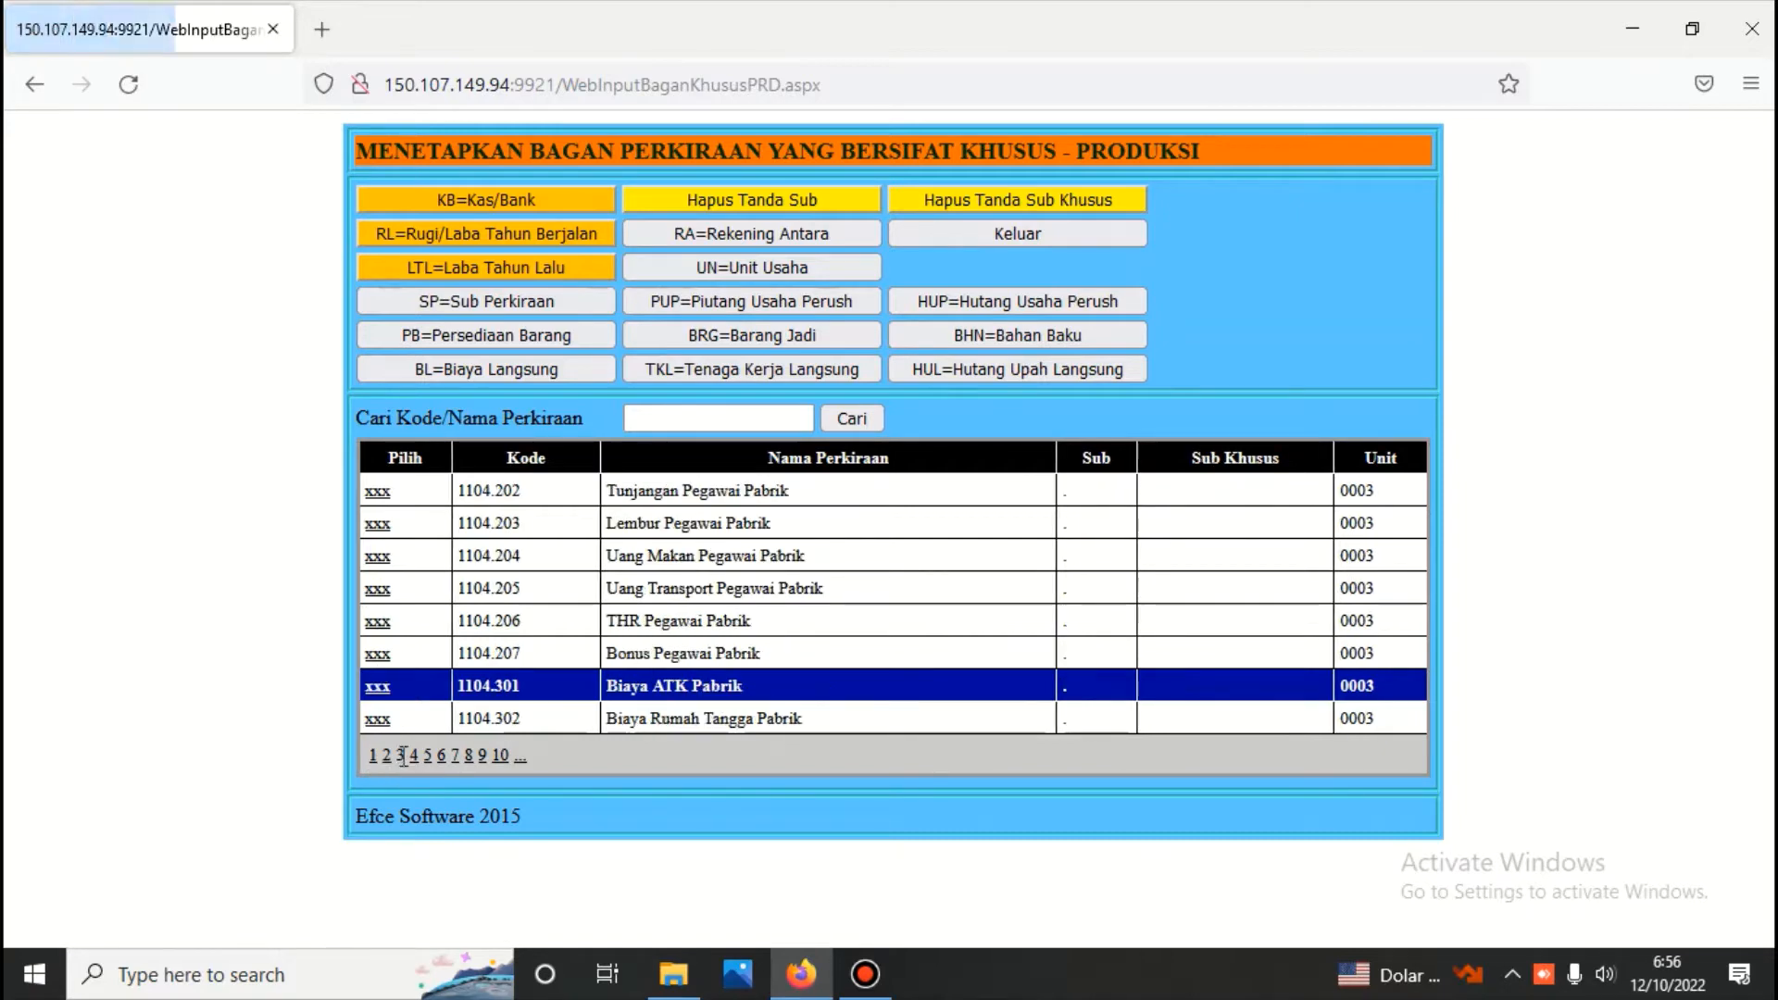
left_click(414, 756)
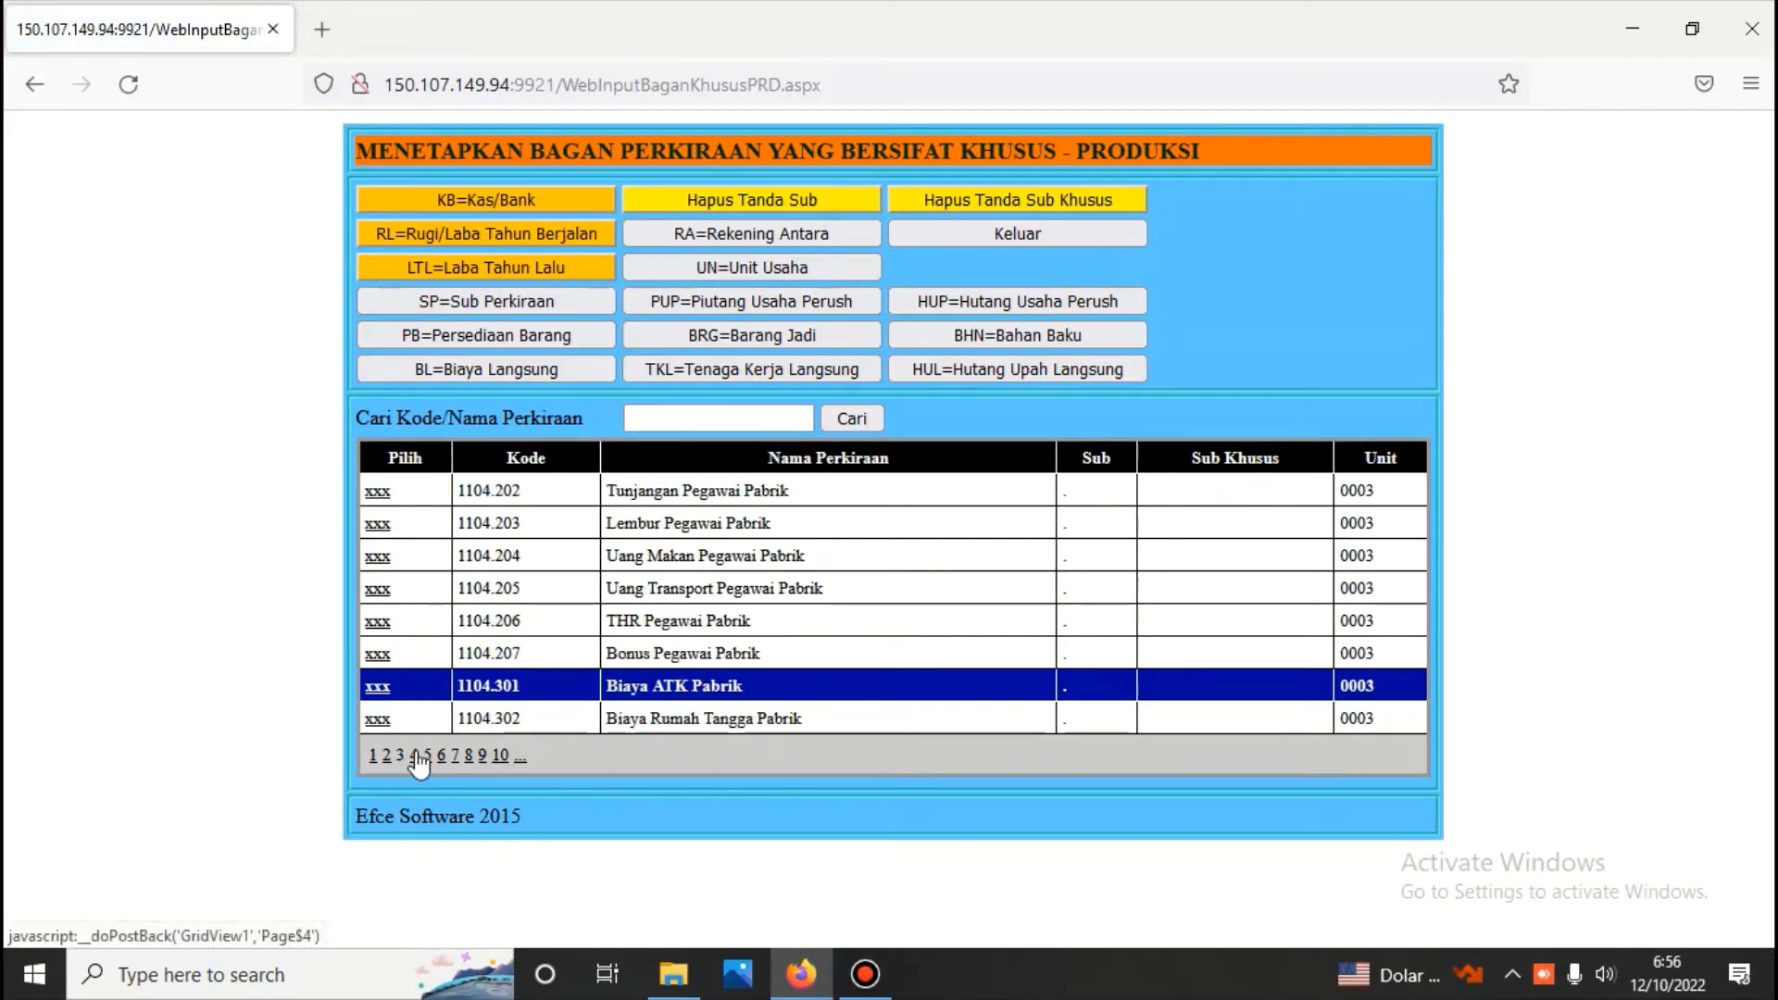
left_click(428, 755)
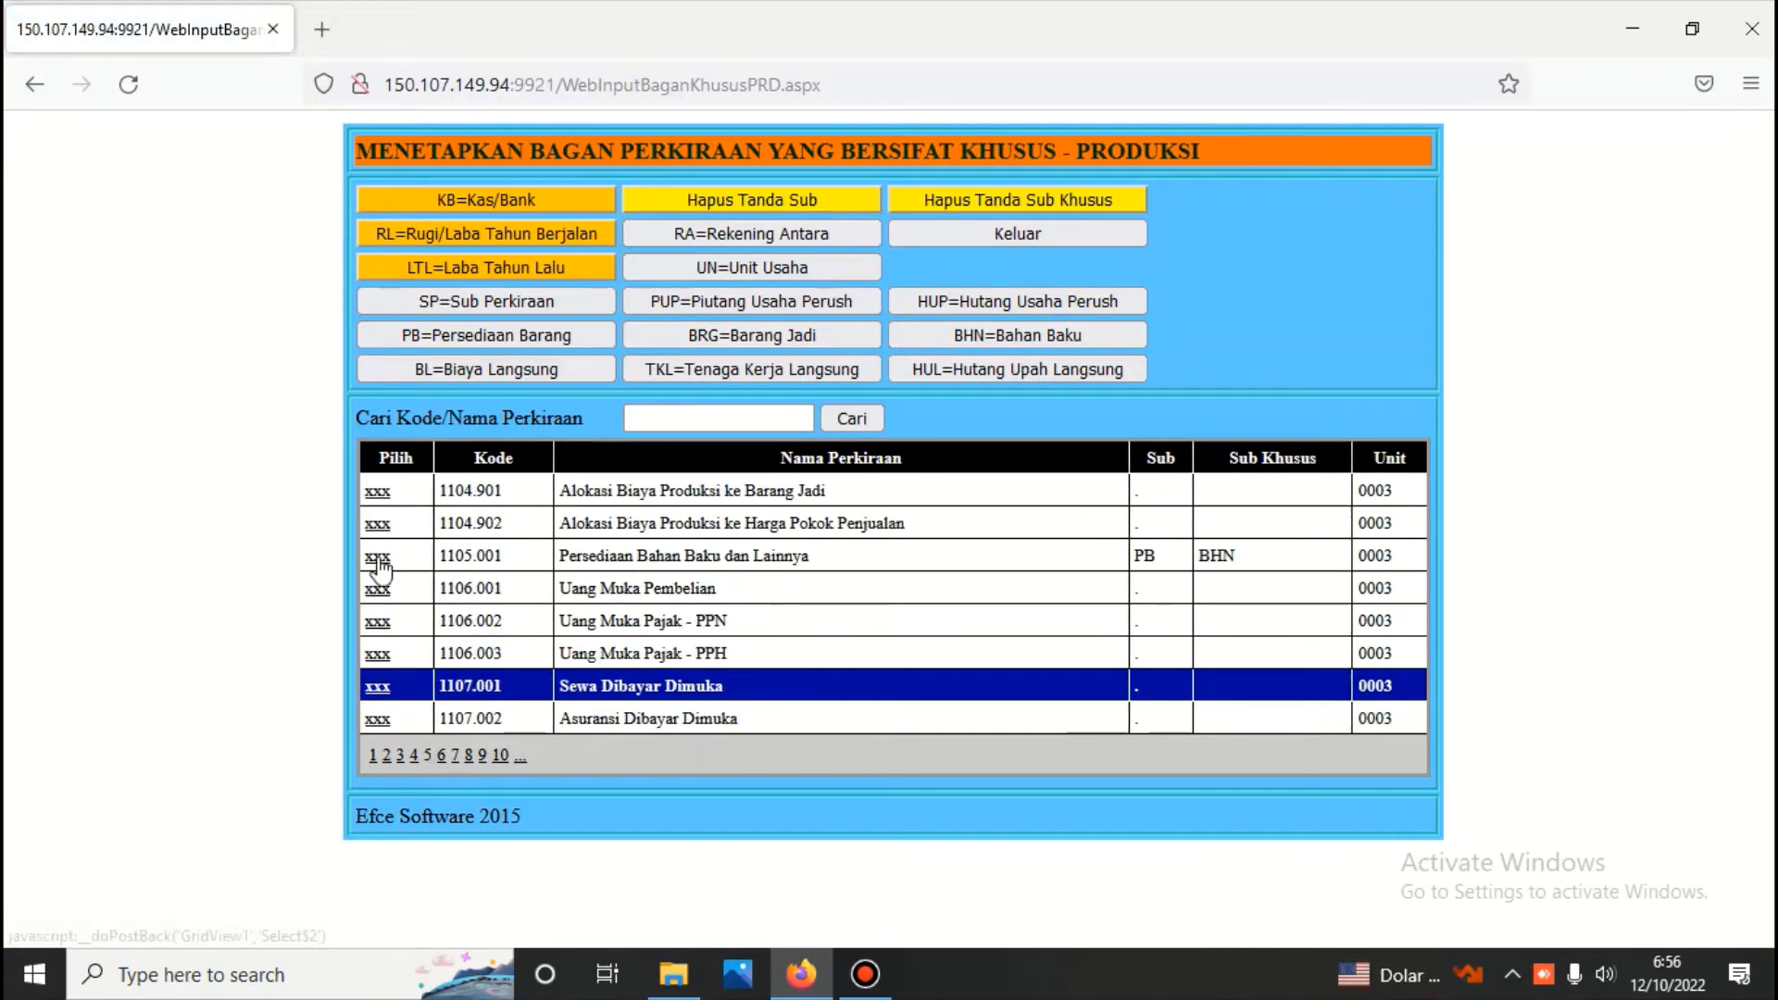
left_click(380, 557)
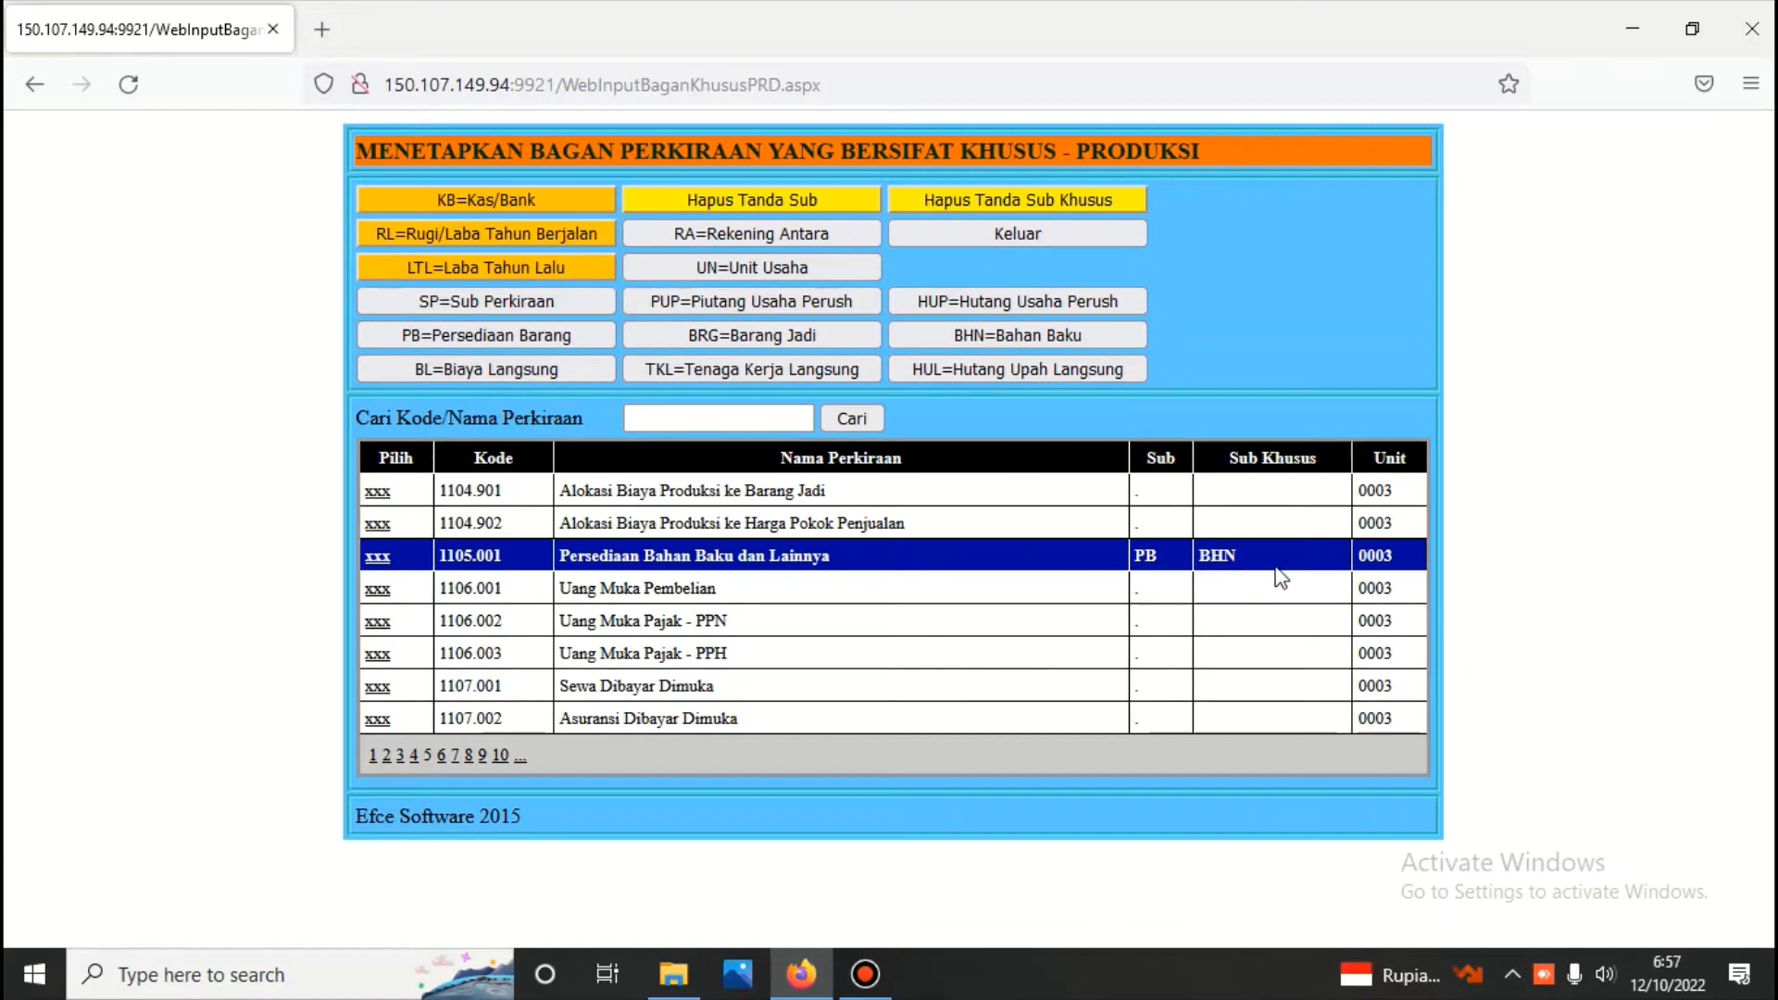
Remove the Sub Khusus mark from account 2104.004 Upah Tenaga Kerja Langsung Ymh Dibayar on page 8 and exit the special accounts form
left_click(441, 757)
left_click(456, 756)
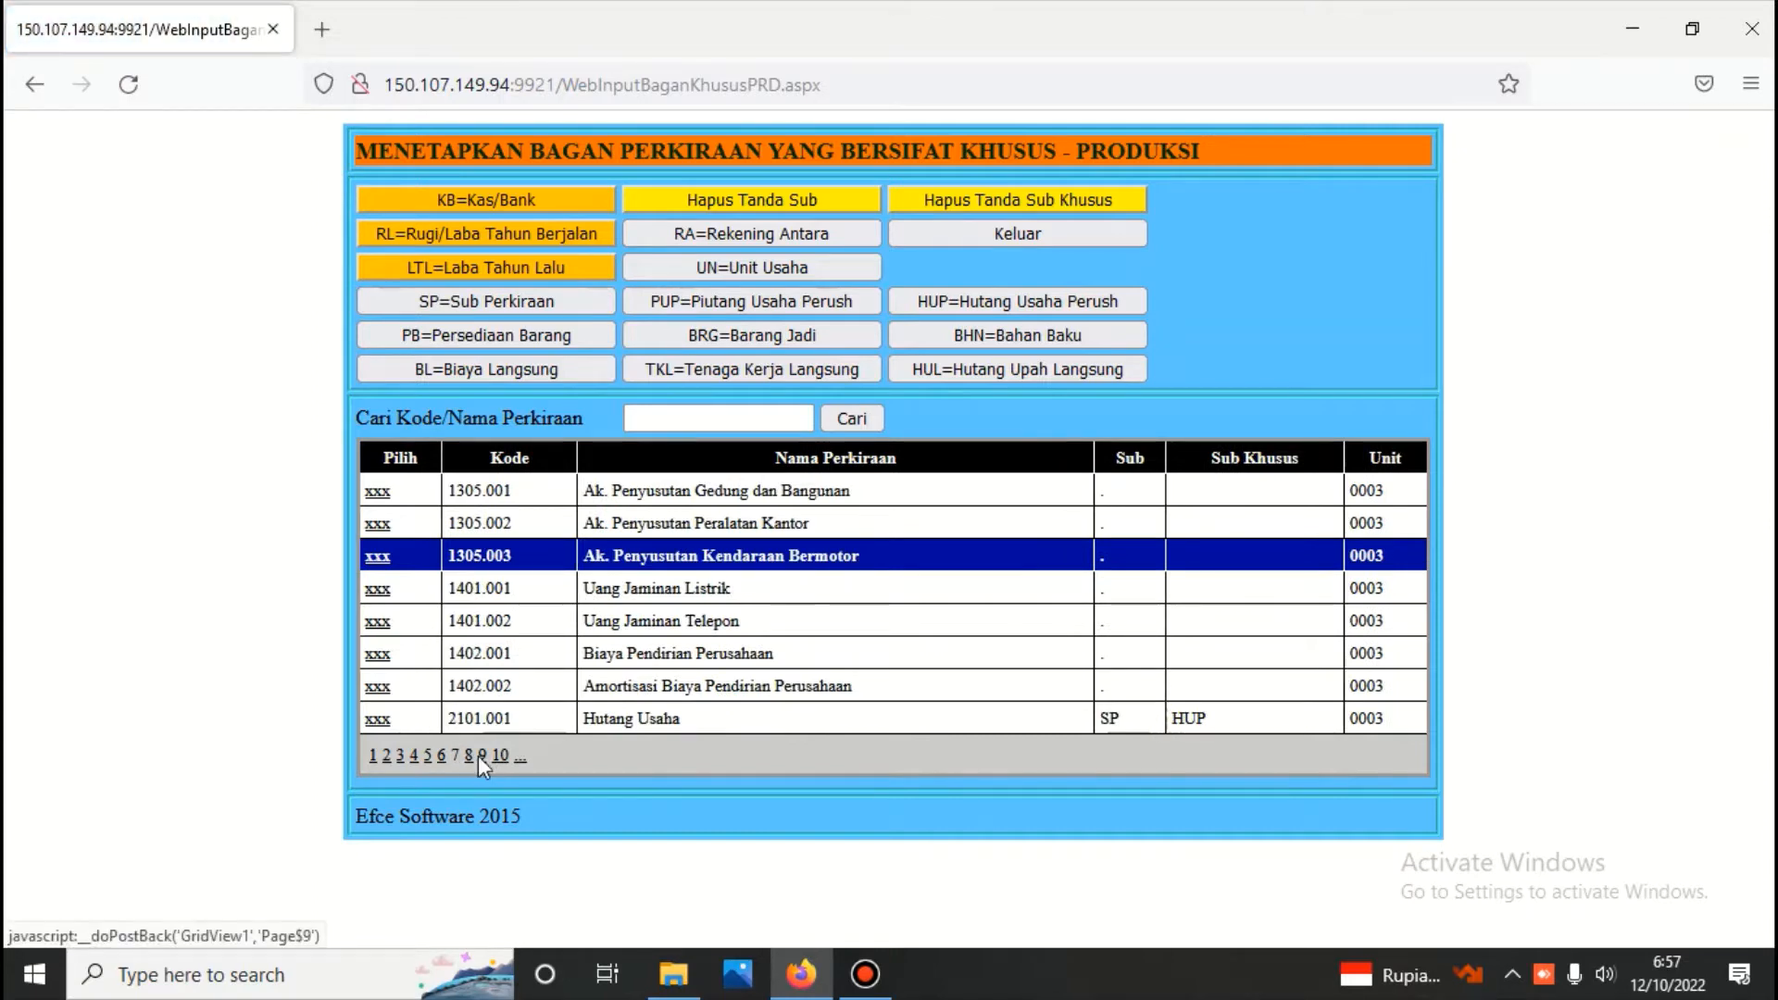
left_click(472, 755)
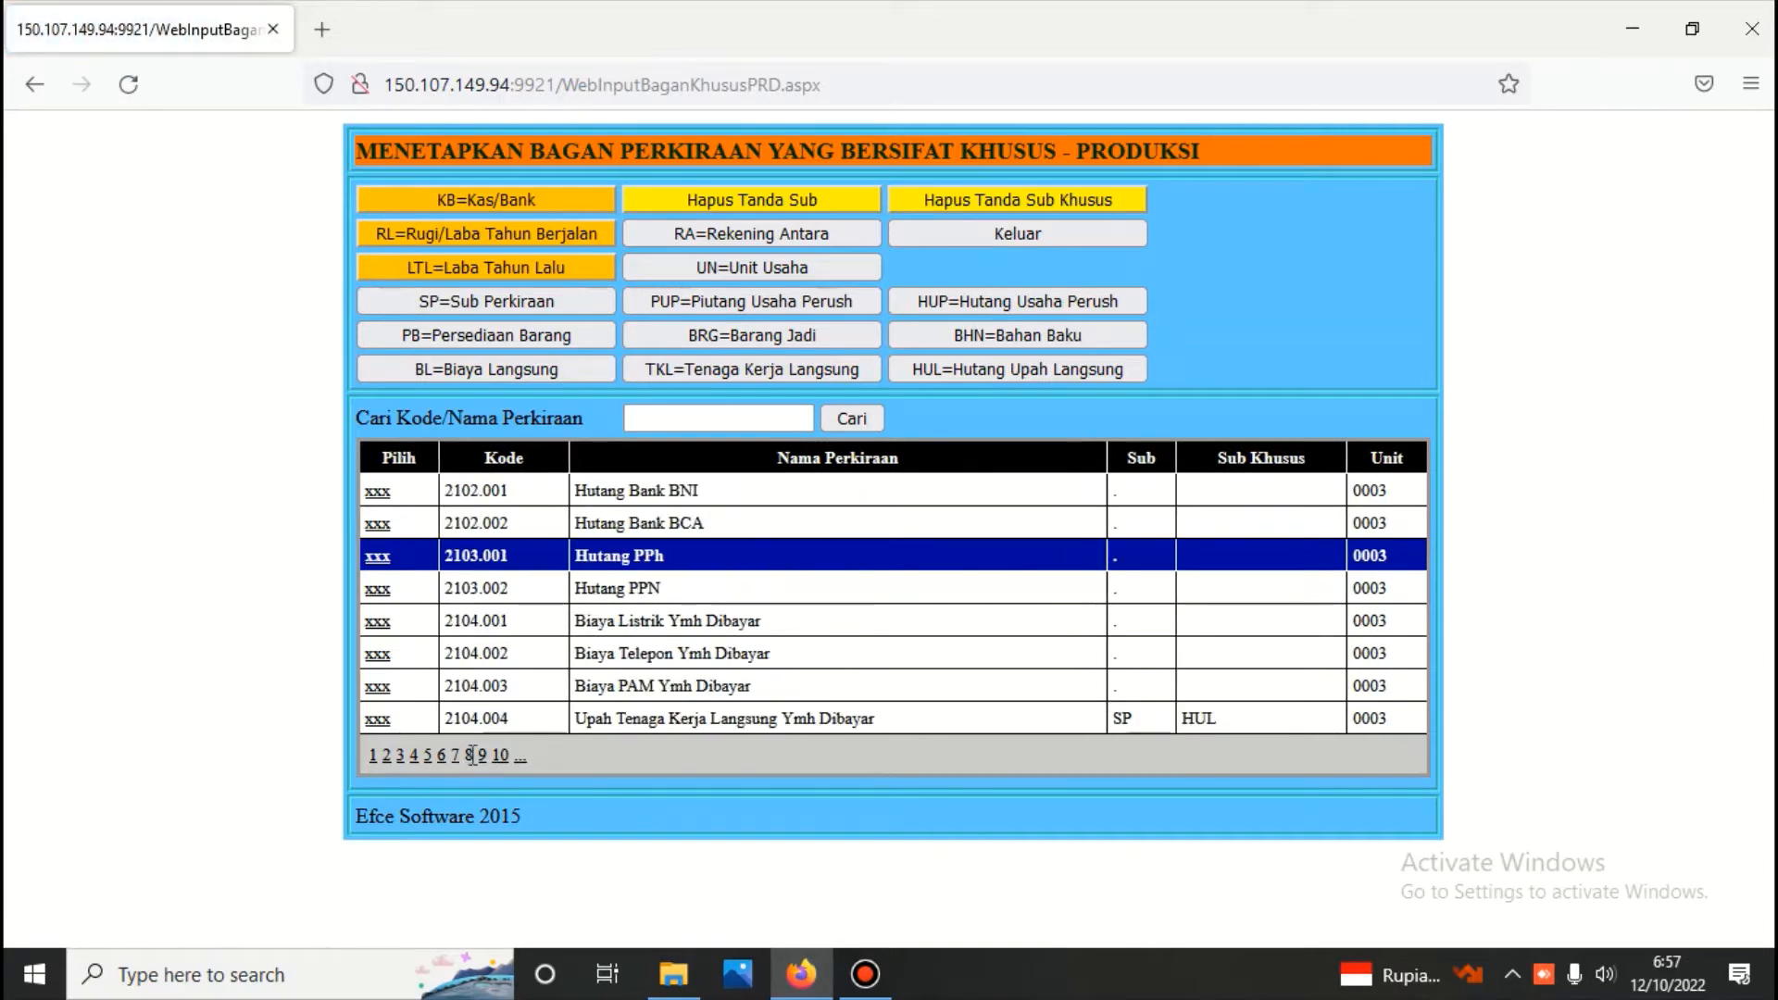
left_click(380, 719)
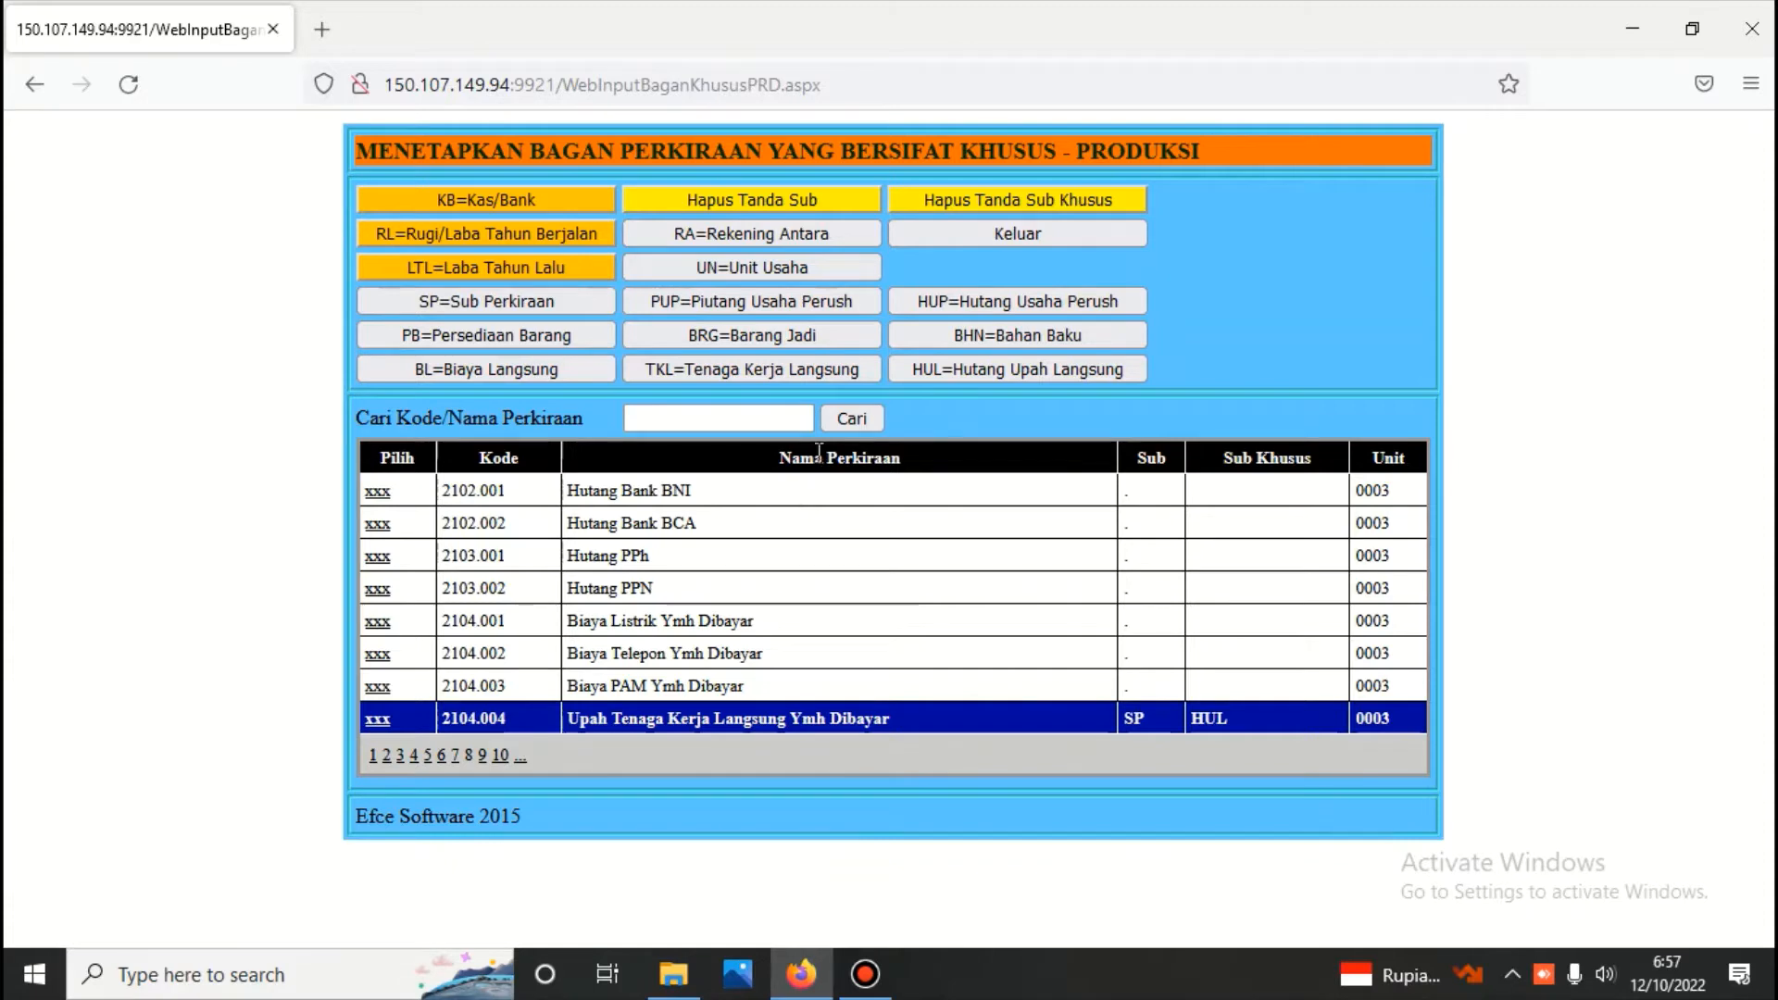
left_click(1010, 205)
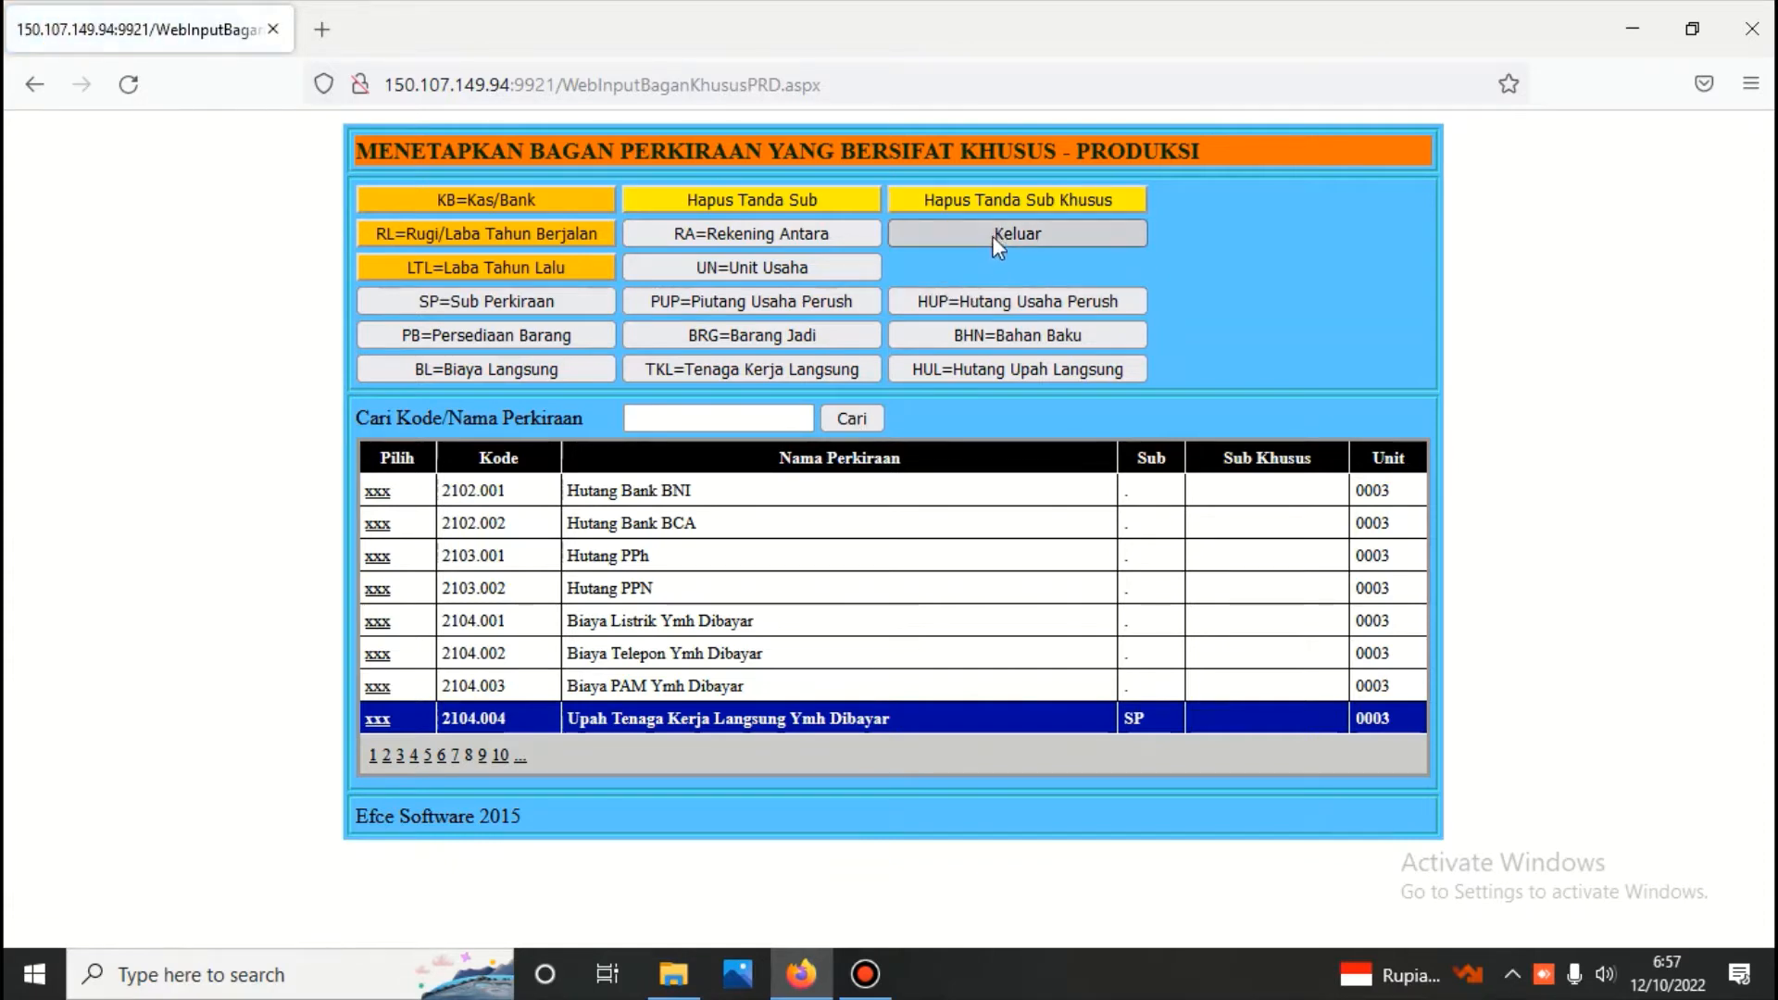
left_click(993, 236)
Produce the Neraca as of 12/10/2022 in scontro format and look over its asset, liability and equity sections
left_click(1065, 284)
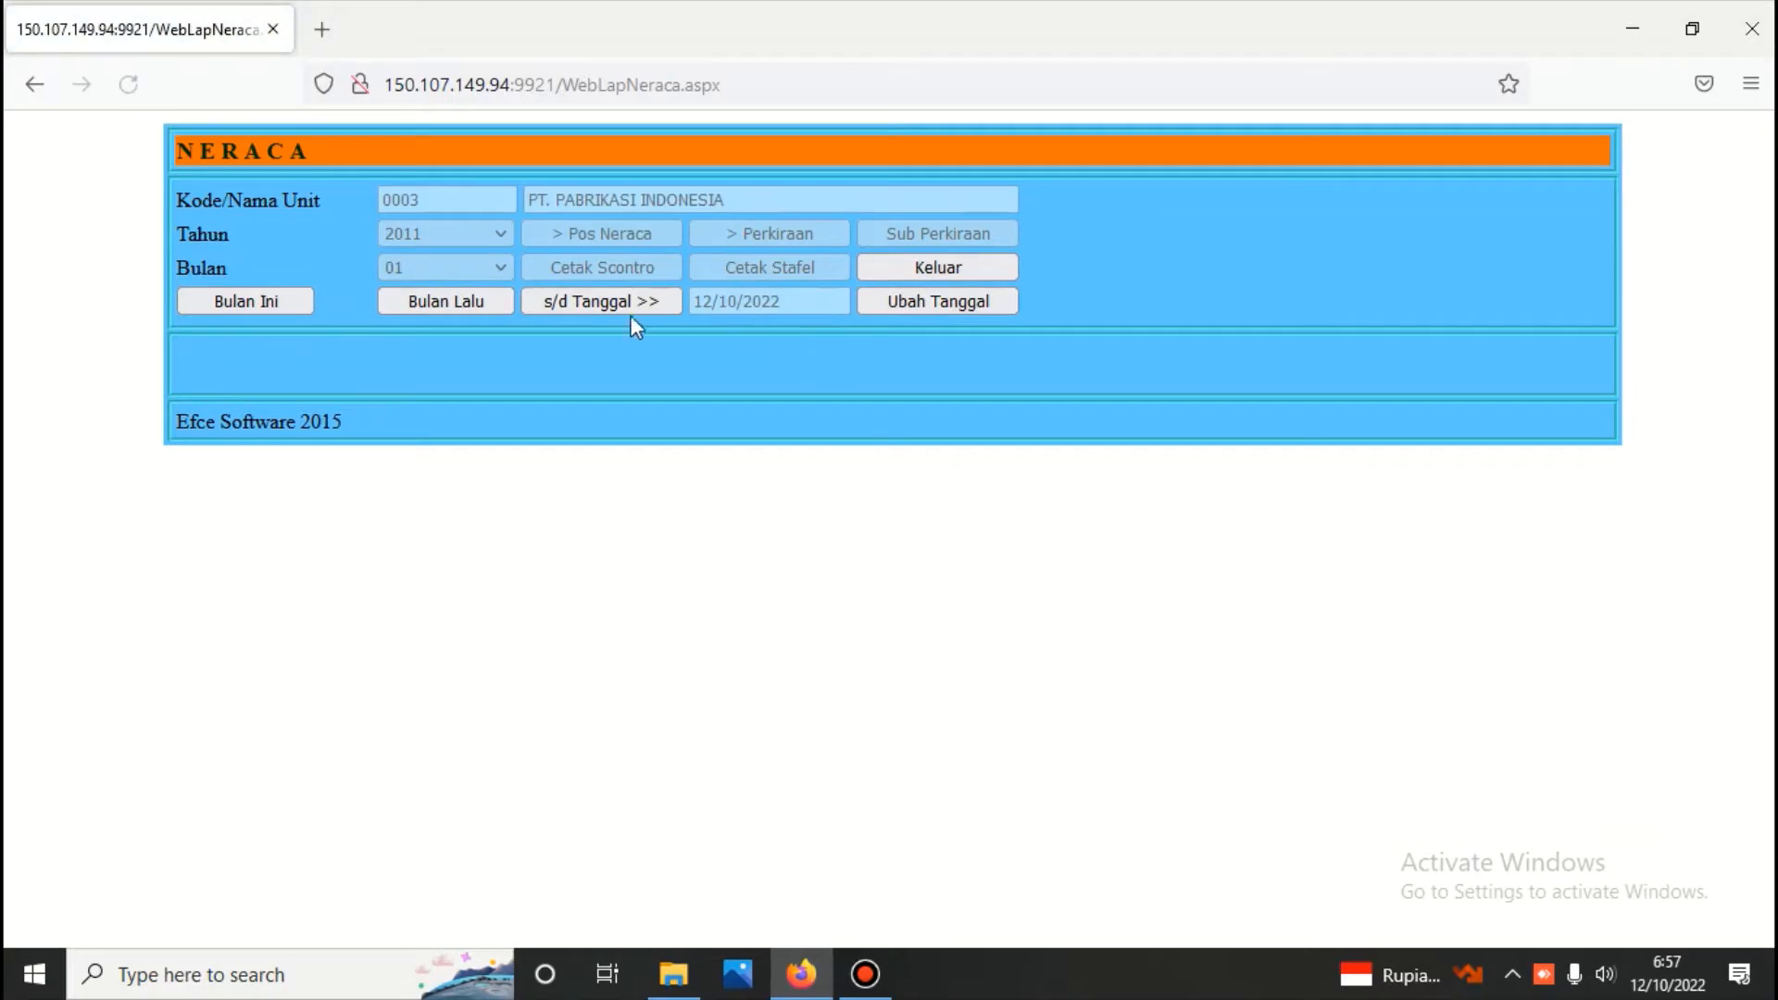
left_click(620, 298)
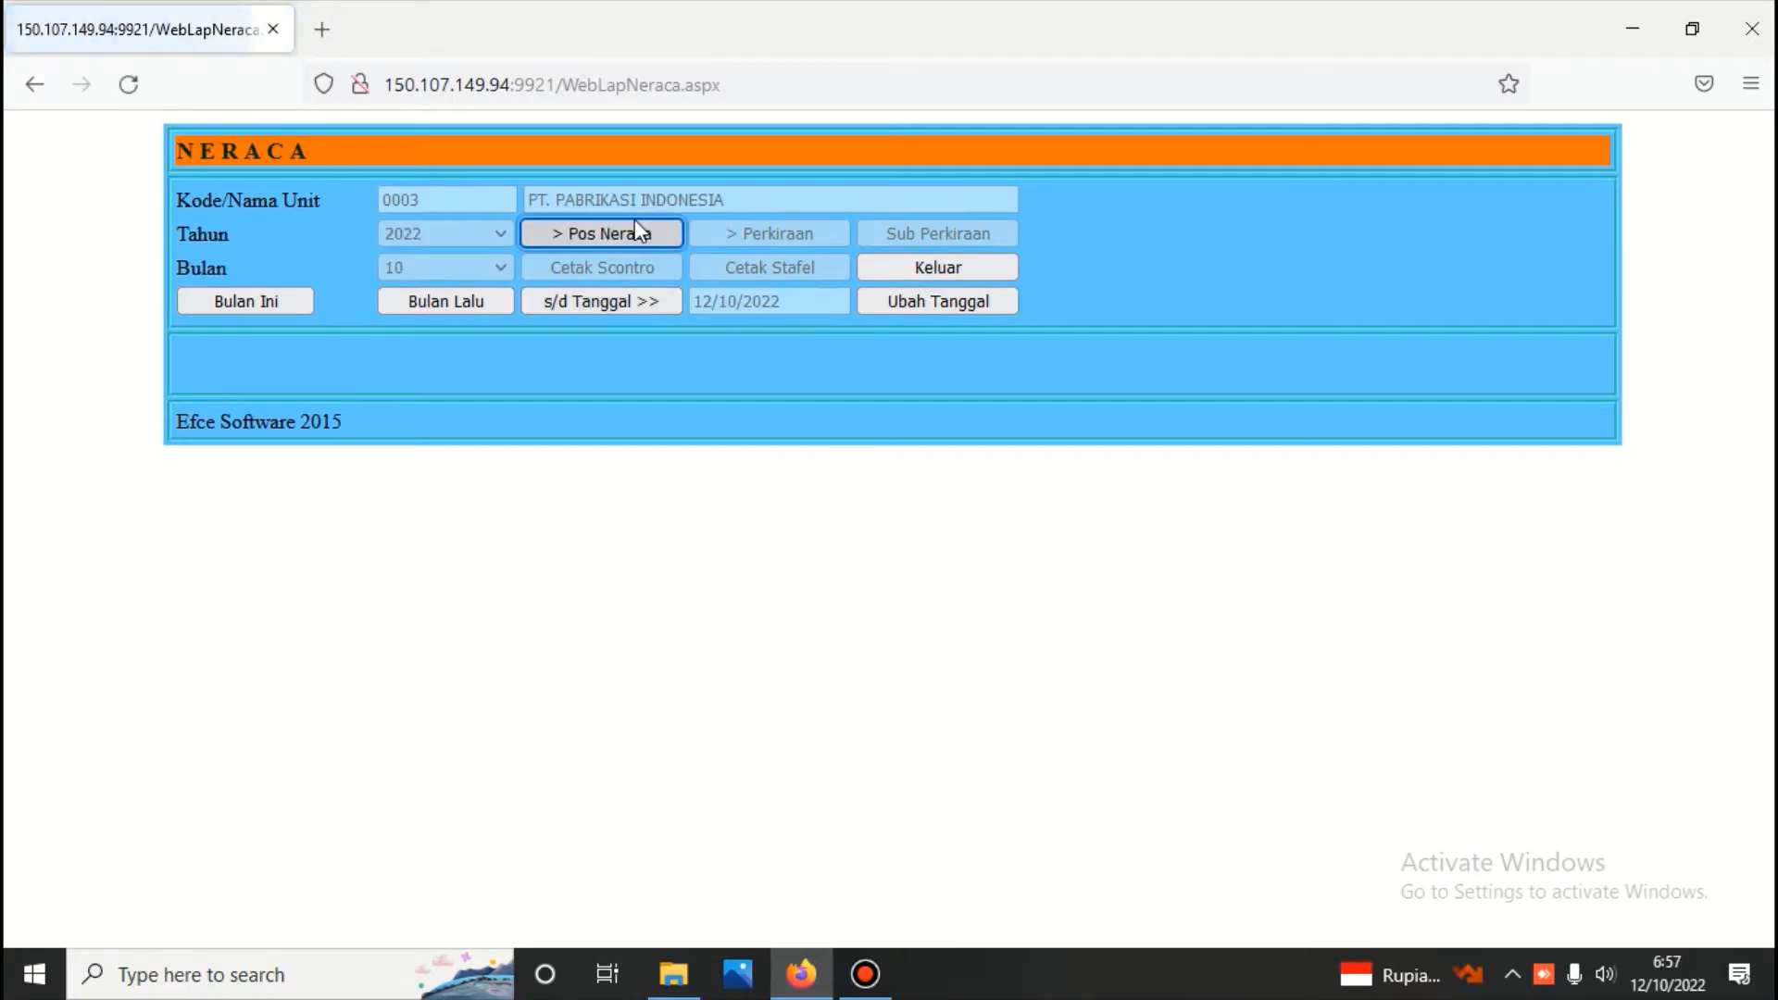
left_click(635, 223)
left_click(626, 264)
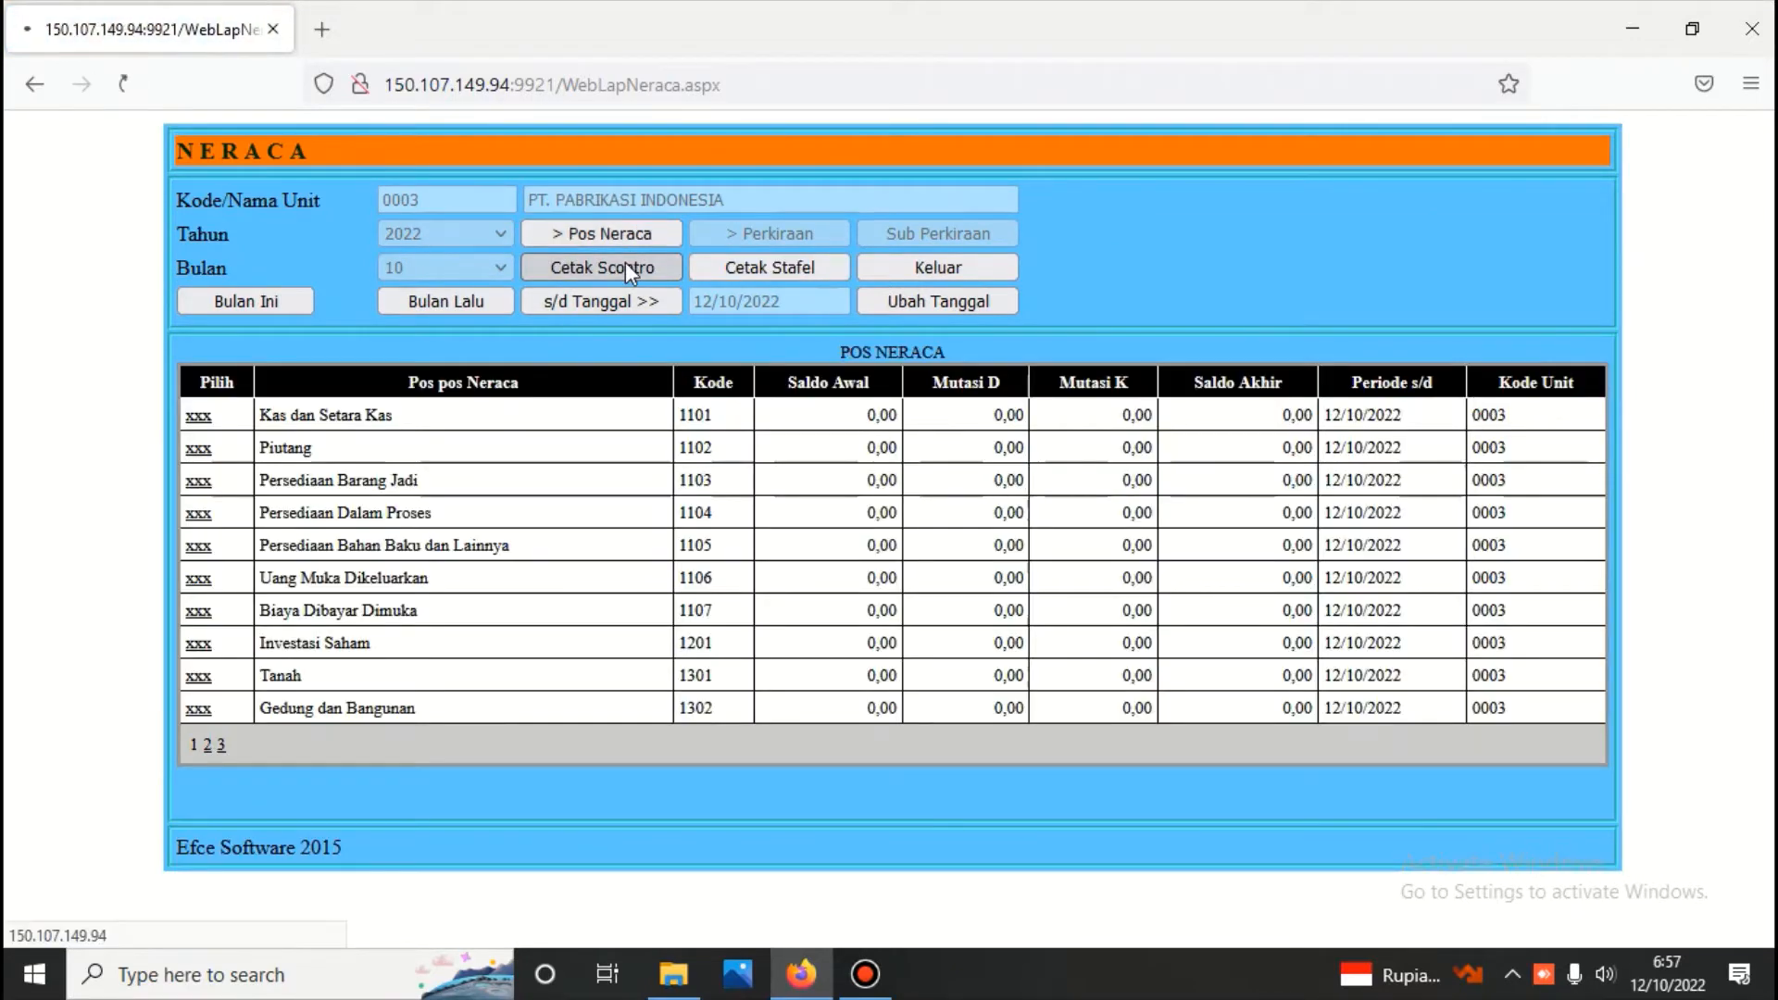
scroll(639, 281, "down", 3)
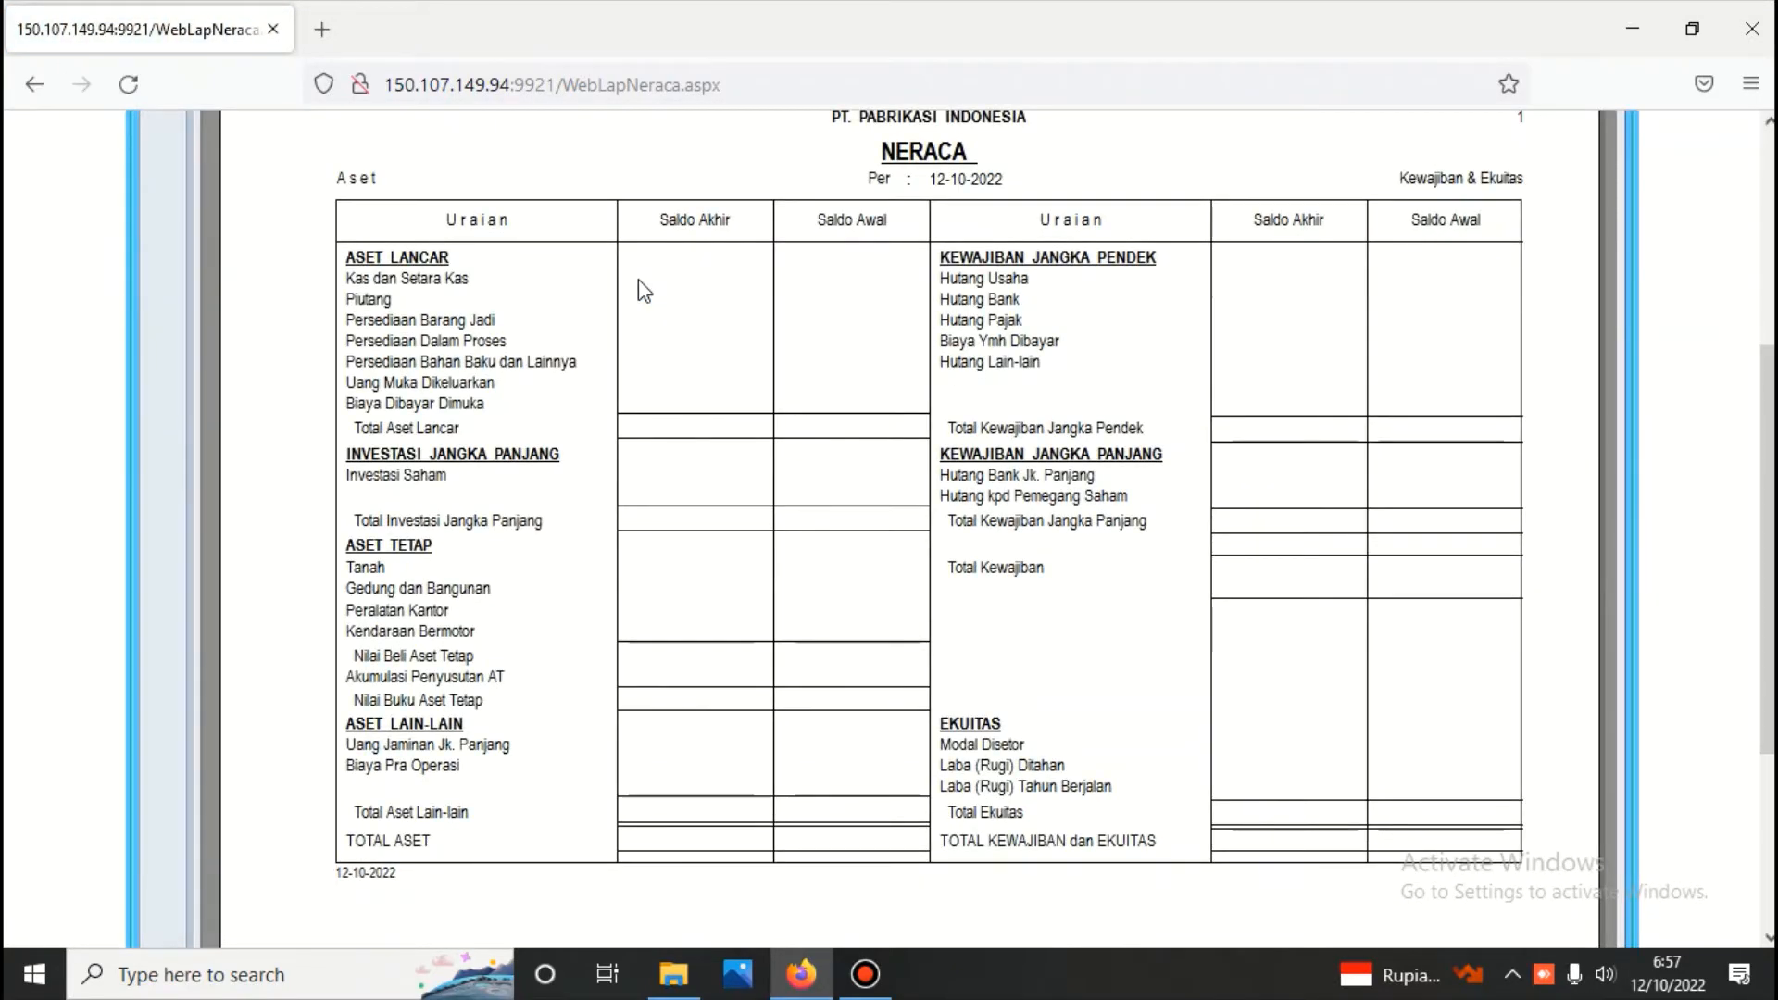
scroll(644, 292, "up", 5)
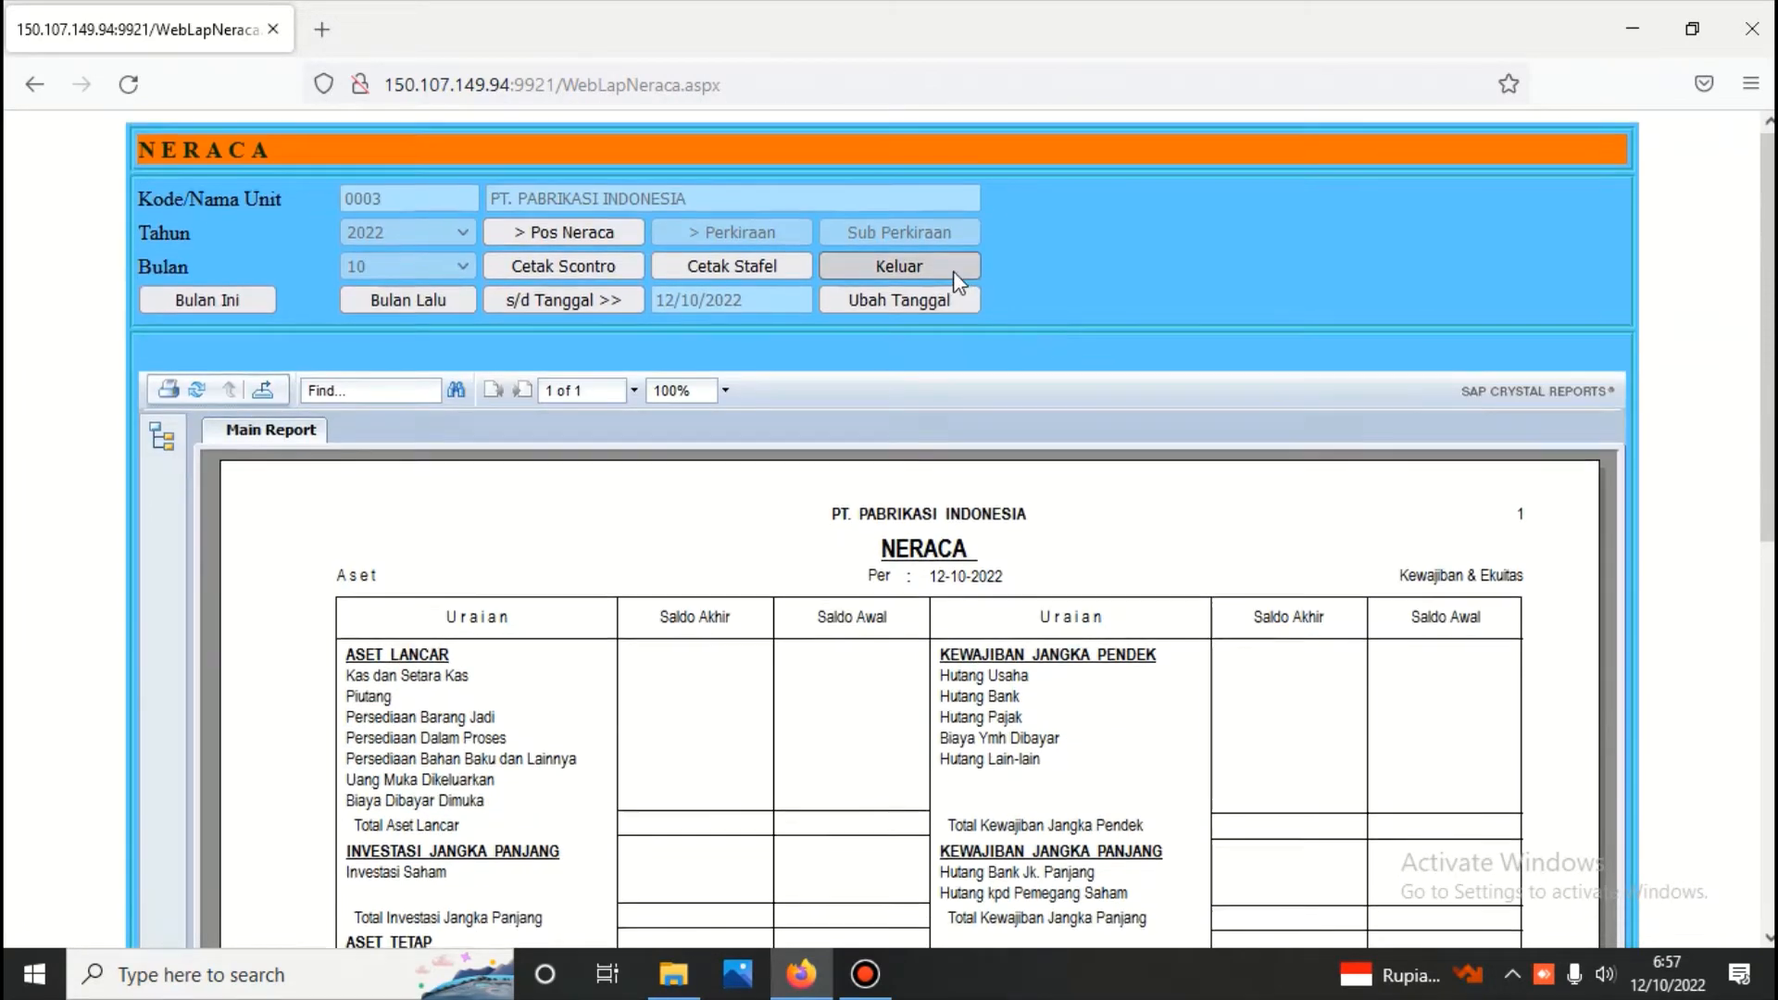
scroll(953, 271, "down", 2)
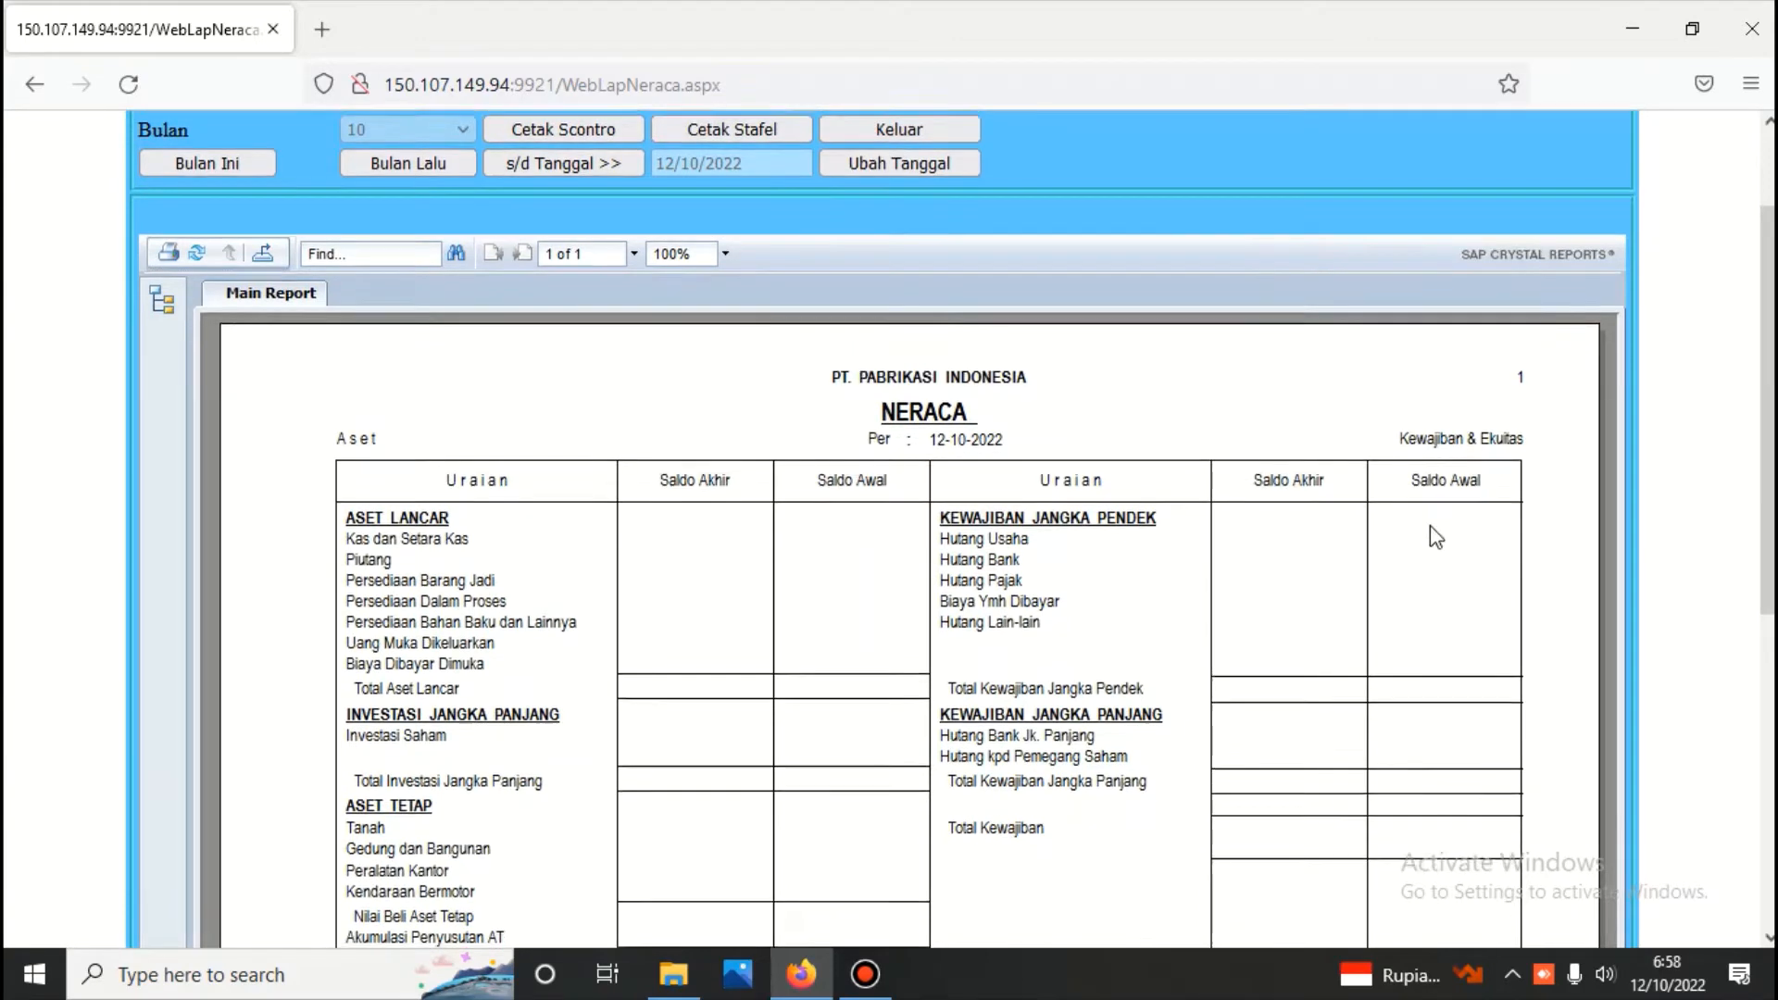
scroll(1430, 525, "down", 4)
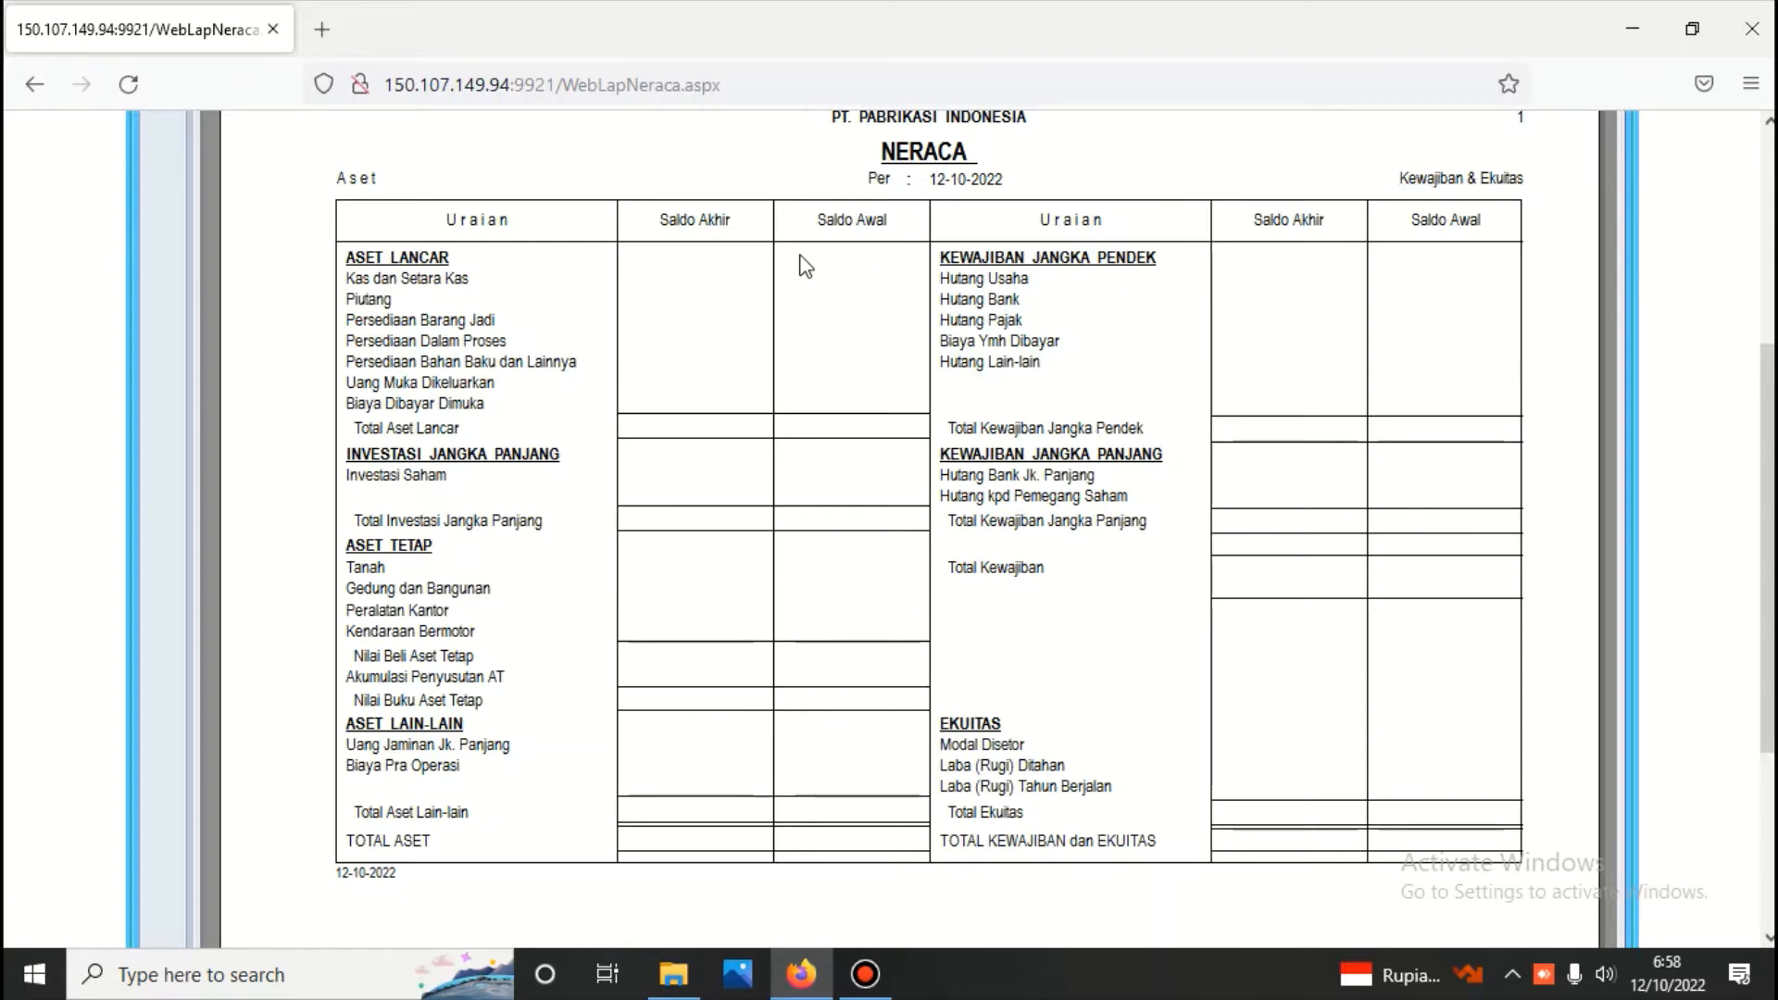
scroll(798, 263, "up", 4)
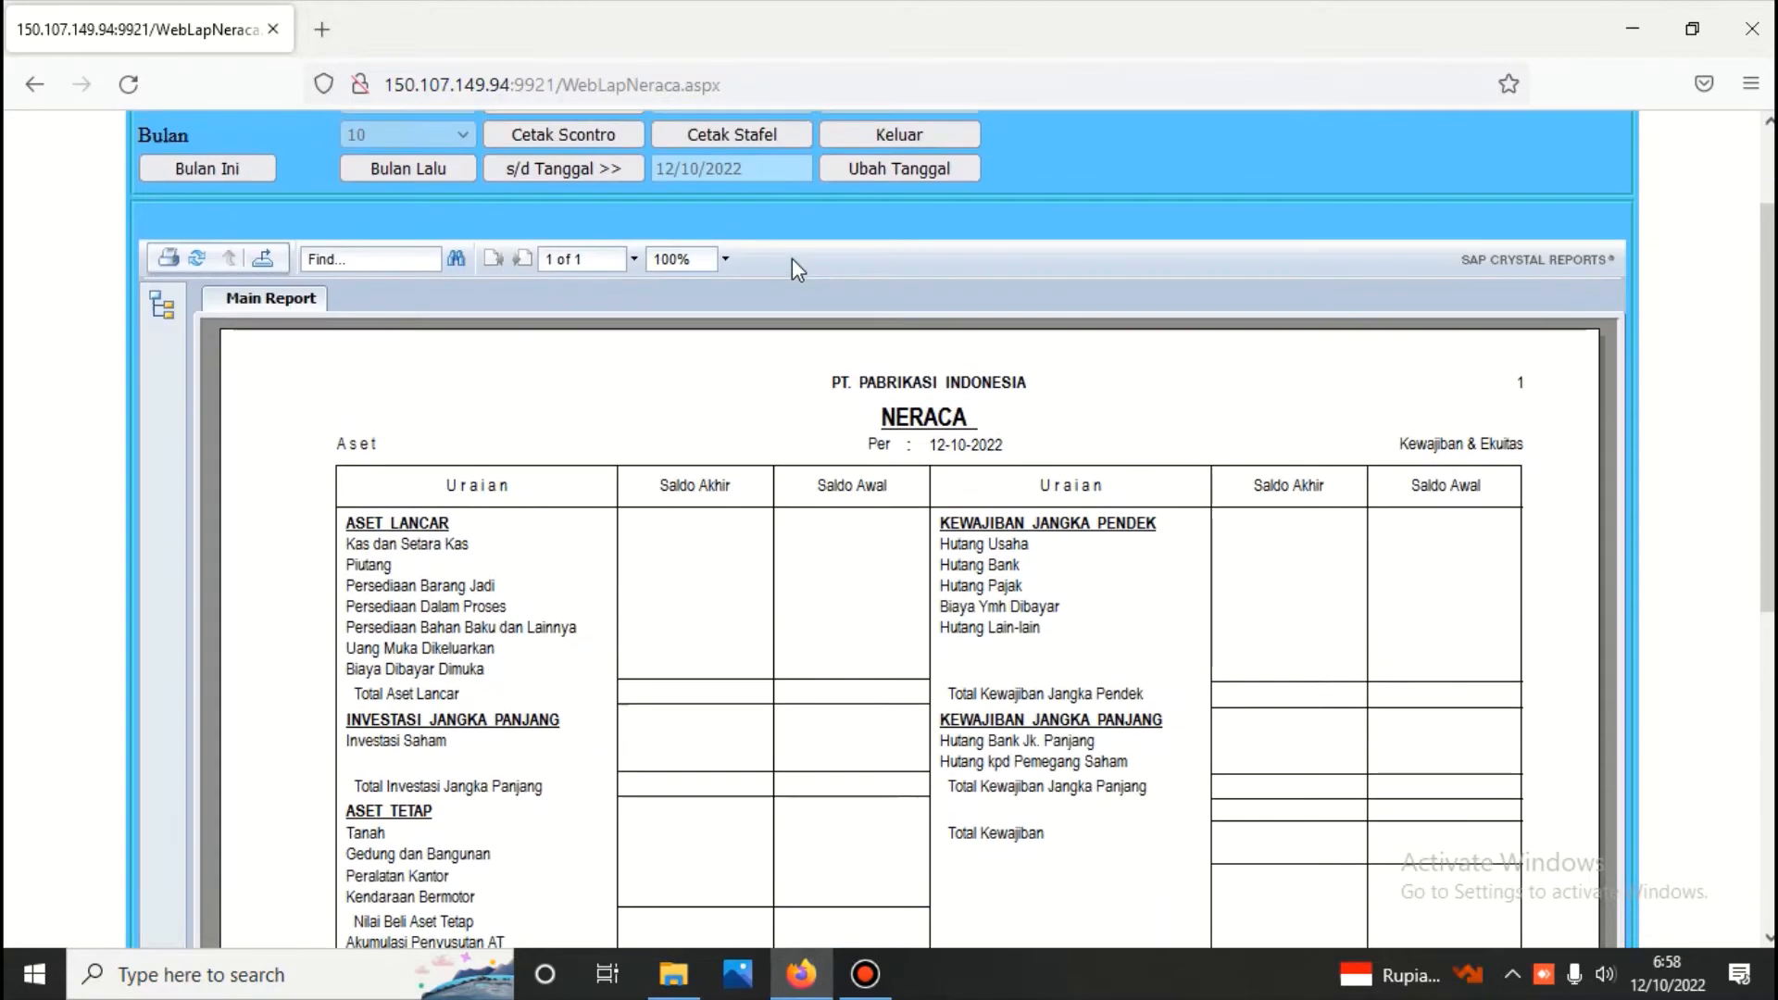
left_click(927, 134)
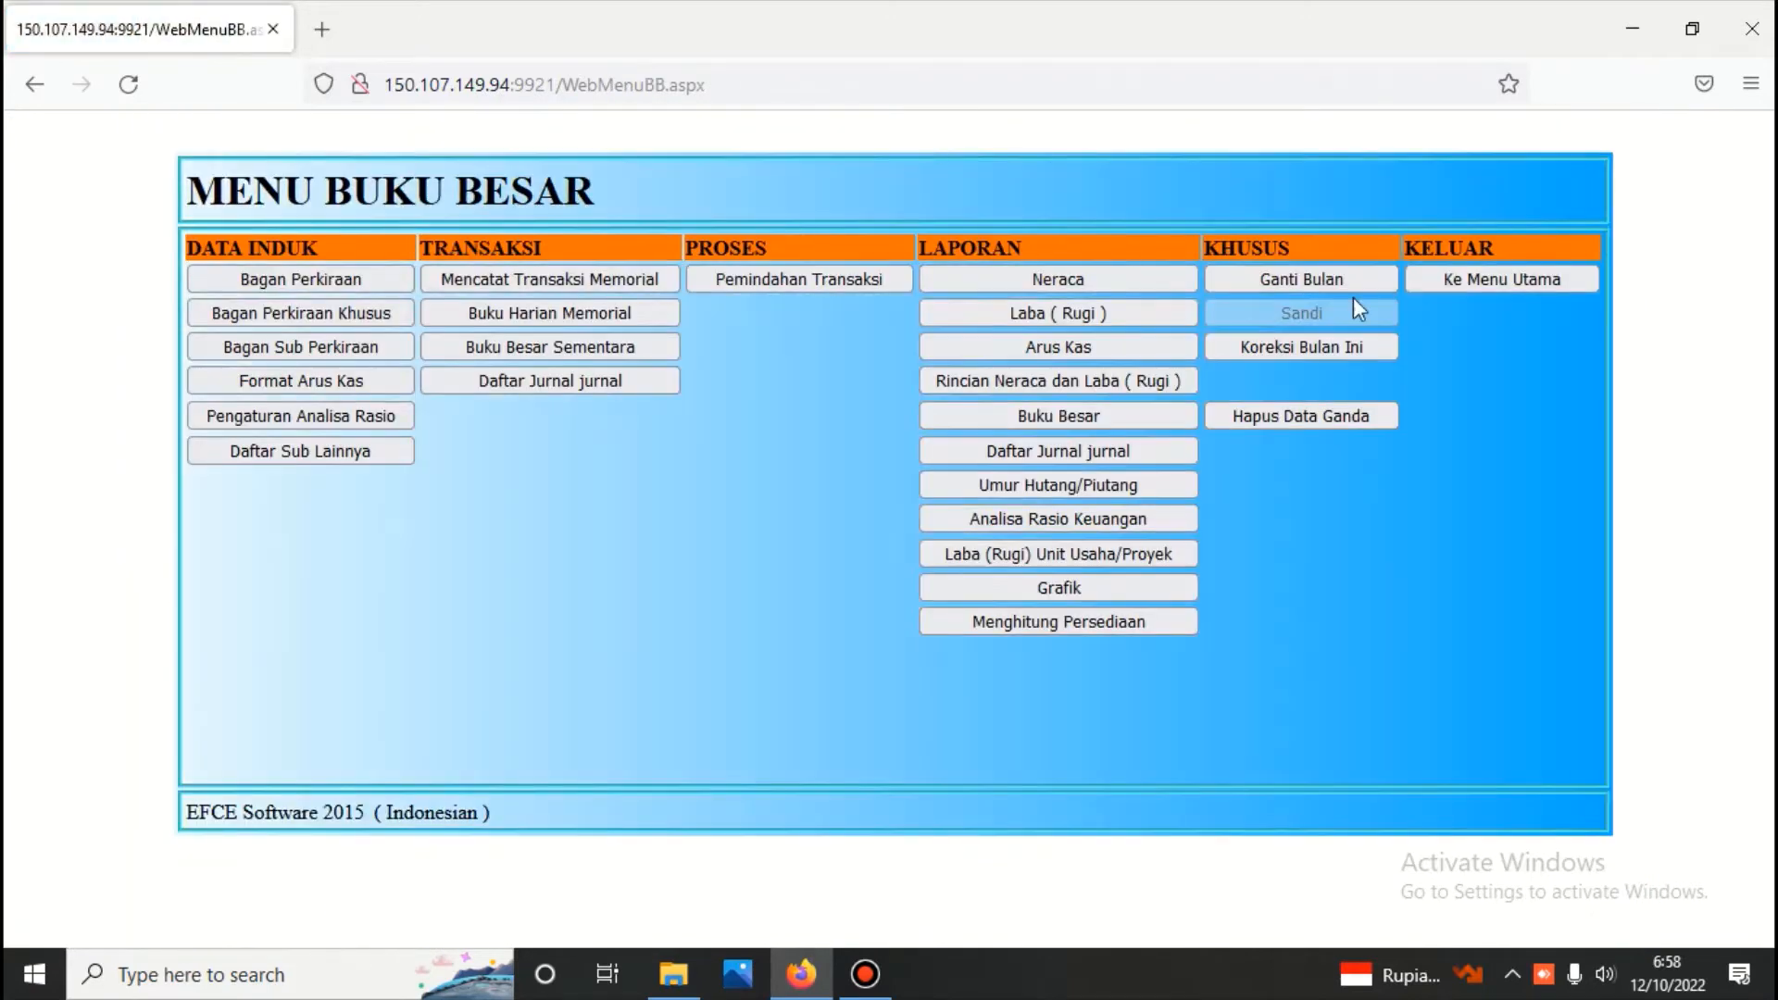
Log in to the Pembelian module of Persediaan with the module password and open the goods purchase transaction form
left_click(1479, 274)
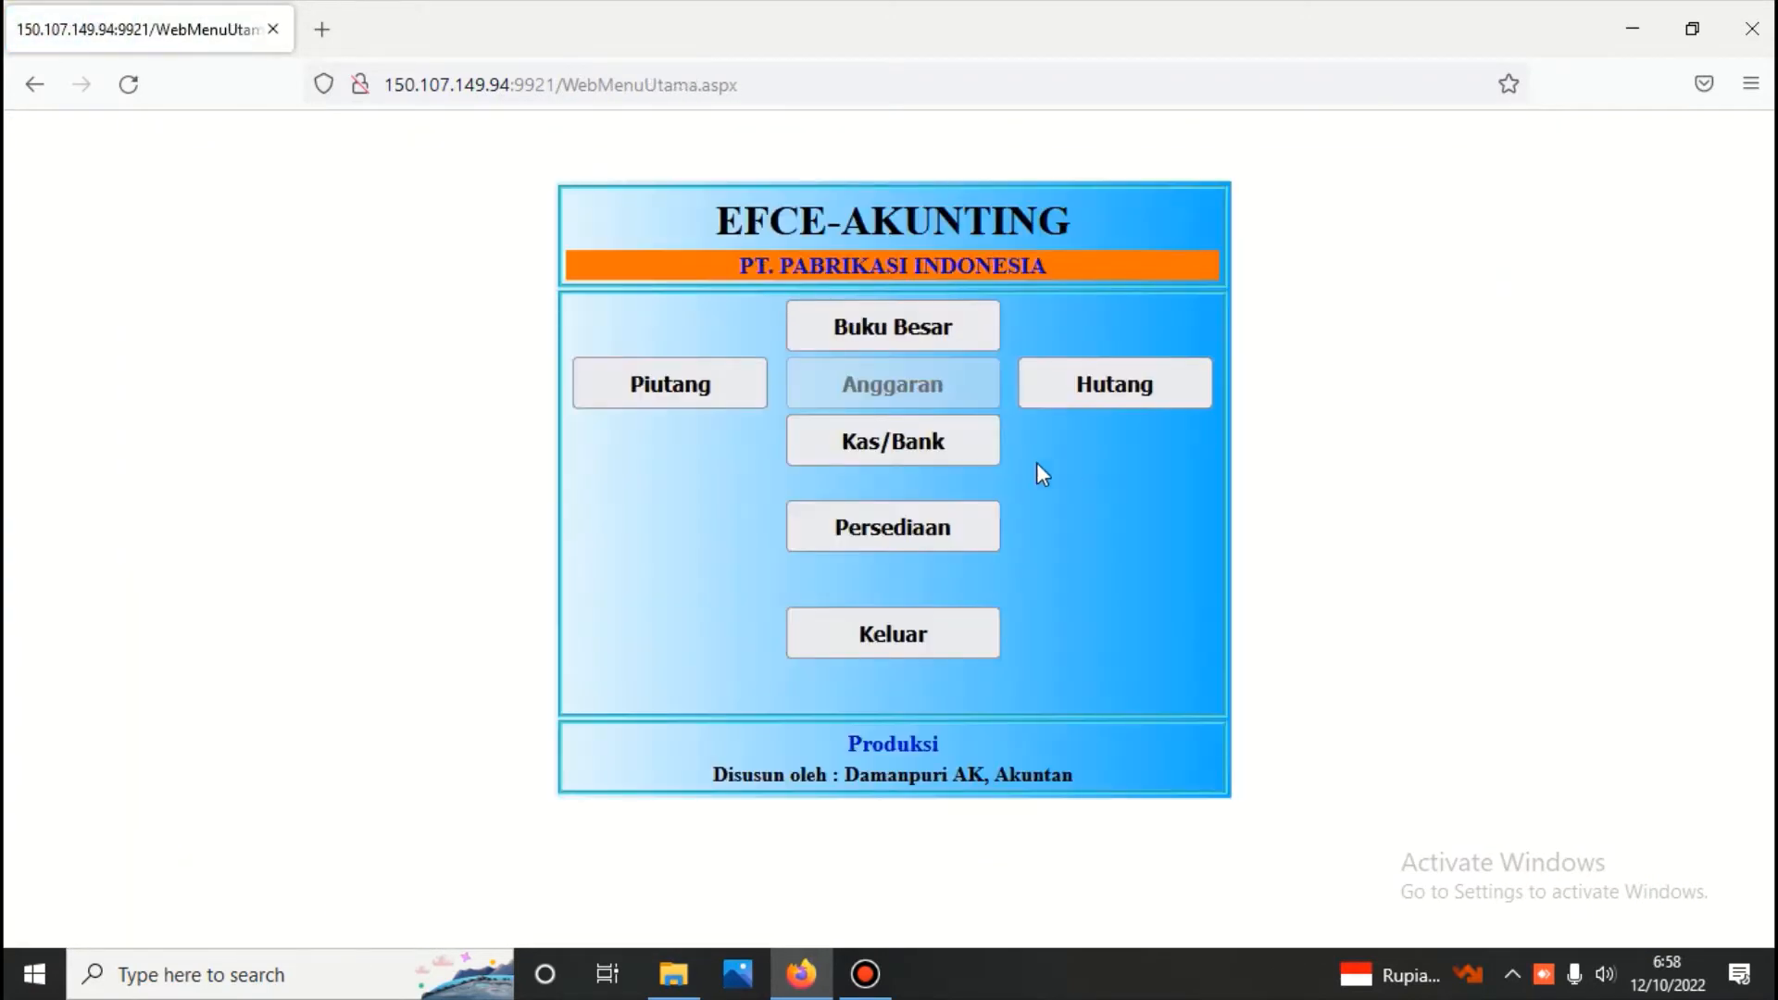
left_click(902, 530)
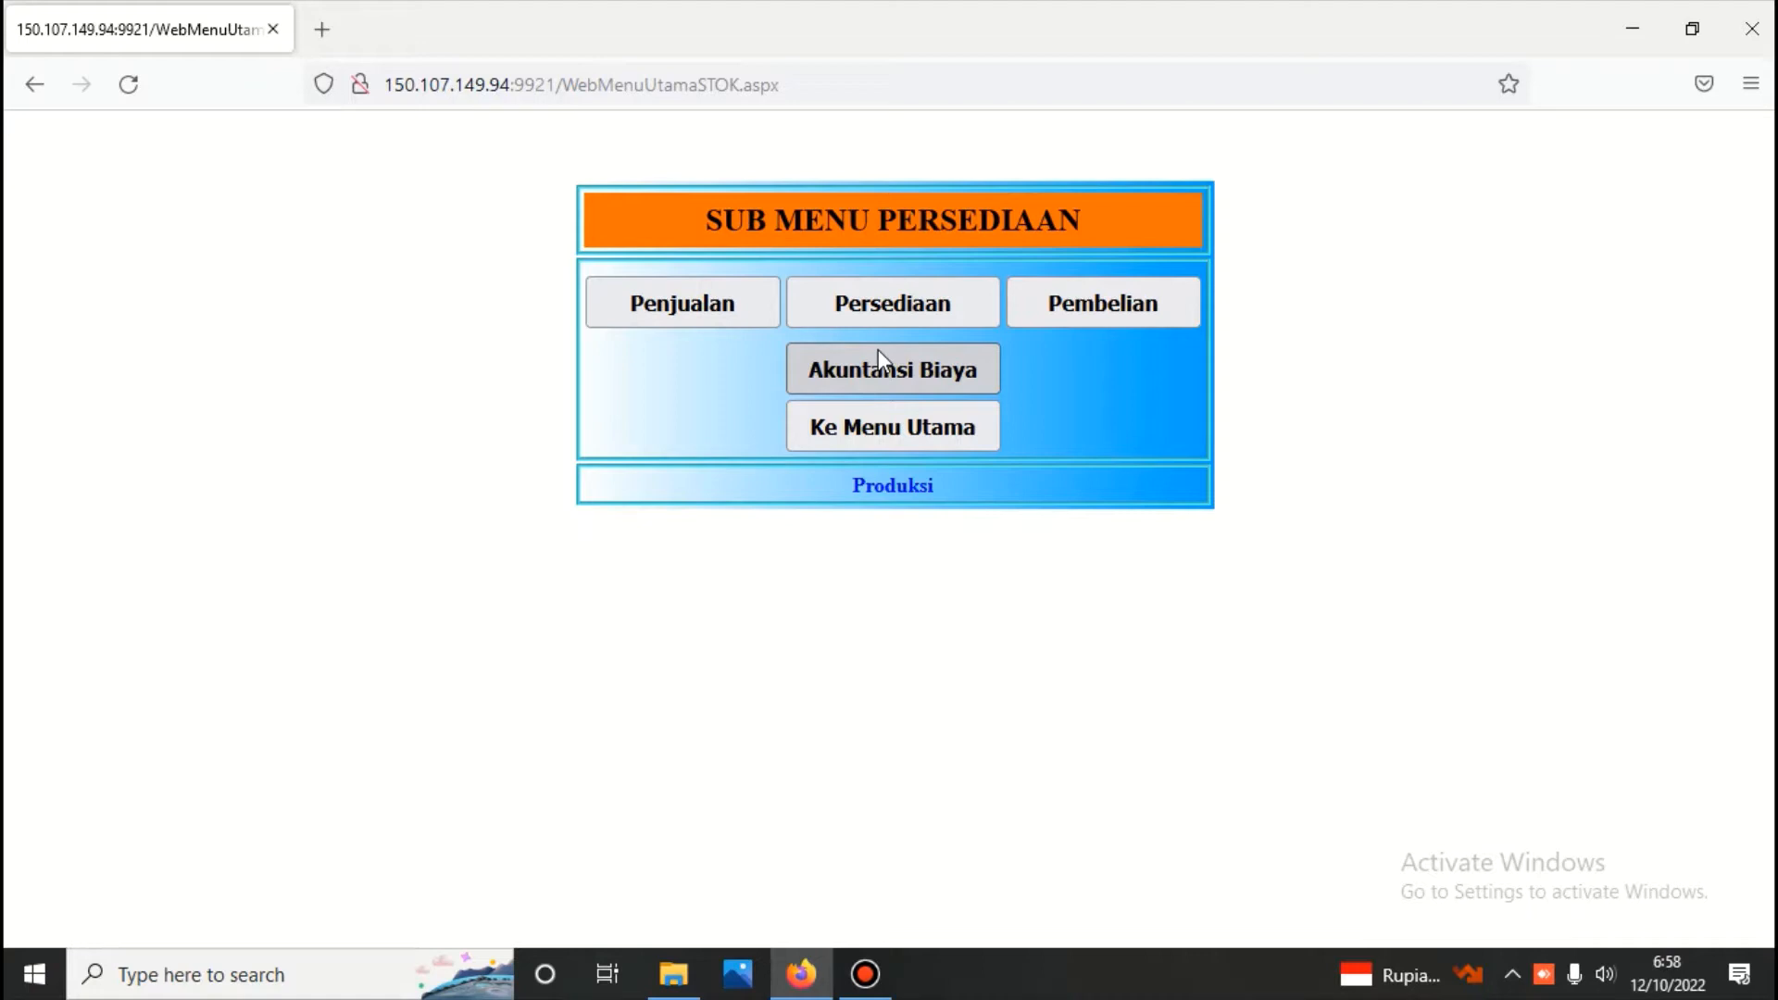
left_click(1161, 302)
type("12")
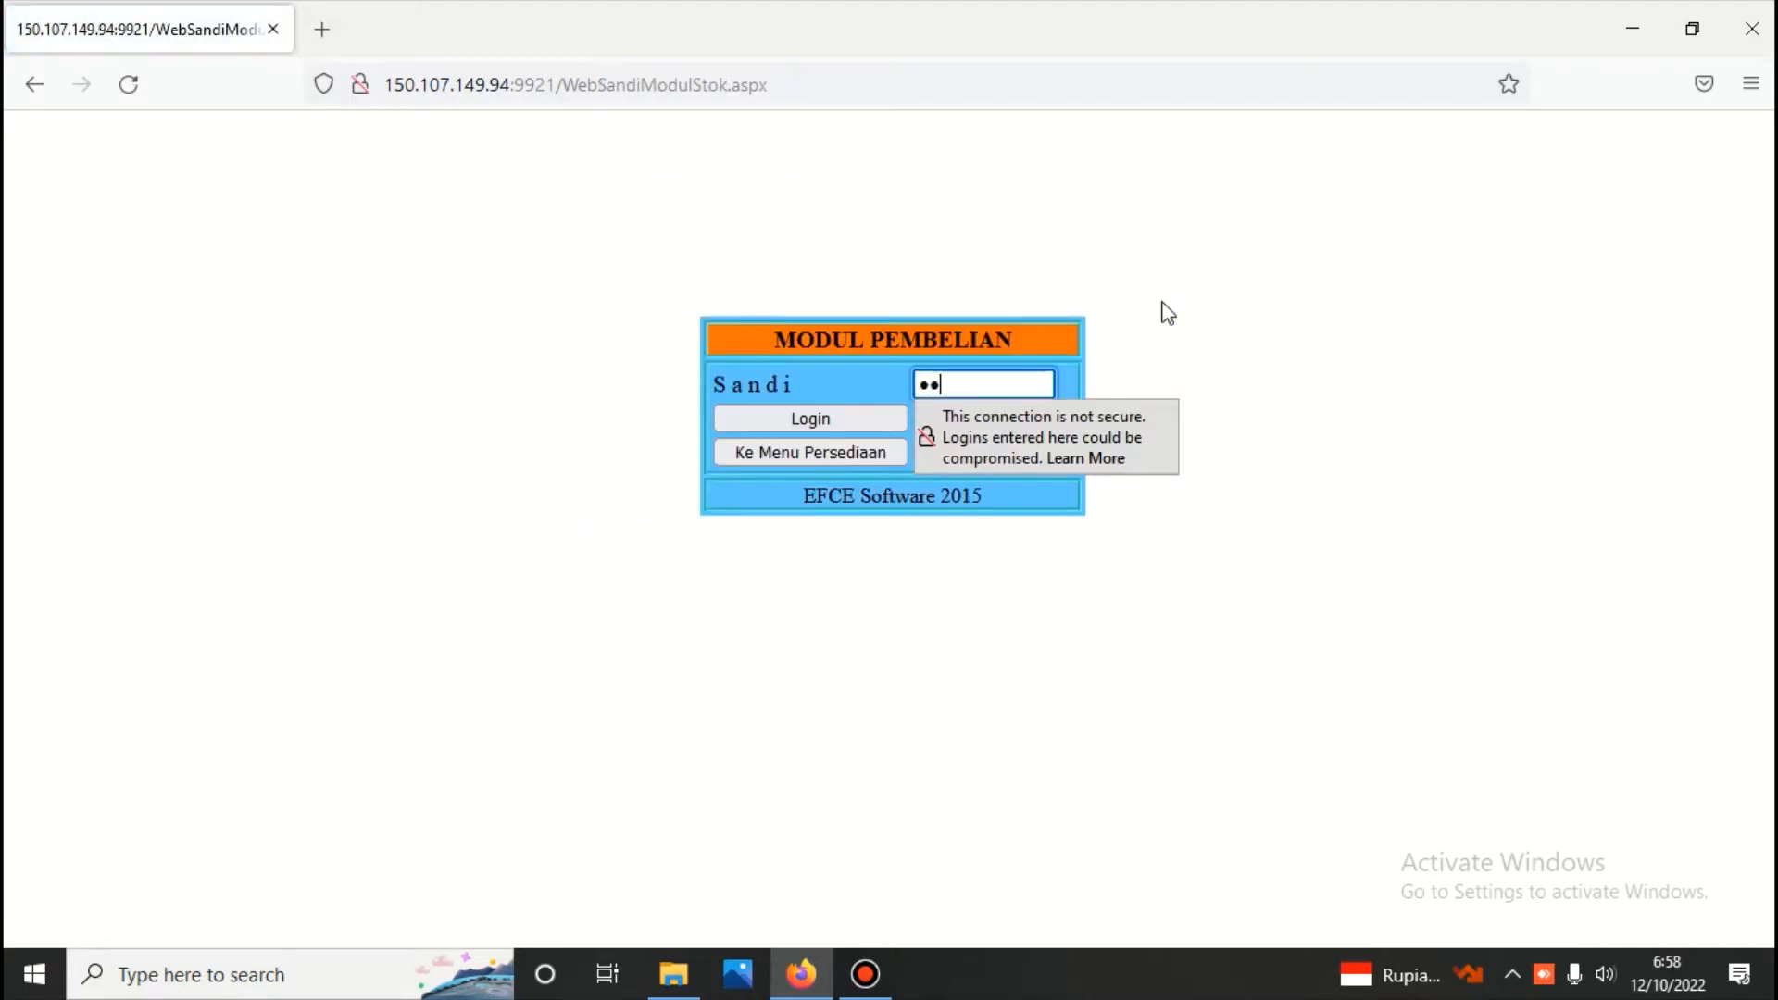
type("3")
left_click(887, 417)
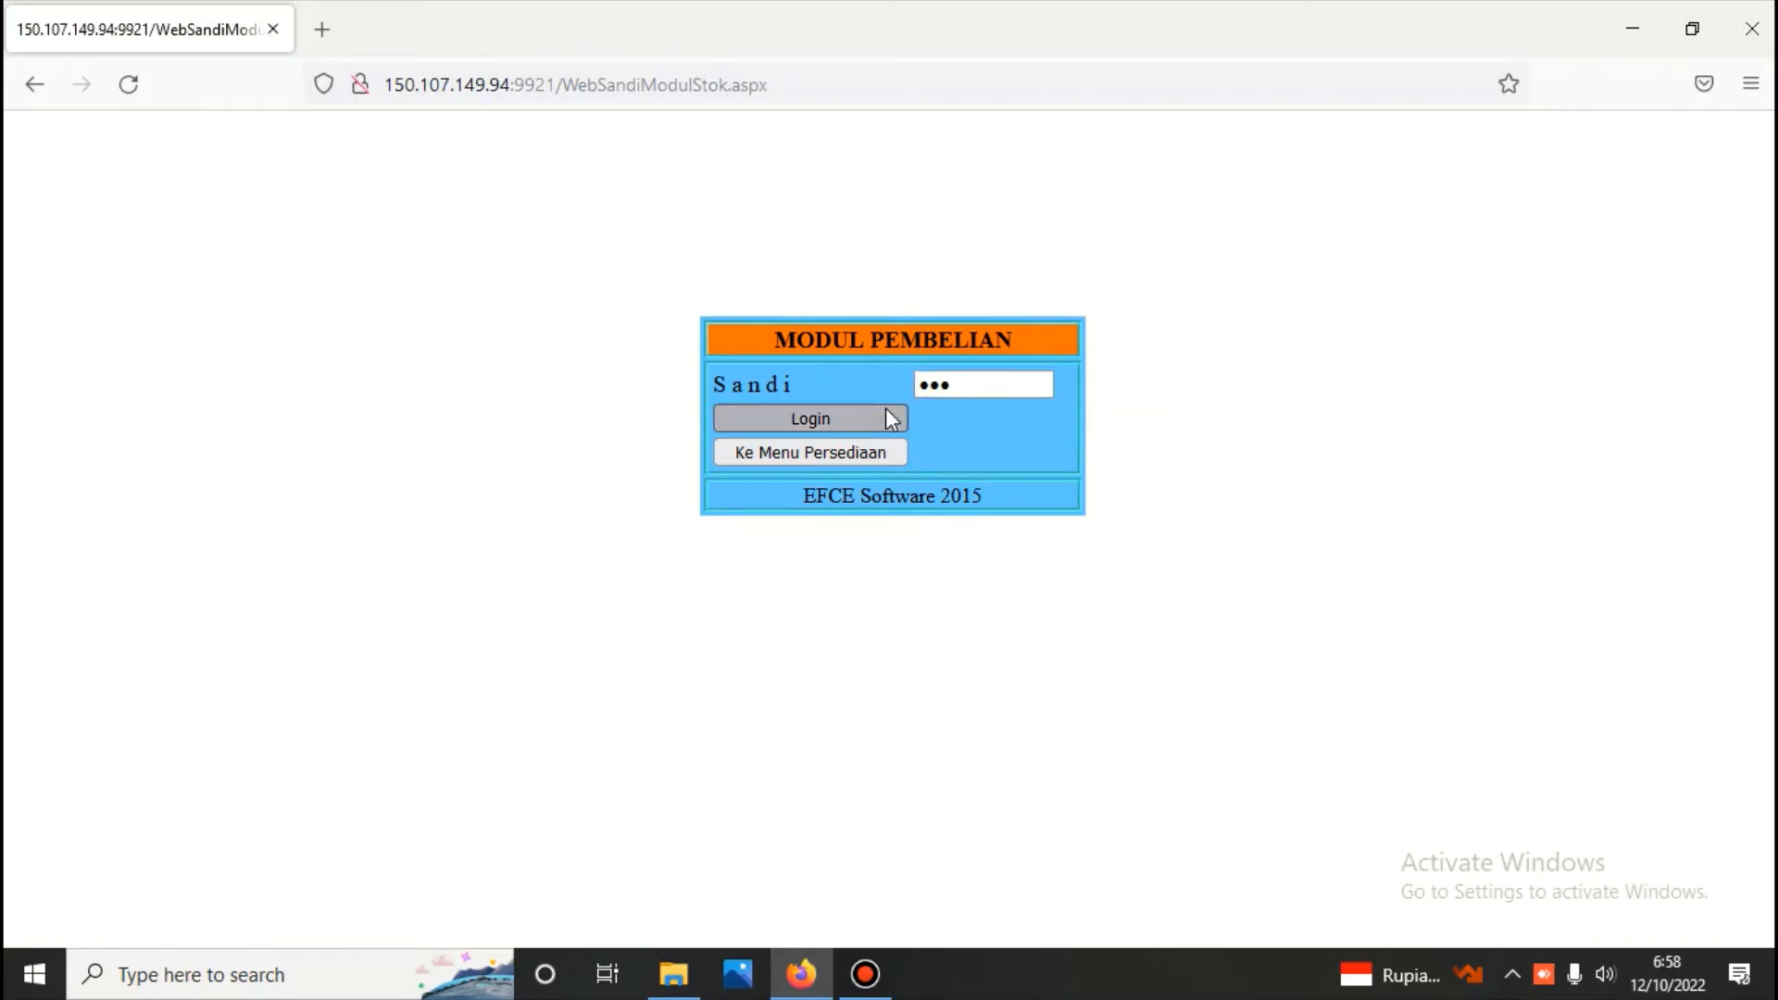
left_click(728, 280)
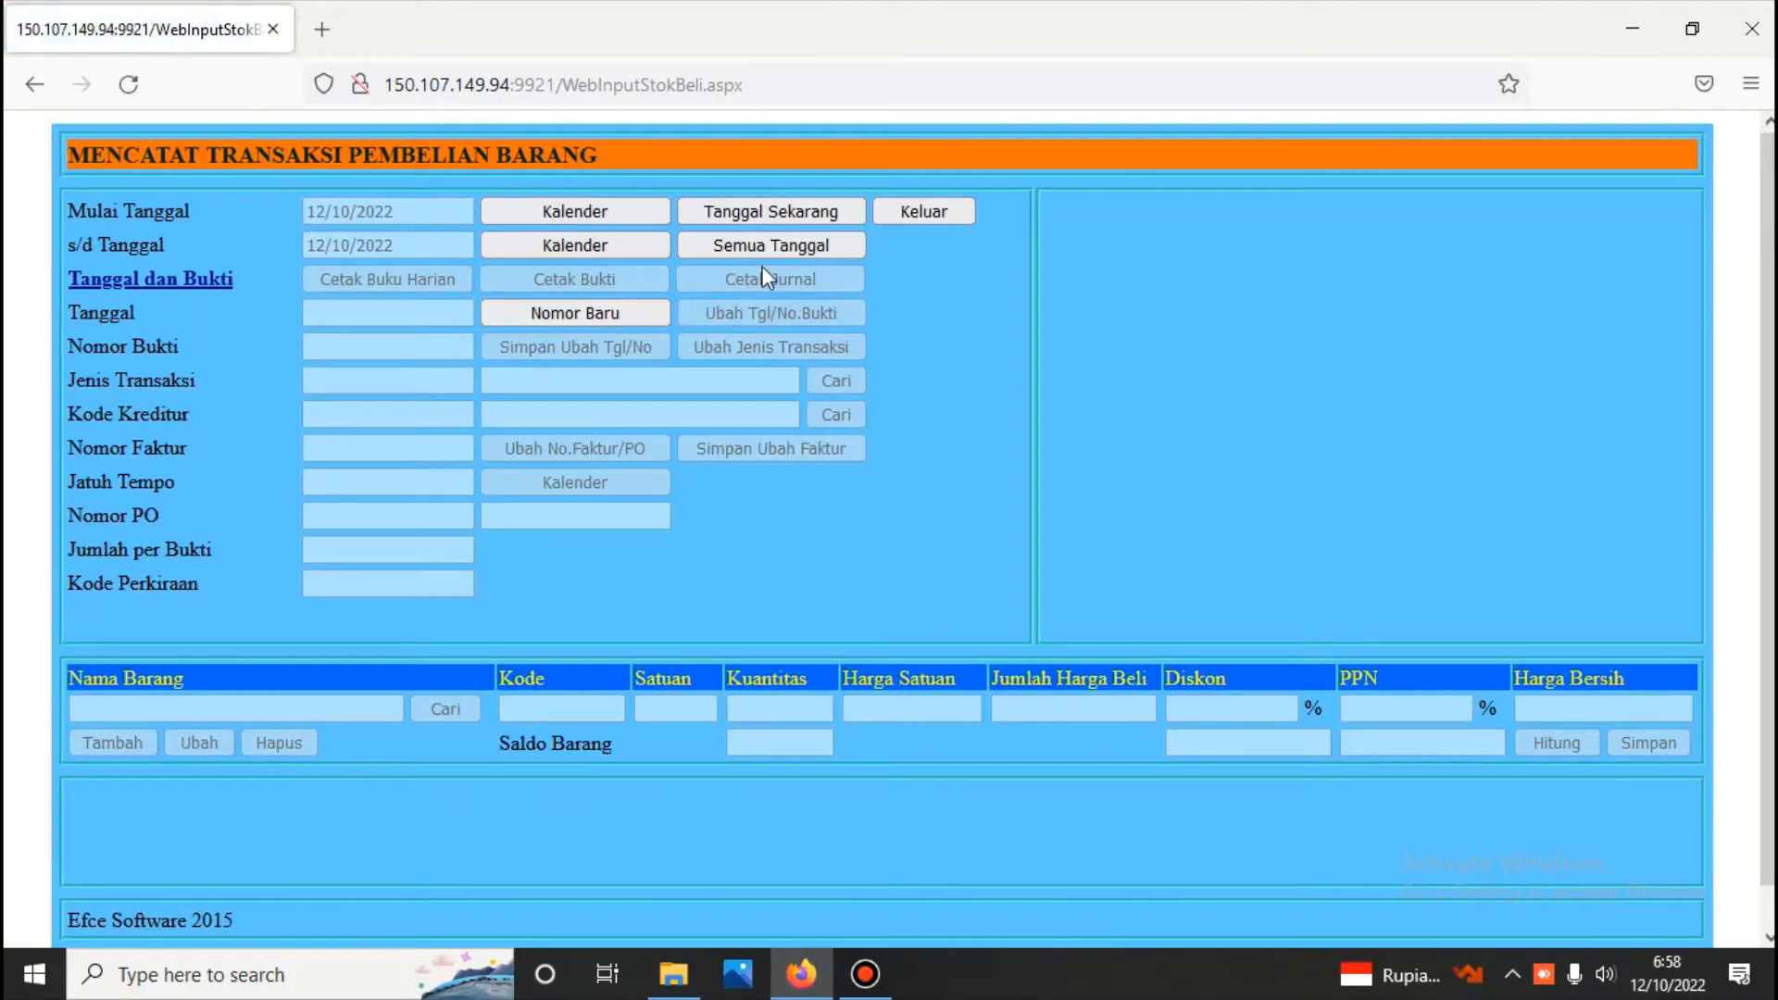
List the purchase vouchers for all dates and review the item lines of those dated 01/10/2022, 02/10/2022 and 03/10/2022
left_click(774, 242)
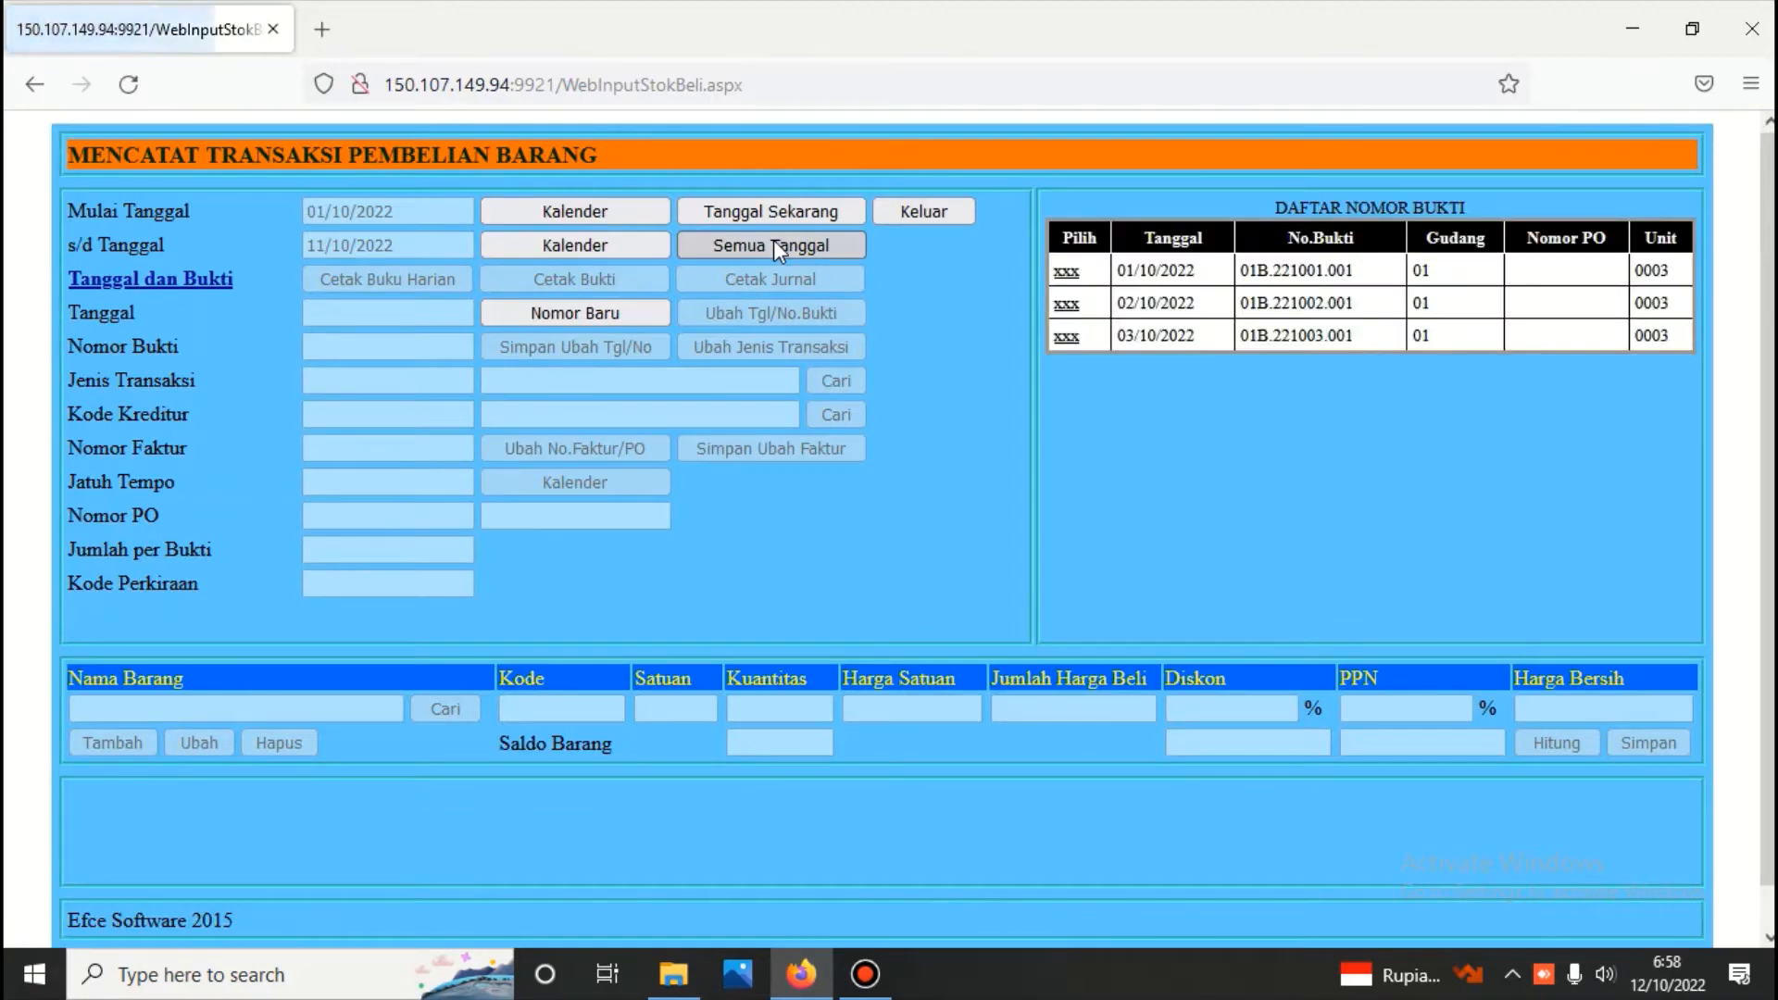
left_click(1067, 273)
scroll(695, 645, "down", 2)
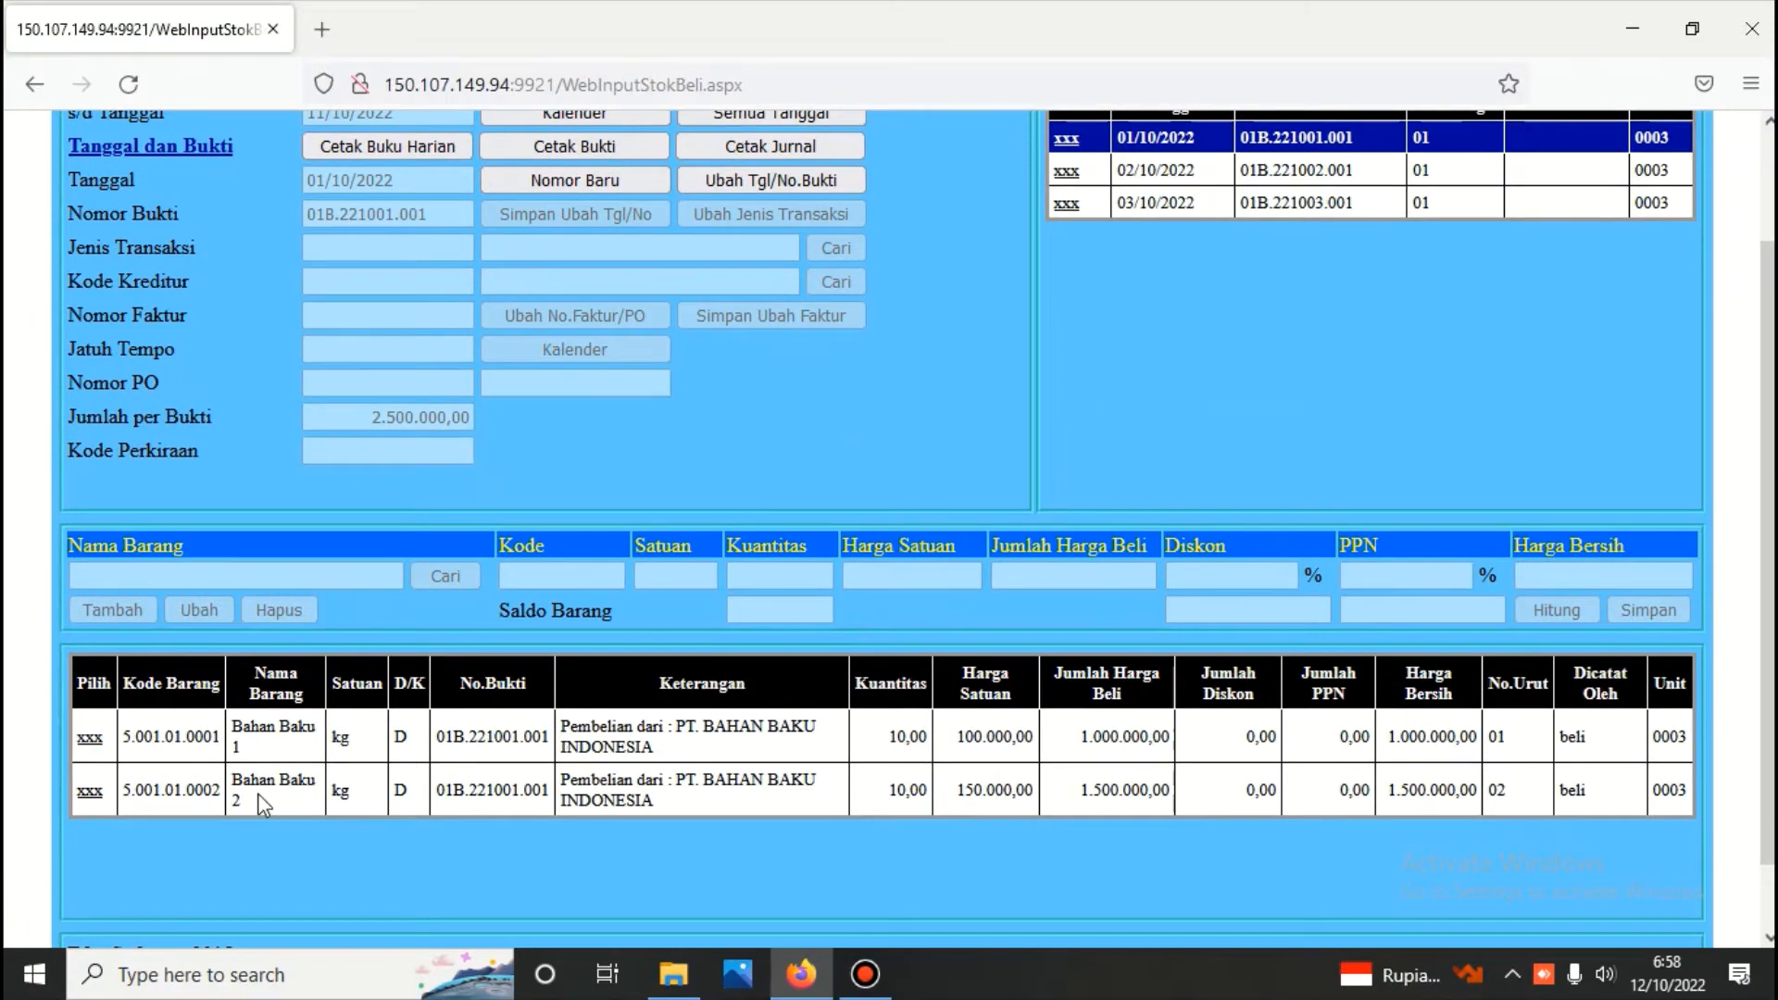
left_click(1067, 171)
scroll(1014, 265, "down", 3)
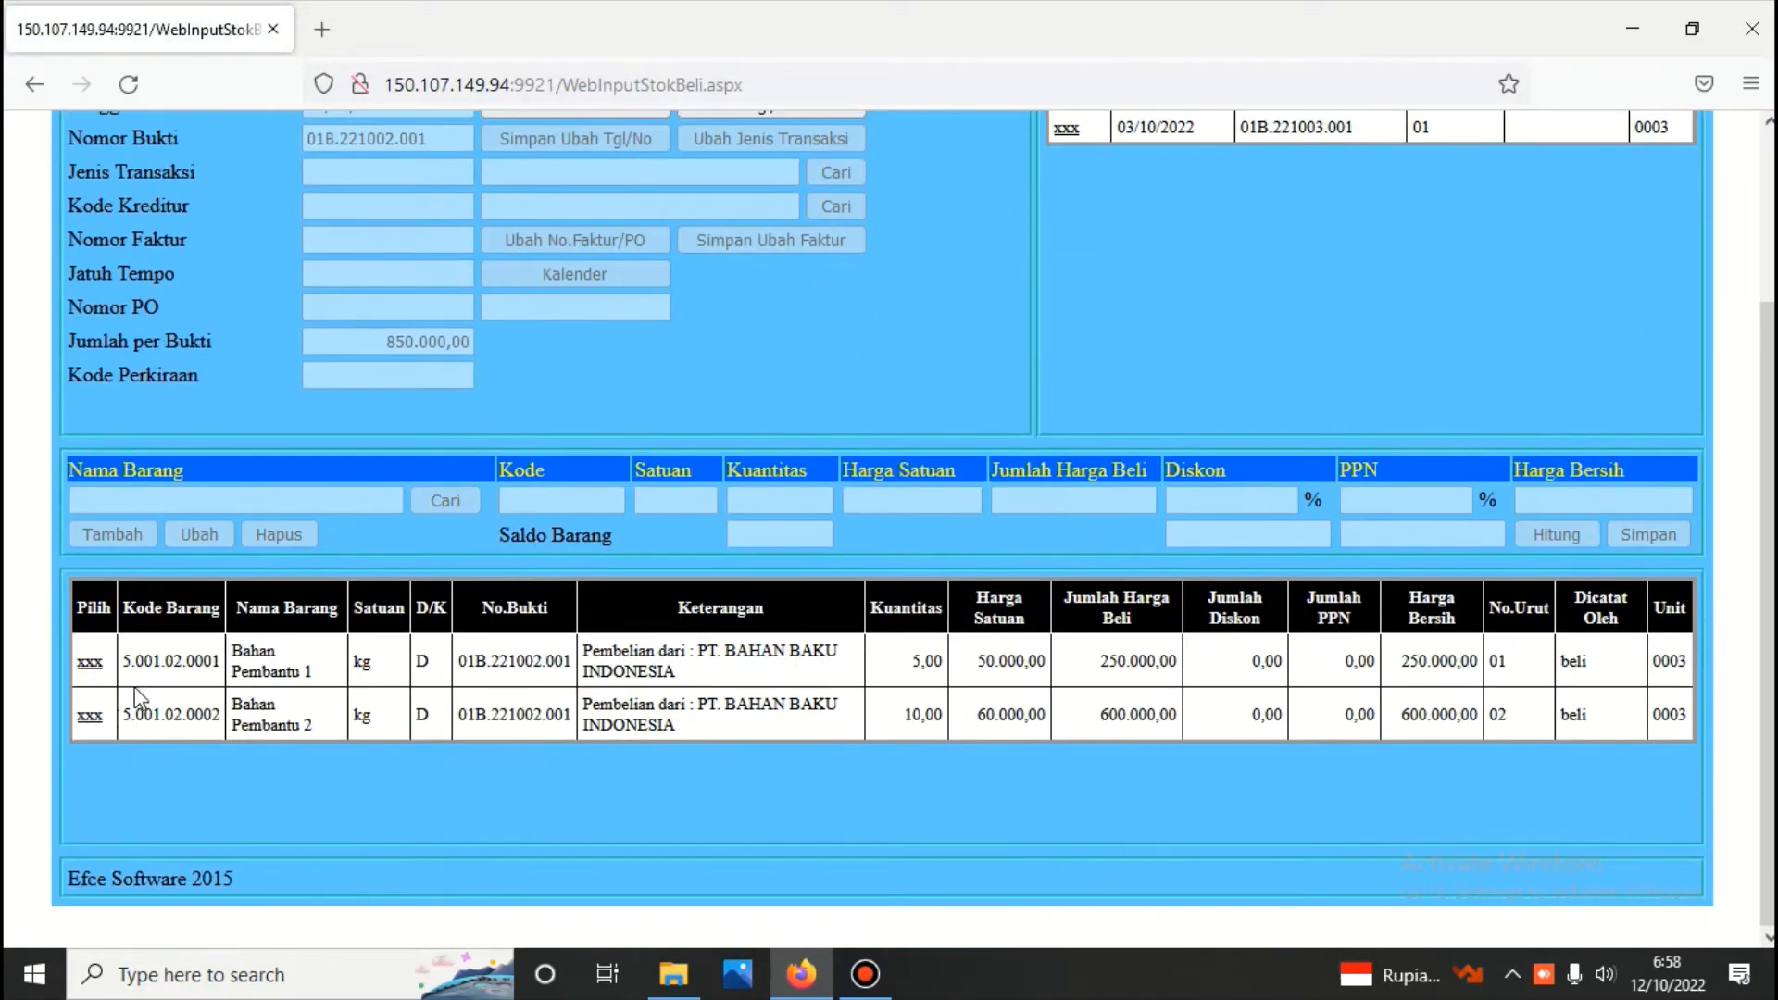
scroll(1026, 339, "up", 3)
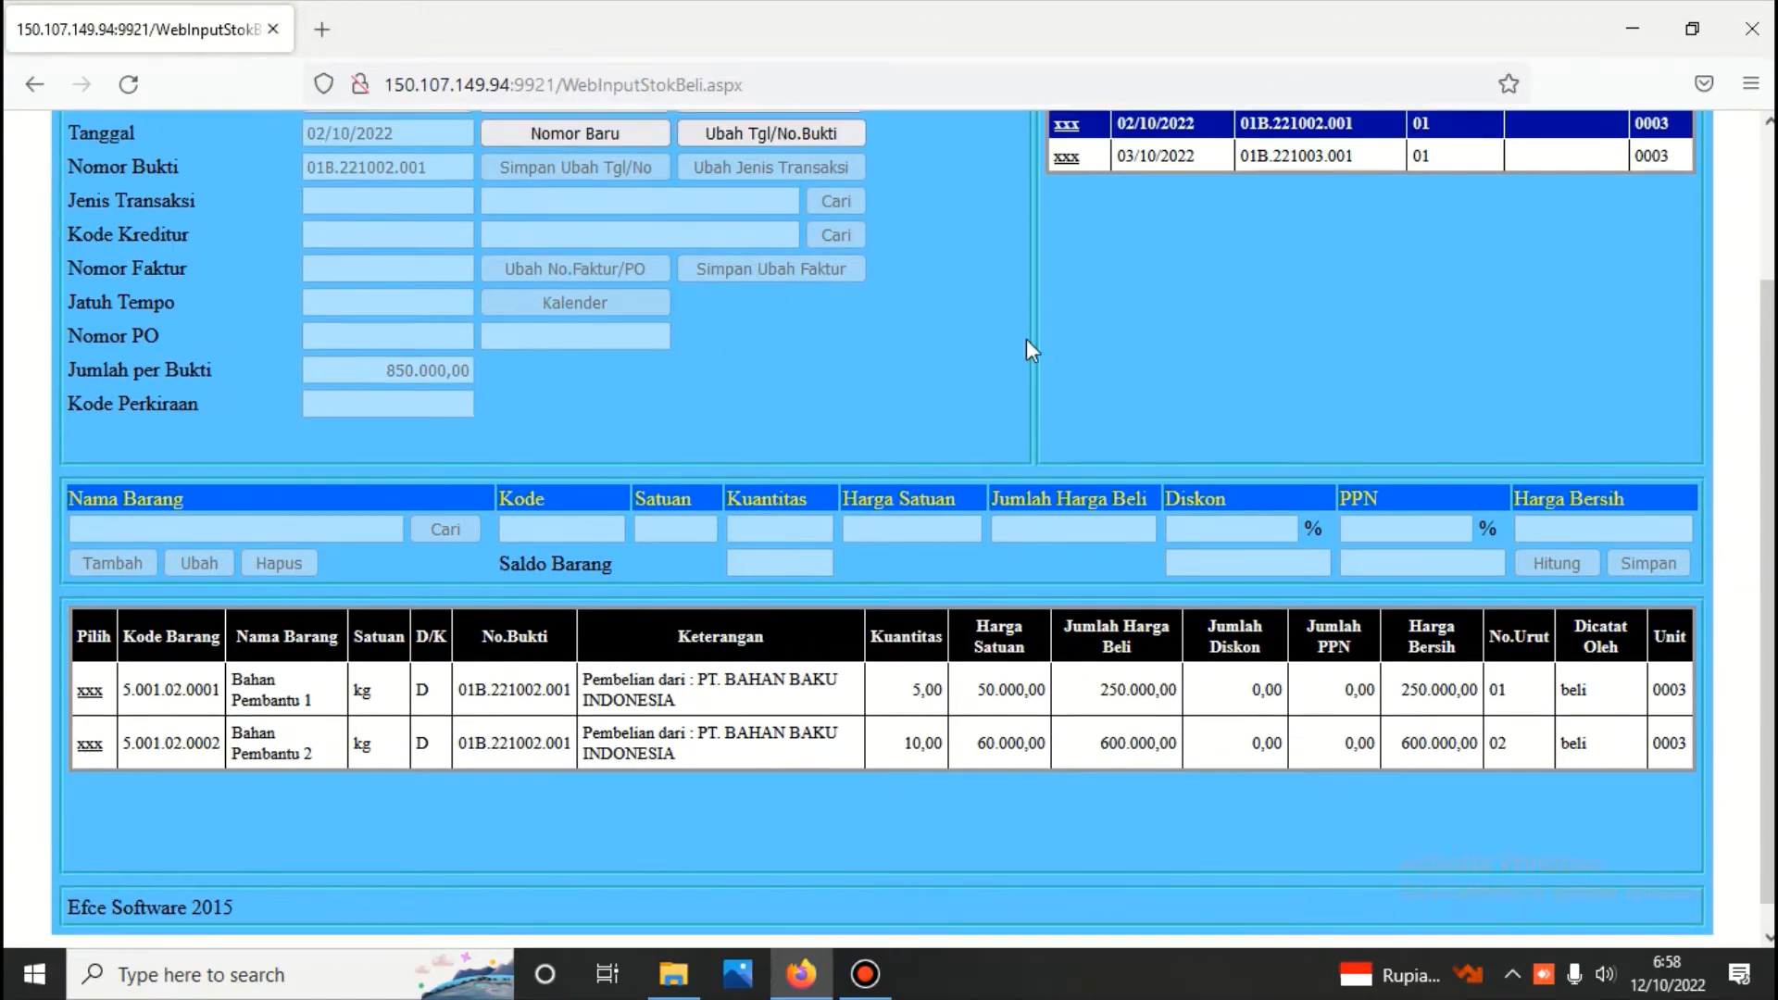
left_click(1067, 338)
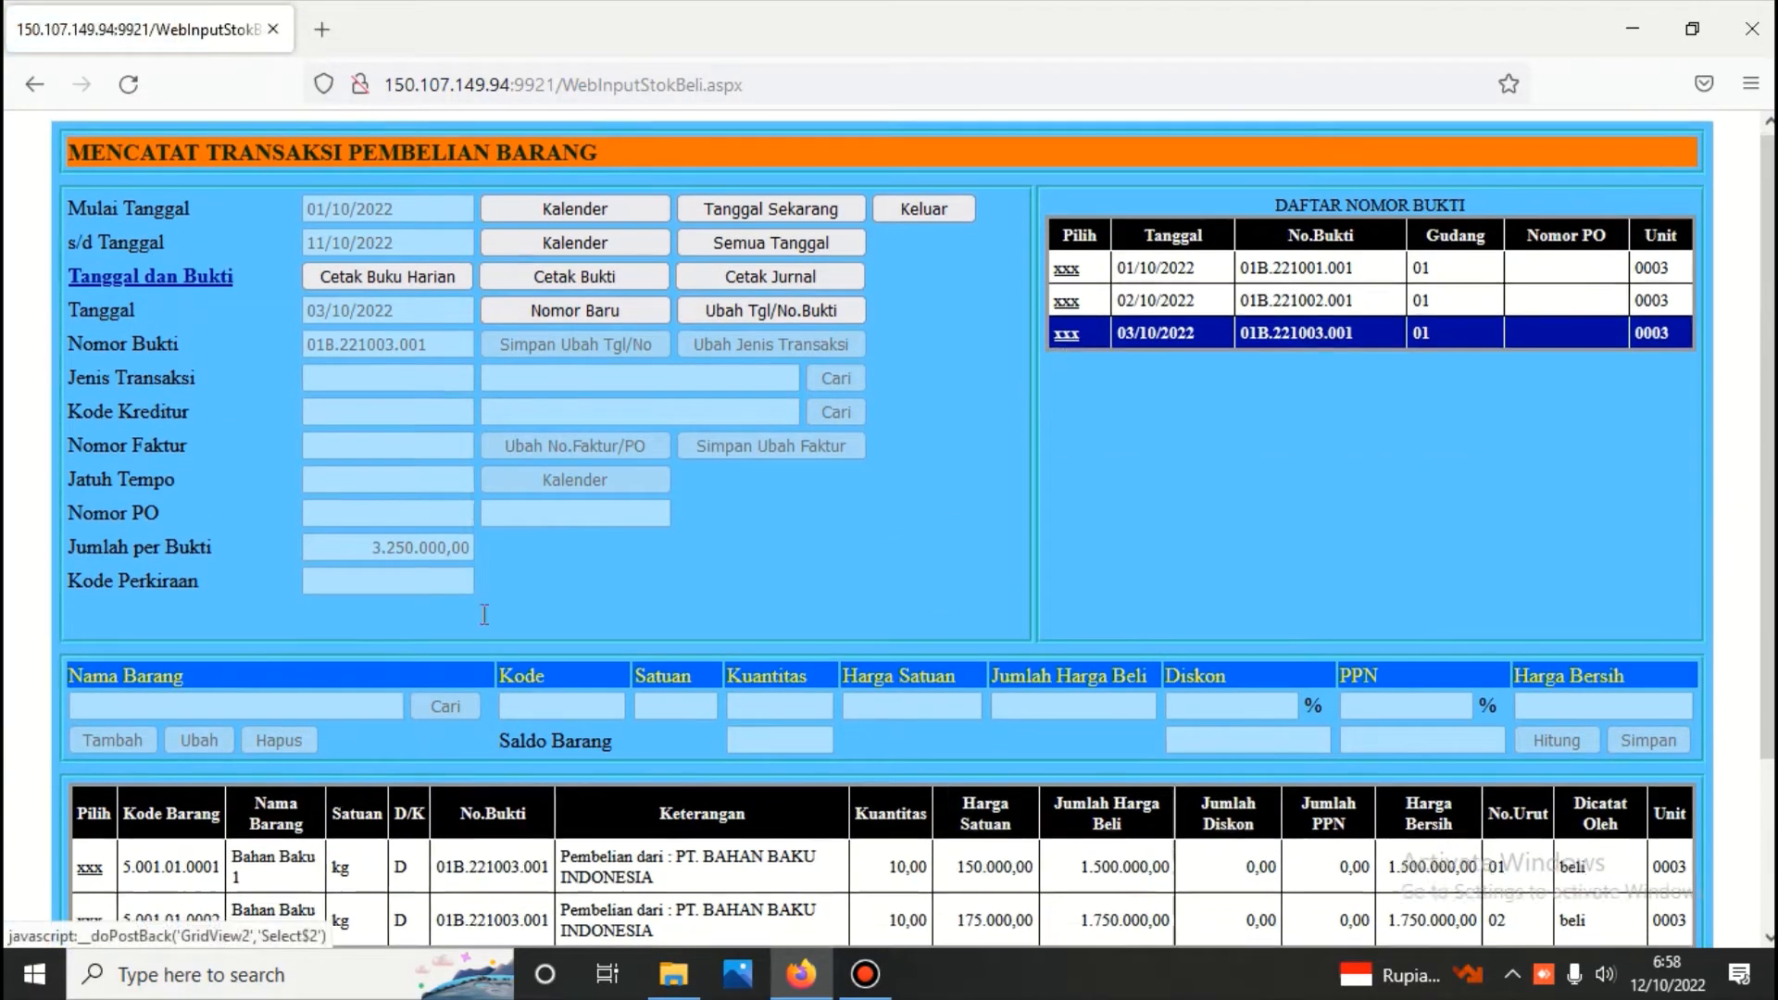
scroll(465, 576, "down", 3)
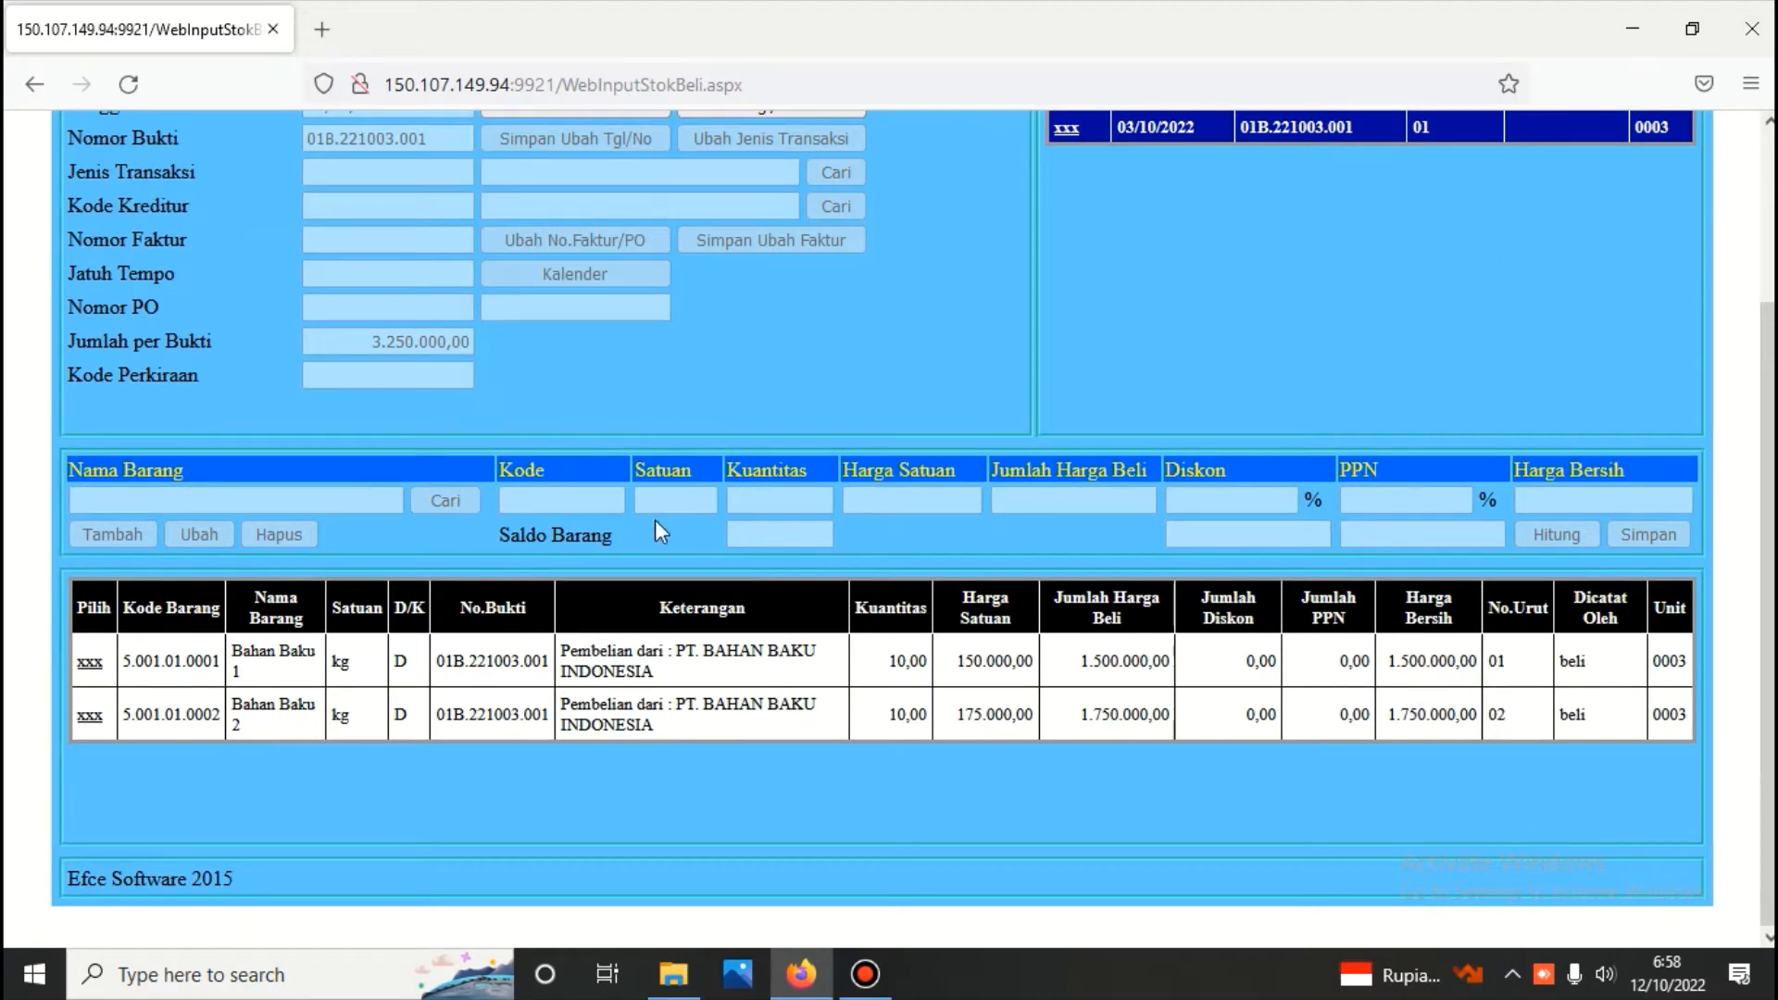
scroll(654, 531, "up", 3)
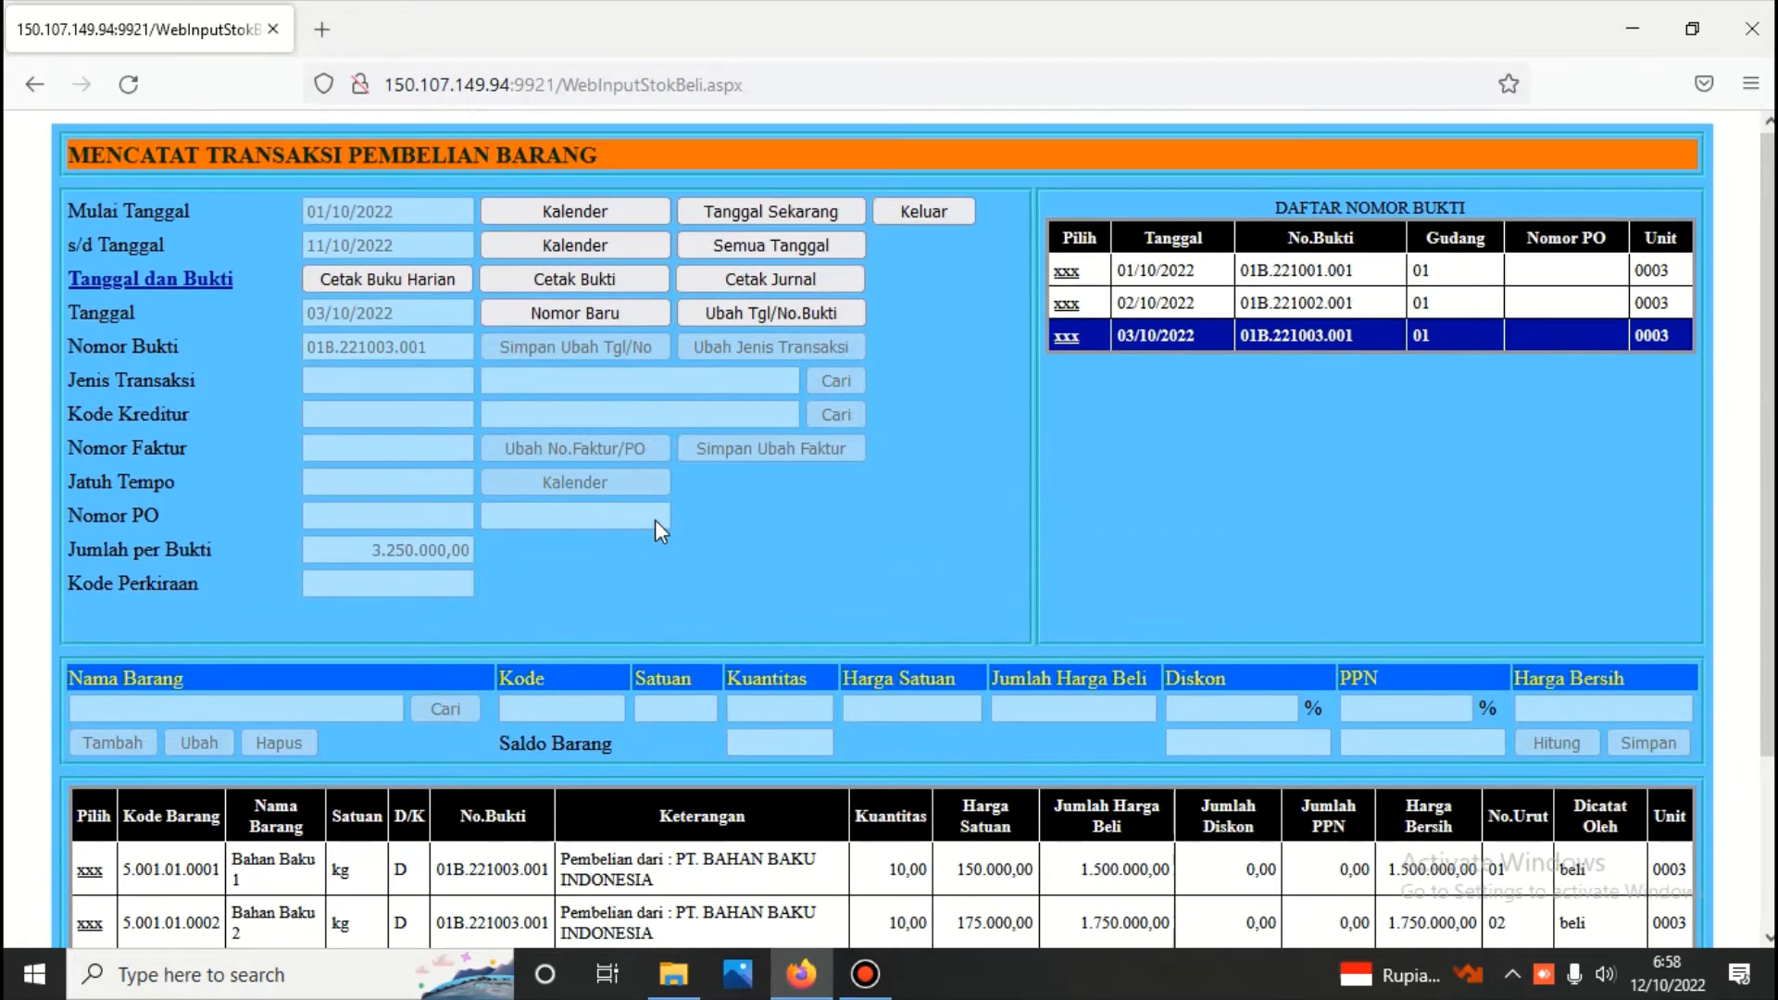
Start a new purchase voucher dated 12/10/2022 with transaction type Pembelian and creditor PT. BAHAN BAKU INDONESIA
left_click(613, 311)
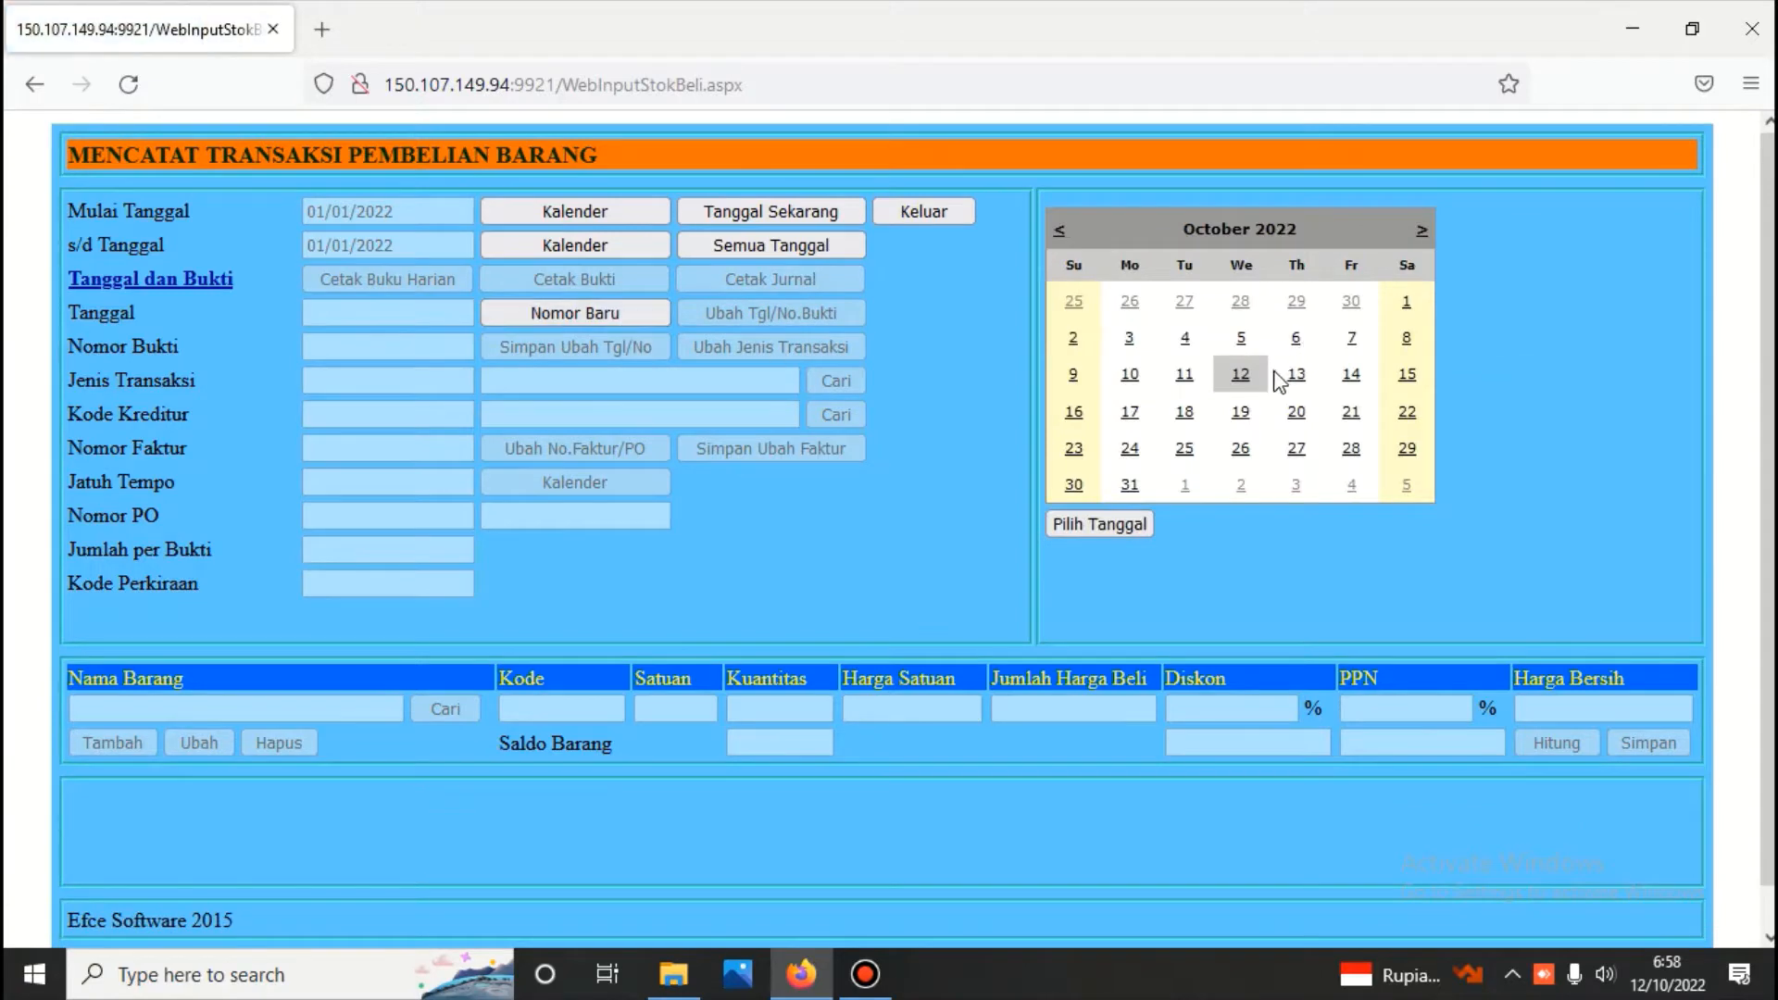
left_click(1241, 374)
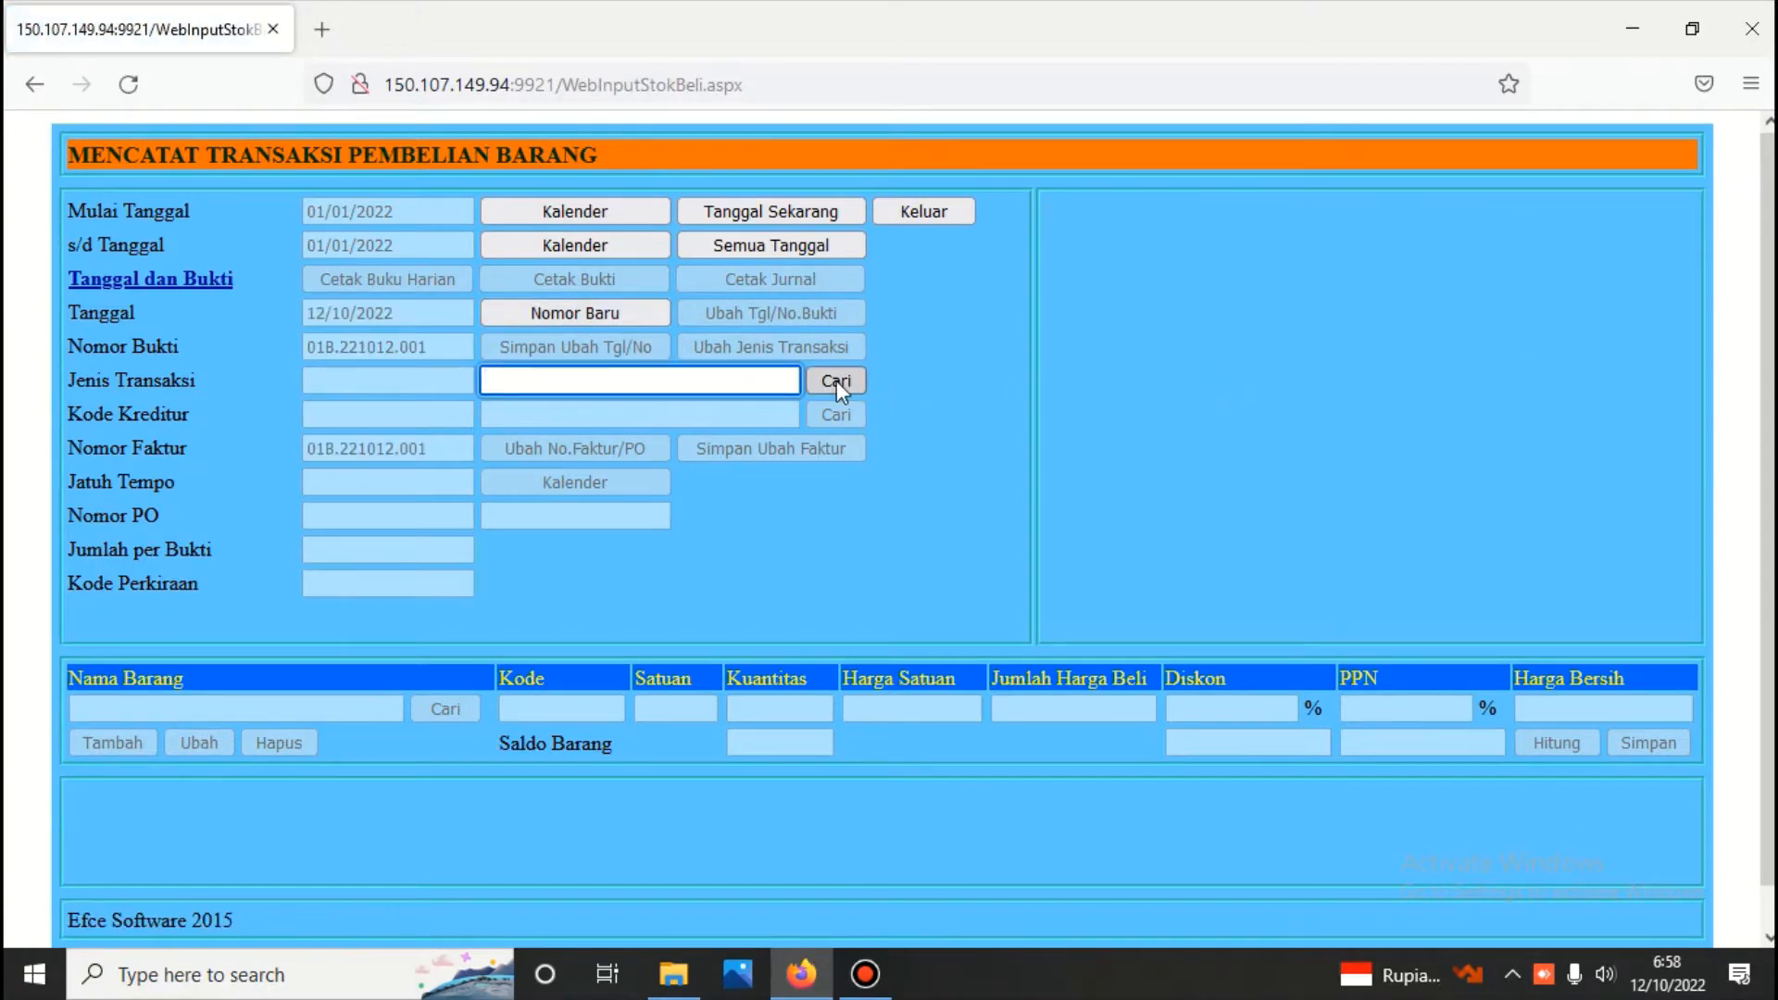
left_click(836, 381)
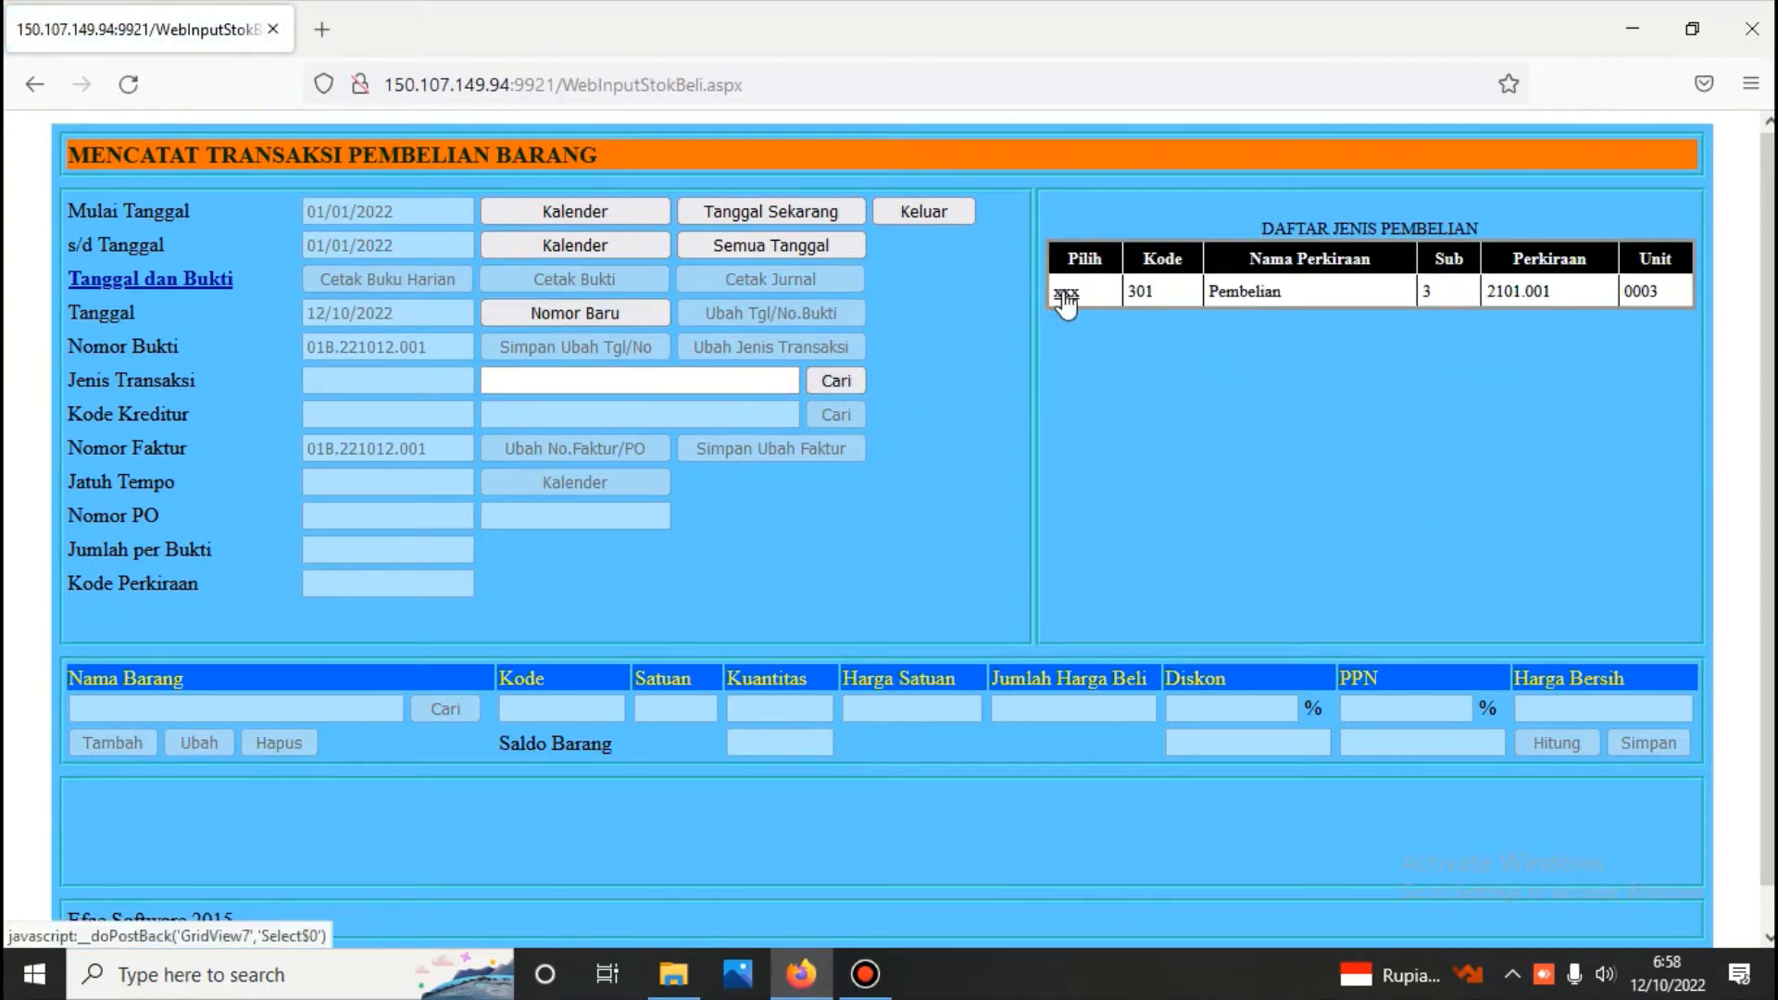
left_click(1066, 293)
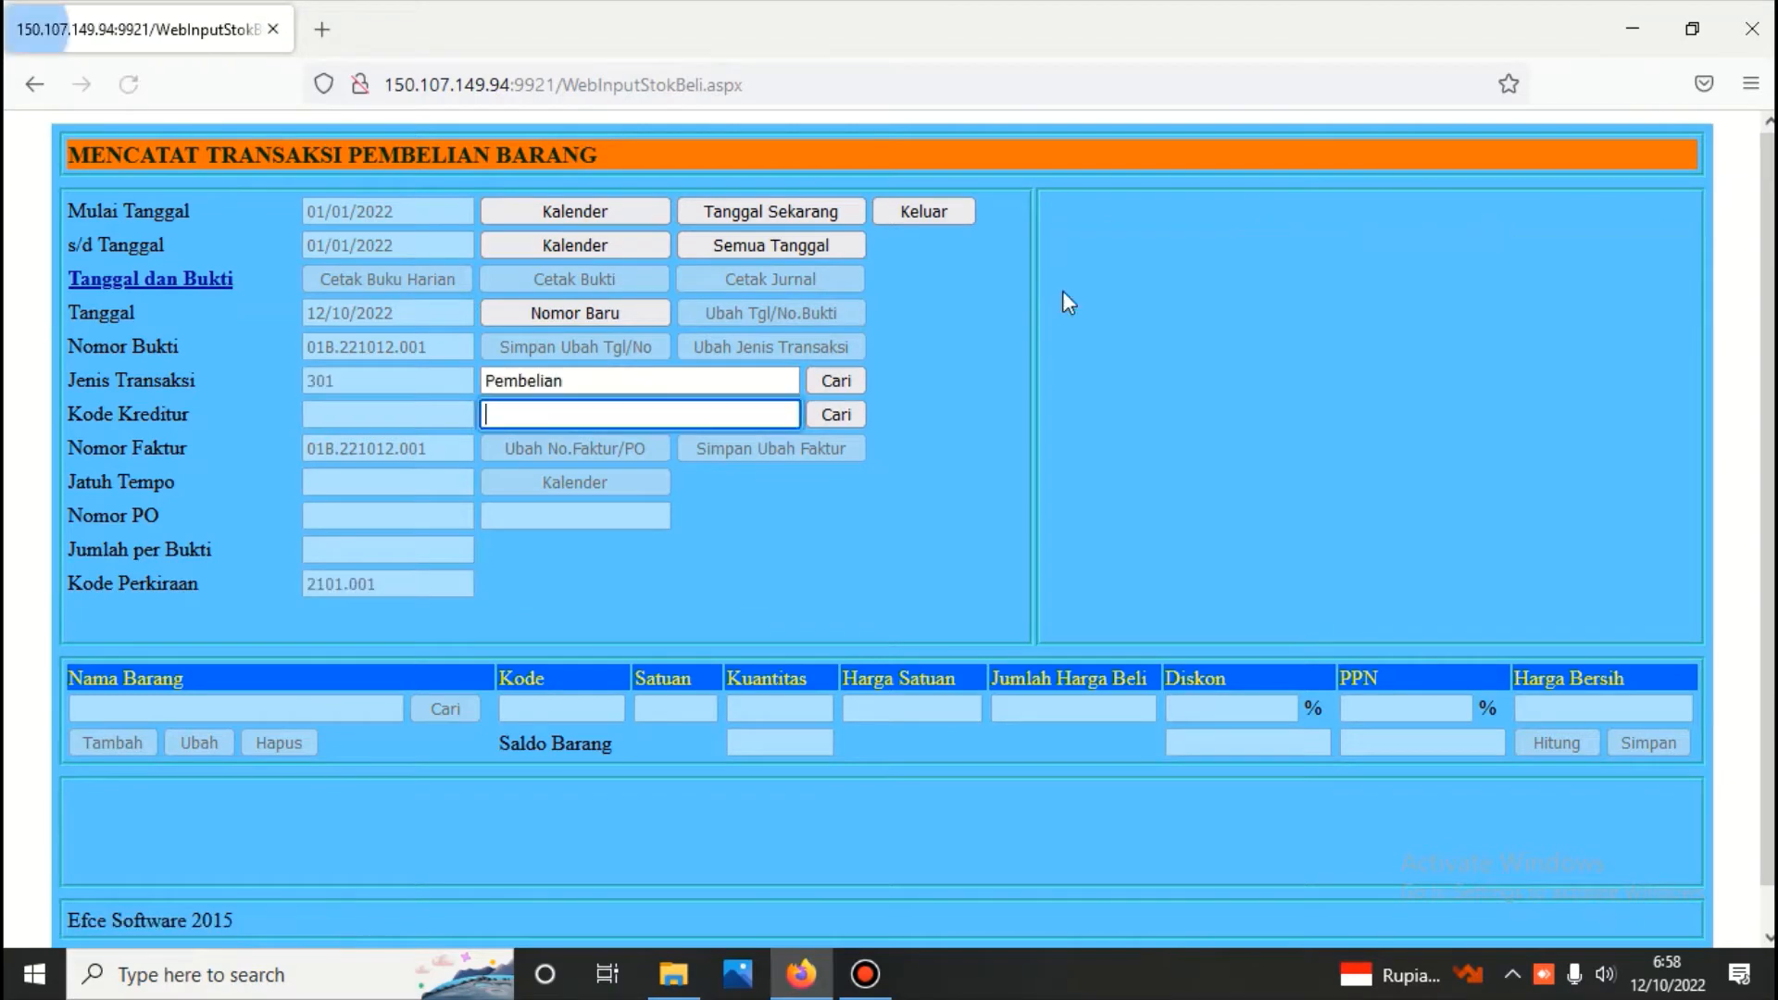
left_click(843, 408)
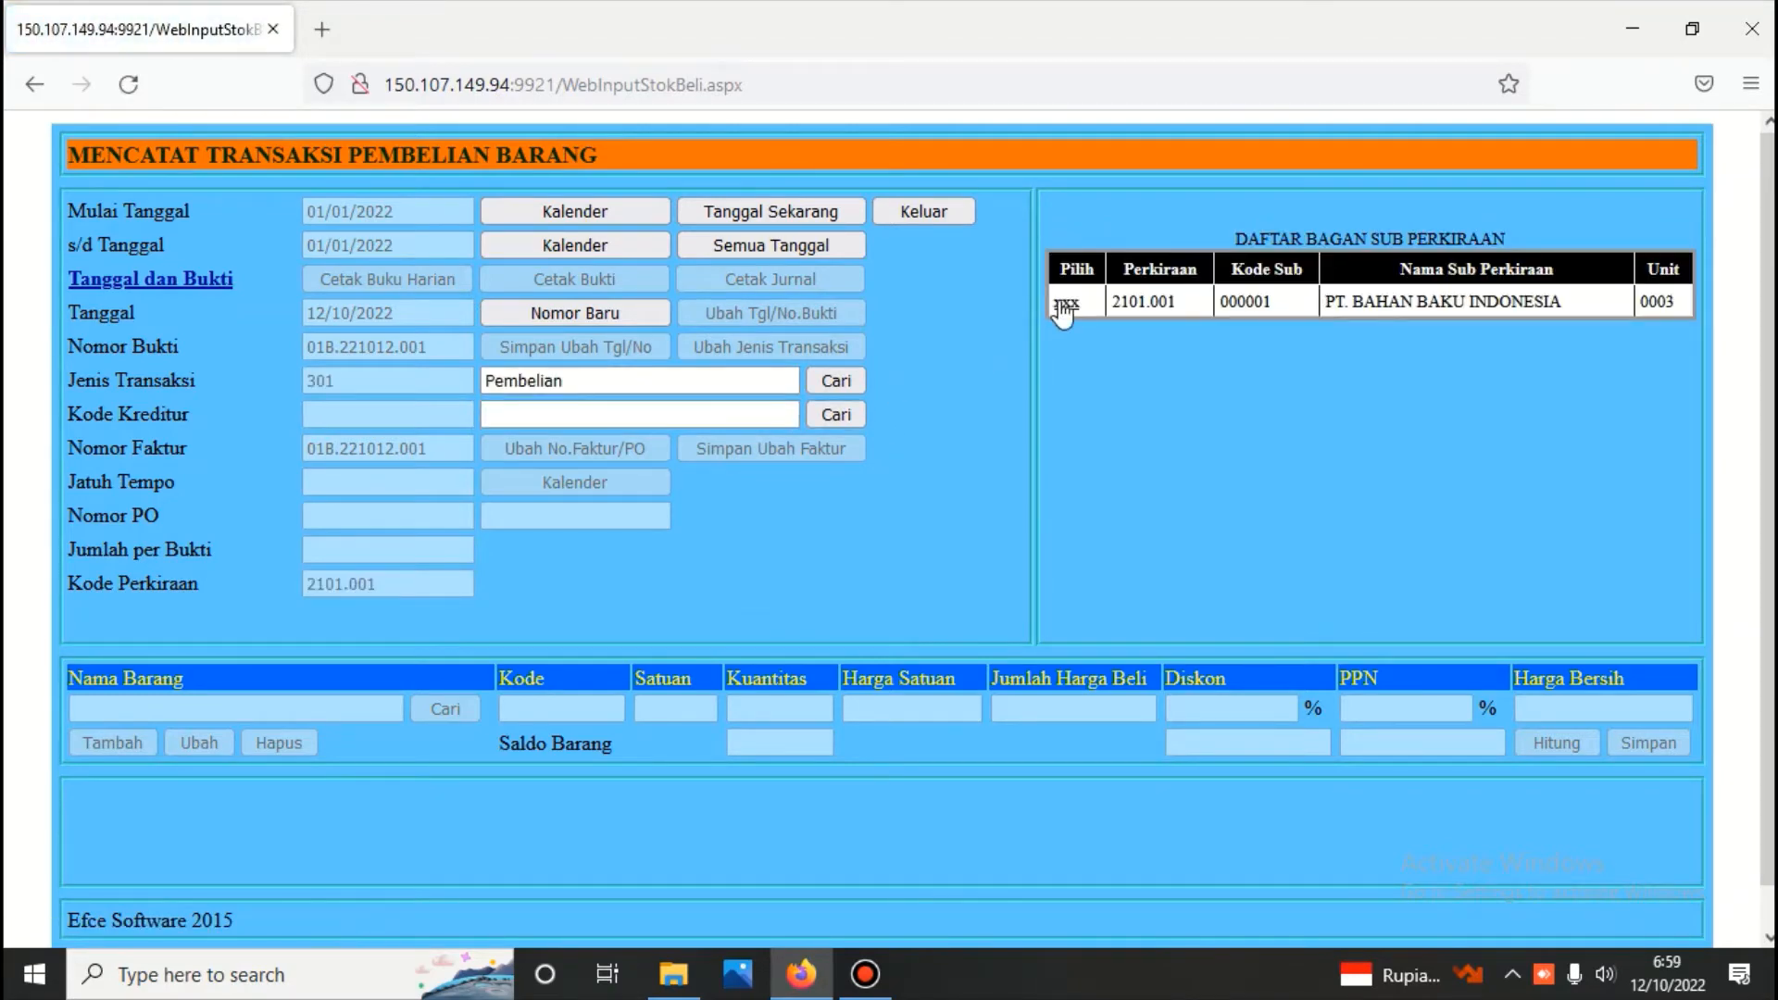
left_click(1064, 300)
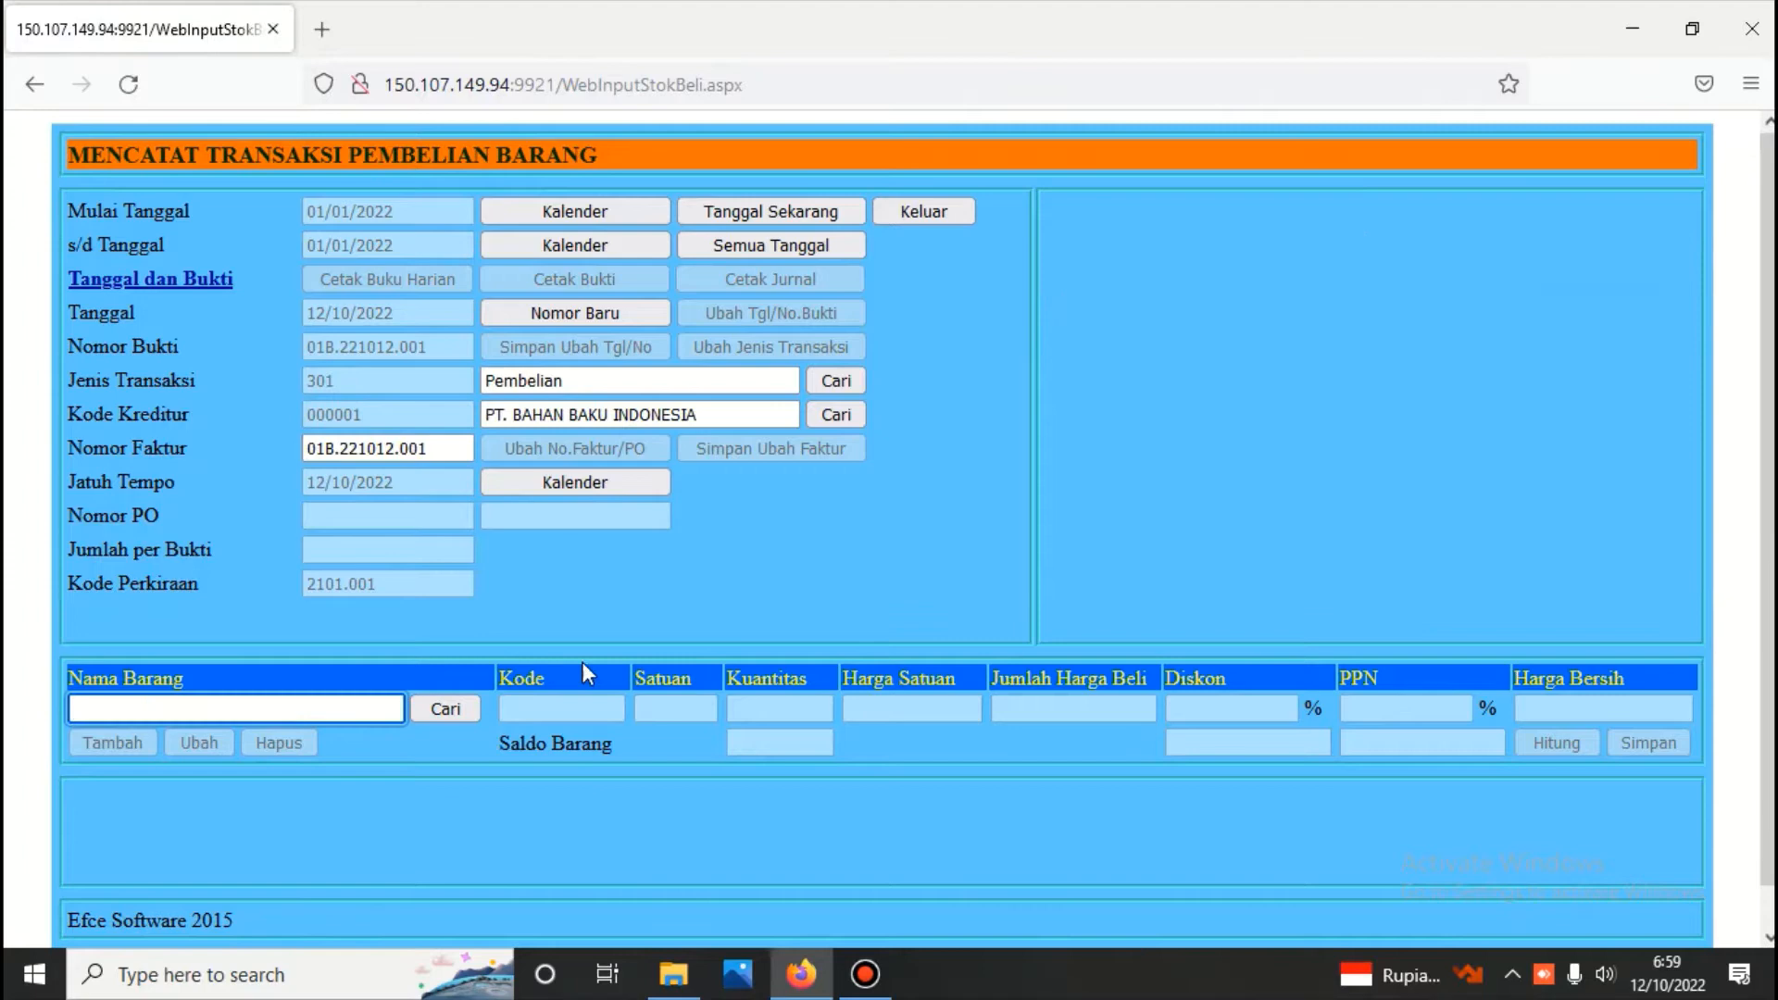
Enter item Bahan Baku 1 on the voucher with quantity 10 and unit price 200.000,00, calculate the amounts and save the line
left_click(454, 707)
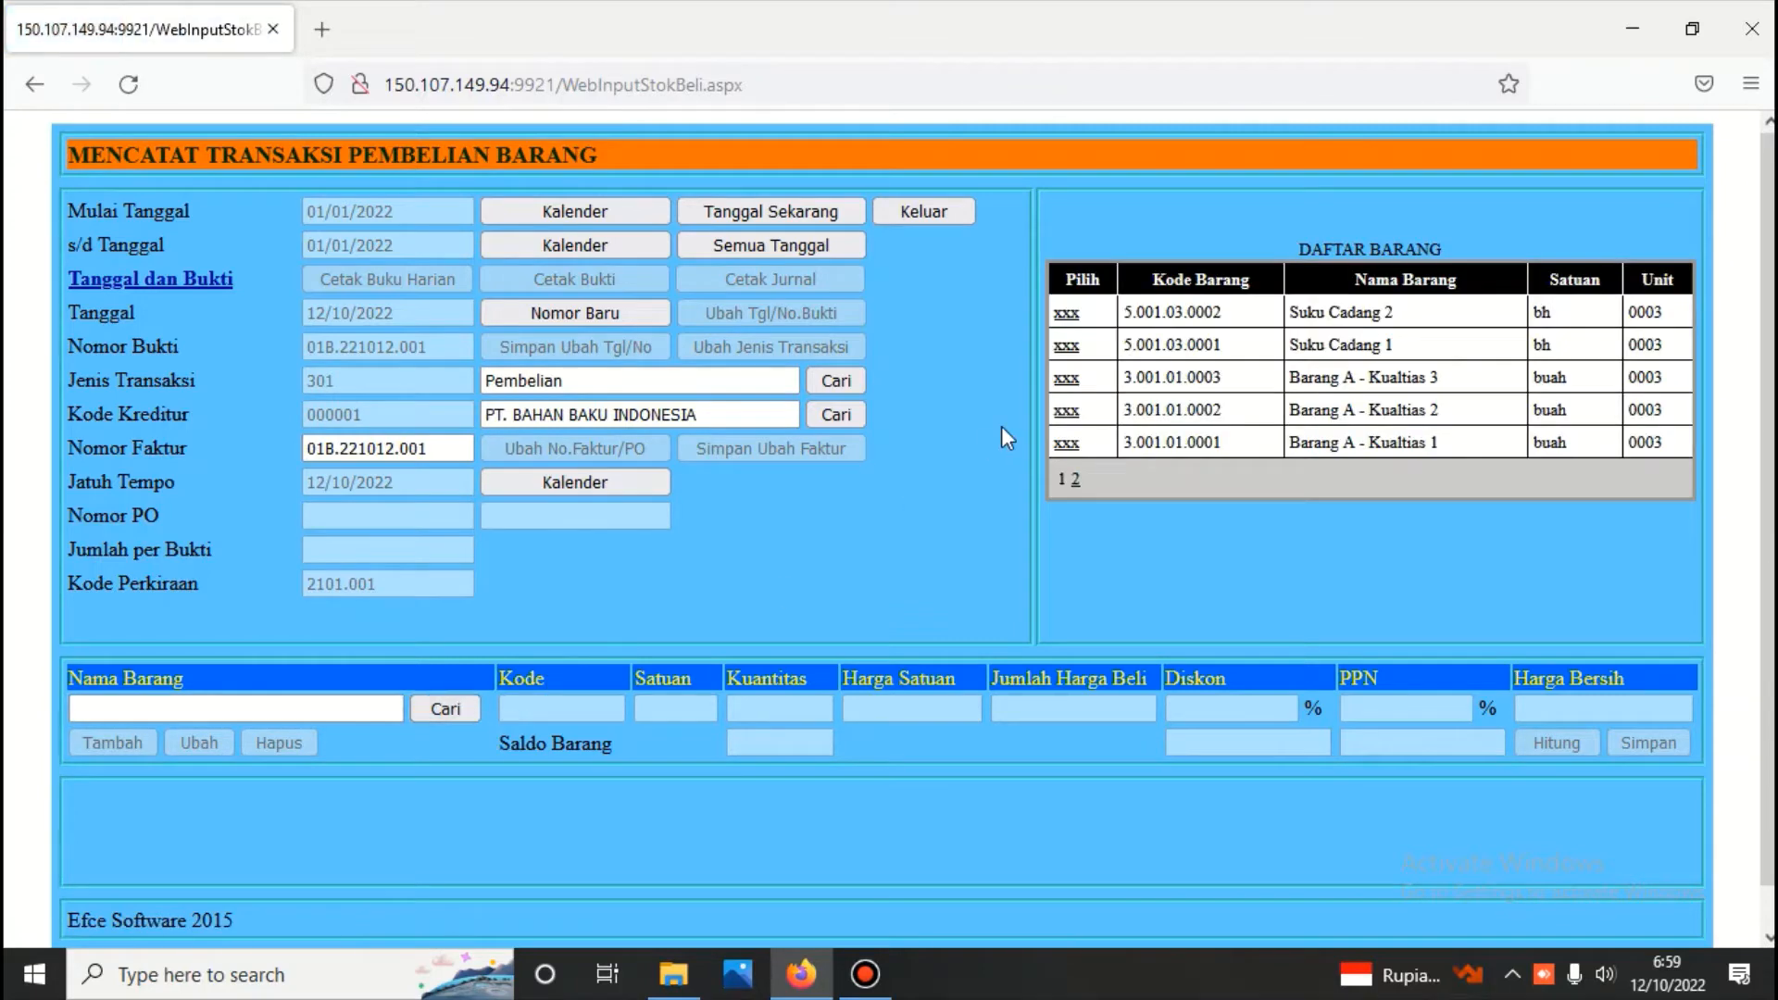
left_click(1077, 480)
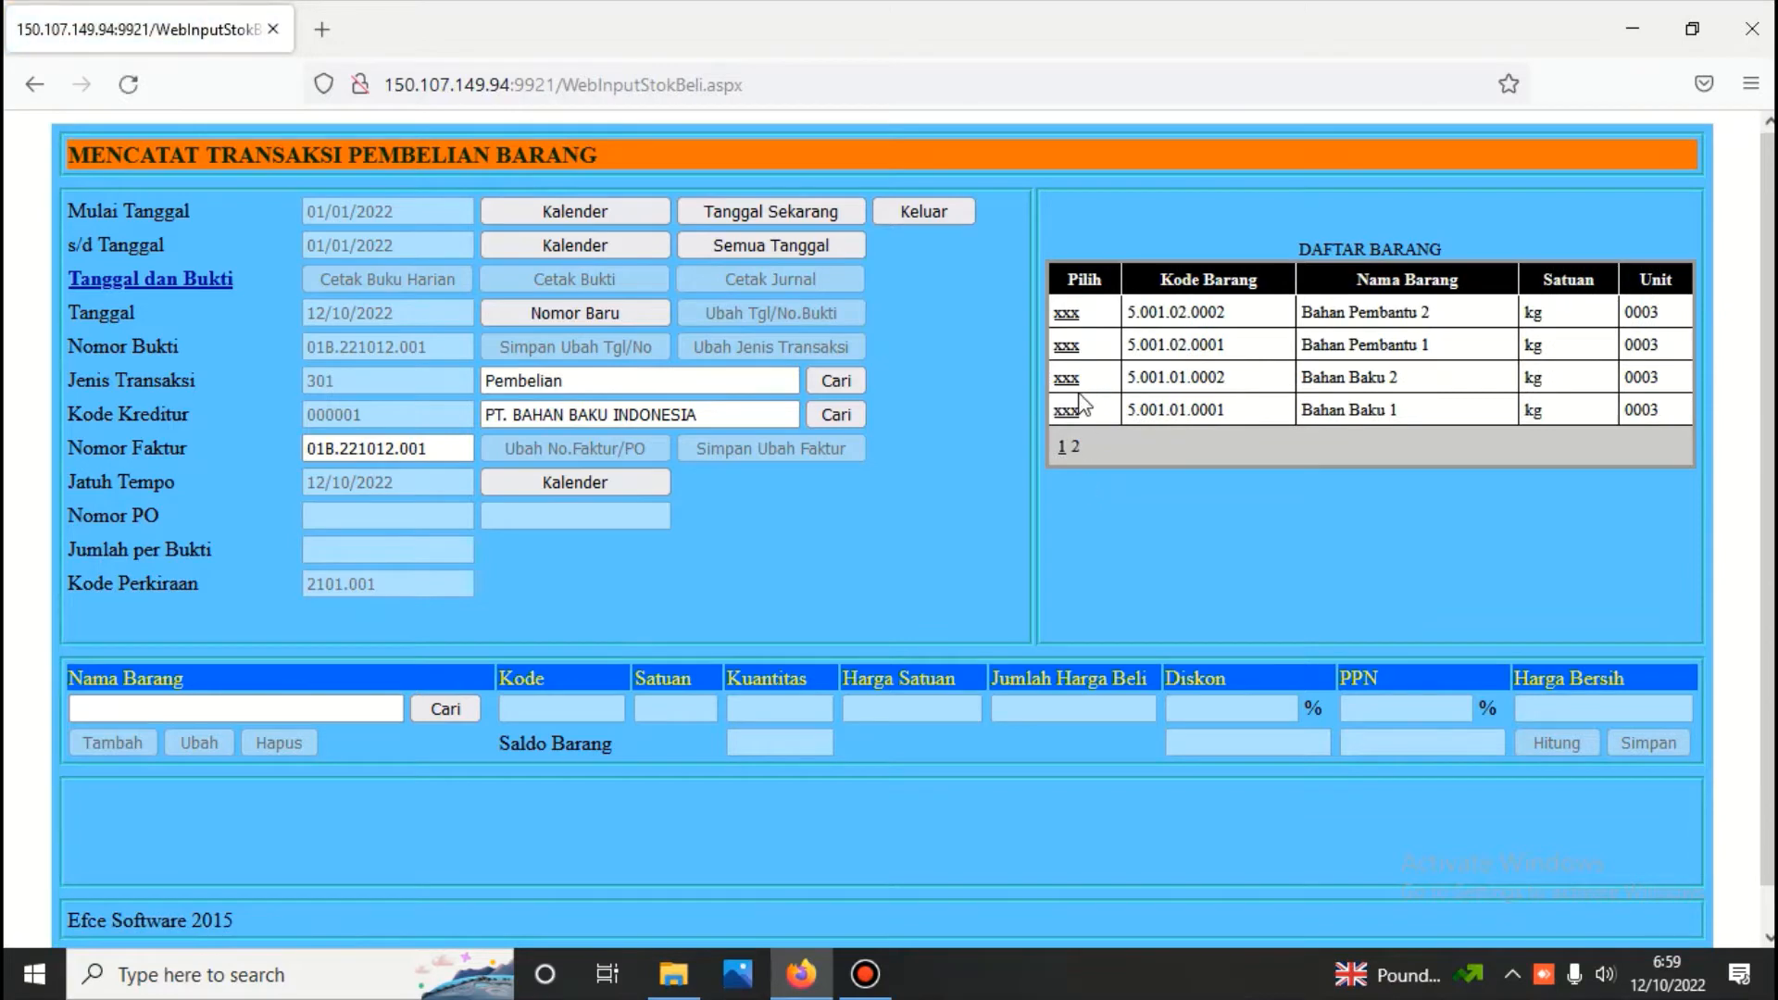
left_click(1069, 411)
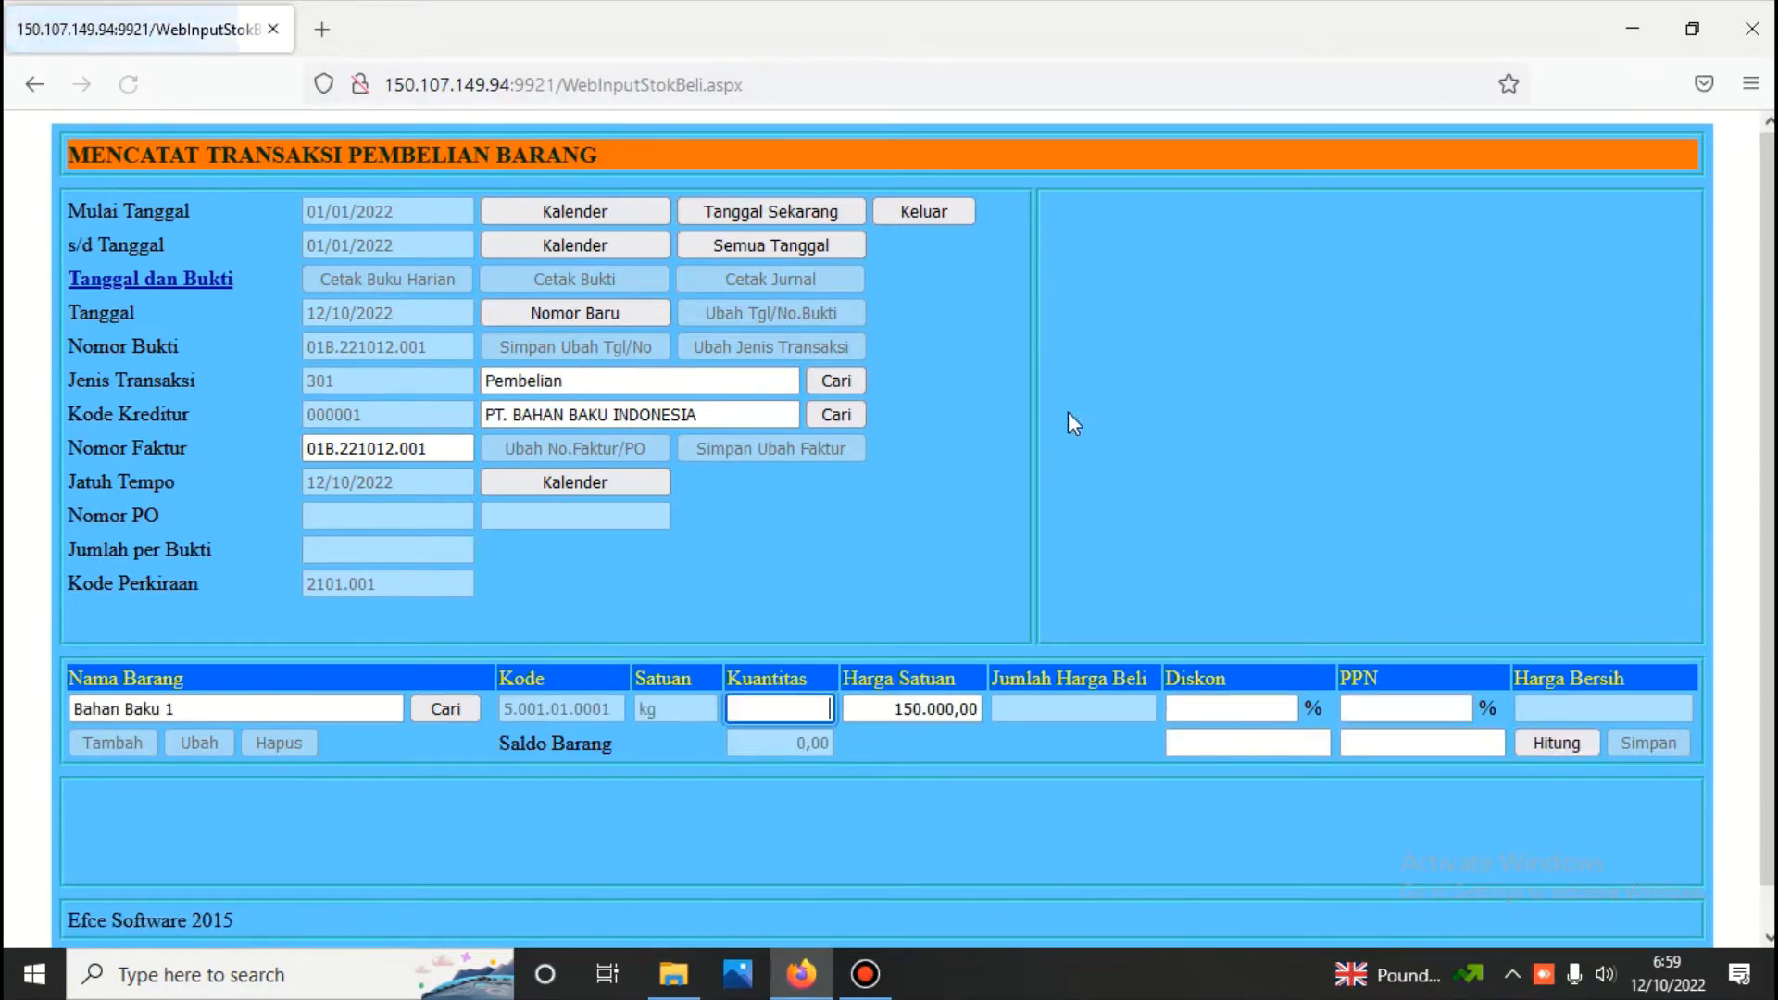
type("10")
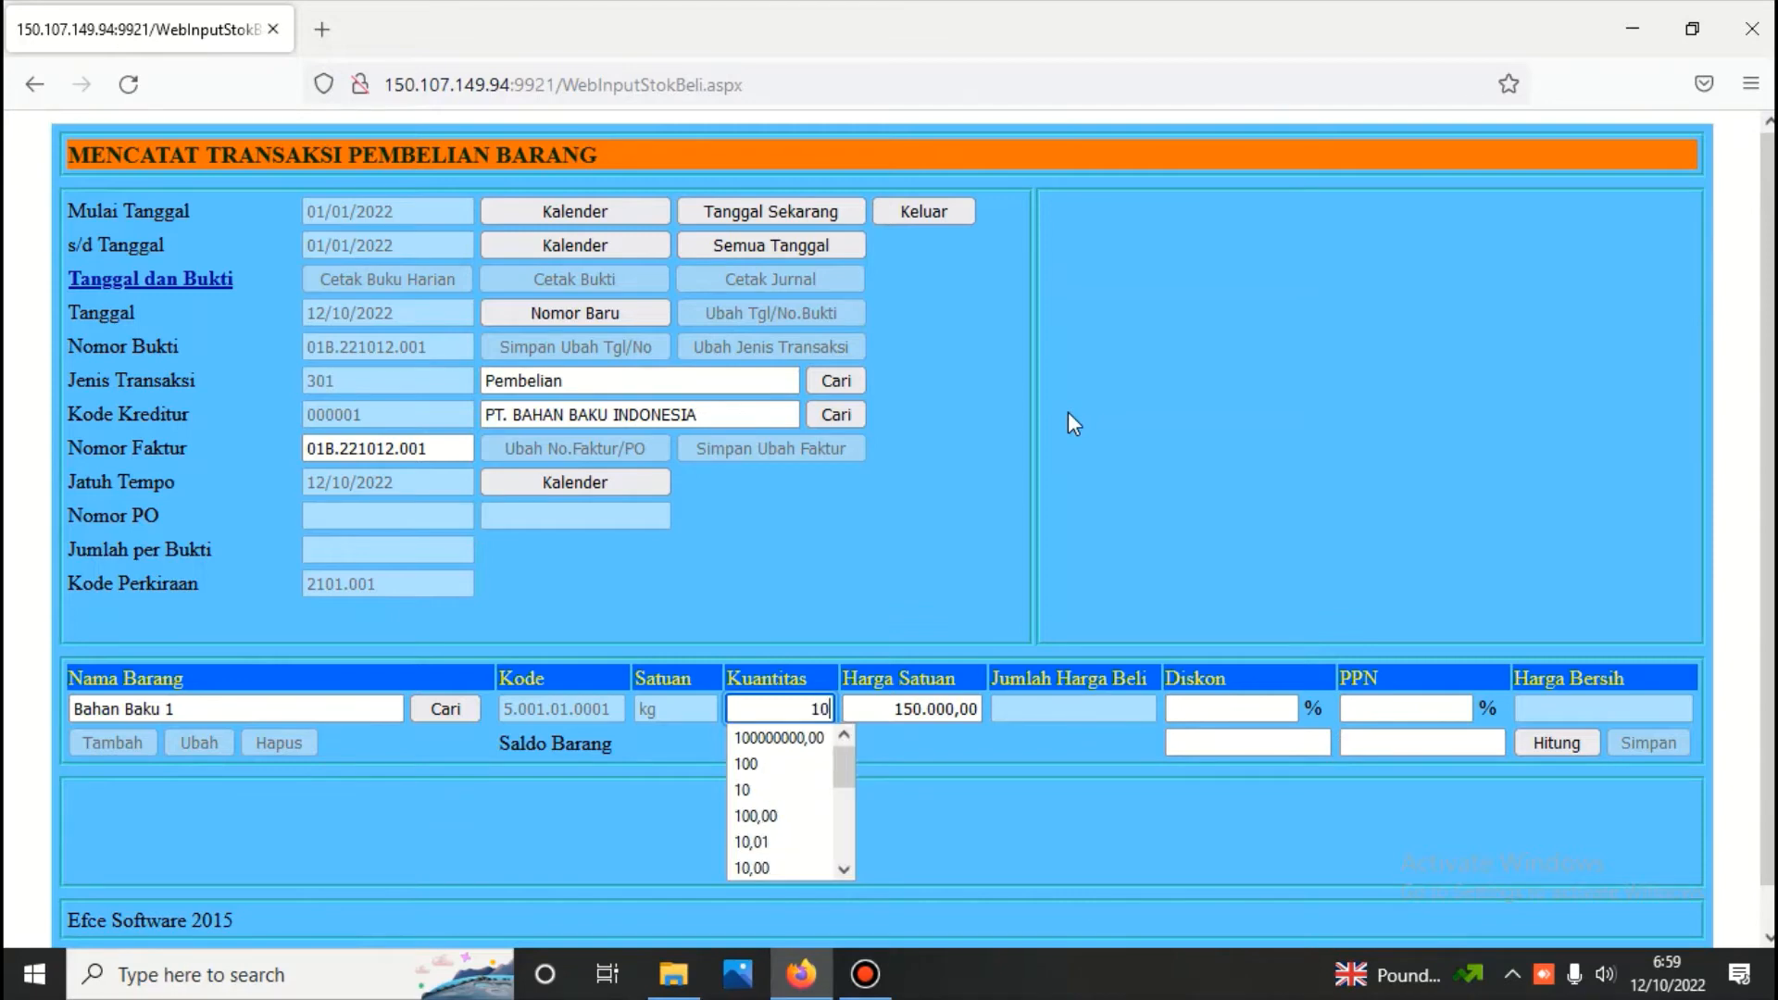
left_click(895, 709)
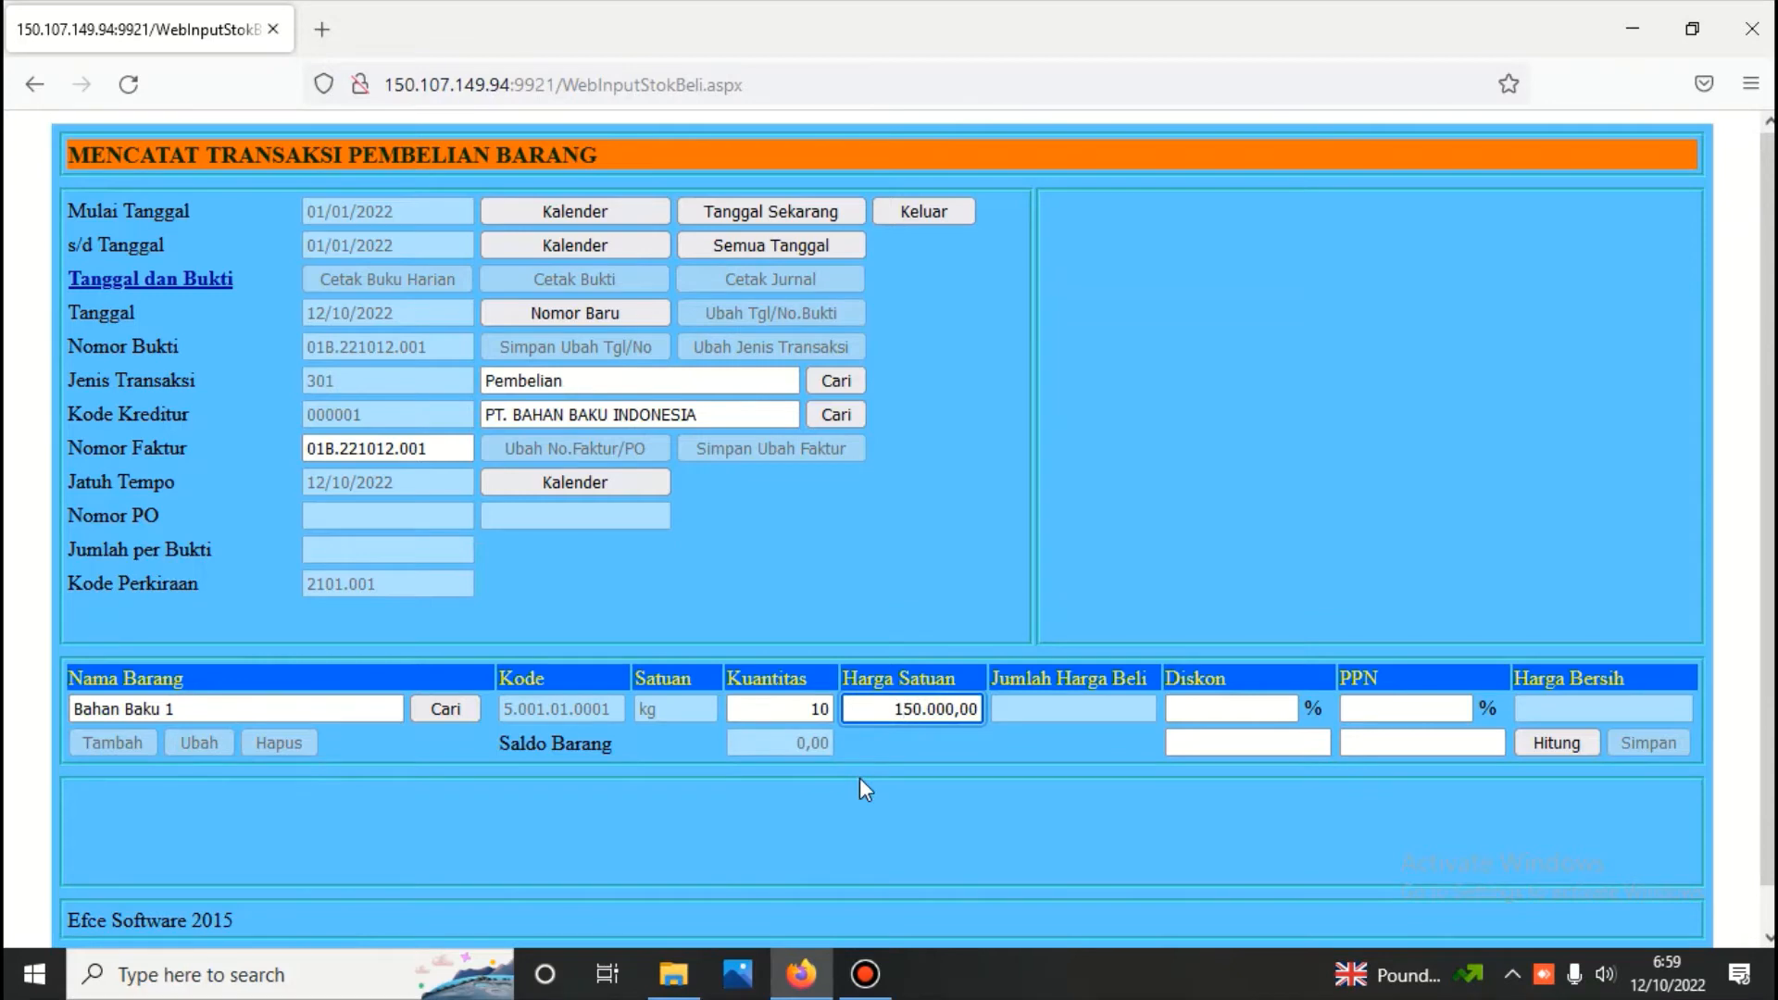
key("BackSpace")
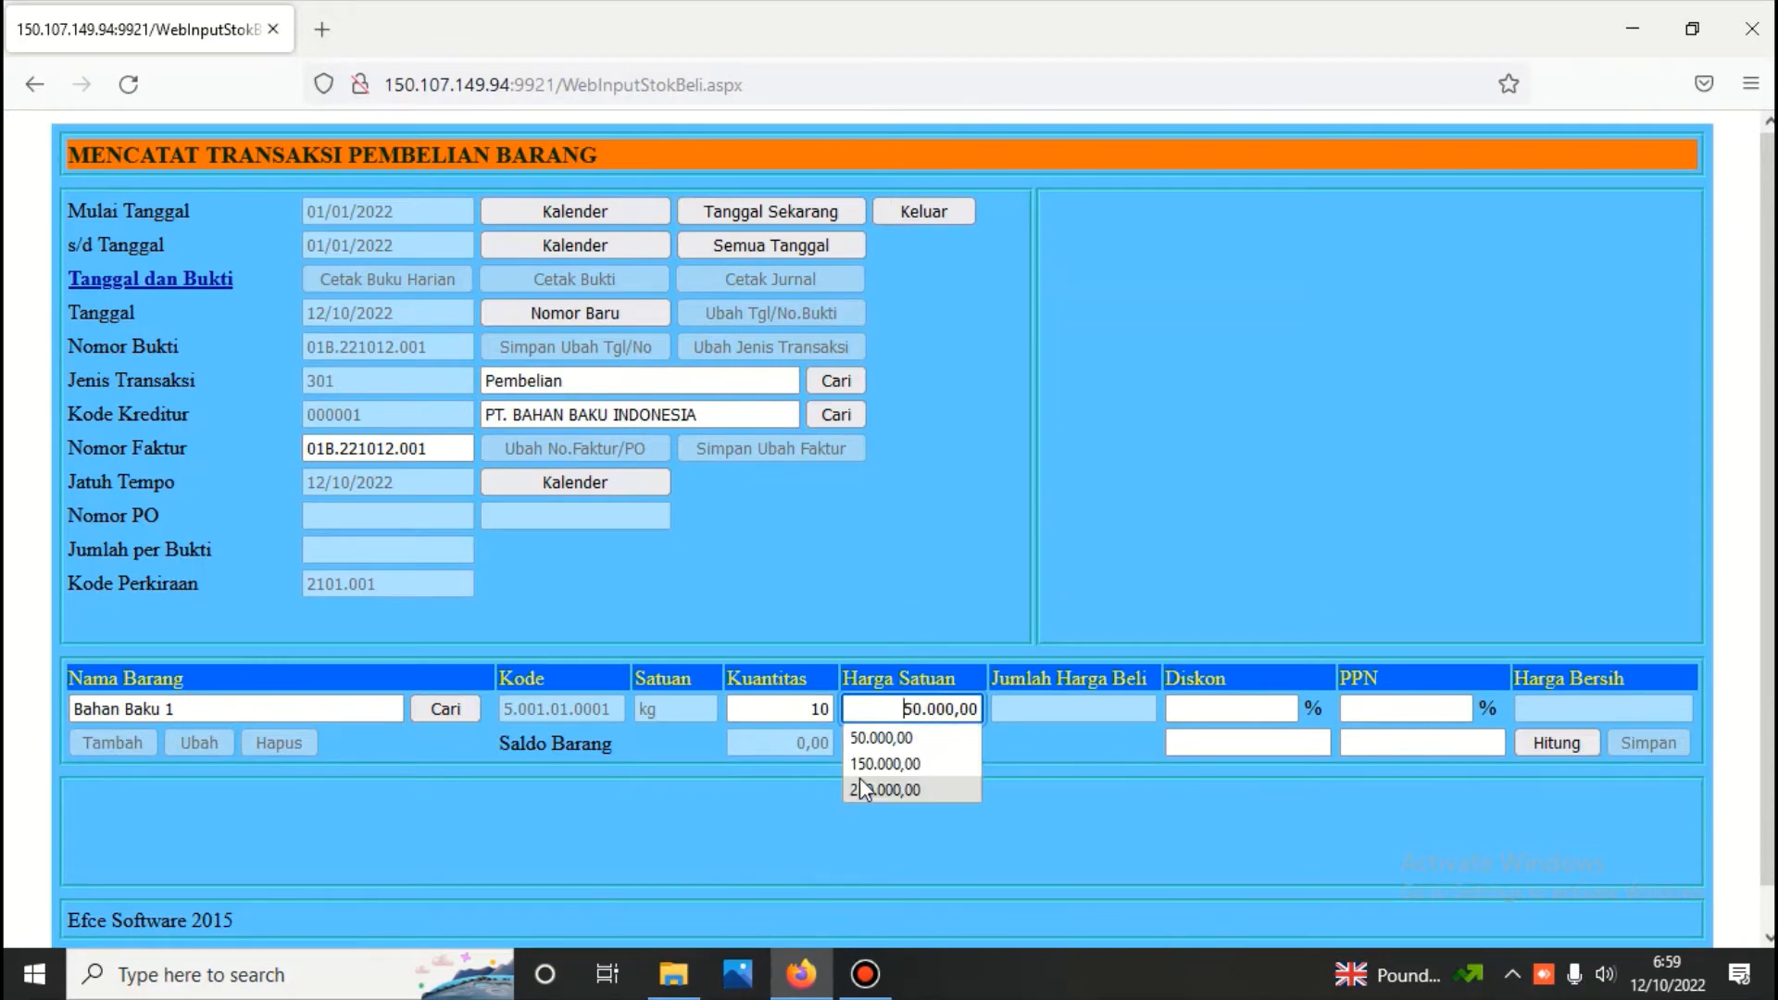
key("Delete")
type("2")
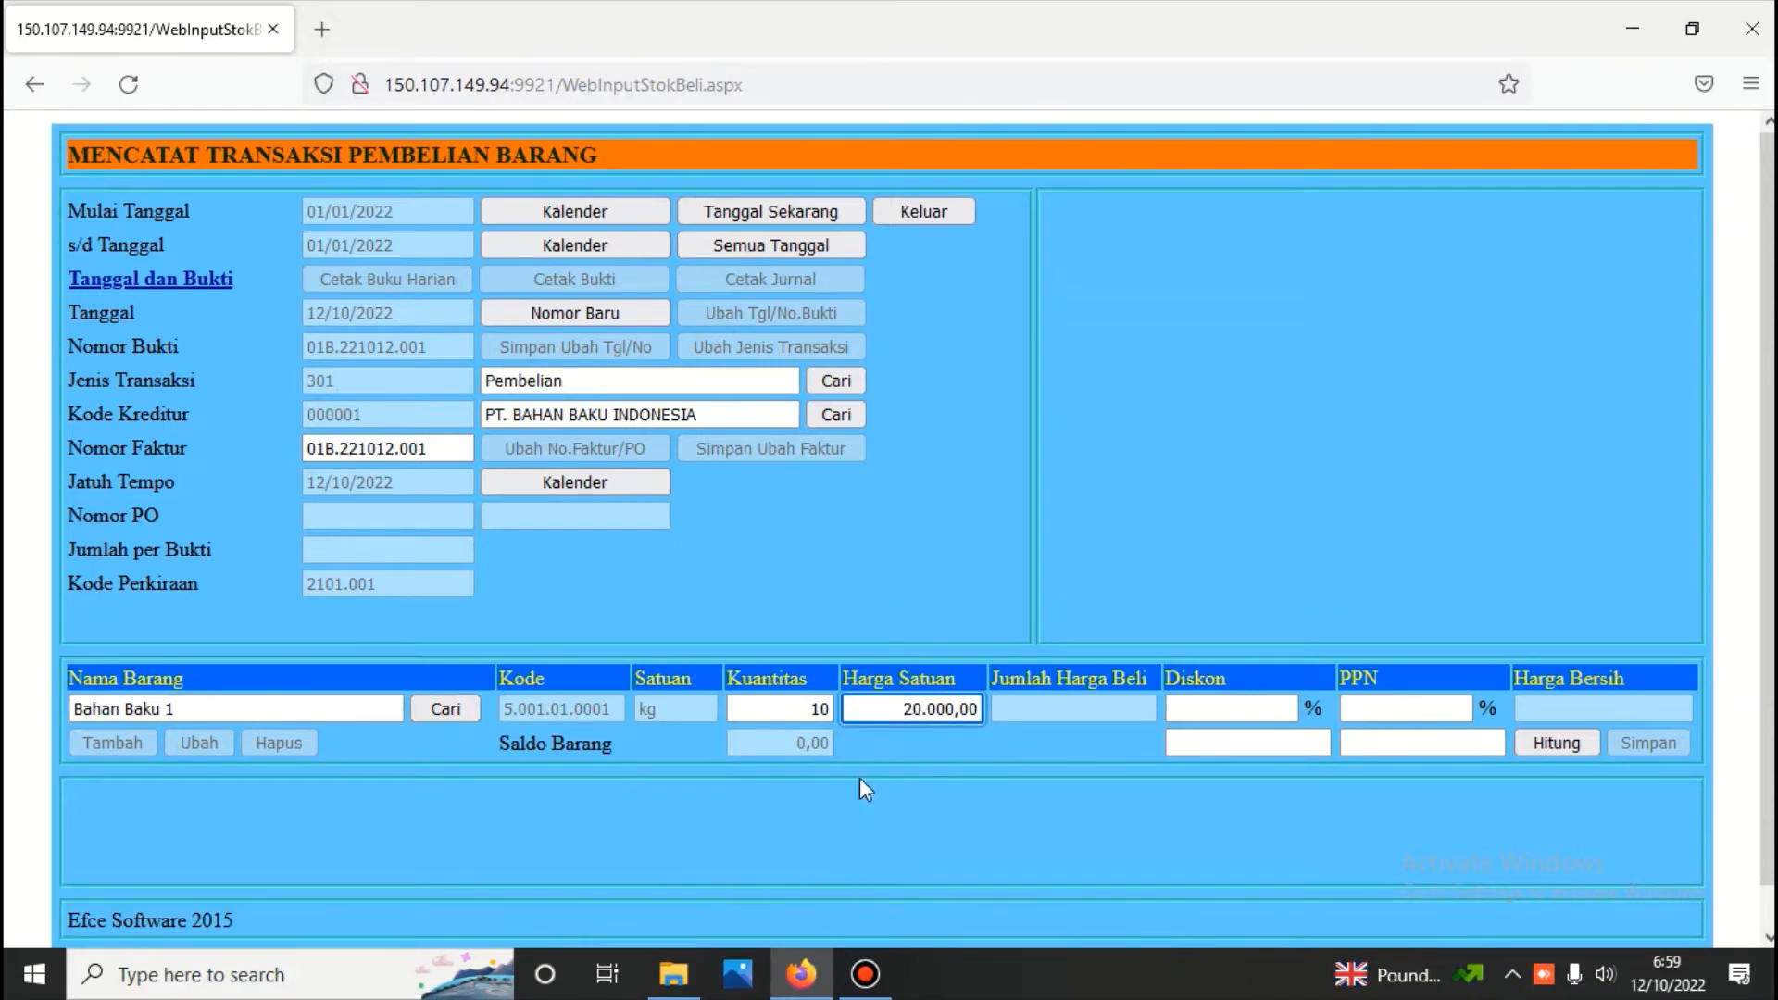
type("0")
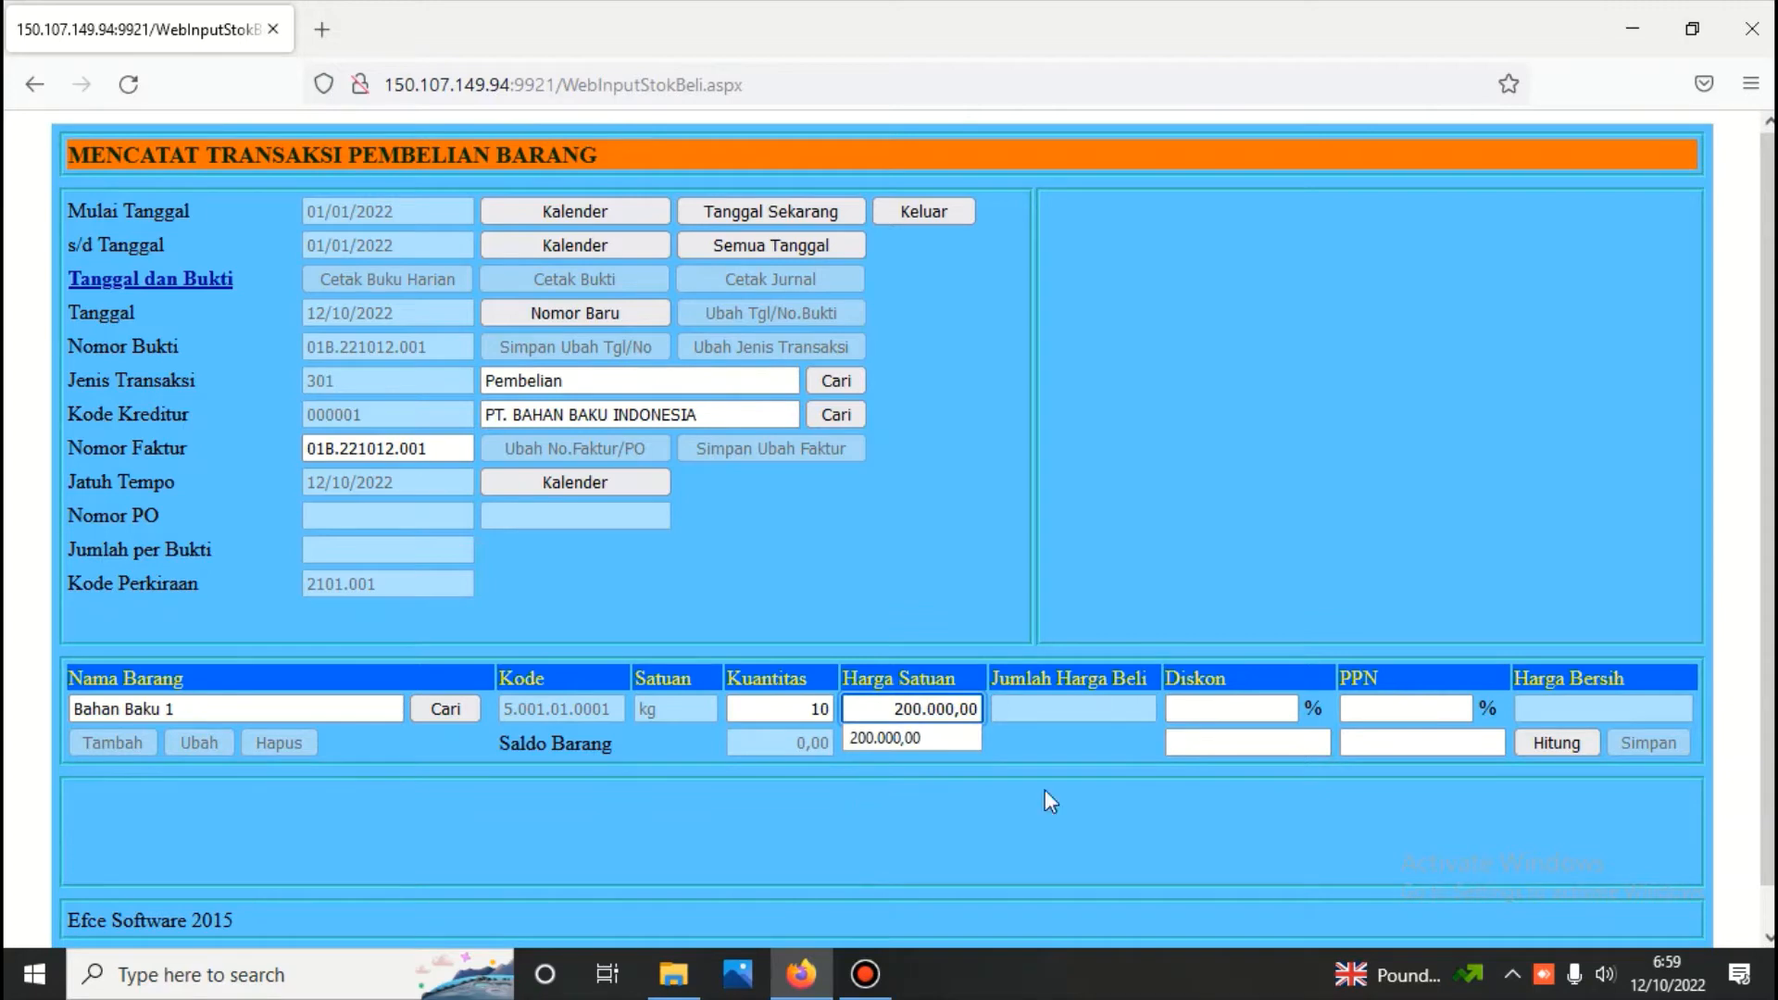
left_click(1553, 747)
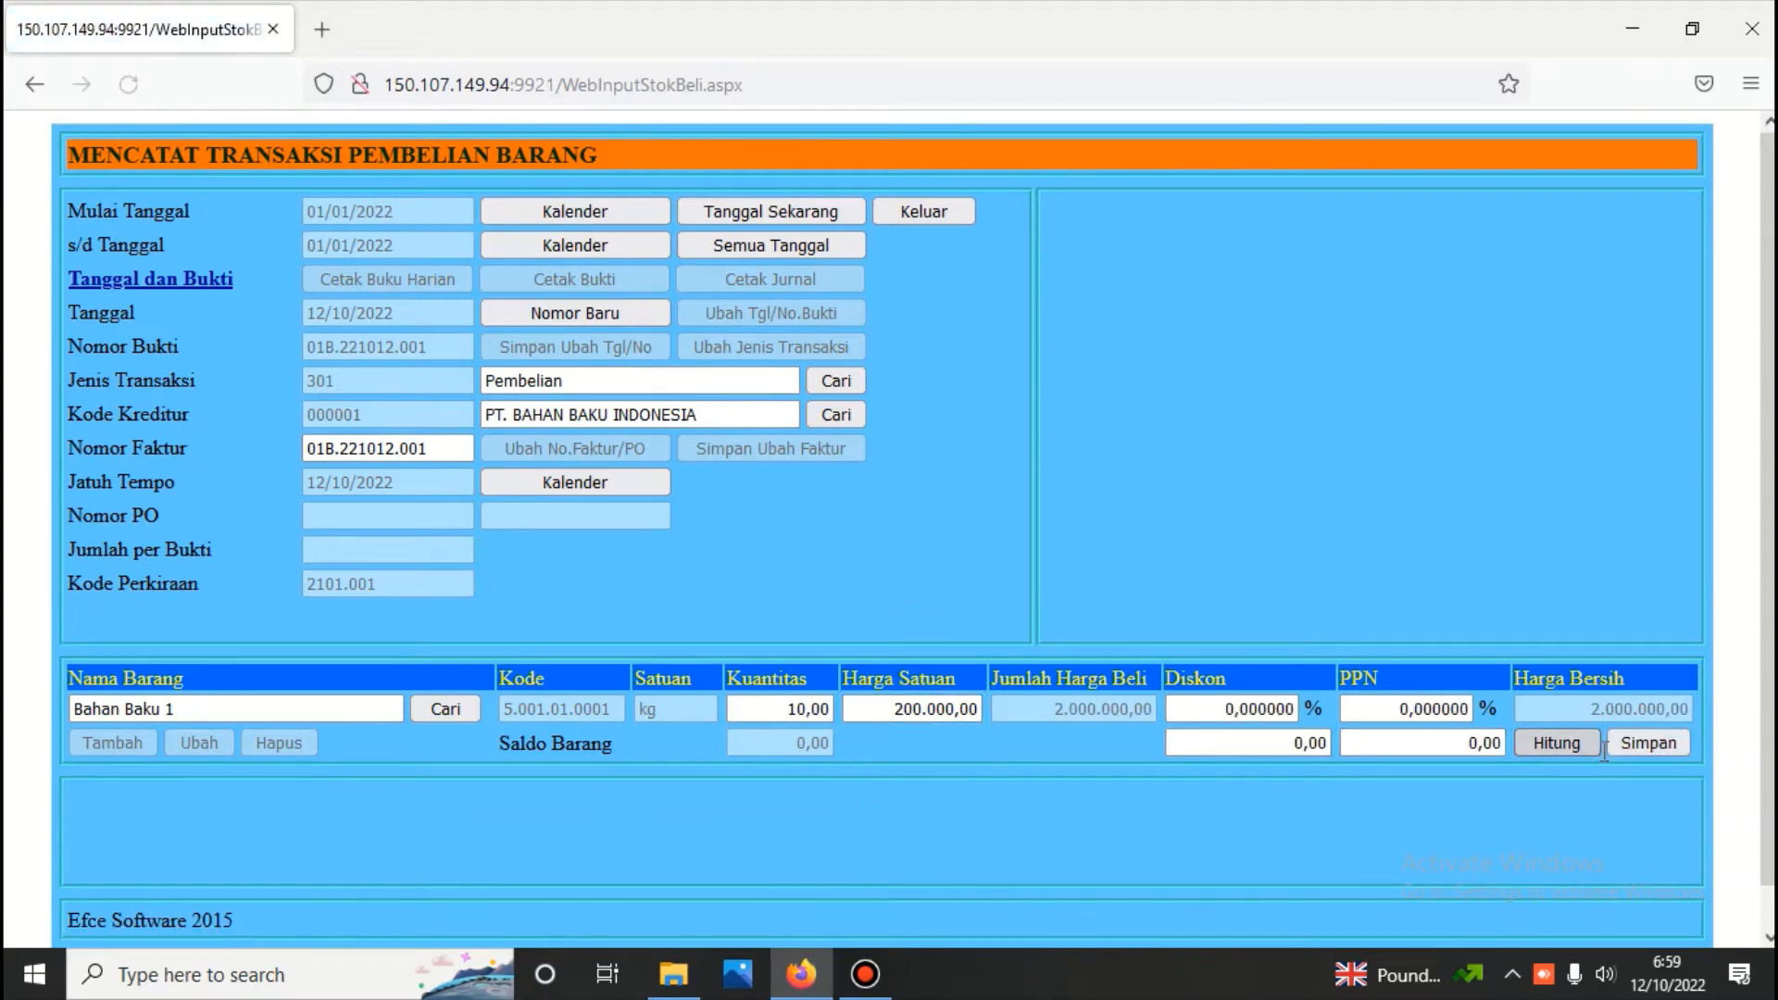
left_click(1625, 747)
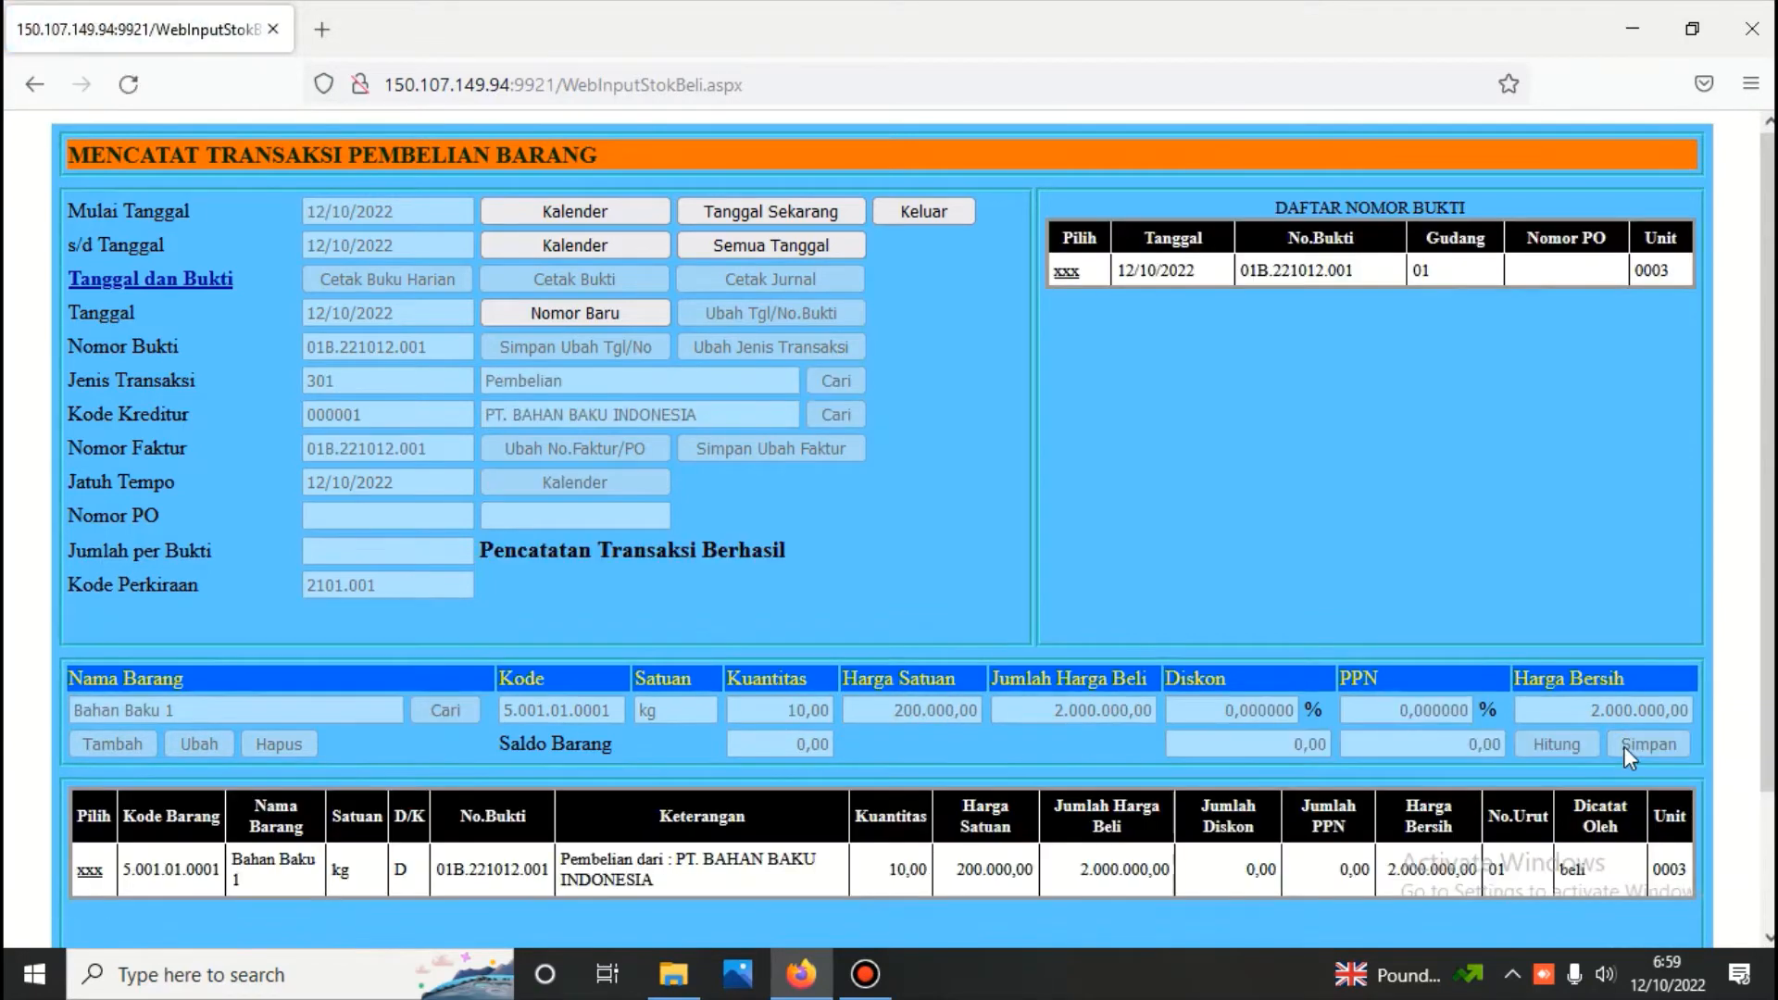
Add Bahan Baku 2 to the same voucher by searching for "bahan", set its quantity to 10, calculate the amounts and save the line
left_click(90, 871)
left_click(119, 741)
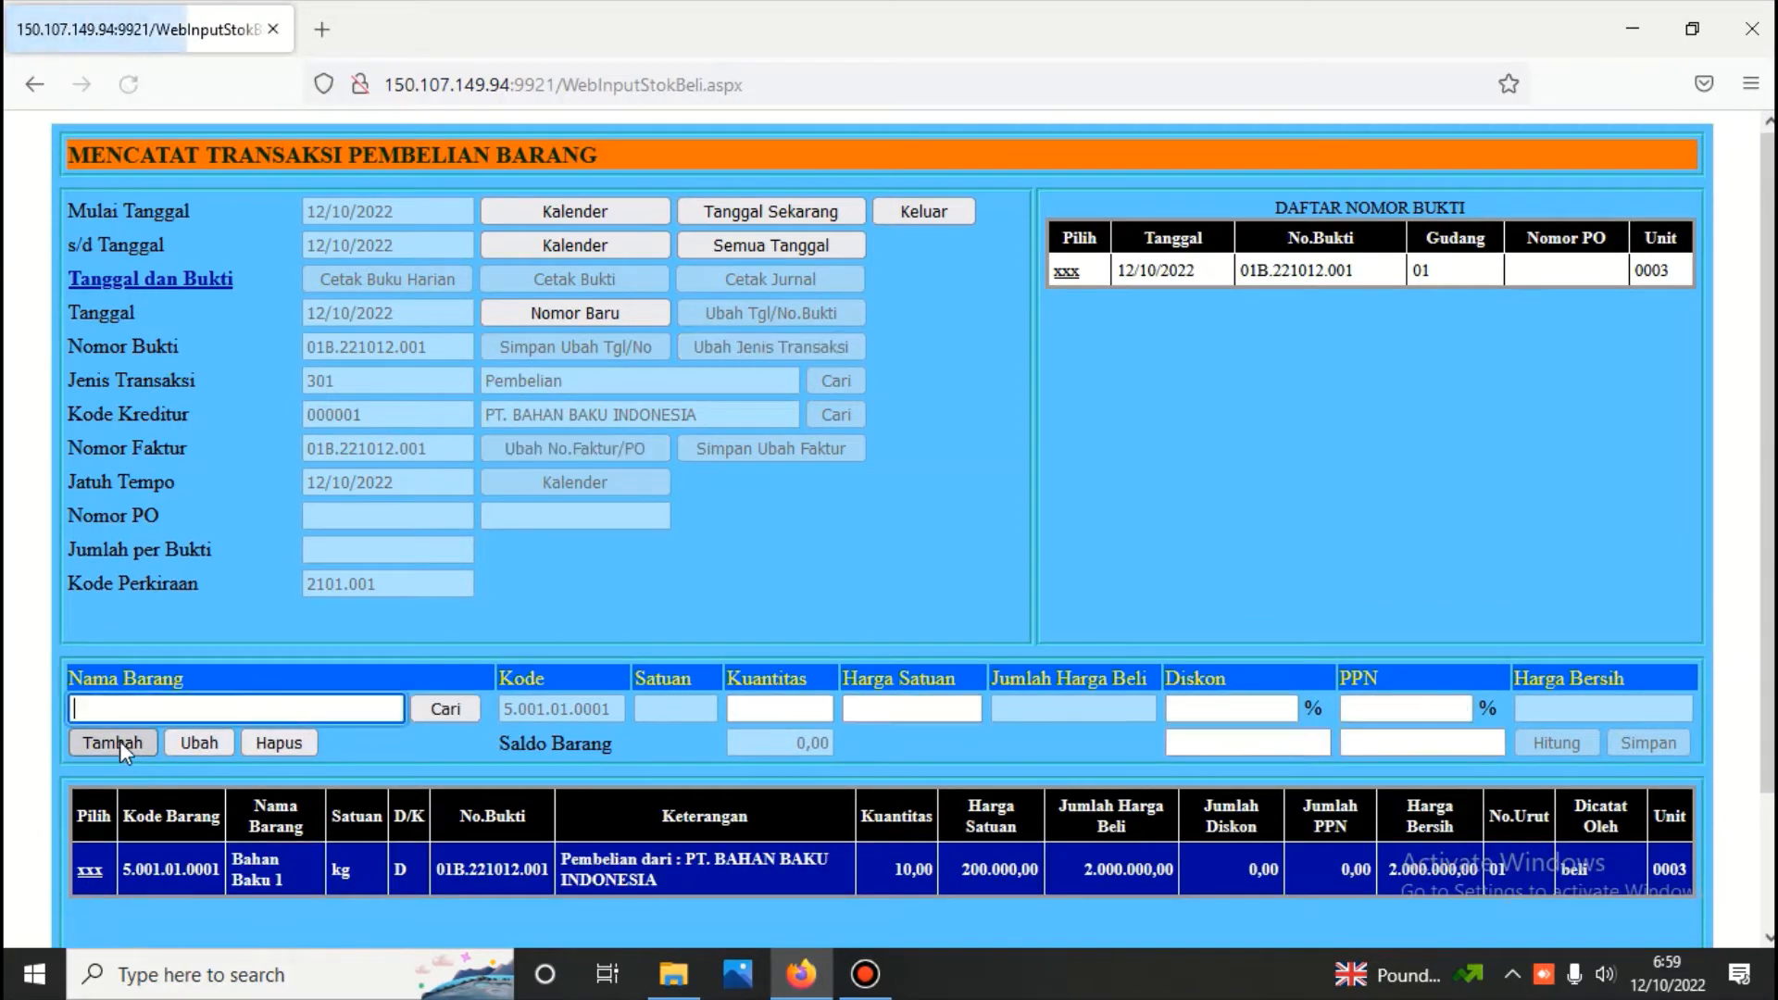
type("ba")
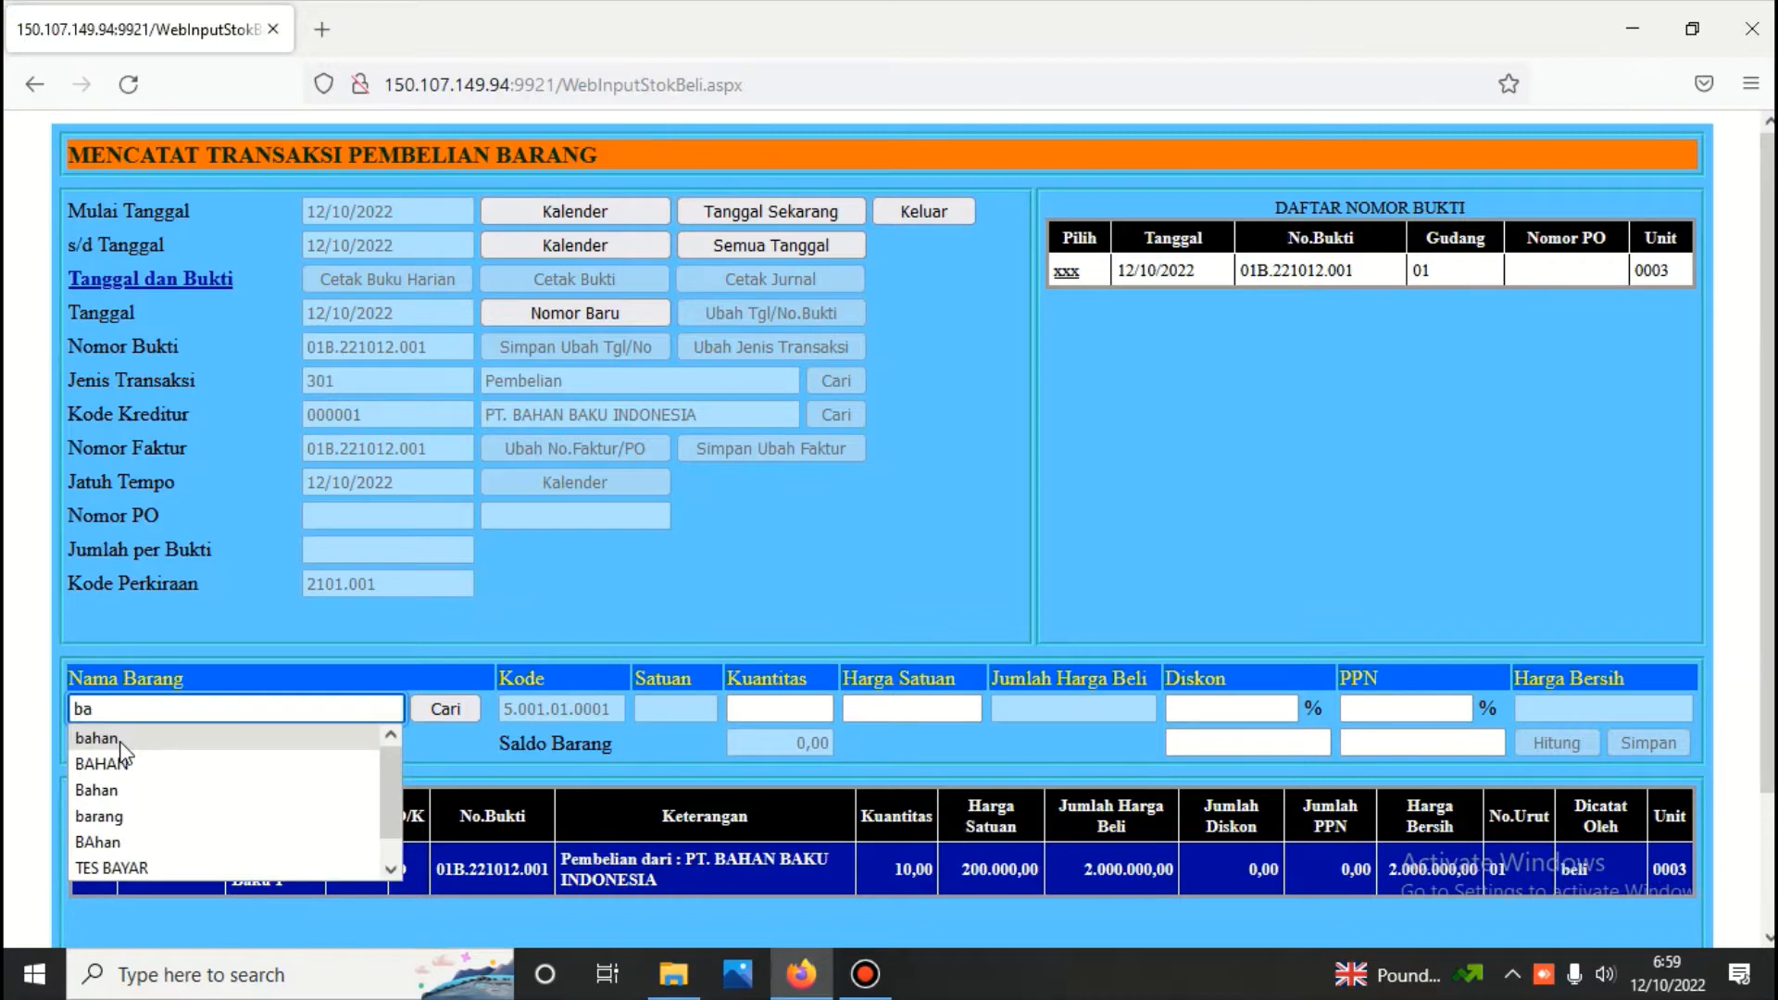
type("han")
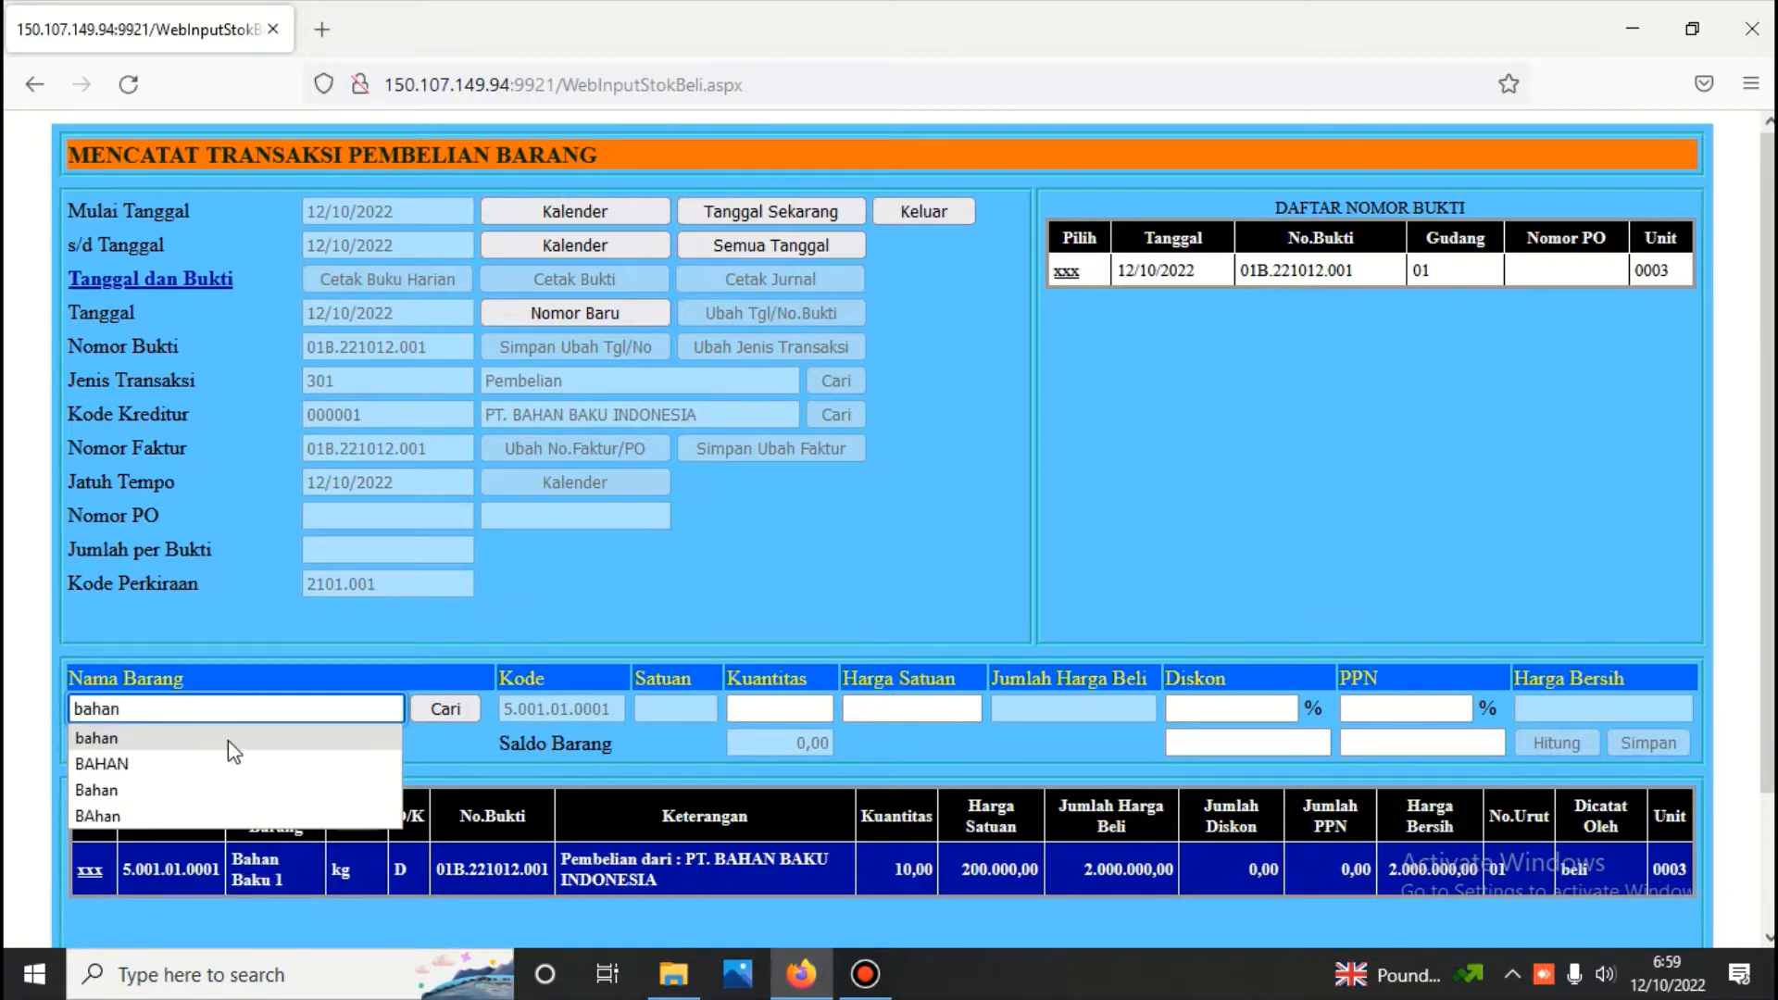
left_click(426, 710)
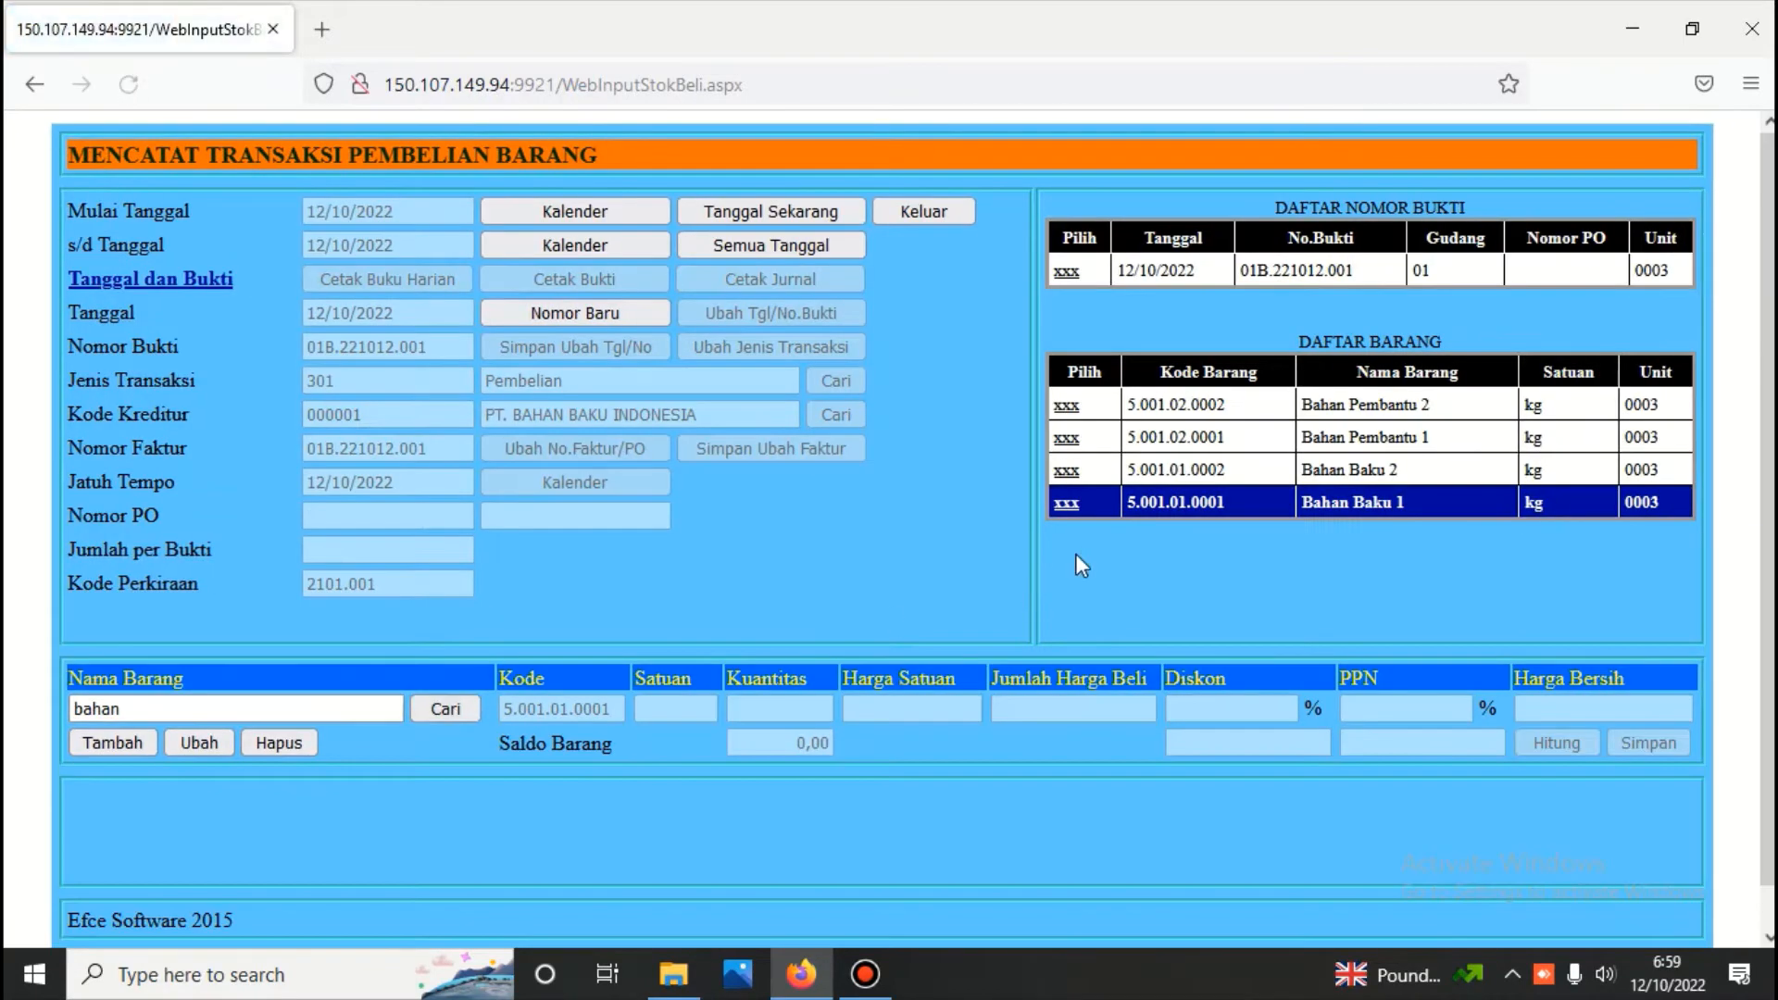
left_click(1067, 470)
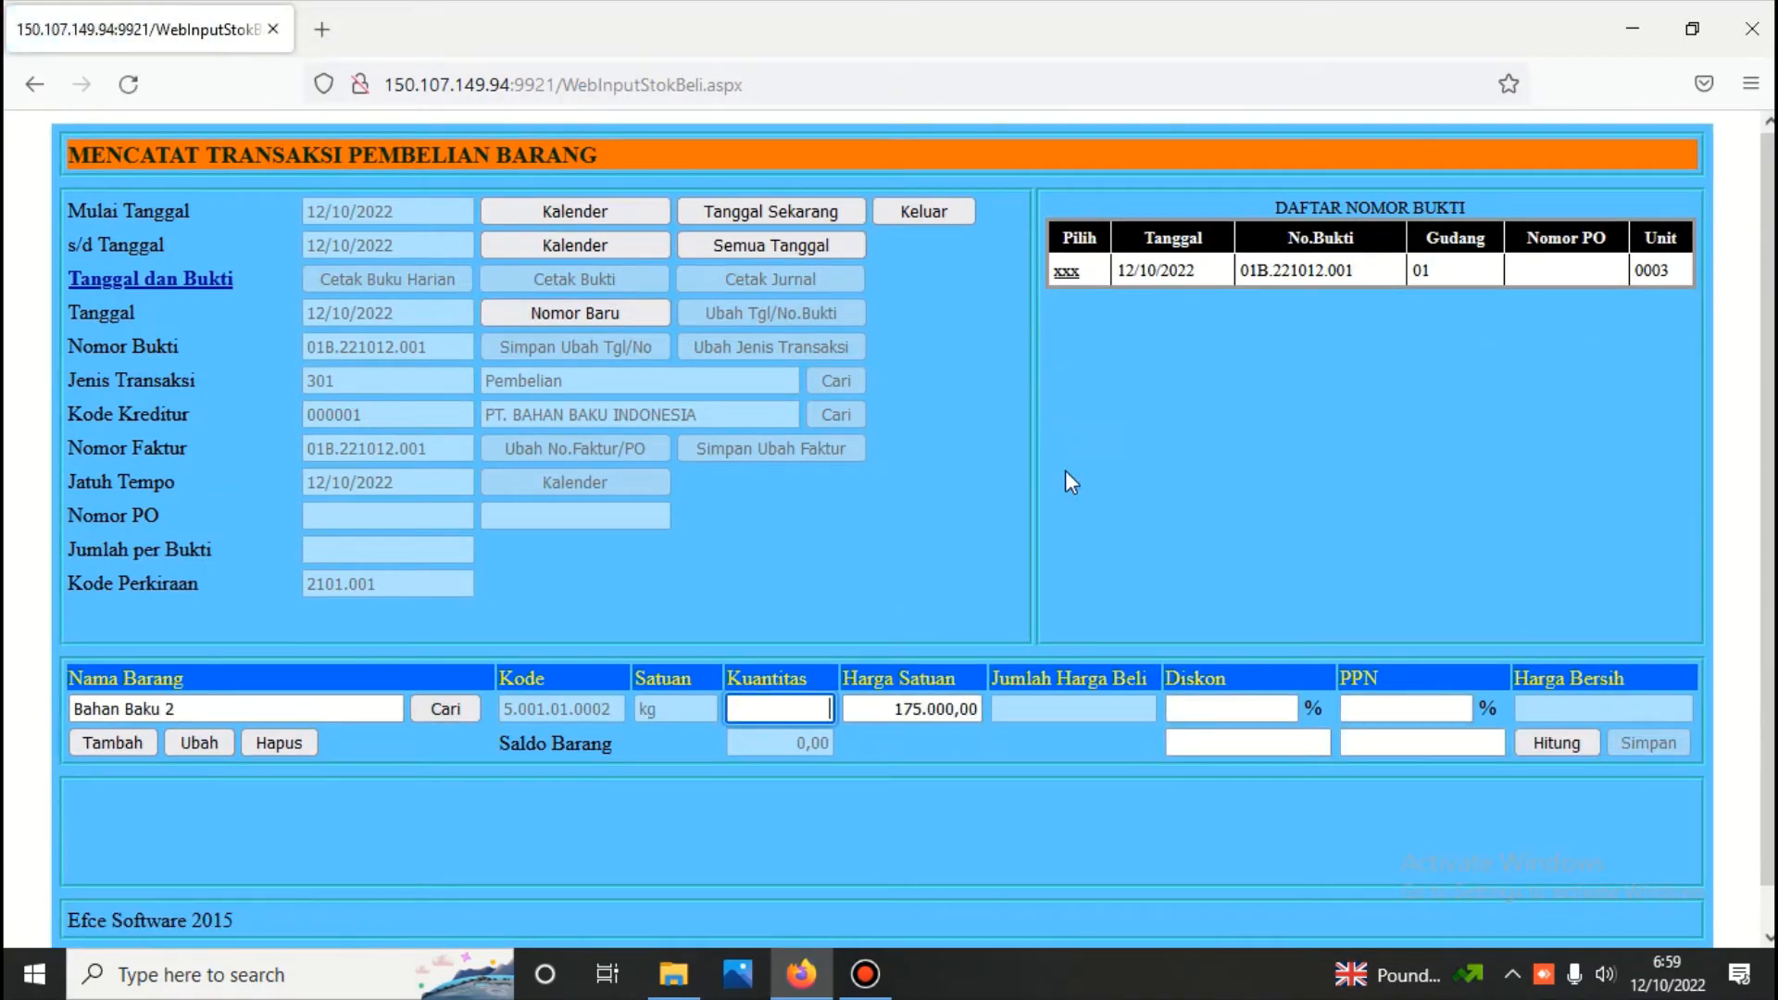
type("10")
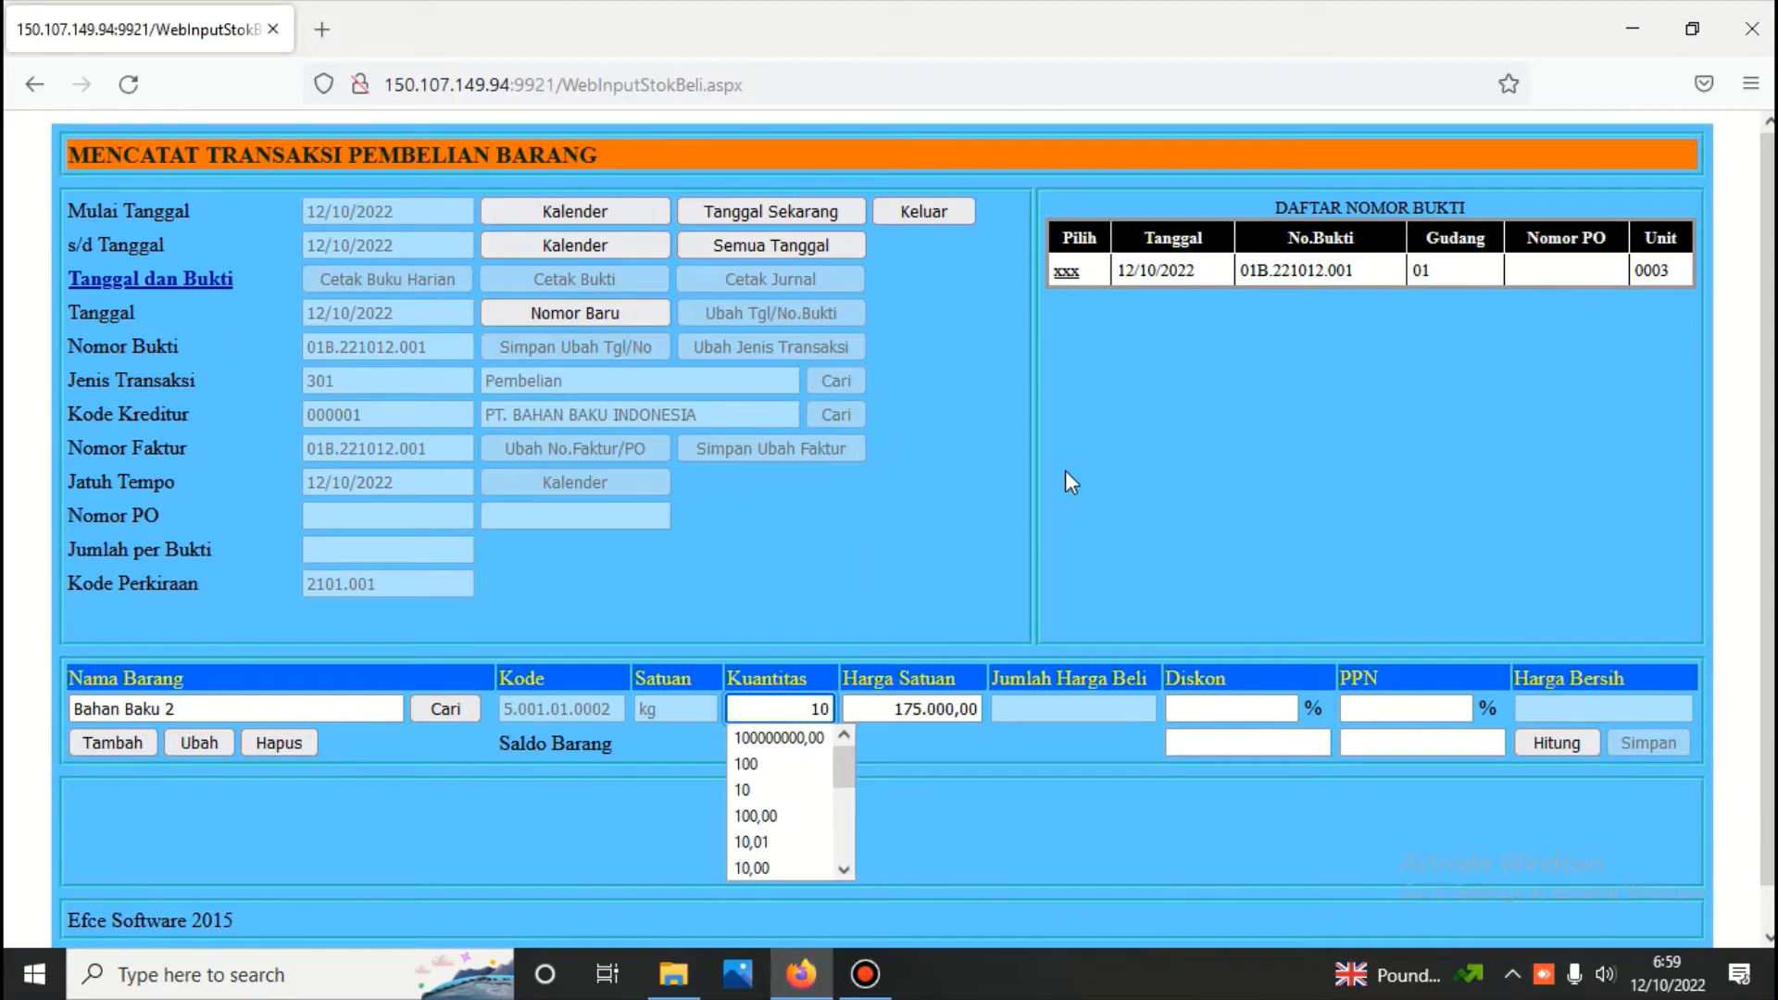
left_click(1542, 743)
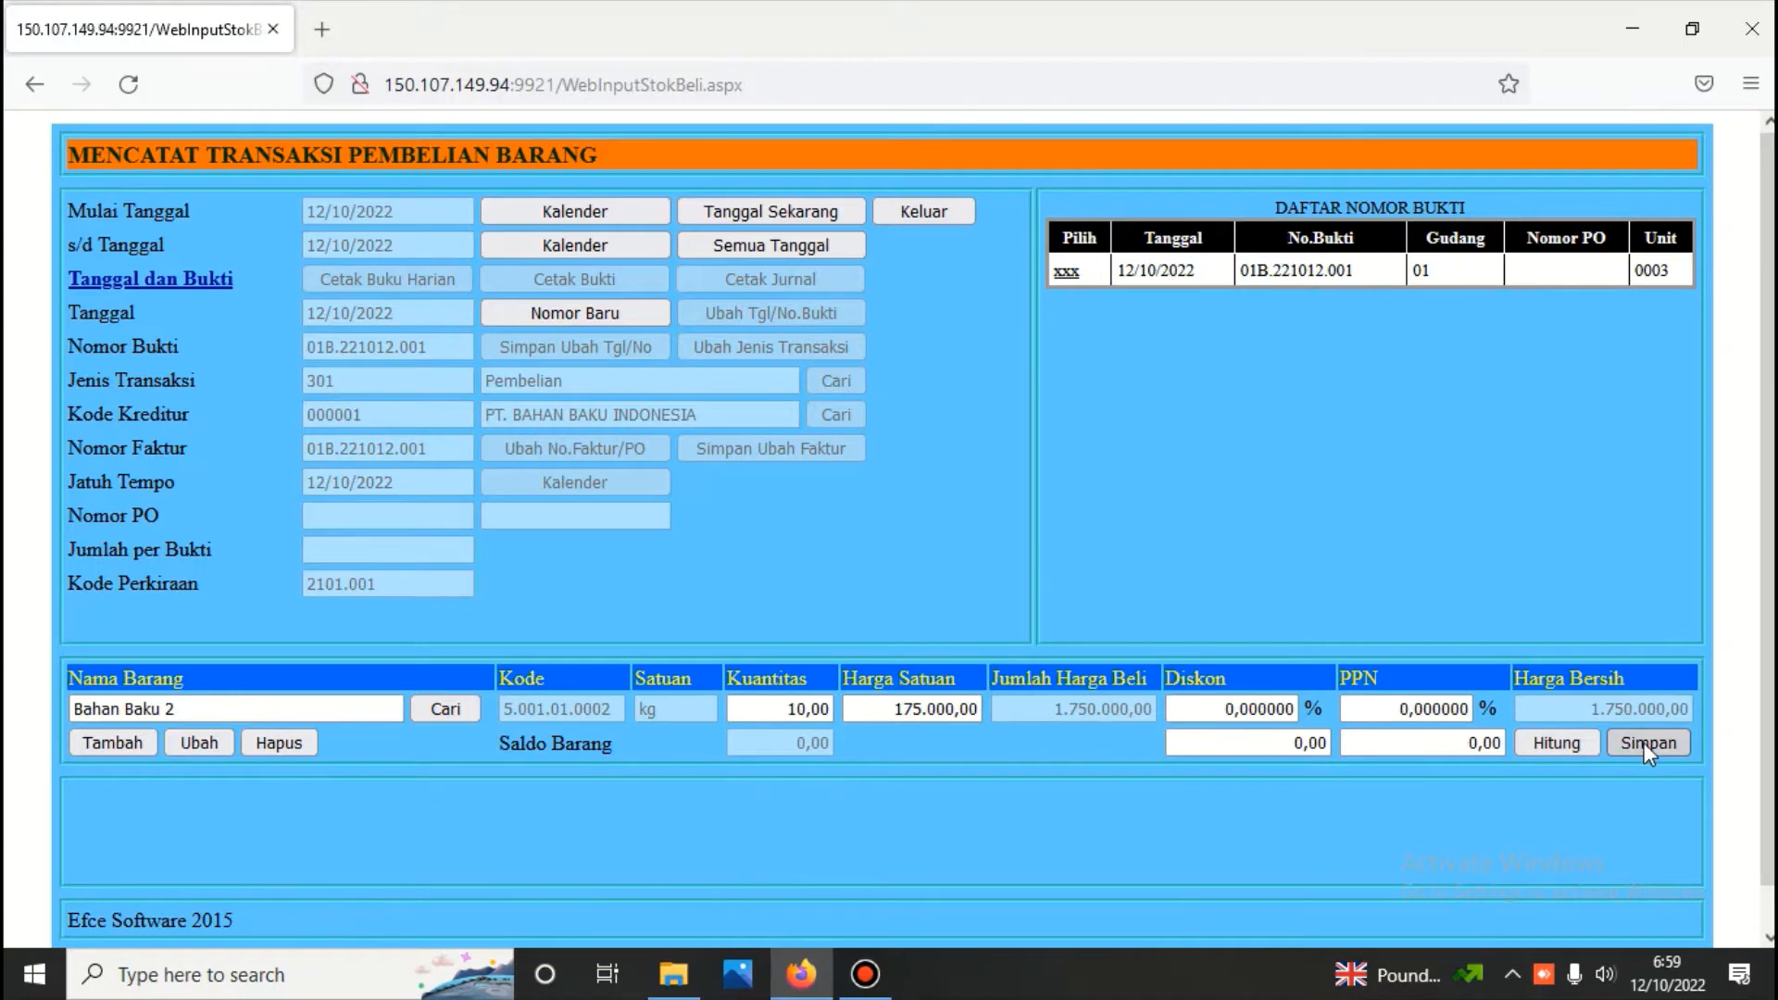
left_click(1644, 743)
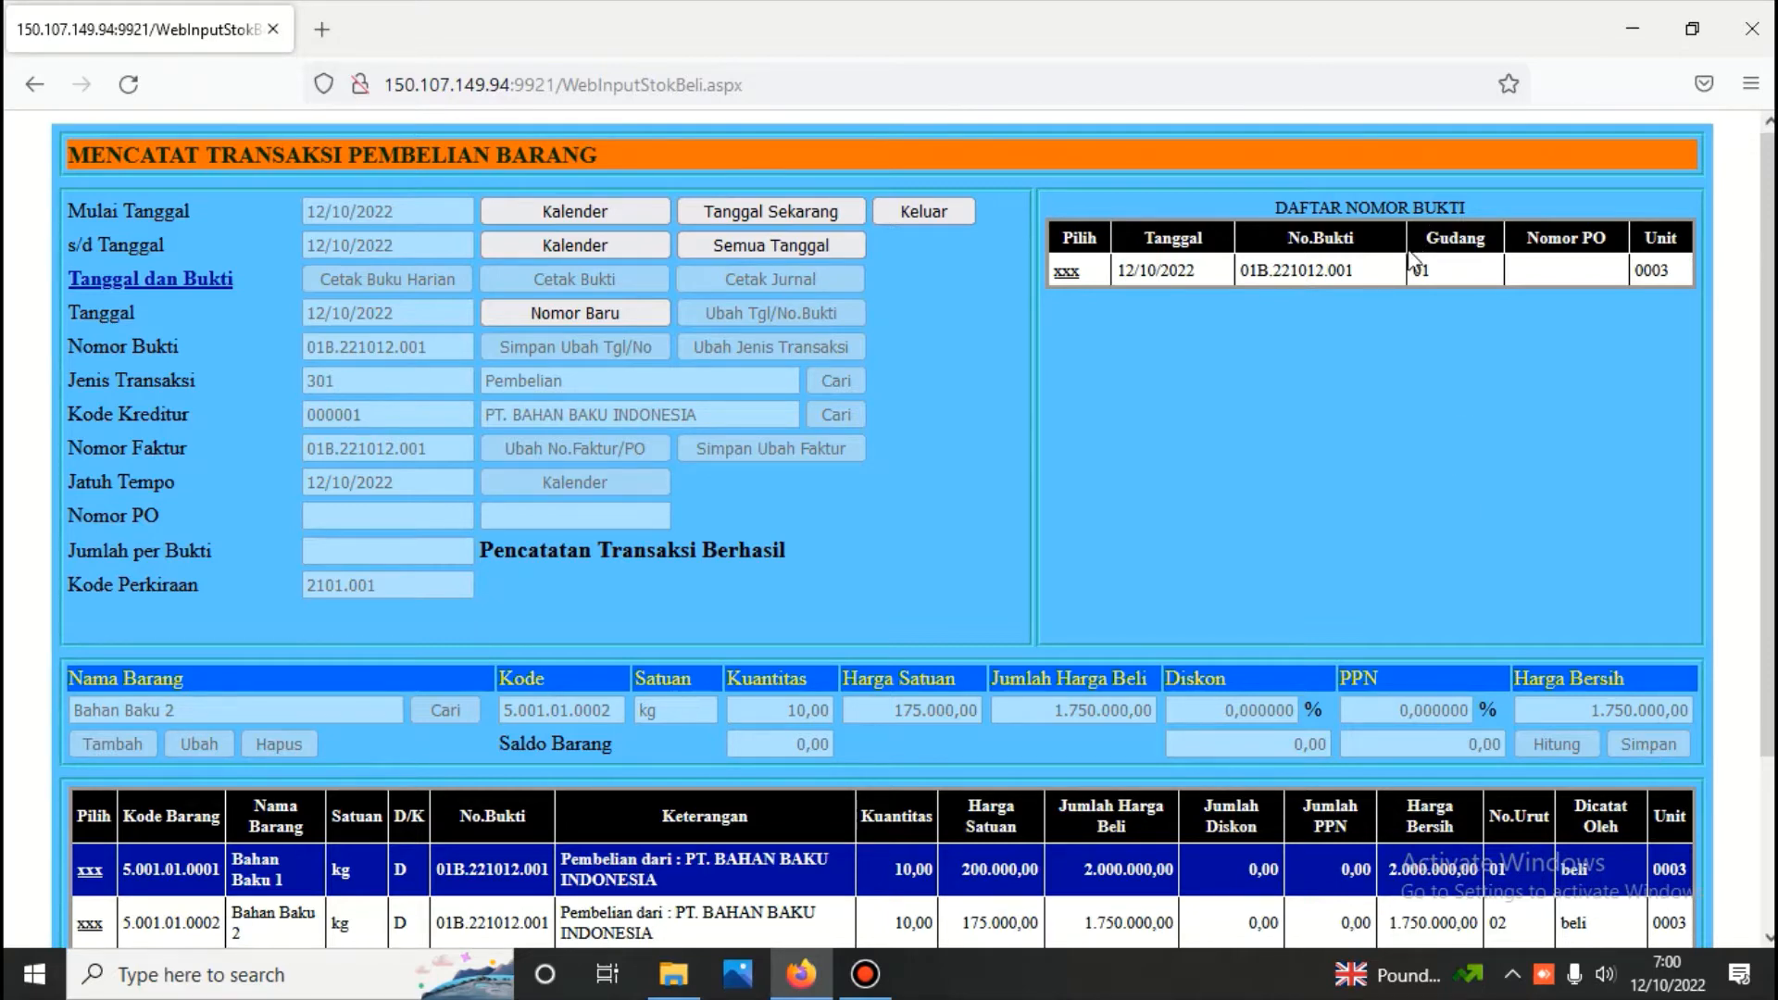
Exit the Pembelian module, log in to the Persediaan module with the module password and open the Daftar Barang Persediaan form
left_click(936, 211)
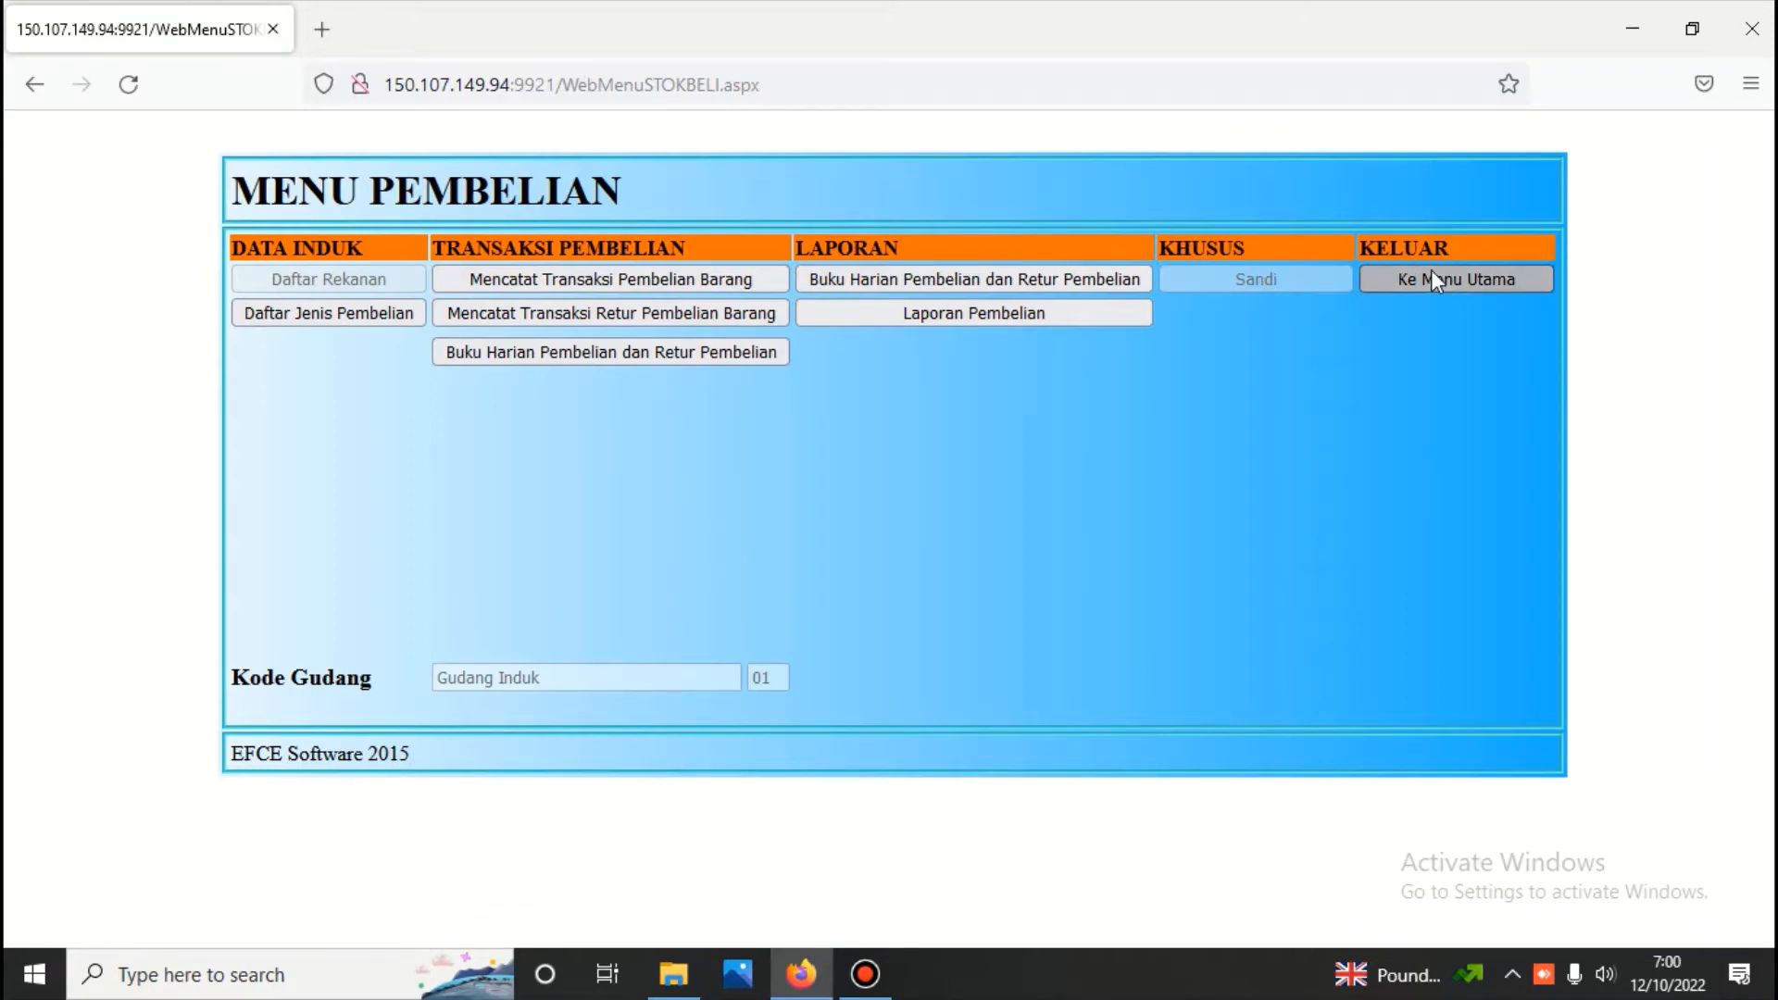
left_click(1431, 269)
left_click(893, 297)
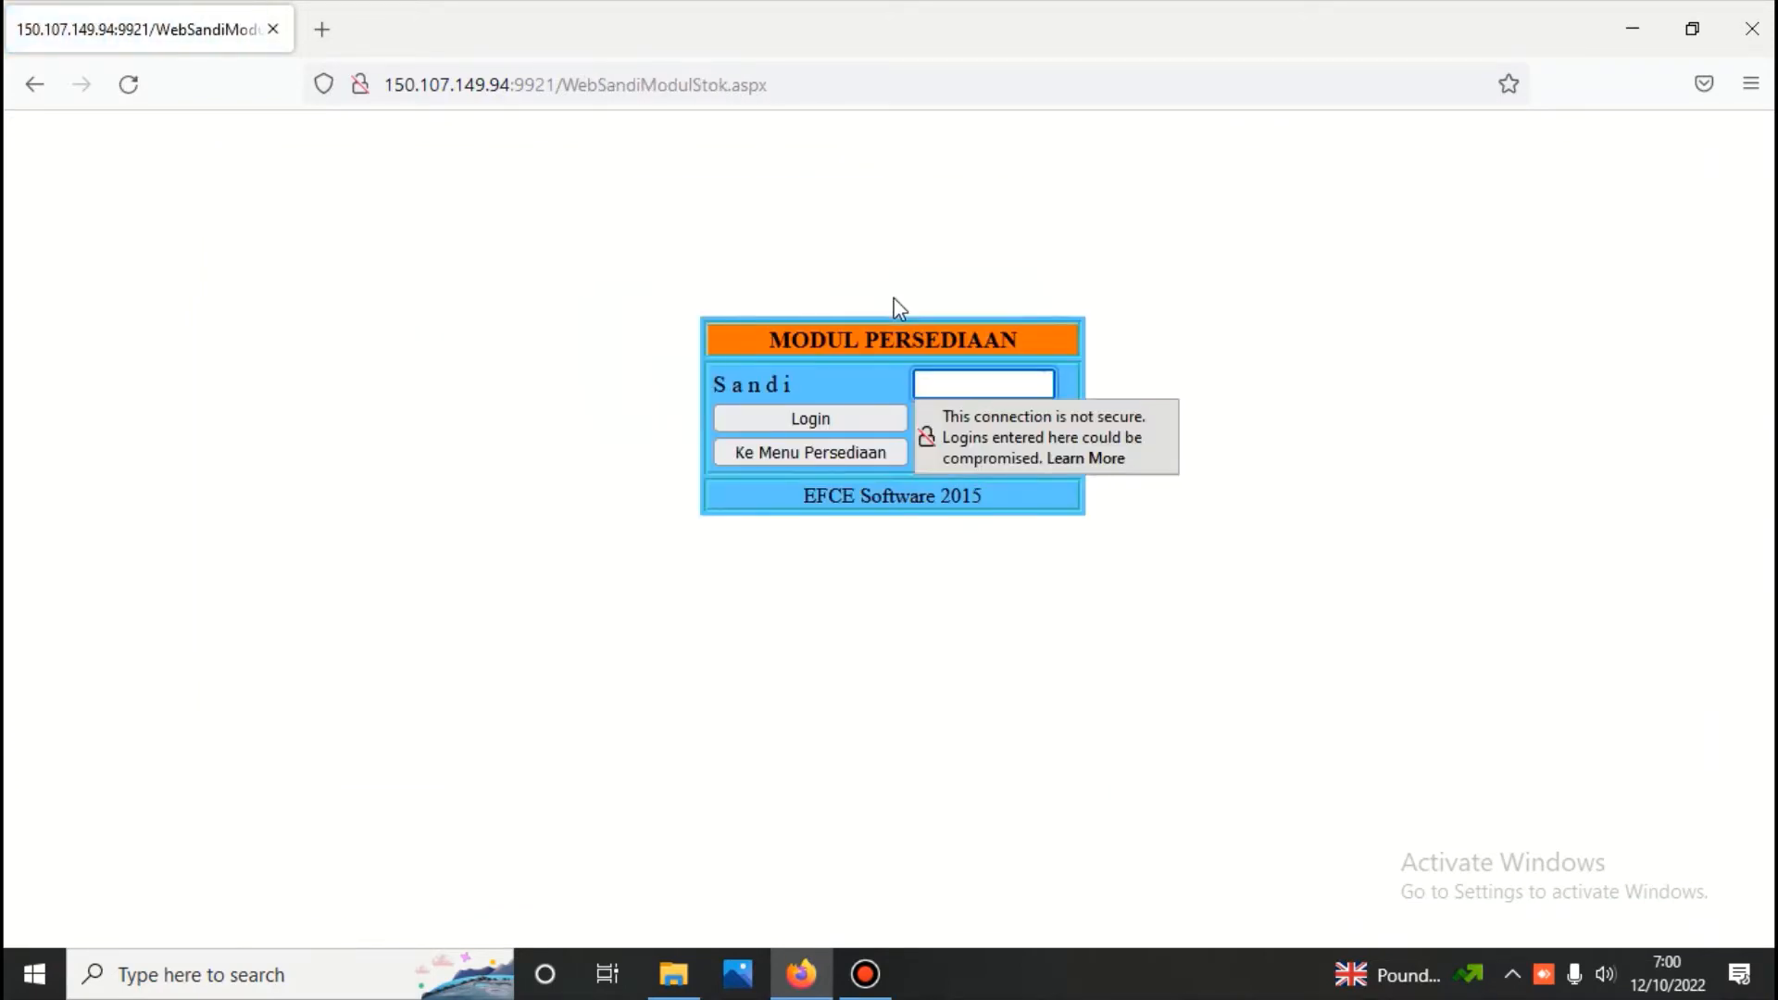
type("***")
key("Return")
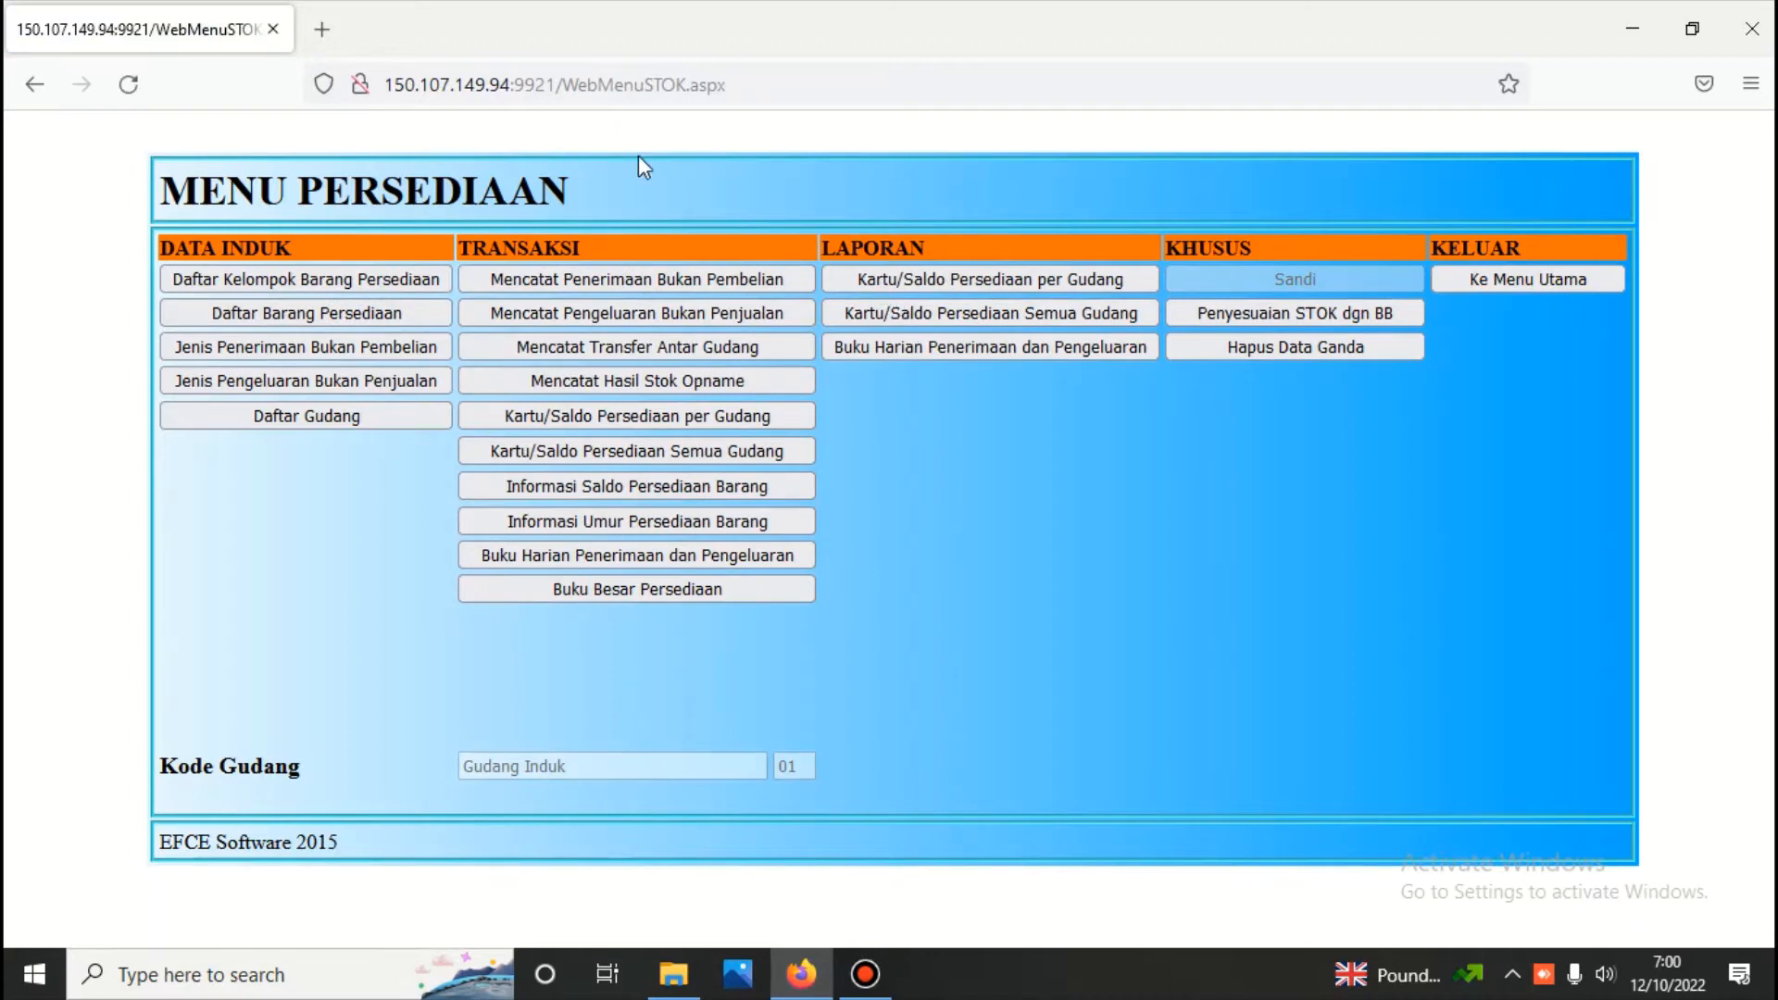
left_click(350, 319)
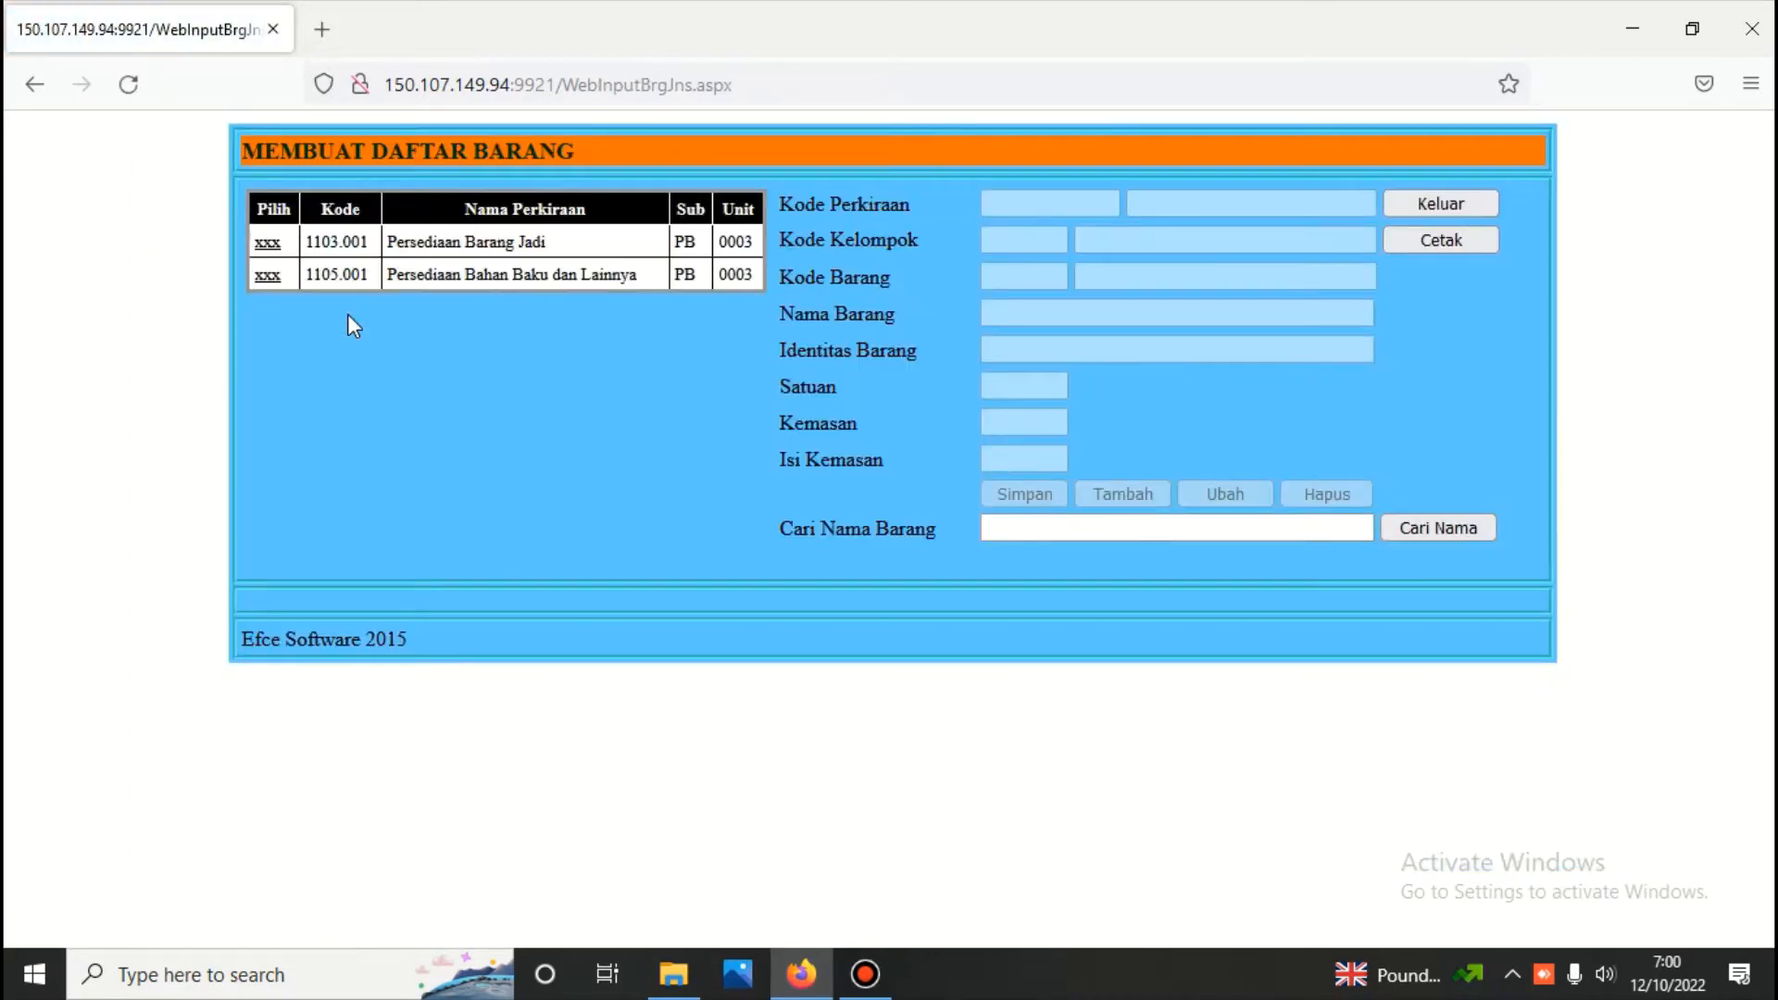
Review the items listed under Persediaan Barang Jadi and under the Bahan Baku, Bahan Pembantu and Suku Cadang groups of account 1105.001
left_click(267, 242)
left_click(269, 357)
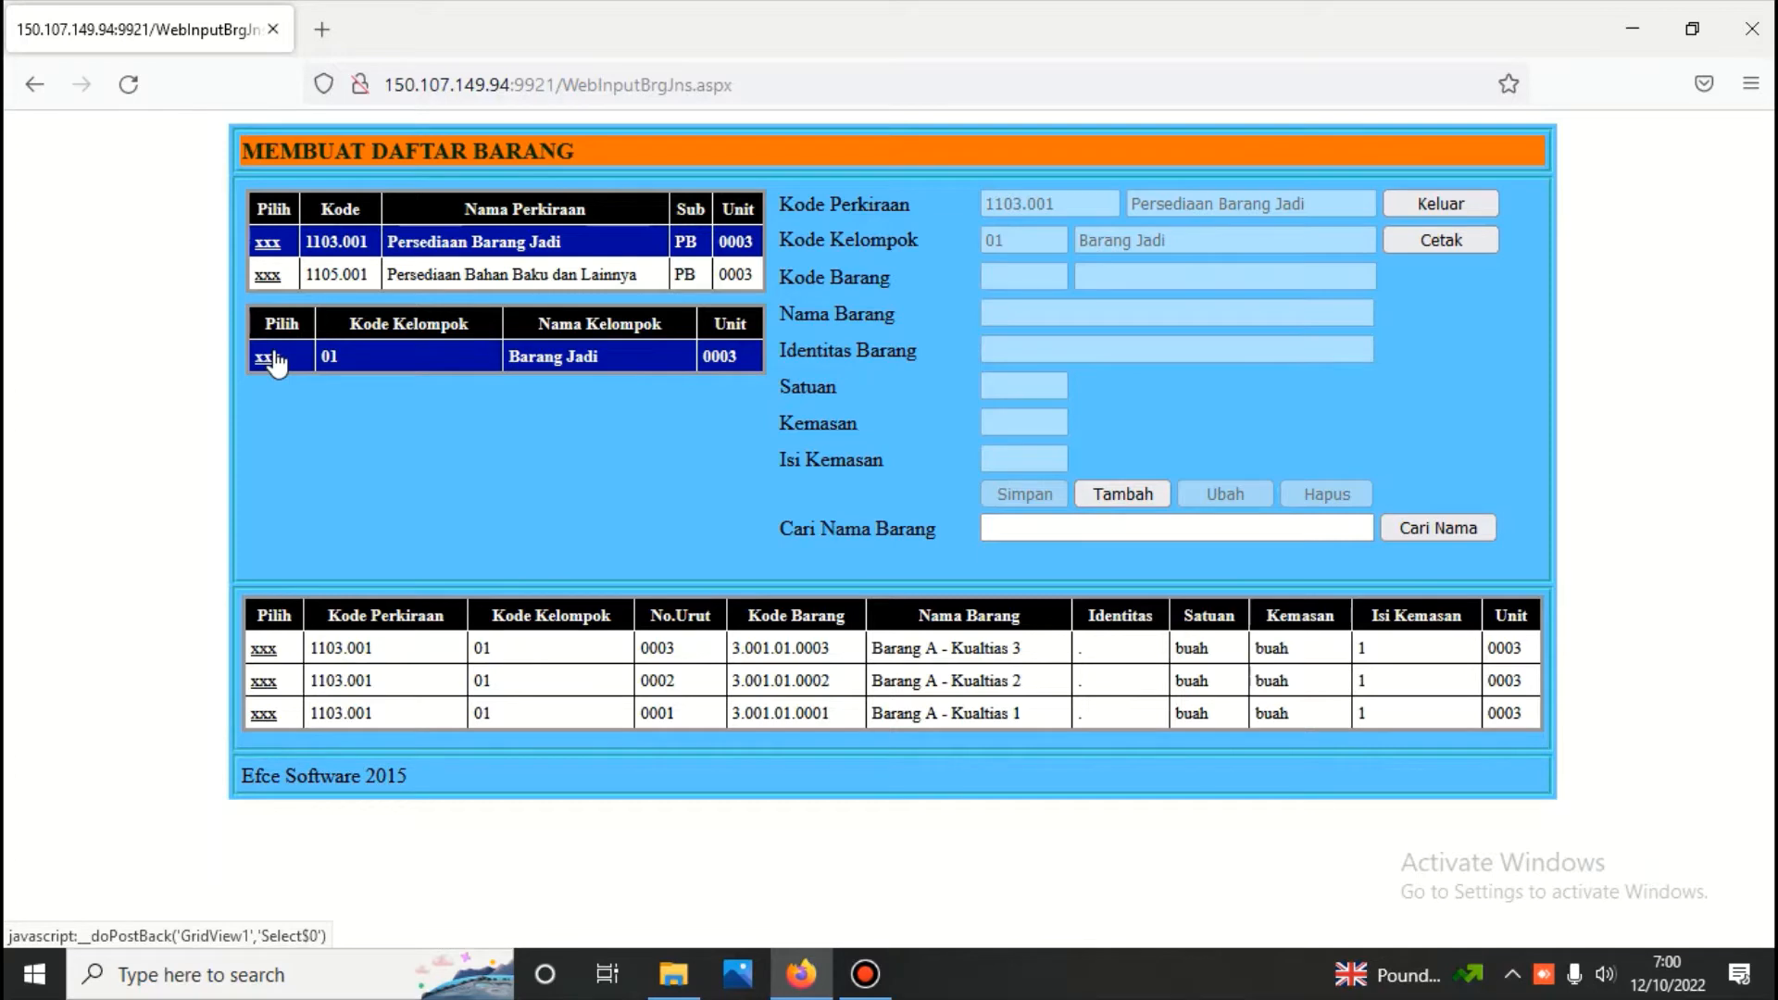
left_click(268, 275)
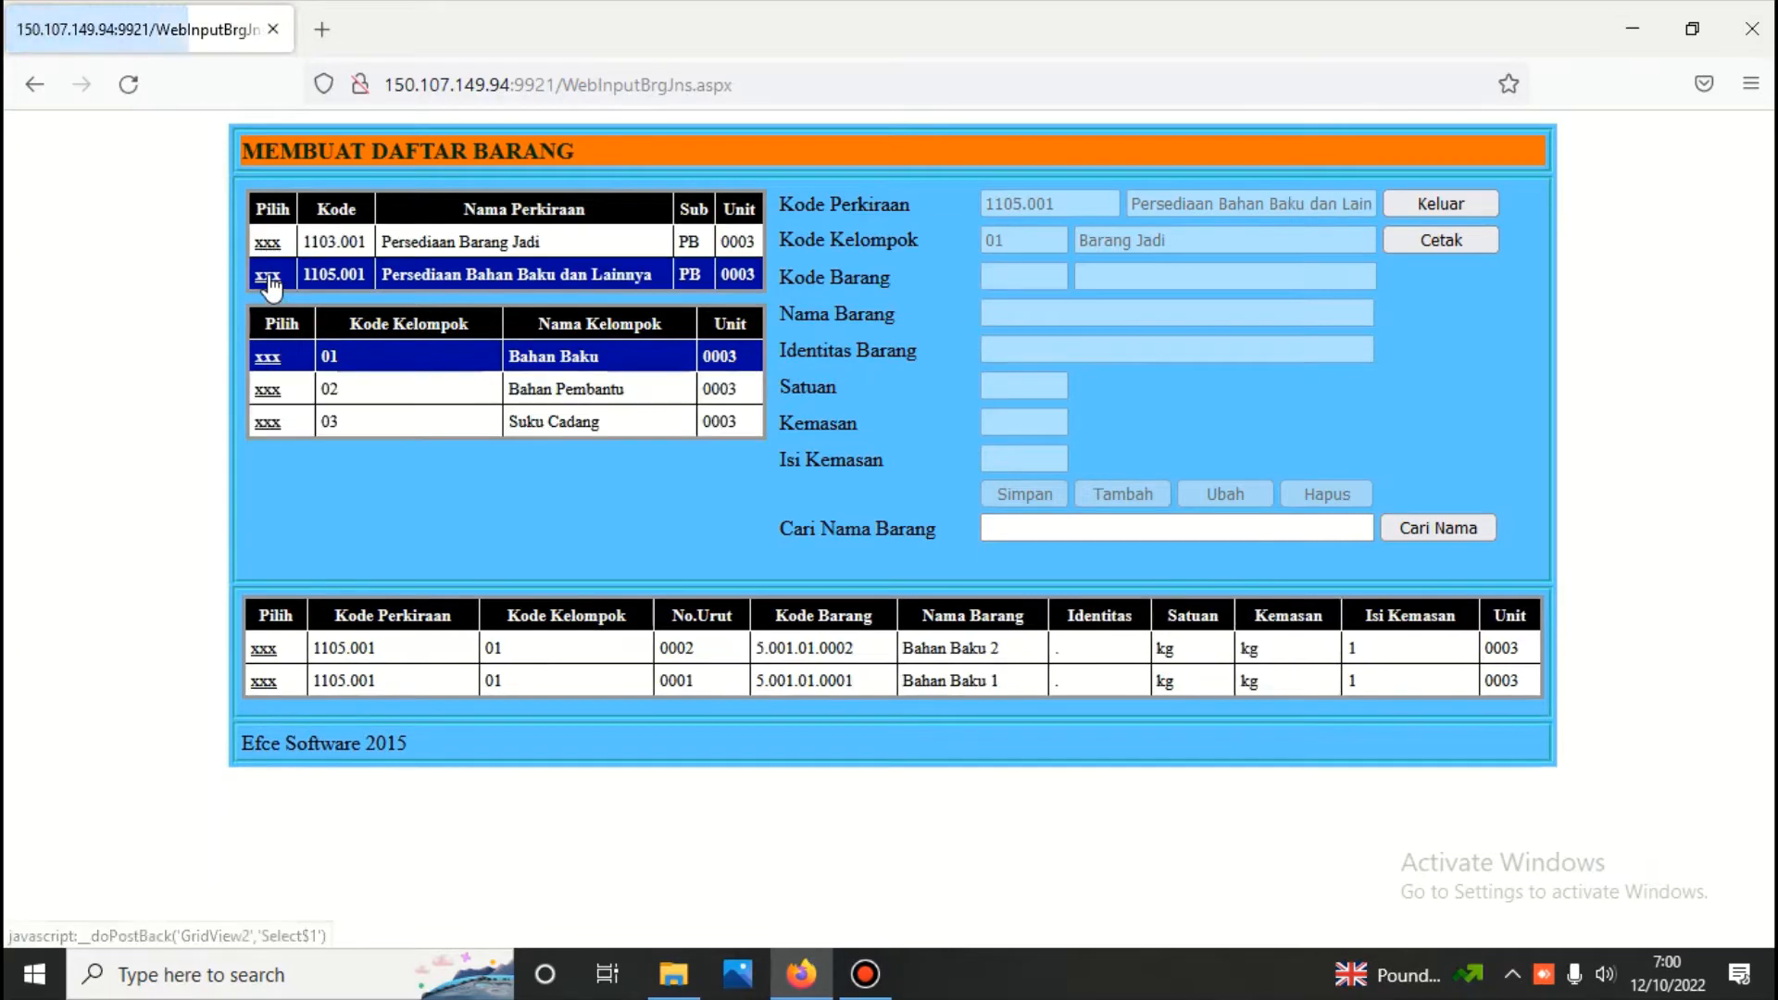
left_click(268, 389)
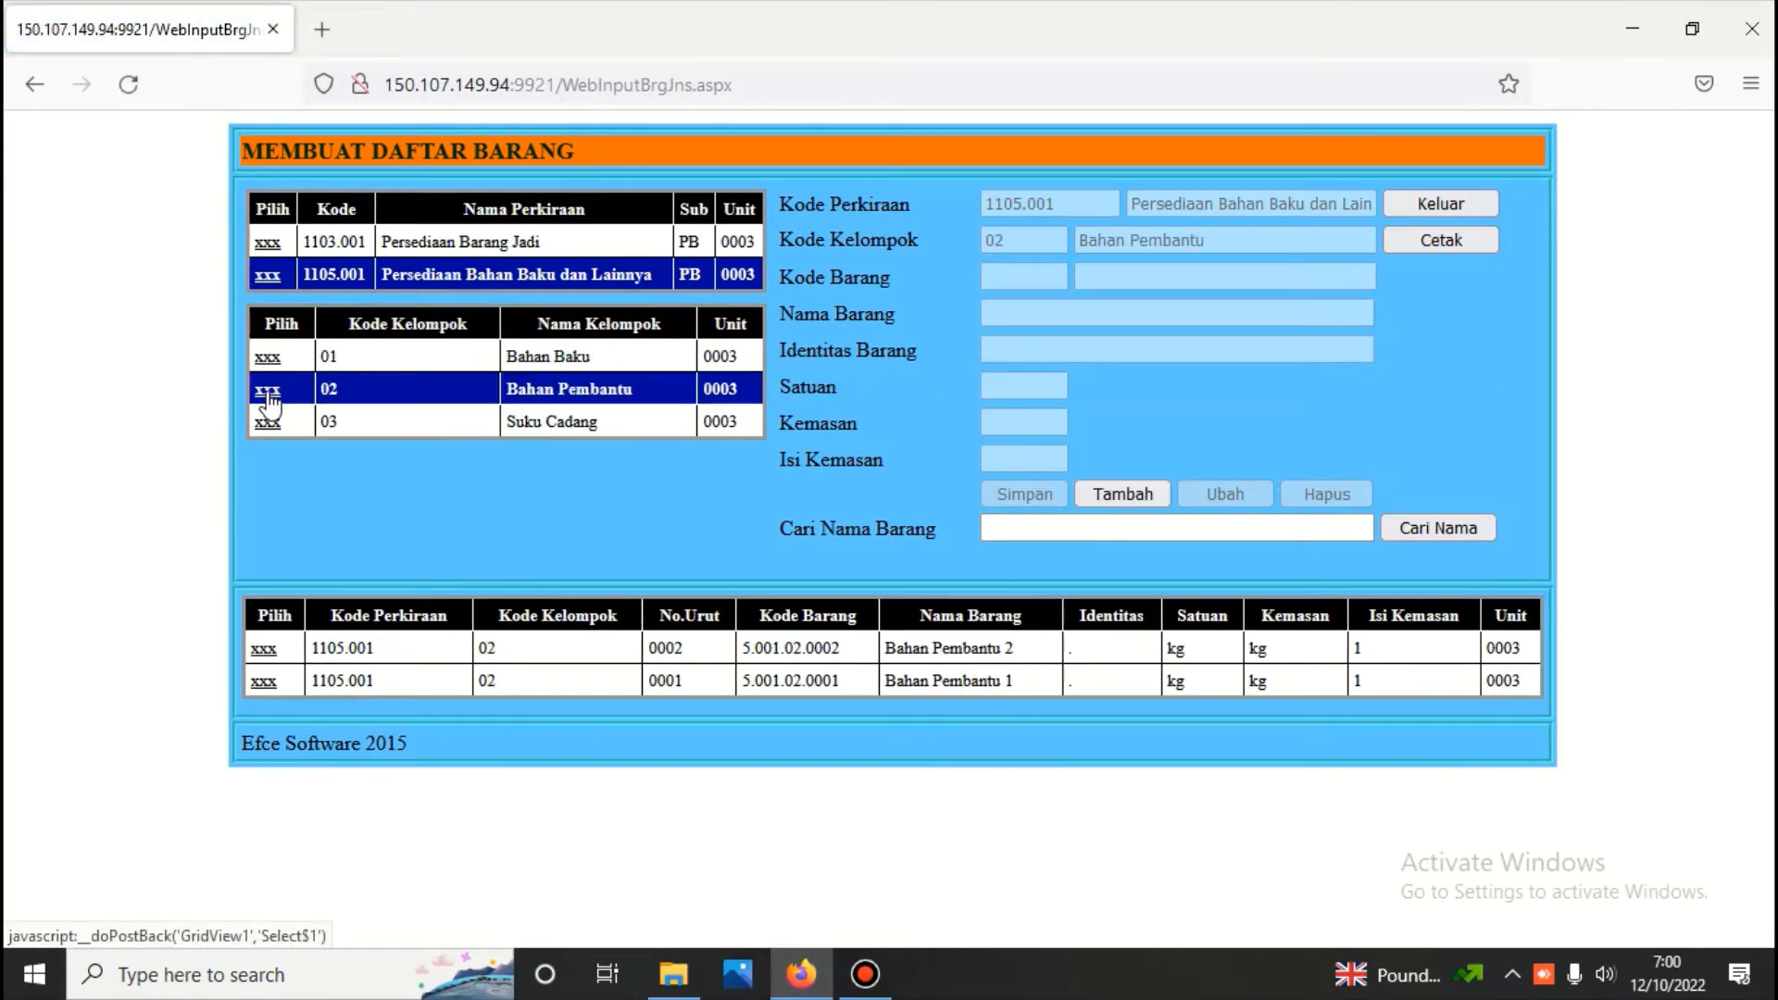
left_click(277, 363)
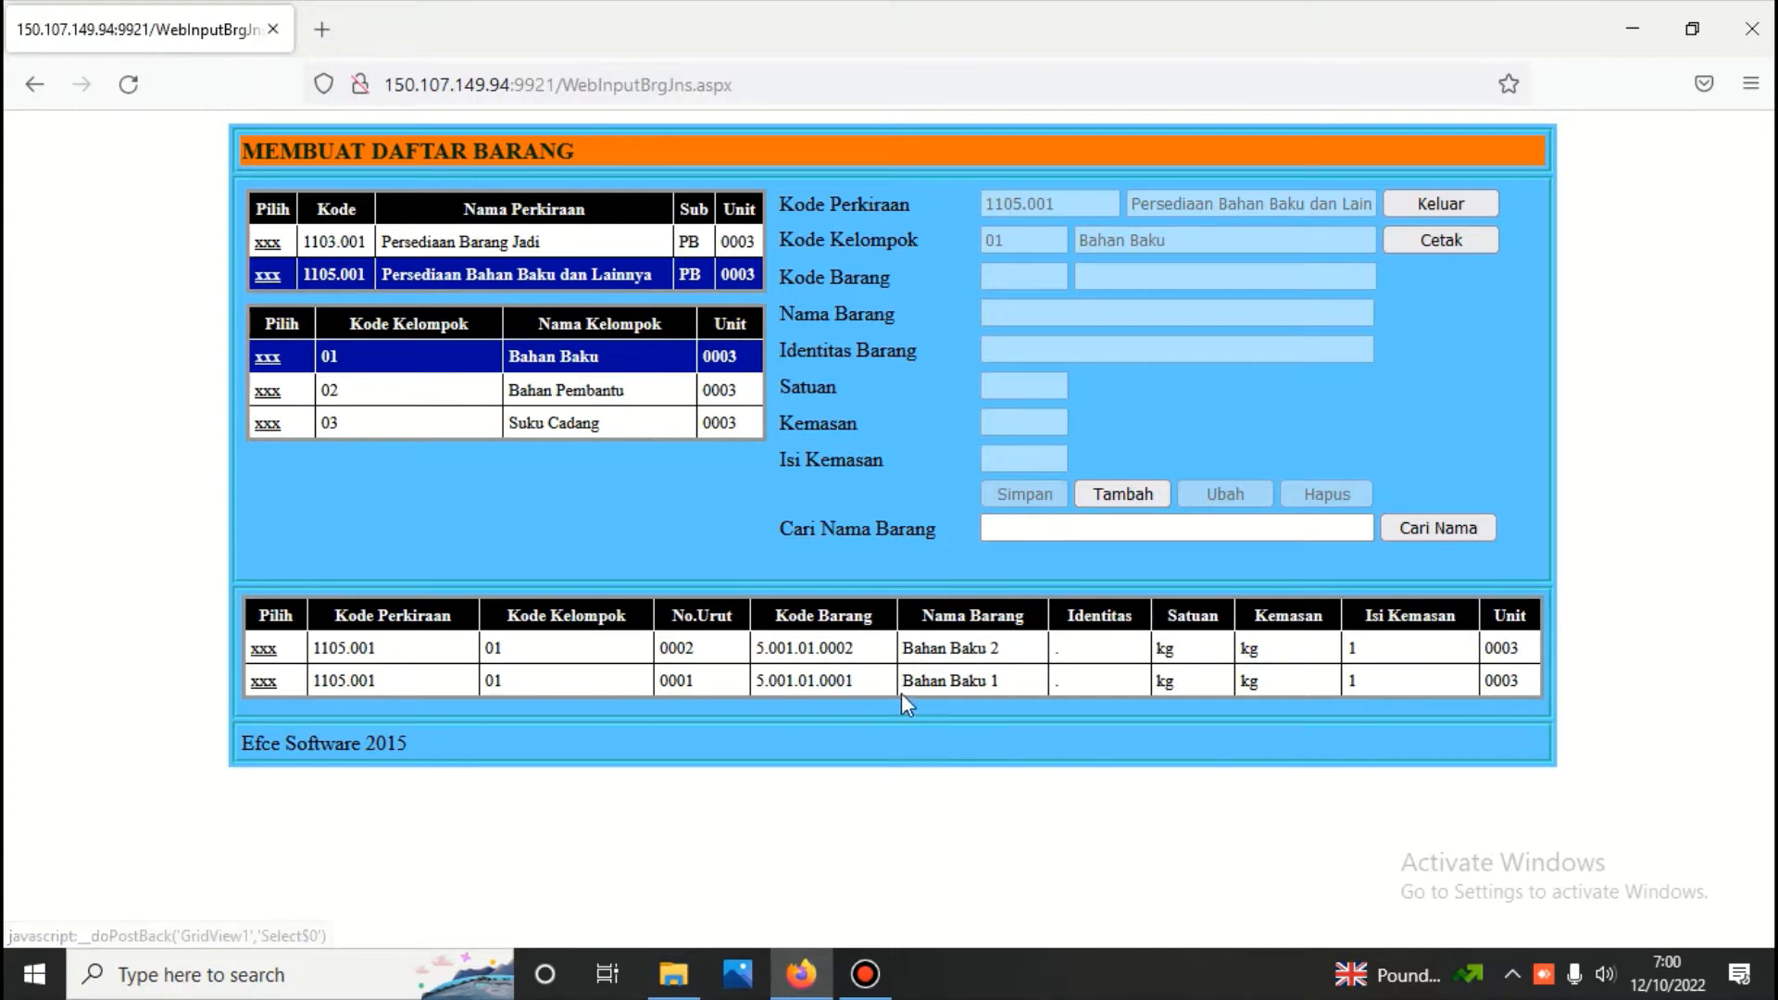
left_click(268, 393)
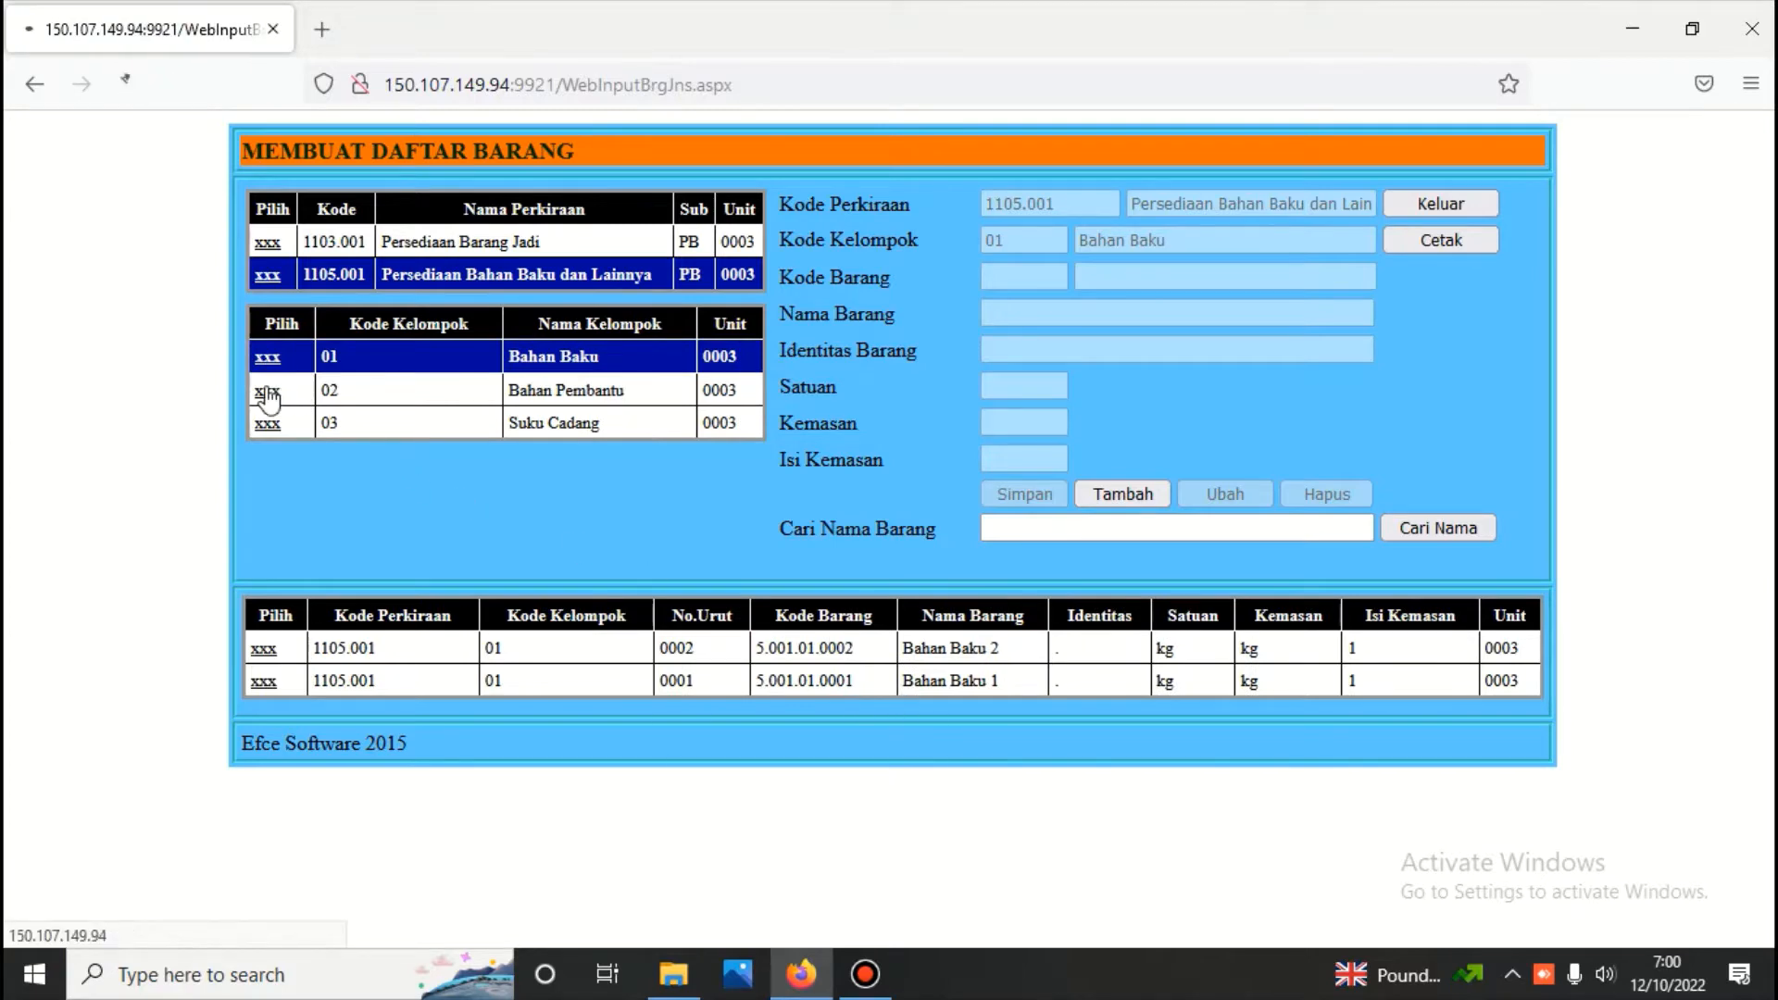
left_click(268, 424)
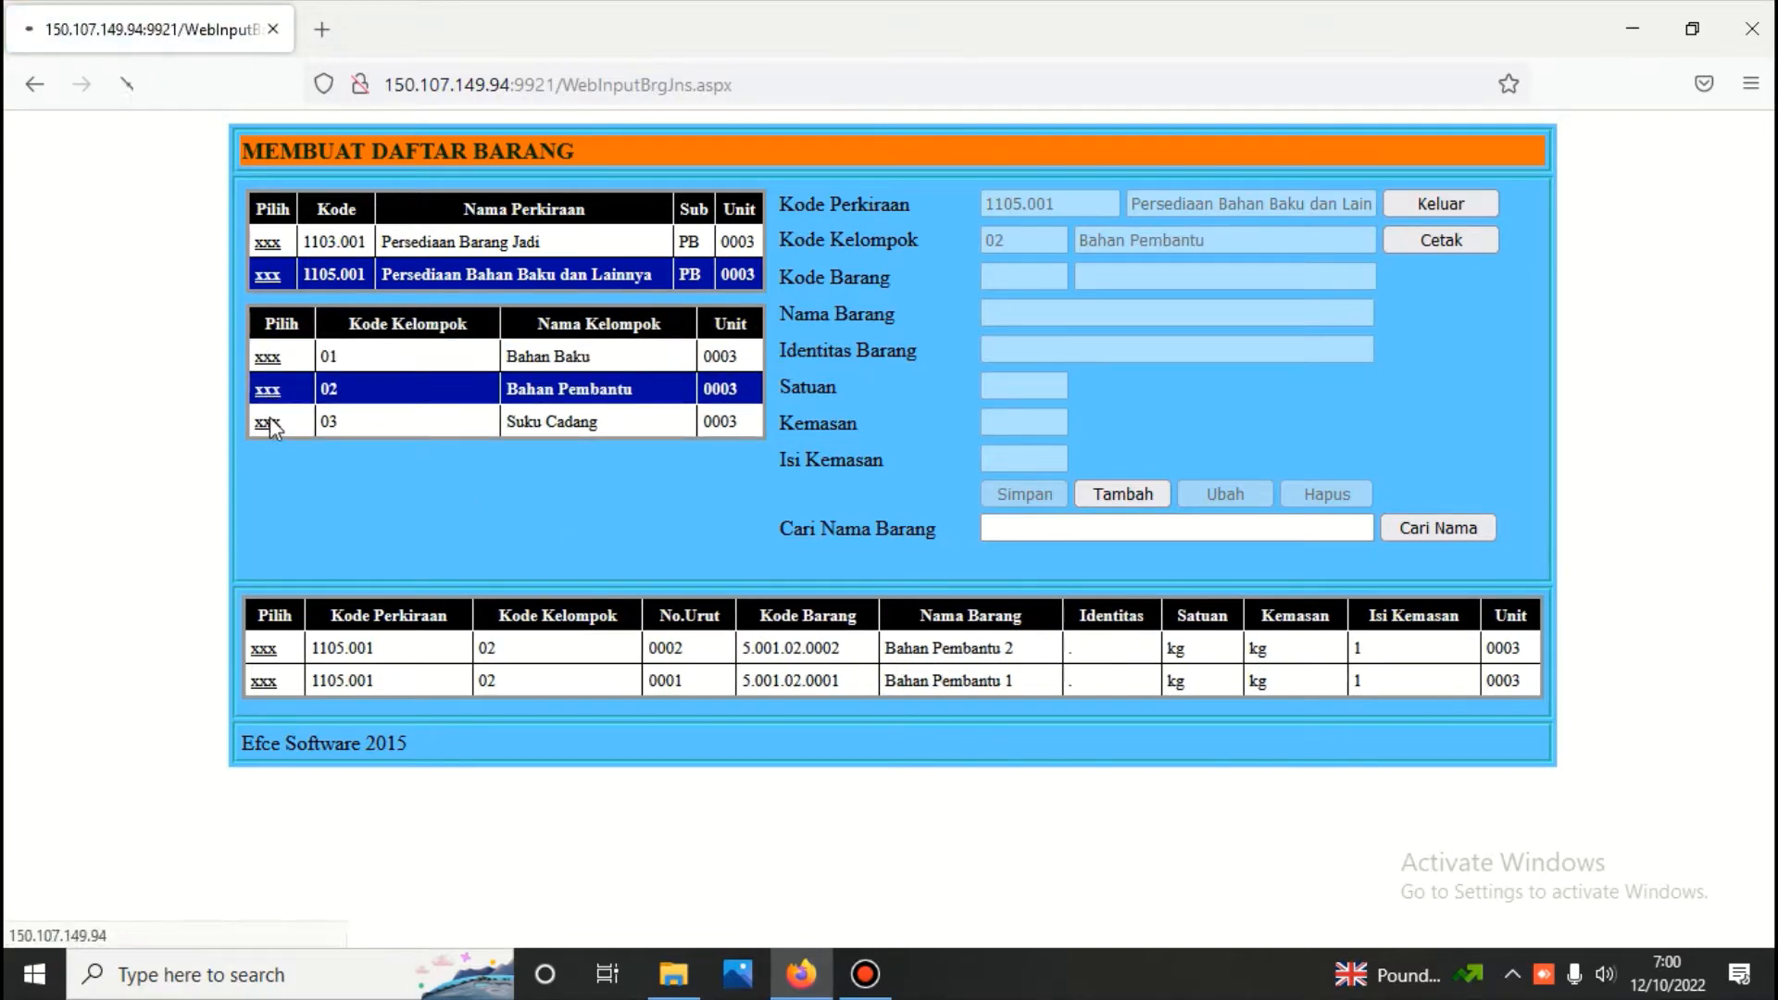
left_click(268, 357)
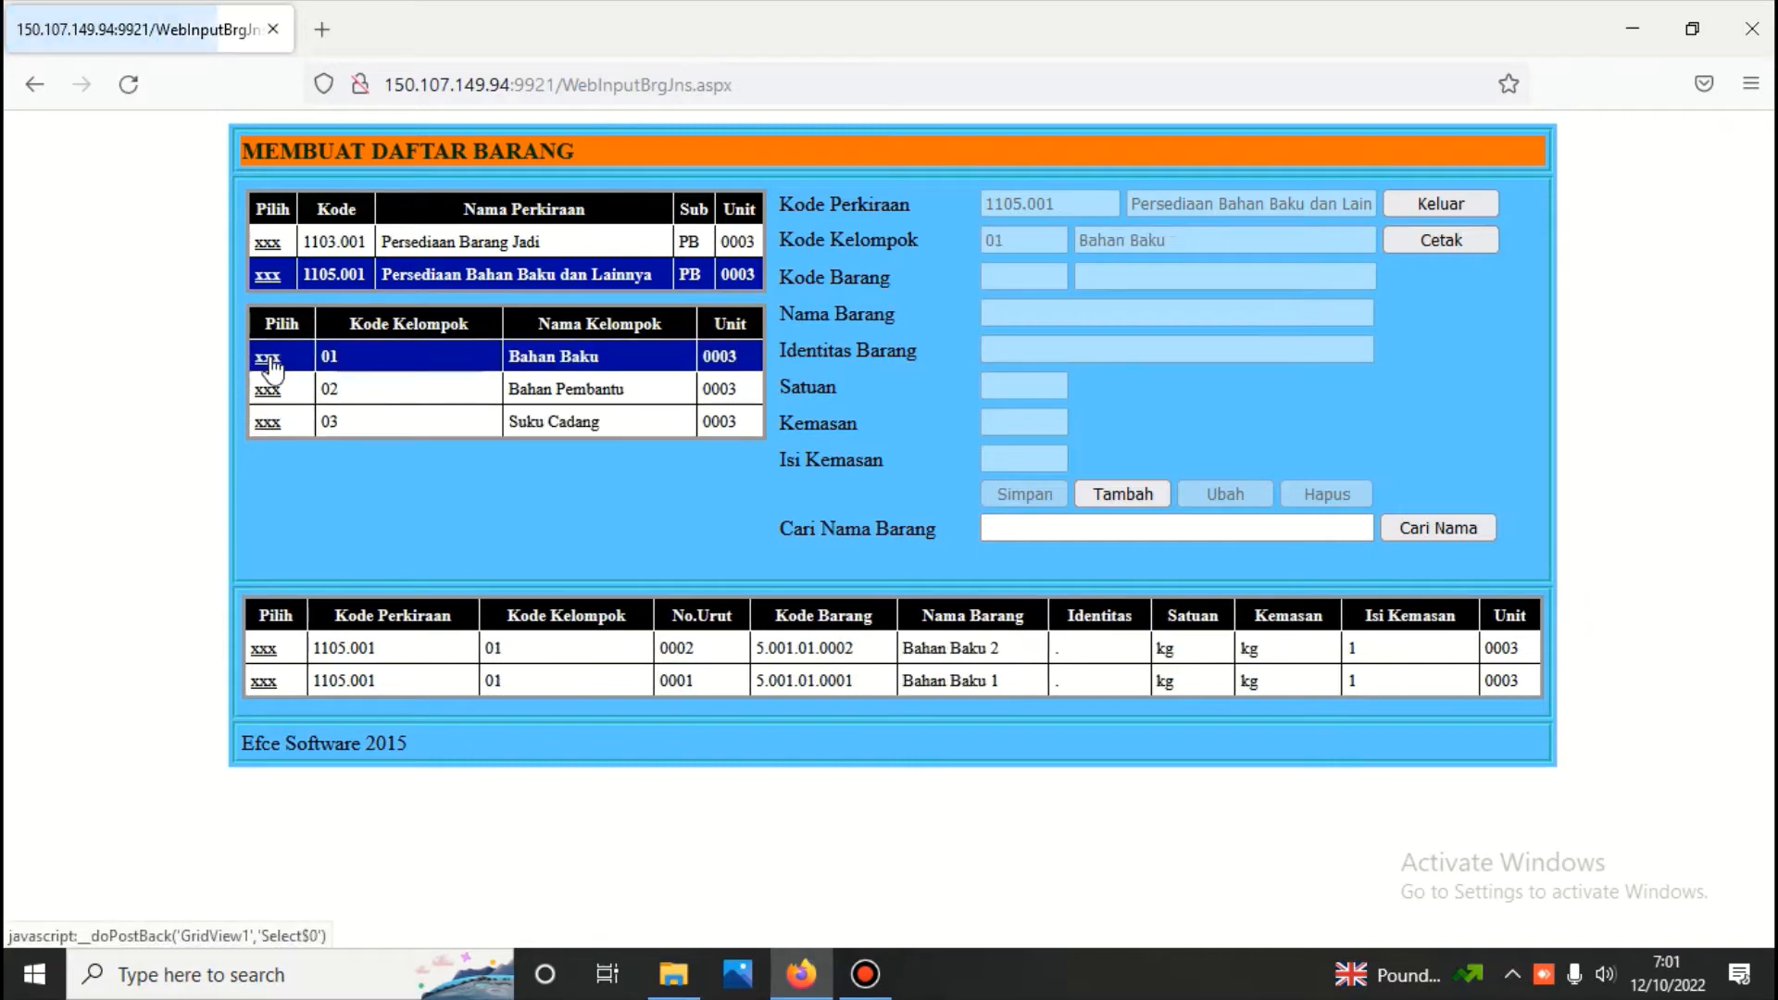
Add item Bahan Baku 3 to the Bahan Baku group of account 1105.001, based on Bahan Baku 2, and save it
left_click(264, 651)
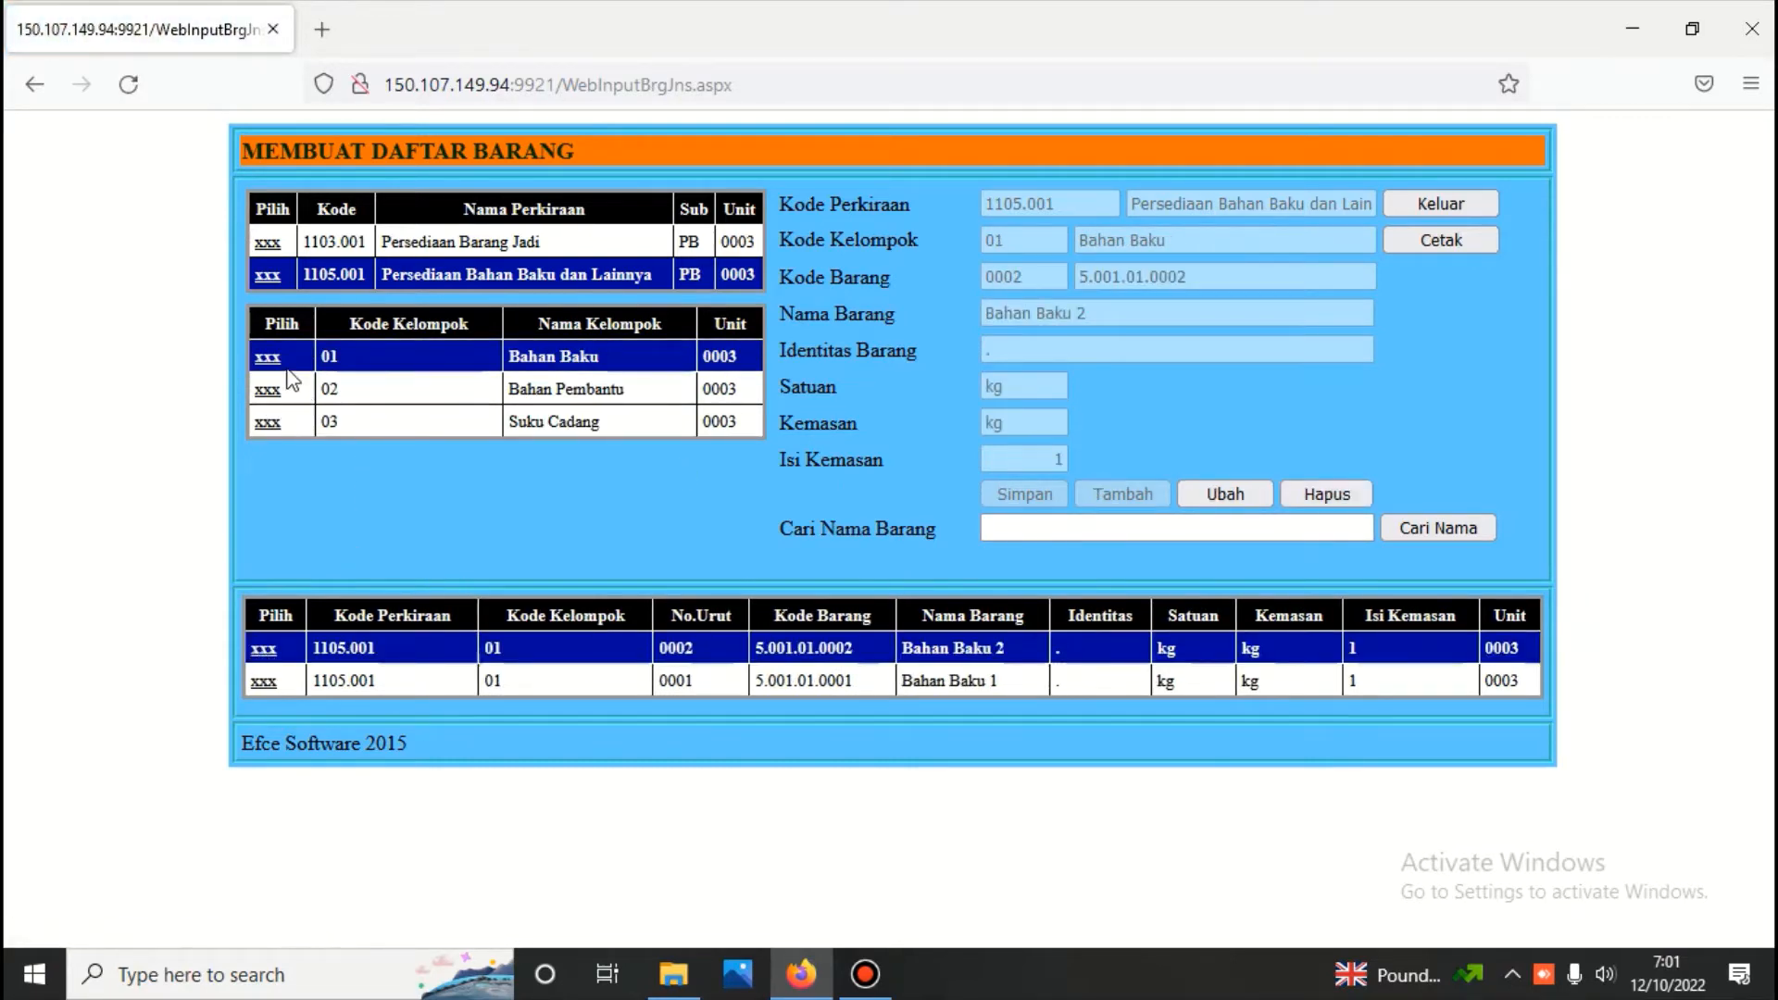
left_click(1140, 496)
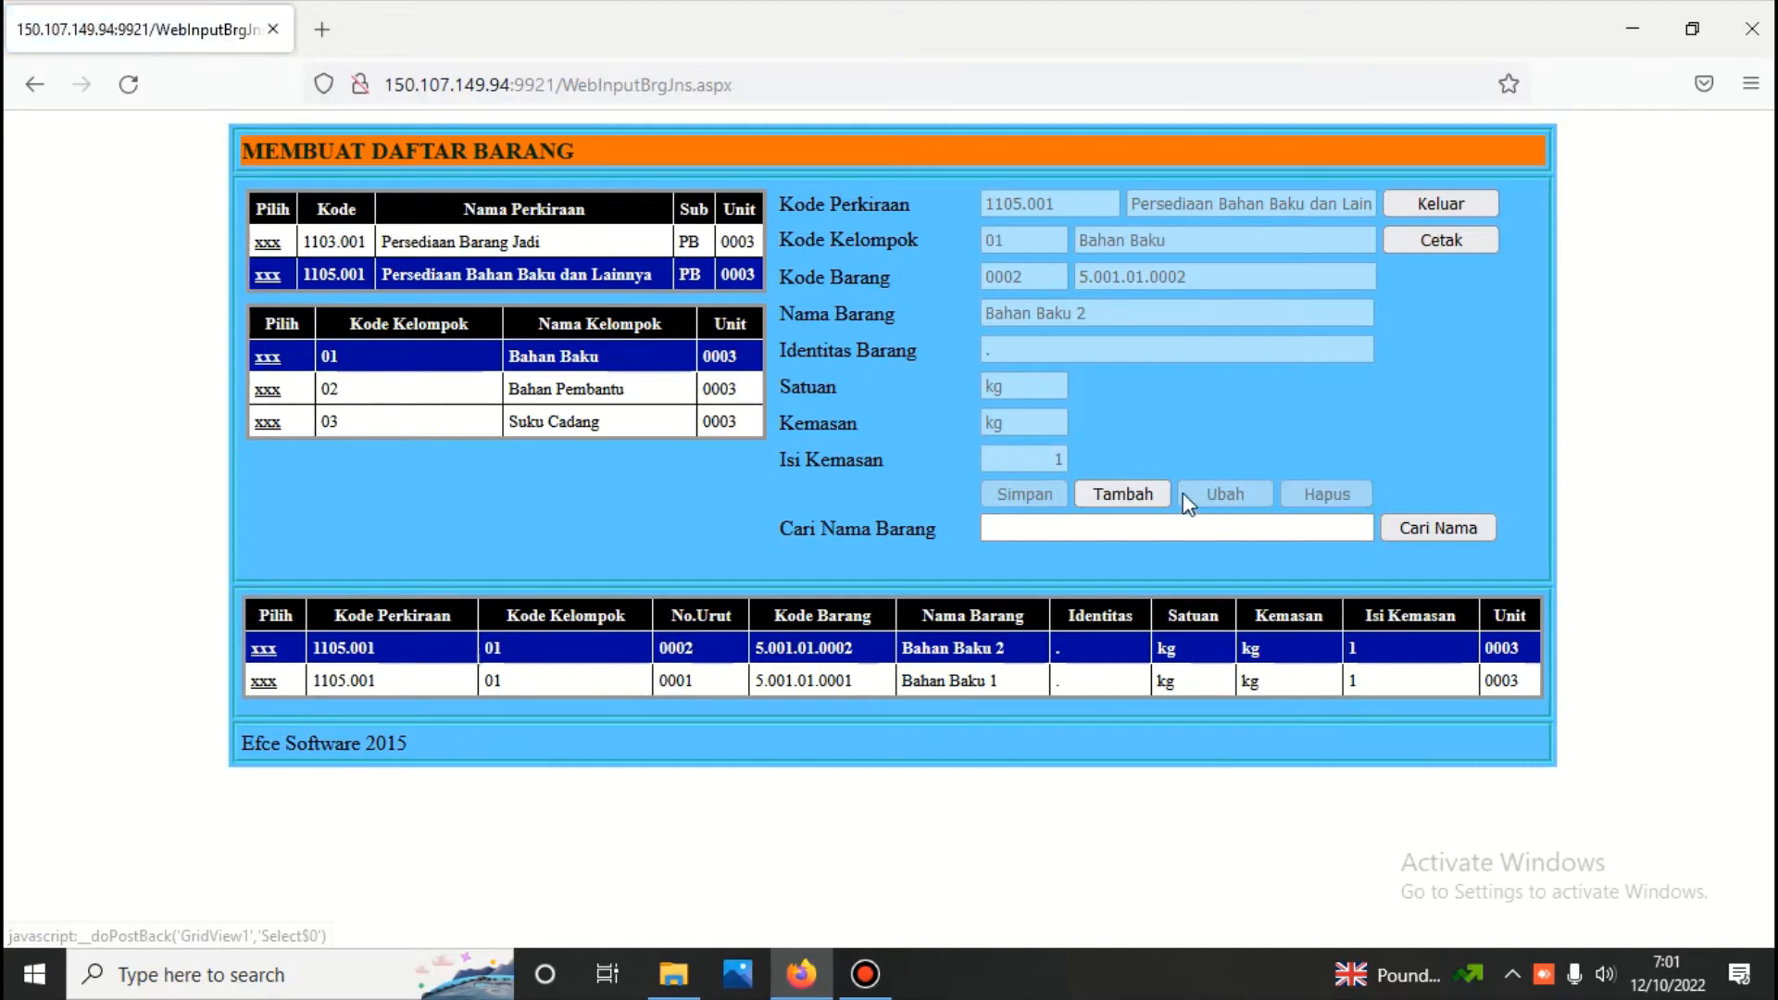
left_click(1136, 313)
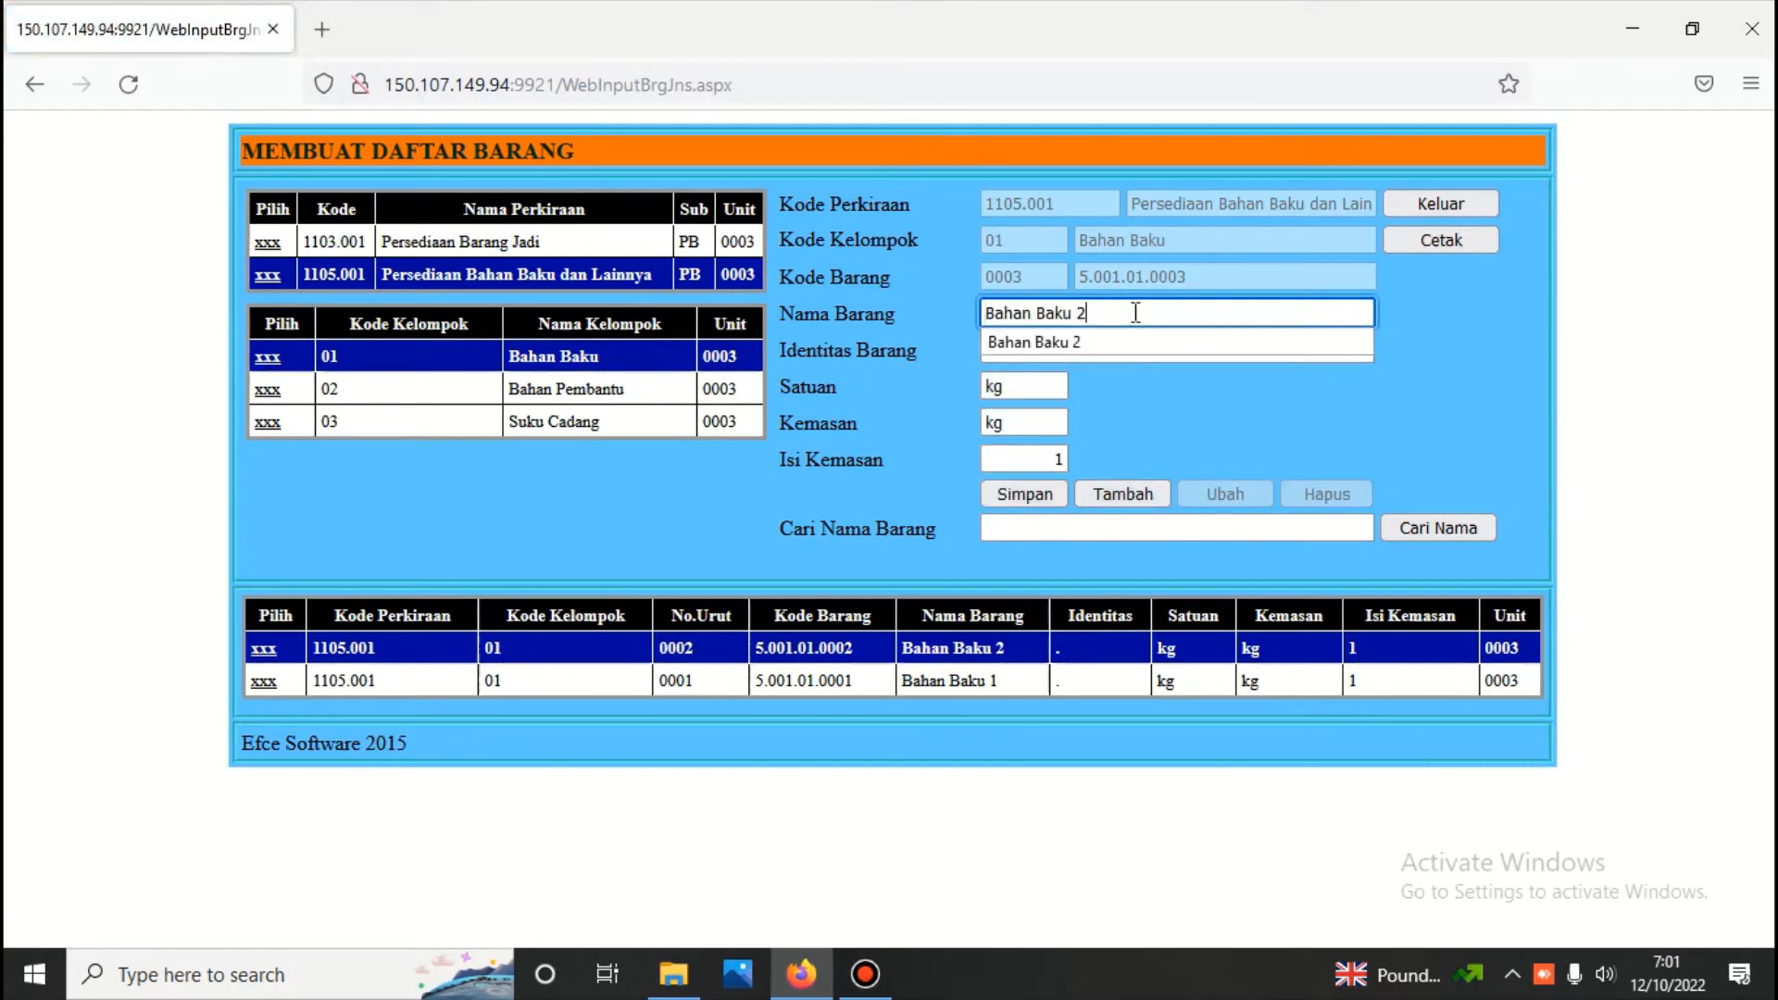
key("BackSpace")
type("3")
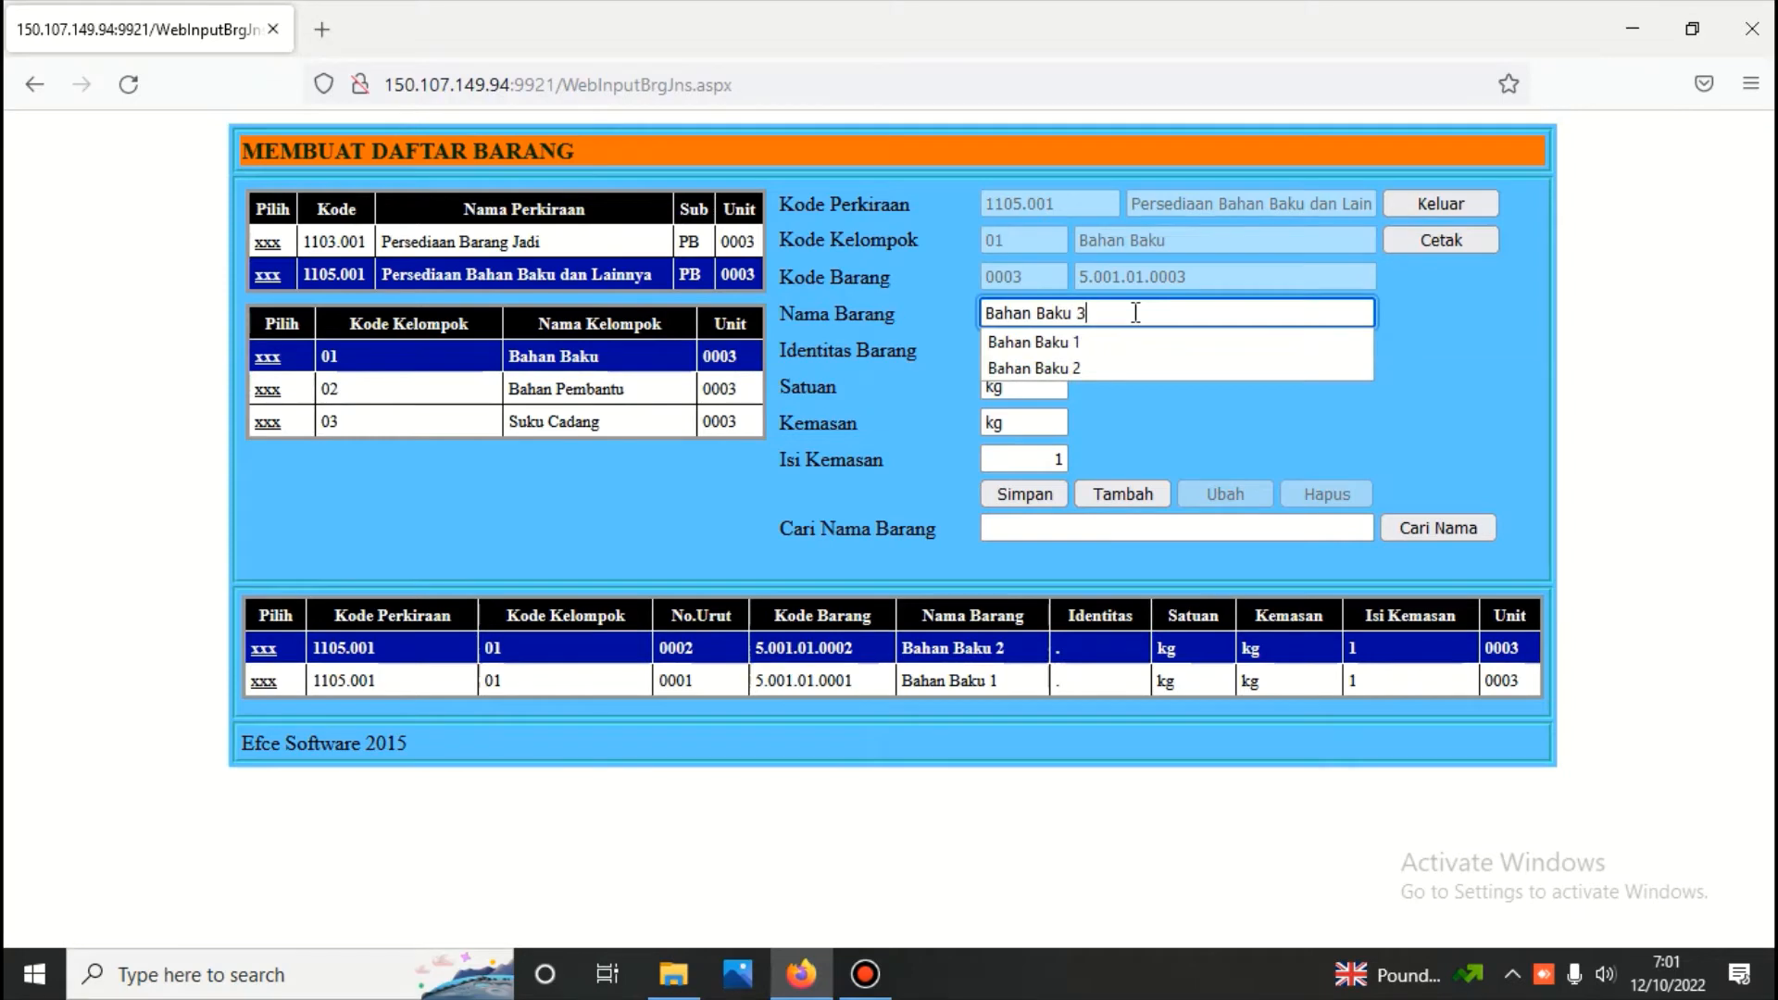
left_click(1028, 496)
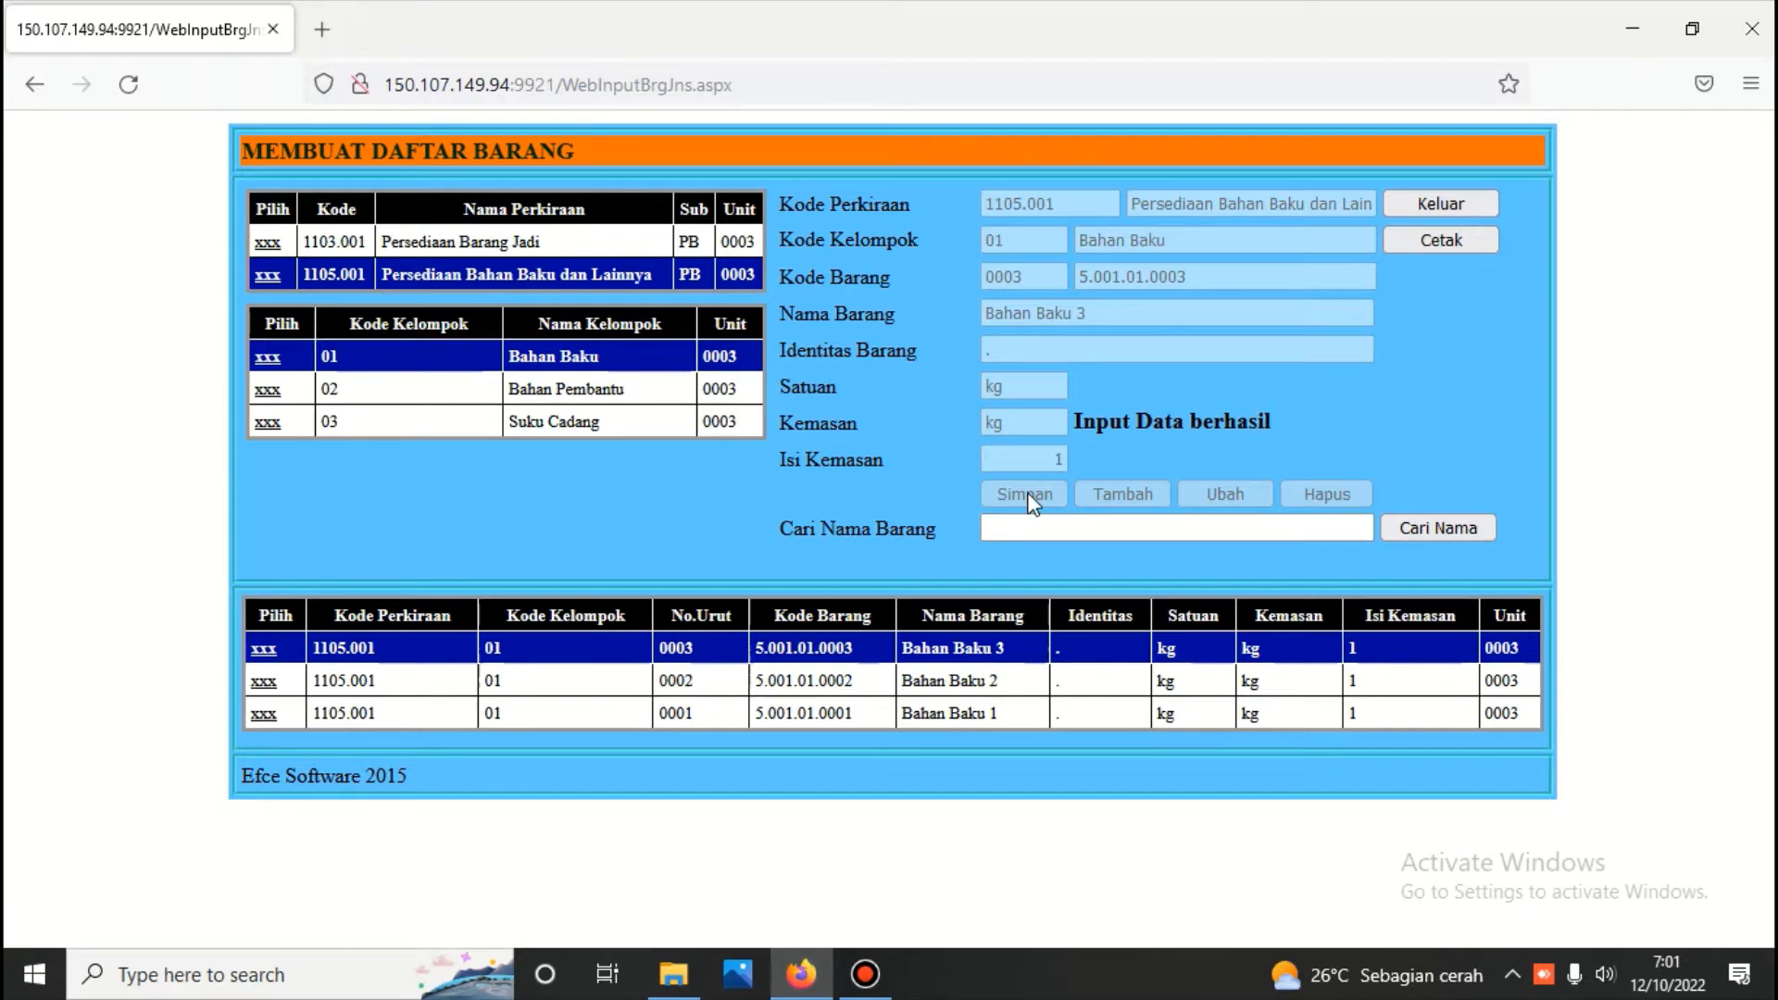
Exit the Persediaan module and log in to the Akuntansi Biaya (Produksi) module with the module password
left_click(1446, 203)
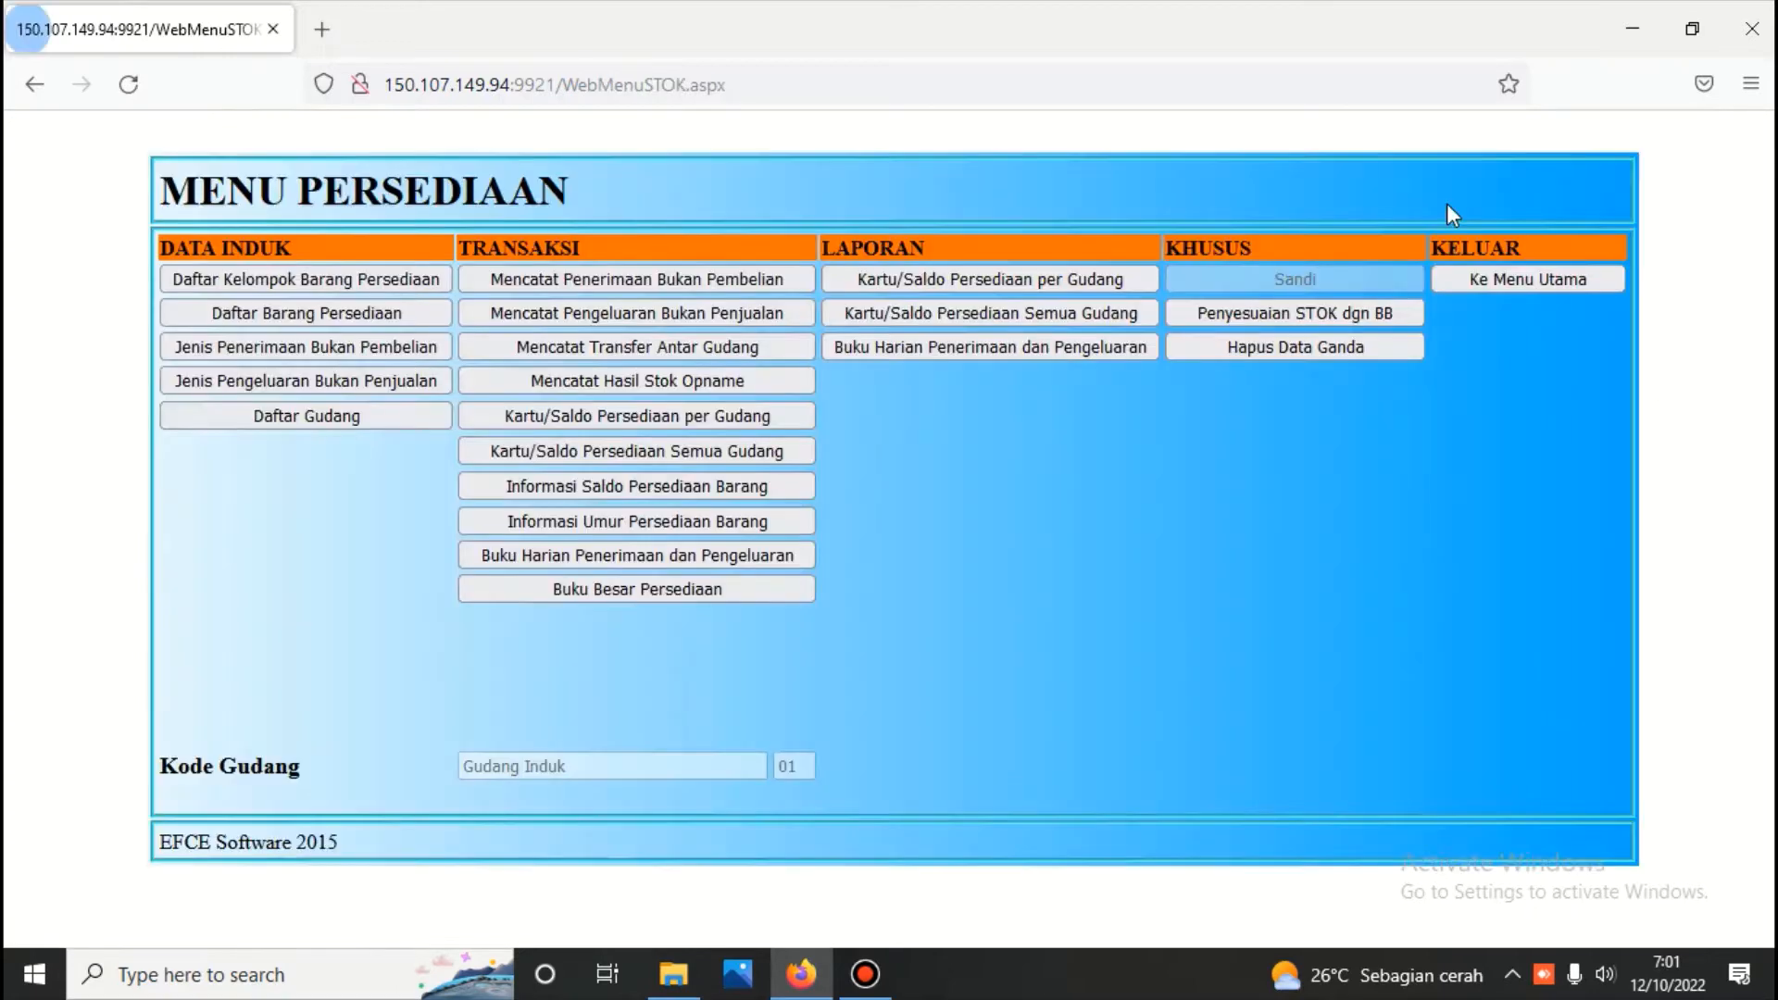
left_click(1497, 284)
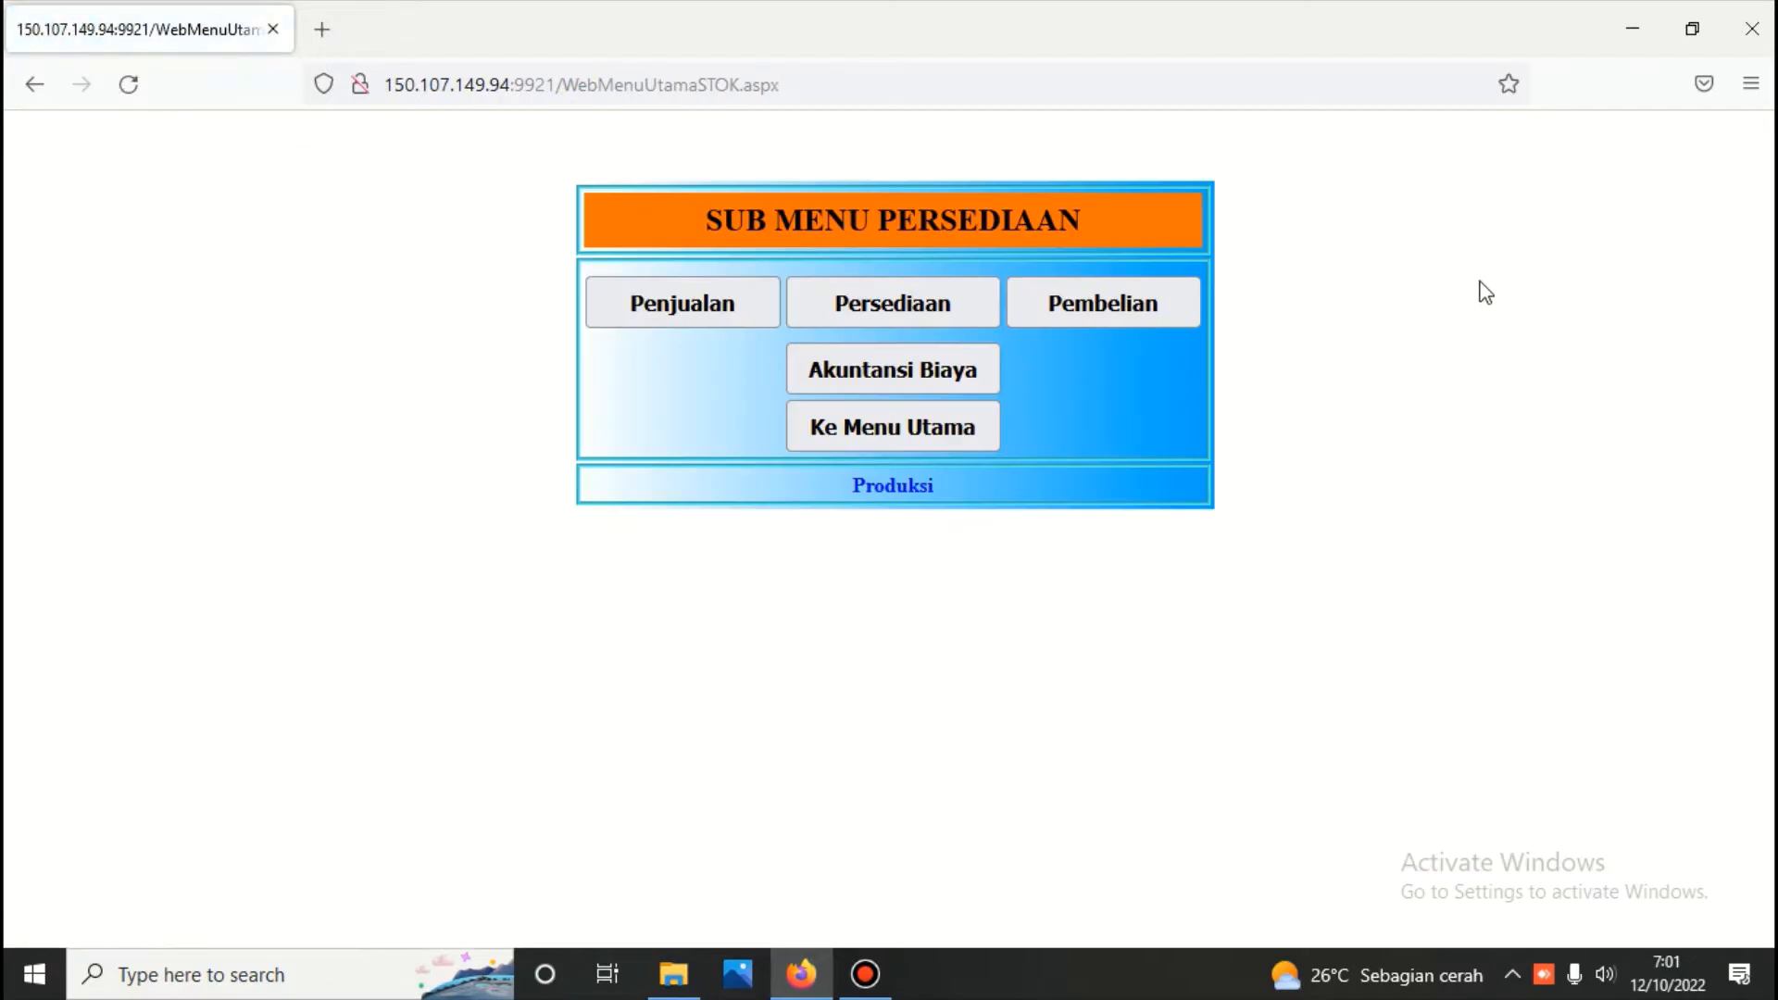
left_click(886, 373)
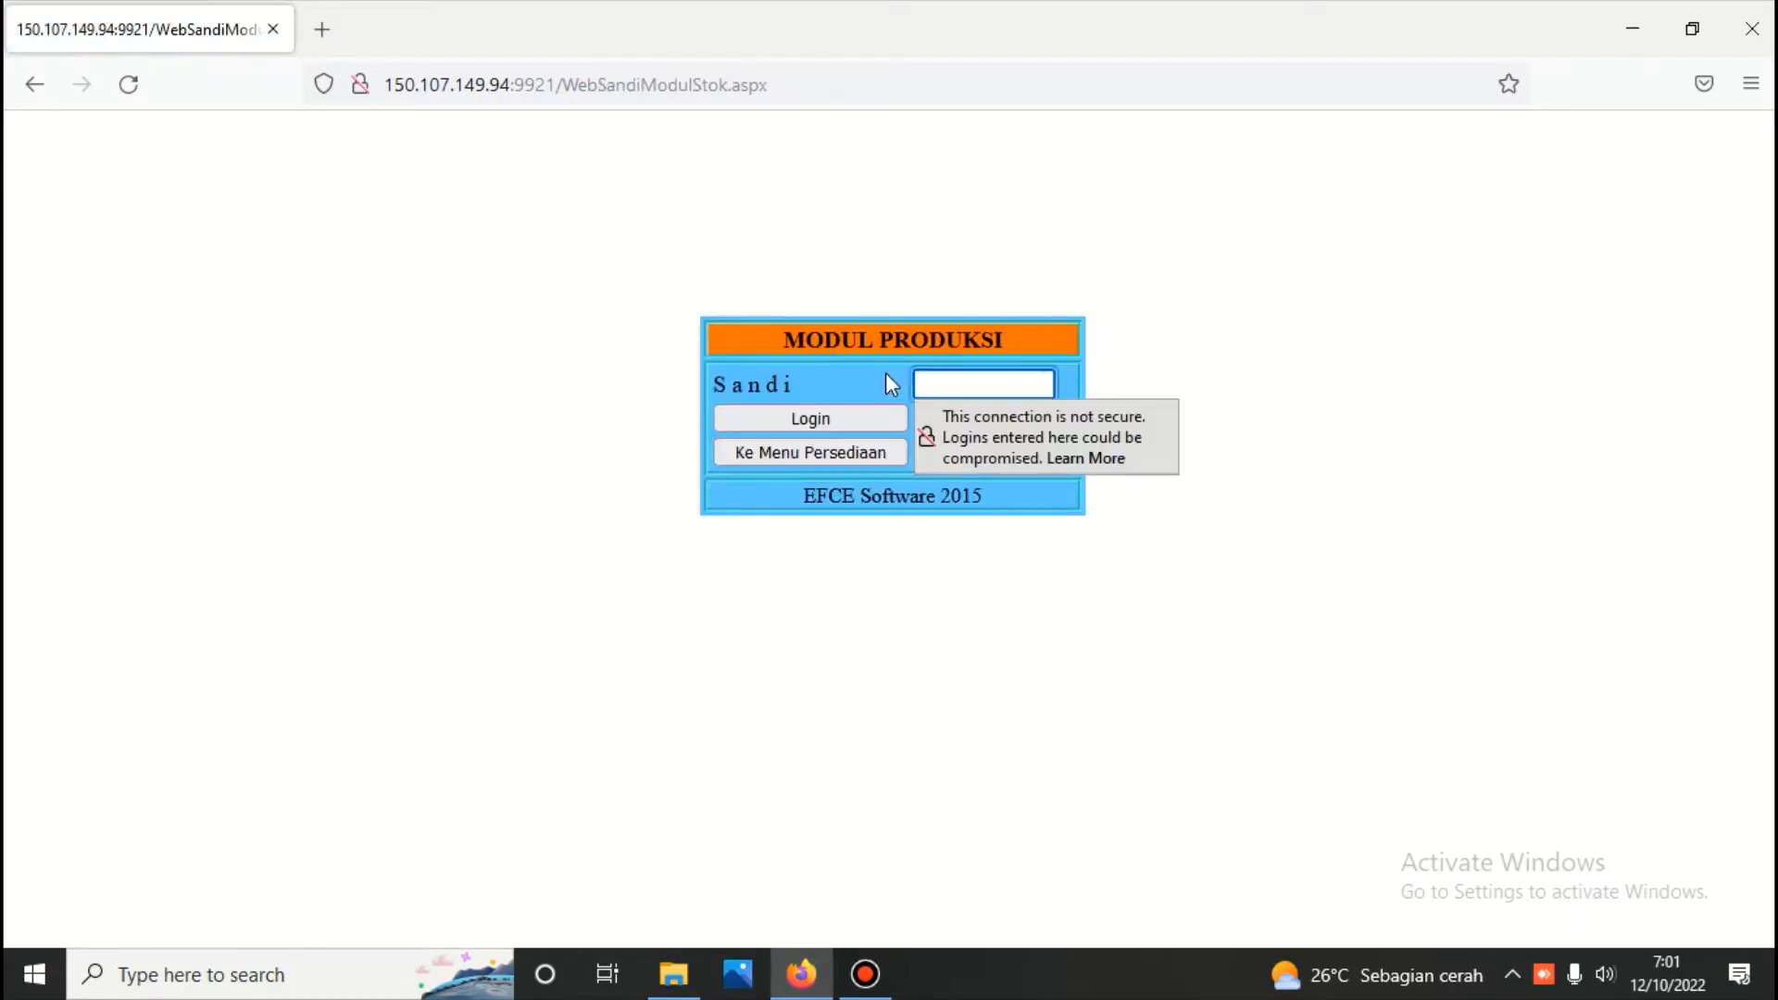
type("123")
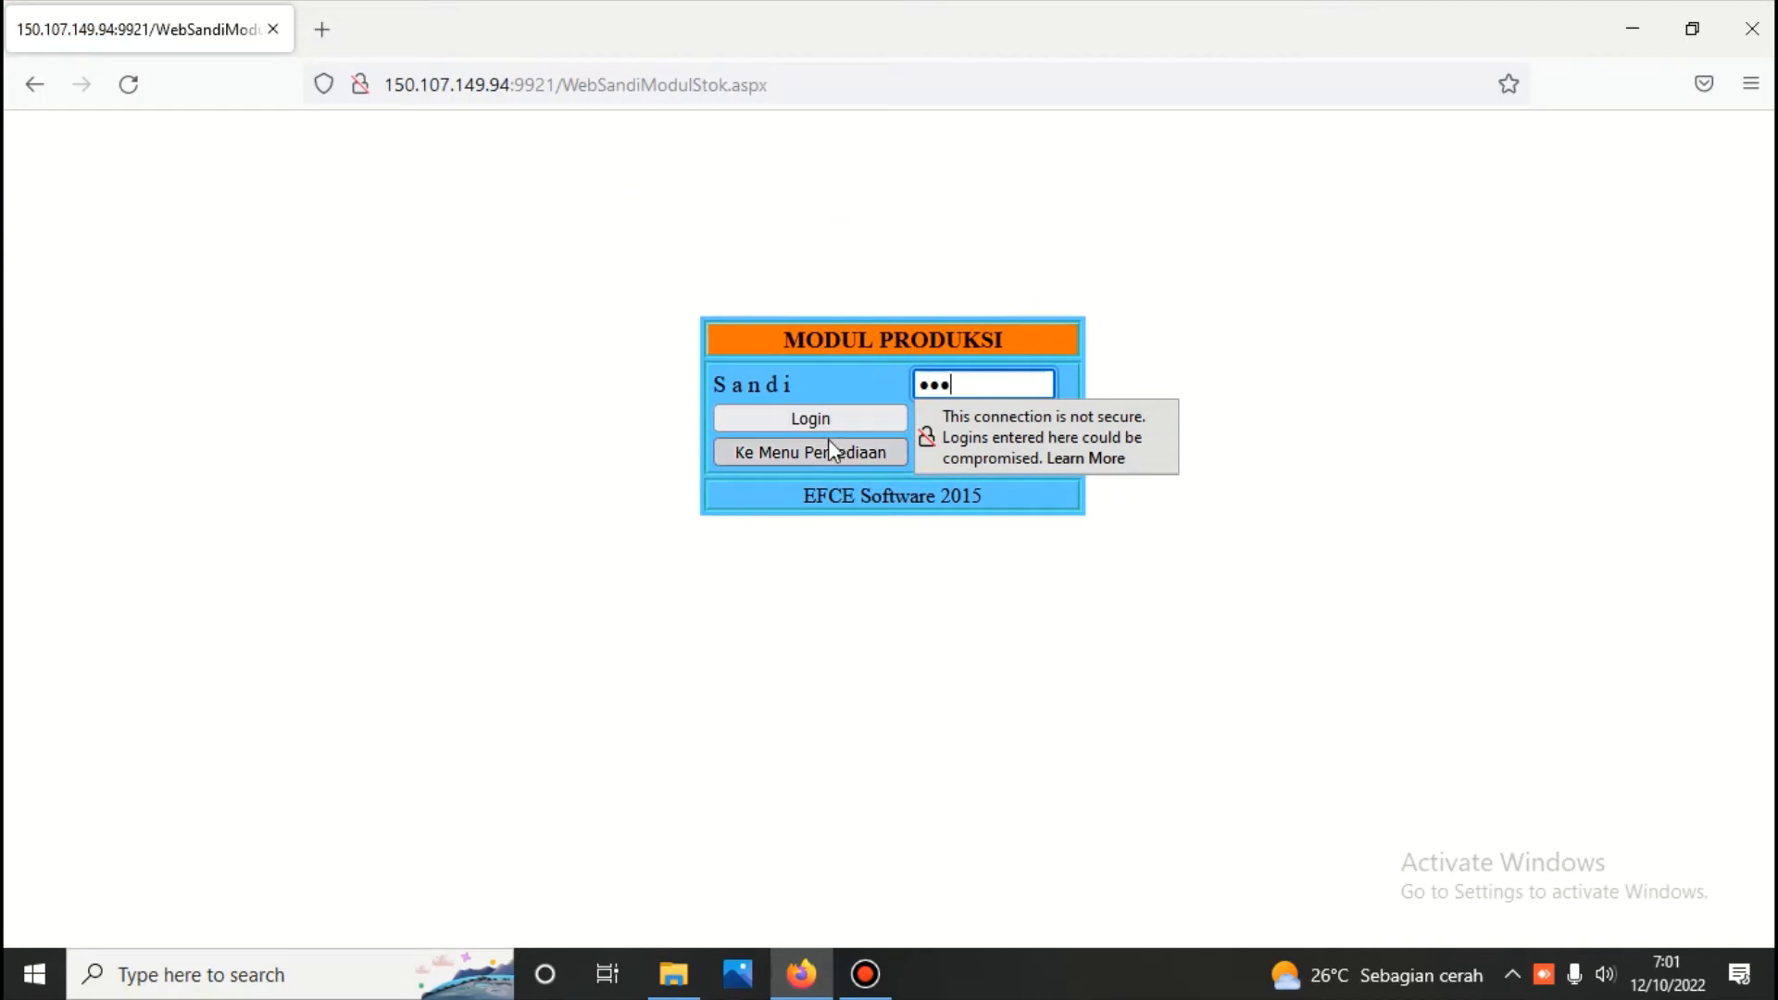
left_click(821, 412)
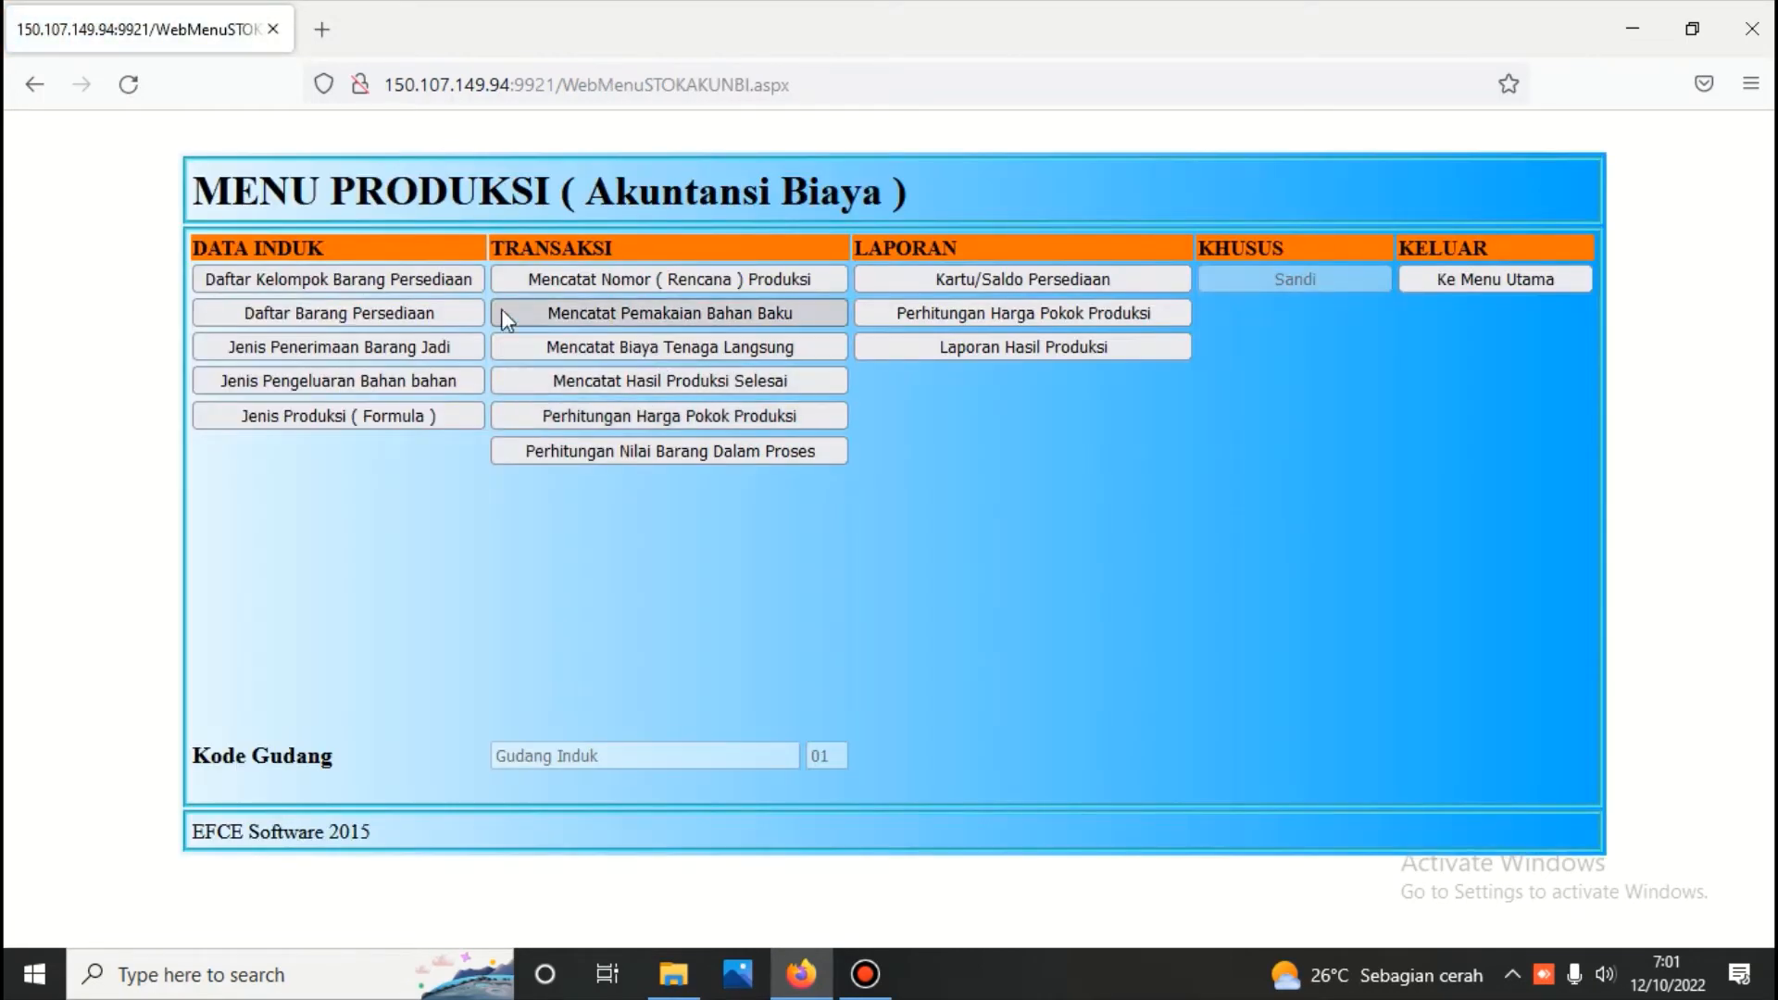
Check the production module's Daftar Barang Persediaan for Persediaan Barang Jadi and the Suku Cadang group of account 1105.001, and exit the form
left_click(405, 317)
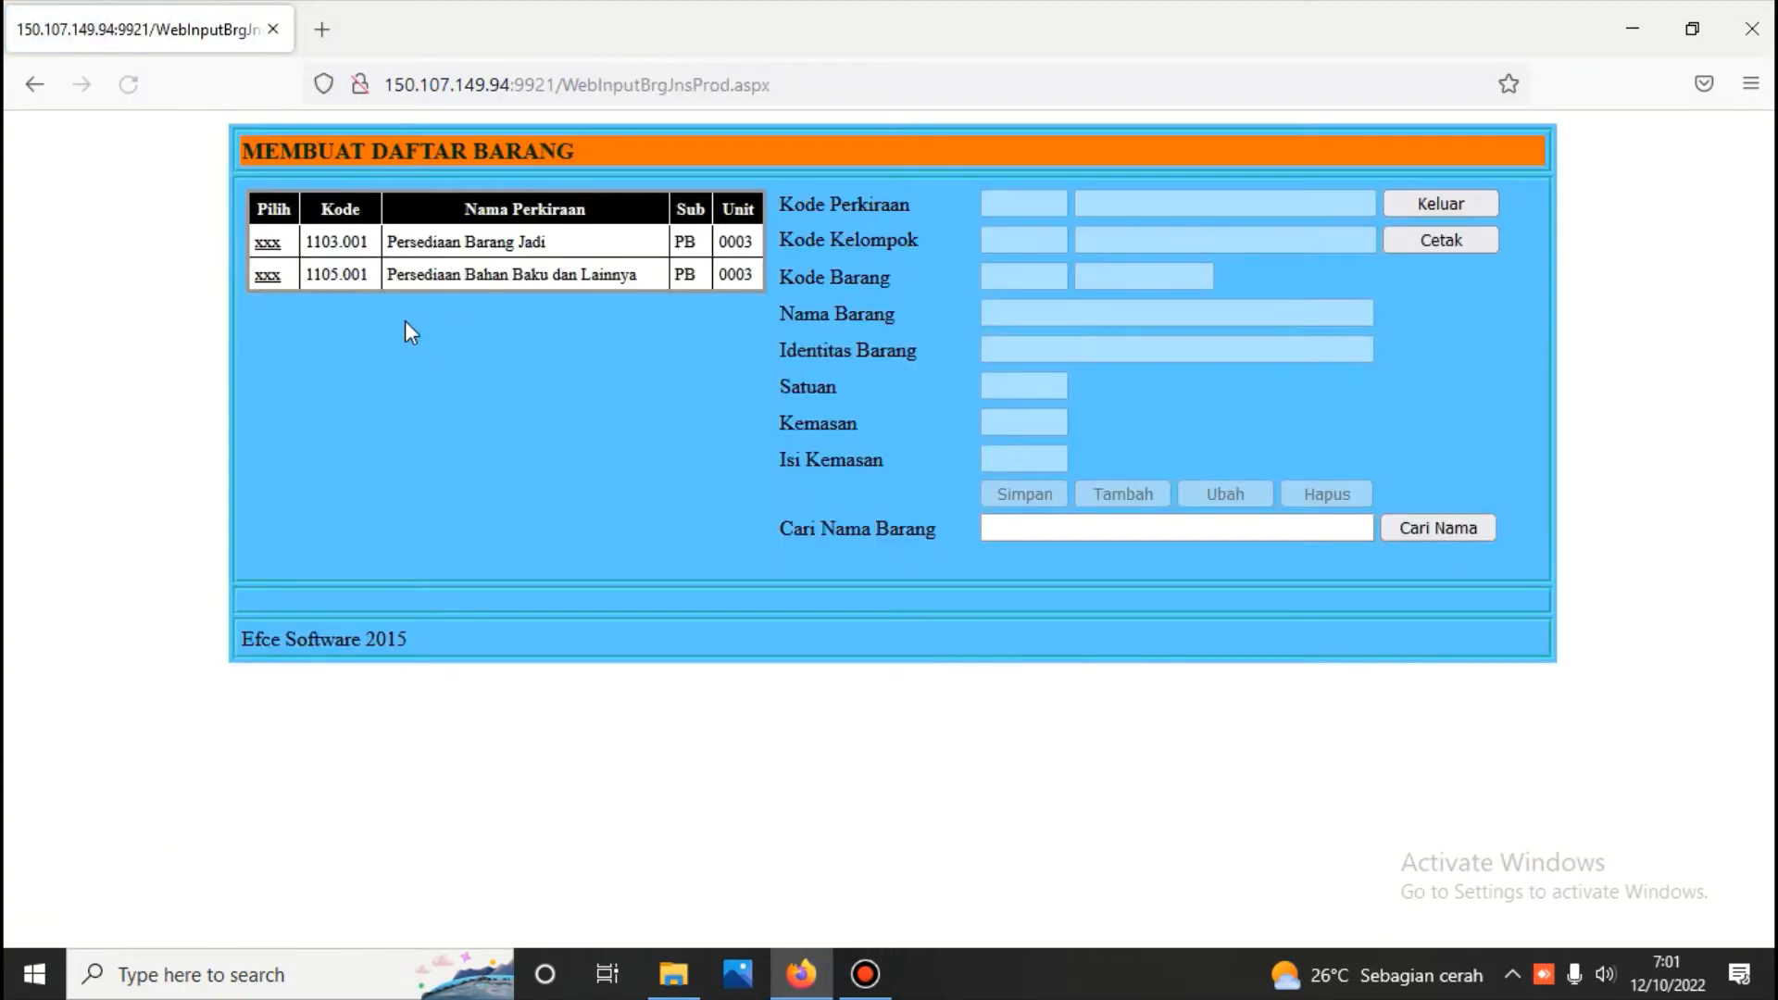
left_click(268, 245)
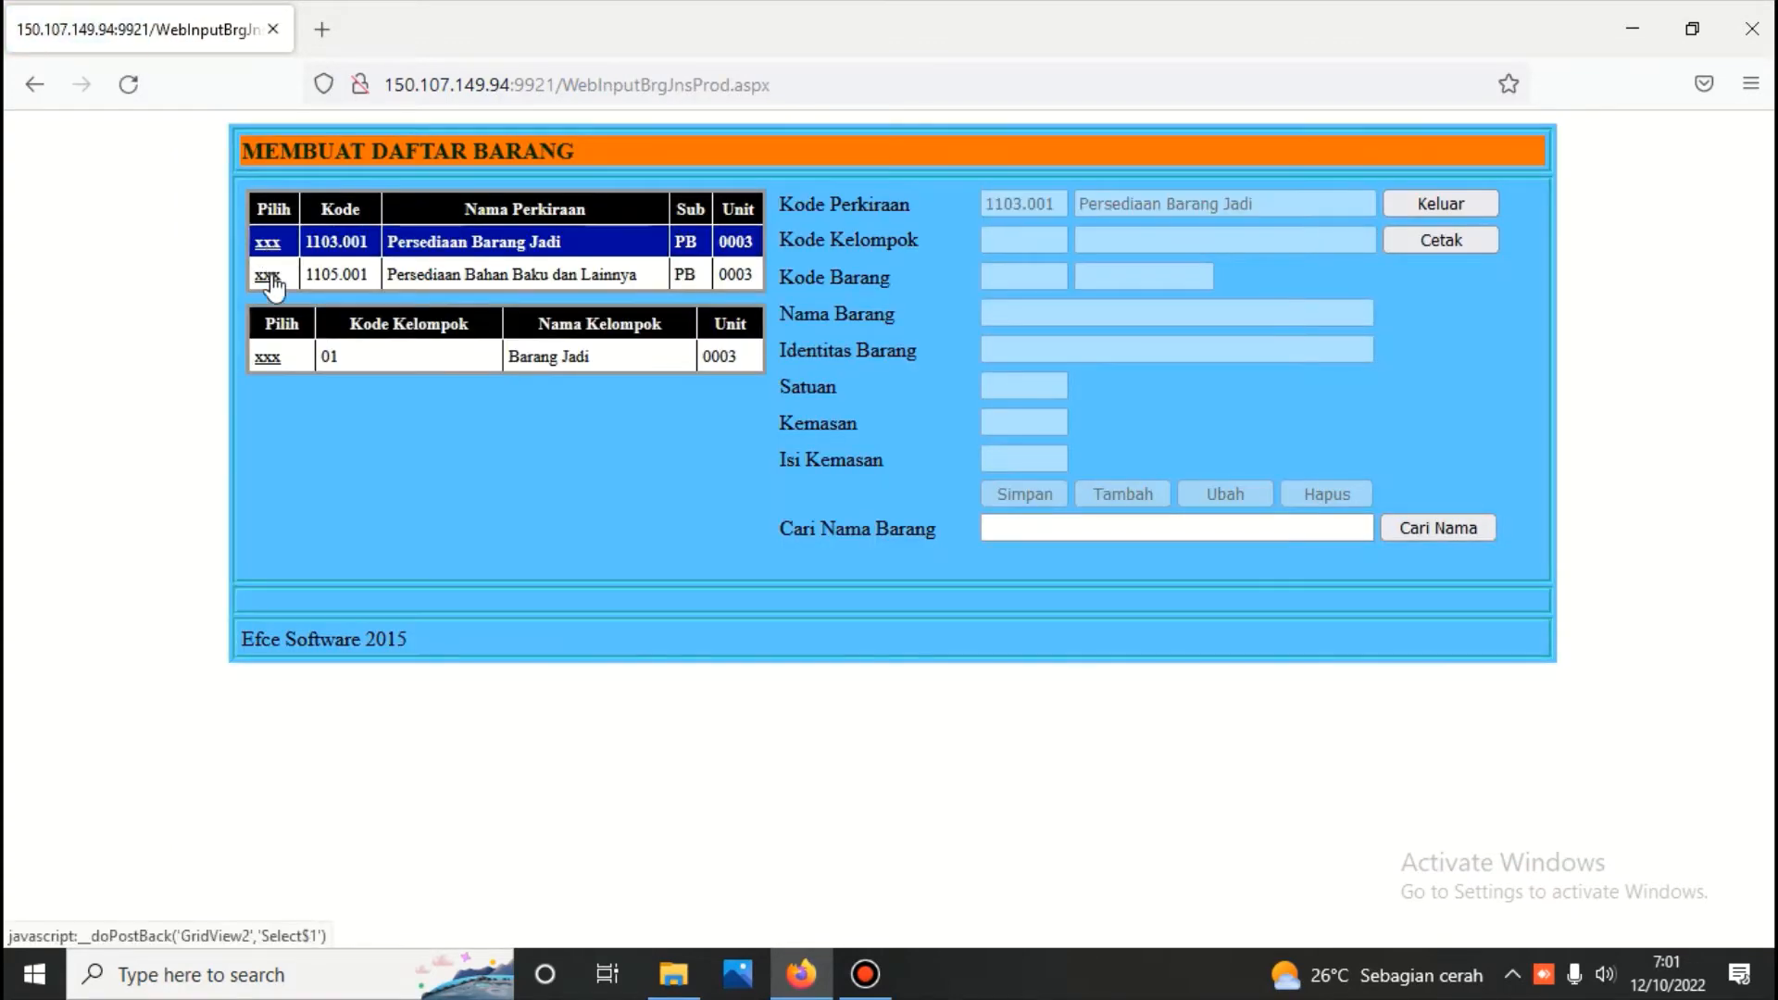
left_click(271, 276)
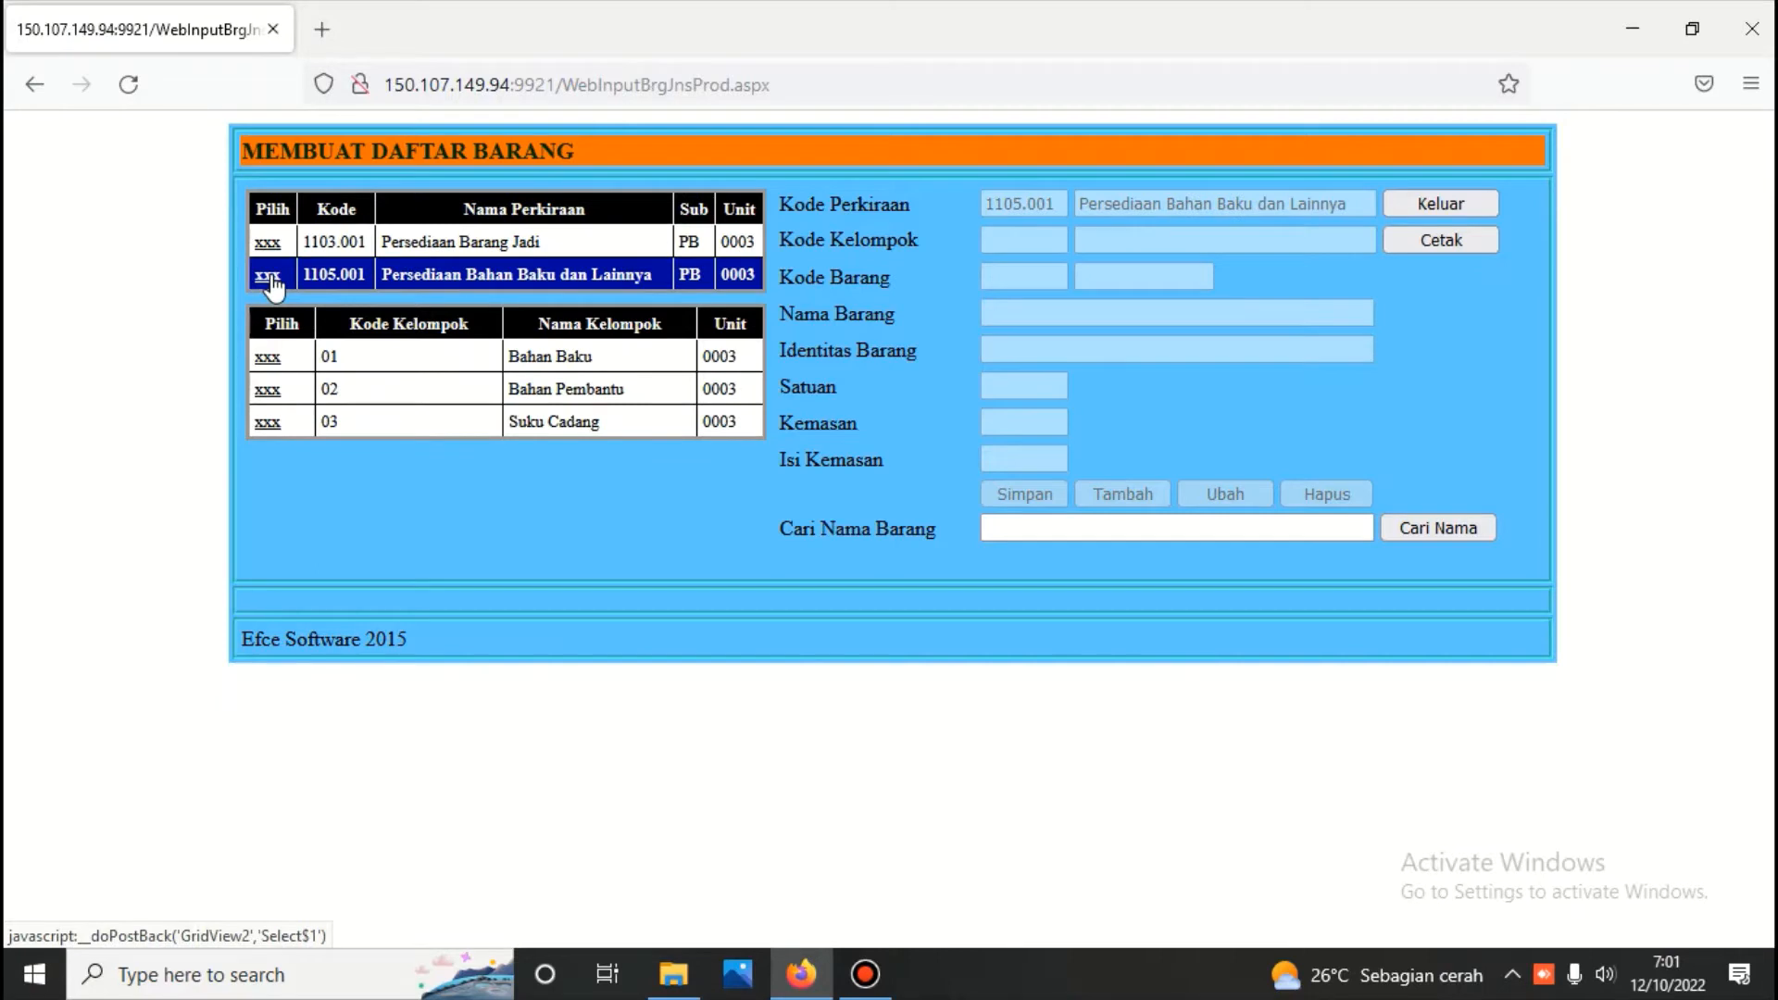
left_click(268, 423)
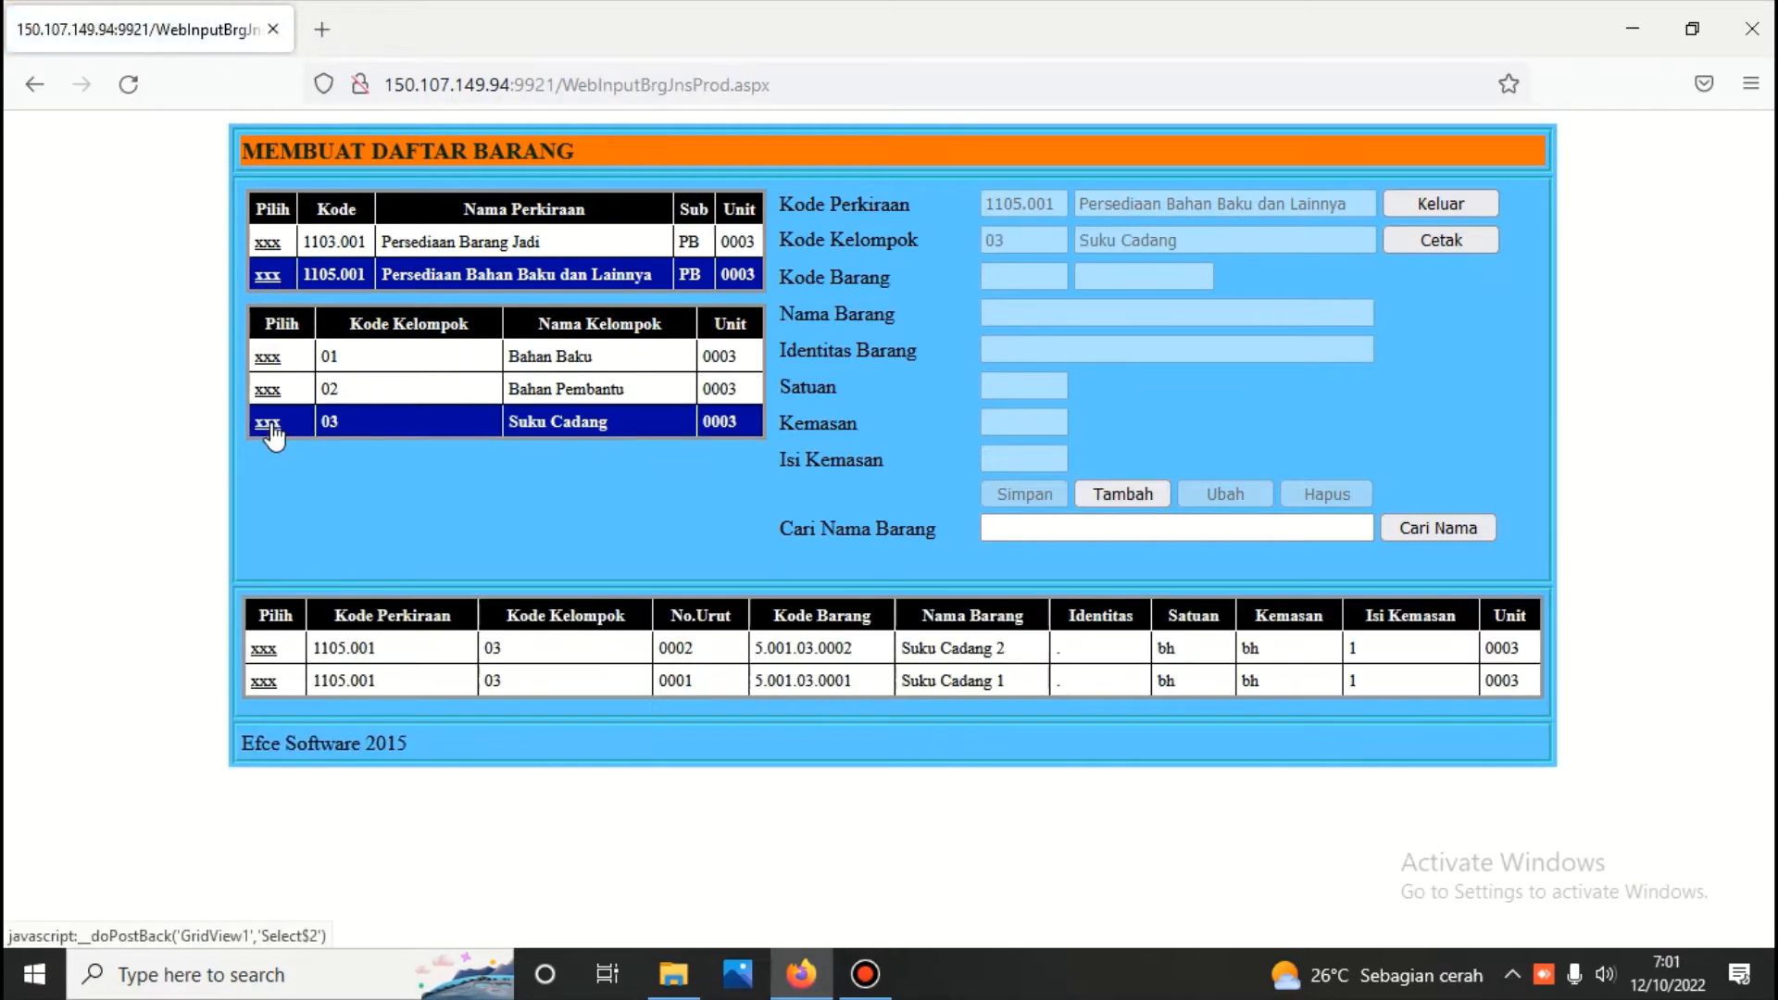
left_click(1415, 206)
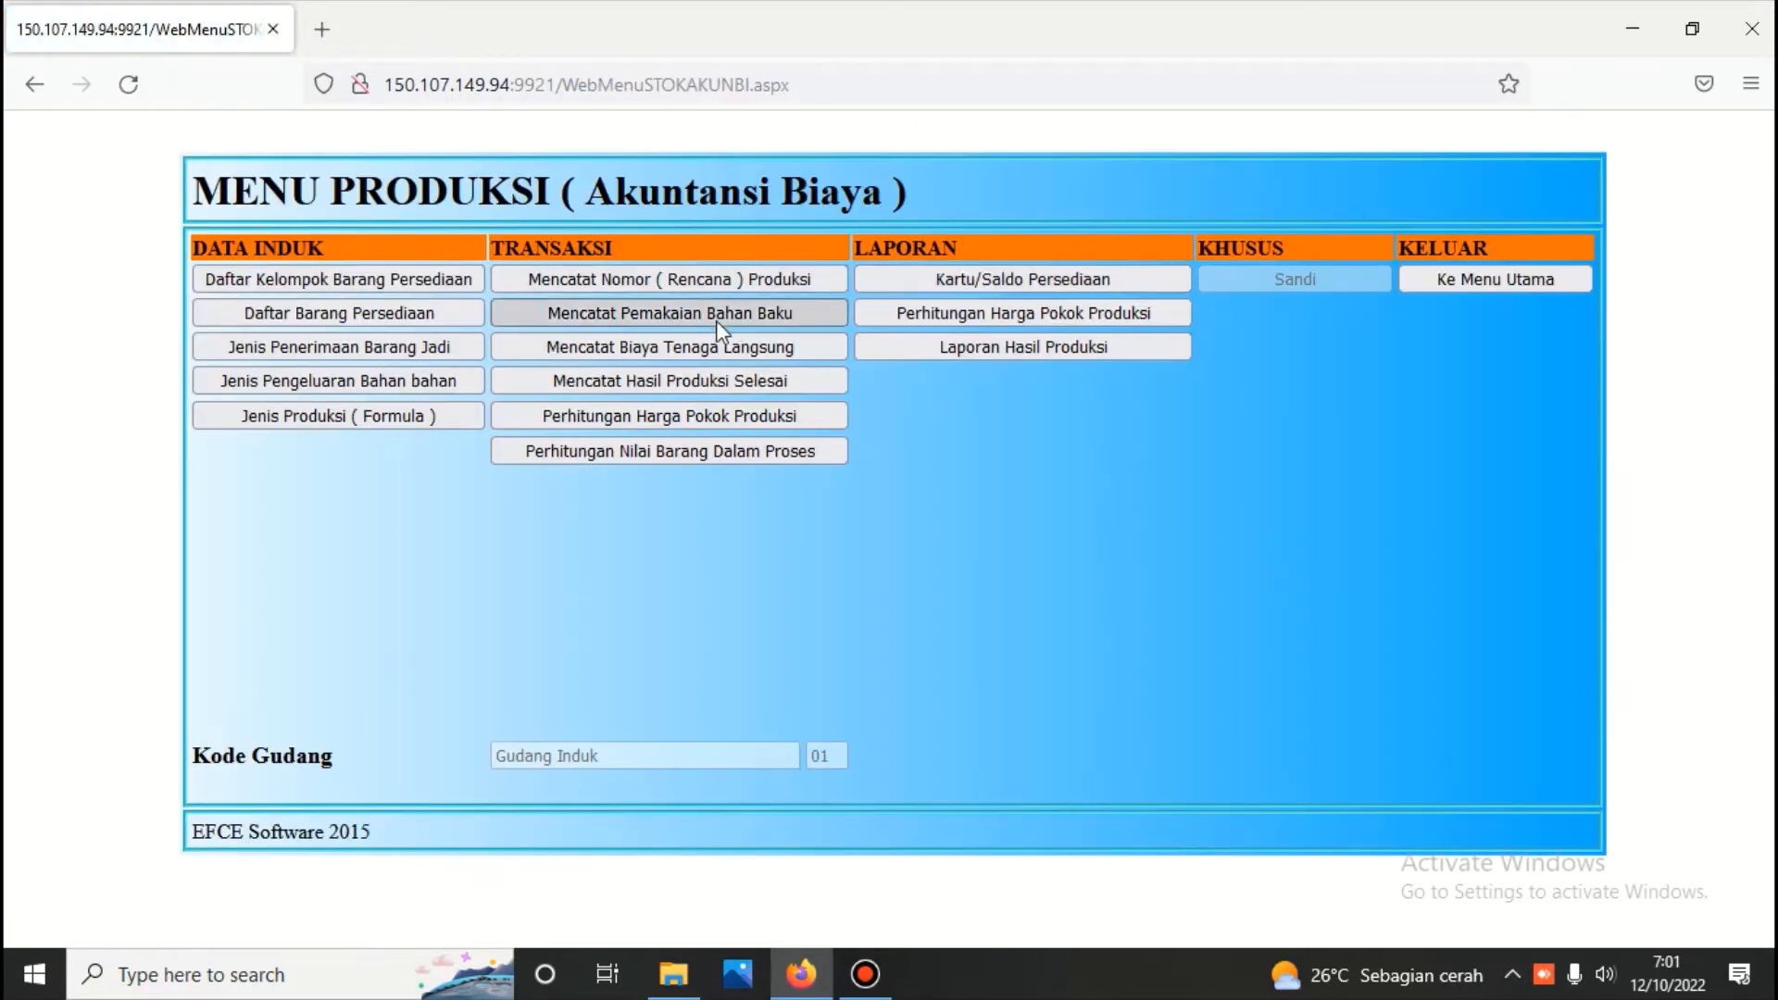
Review the entries in Jenis Penerimaan Barang Jadi and in Jenis Pengeluaran Bahan bahan, and return to the production menu
left_click(276, 344)
left_click(266, 441)
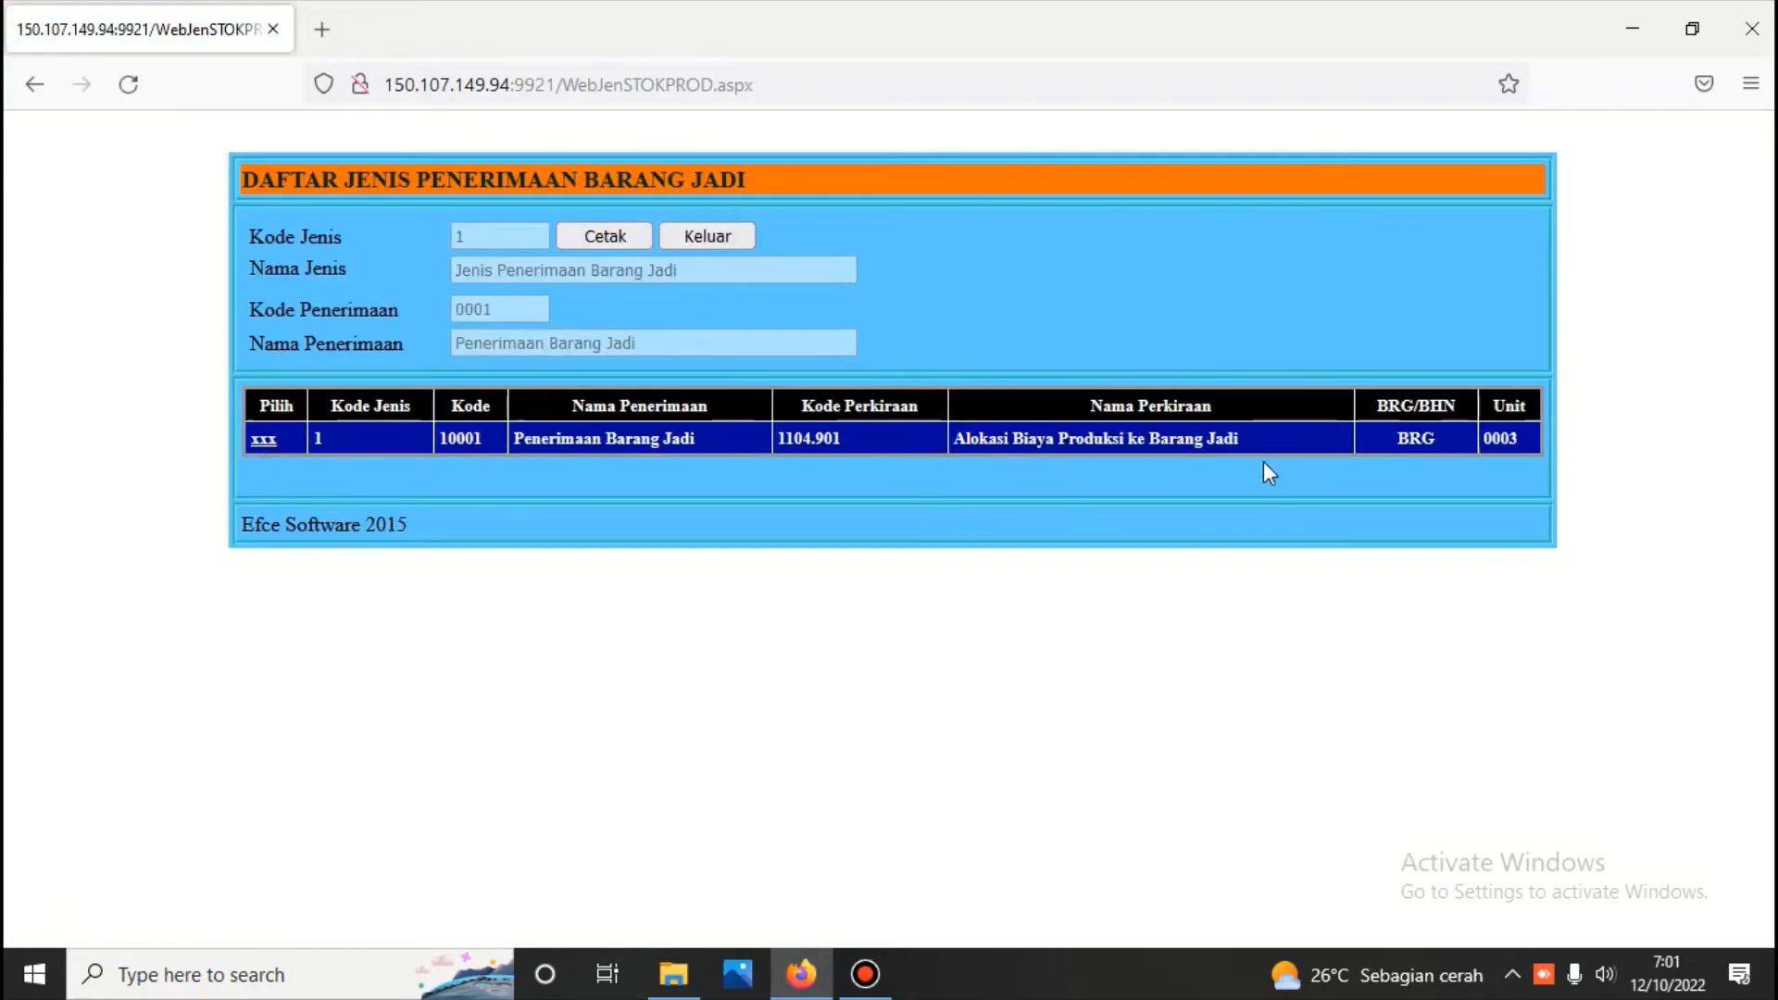
left_click(724, 237)
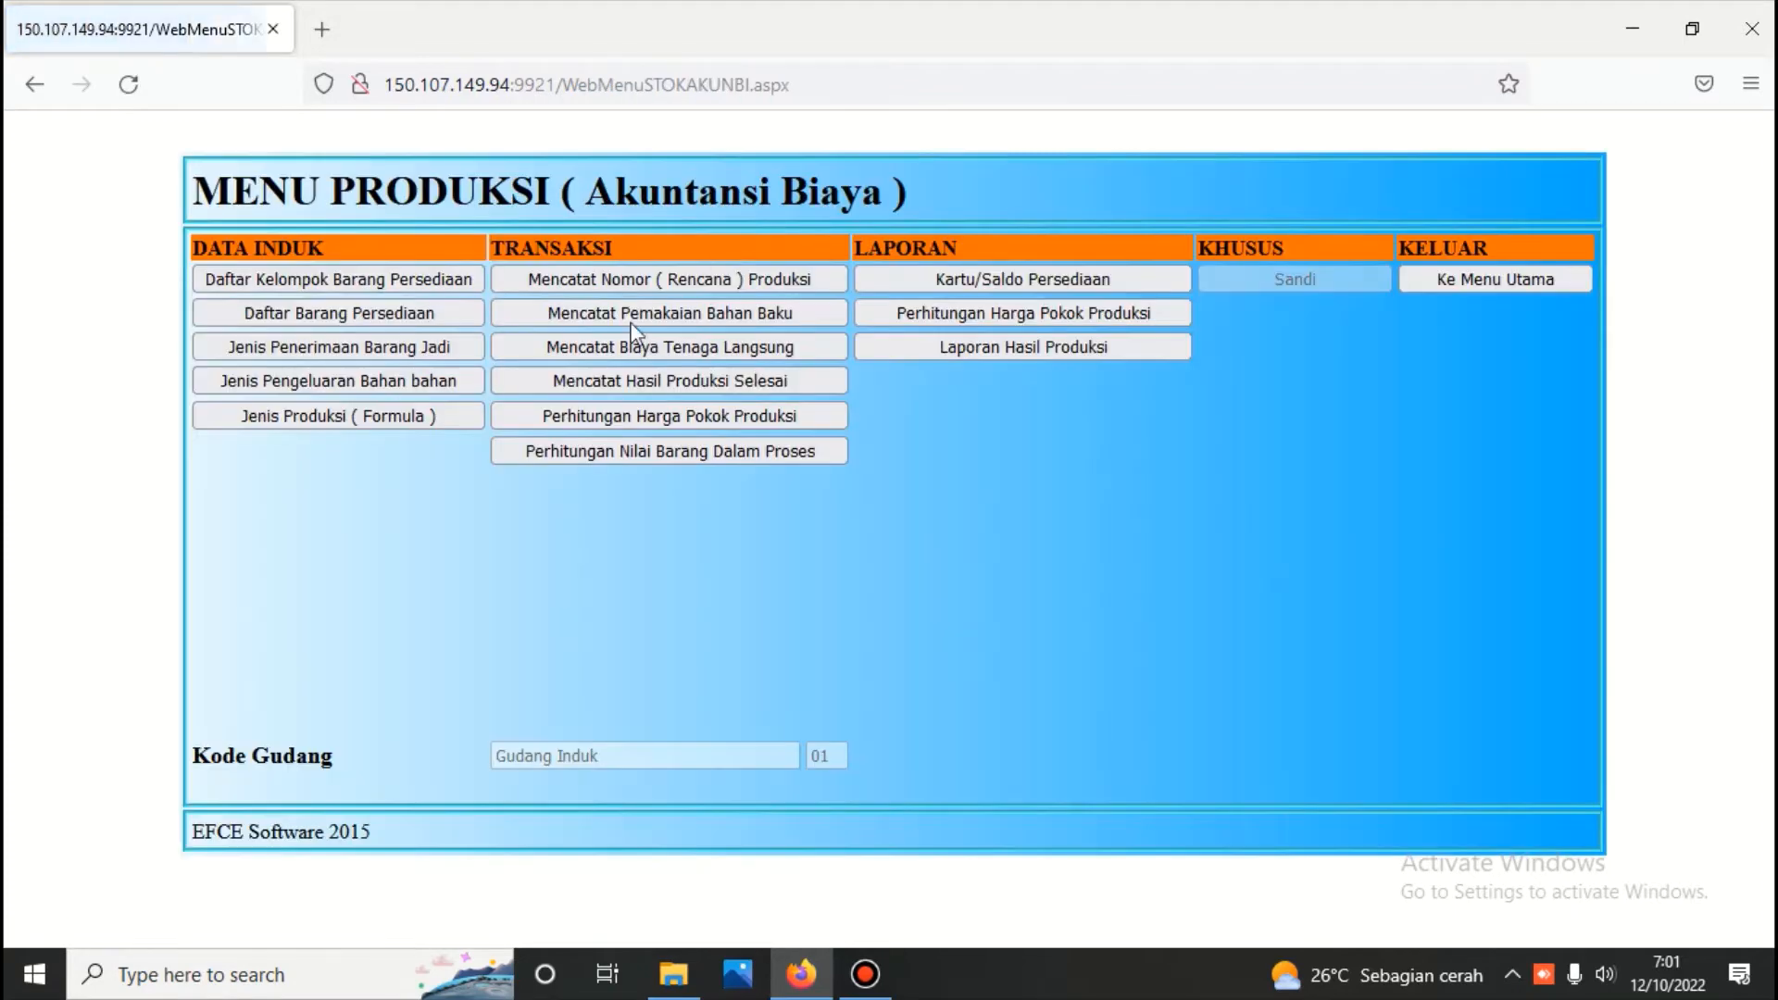
left_click(447, 385)
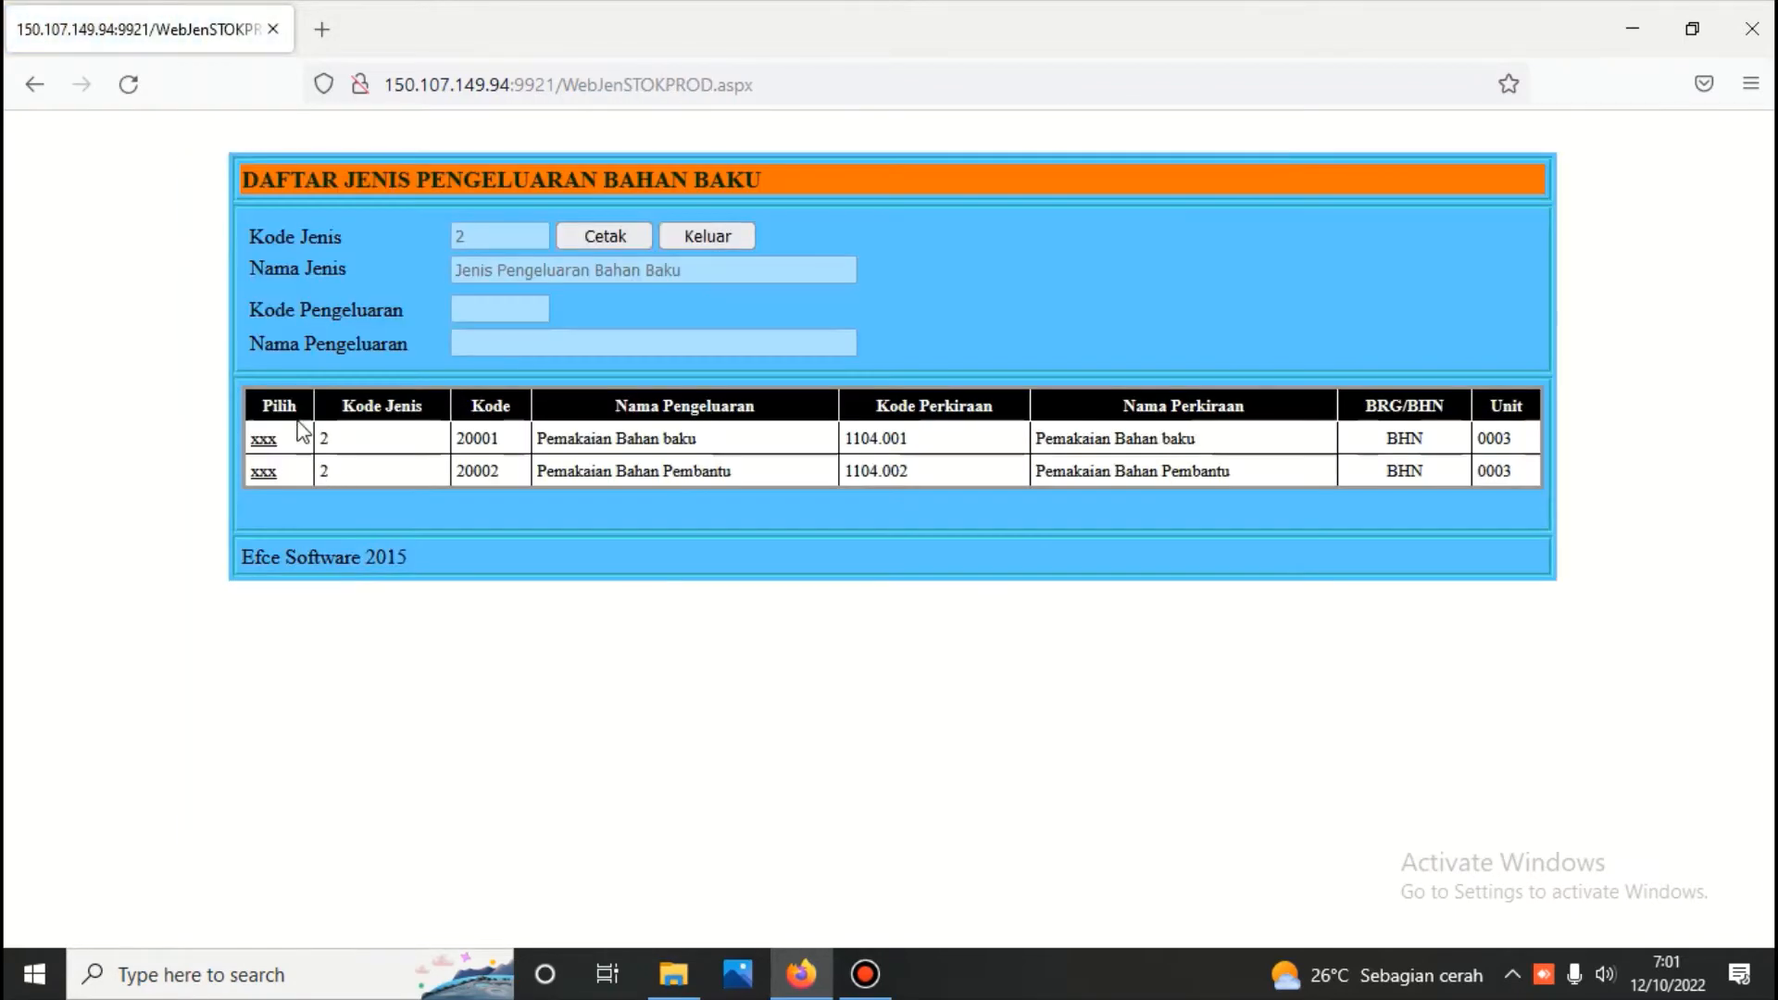
left_click(266, 441)
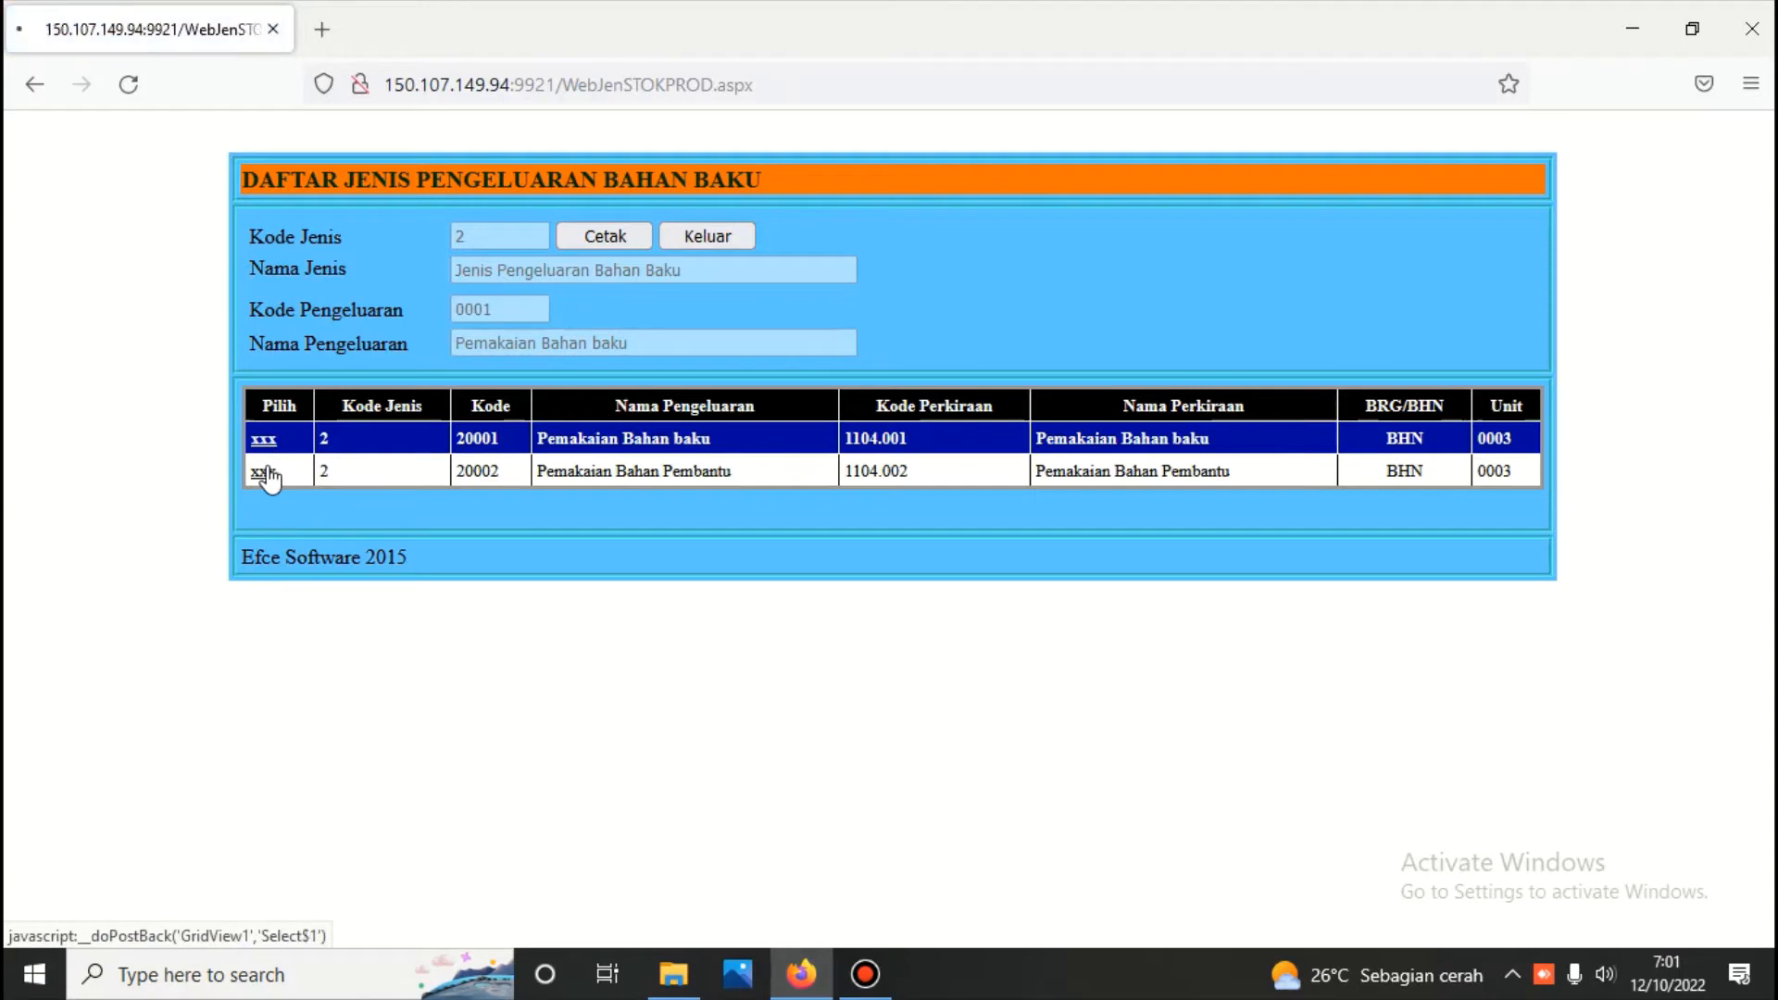
left_click(264, 472)
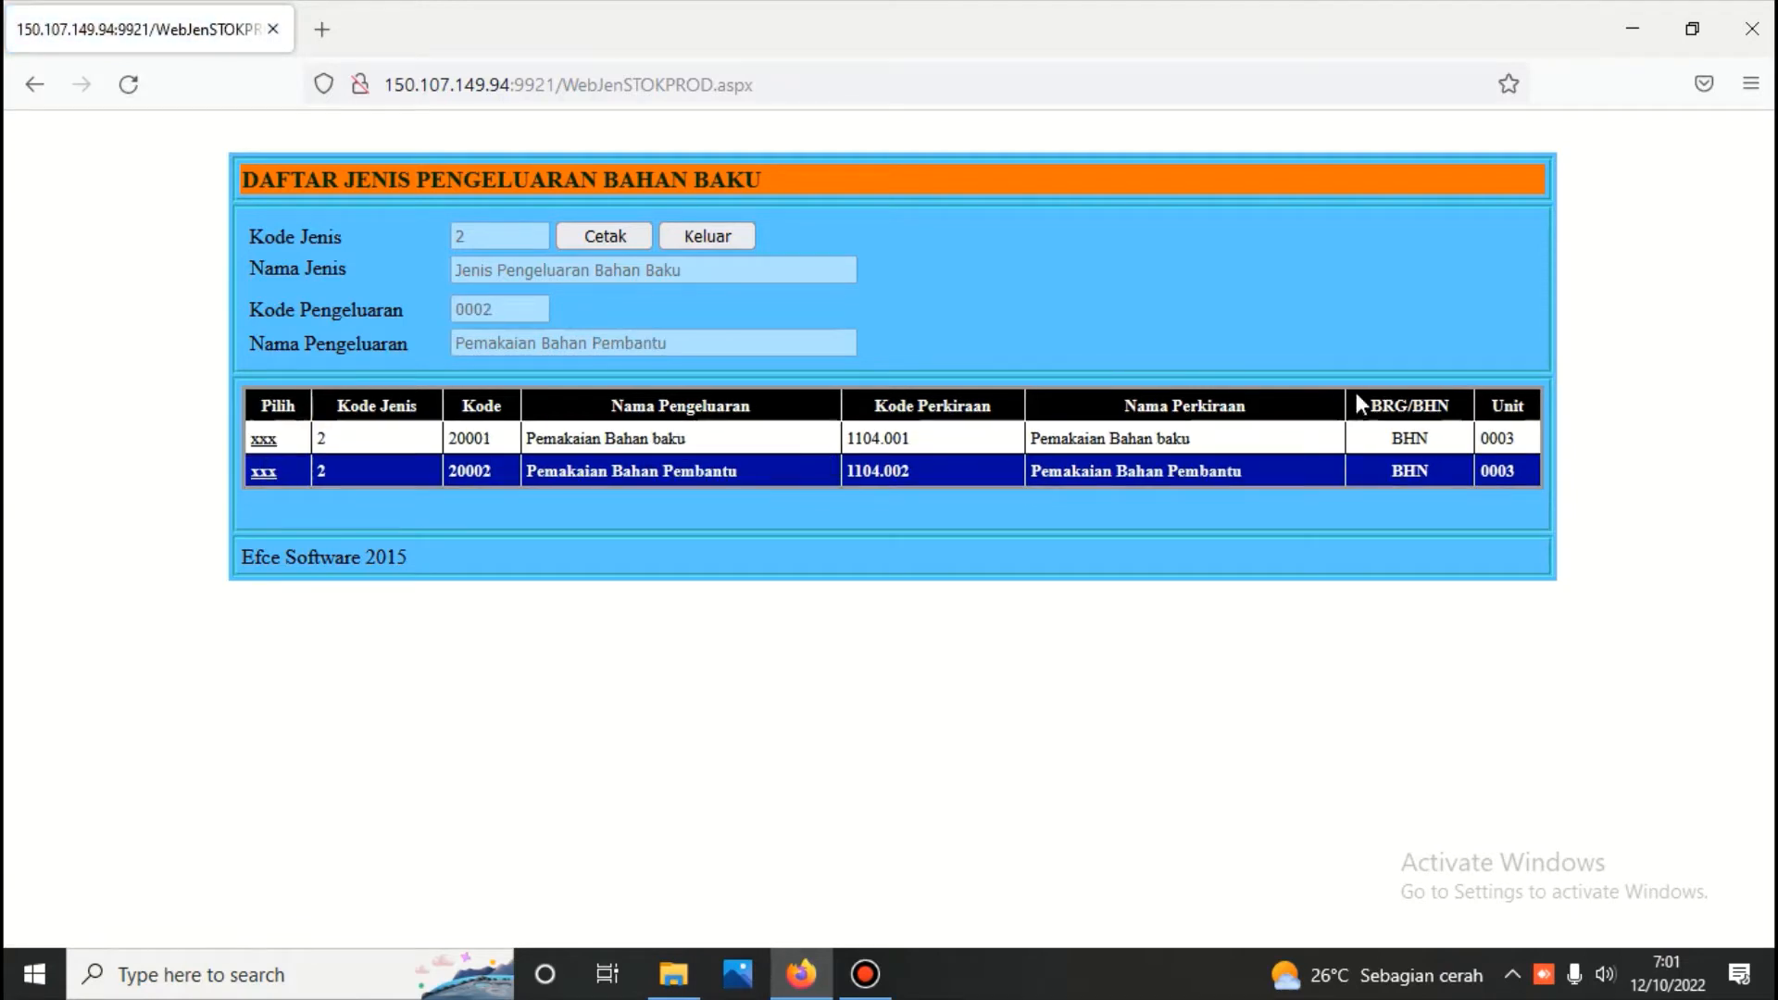
left_click(695, 233)
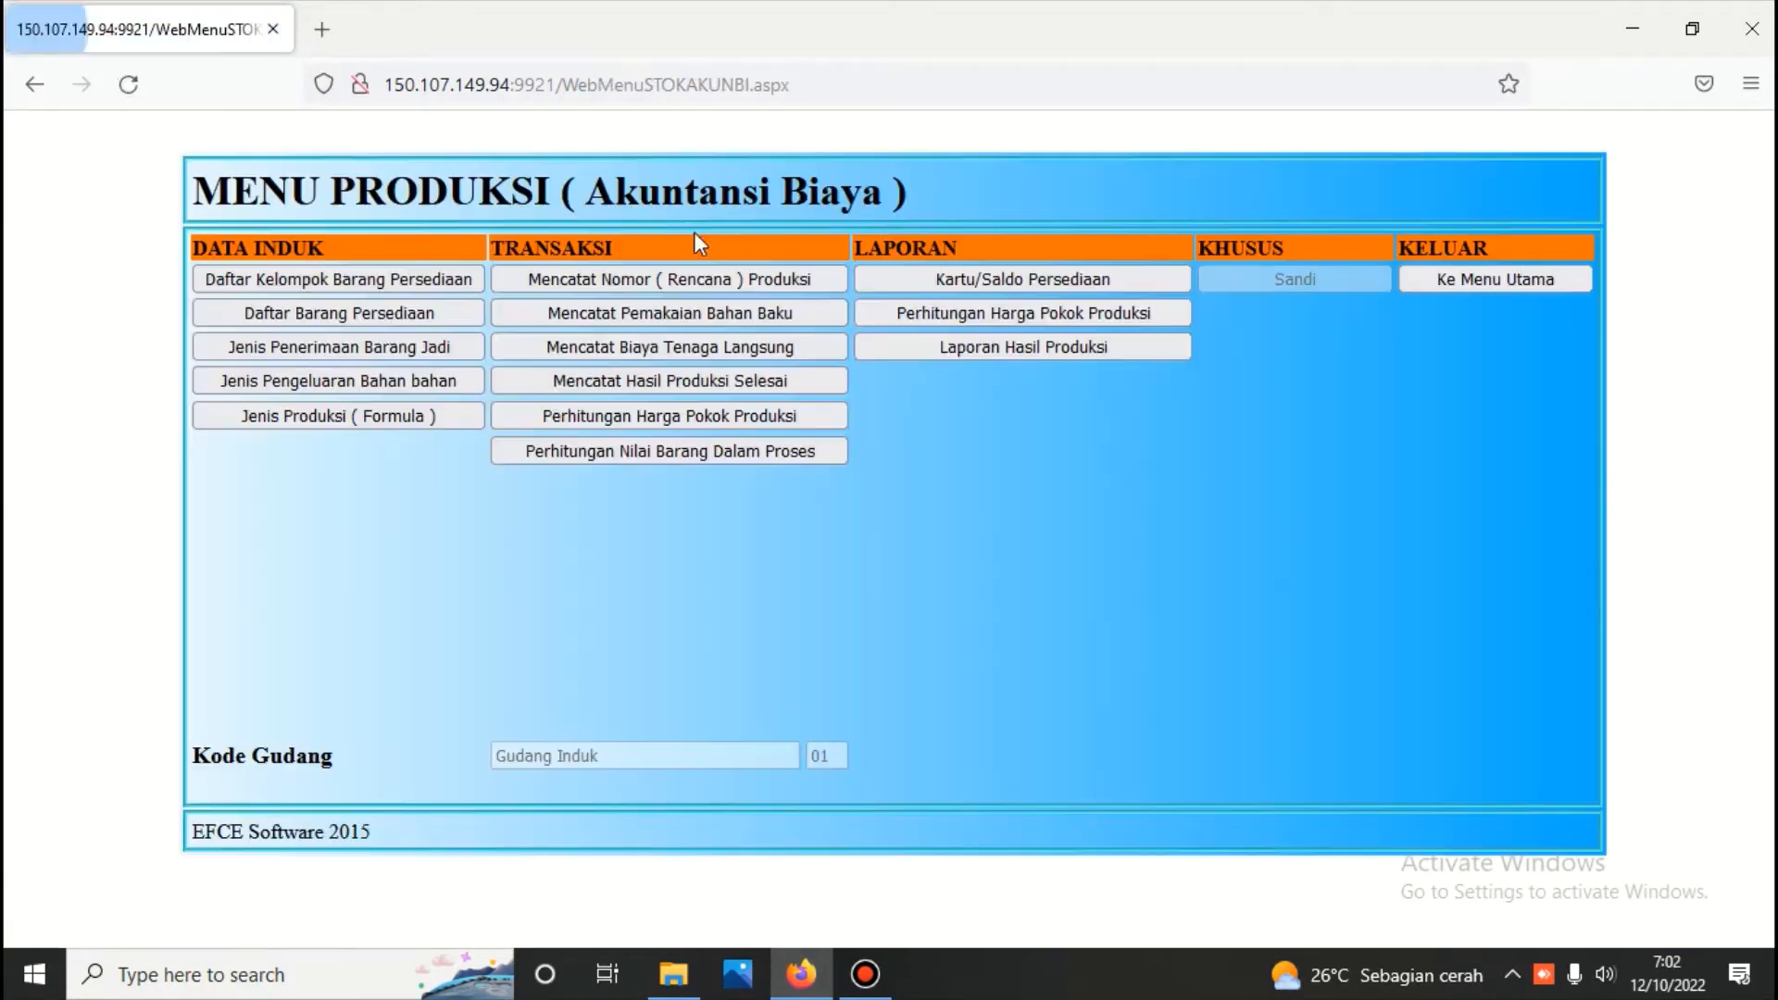
Open Jenis Produksi ( Formula ), list all formulas and view the FORMULA 1 and FORMULA 2 records
left_click(388, 413)
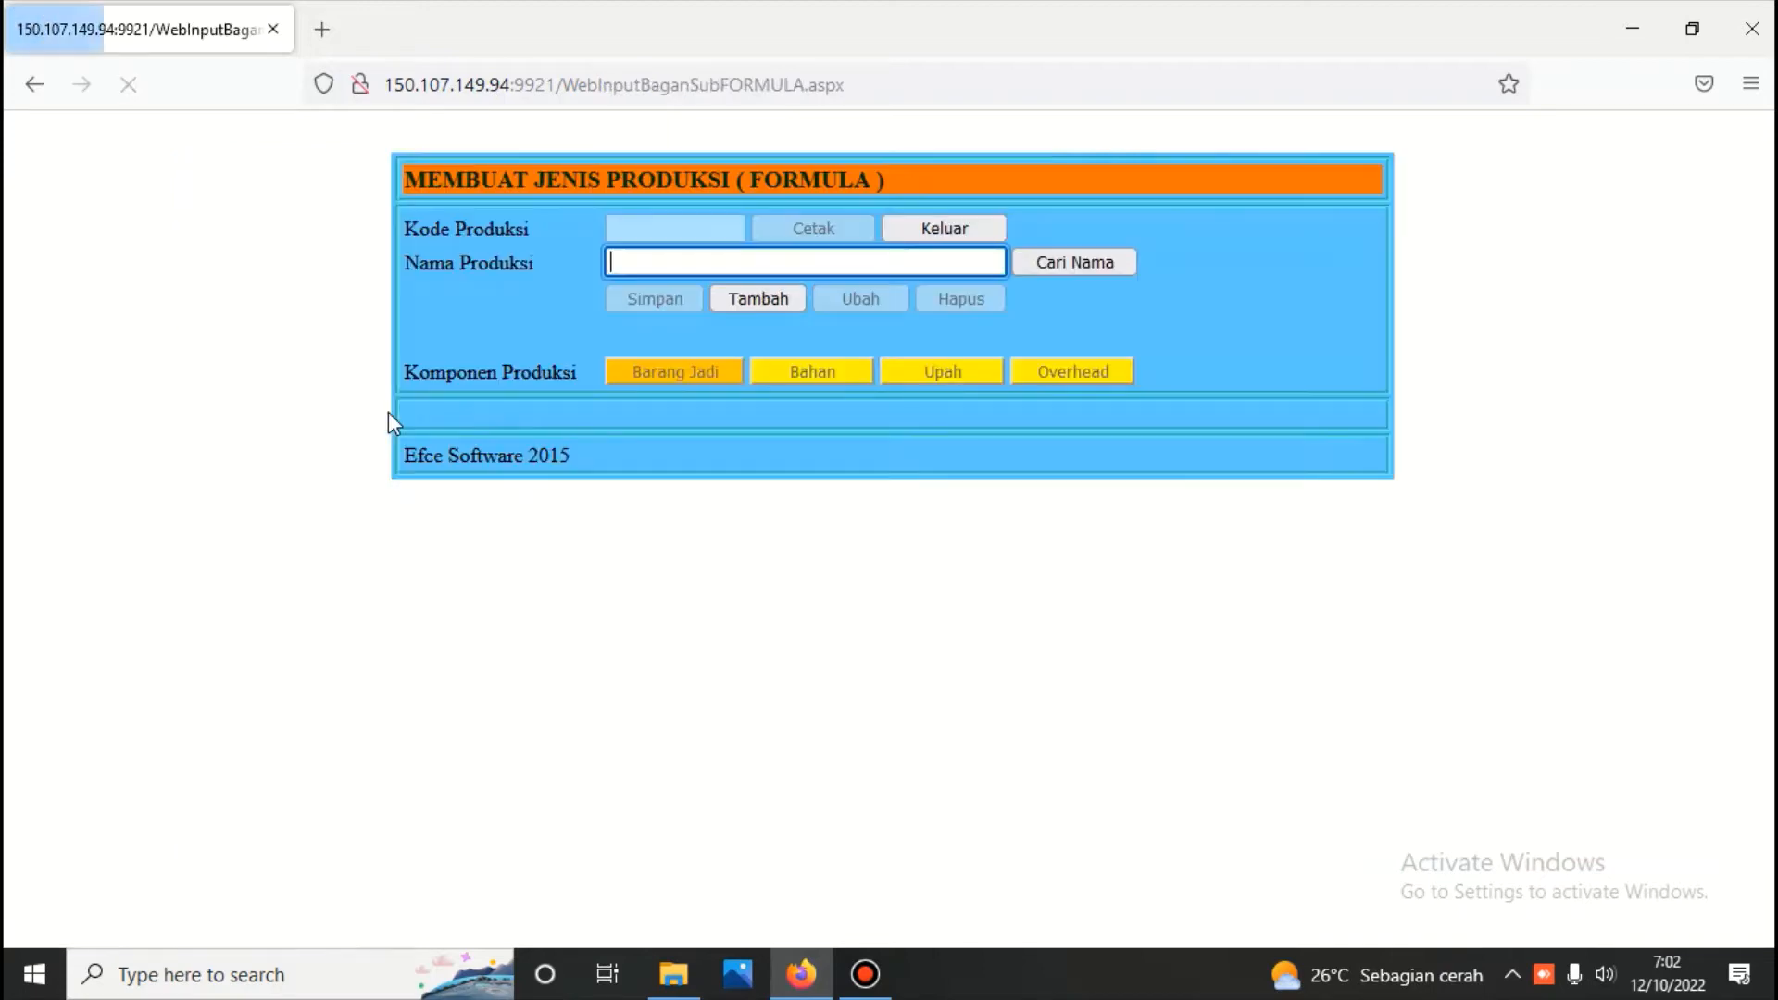
left_click(1054, 263)
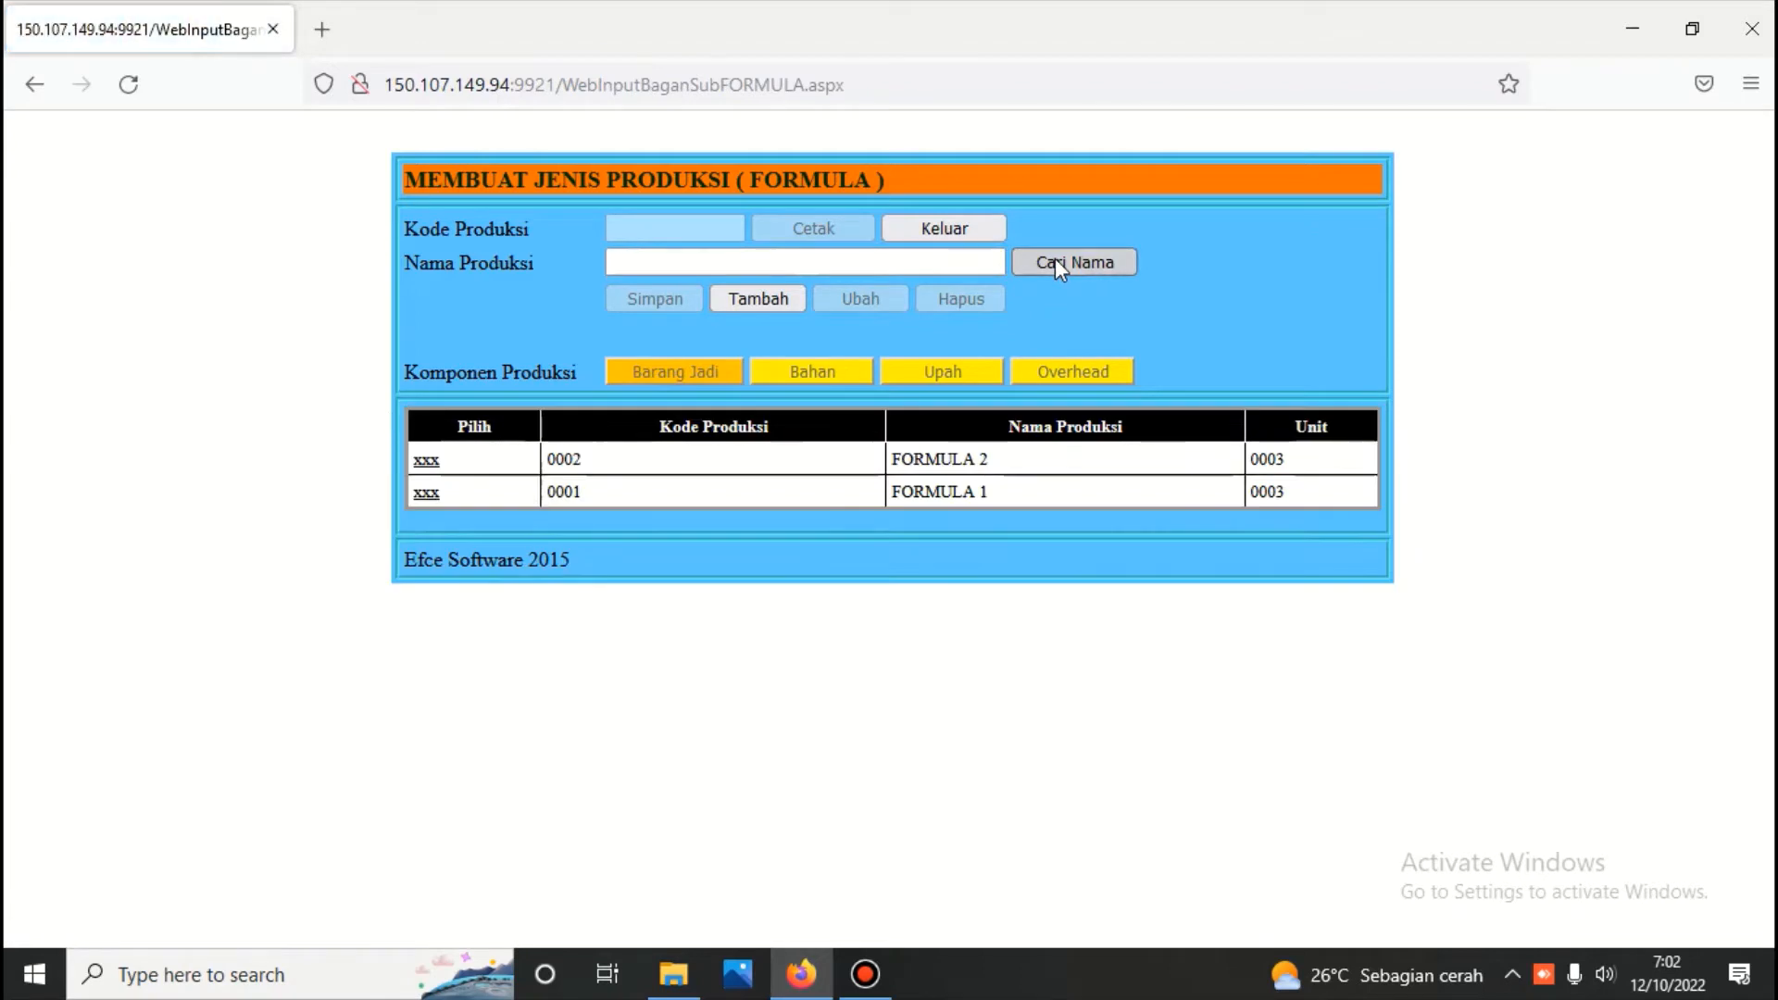
left_click(427, 493)
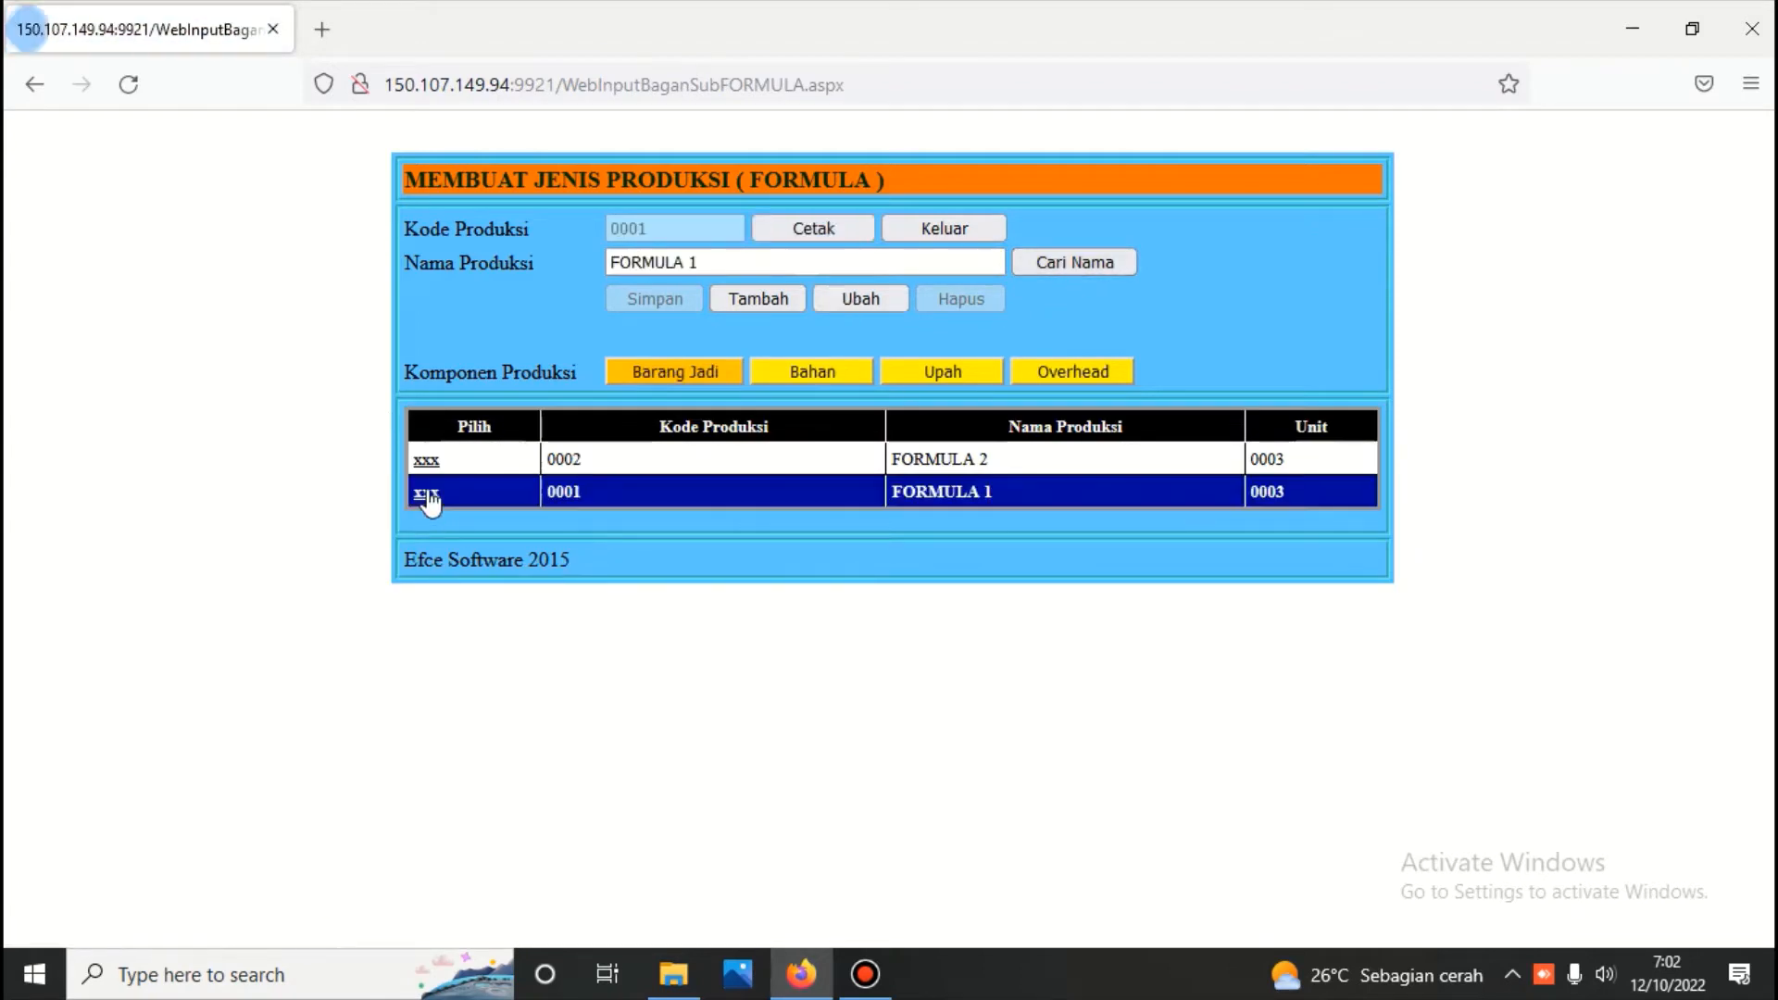
left_click(429, 463)
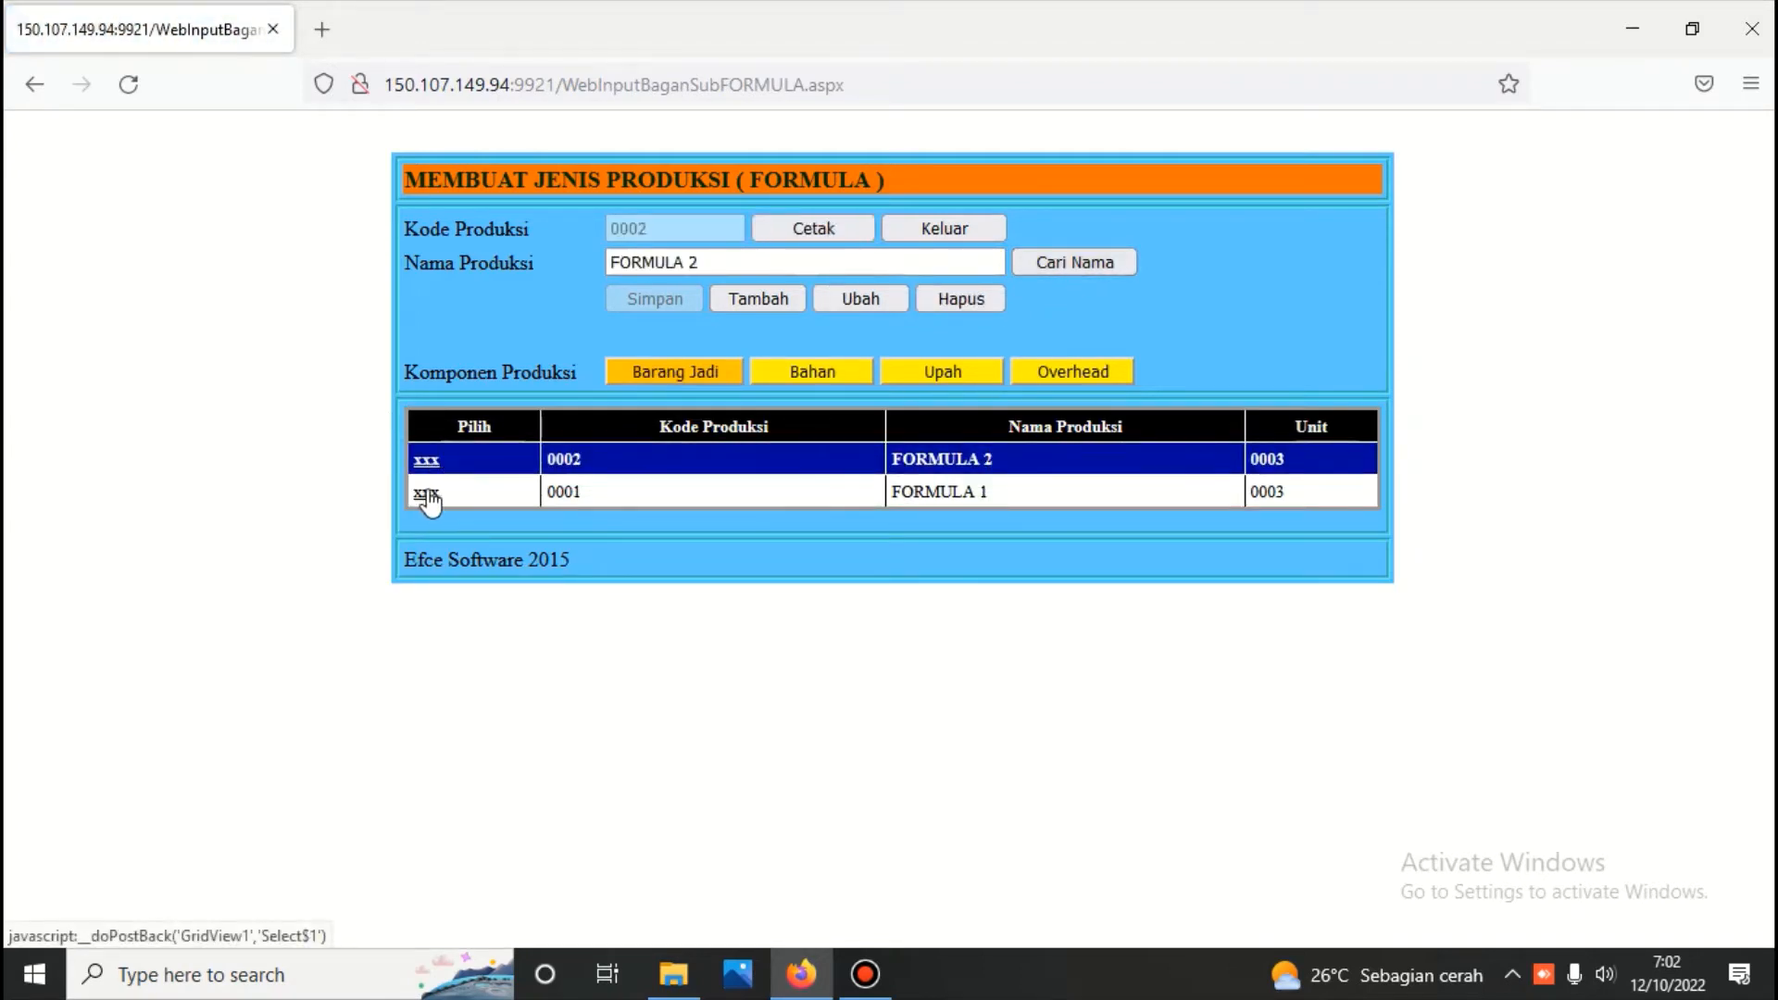
Generate the component report for FORMULA 1 and read through its finished goods, materials, wages and overhead
left_click(426, 492)
left_click(778, 239)
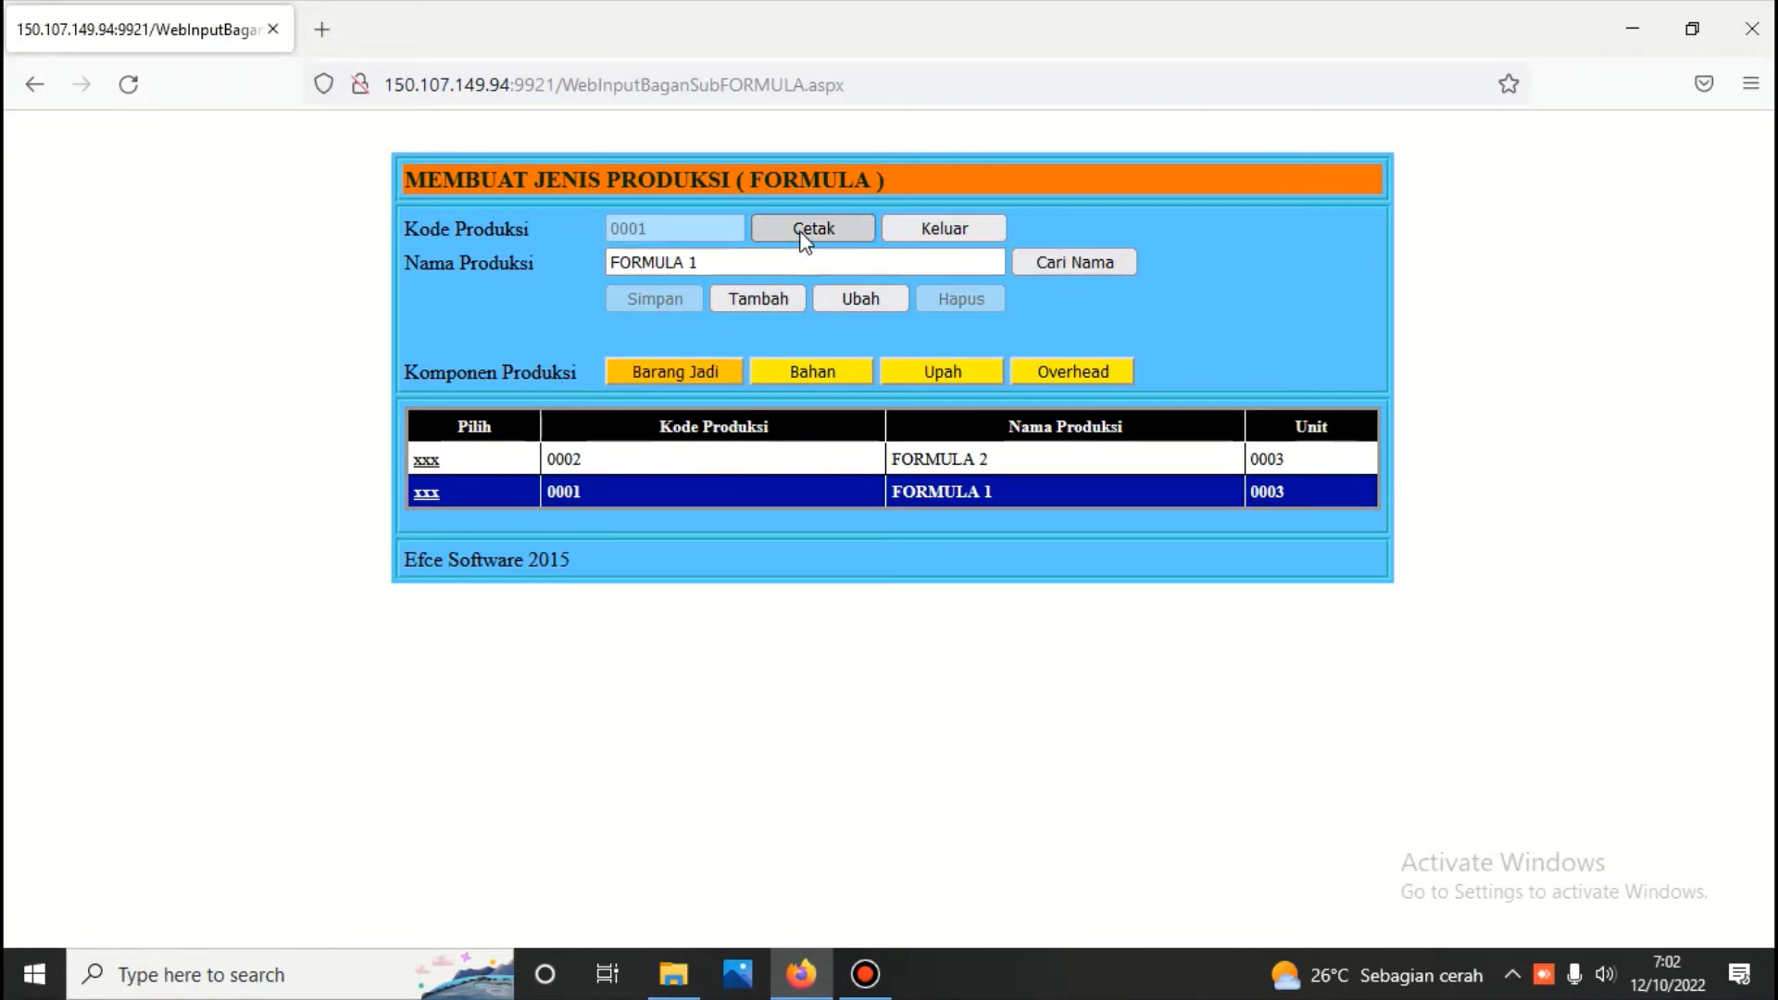
scroll(810, 241, "down", 3)
scroll(797, 259, "down", 3)
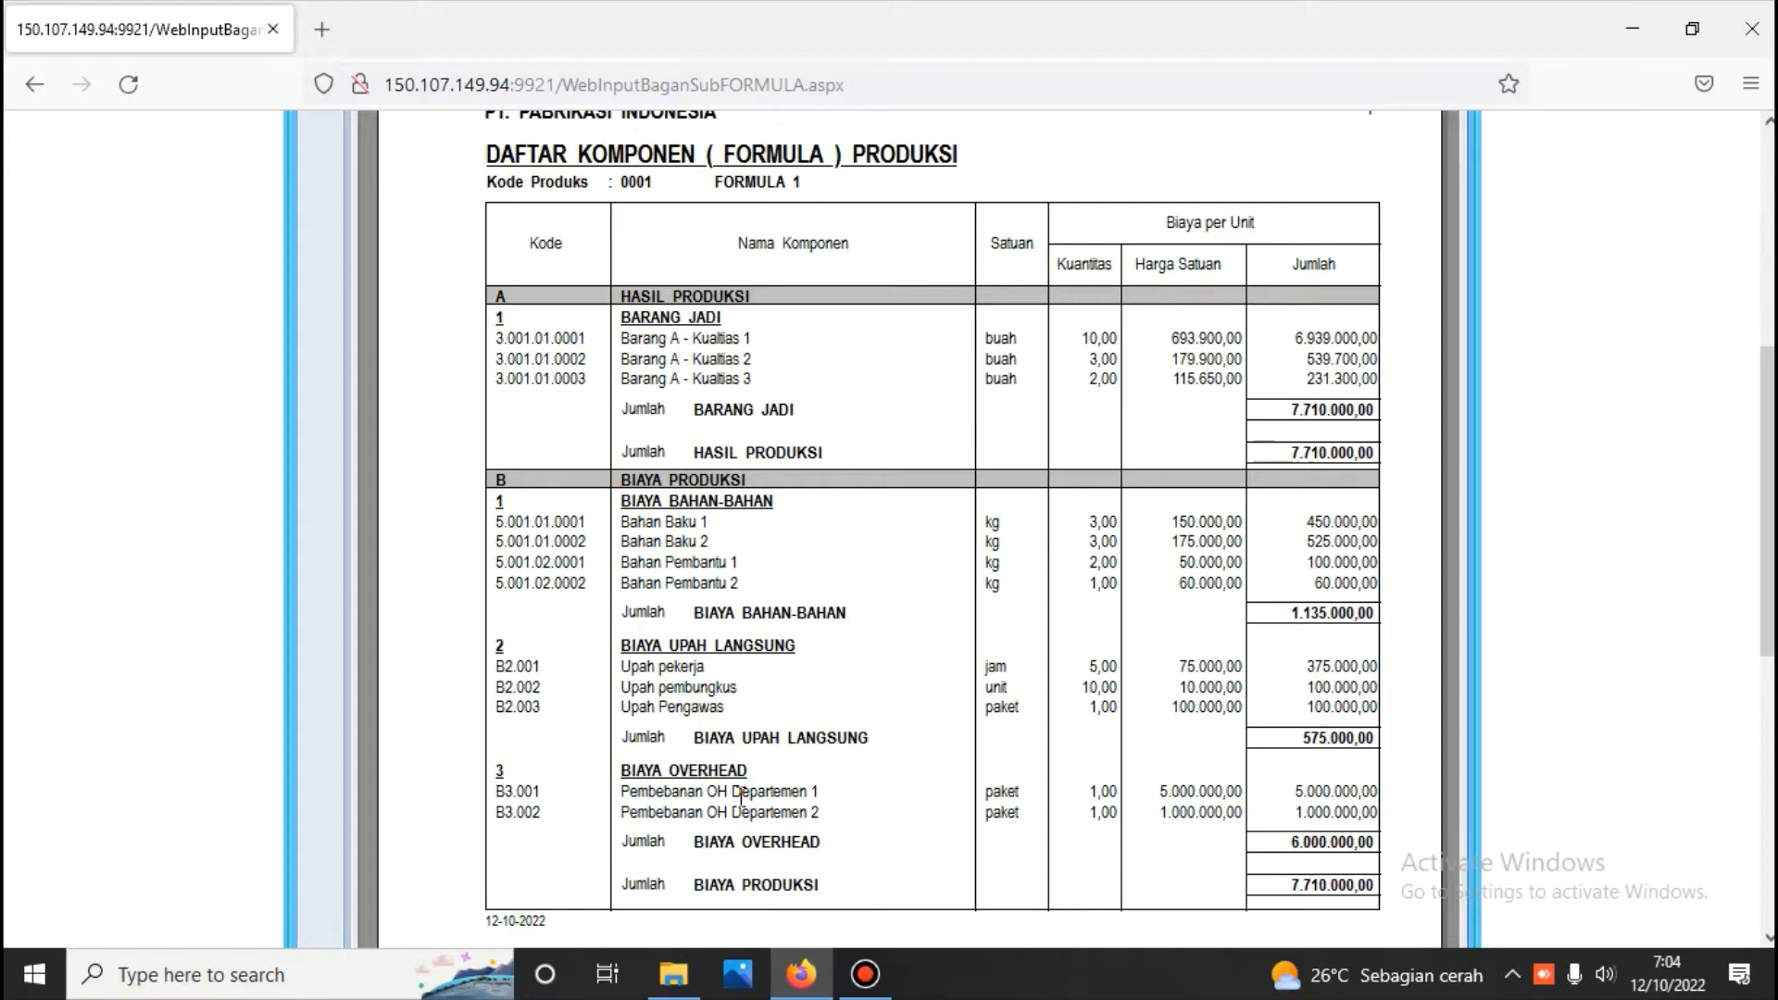
scroll(741, 798, "up", 6)
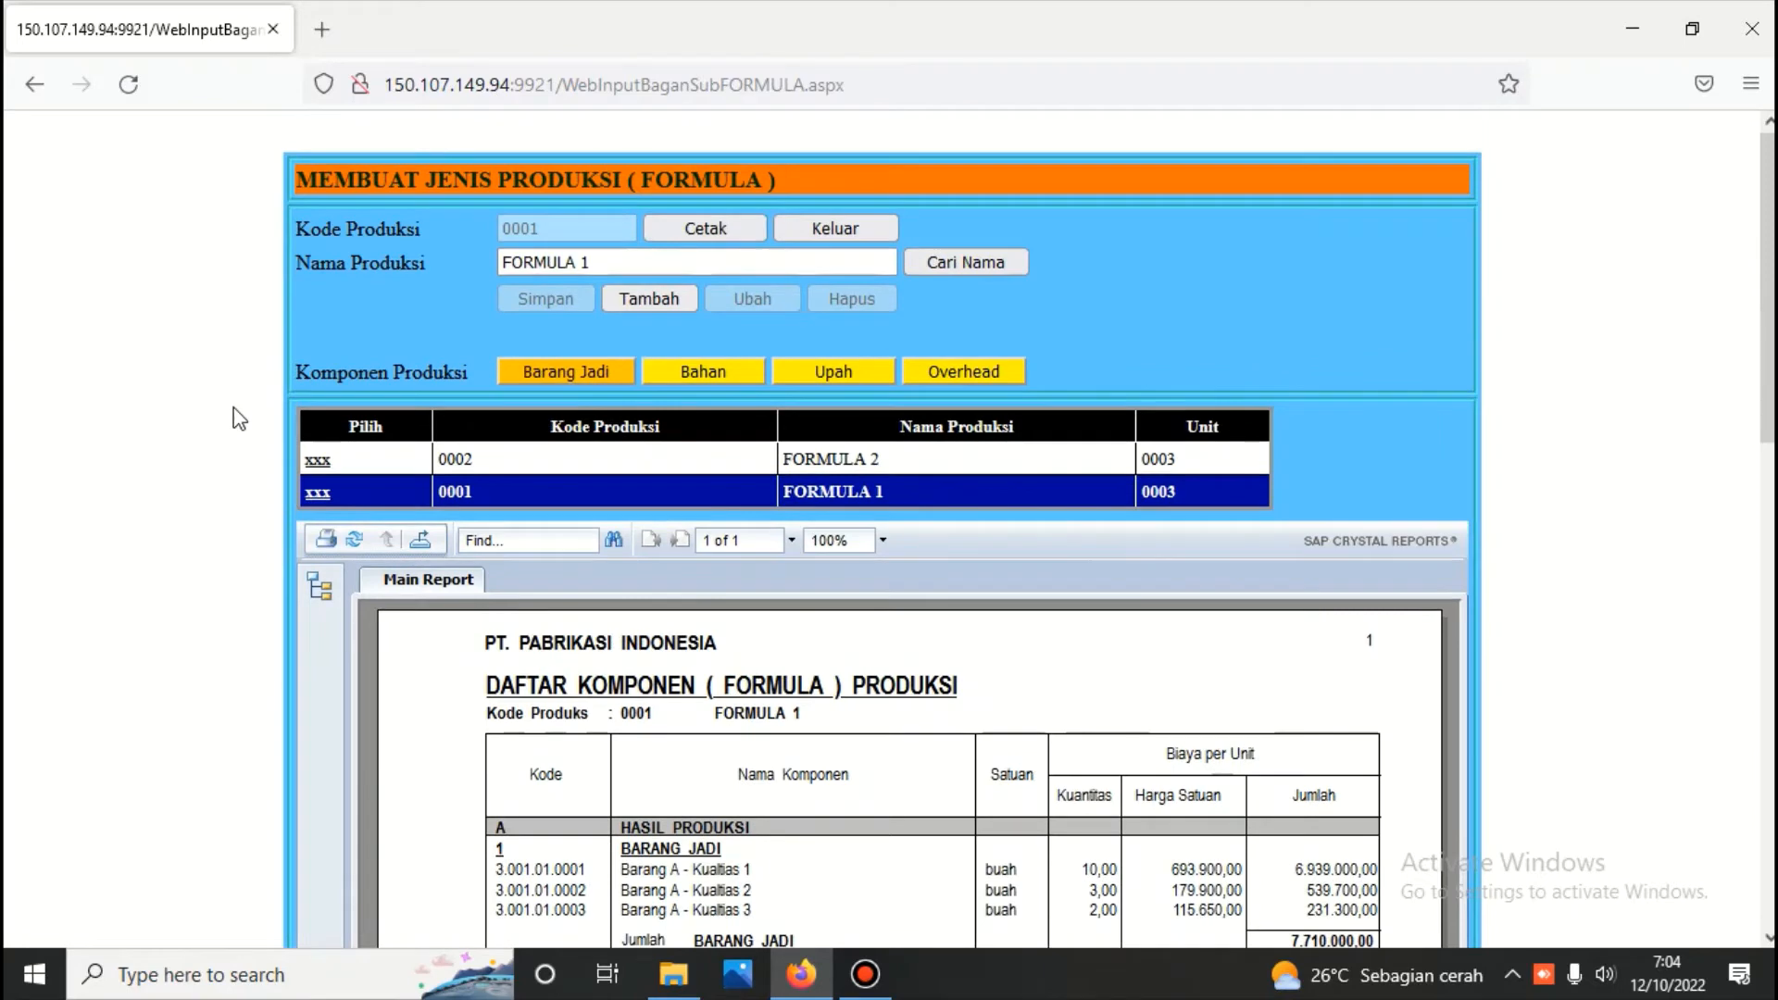
View the Barang Jadi components of FORMULA 1 and exit back to the formula form
left_click(318, 492)
left_click(670, 370)
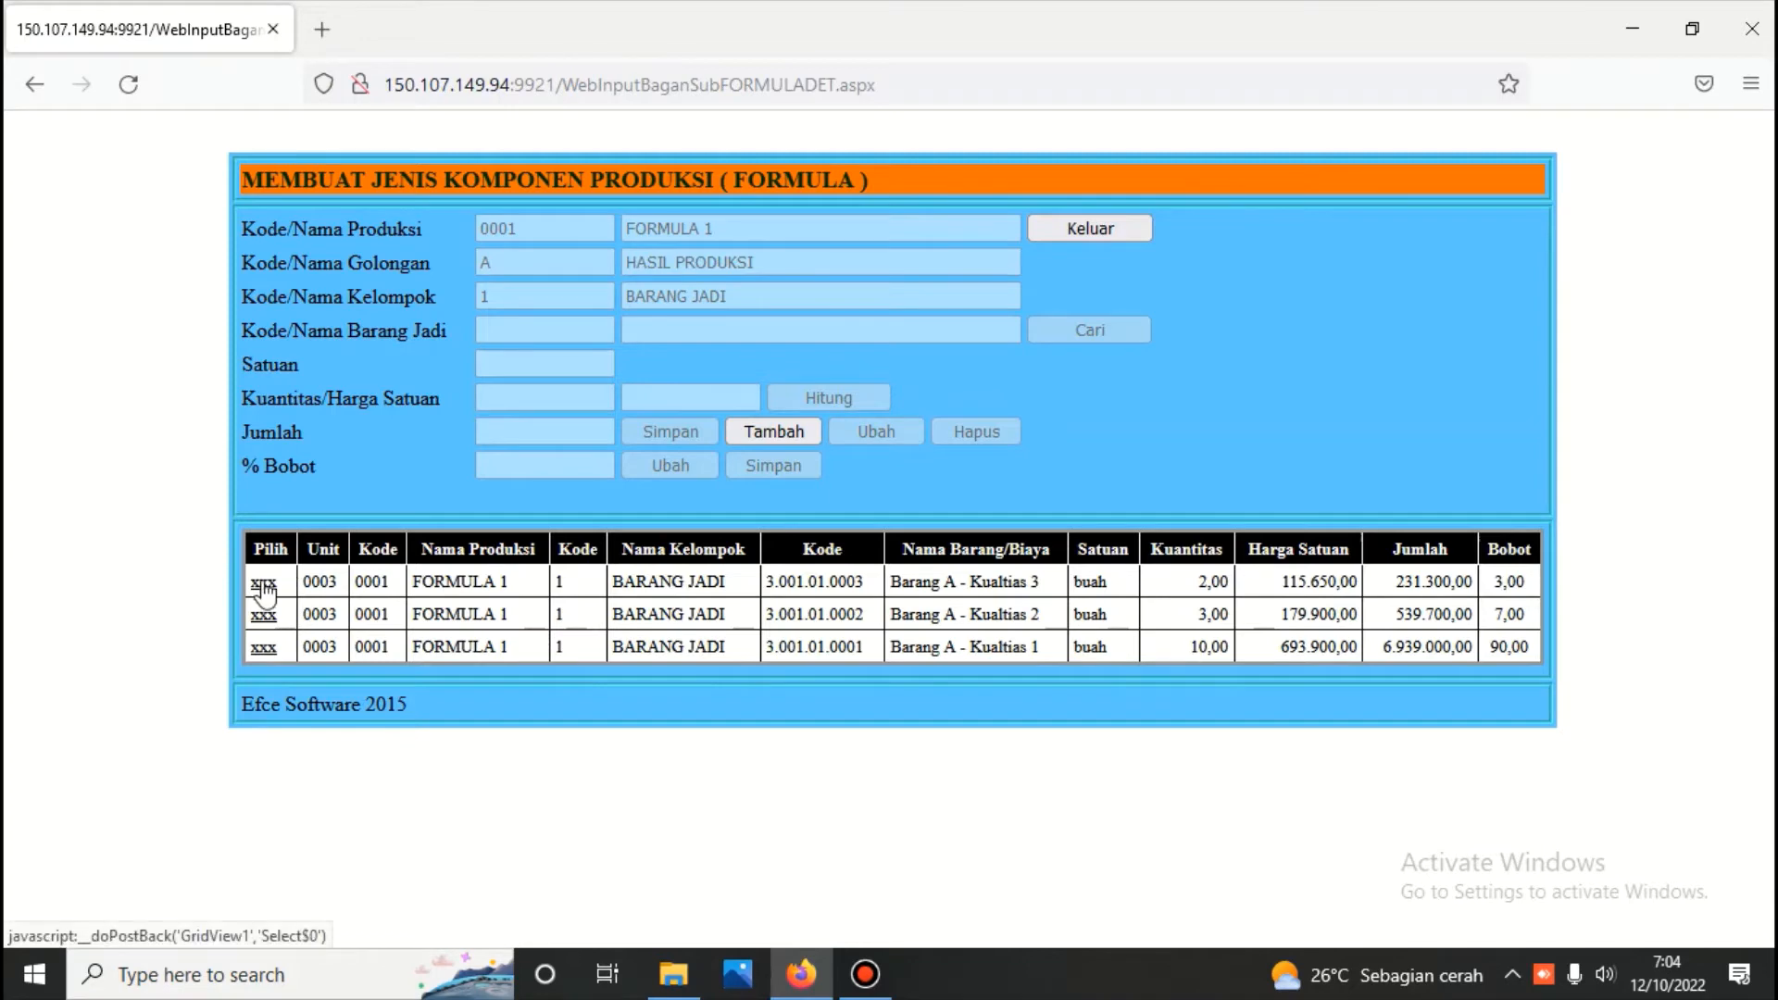
left_click(1106, 229)
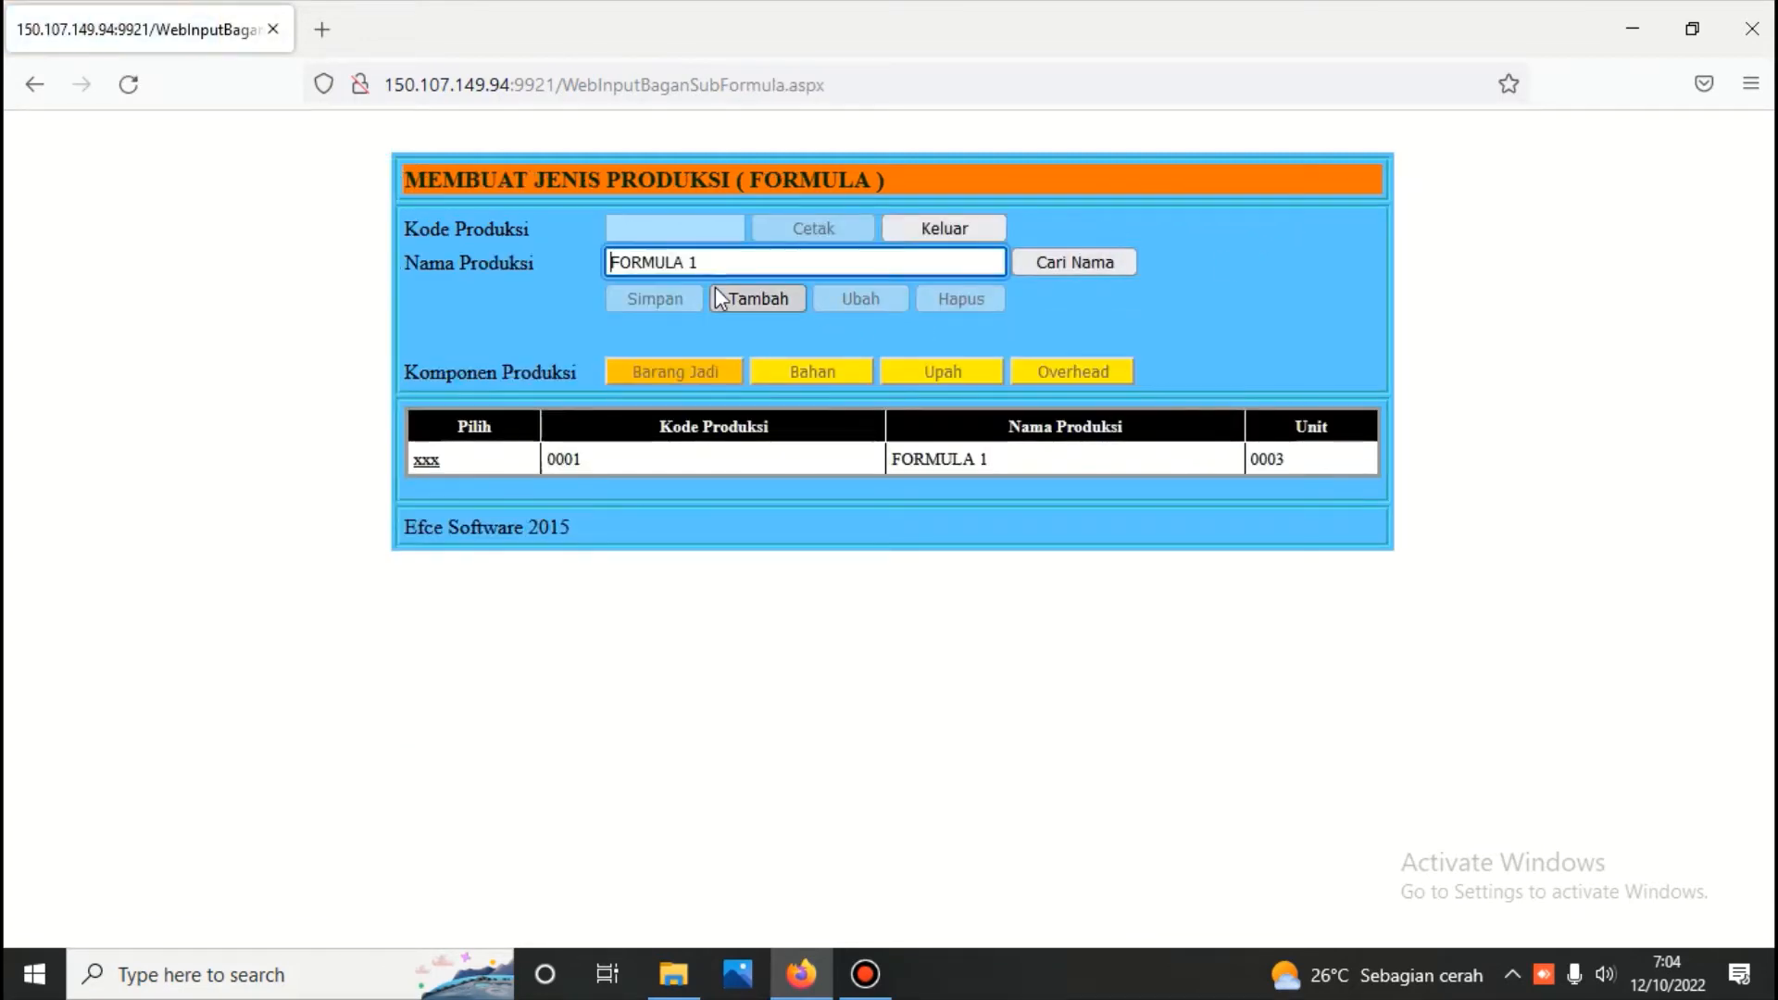
Clear the production name, list all formulas and open the Barang Jadi components of FORMULA 2
left_click_drag(802, 257, 517, 284)
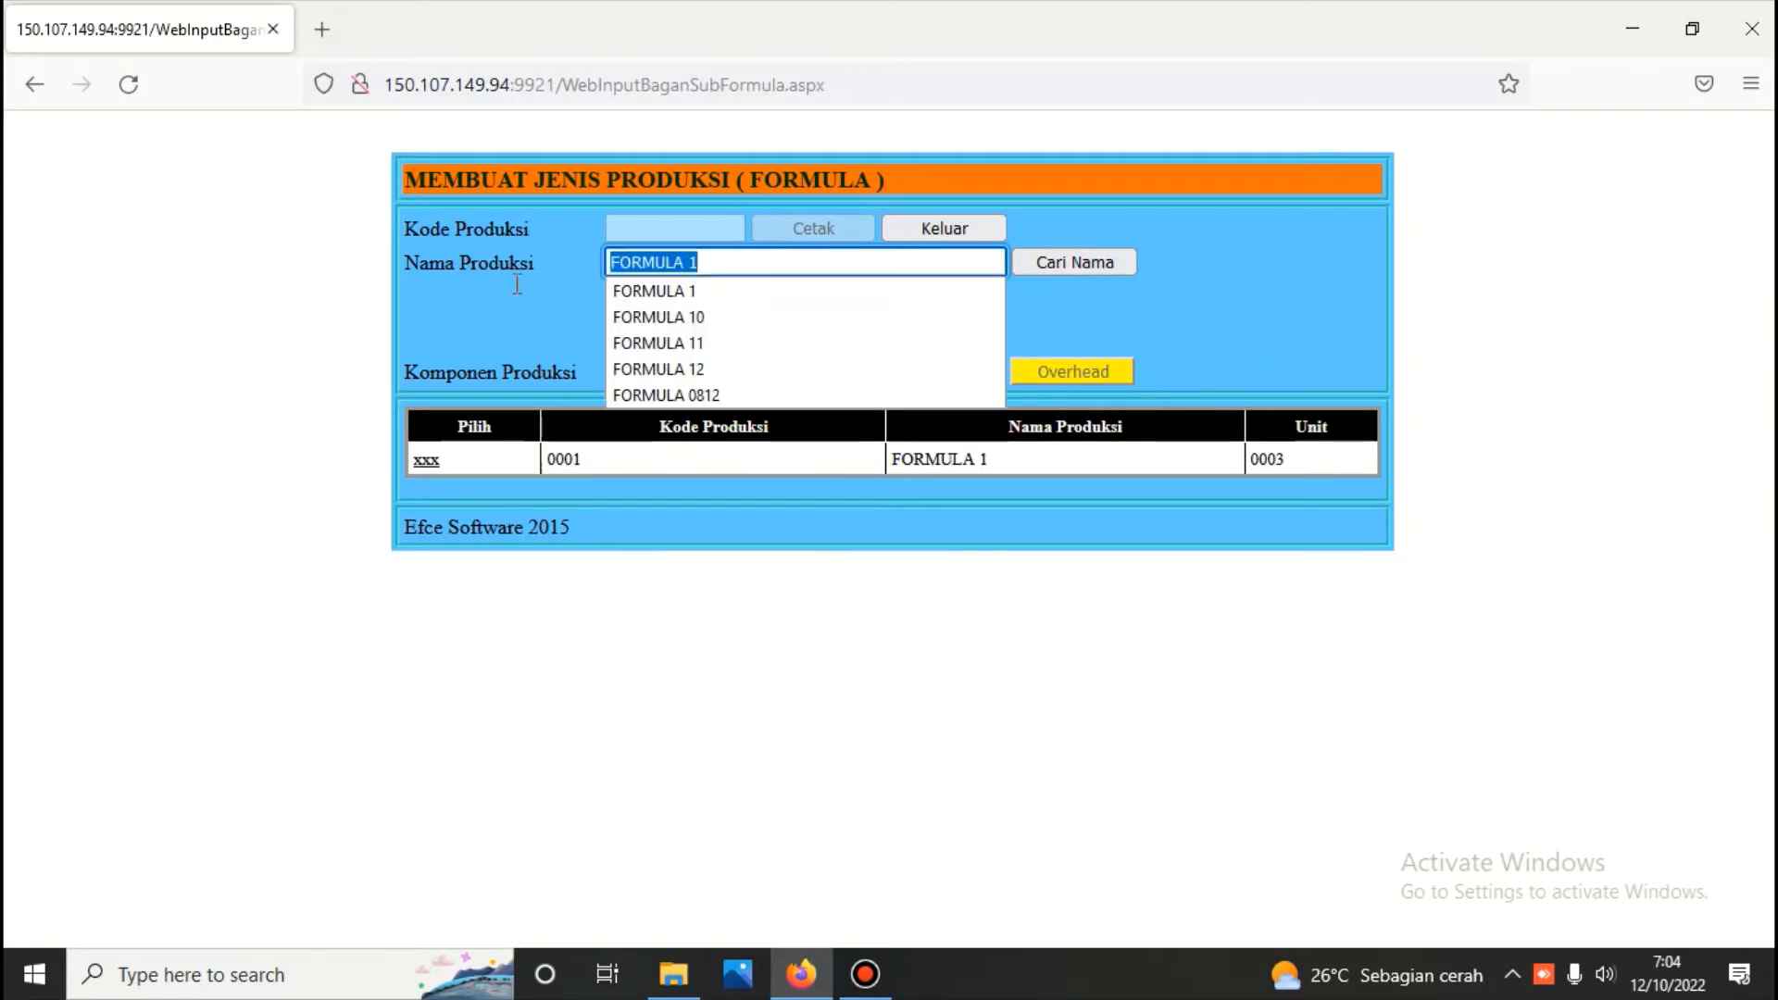
key("BackSpace")
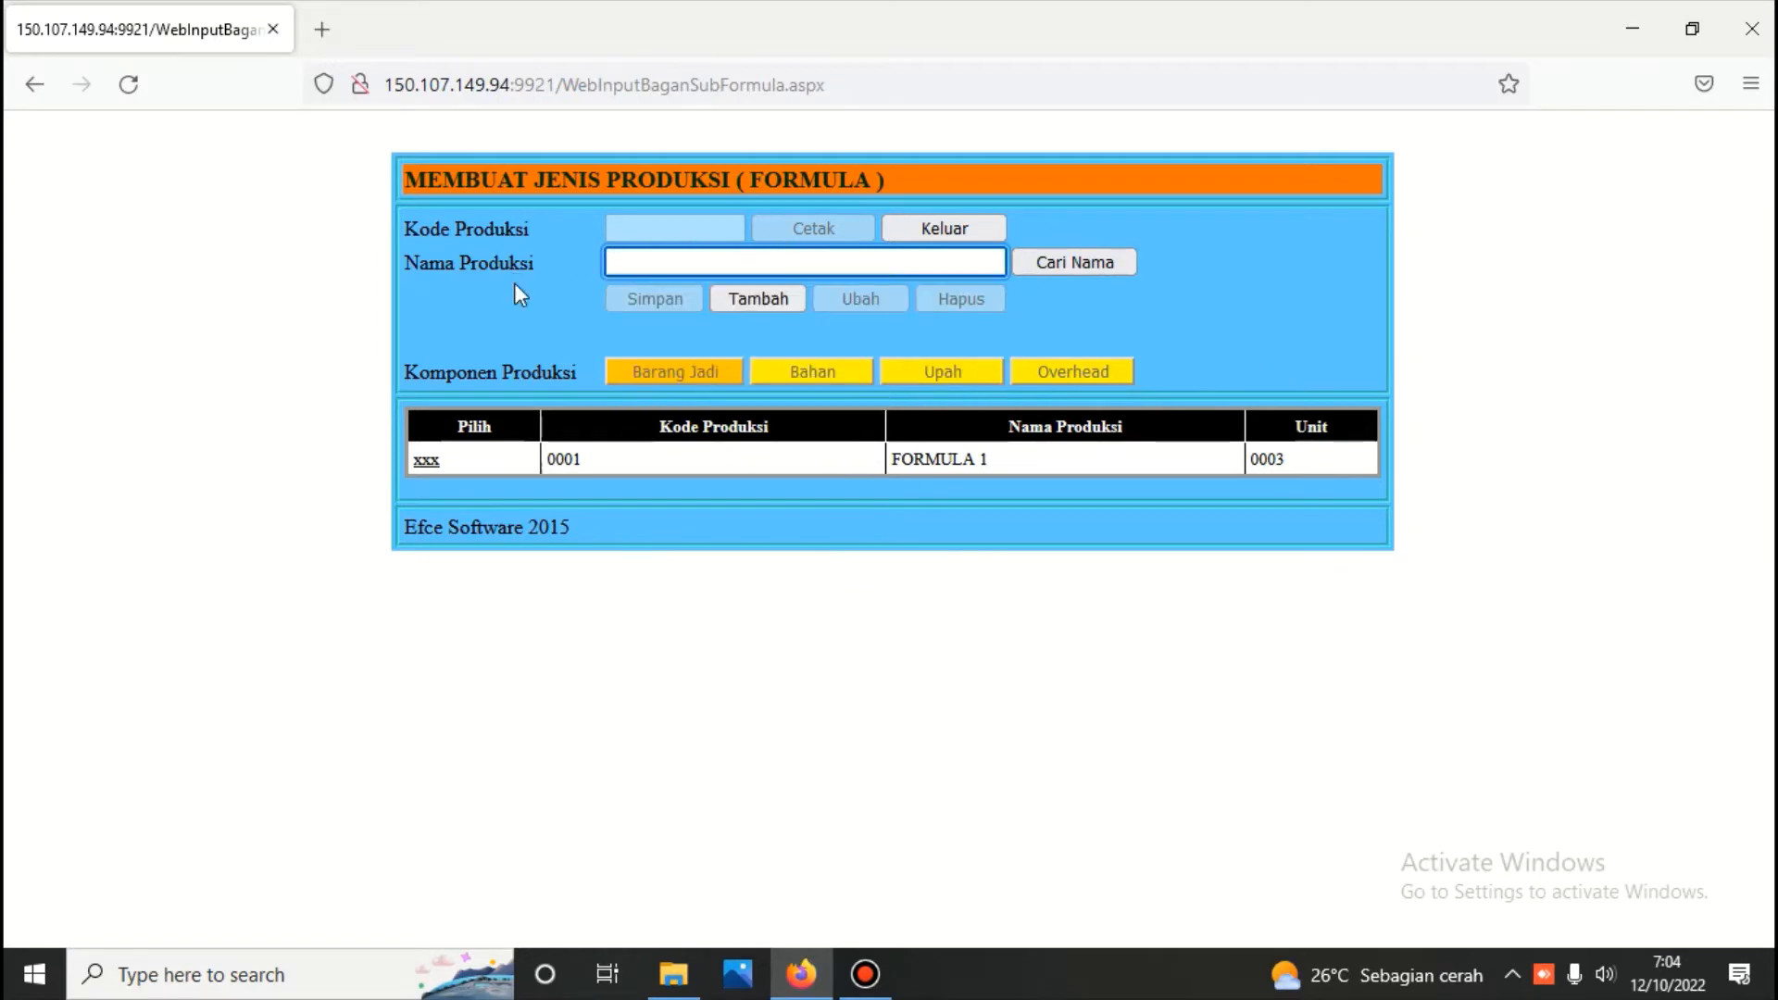
left_click(1052, 263)
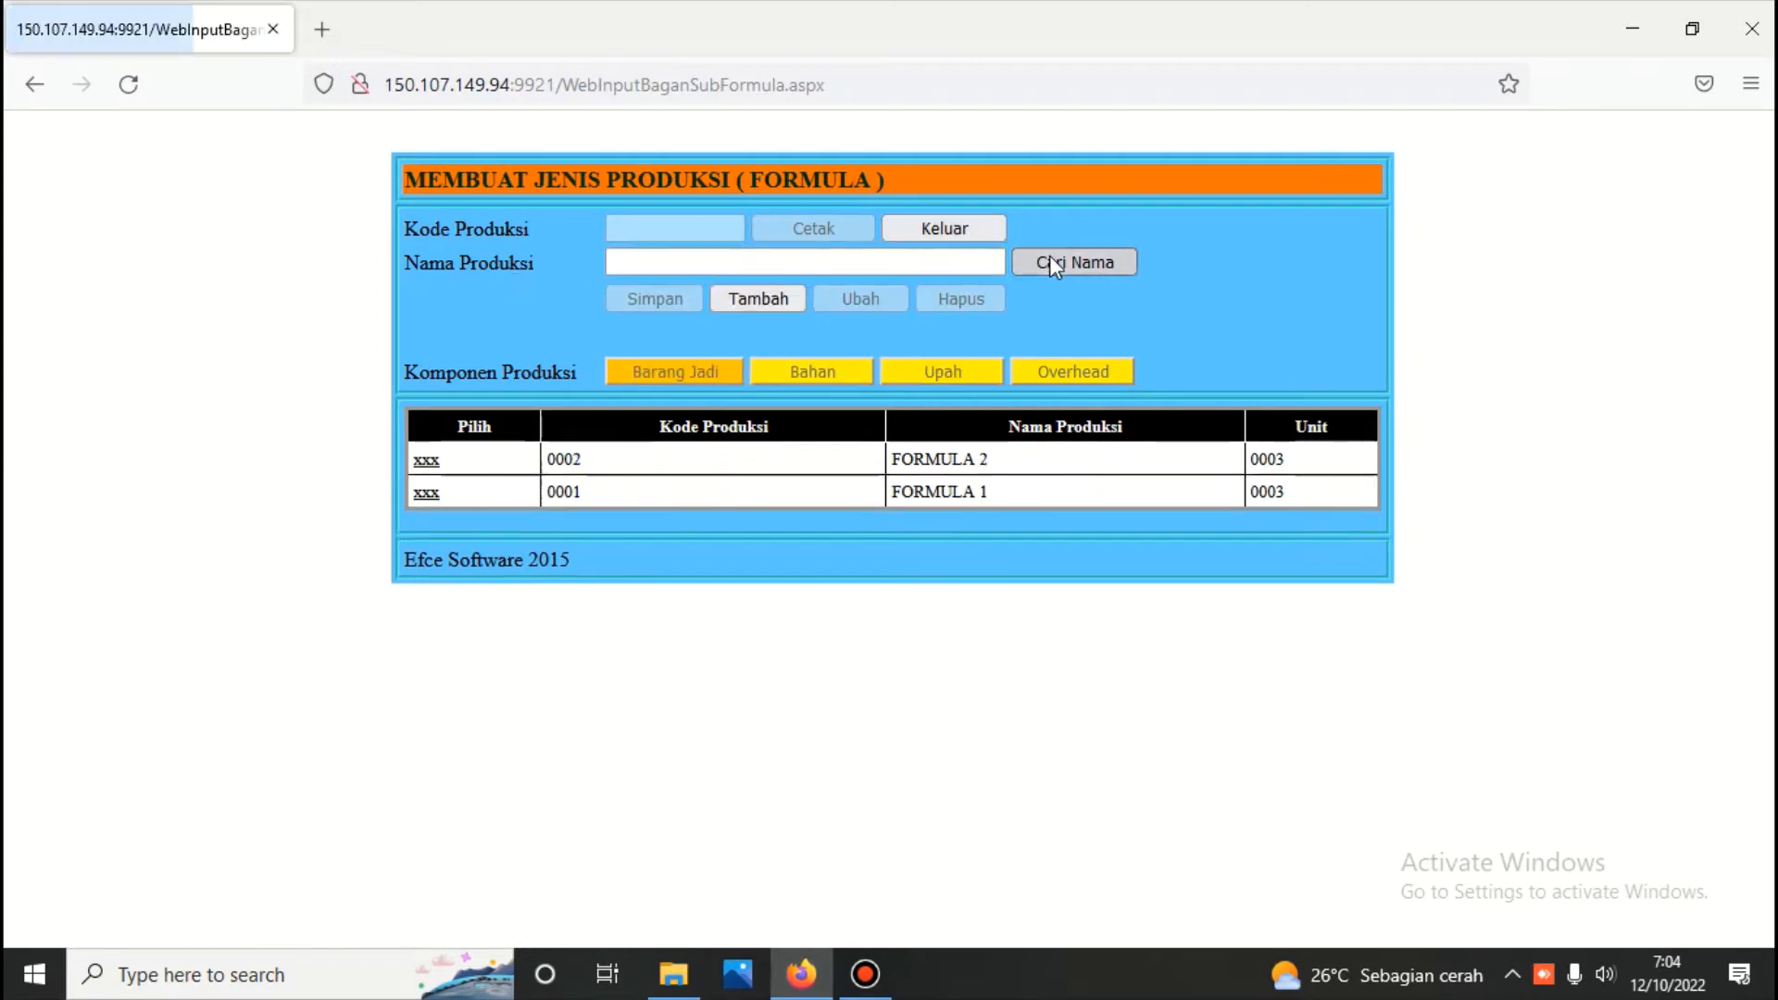
left_click(430, 465)
left_click(664, 372)
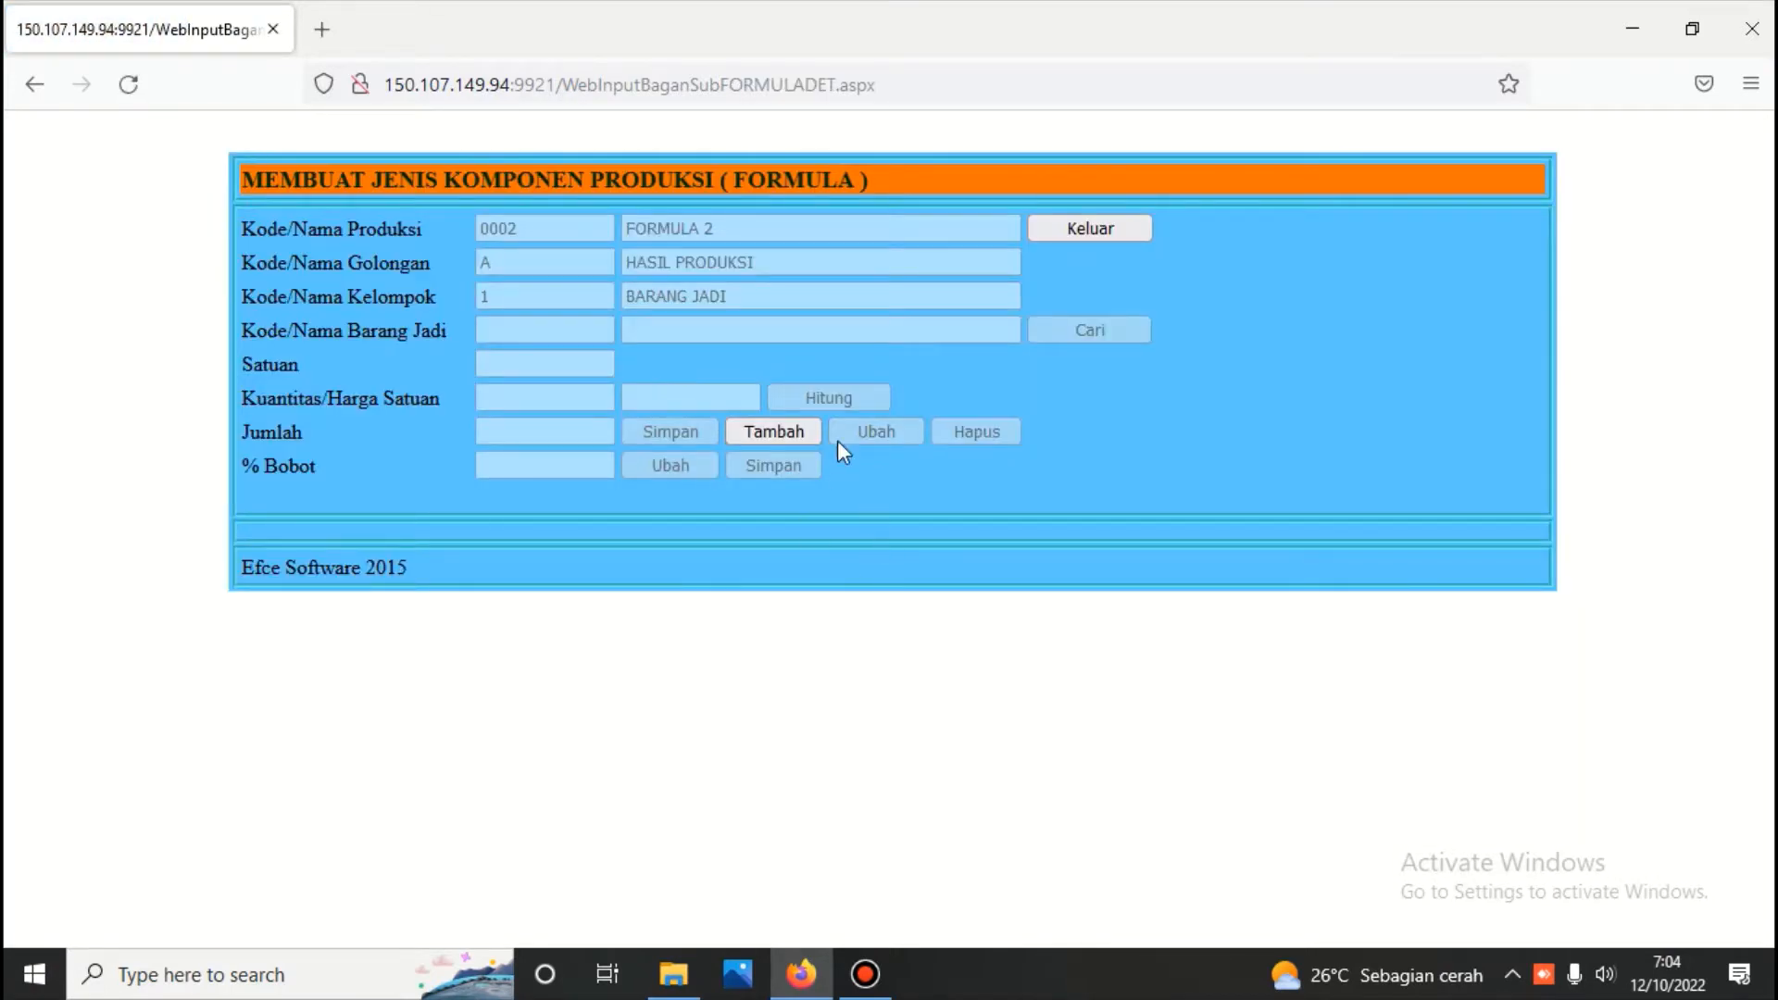
Add Barang A - Kualtias 1 as a finished good of FORMULA 2 with quantity 10, calculate it and save
left_click(776, 434)
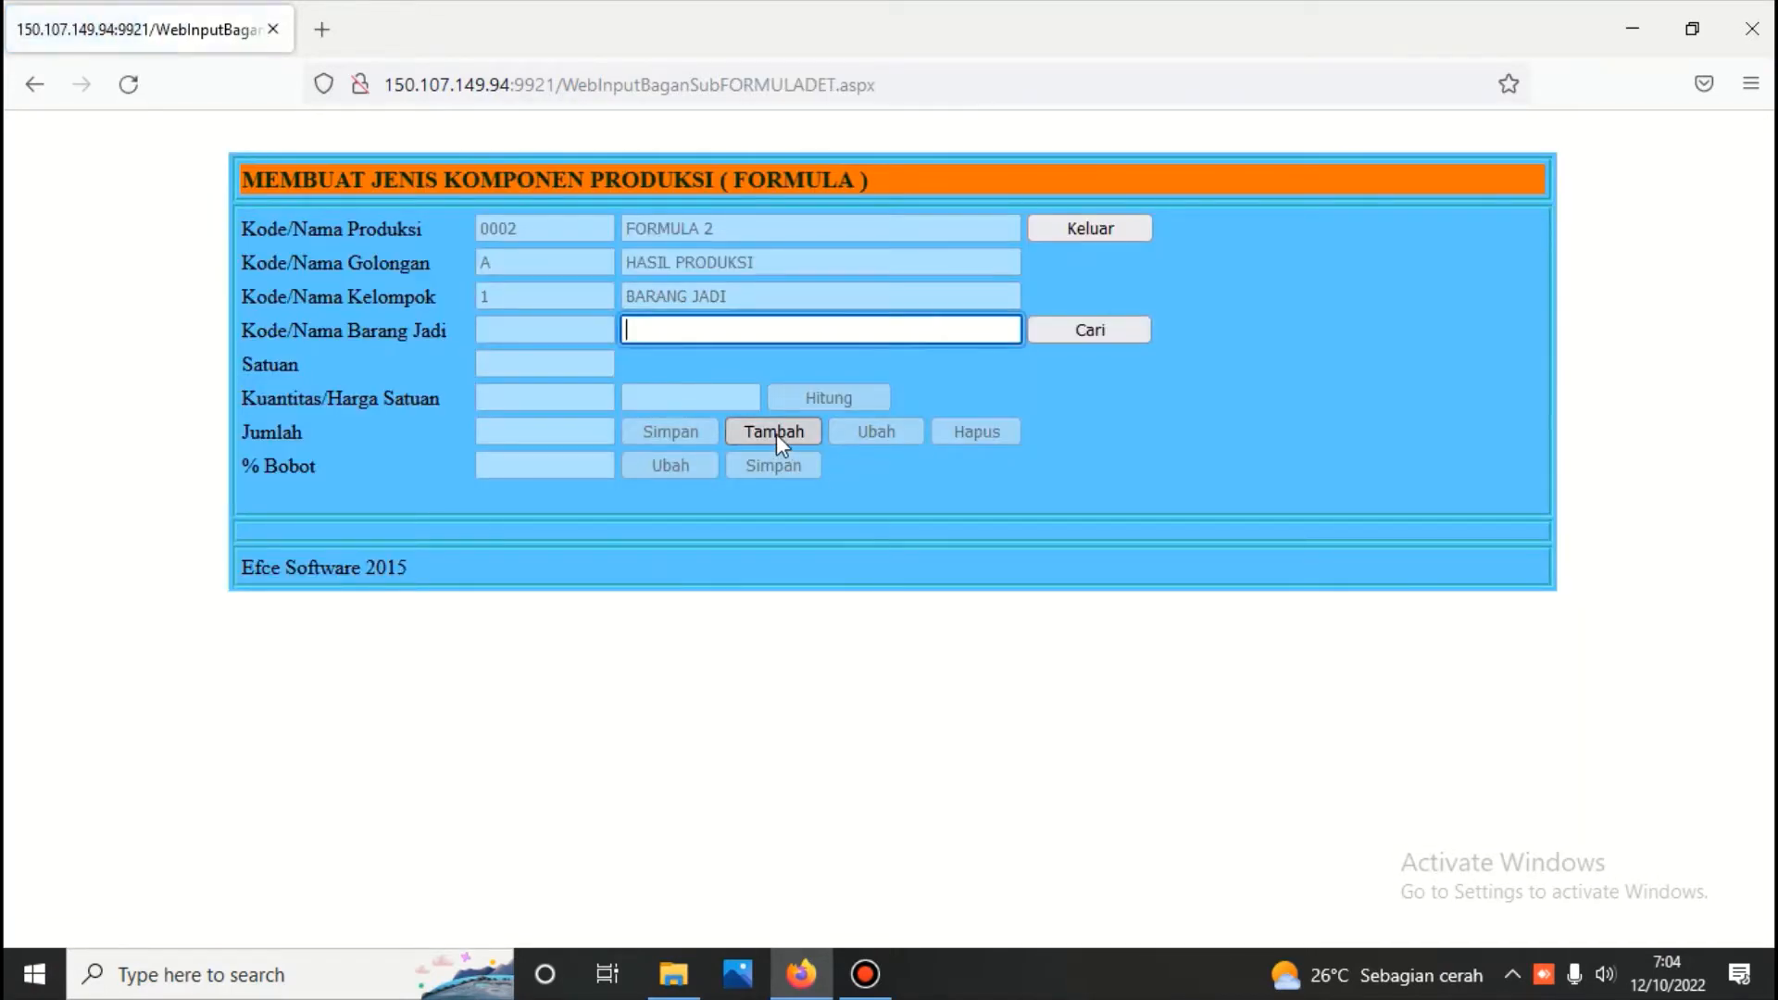
left_click(1106, 333)
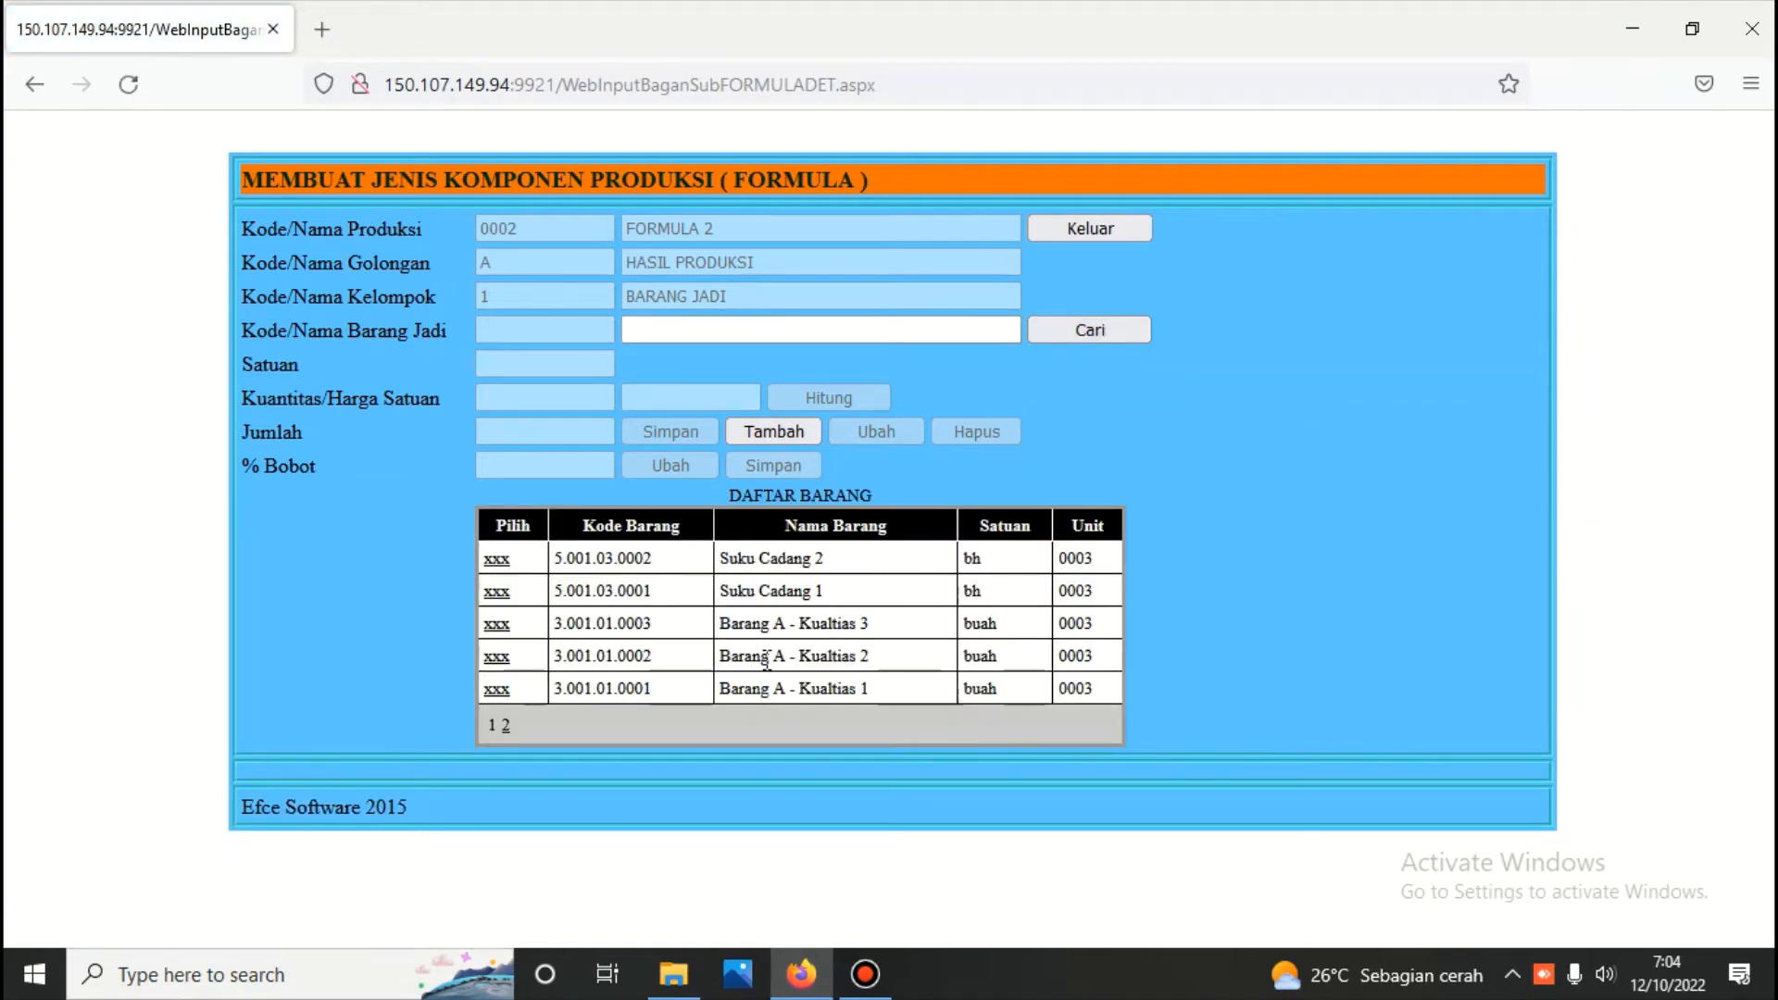
left_click(506, 723)
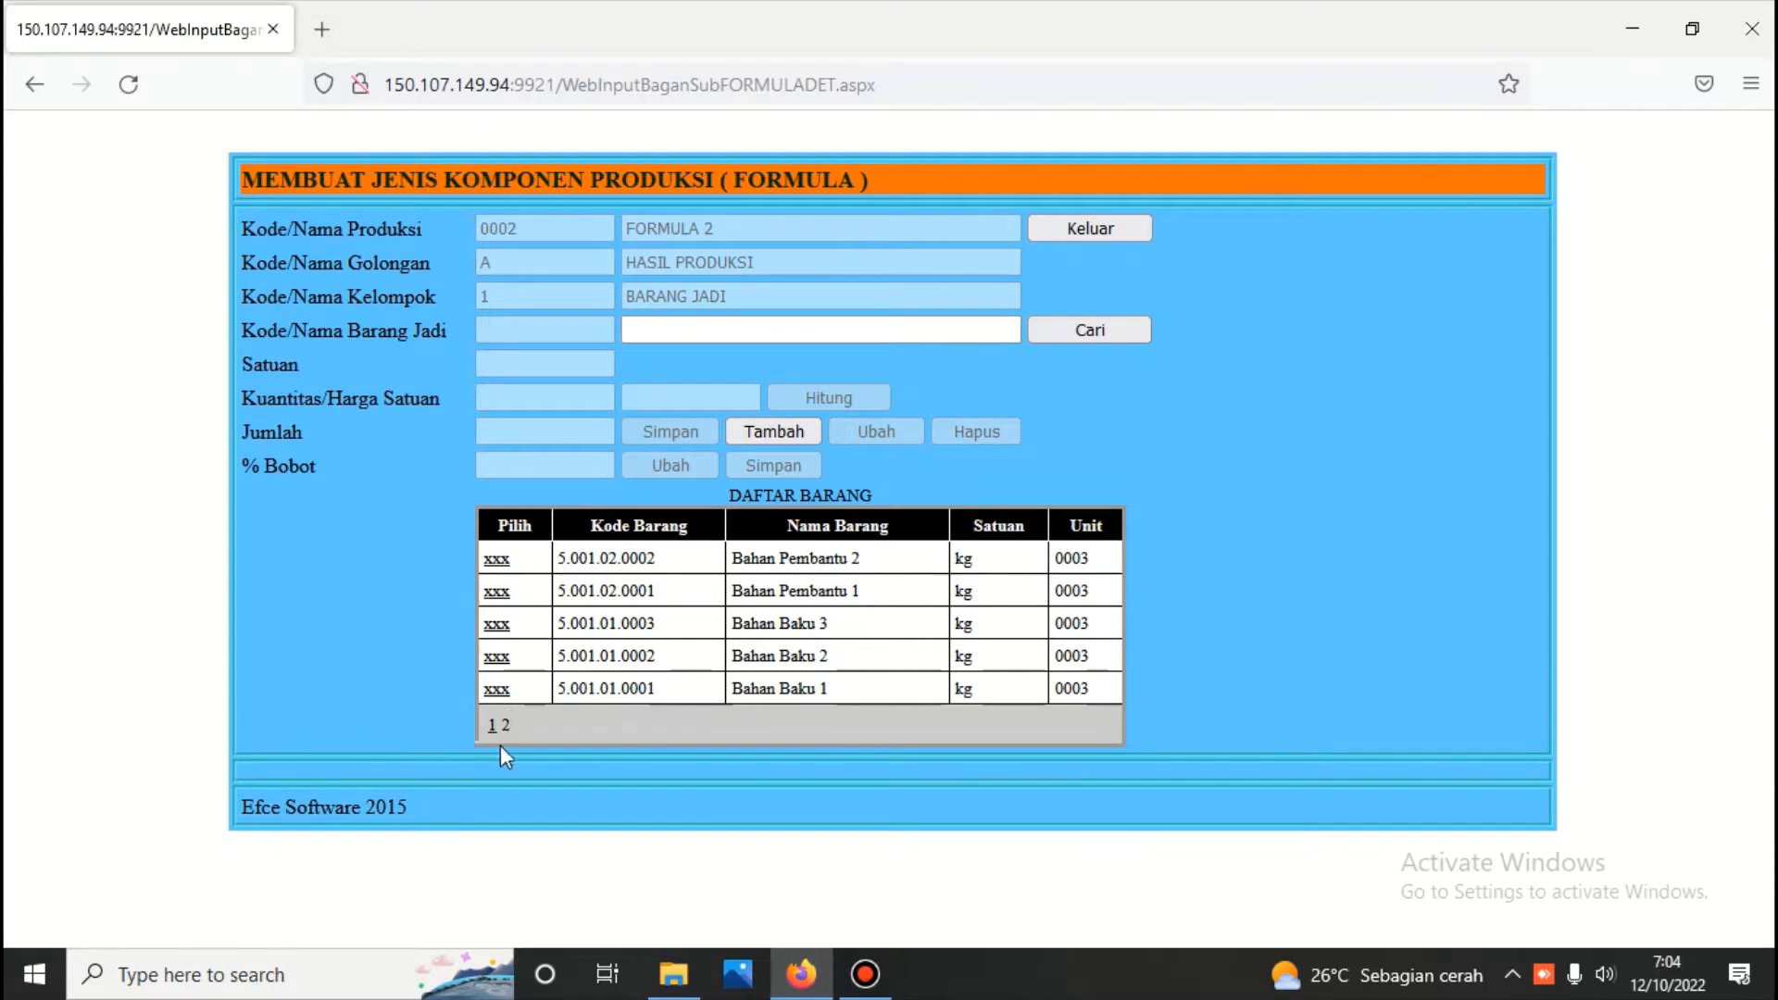
left_click(492, 725)
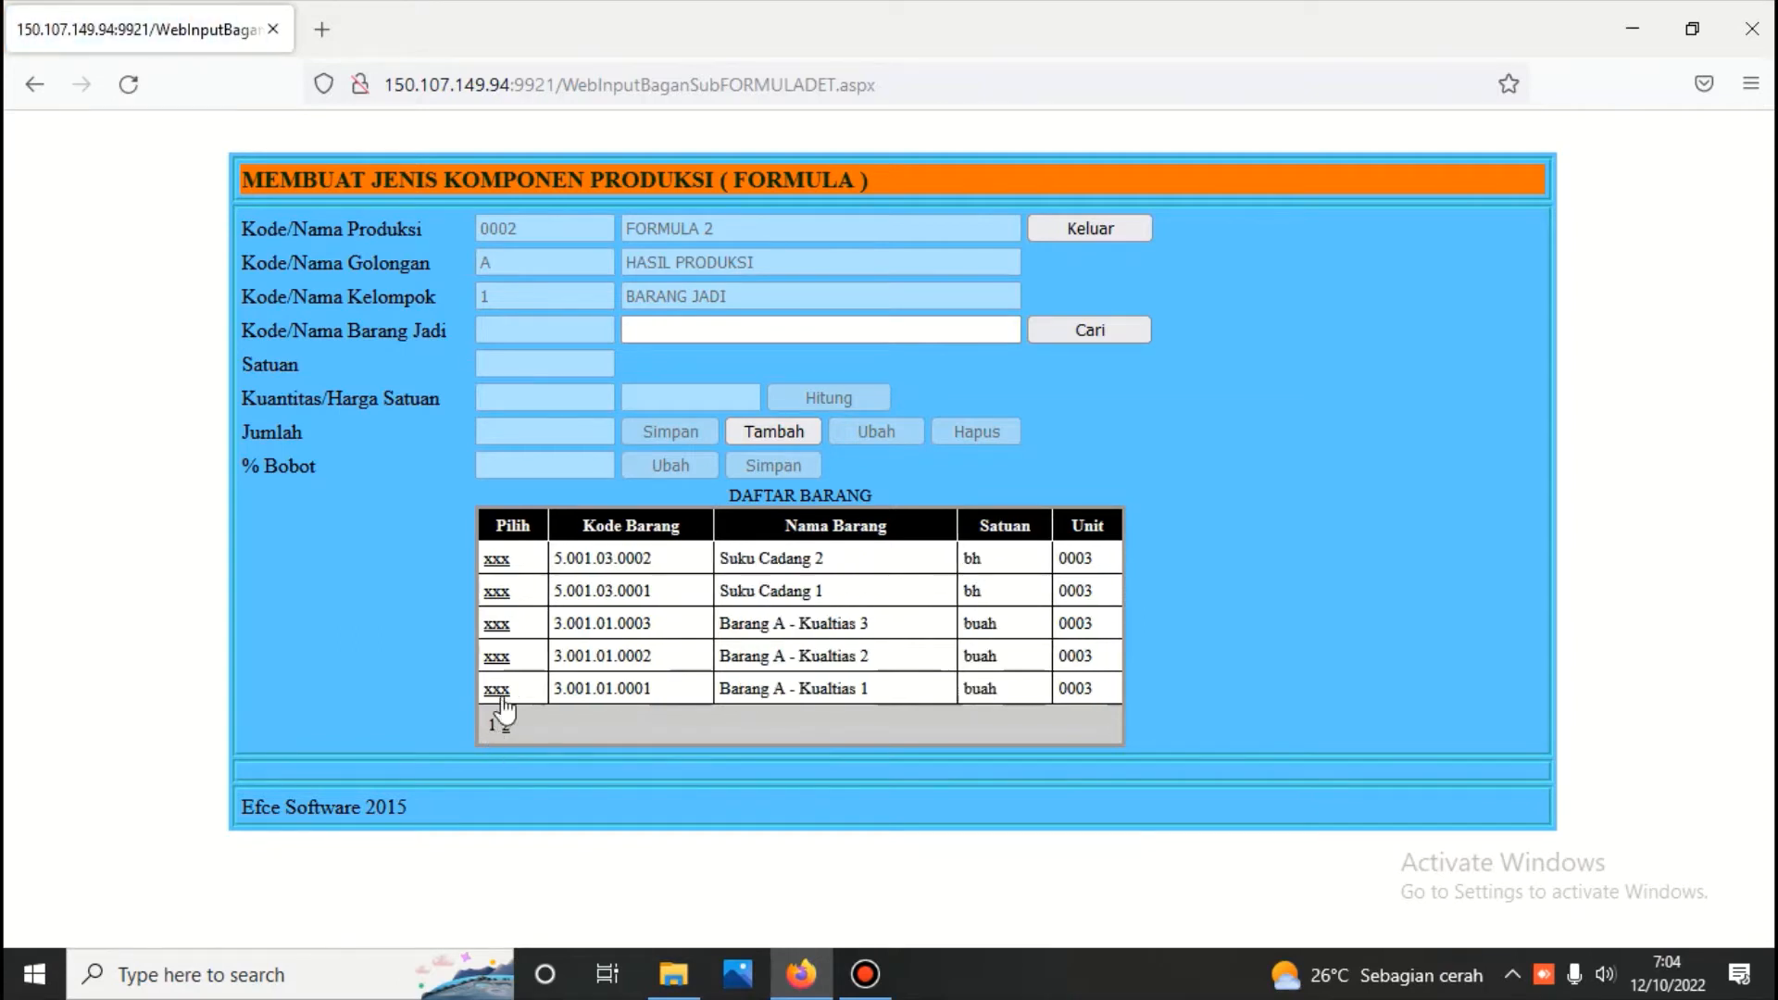
left_click(498, 689)
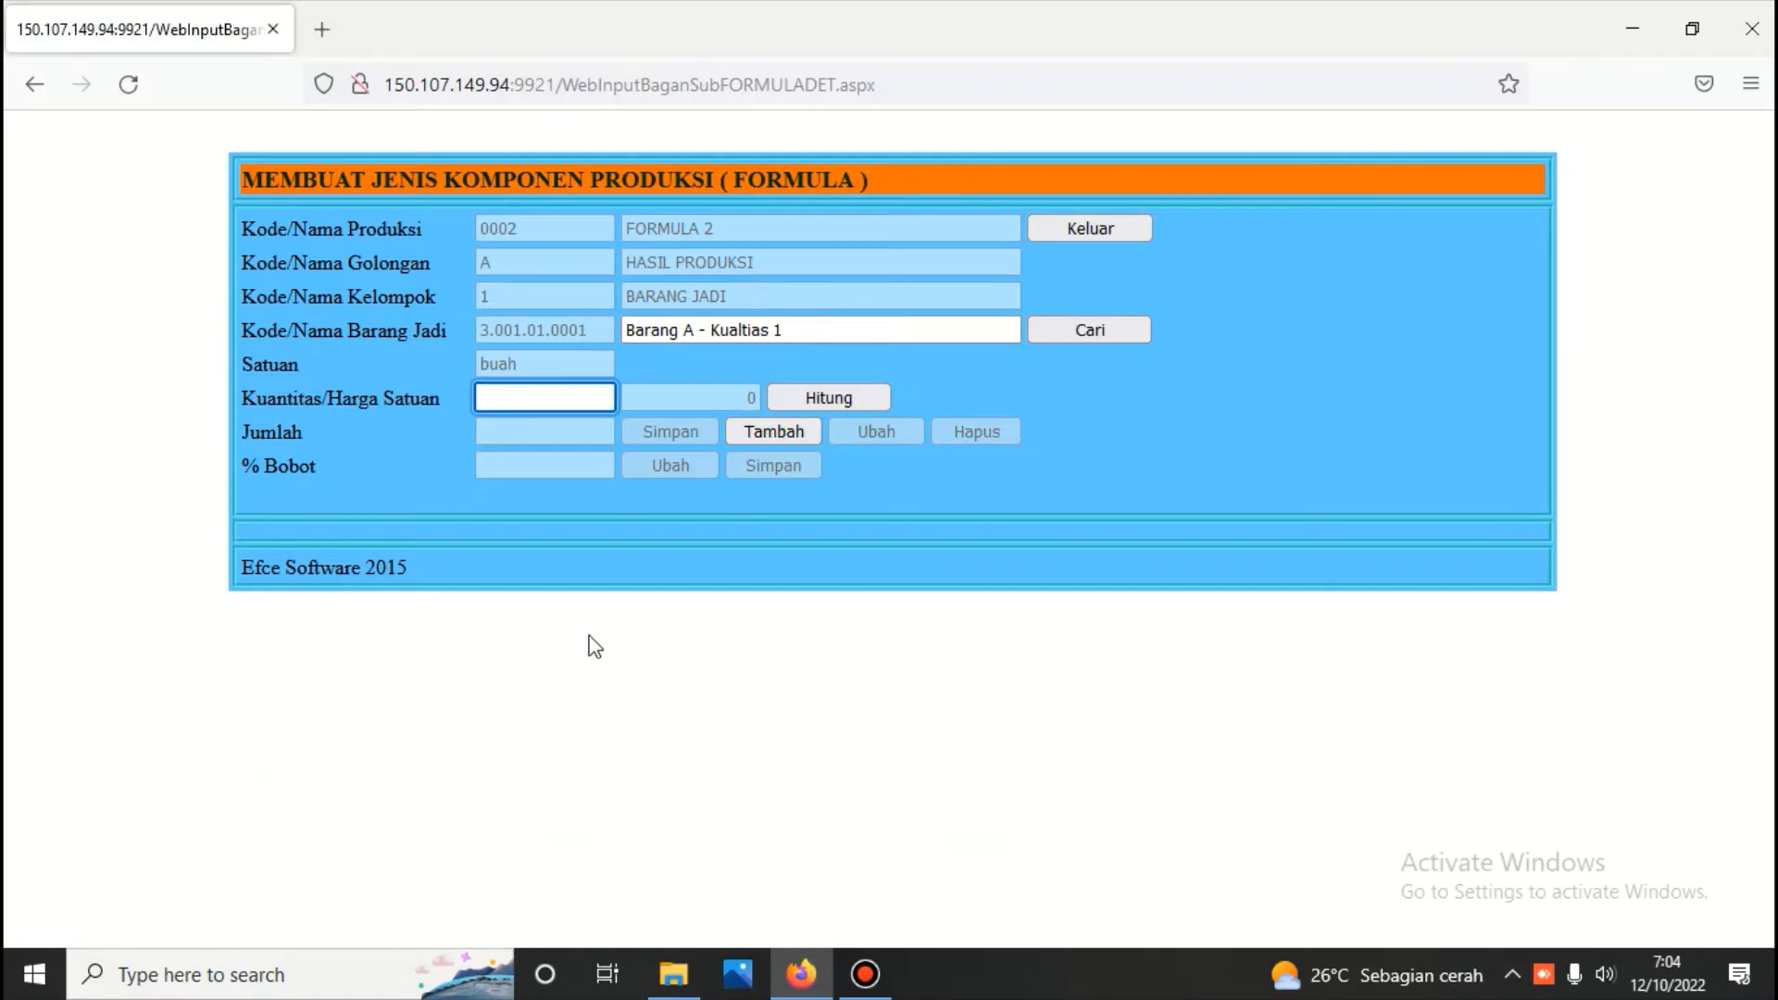
type("10")
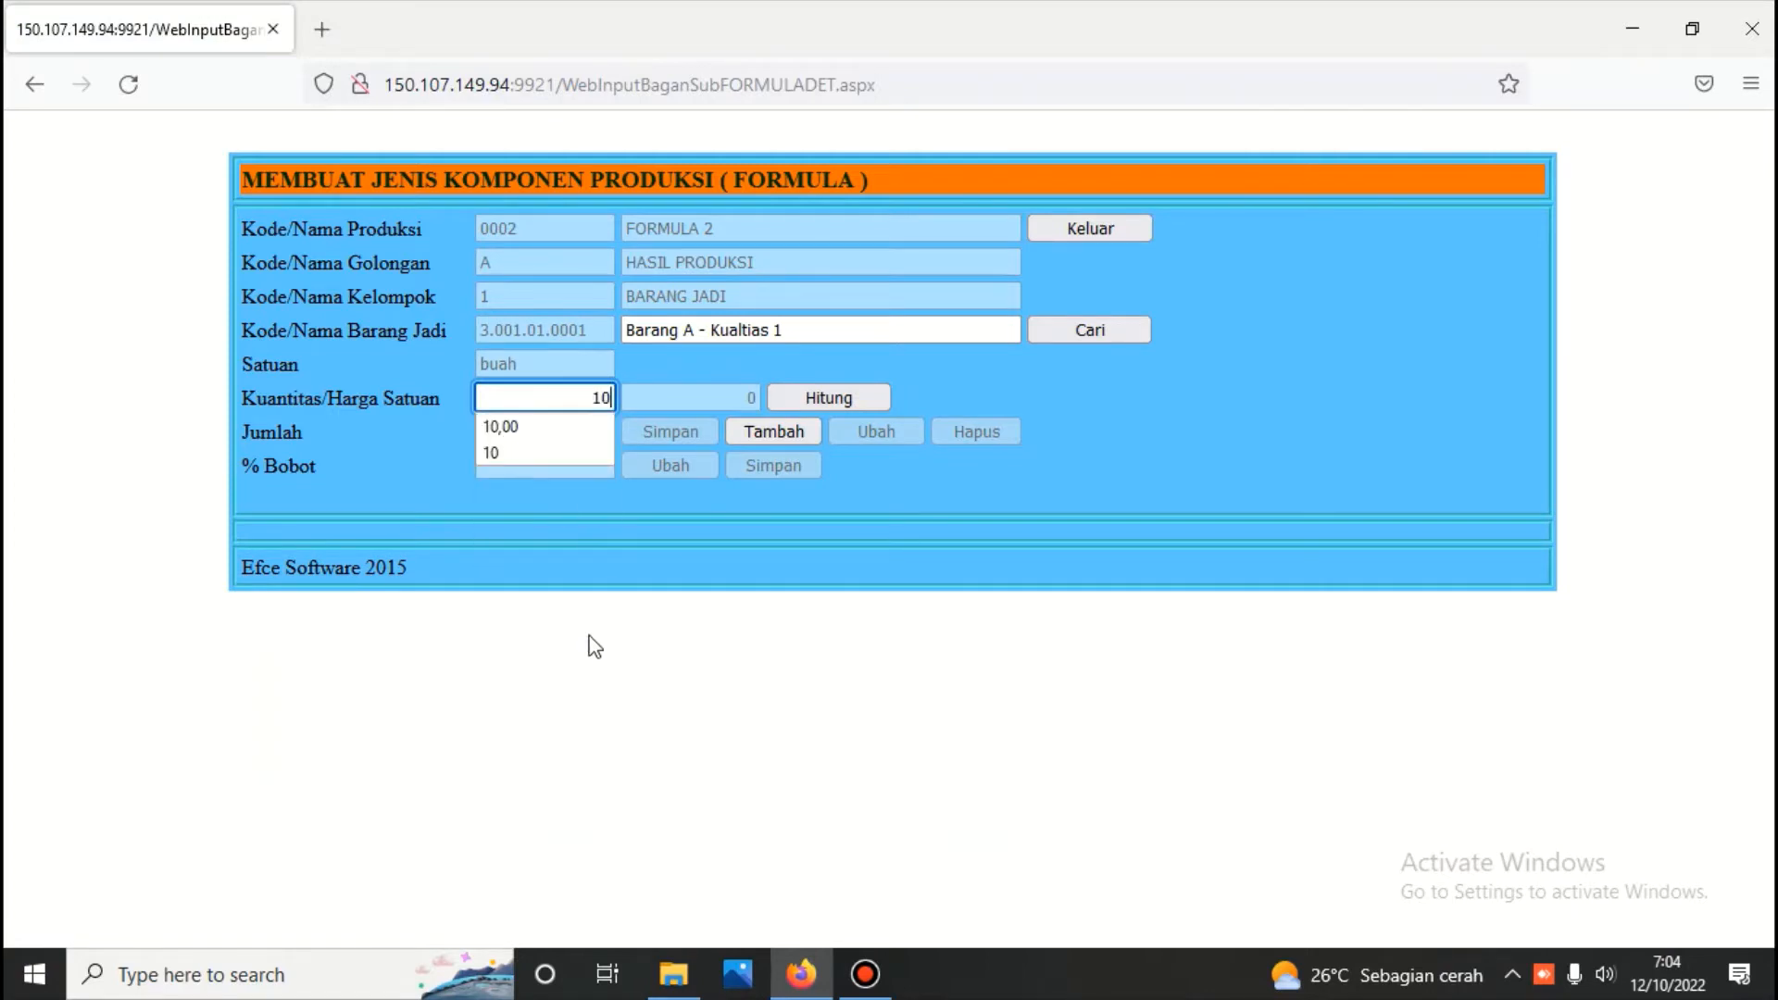
left_click(824, 398)
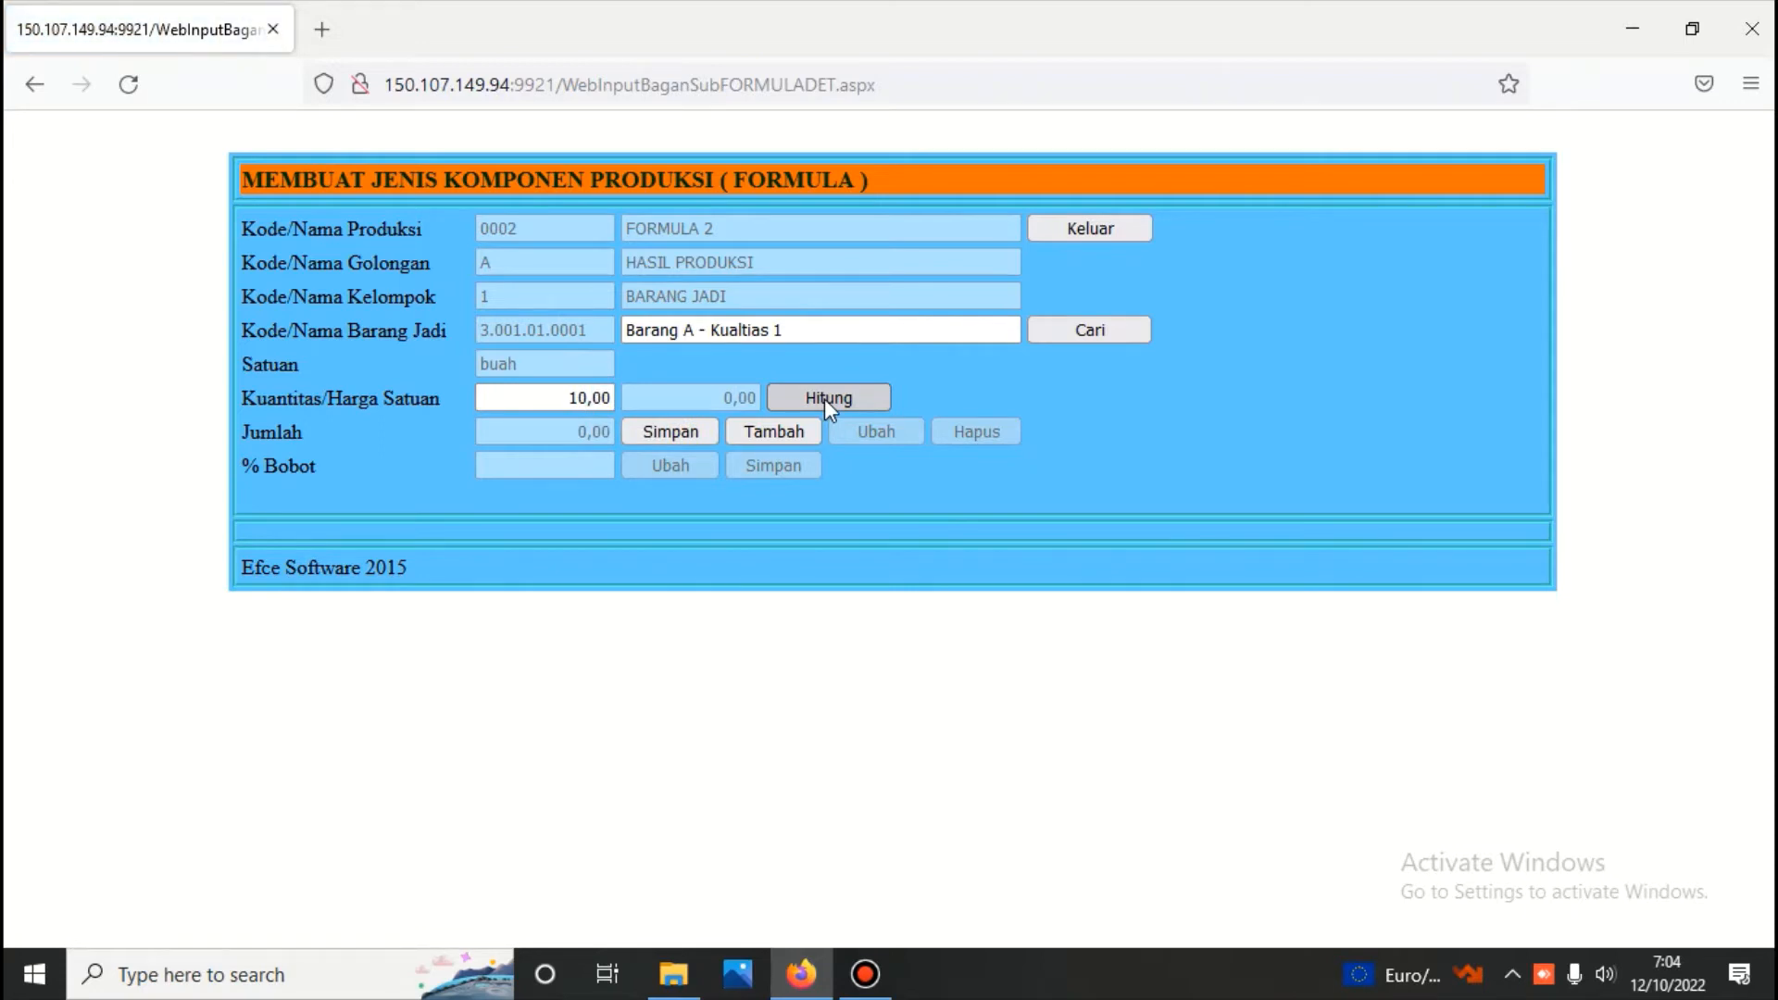
left_click(654, 437)
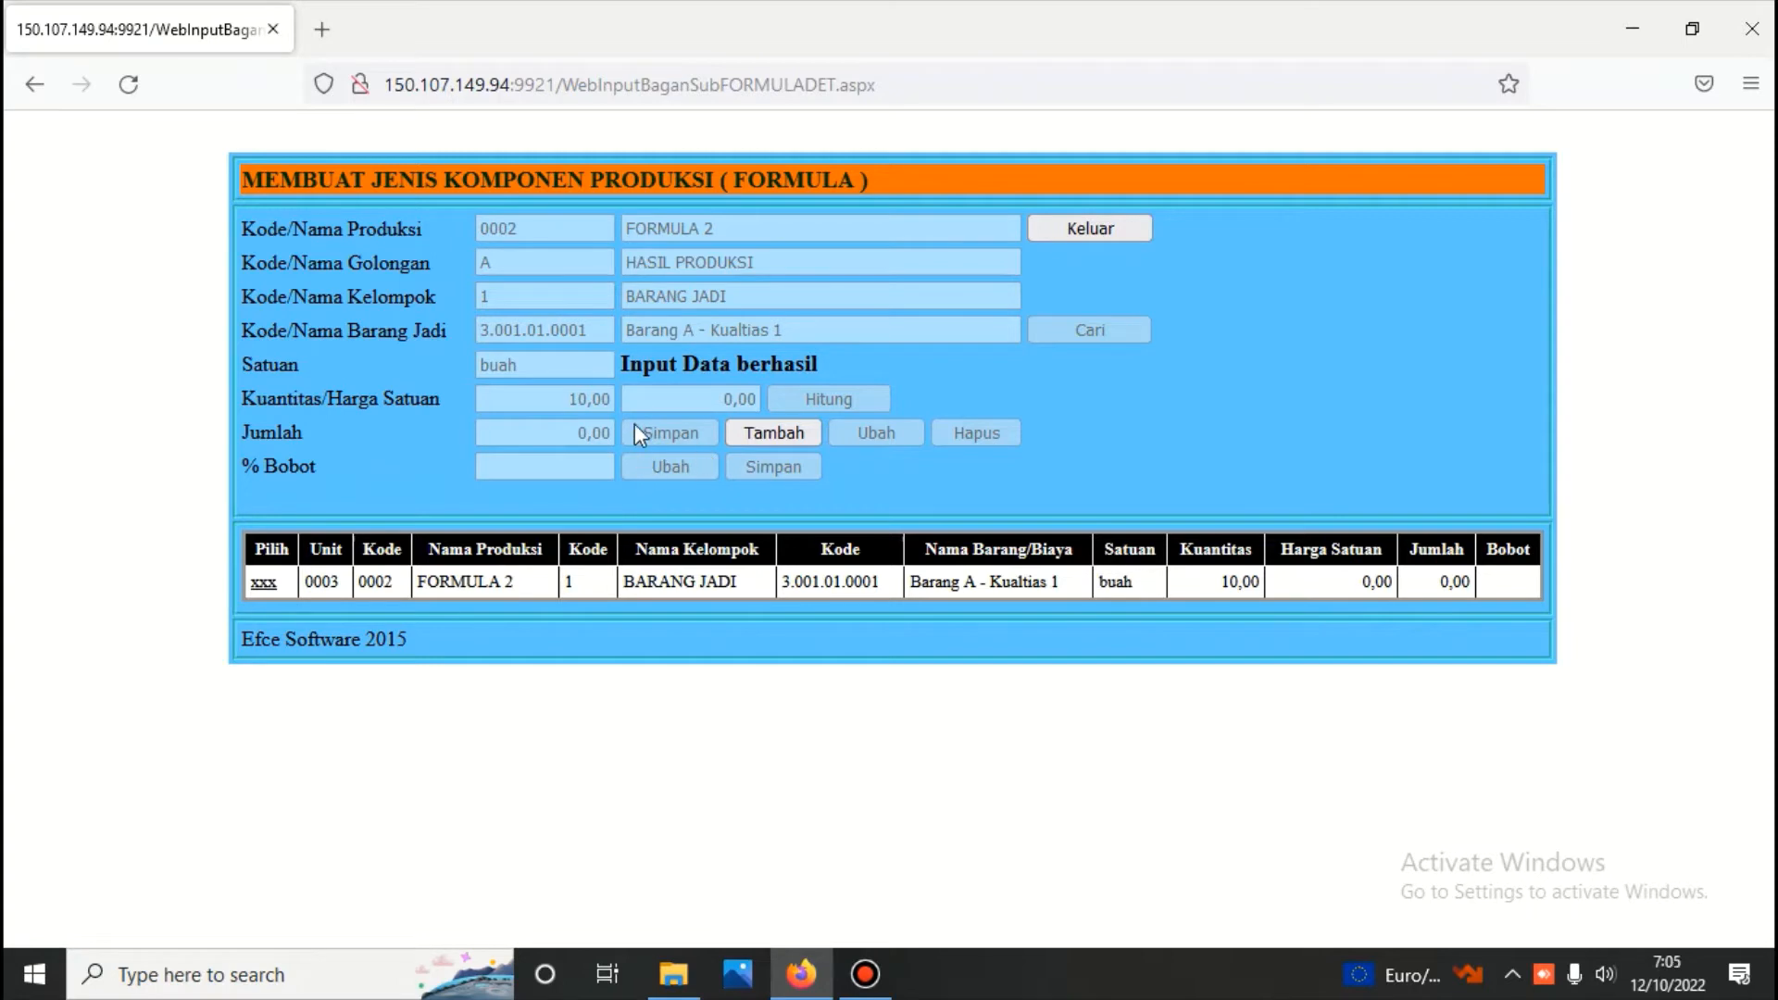
Add Barang A - Kualtias 2 as a finished good with quantity 2, save it and try to exit the component form
left_click(776, 431)
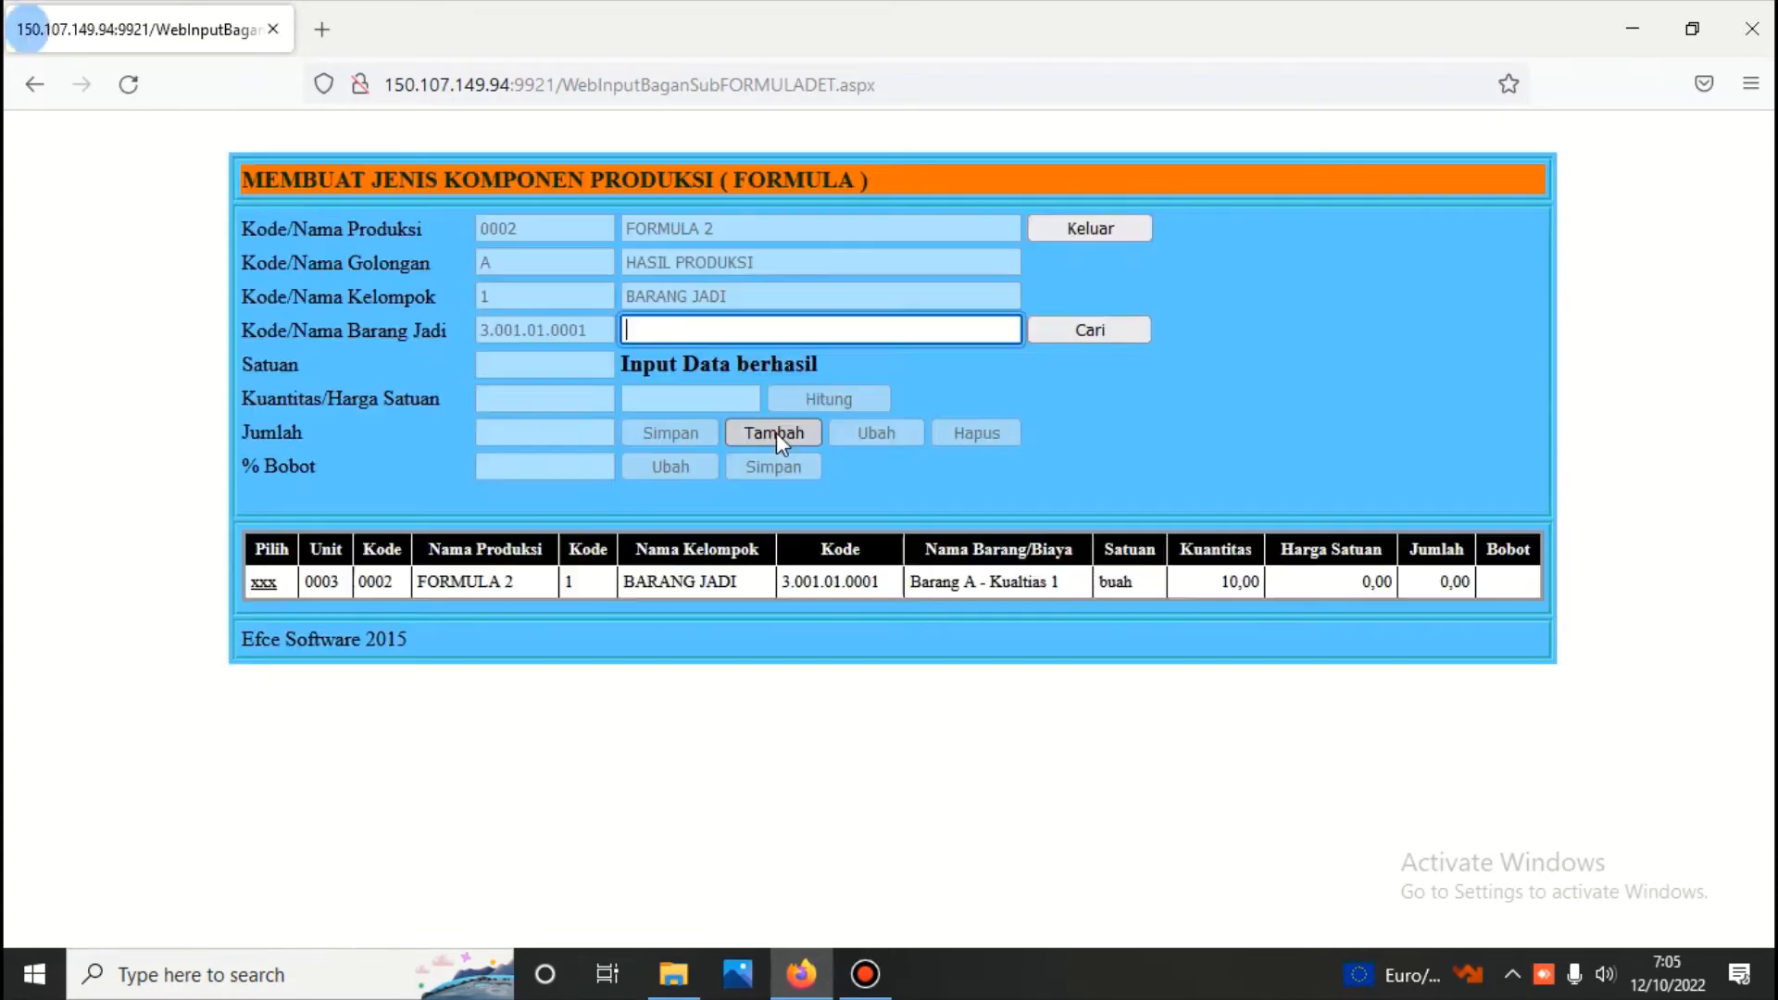
left_click(1121, 331)
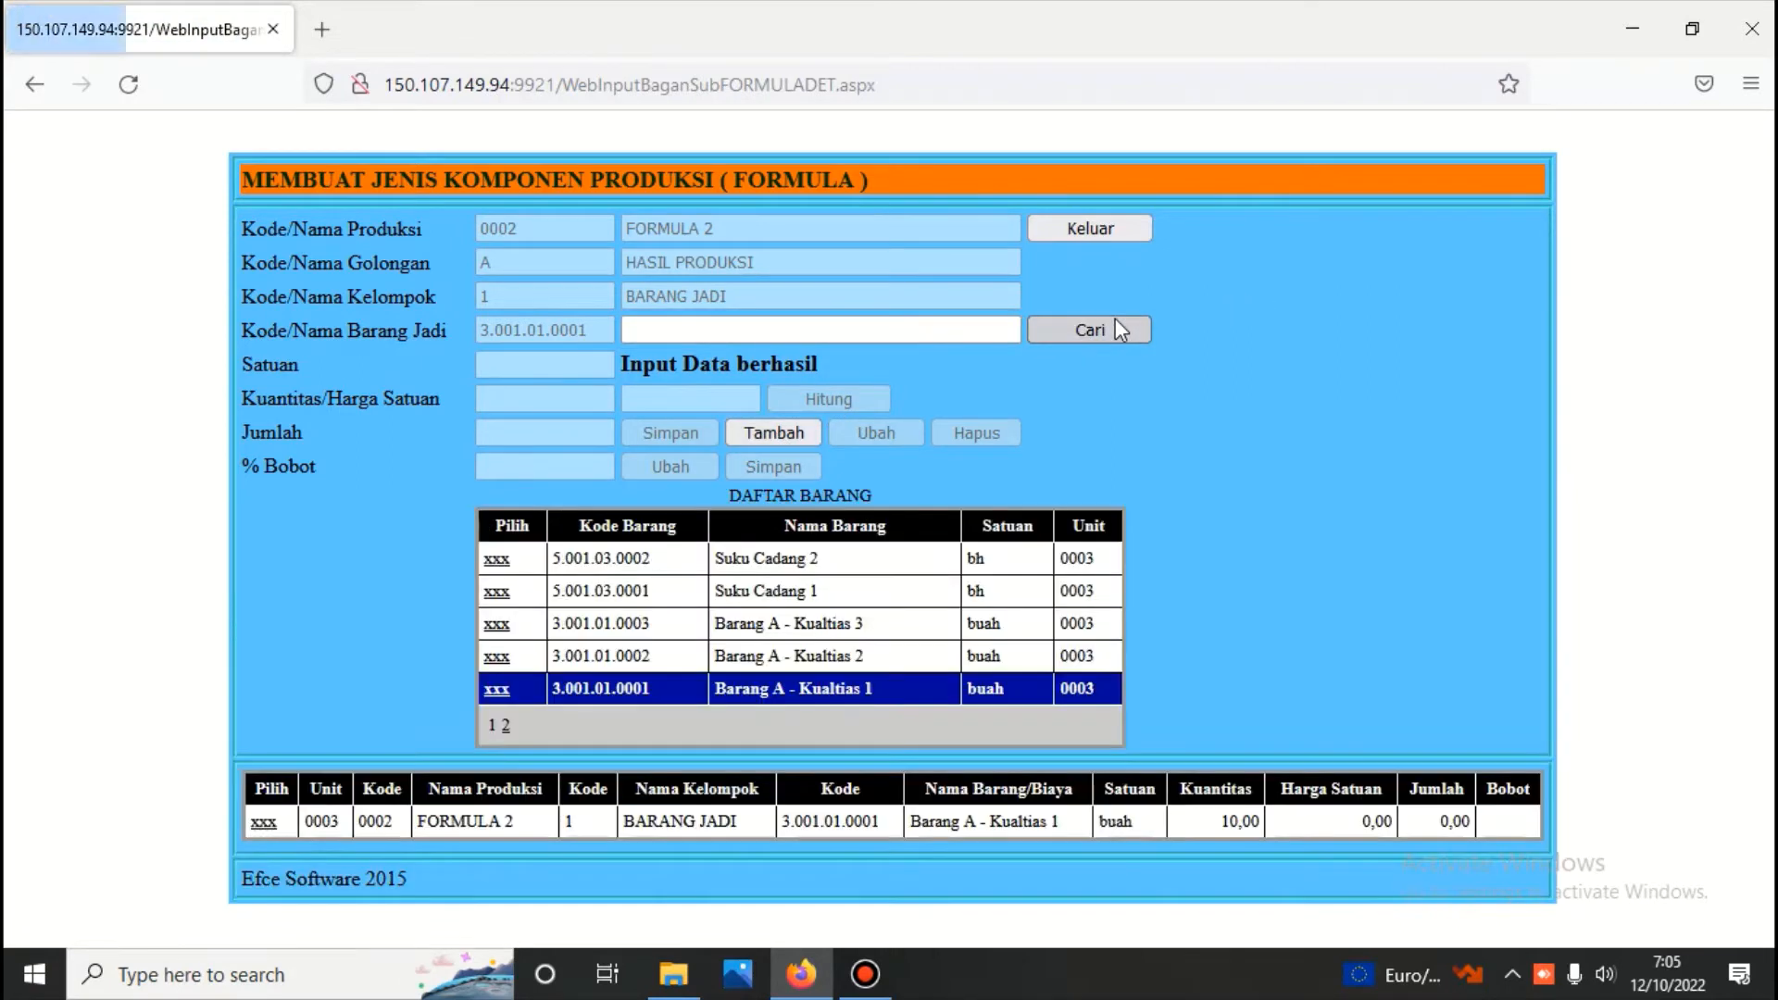
left_click(497, 660)
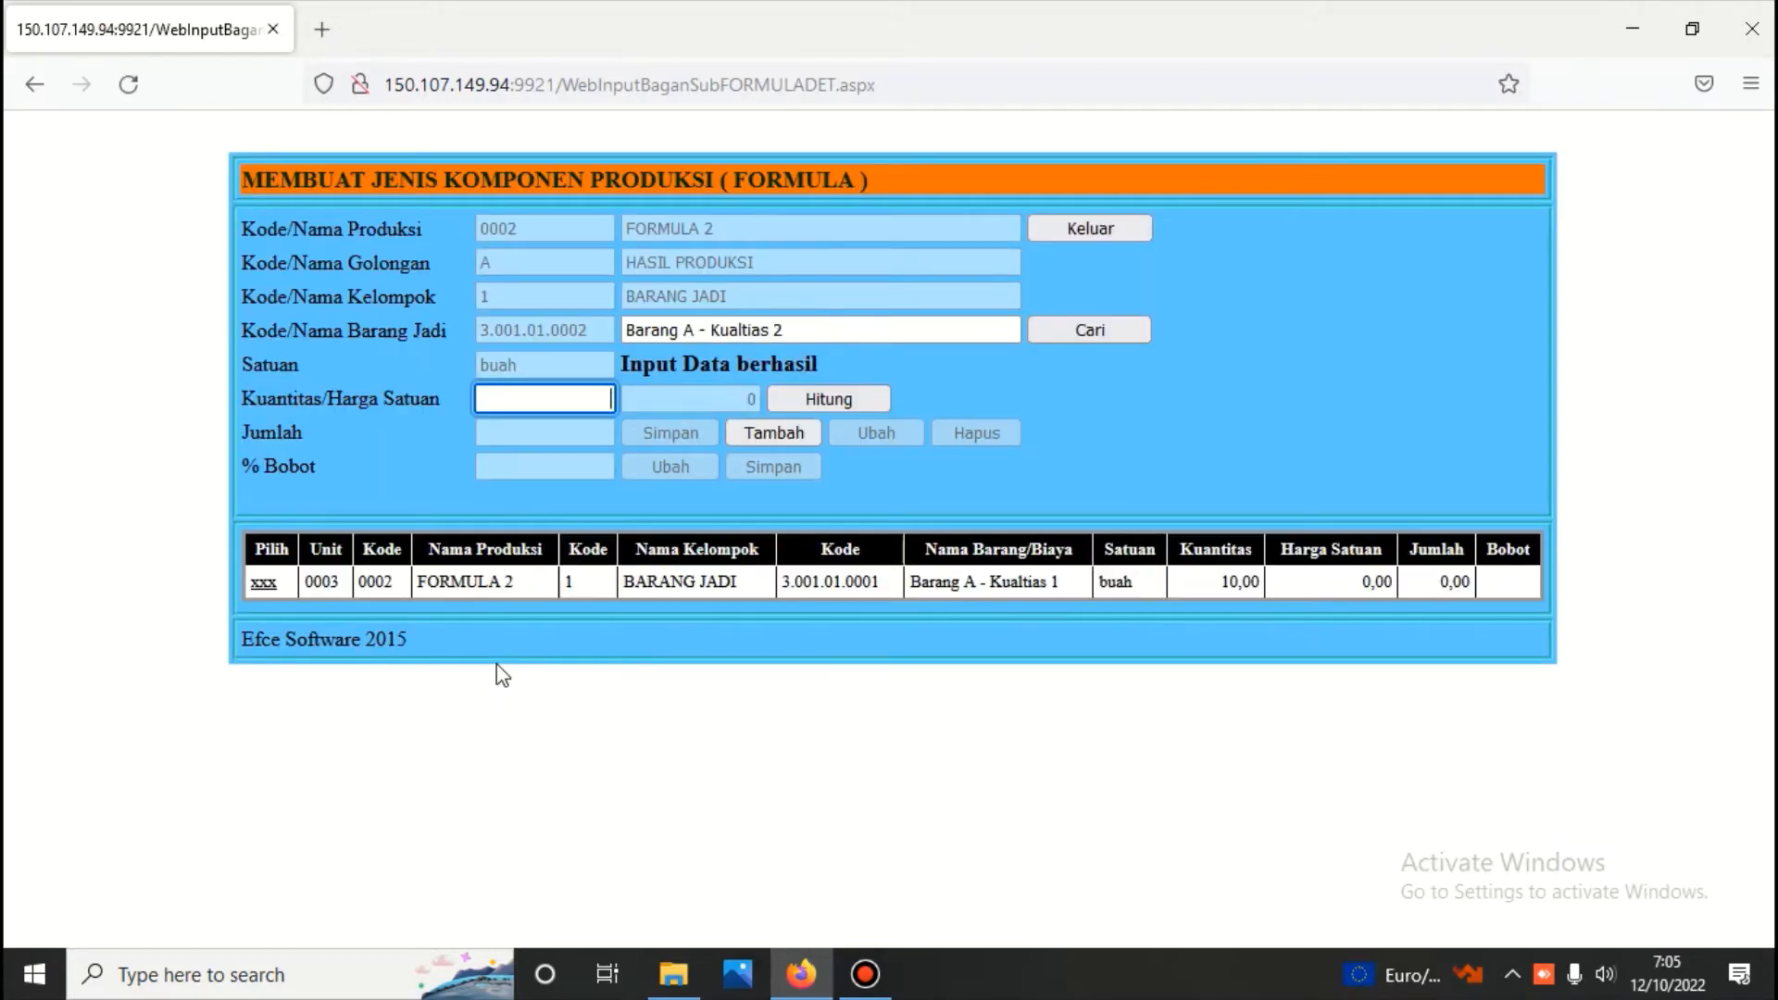
type("2")
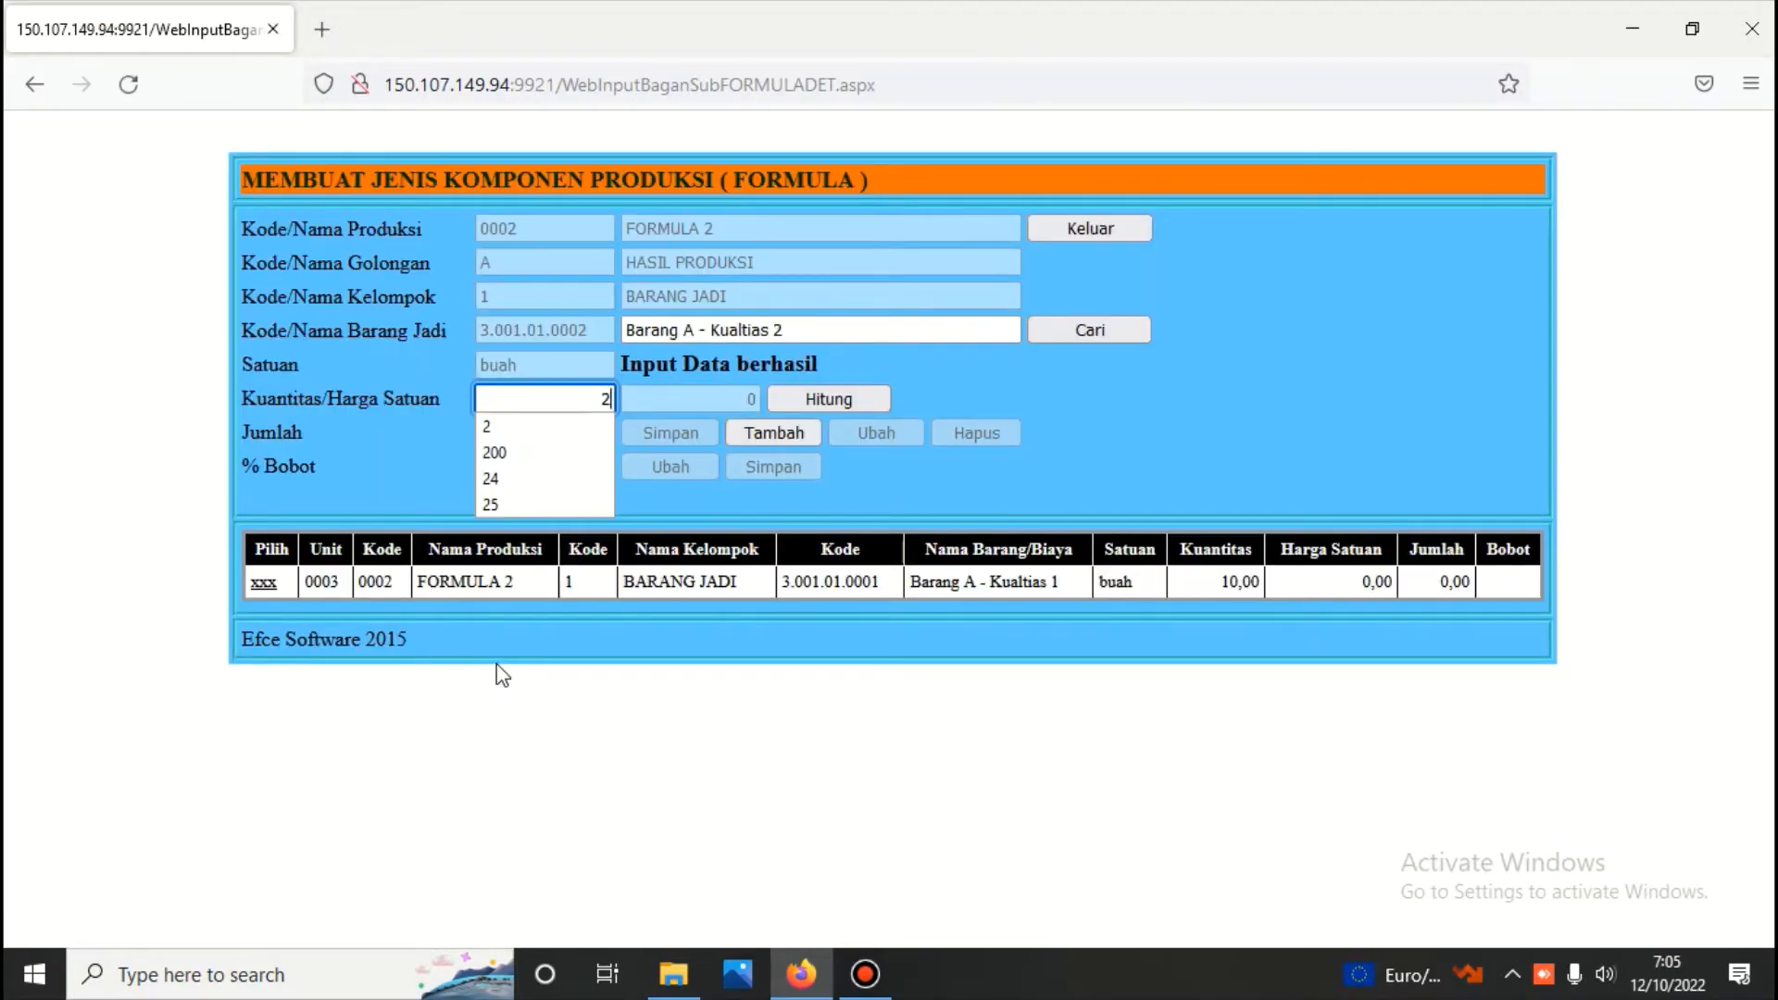
left_click(804, 401)
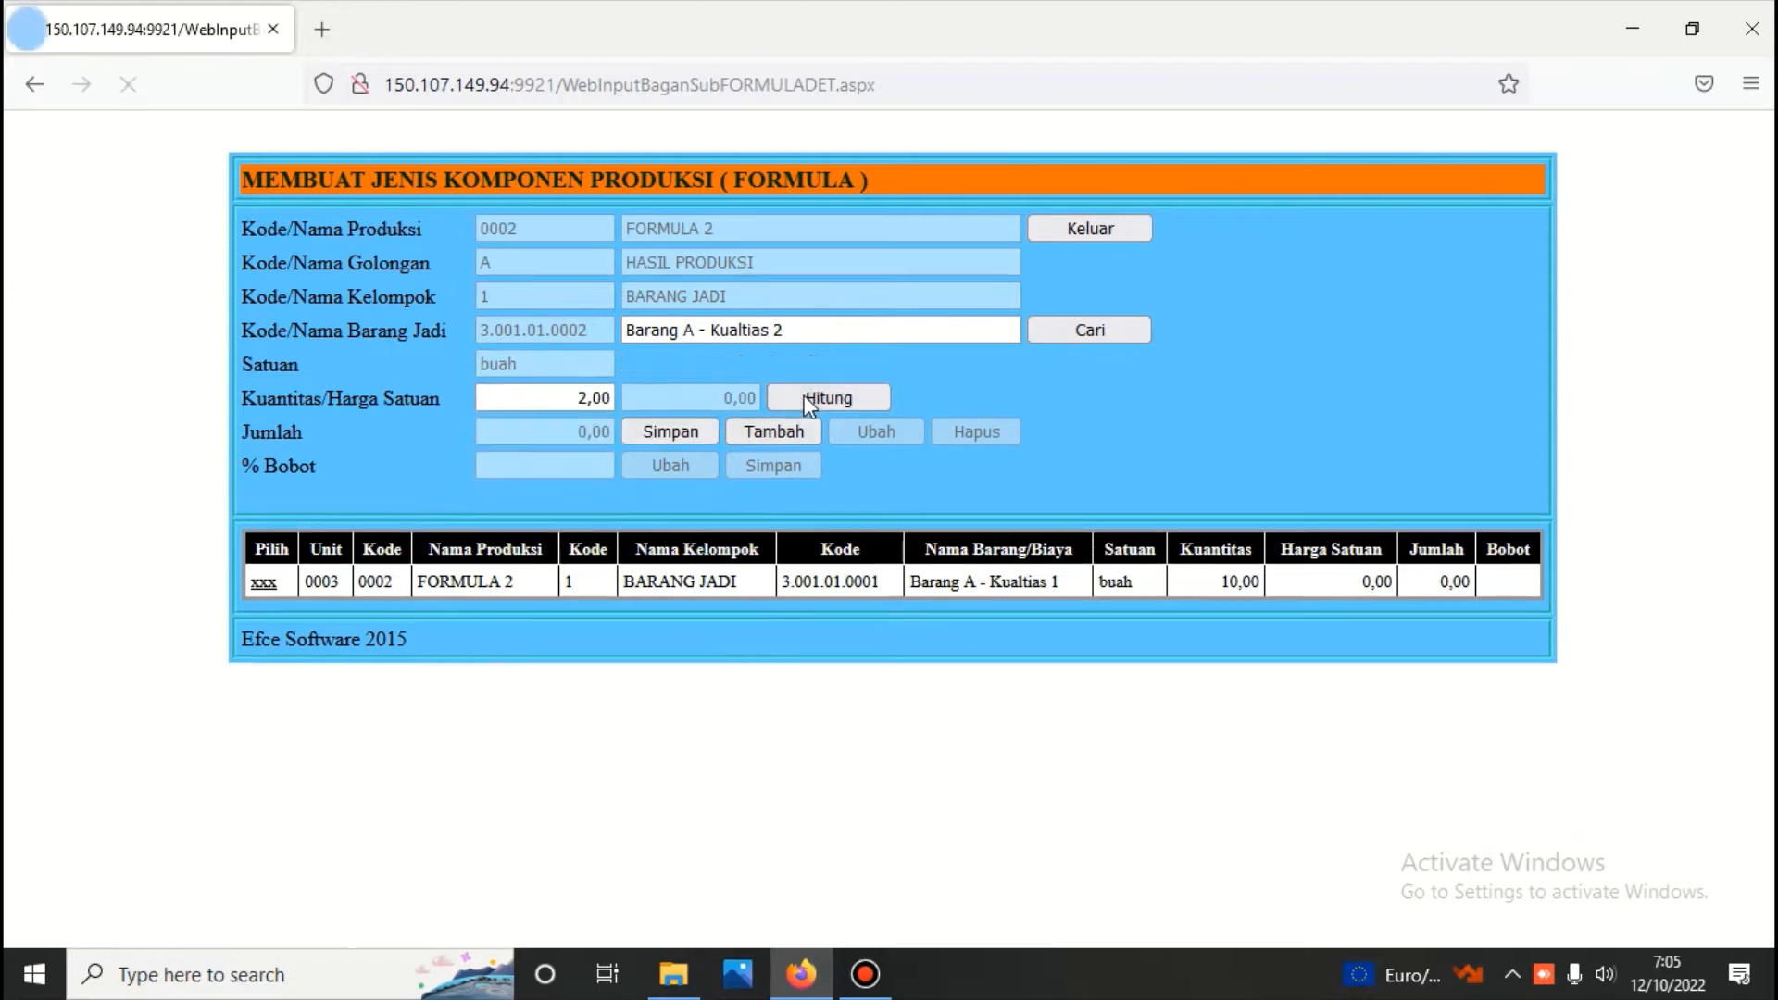
left_click(699, 432)
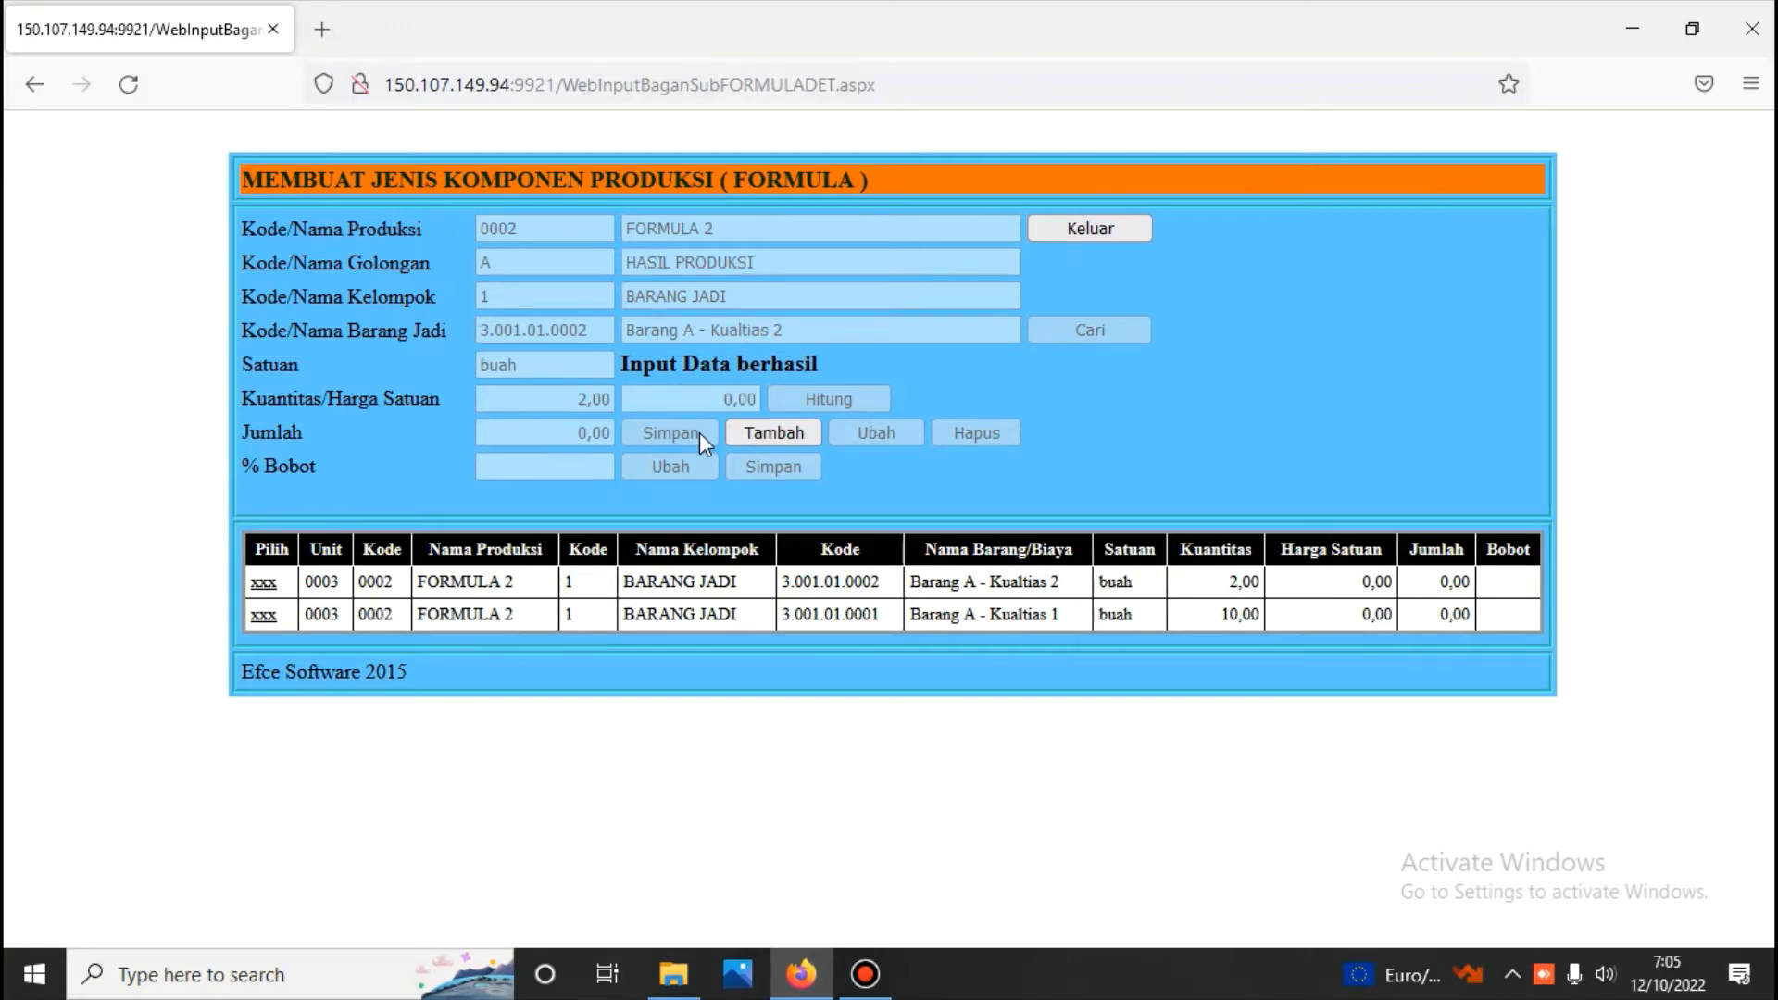
left_click(1092, 228)
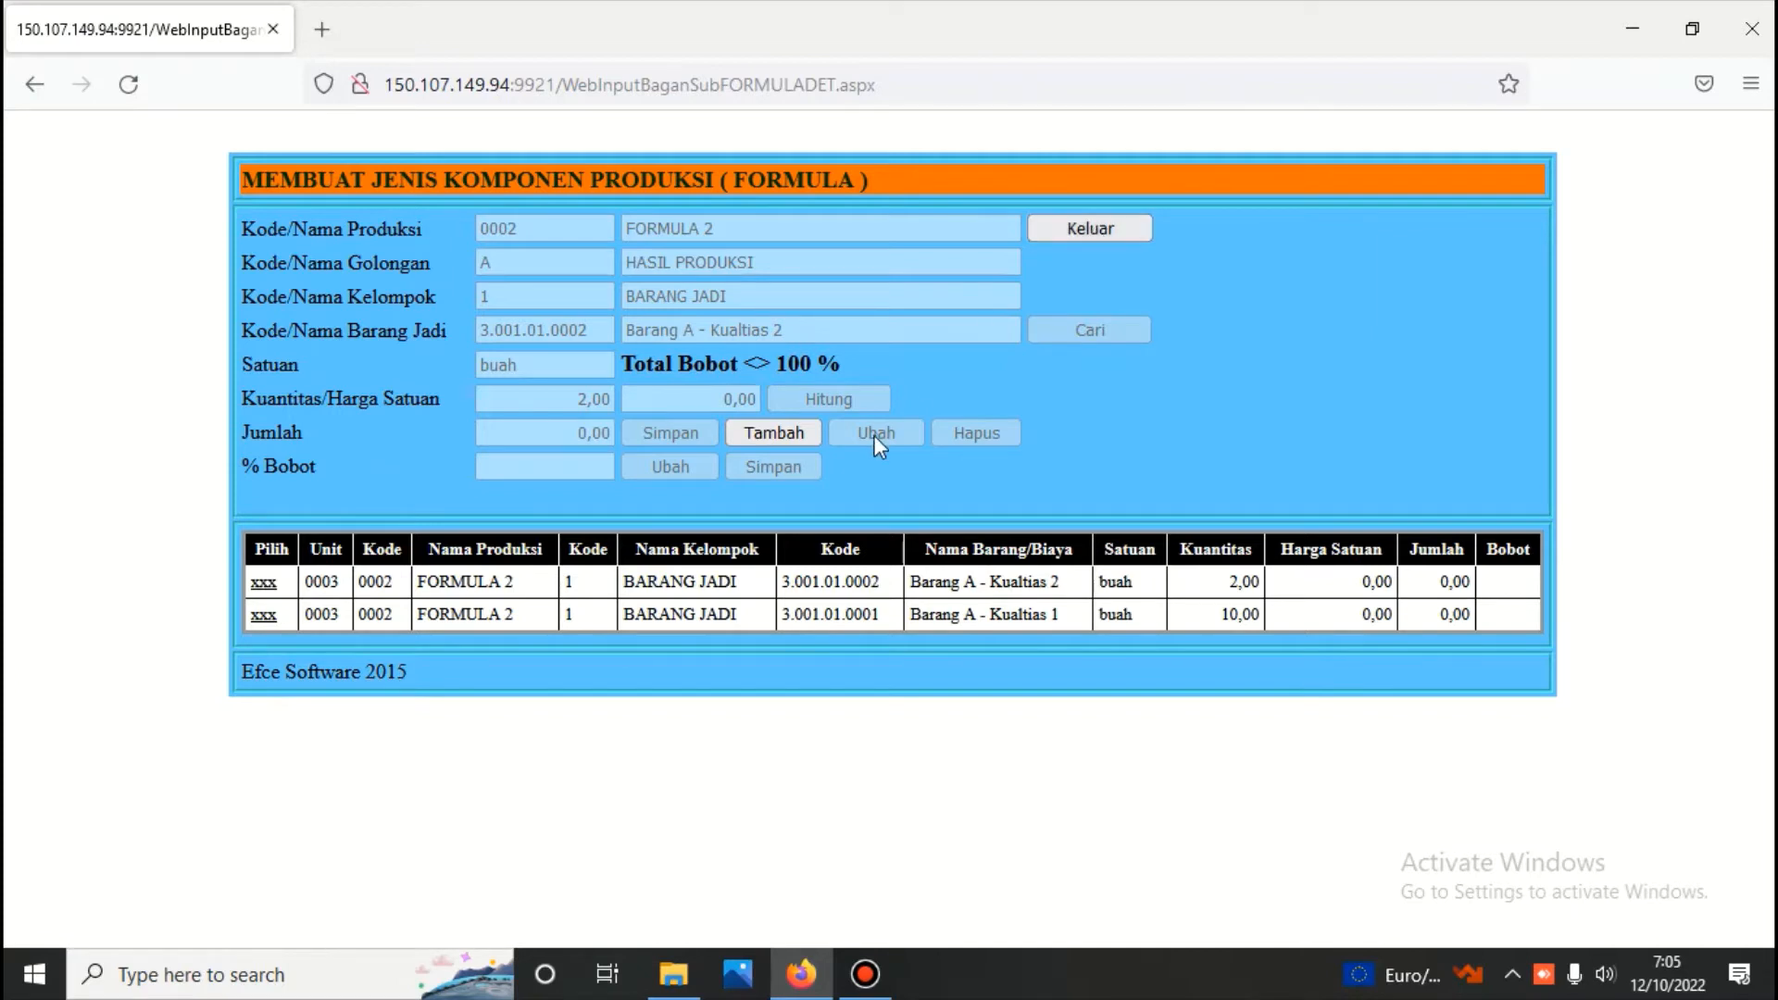
Set the % Bobot of Barang A - Kualtias 1 to 95, save it and try to exit the component form
left_click(266, 615)
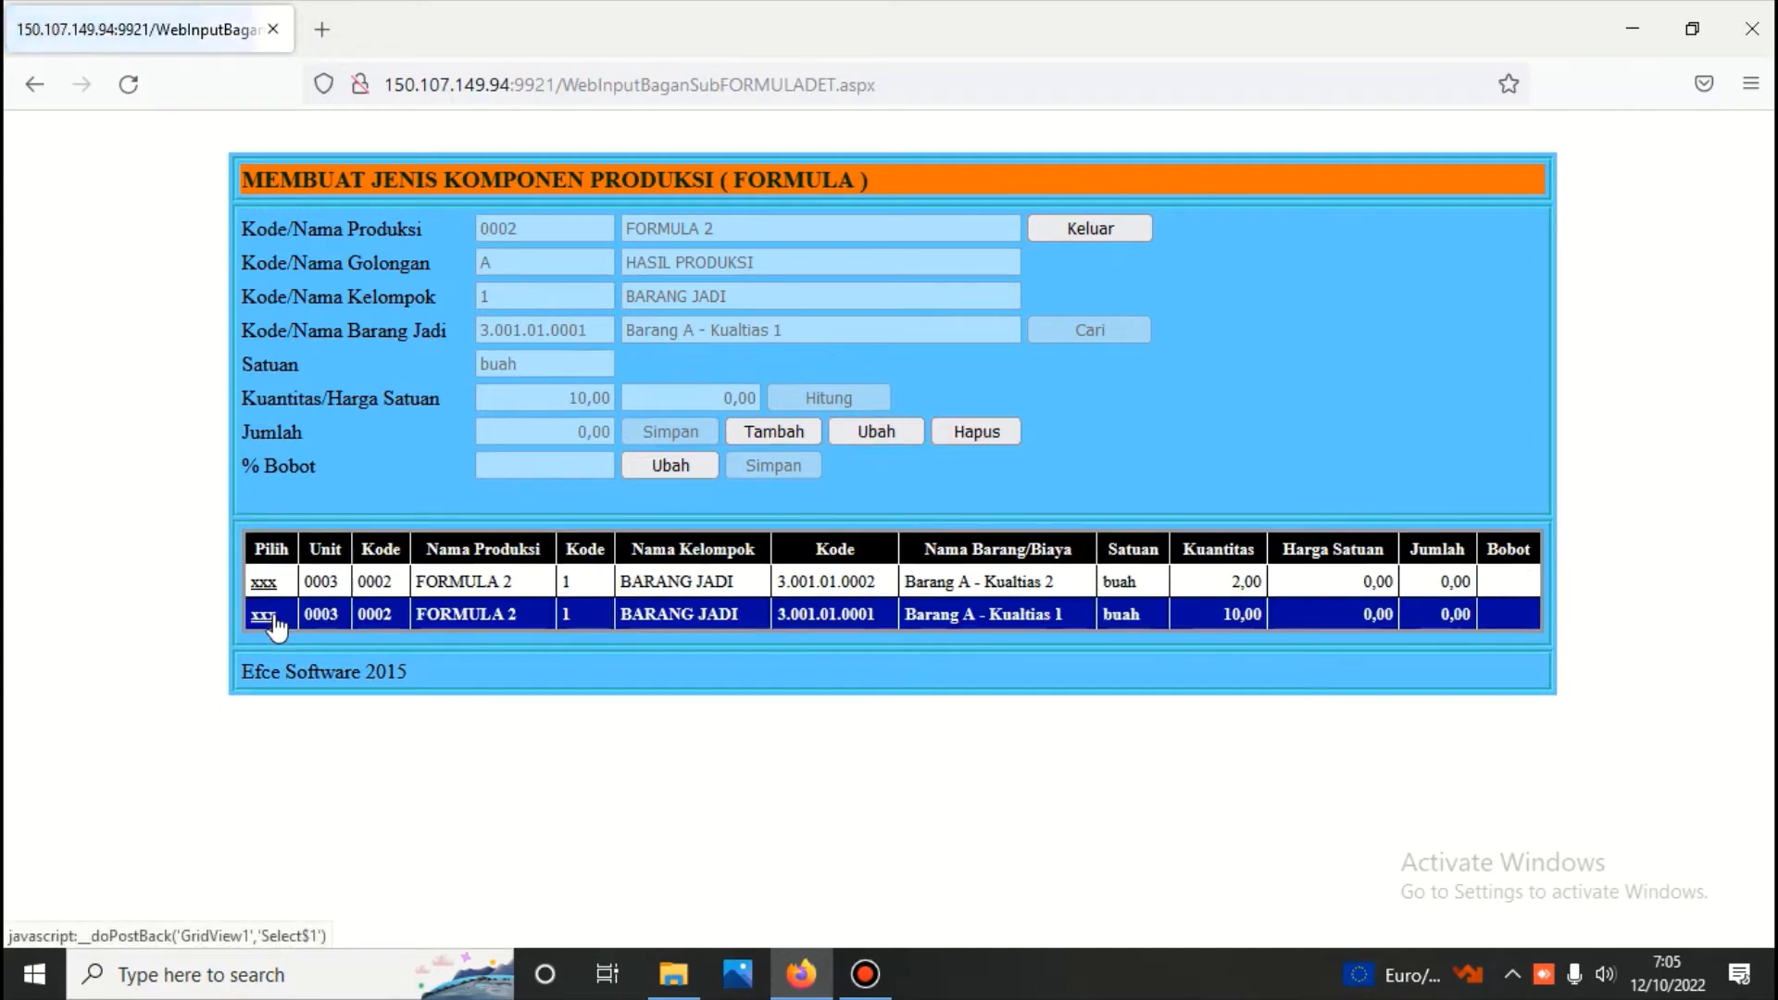
left_click(686, 470)
type("9")
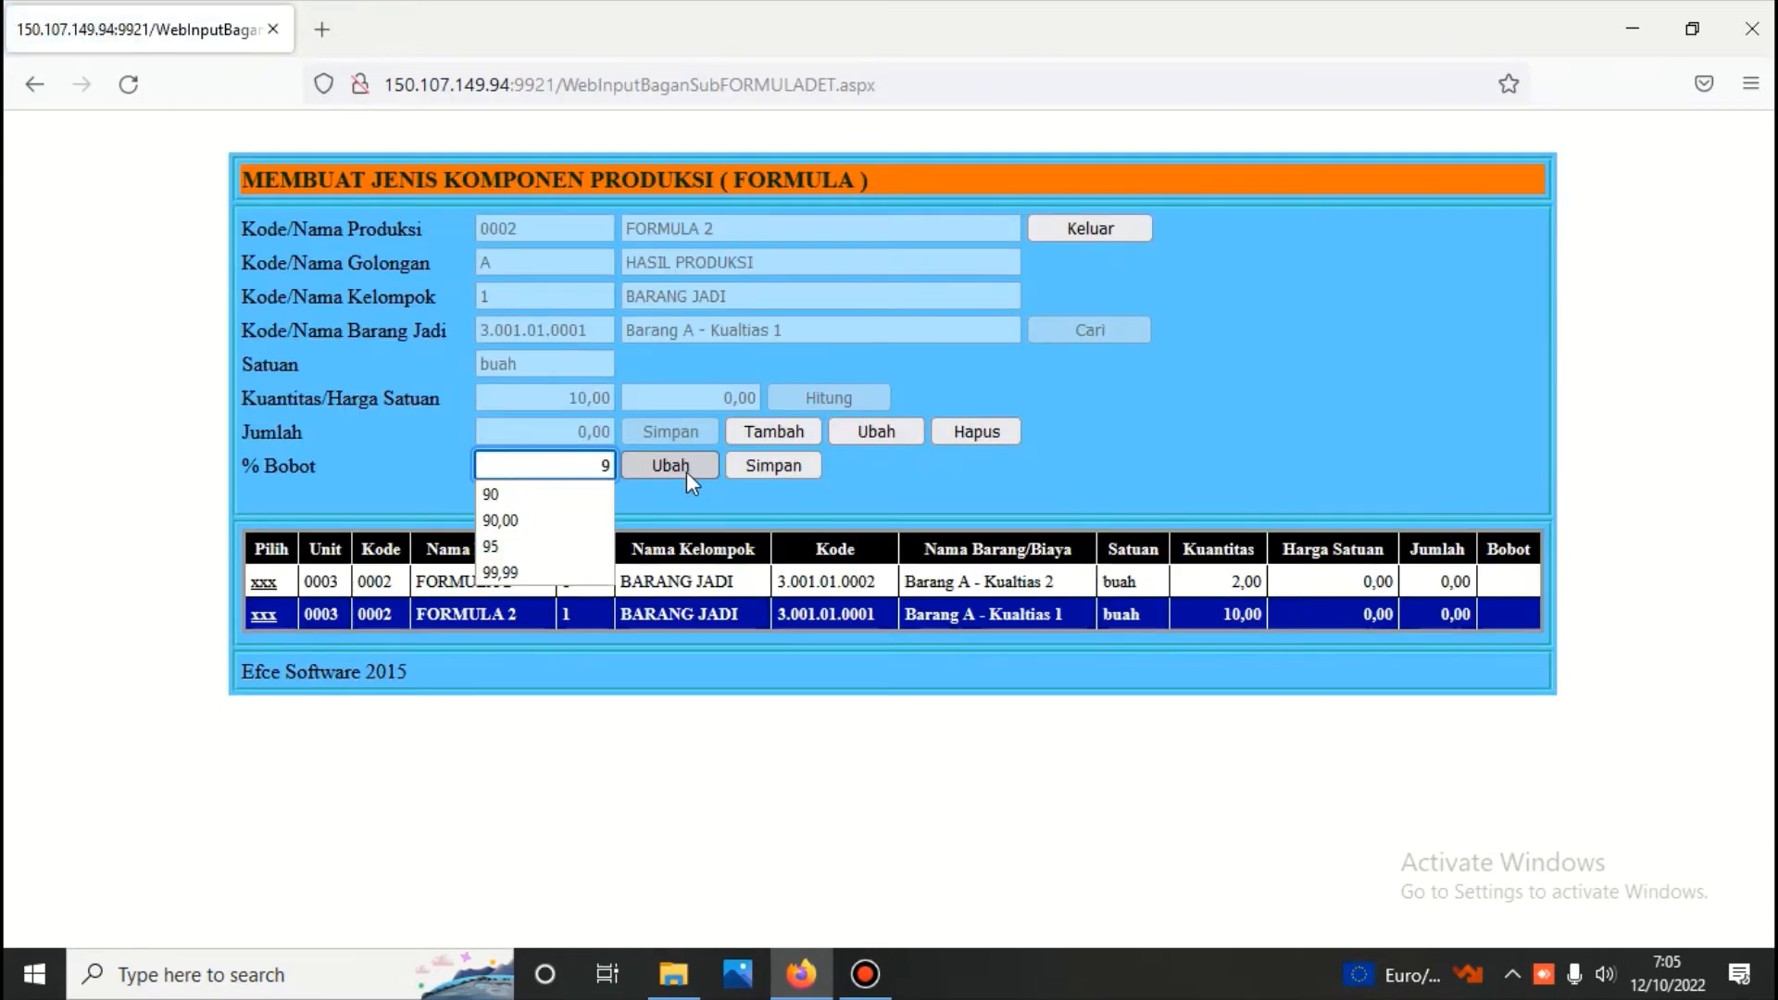
type("5")
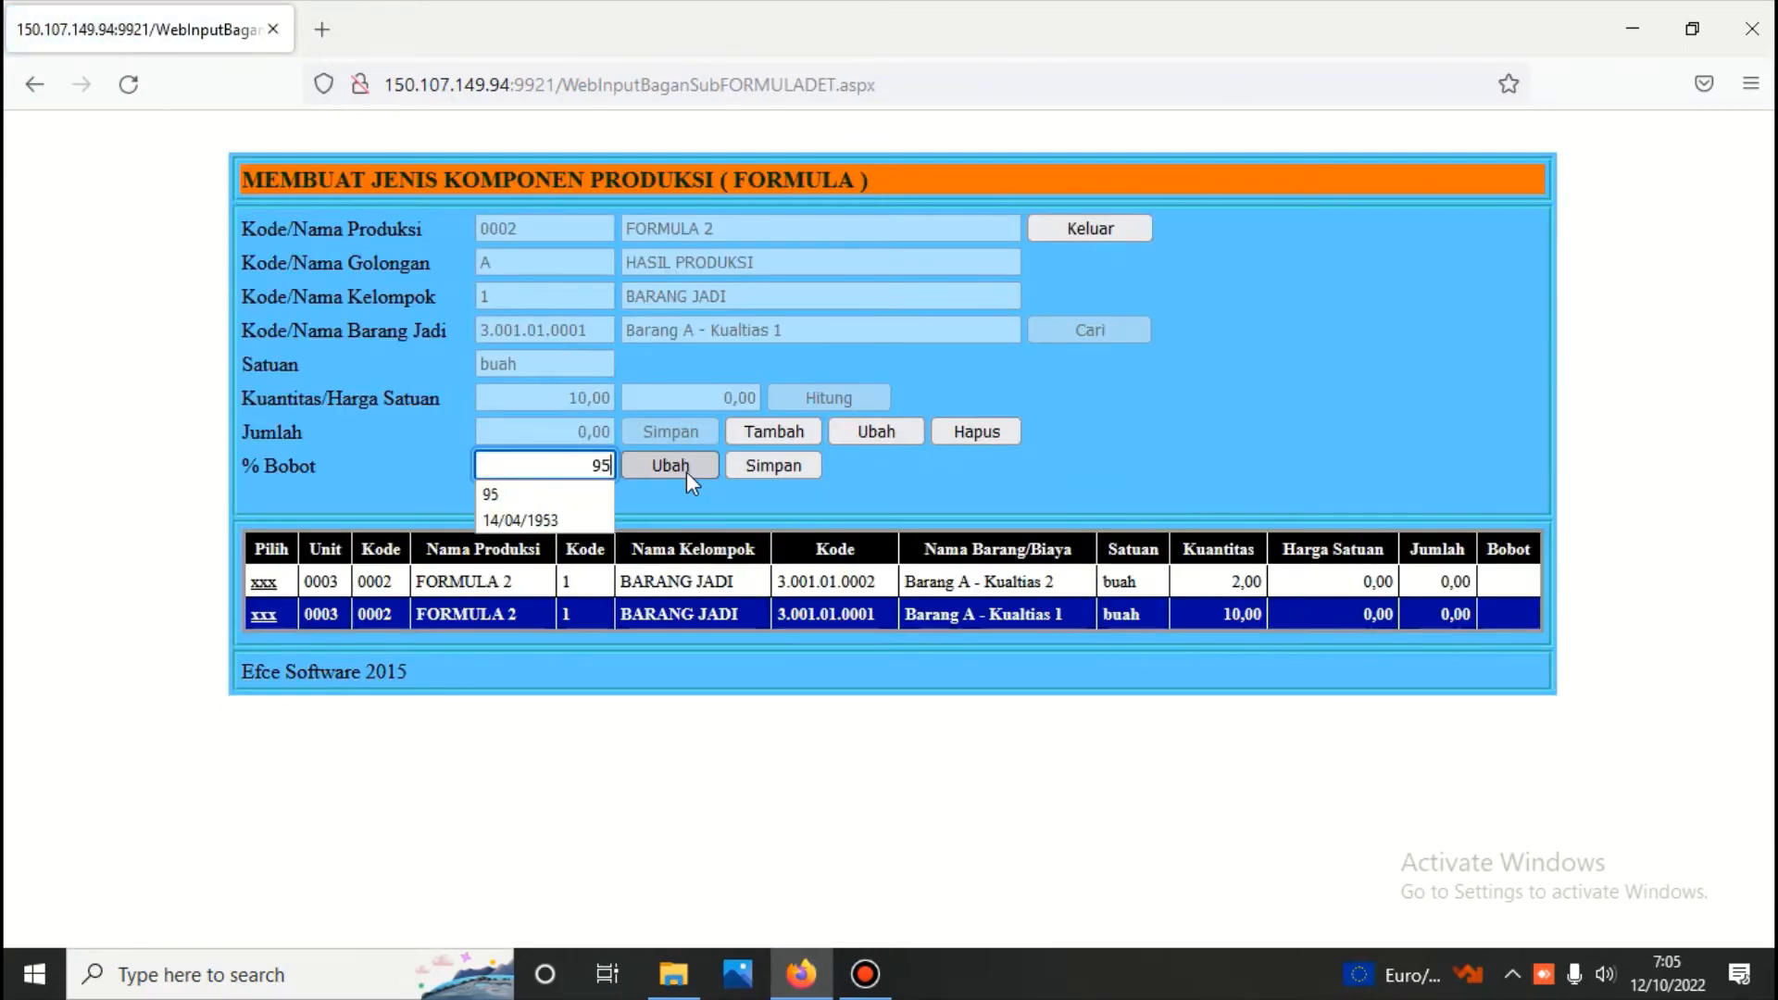
left_click(773, 466)
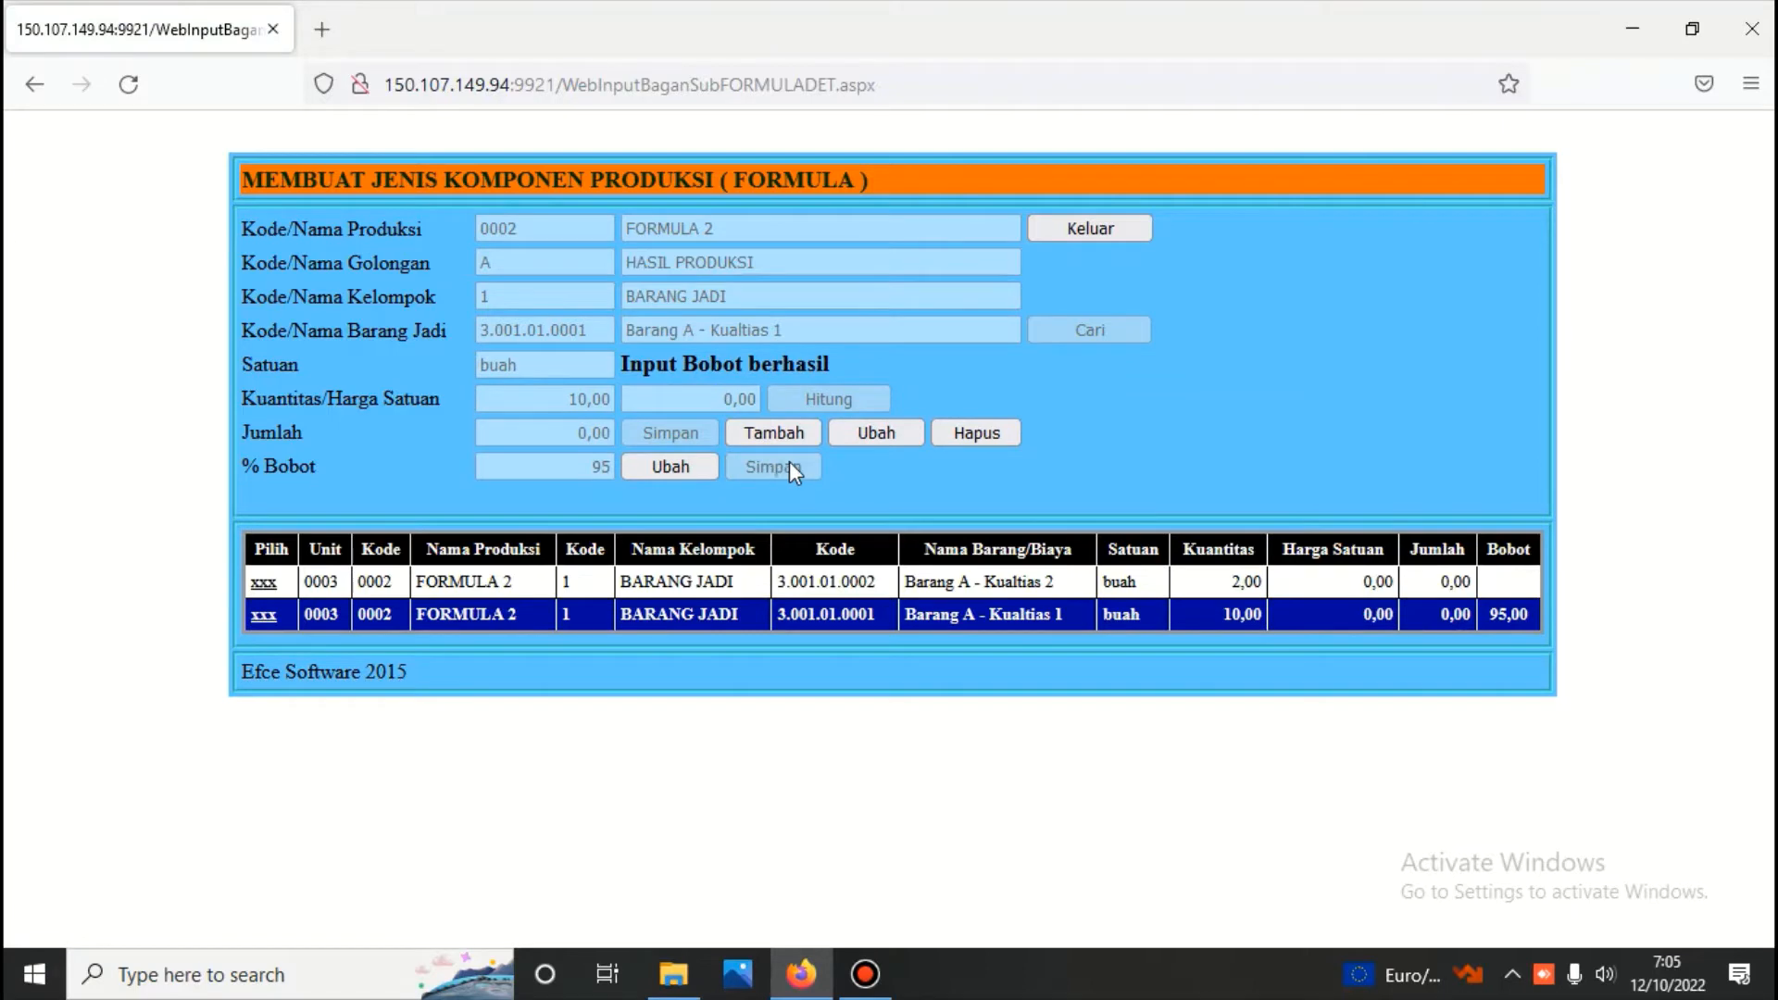
left_click(1108, 230)
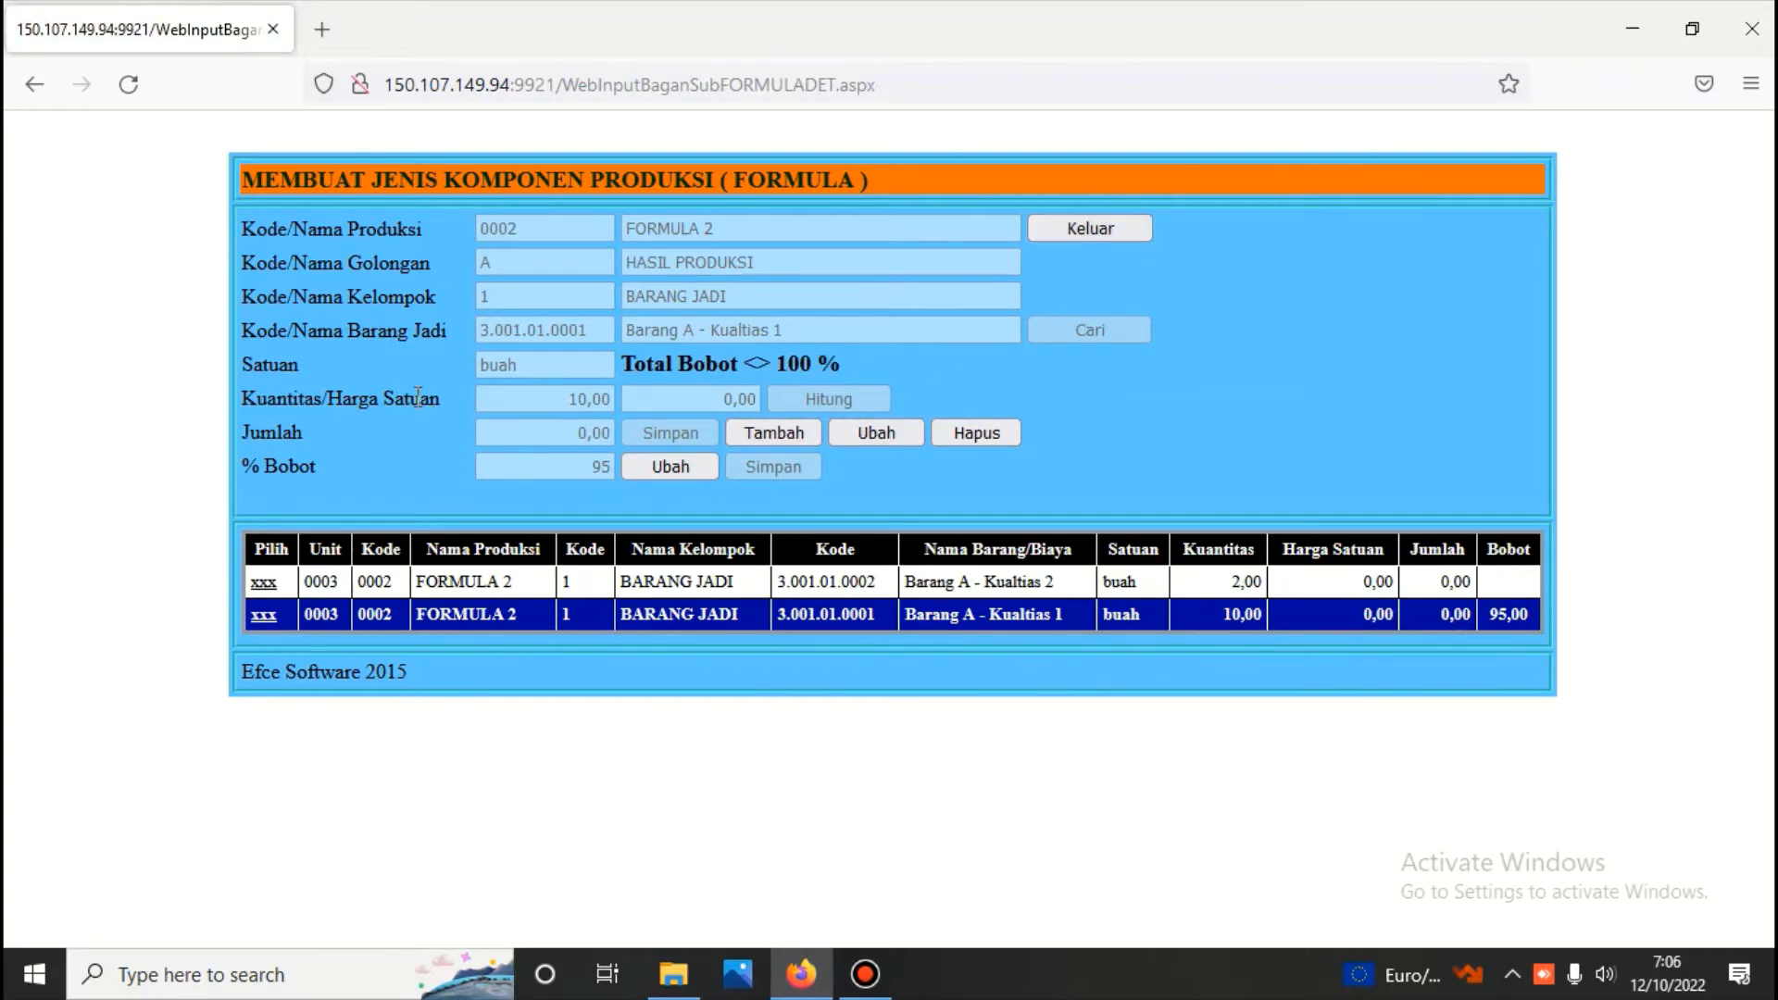
Set the % Bobot of Barang A - Kualtias 2 to 5, save it and exit to the formula form
left_click(264, 587)
left_click(660, 465)
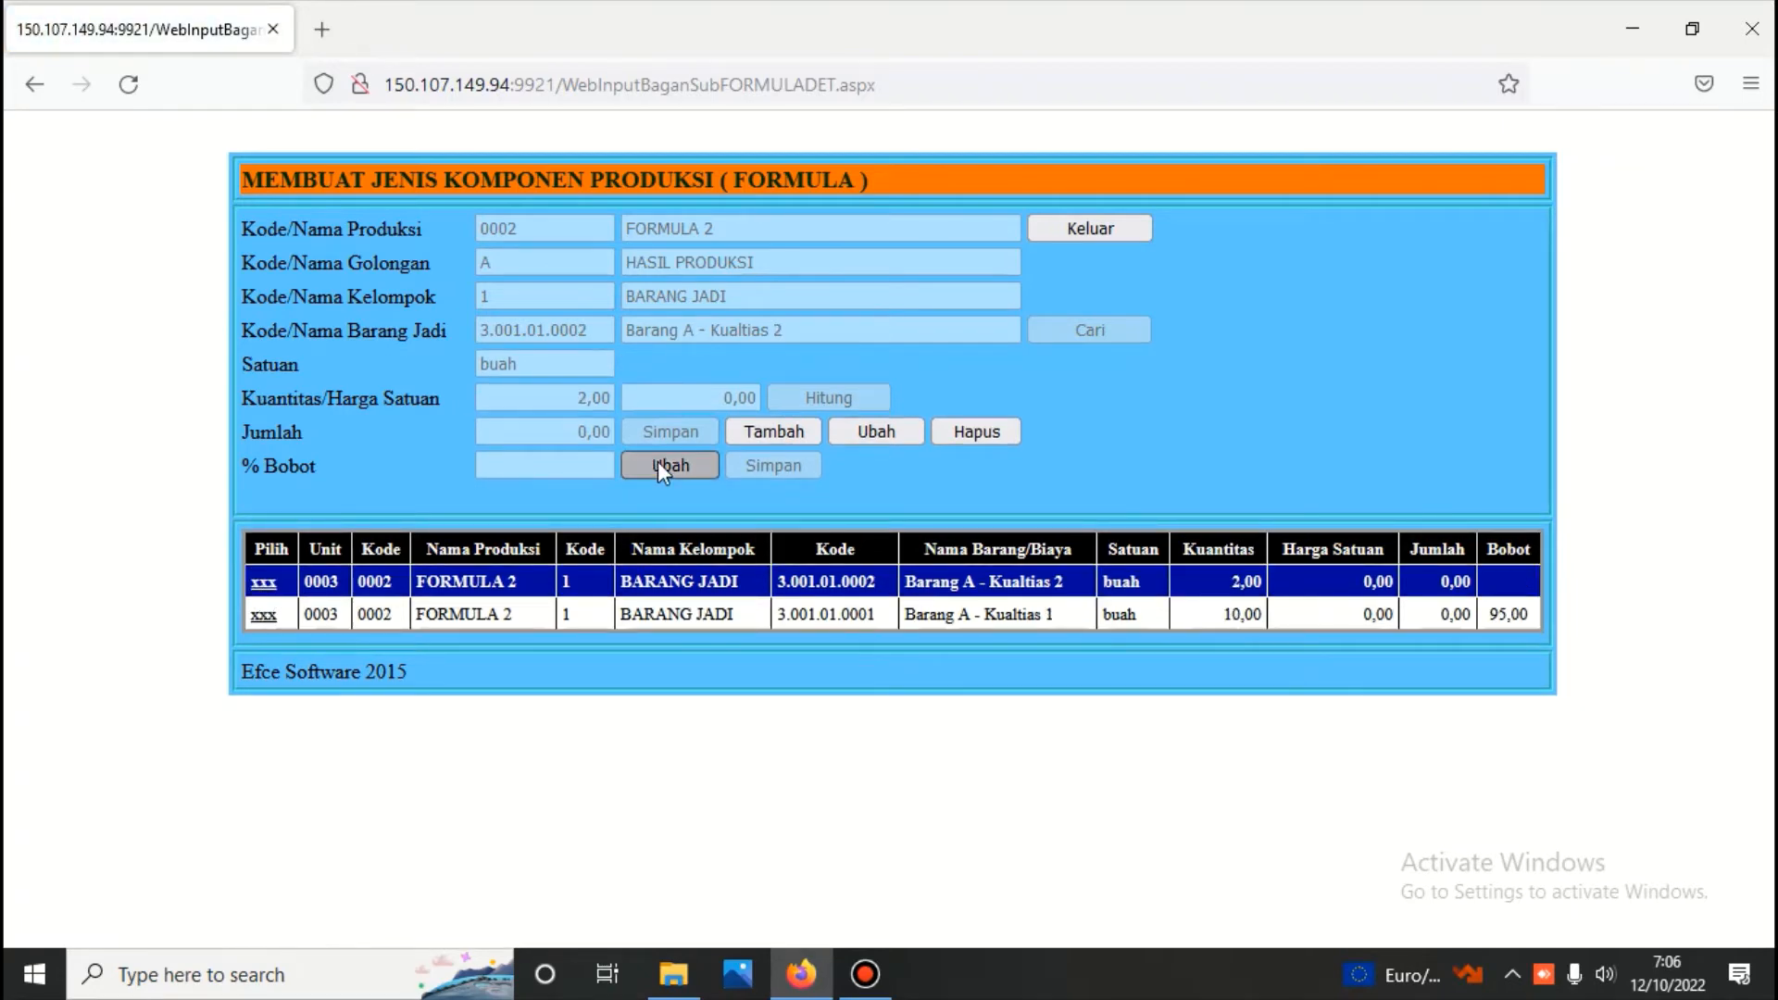
type("5")
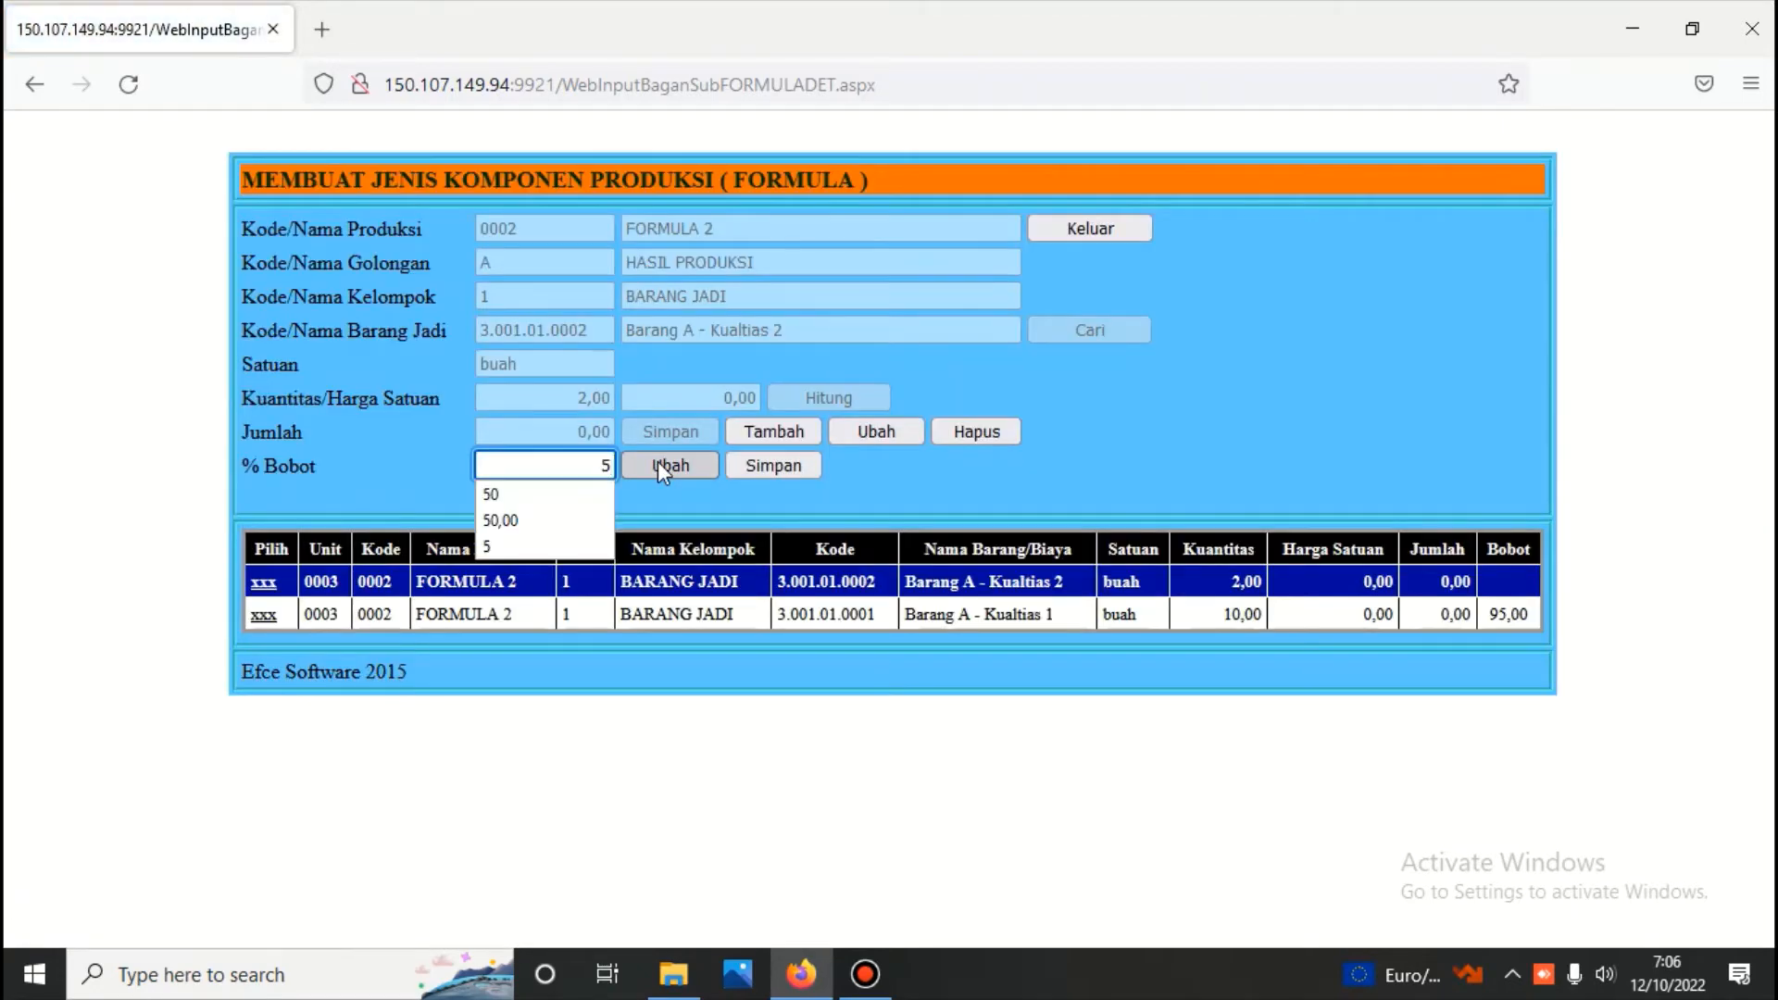
left_click(768, 463)
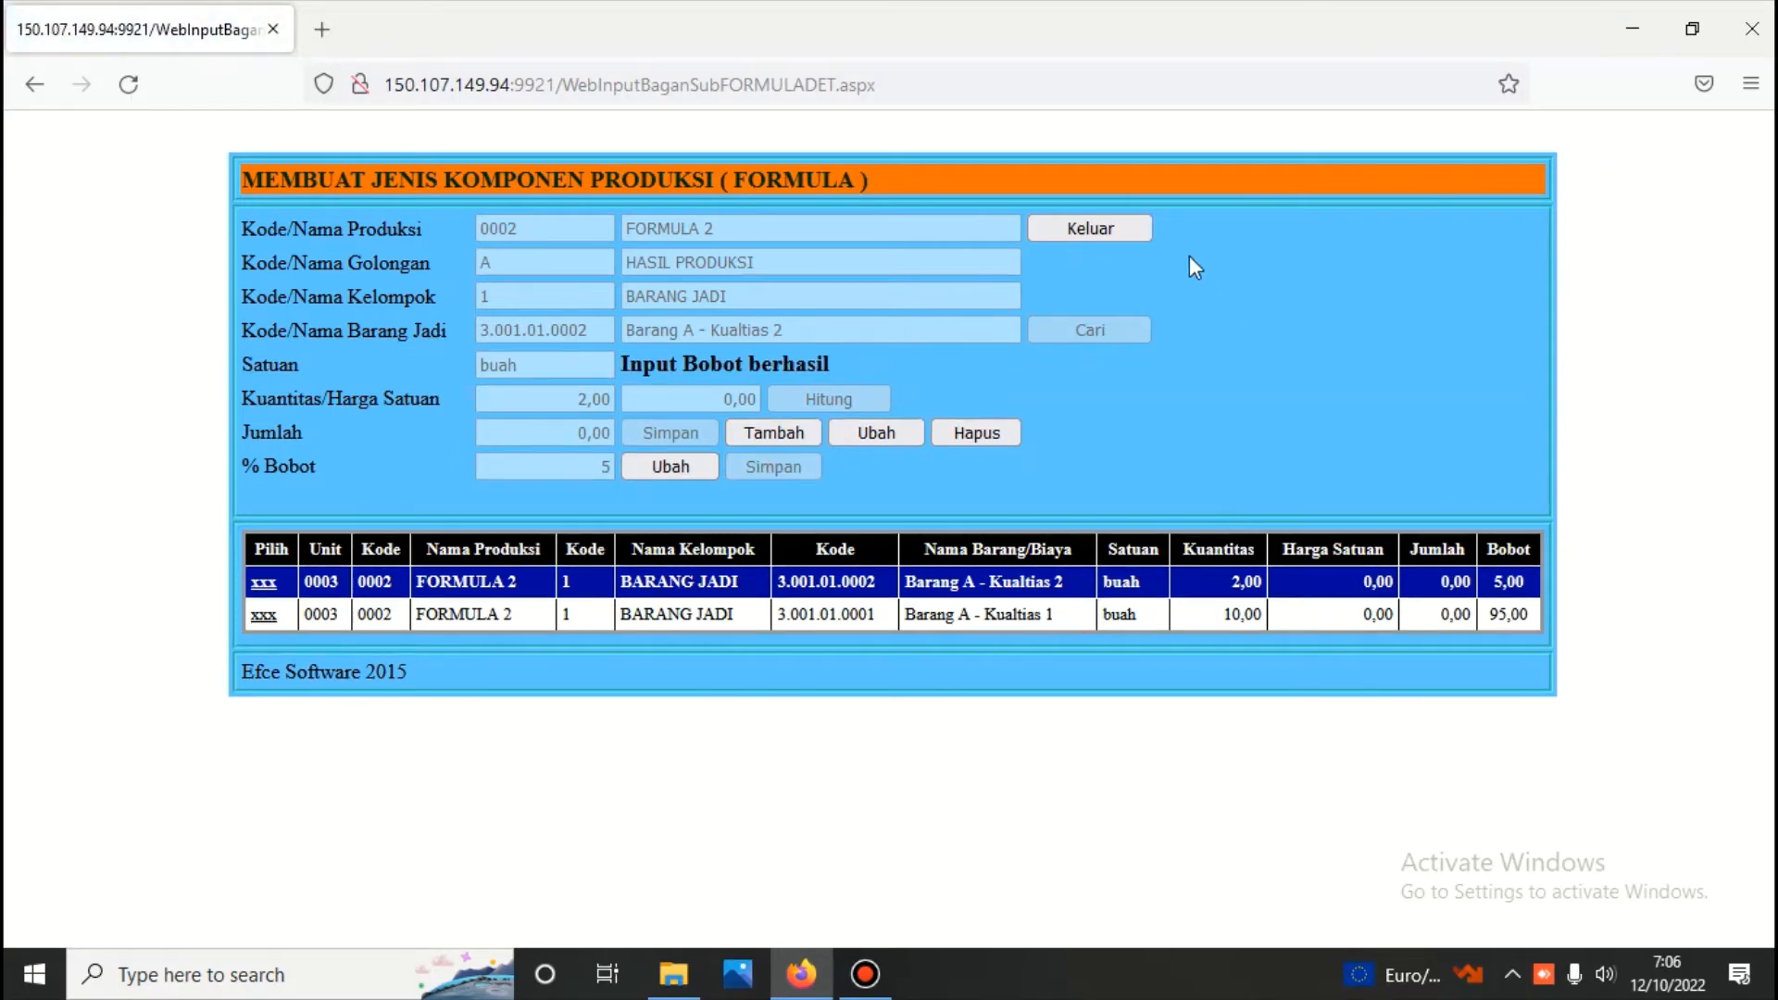
left_click(1093, 232)
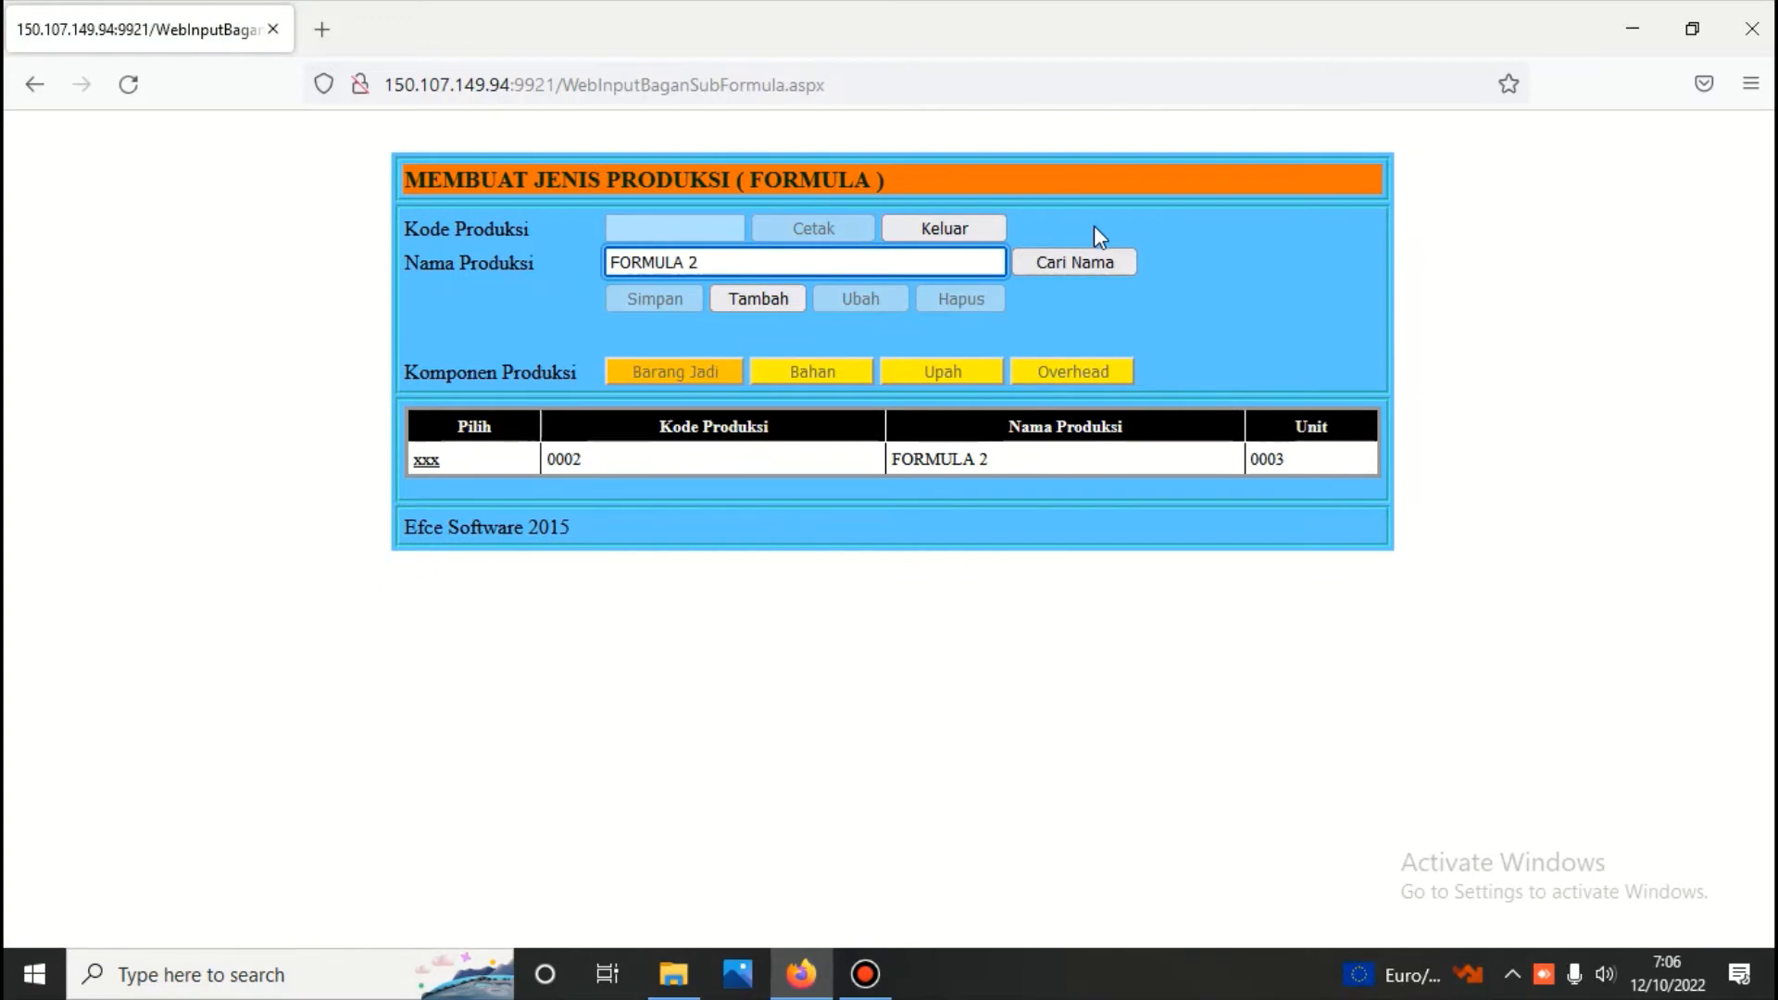
Start a new material component for FORMULA 2, search the materials for "bahan" and choose Bahan Baku 1
left_click(427, 461)
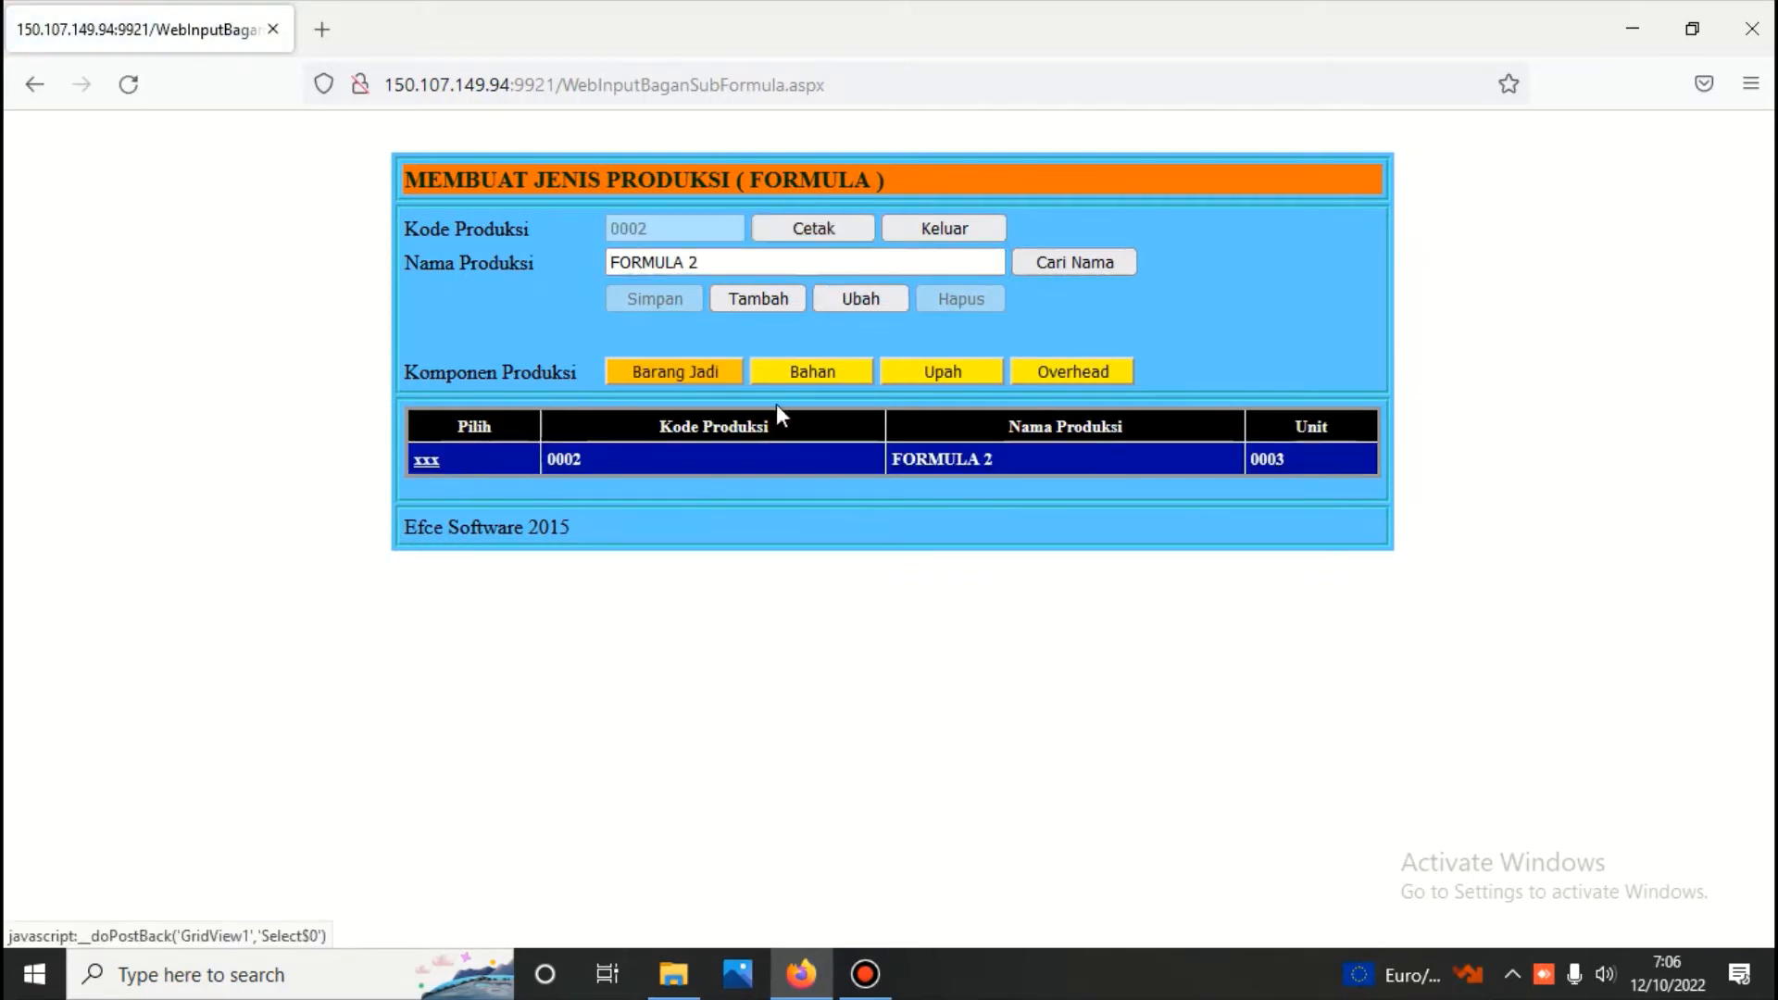
left_click(821, 374)
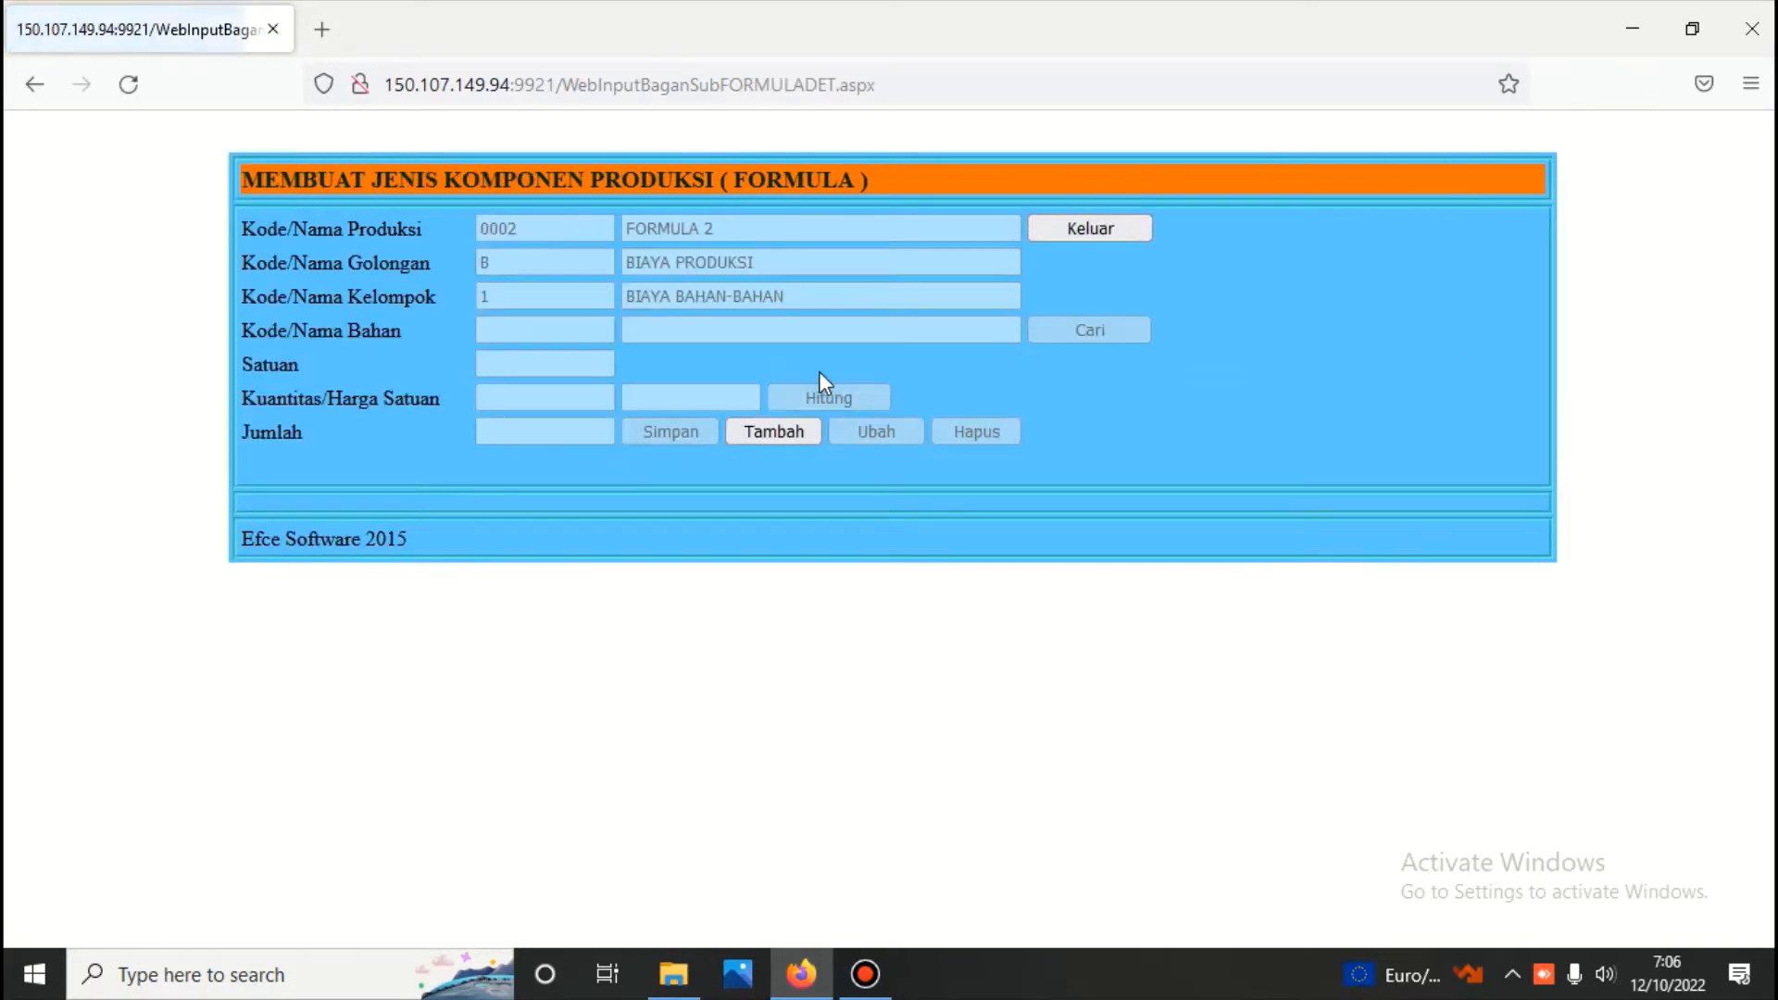
left_click(772, 432)
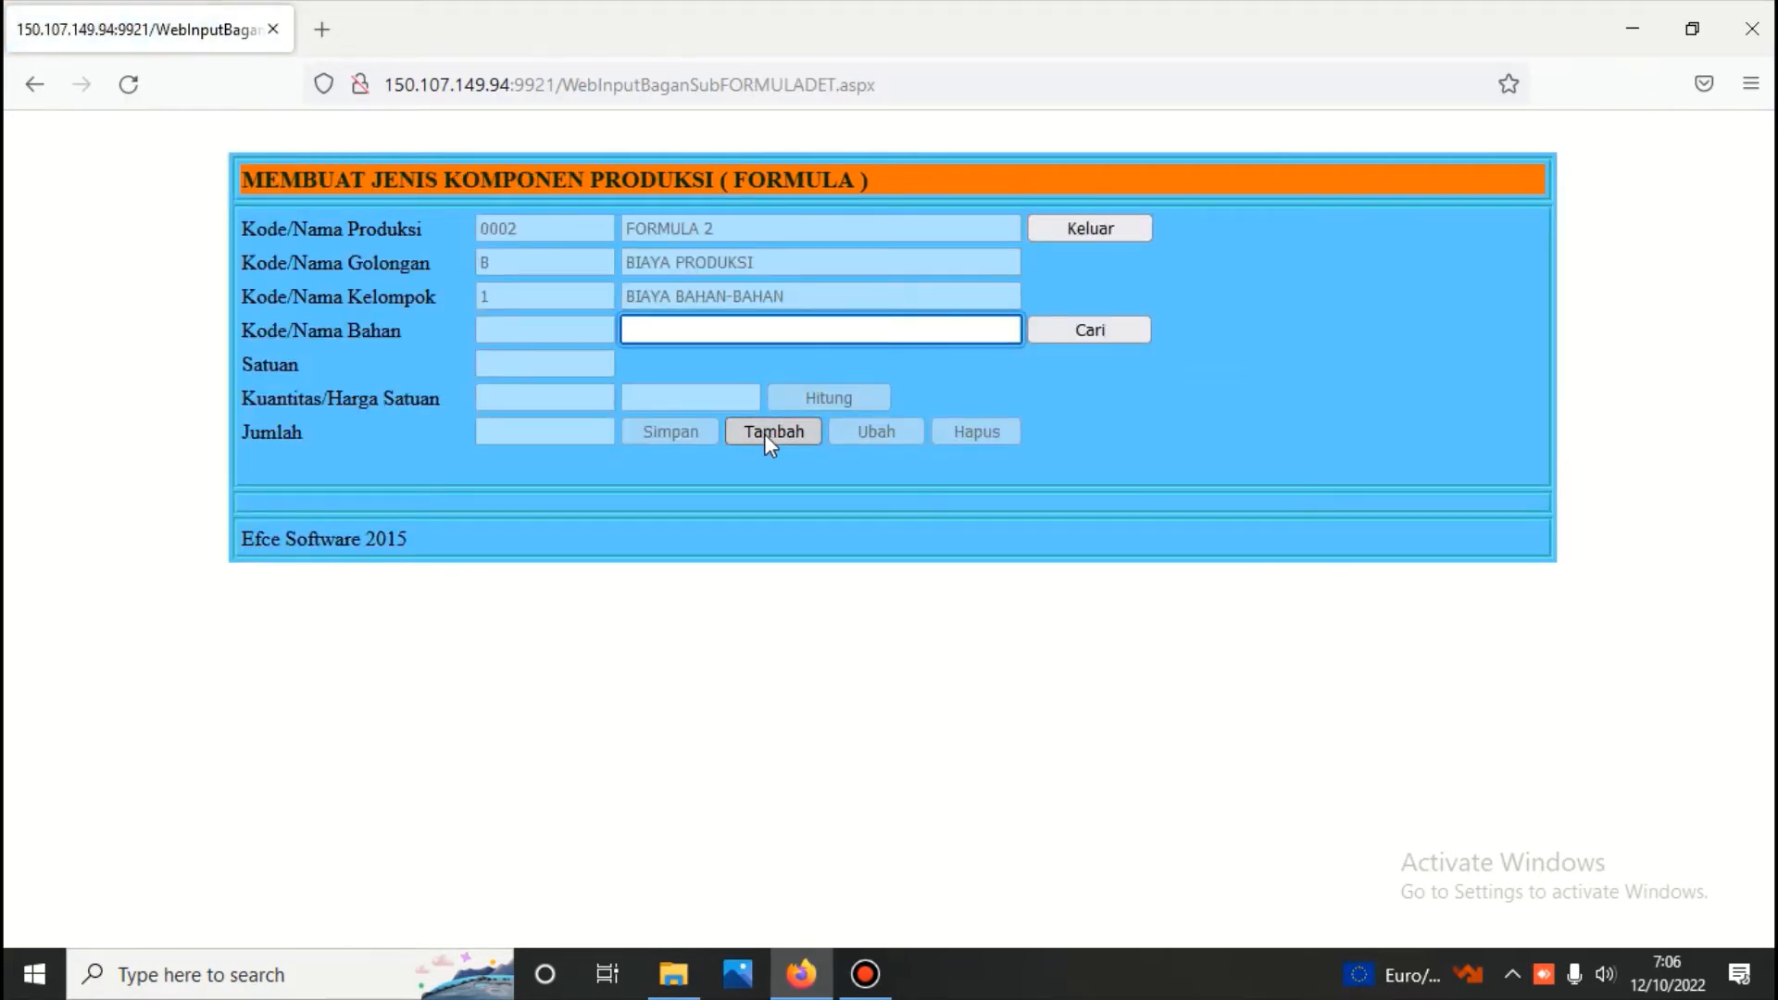
type("bah")
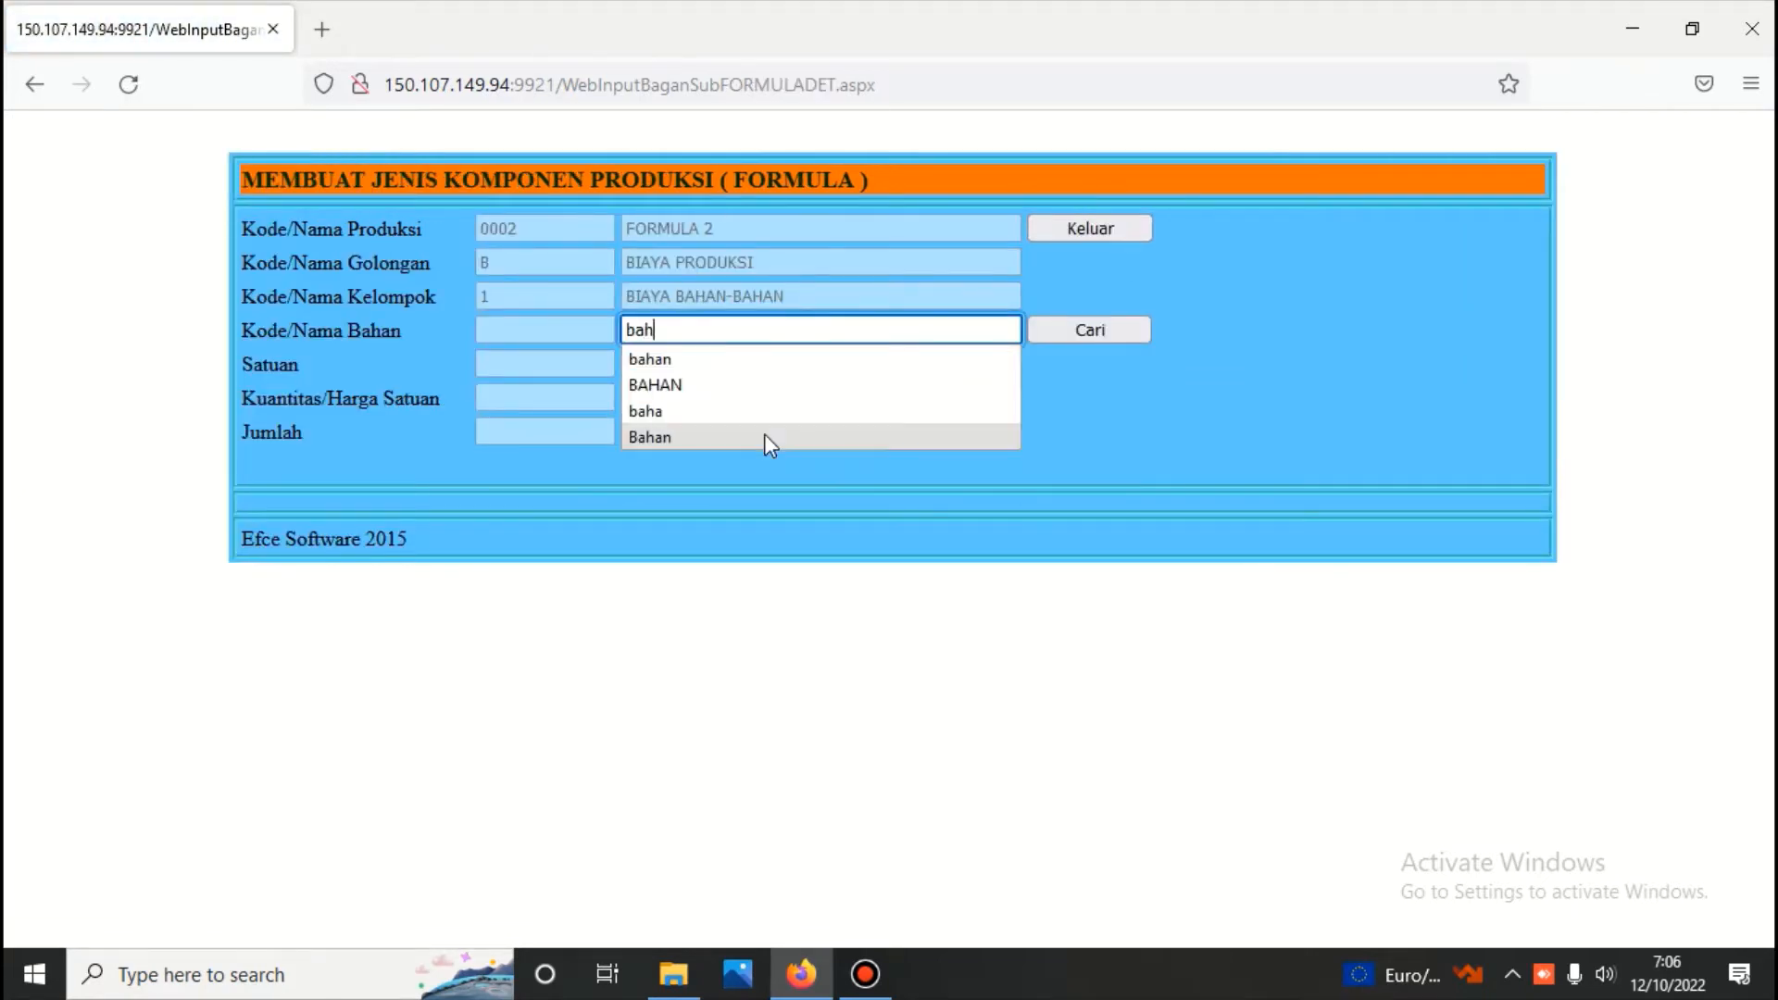
type("an")
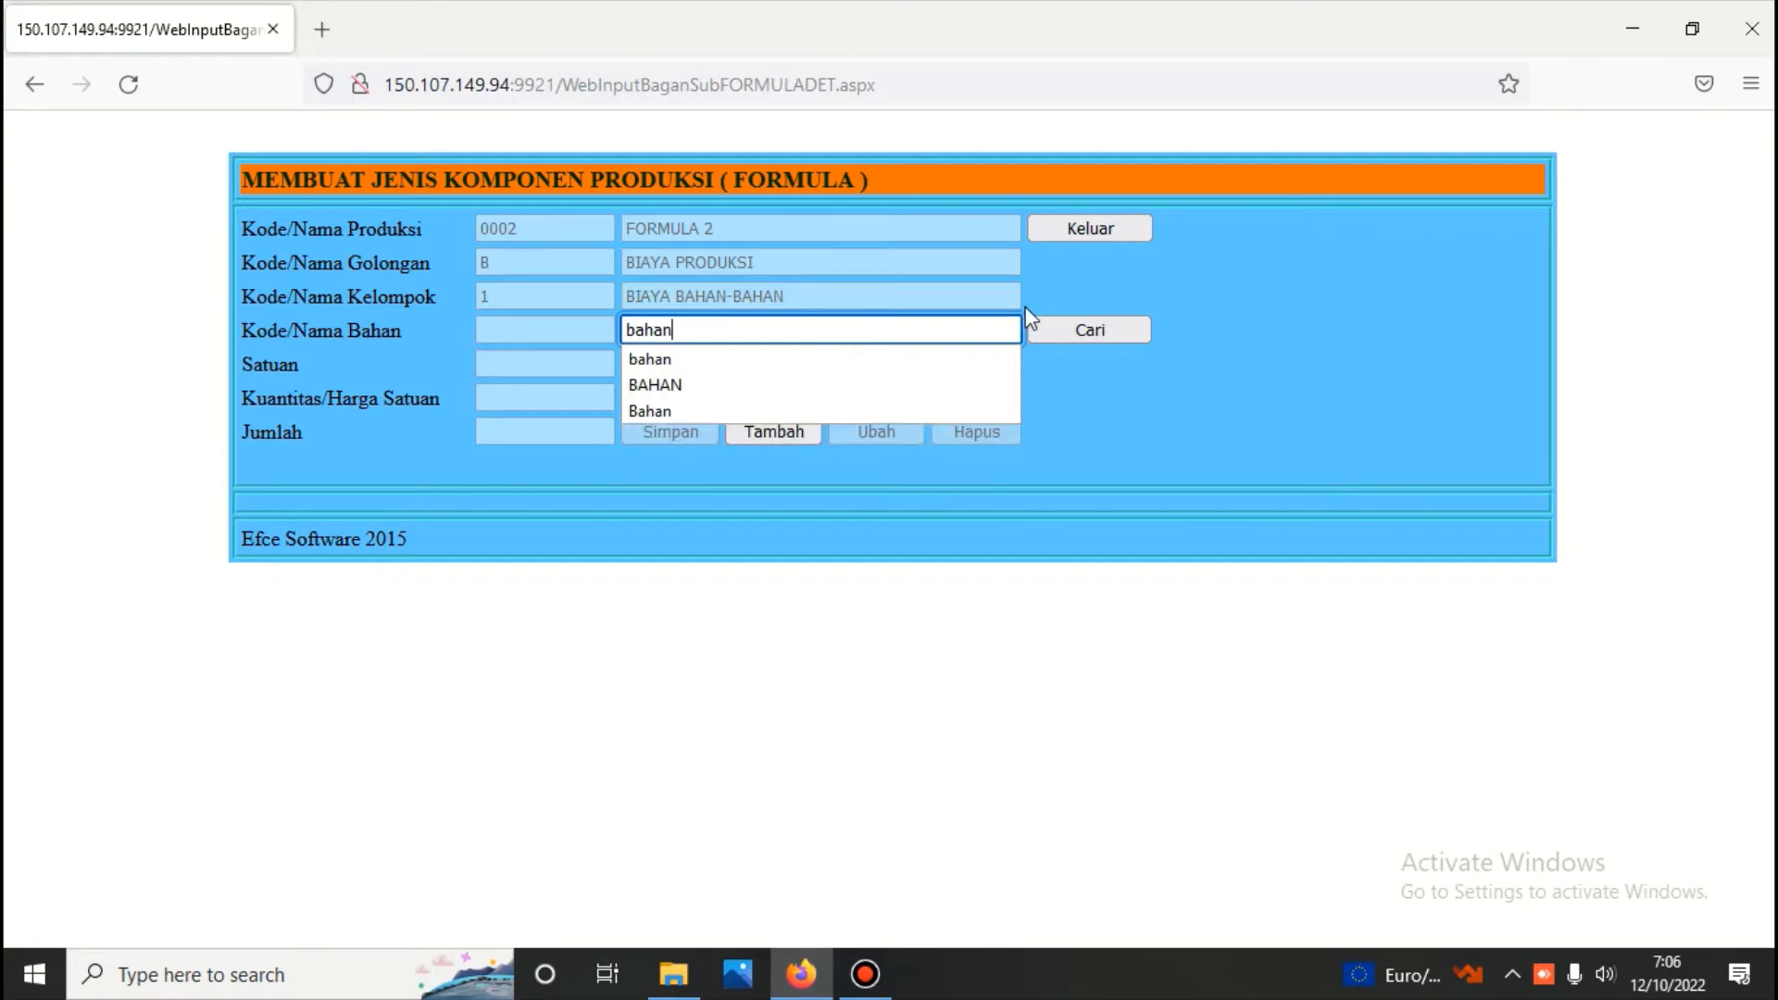
left_click(1065, 330)
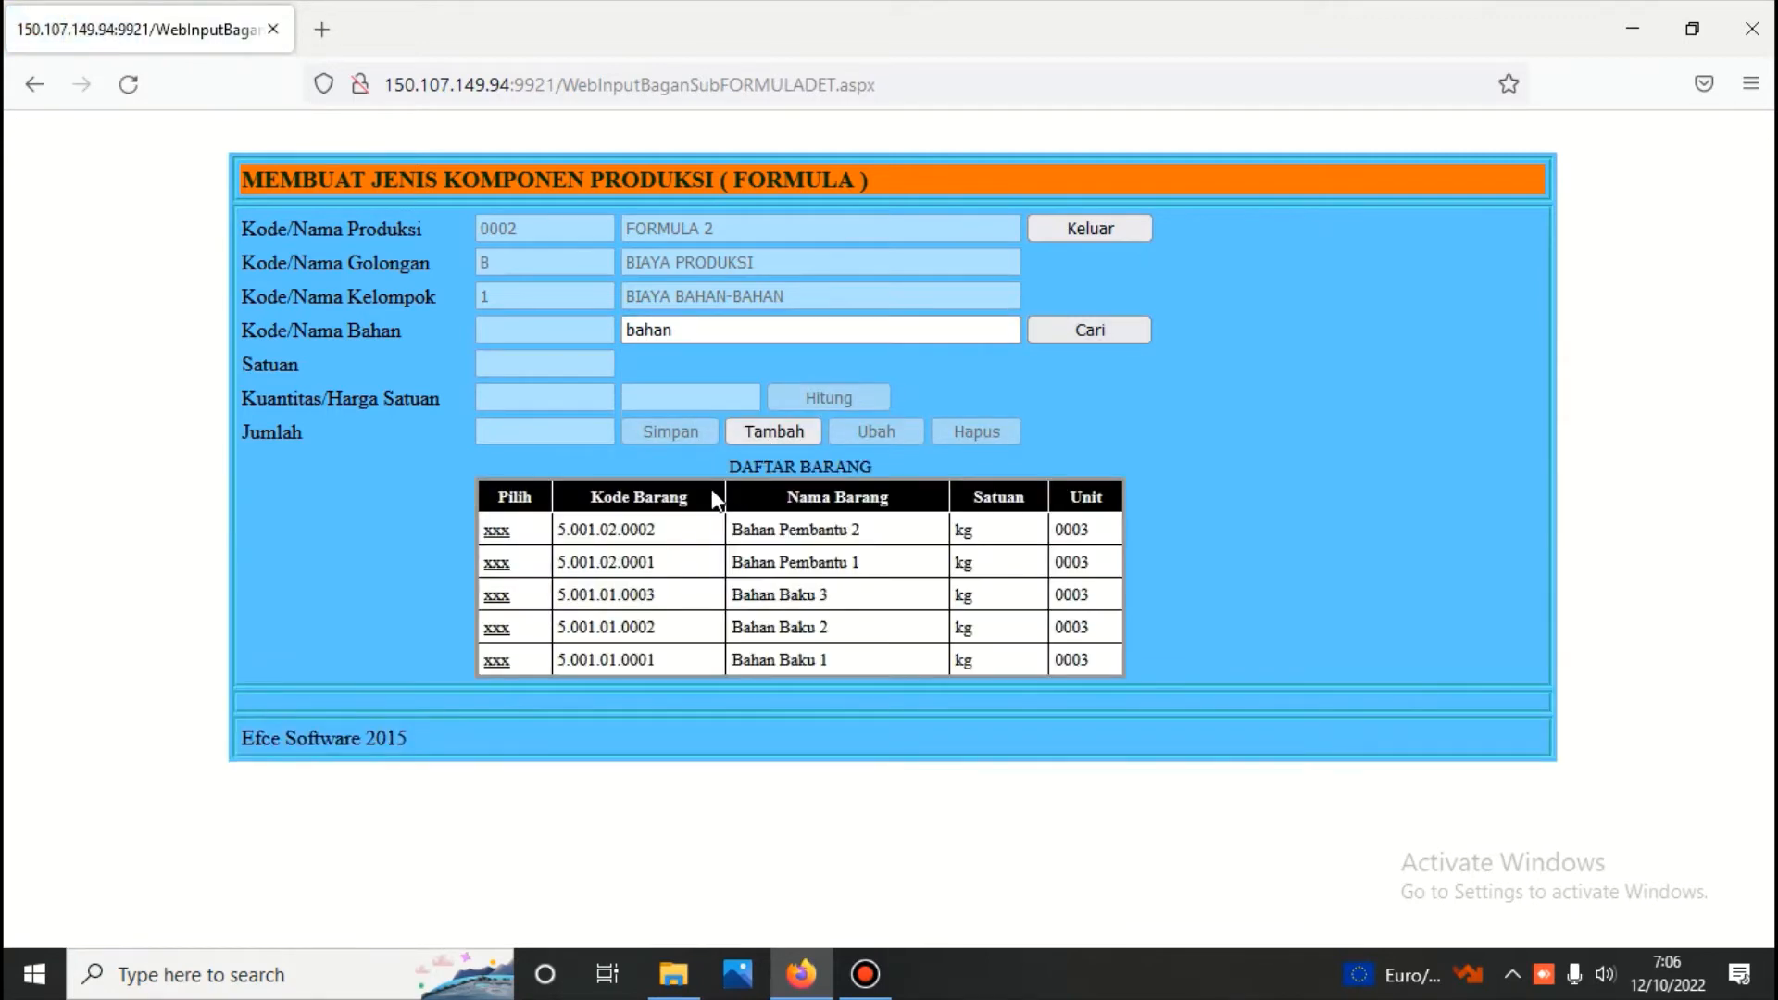
left_click(497, 664)
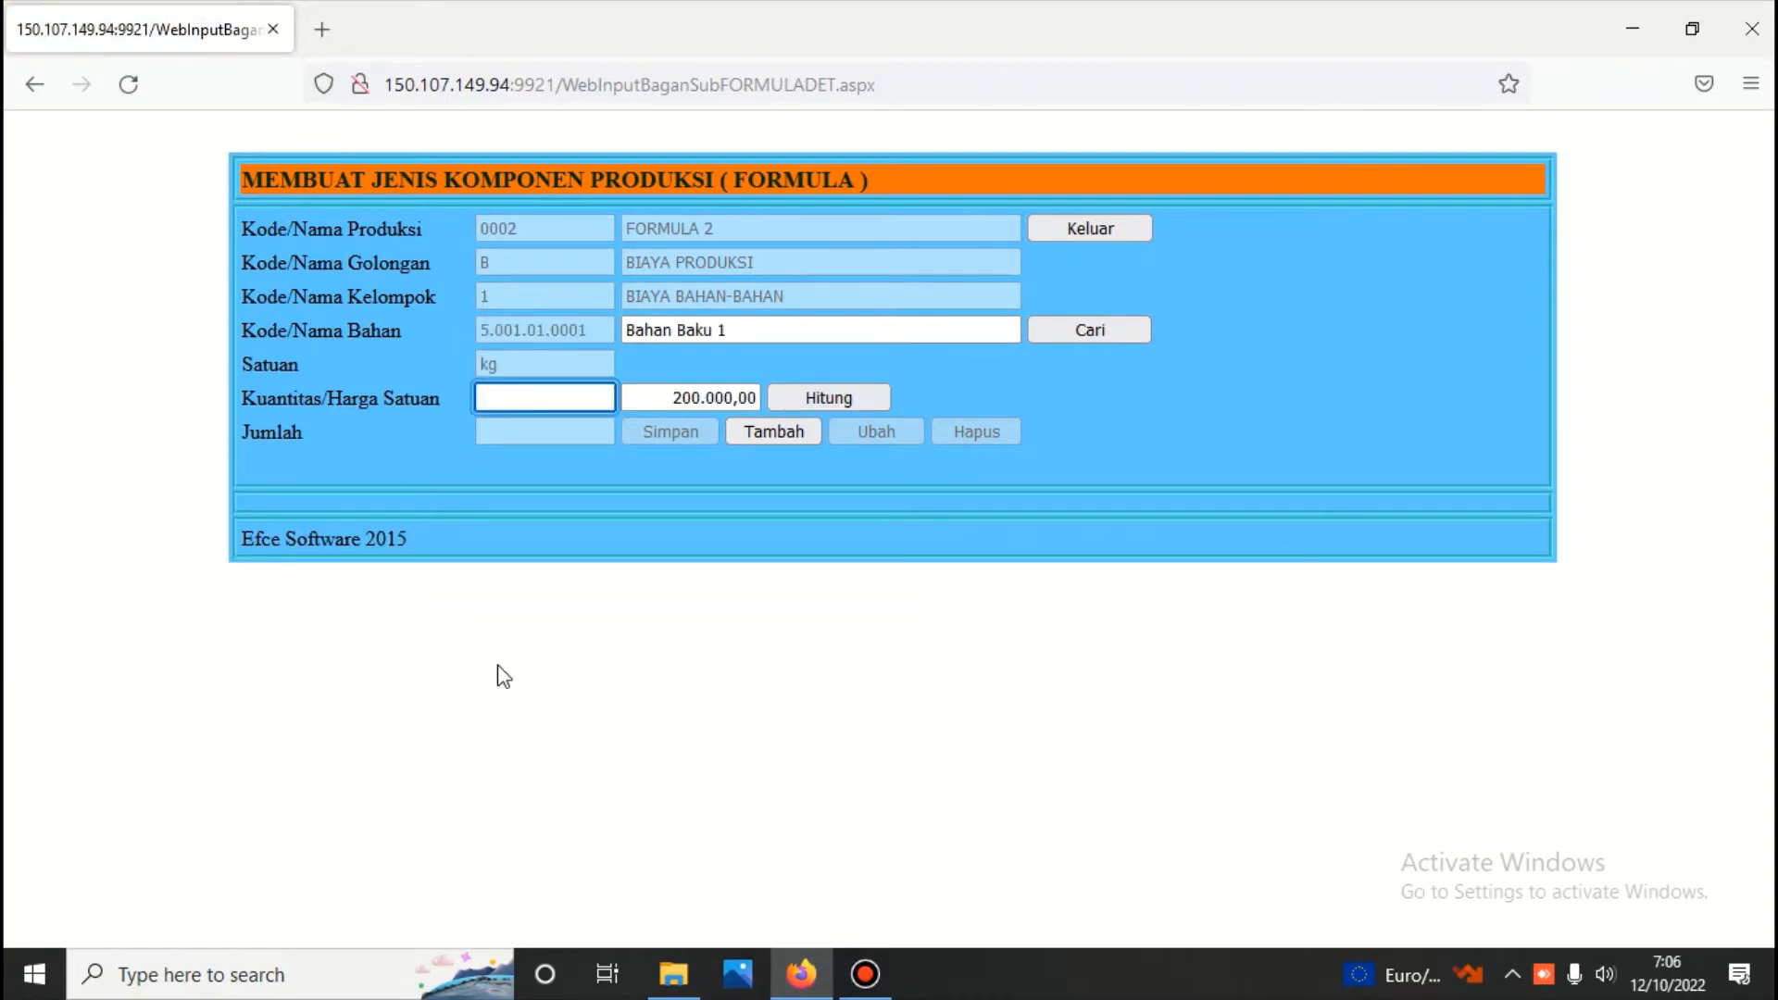
Set the quantity of Bahan Baku 1 to 5, calculate the amount, save it and exit to the formula form
type("5")
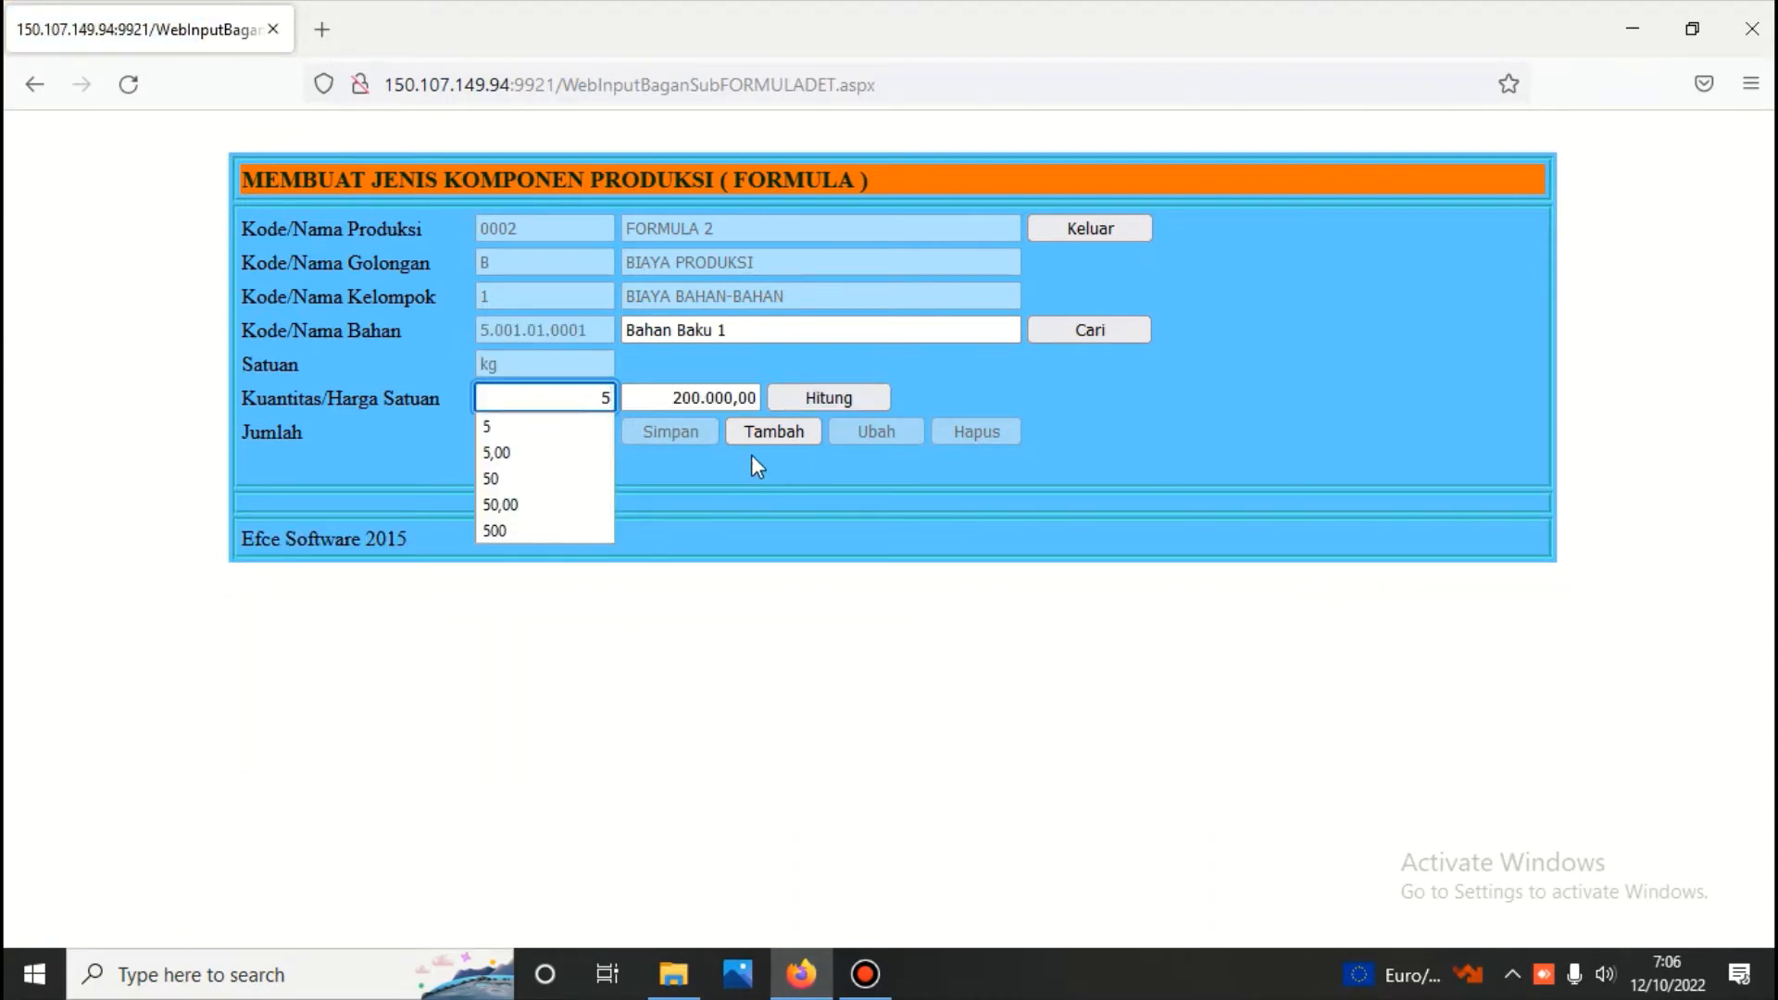
left_click(831, 398)
left_click(671, 431)
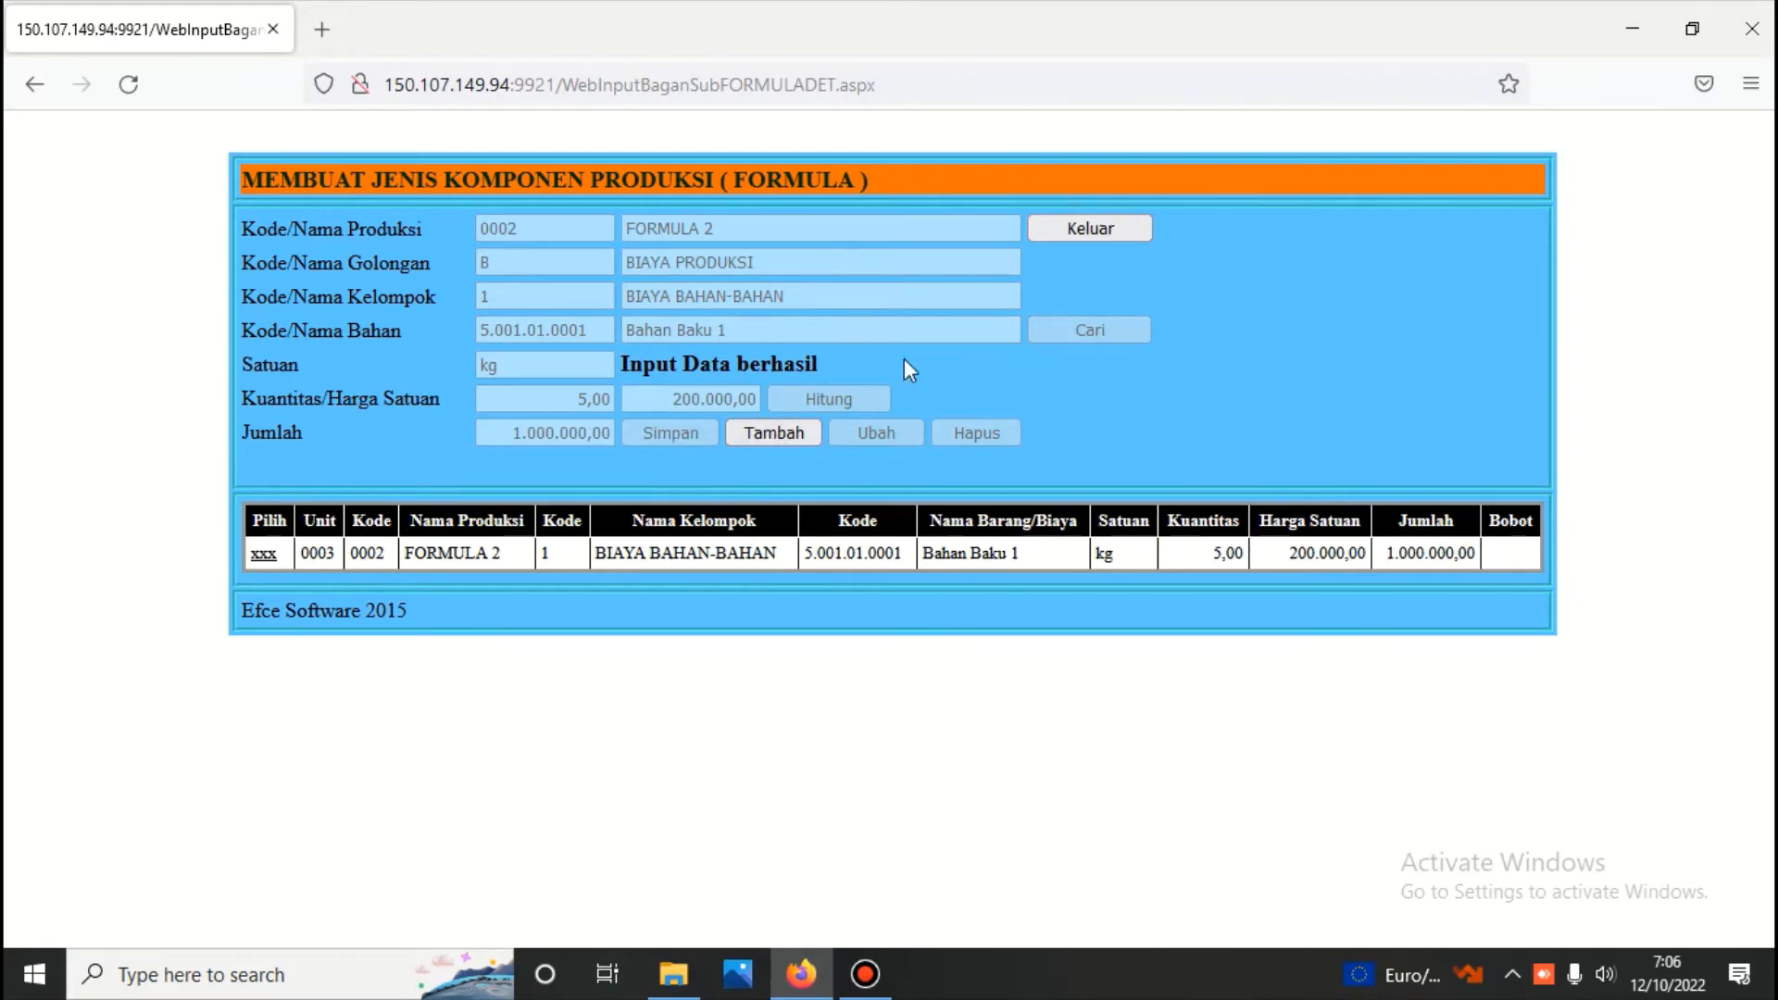
left_click(1074, 231)
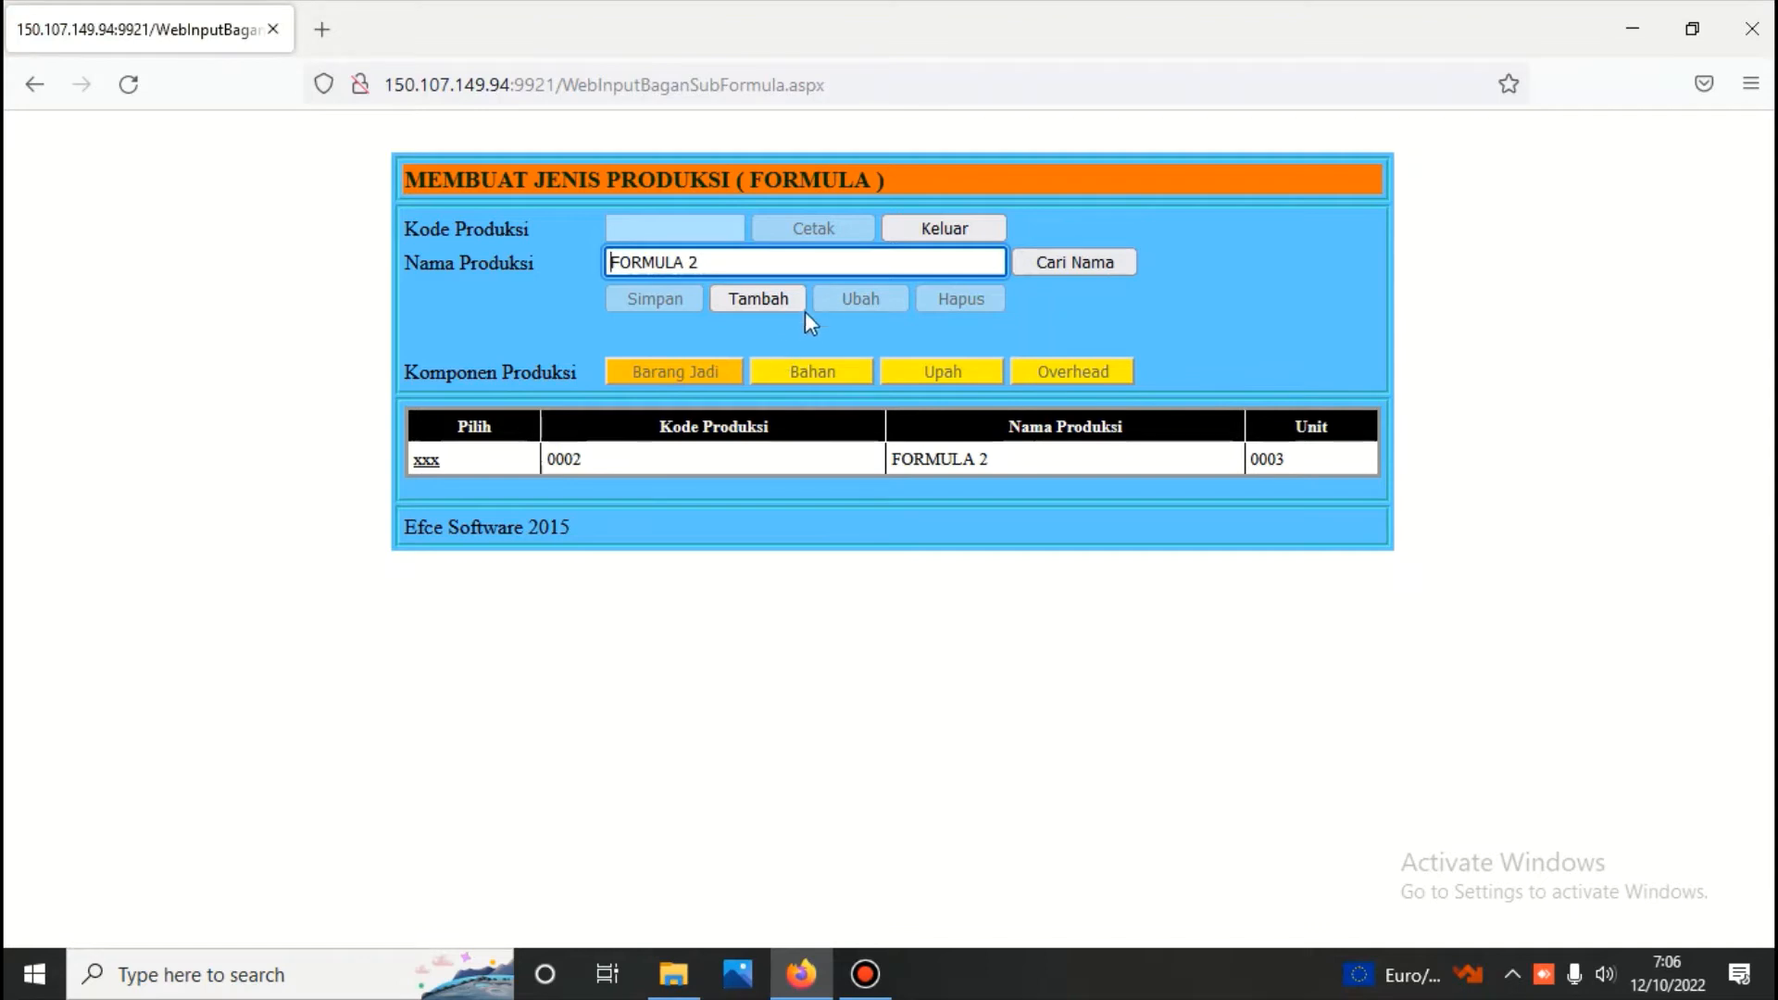
Generate the component report for FORMULA 2 and review its finished goods and material costs
left_click(423, 470)
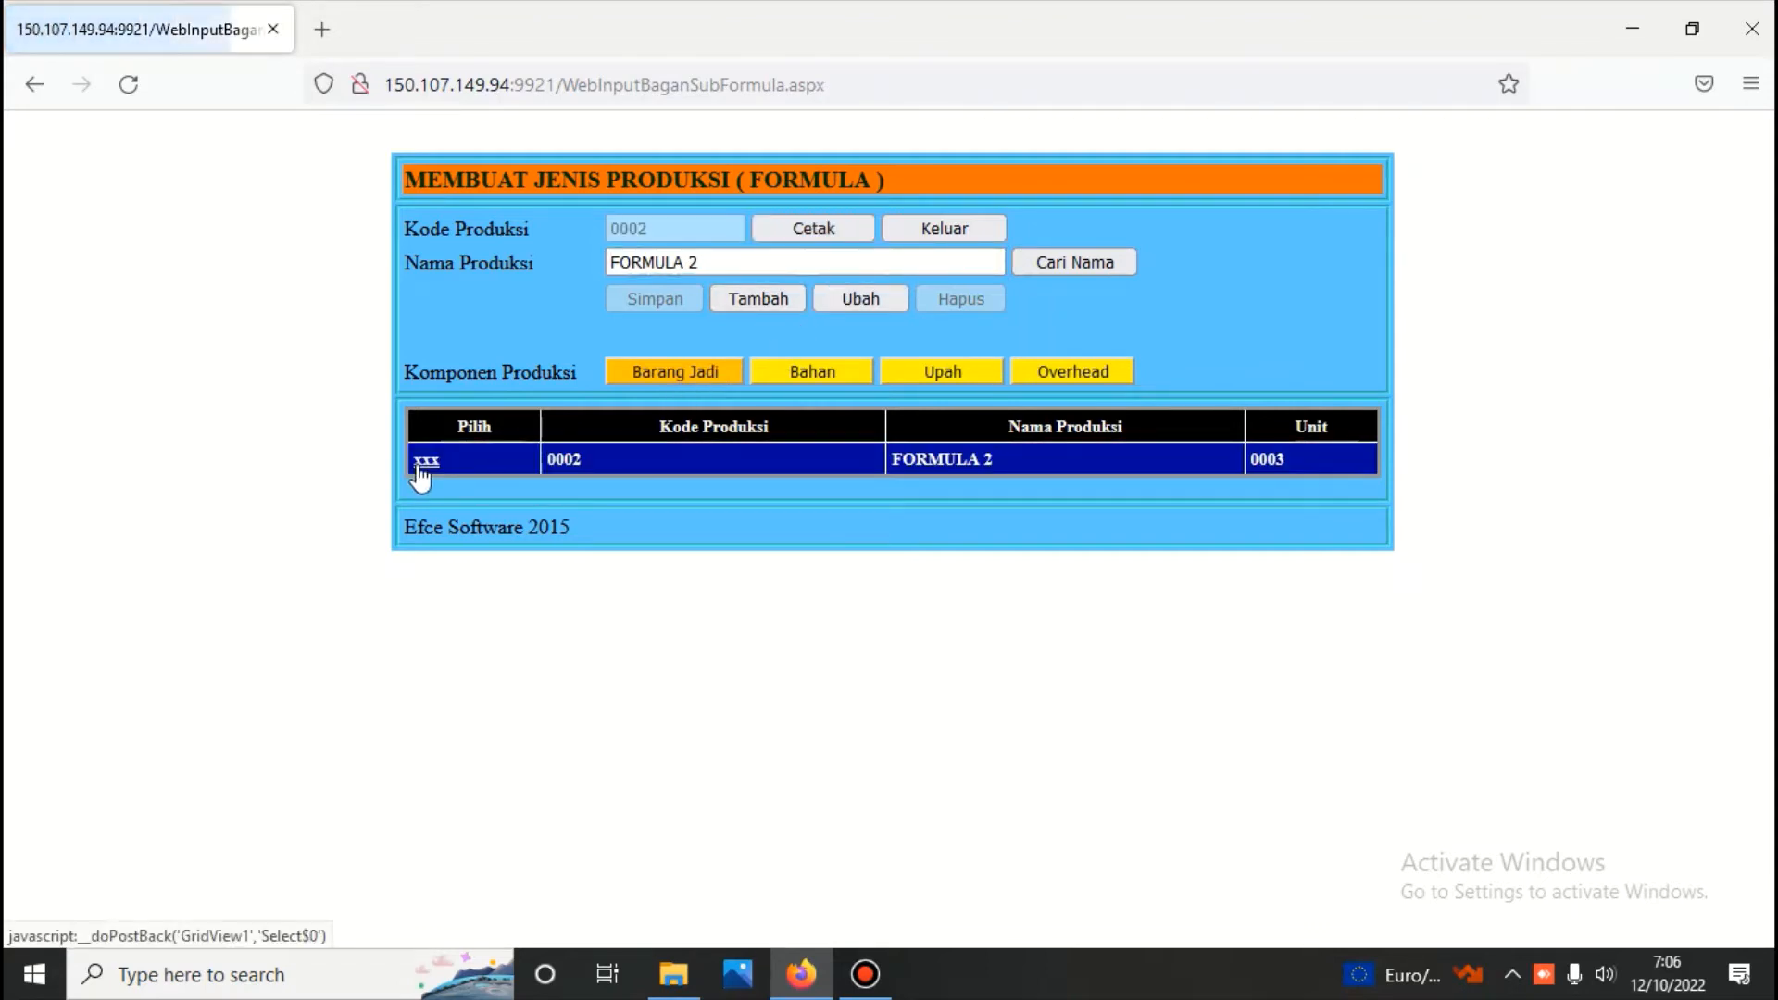
left_click(802, 231)
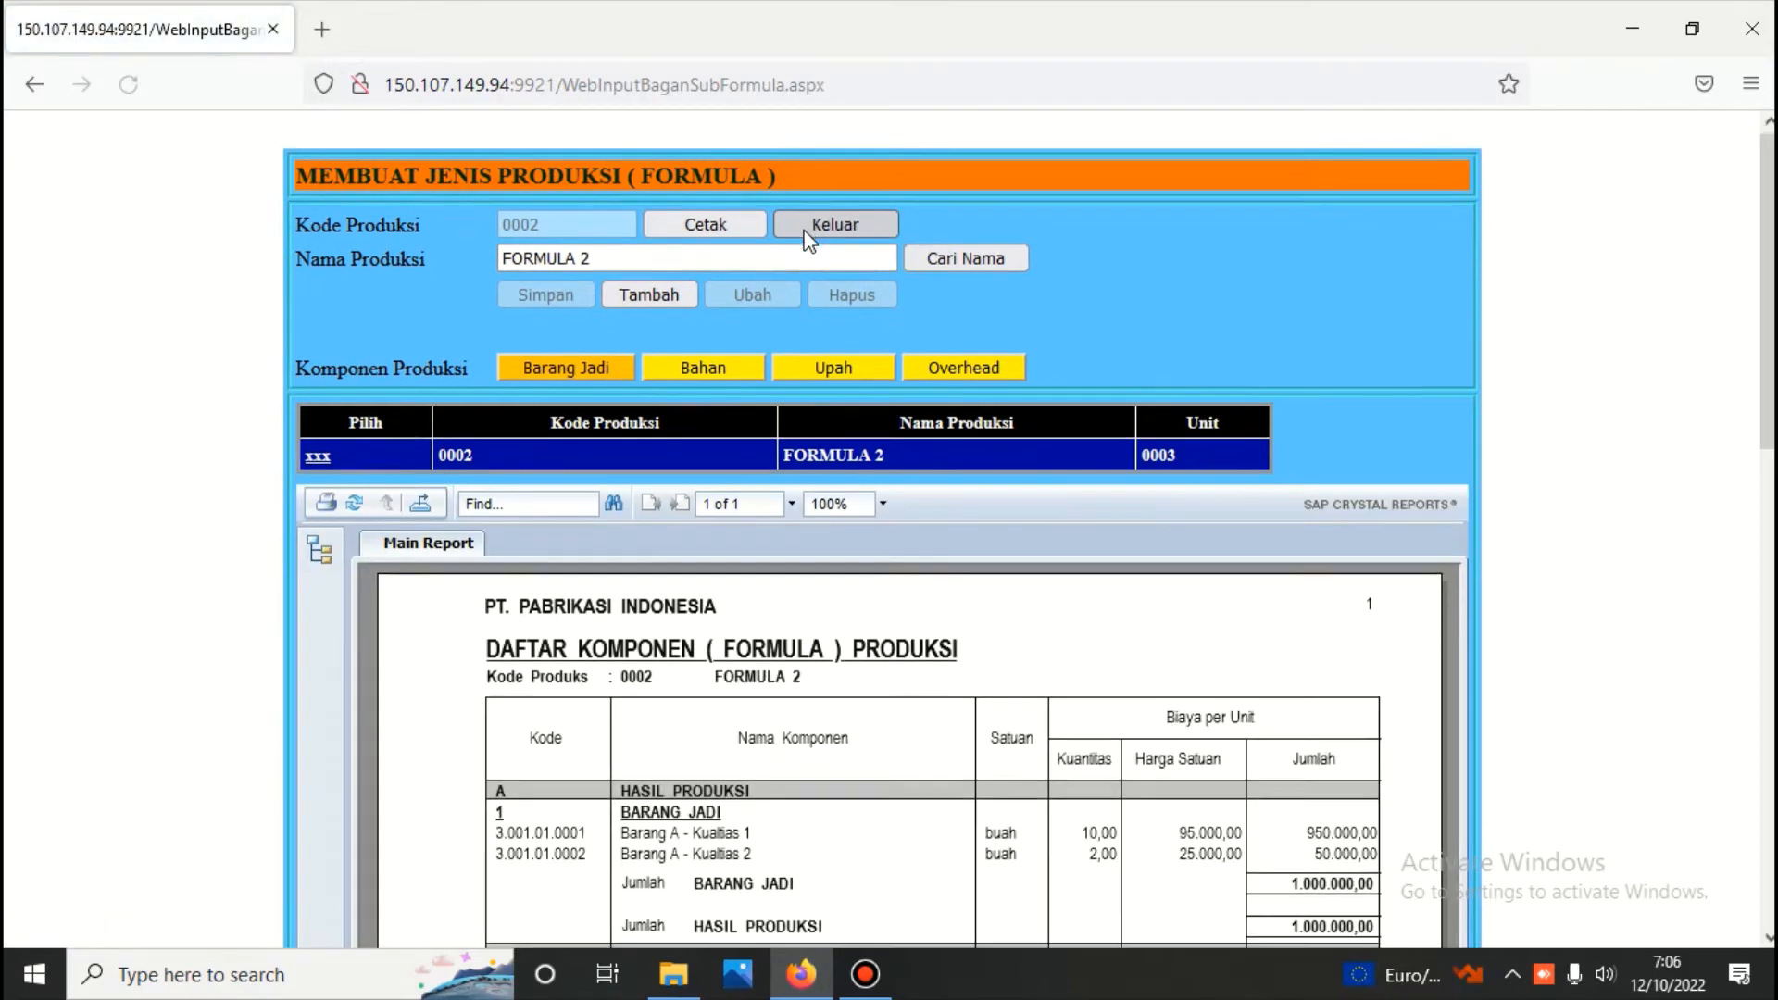
scroll(804, 230, "down", 1)
scroll(804, 230, "down", 1)
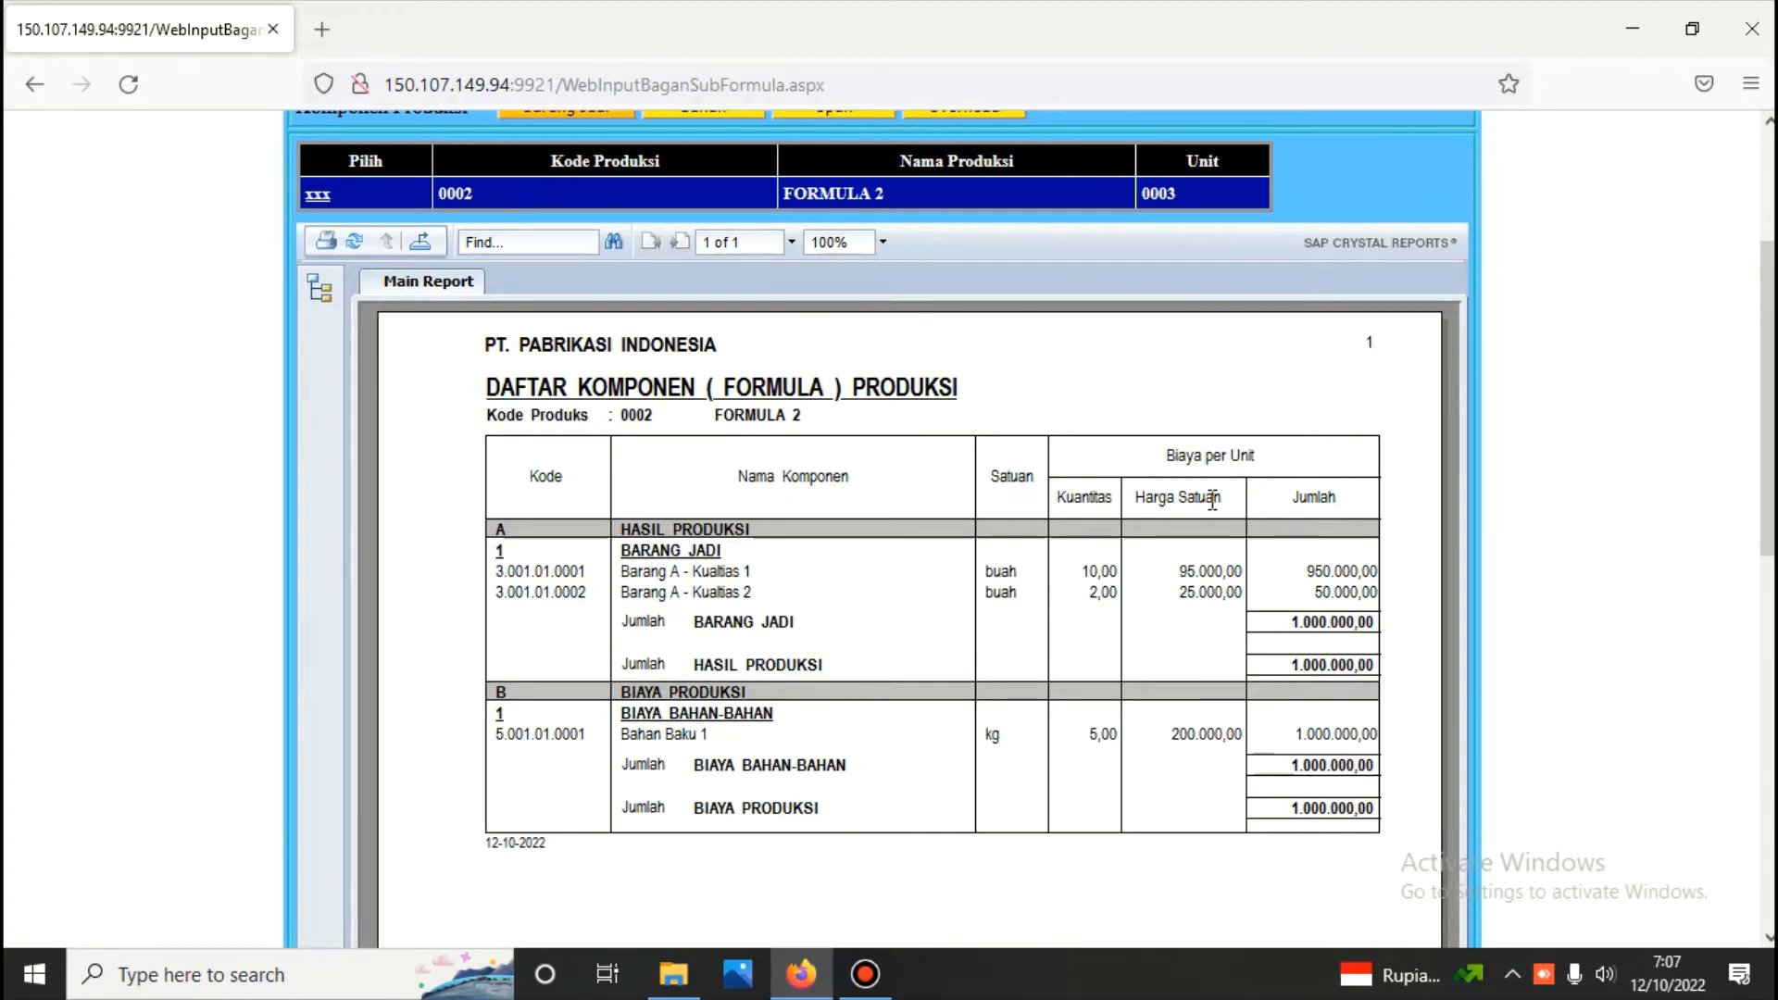
scroll(764, 506, "up", 5)
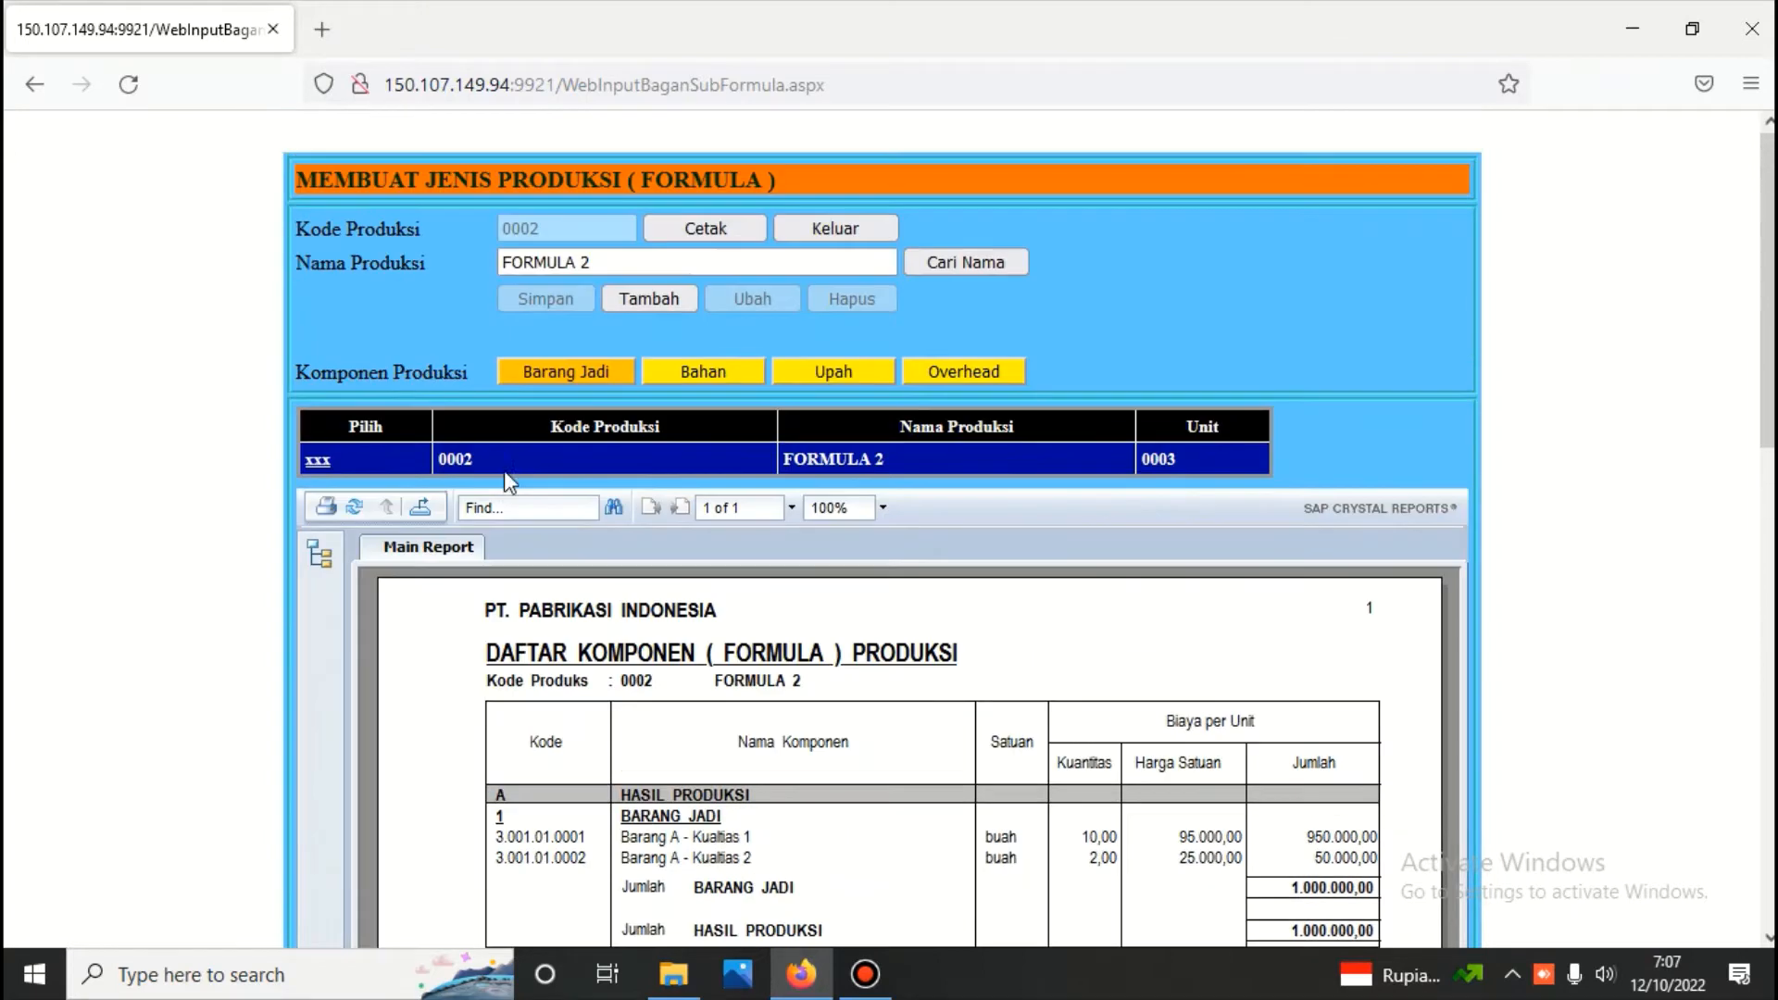
Start a new direct wage component for FORMULA 2 and name it "upah kerja"
left_click(317, 461)
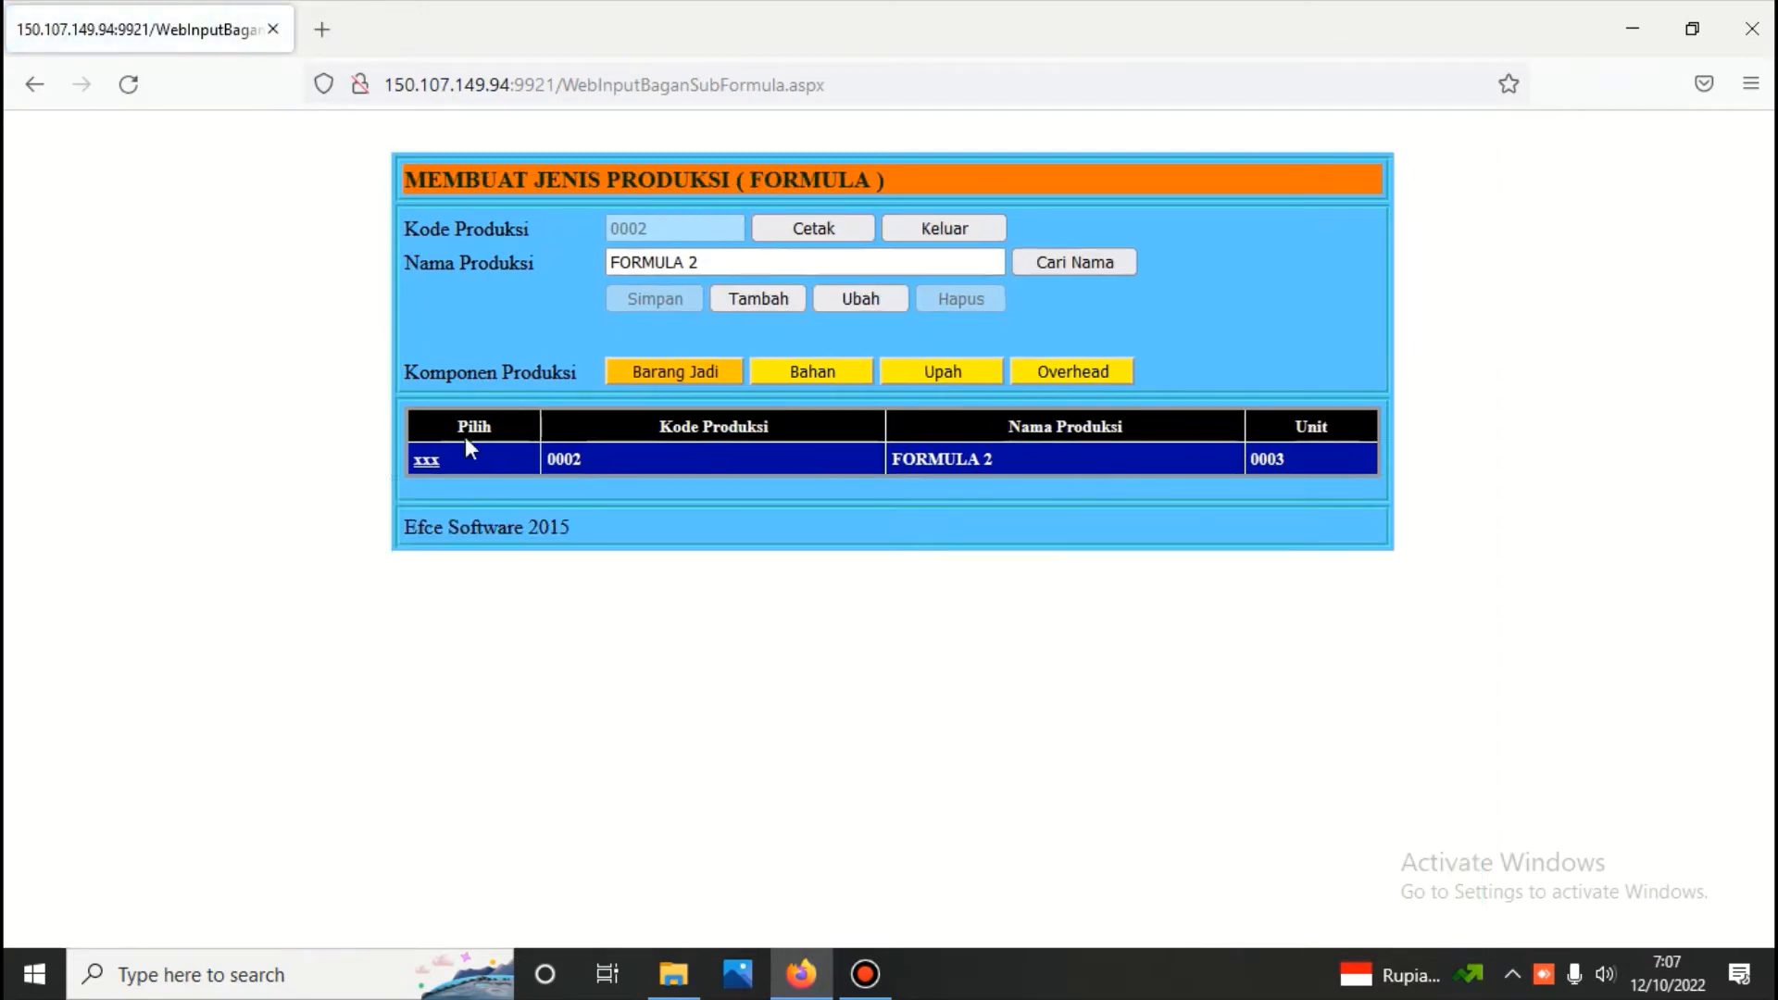
left_click(929, 370)
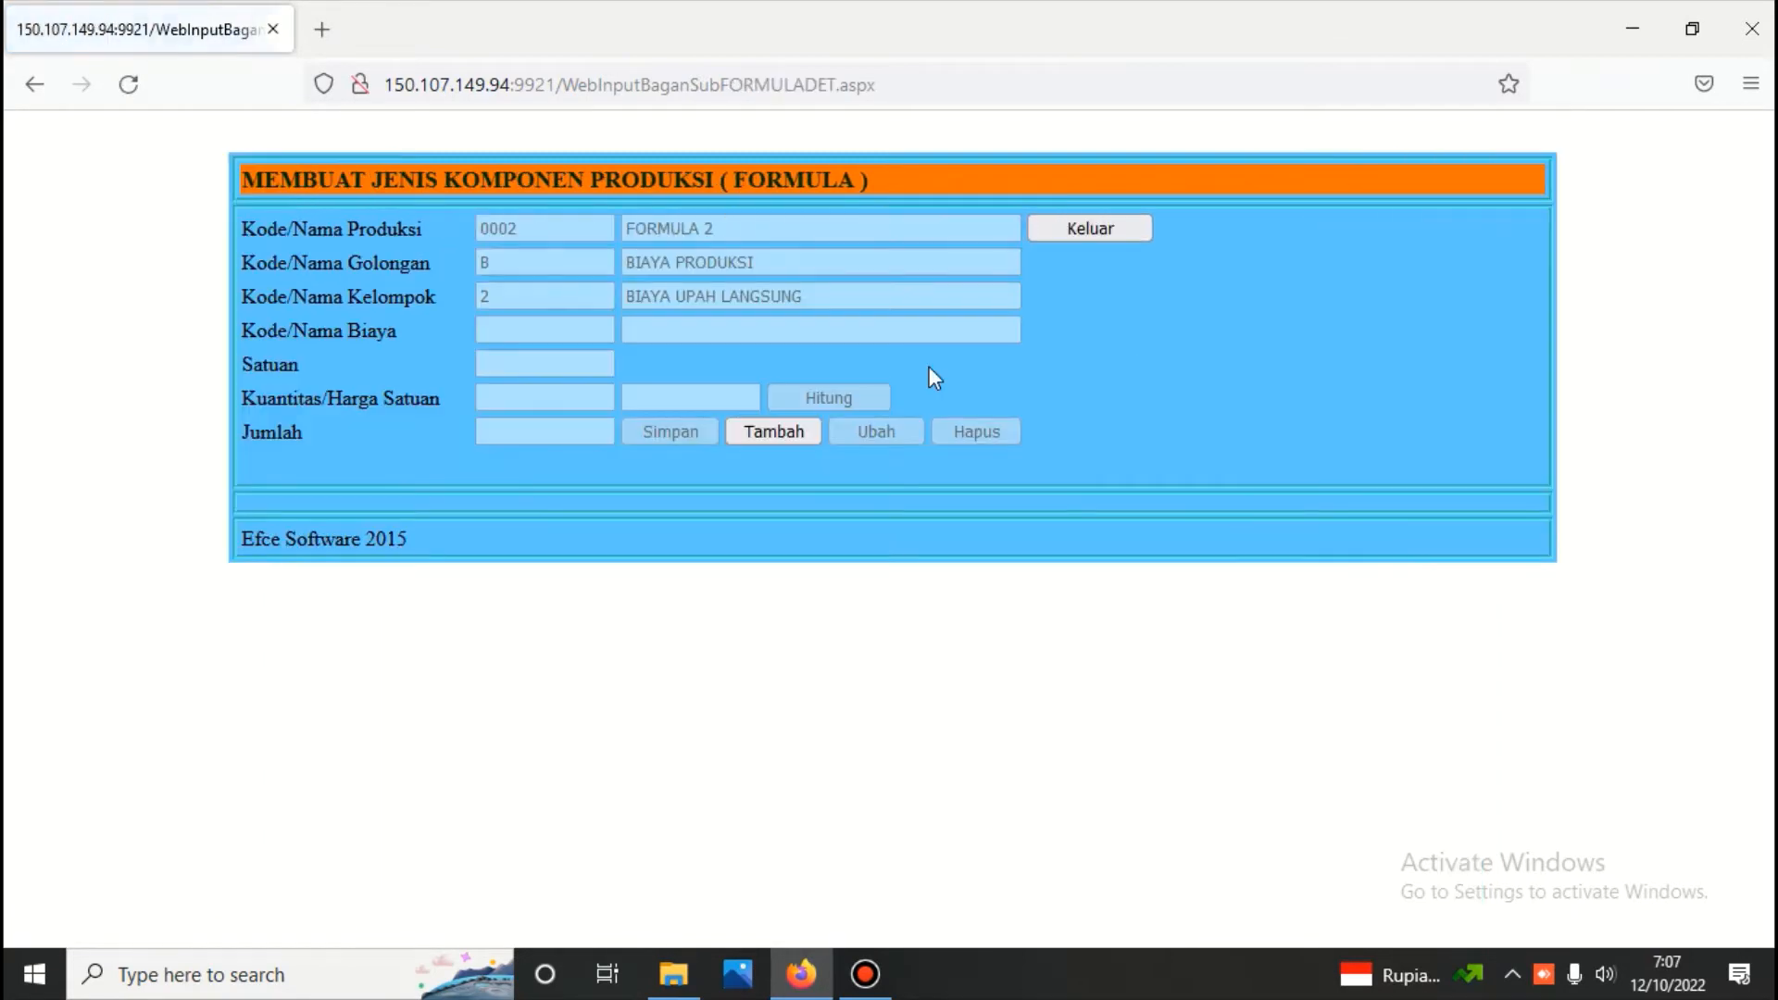
left_click(763, 431)
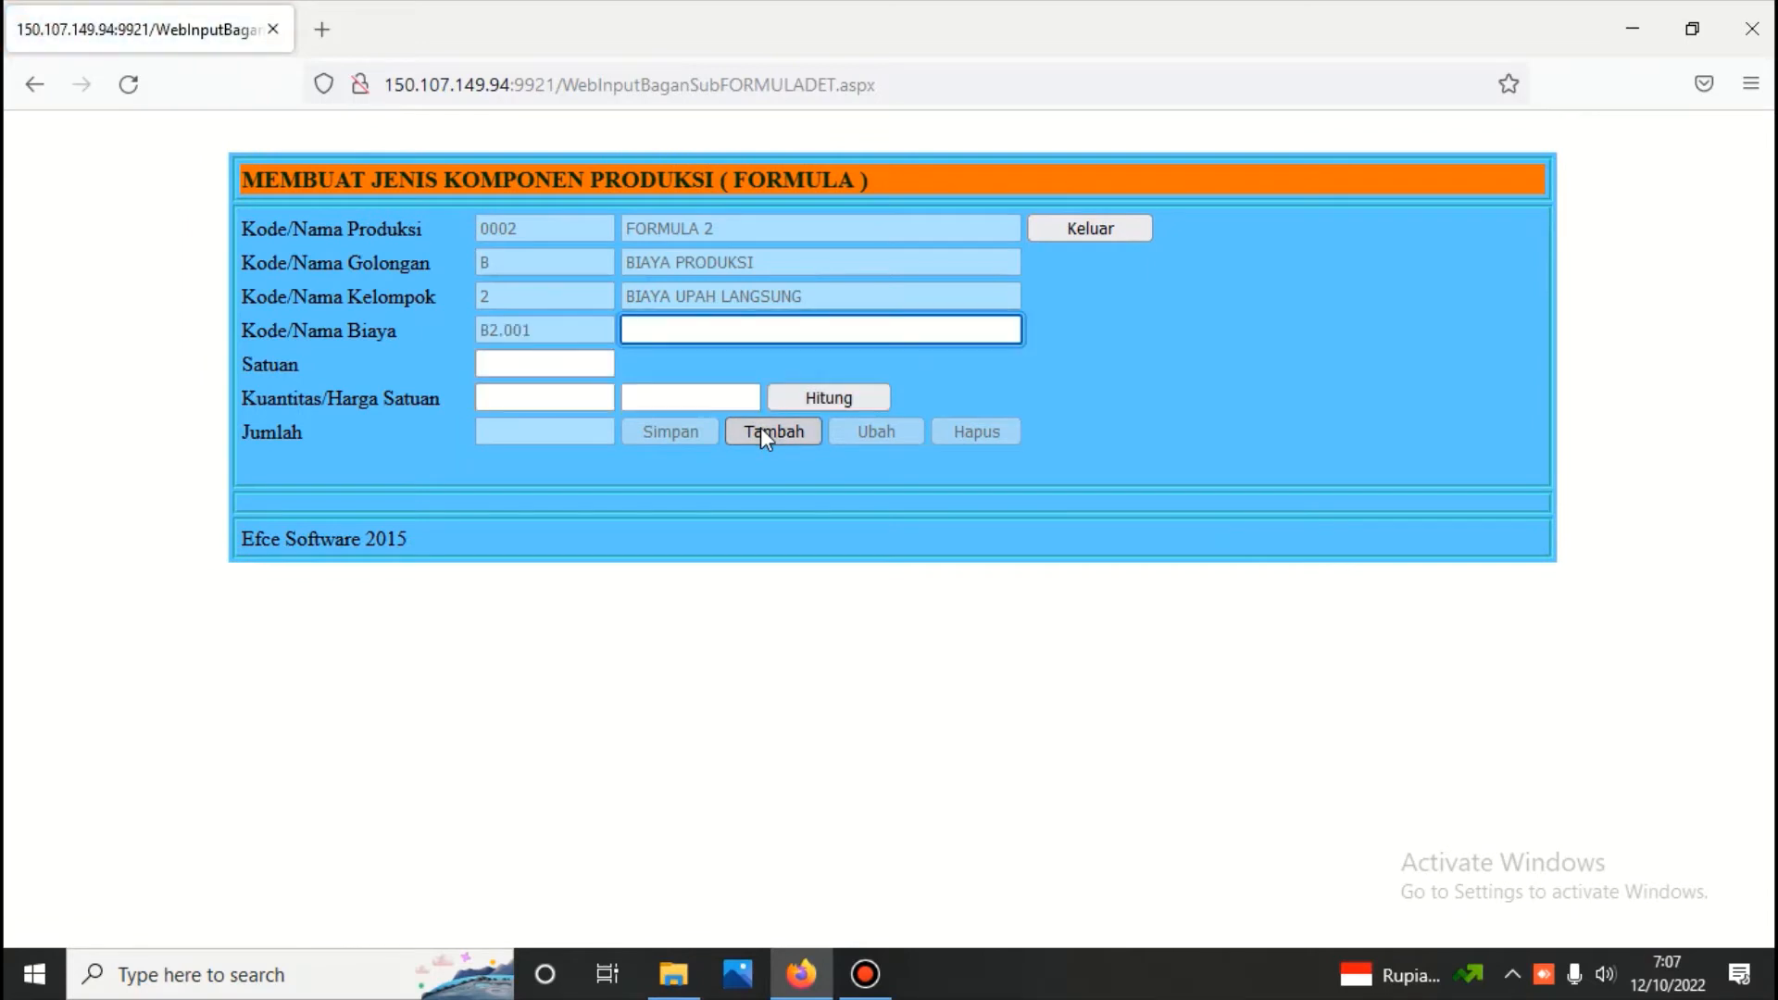
type("upa")
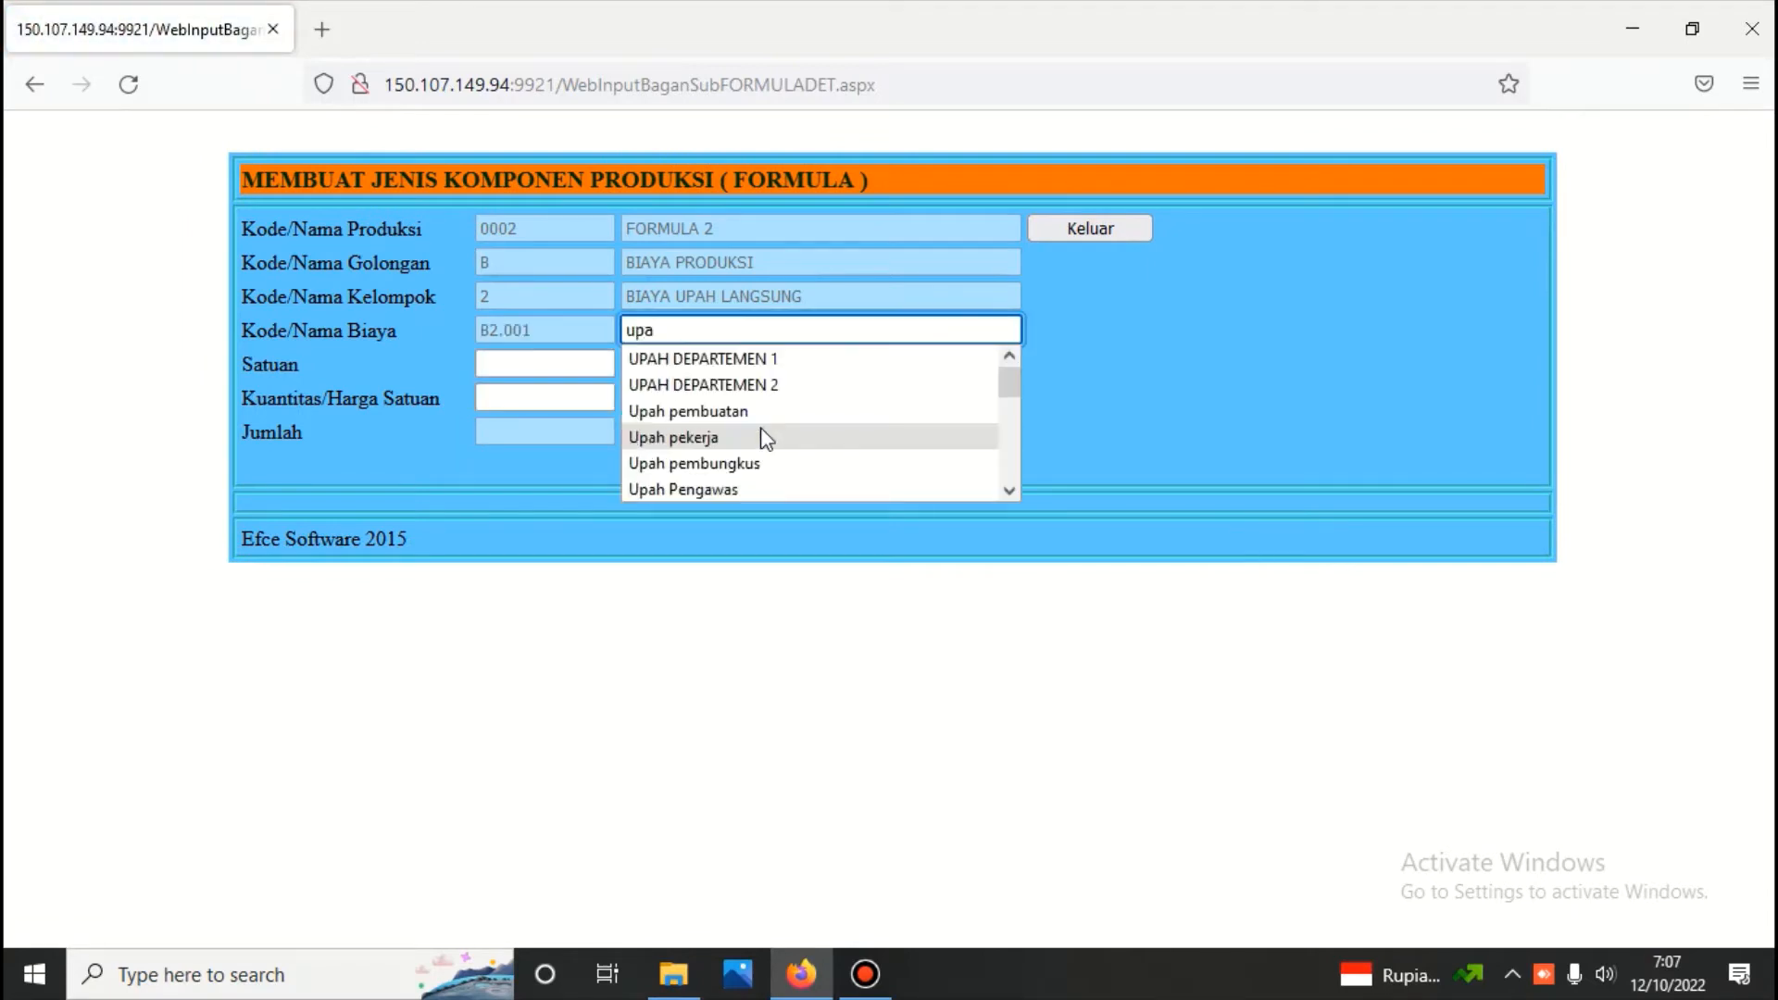
type("h k")
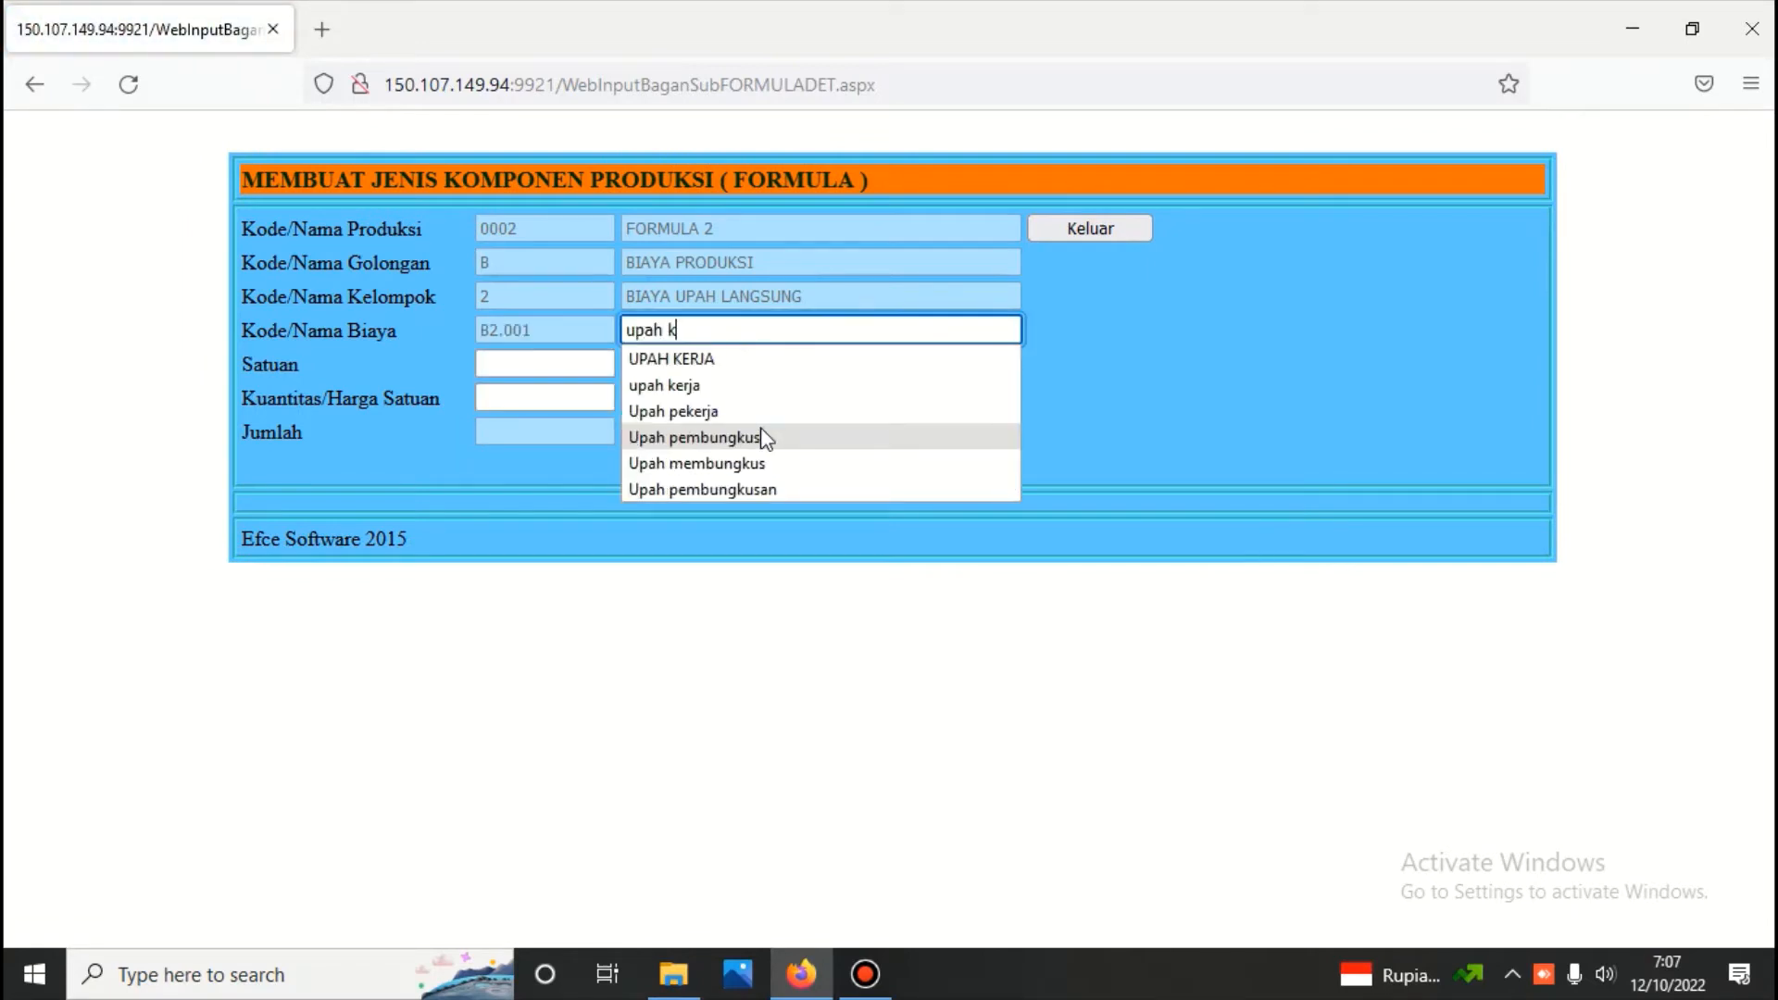
type("erja")
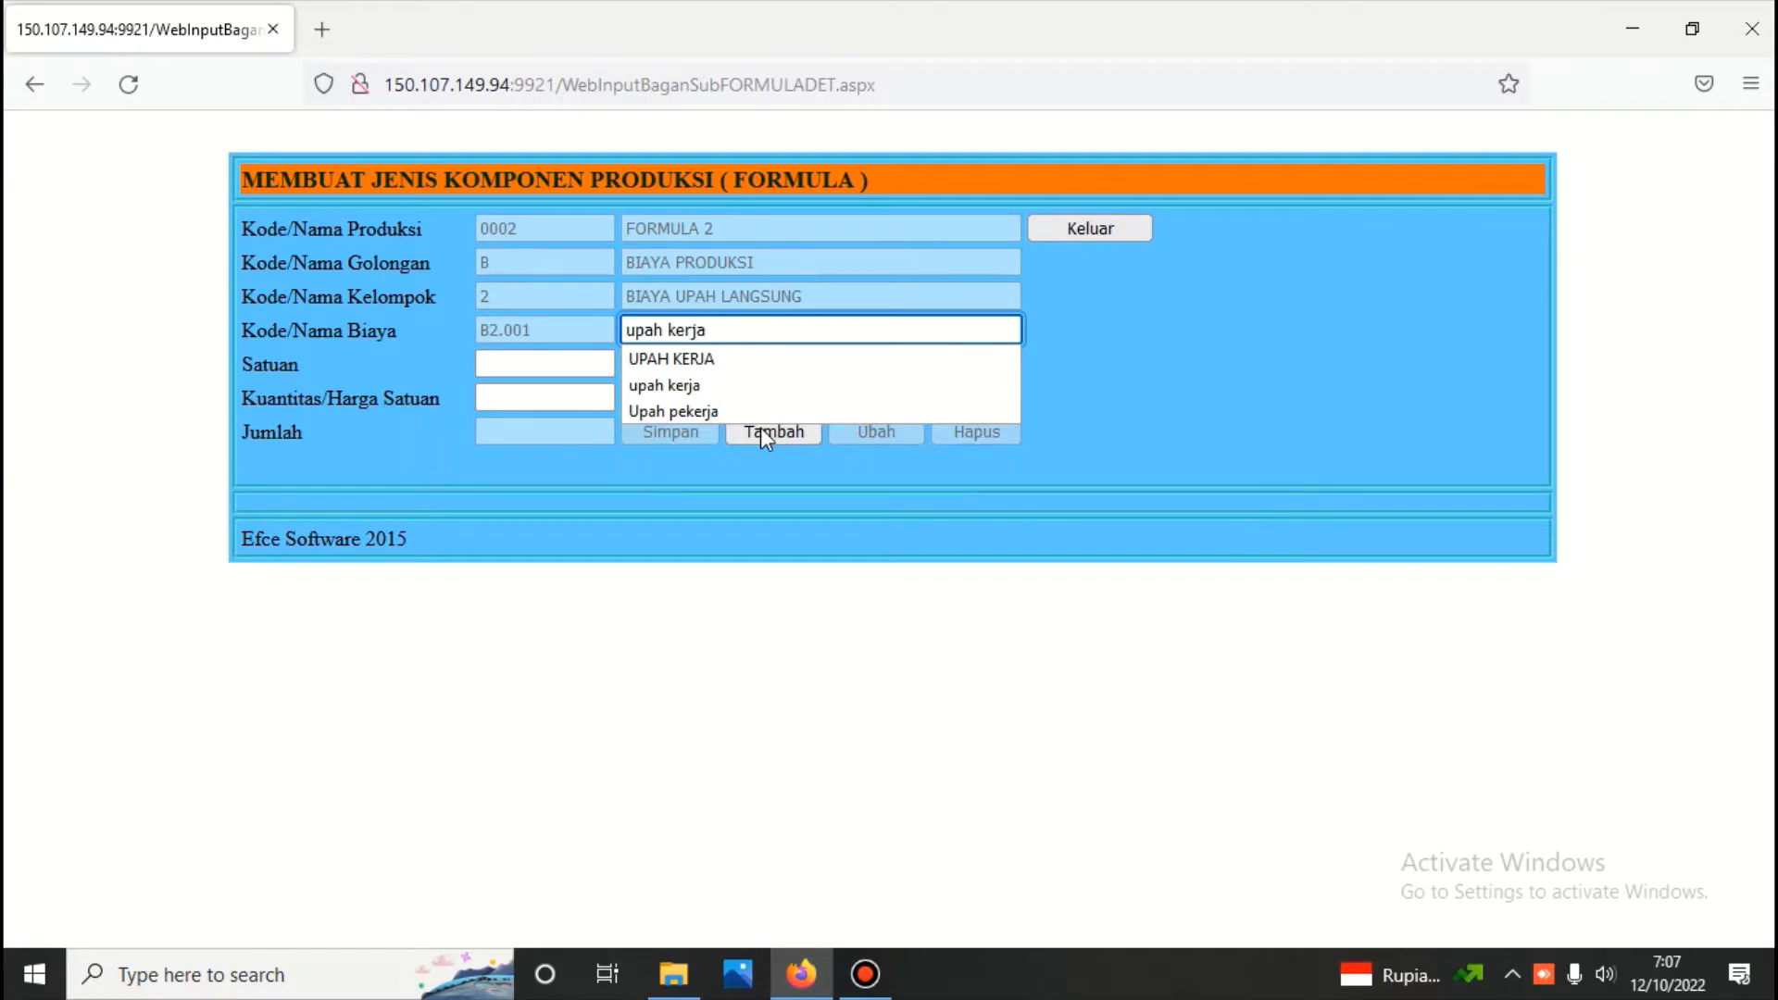
left_click(698, 385)
Set the wage component's unit to jam, its quantity to 6 and its unit price to 50000
left_click(527, 365)
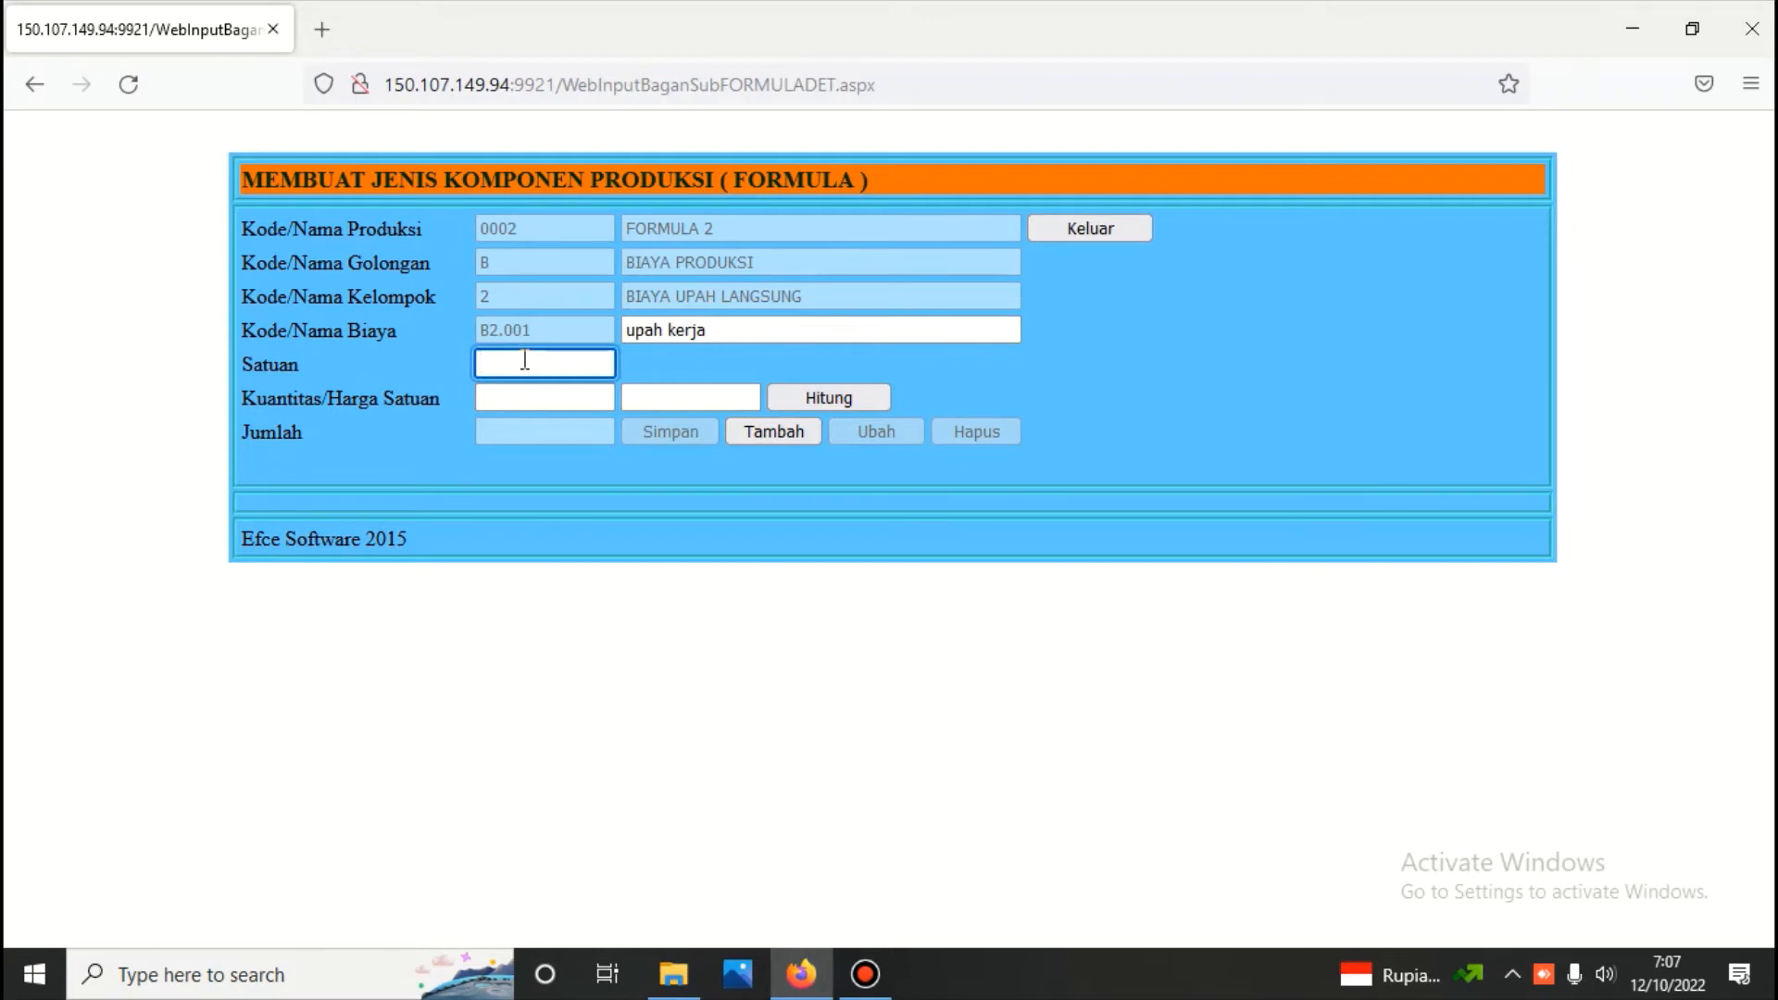
type("jam")
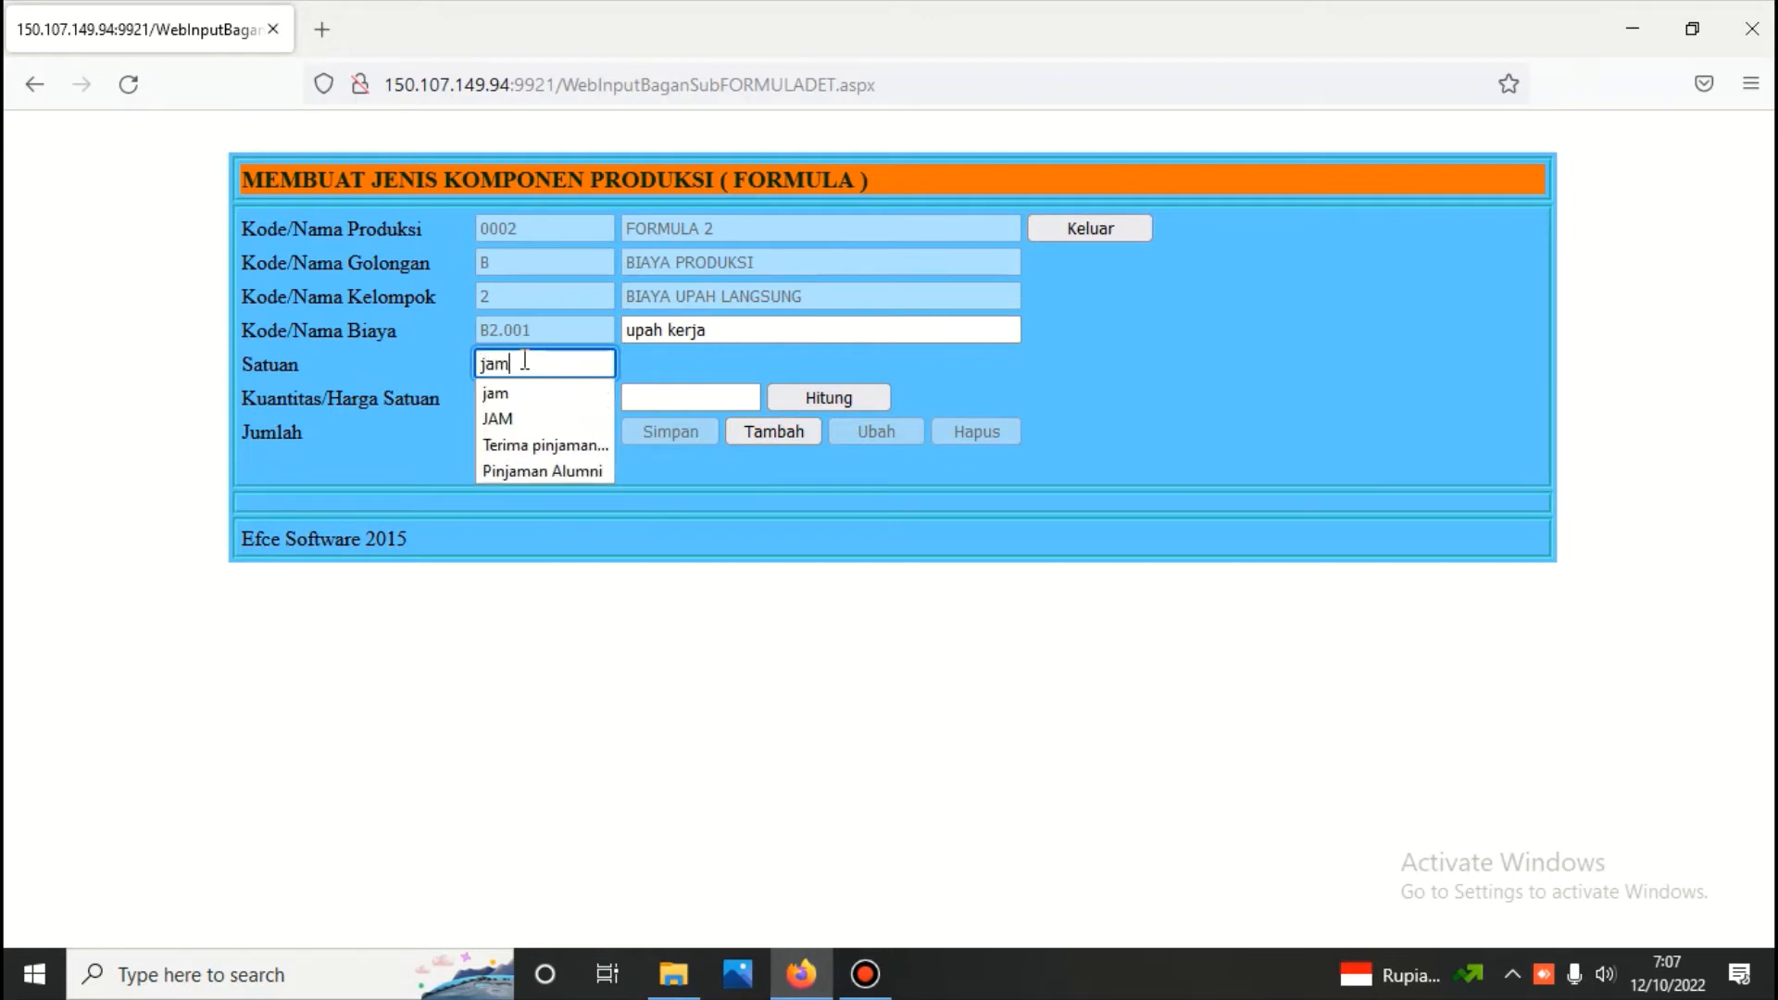
key("Escape")
left_click(529, 398)
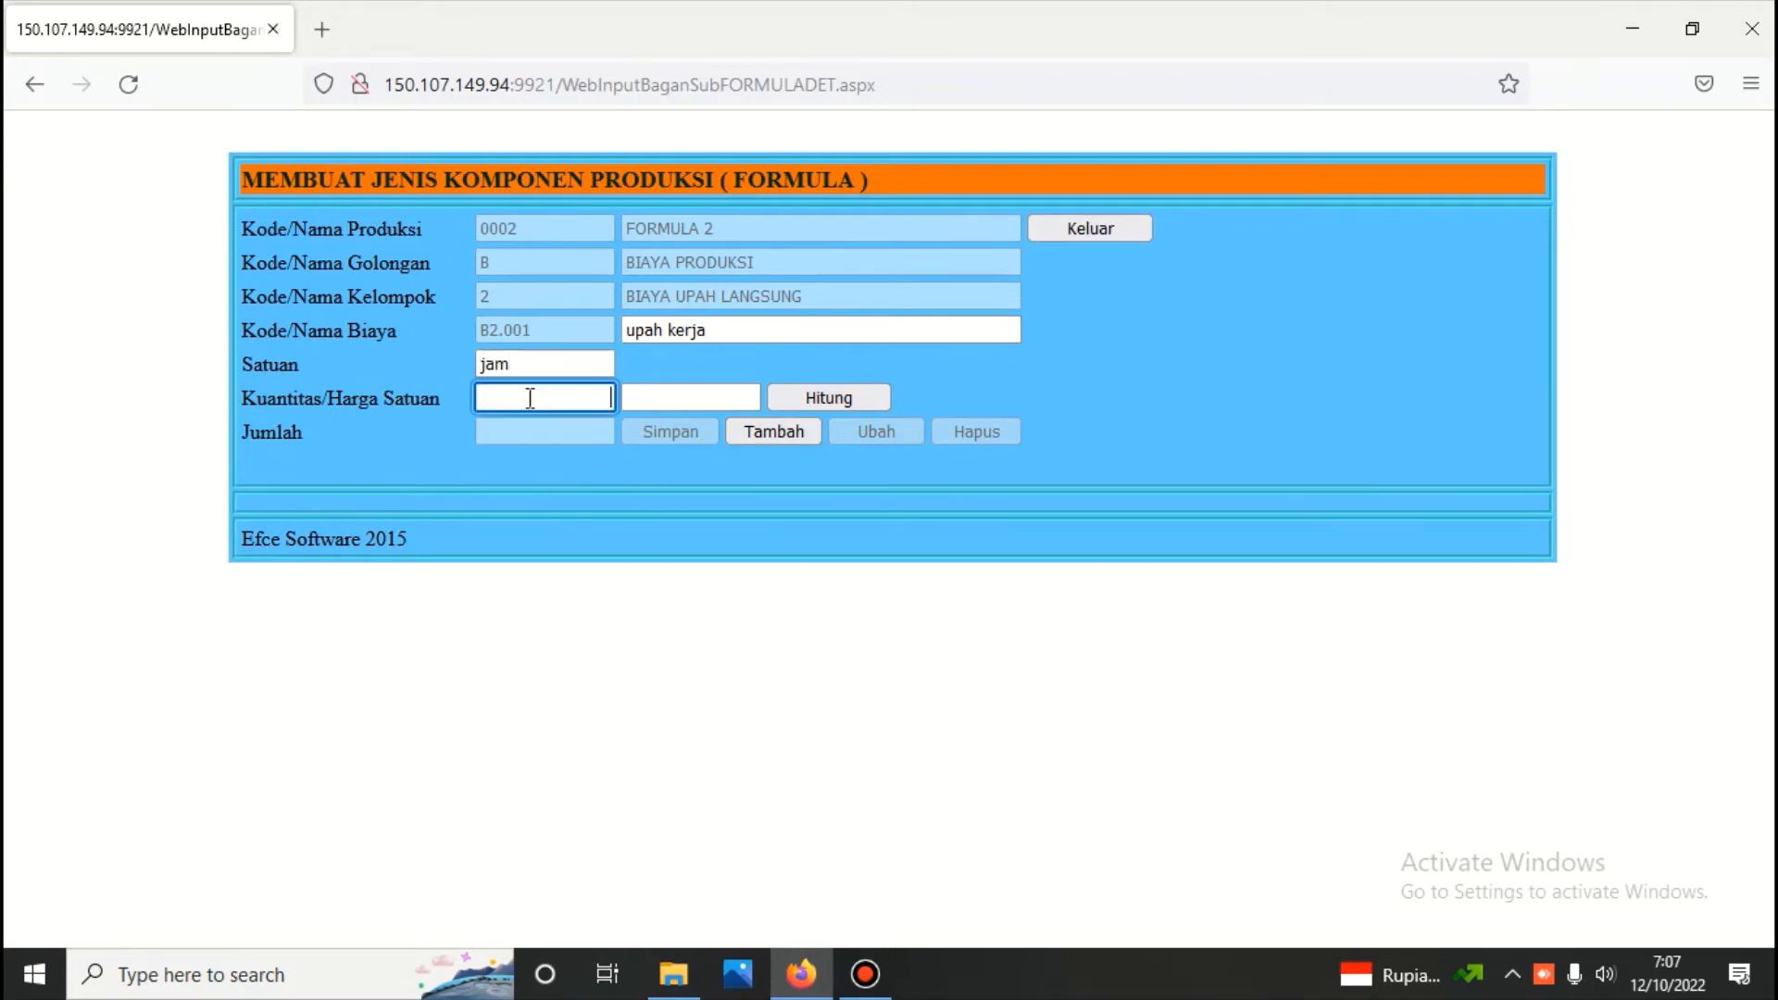
type("6")
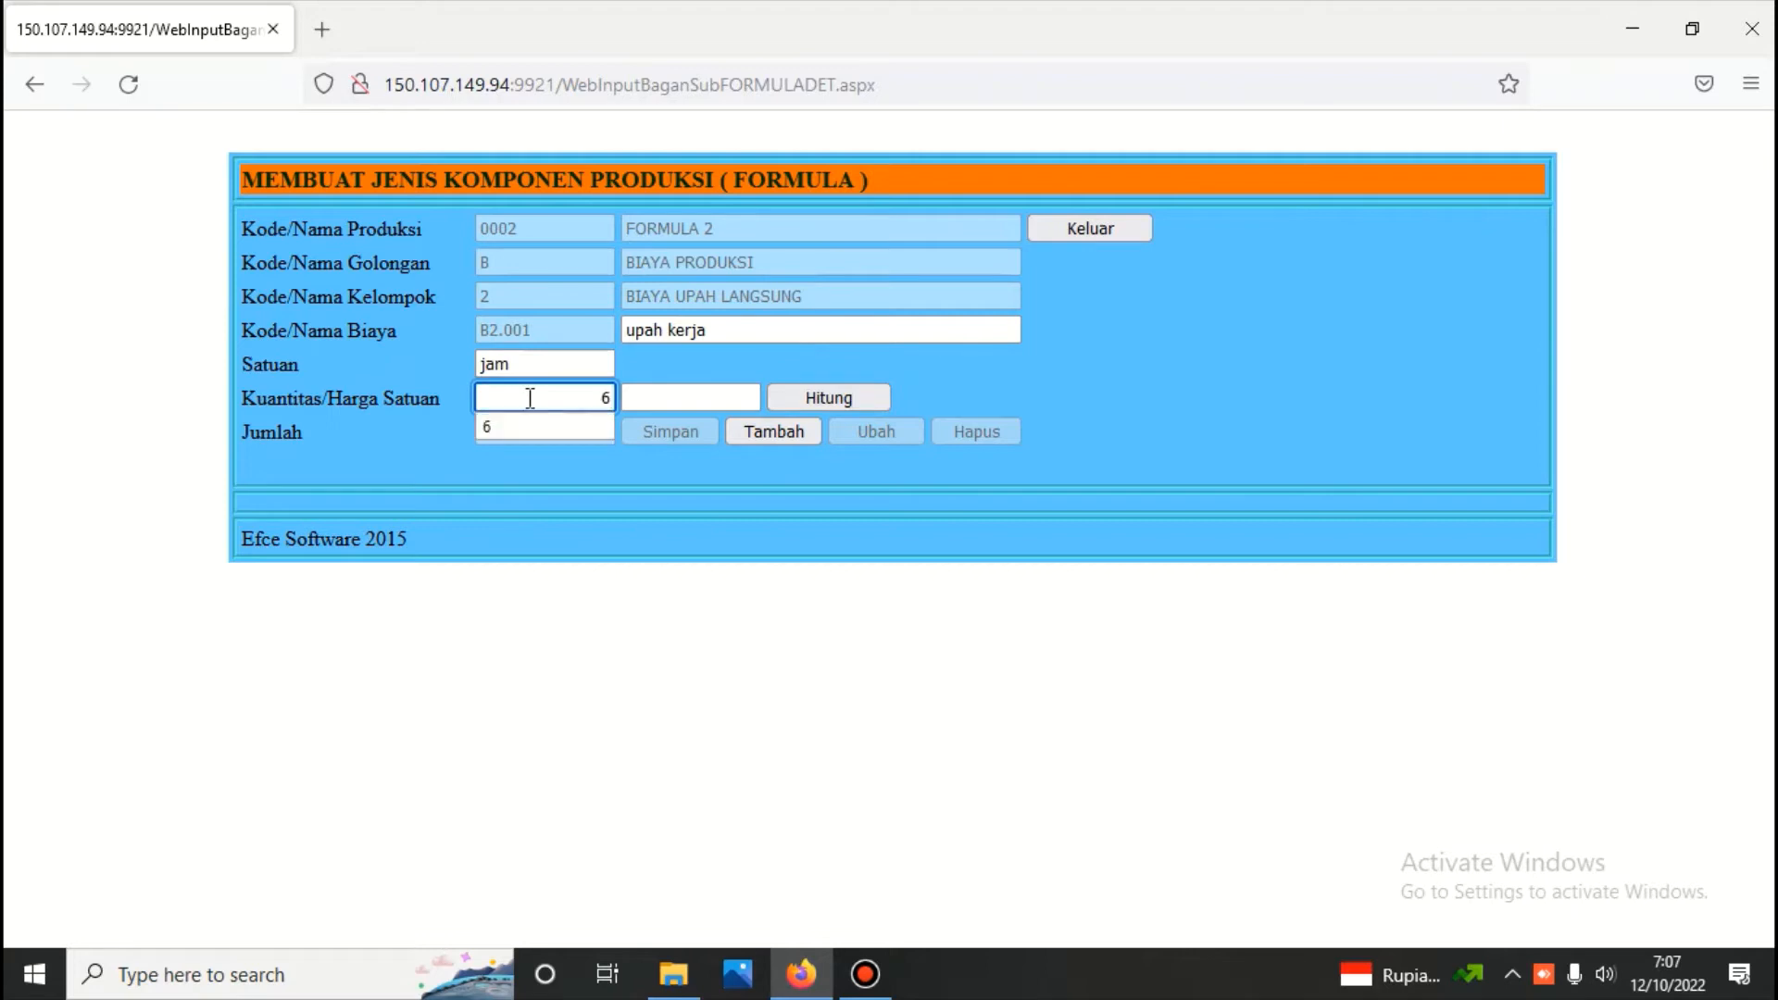
left_click(706, 396)
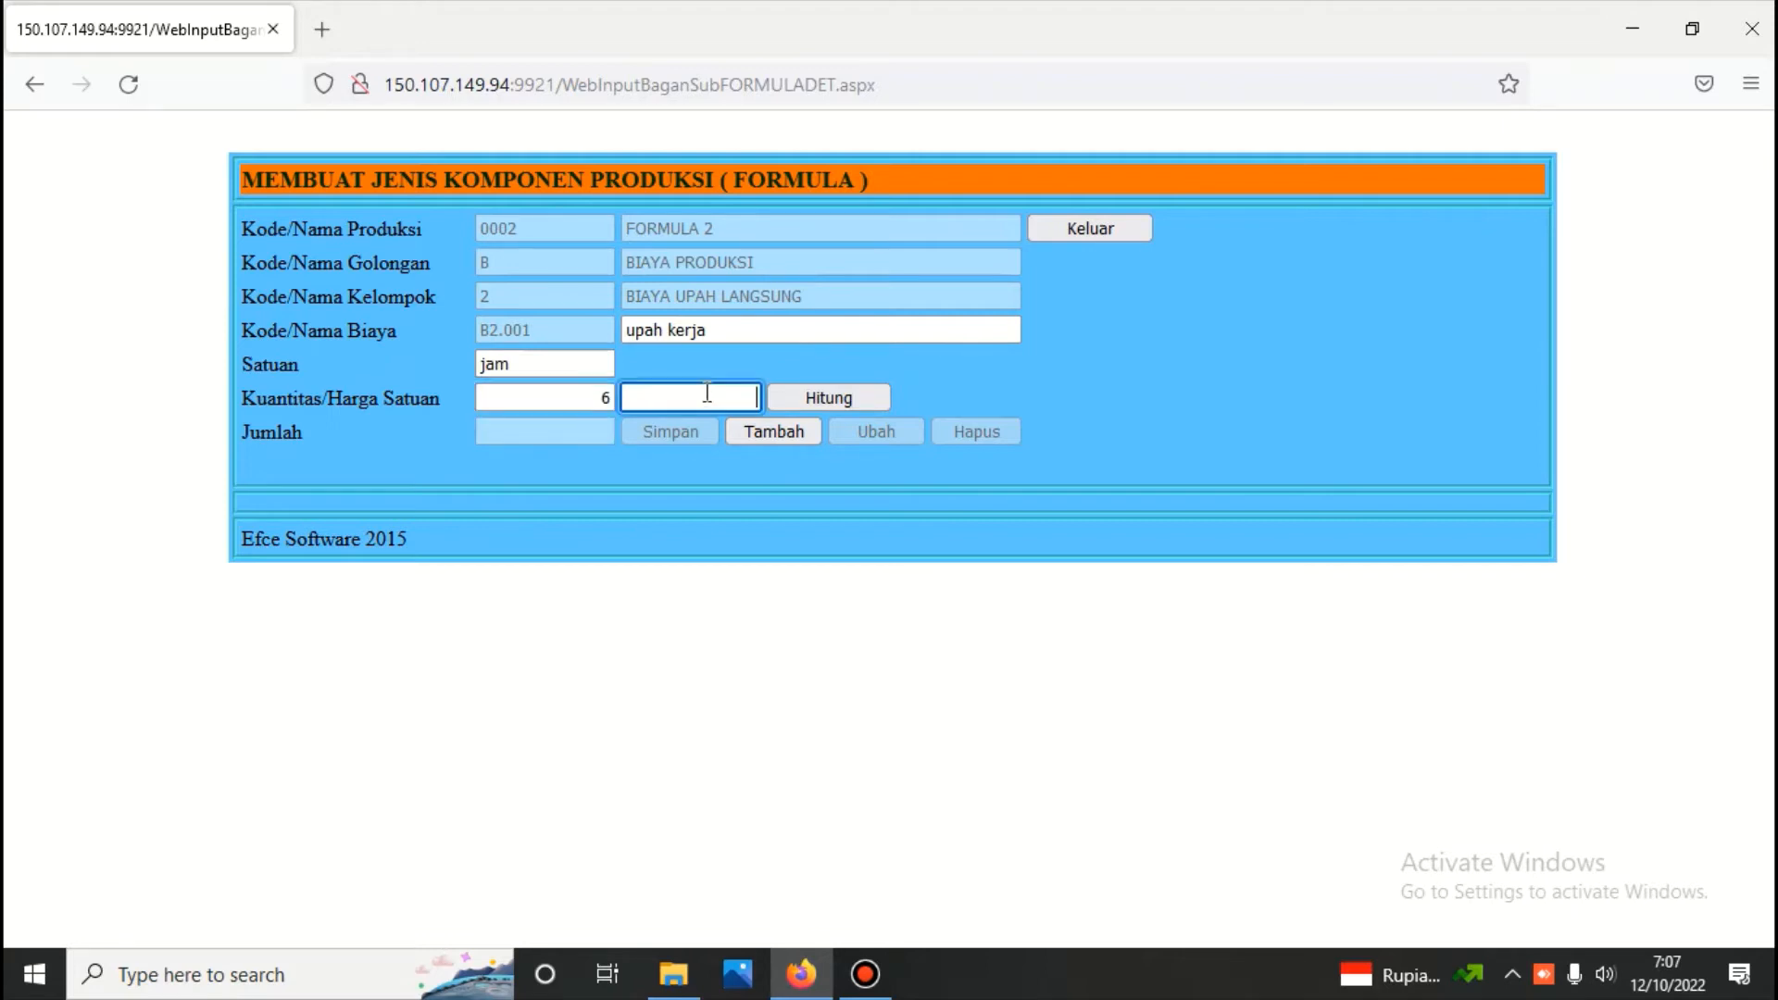
type("5")
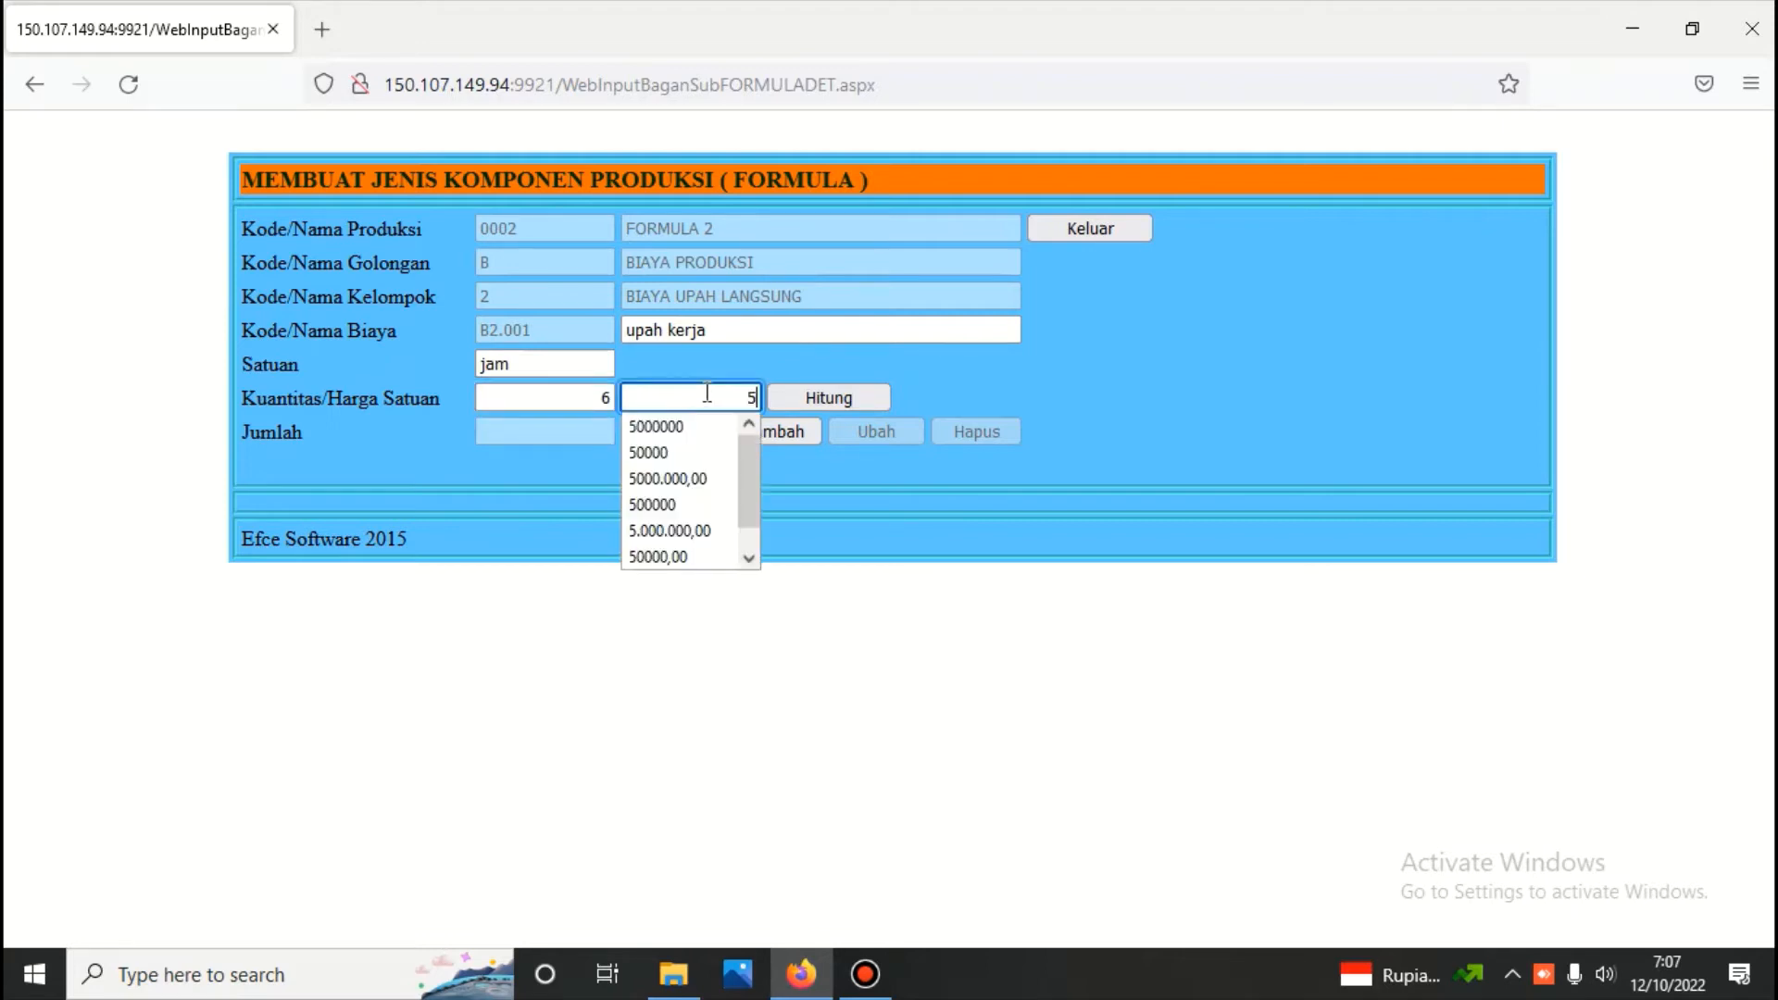
type("0000")
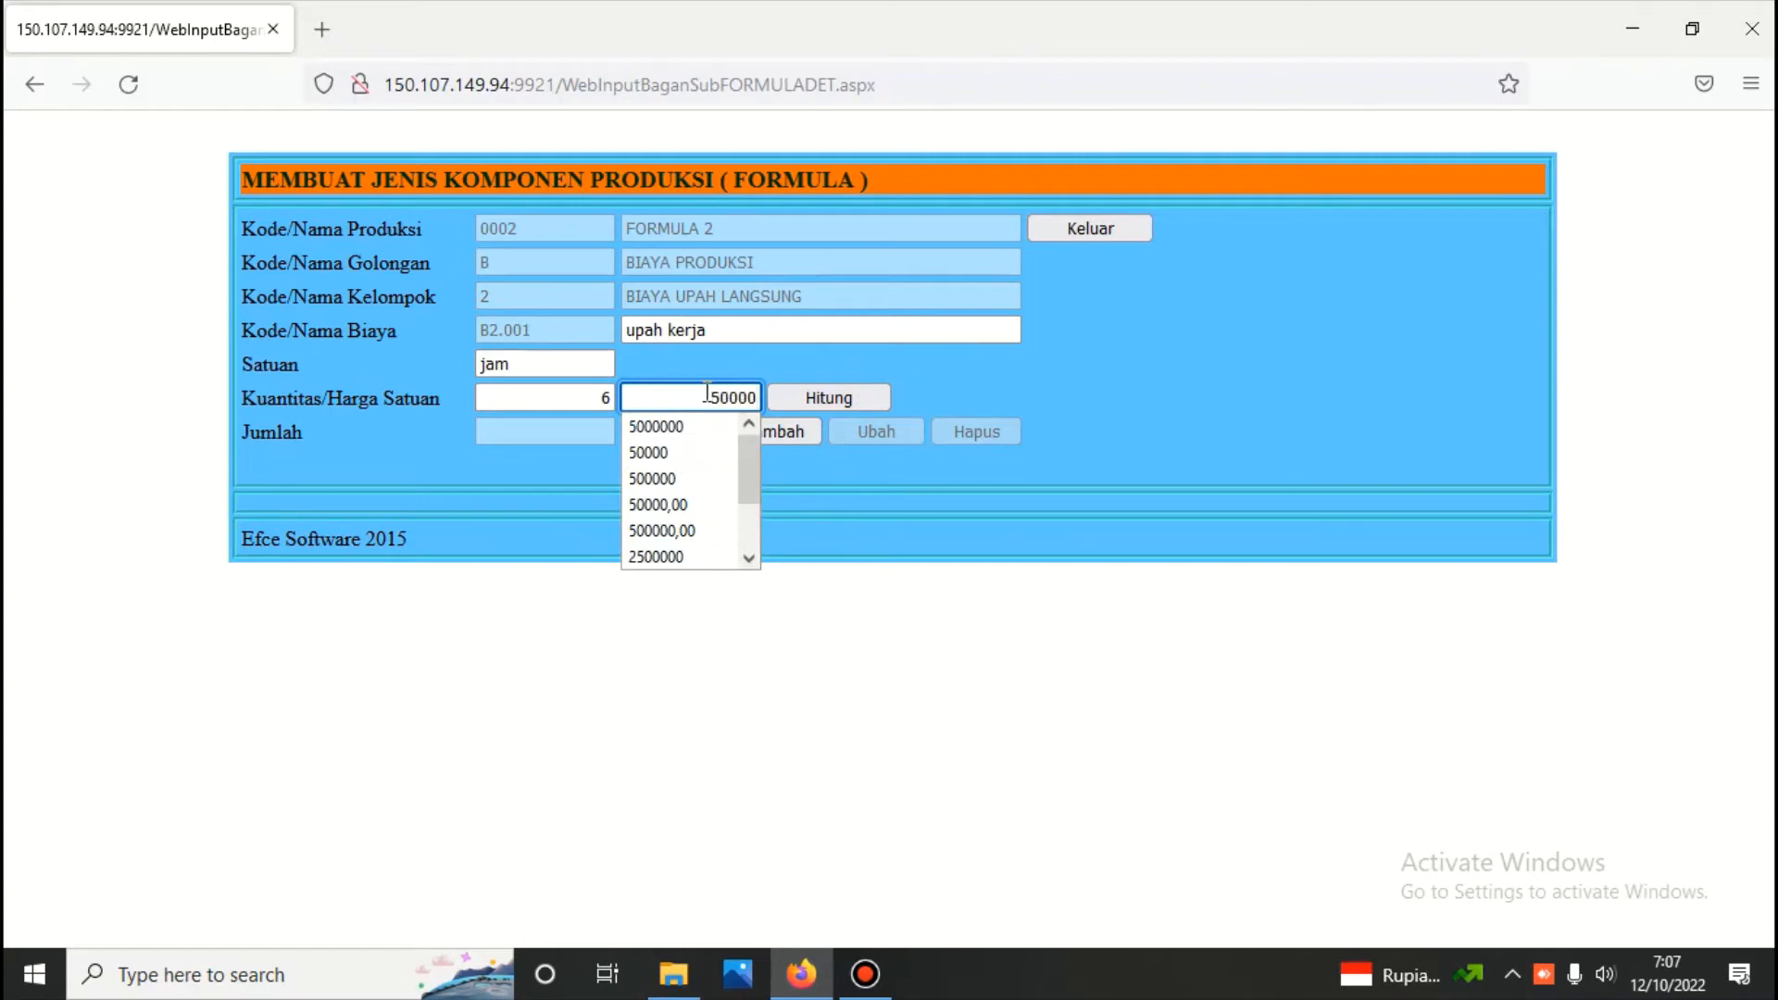
Calculate the total of the upah kerja component, save it and exit to the formula form
left_click(843, 396)
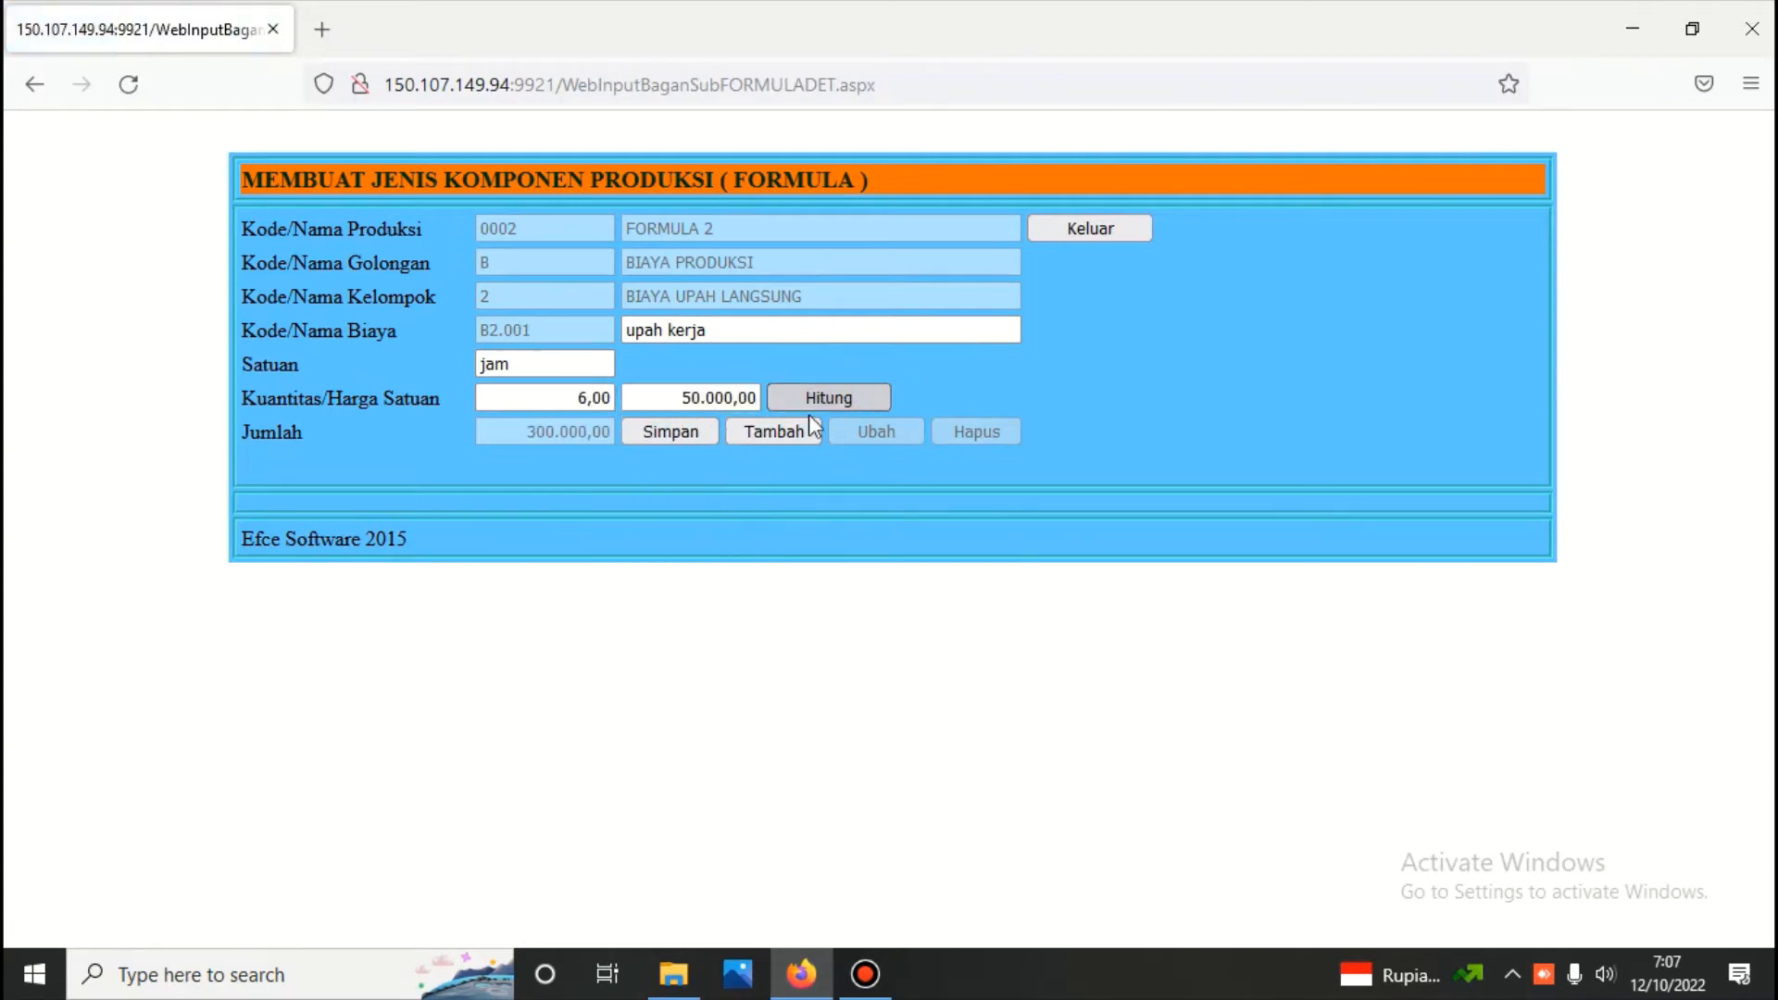
left_click(668, 428)
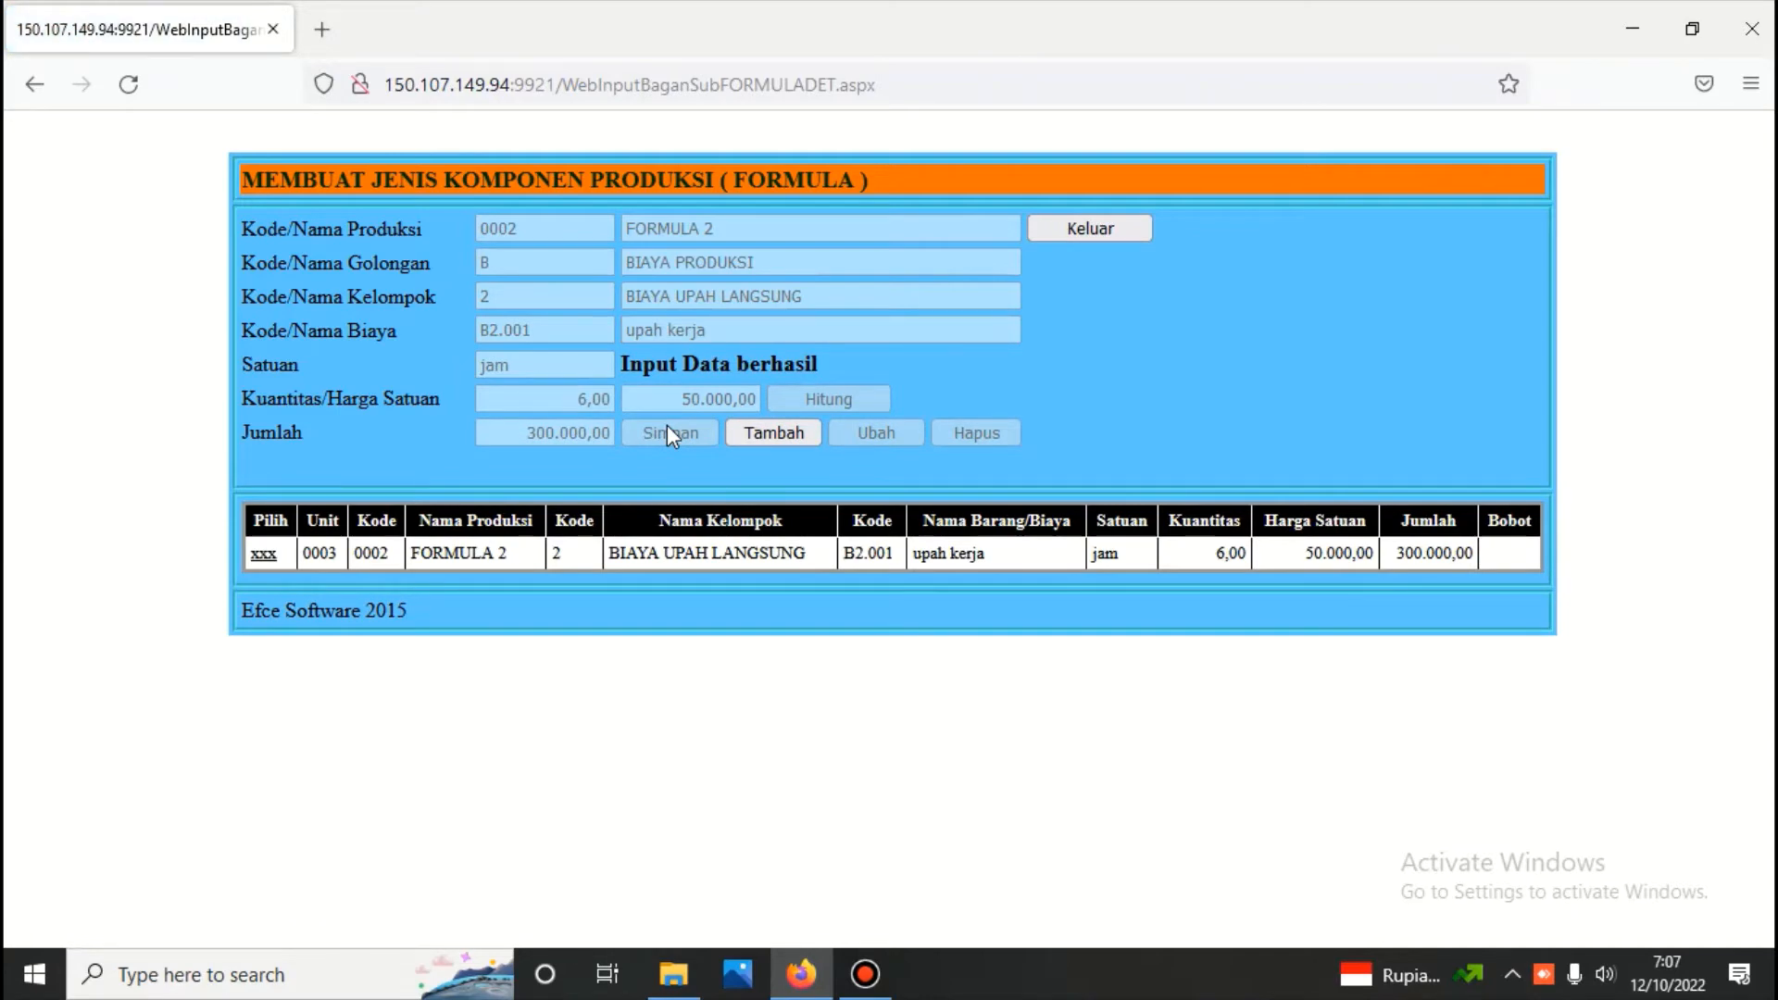
left_click(1100, 227)
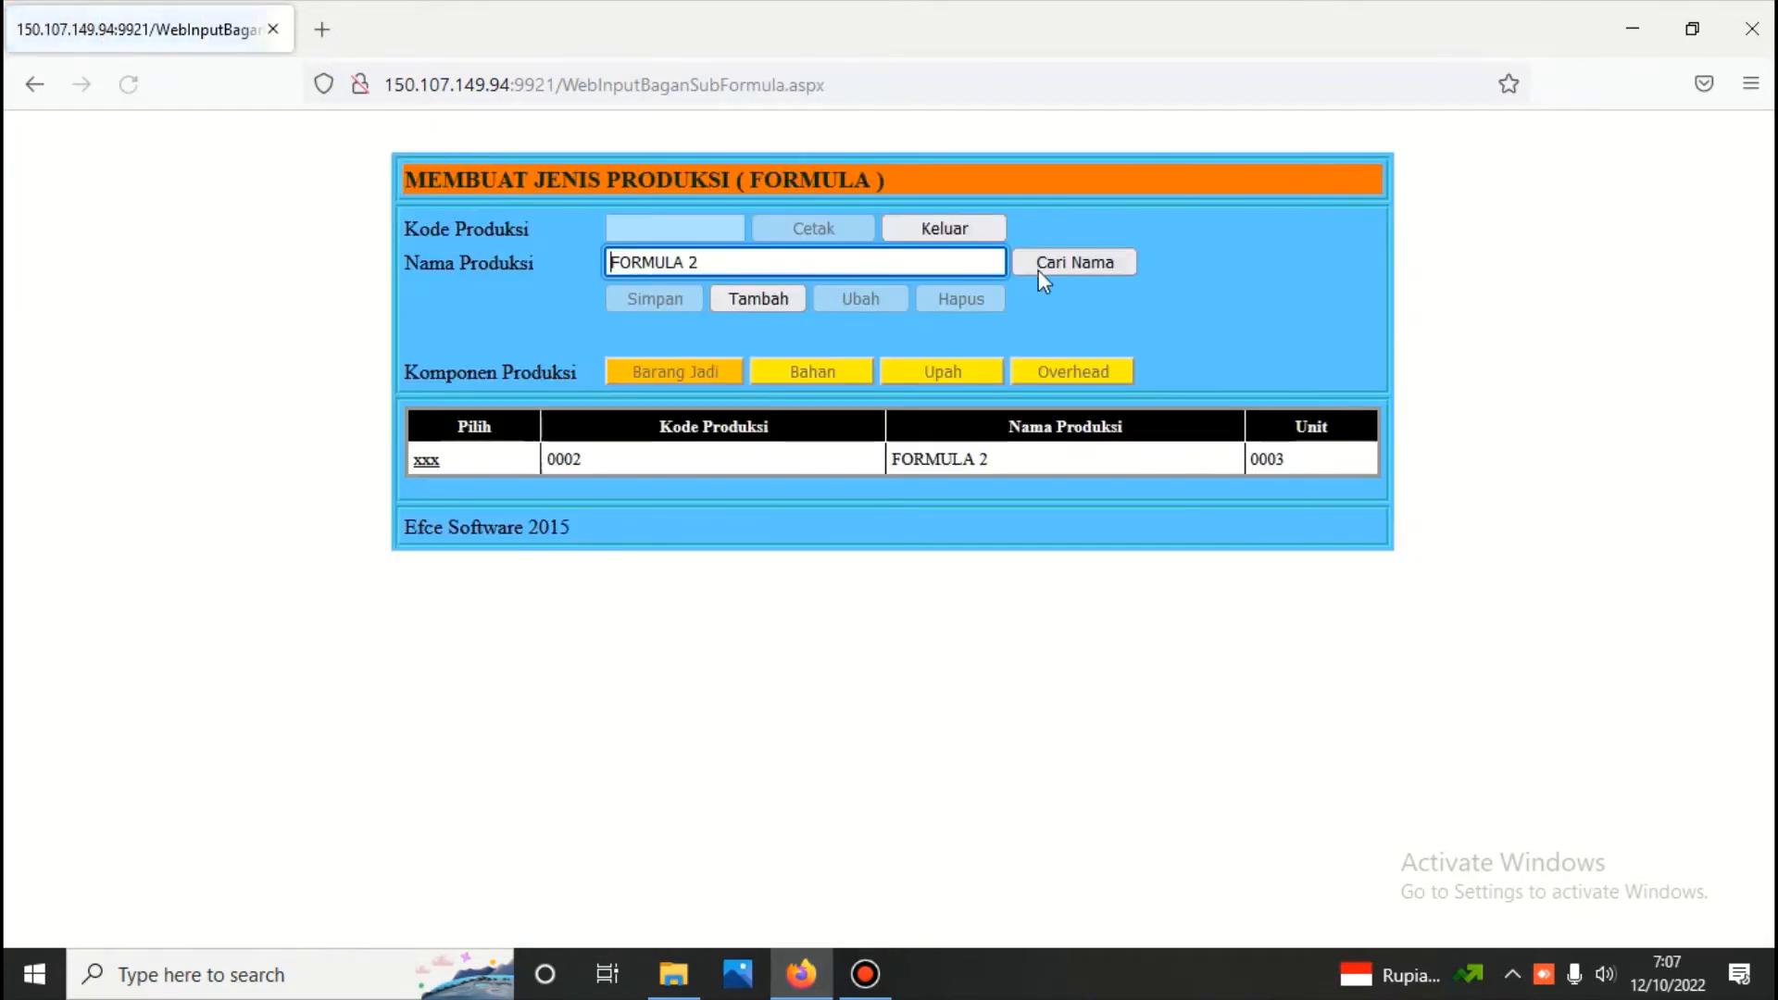
Generate FORMULA 2's component report again, review the finished goods, material and wage costs, and reselect the formula
left_click(426, 460)
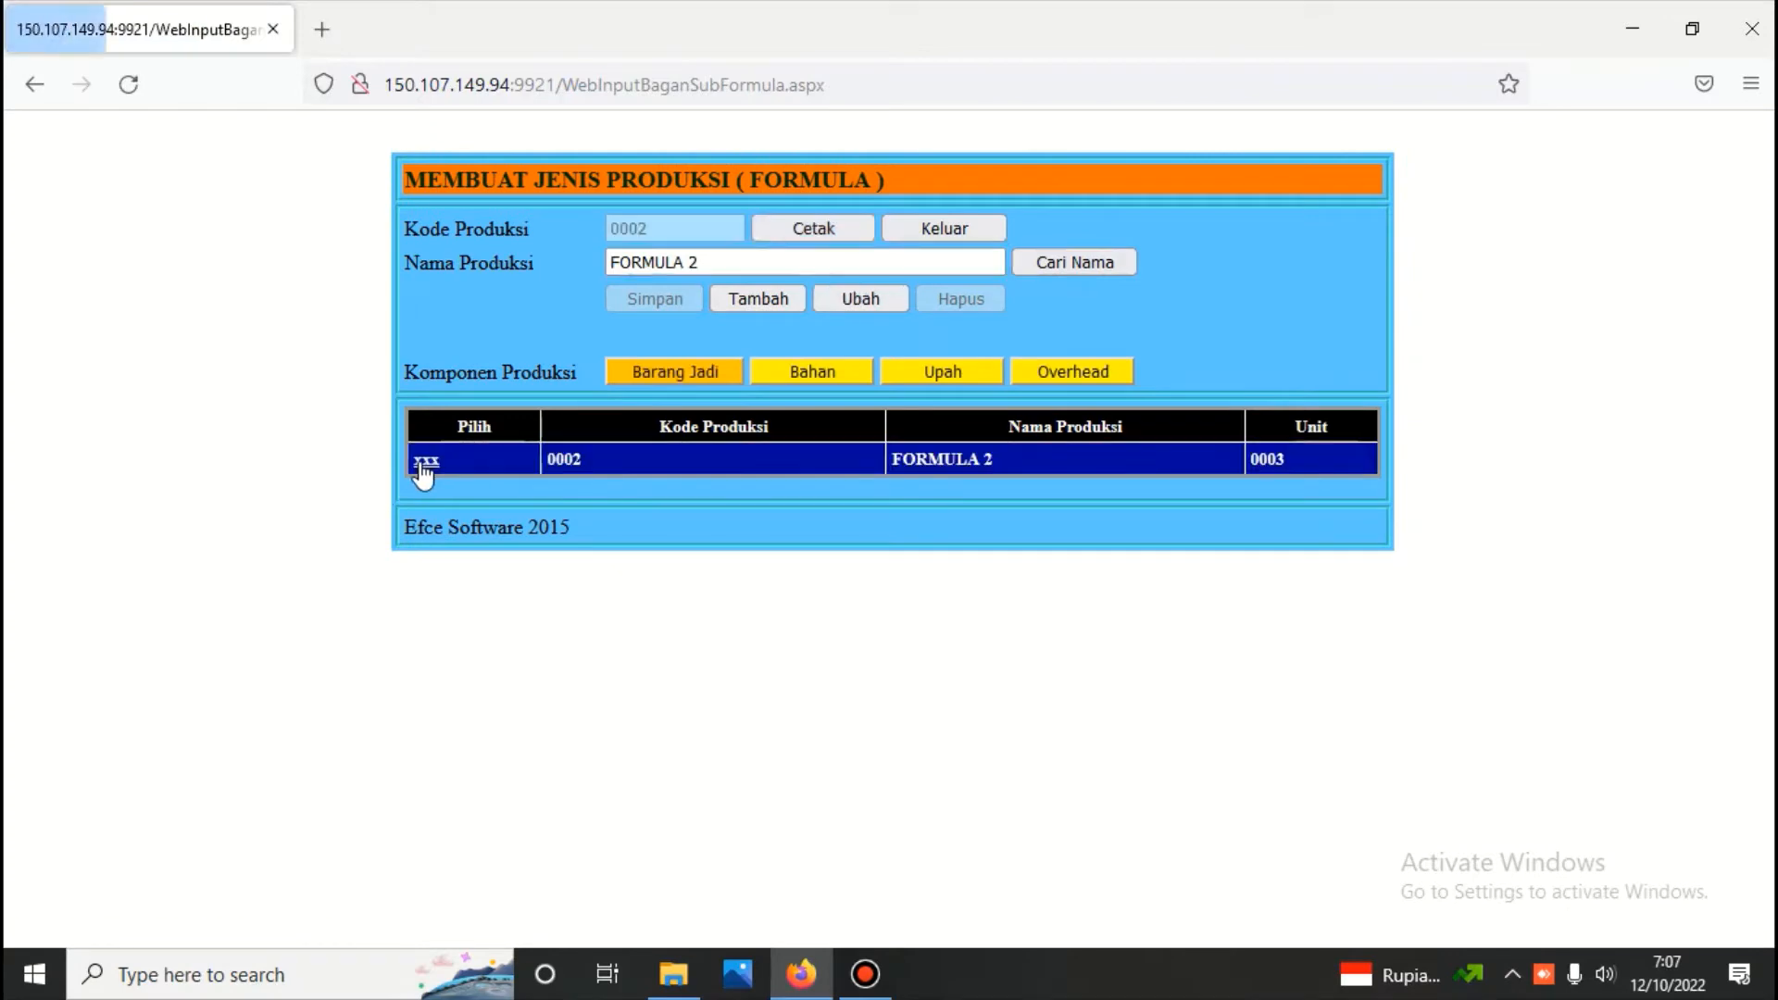
left_click(796, 227)
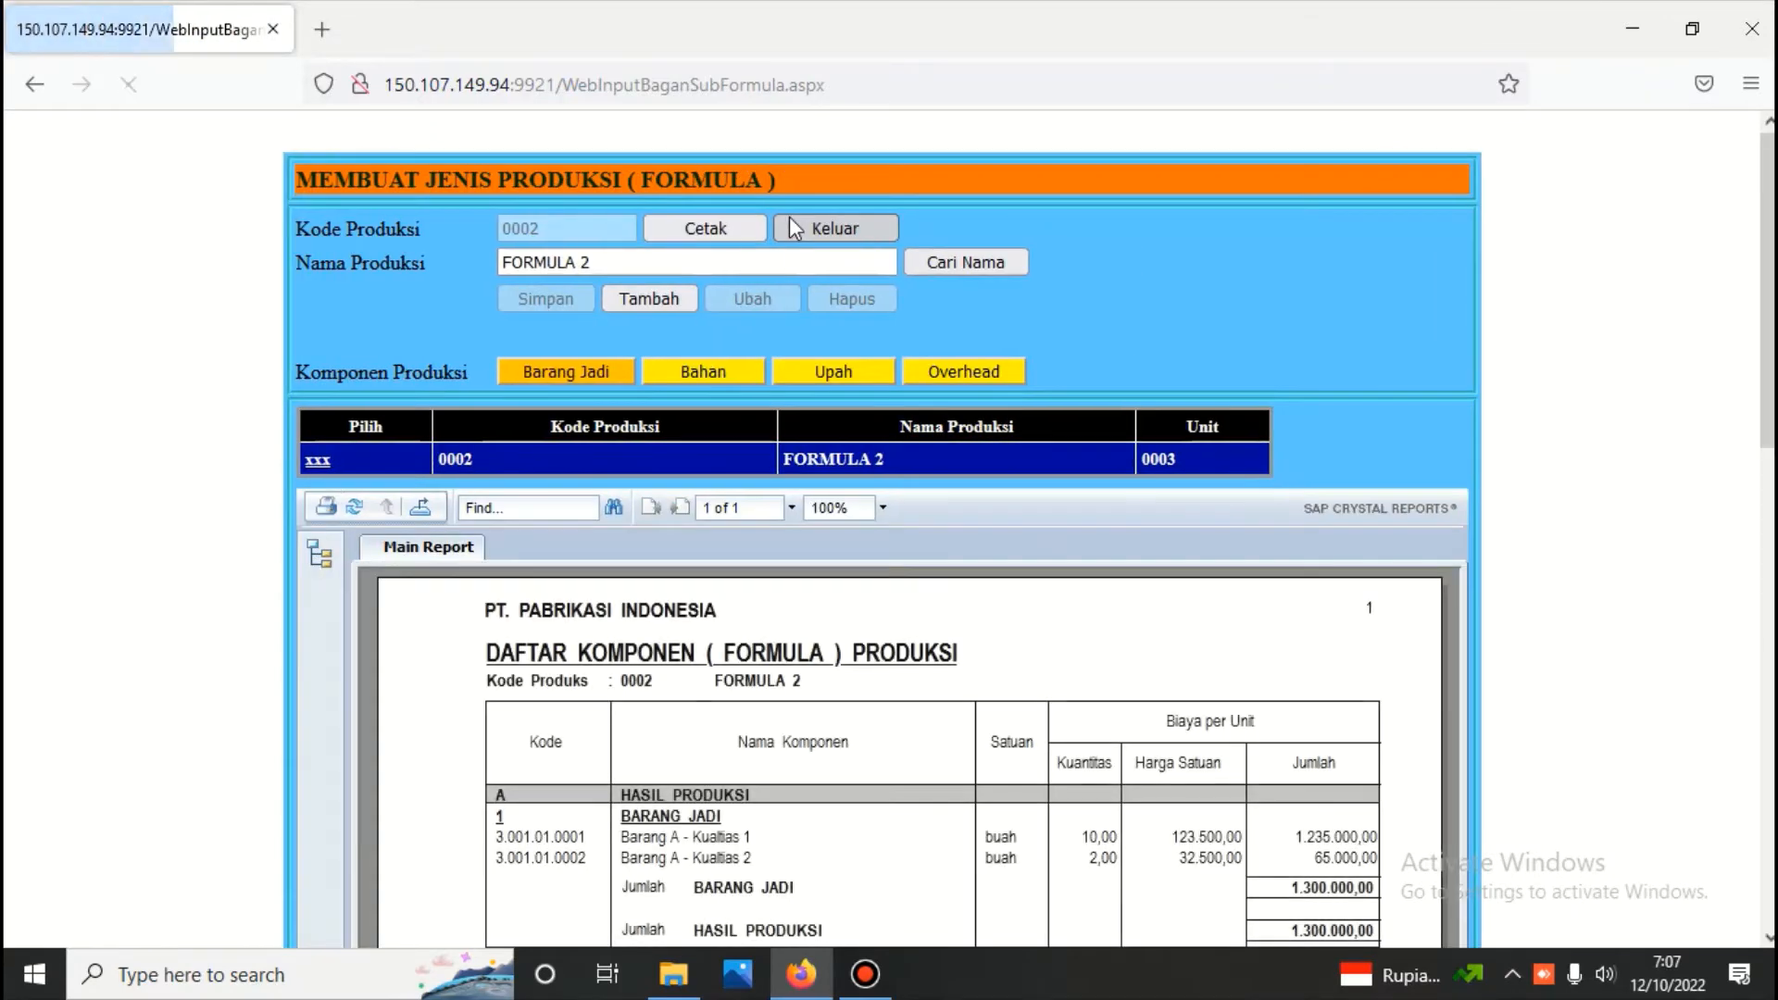
scroll(786, 341, "down", 1)
scroll(786, 341, "down", 3)
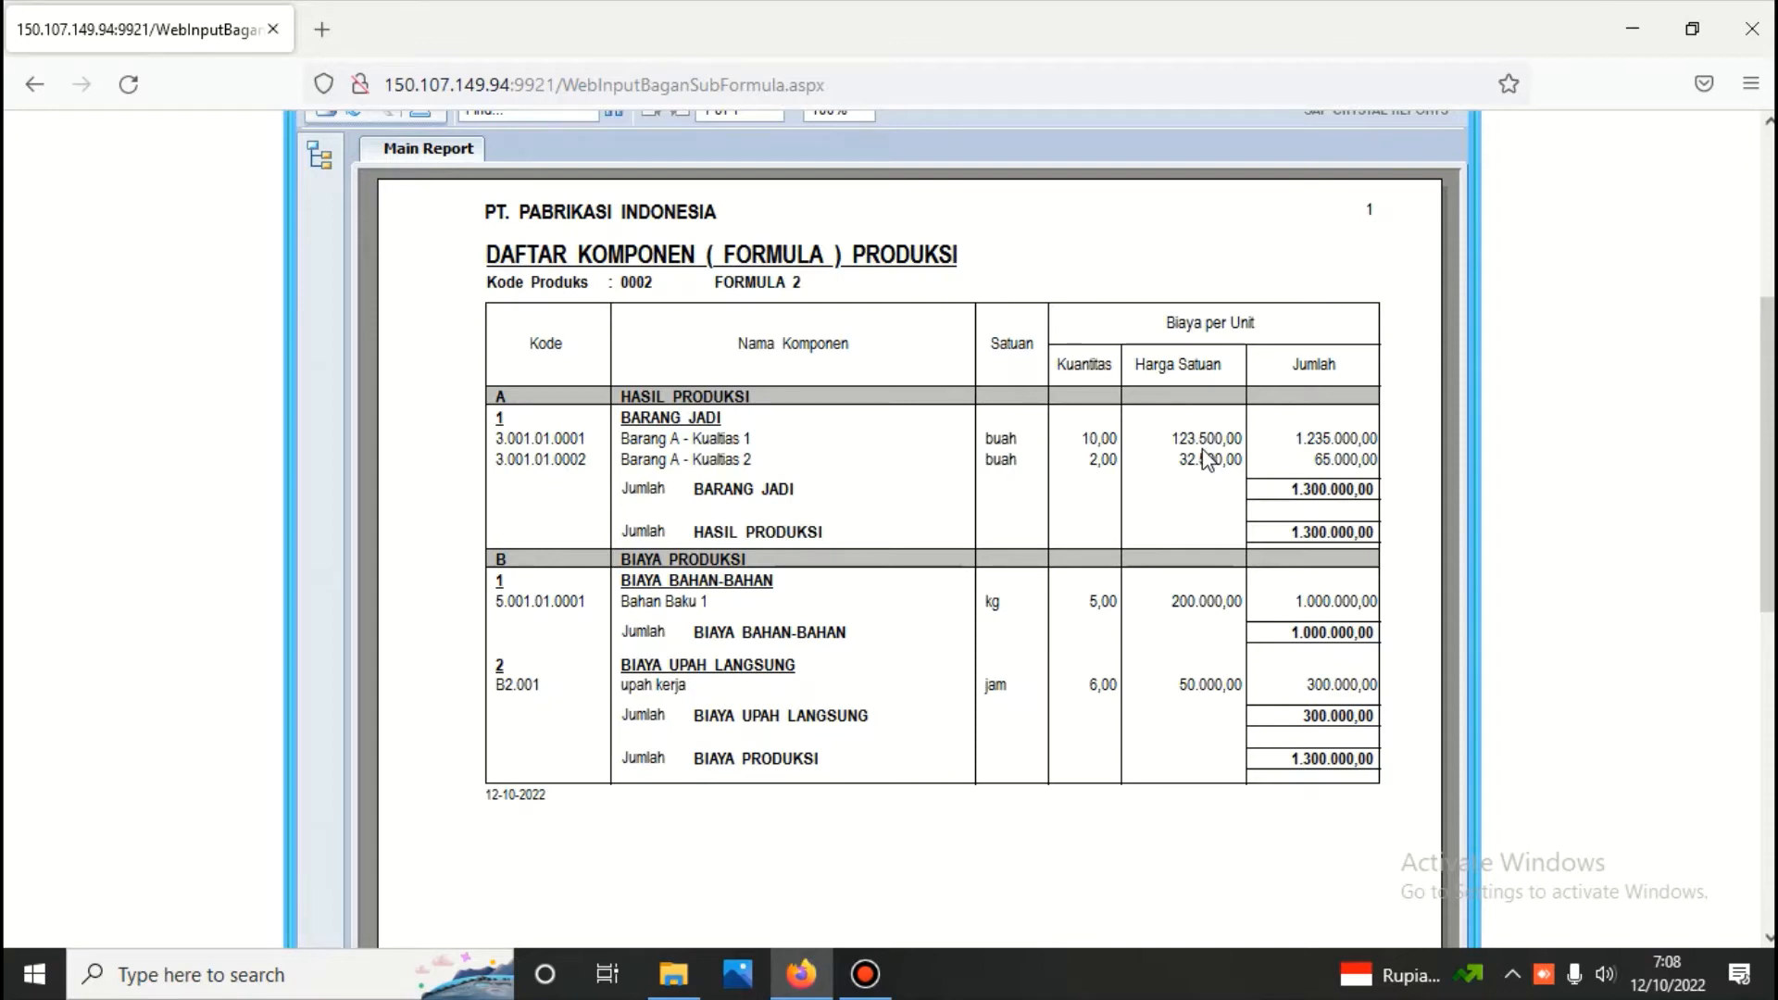
scroll(804, 402, "up", 5)
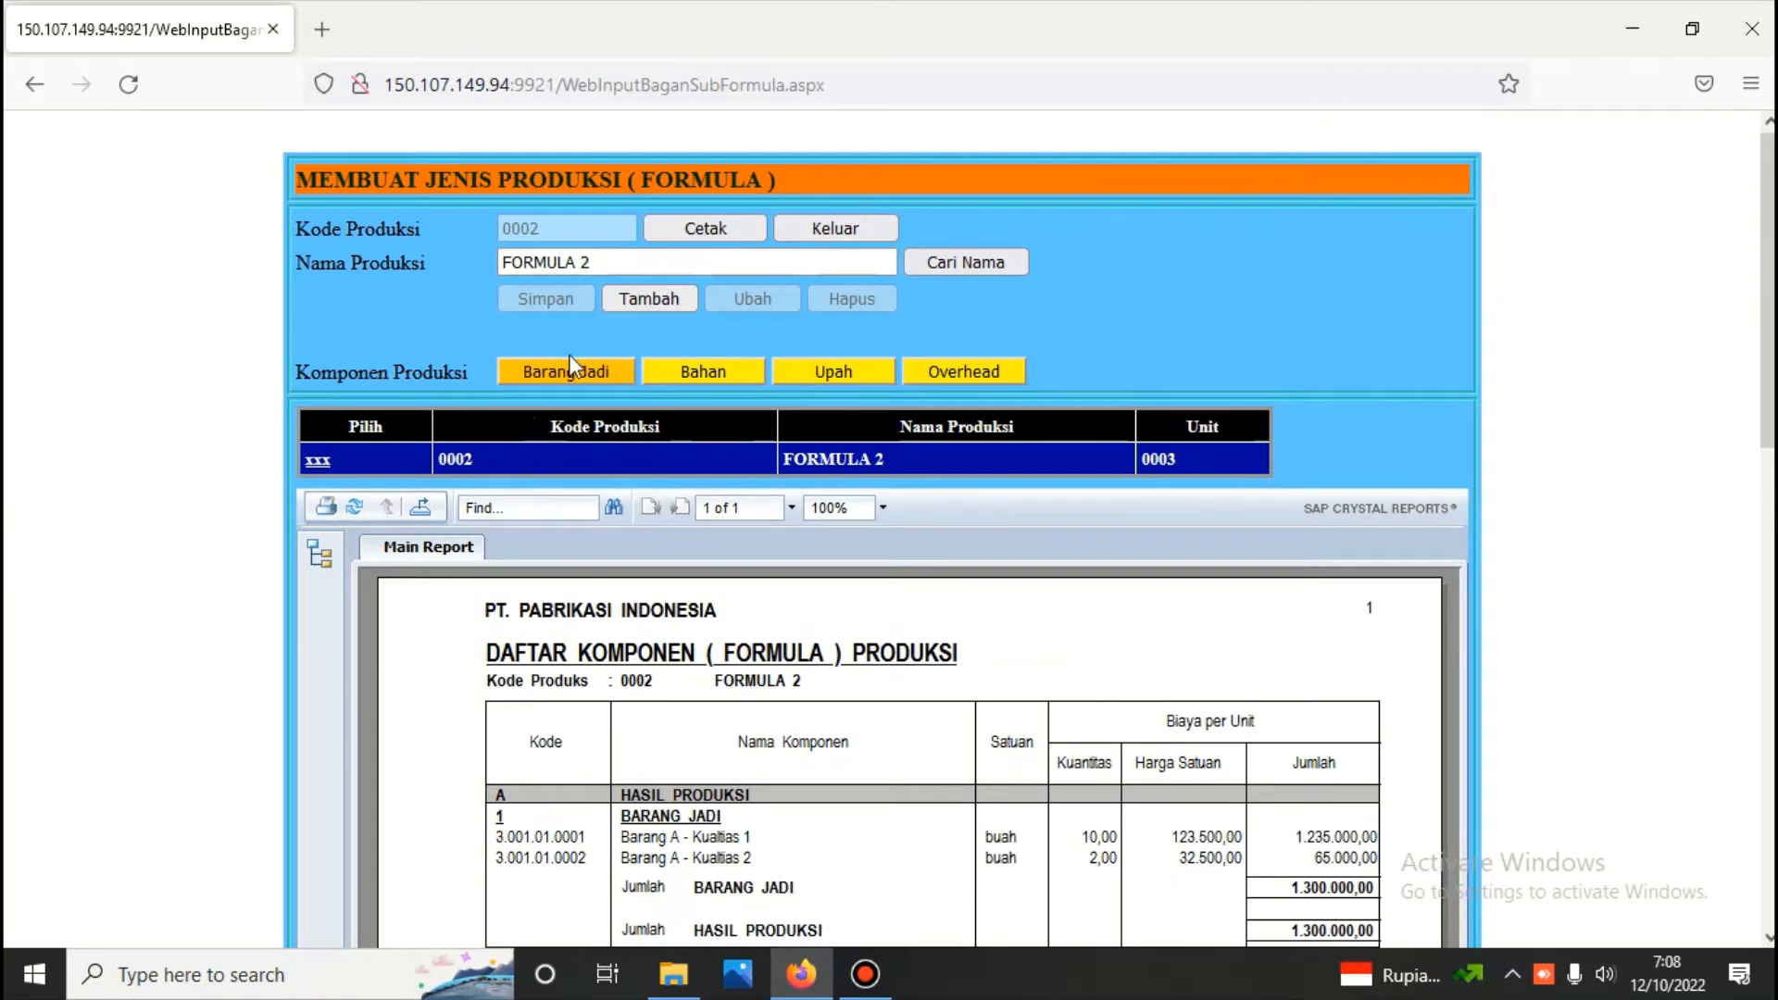
left_click(318, 461)
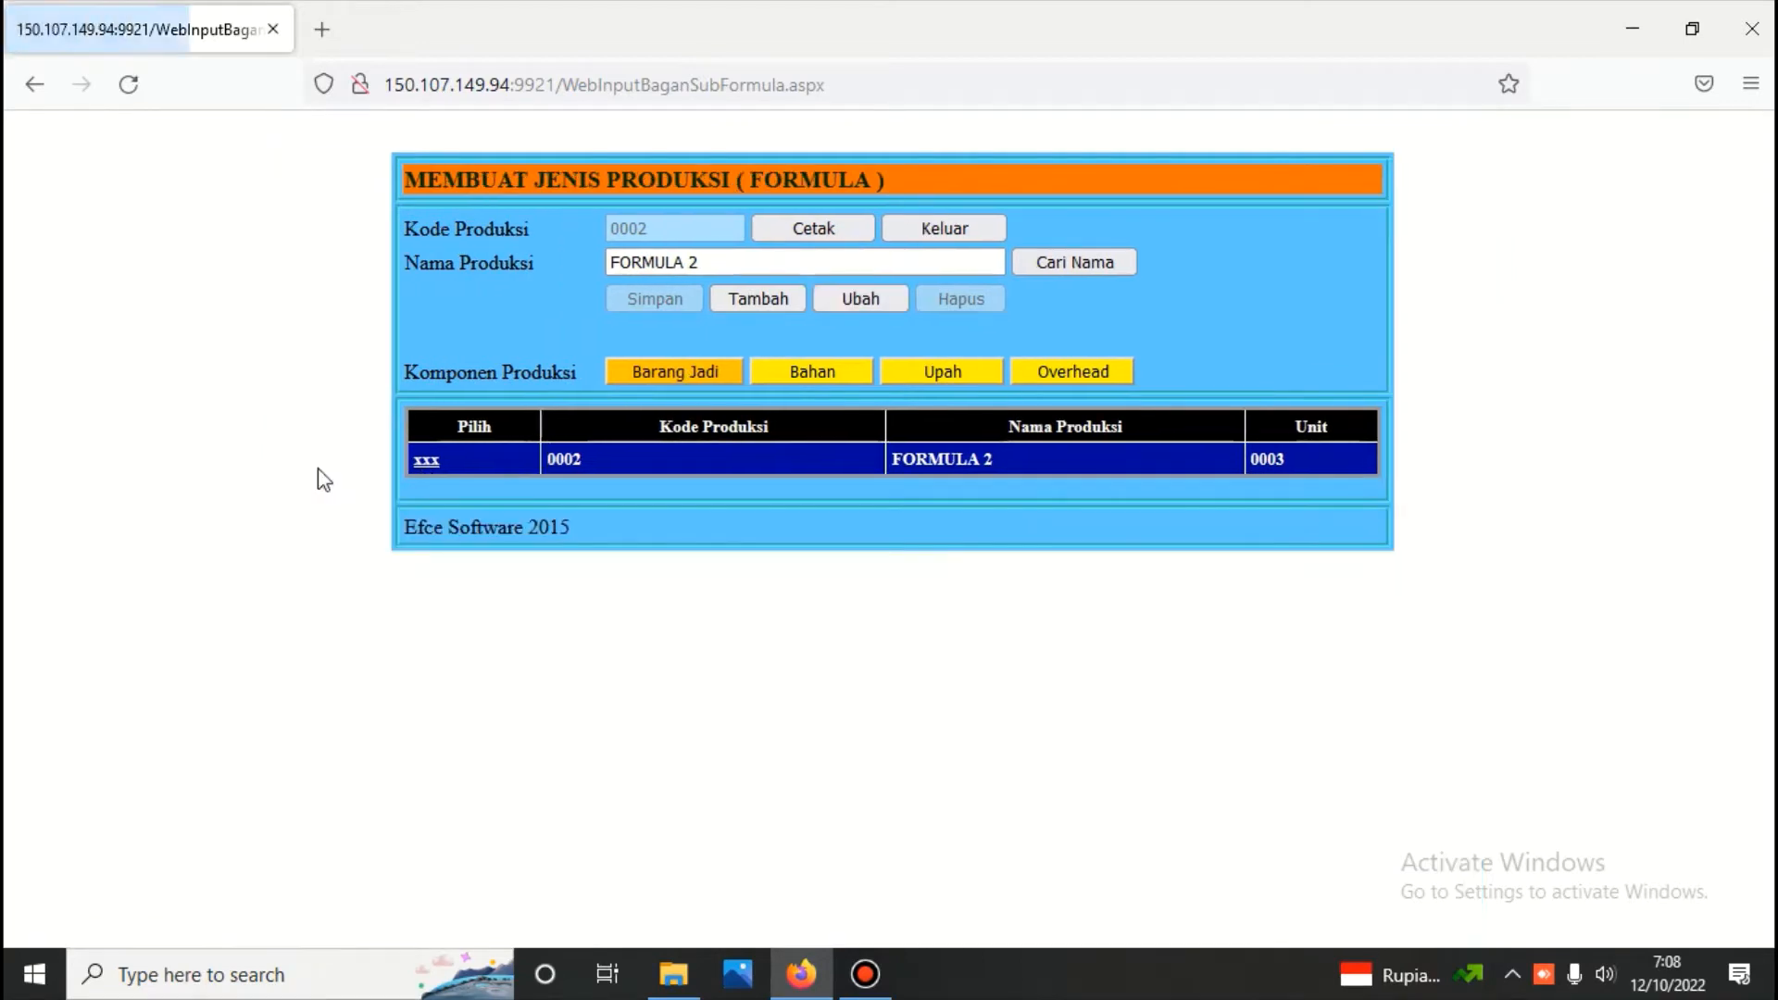
Start a new overhead cost component for FORMULA 2 and name it "pembebanan overhead"
left_click(1042, 374)
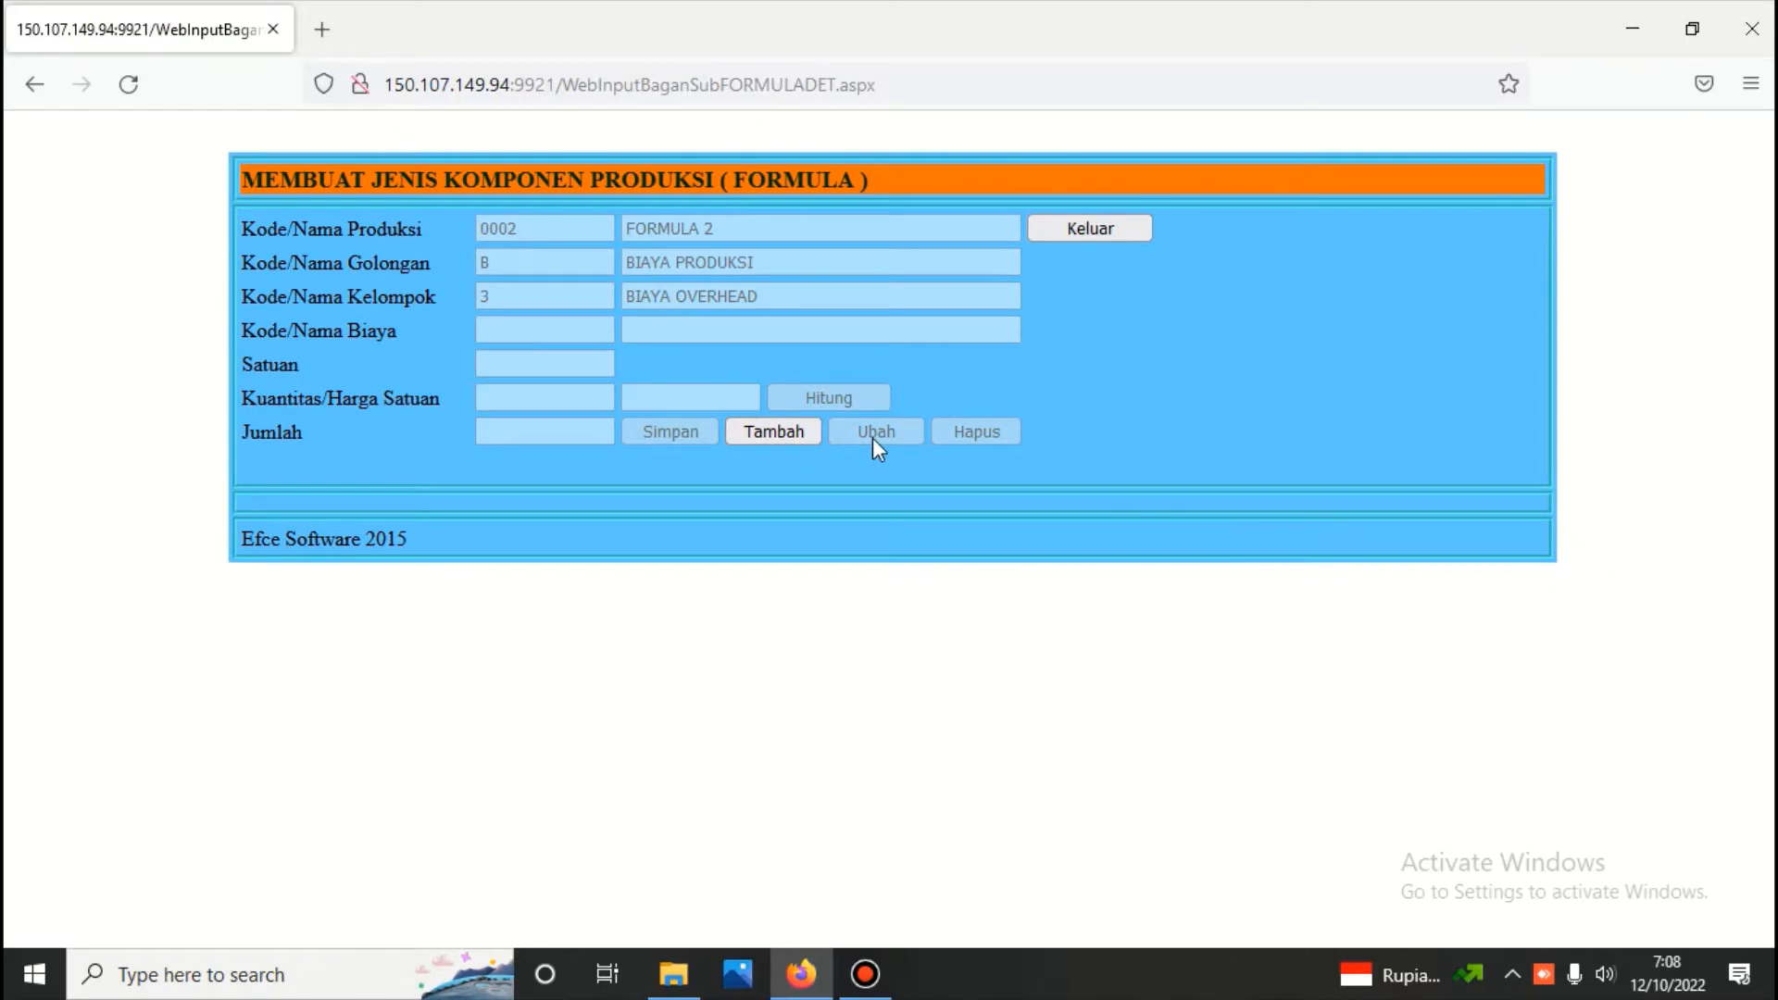
left_click(793, 430)
type("p")
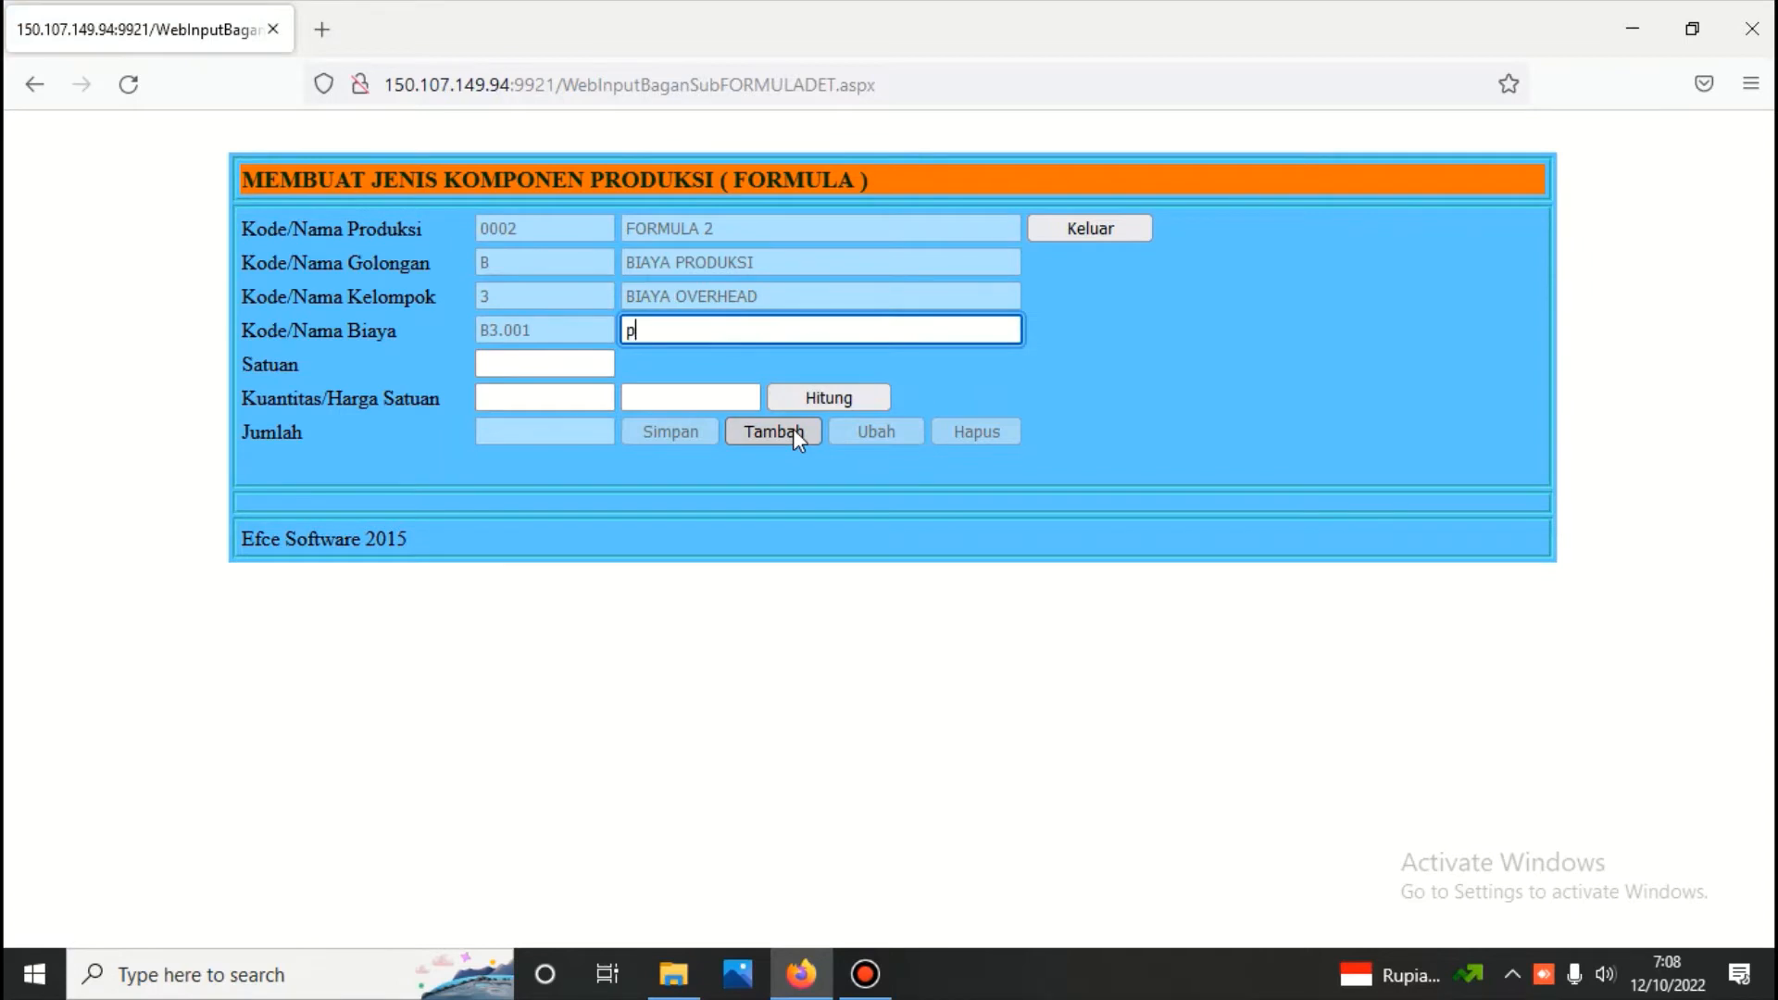
type("embe")
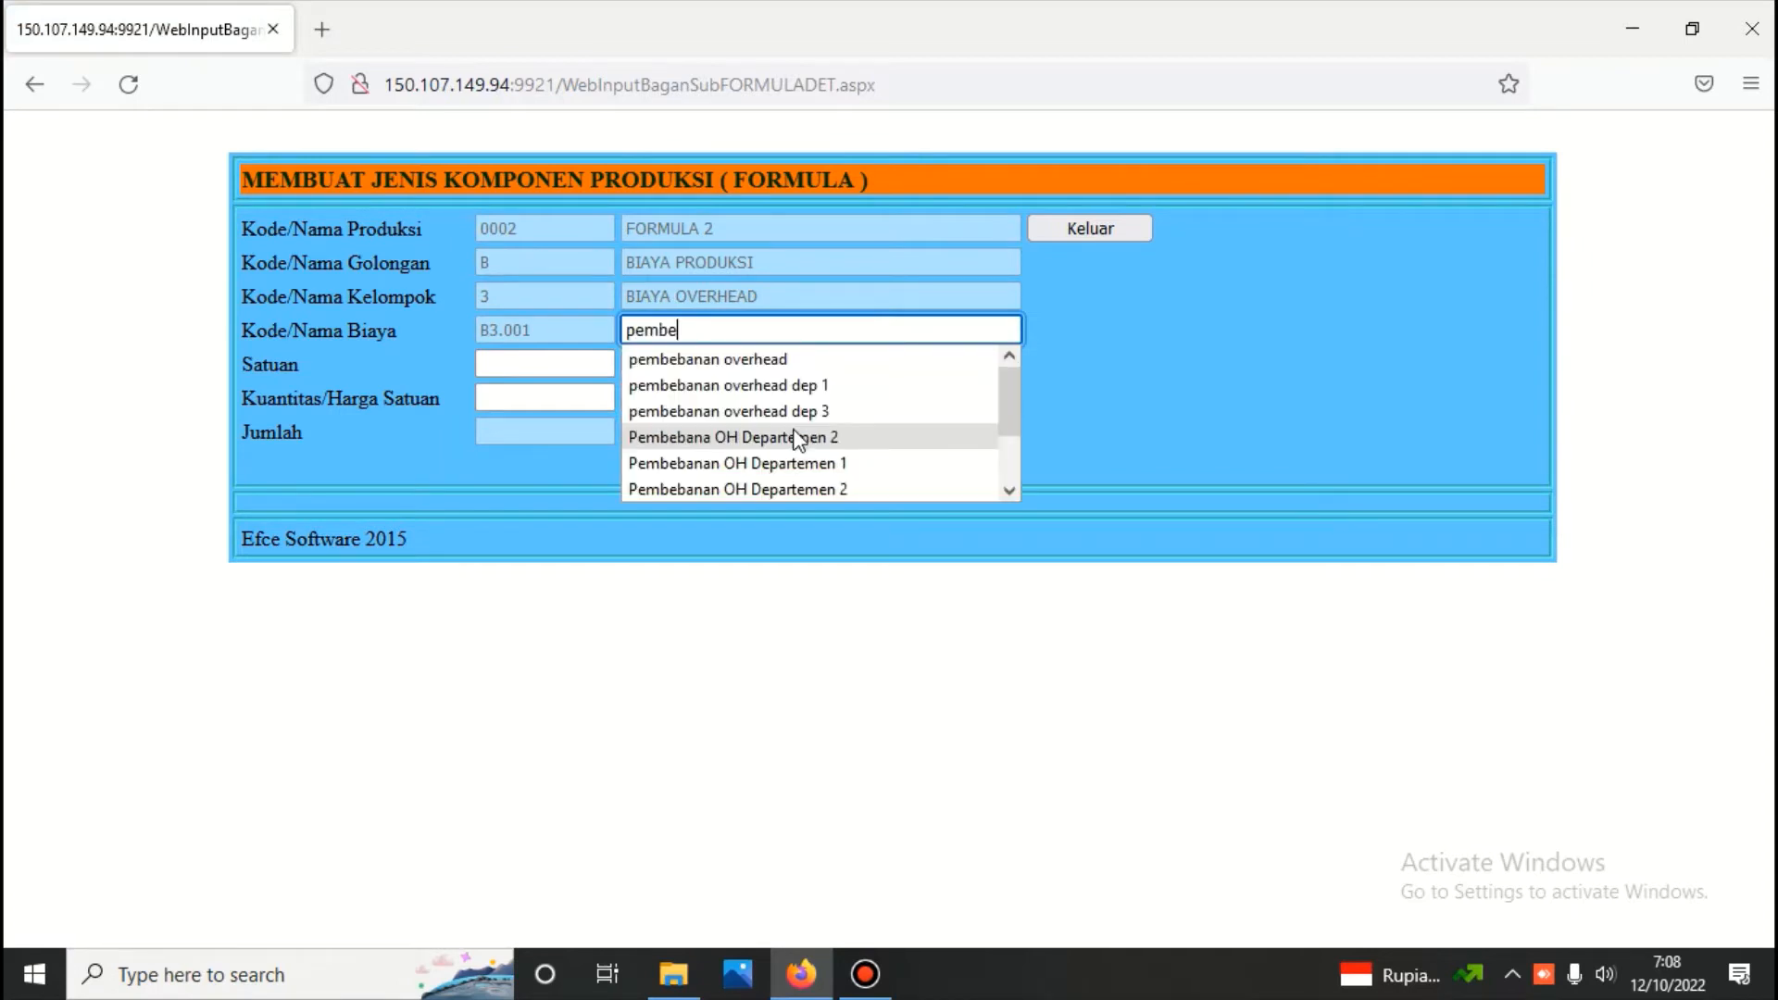
type("banan")
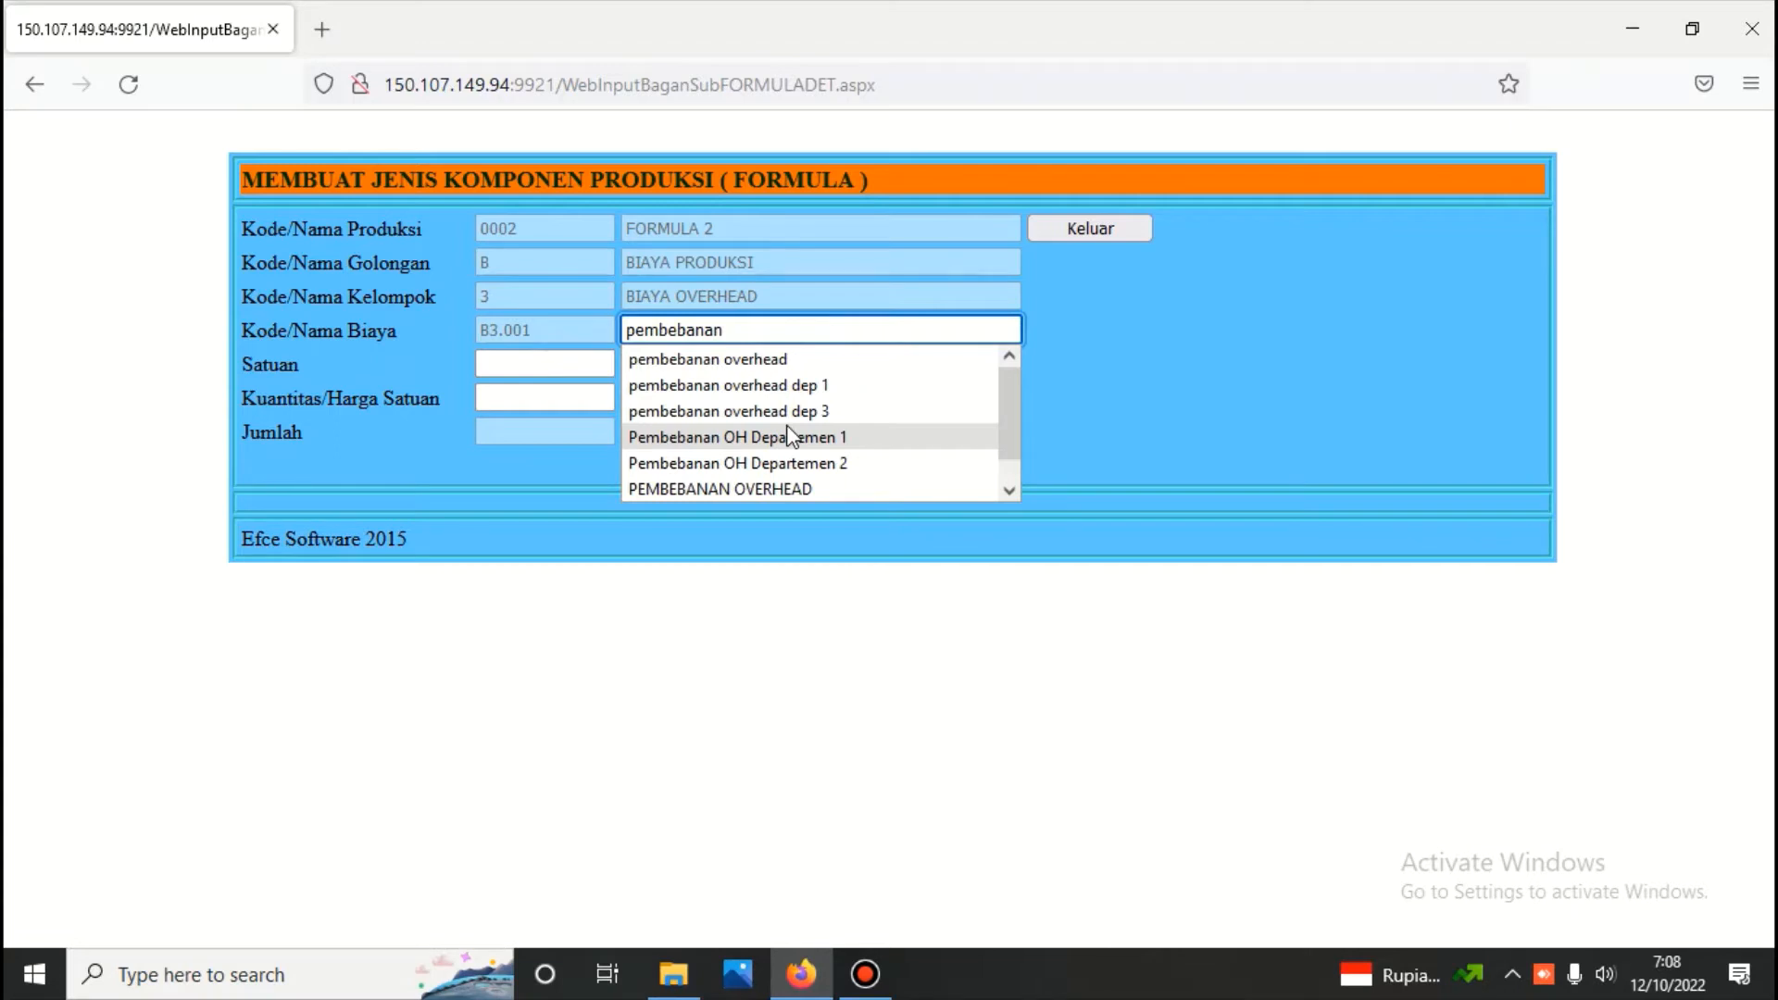
left_click(767, 360)
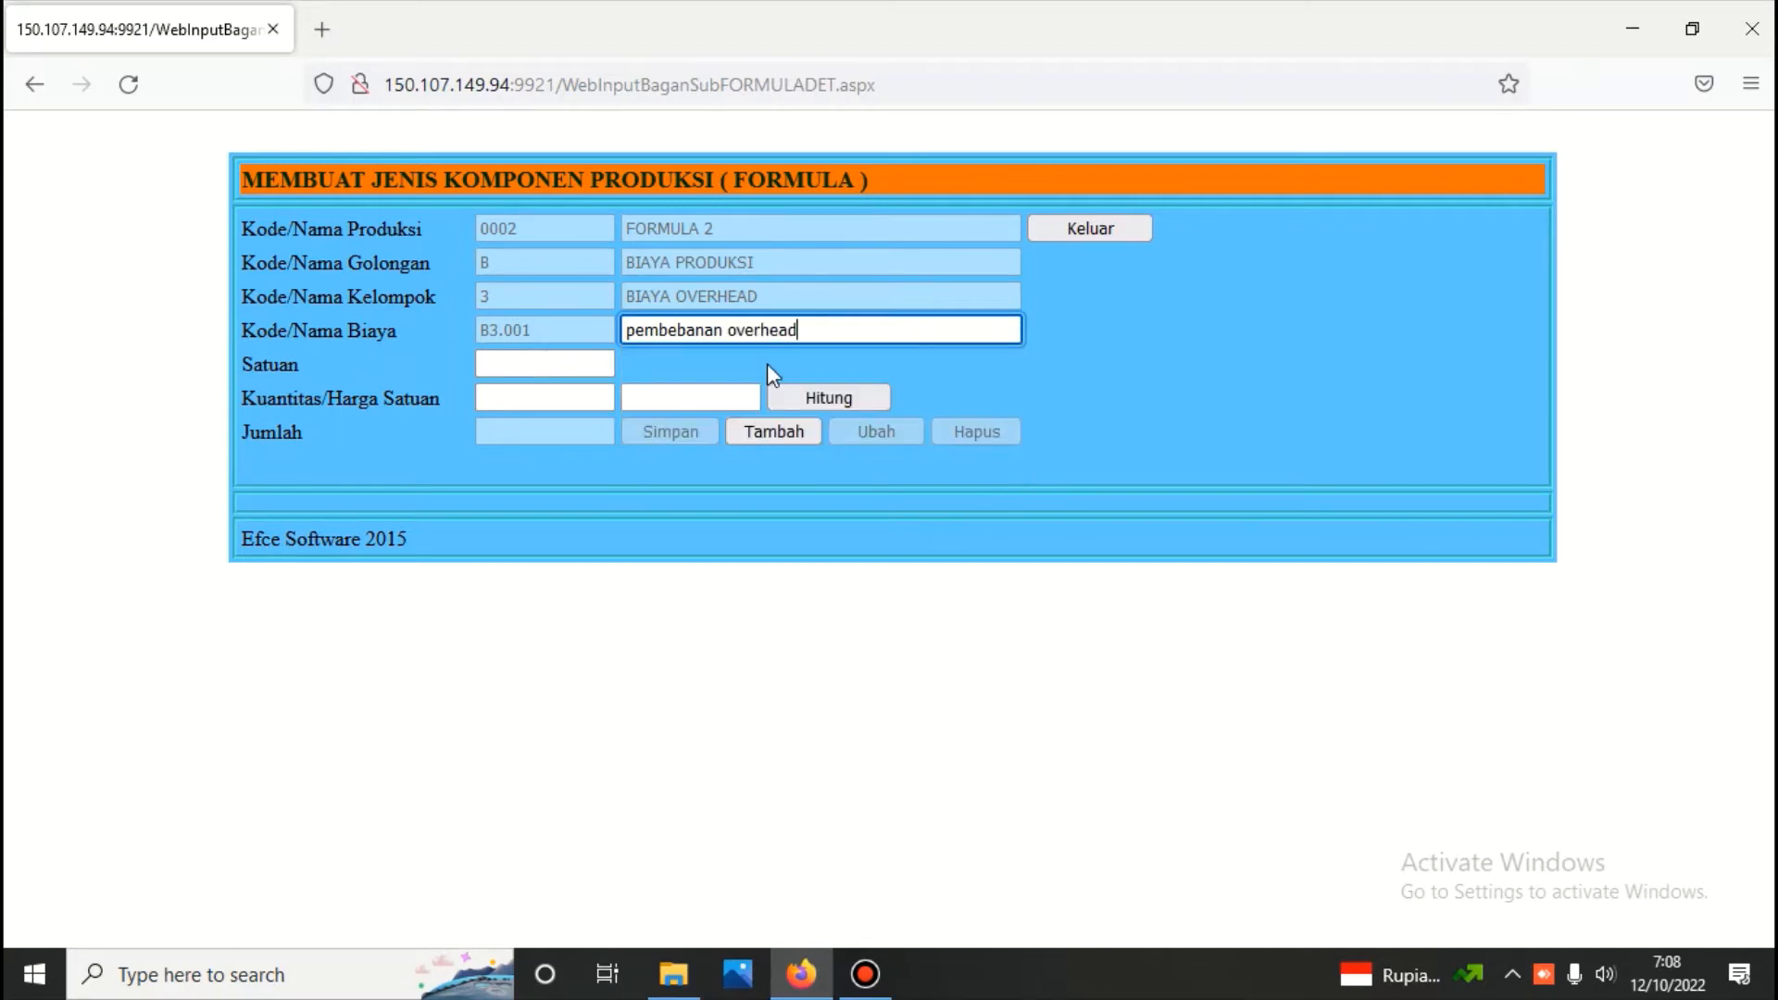
Set the overhead component's unit to paket, its quantity to 1 and its unit price to 5000000
left_click(594, 366)
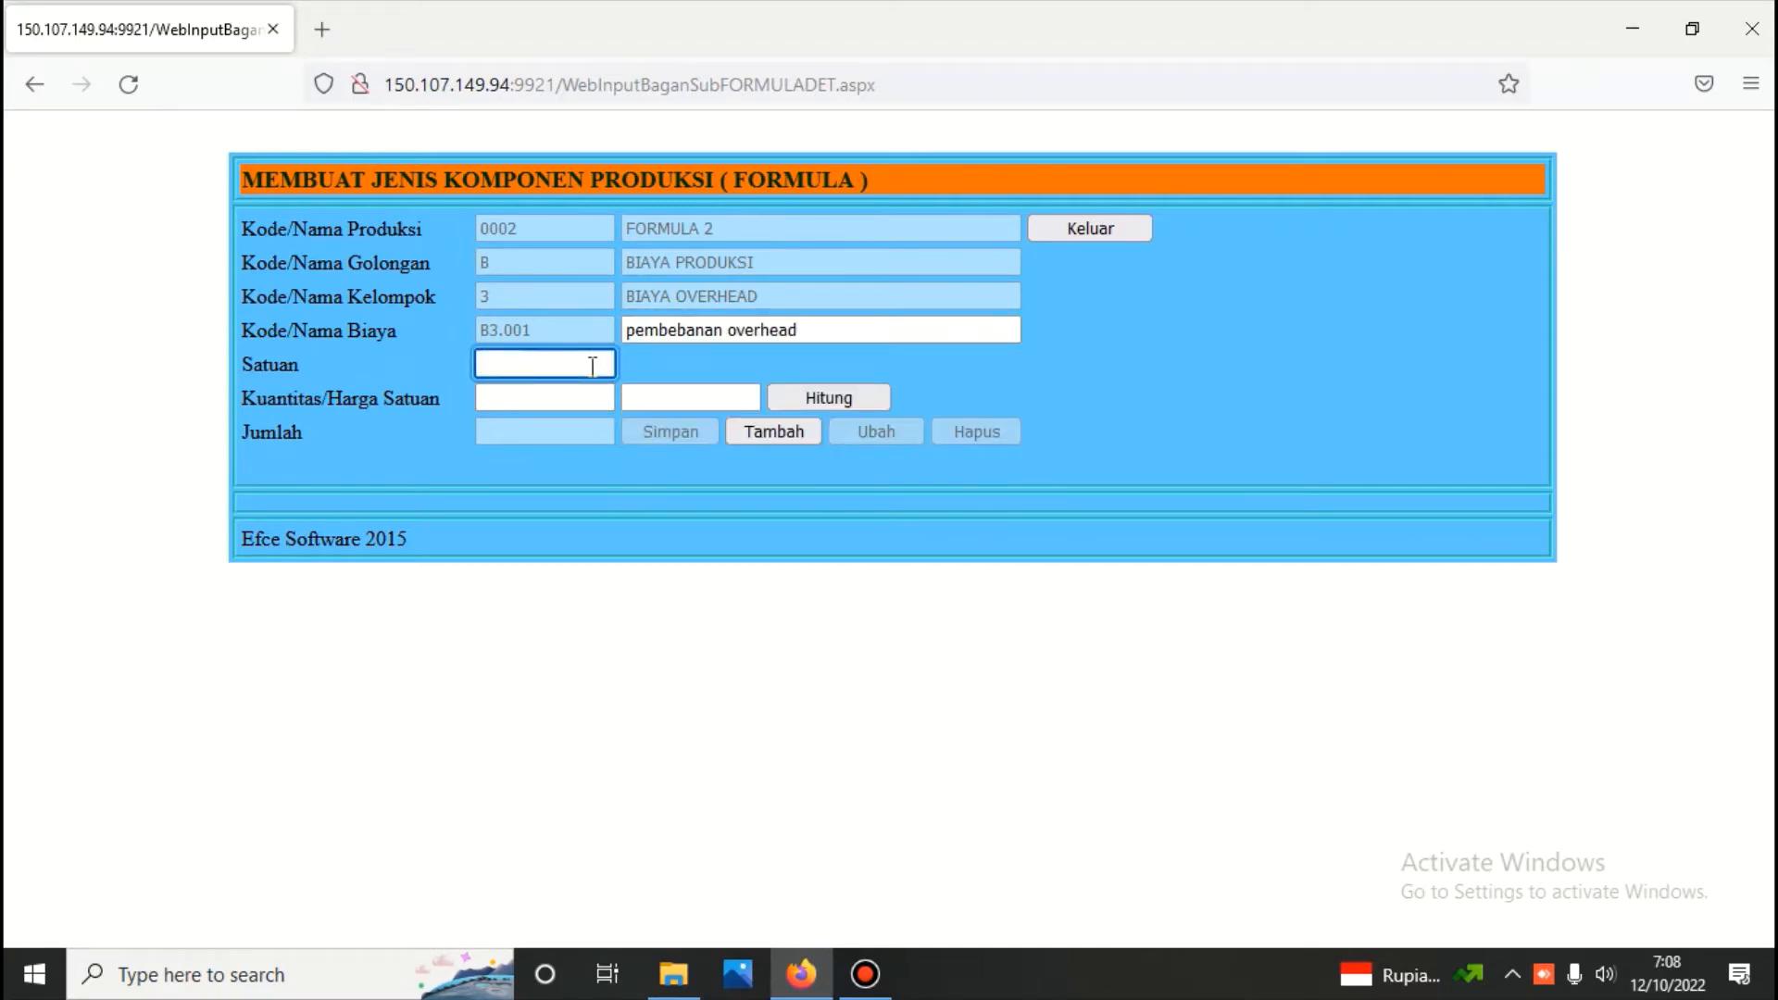
type("pa")
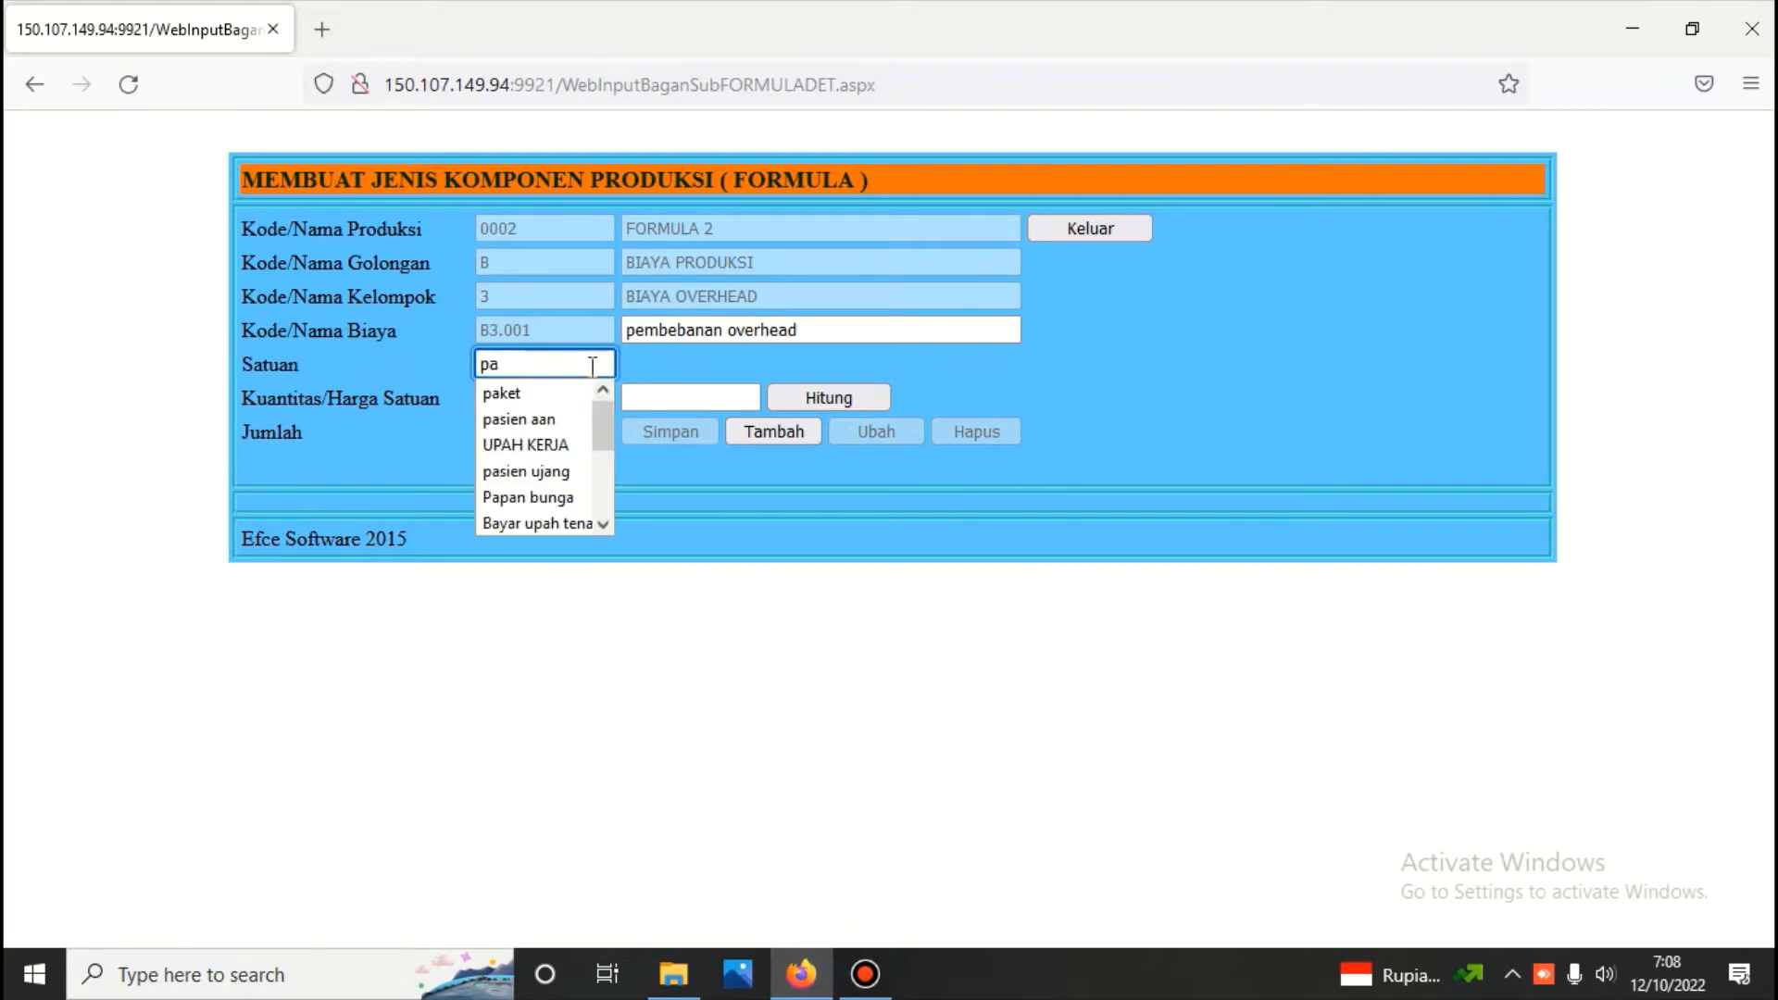
type("ket")
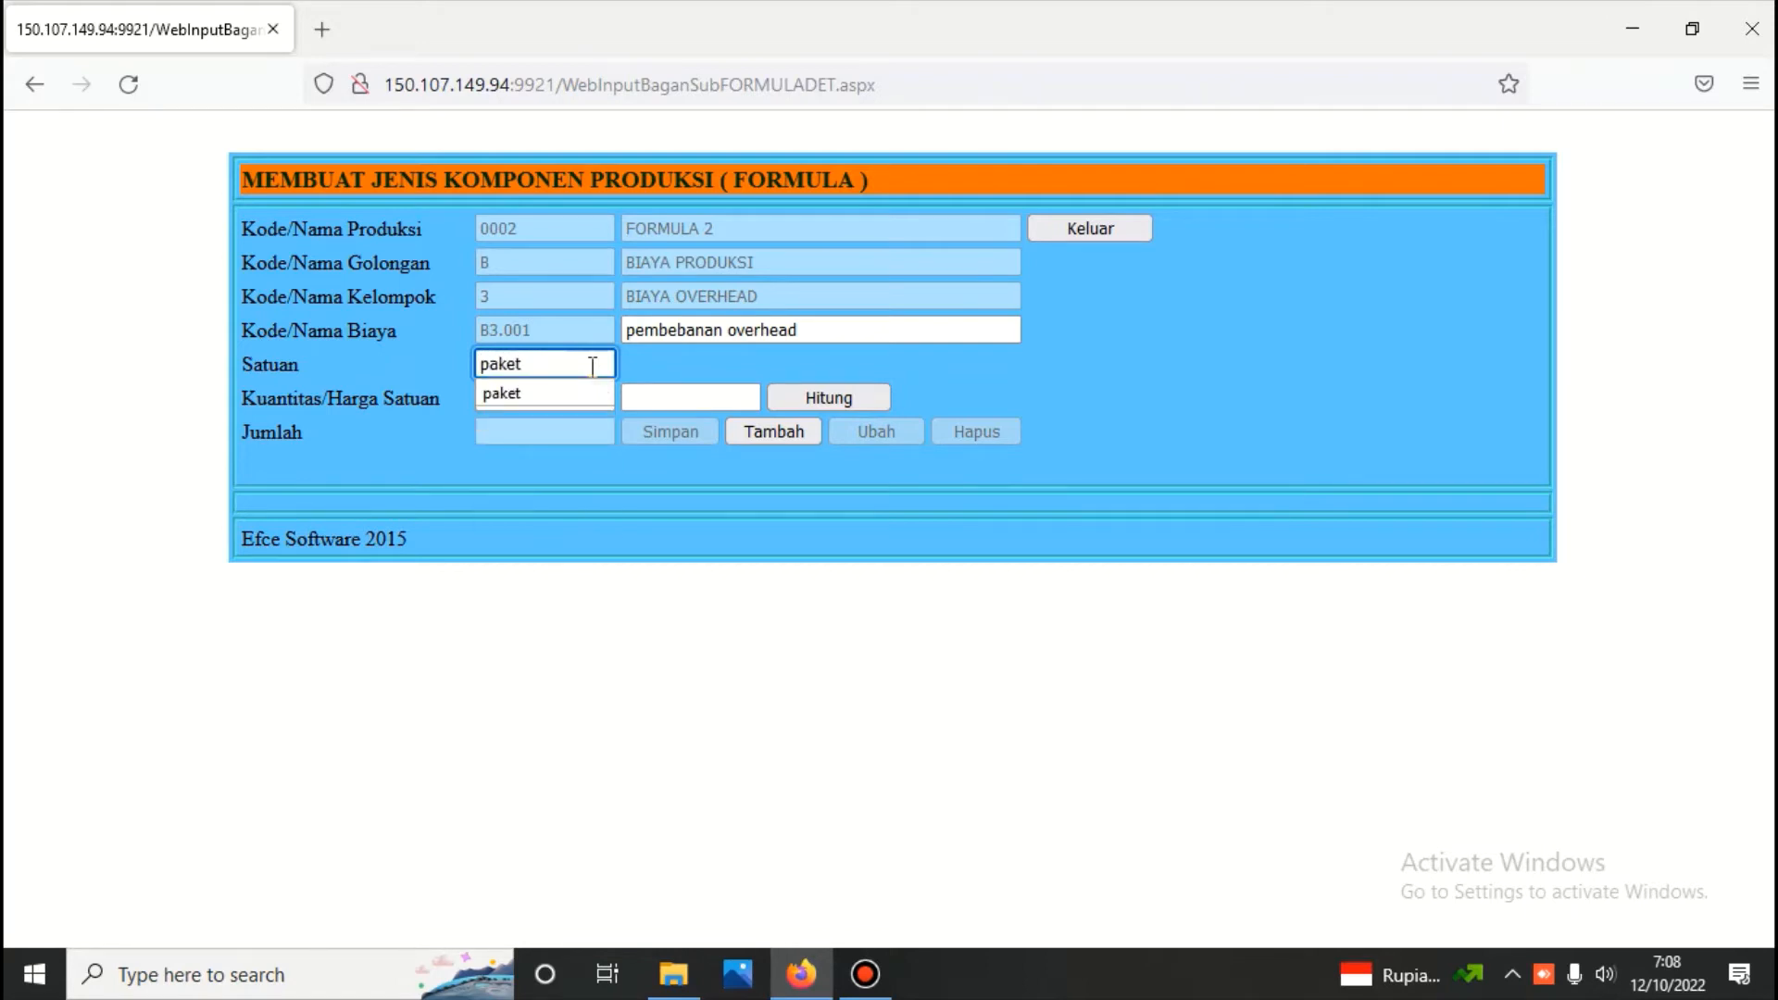
key("Escape")
left_click(586, 390)
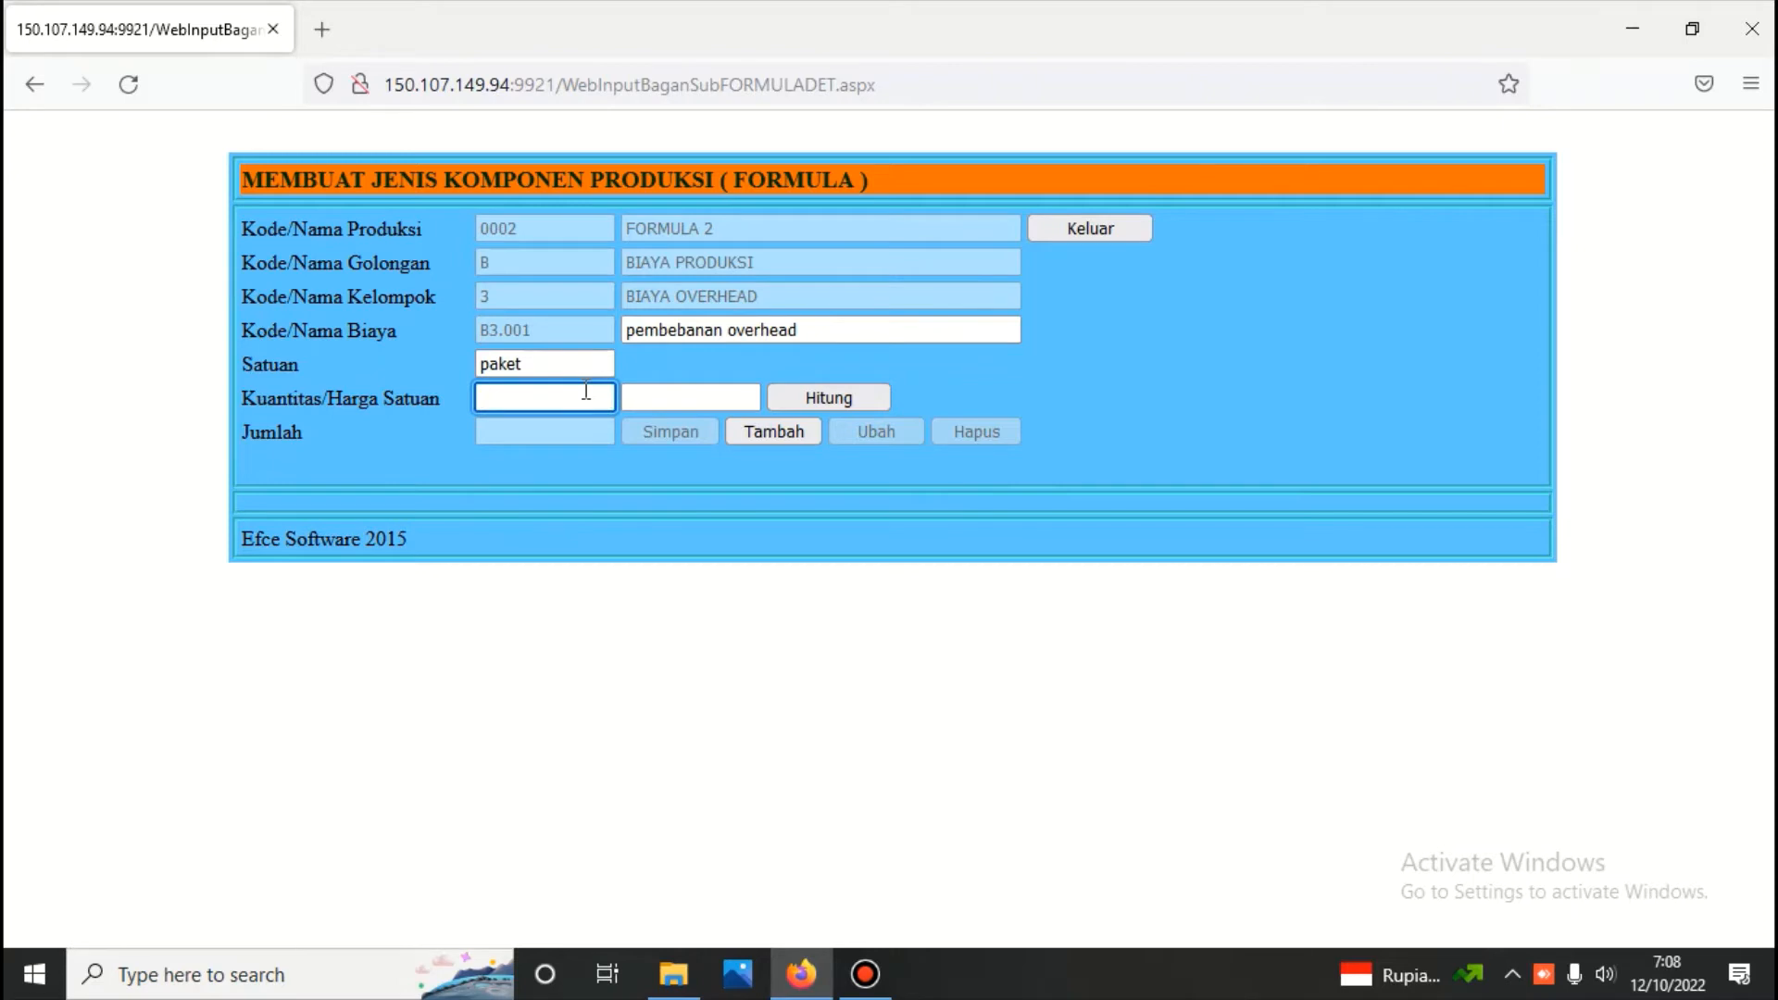
type("1")
left_click(673, 395)
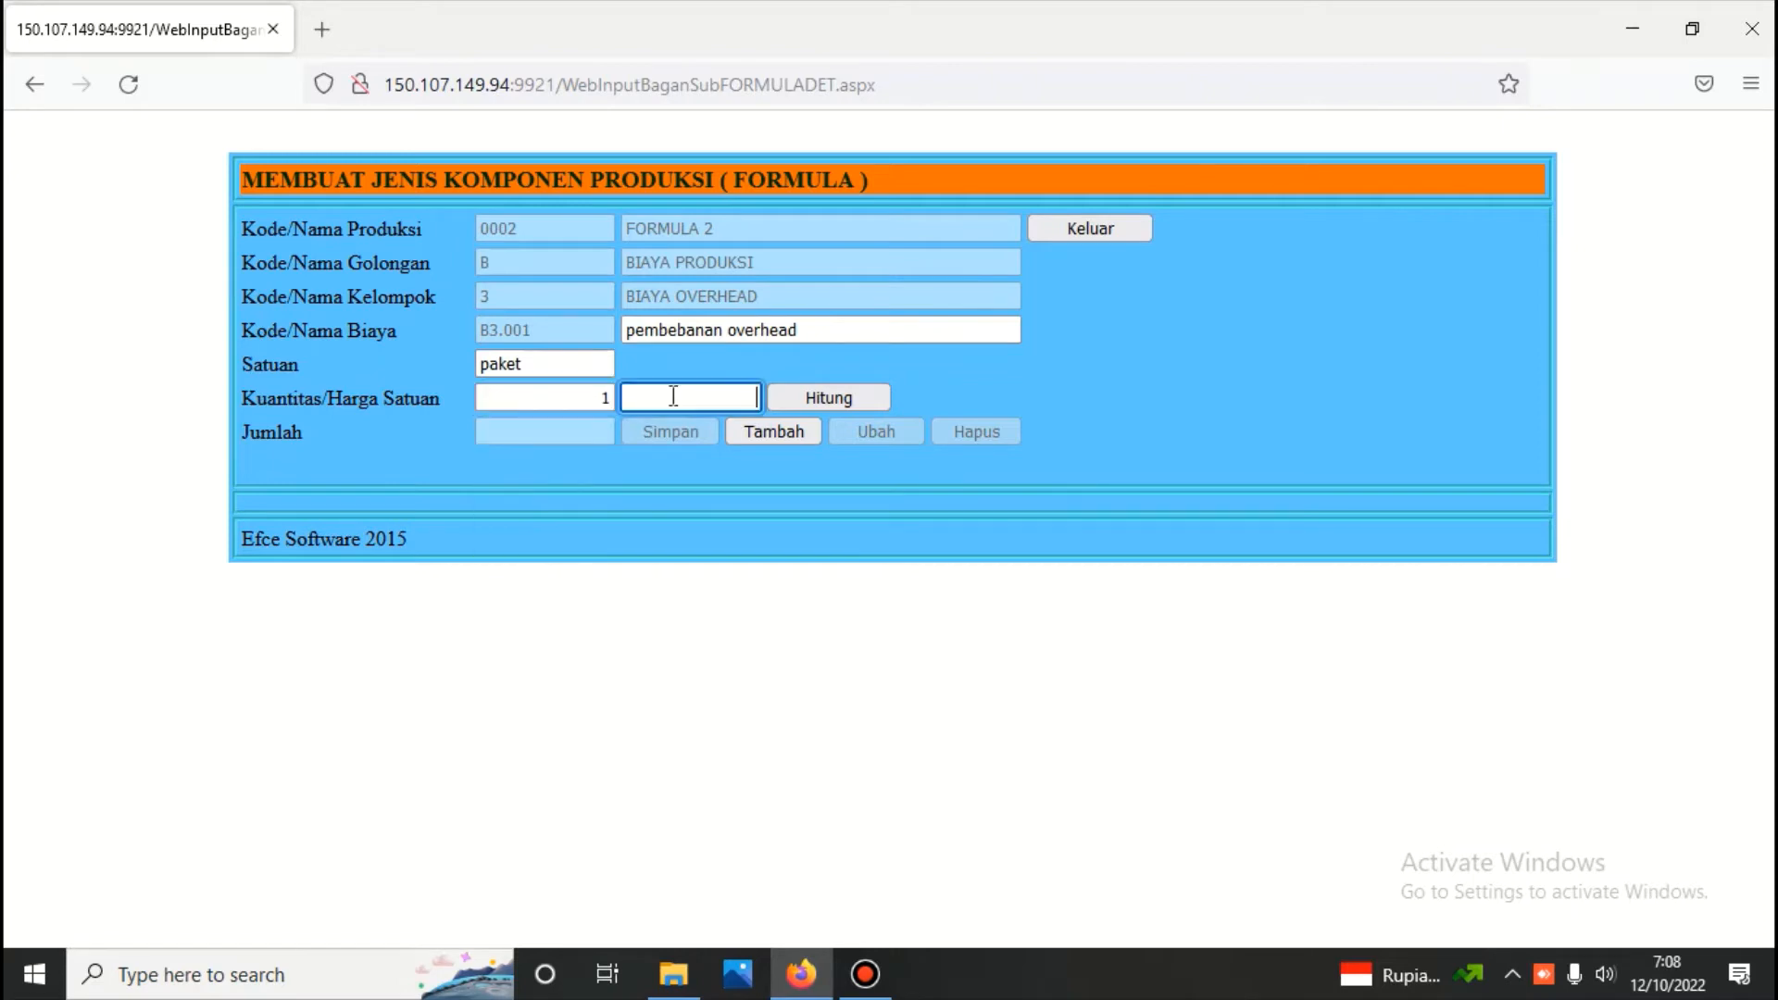
type("5")
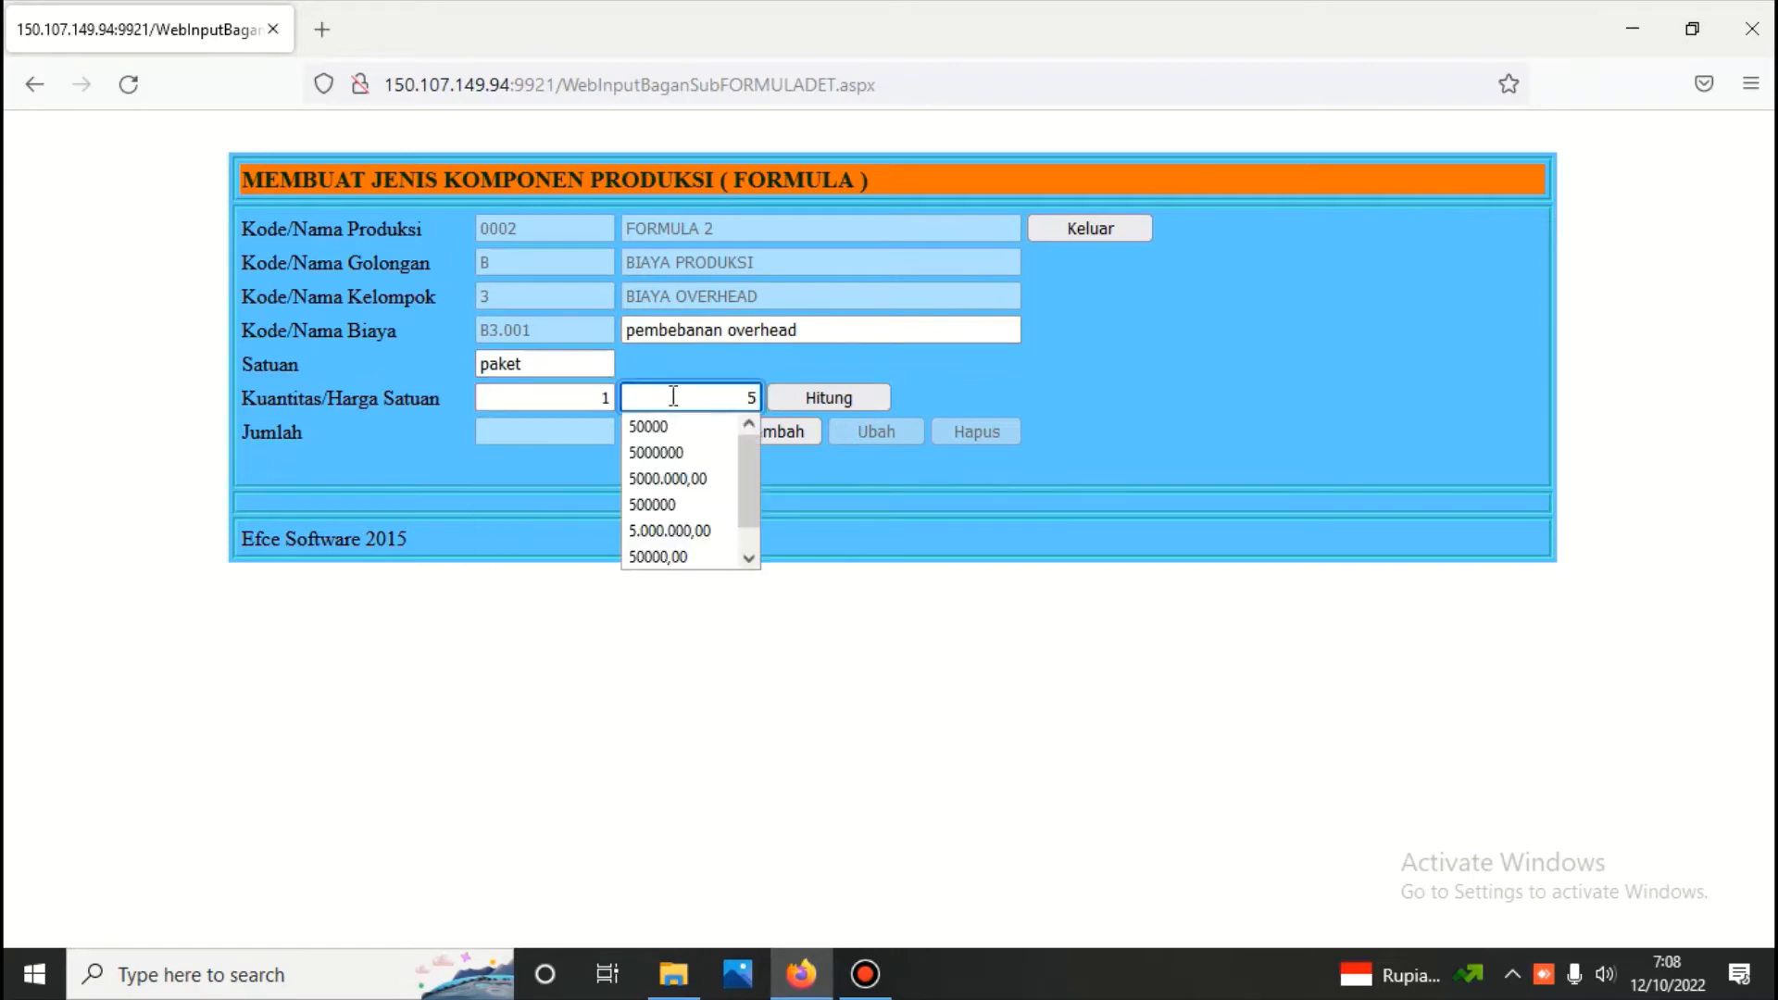
type("000000")
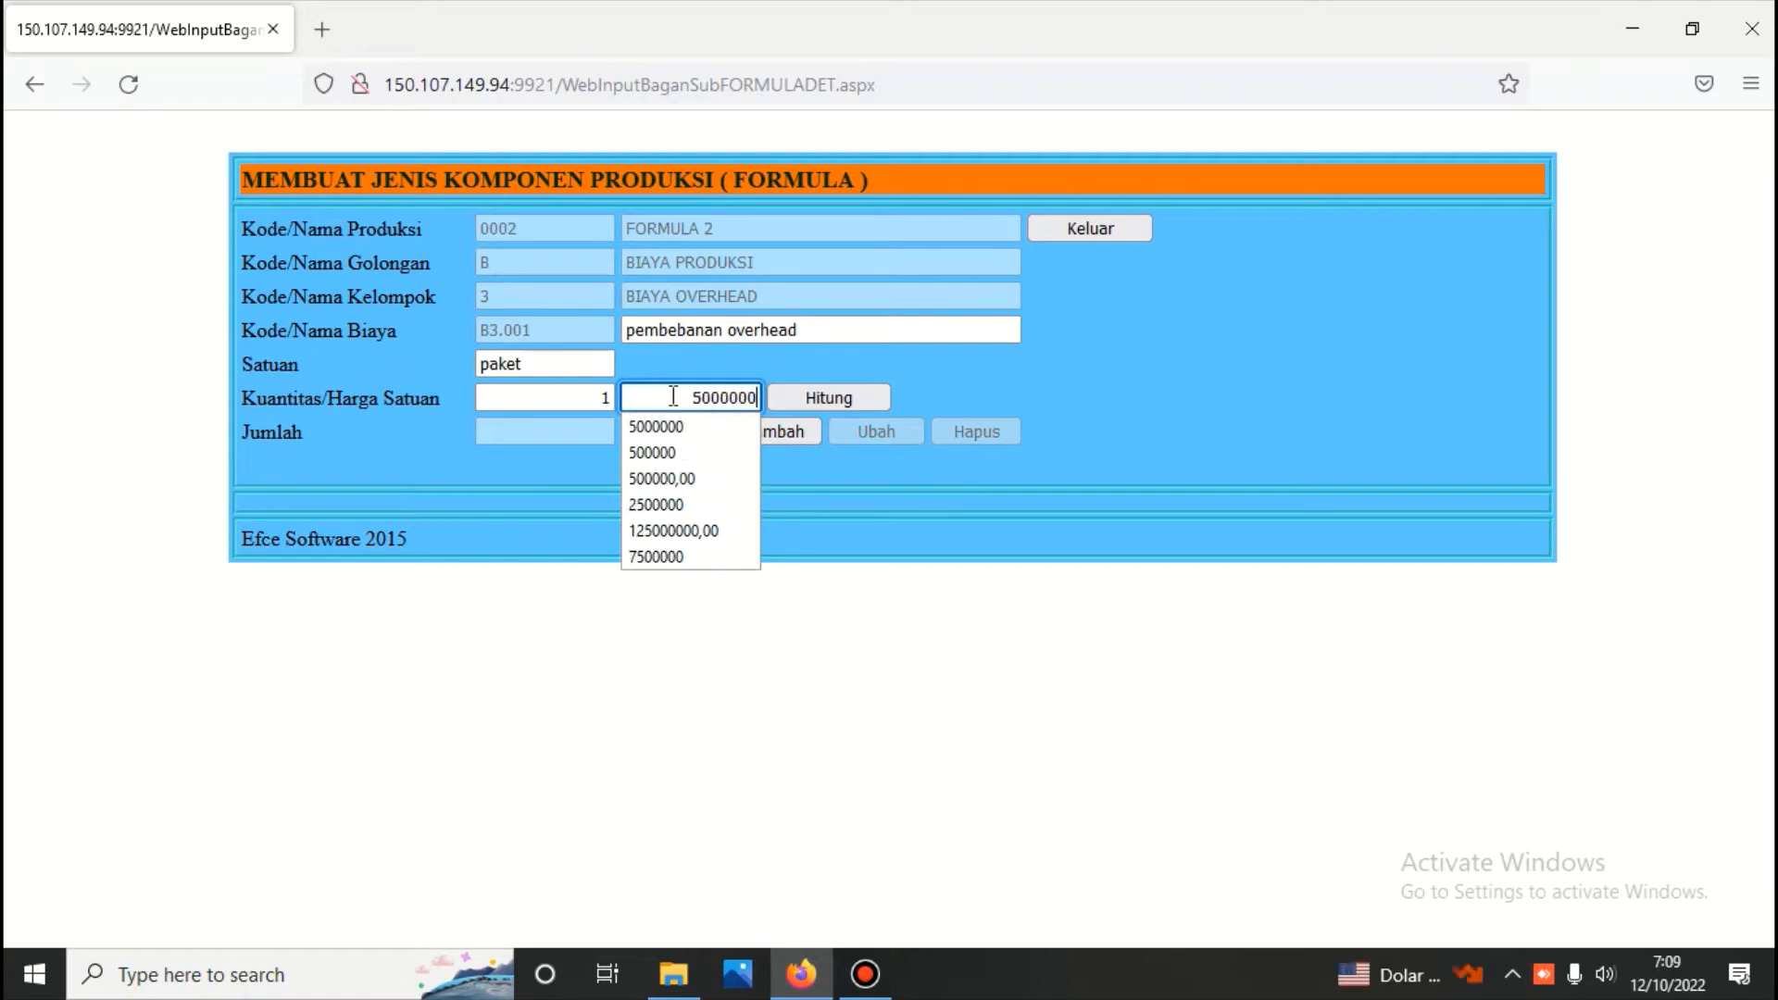
Calculate the total of the pembebanan overhead component, save it and exit to the formula form
left_click(809, 395)
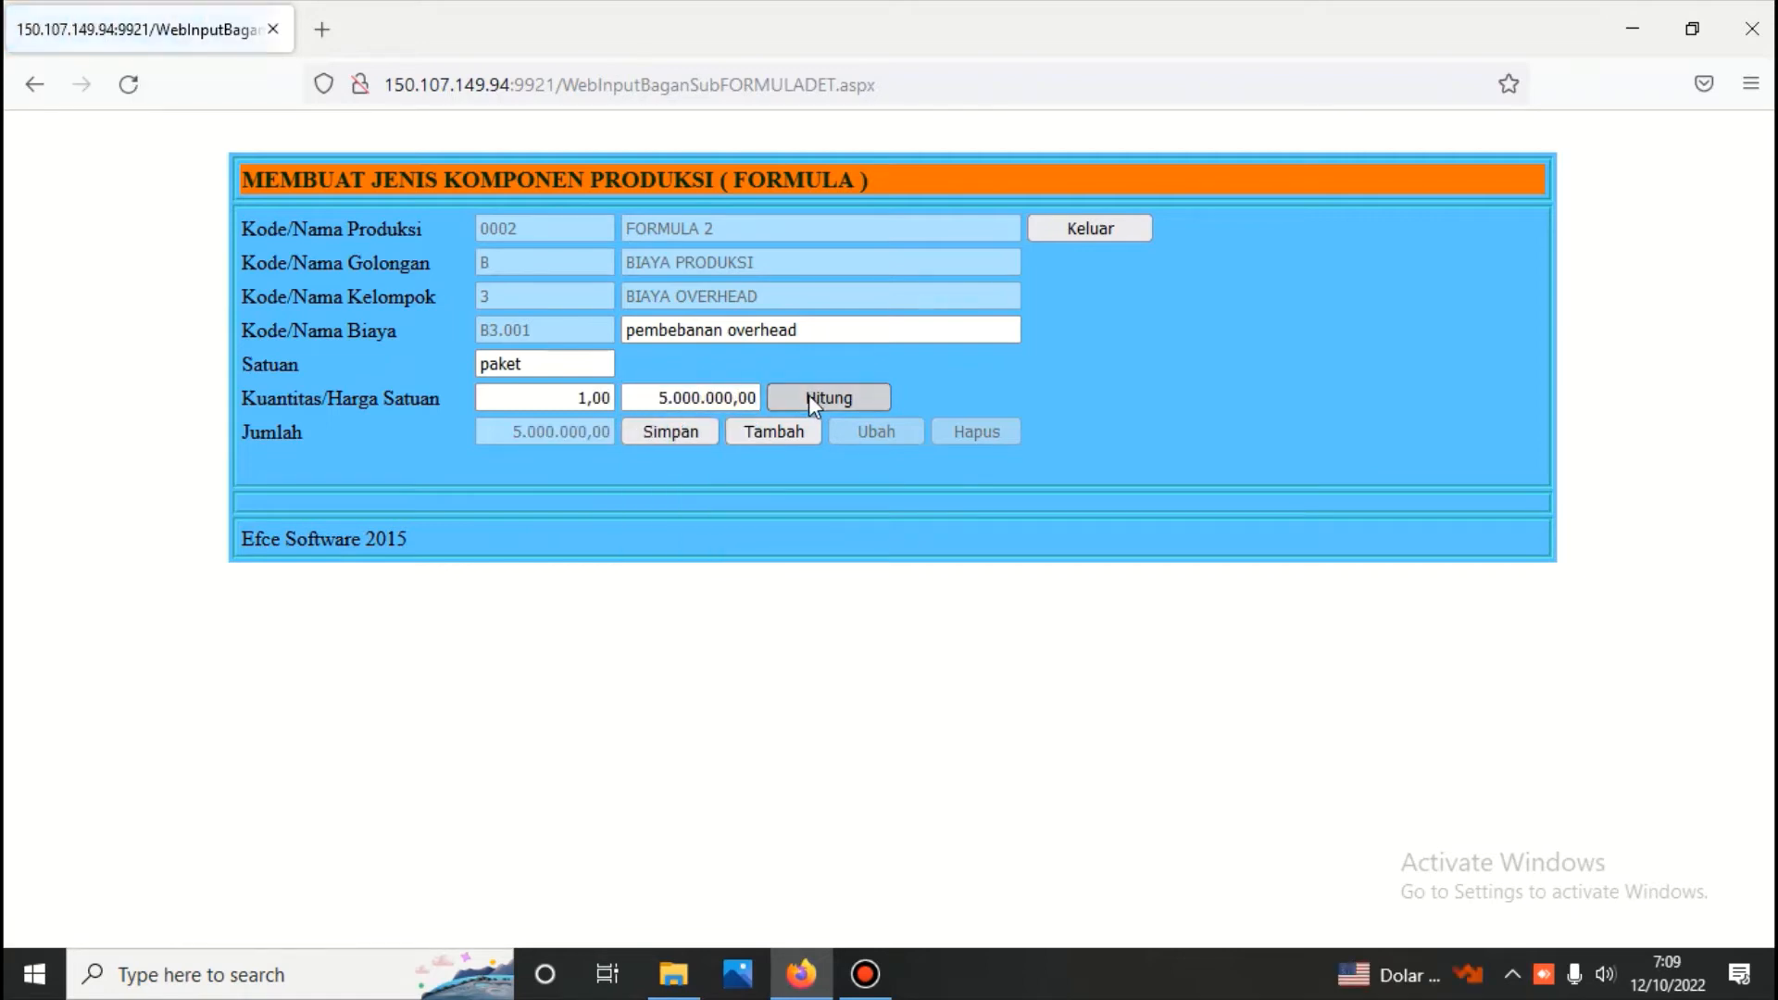
left_click(696, 432)
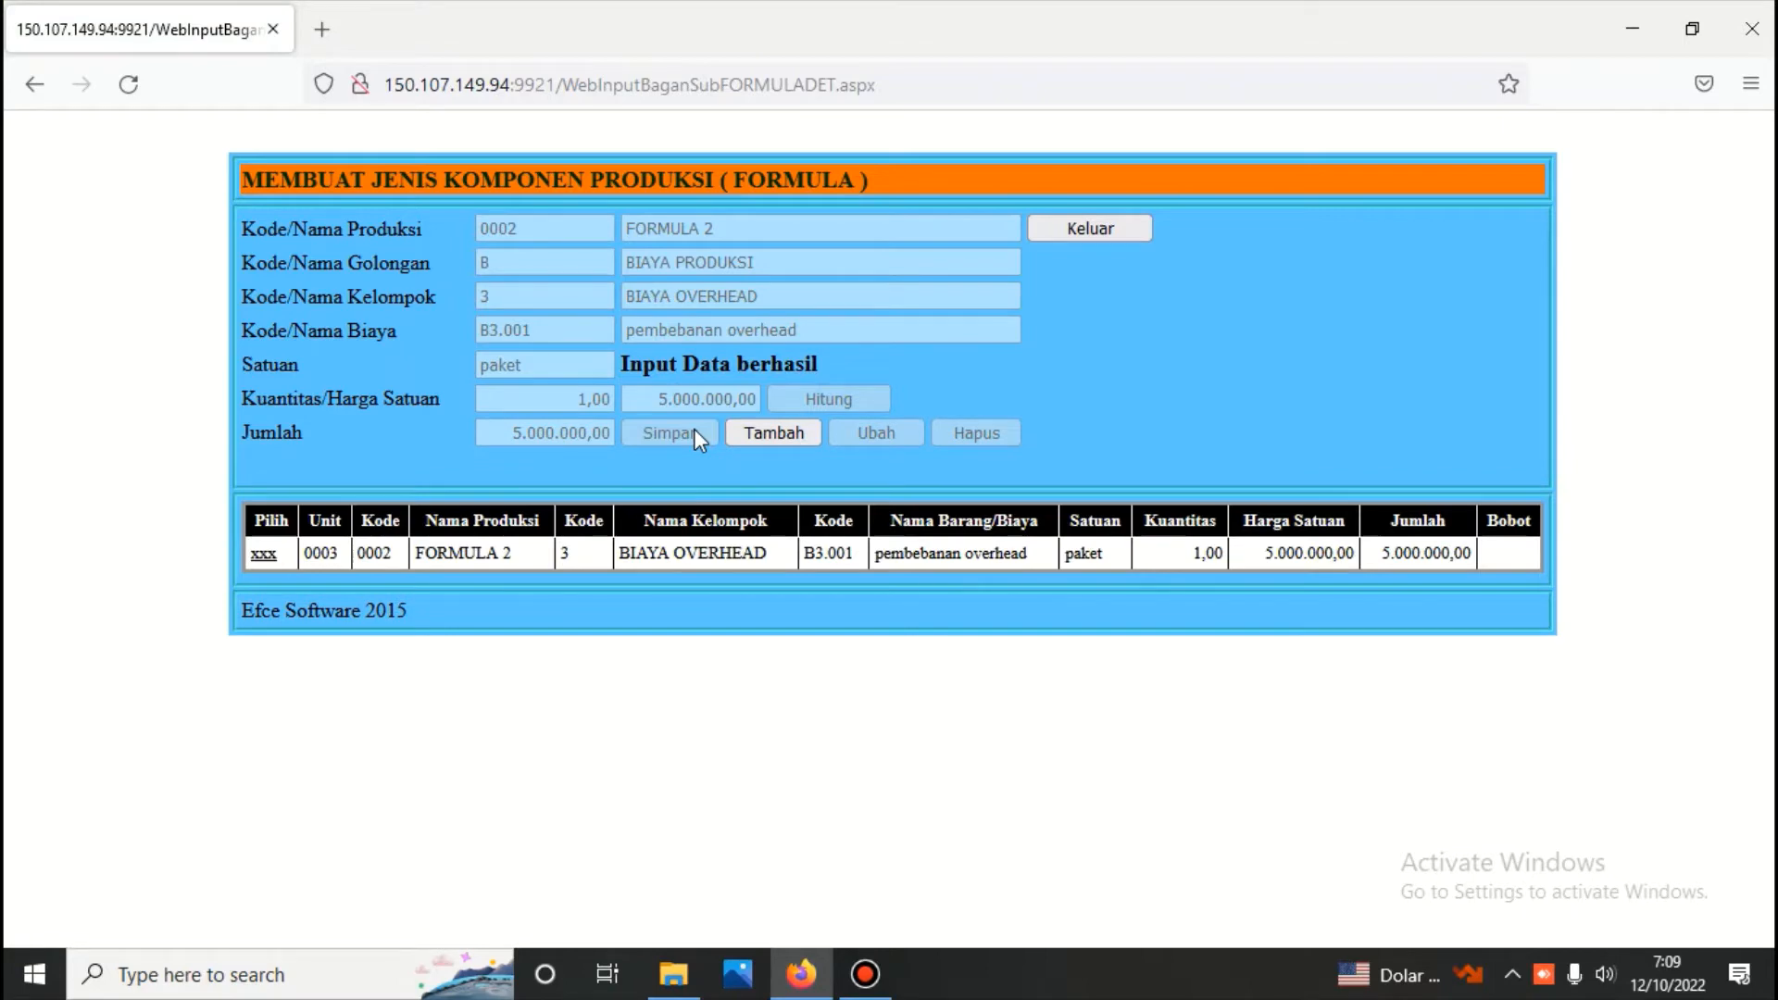
left_click(1087, 222)
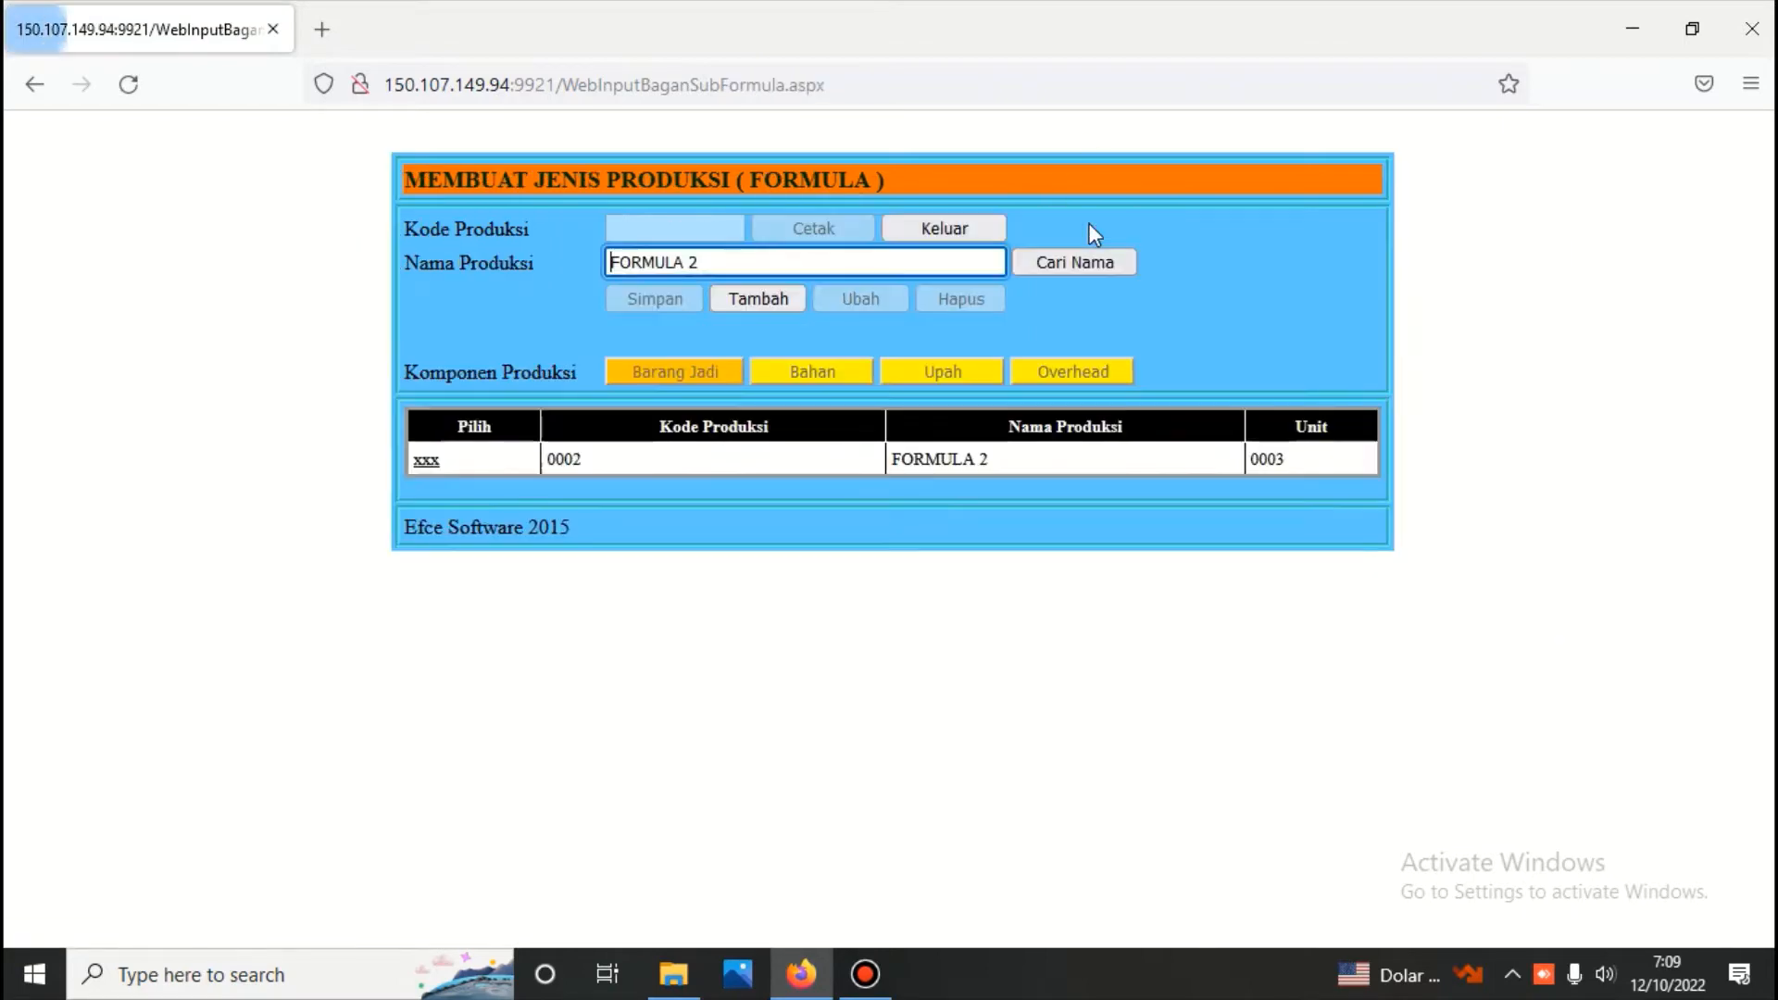
Generate FORMULA 2's component report with overhead included, review its finished goods and production costs, and return to the production menu
left_click(427, 463)
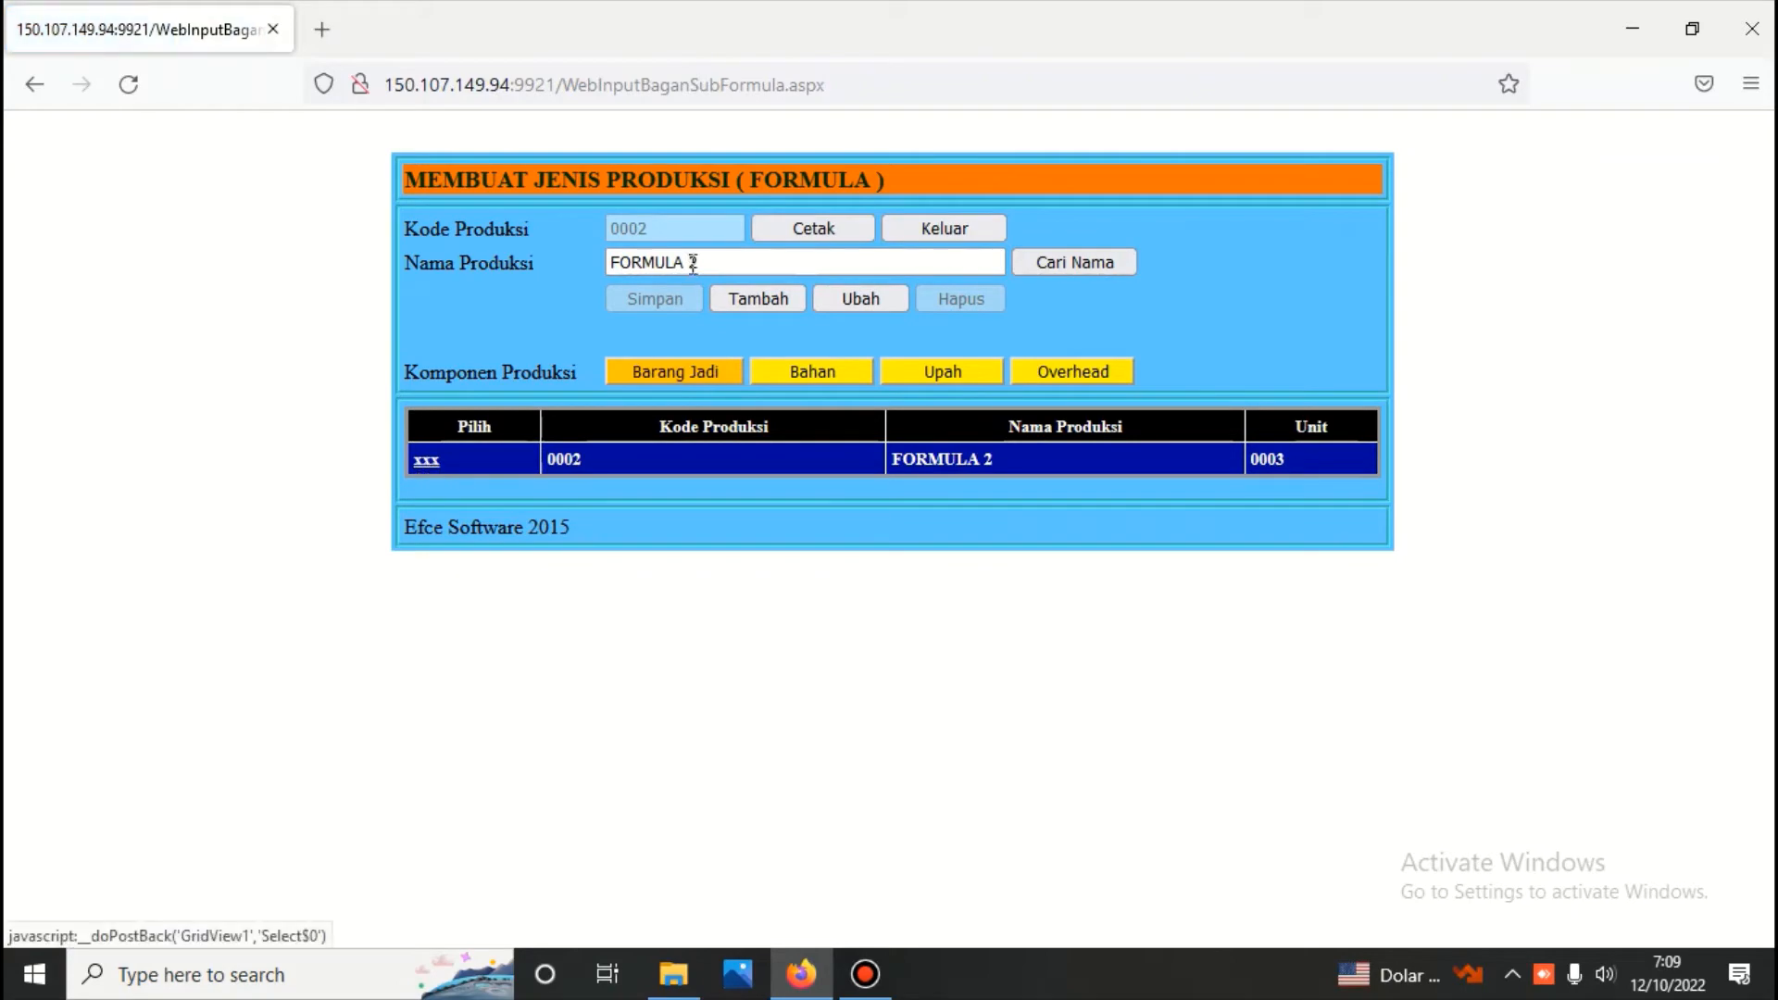
left_click(833, 226)
scroll(825, 232, "down", 5)
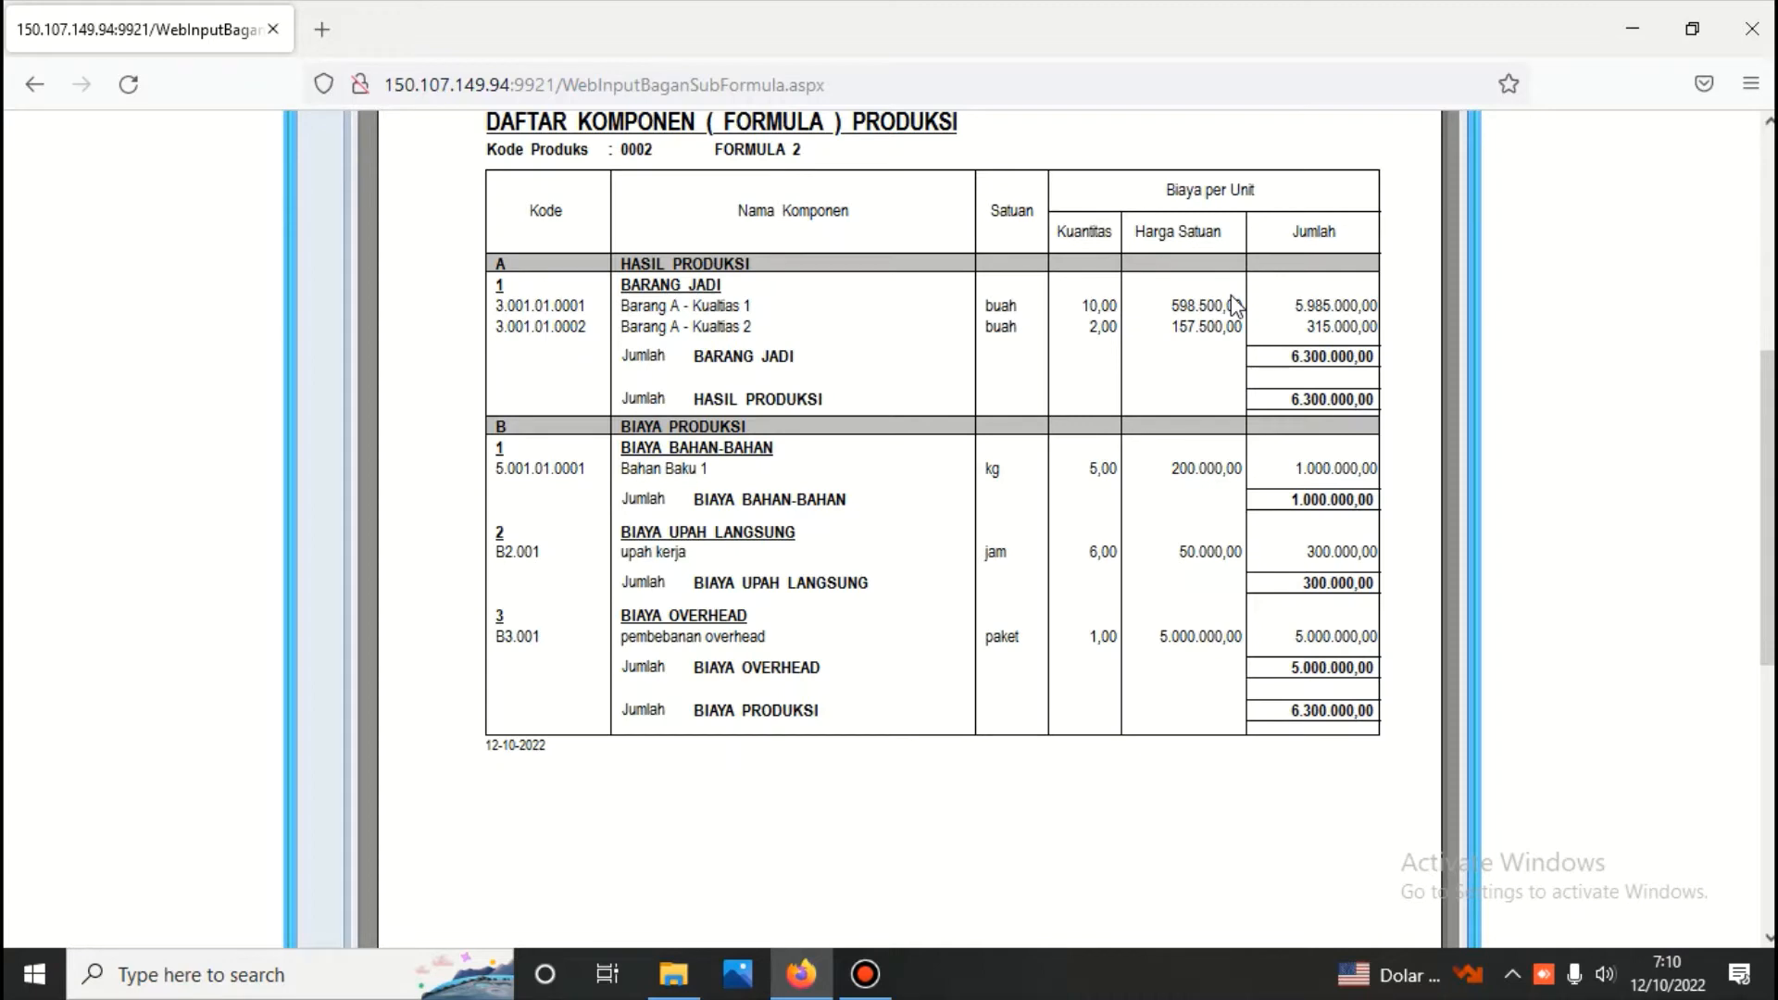
scroll(1175, 381, "up", 3)
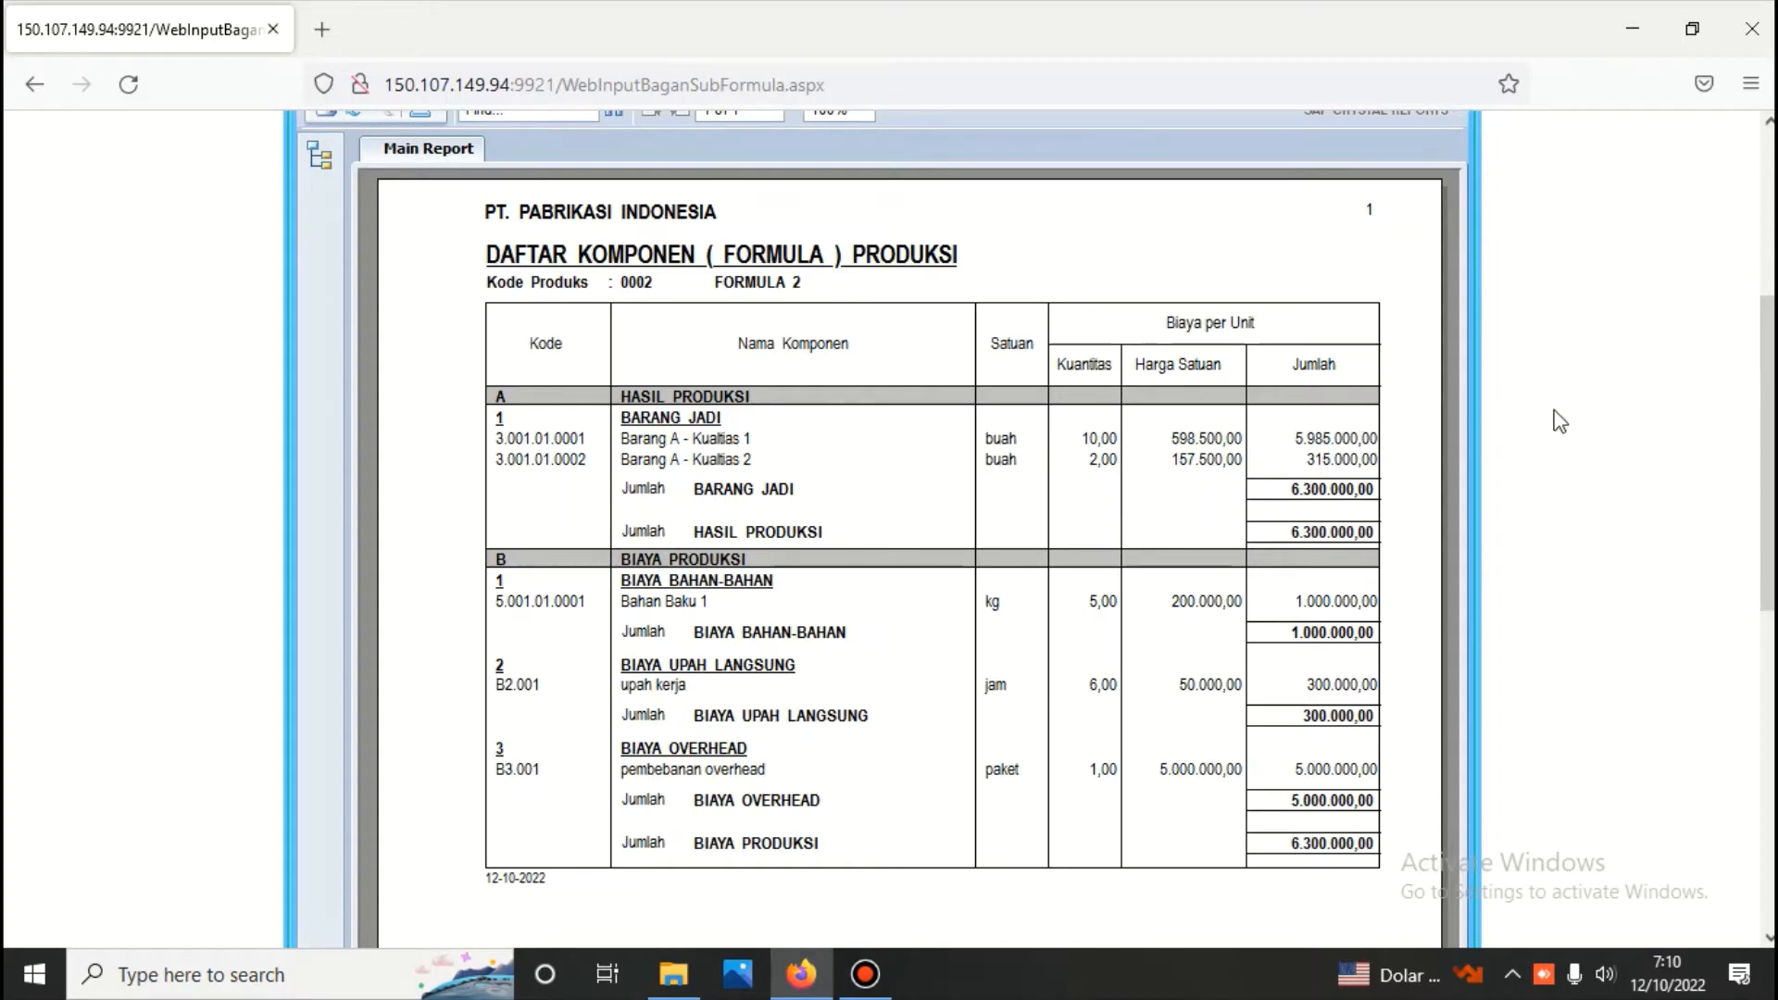
scroll(1560, 422, "up", 5)
left_click(833, 229)
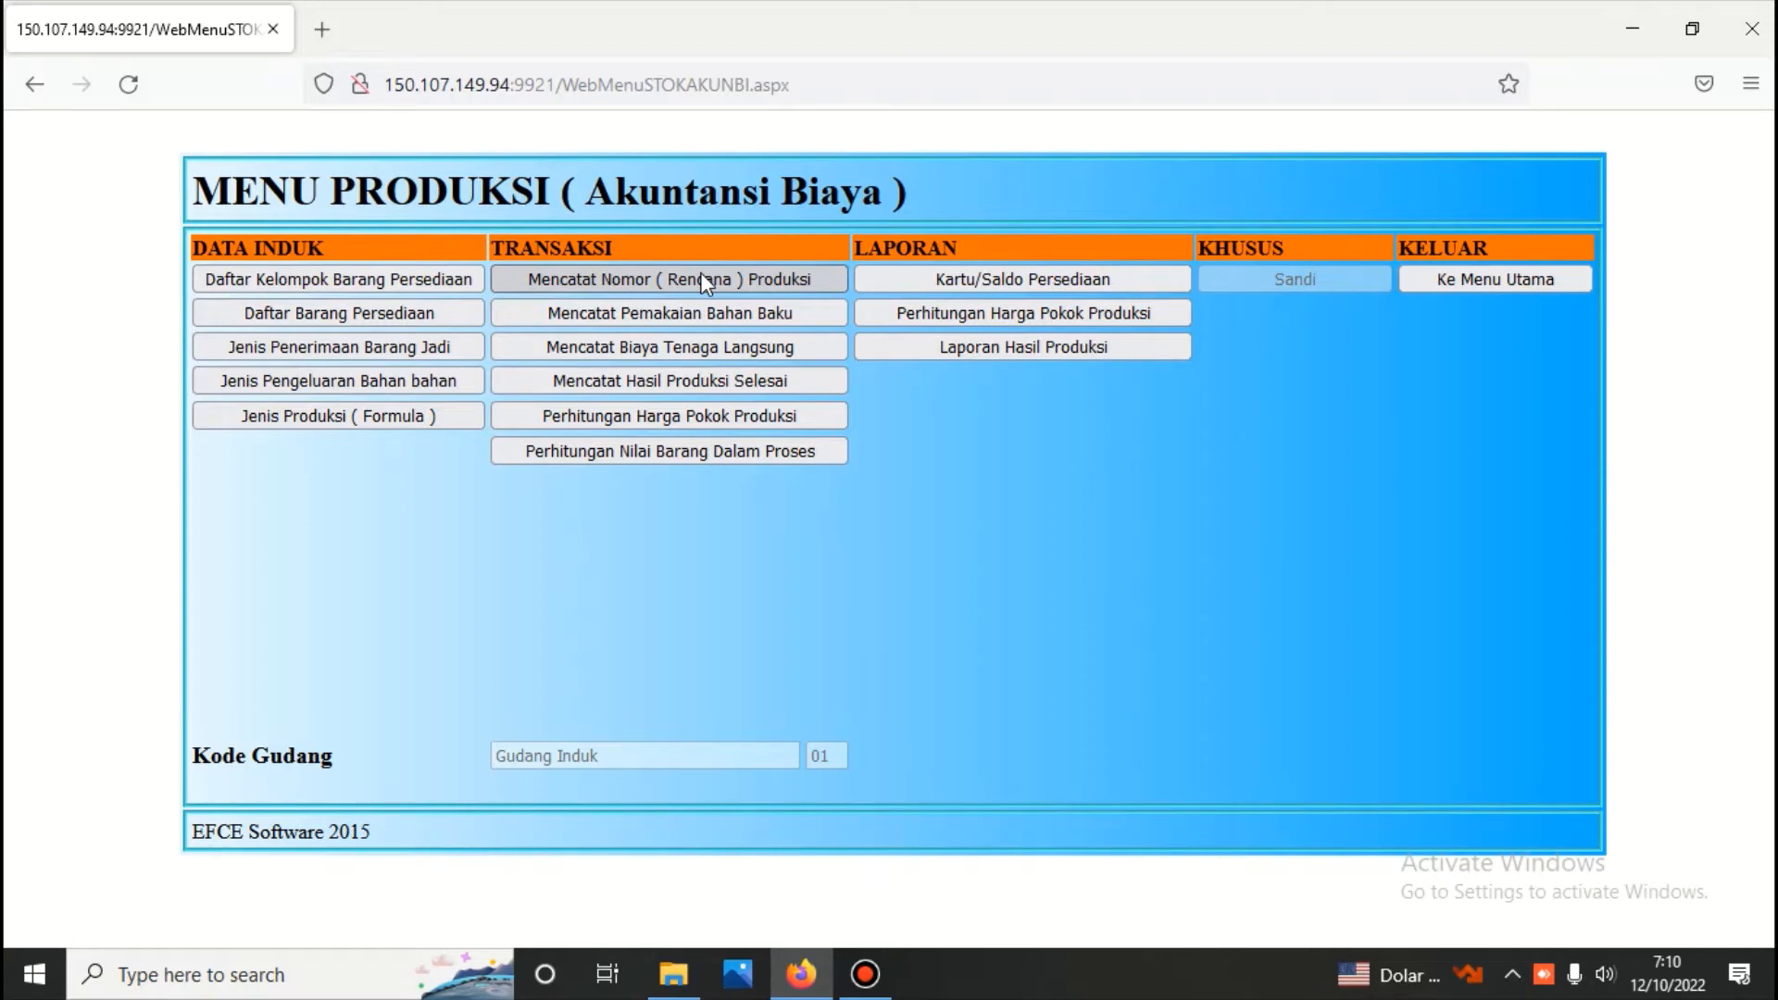
In the production number (plan) form, start a new number dated 12 October 2022 based on FORMULA 1
left_click(701, 278)
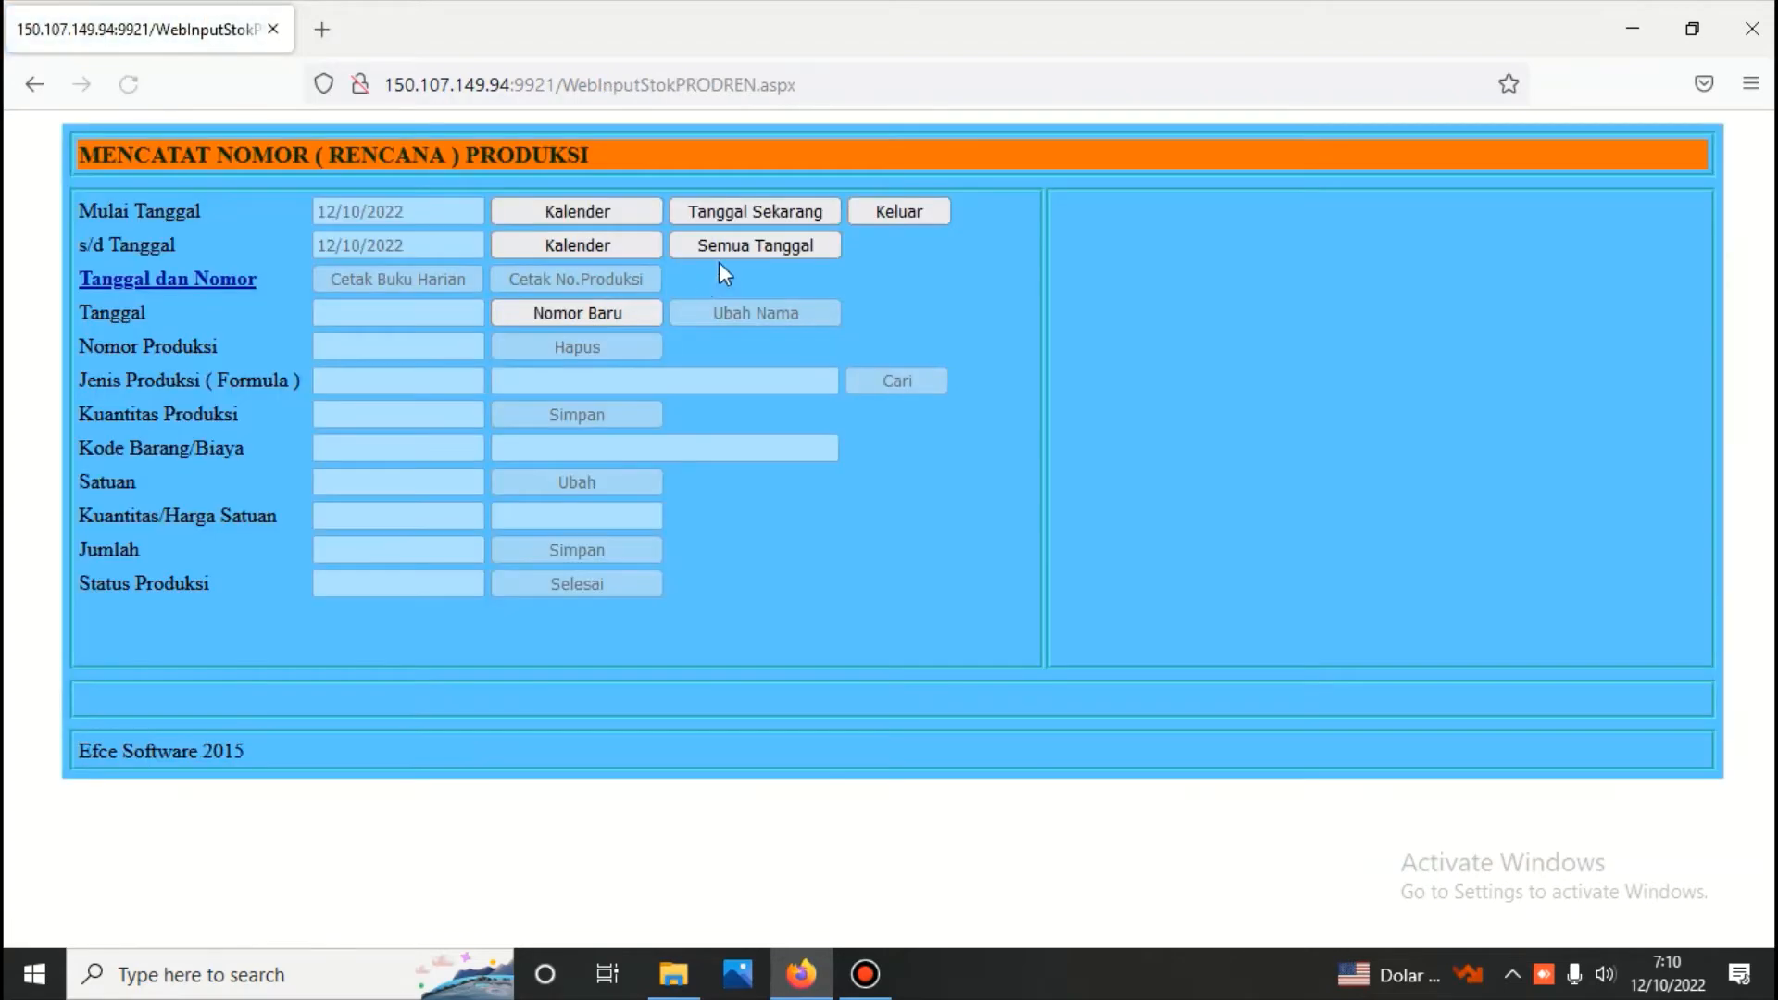
left_click(780, 248)
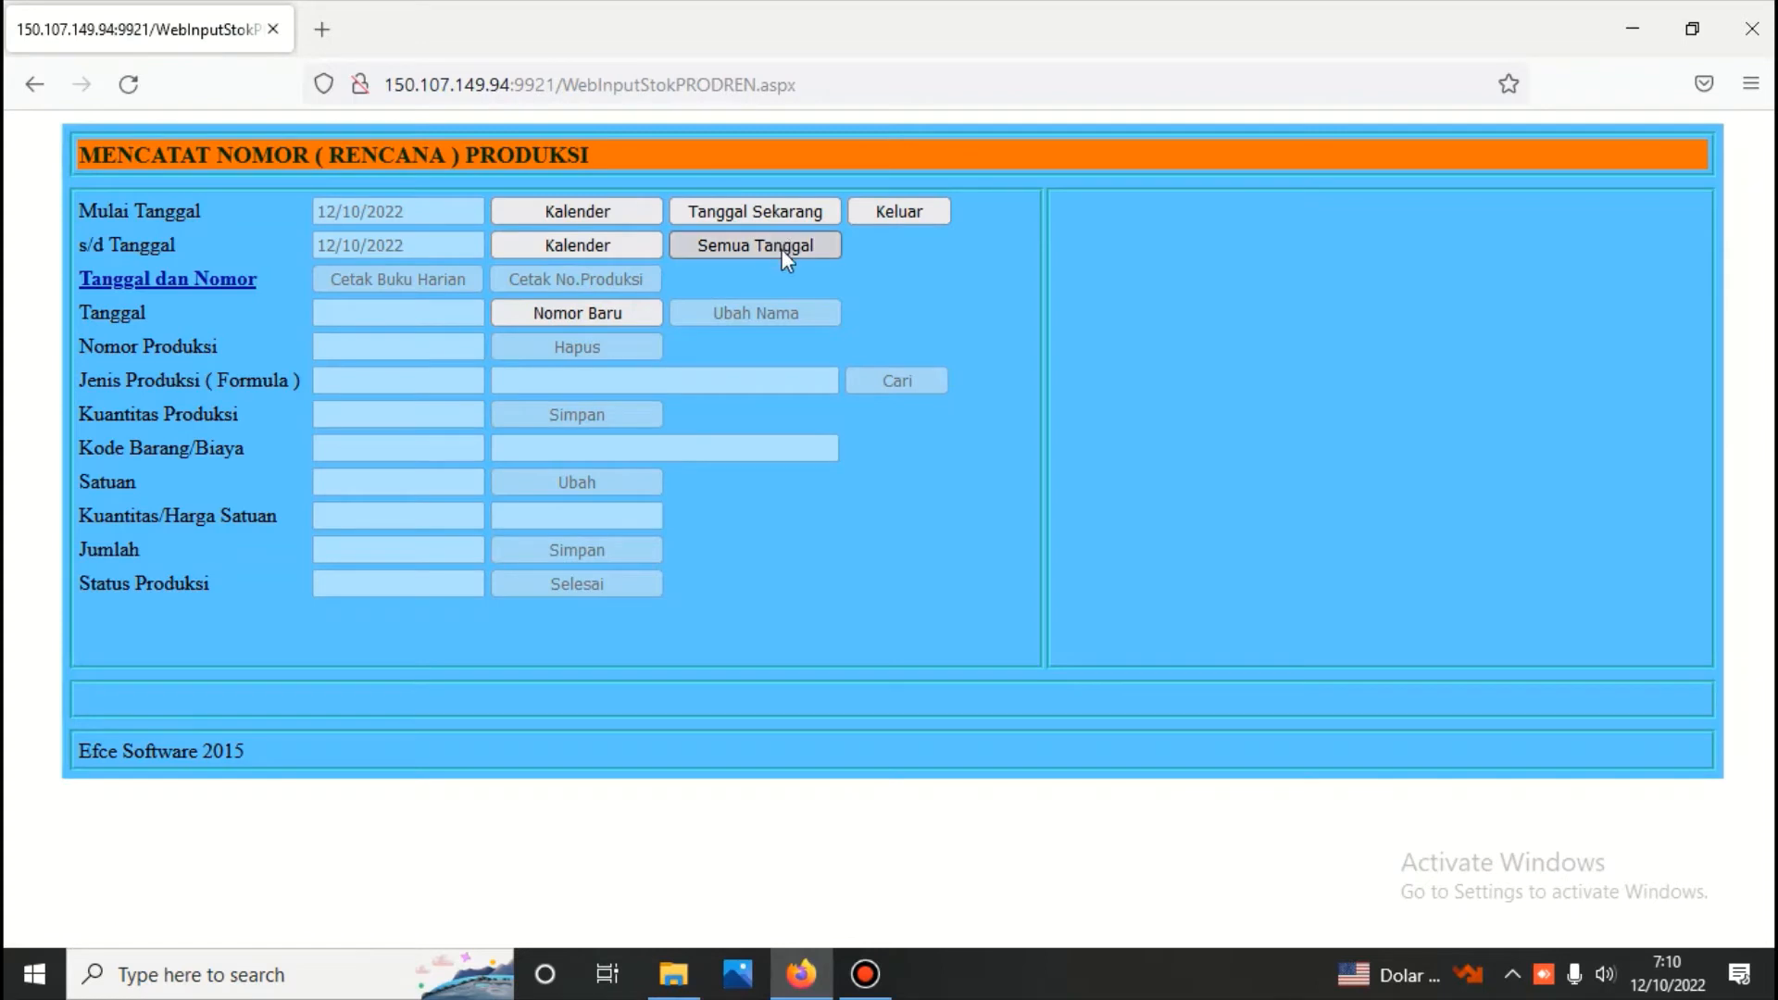
left_click(615, 319)
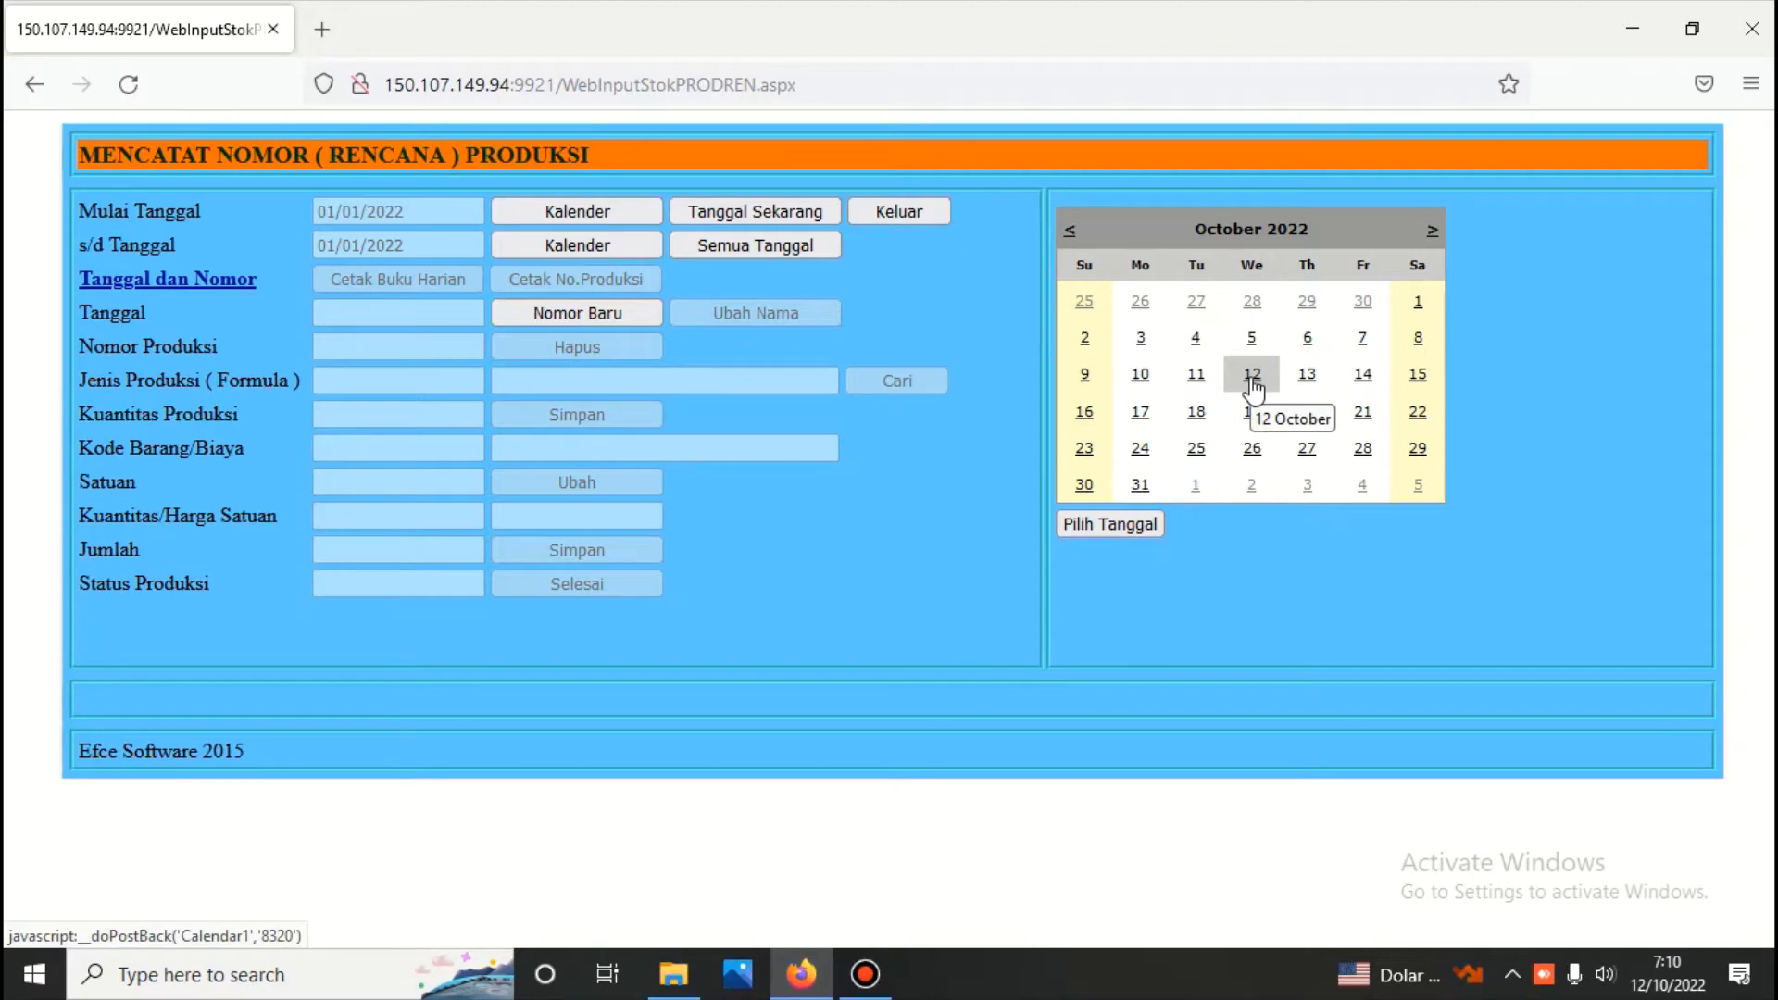
left_click(1254, 385)
left_click(911, 384)
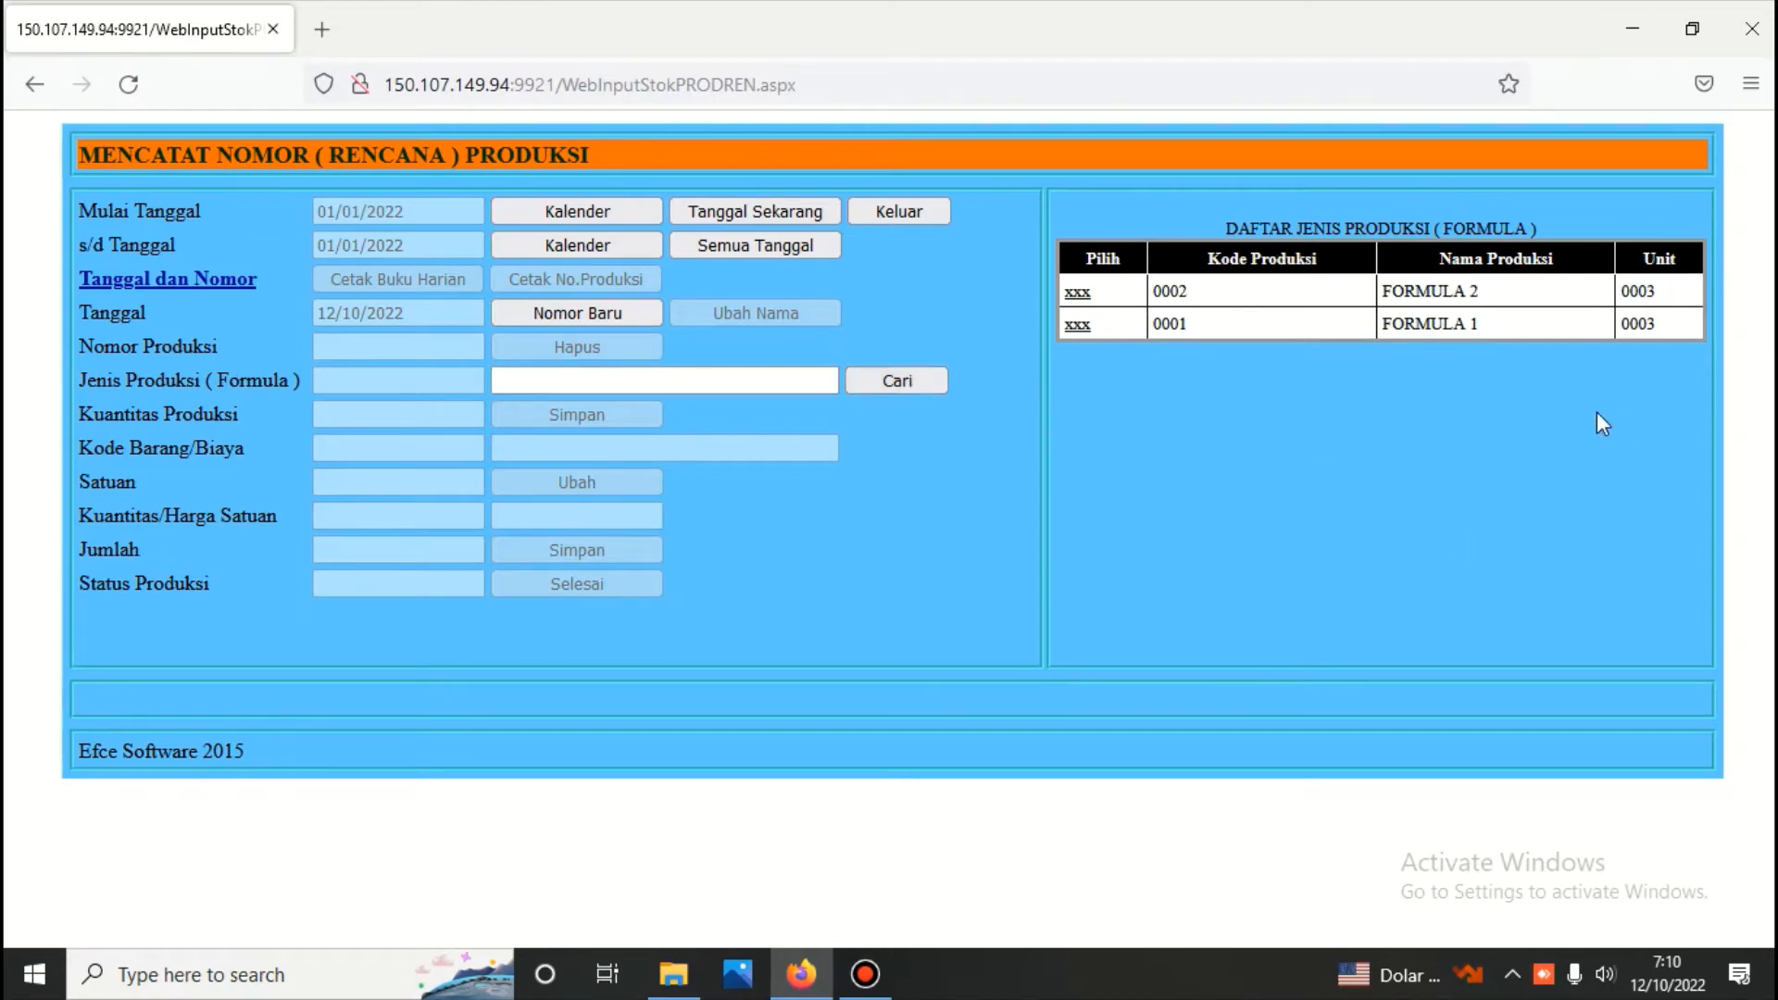
left_click(1079, 324)
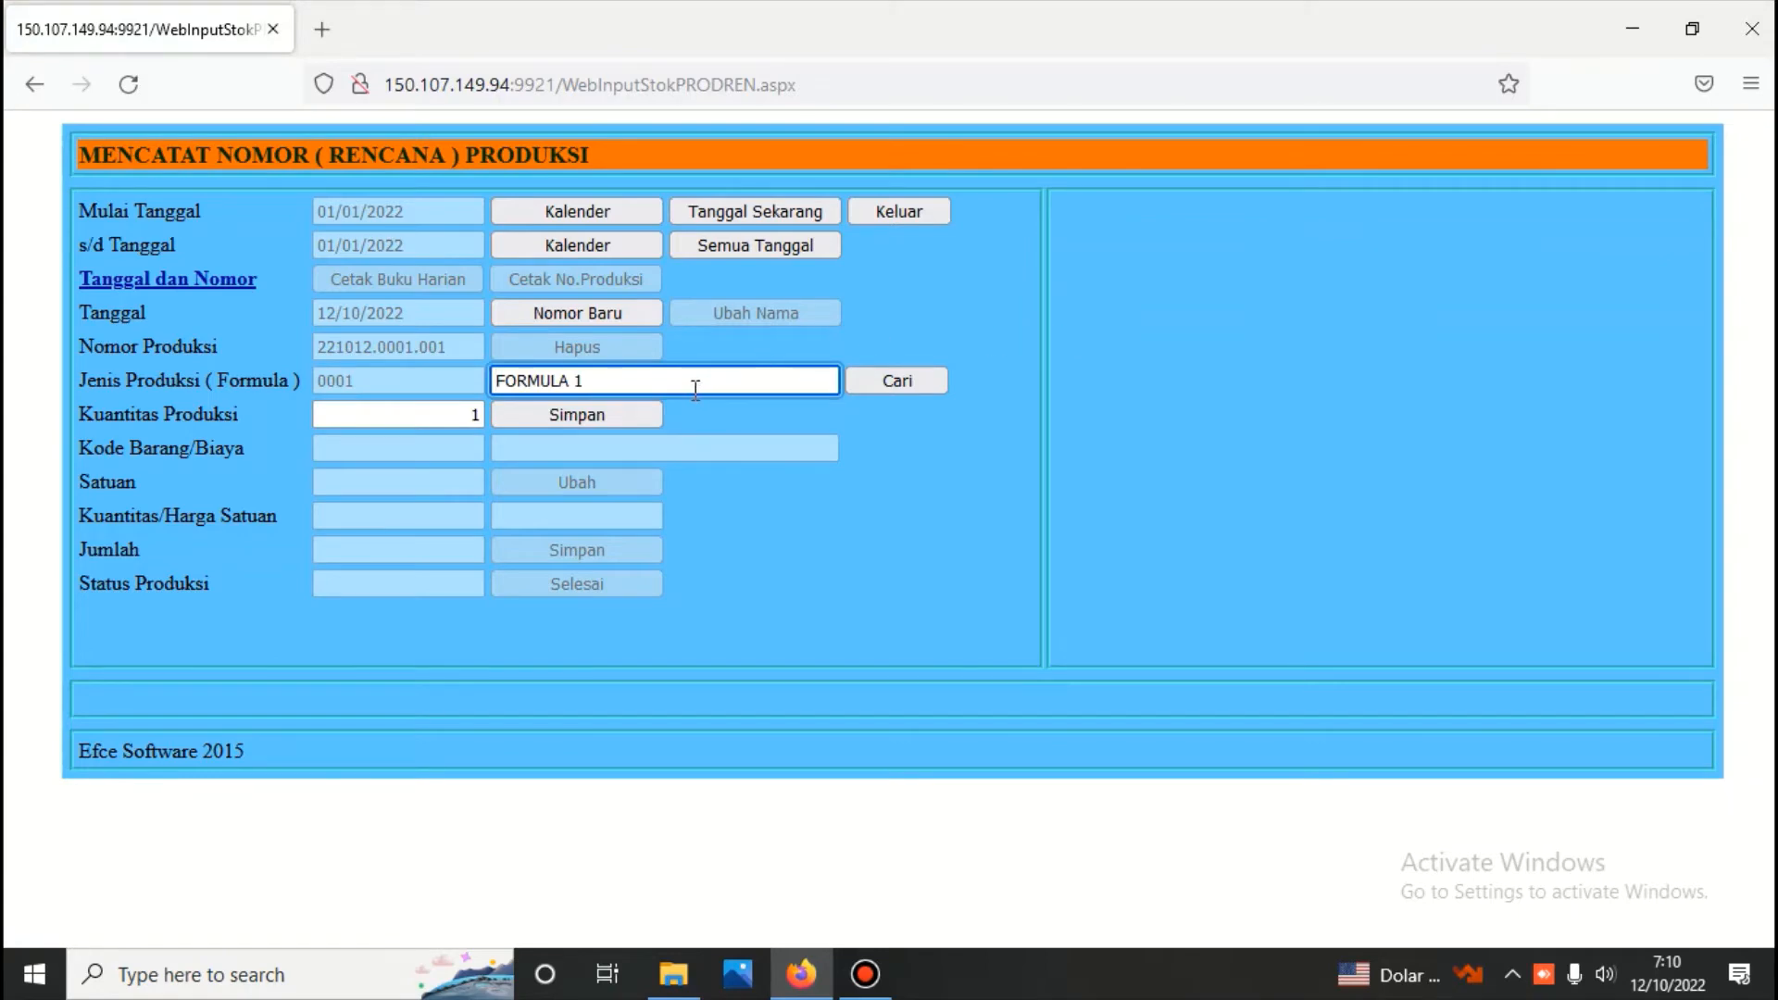
Replace the new production's name with "BATCH NO 11" and save the production number
left_click(591, 390)
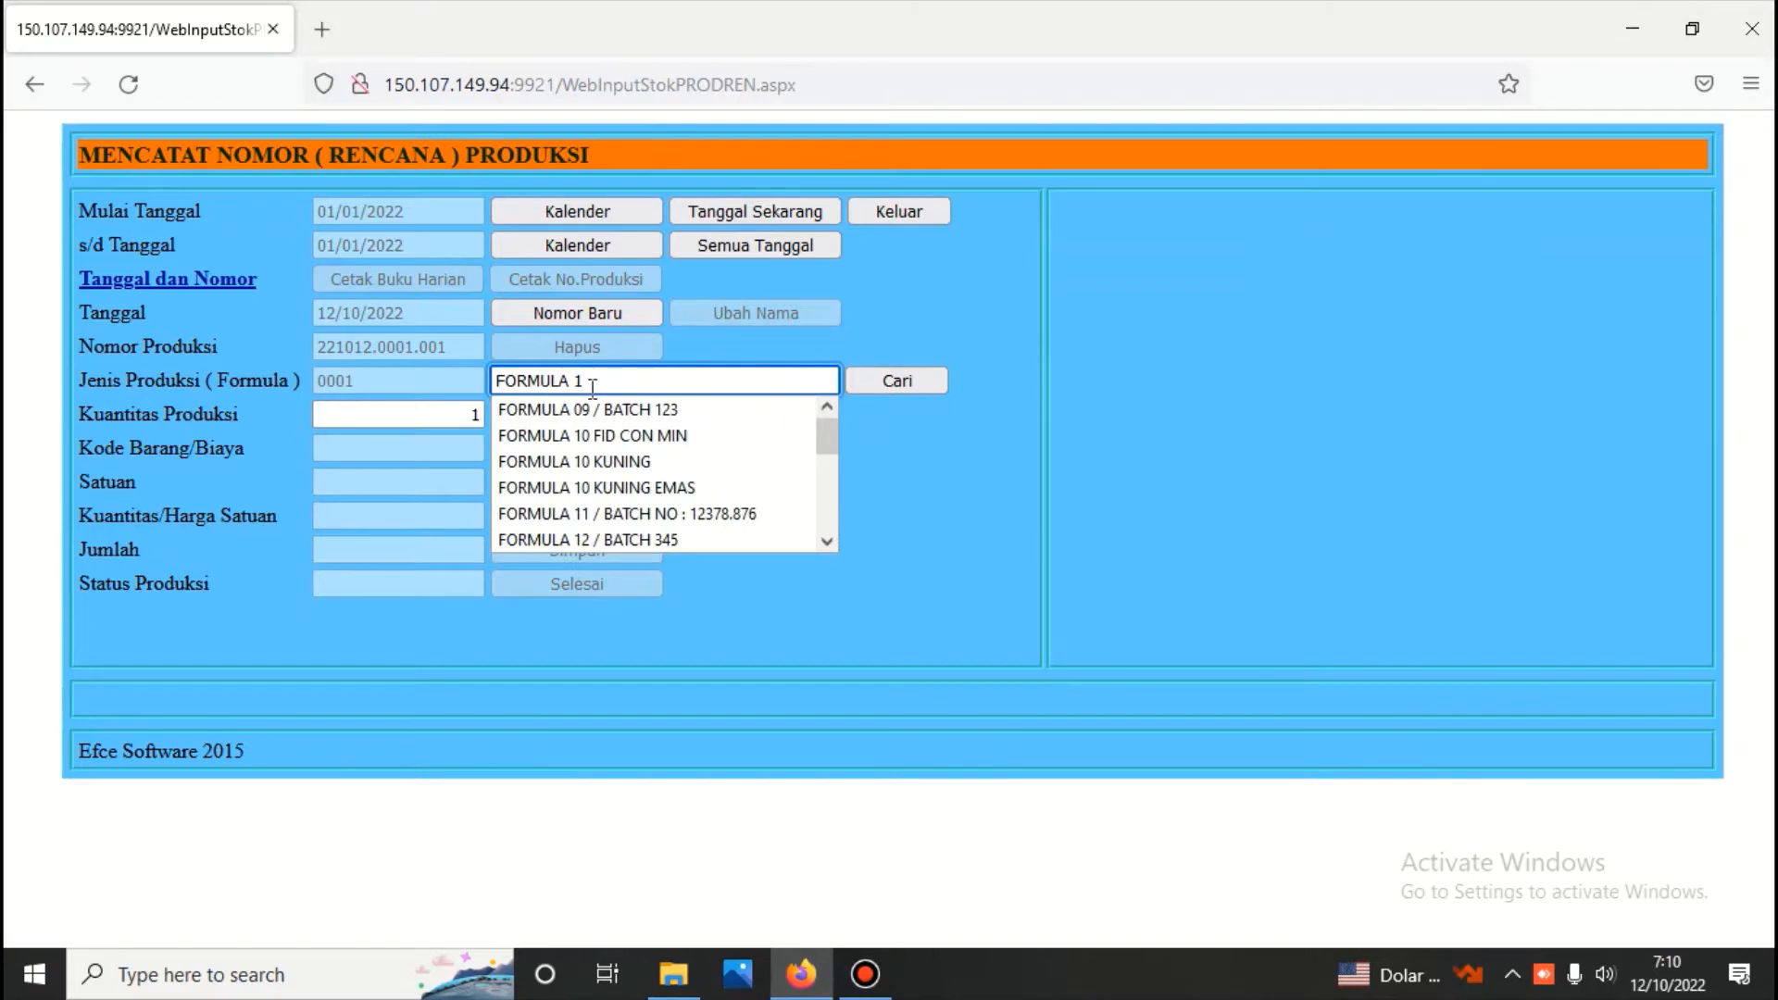
key("BackSpace")
key("BackSpace")
key("BackSpace")
key("BackSpace")
key("BackSpace")
key("BackSpace")
key("BackSpace")
key("BackSpace")
key("BackSpace")
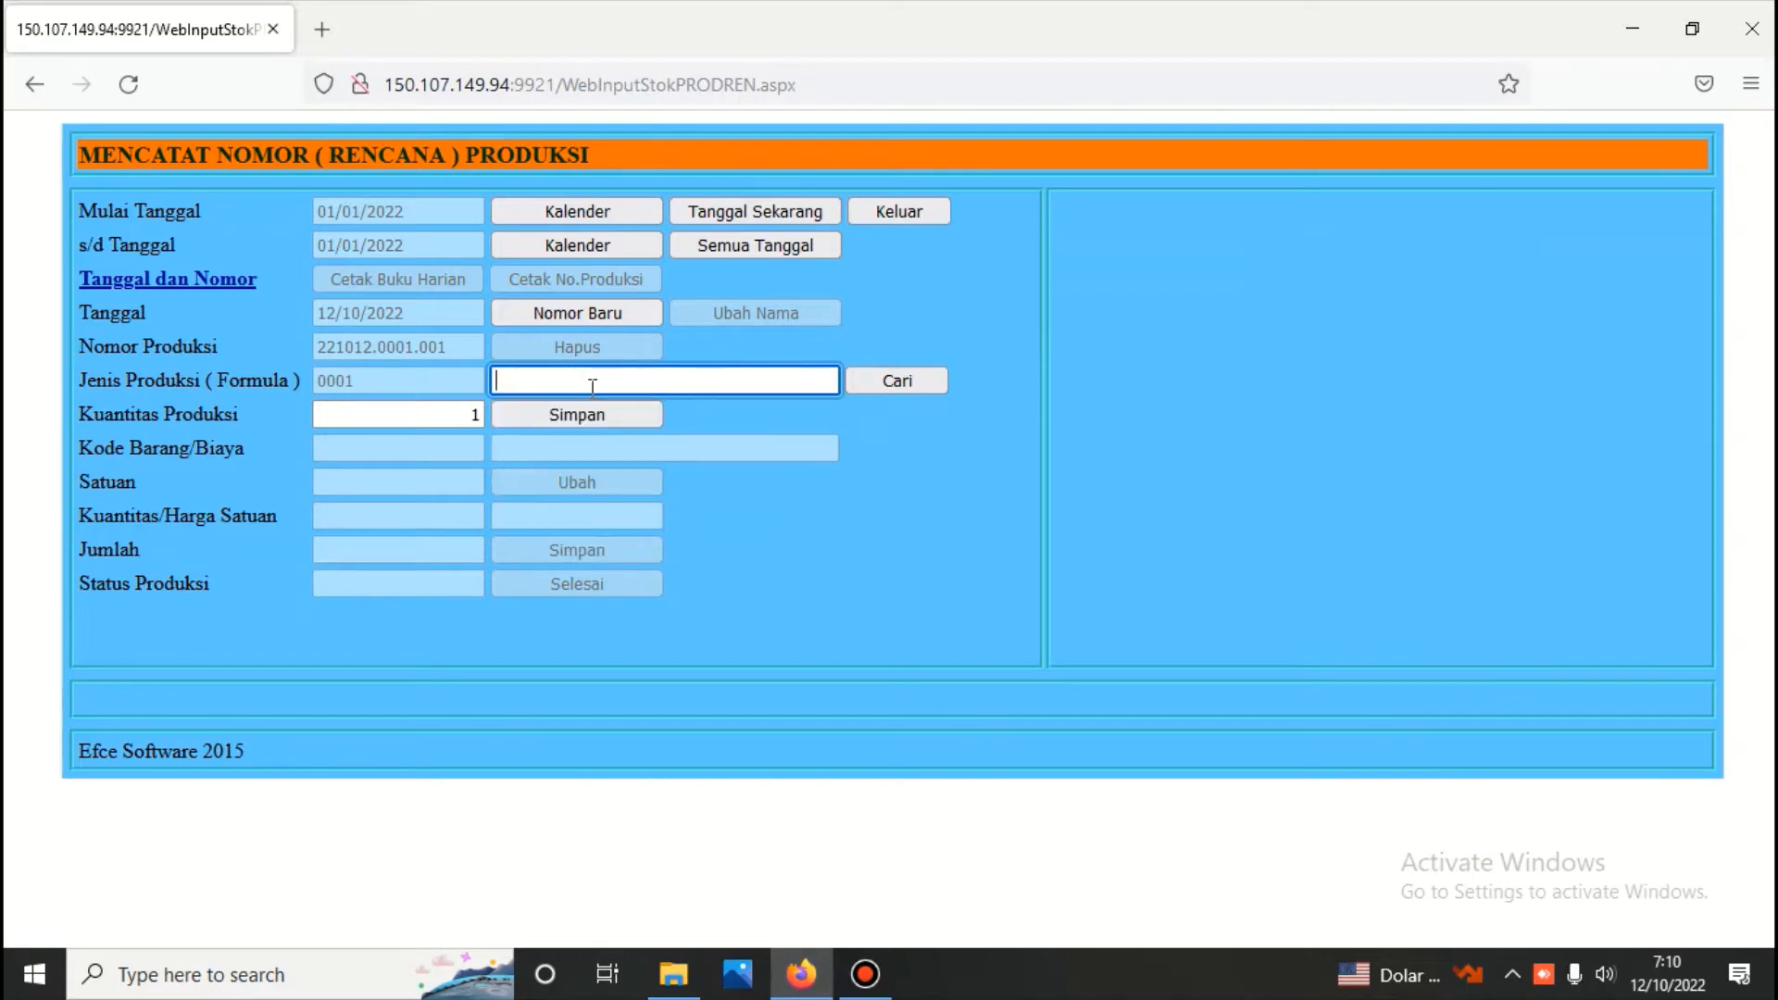
type("BAT")
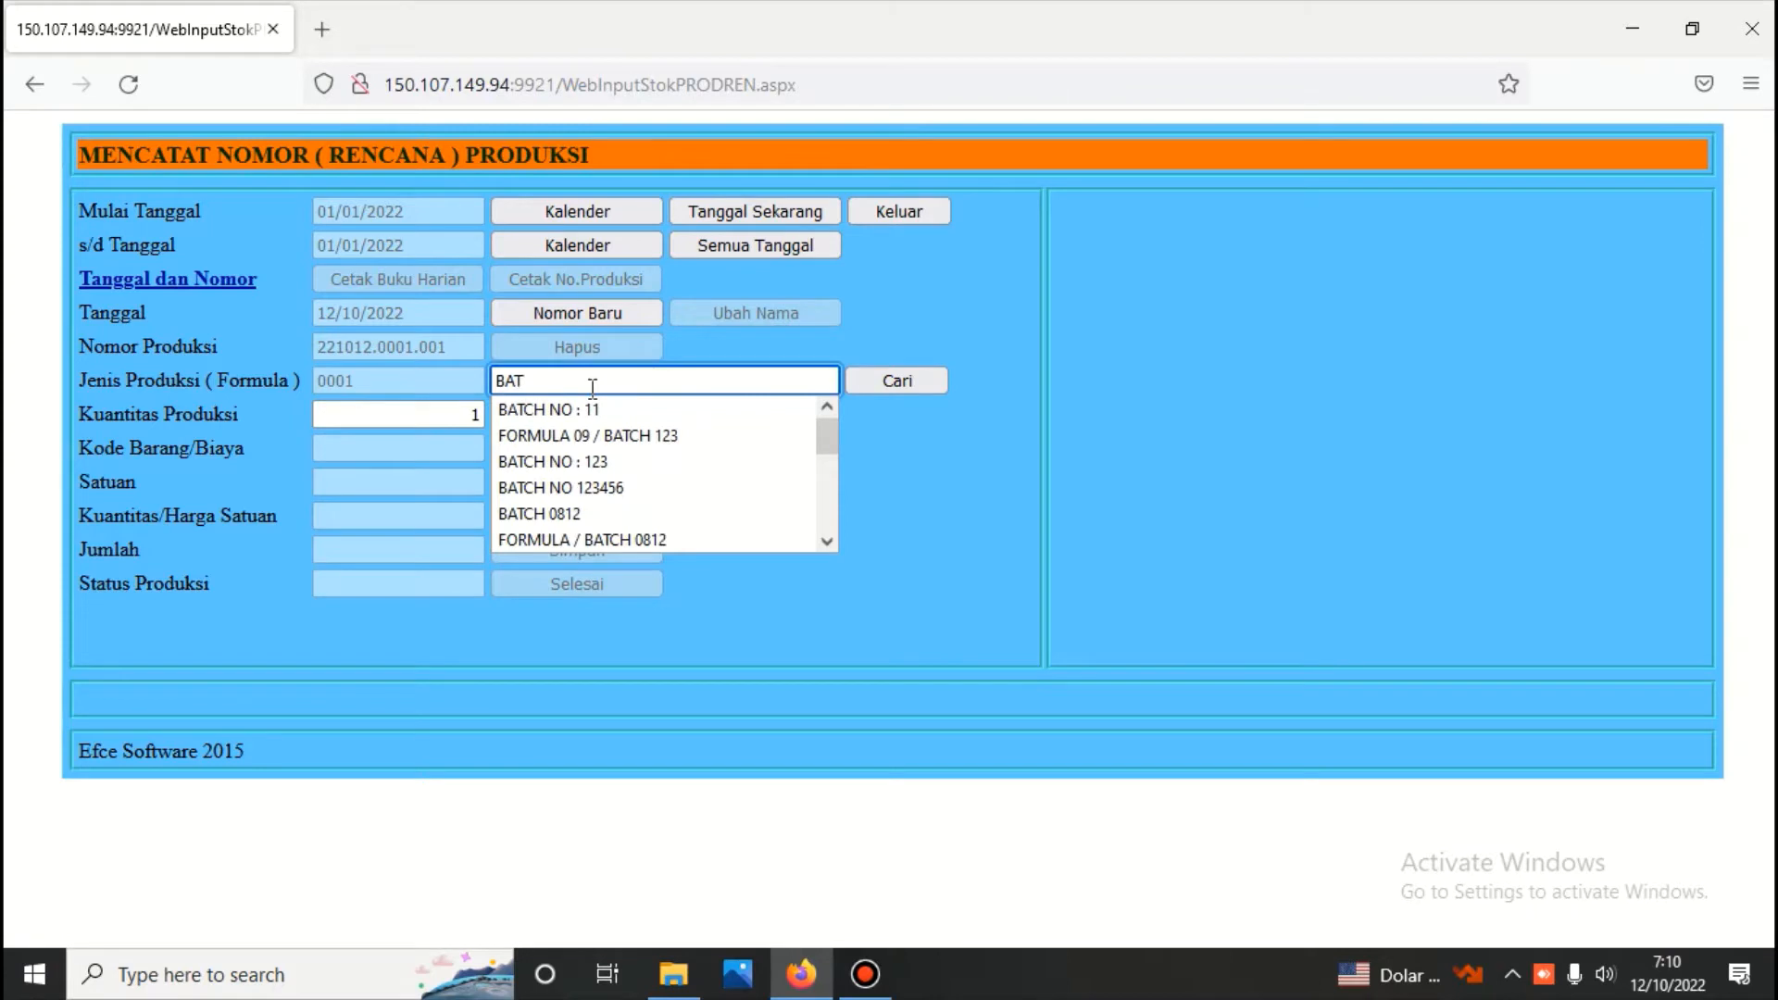
type("CH NO")
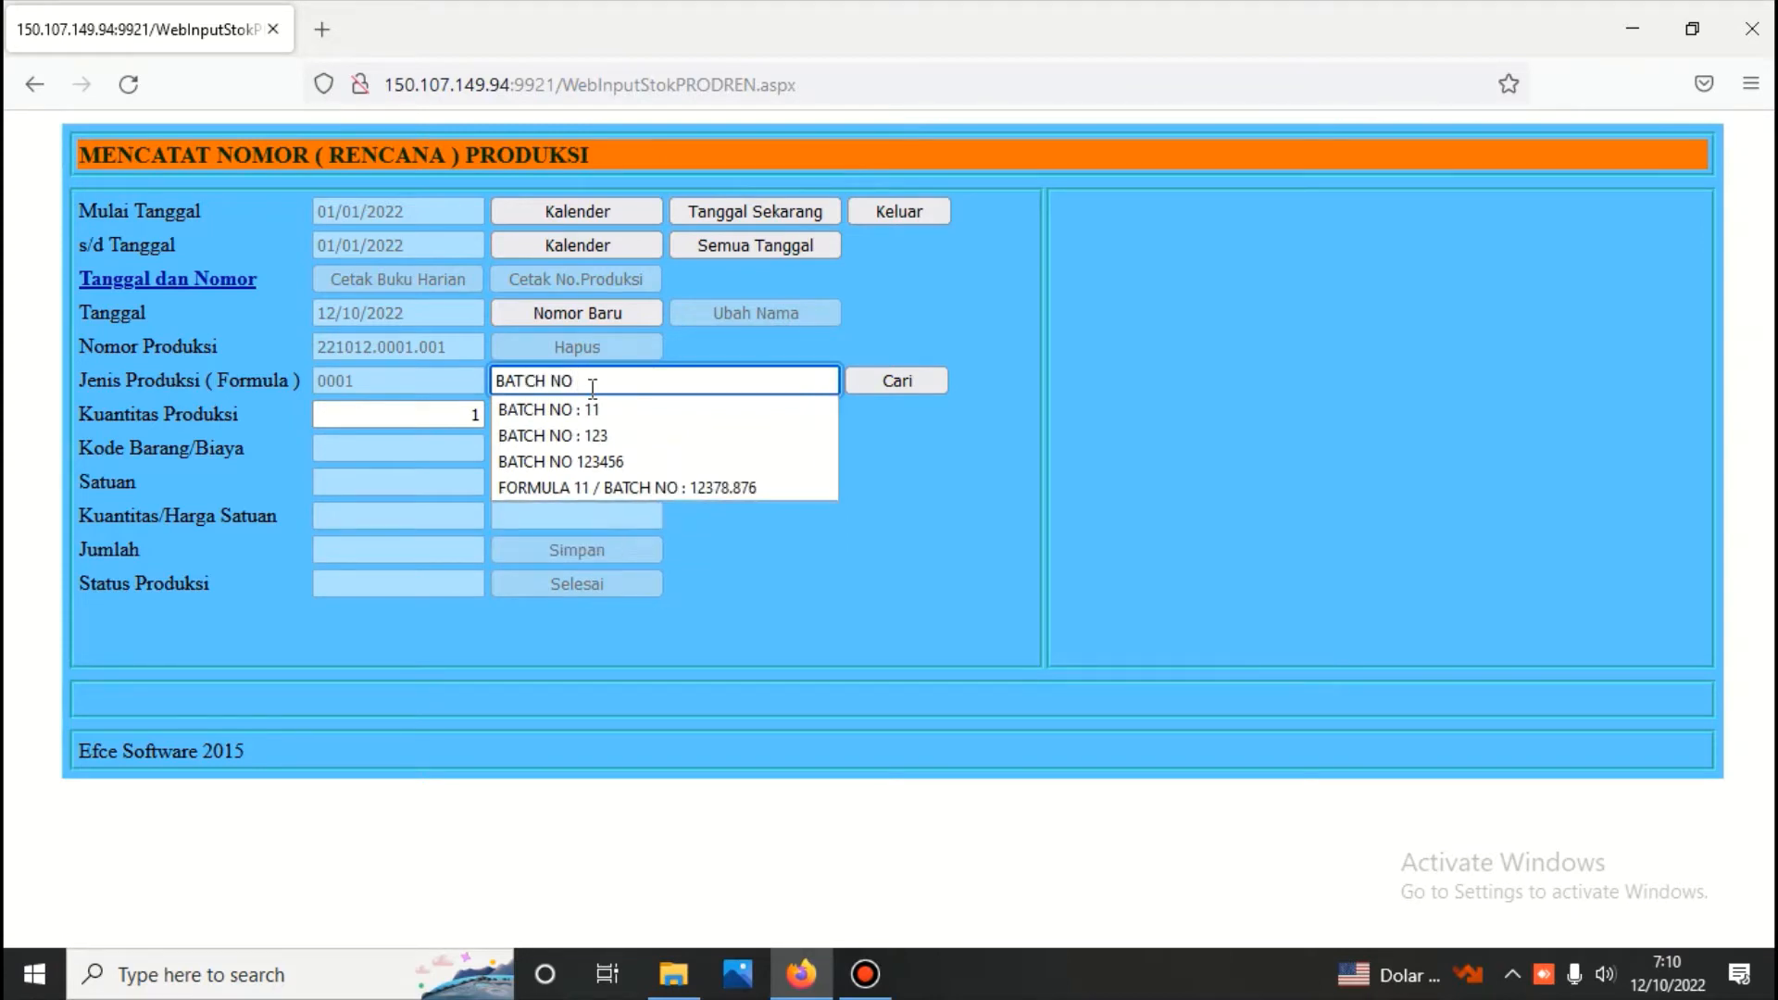
type(" 11")
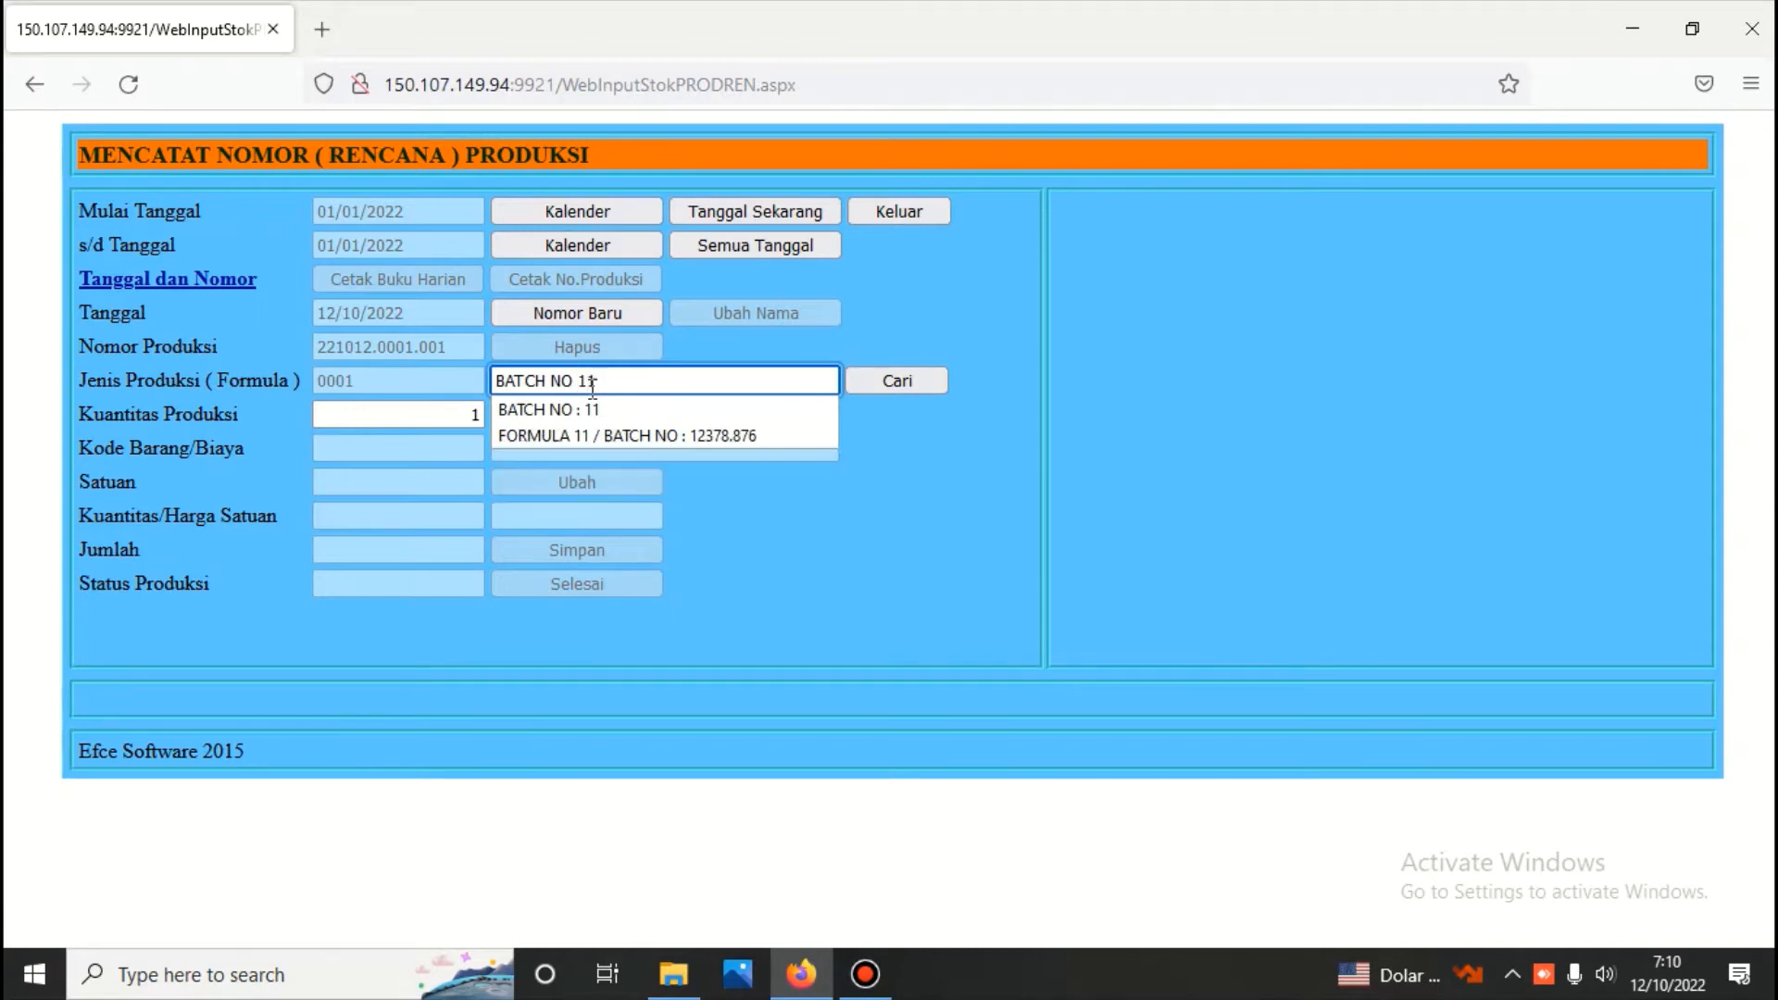
left_click(625, 382)
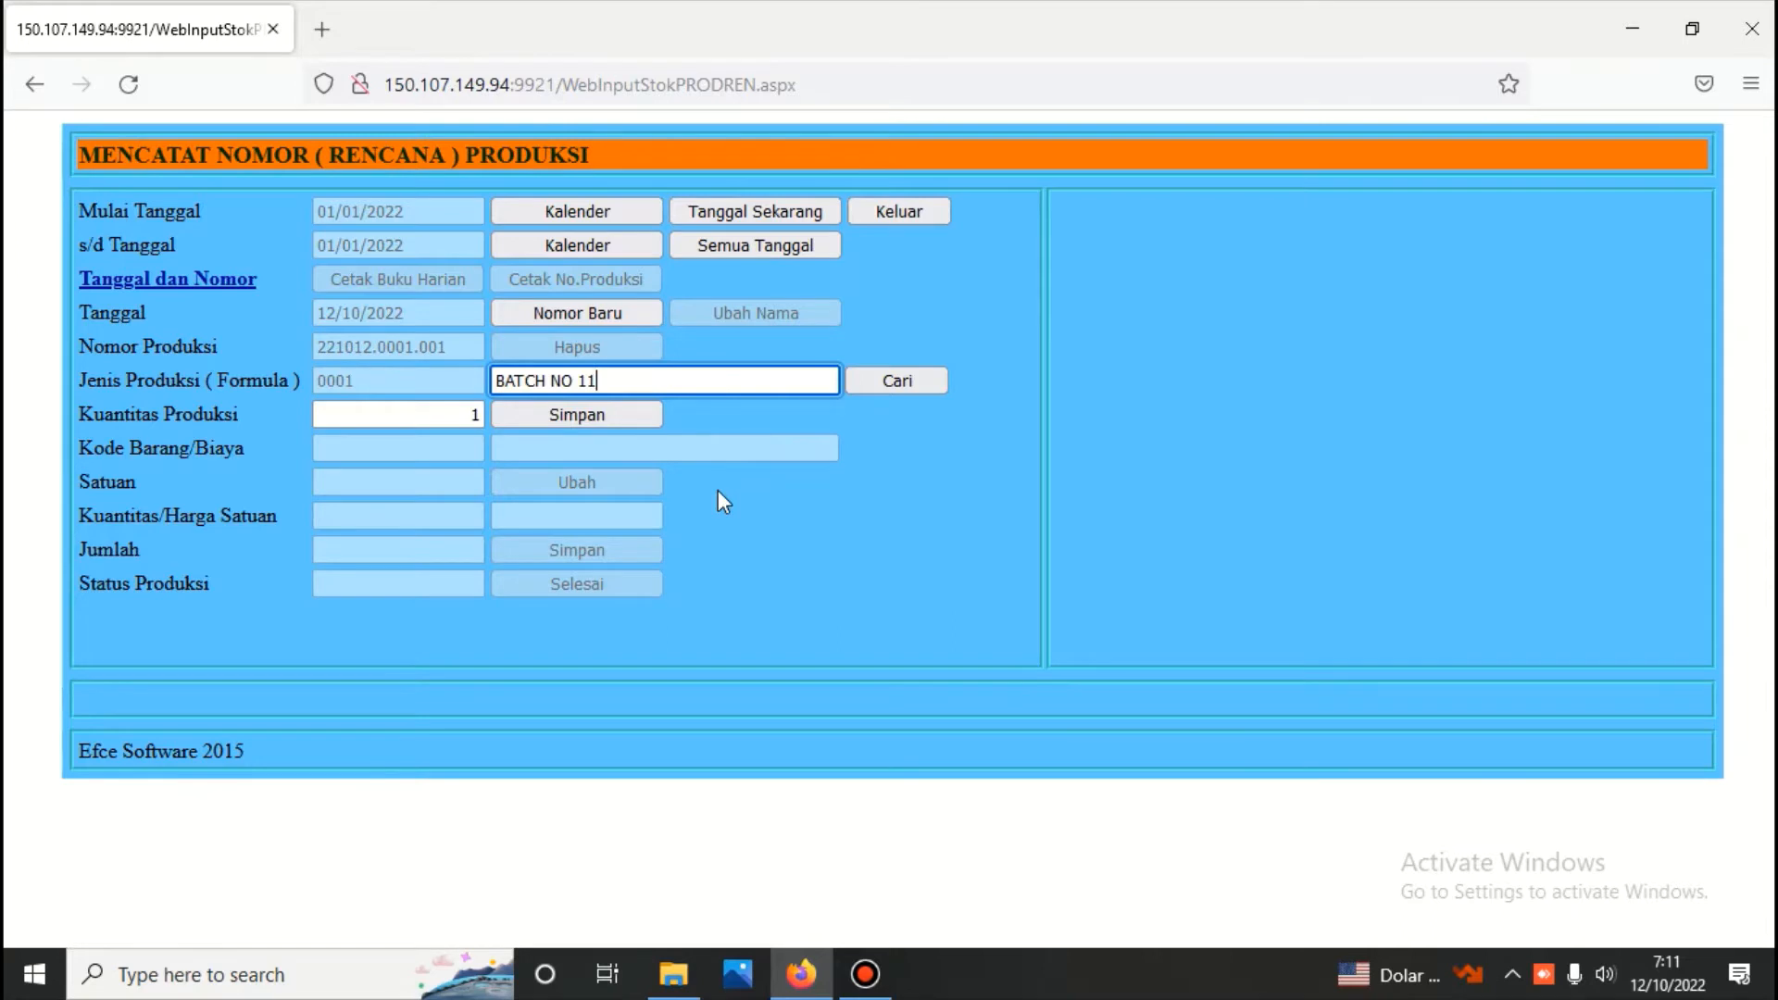
left_click(593, 415)
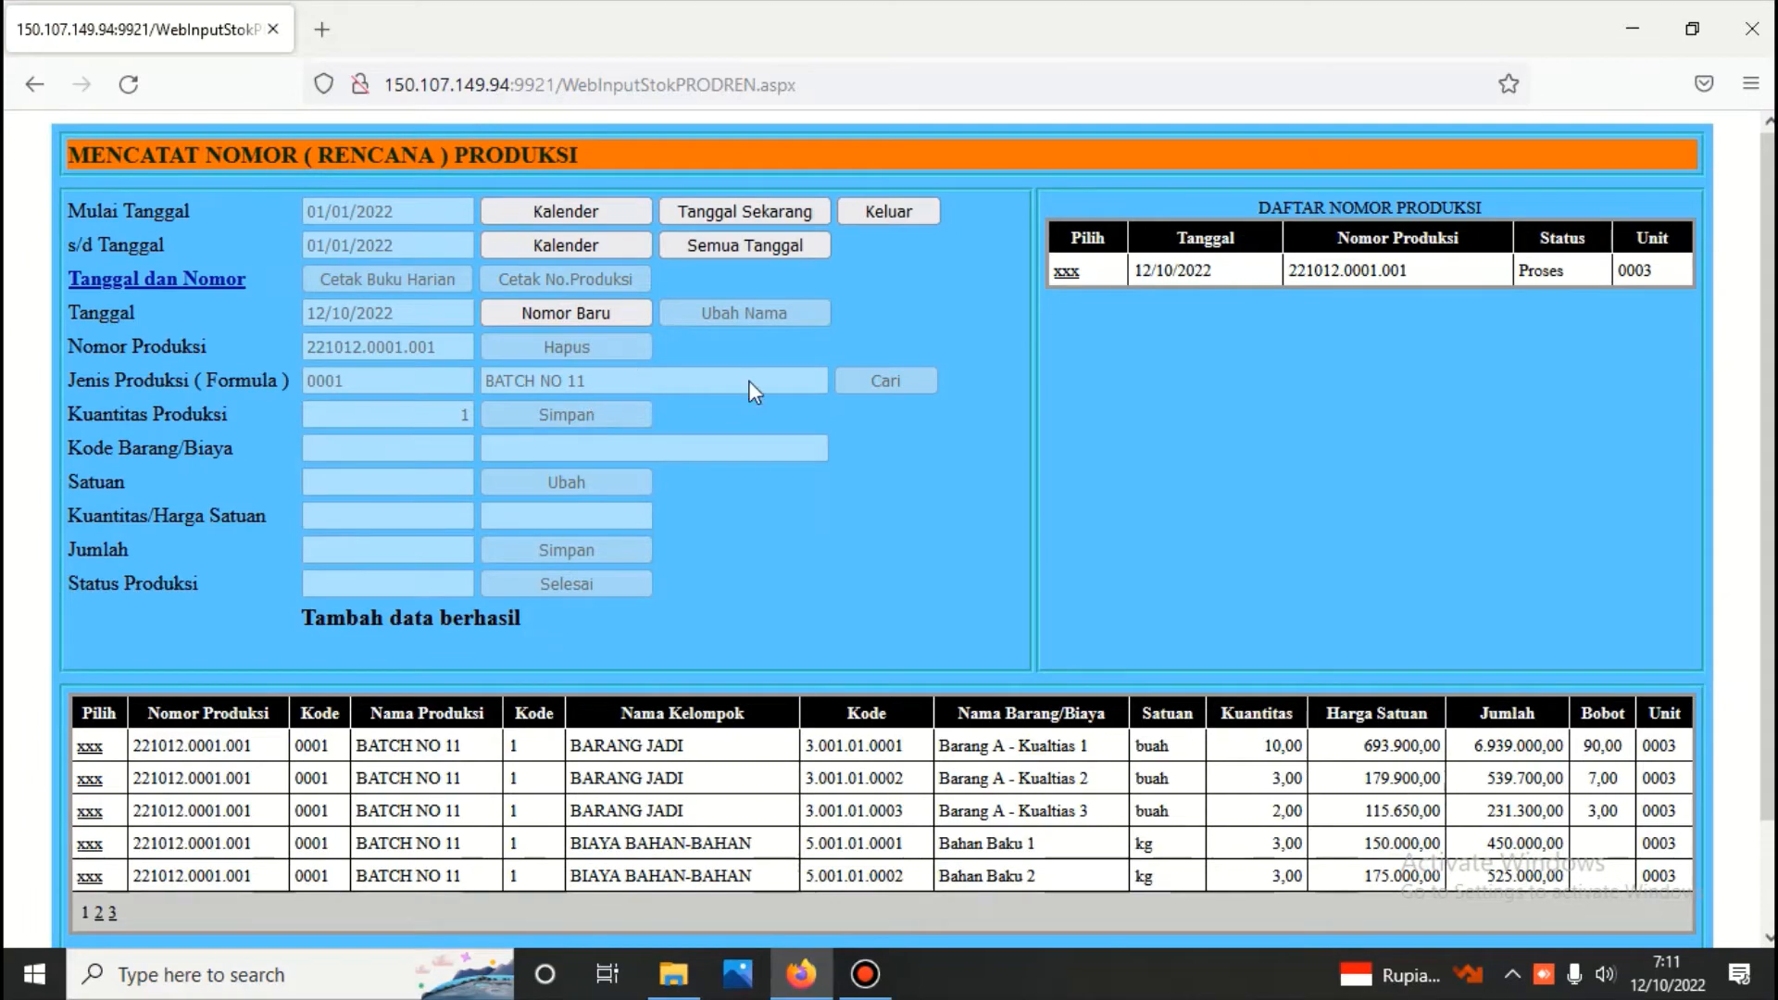
Select the saved BATCH NO 11 production number, generate its report and review the planned output and costs
left_click(1066, 271)
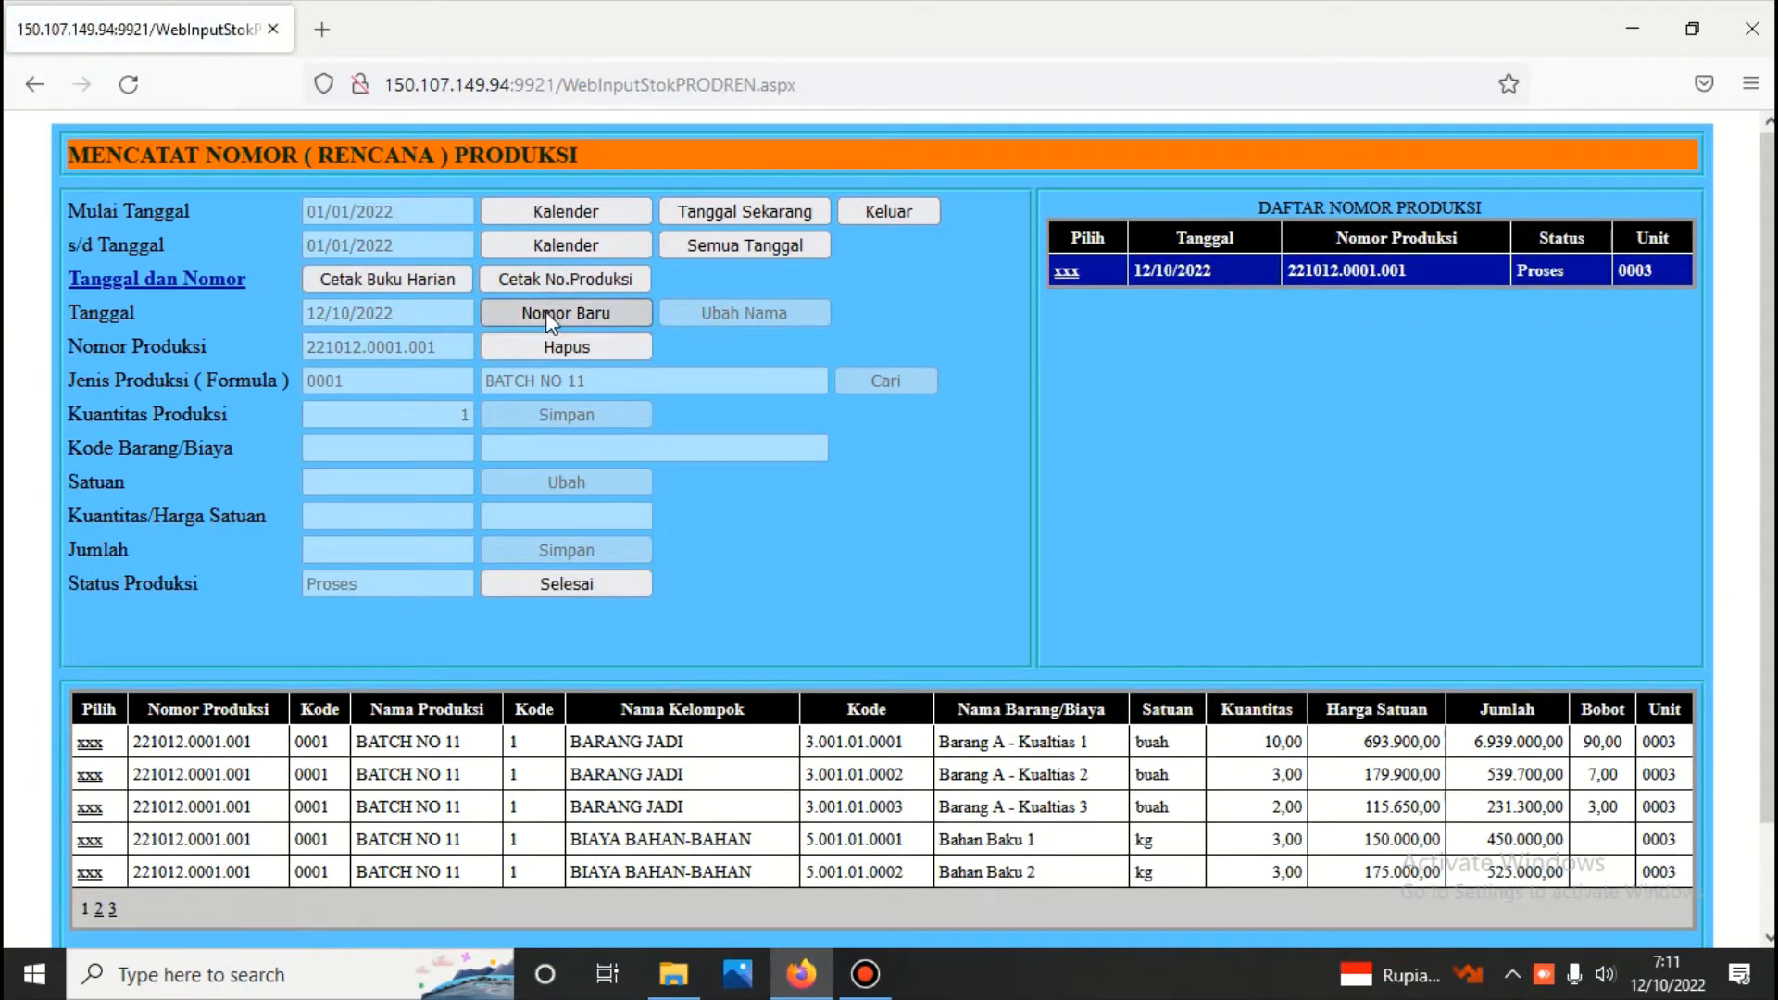
left_click(571, 279)
scroll(571, 279, "down", 6)
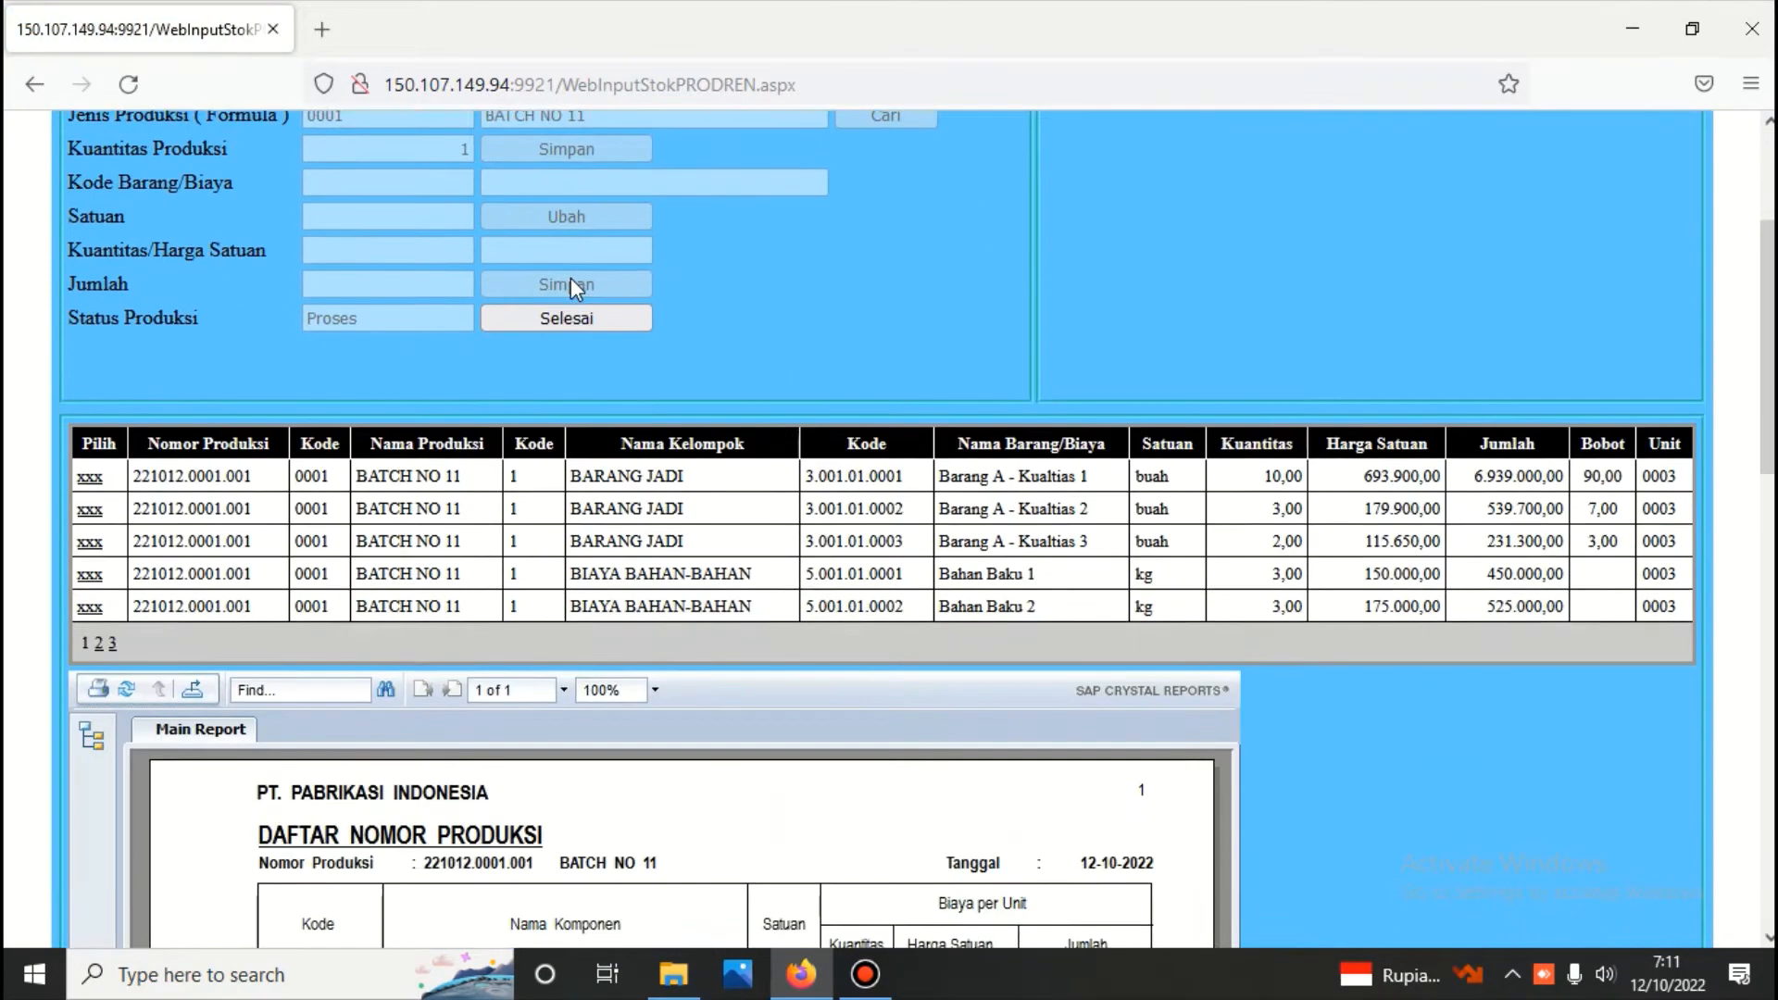
scroll(570, 278, "down", 2)
scroll(595, 293, "down", 1)
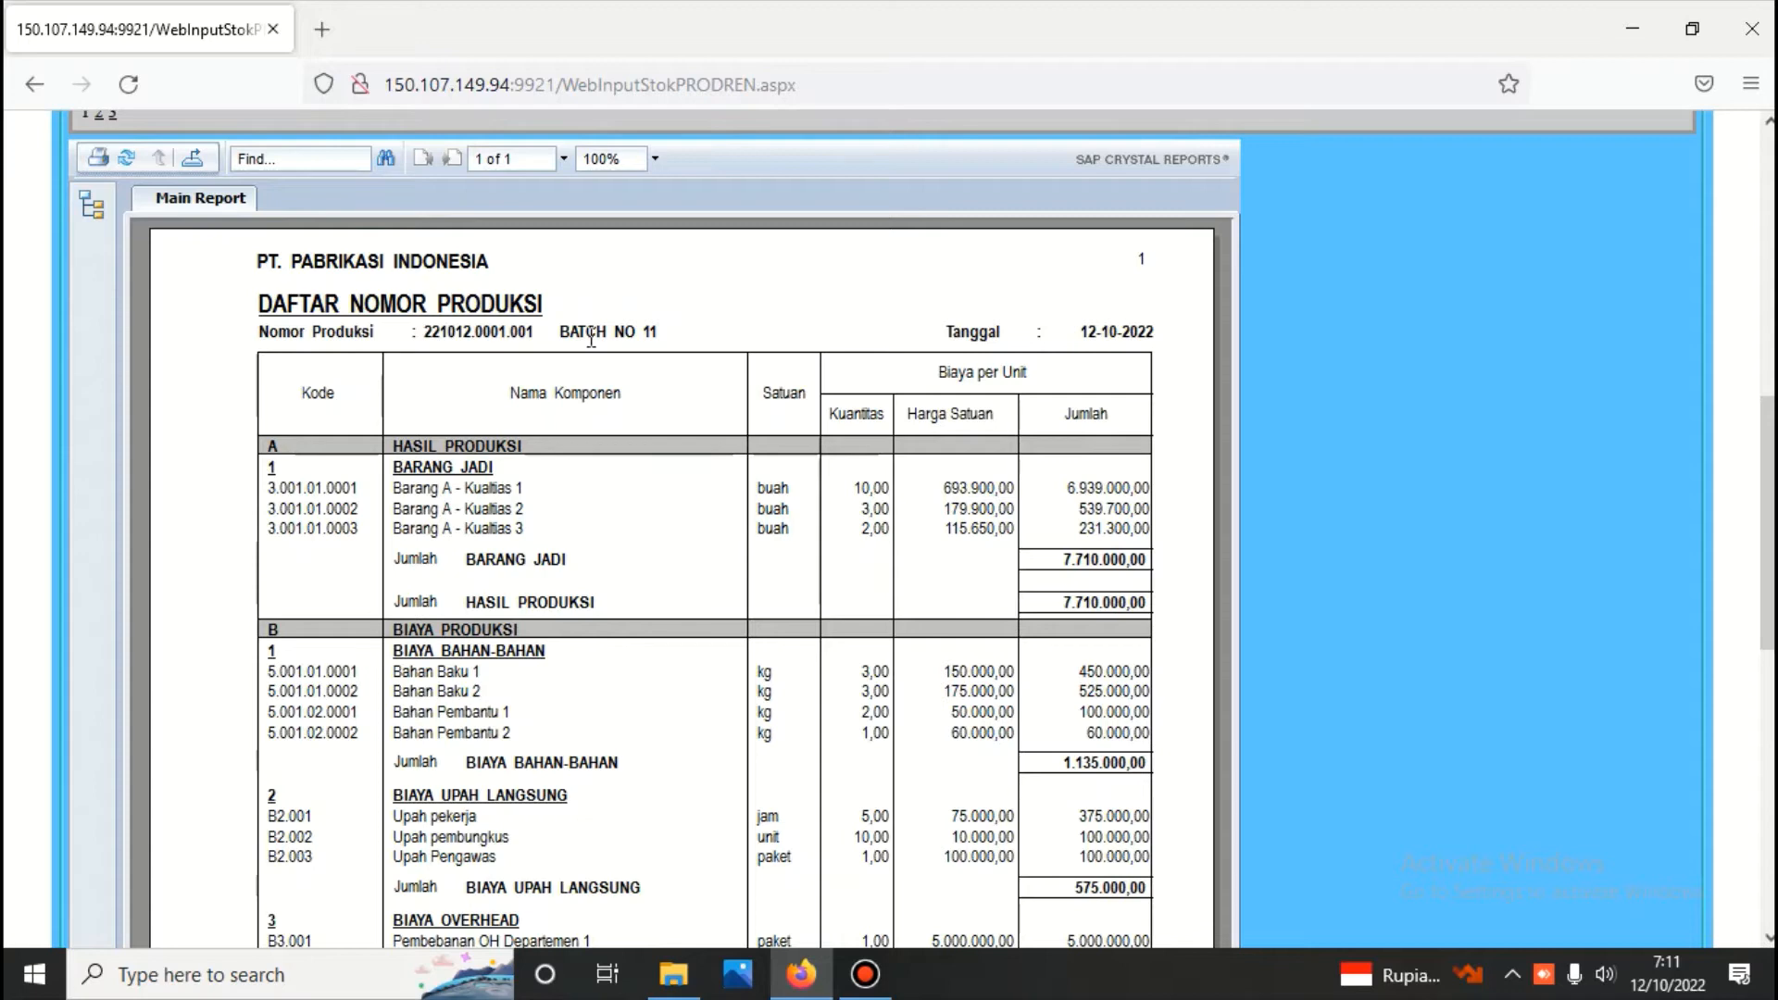
scroll(619, 370, "down", 2)
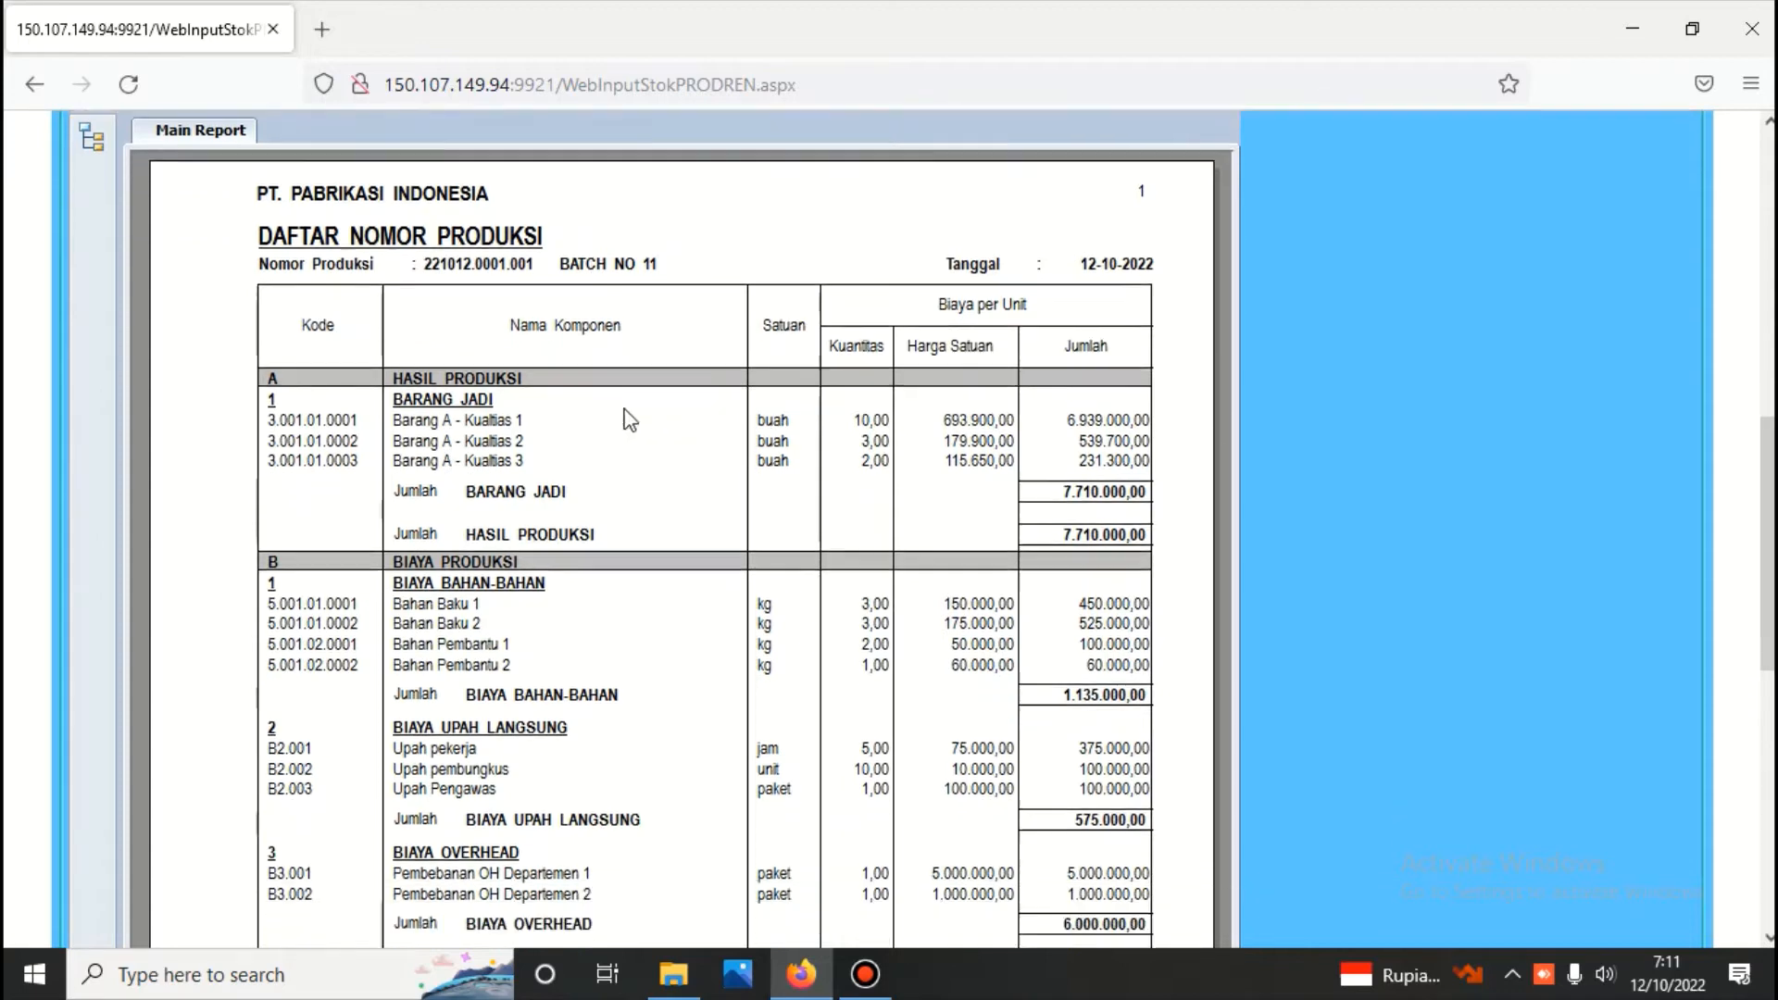
Examine BATCH NO 11's material, direct labour and overhead costs in the production number report
scroll(615, 419, "down", 4)
scroll(629, 436, "up", 6)
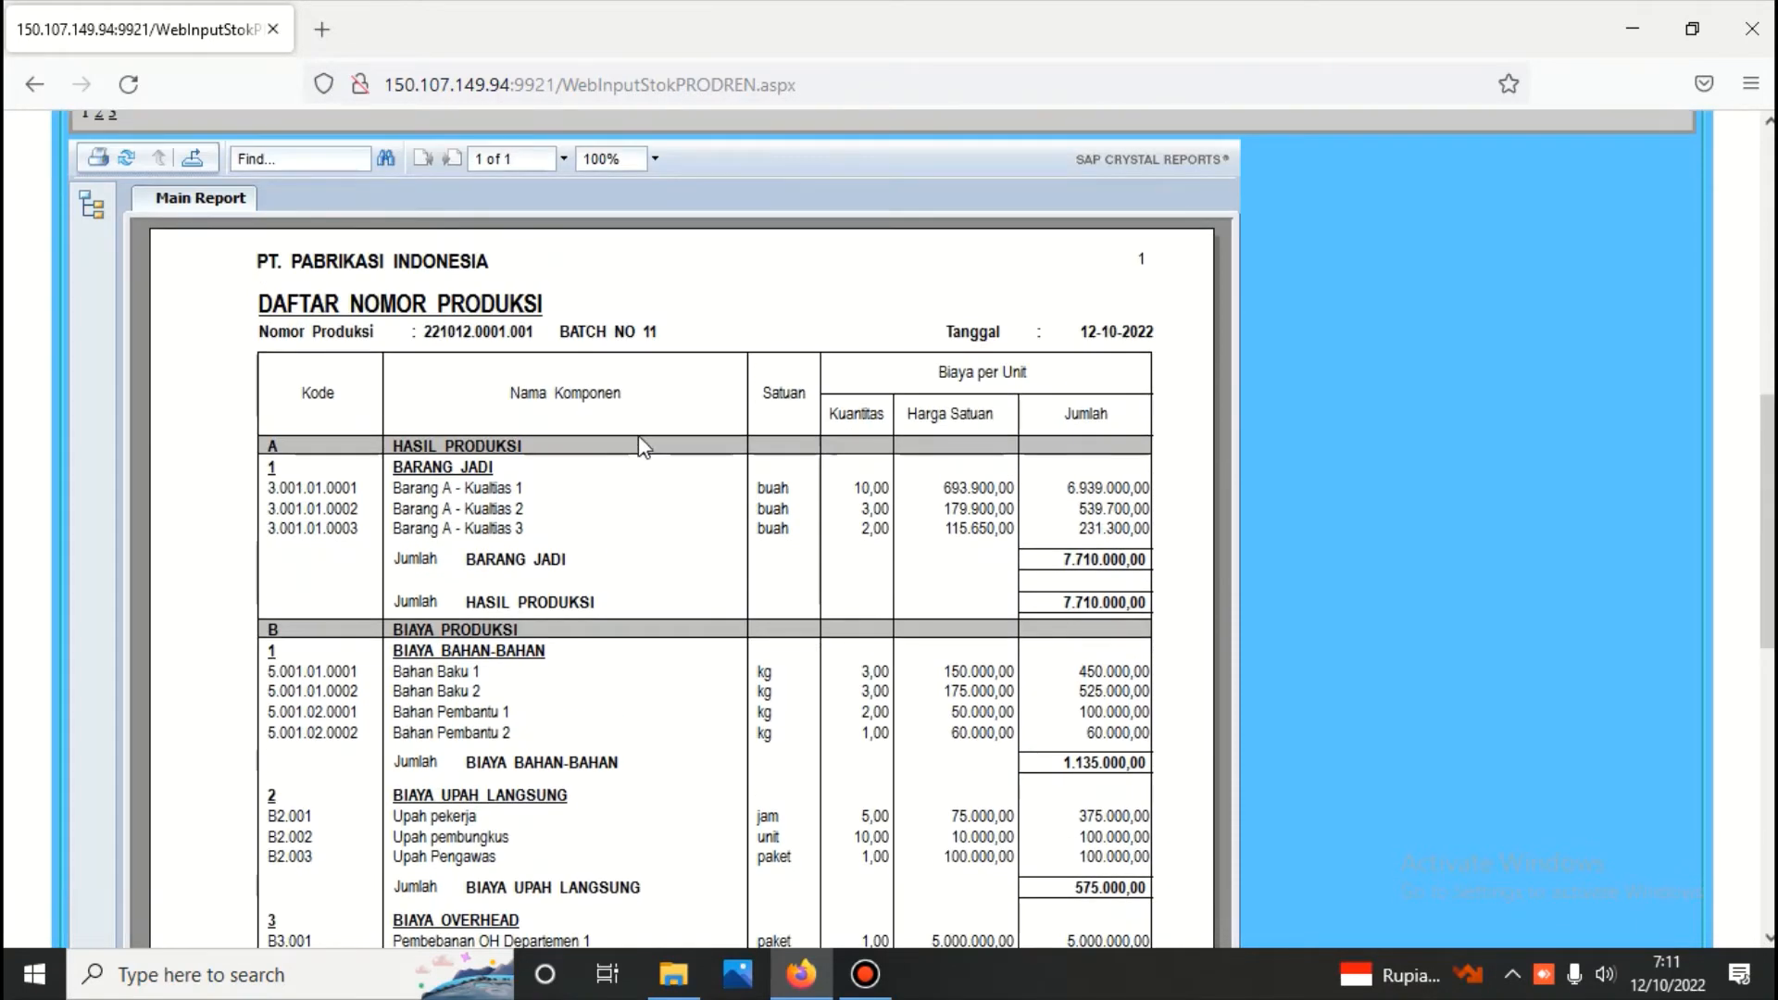
scroll(630, 463, "down", 2)
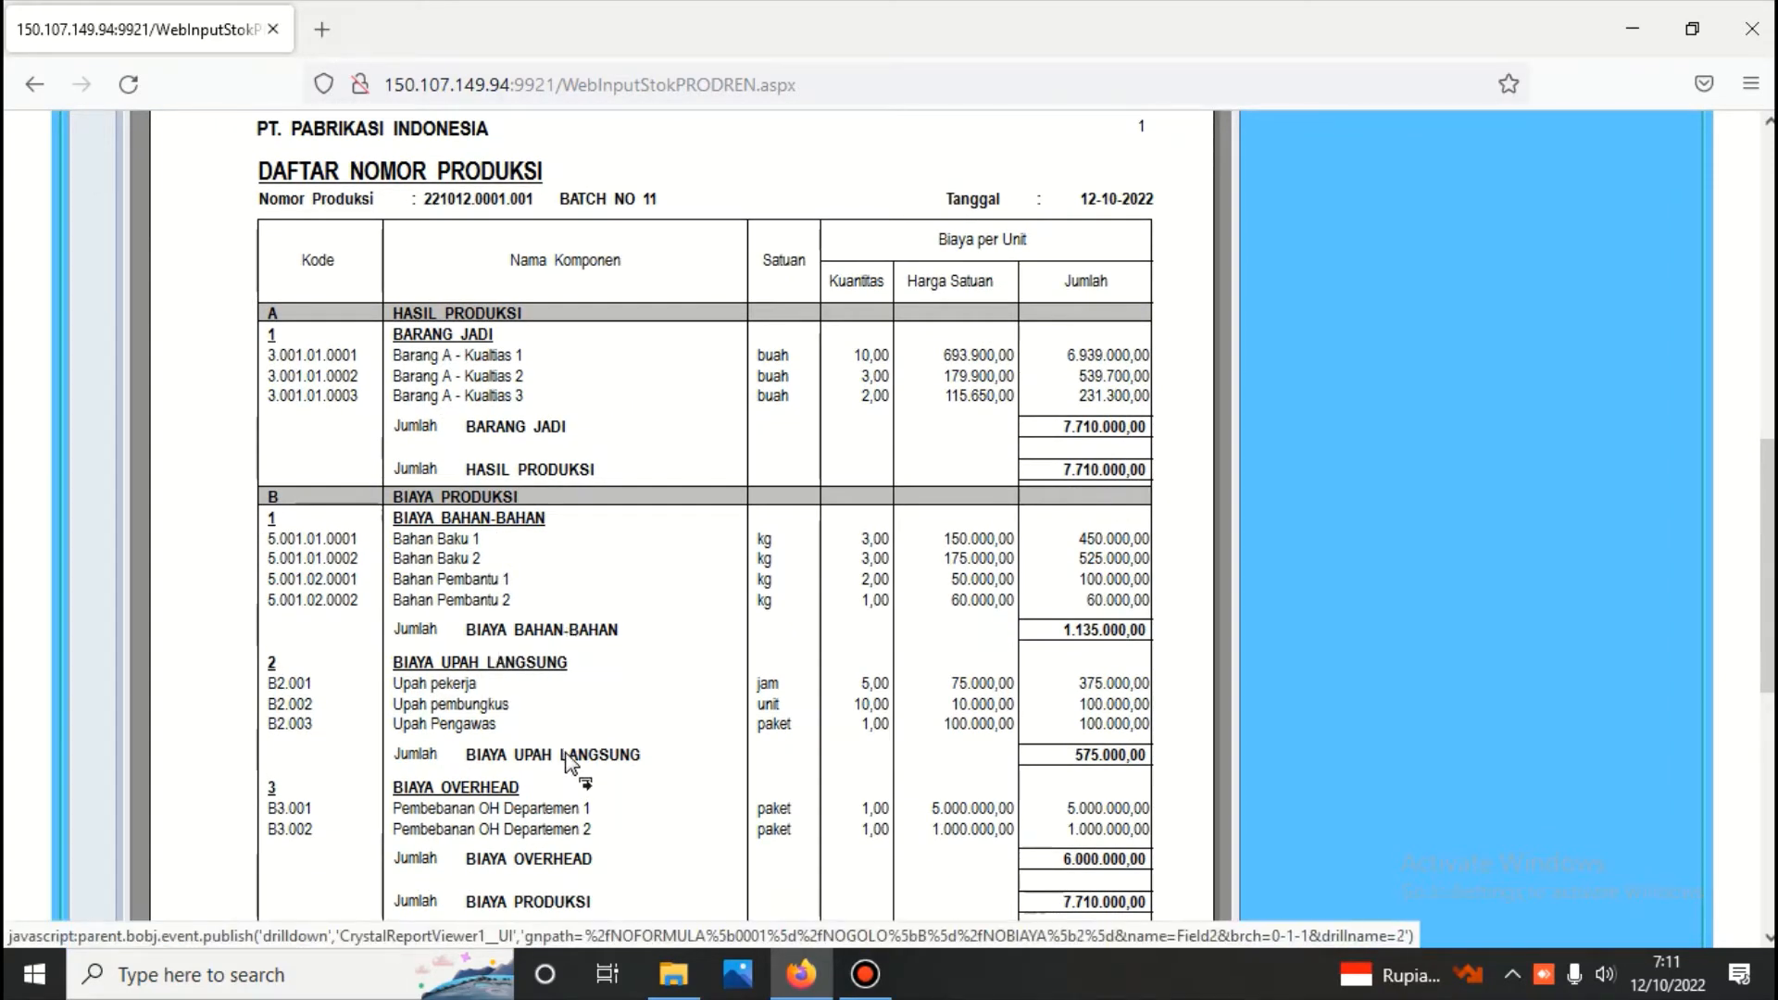
scroll(569, 765, "down", 1)
scroll(695, 683, "up", 10)
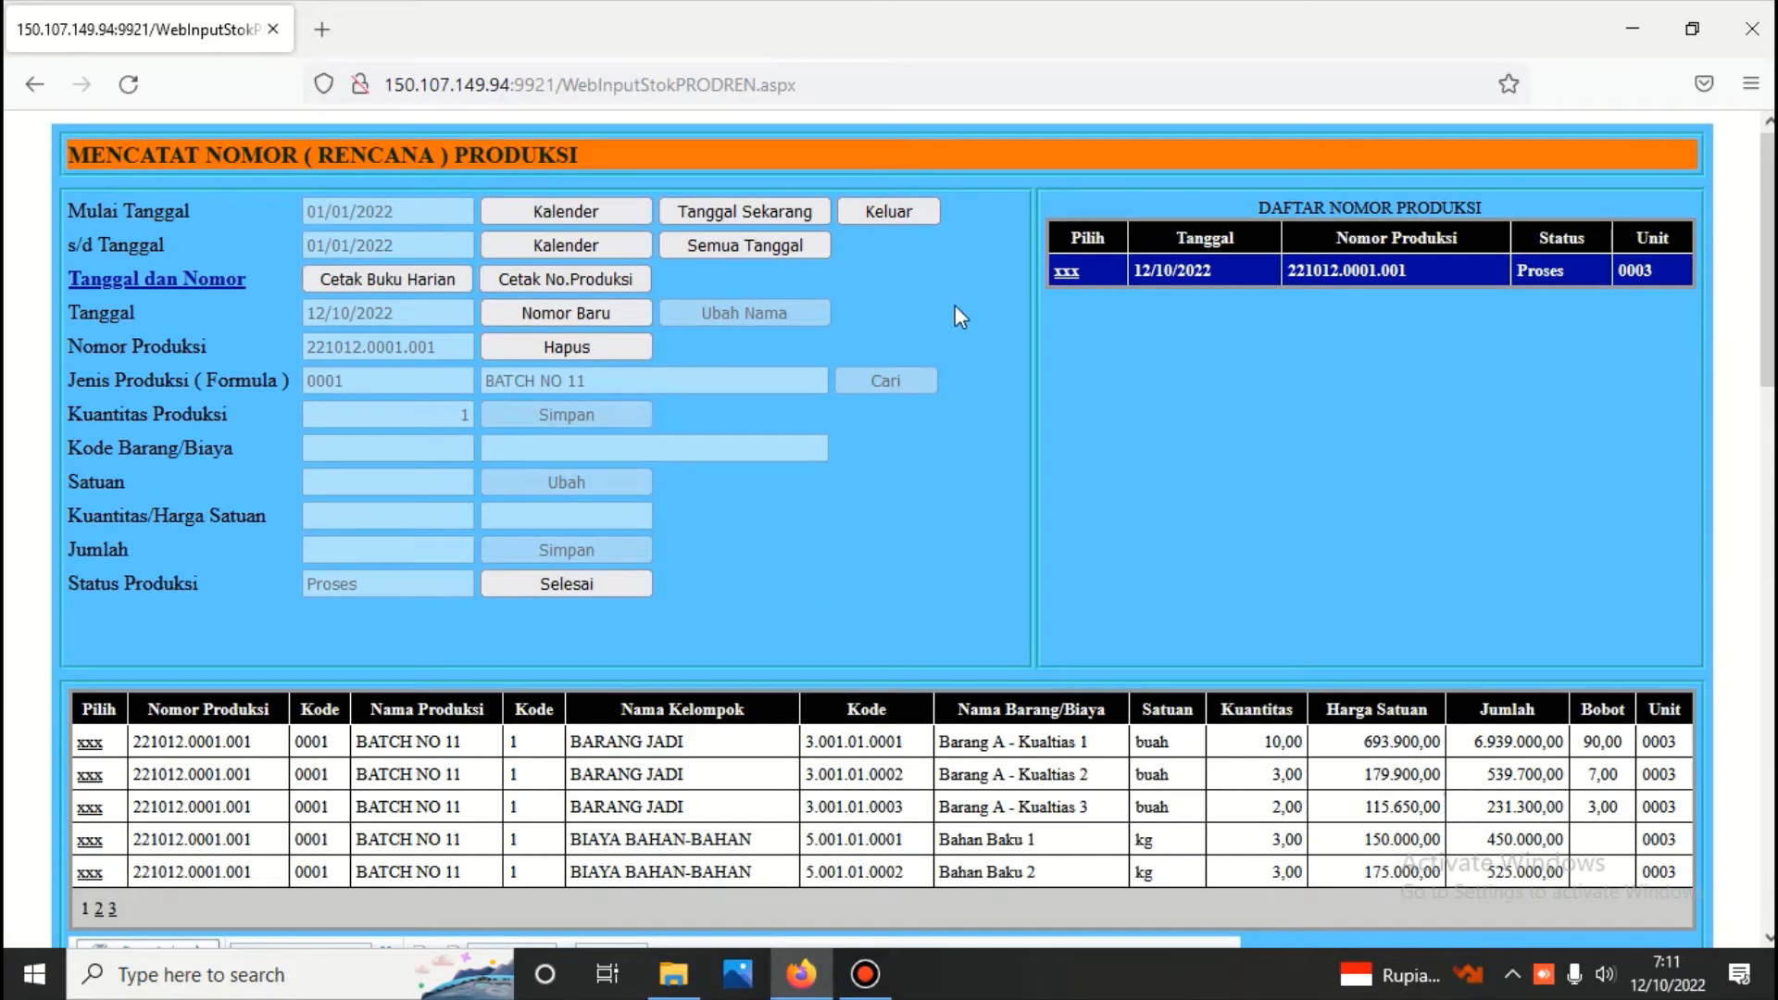
Start another production number dated 12 October 2022 based on FORMULA 2
left_click(614, 314)
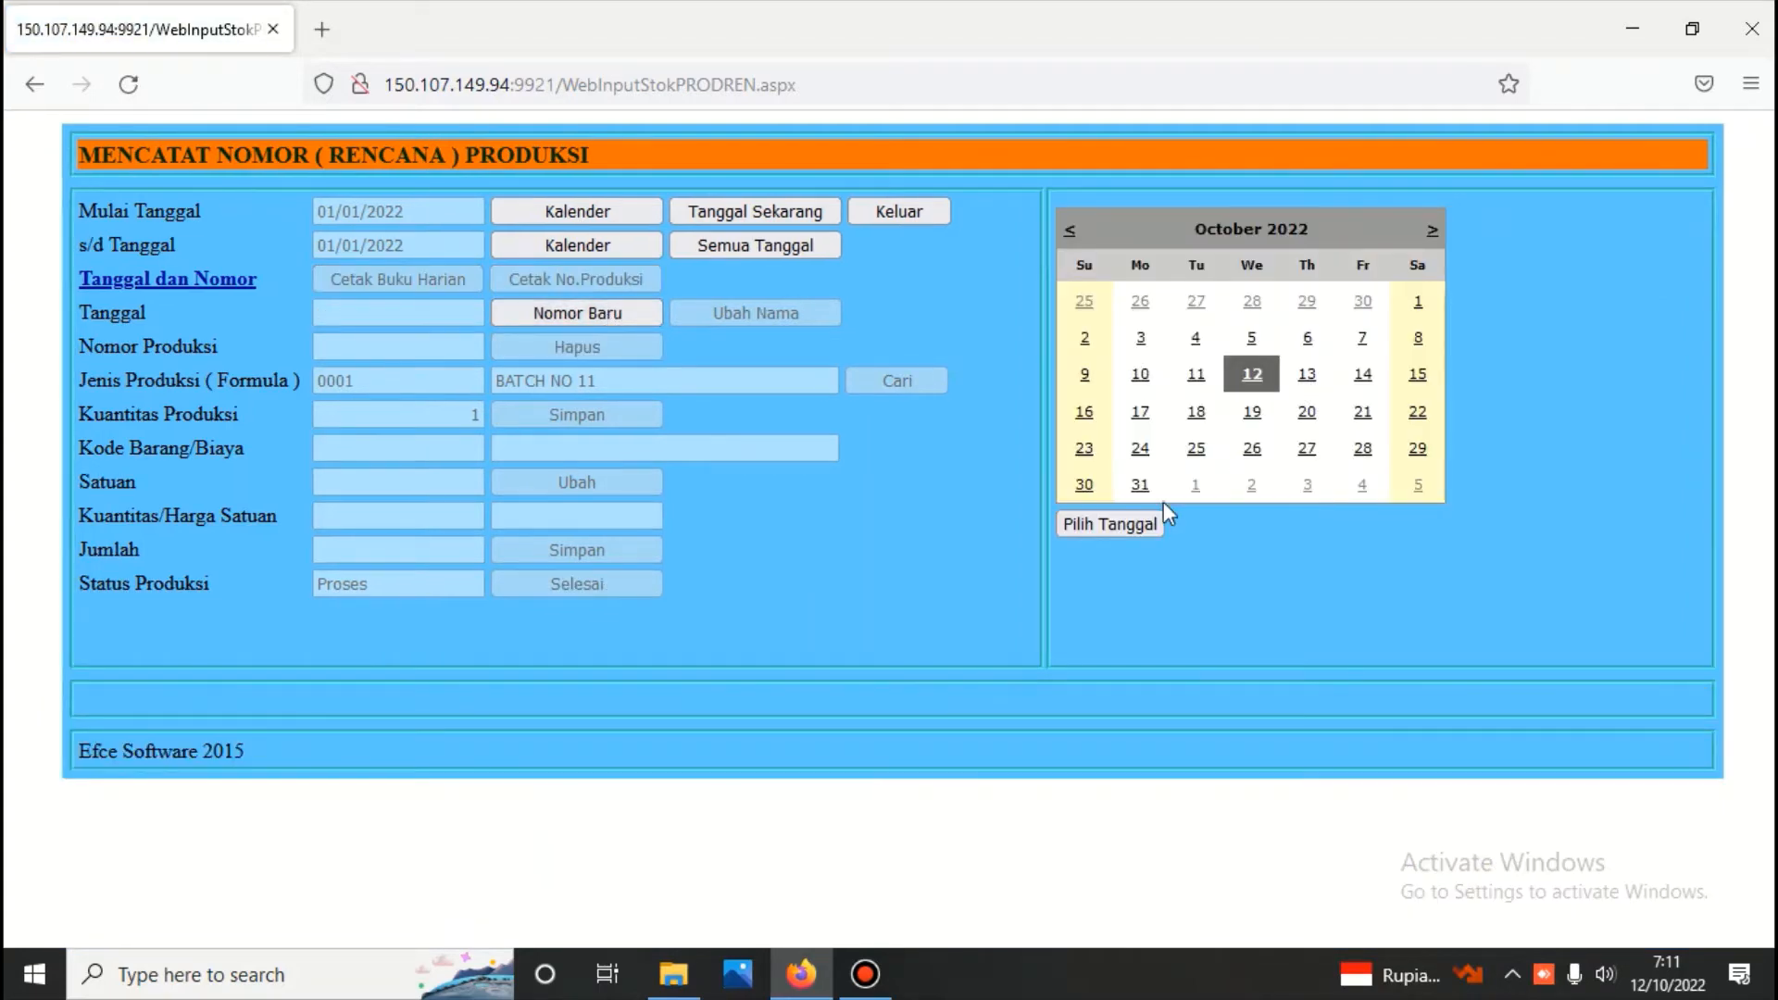
left_click(1142, 524)
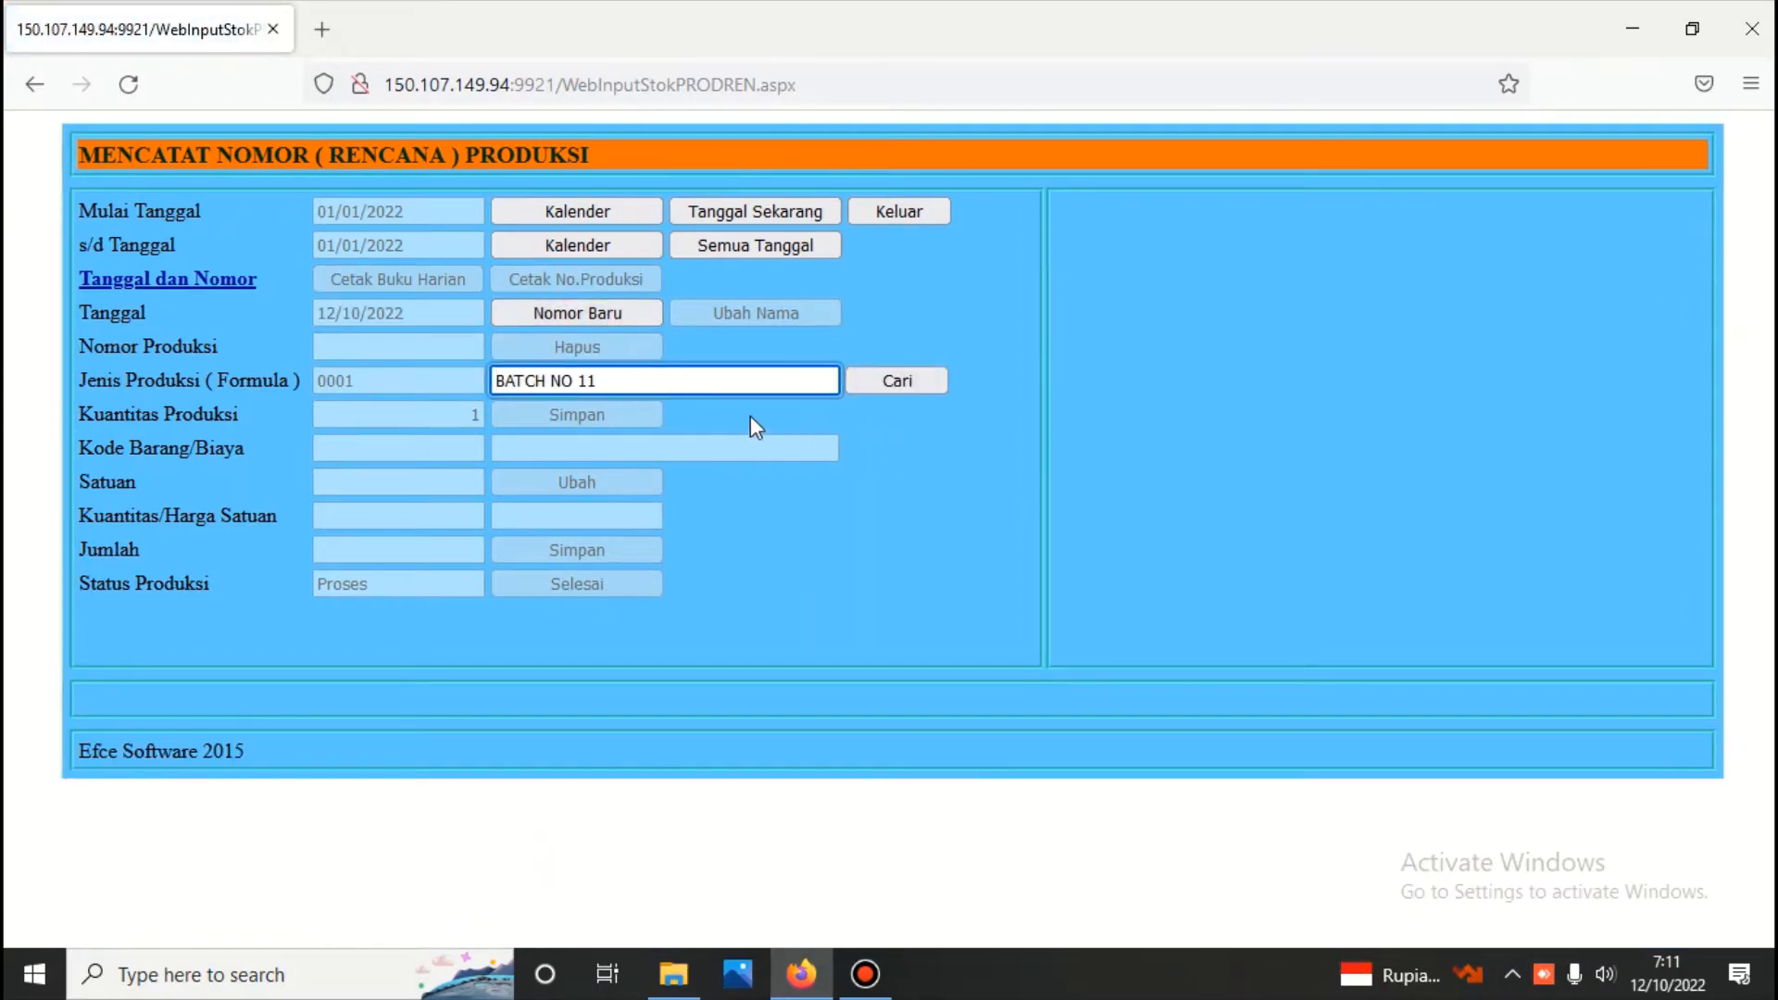
left_click_drag(676, 380, 474, 378)
key("BackSpace")
left_click(915, 376)
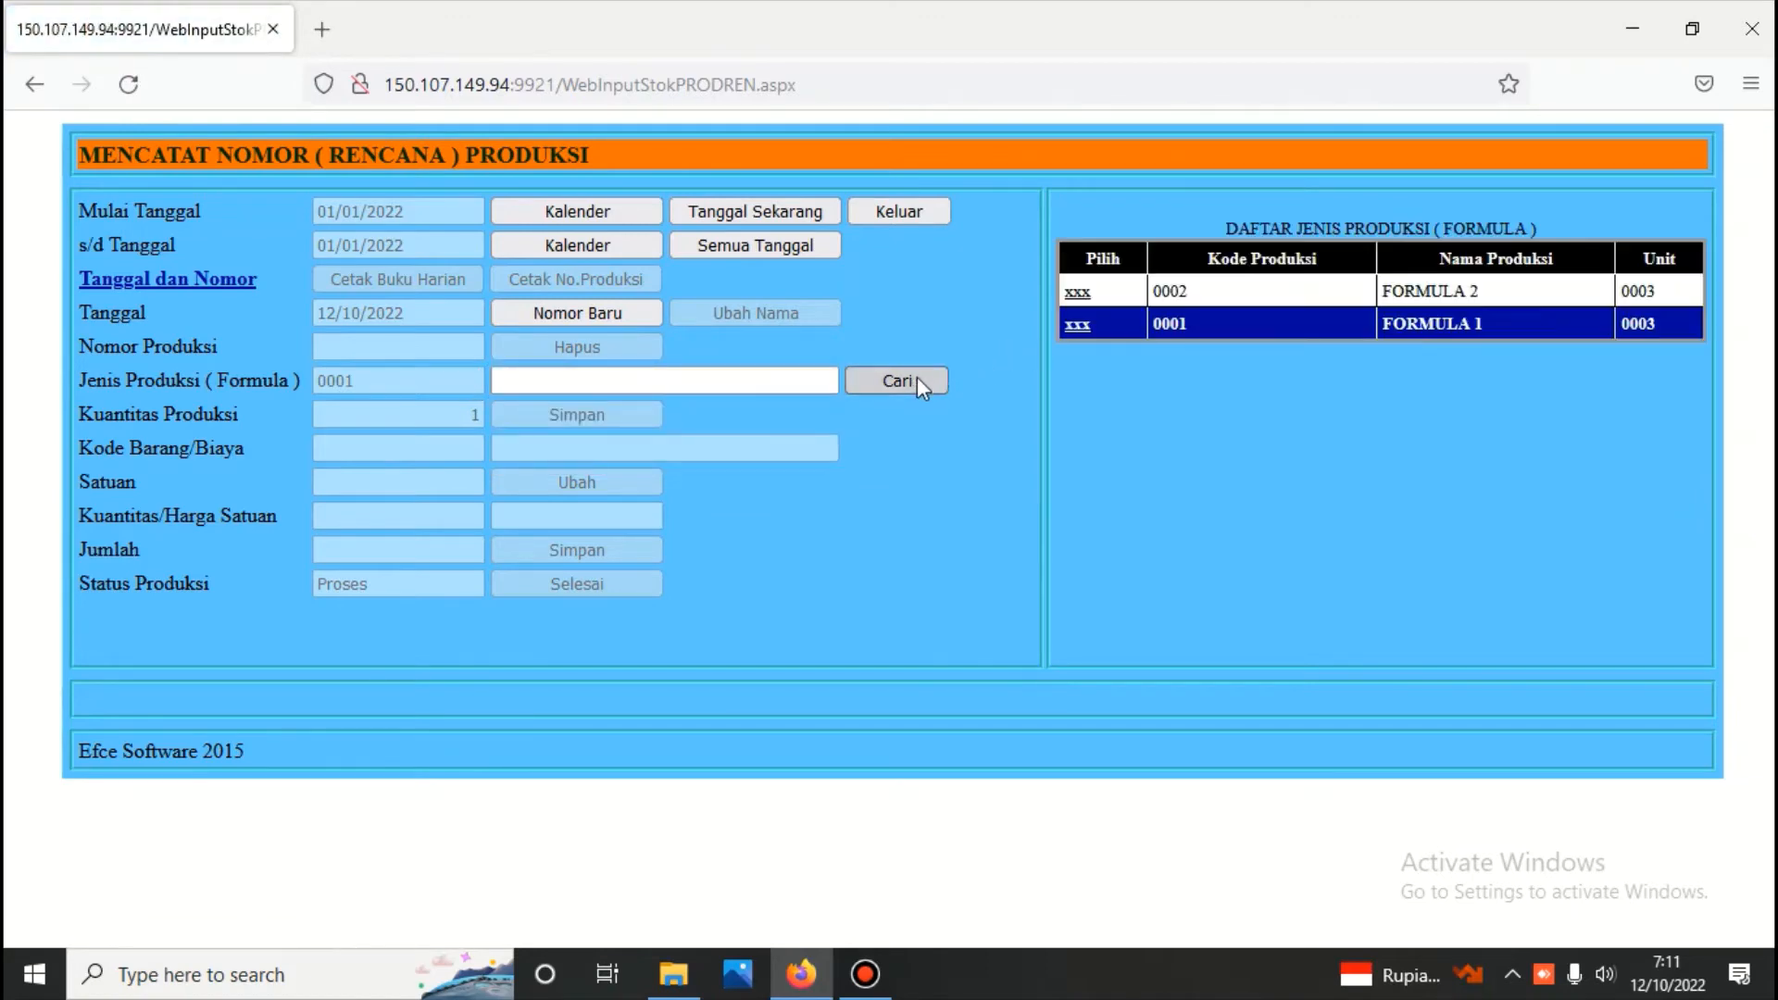
left_click(1078, 292)
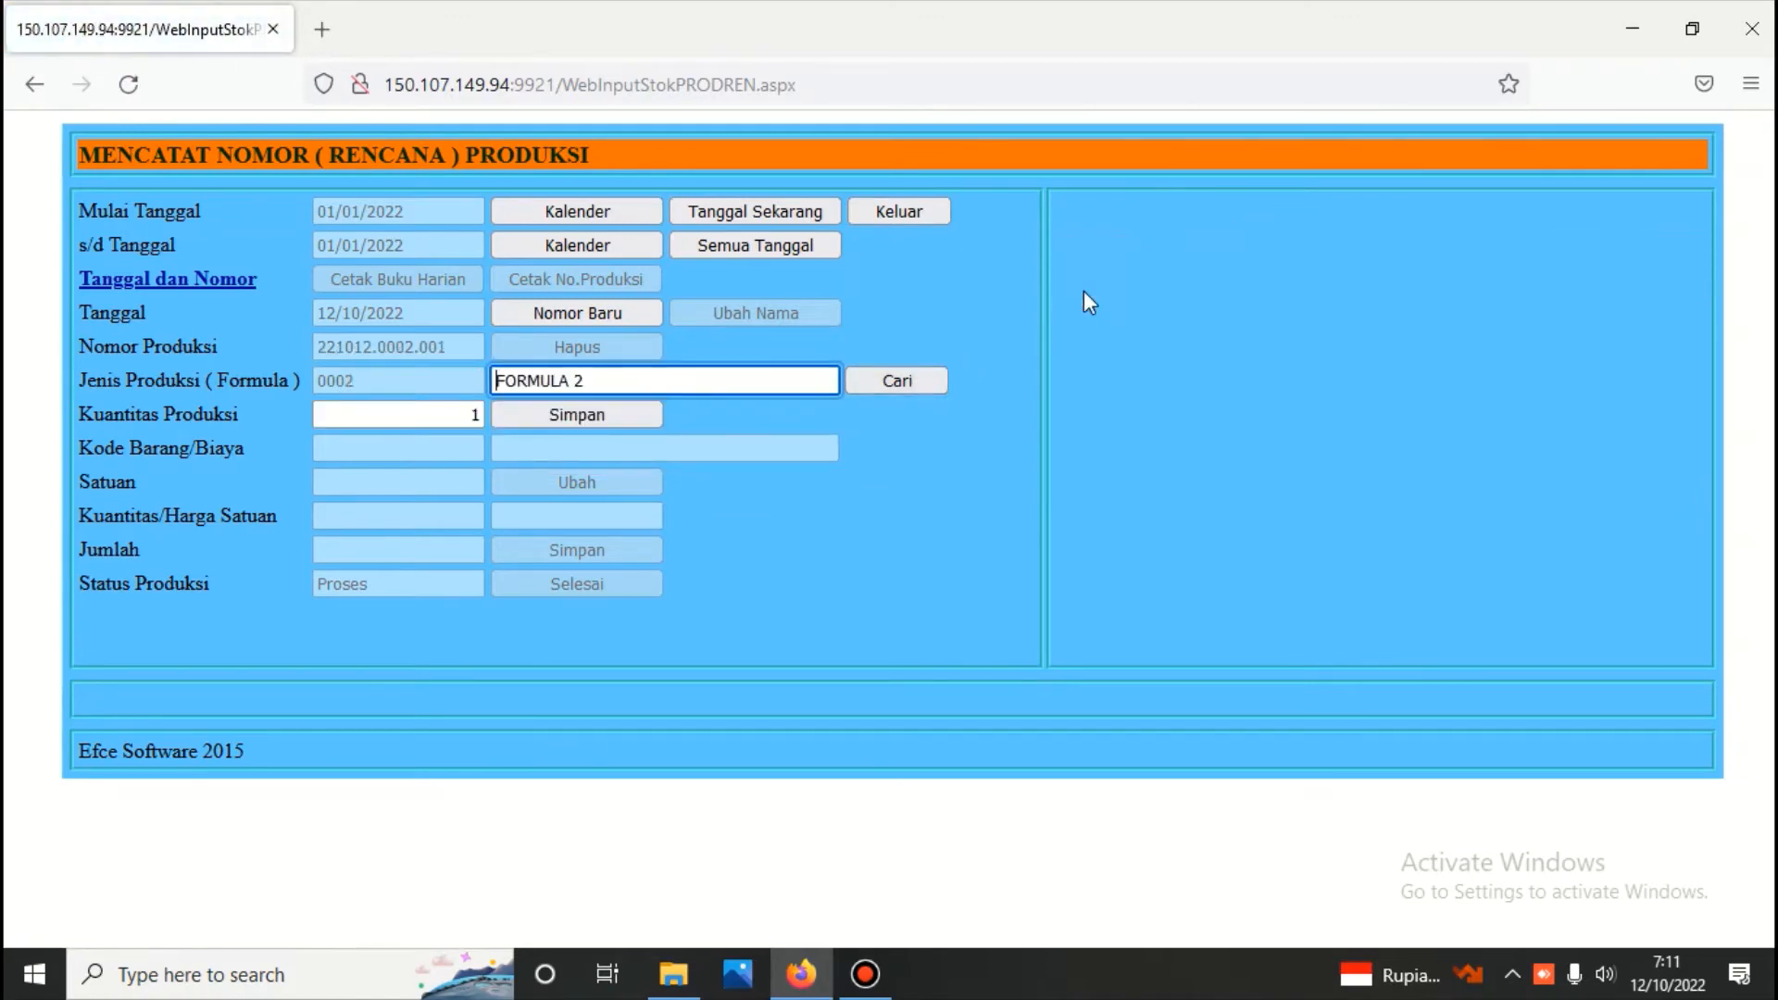
Replace the new production's name with "BATCH NO : 12" and save the production number
key("Delete")
key("Delete")
key("Delete")
key("Delete")
key("Delete")
key("Delete")
key("Delete")
key("Delete")
key("Delete")
type("BA")
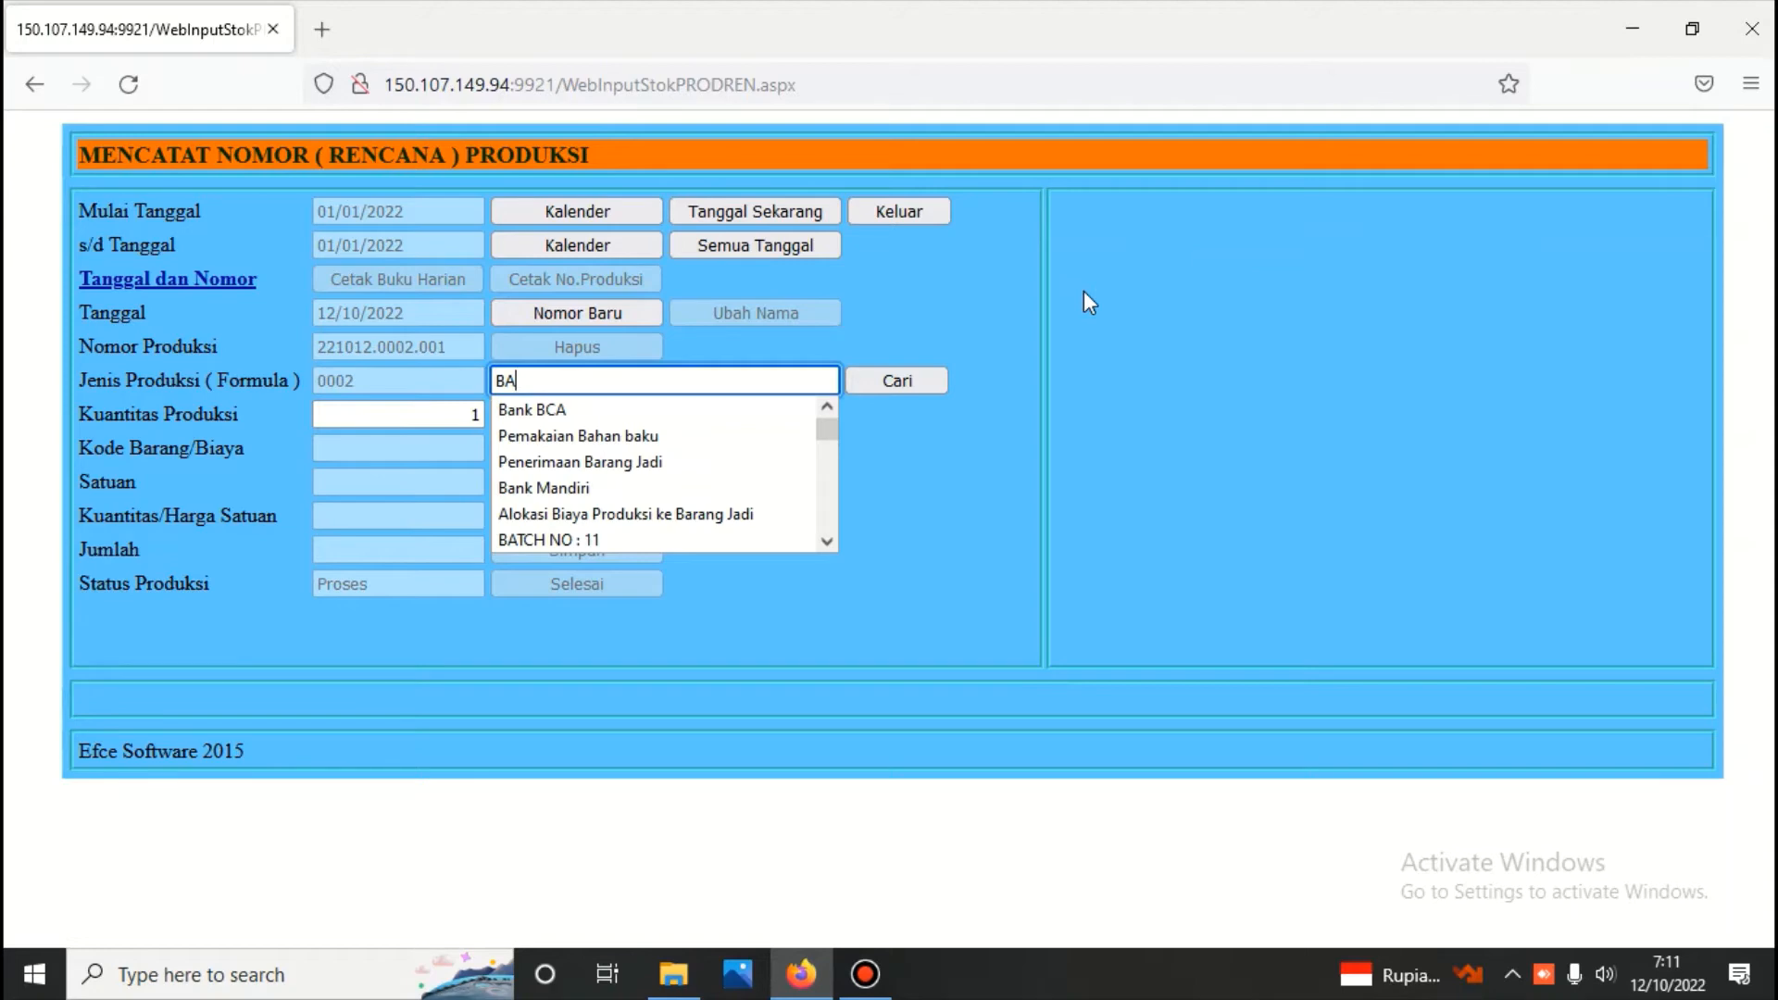
type("T")
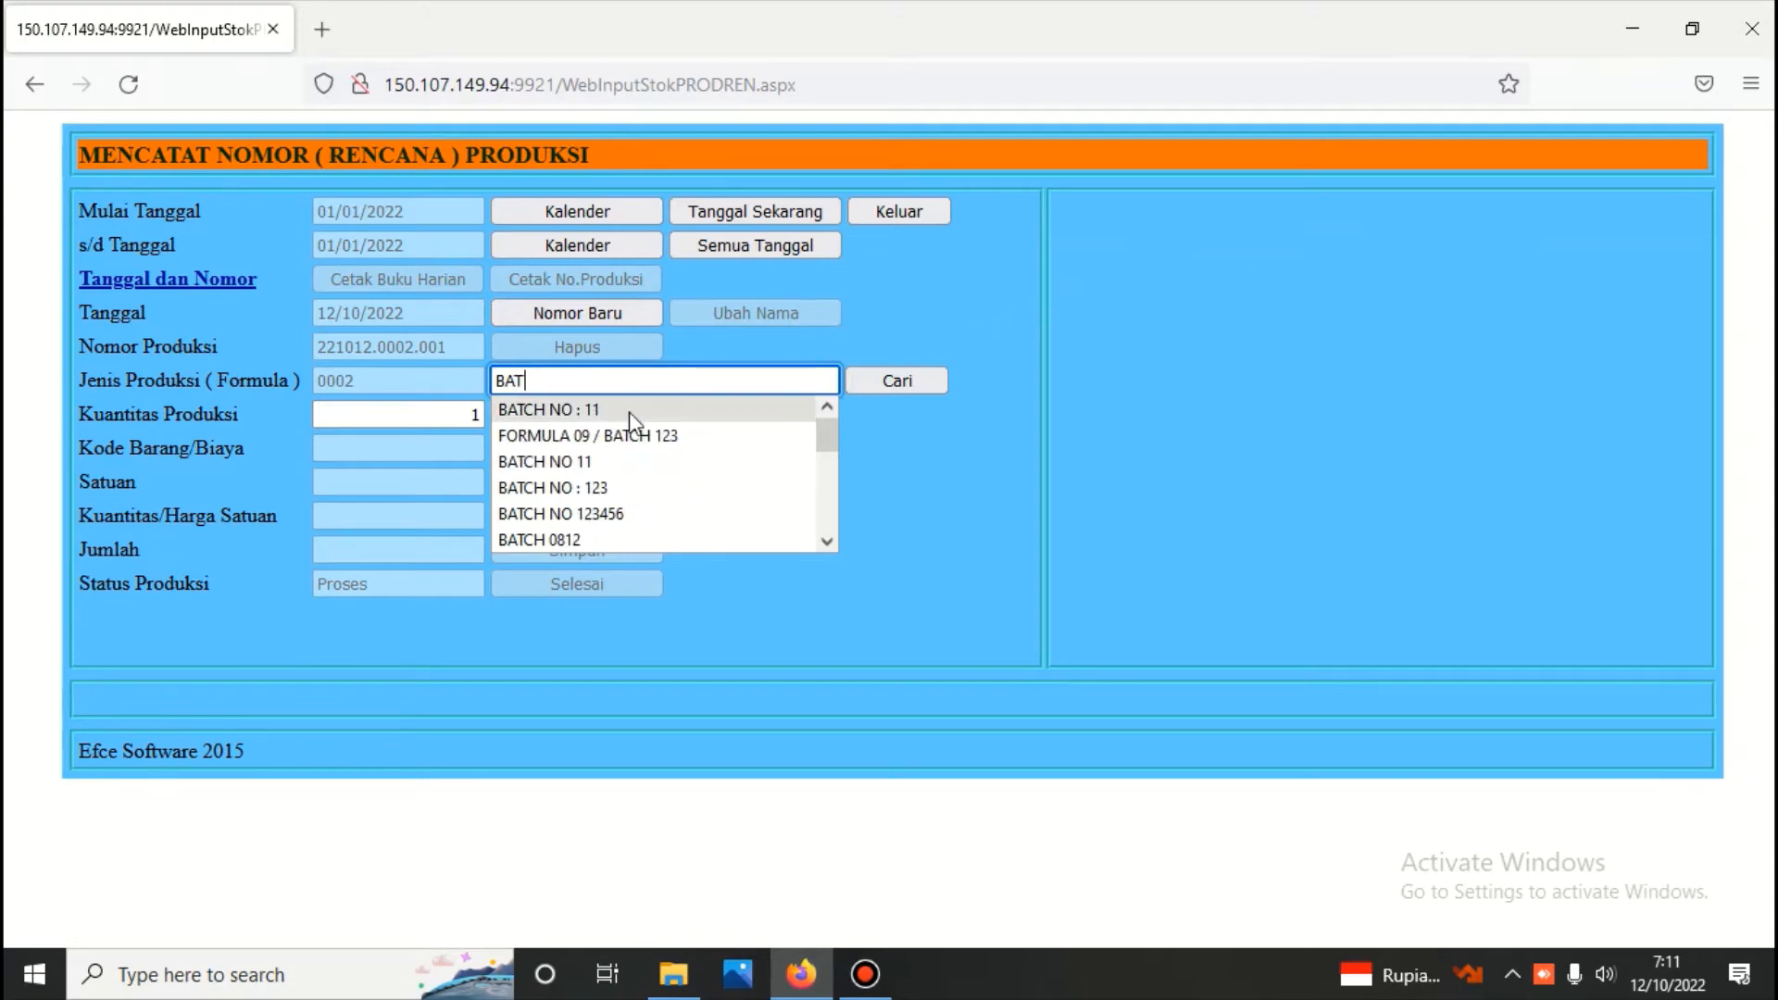
left_click(583, 411)
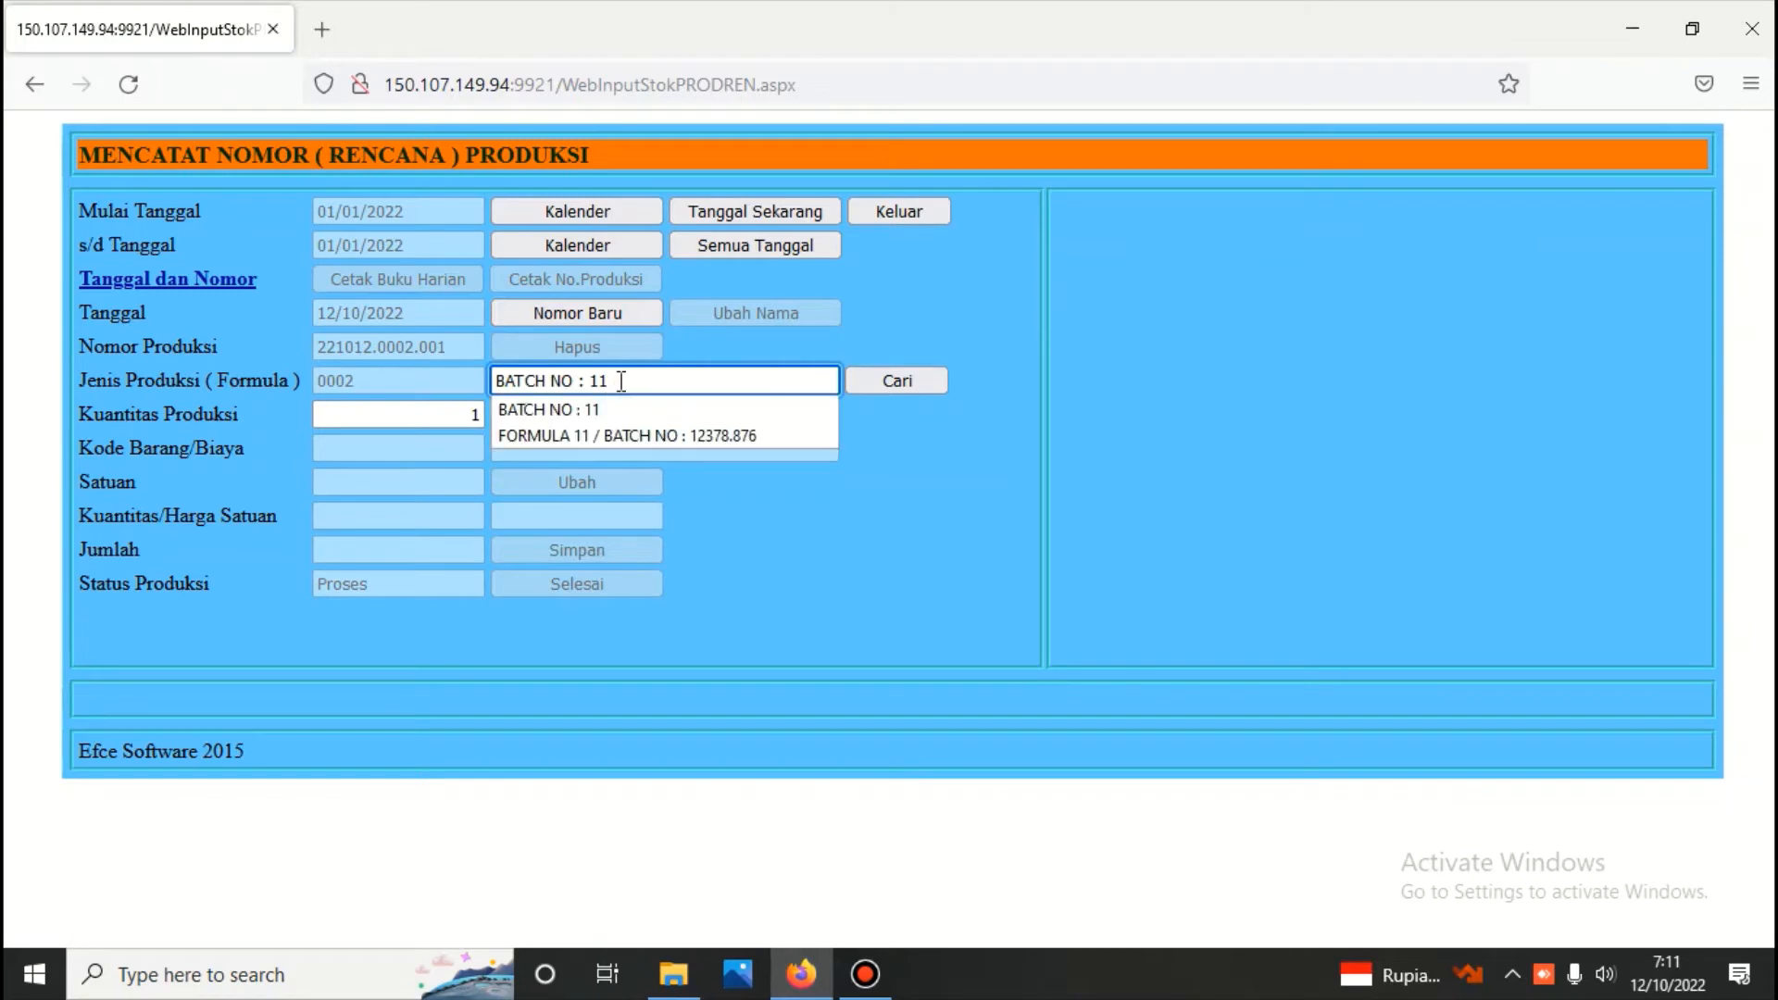
key("BackSpace")
type("2")
left_click(635, 386)
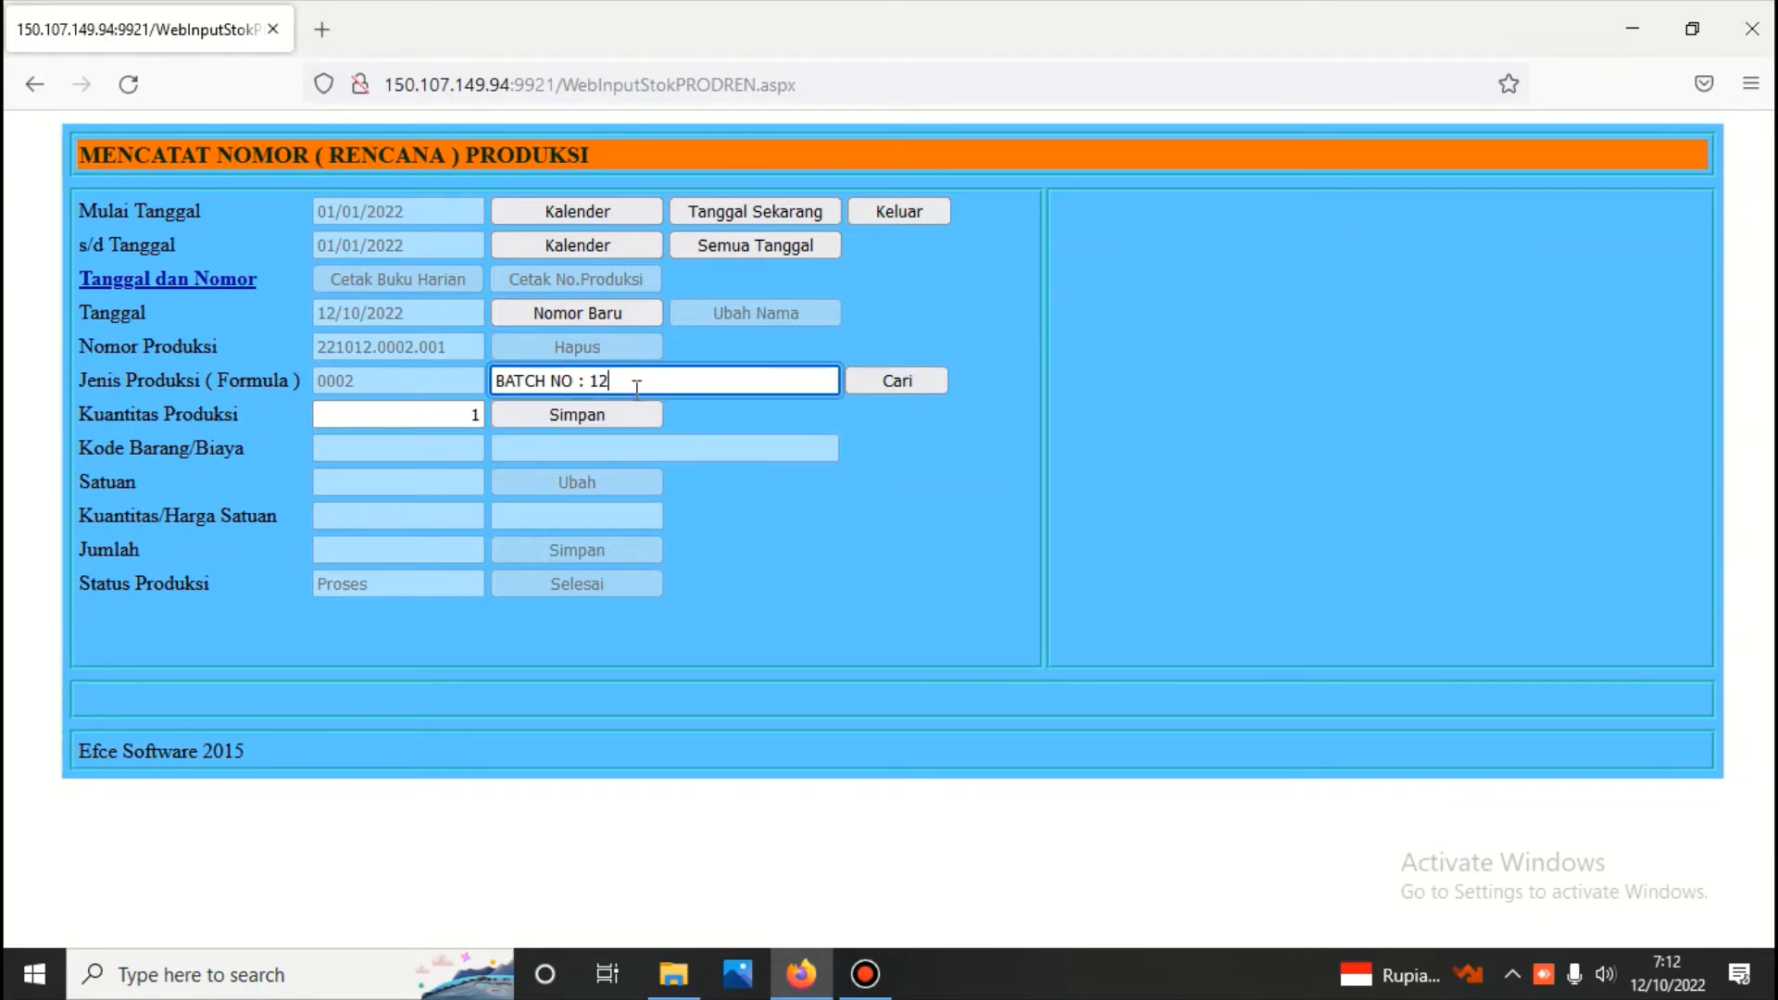
left_click(603, 421)
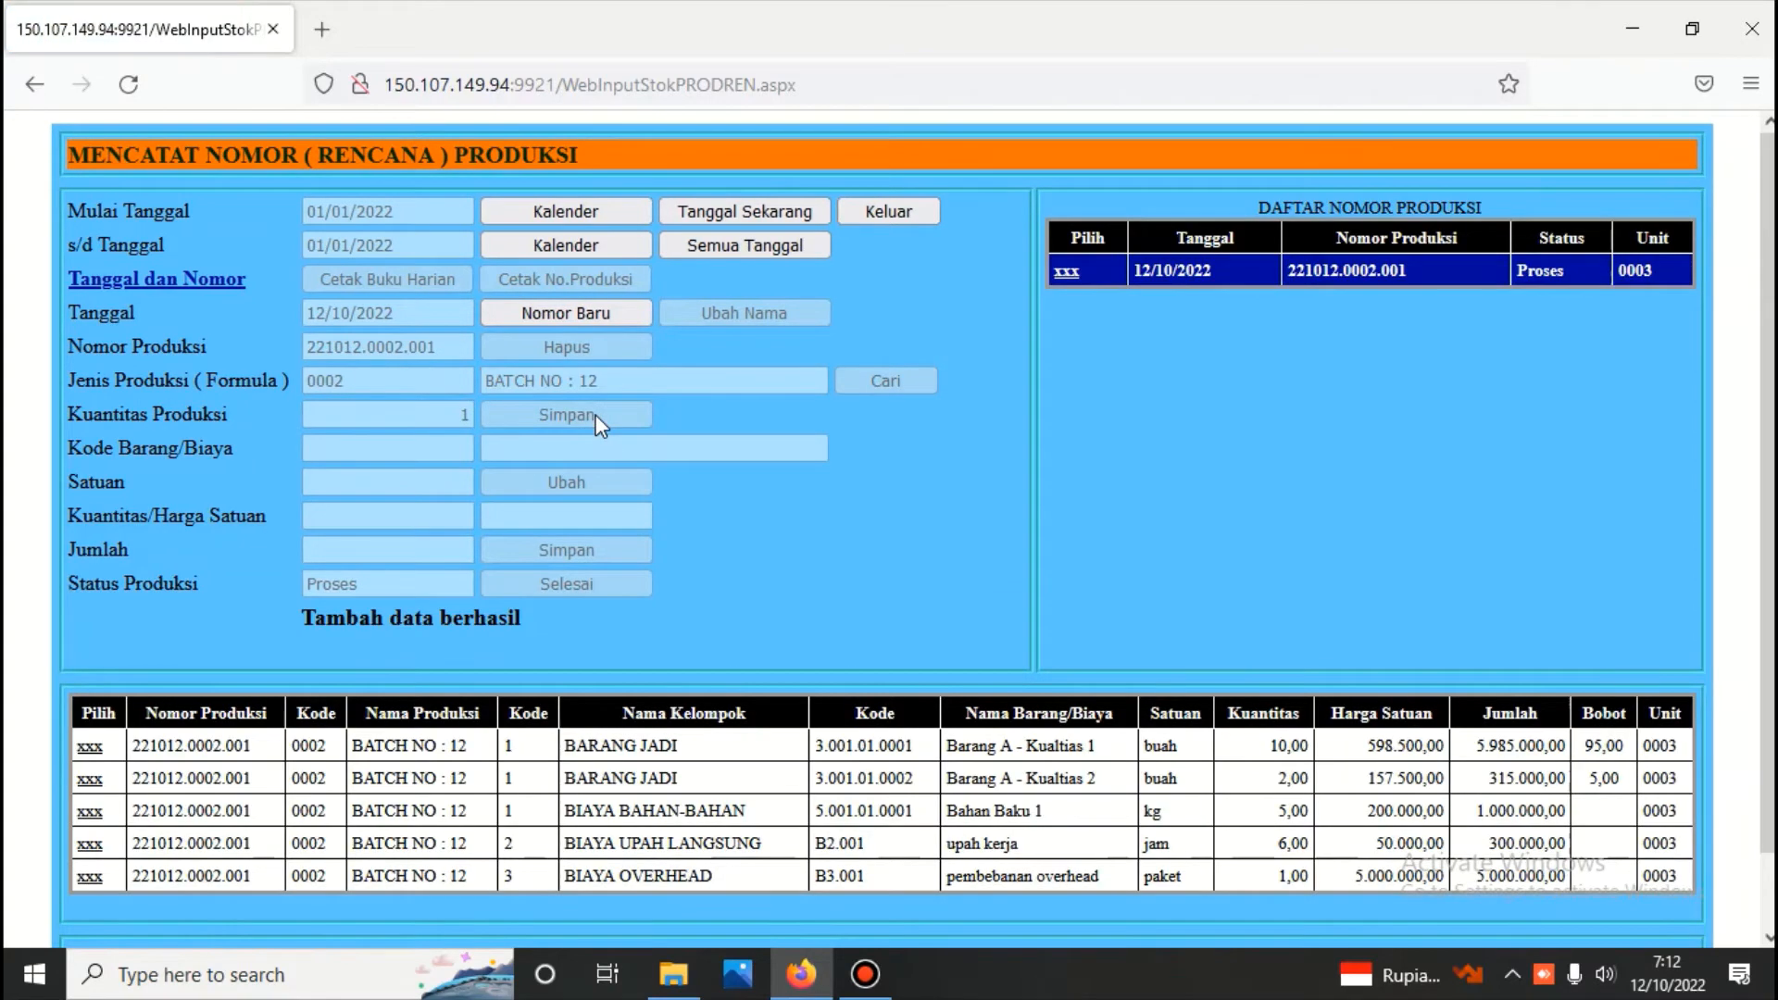
Generate the report for the saved BATCH NO : 12 production number, review its output and costs, and return to the production menu
left_click(1070, 272)
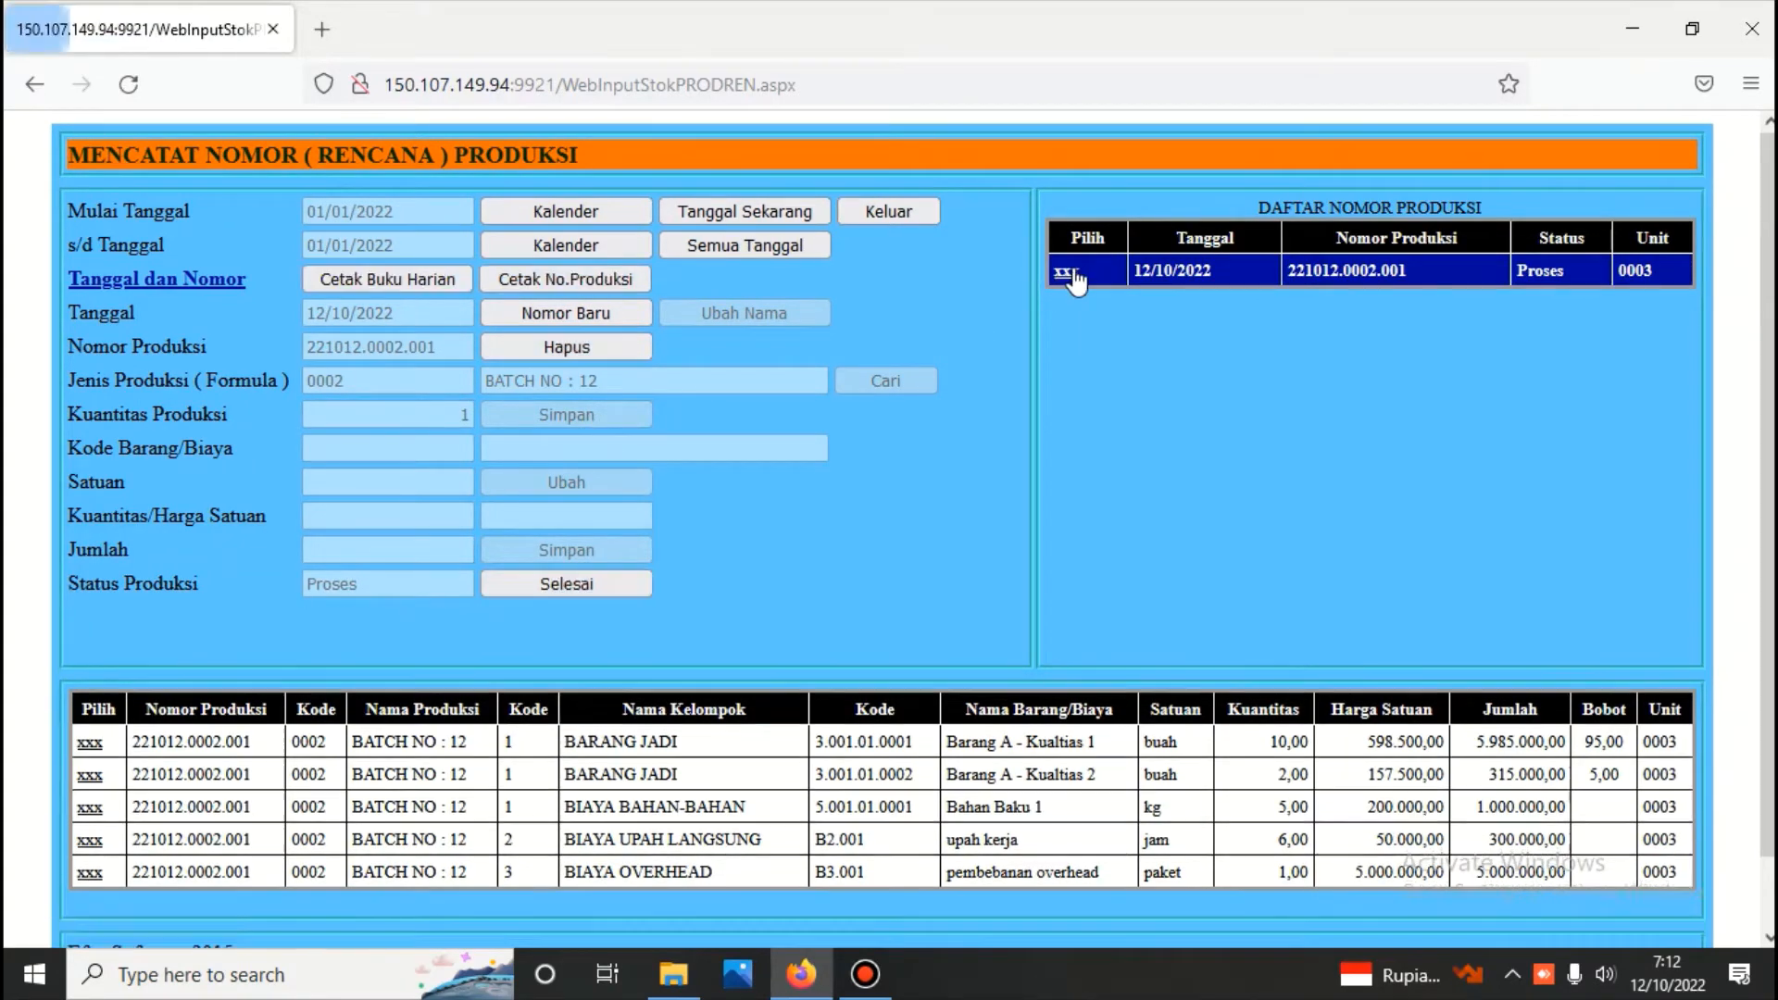
left_click(600, 283)
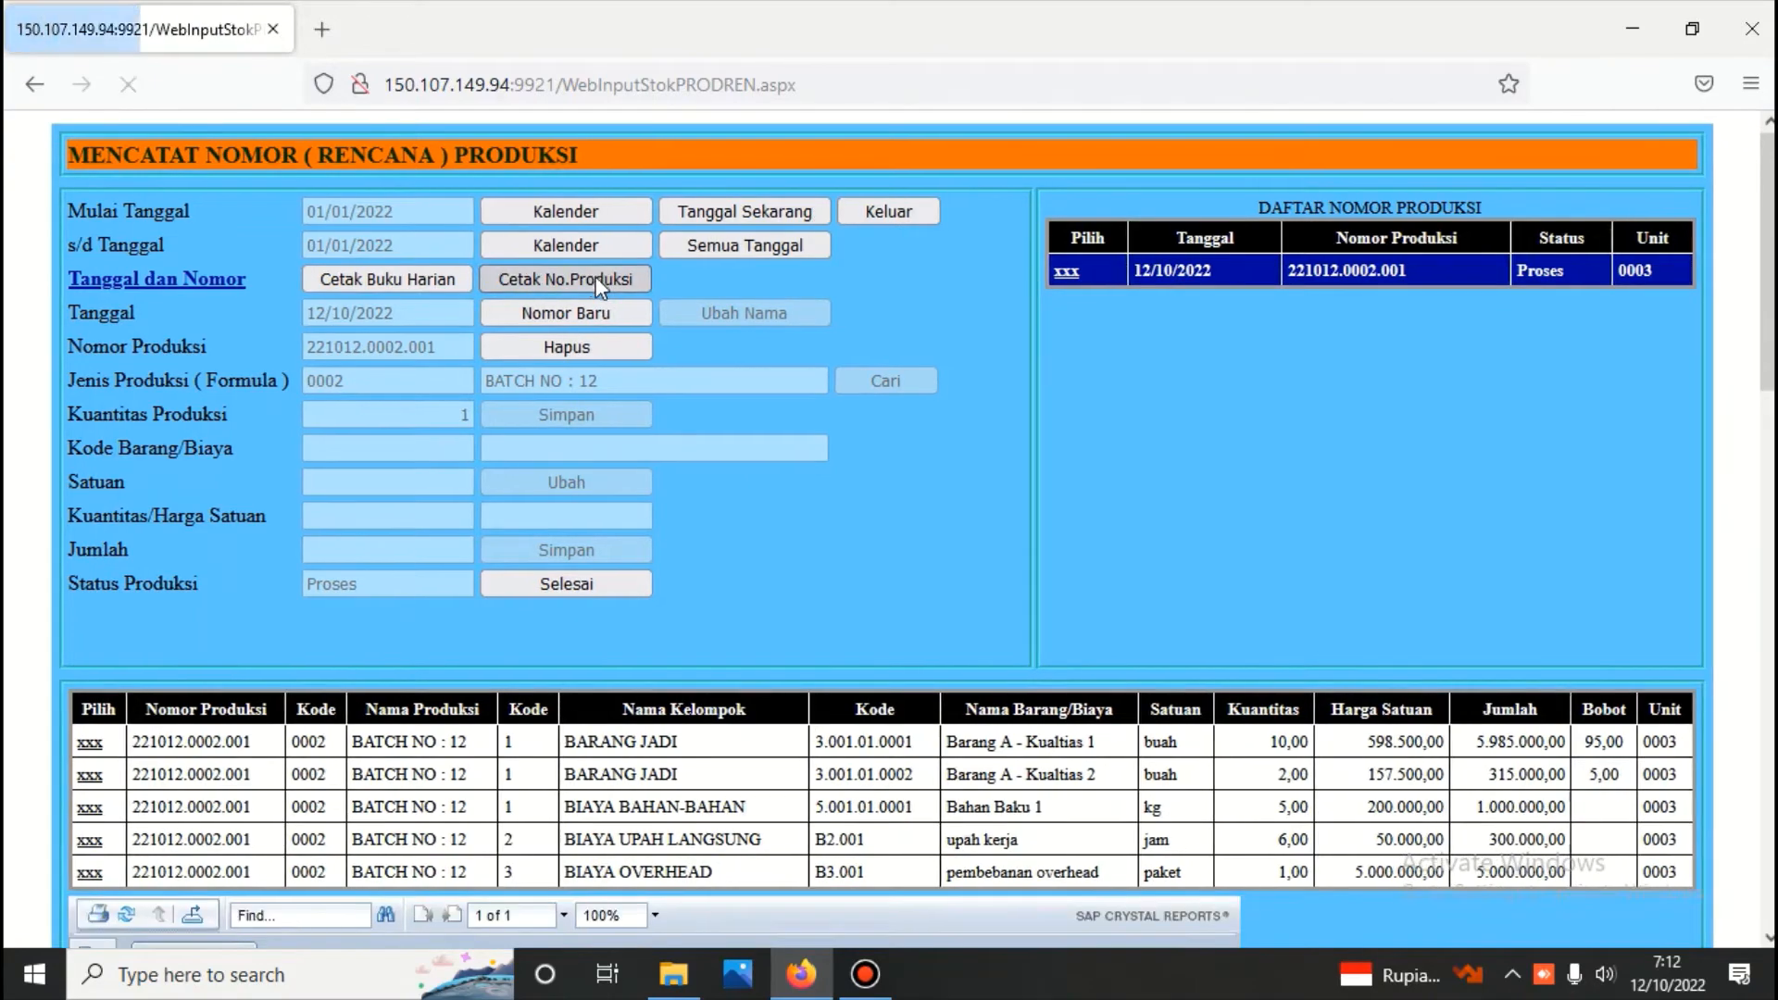
scroll(598, 297, "down", 8)
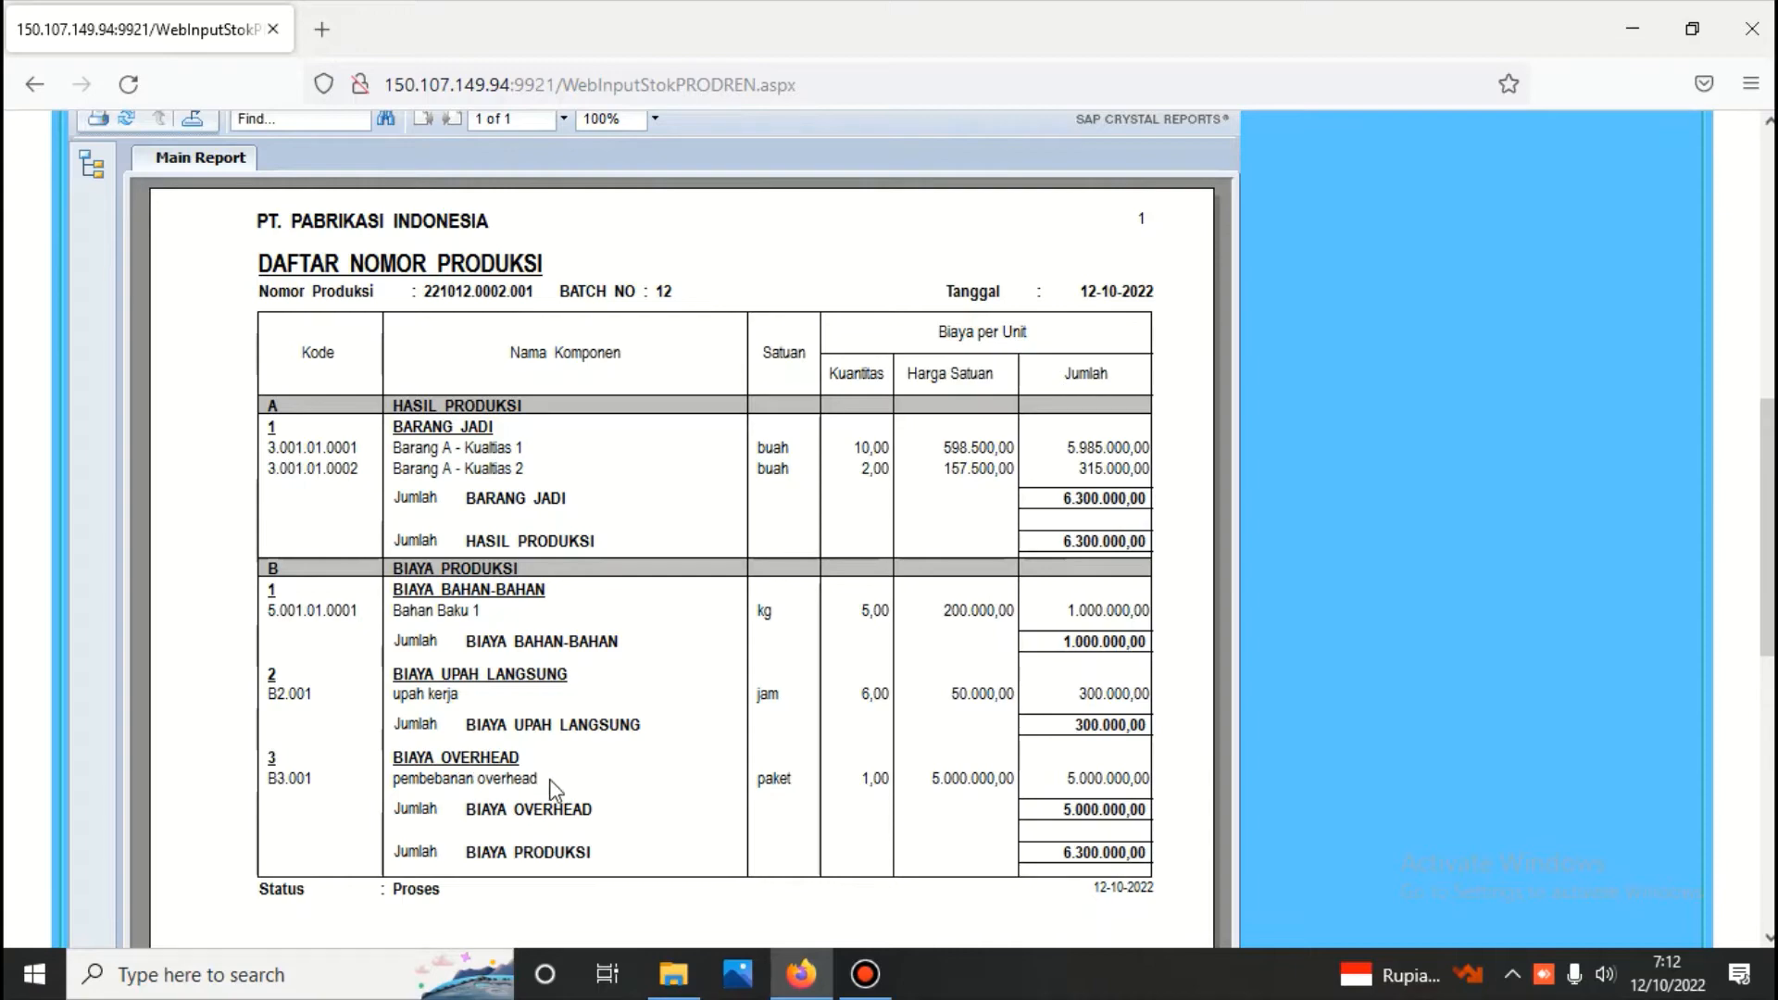
scroll(602, 760, "up", 7)
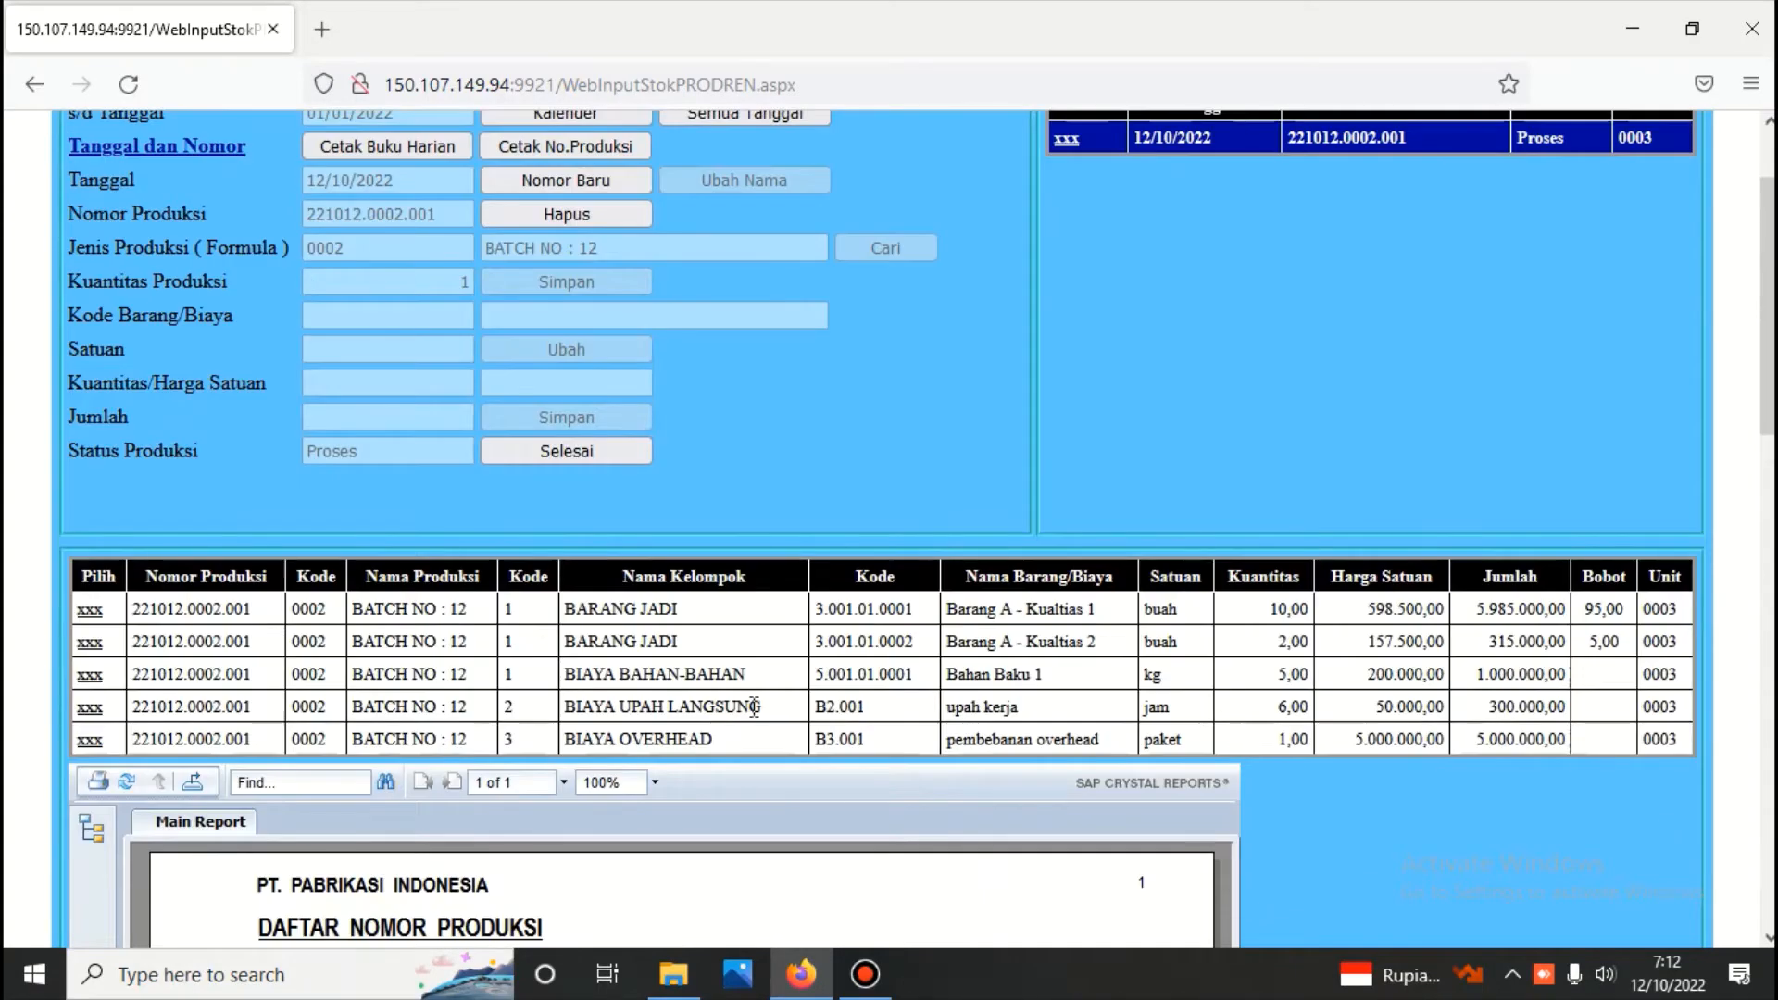
scroll(755, 718, "up", 2)
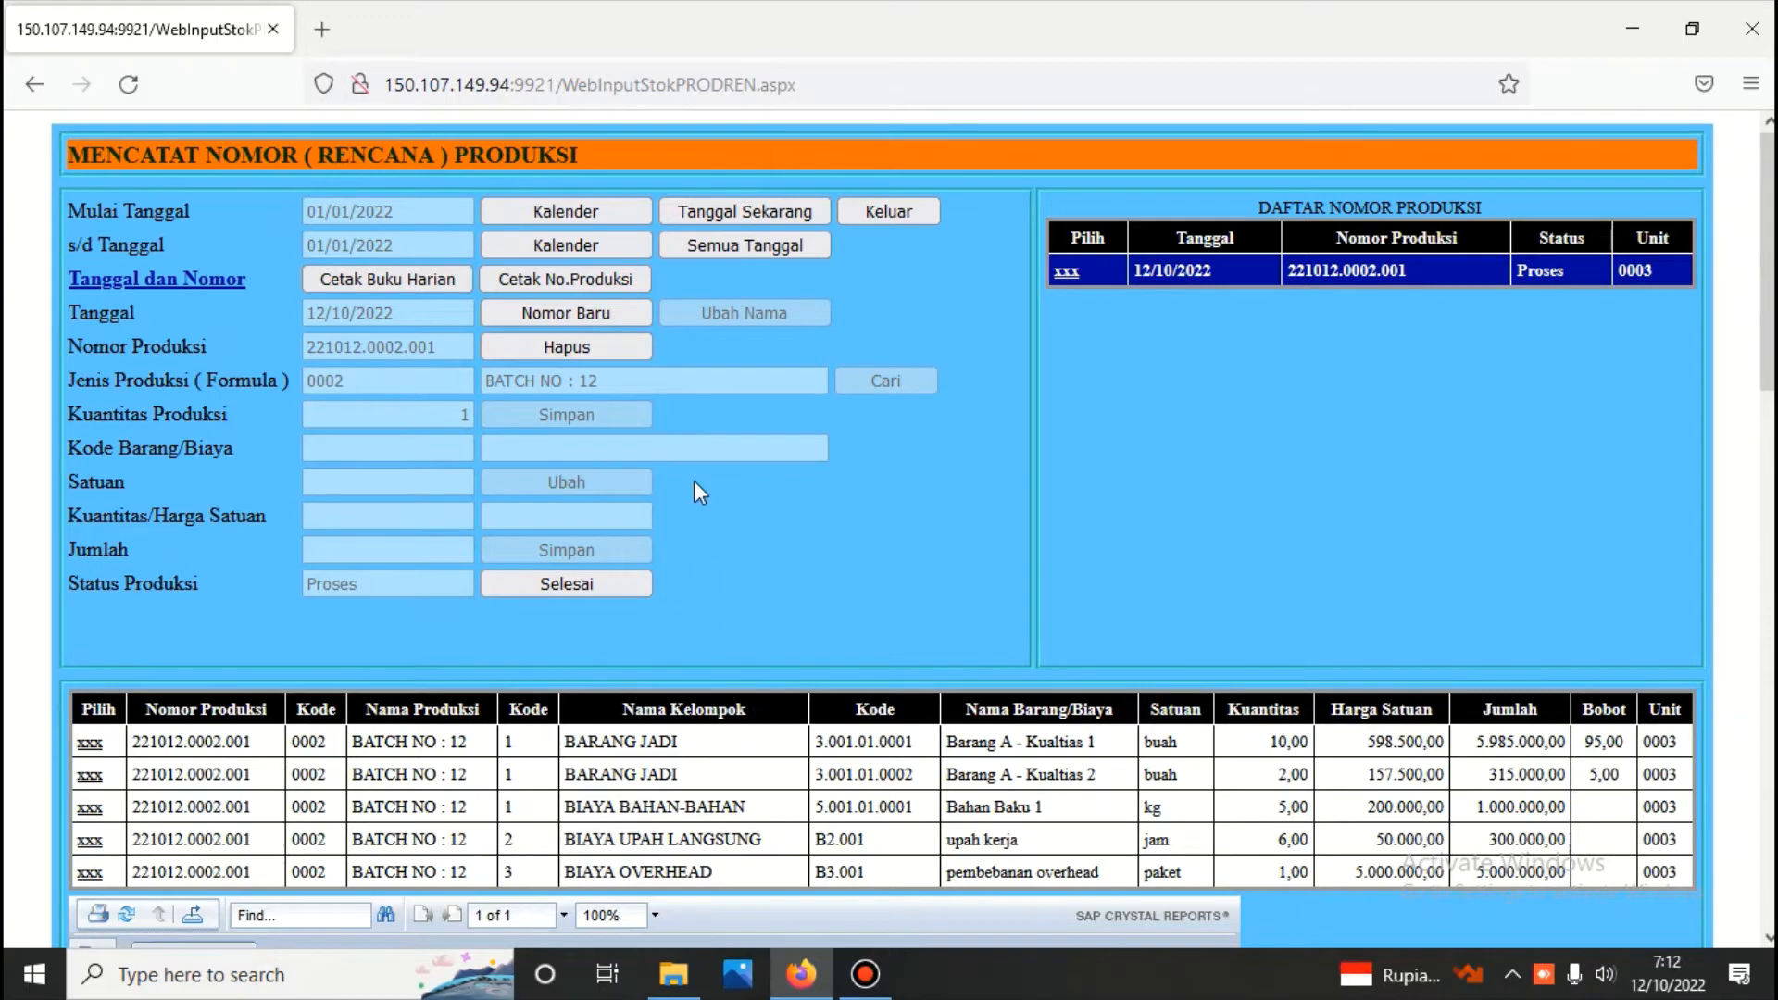
left_click(885, 212)
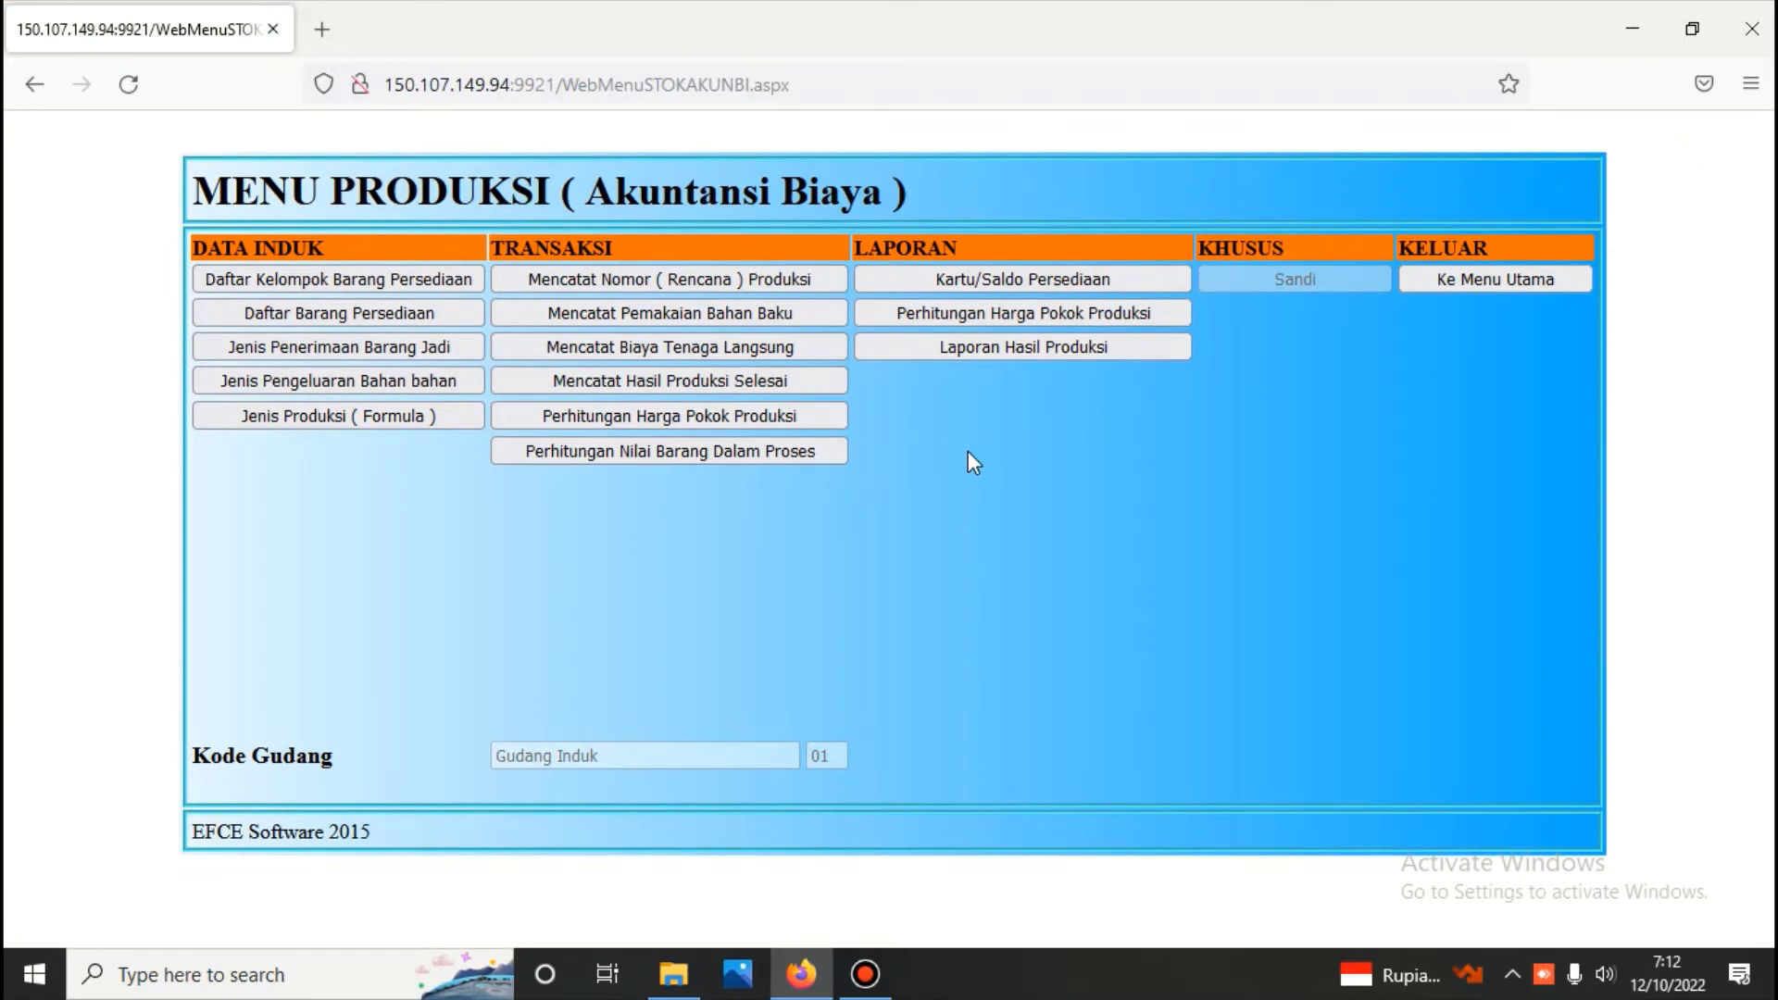
Open the raw material usage form and start a voucher dated 12 October 2022 with transaction type Pemakaian Bahan baku
left_click(706, 314)
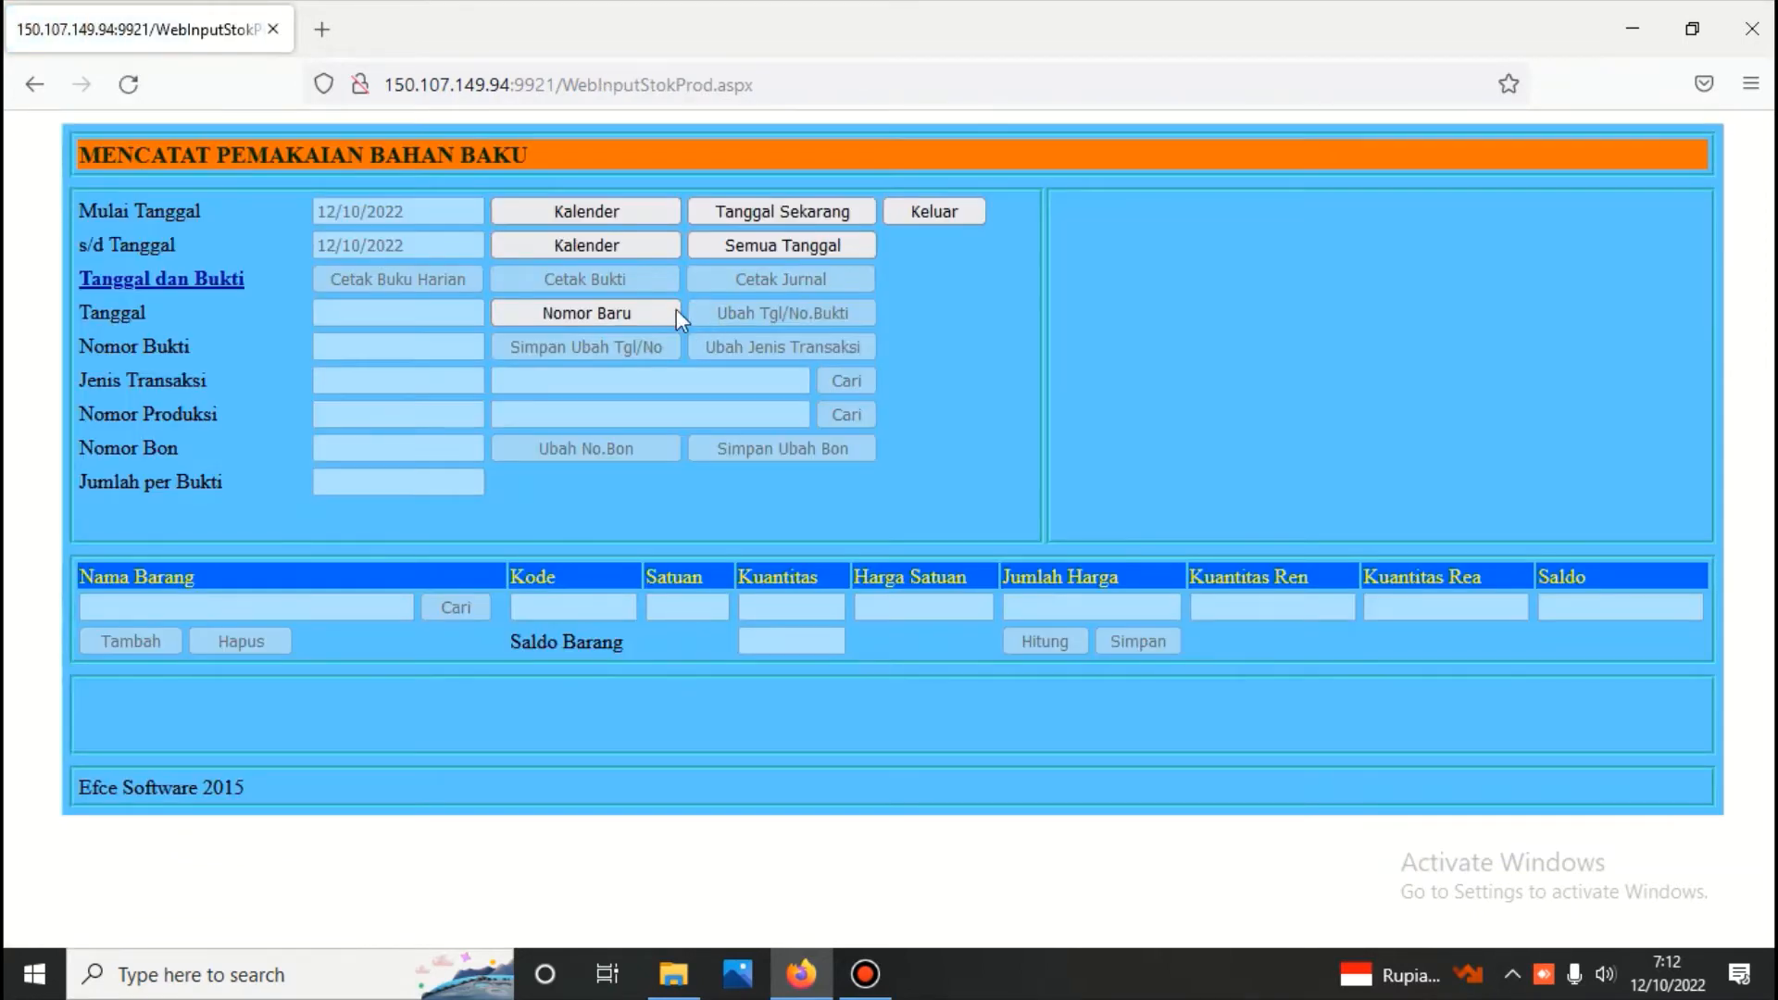
left_click(624, 314)
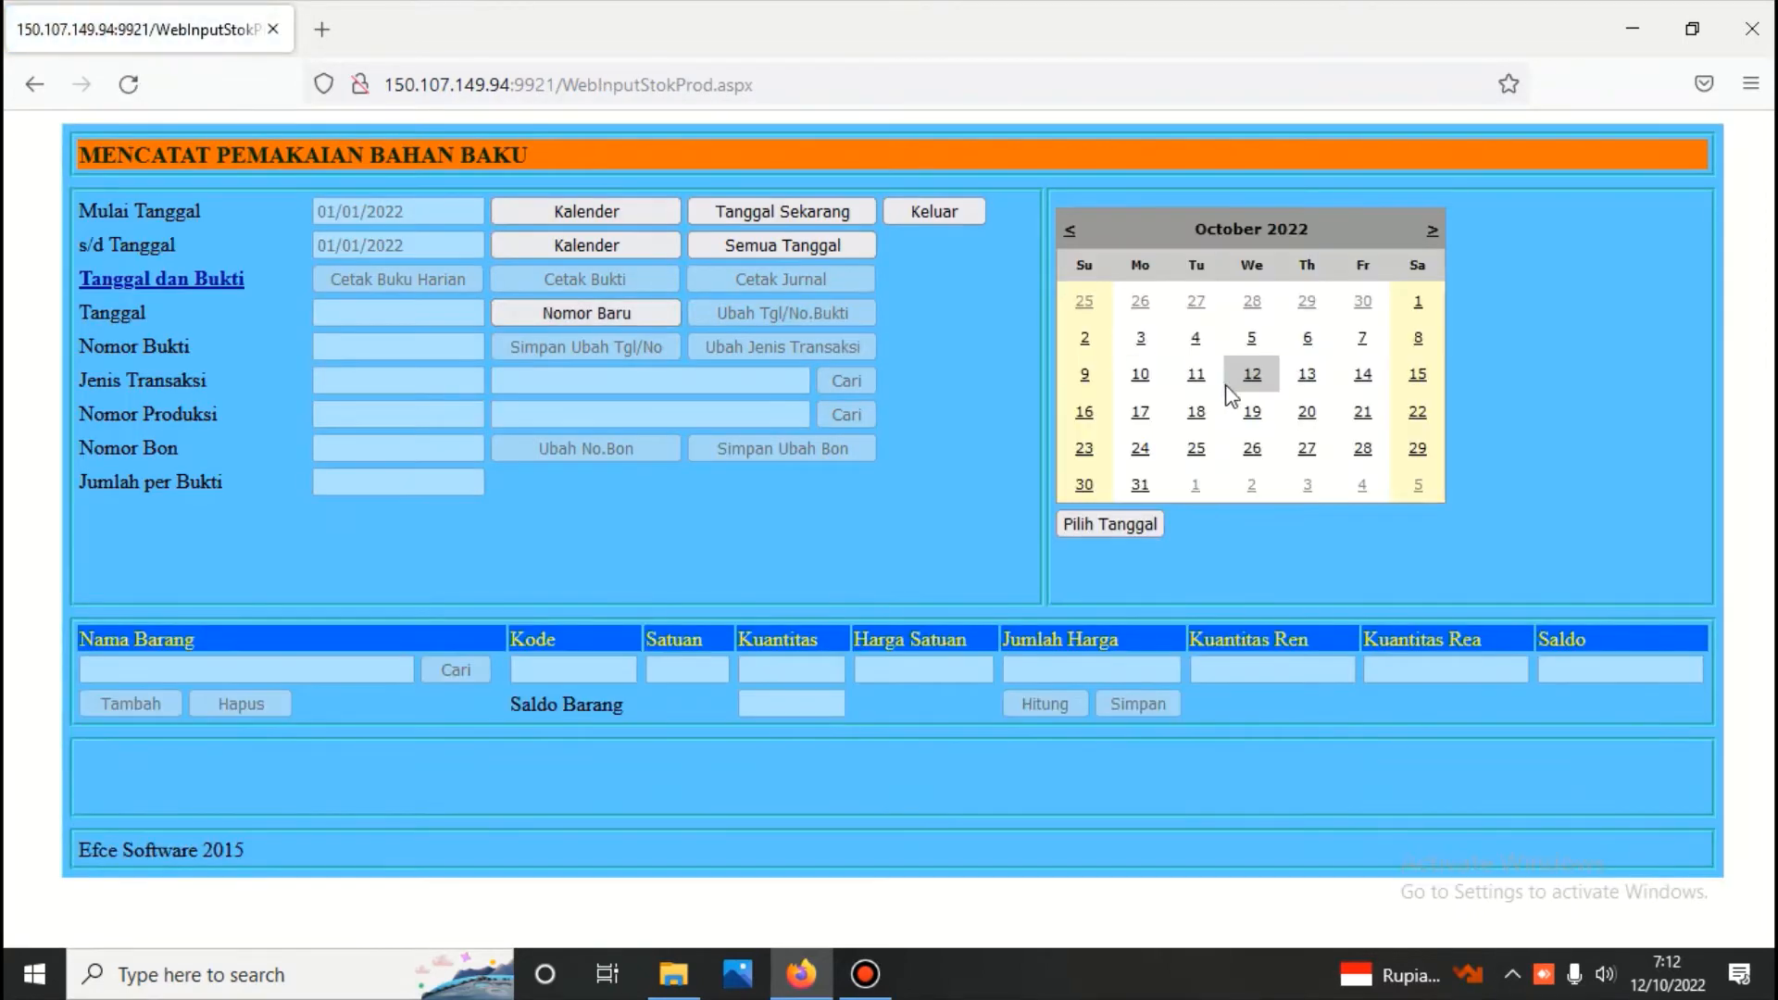
left_click(1252, 375)
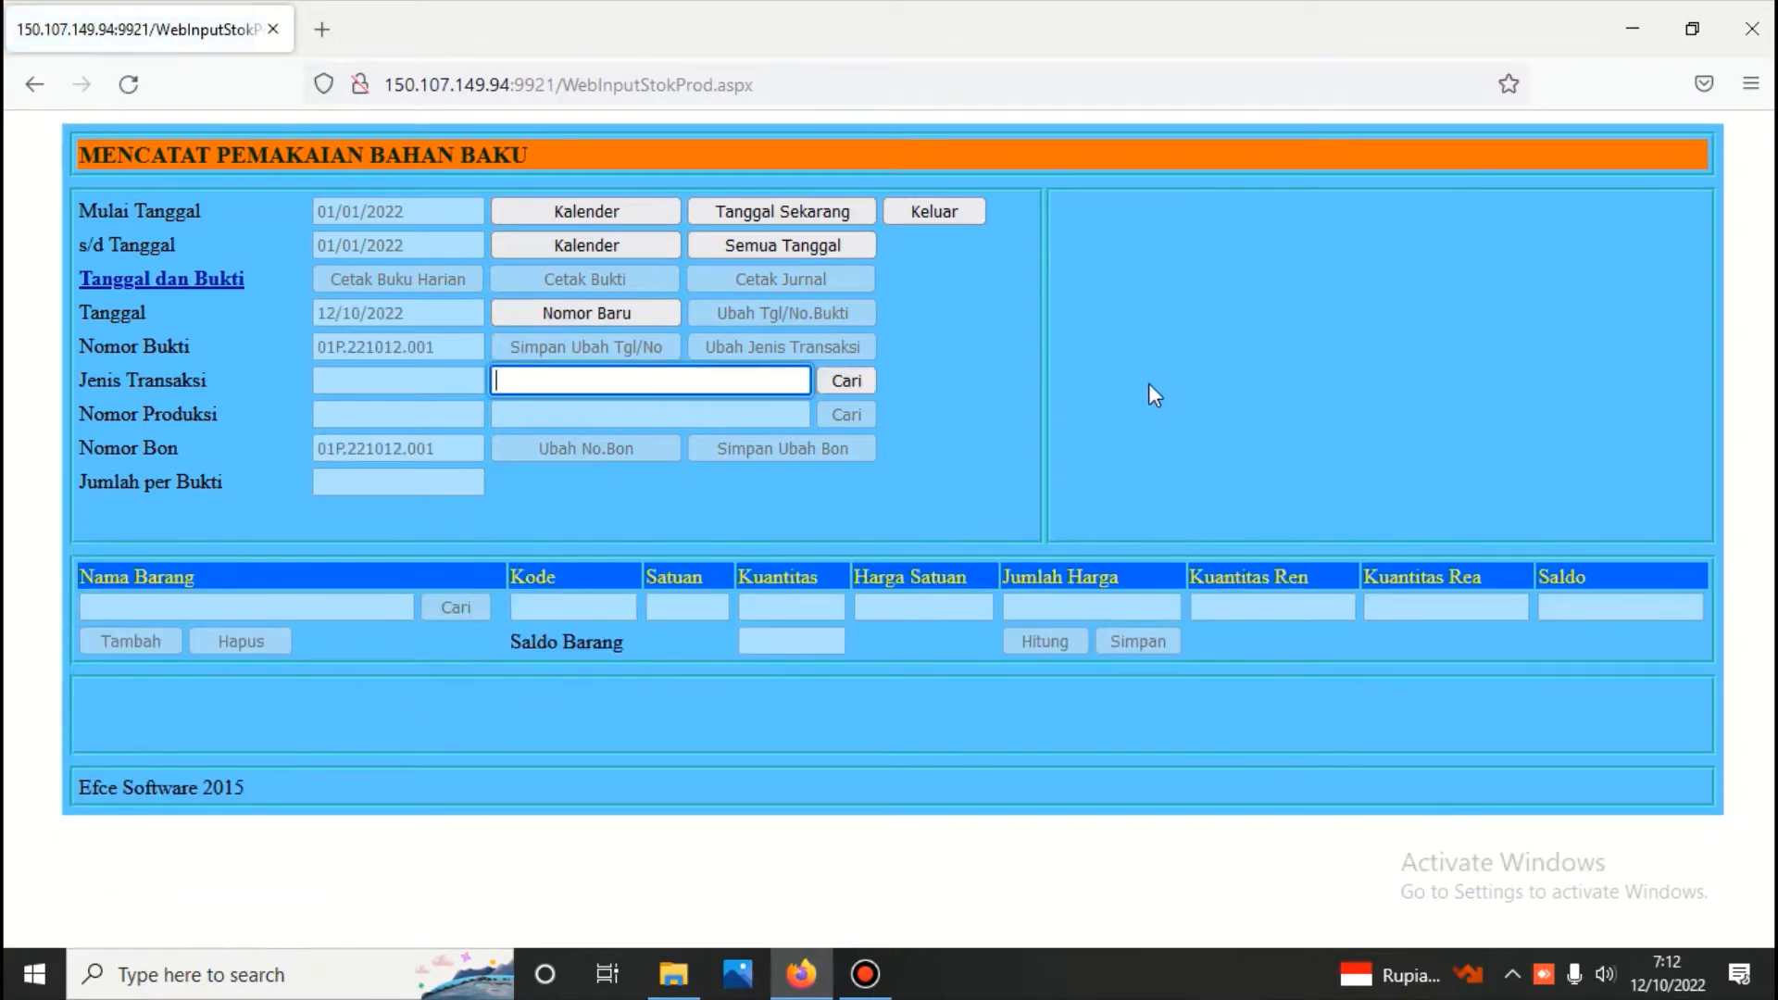
left_click(841, 372)
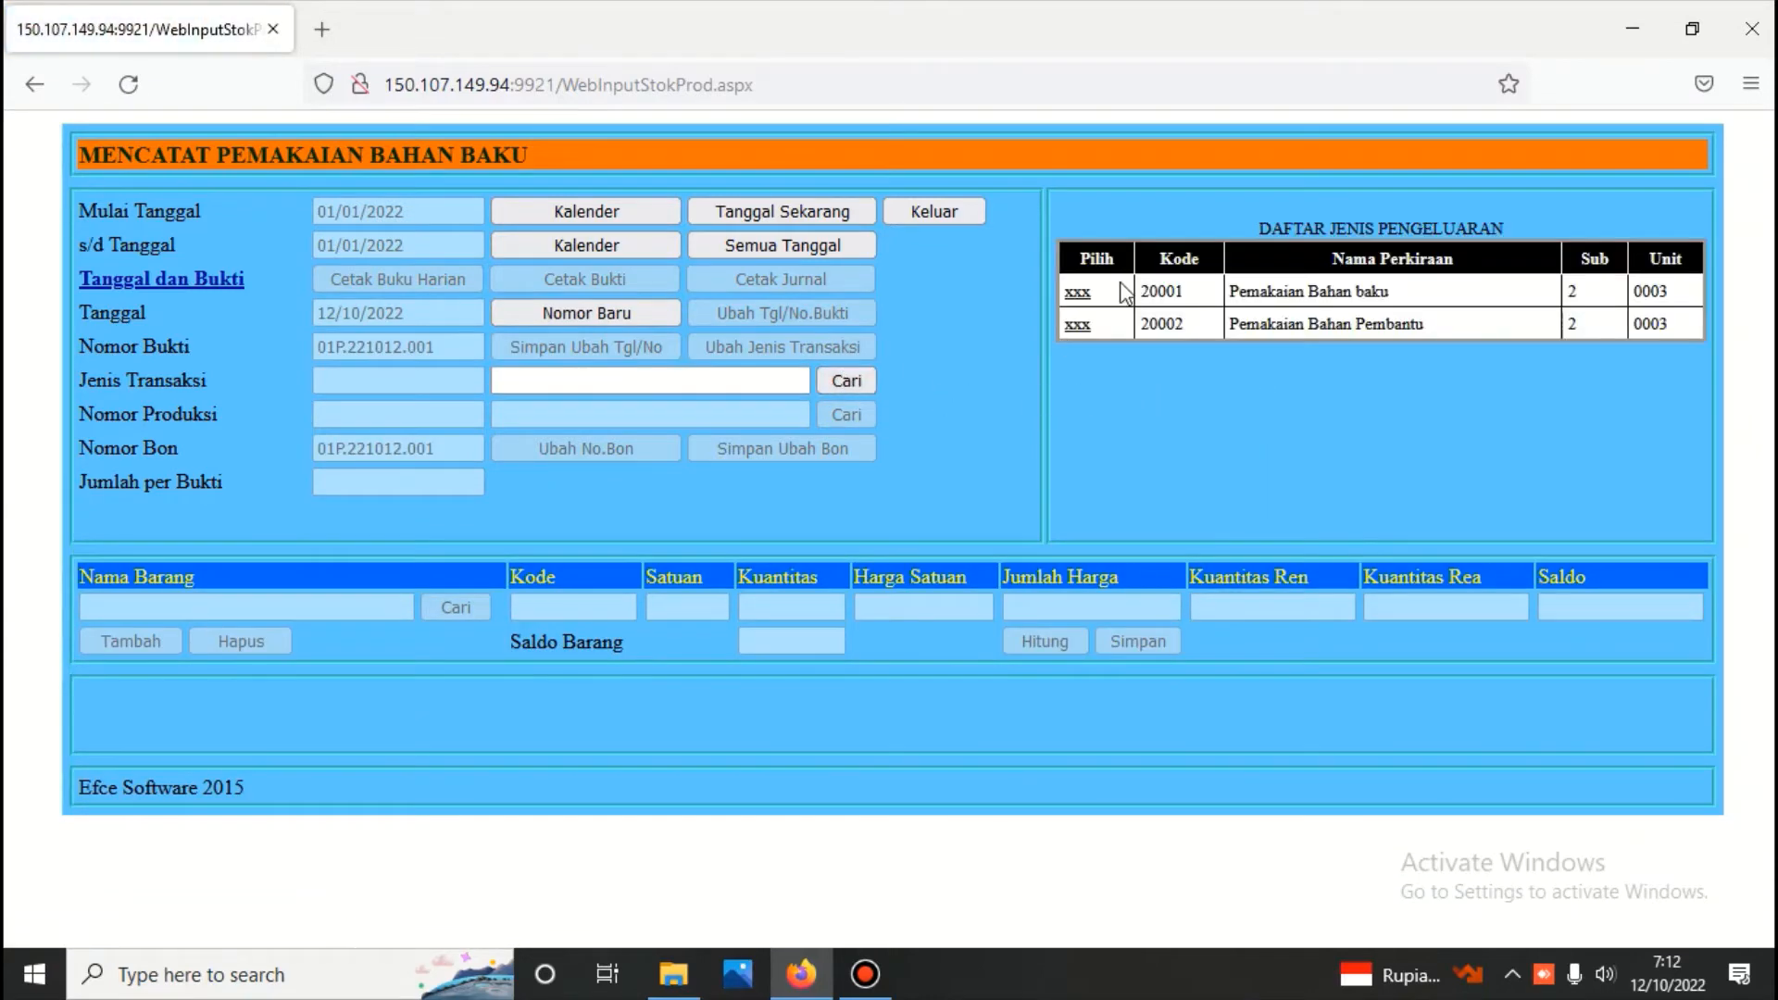
left_click(1079, 293)
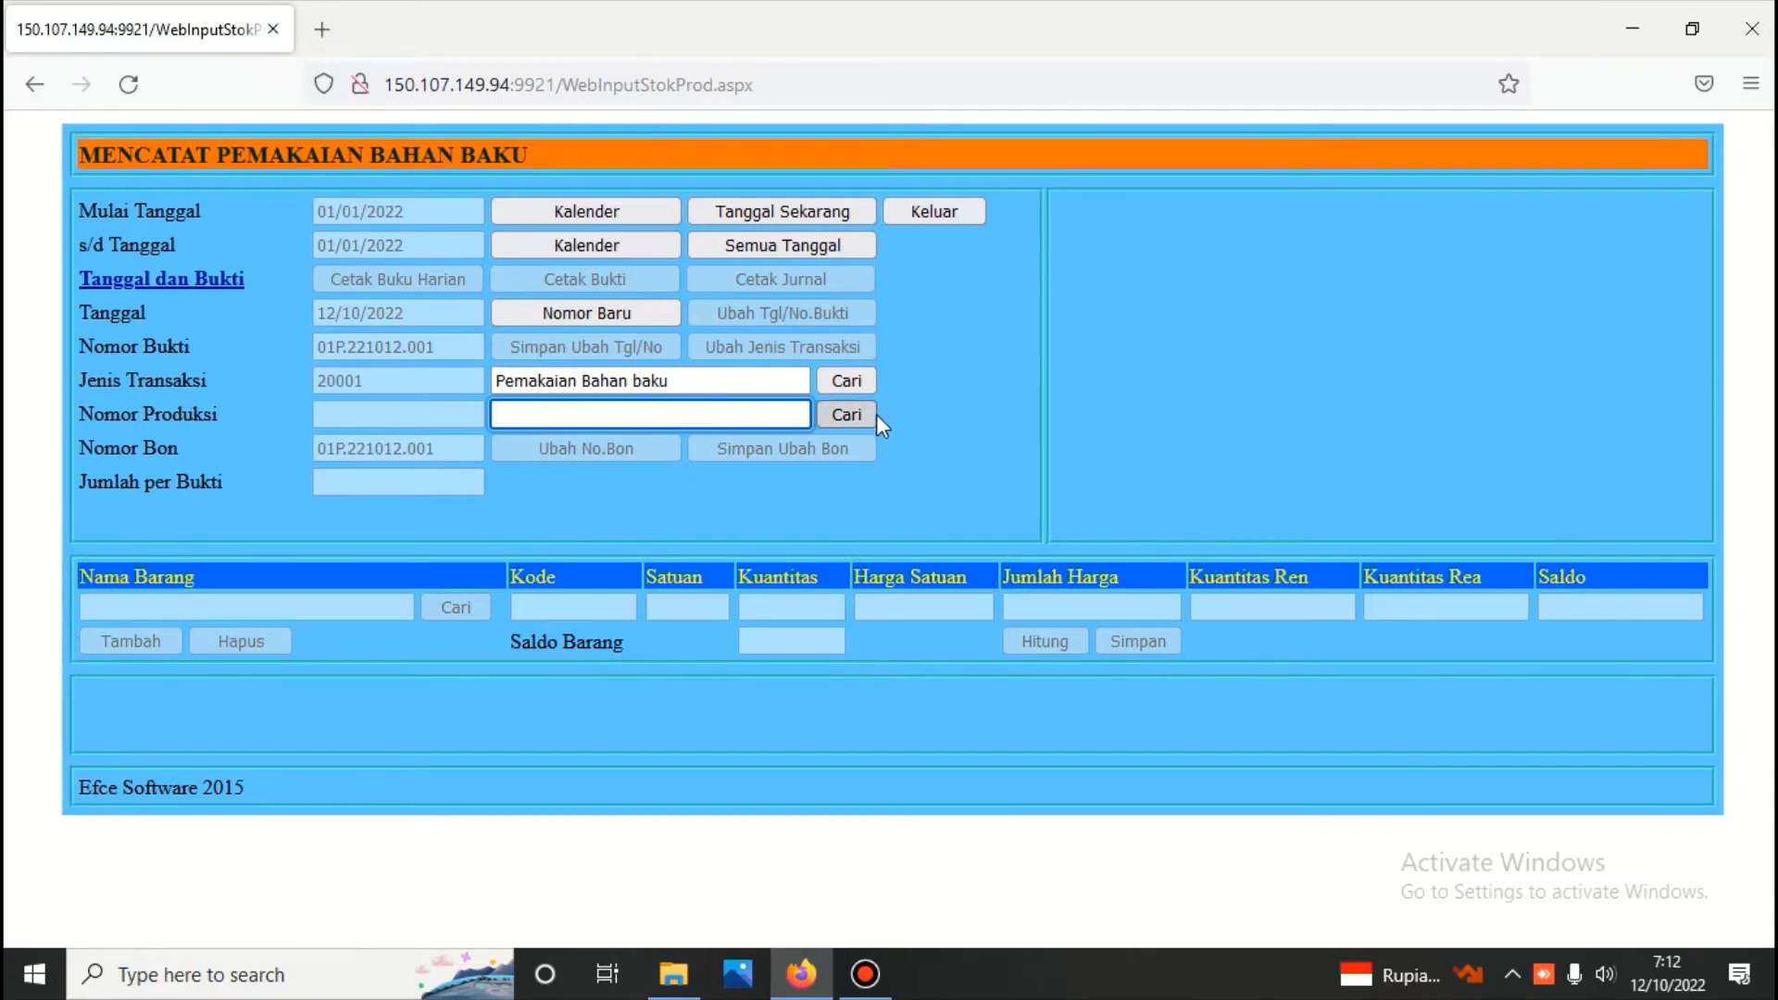
Assign production number BATCH NO : 12 to the usage voucher and look up its planned materials
left_click(857, 417)
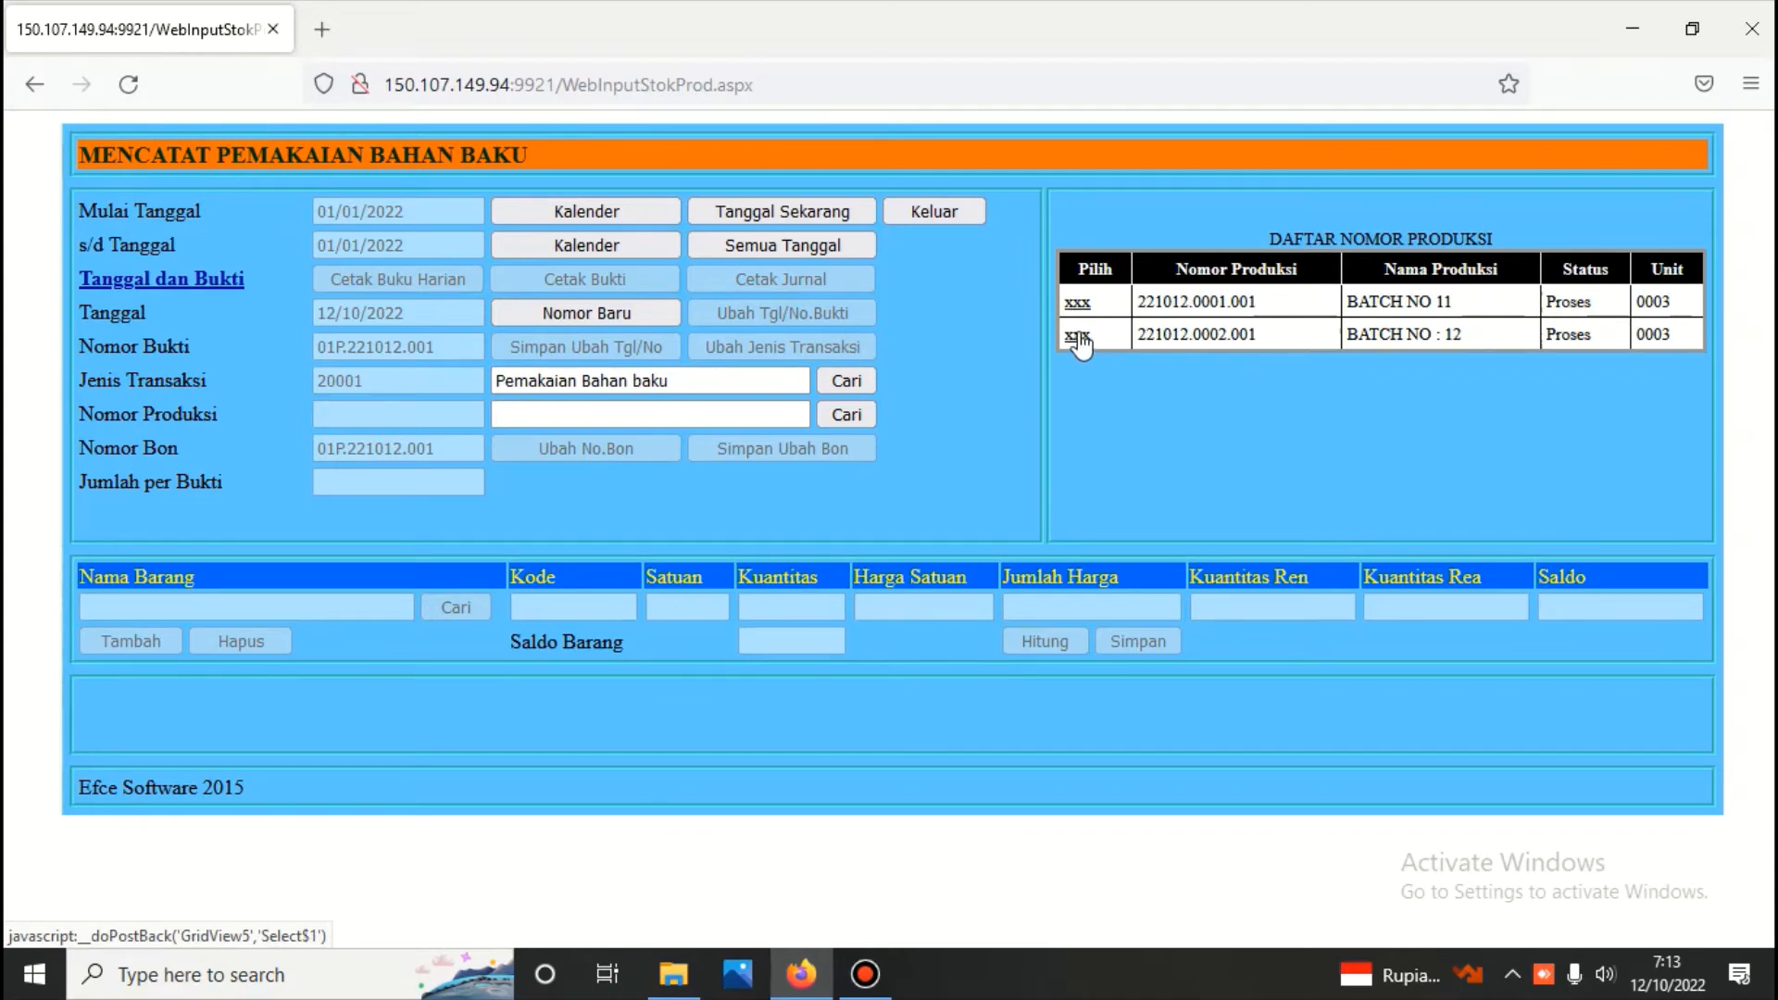
left_click(1078, 337)
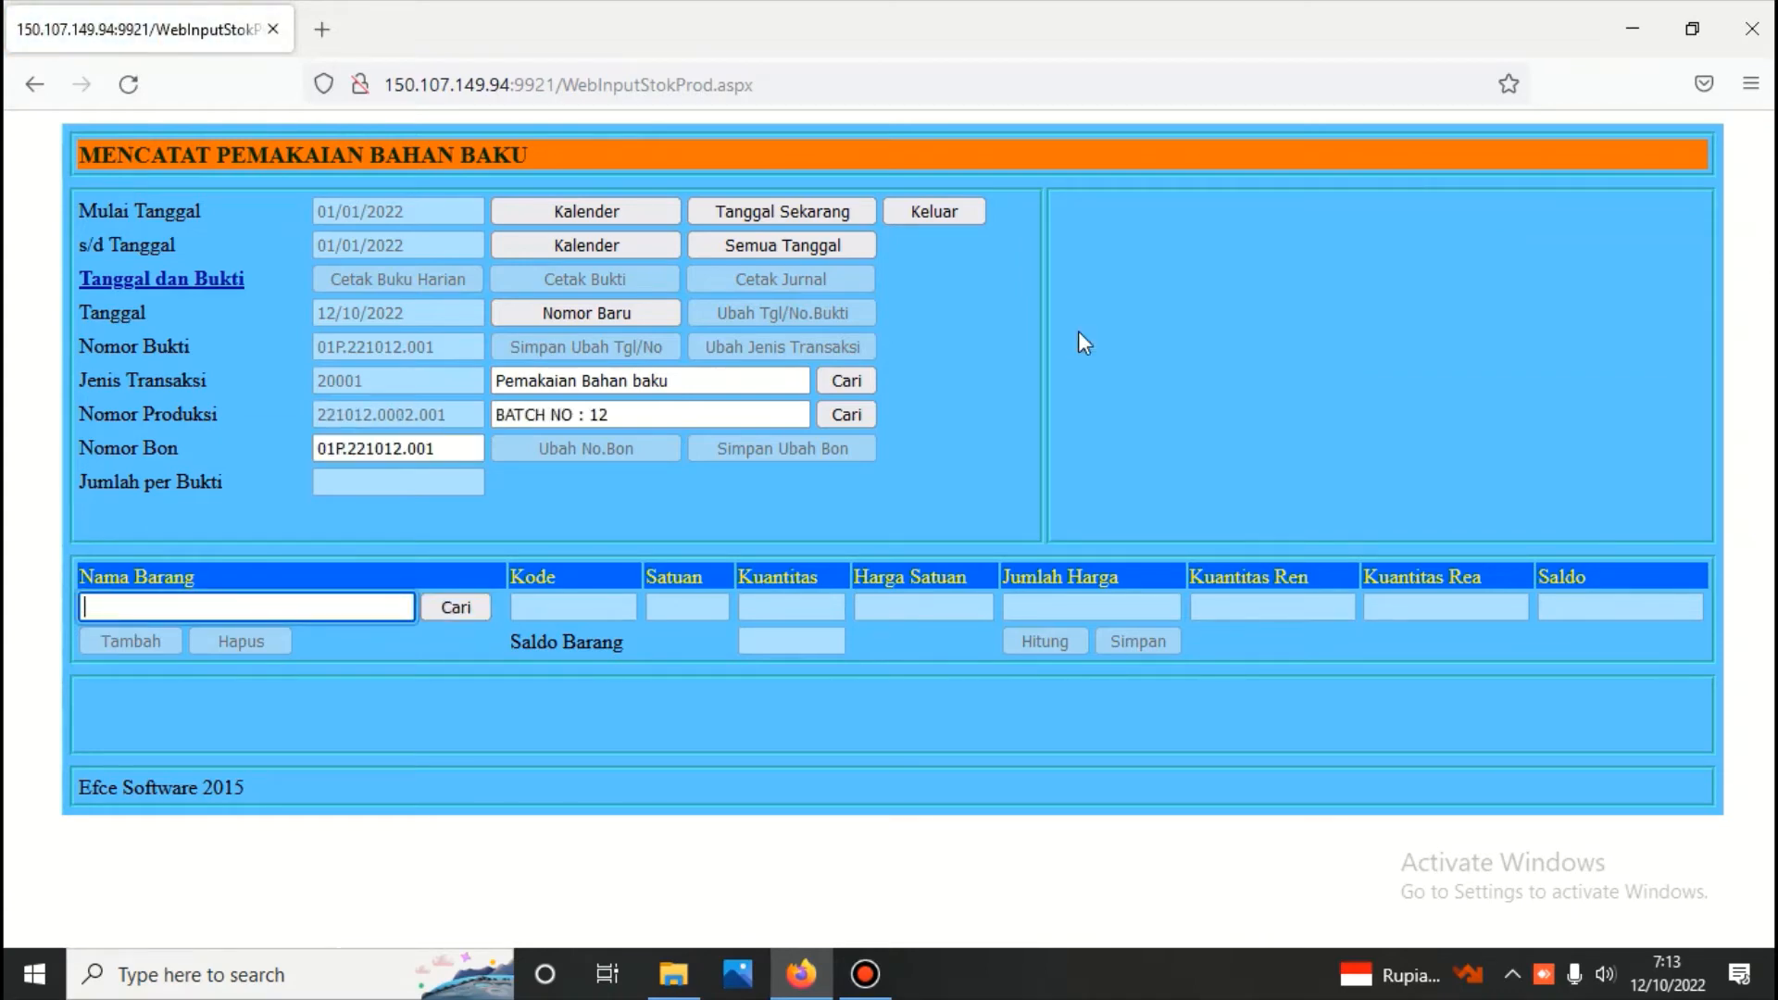
left_click(465, 609)
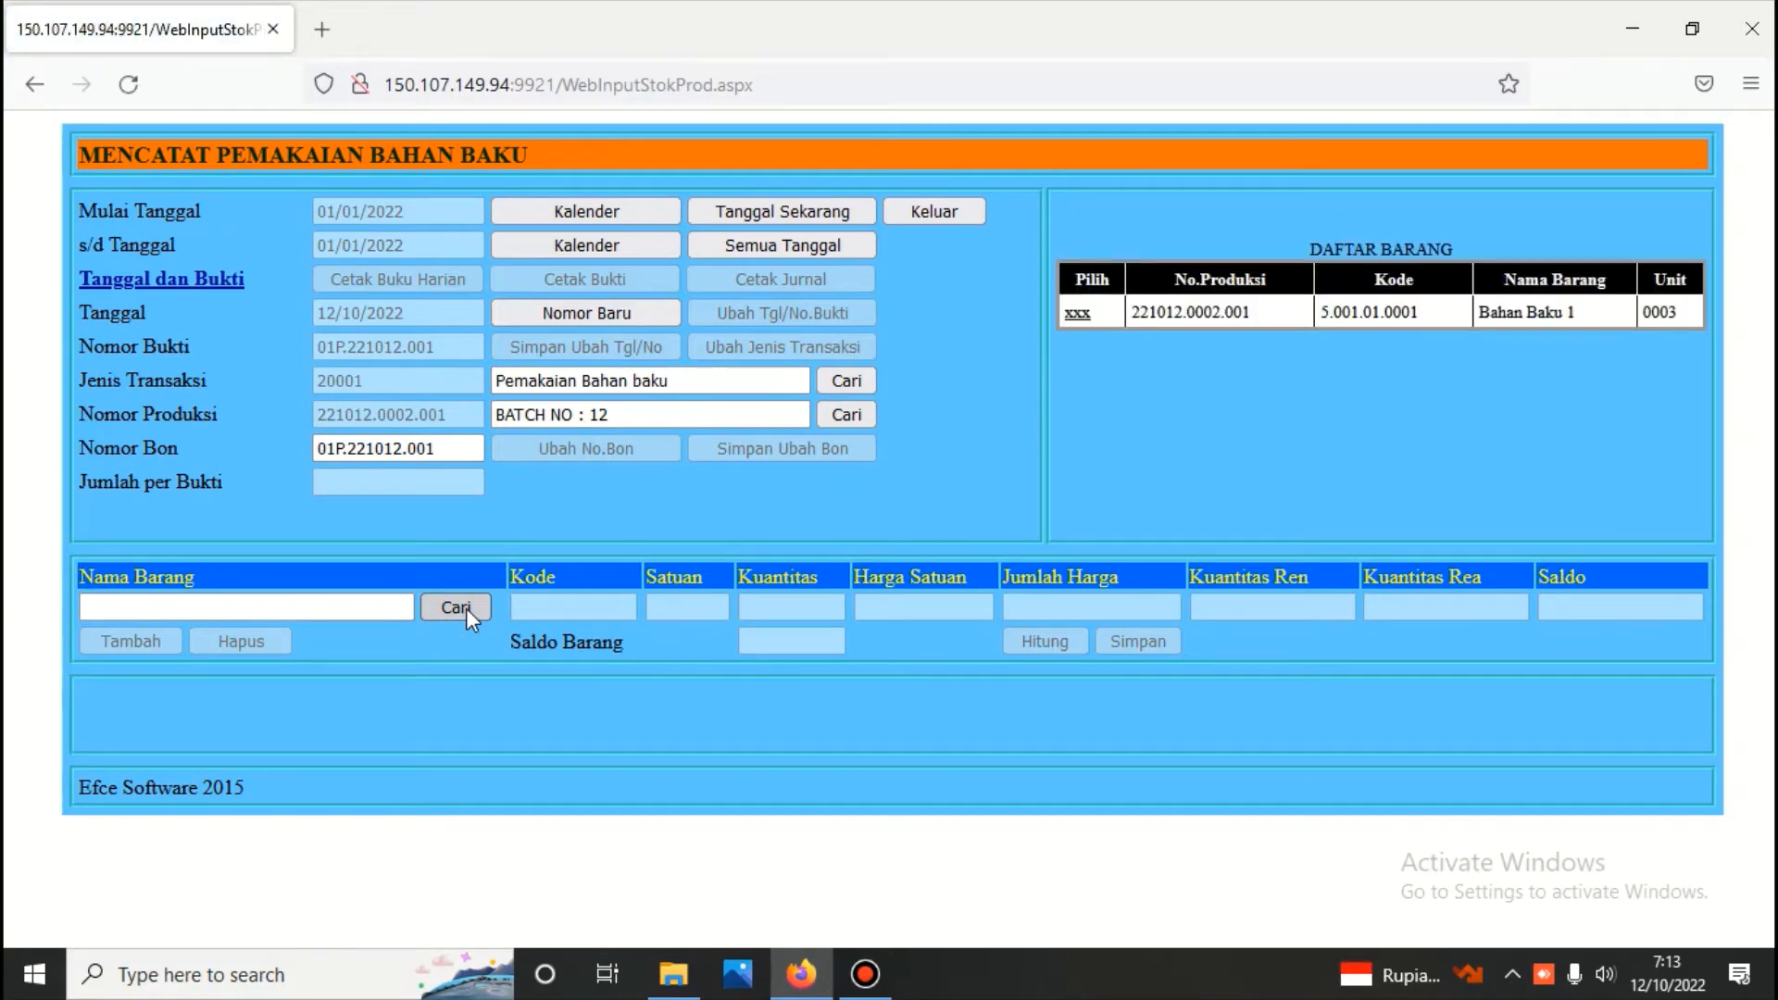
Change the usage voucher's production number to BATCH NO 11 and look up that batch's materials
left_click_drag(630, 415, 491, 414)
key("BackSpace")
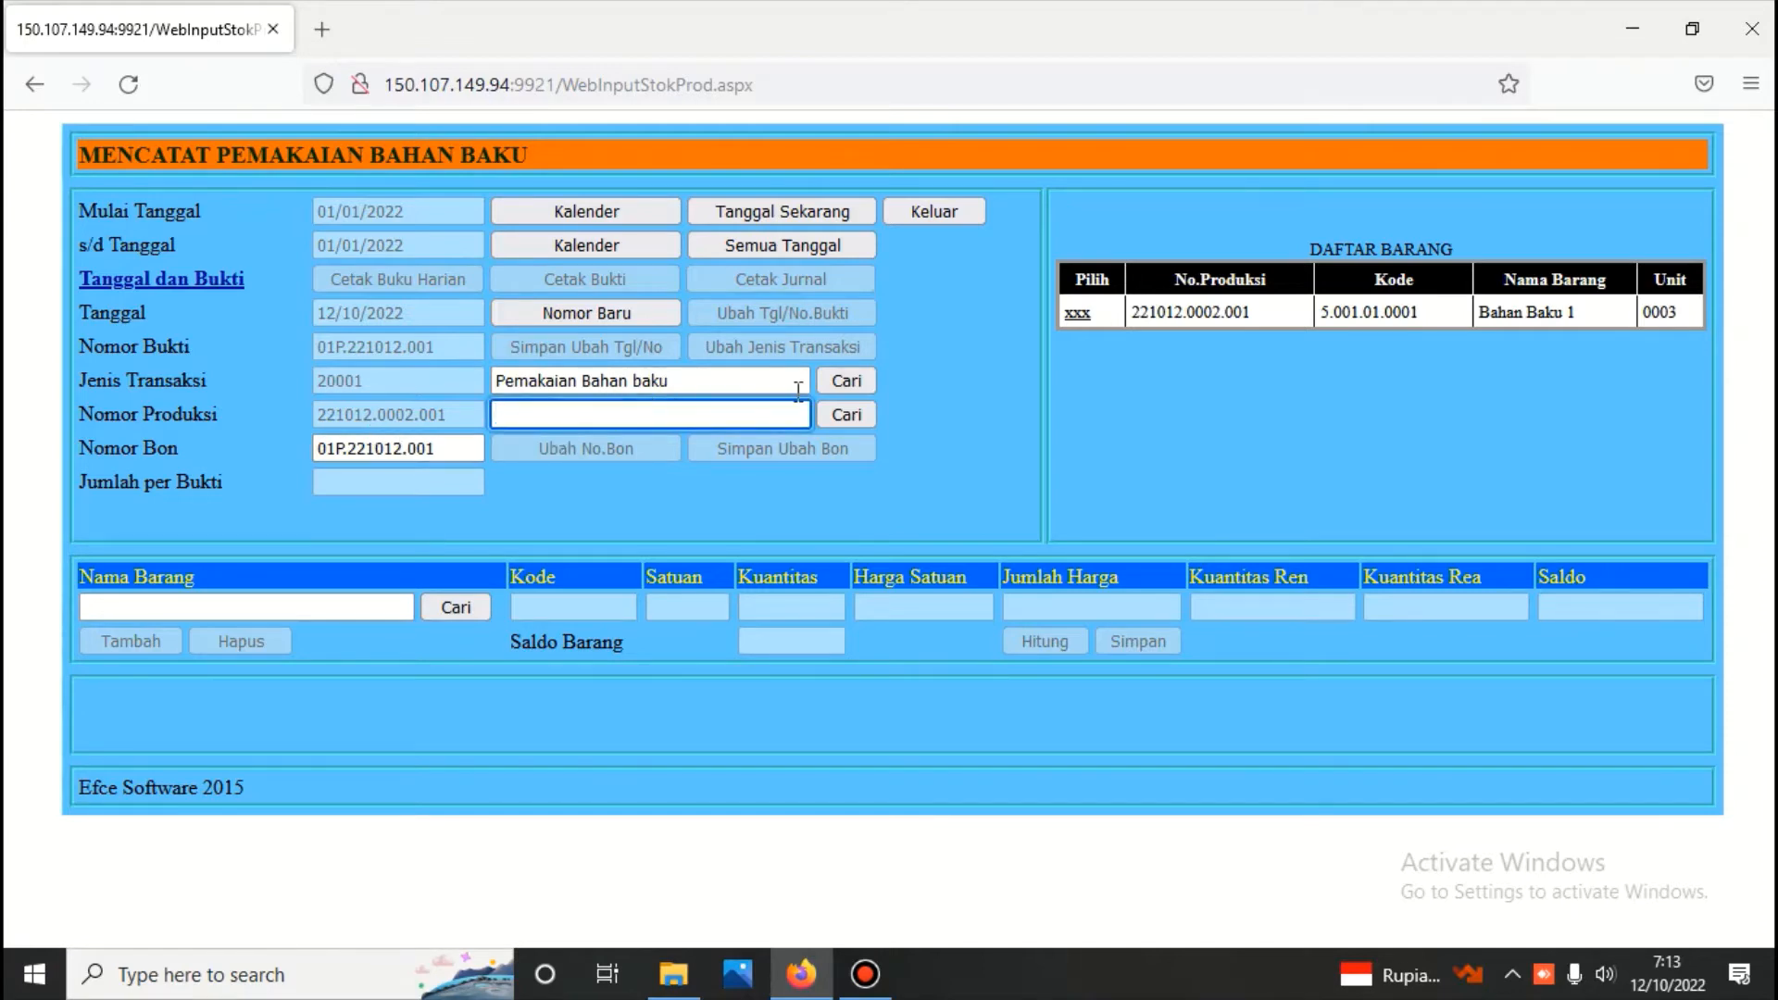
left_click(854, 417)
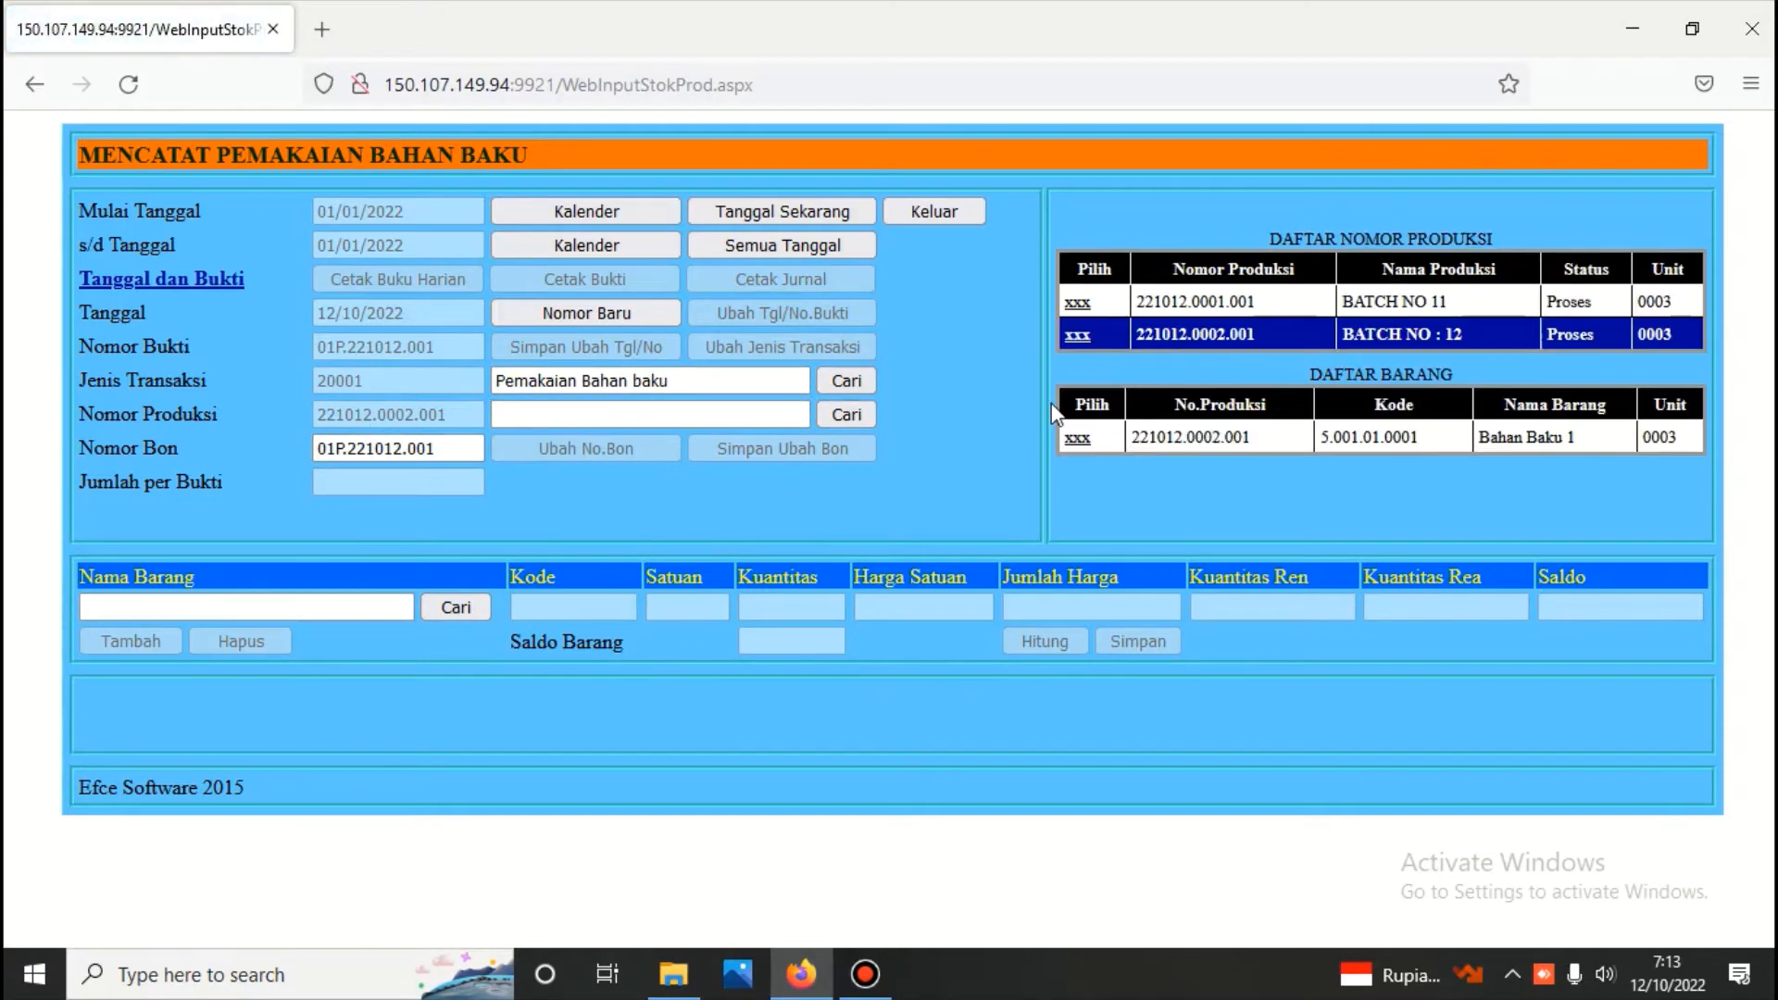
left_click(1077, 306)
left_click(453, 608)
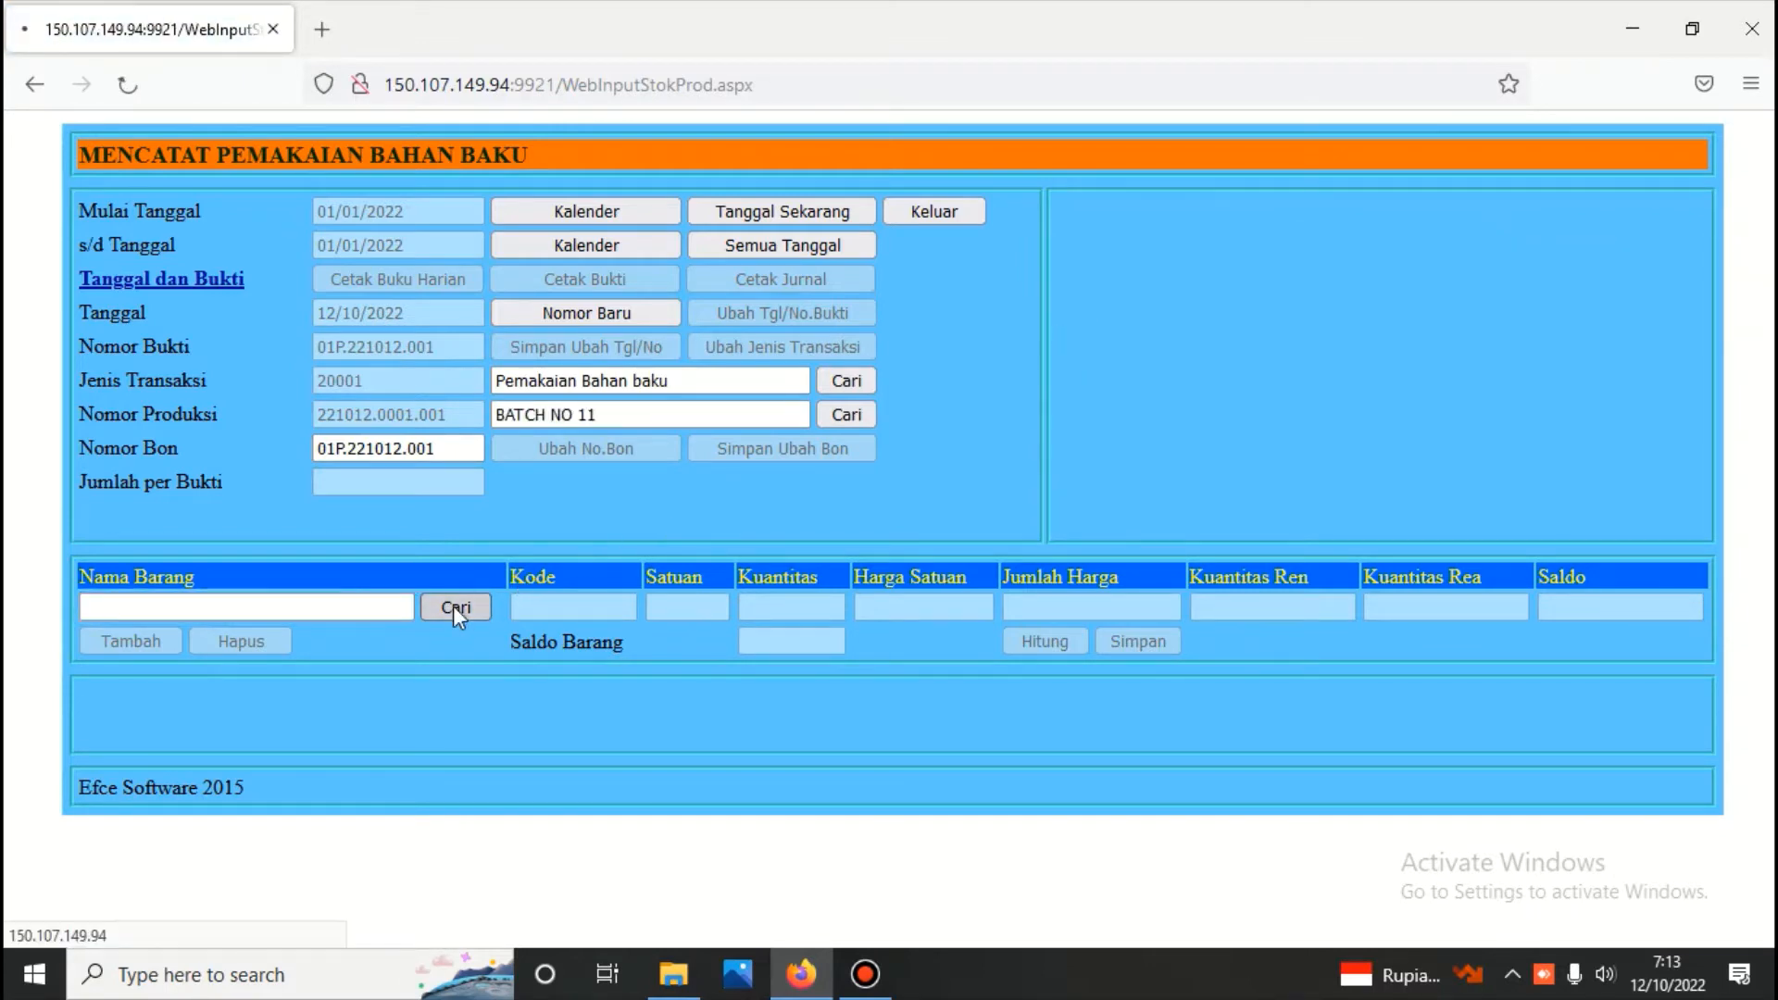
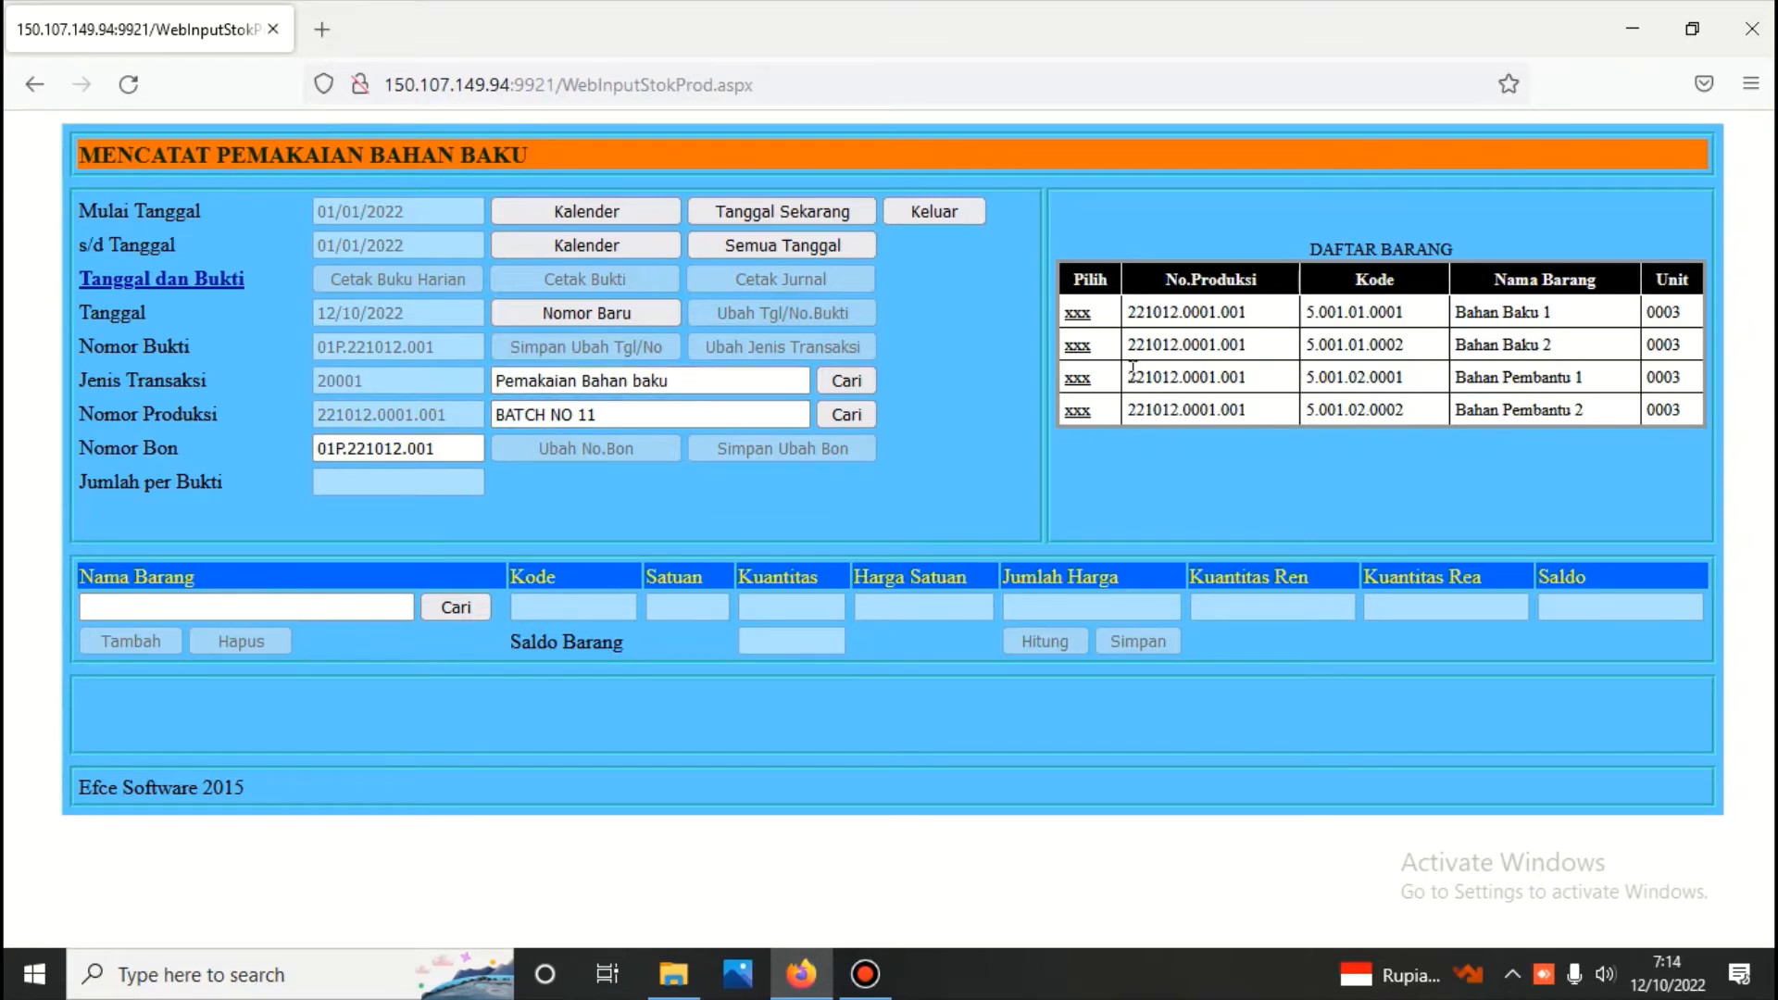
Record the usage of 3 kg of Bahan Baku 1 at 150.000 for BATCH NO 11, calculate its amount and save
left_click(1078, 315)
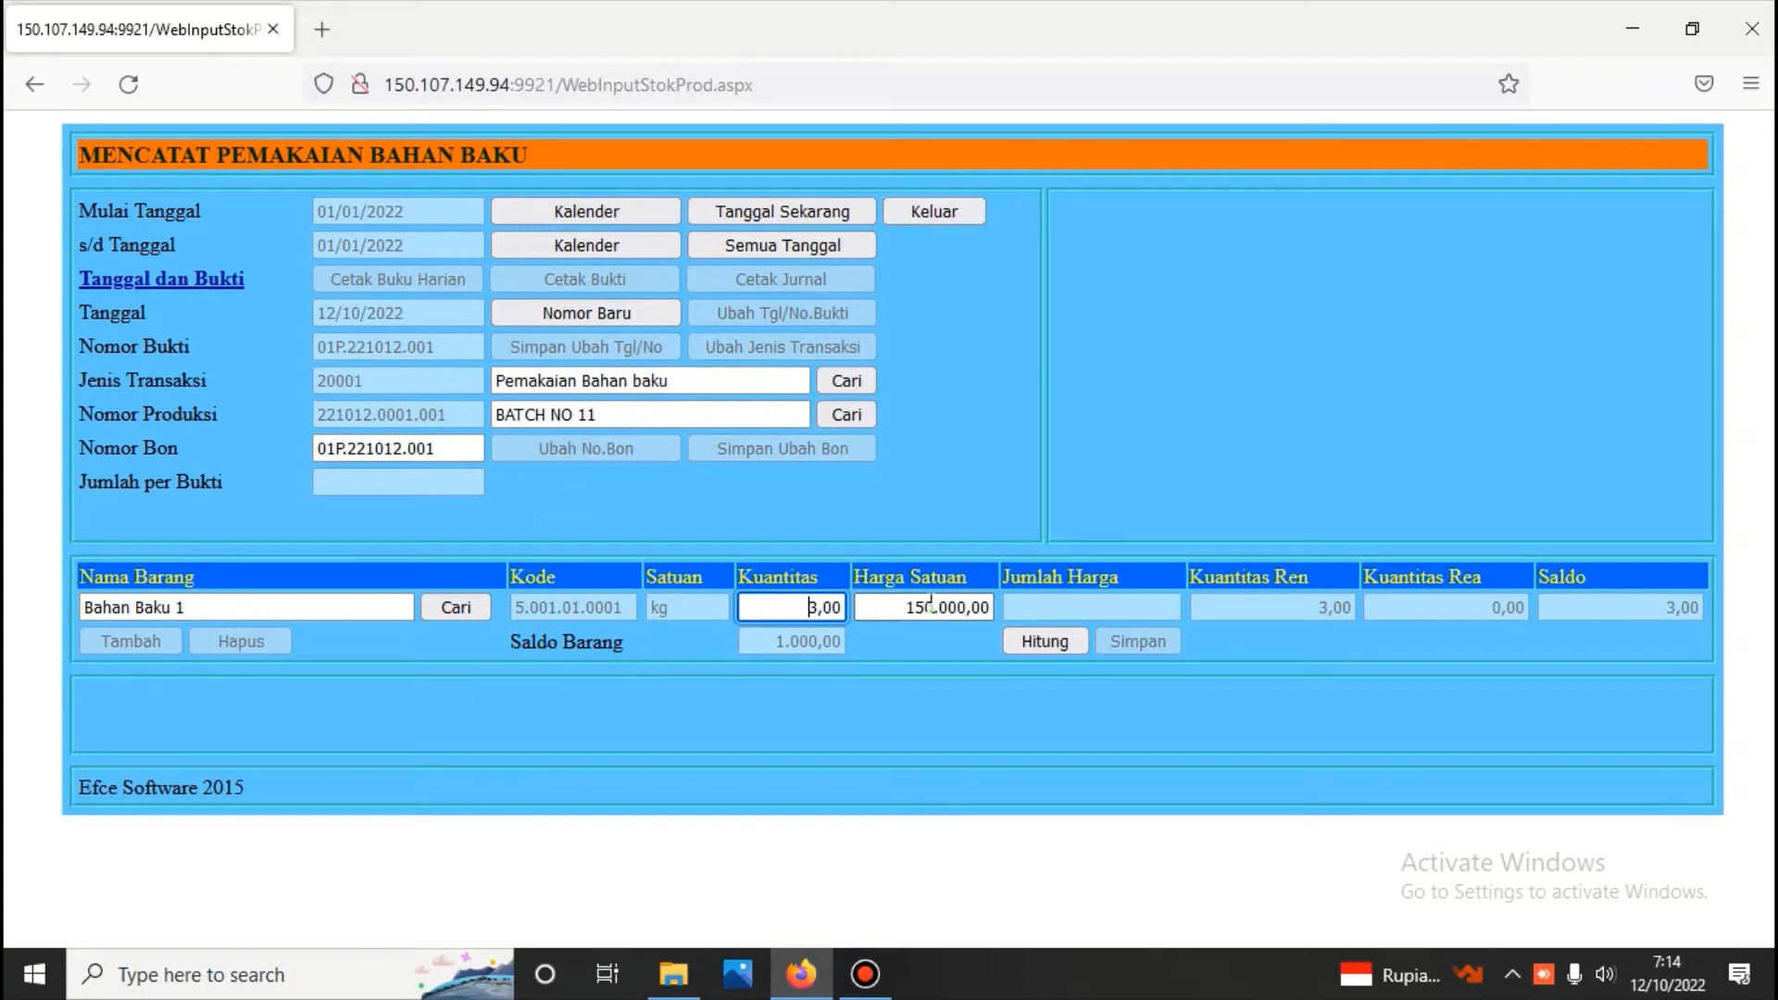
left_click(1030, 643)
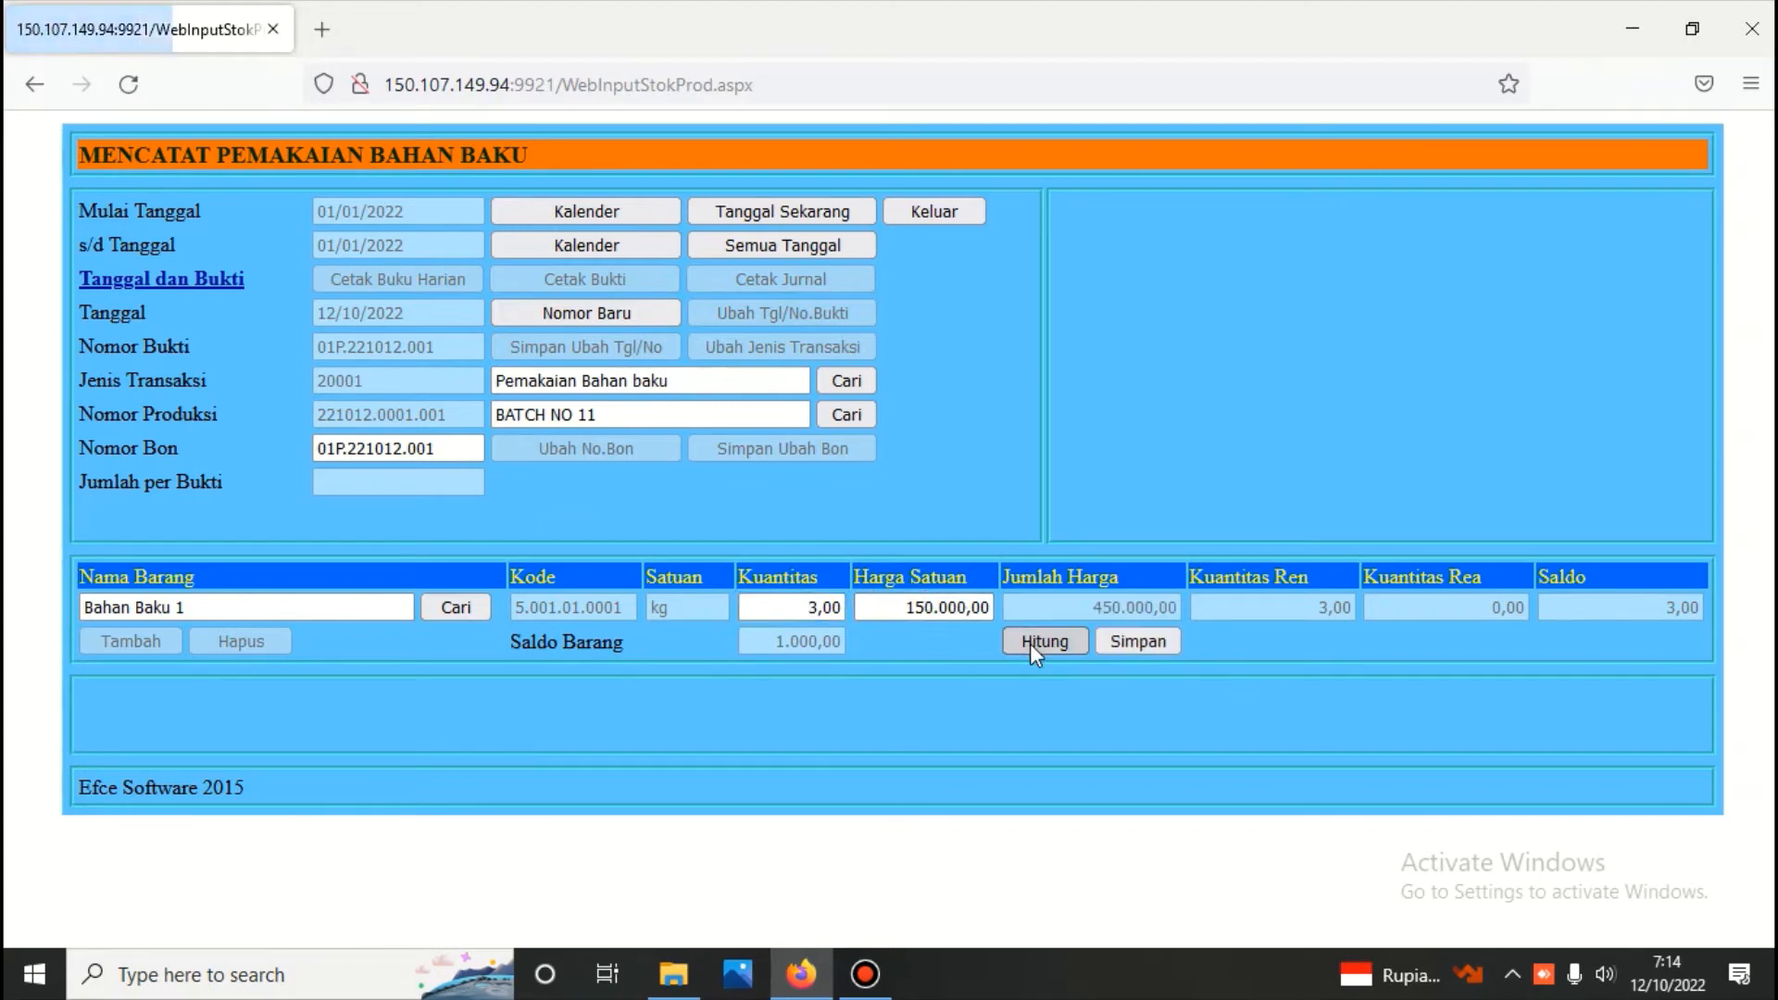
left_click(1127, 635)
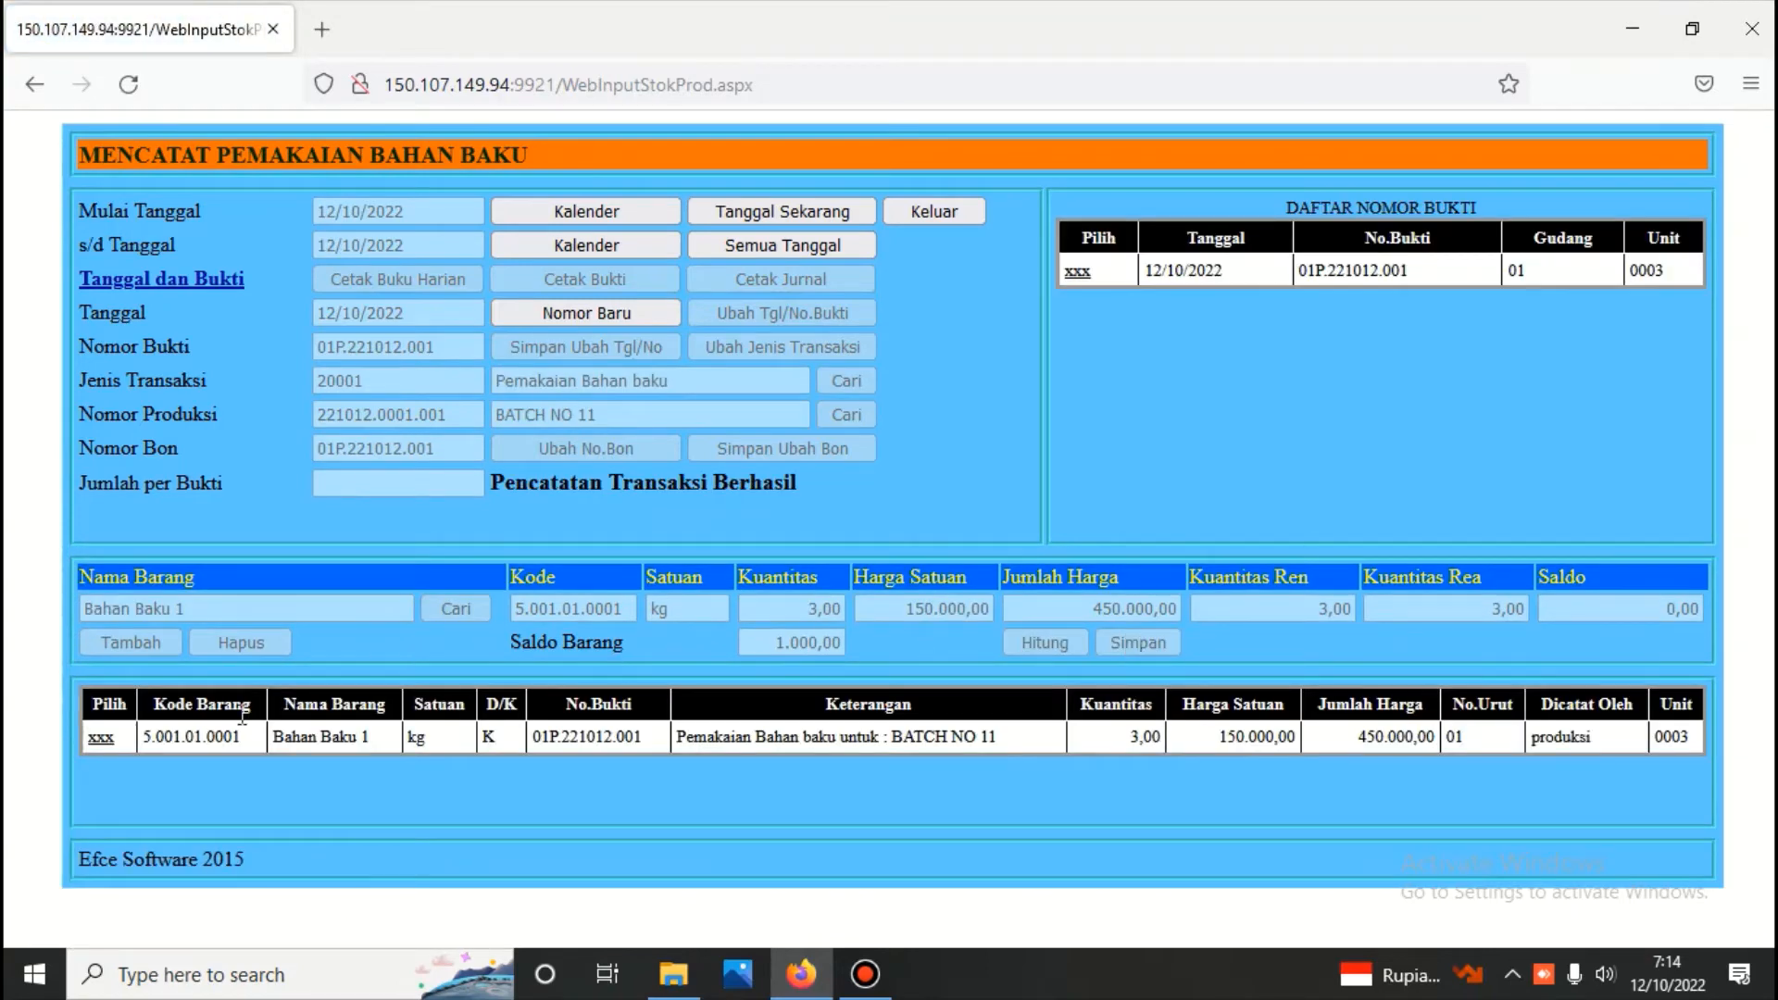
Start an additional item line on the saved raw material voucher and try to choose Bahan Baku 1 again
left_click(102, 738)
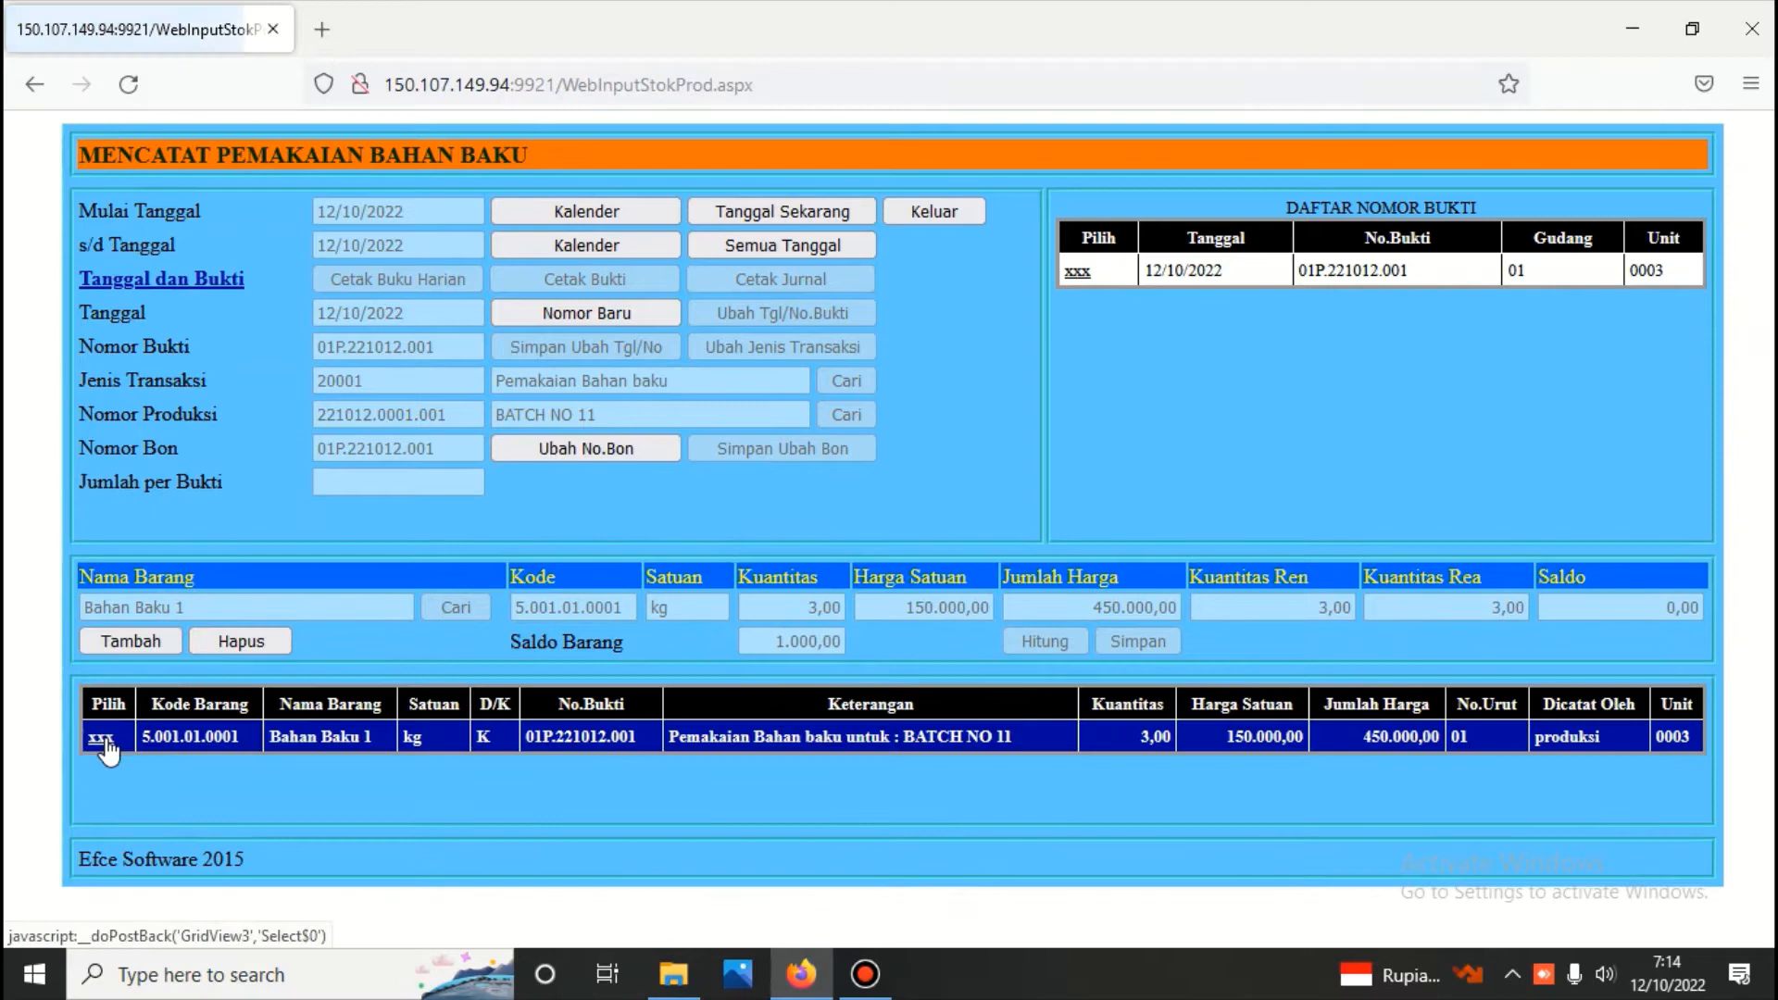
left_click(138, 639)
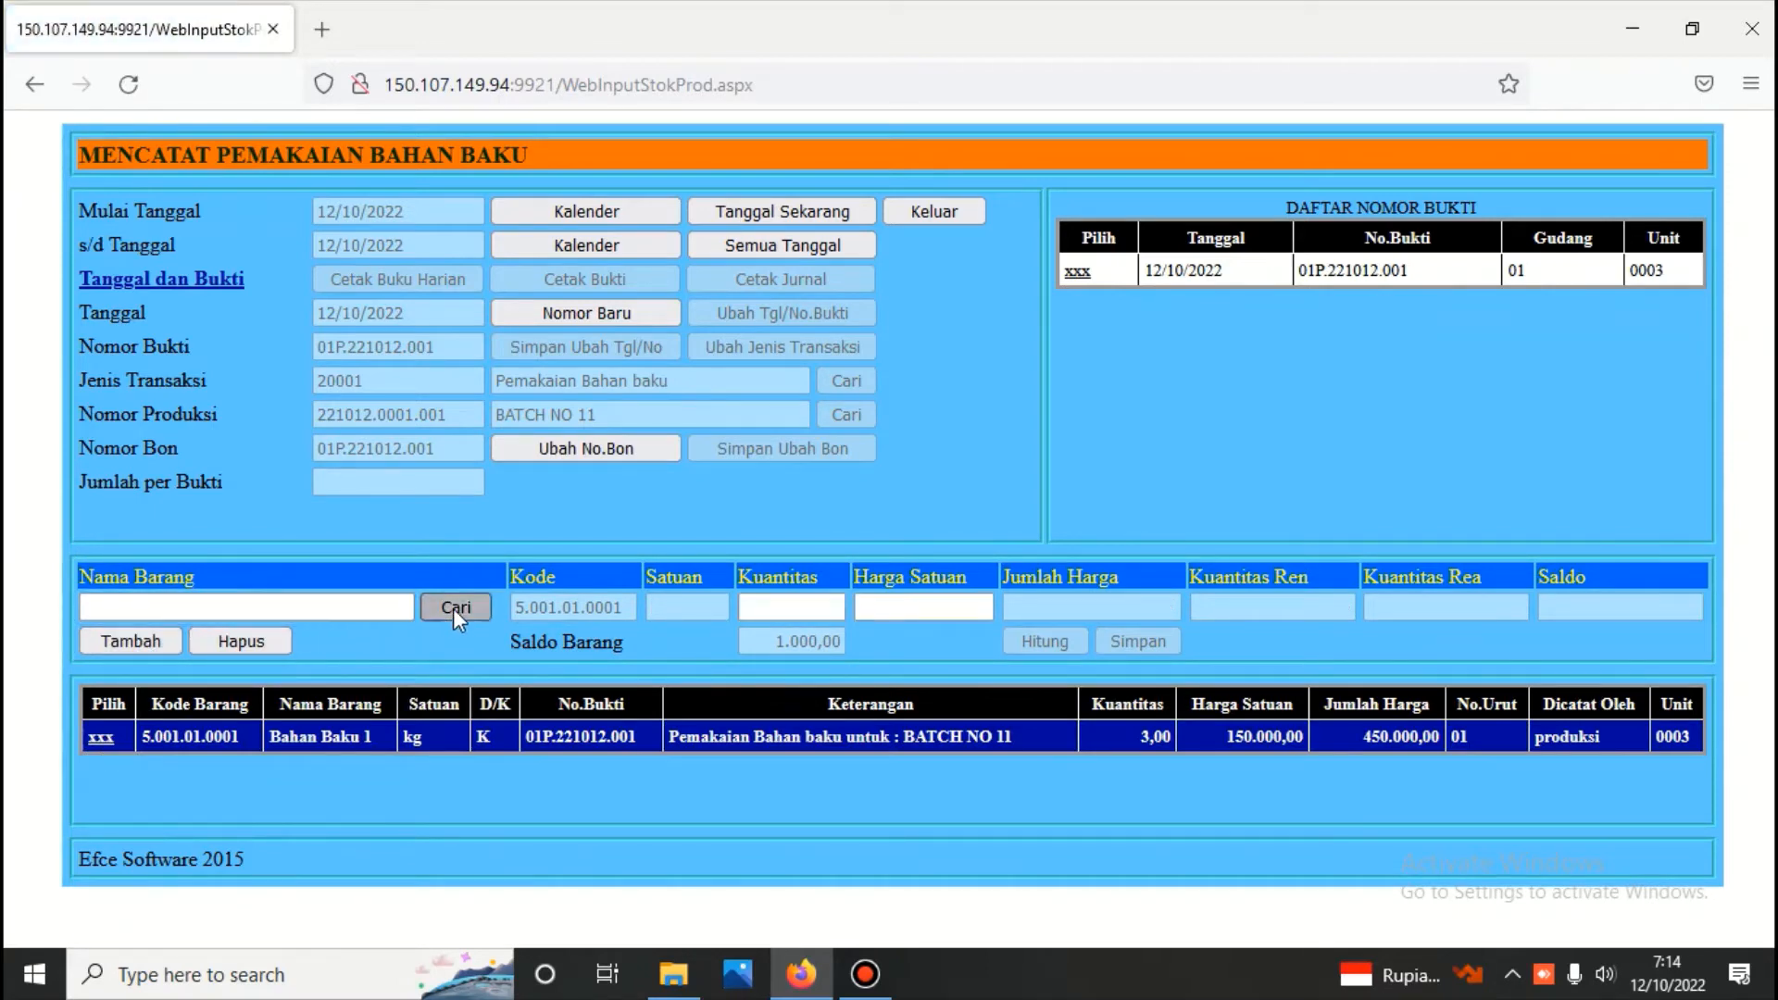
left_click(453, 609)
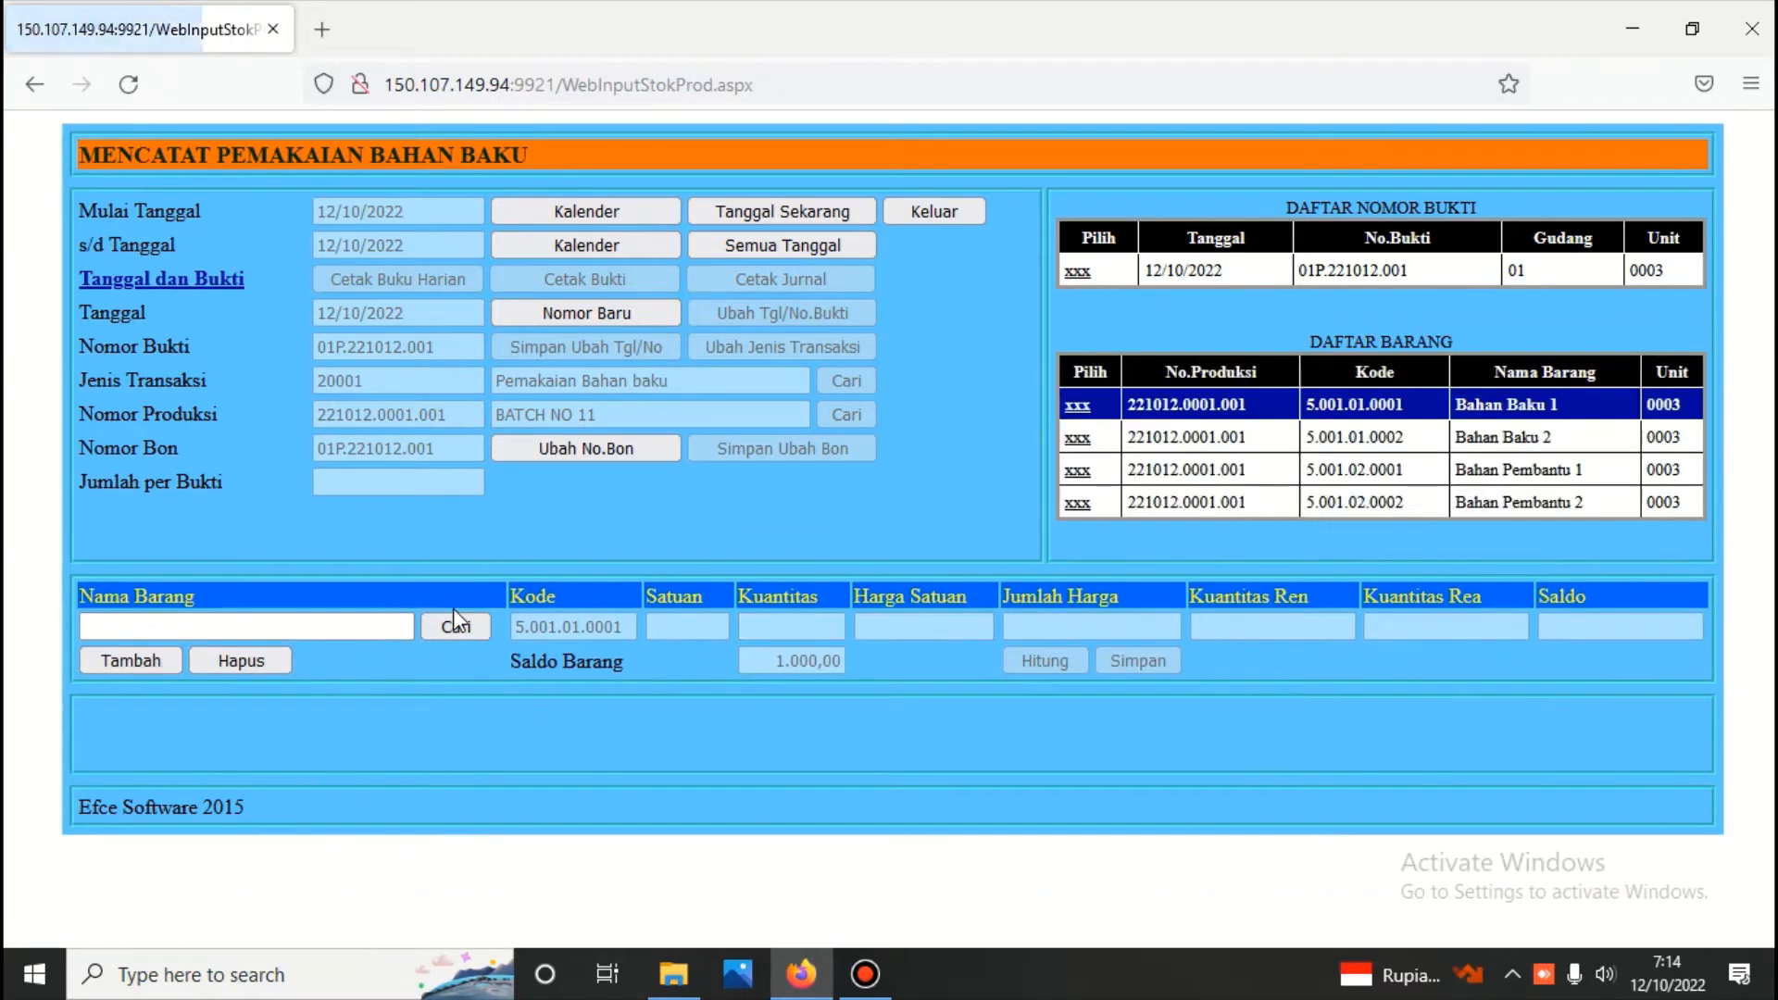
left_click(1079, 408)
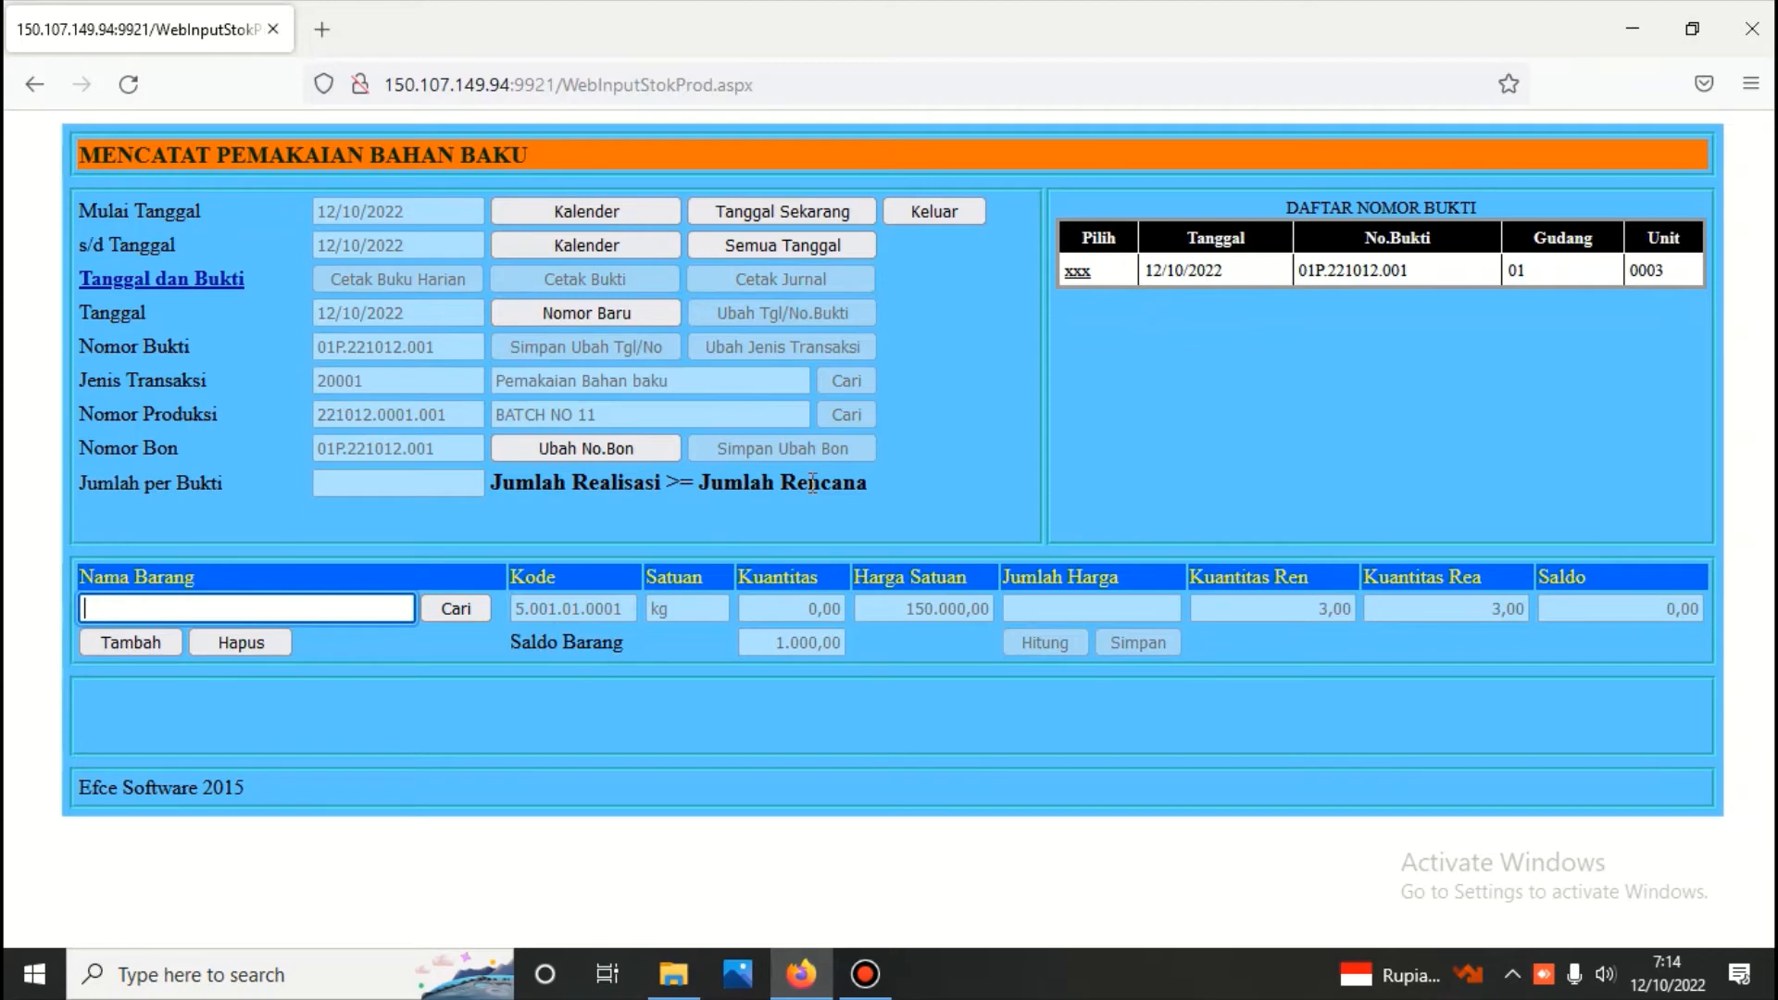
Try to record the usage of 5 kg of Bahan Baku 2 for BATCH NO 11
left_click(447, 608)
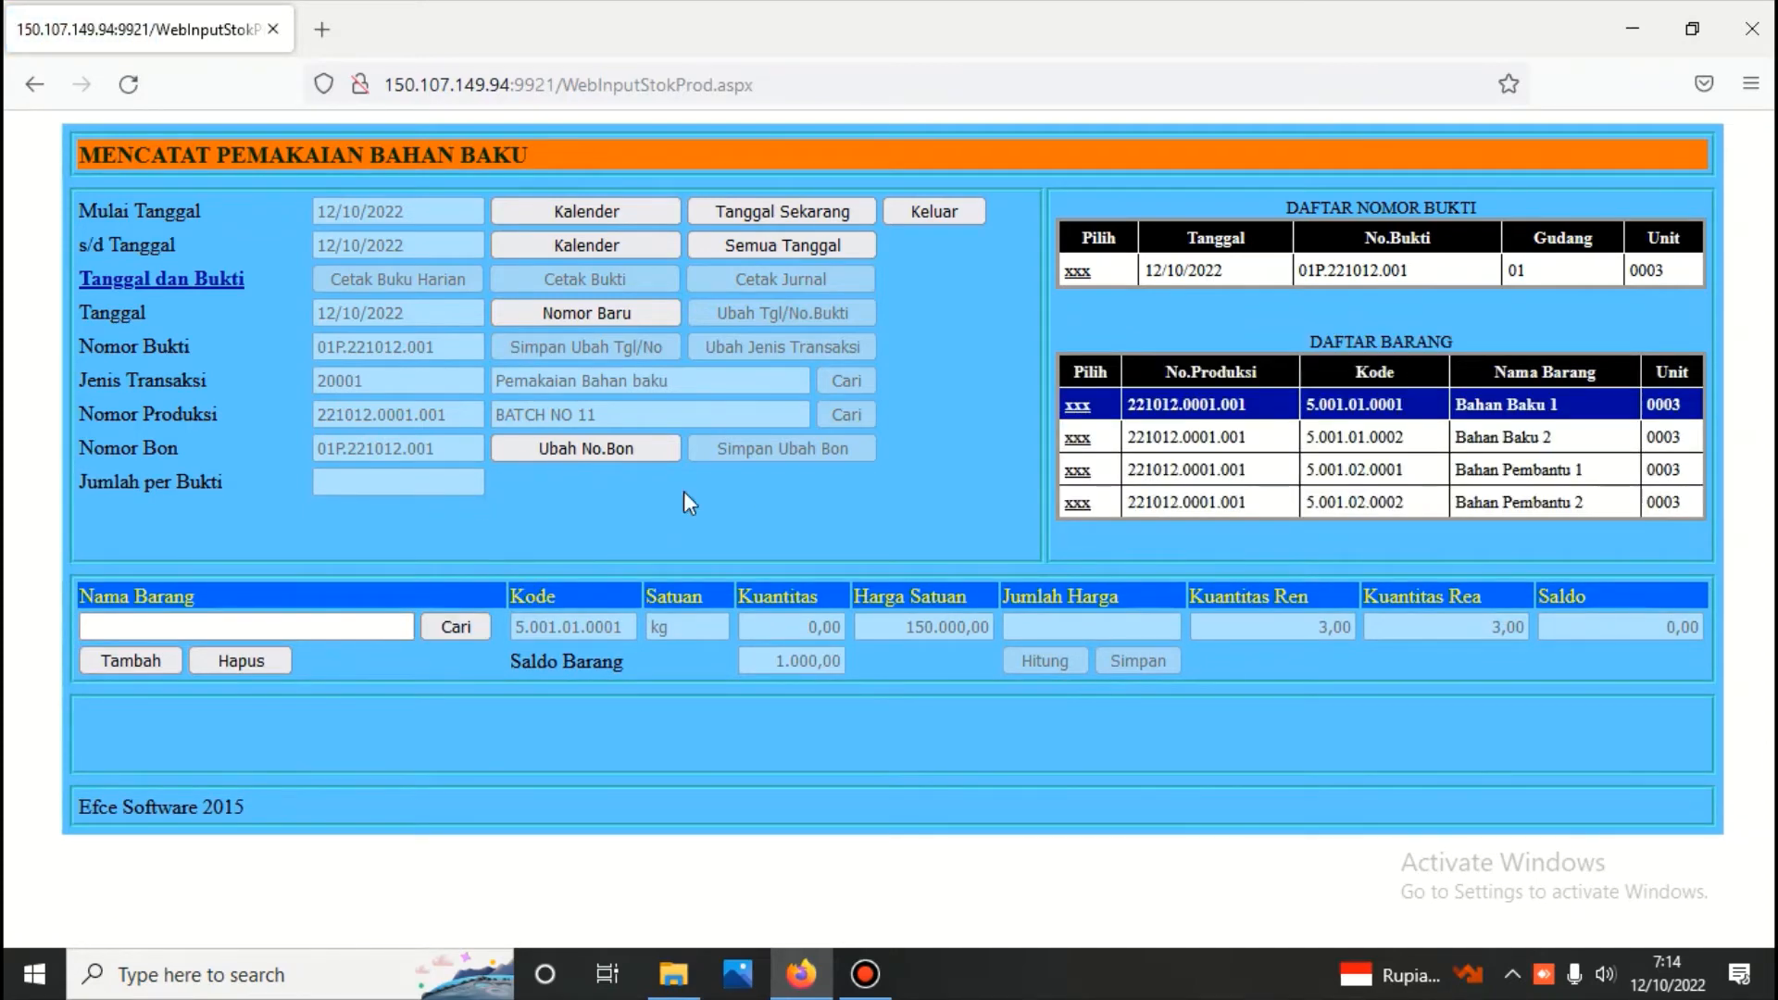
left_click(1078, 437)
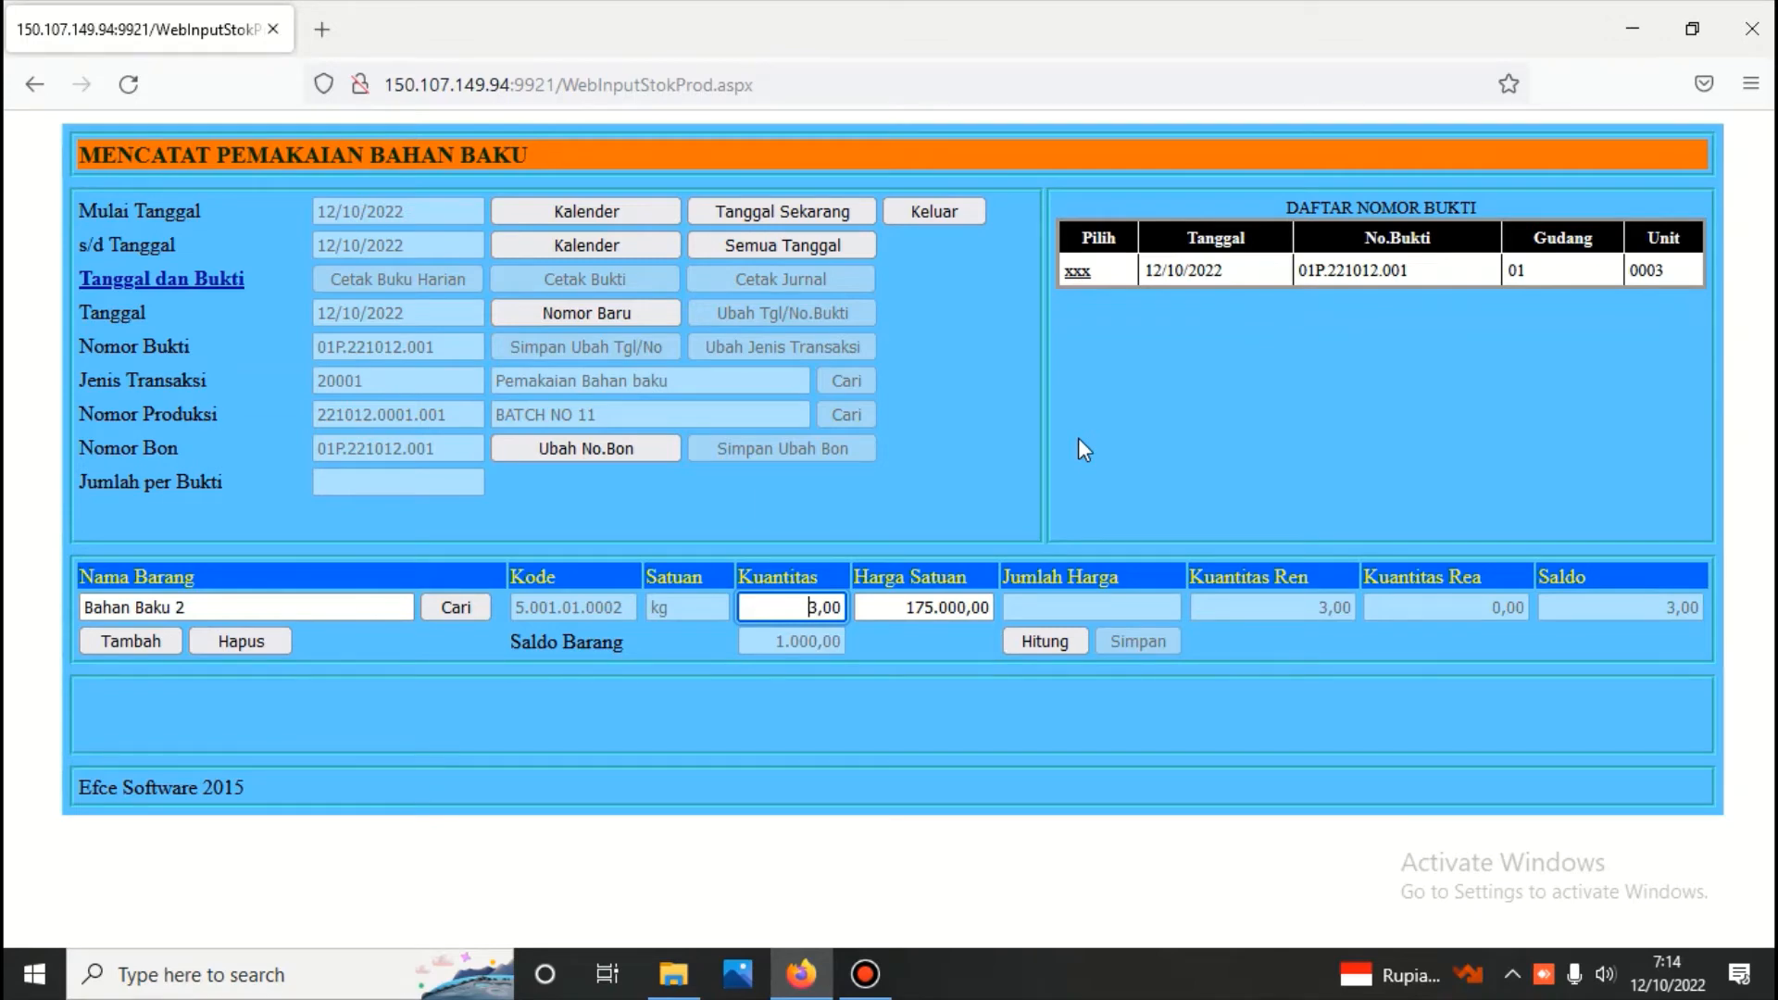
key("Delete")
type("5")
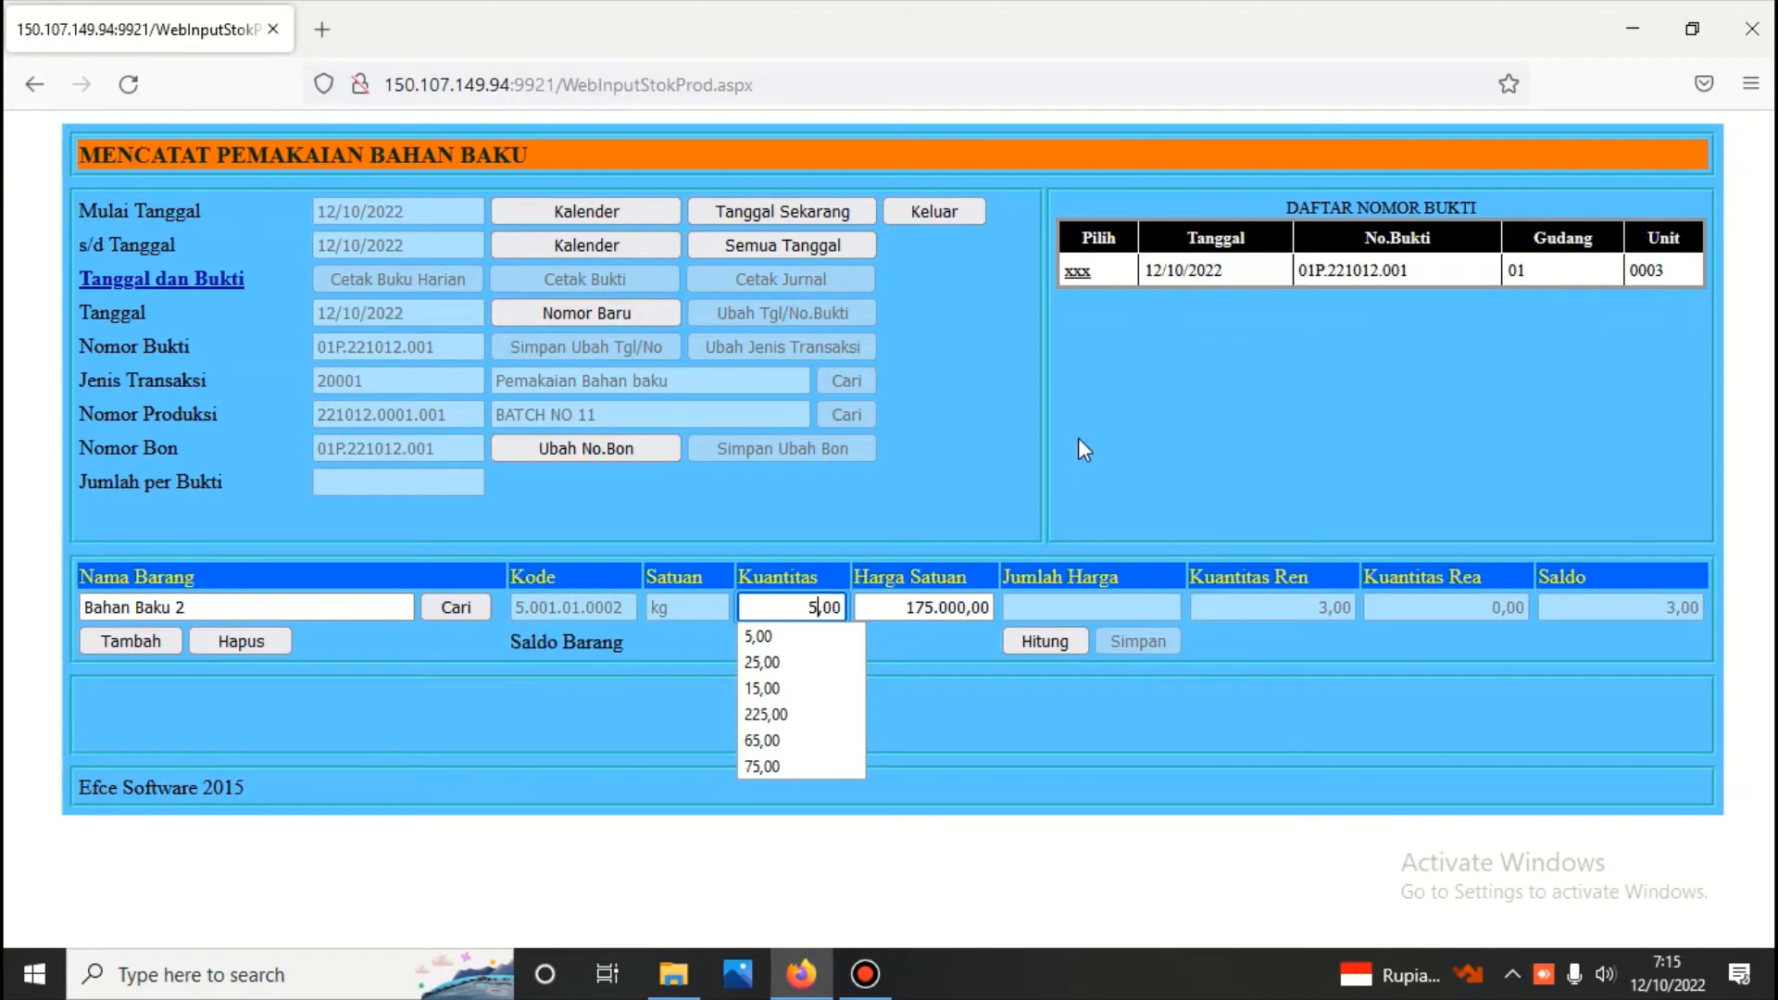
left_click(1045, 645)
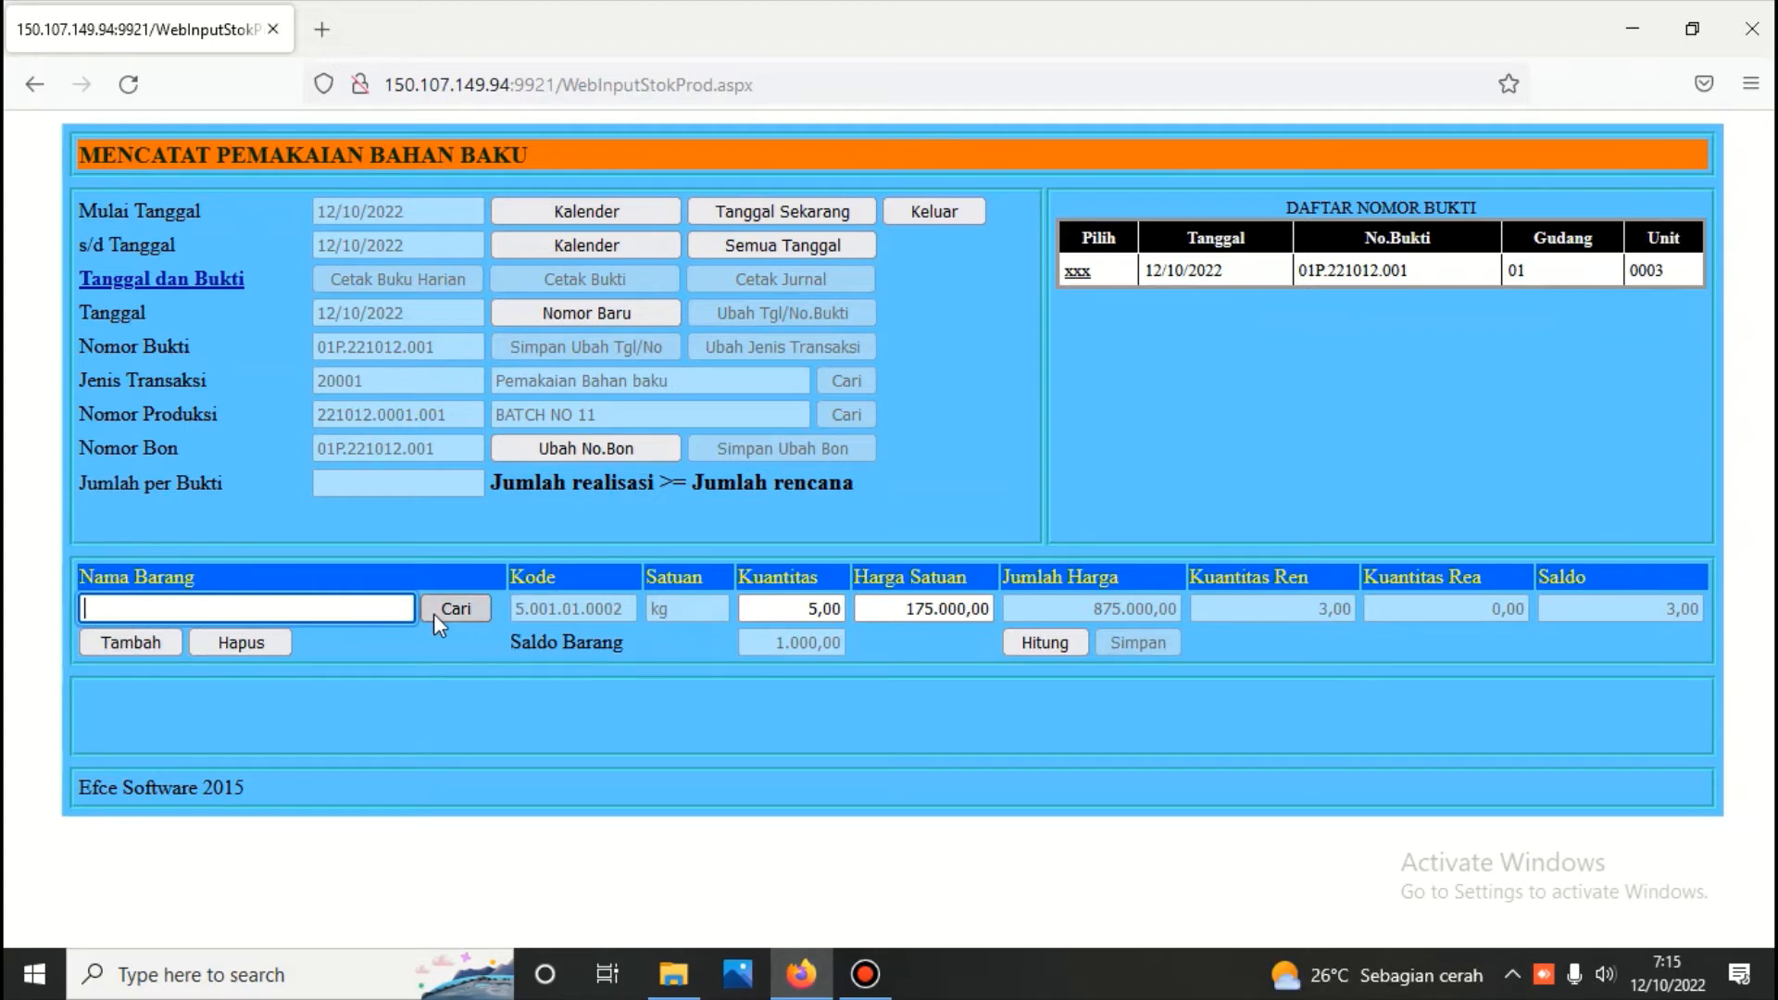
Reselect Bahan Baku 2 with its planned quantity of 3 kg at 175.000, calculate the amount and save the line
left_click(458, 609)
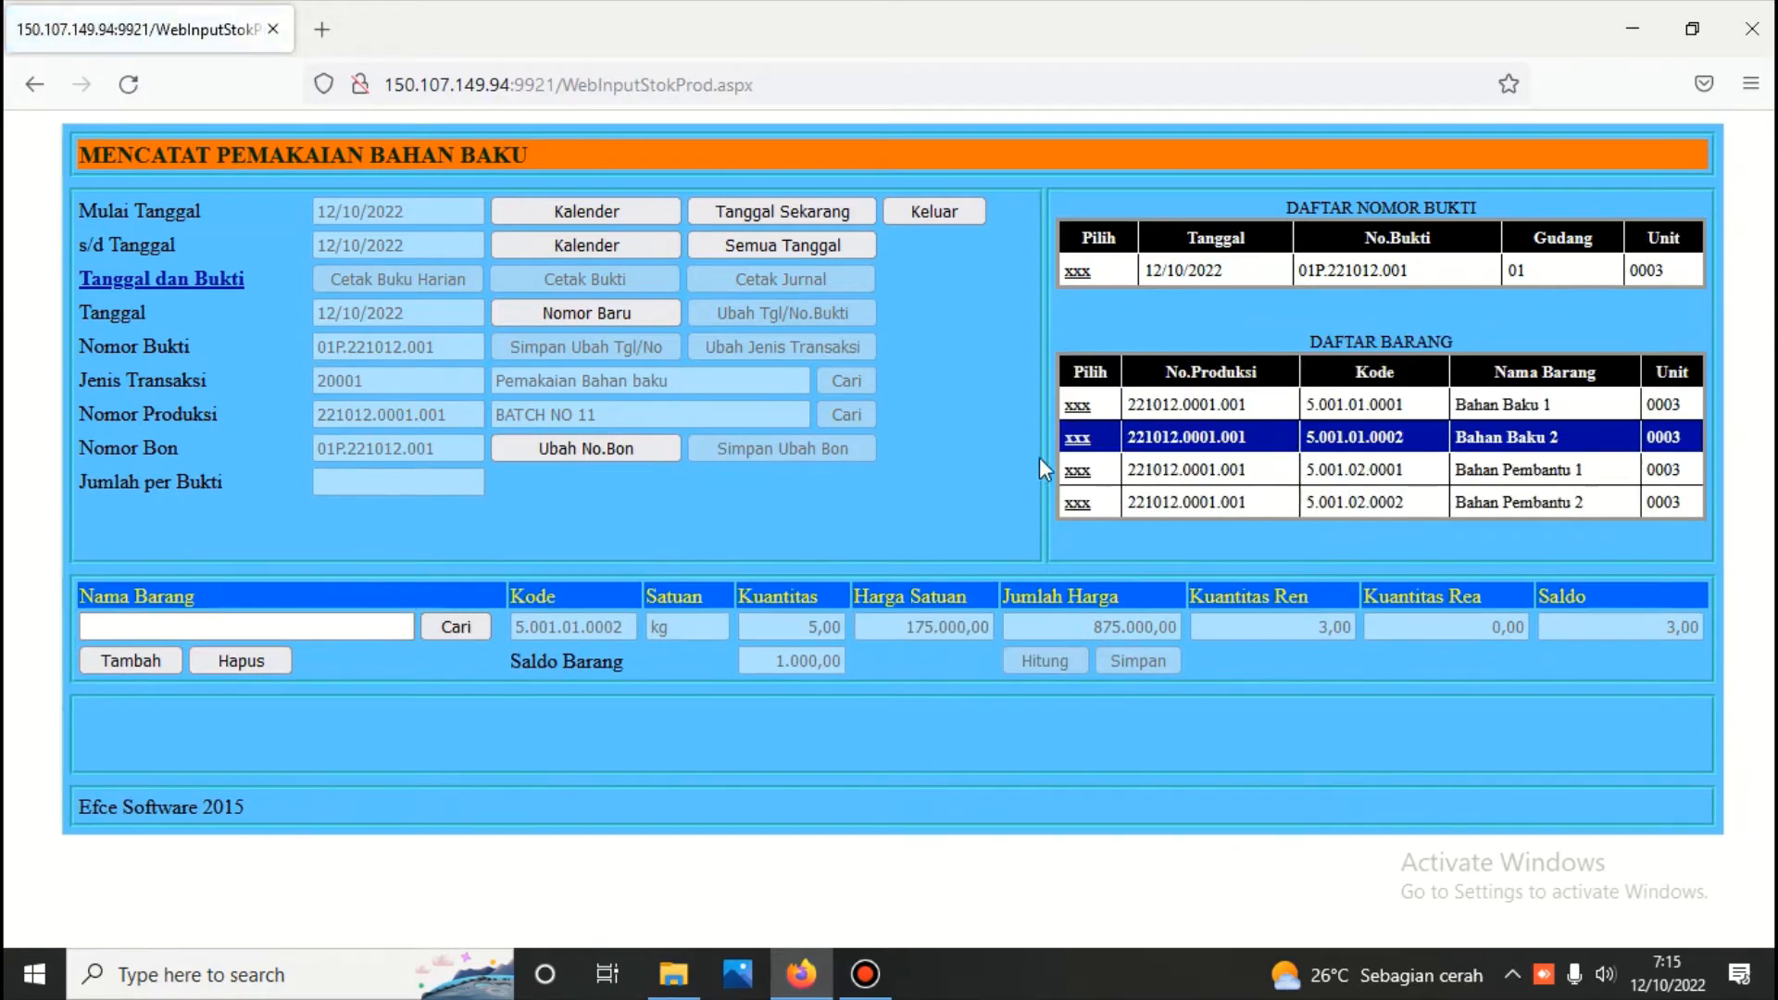
left_click(1072, 443)
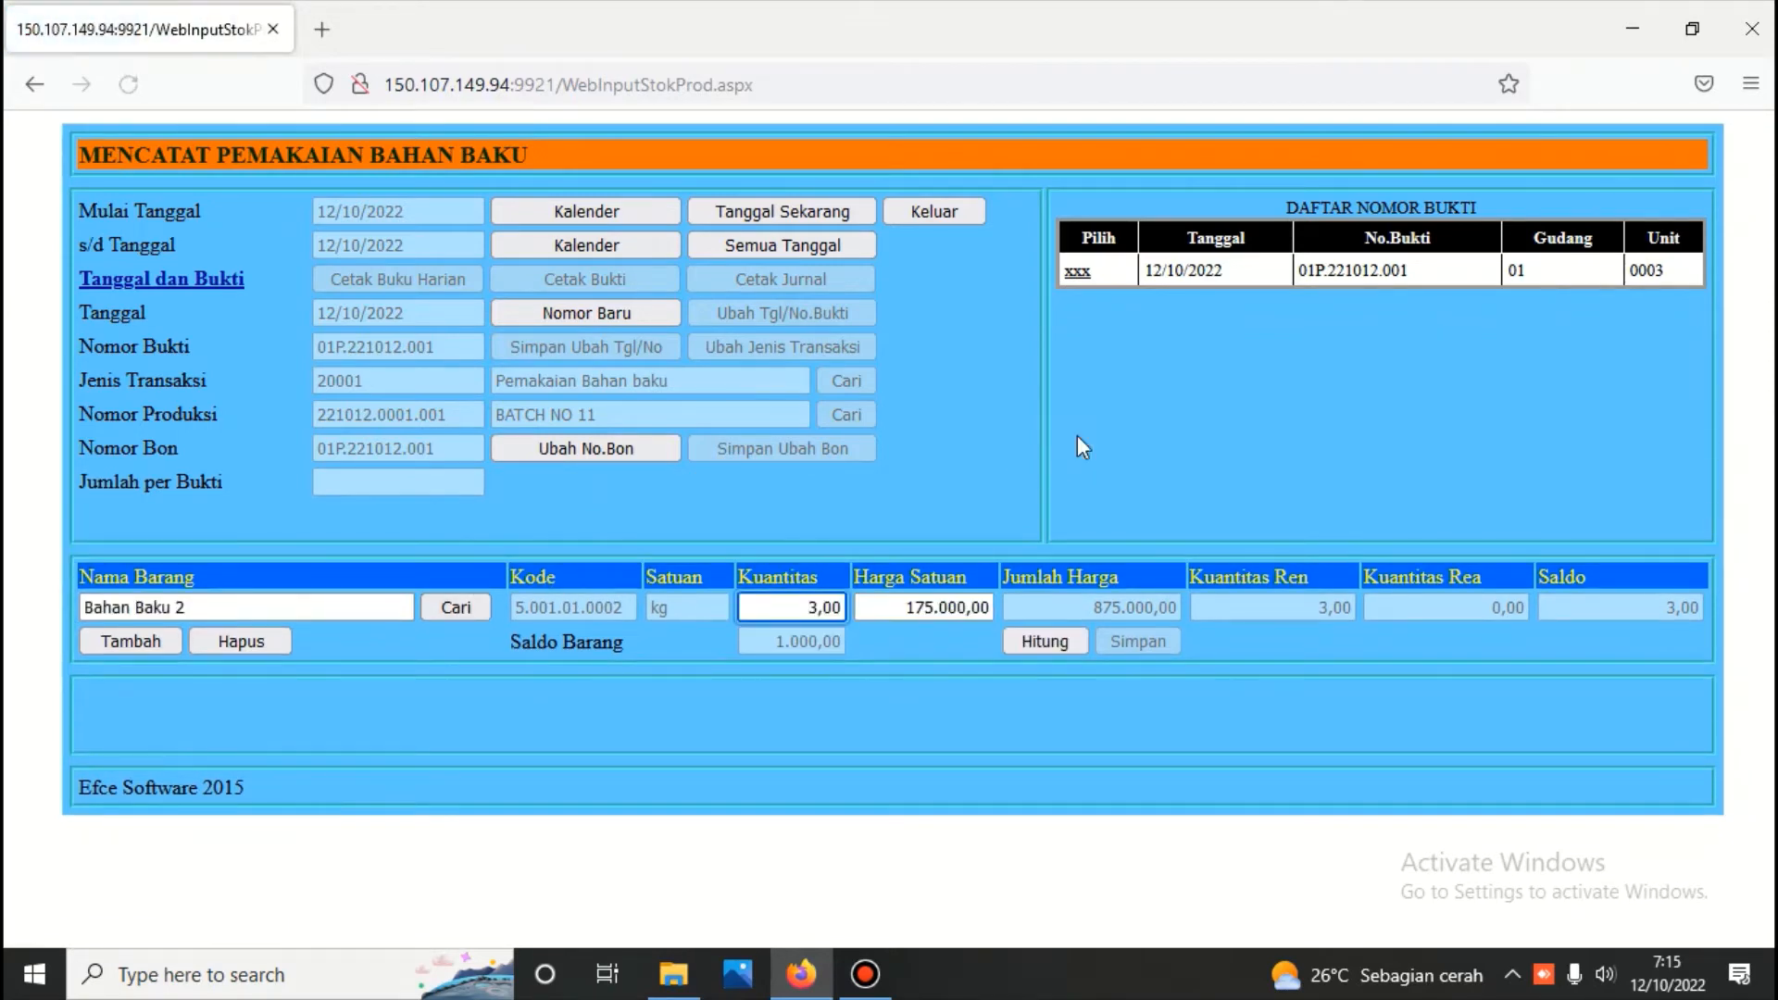
left_click(1064, 643)
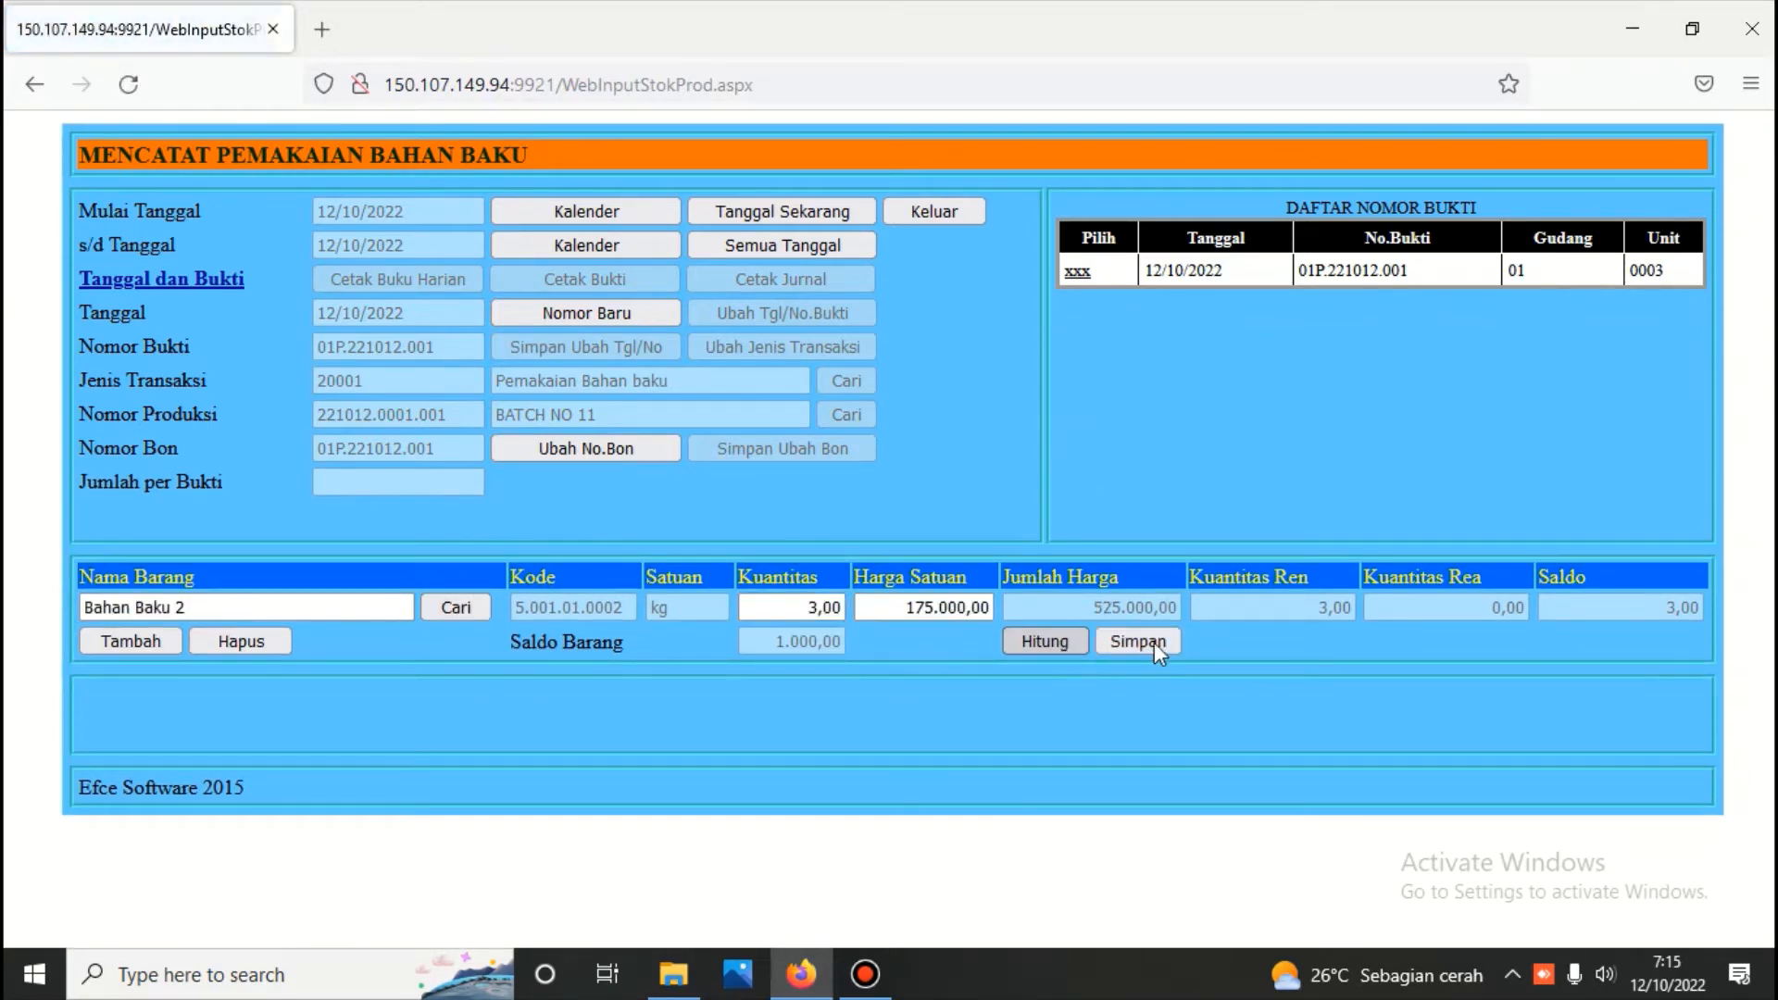
left_click(1154, 644)
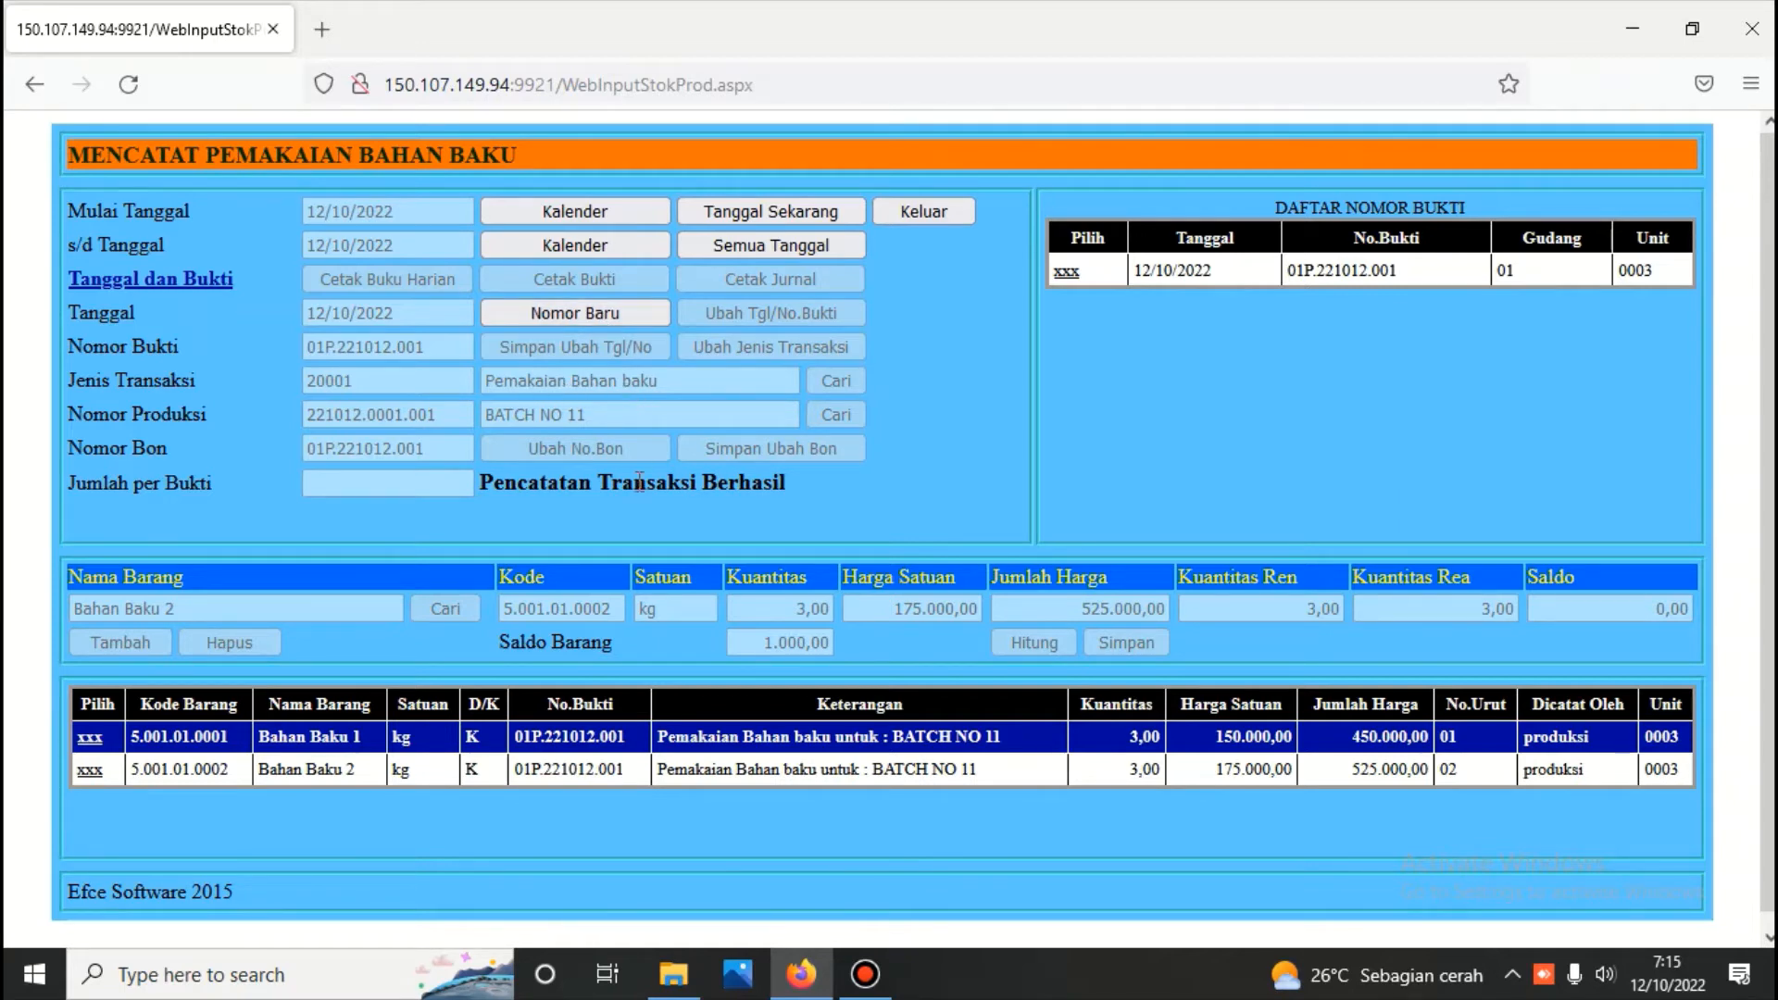
Start a new usage voucher dated 12 October 2022 with transaction type Pemakaian Bahan Pembantu and production number BATCH NO 11
left_click(553, 320)
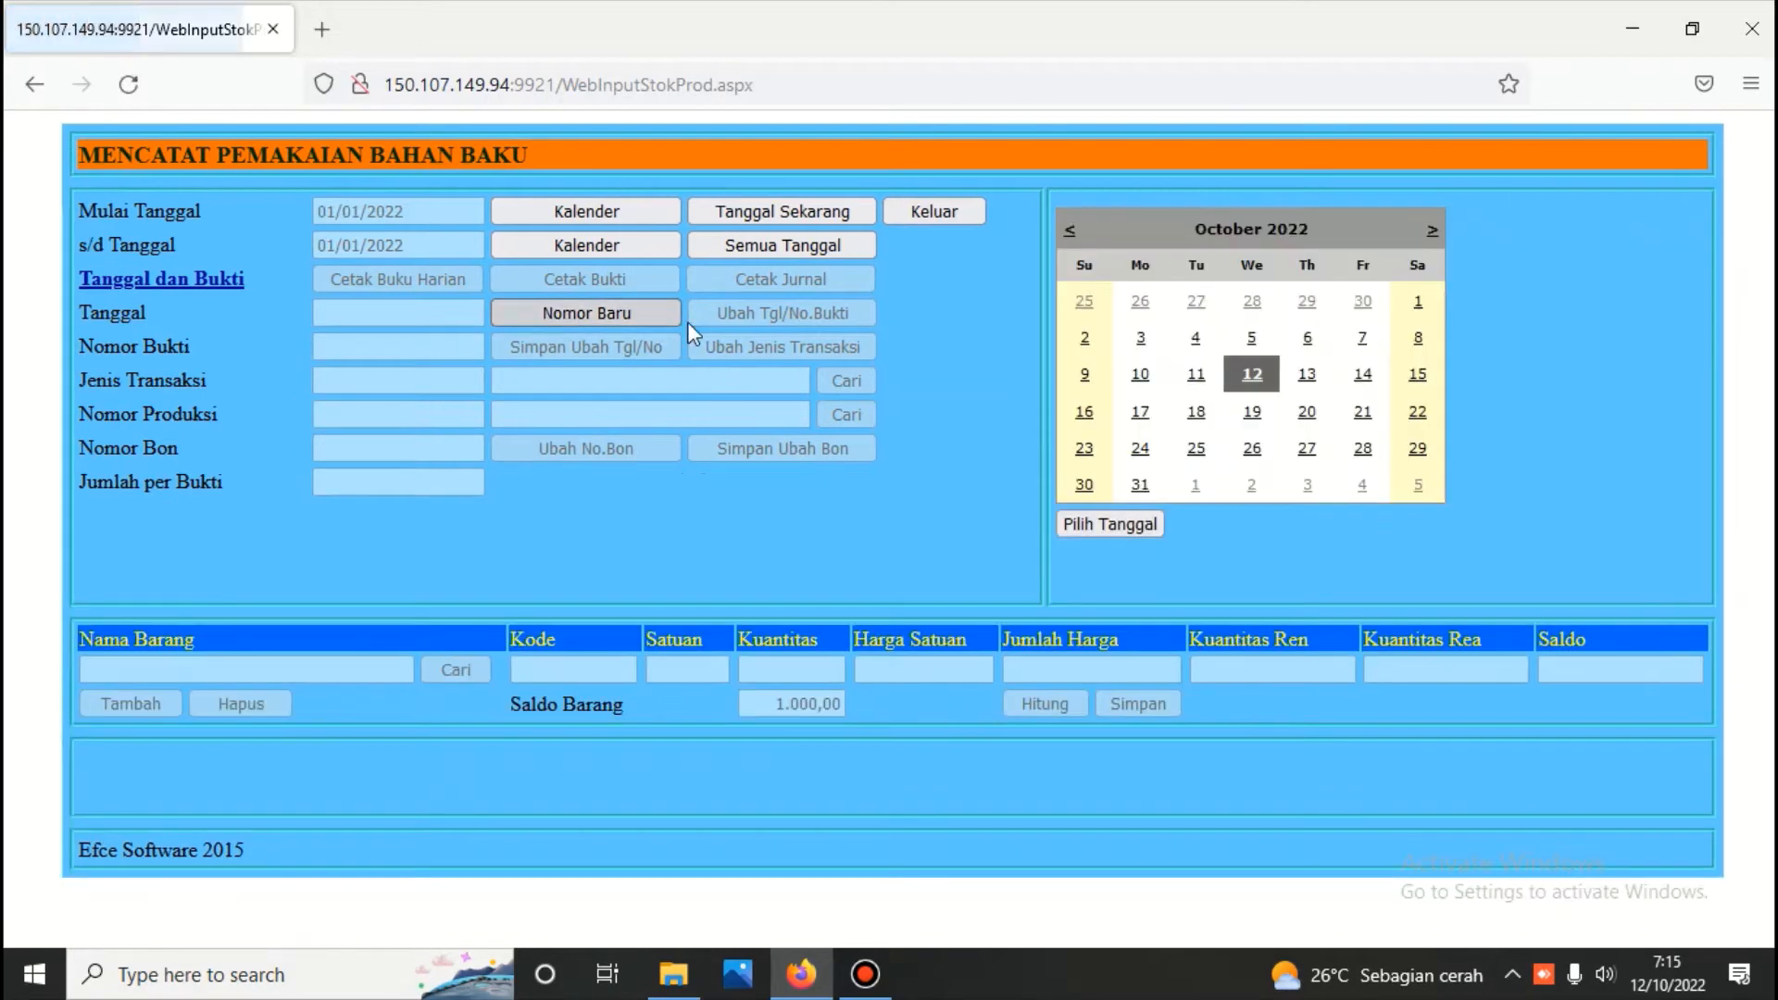
left_click(1119, 525)
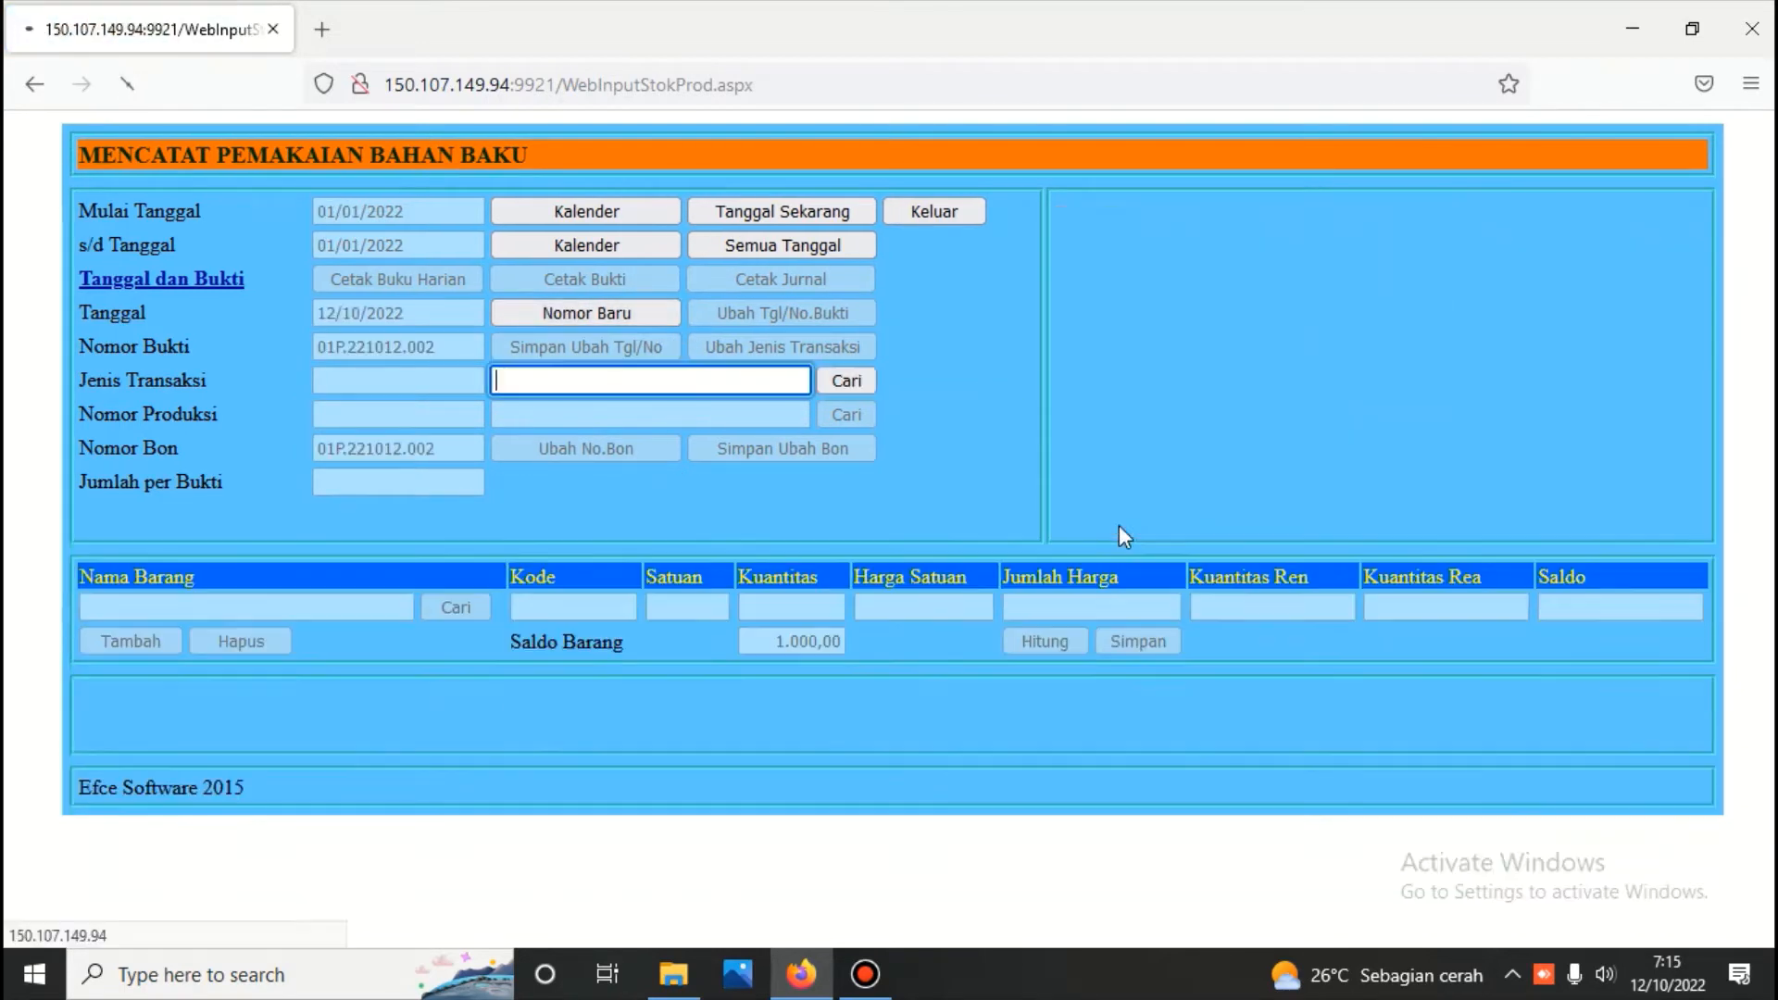
left_click(847, 380)
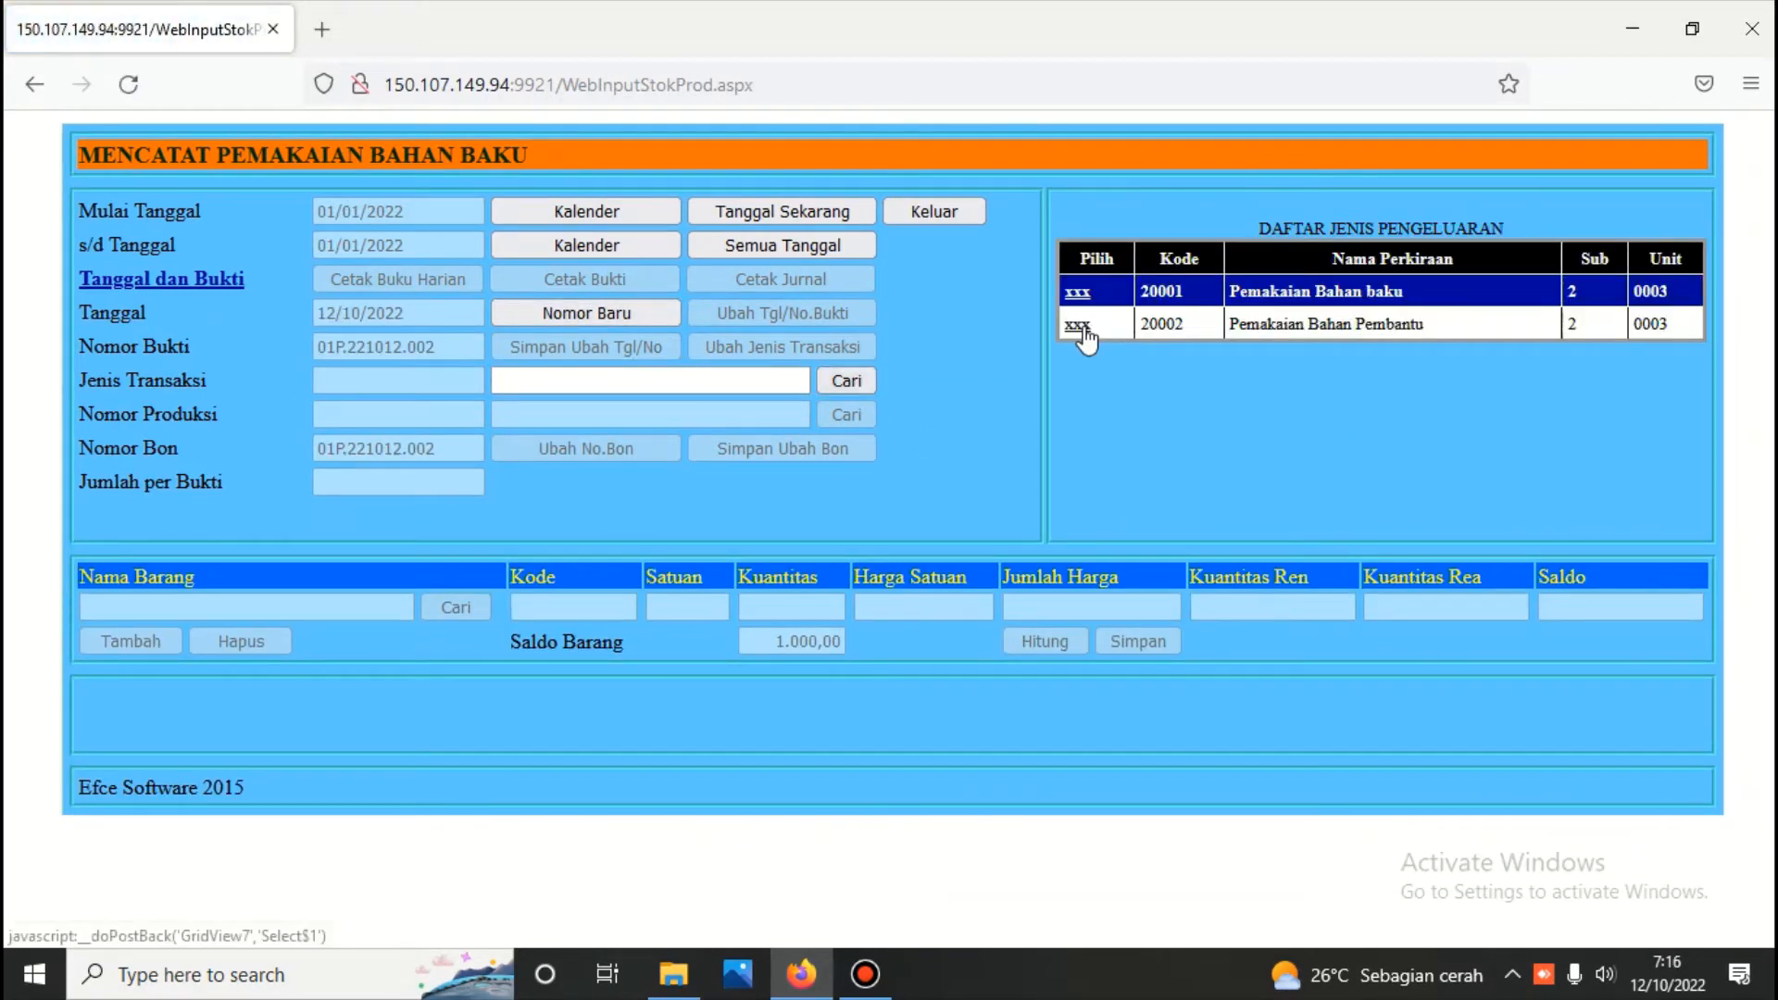
left_click(1077, 326)
left_click(861, 415)
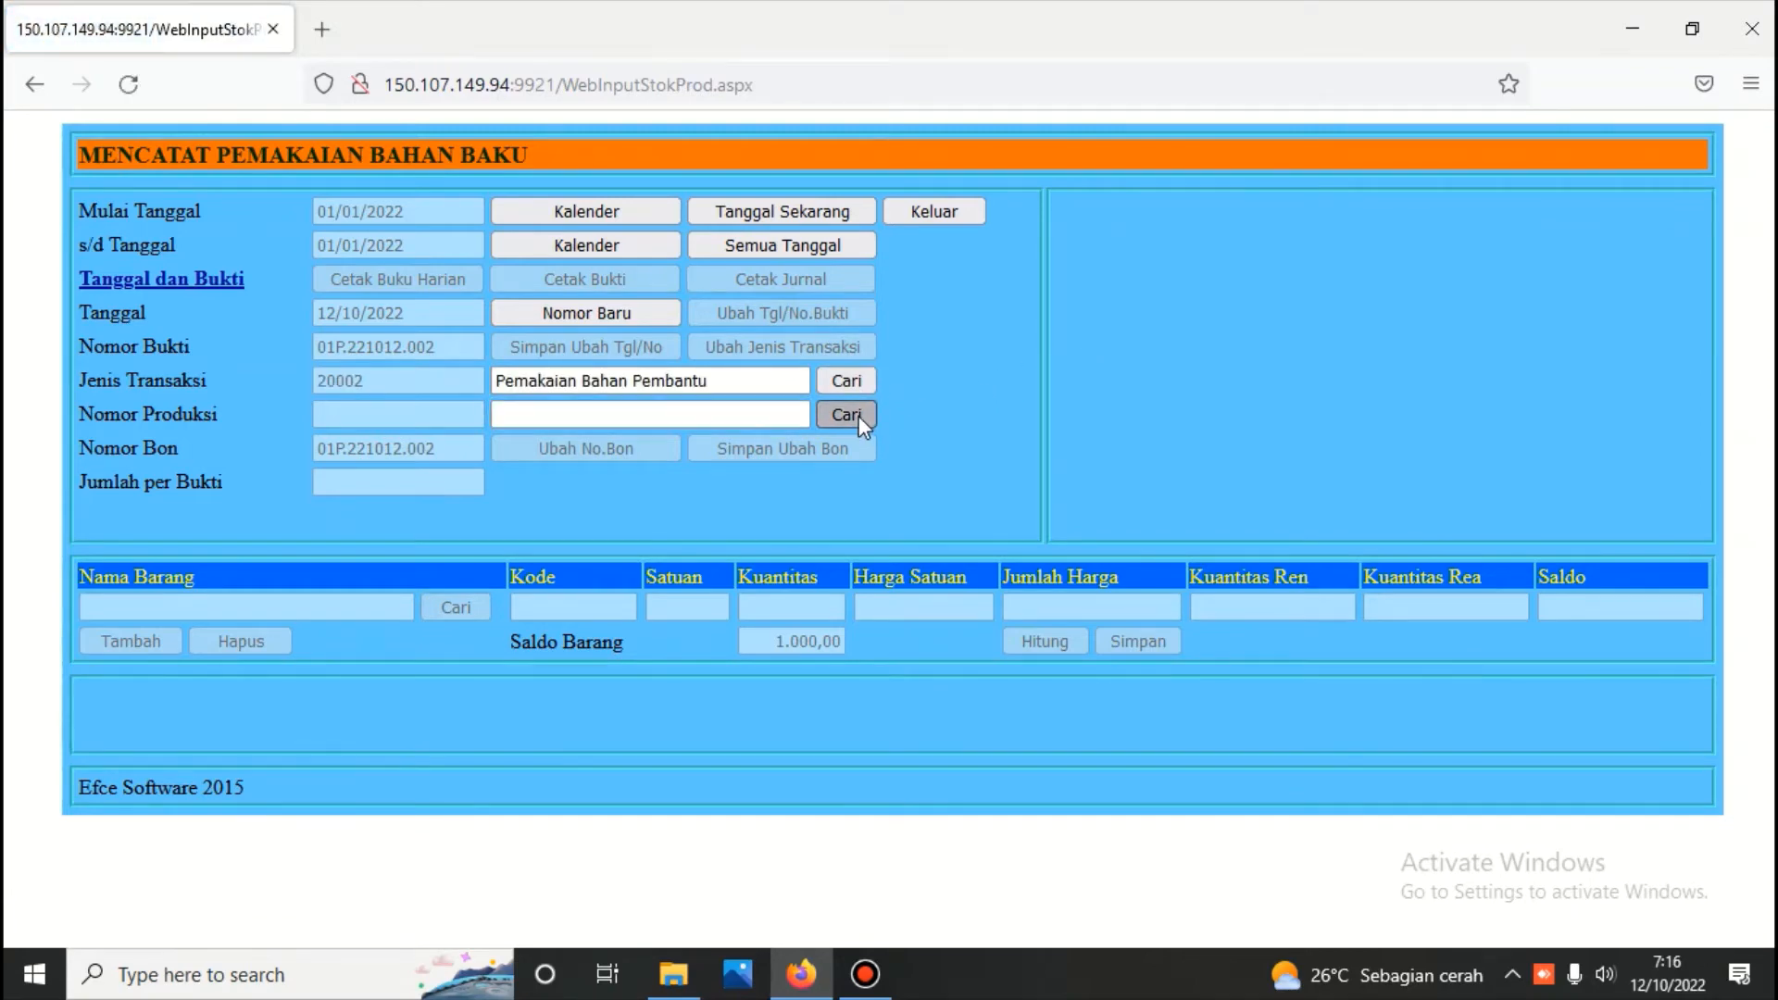
left_click(1074, 305)
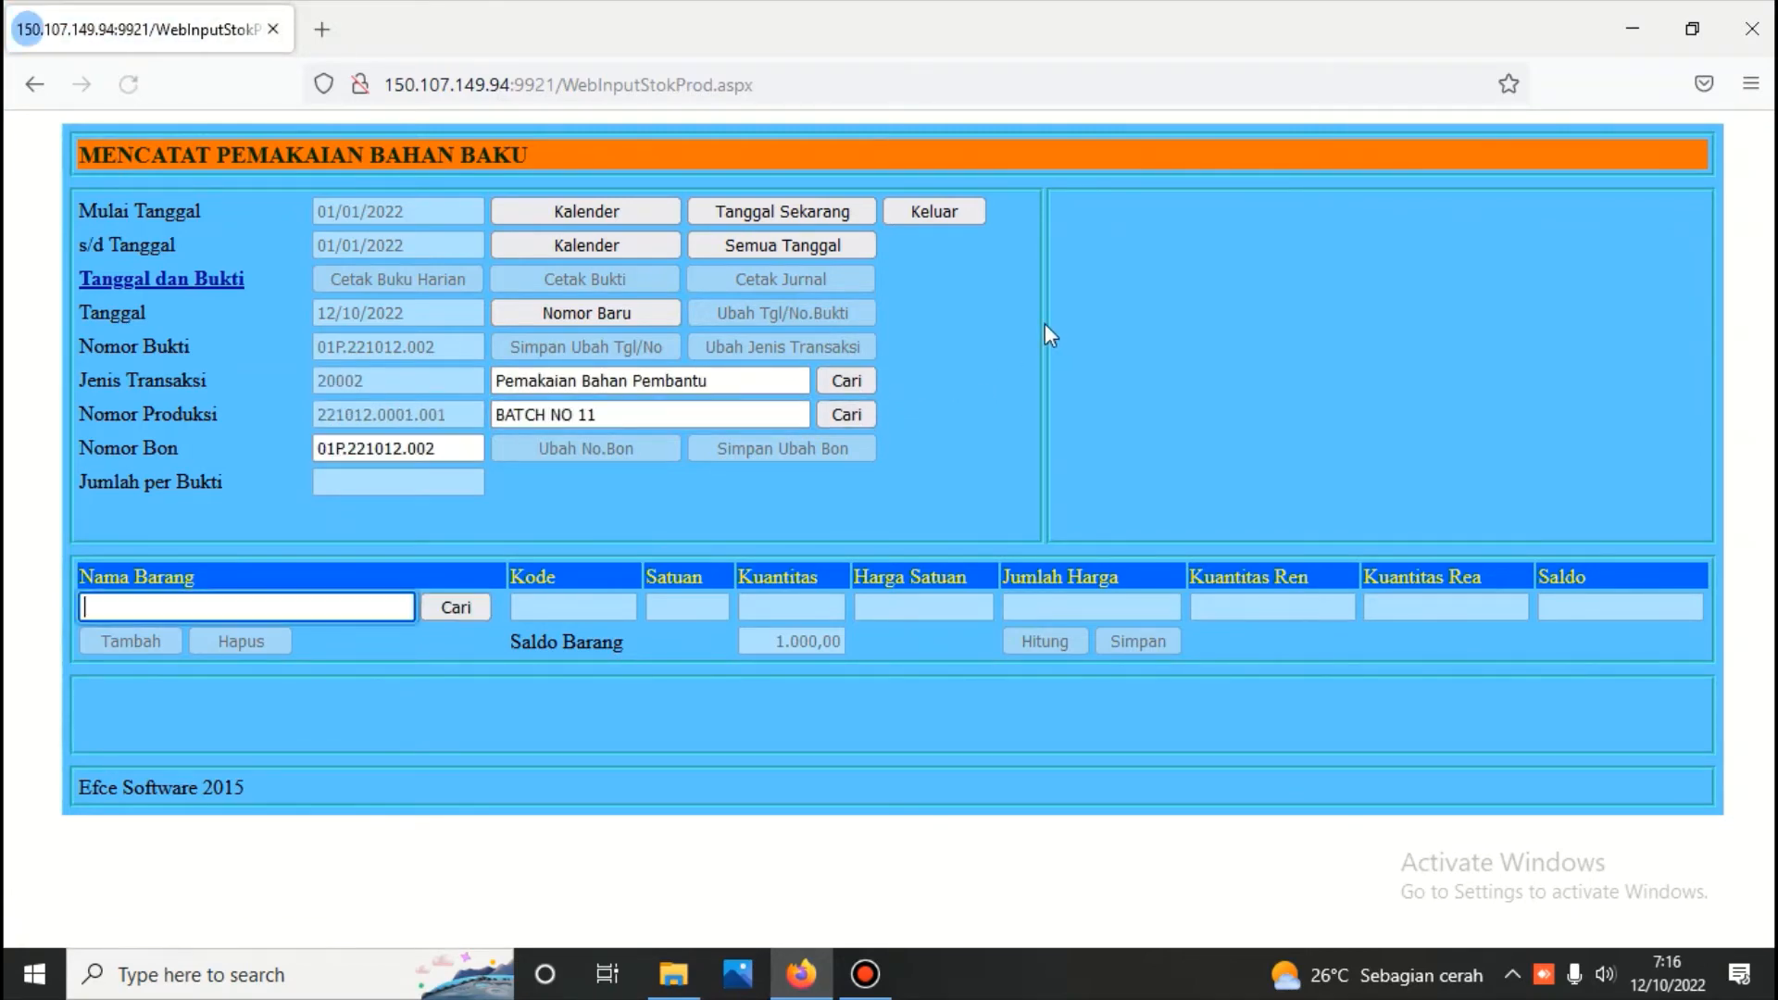
Record the usage of 2 kg of Bahan Pembantu 1 at 50.000 on the new voucher, calculate its amount and save
left_click(453, 611)
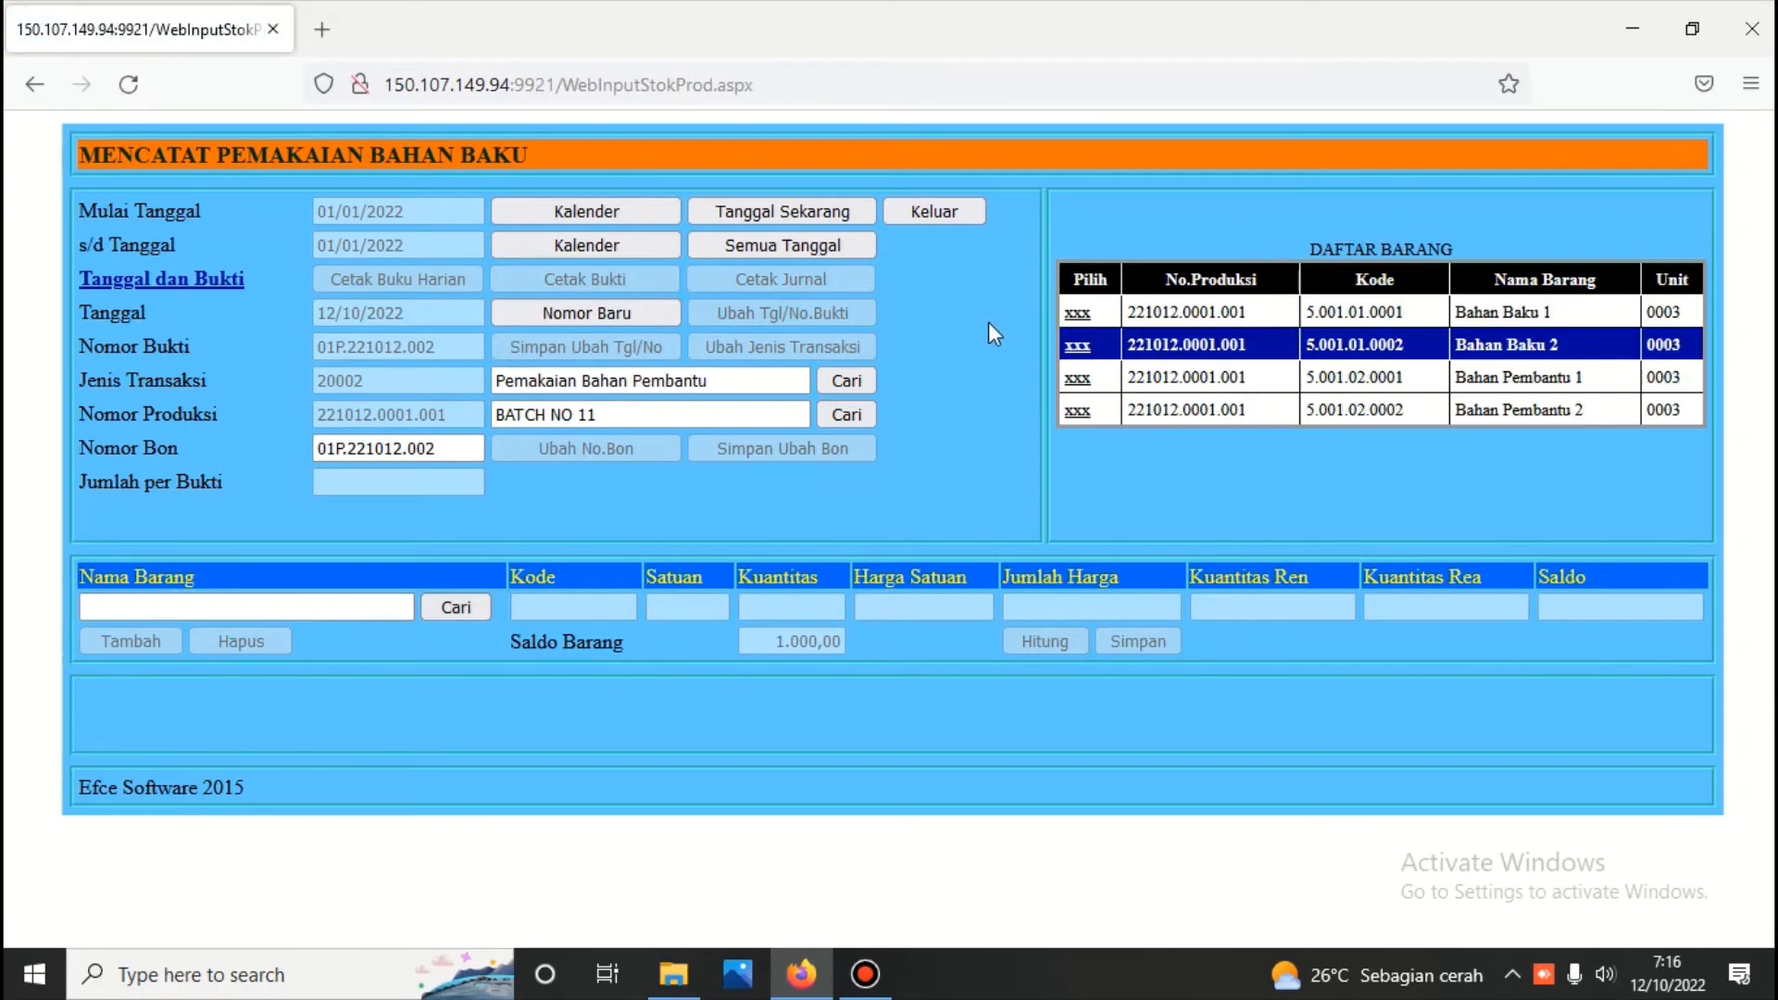
left_click(1077, 378)
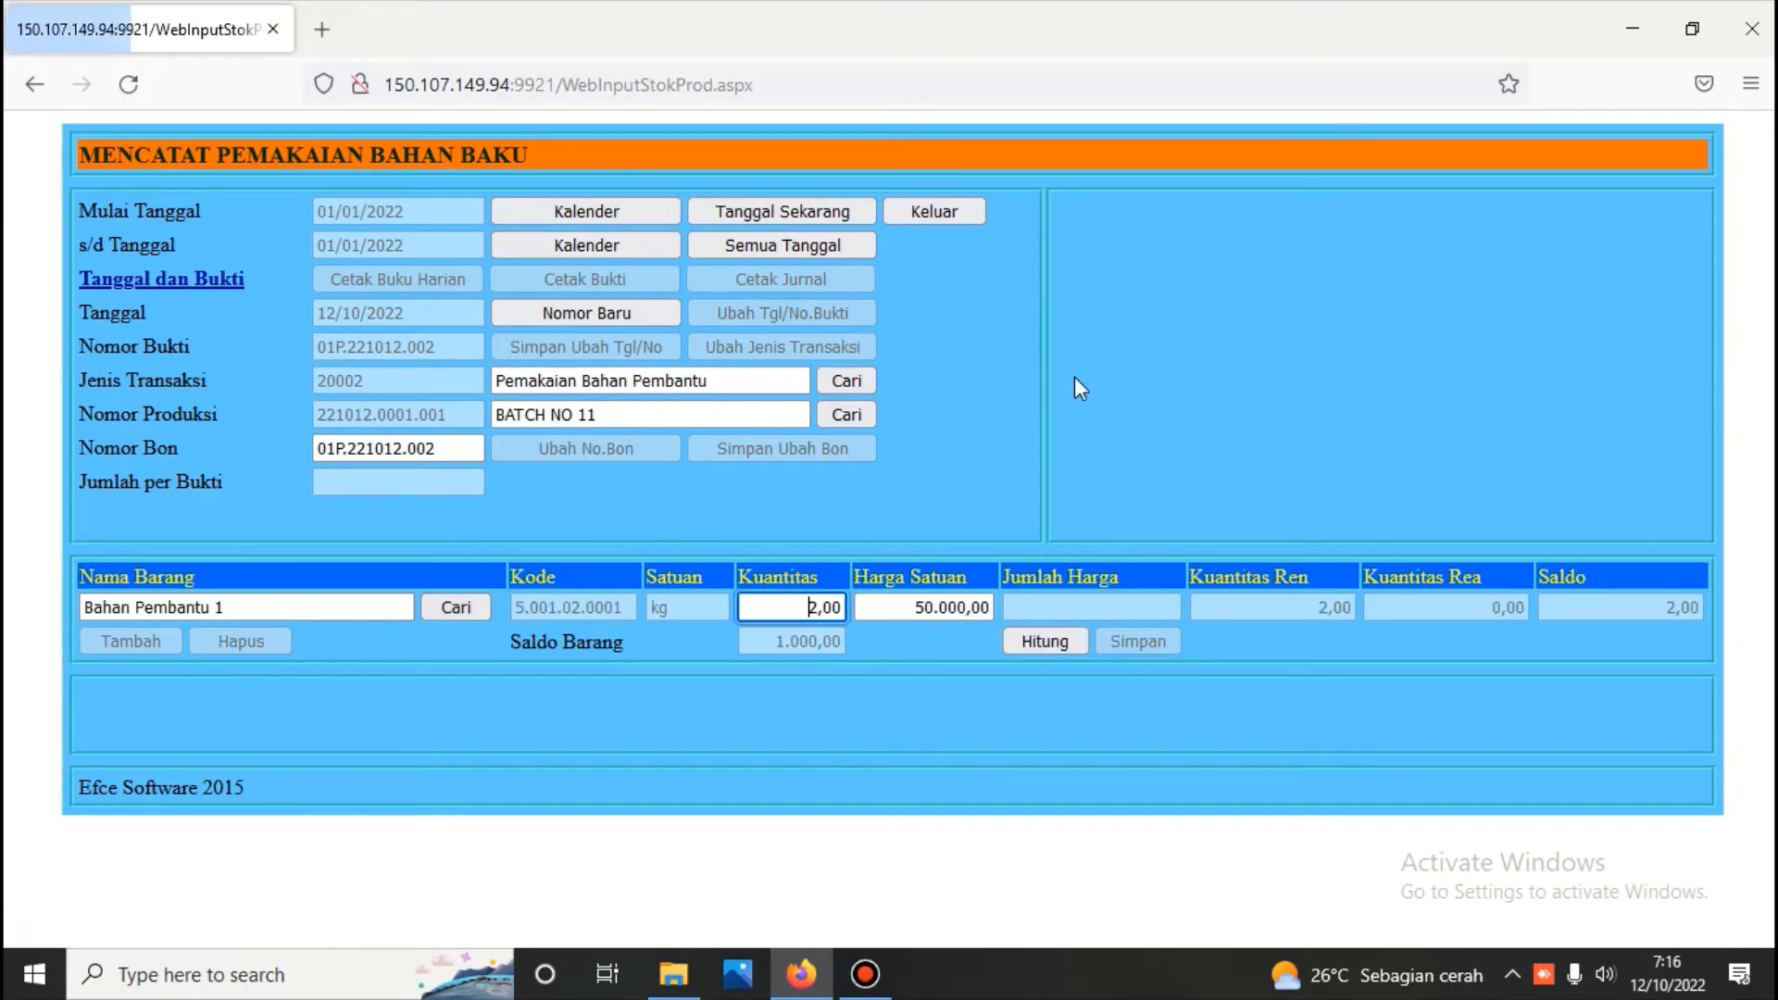
left_click(1056, 638)
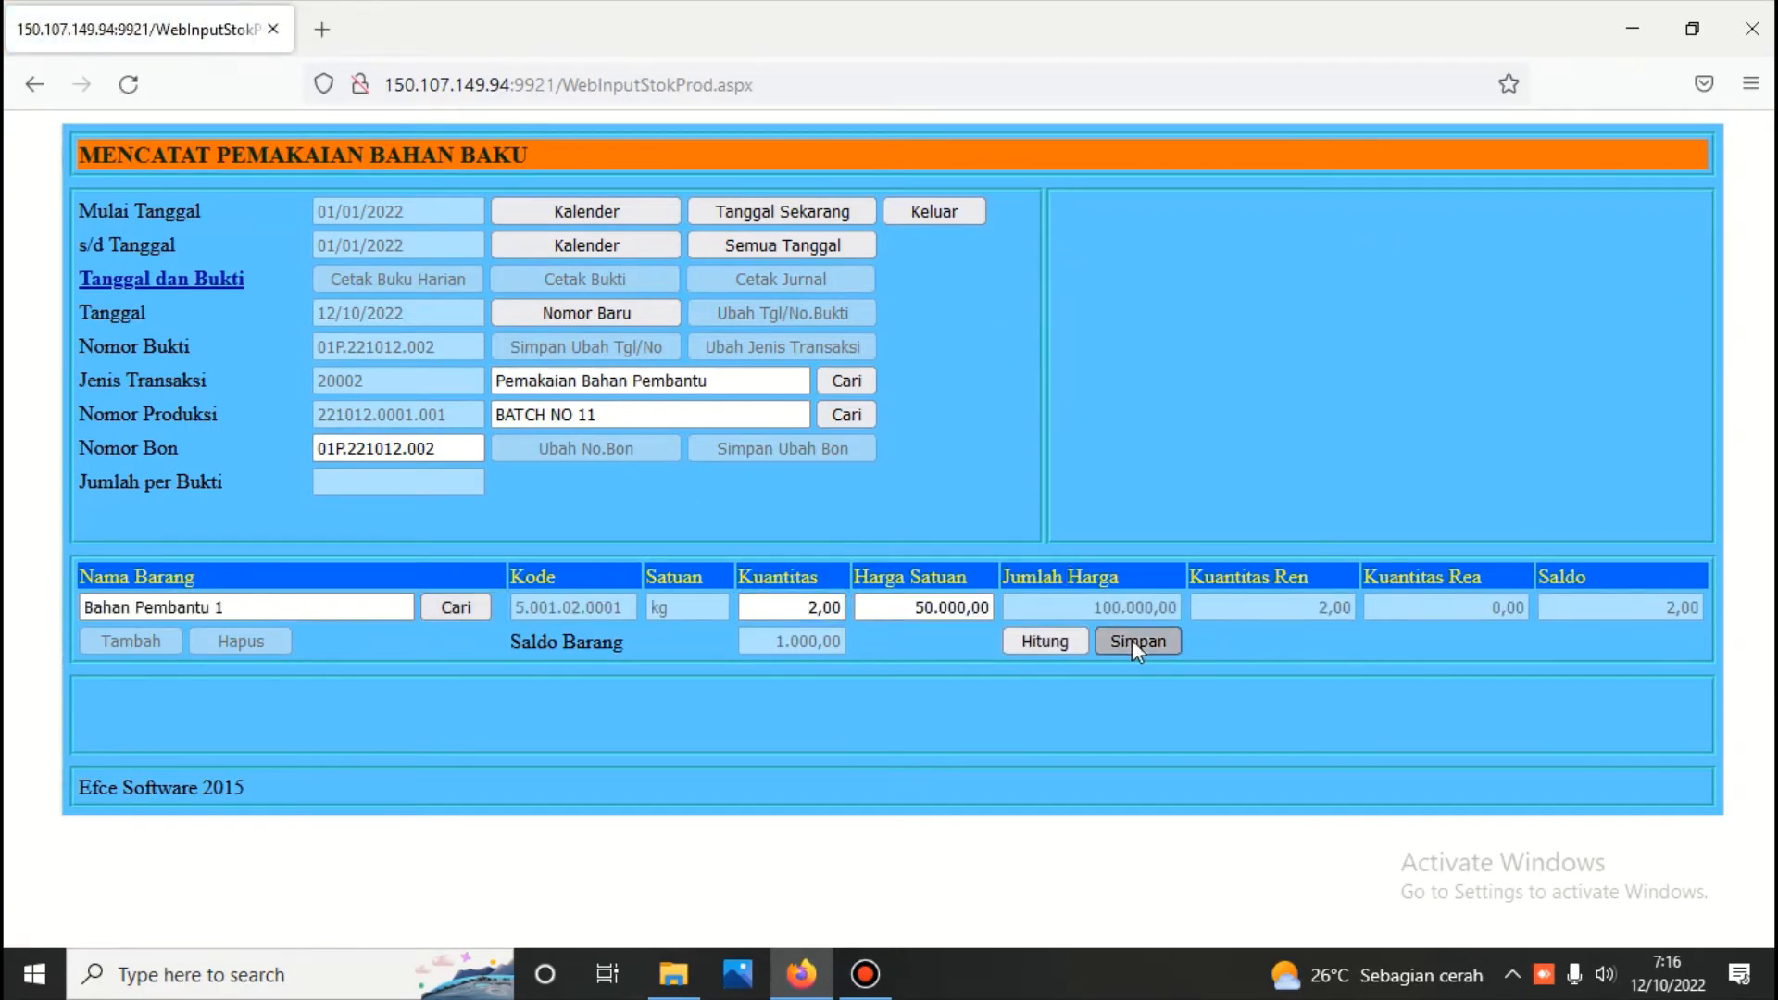
left_click(1132, 641)
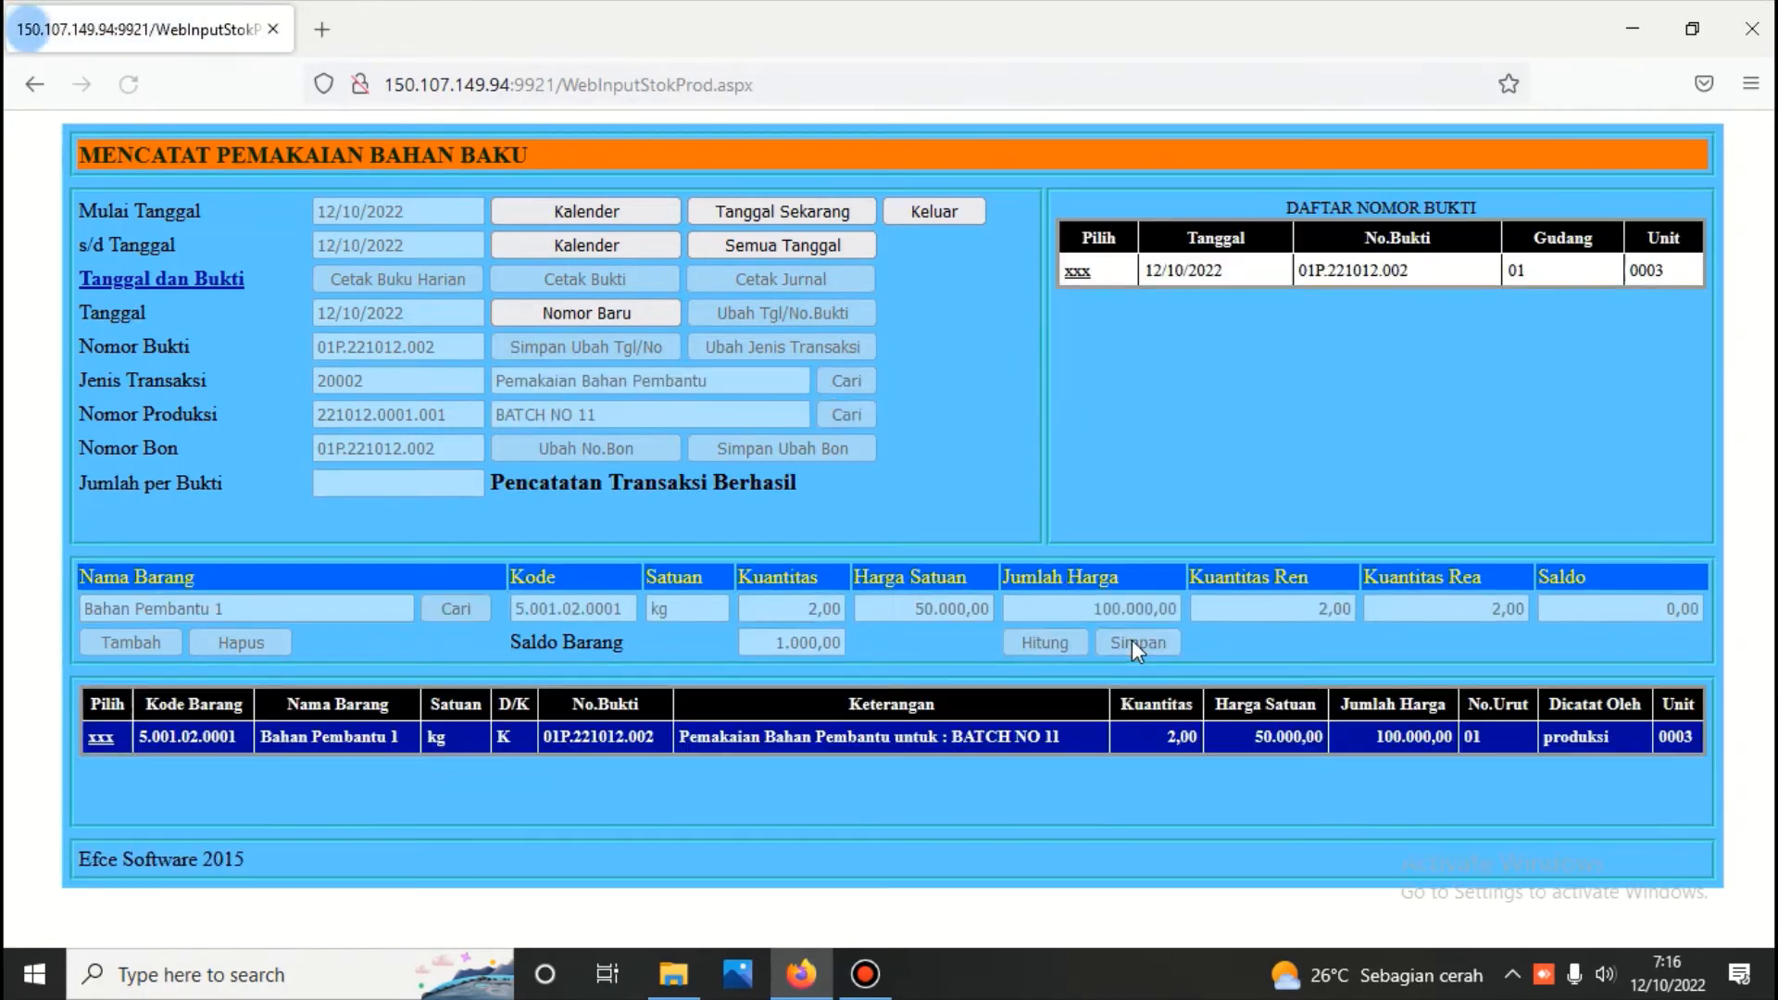
Add a line for 1 kg of Bahan Pembantu 2 at 60.000 to the same voucher, calculate its amount and save
left_click(101, 738)
left_click(131, 639)
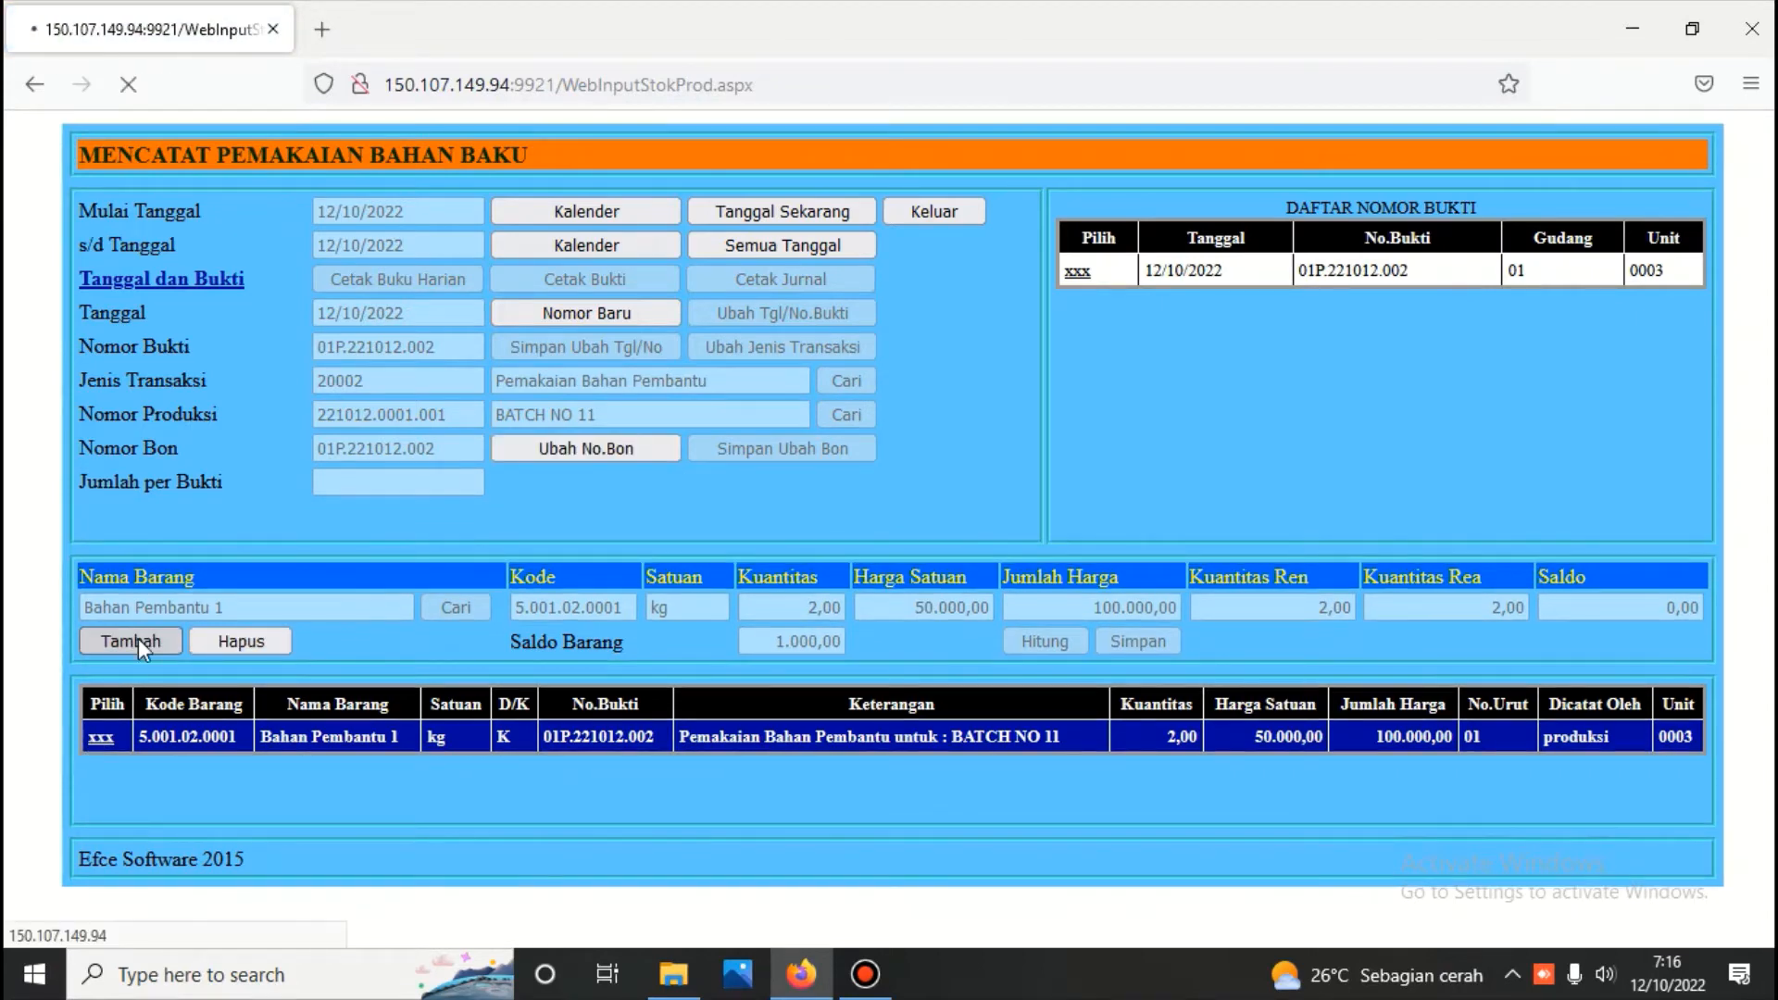
left_click(473, 606)
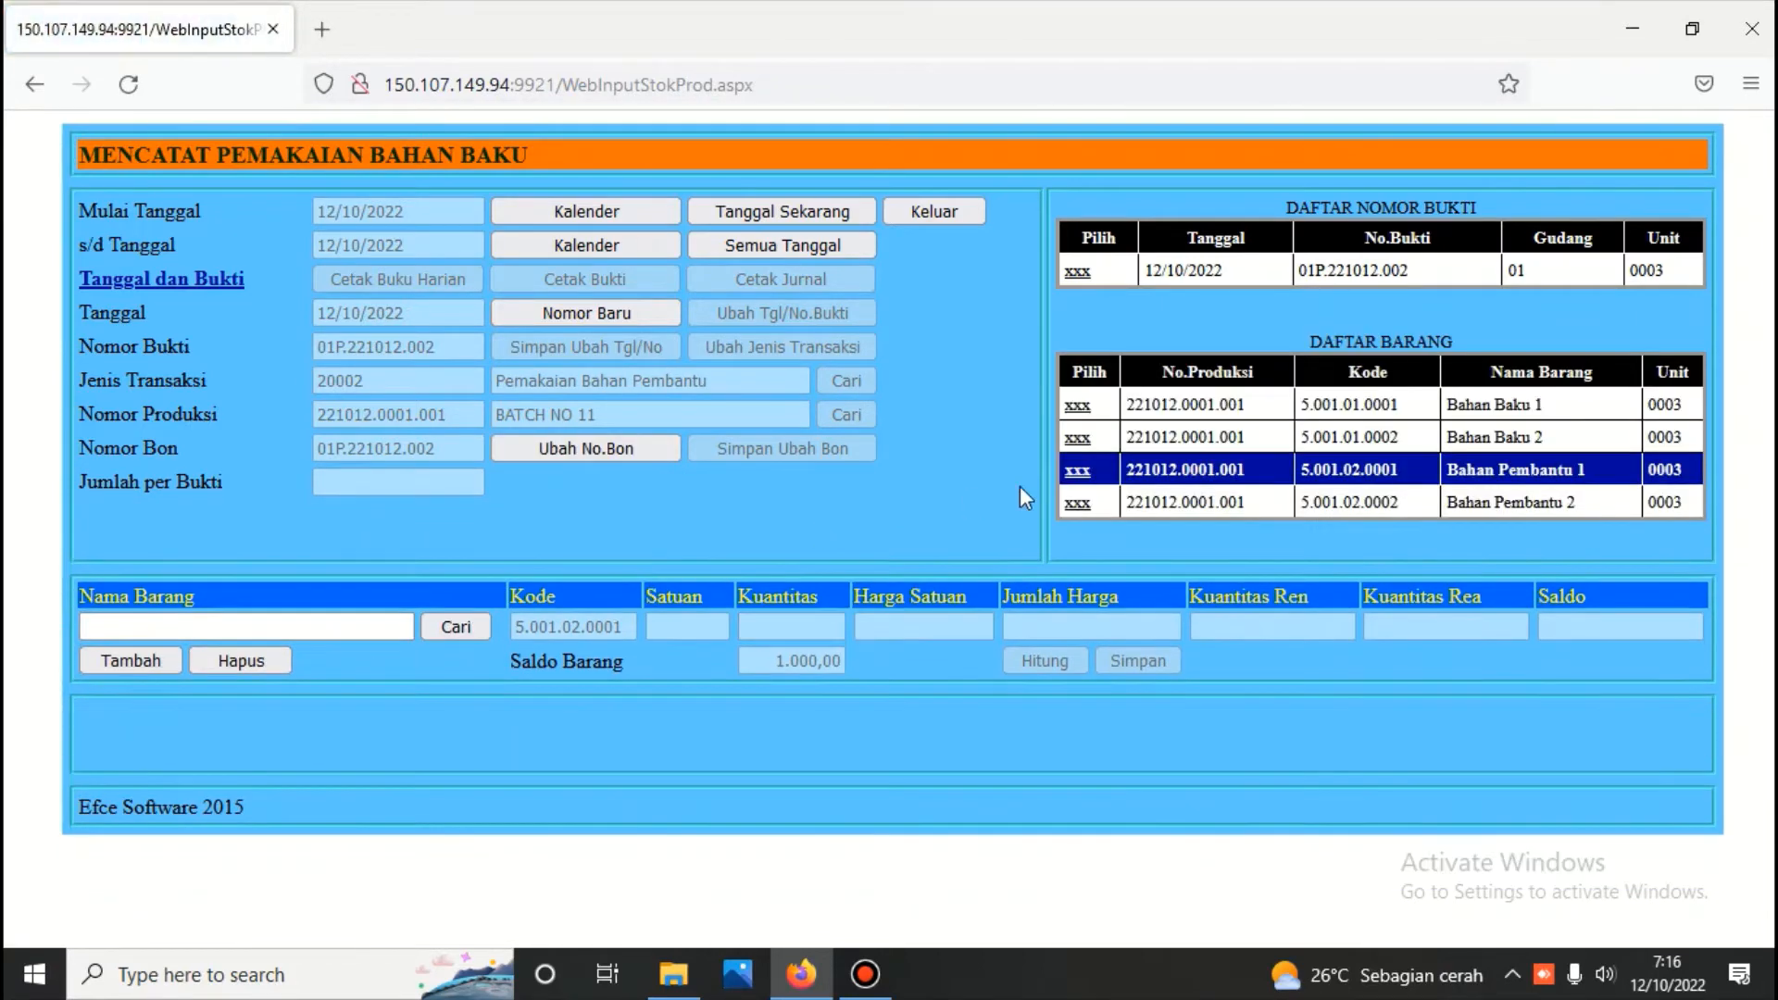
left_click(1080, 512)
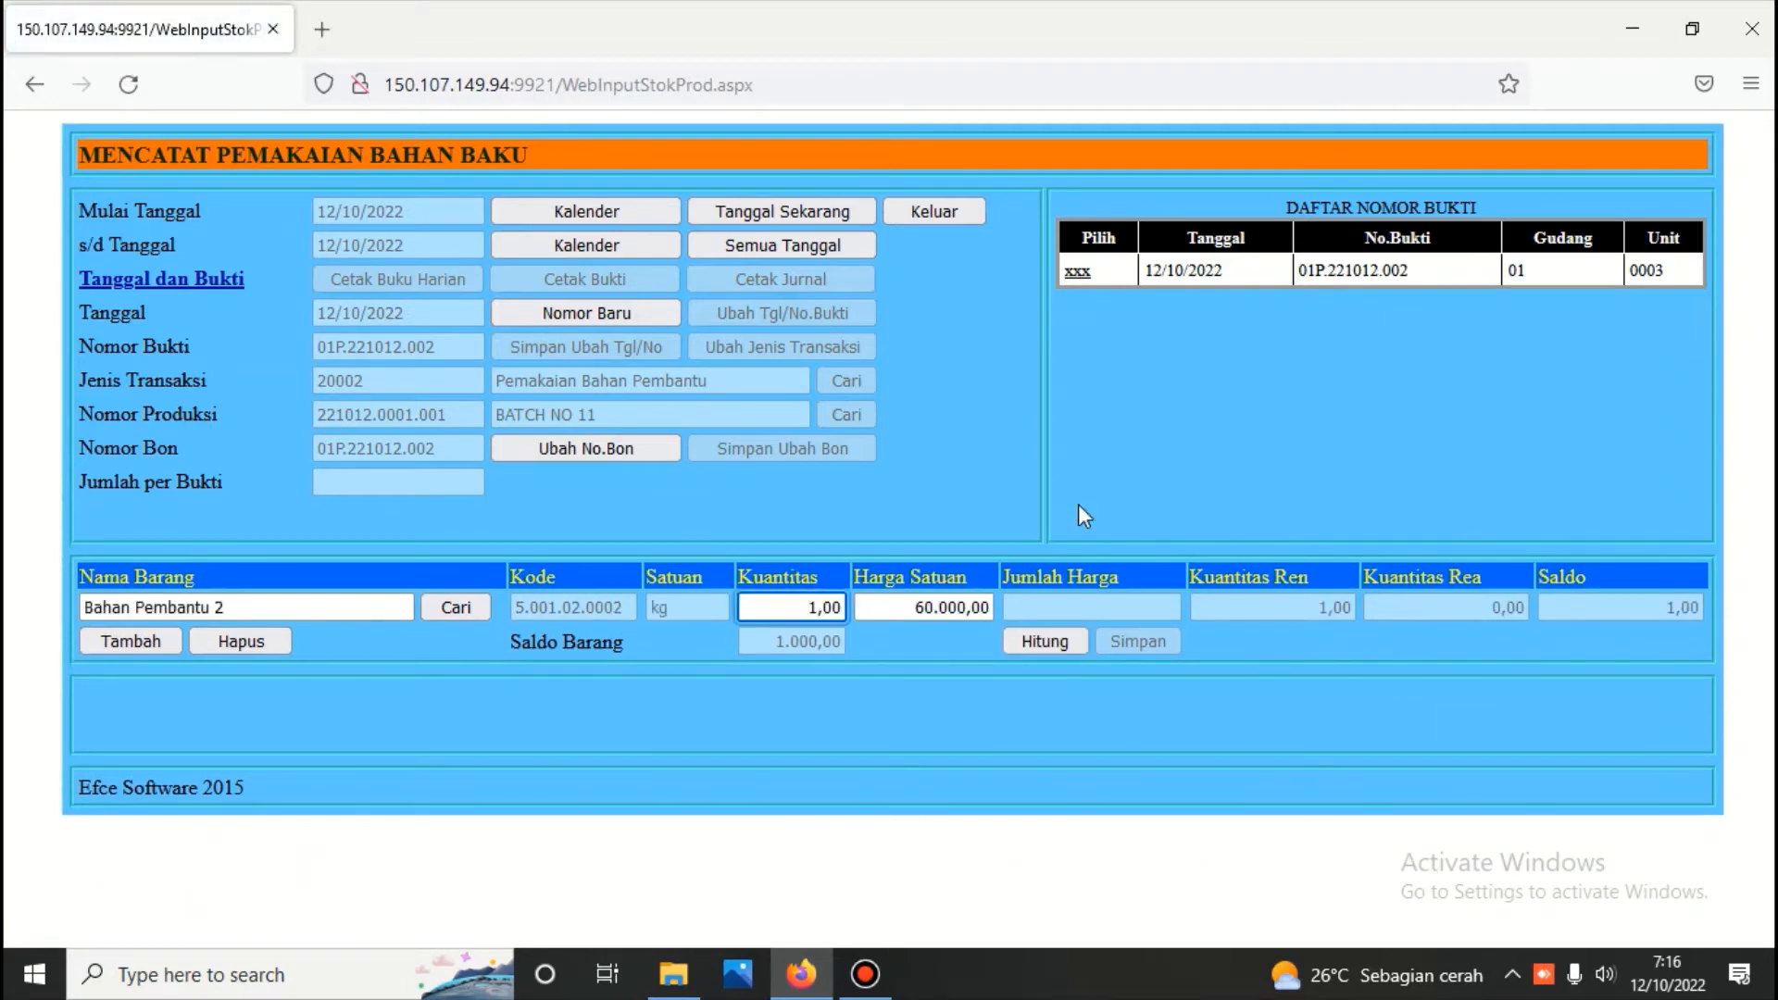
left_click(1060, 642)
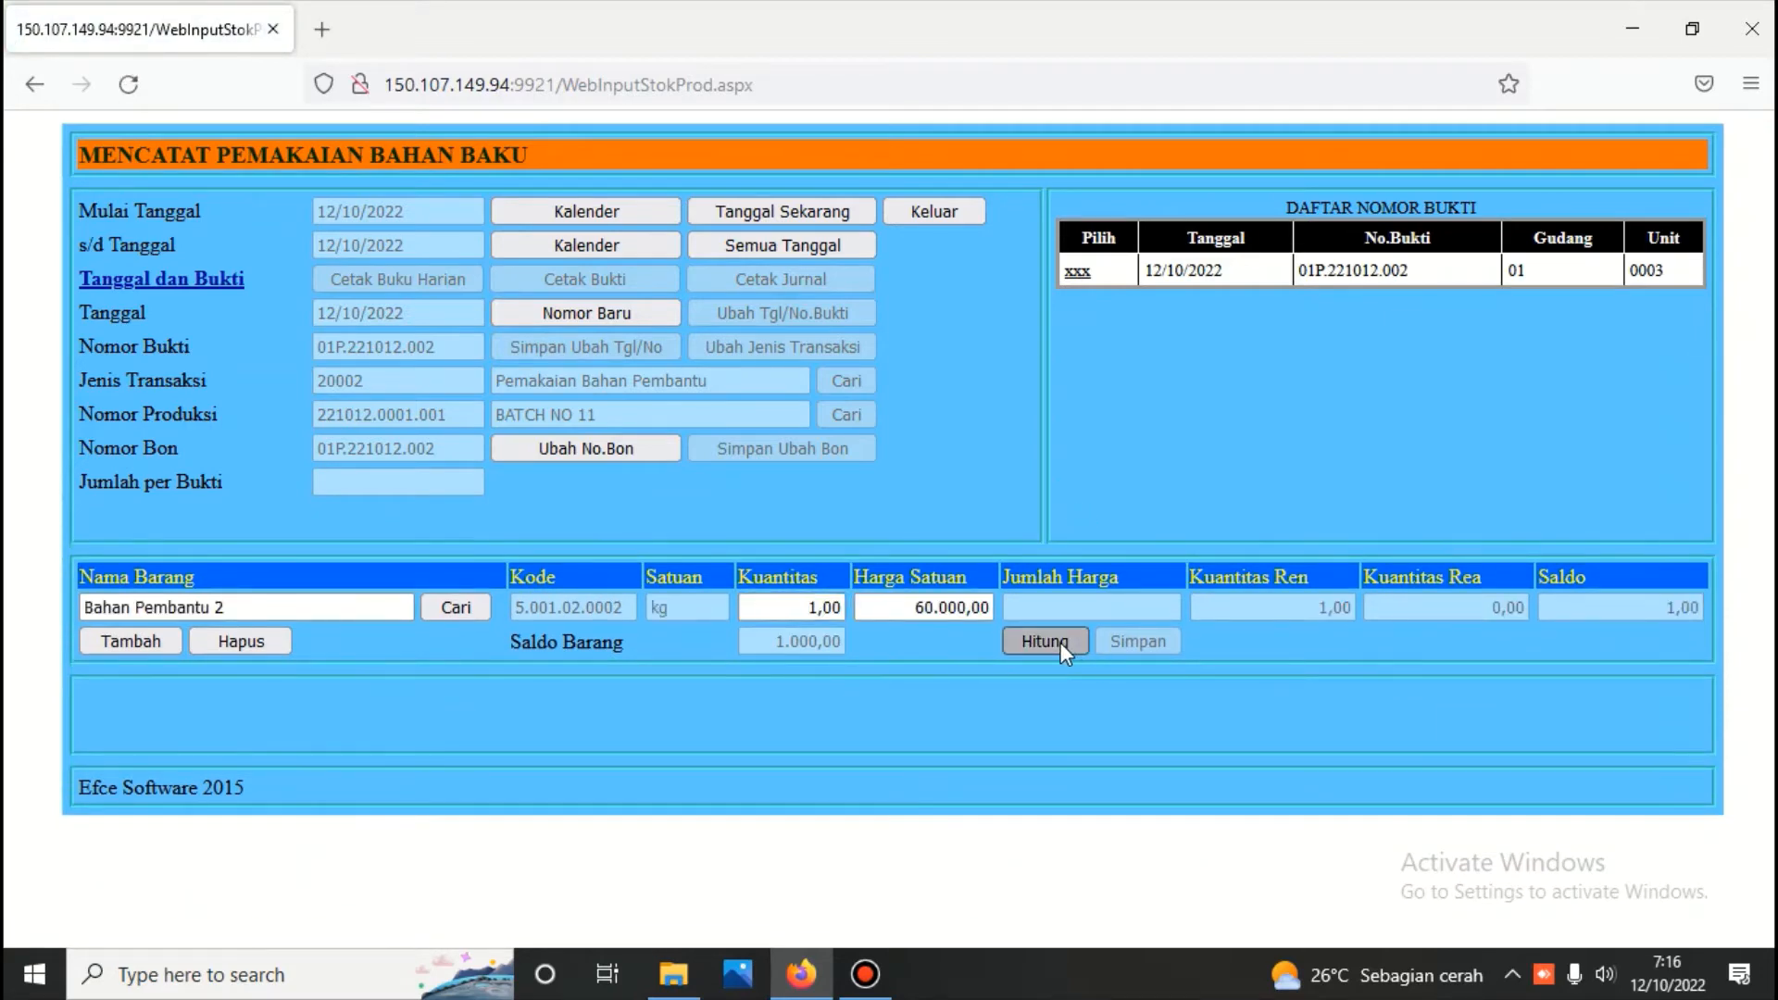
left_click(1137, 641)
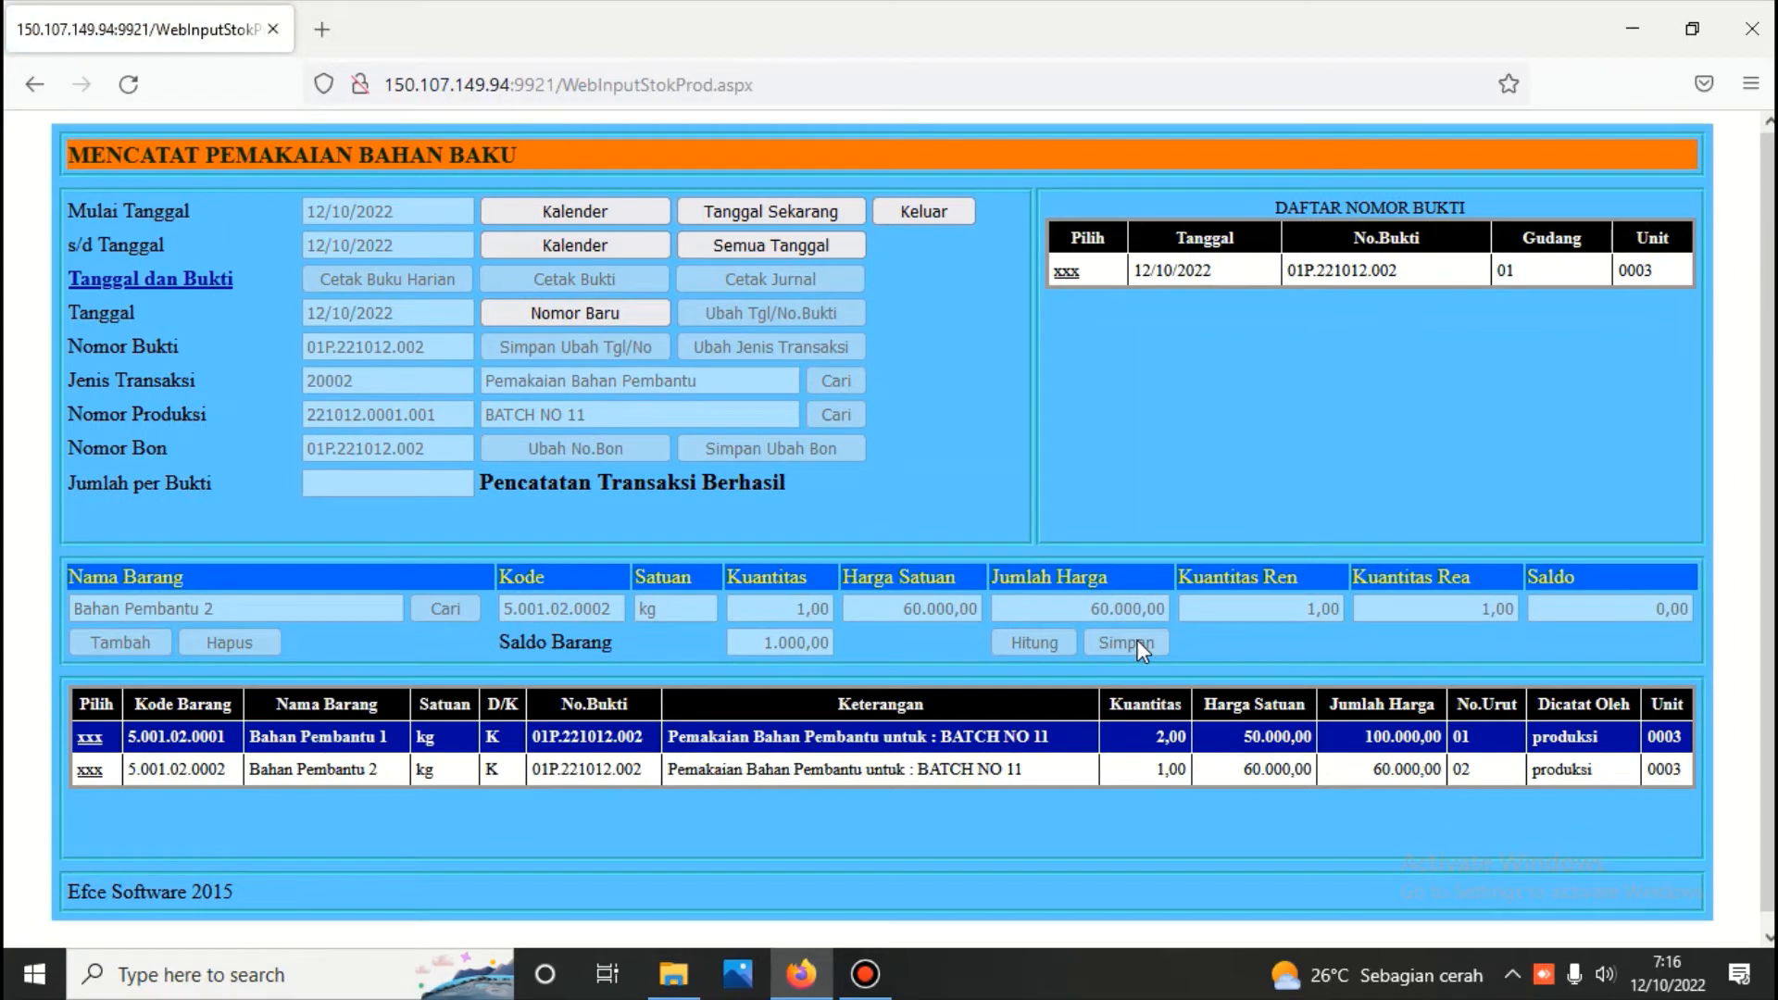
Select the saved Bahan Pembantu voucher, generate its goods issue slip (Bukti) and review the printed items
left_click(1067, 275)
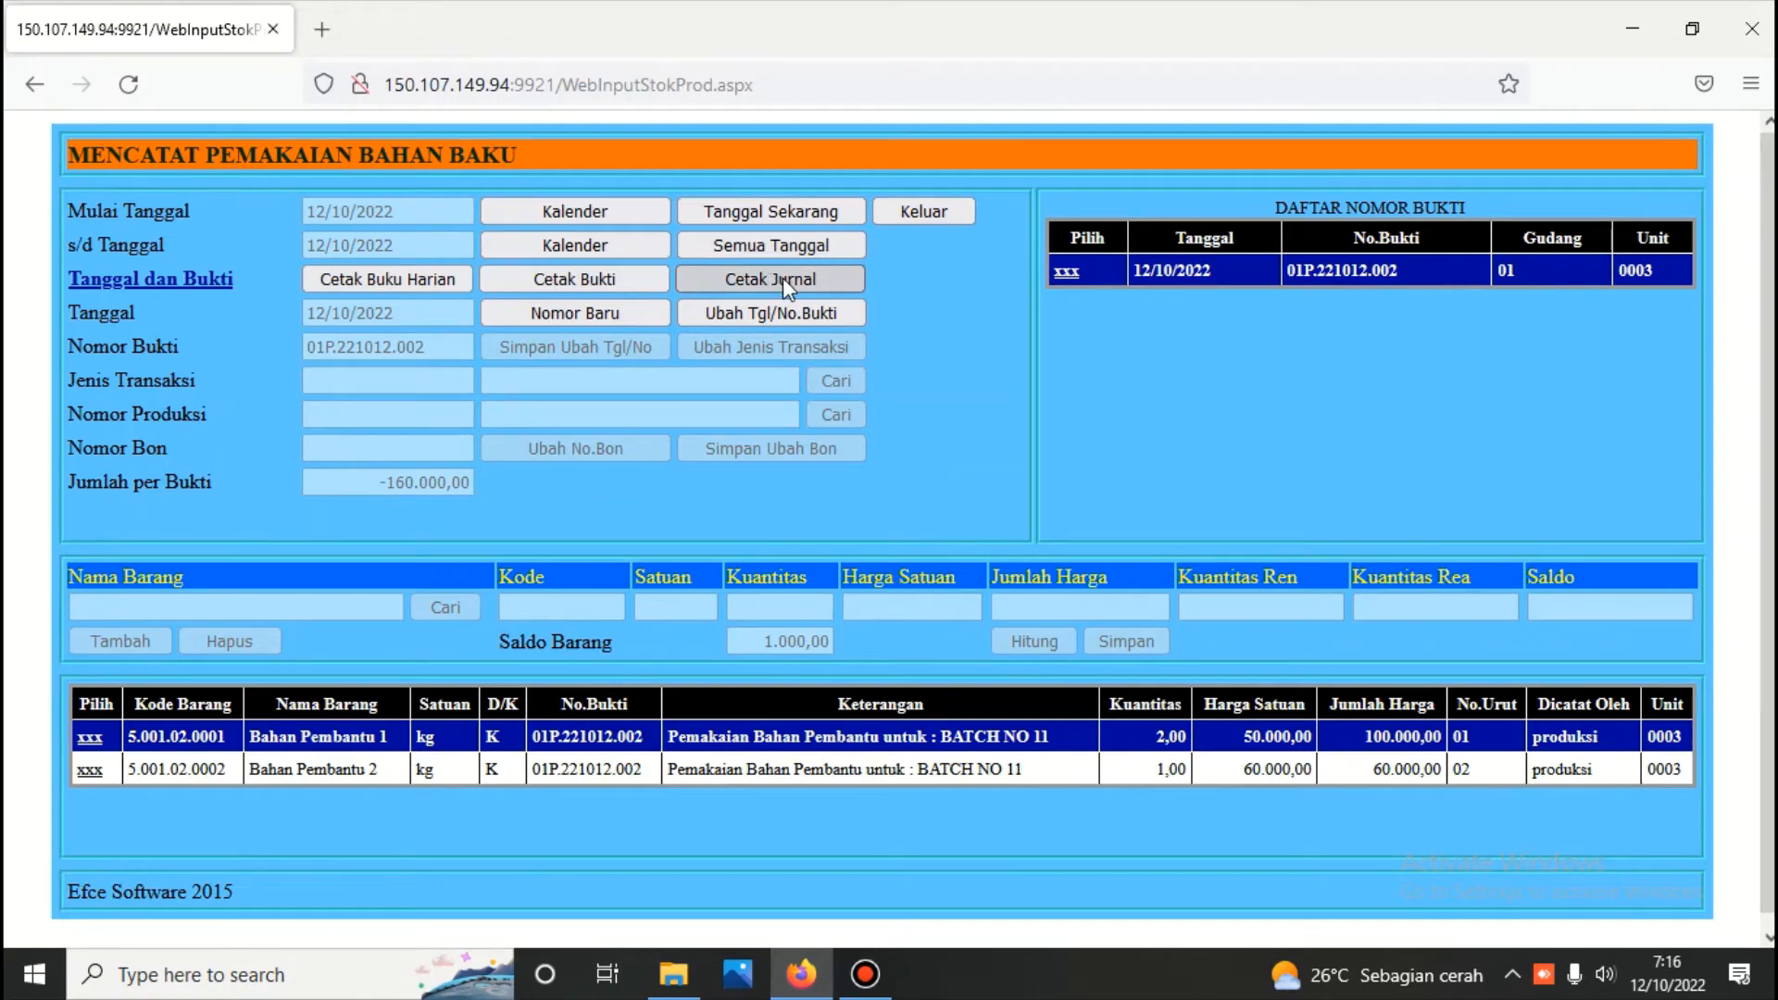
left_click(635, 280)
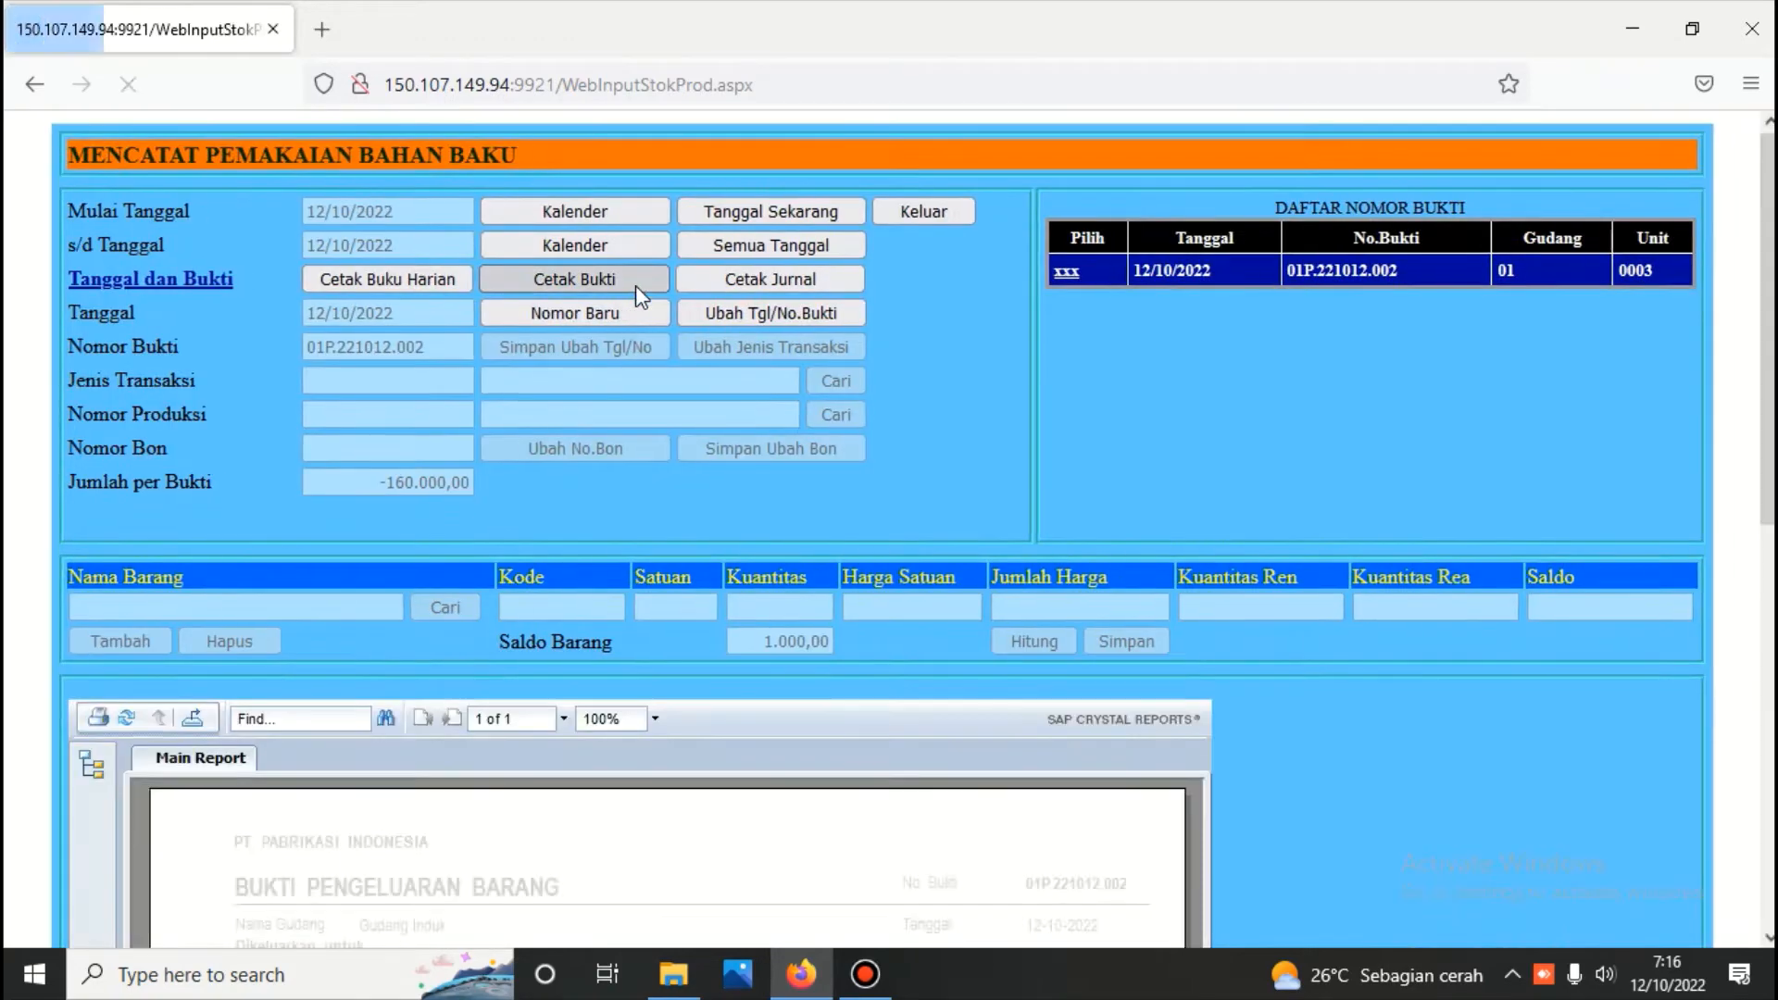
scroll(635, 285, "down", 5)
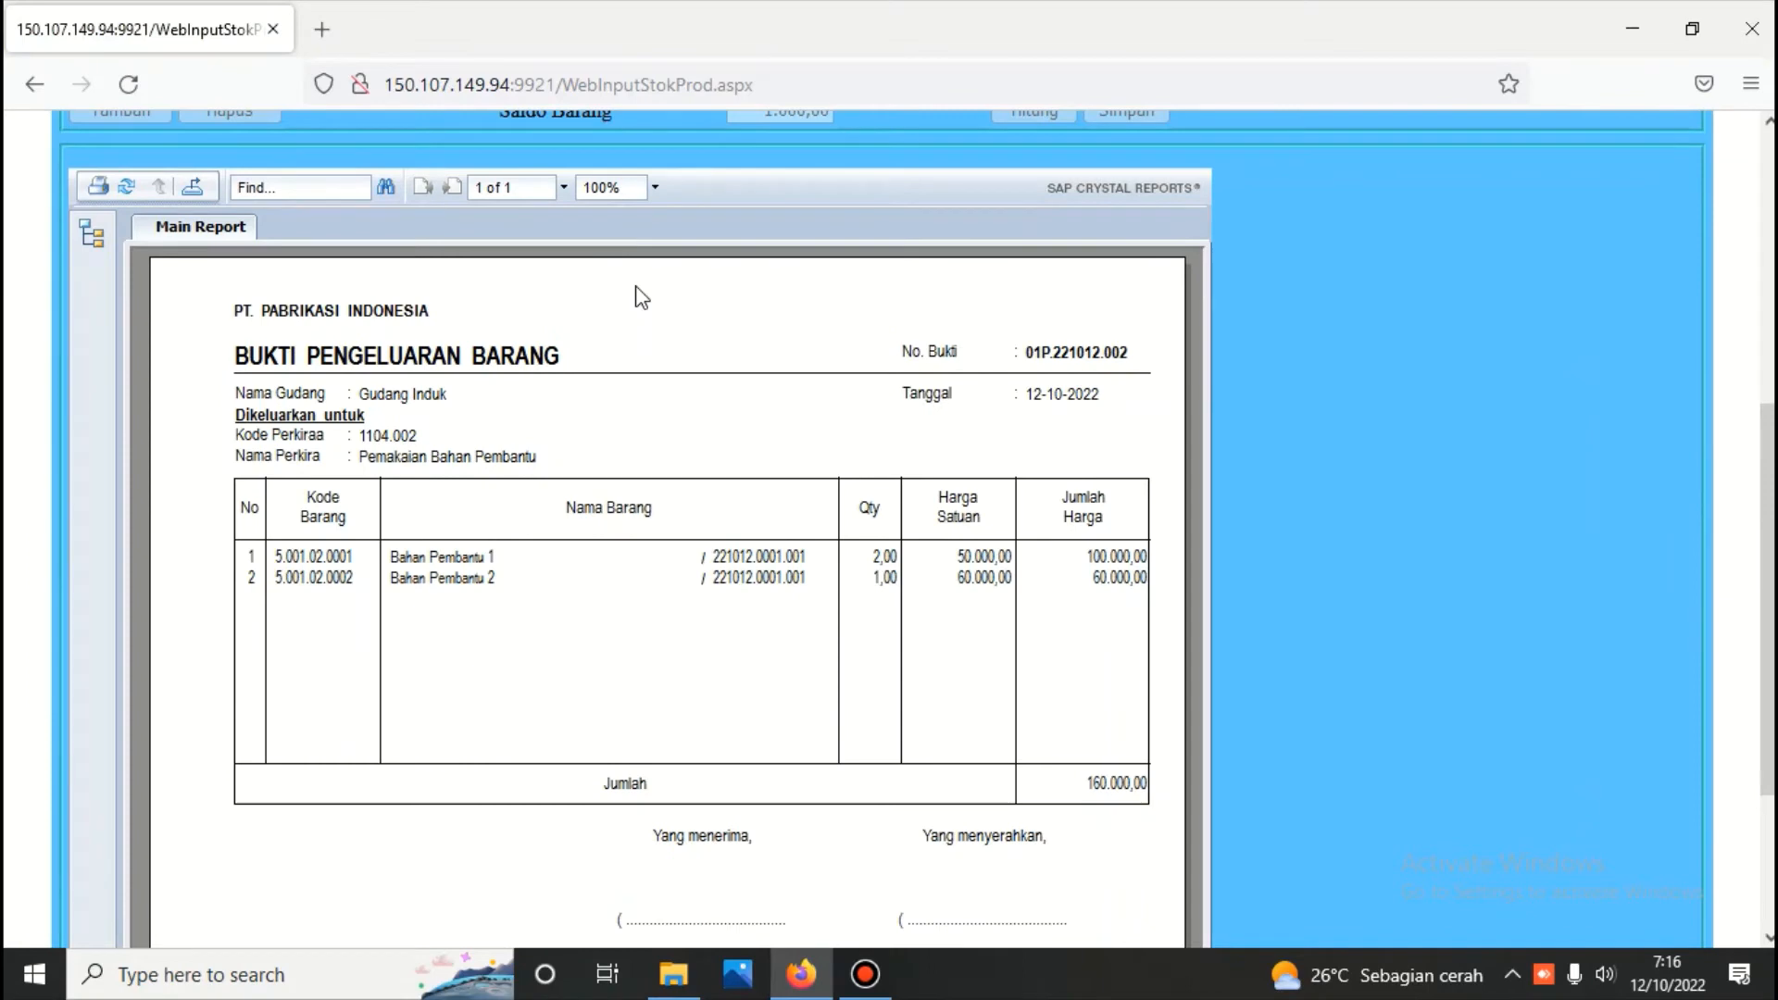
scroll(556, 515, "up", 5)
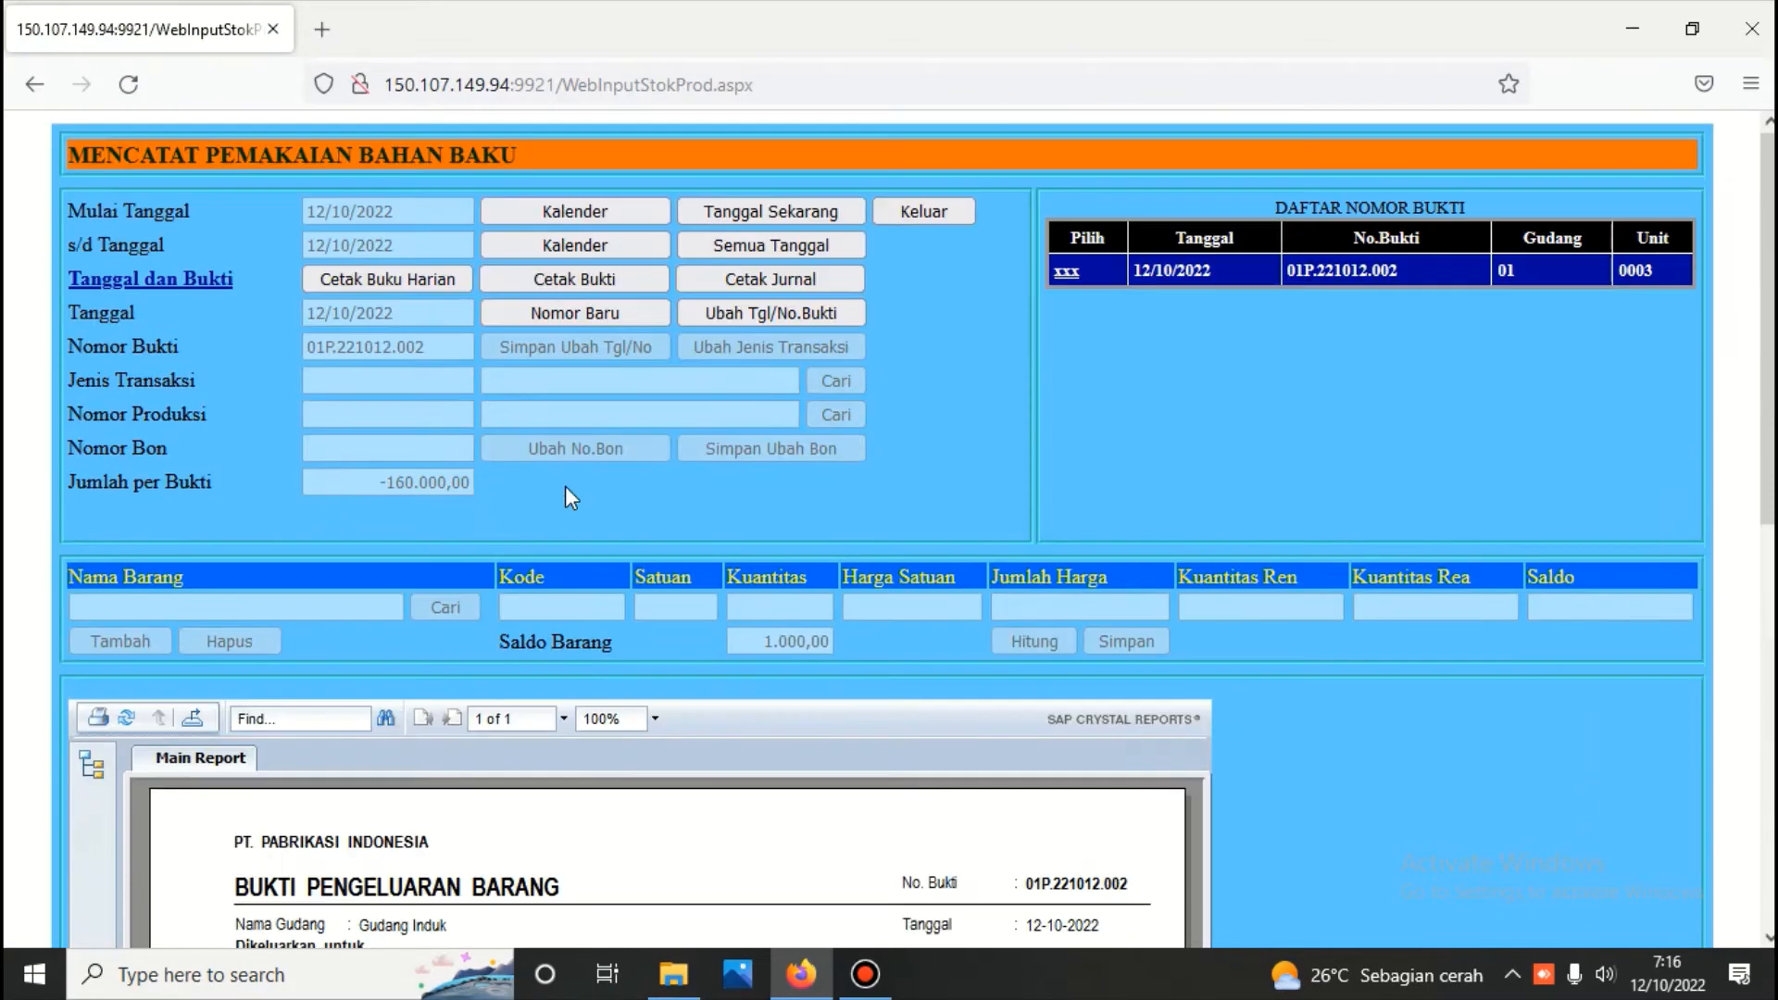
Generate the journal report for the Bahan Pembantu voucher and examine its debit and credit entries
left_click(771, 279)
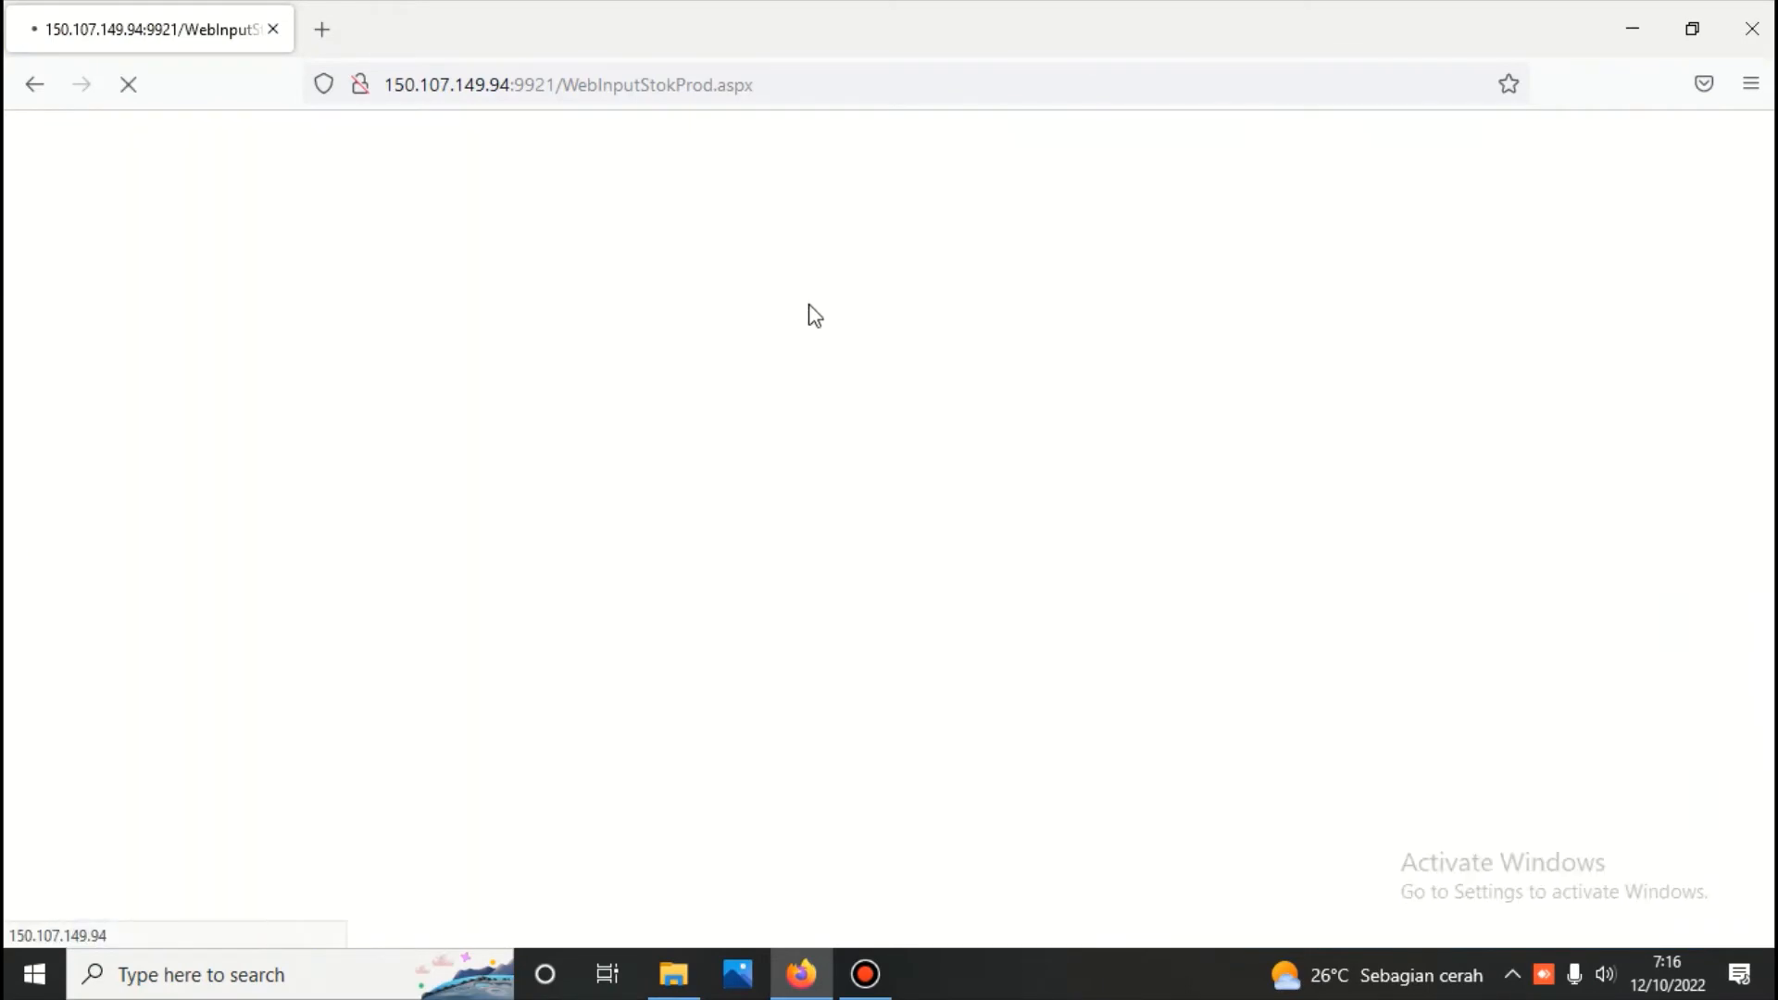
scroll(769, 363, "down", 1)
scroll(769, 364, "down", 4)
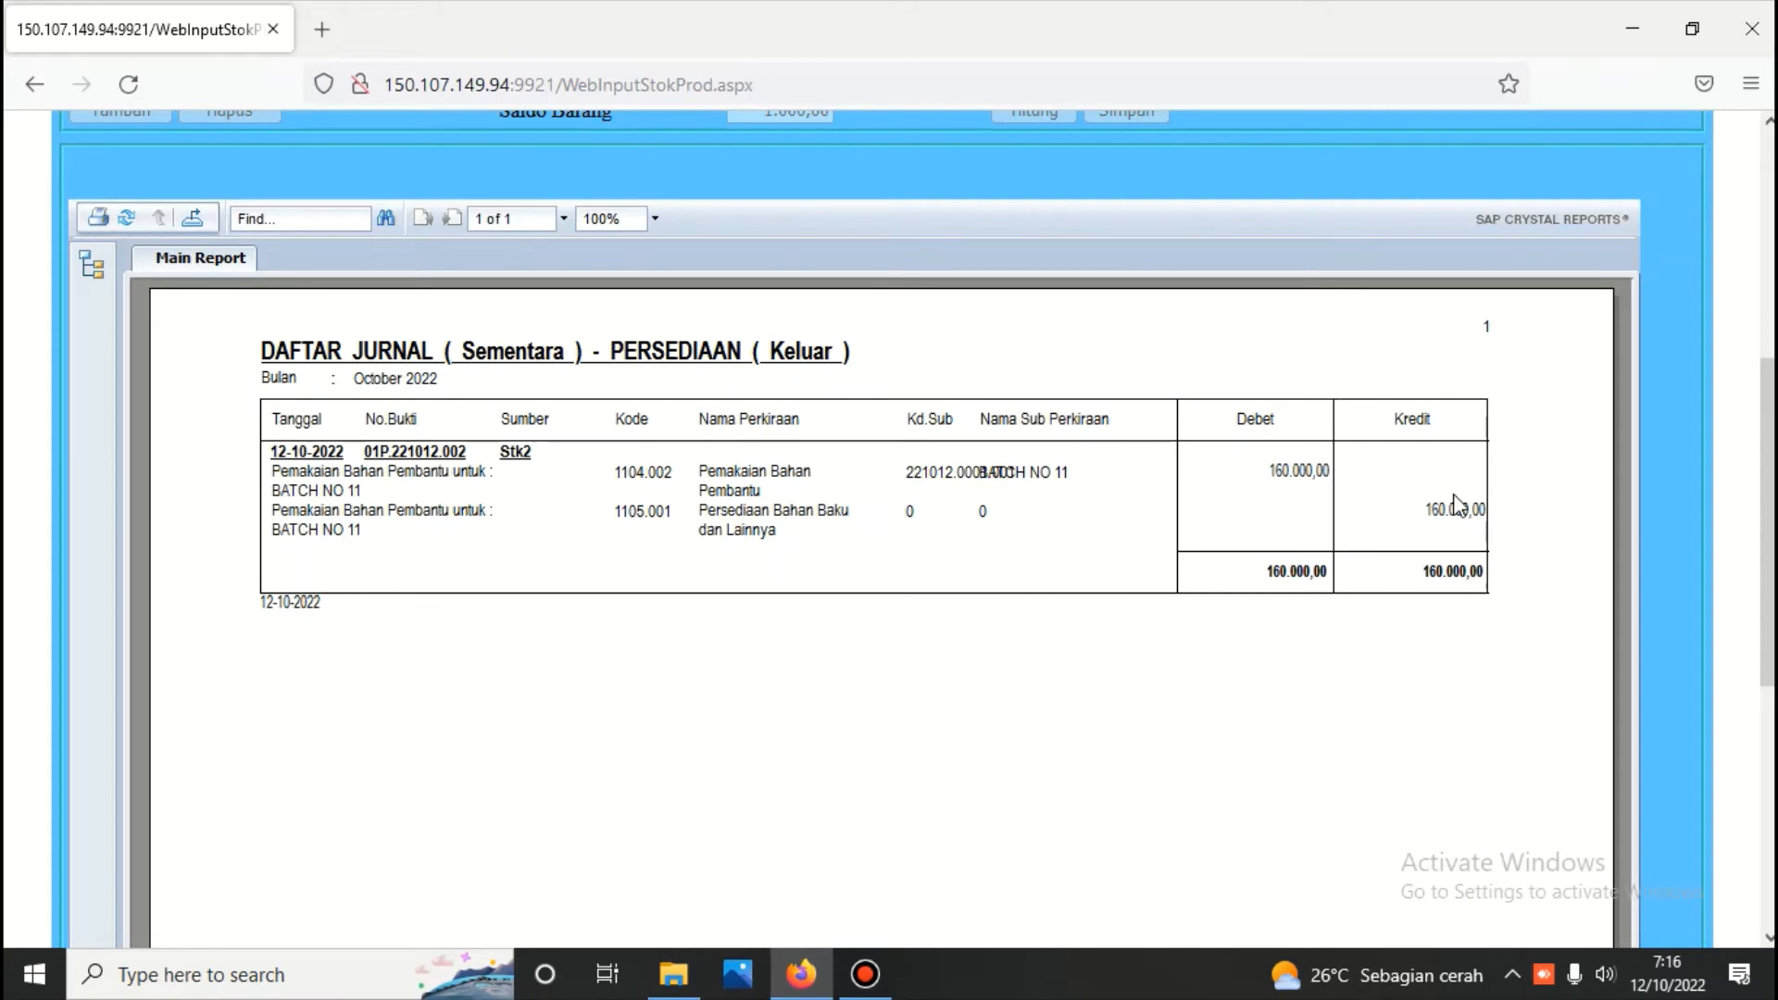
Leave the material usage form, open the production cost (Harga Pokok Produksi) calculation for 12/10/2022 and run it
scroll(1191, 537, "up", 5)
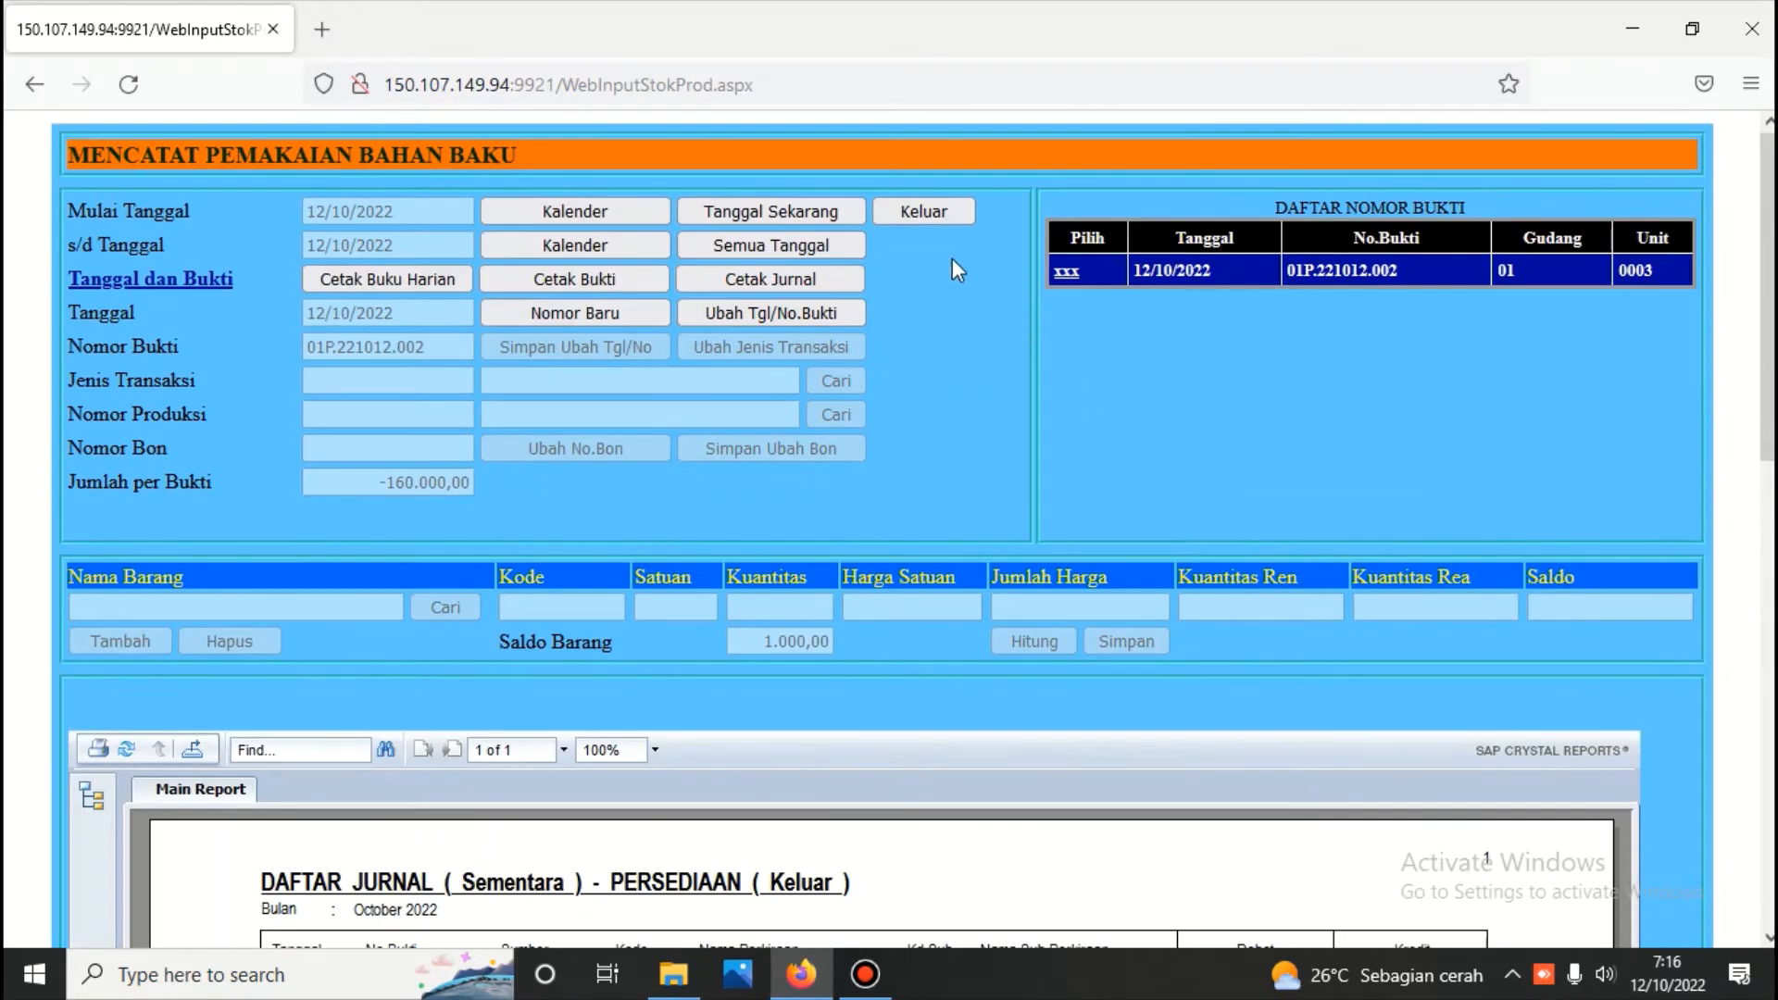
left_click(905, 213)
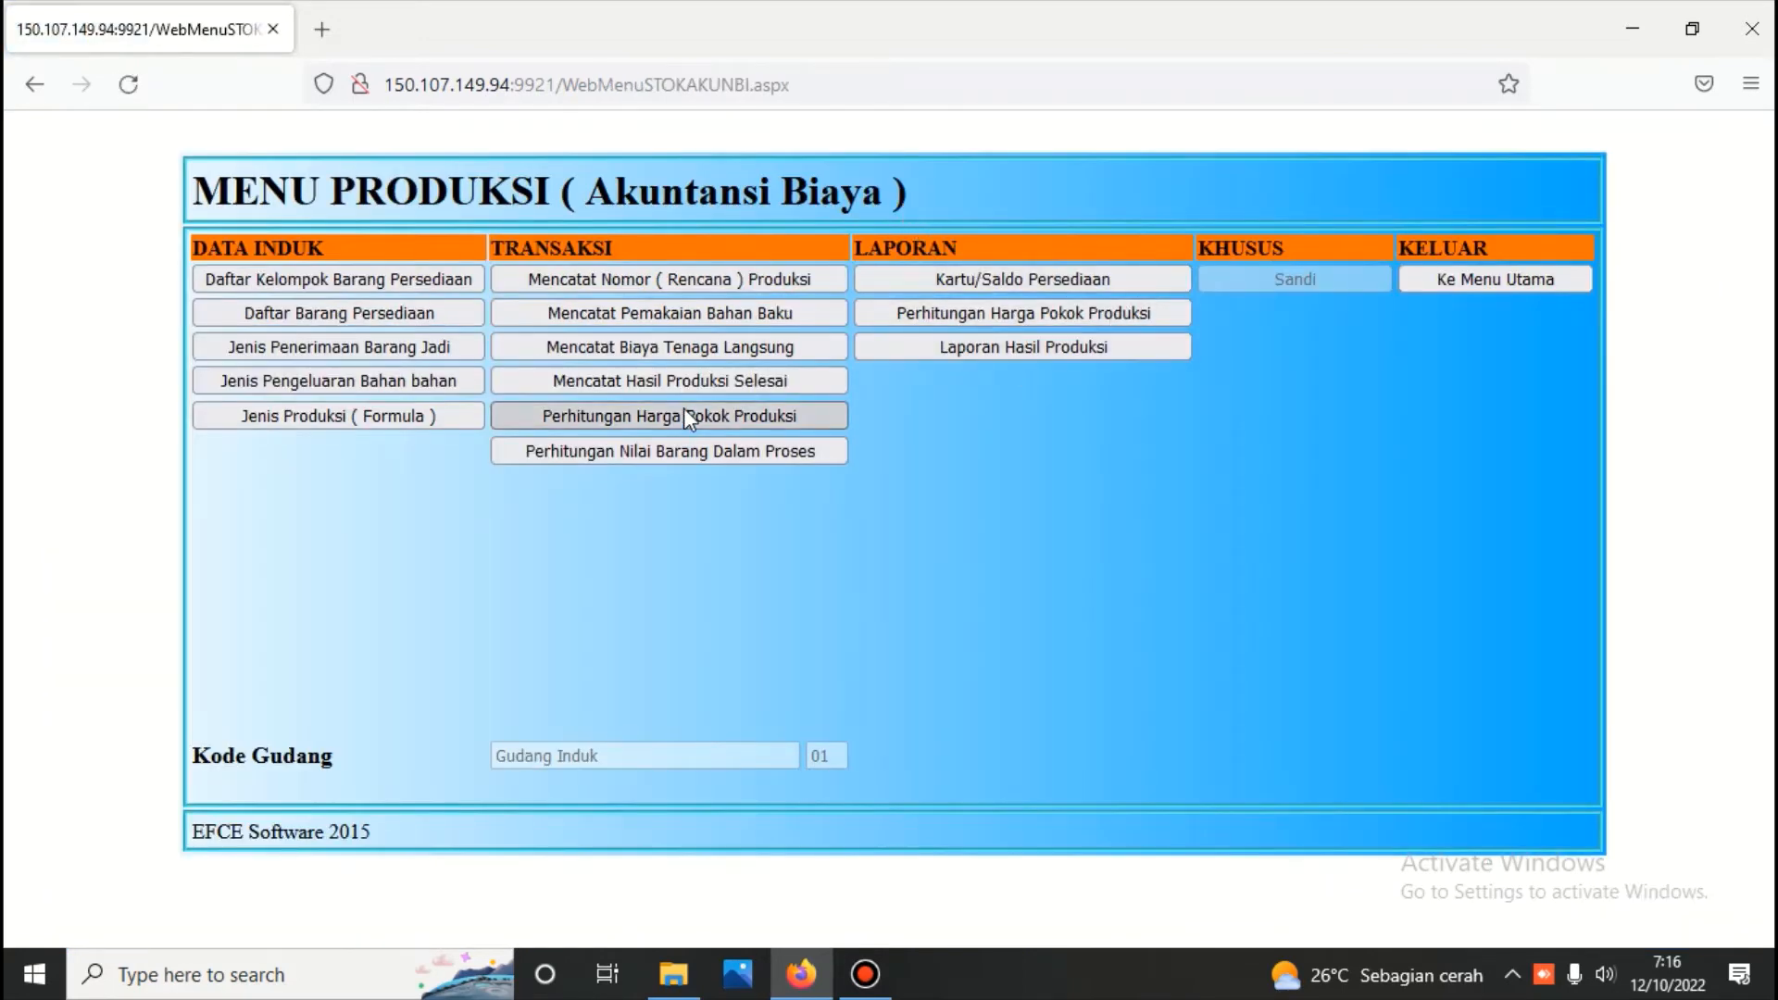
left_click(685, 414)
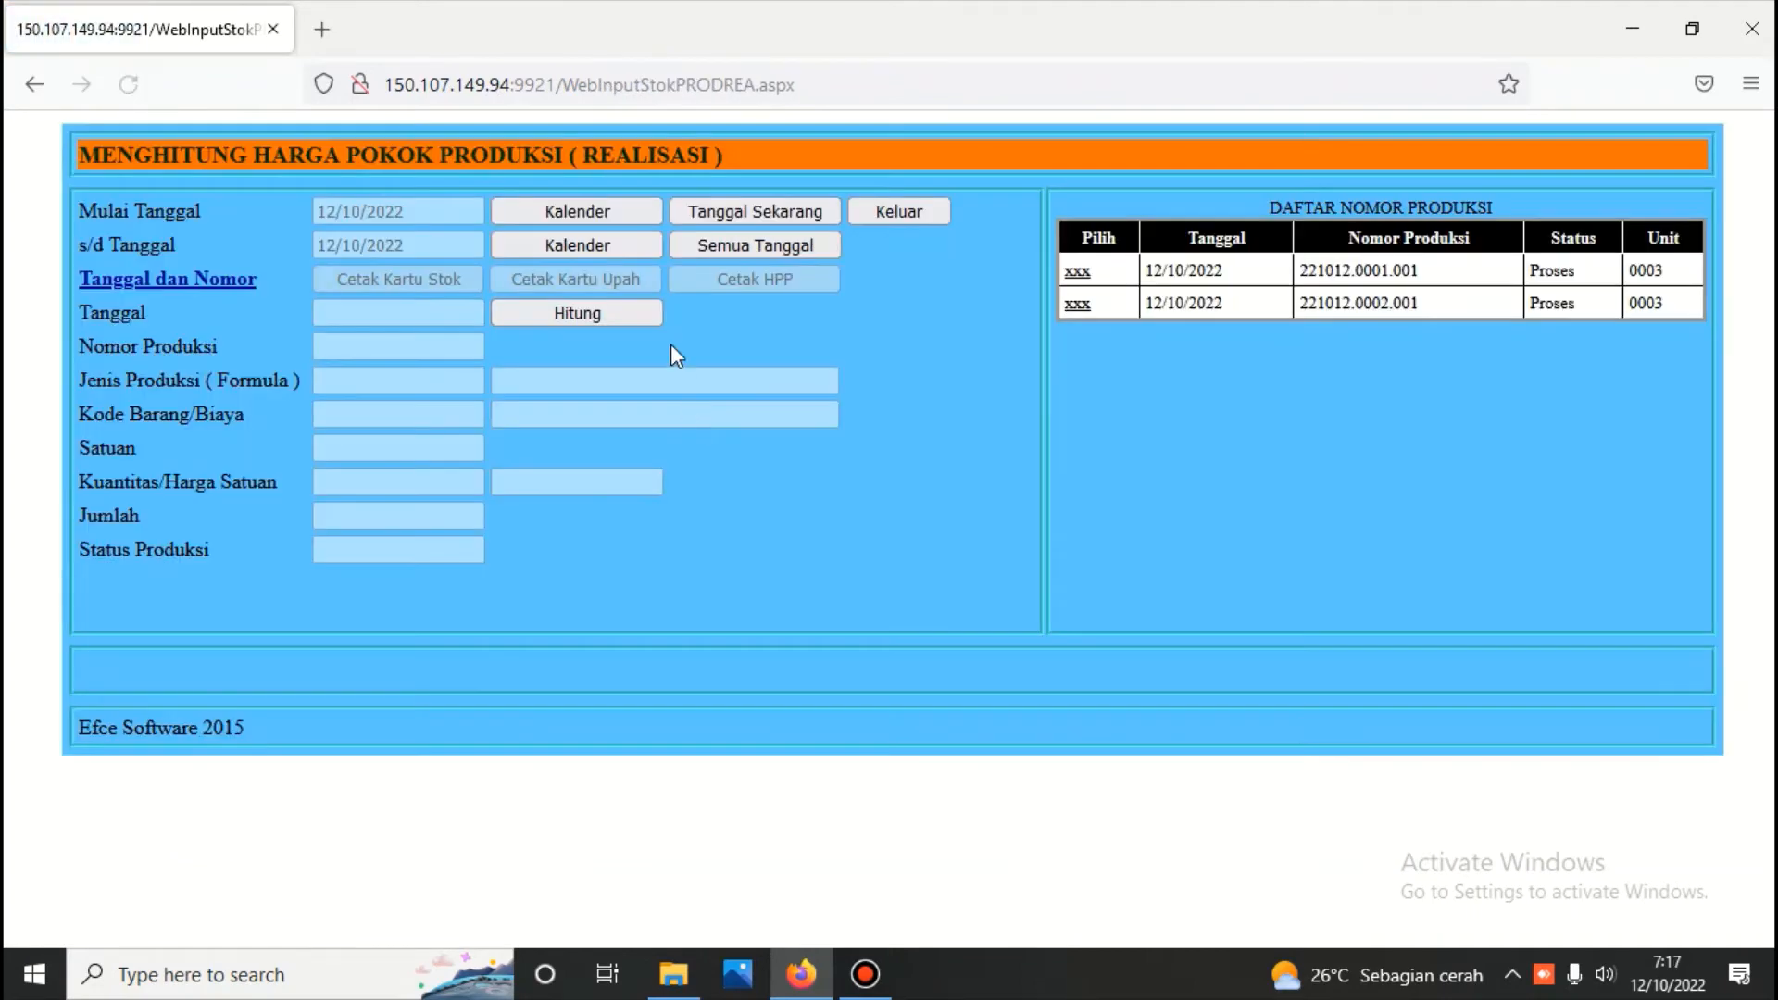
left_click(636, 314)
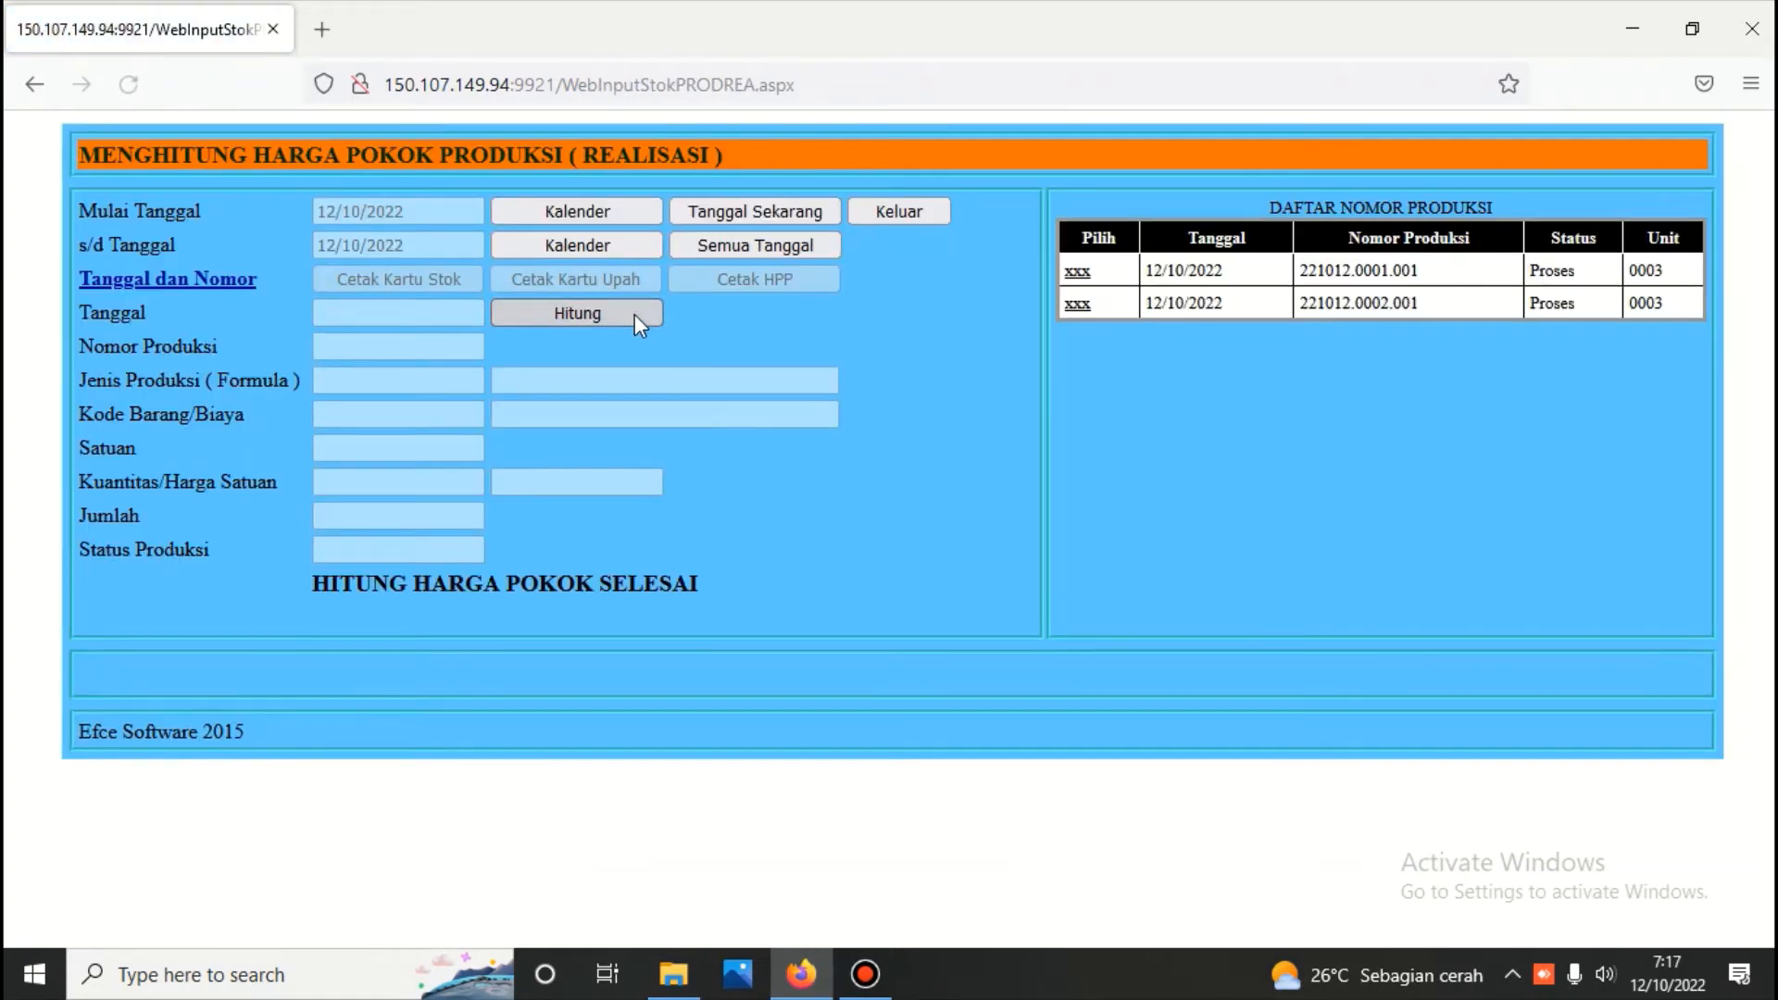
Review both production numbers, generate the HPP report for BATCH NO 11 and compare its planned and realised costs
left_click(1077, 271)
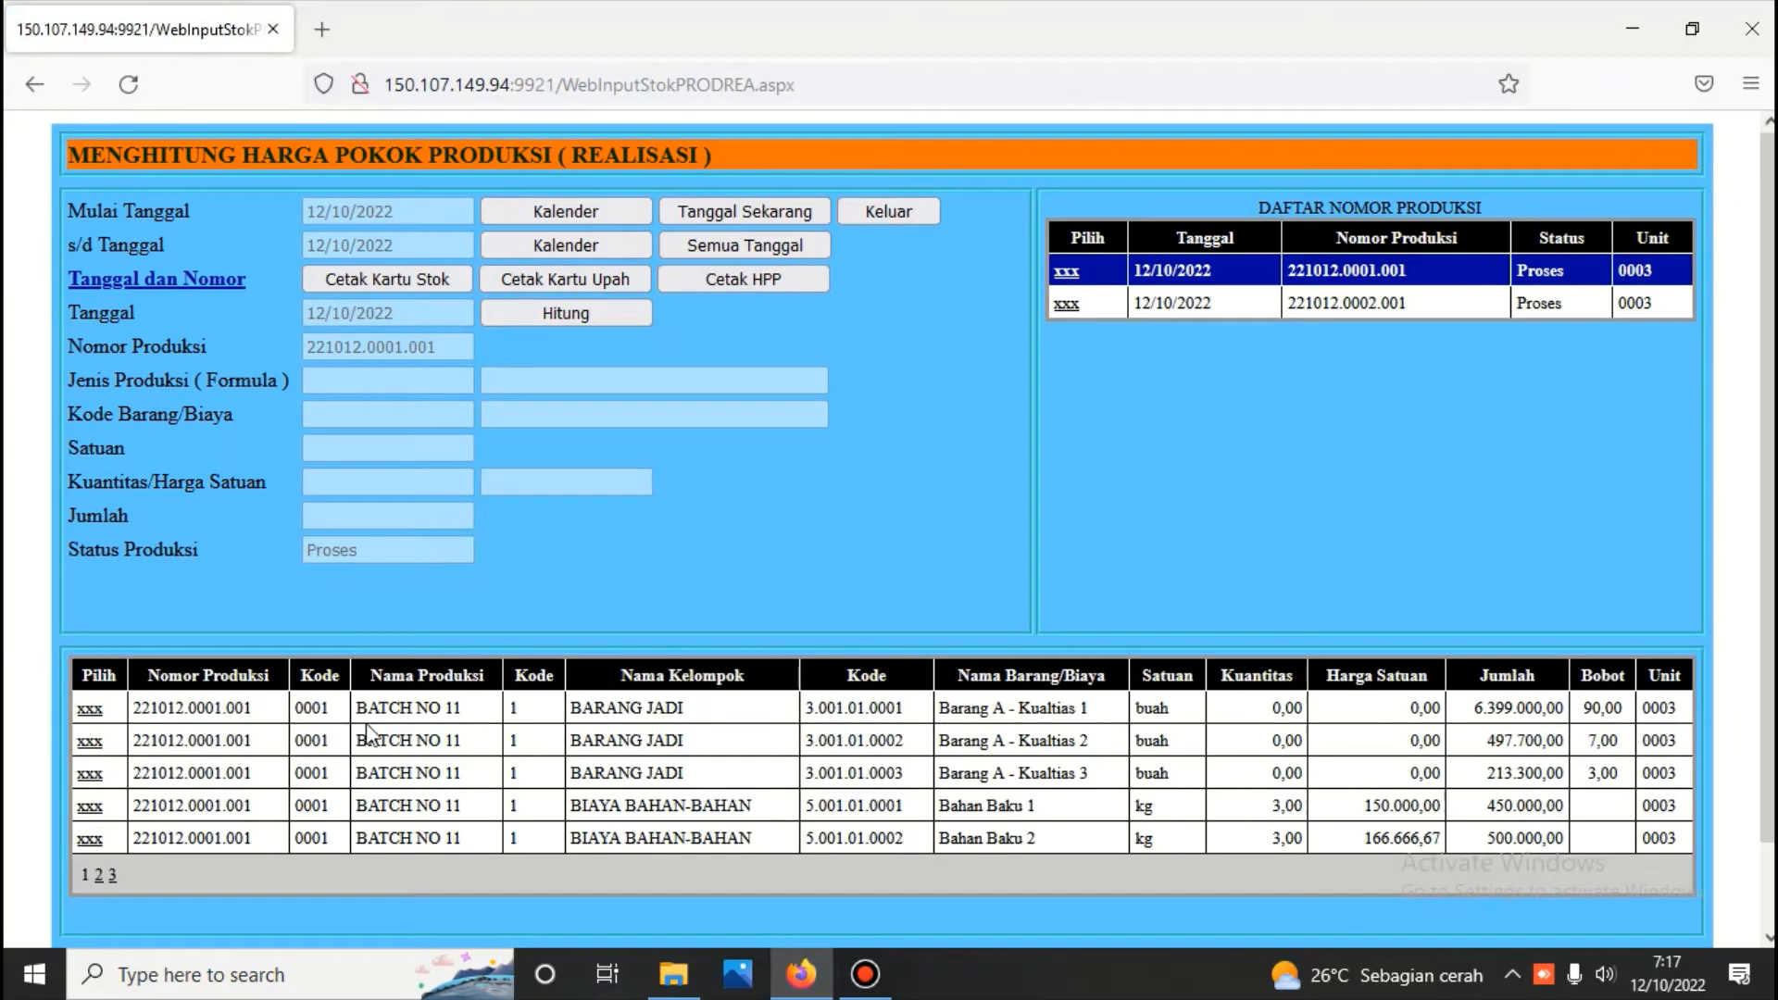
left_click(1067, 304)
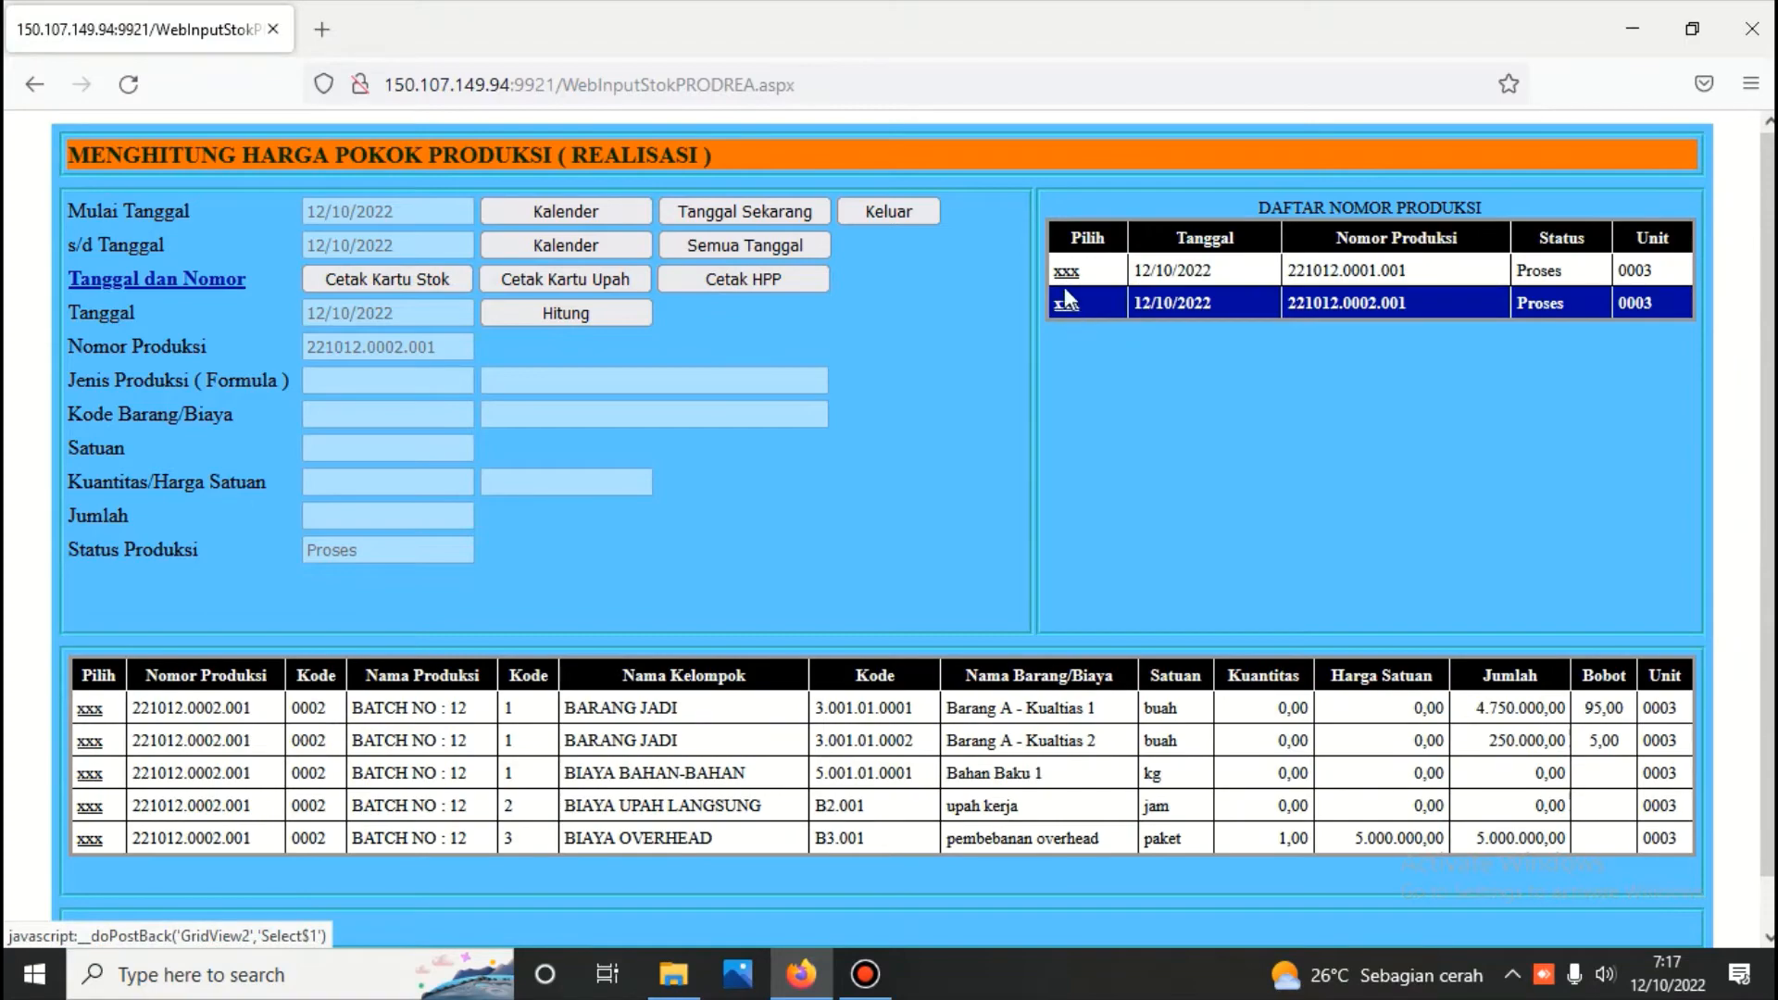
left_click(1067, 271)
left_click(786, 281)
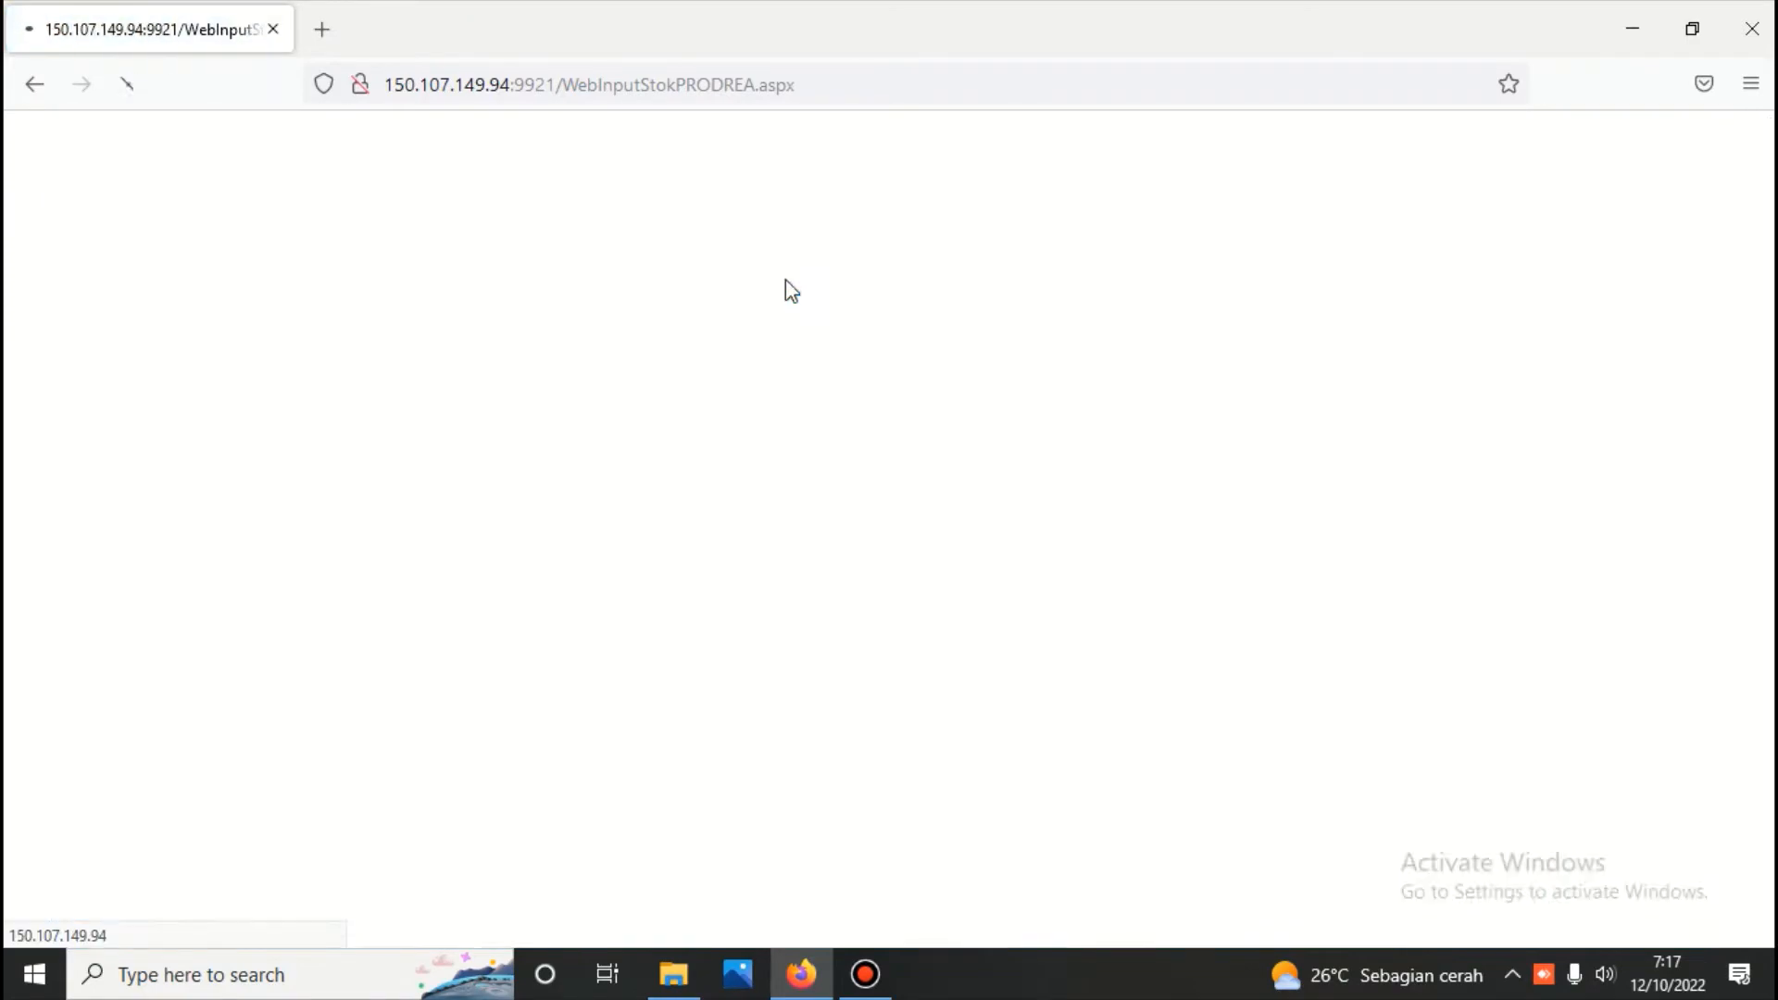
scroll(783, 291, "down", 8)
scroll(786, 299, "down", 3)
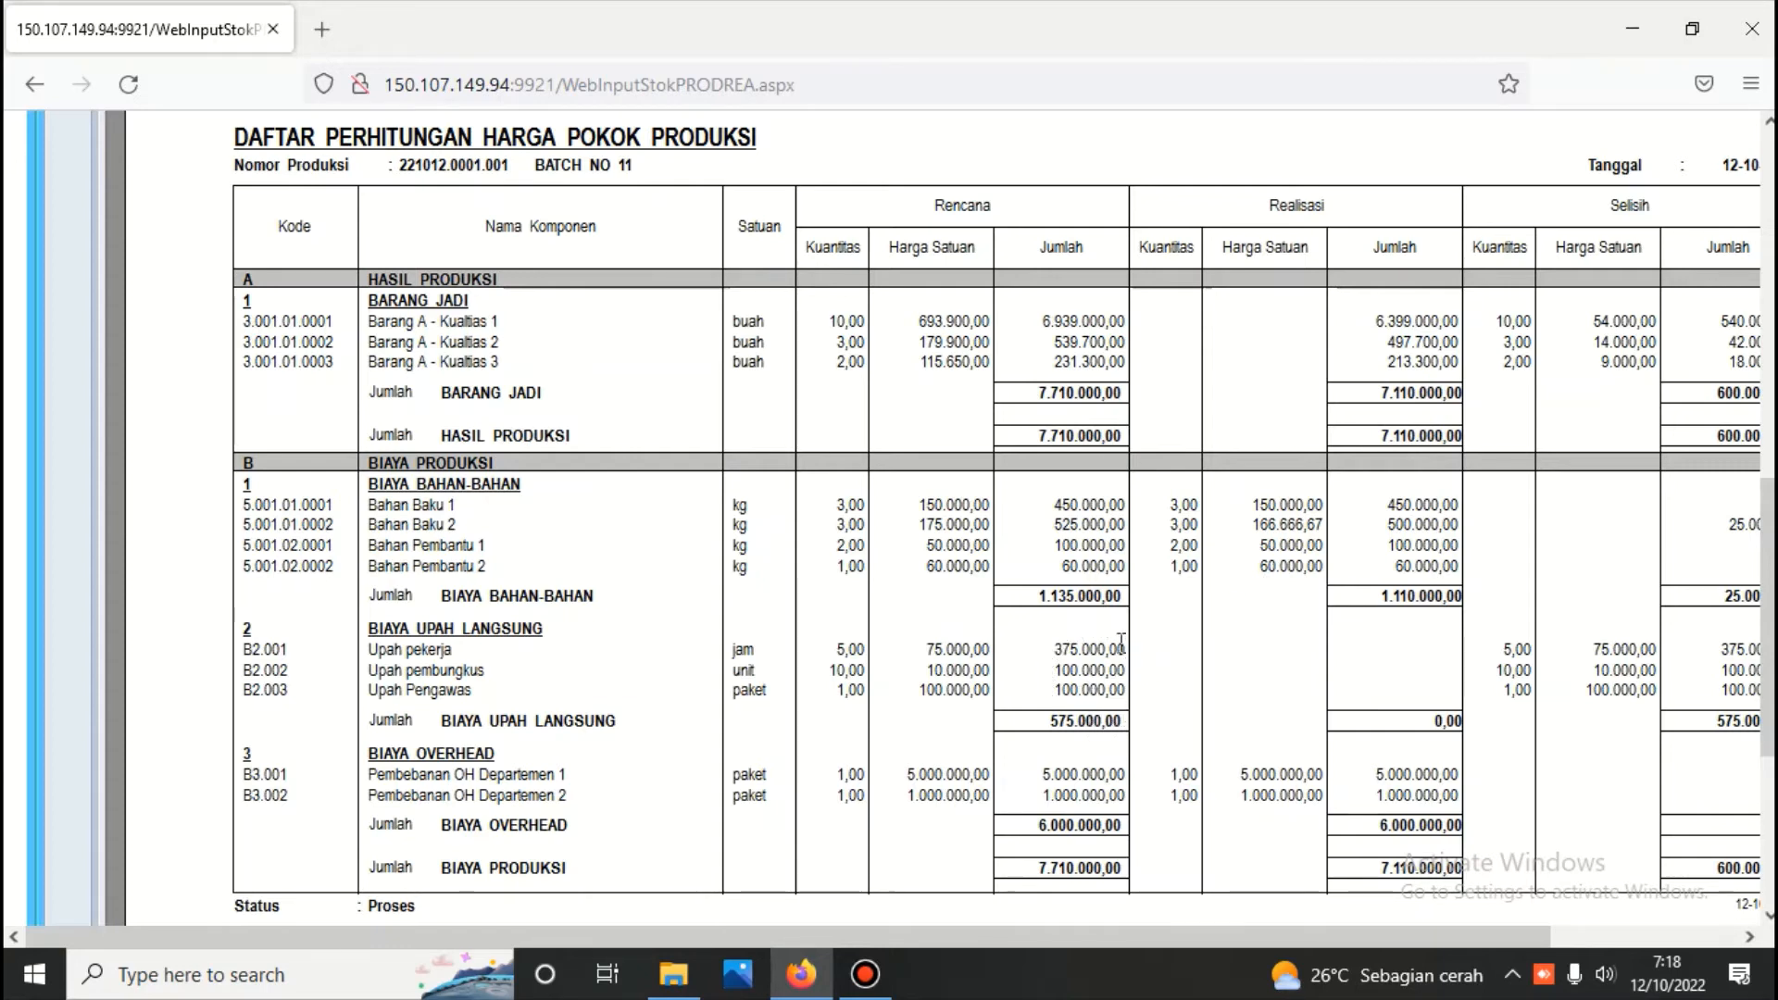
scroll(841, 653, "up", 5)
scroll(842, 653, "up", 4)
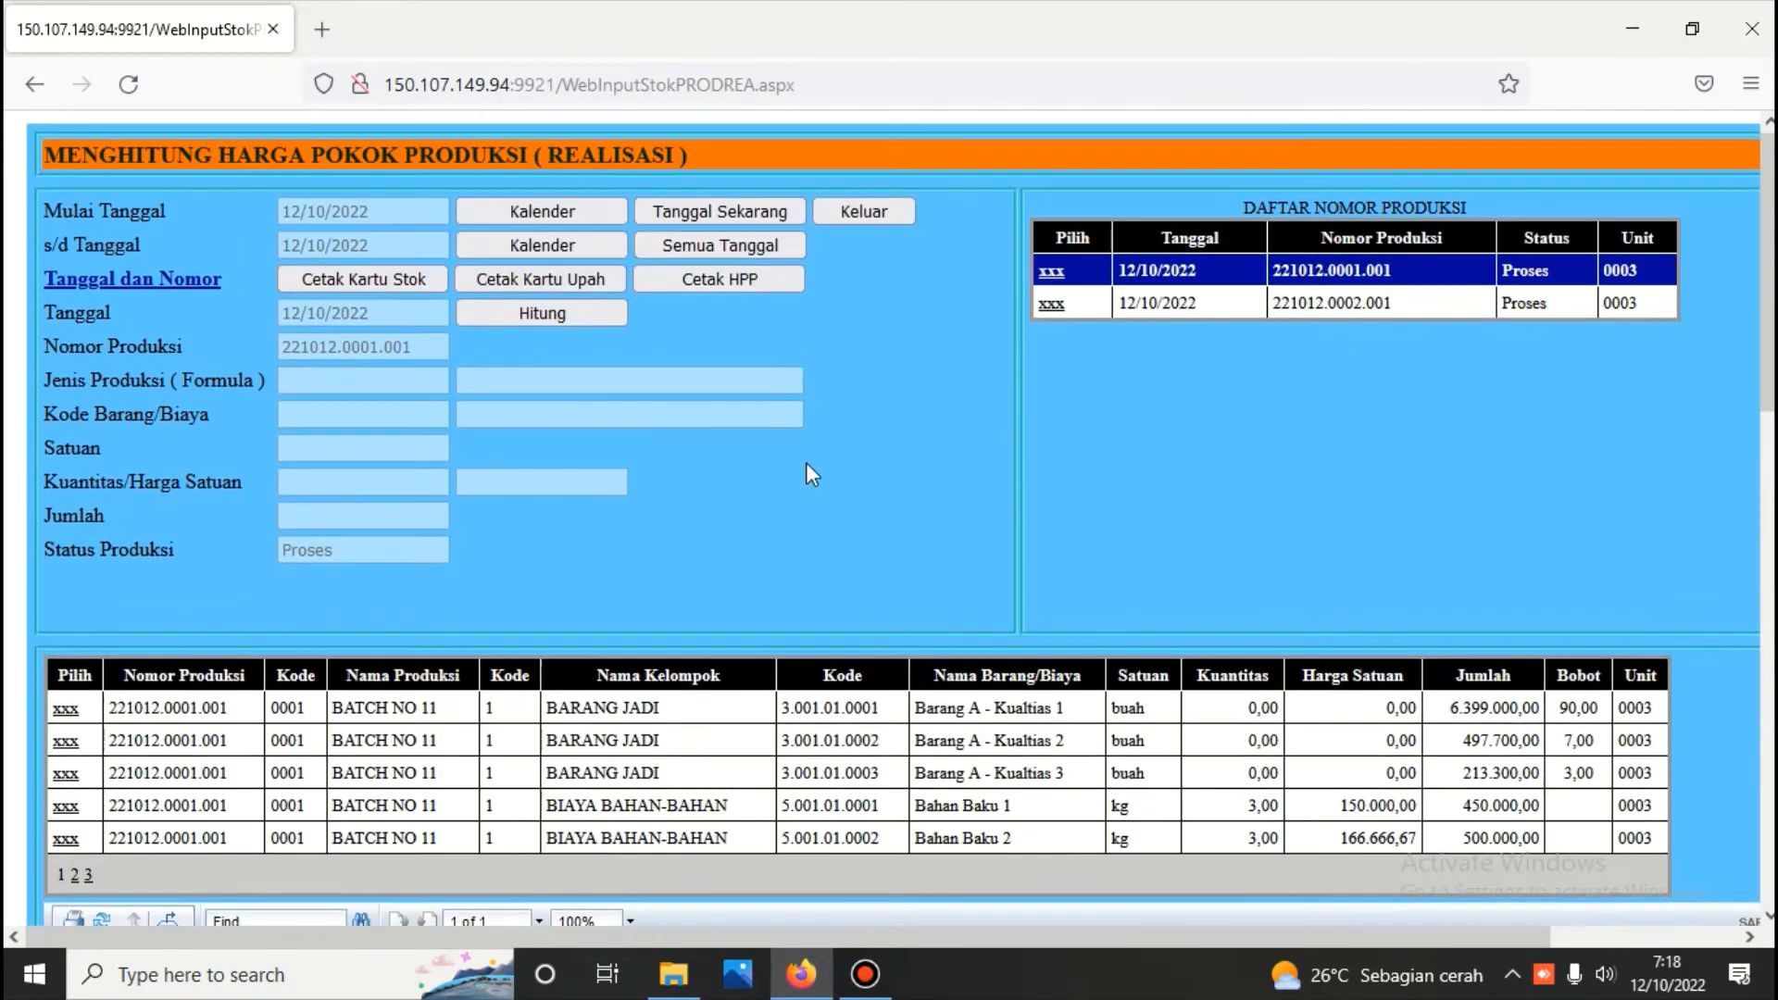
Return to the material usage form, list vouchers for all dates and review the item lines of both vouchers
left_click(854, 215)
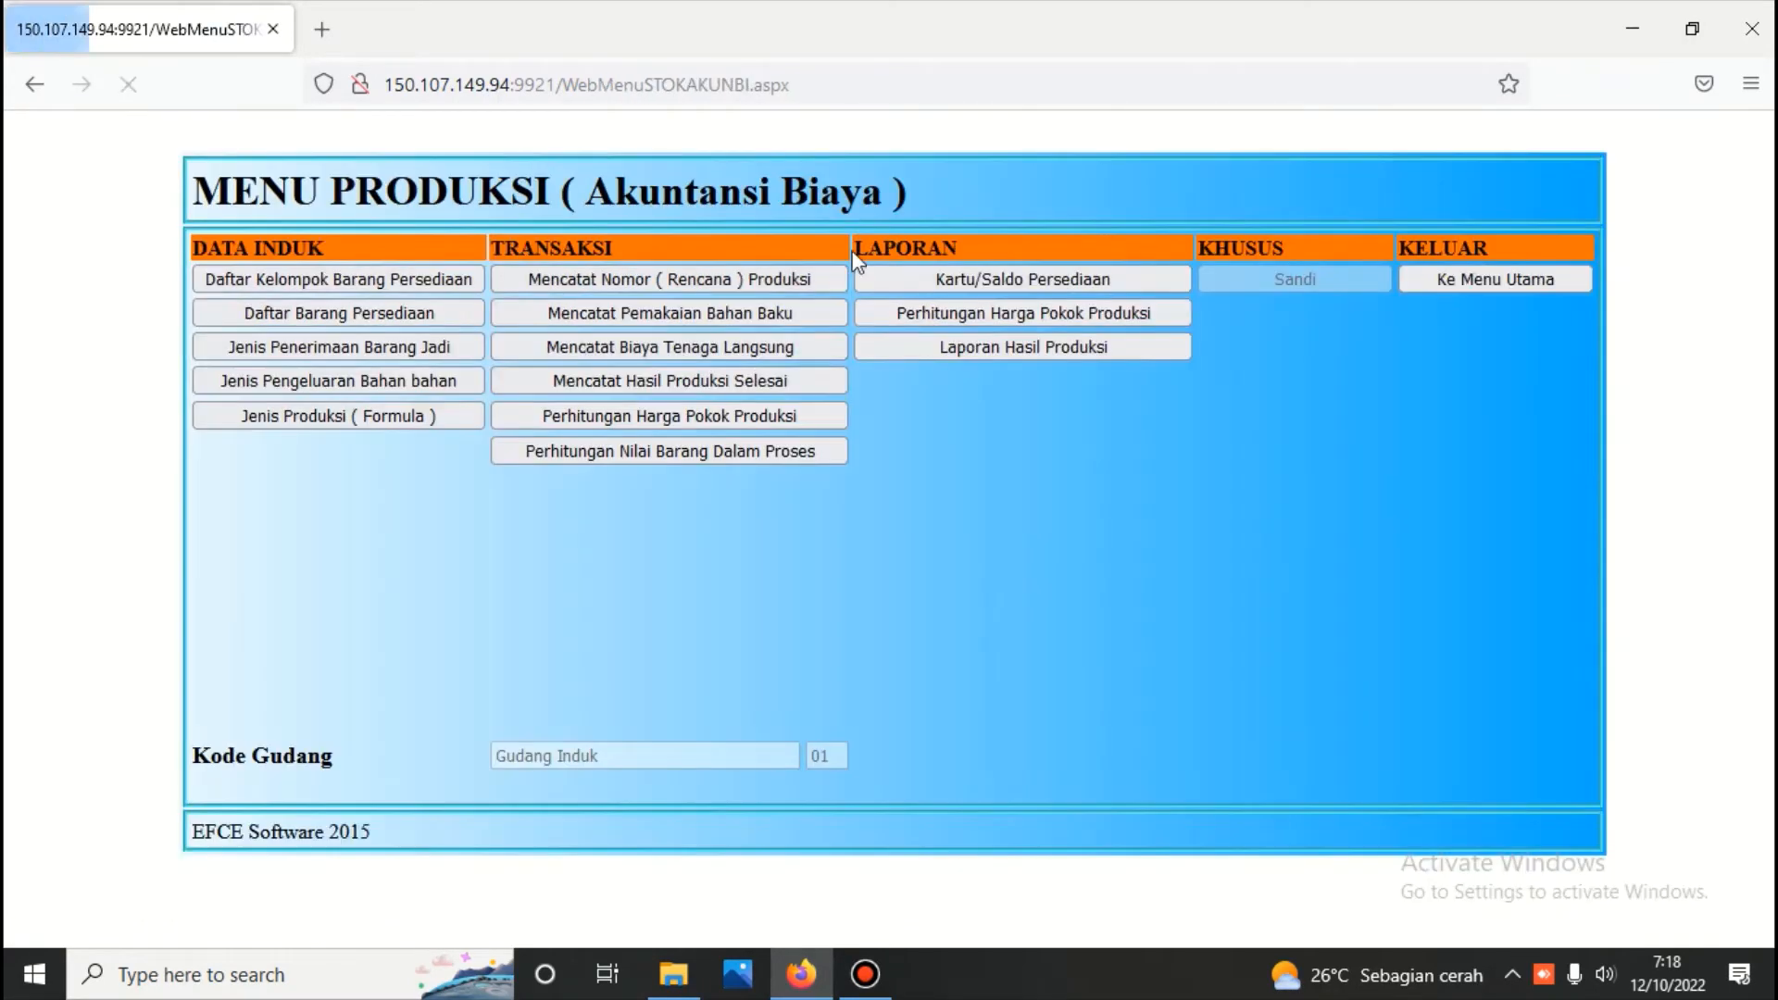
left_click(728, 319)
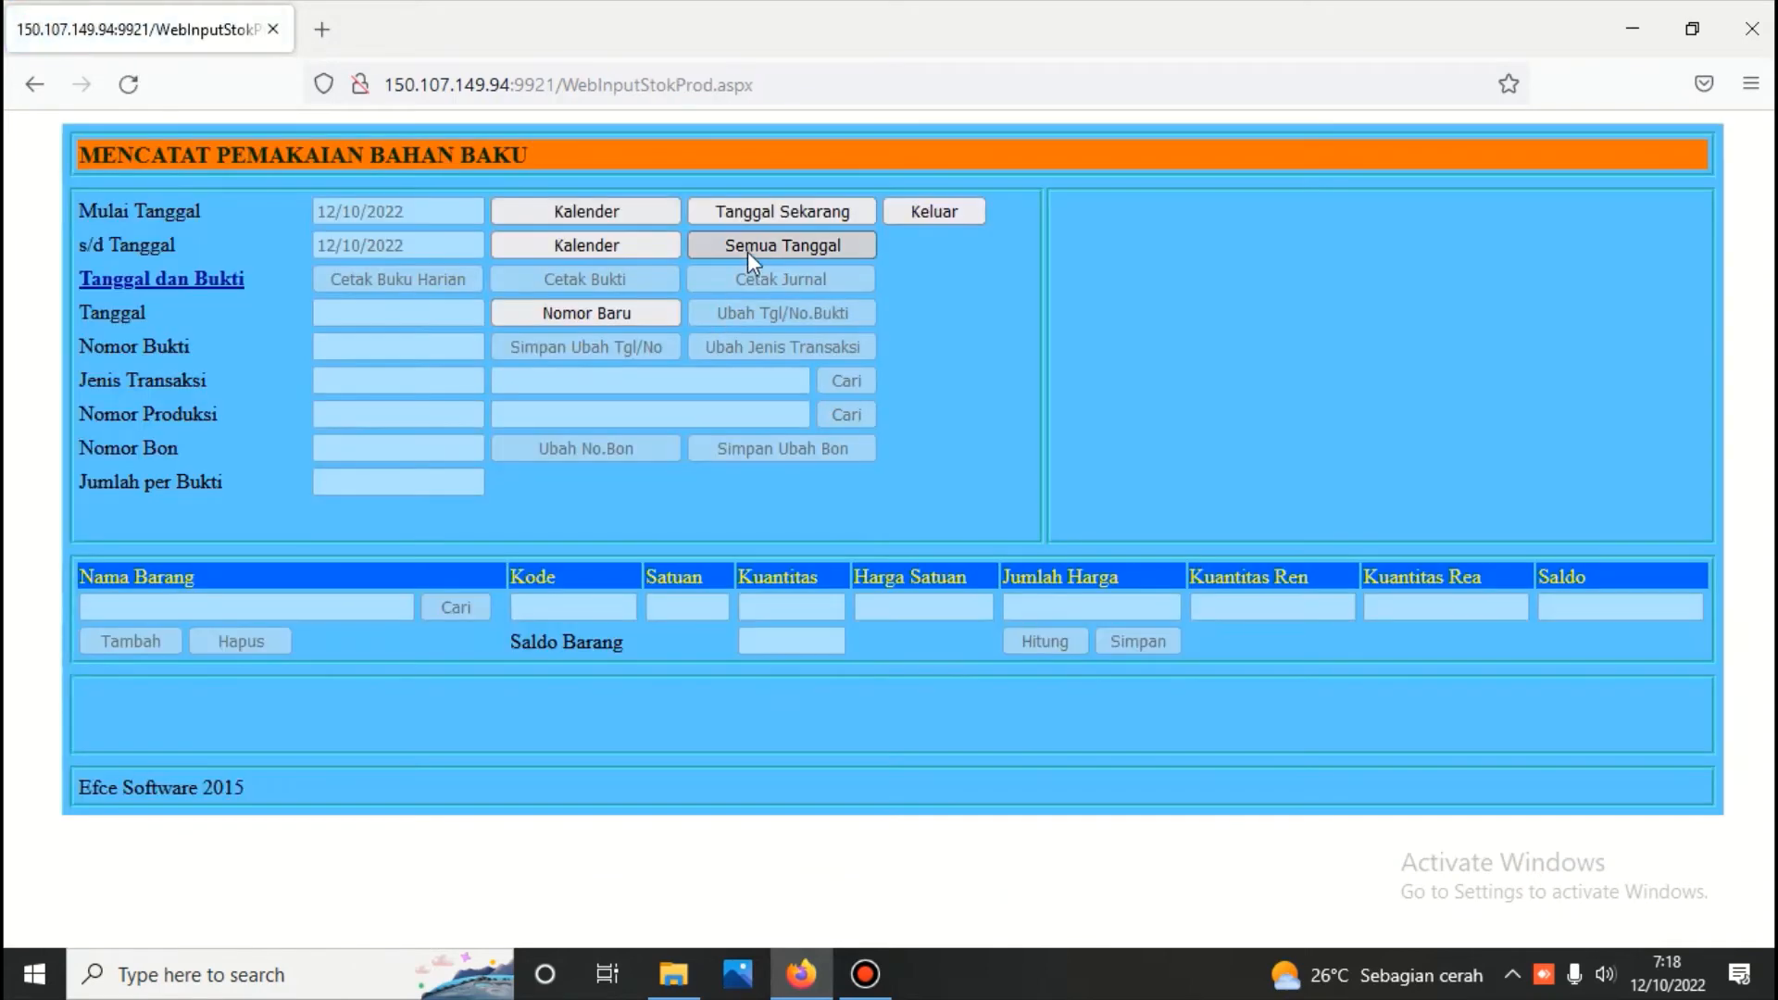
left_click(747, 252)
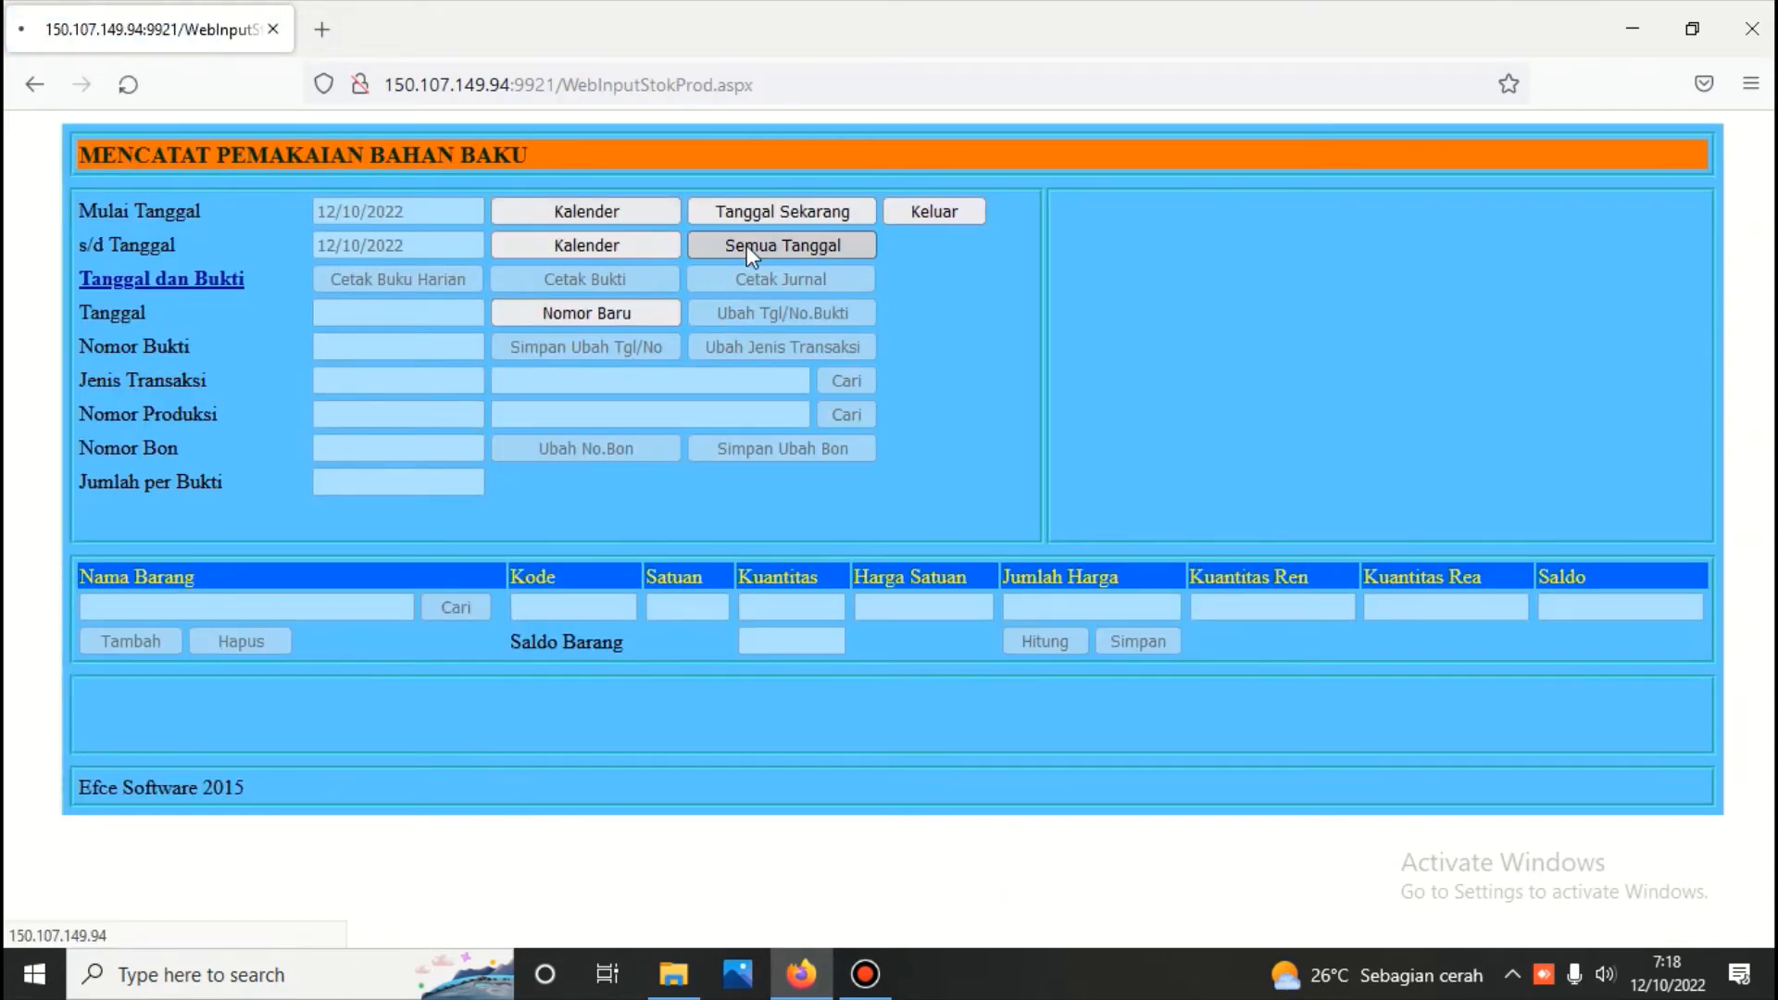
left_click(1070, 276)
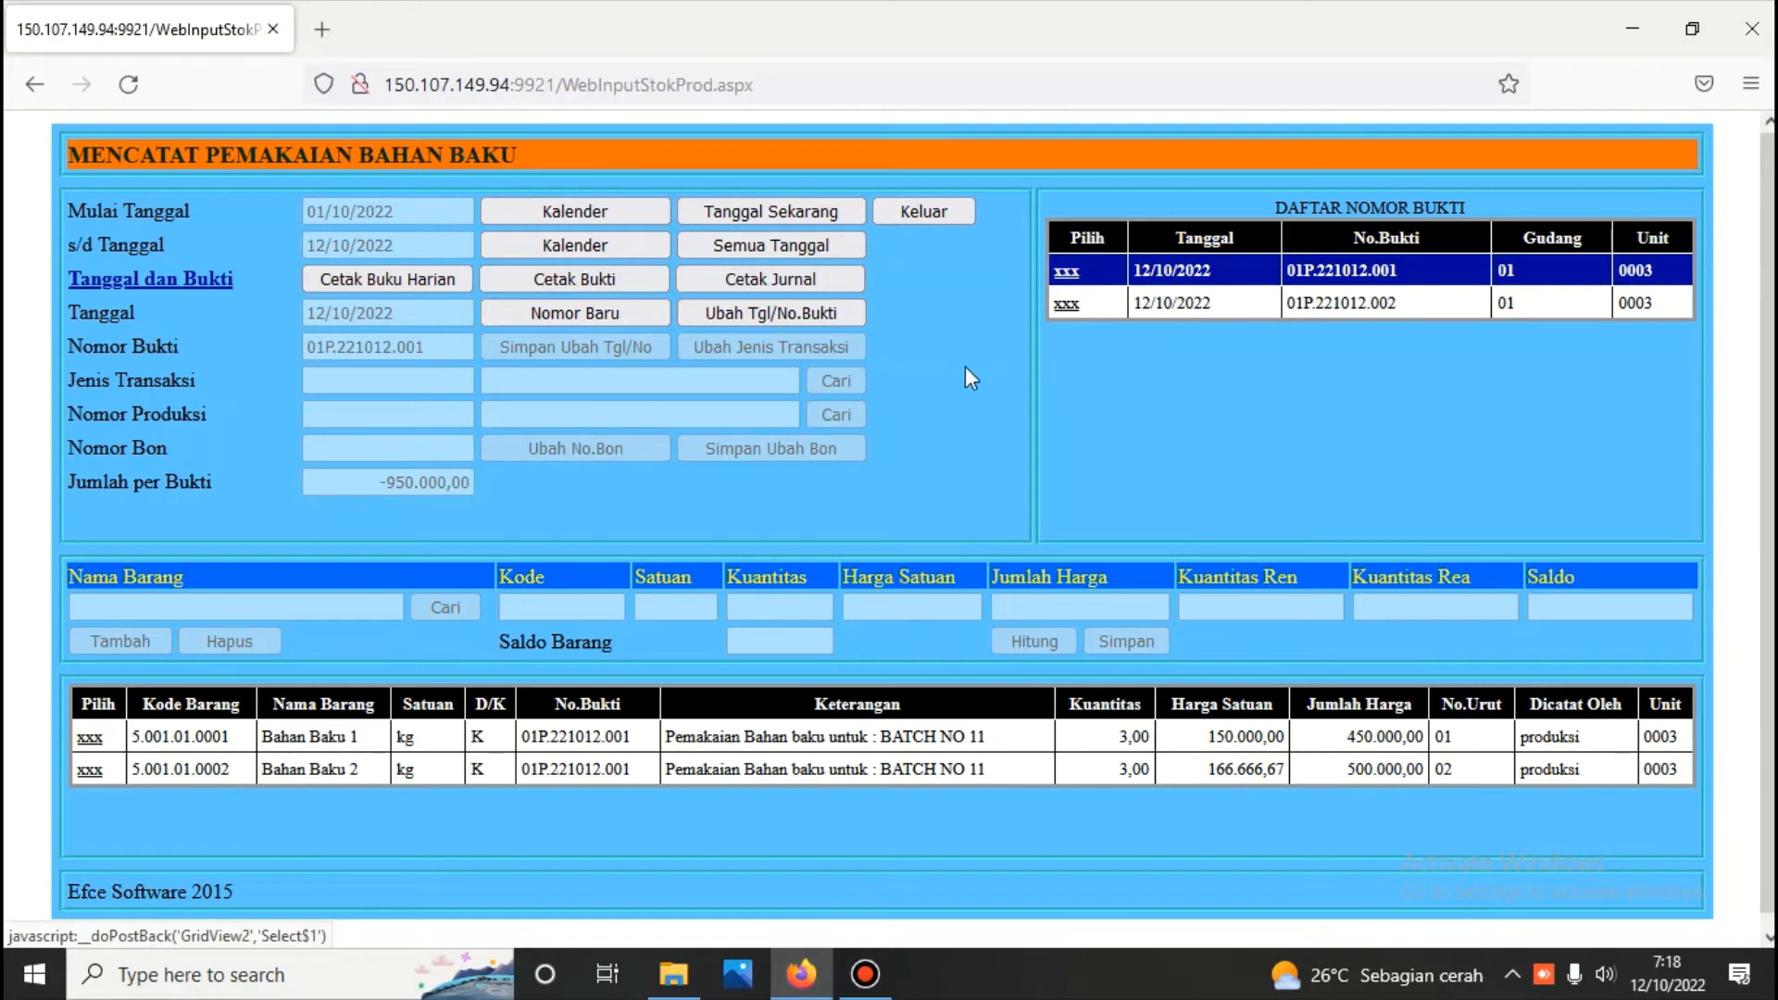
left_click(1066, 305)
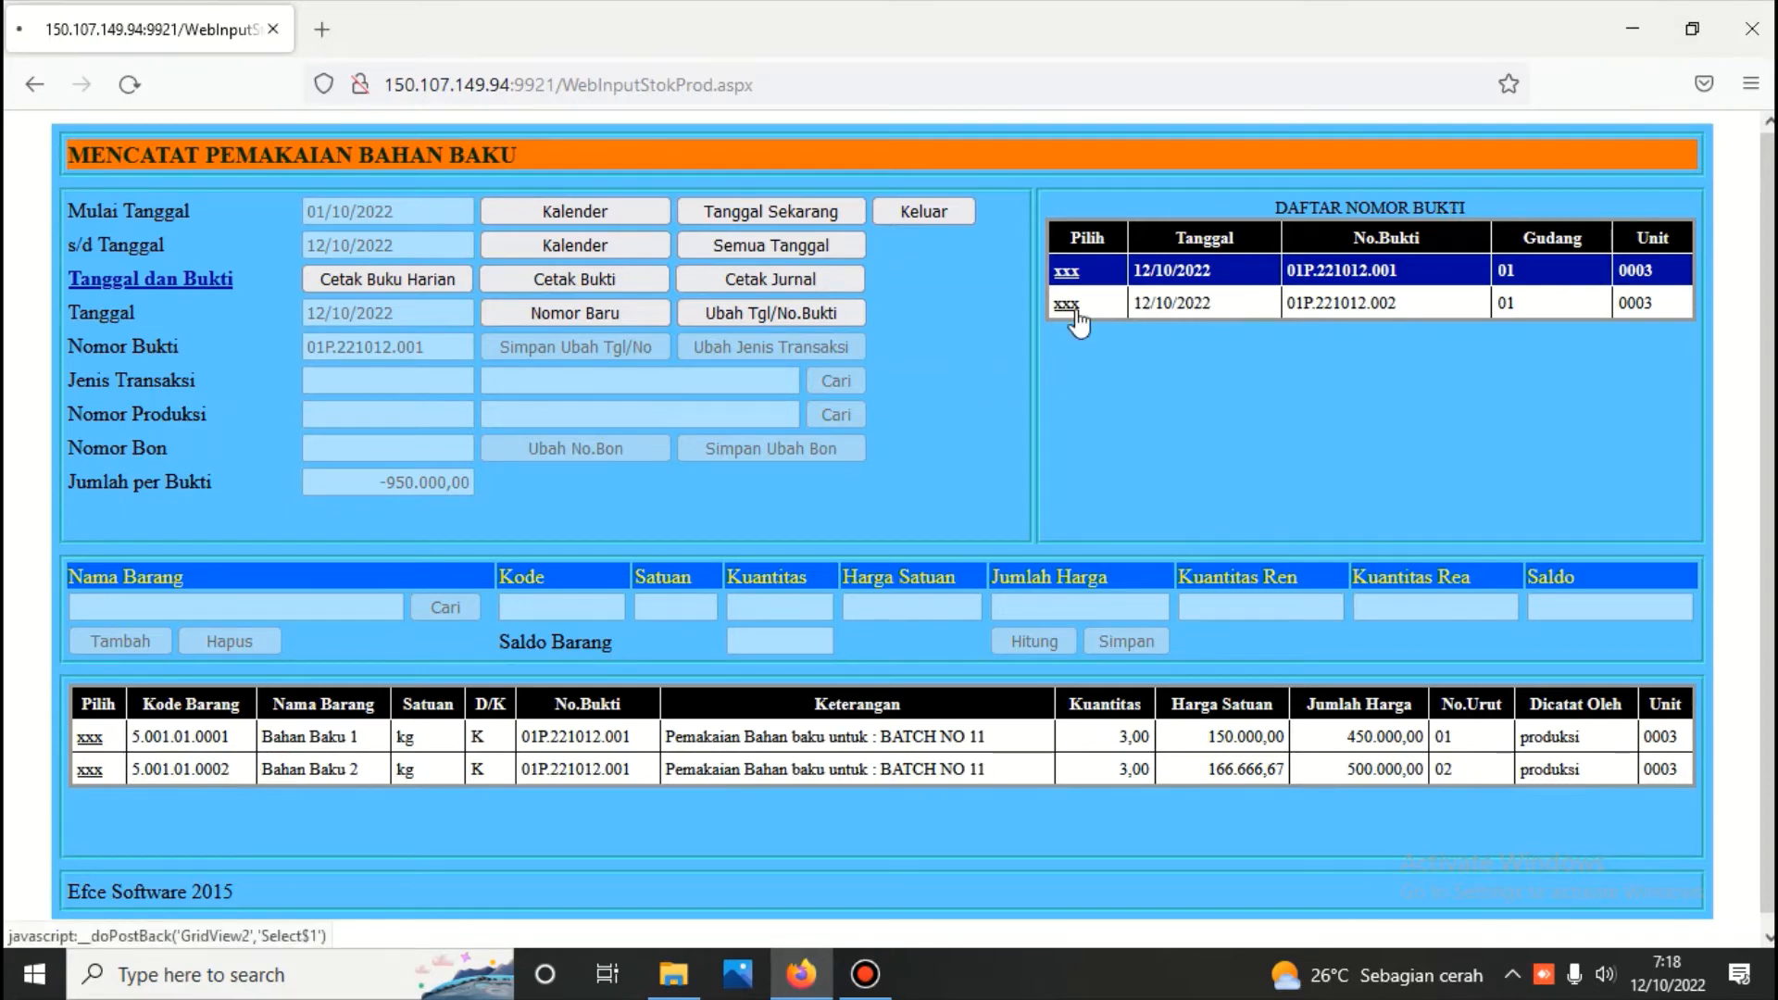
Leave the material usage form and open the form for recording direct labour costs
left_click(922, 211)
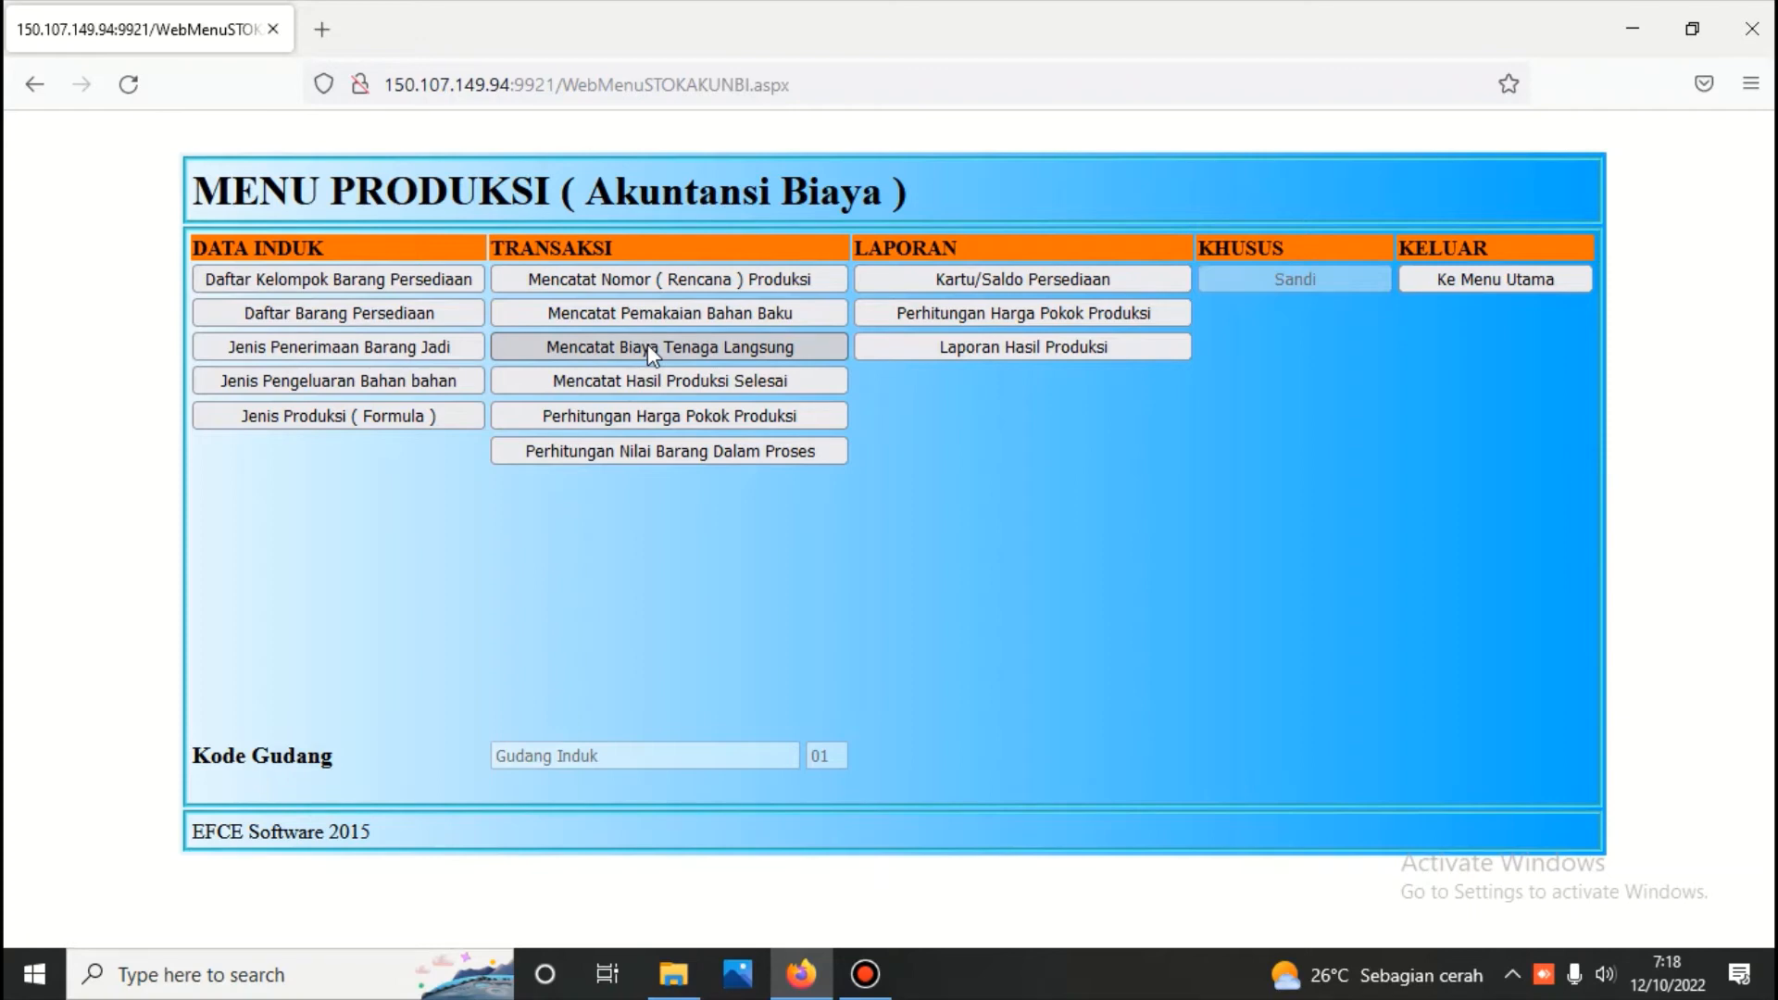
left_click(645, 343)
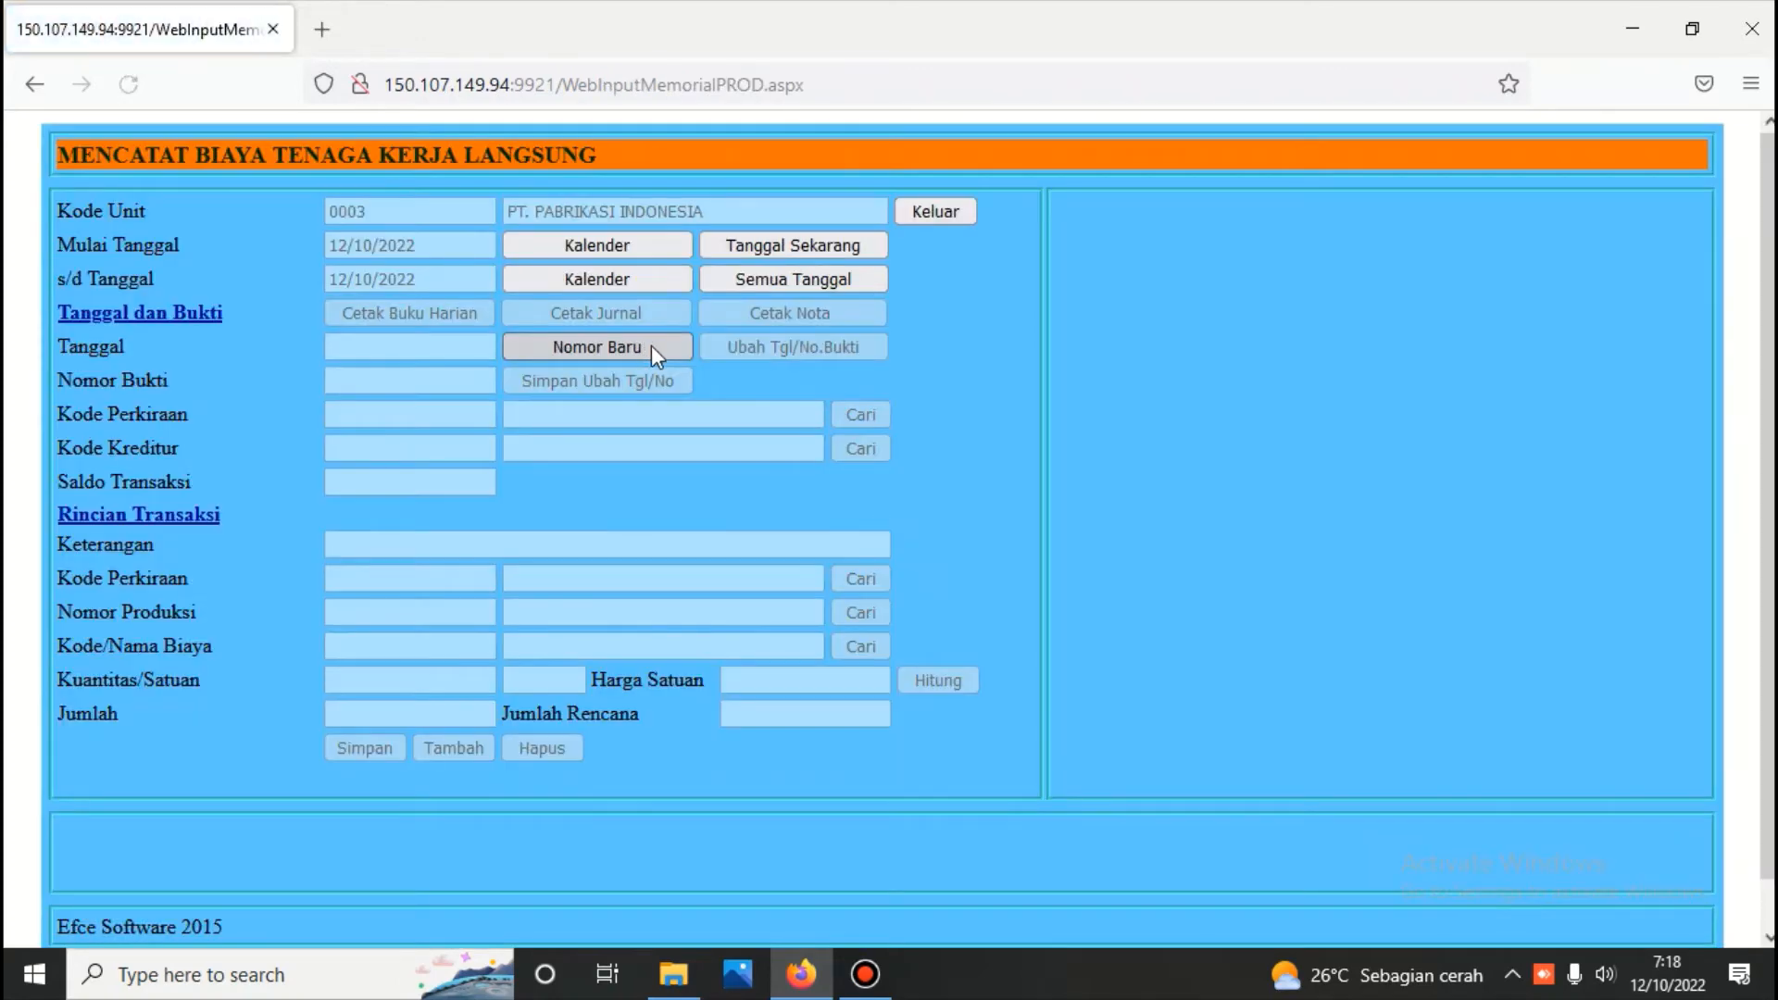
left_click(654, 346)
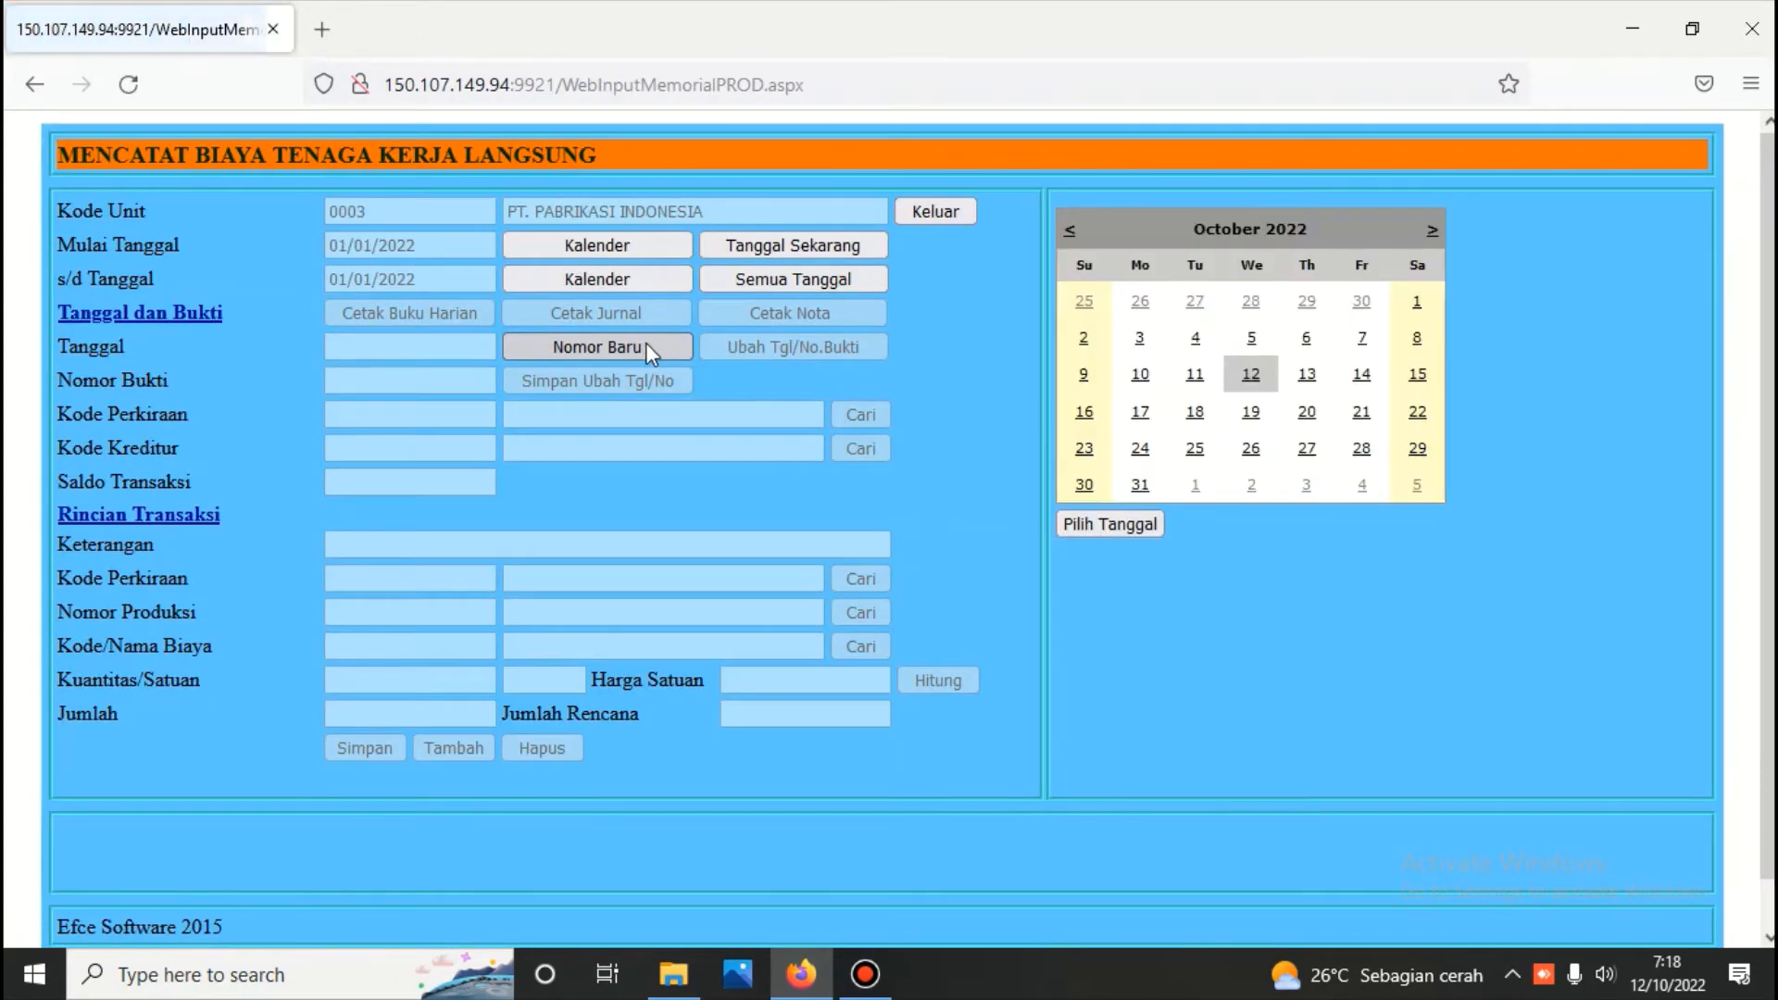
left_click(1251, 375)
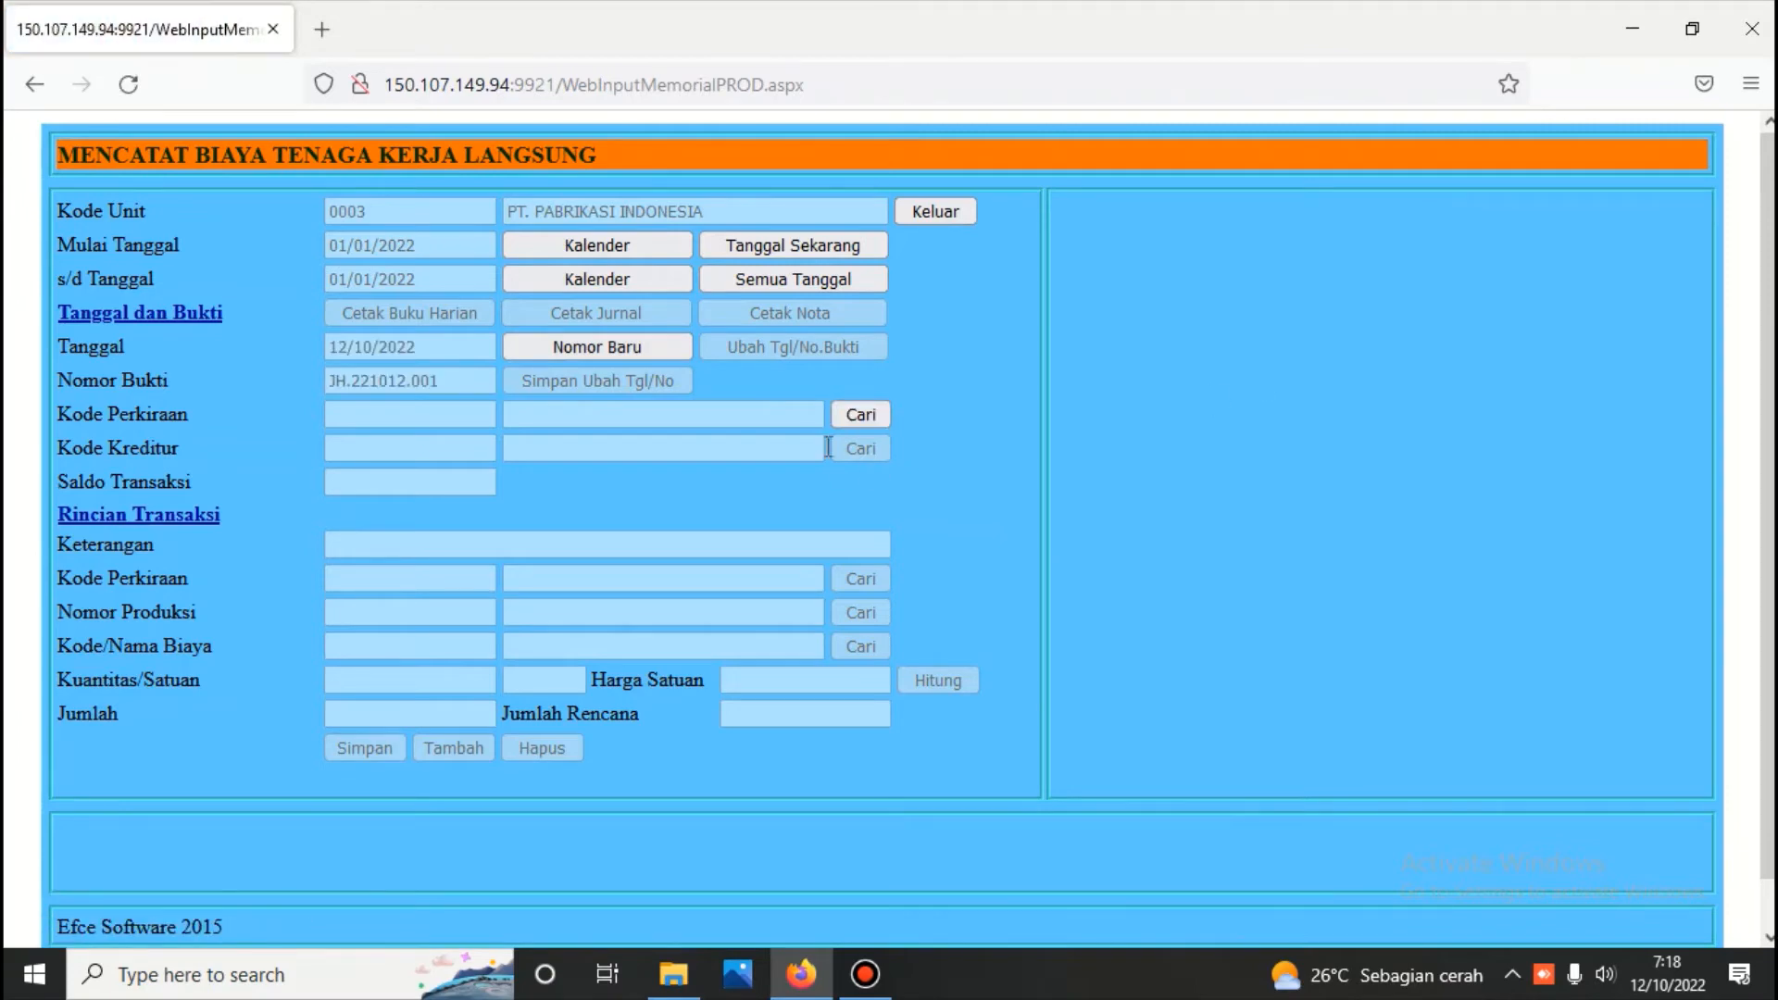
left_click(863, 417)
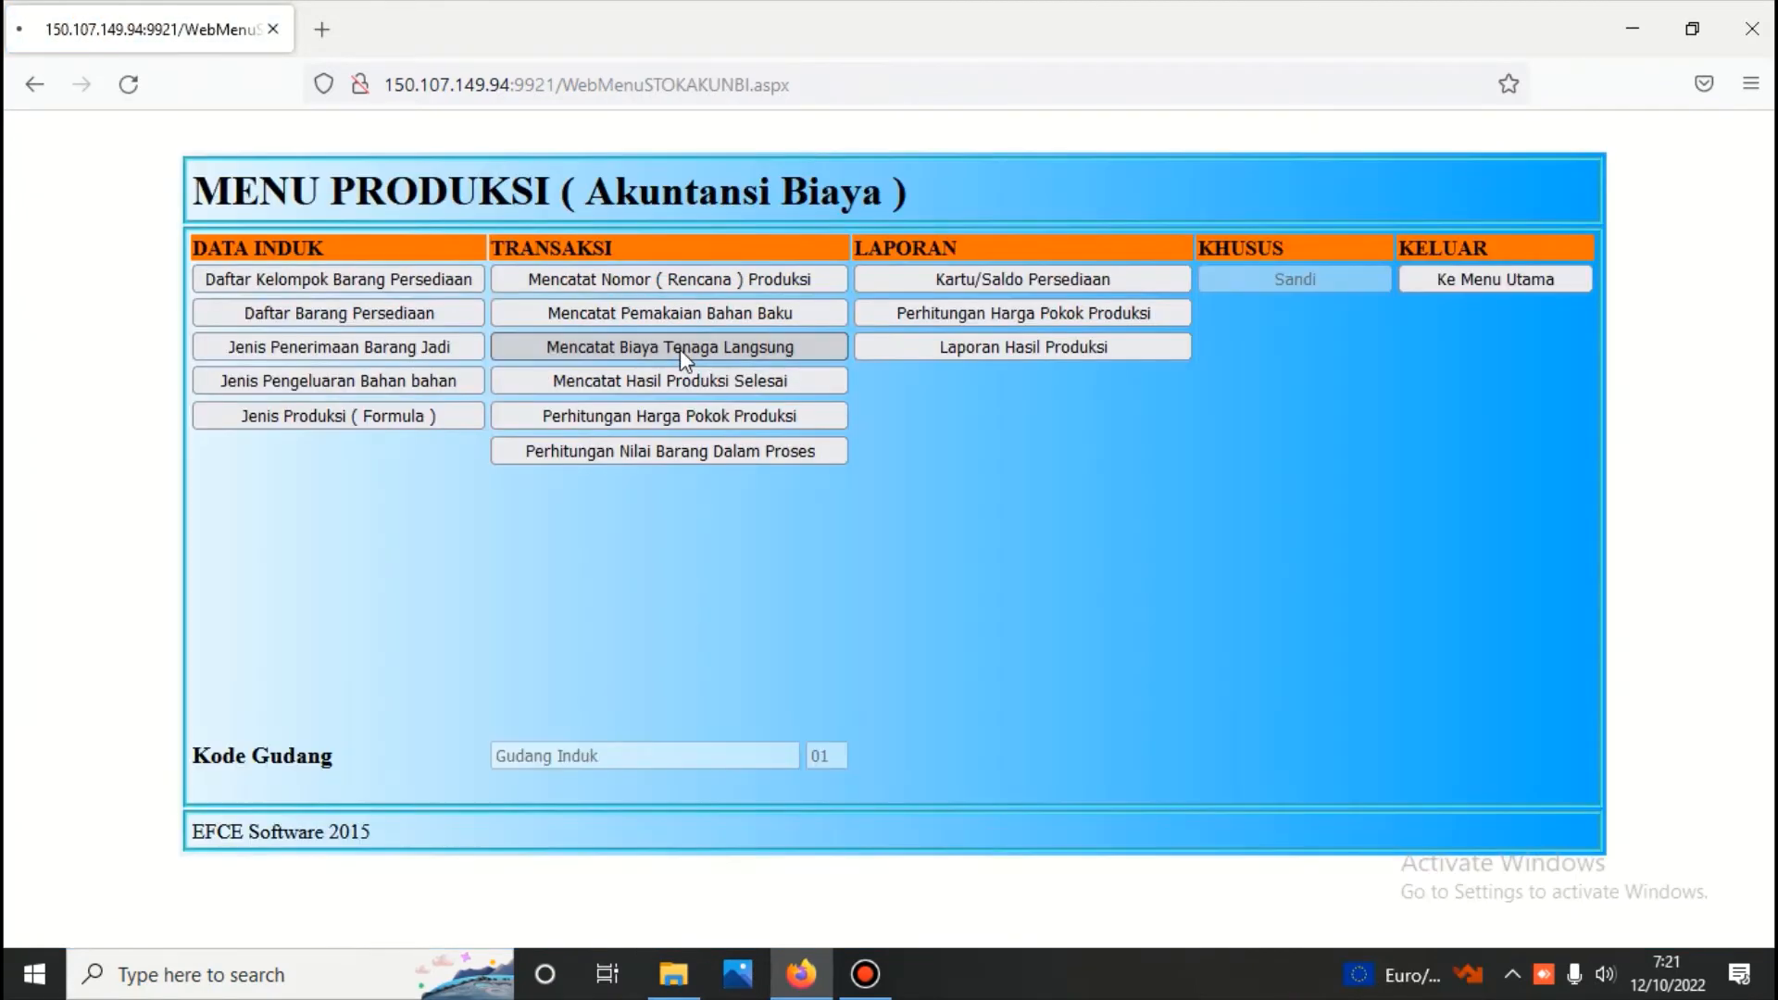
Start a new labour cost voucher dated 12/10/2022 with account Upah Tenaga Kerja Langsung Ymh Dibayar and creditor Upah Karyawan Produksi
left_click(680, 349)
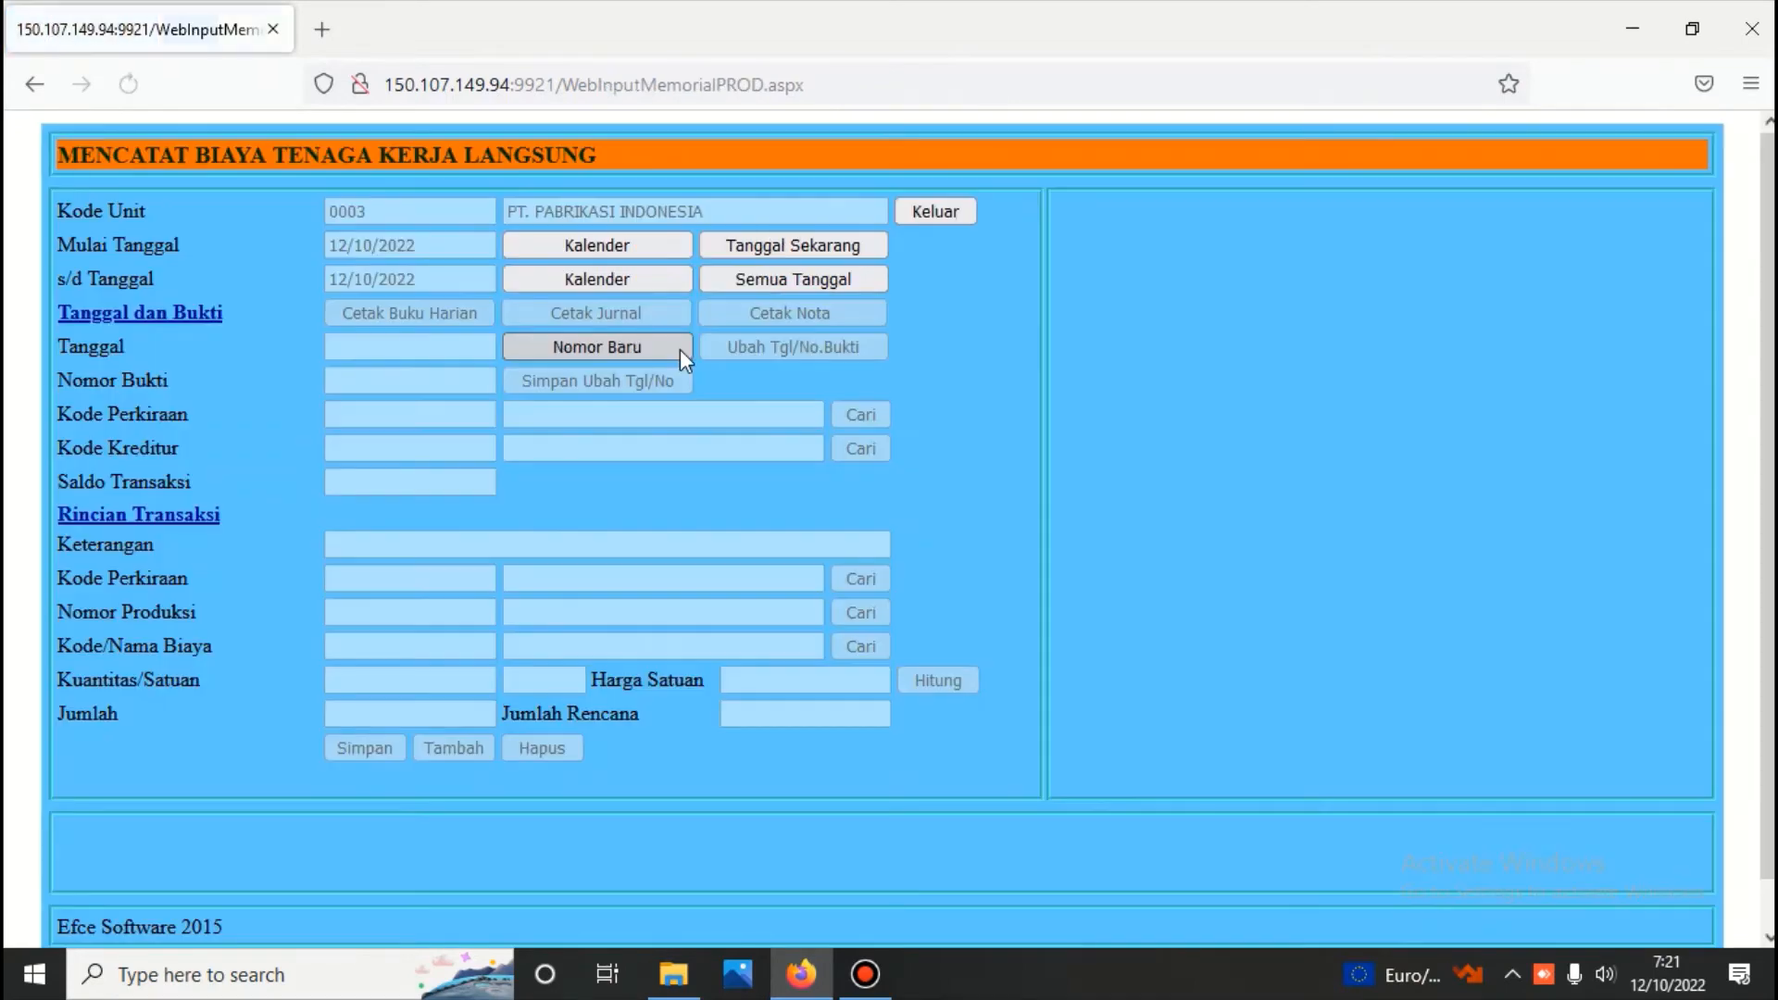
left_click(680, 349)
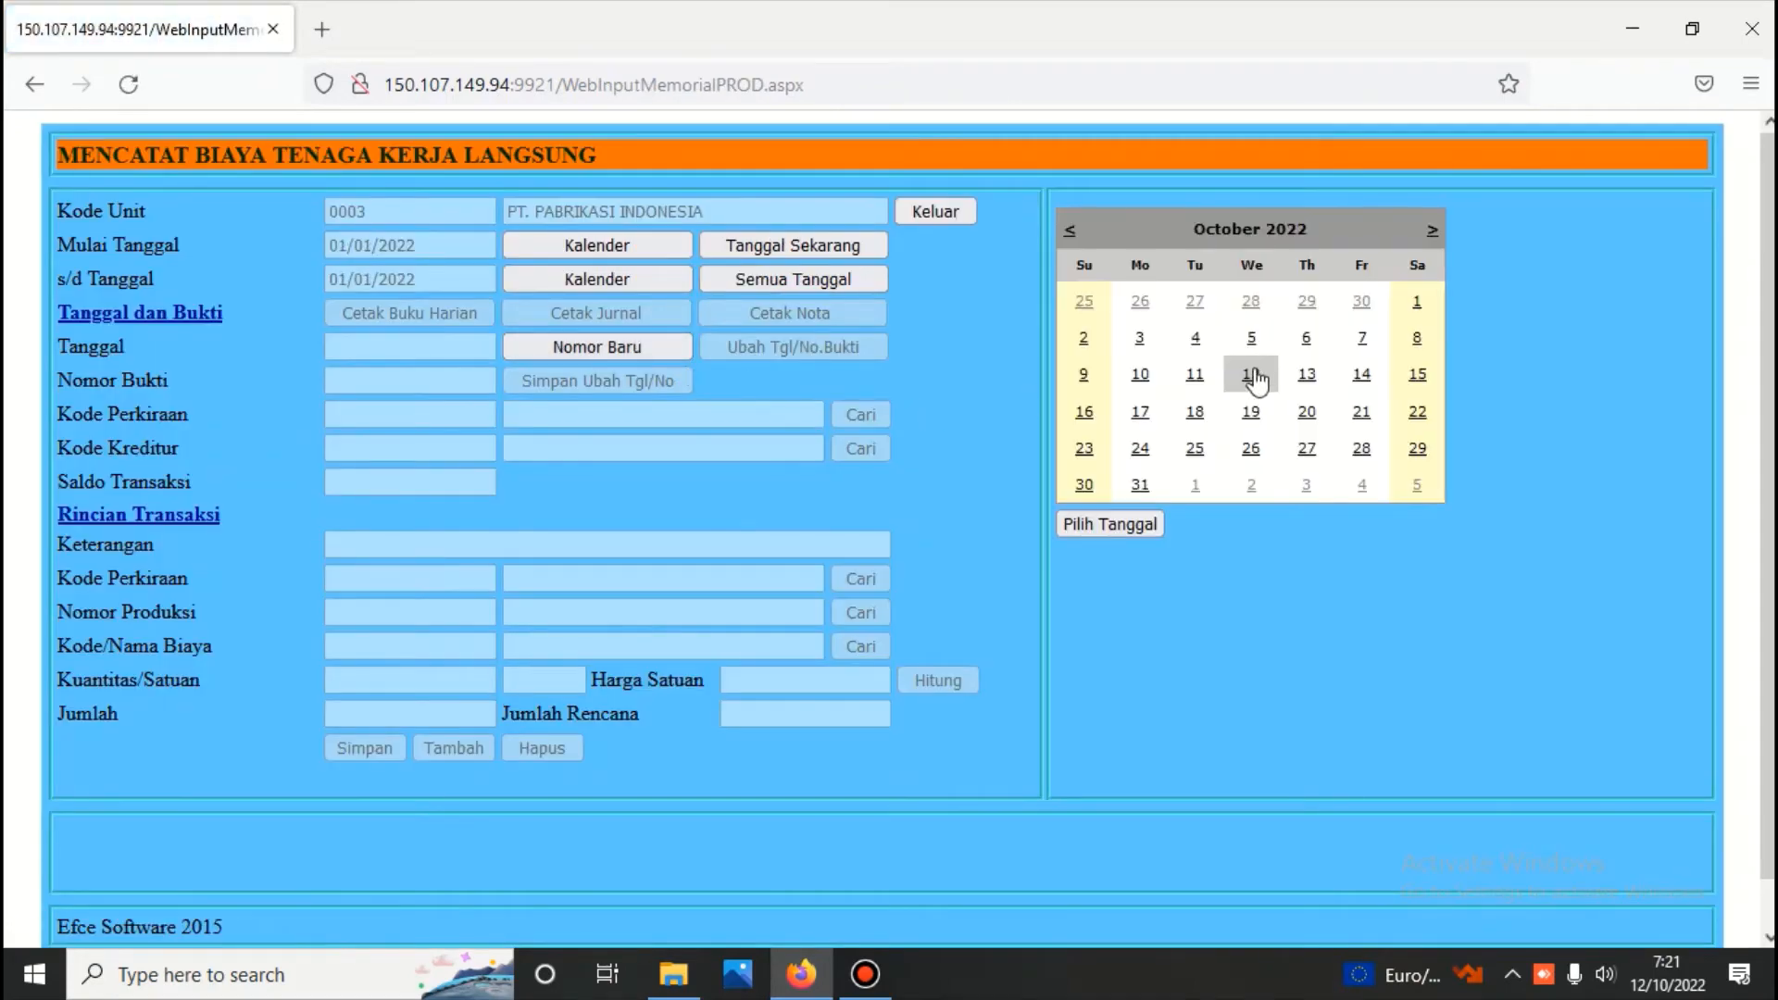
left_click(1254, 376)
left_click(857, 416)
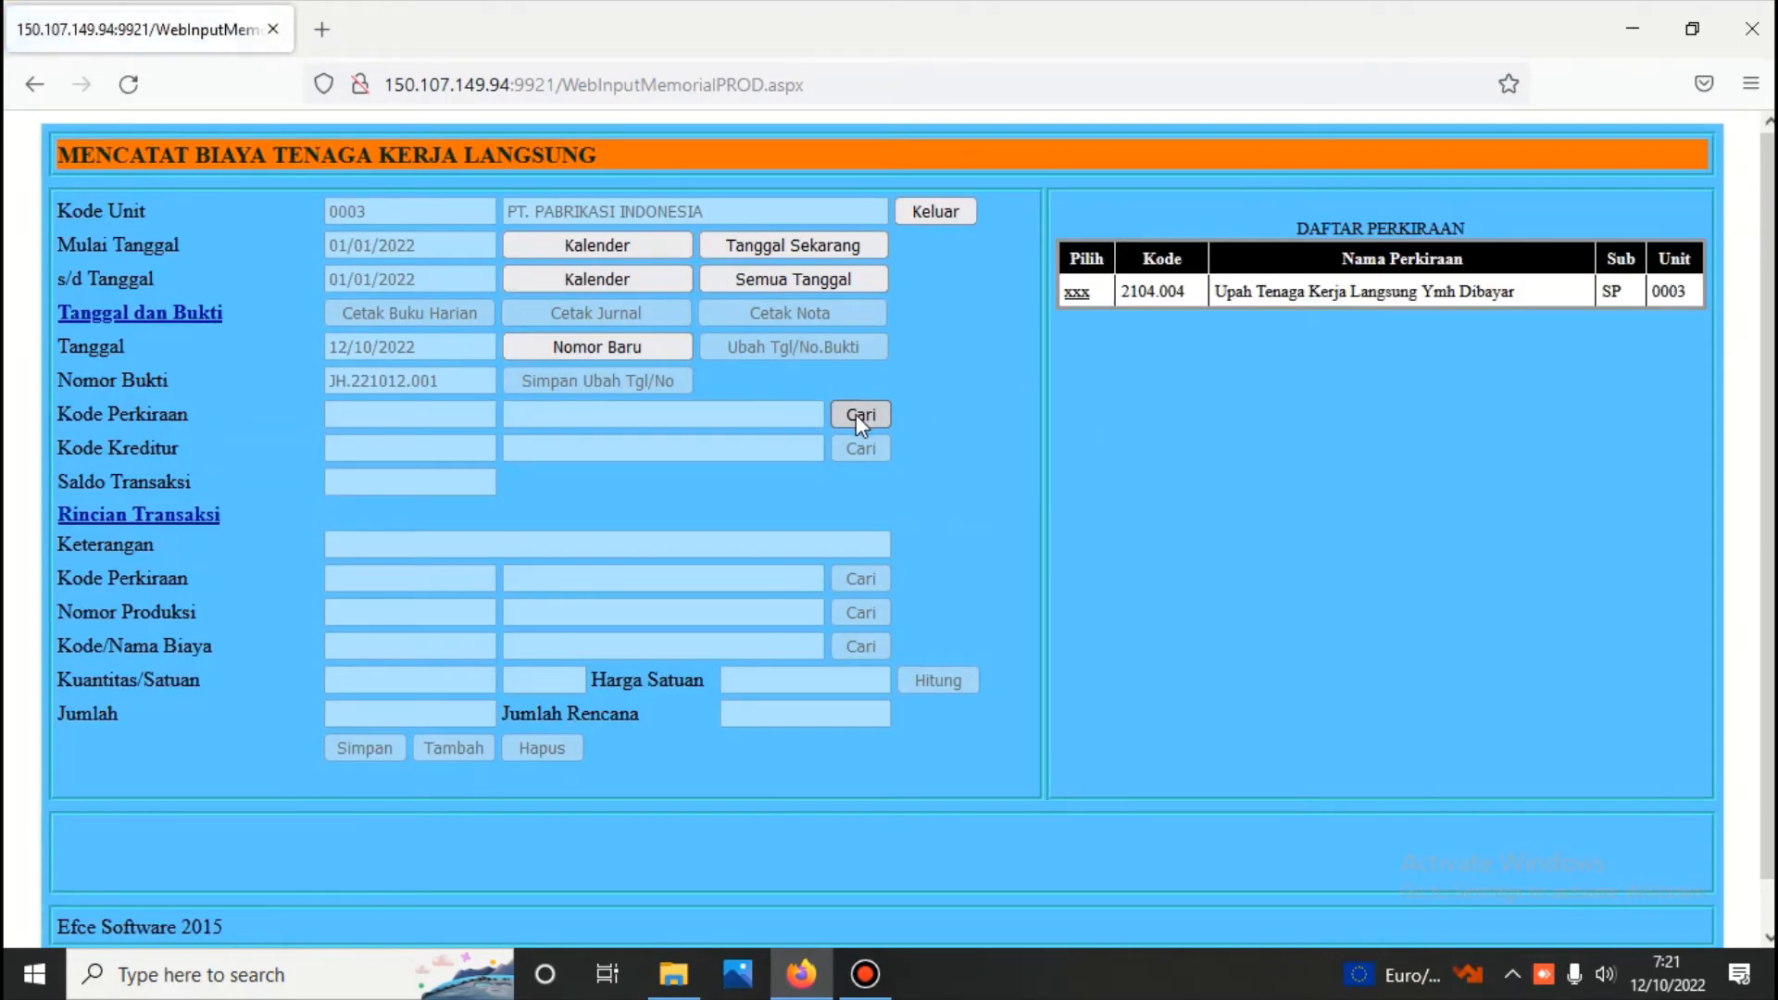
left_click(1079, 293)
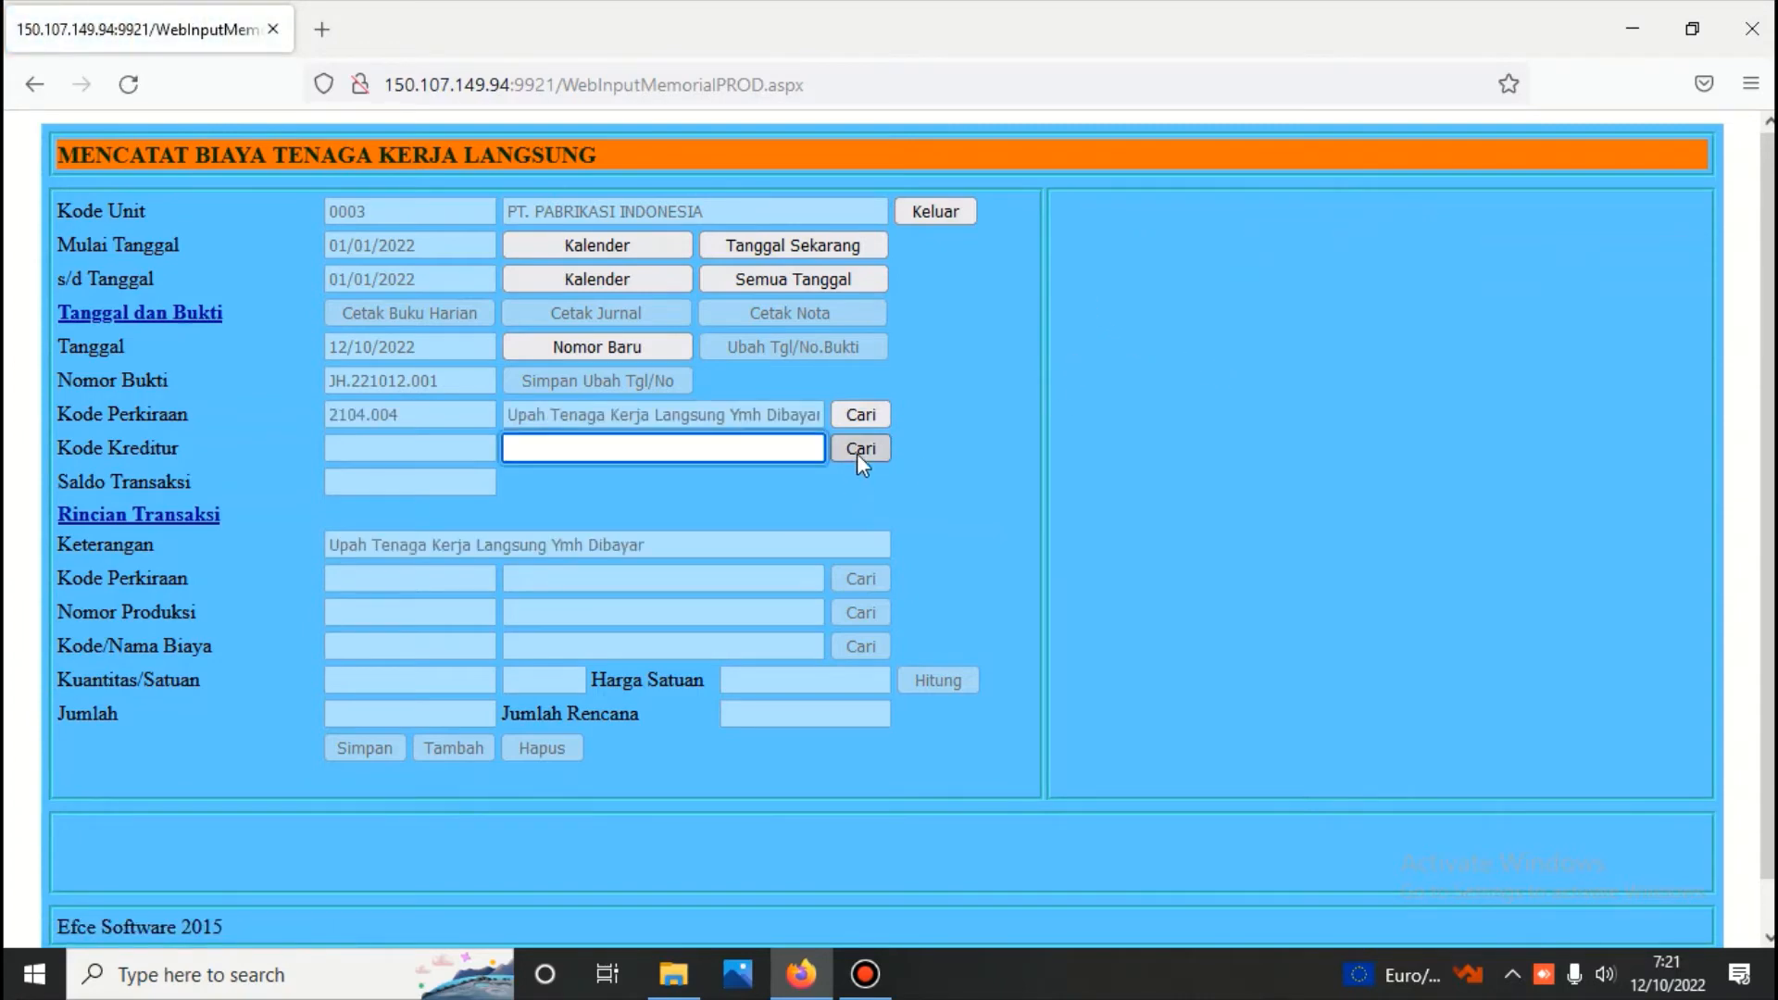
left_click(858, 452)
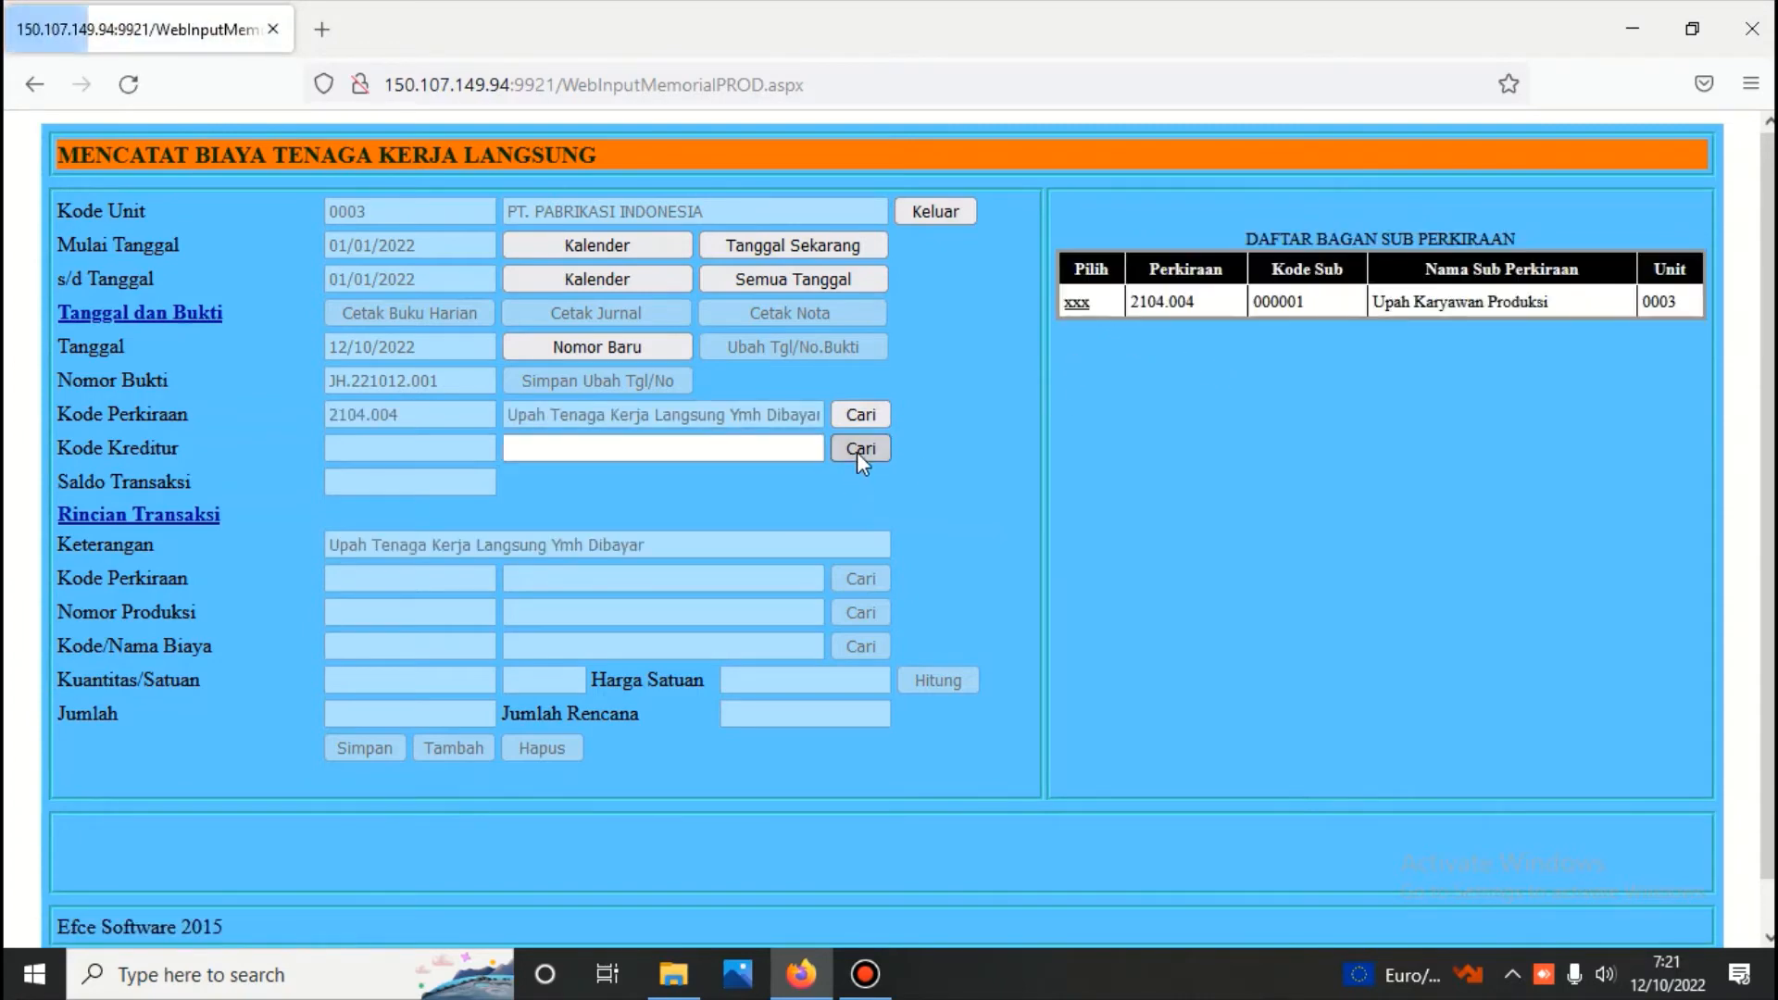
left_click(1078, 302)
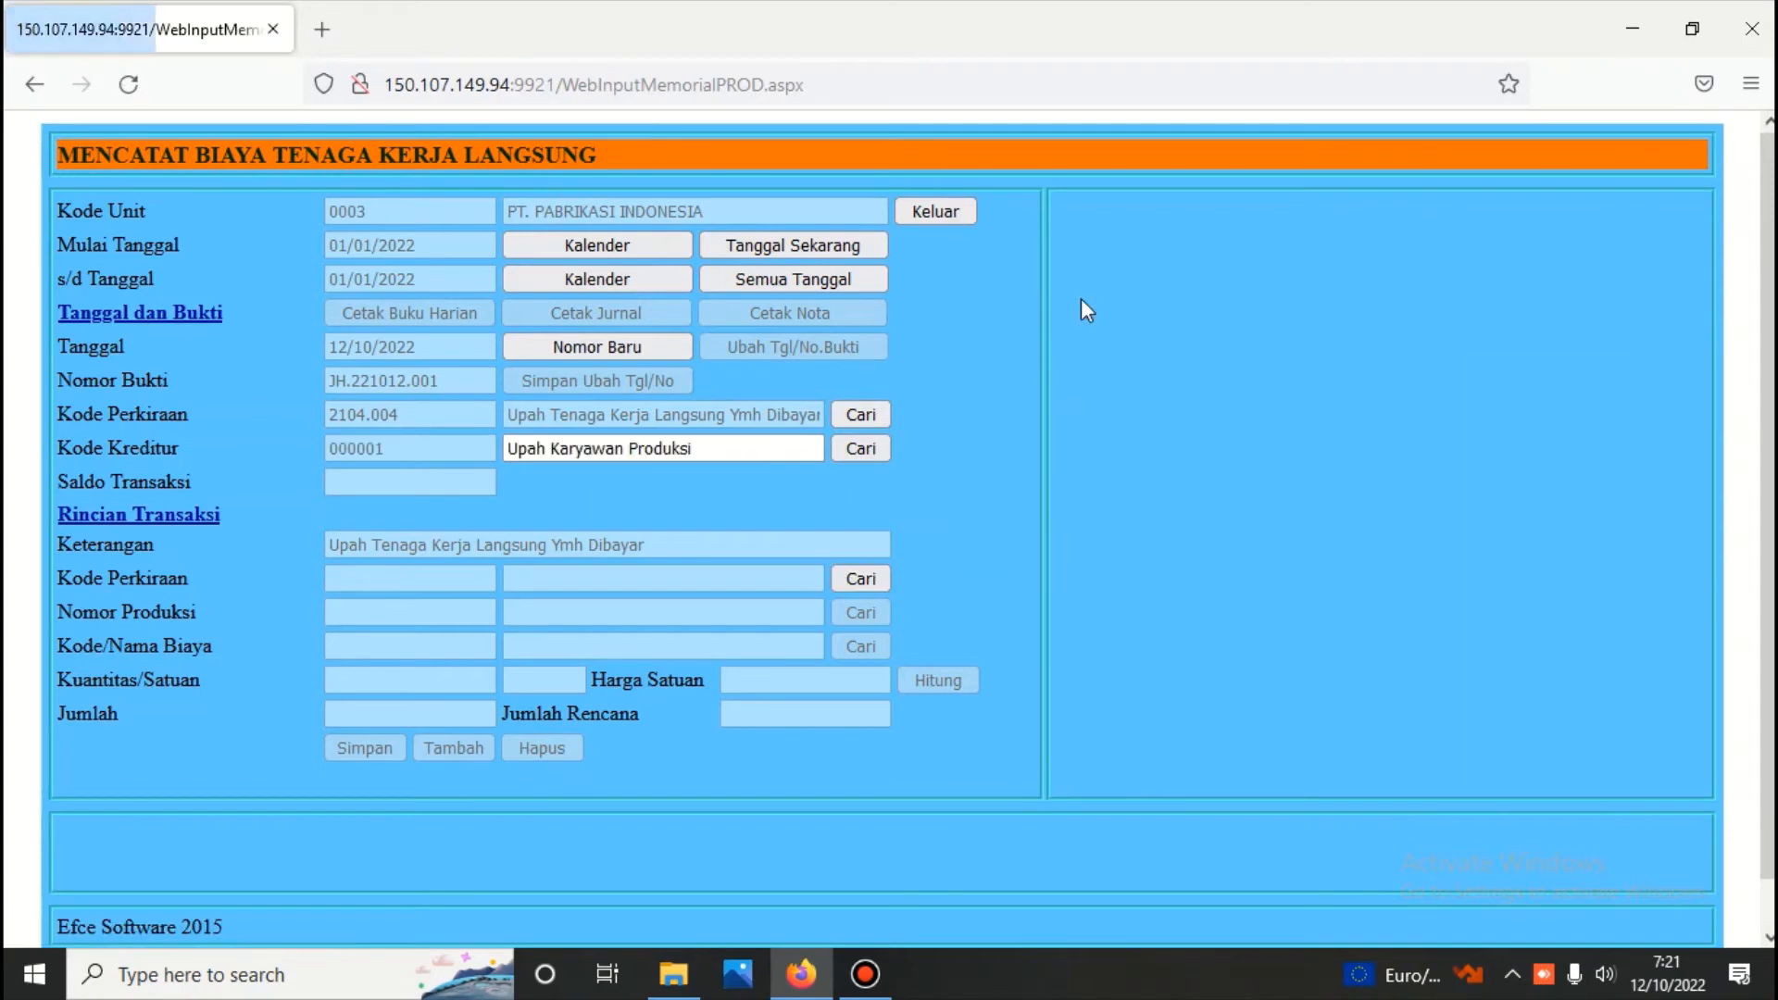
Assign account Upah Tenaga Kerja Langsung and production BATCH NO 11 to the voucher's transaction detail
left_click(860, 578)
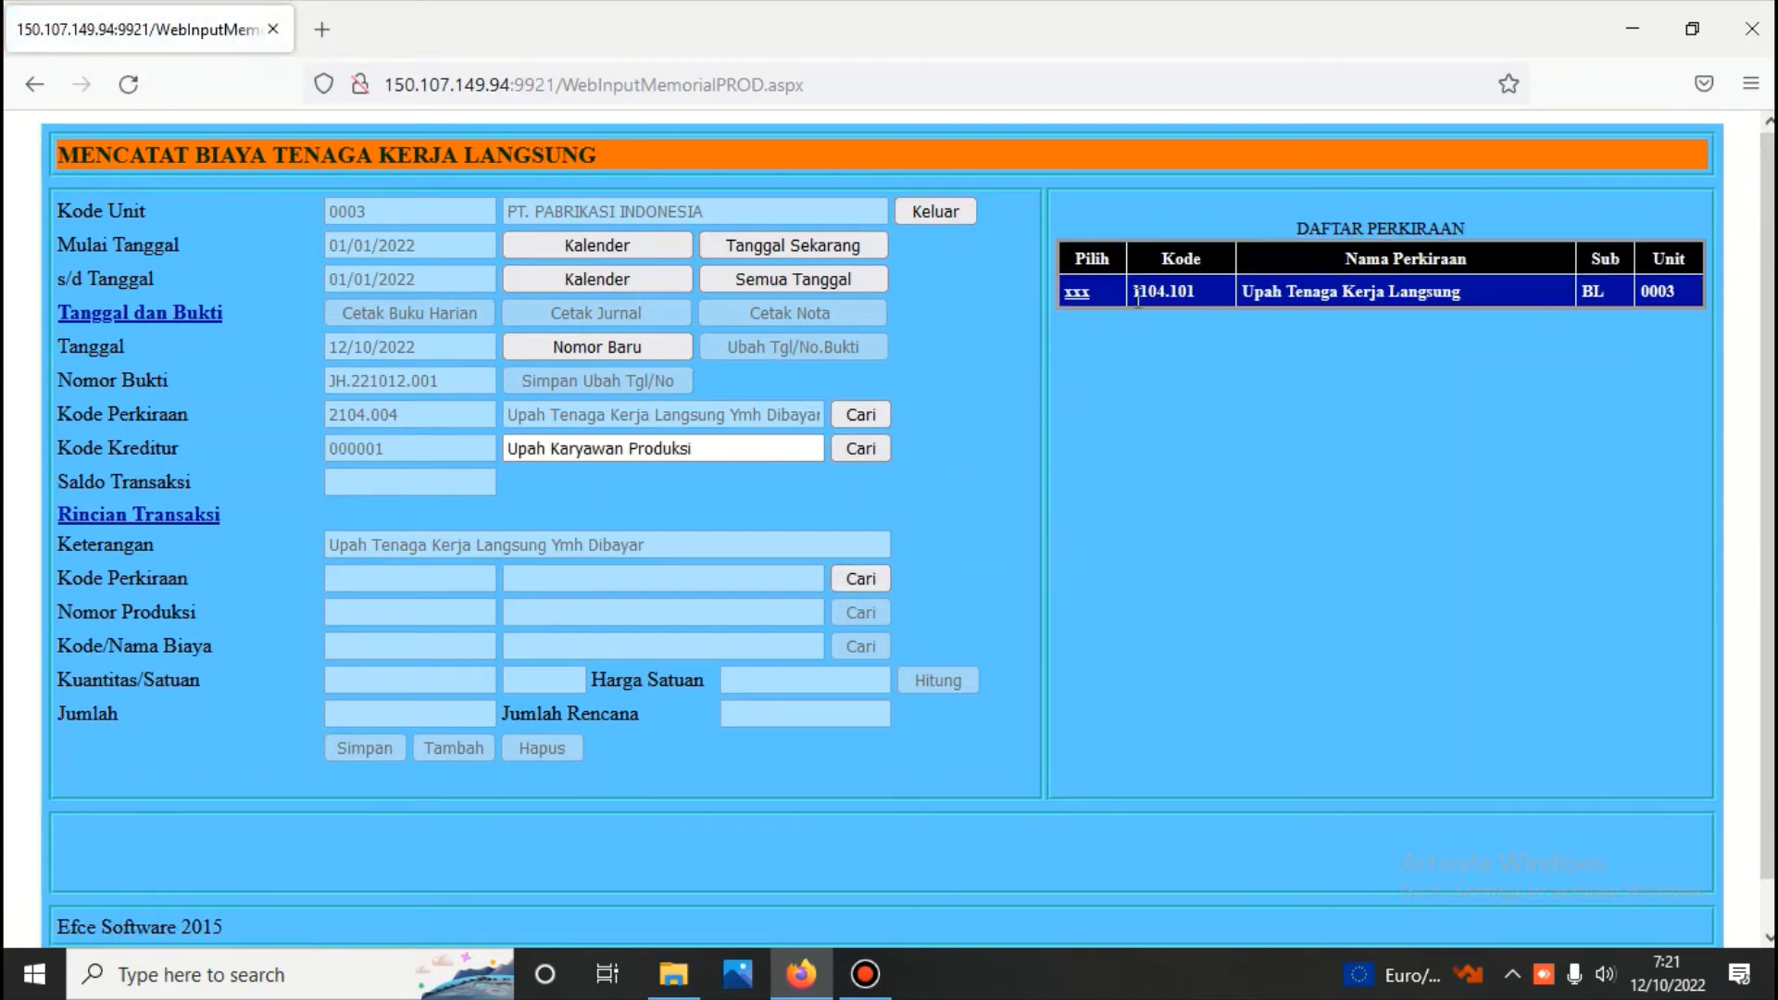
left_click(1076, 292)
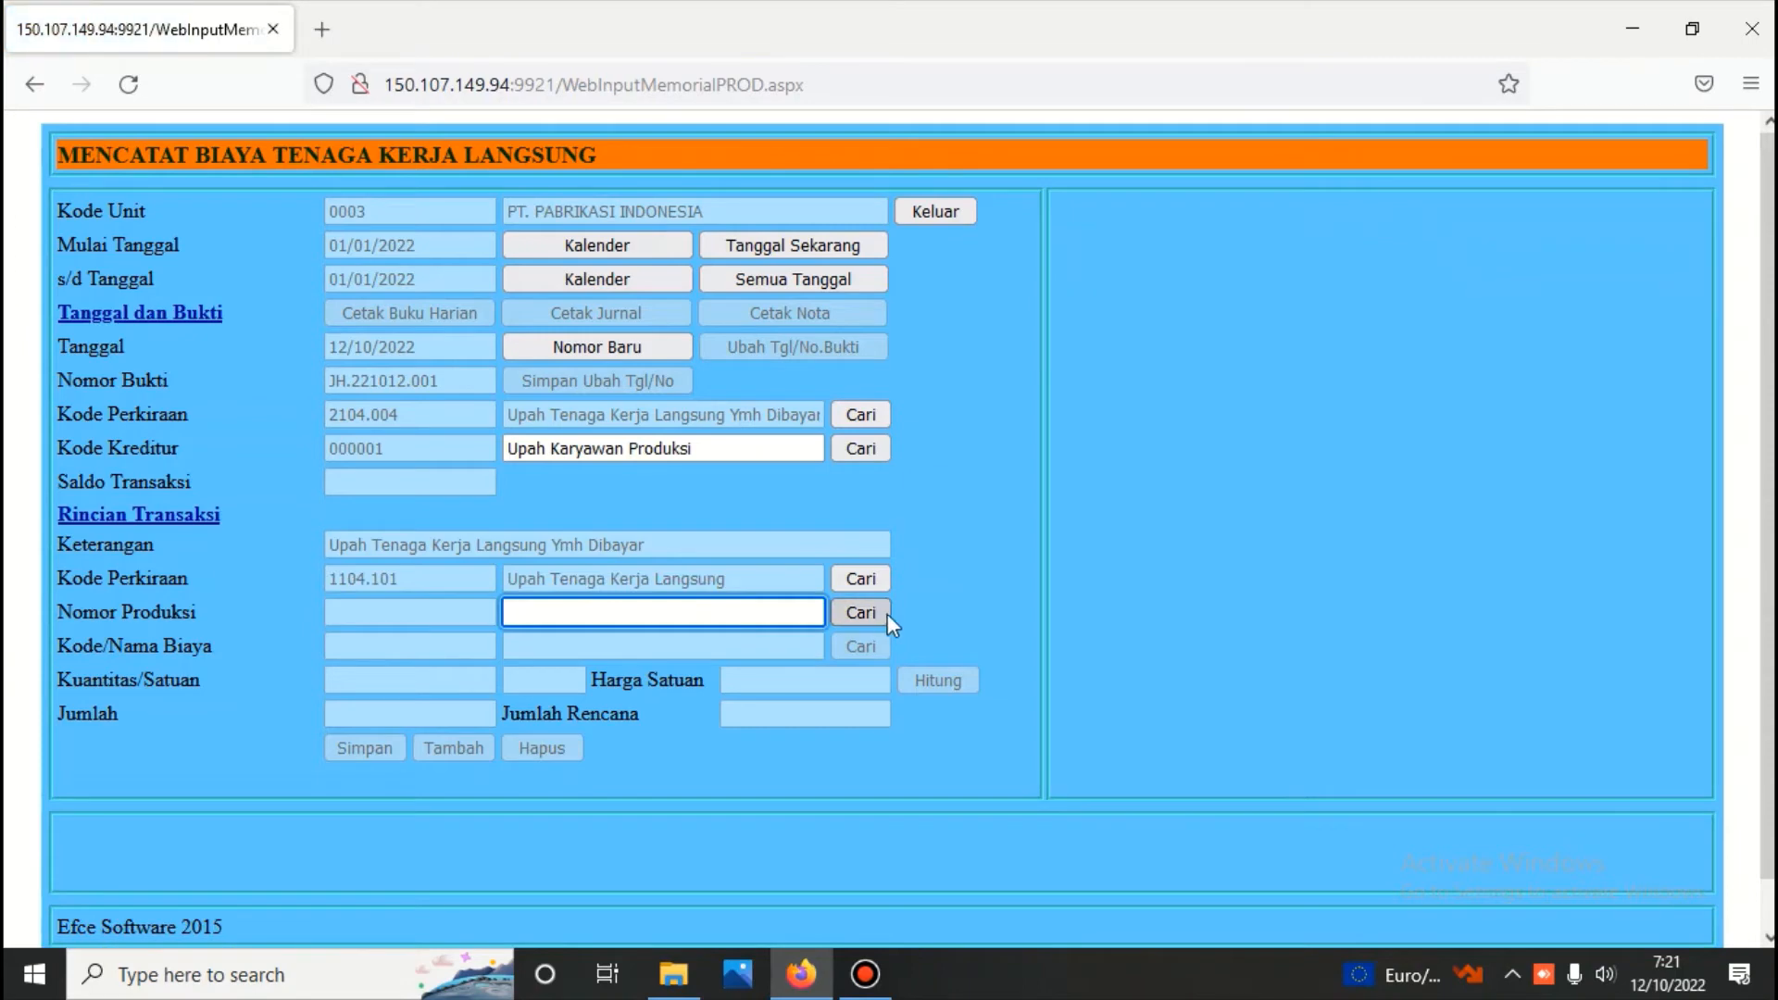
left_click(871, 609)
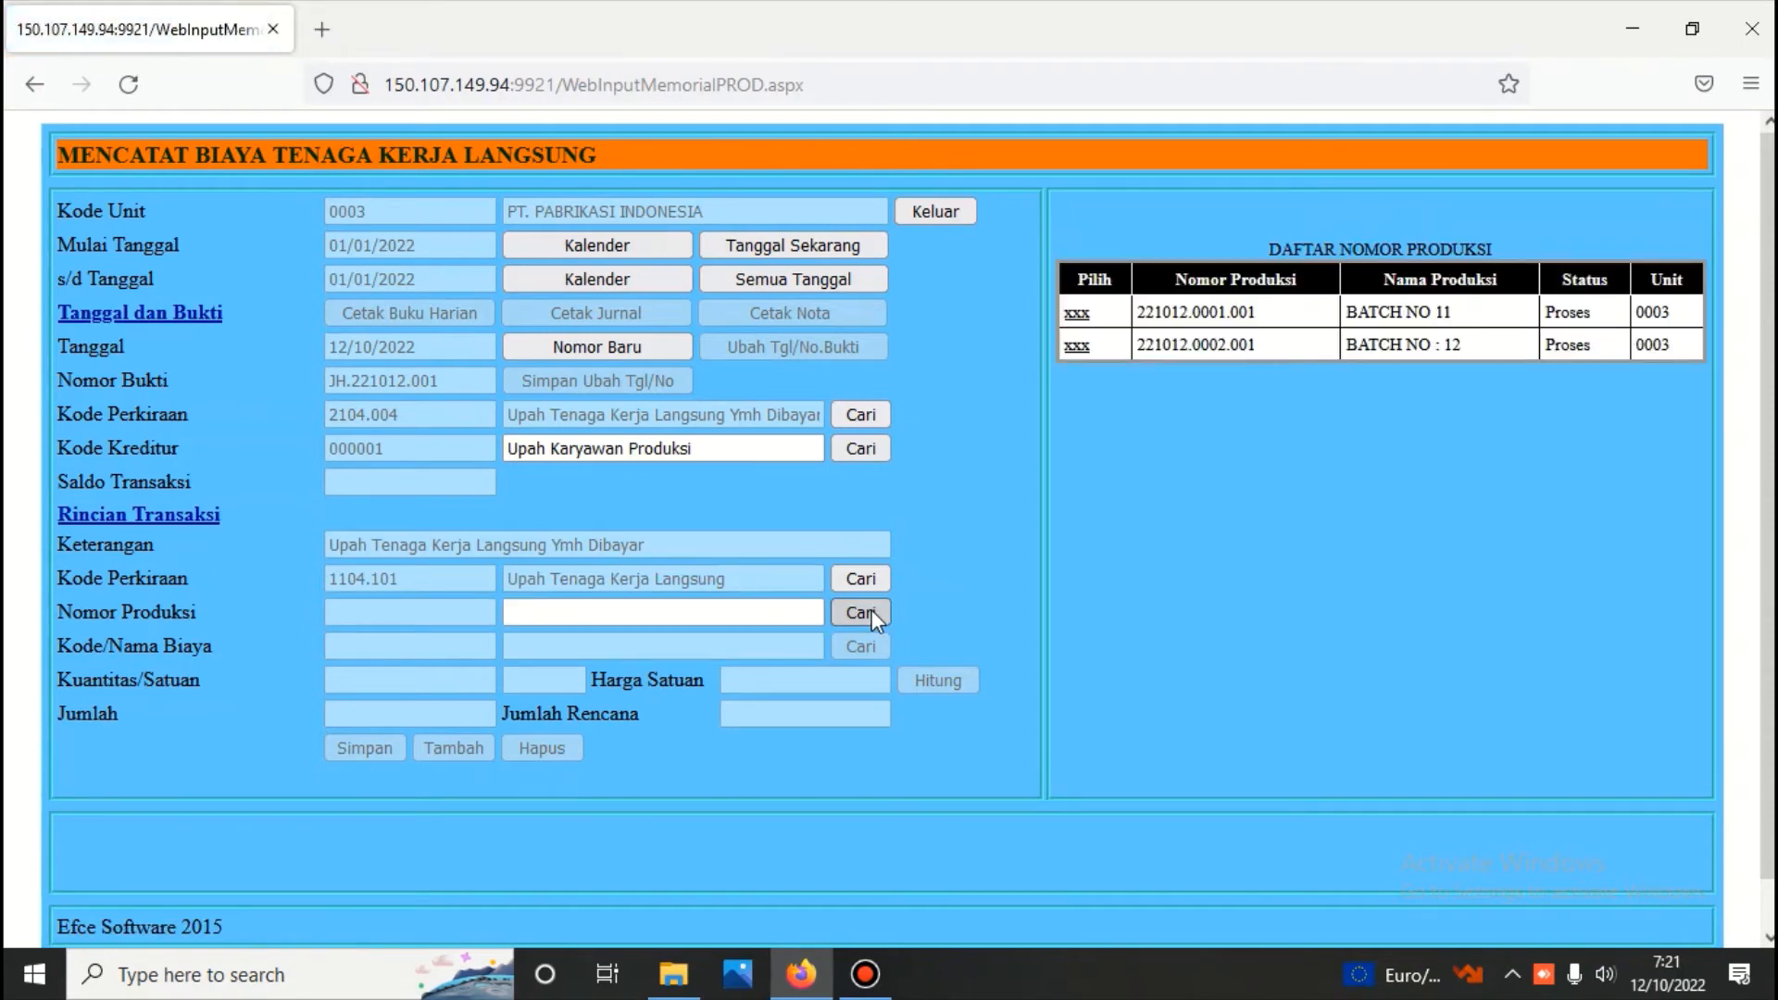
left_click(1079, 315)
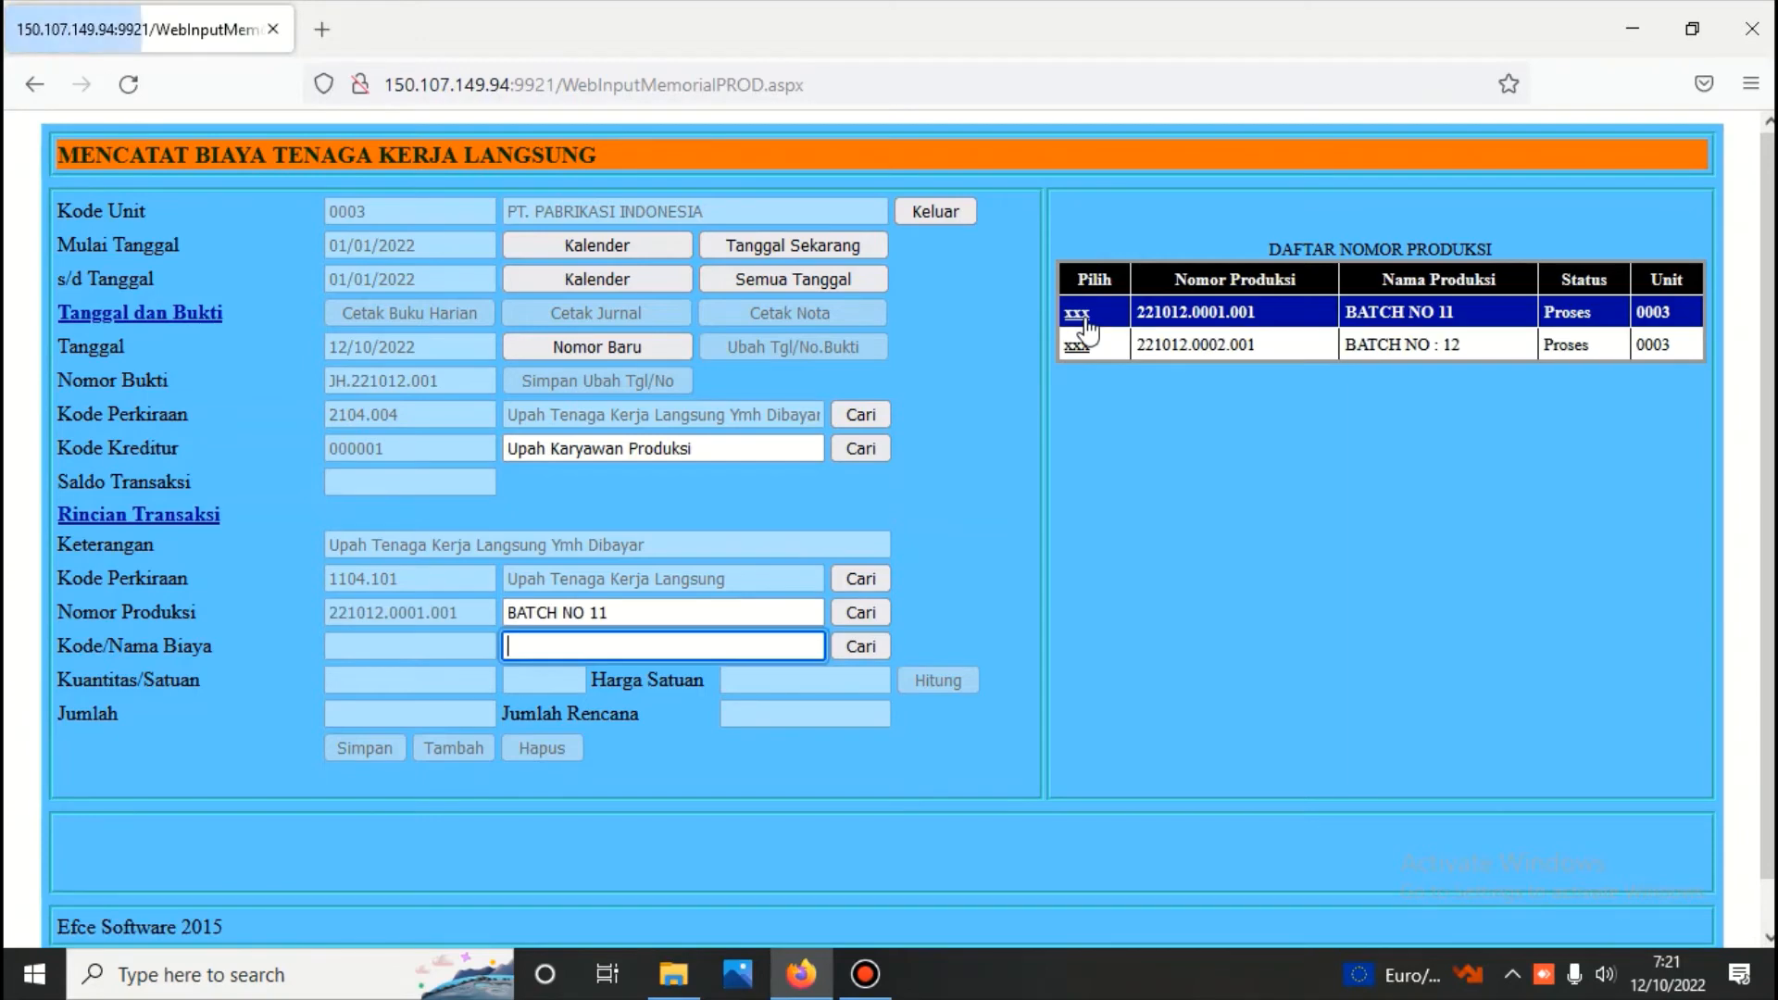
Record the cost Upah pekerja for 5 jam at 75.000, calculate its amount and save the voucher
left_click(863, 648)
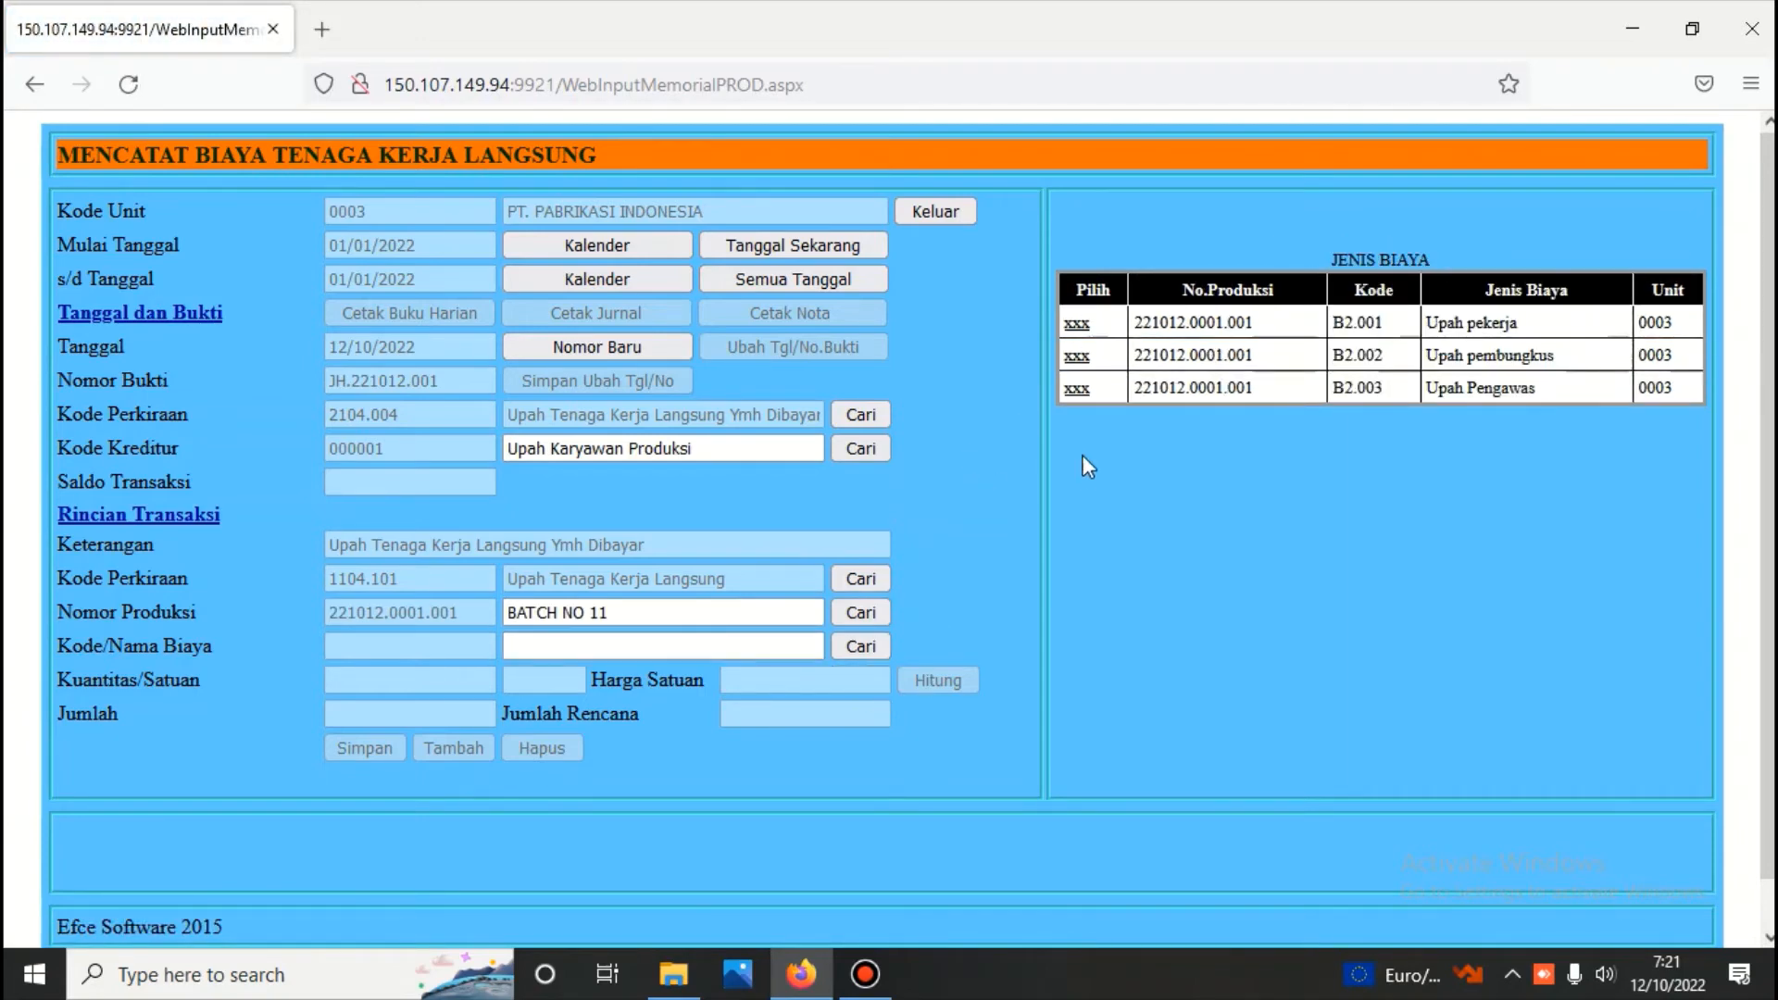
left_click(1077, 323)
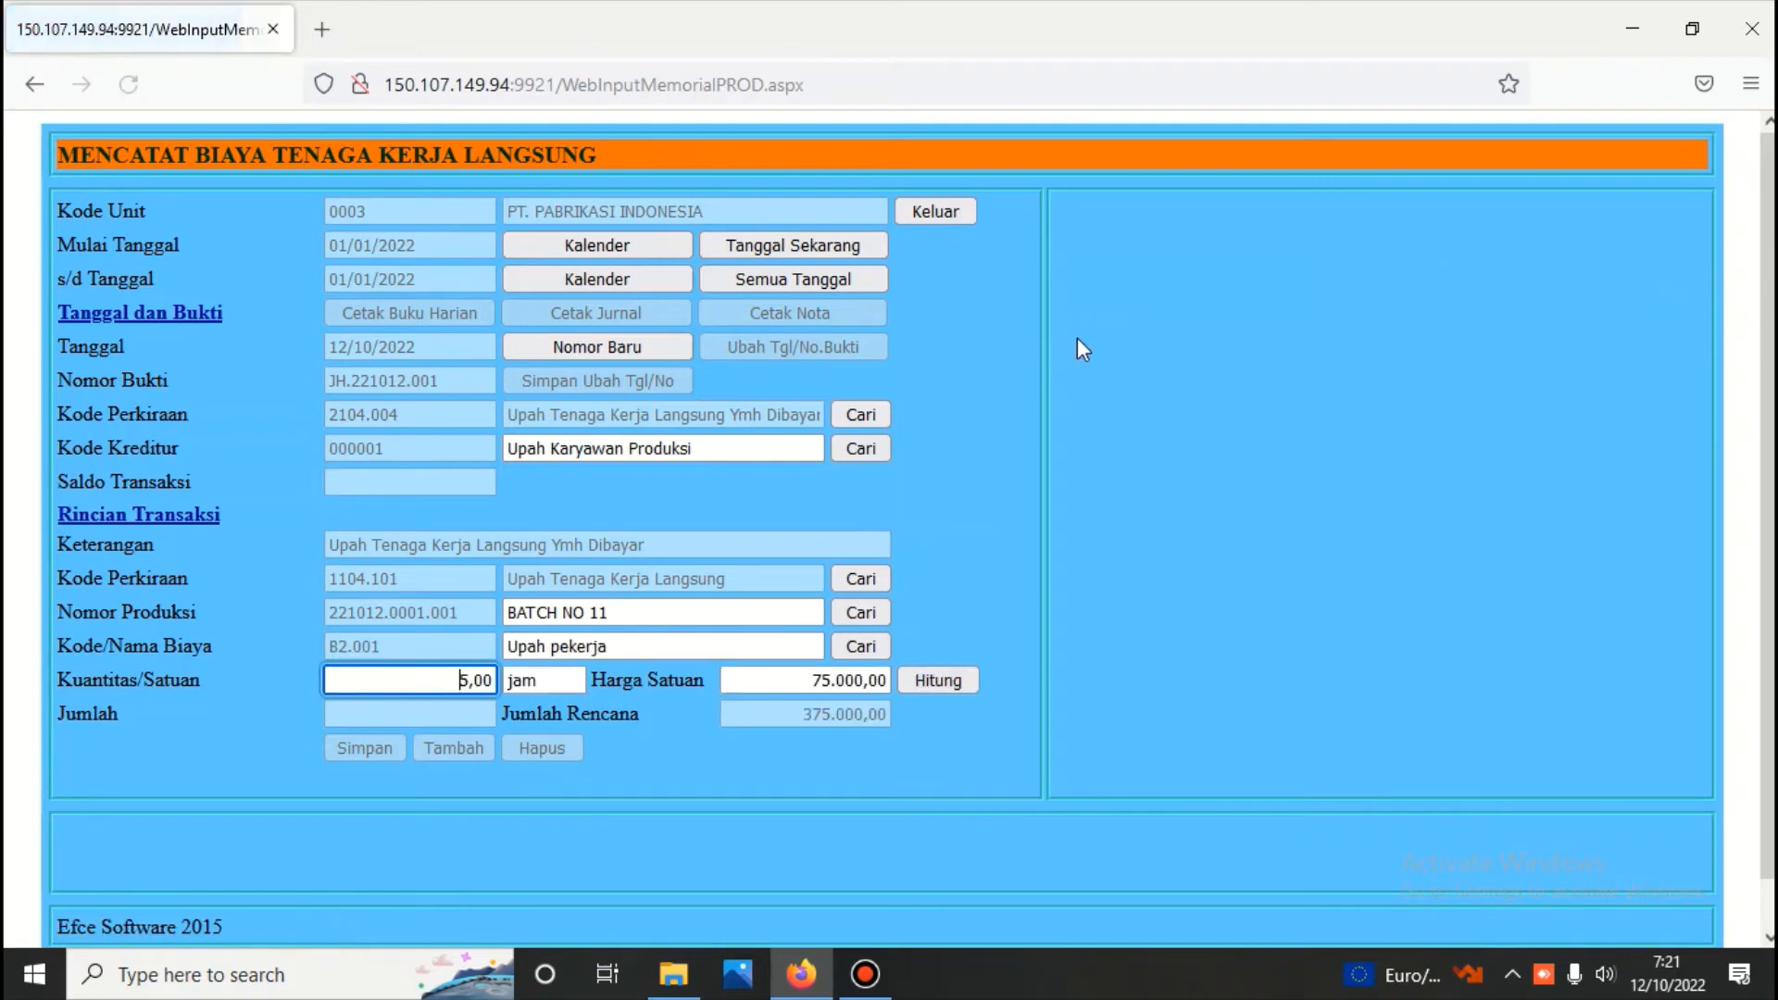
left_click(930, 681)
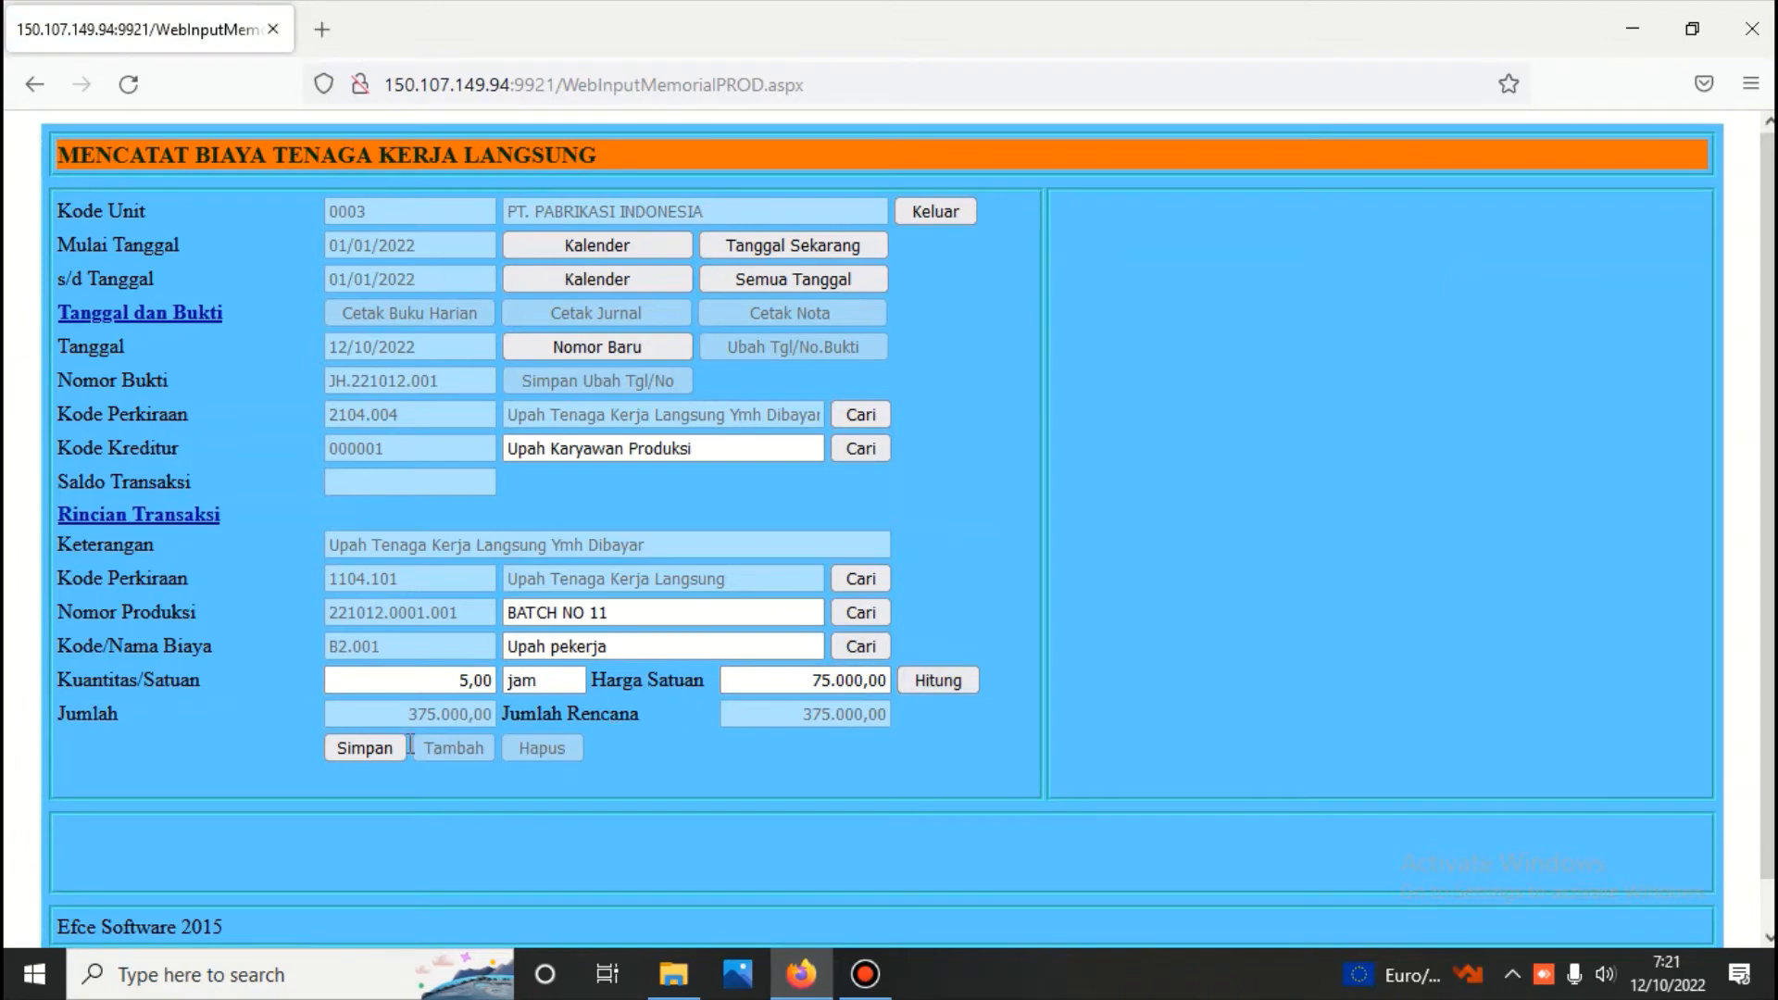
left_click(364, 747)
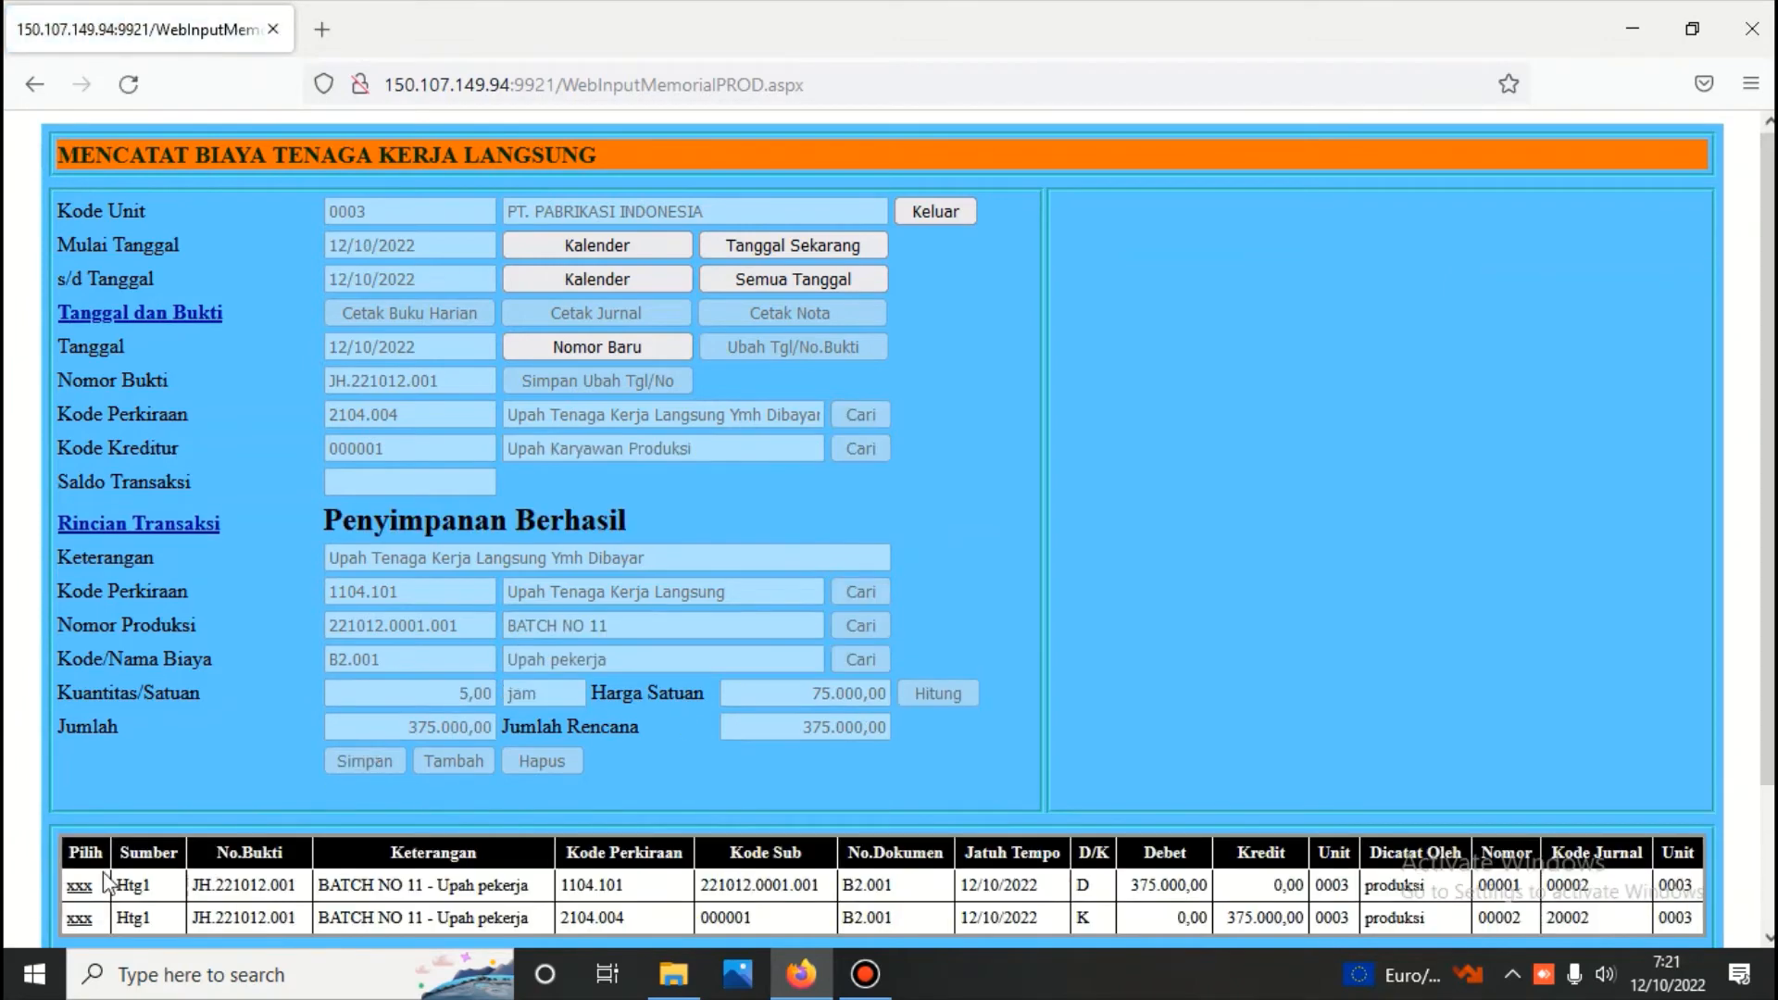
Add a second detail line to the labour voucher with account Upah Tenaga Kerja Langsung and production BATCH NO 11
left_click(79, 886)
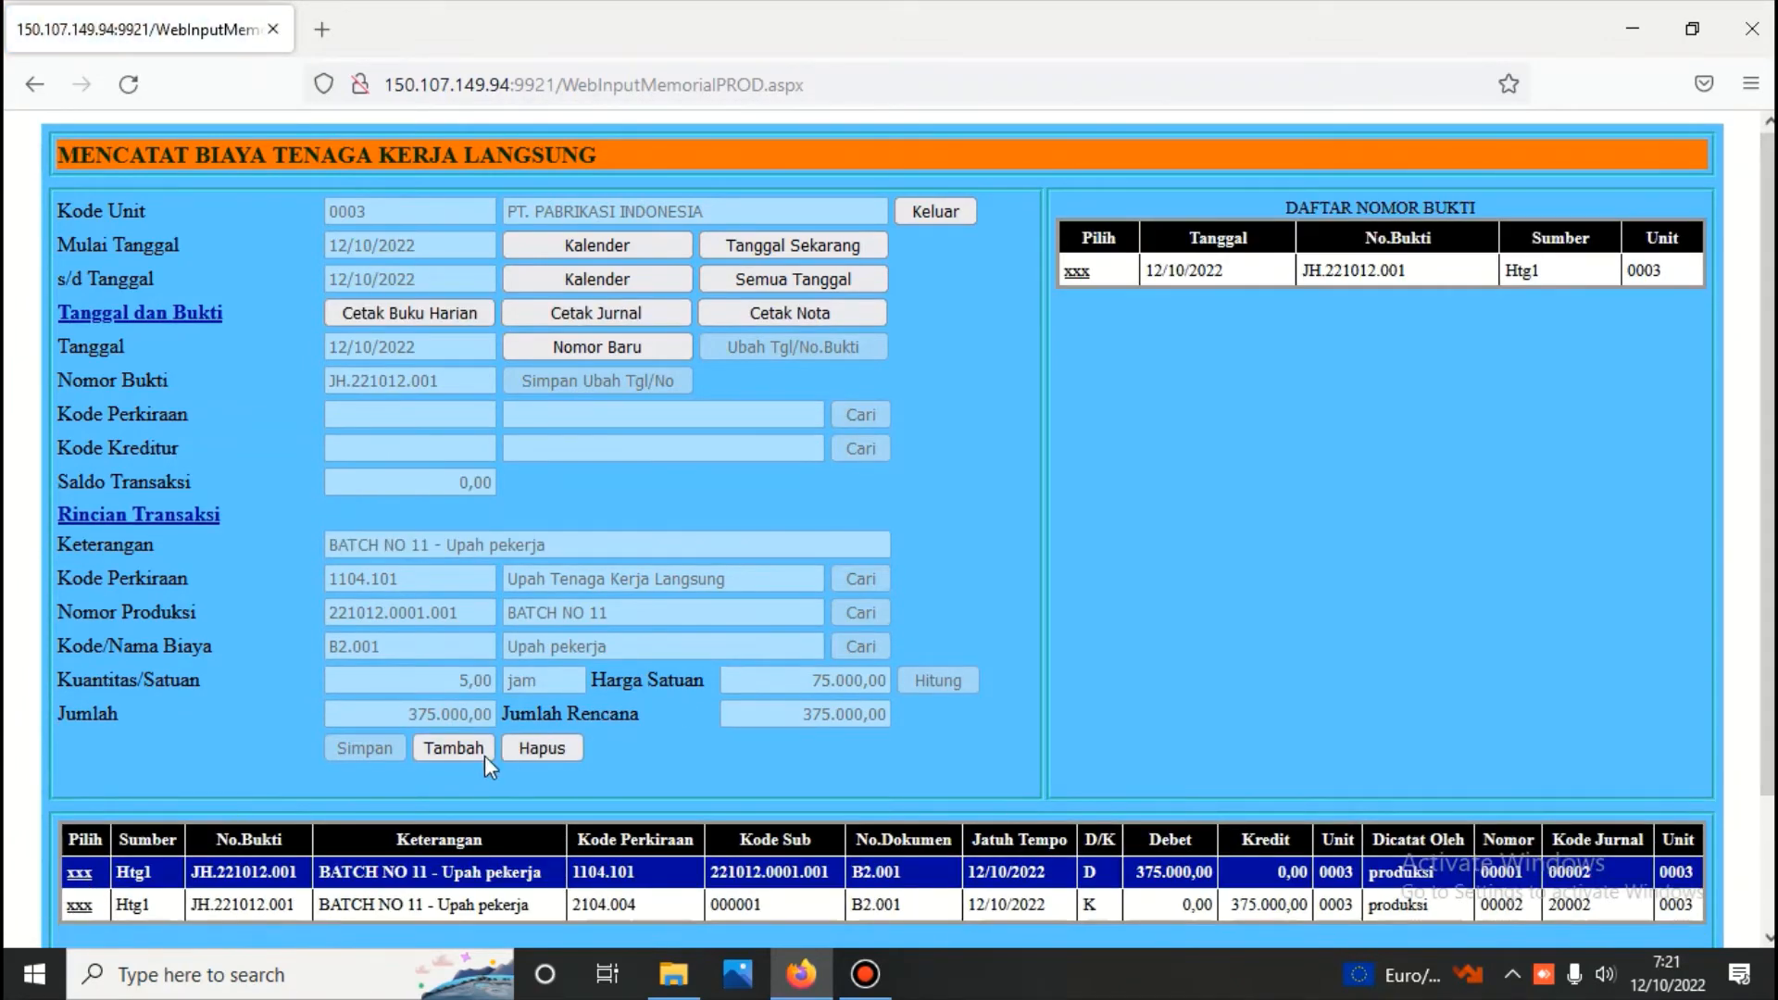
left_click(475, 753)
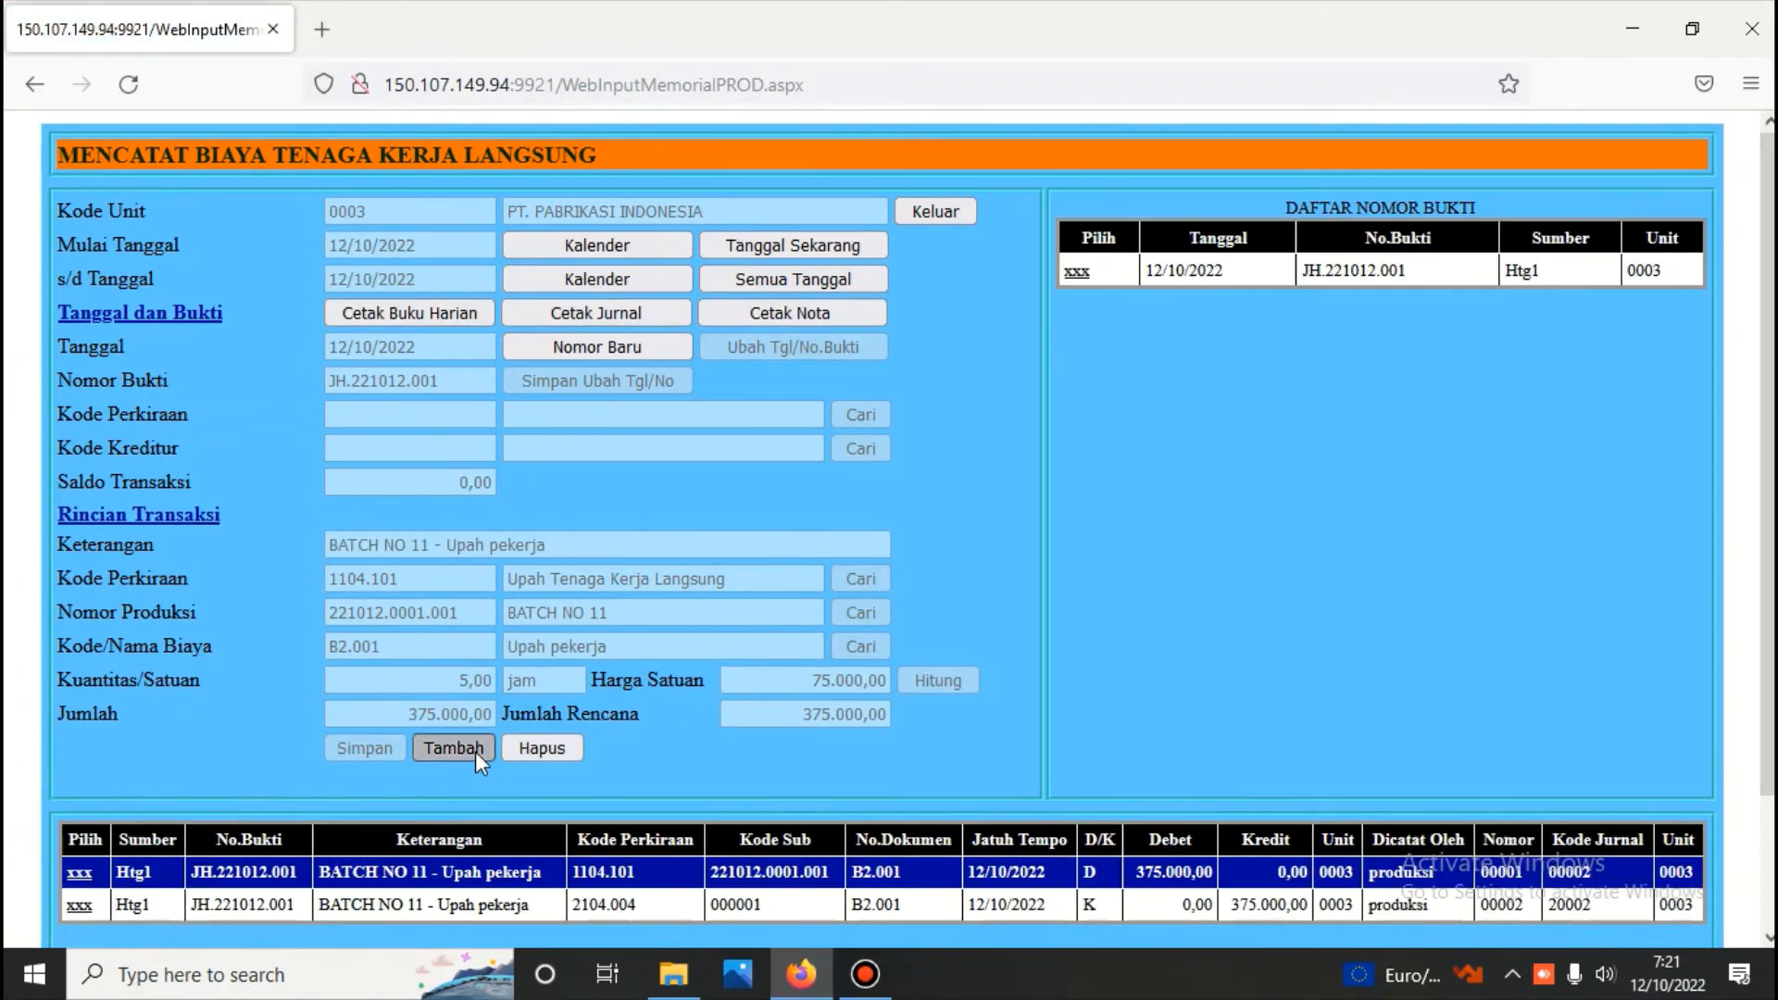
left_click(867, 581)
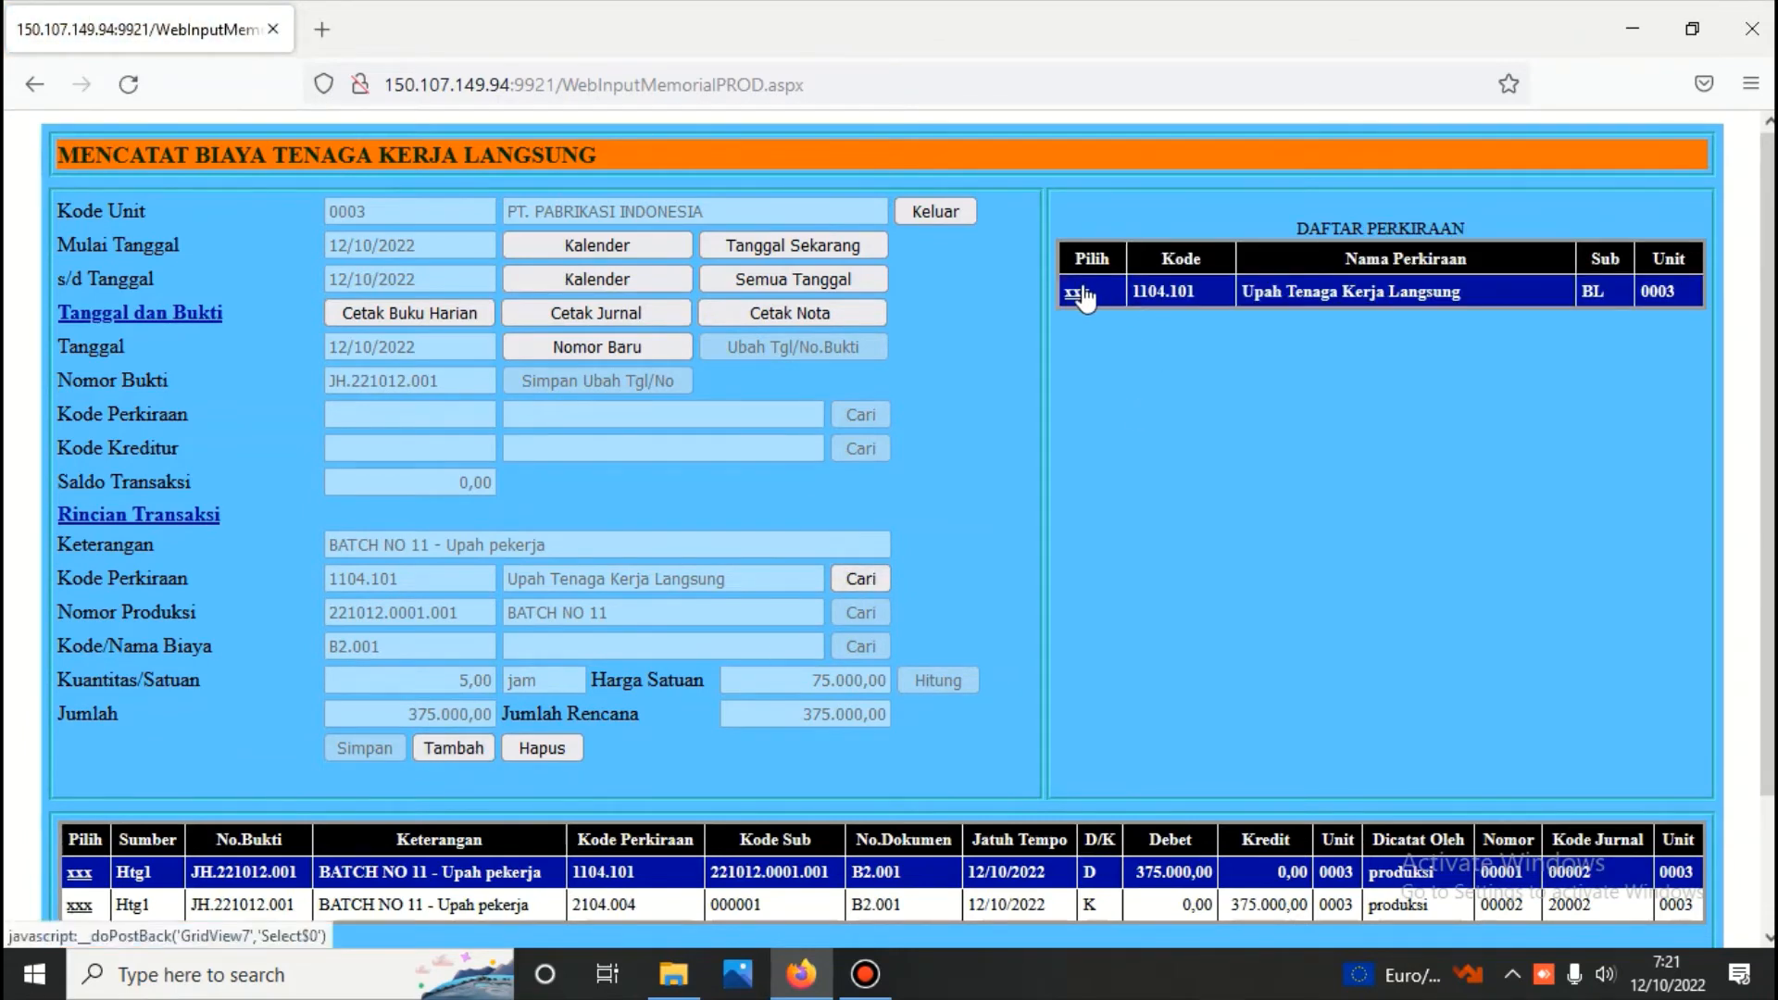
left_click(1079, 294)
left_click(861, 613)
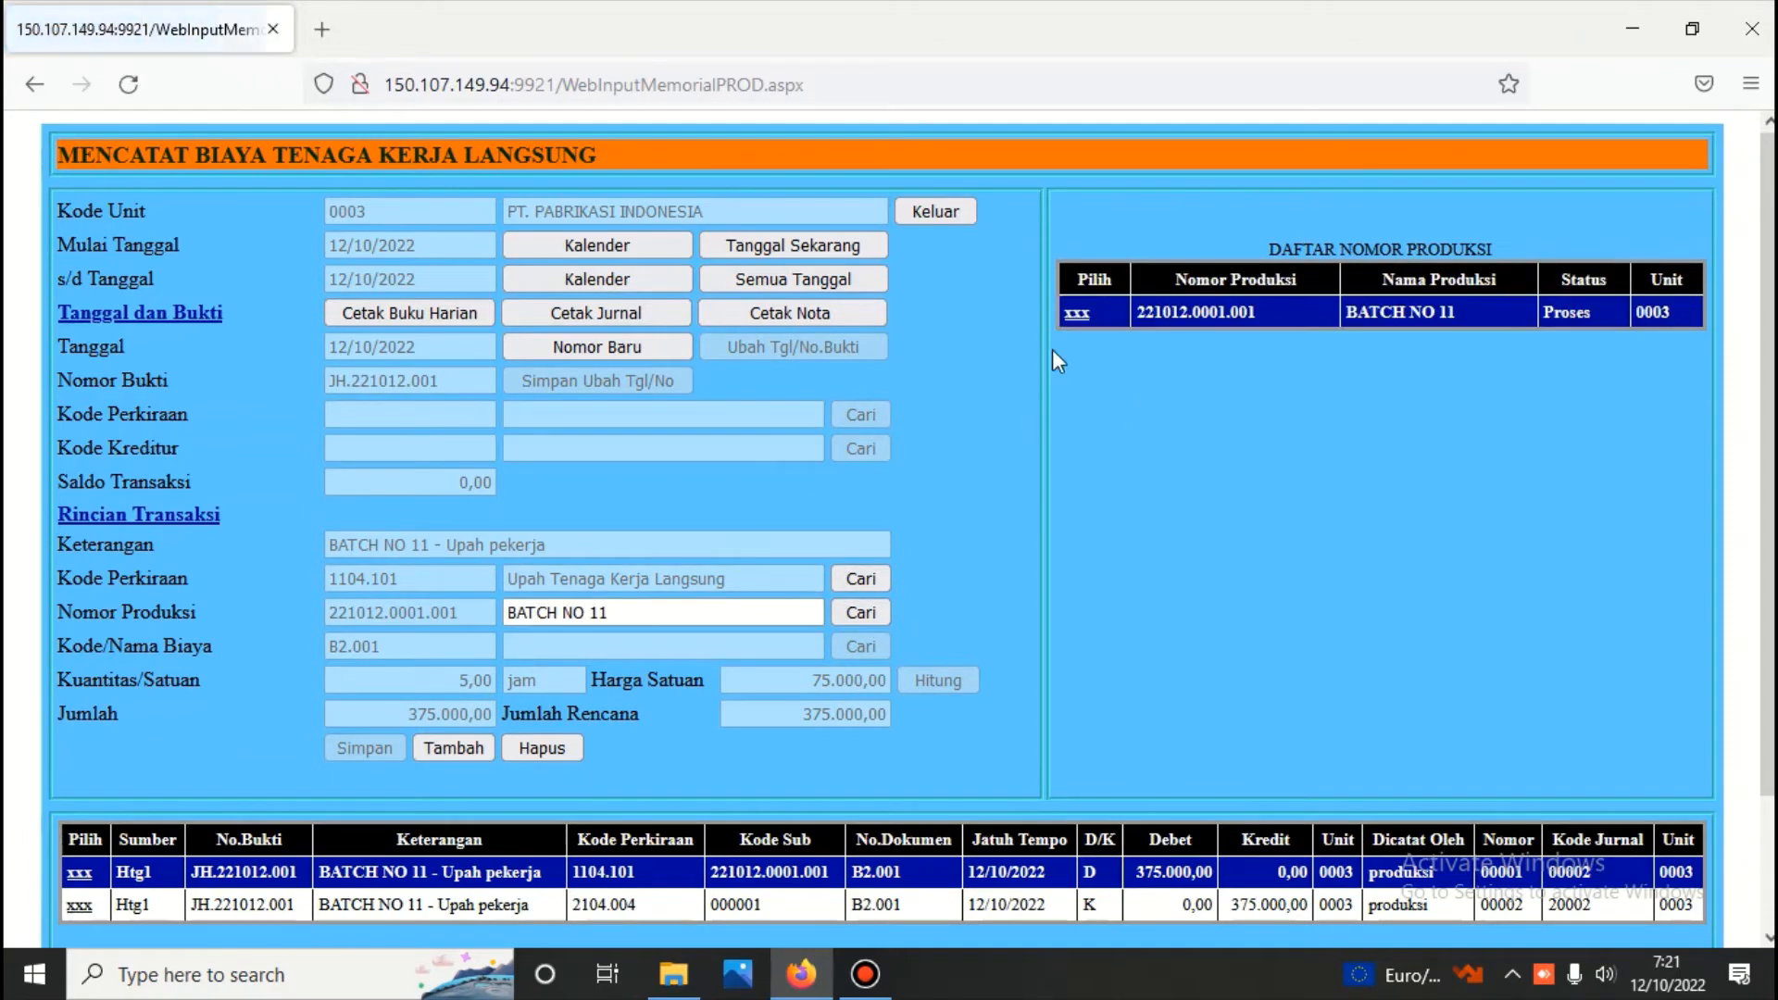
left_click(1075, 314)
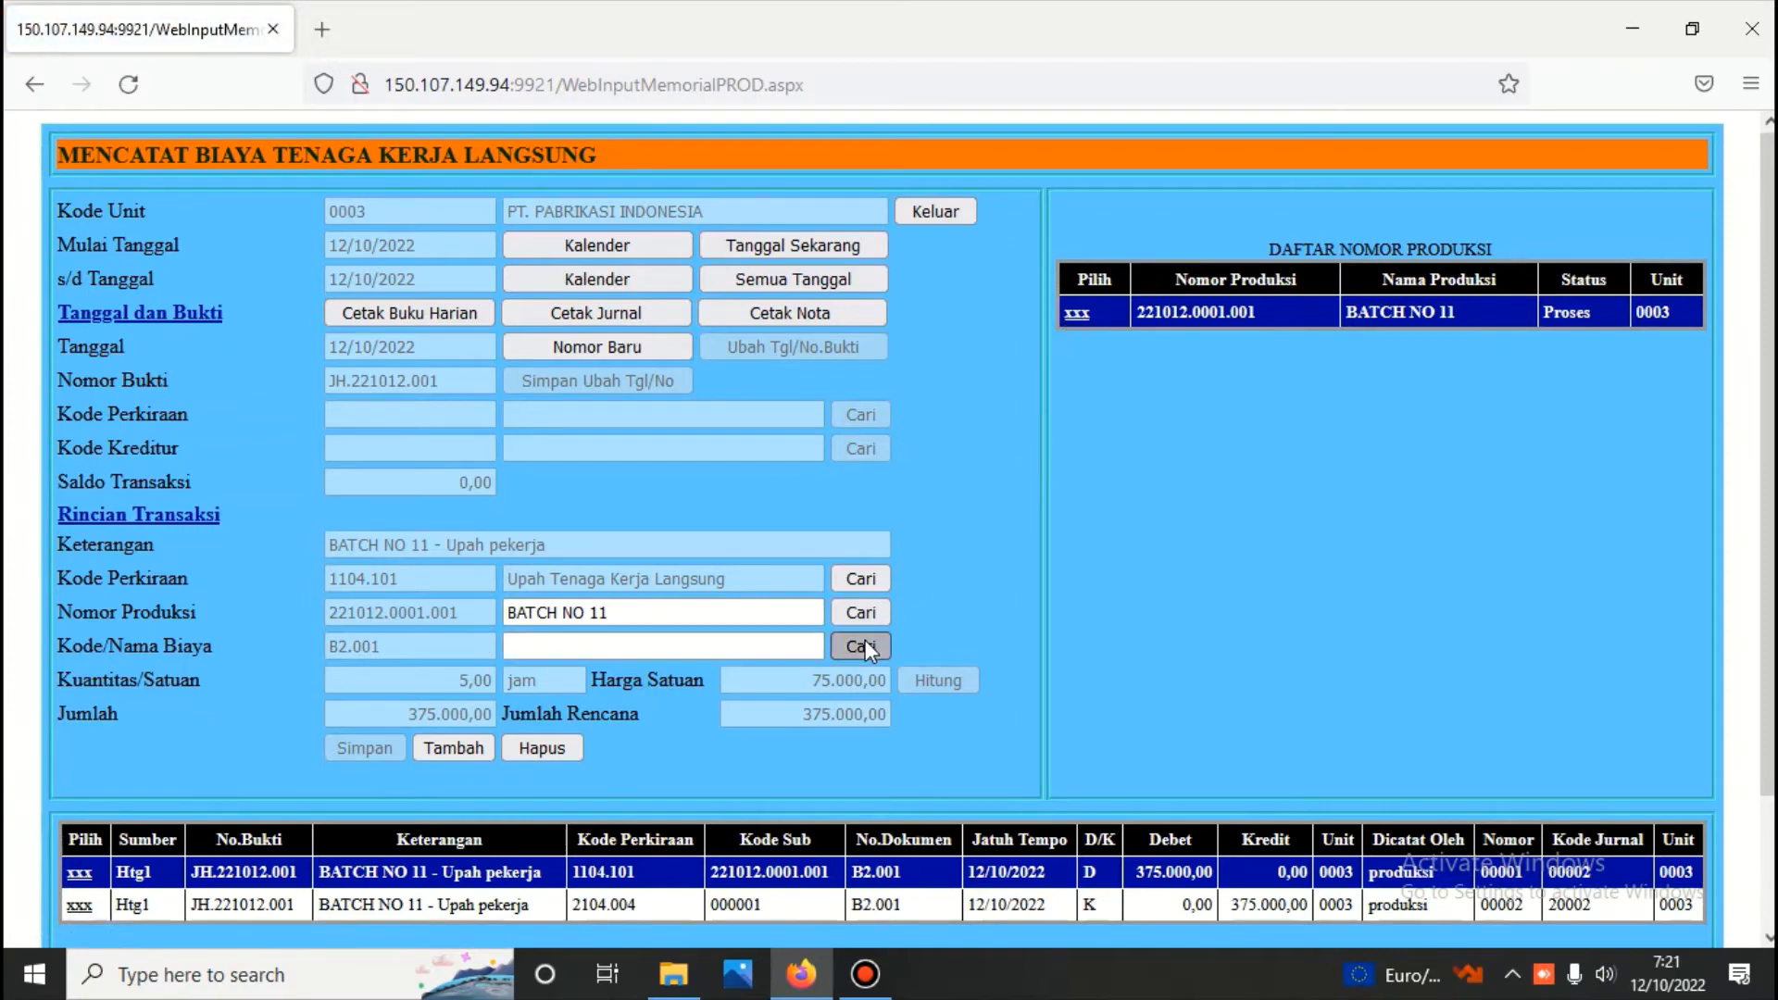
Record the cost Upah pembungkus on the new line at a unit price of 12.000, calculate its amount and save it
left_click(866, 644)
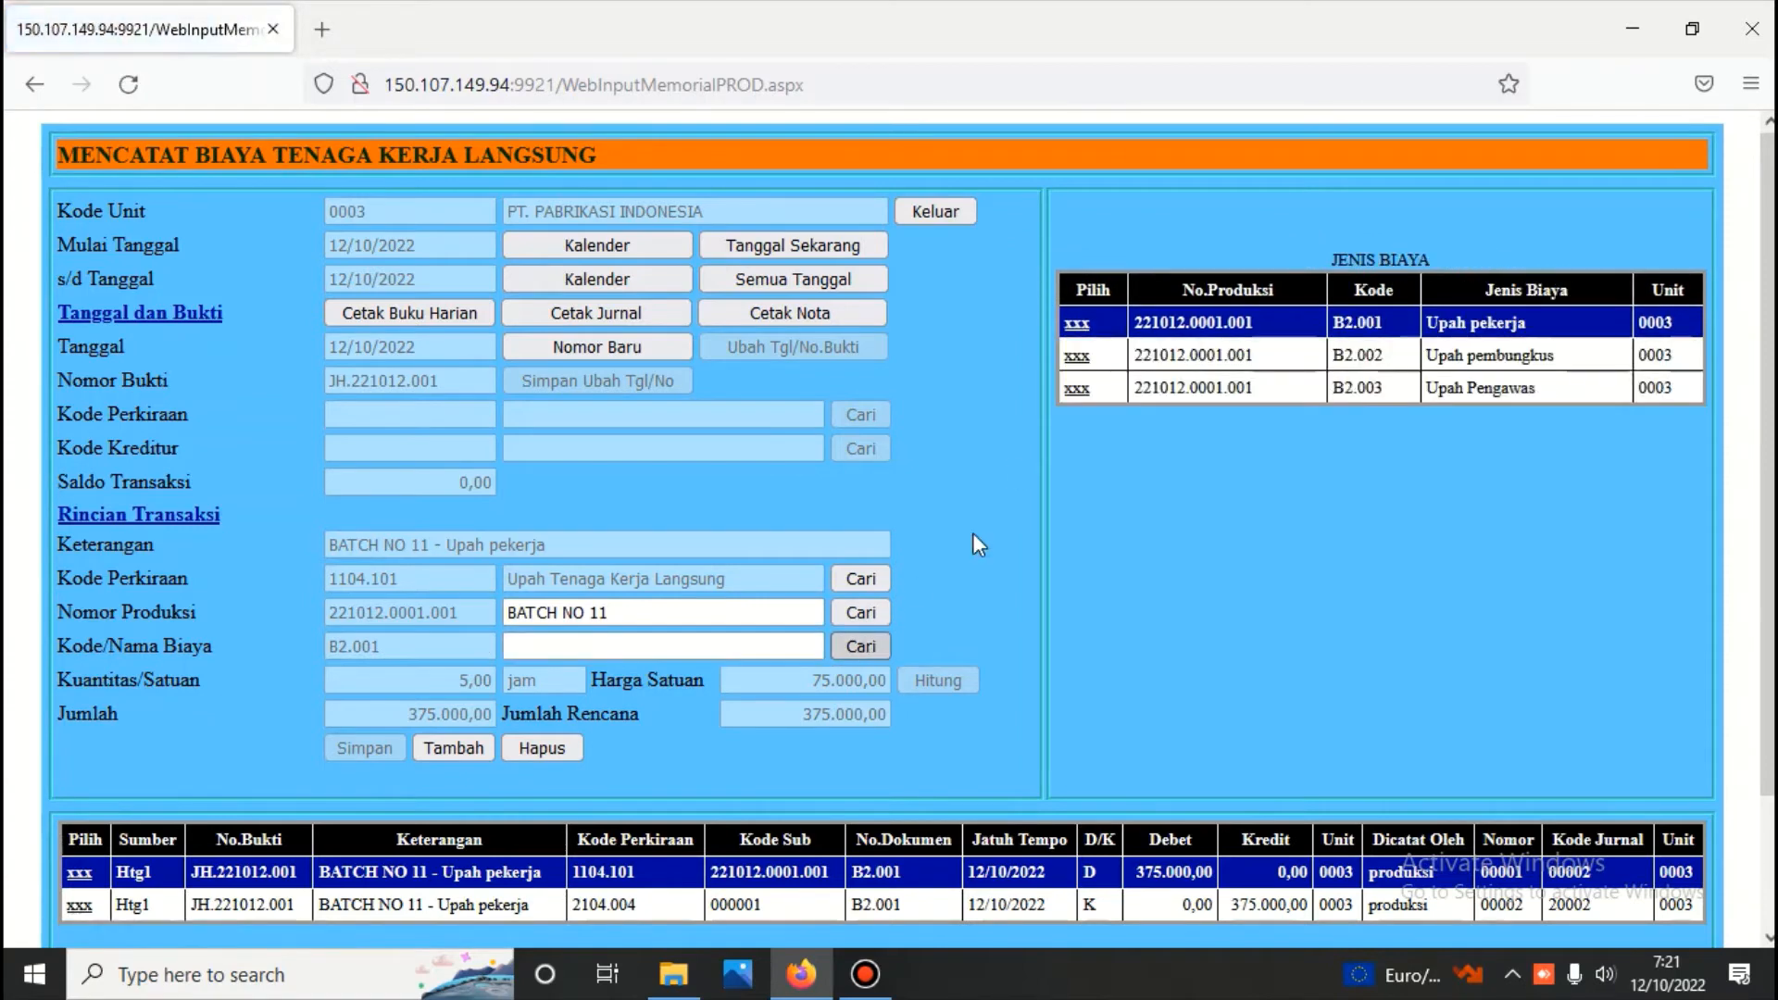
left_click(1076, 357)
left_click(812, 680)
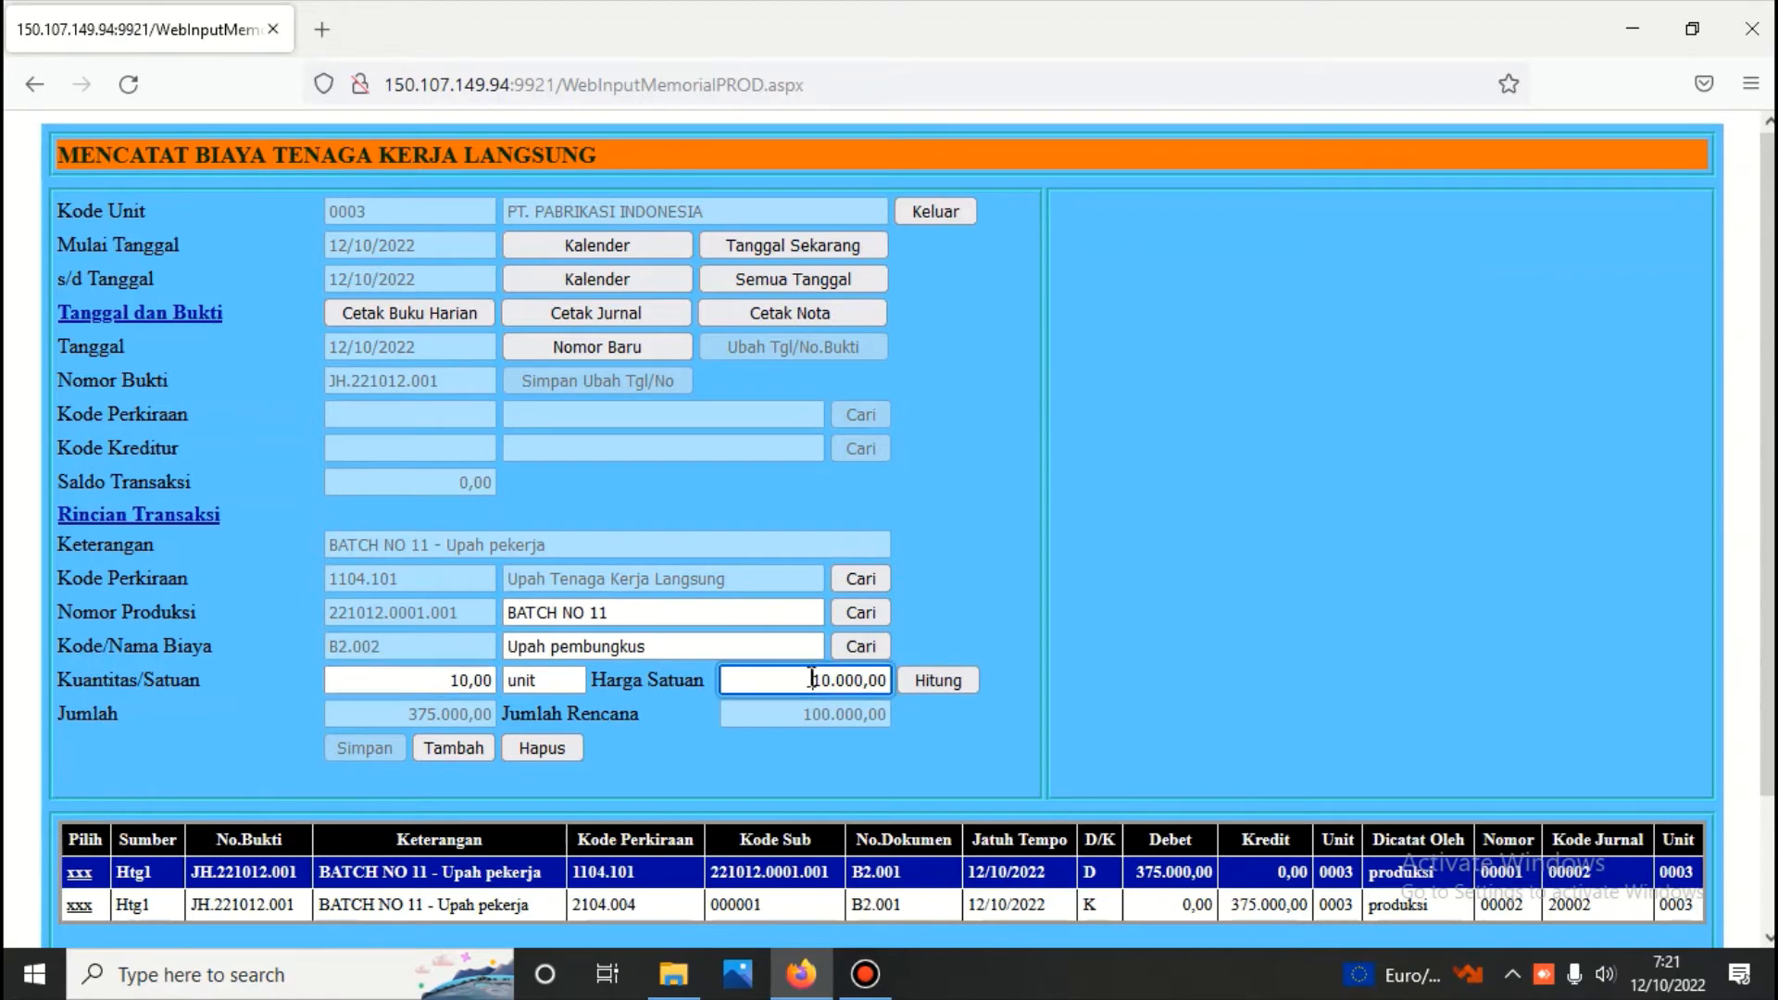
key("Delete")
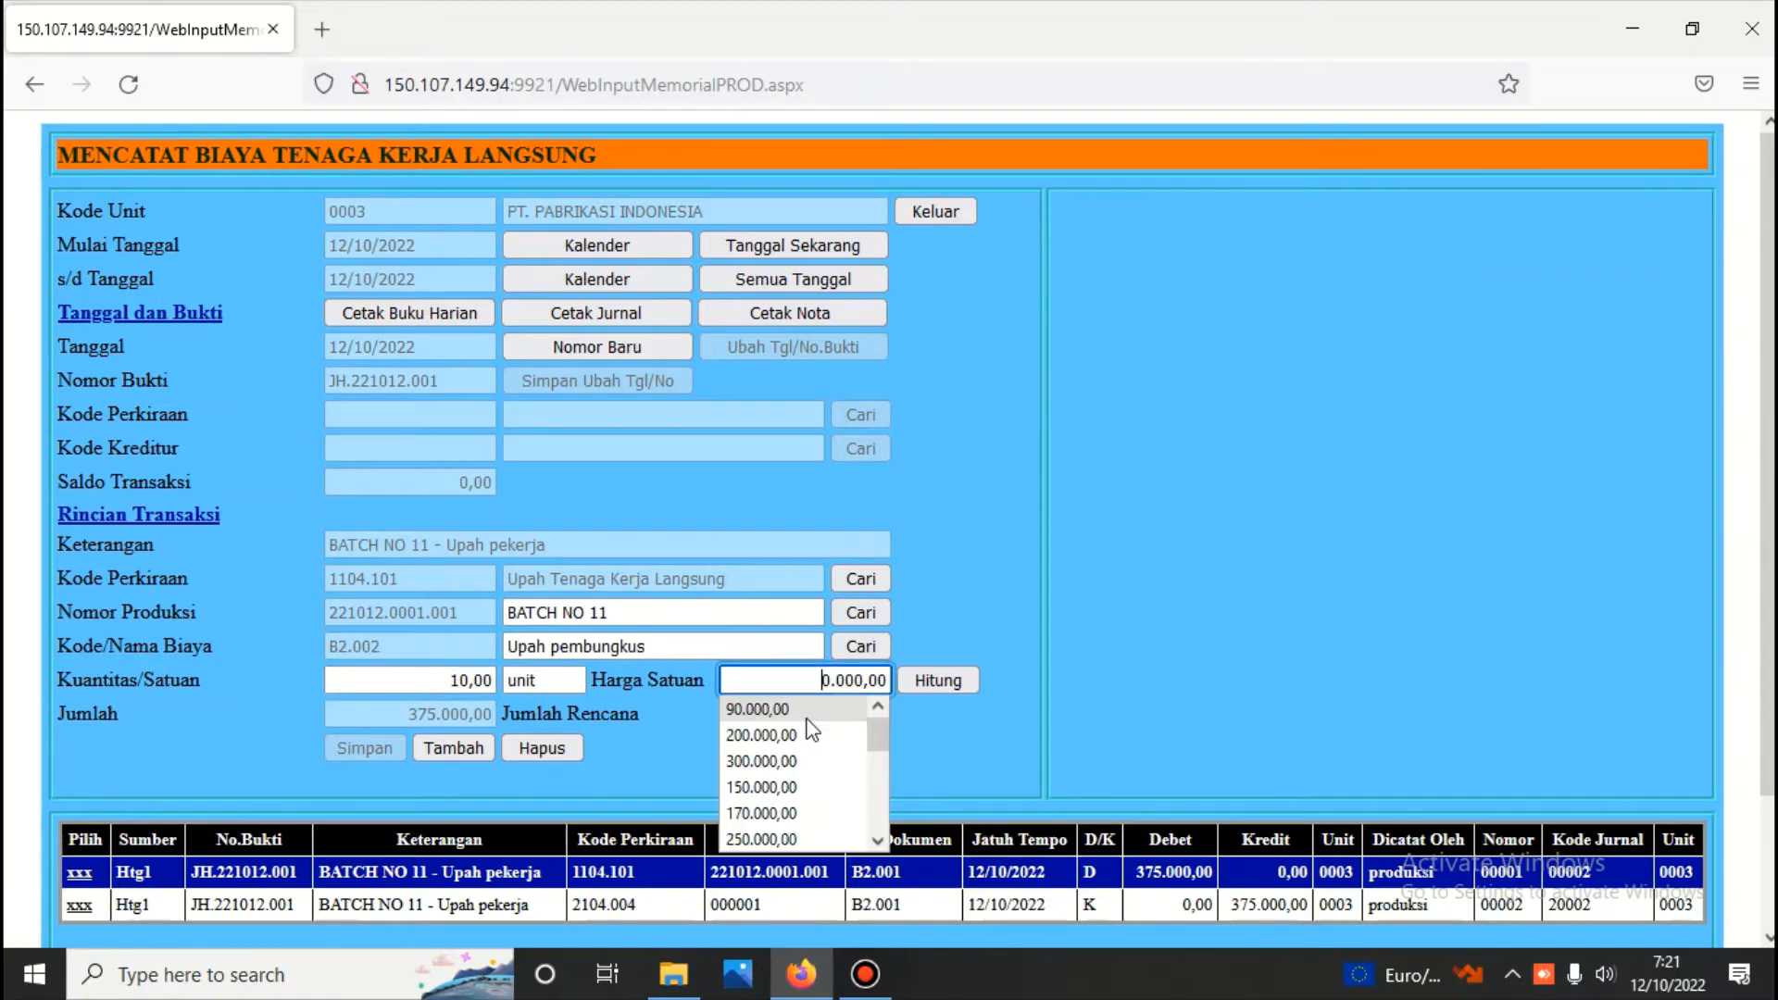
key("Delete")
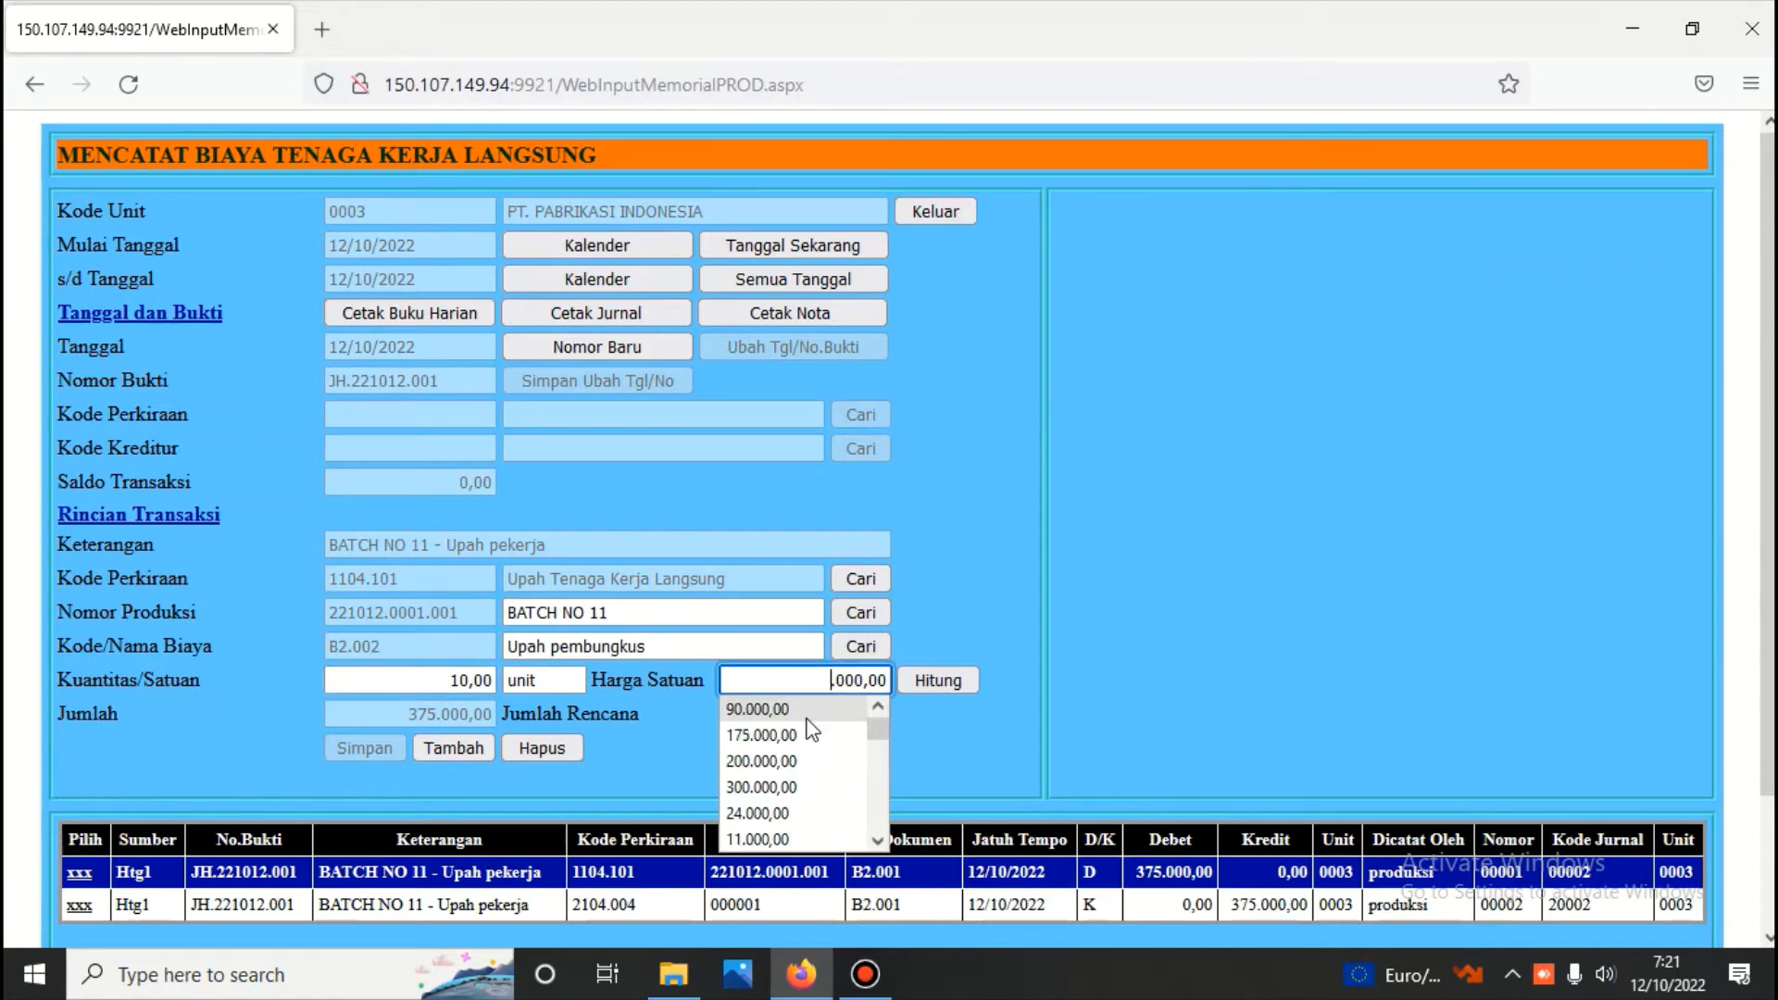
type("12")
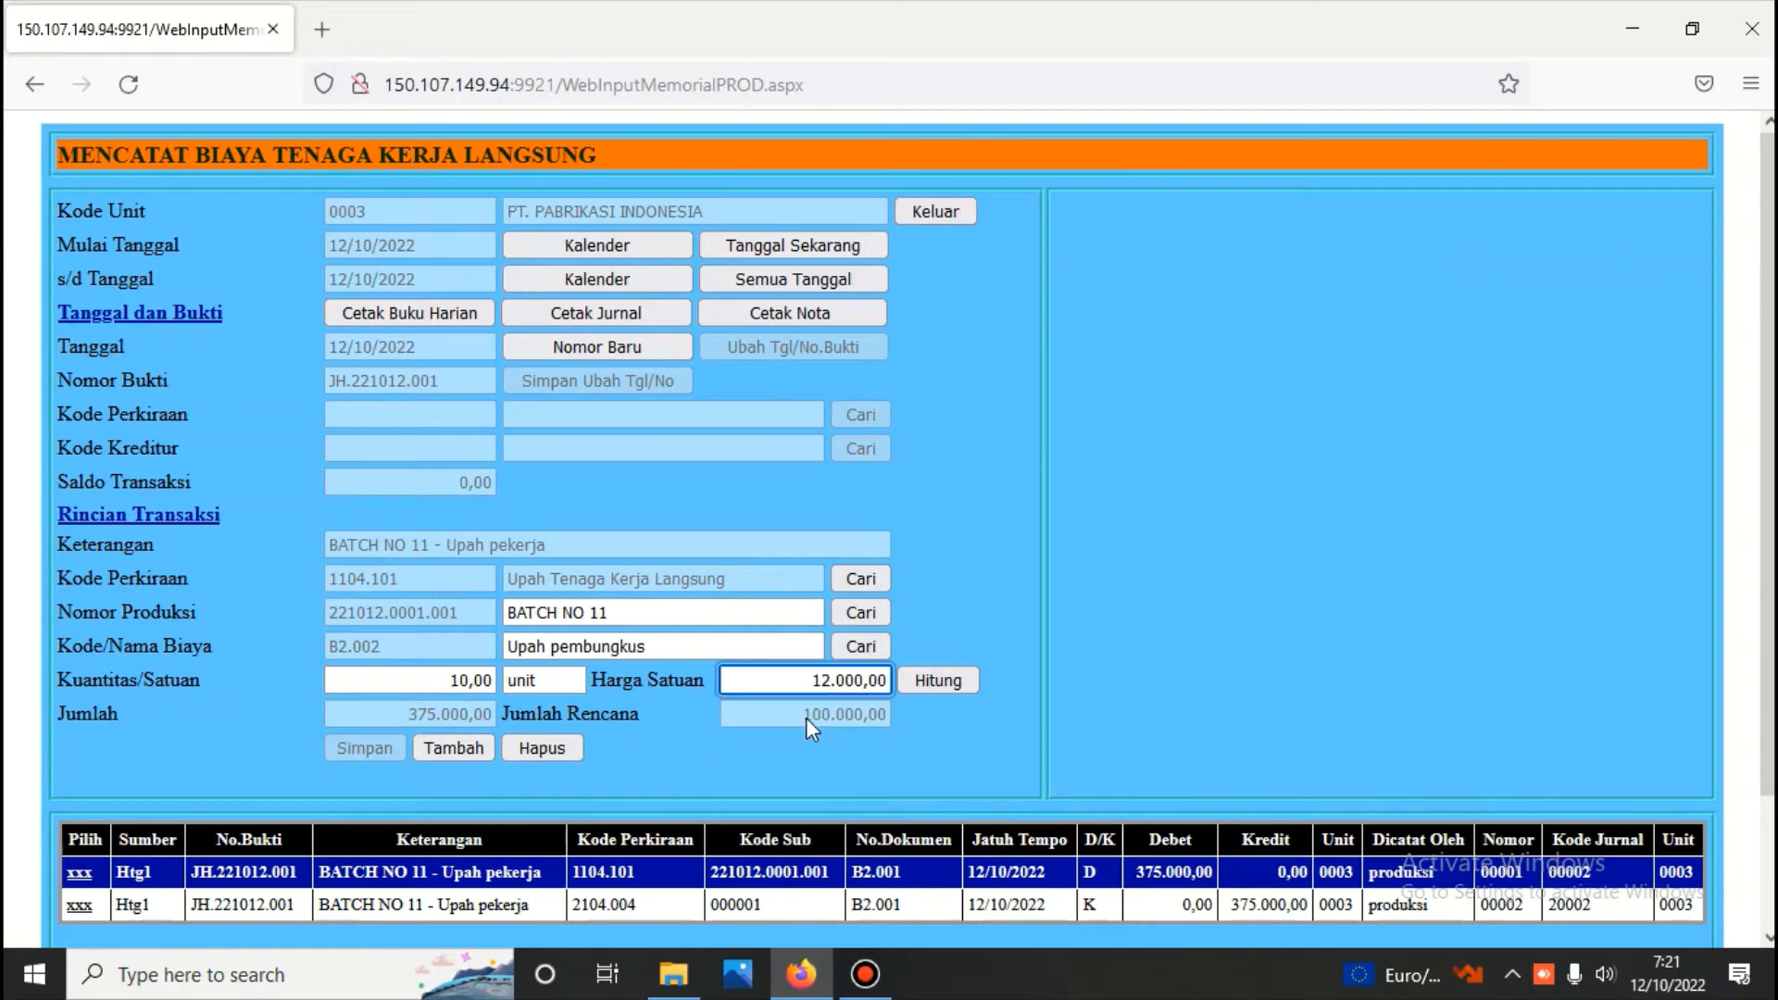
left_click(934, 681)
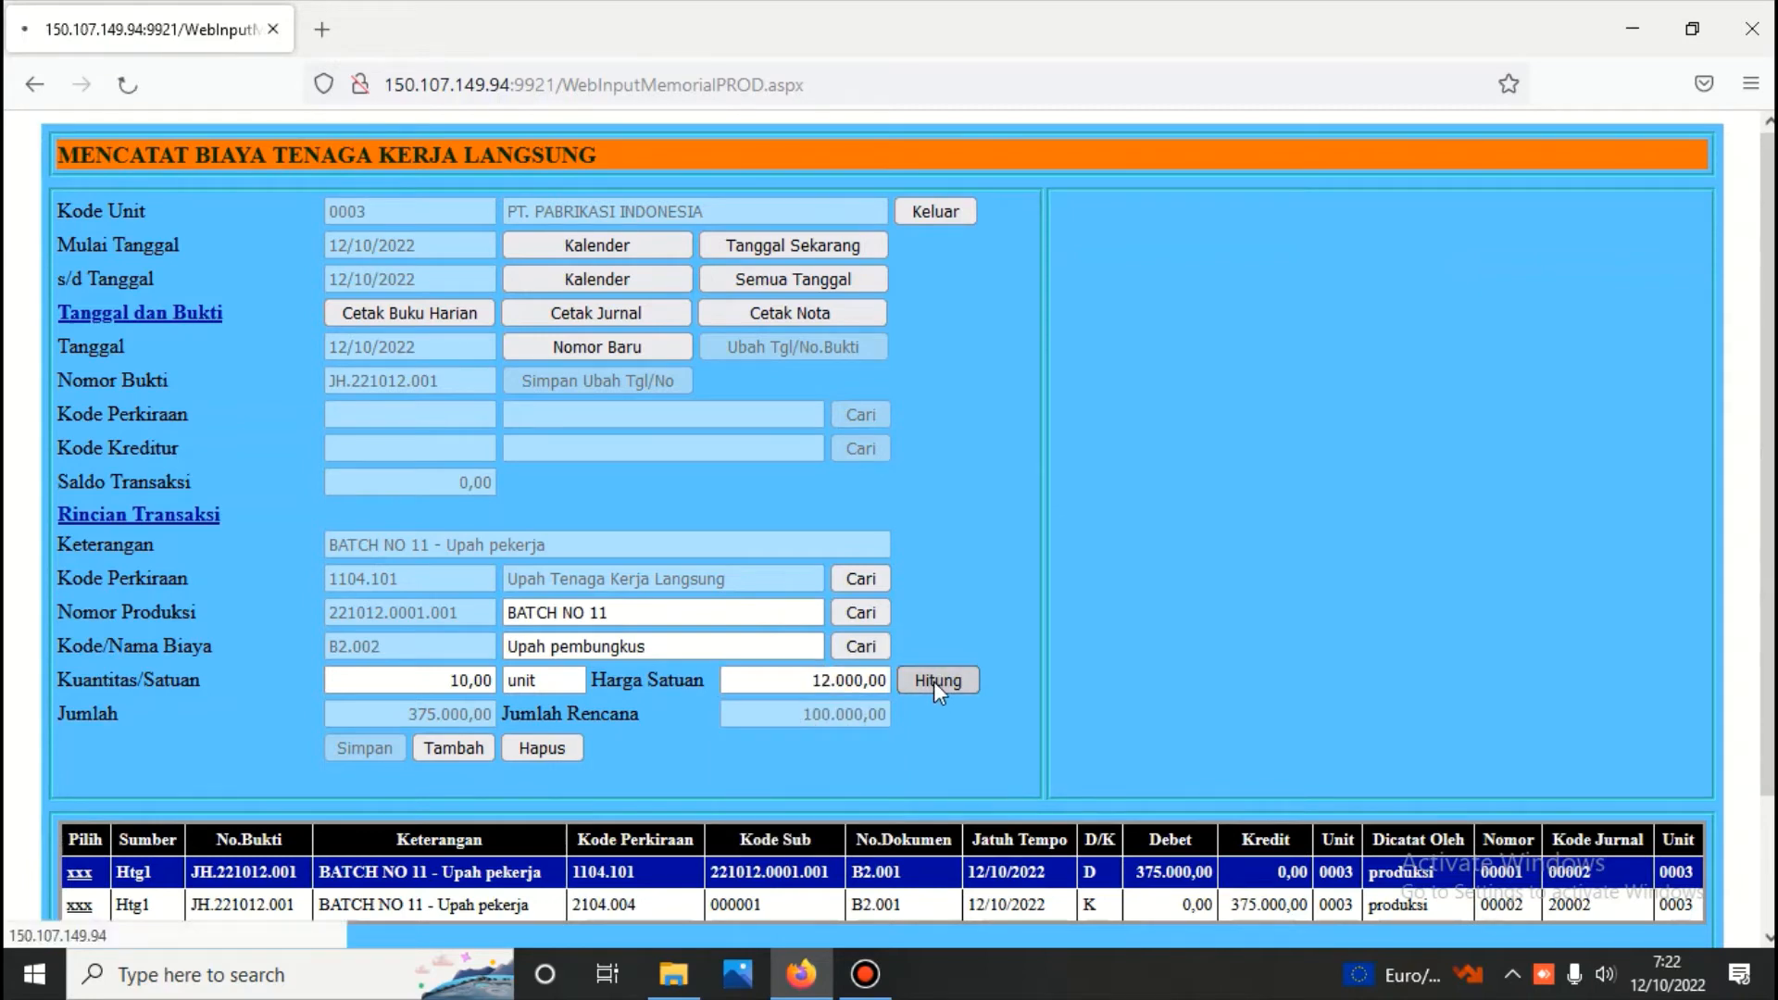
left_click(364, 749)
Add a third detail line to the labour voucher, again for account Upah Tenaga Kerja Langsung and production BATCH NO 11
left_click(80, 884)
left_click(448, 745)
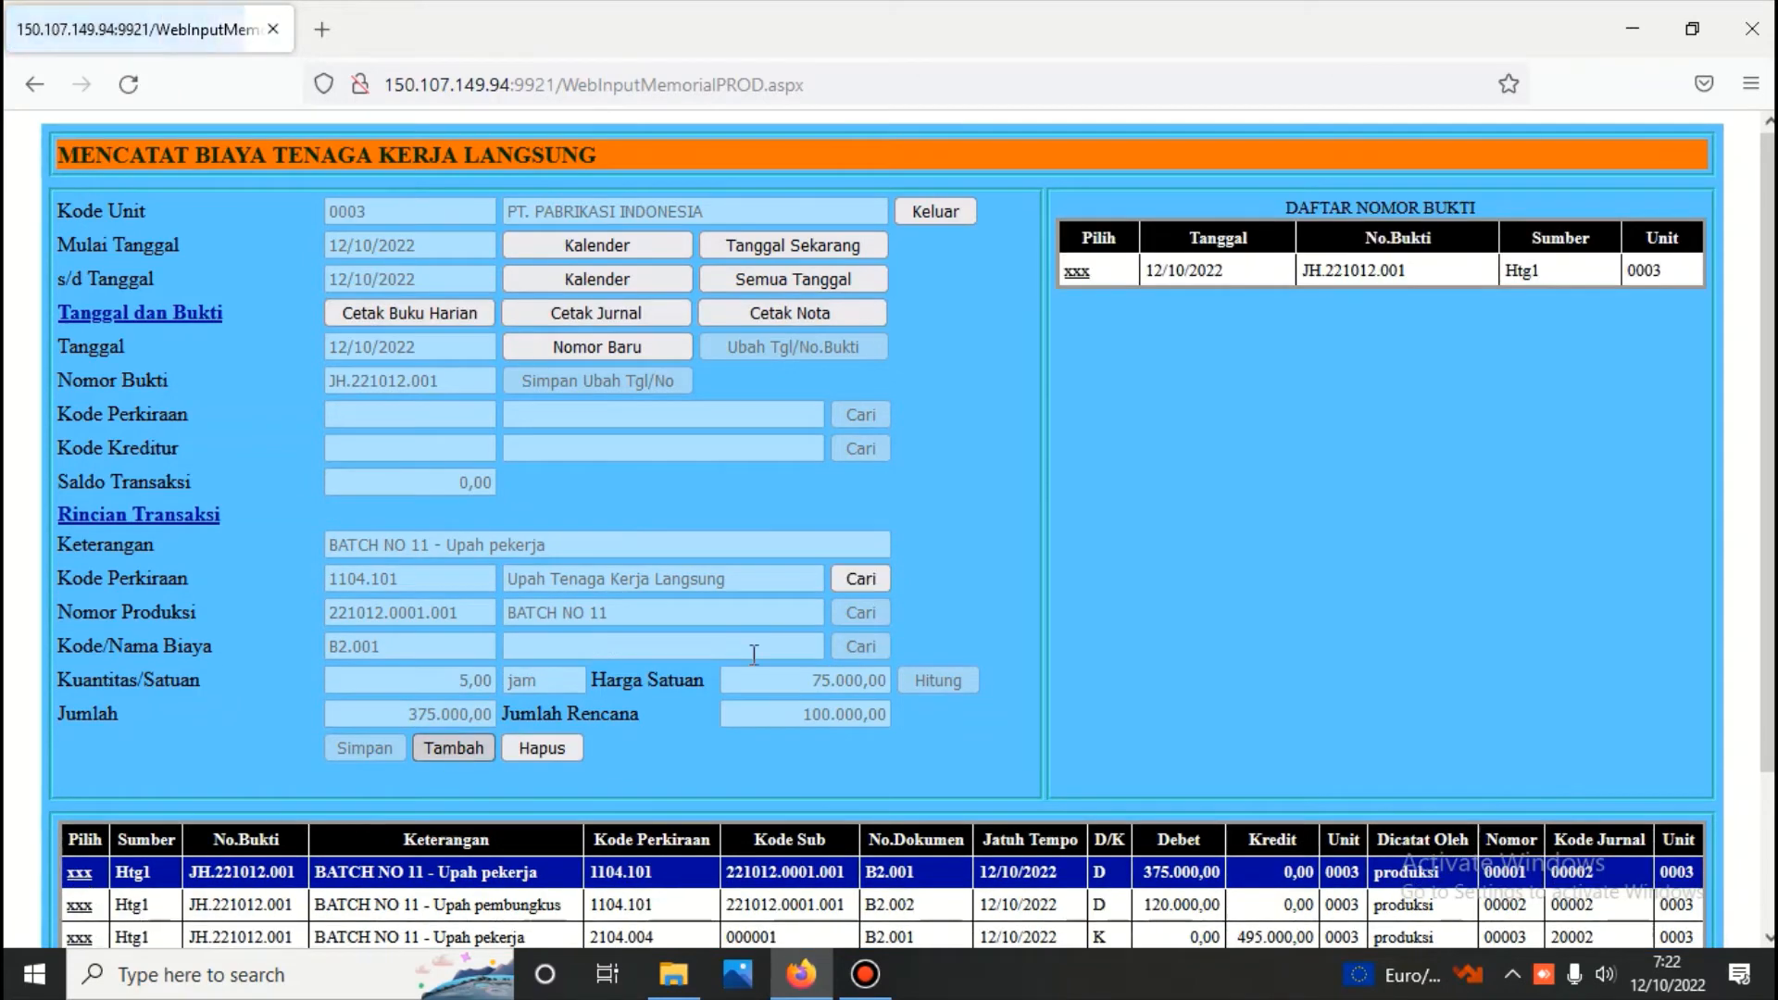
left_click(857, 578)
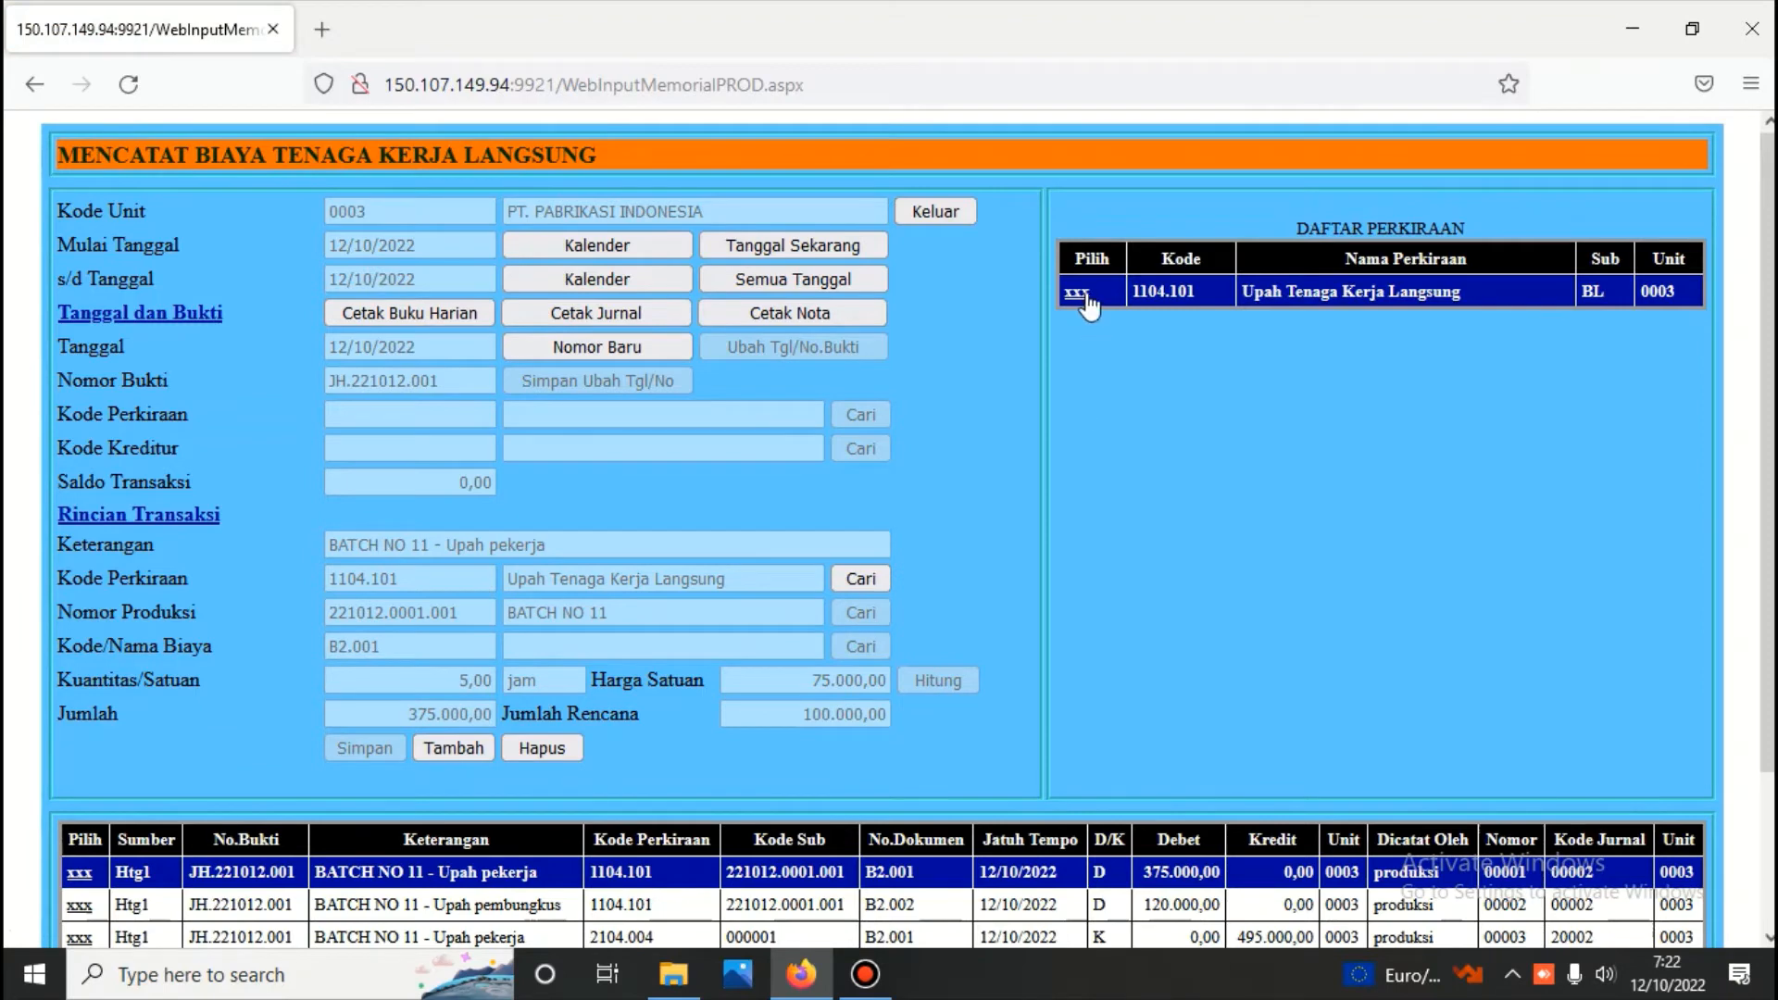
left_click(1078, 292)
left_click(856, 613)
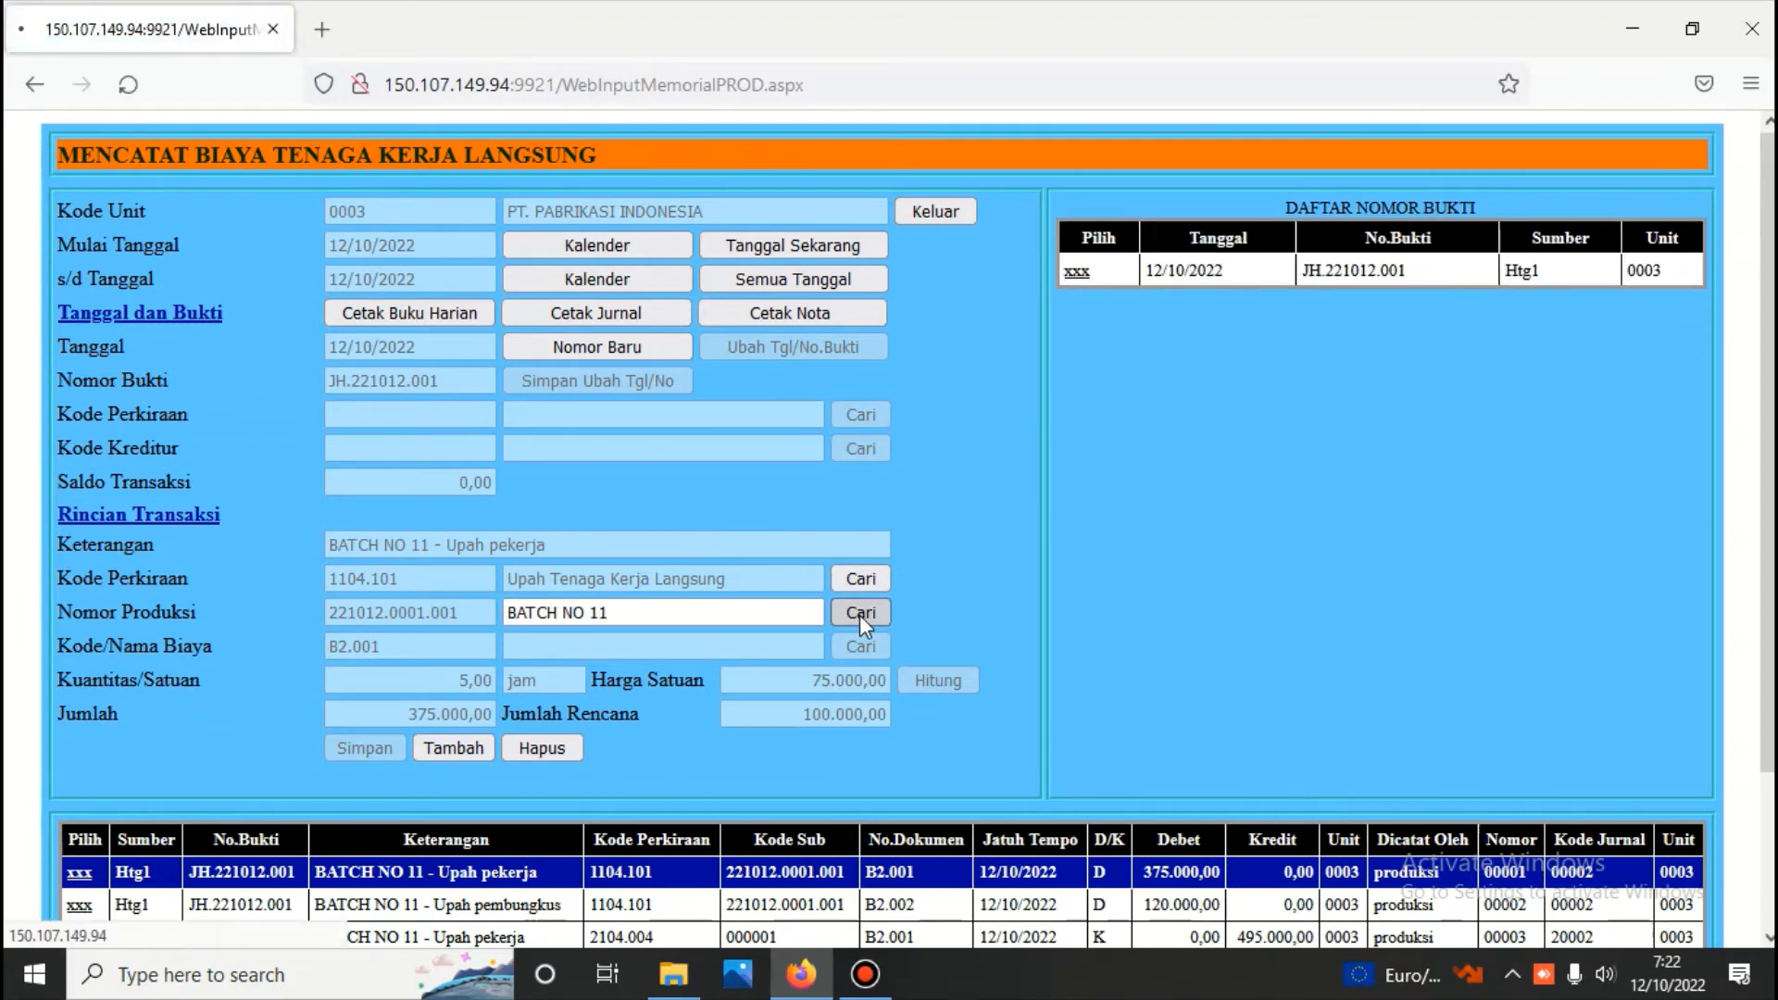
left_click(1078, 315)
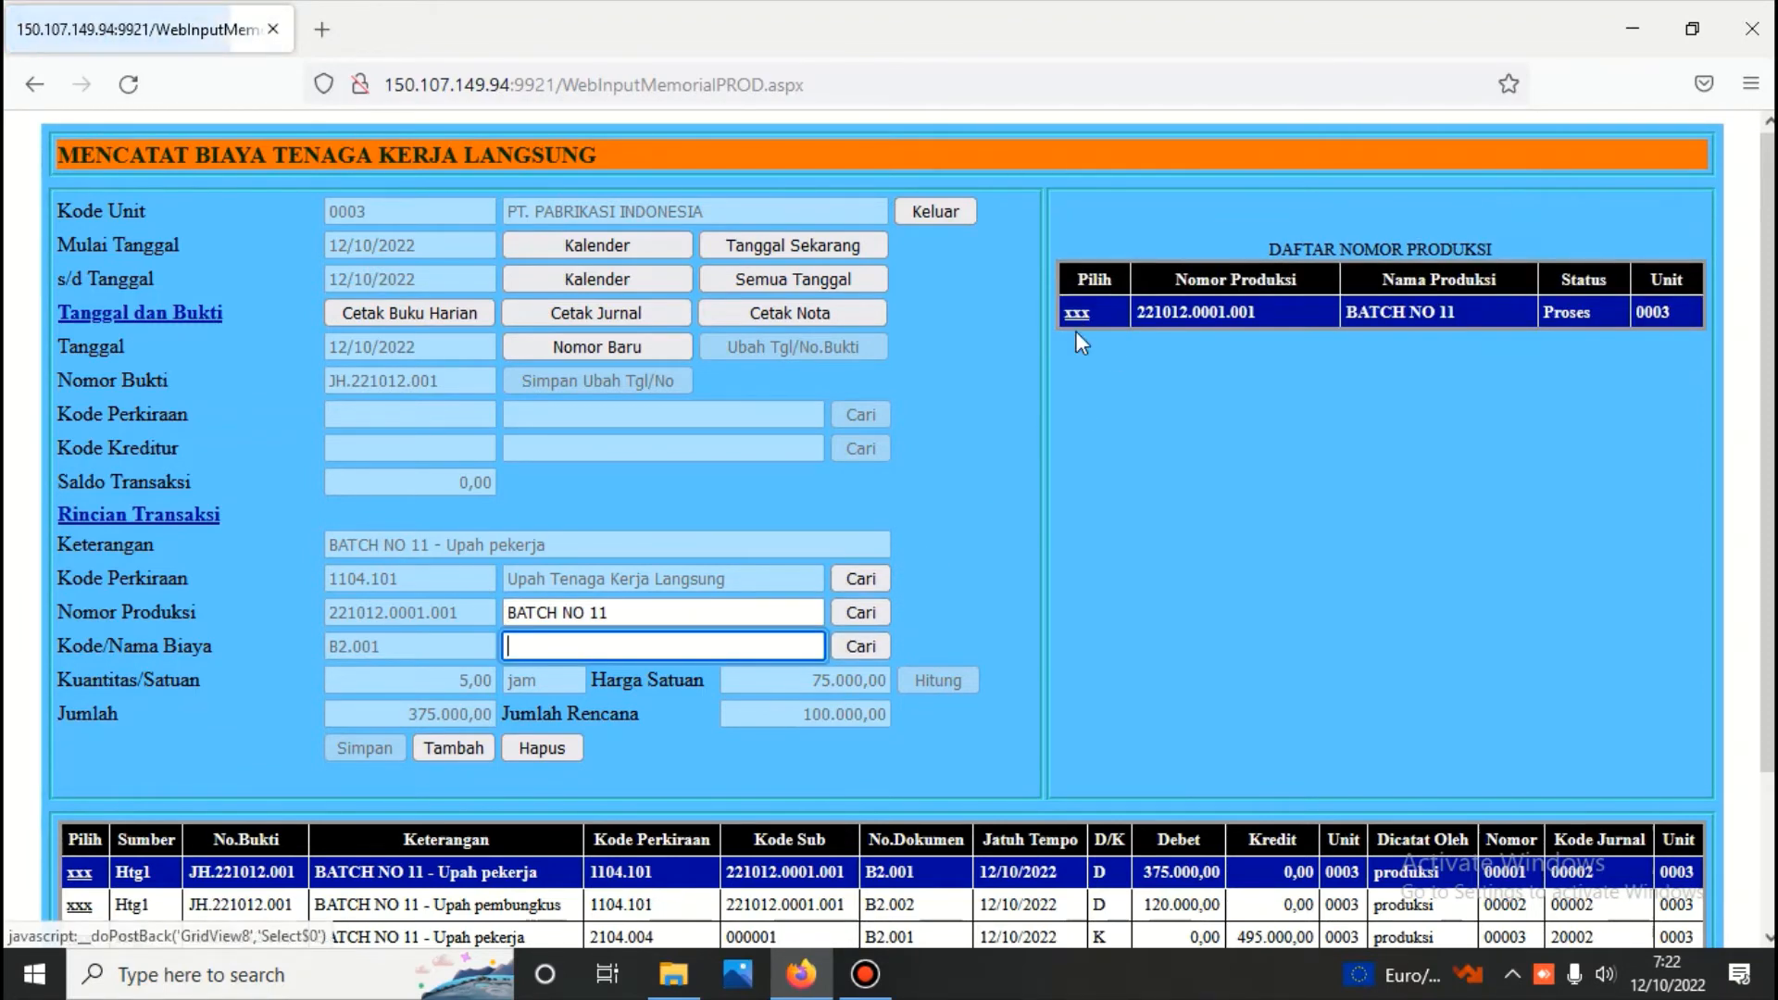
Record the cost Upah Pengawas on the third line at a unit price of 90.000, calculate its amount and save it
left_click(860, 646)
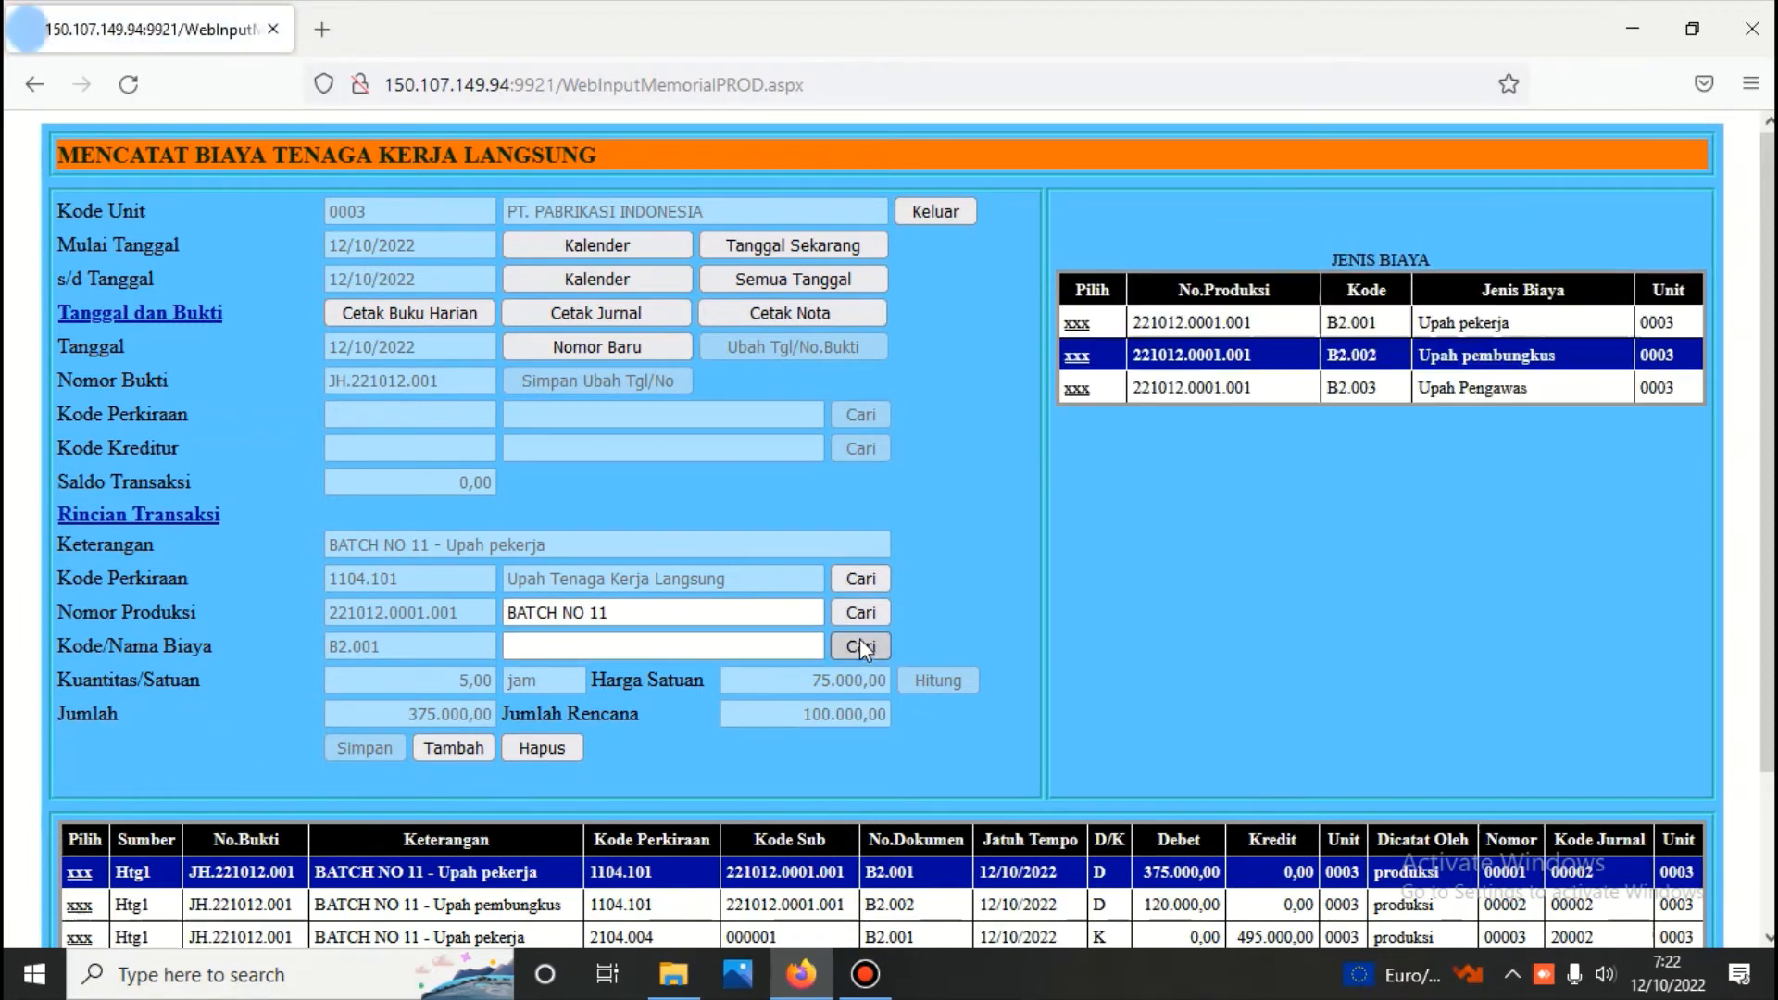
left_click(1075, 389)
left_click(806, 684)
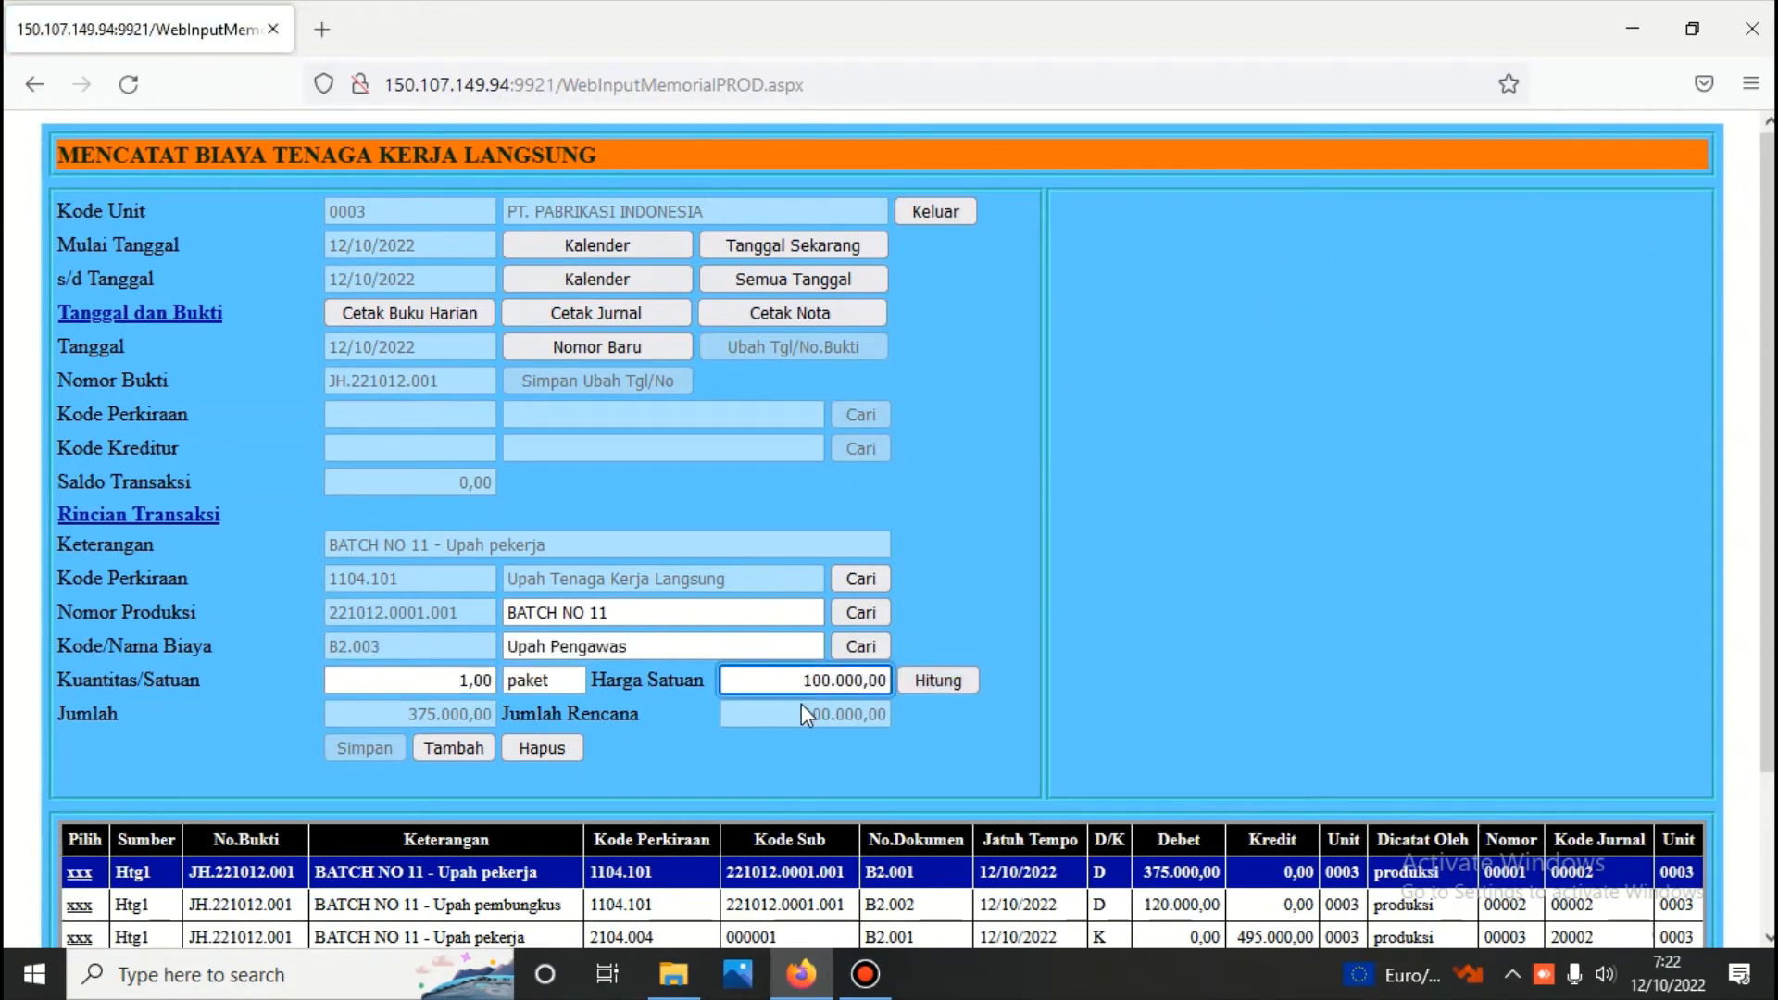
key("Delete")
key("Delete")
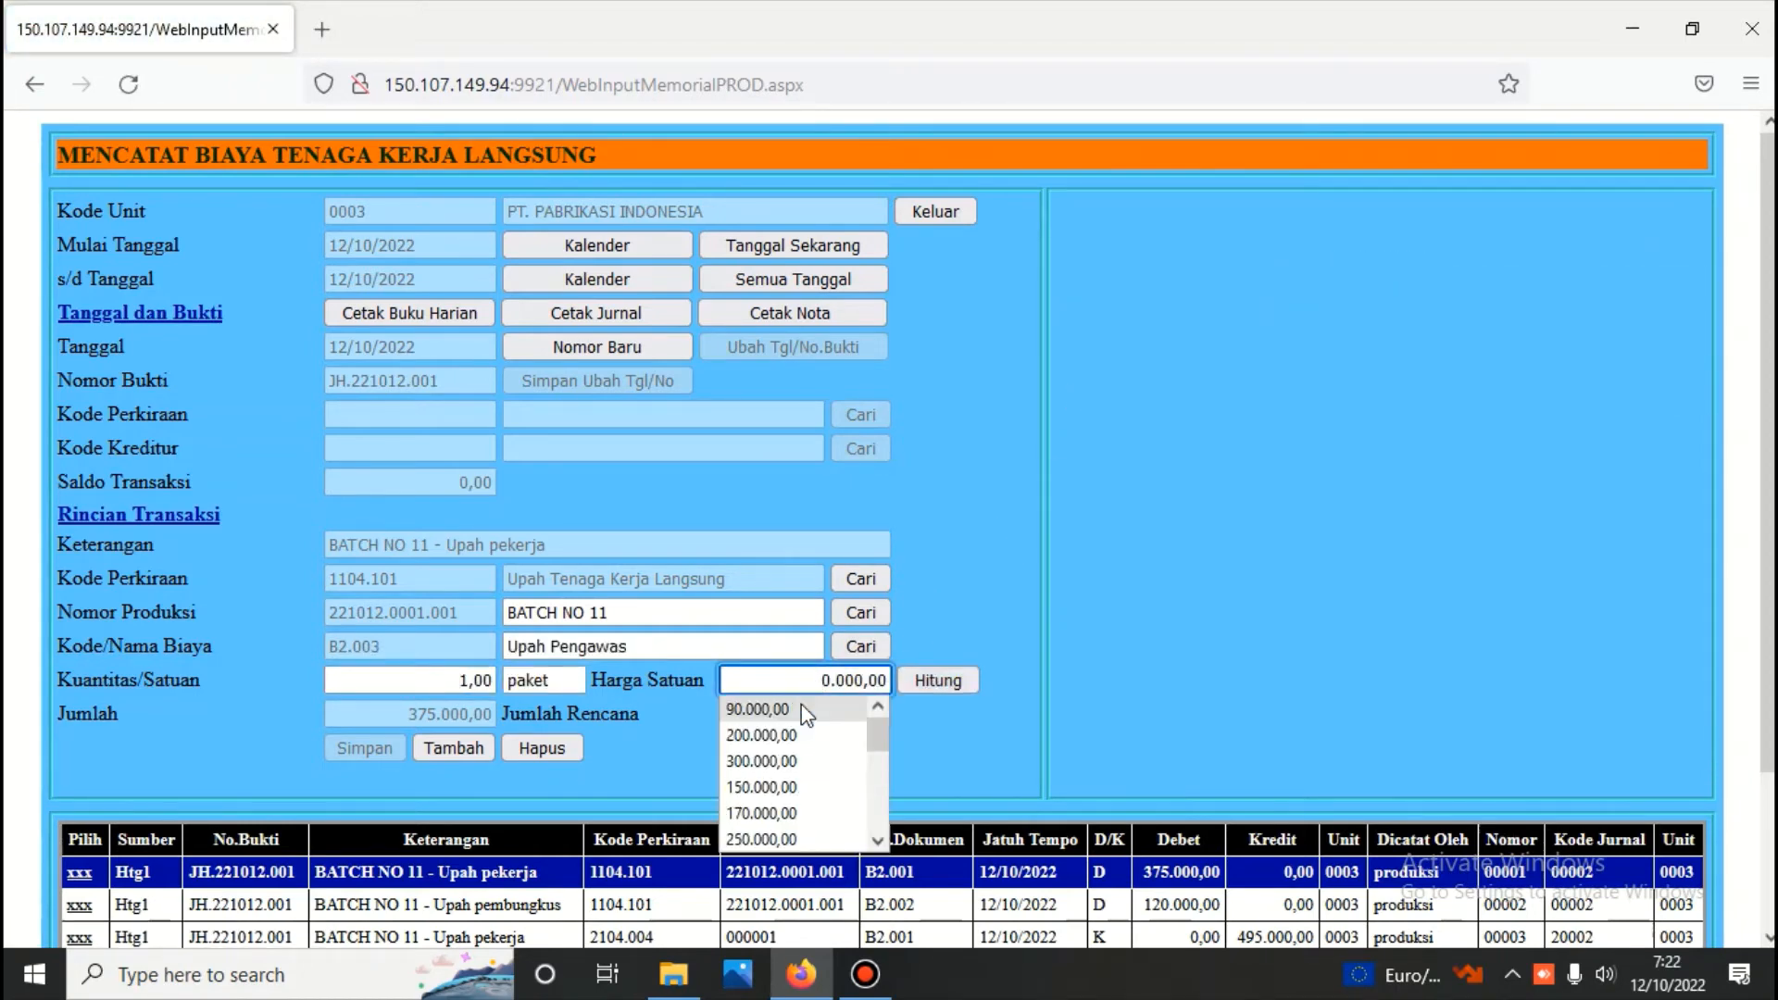
type("9")
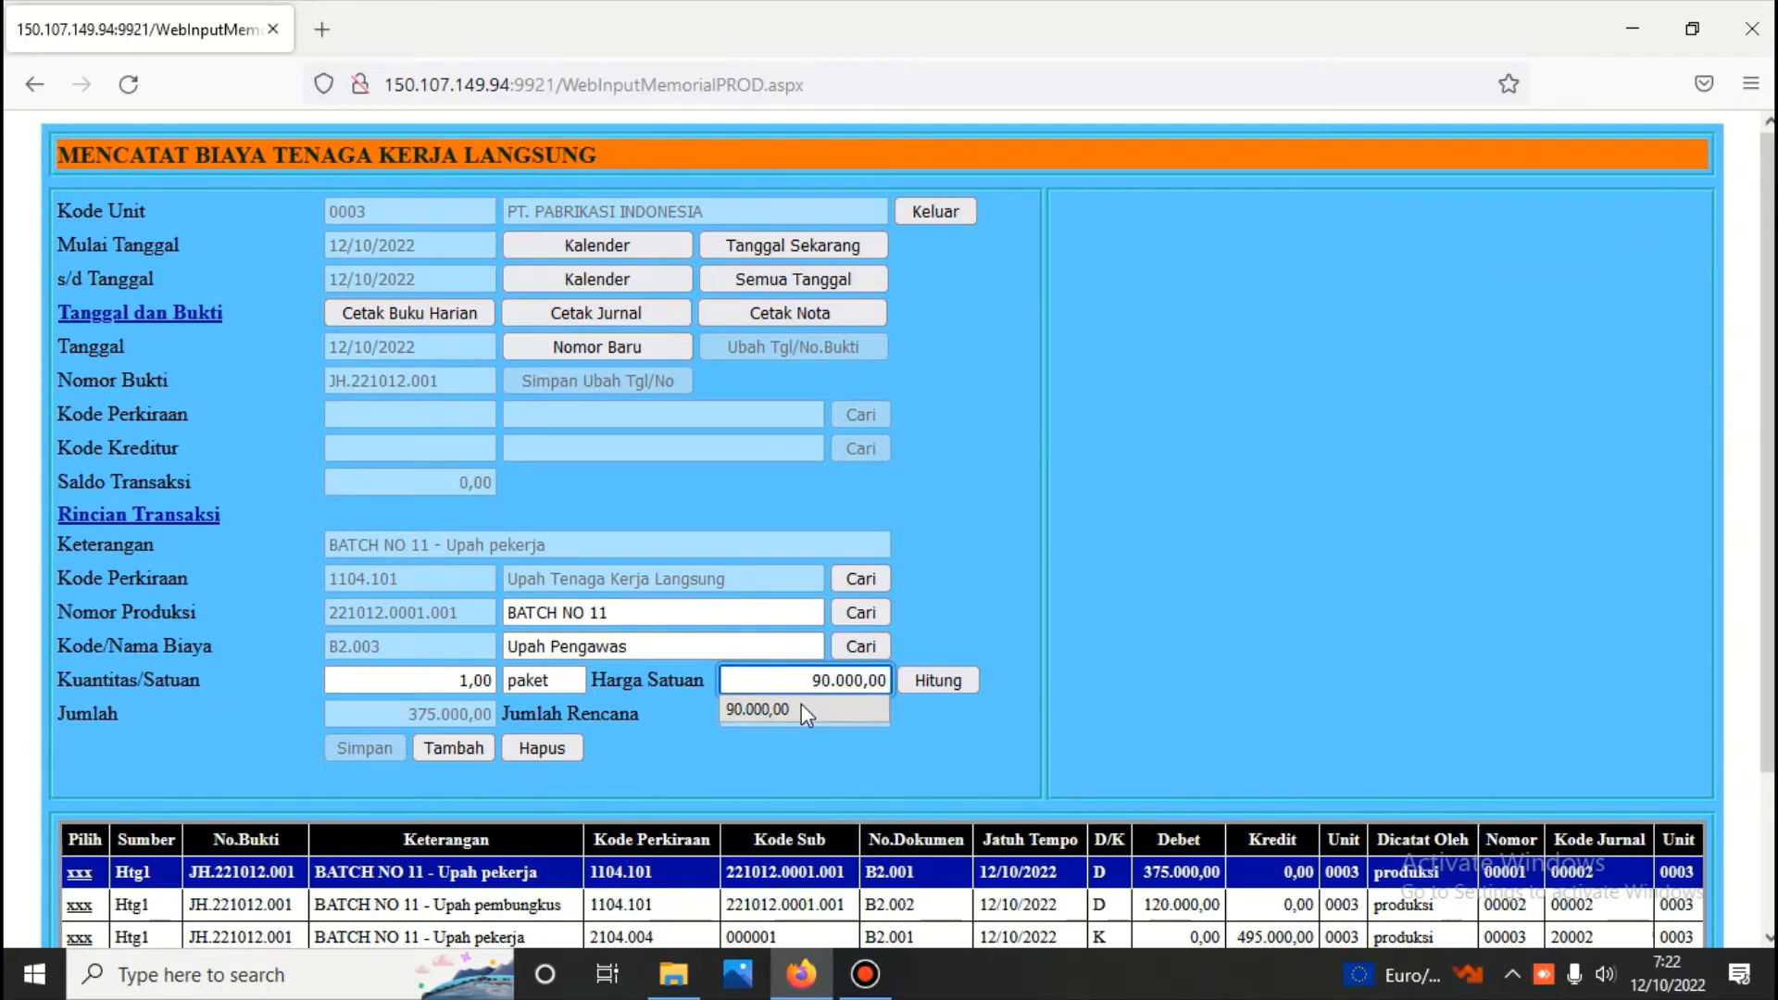
left_click(942, 686)
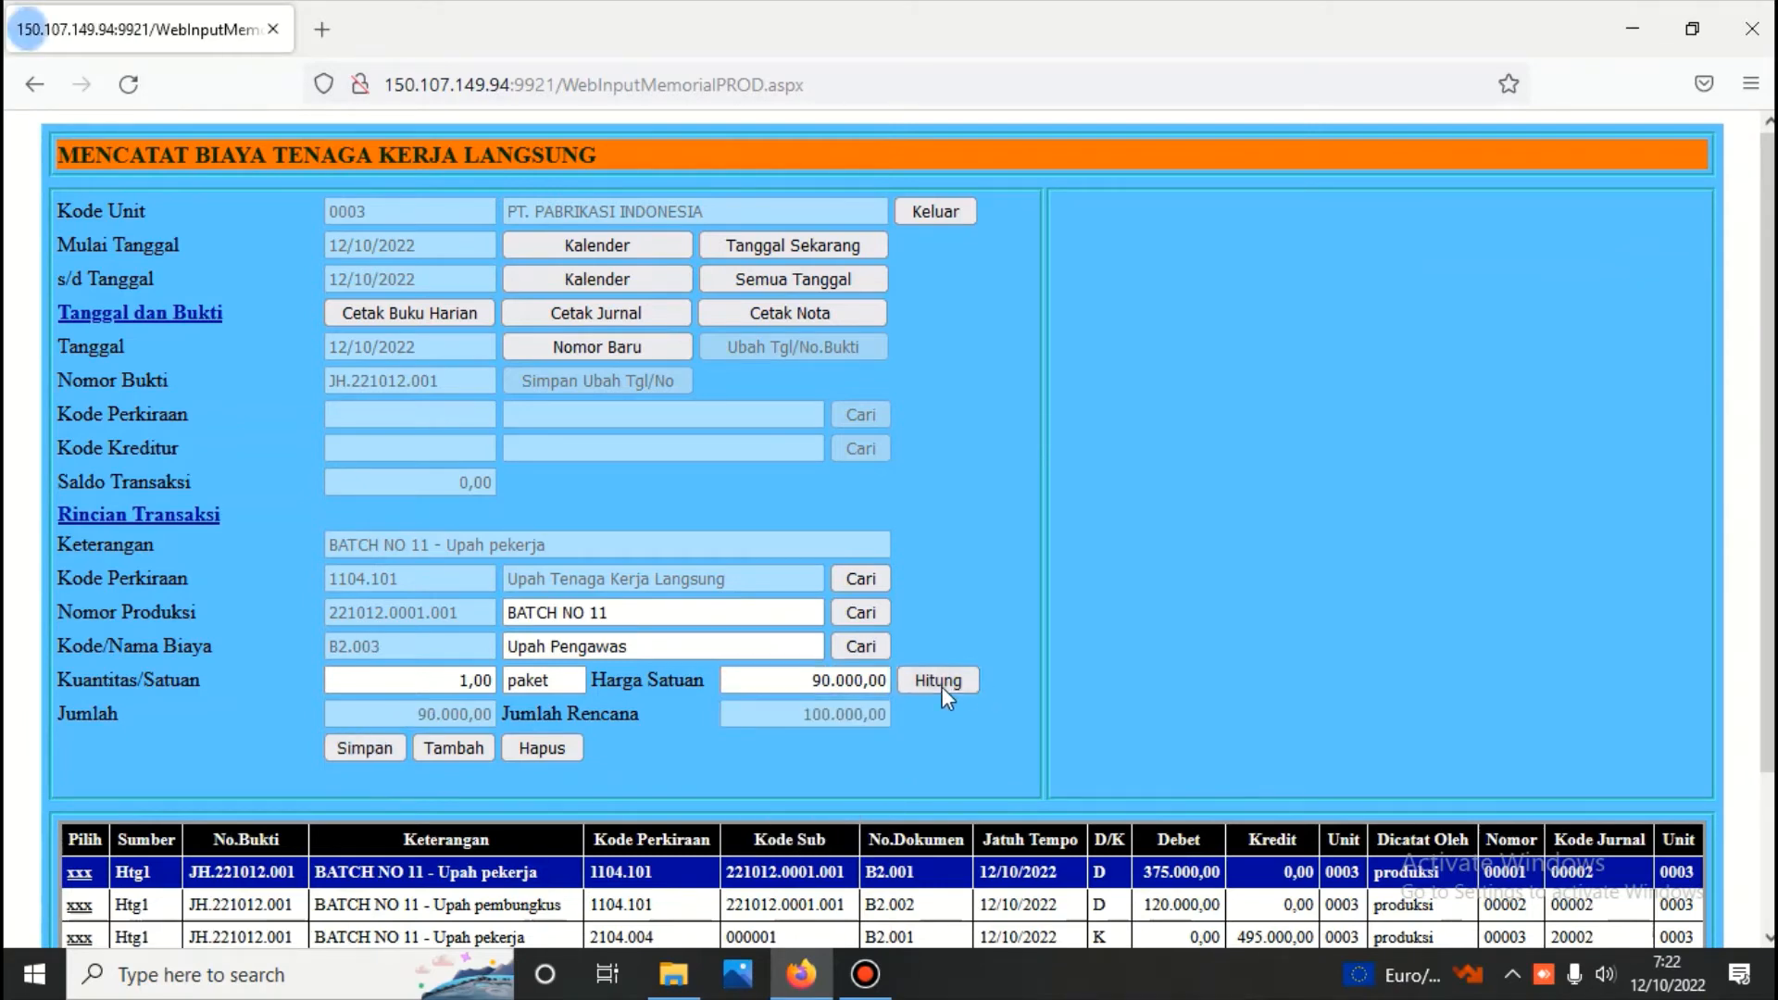
left_click(375, 747)
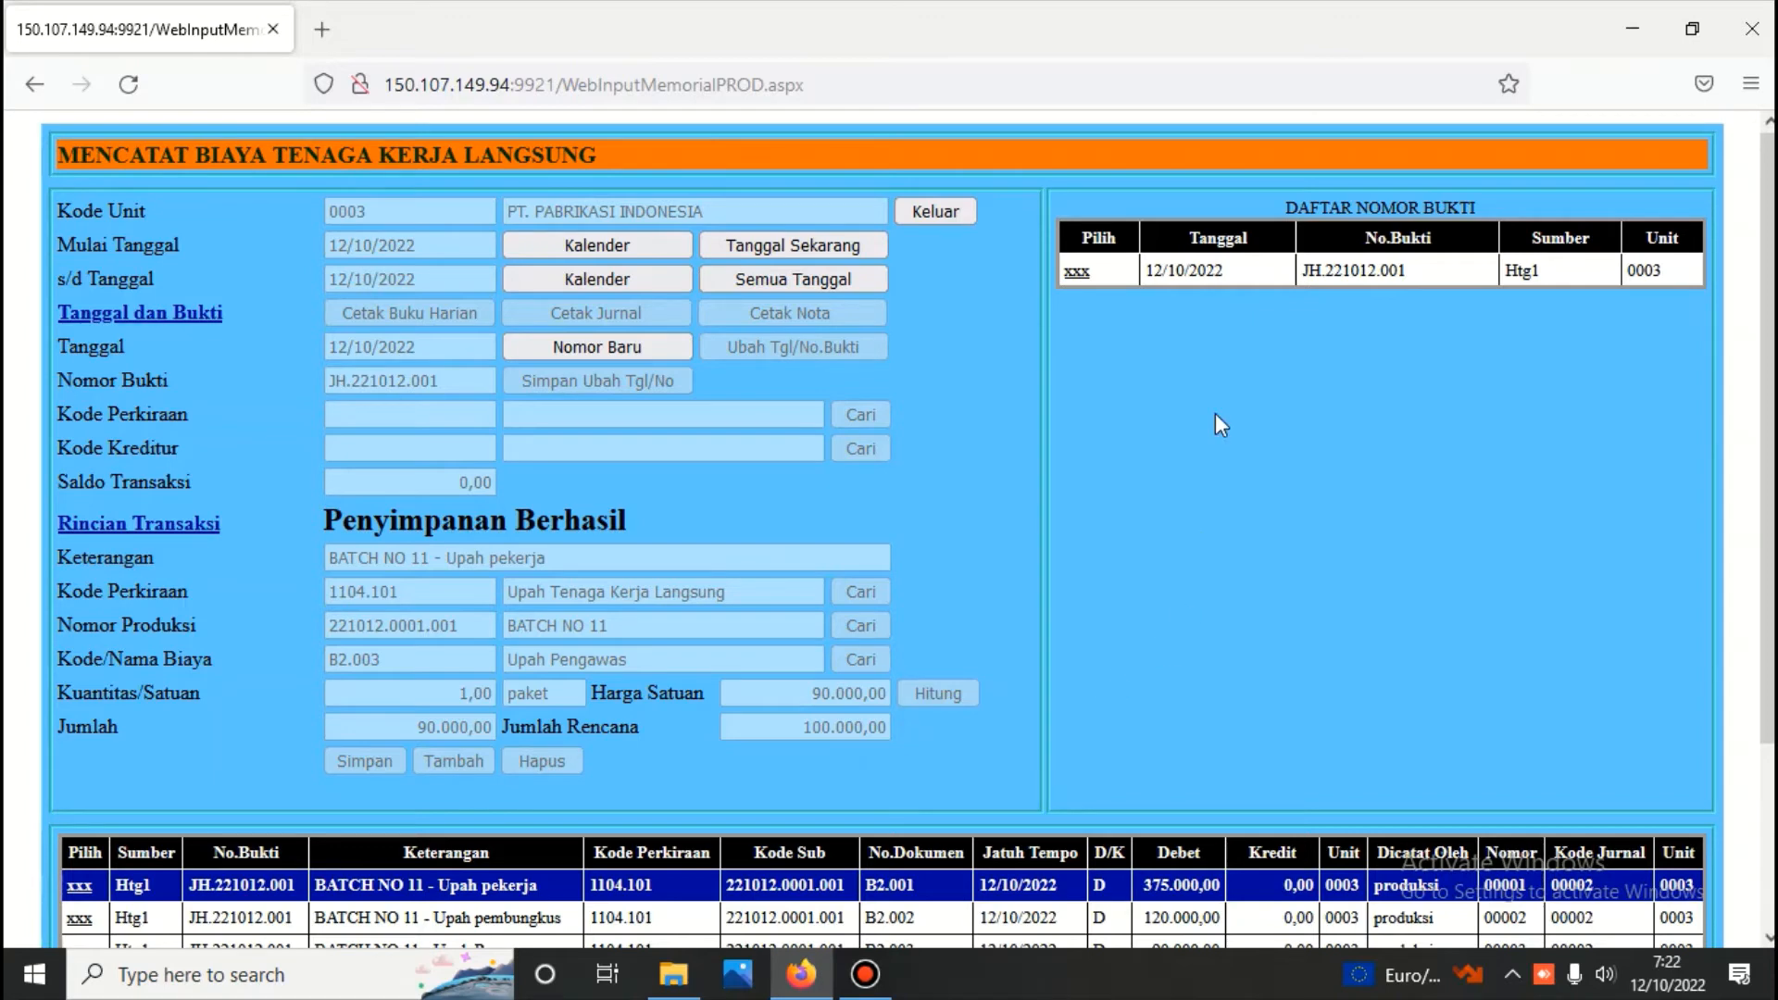
Run the realised production cost calculation (Perhitungan Harga Pokok Produksi) for 12/10/2022 and select production number 221012.0001.001
left_click(927, 211)
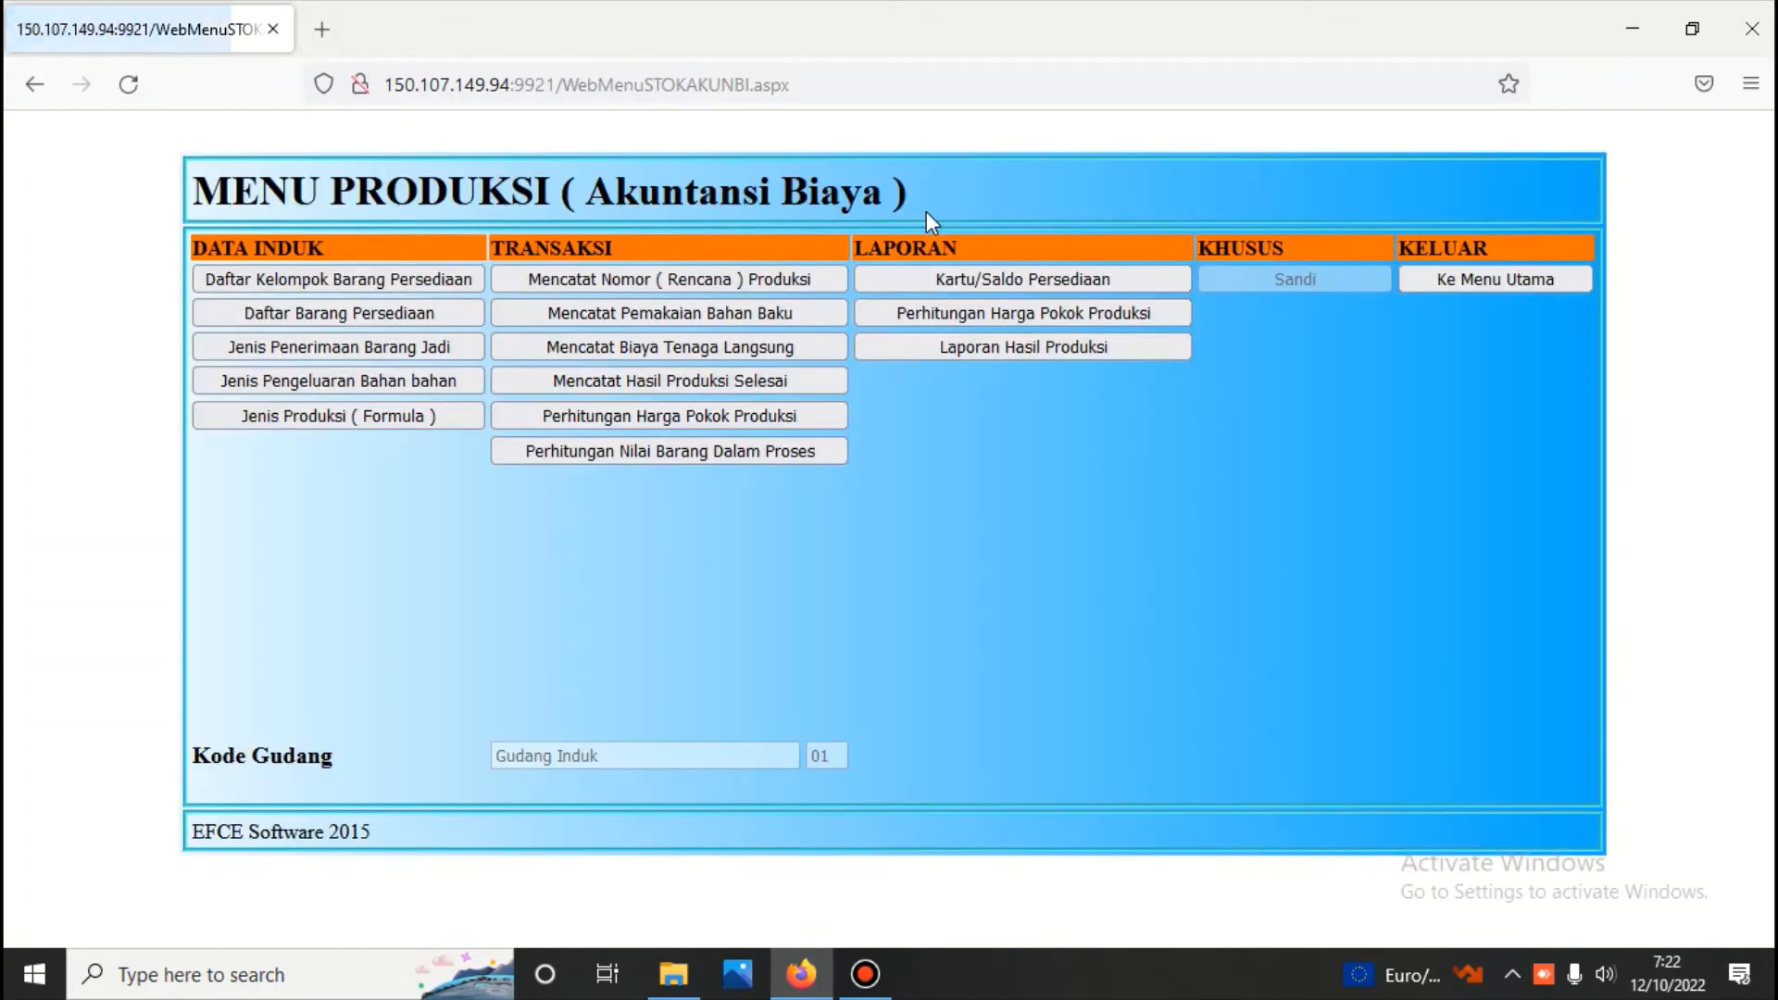
left_click(805, 414)
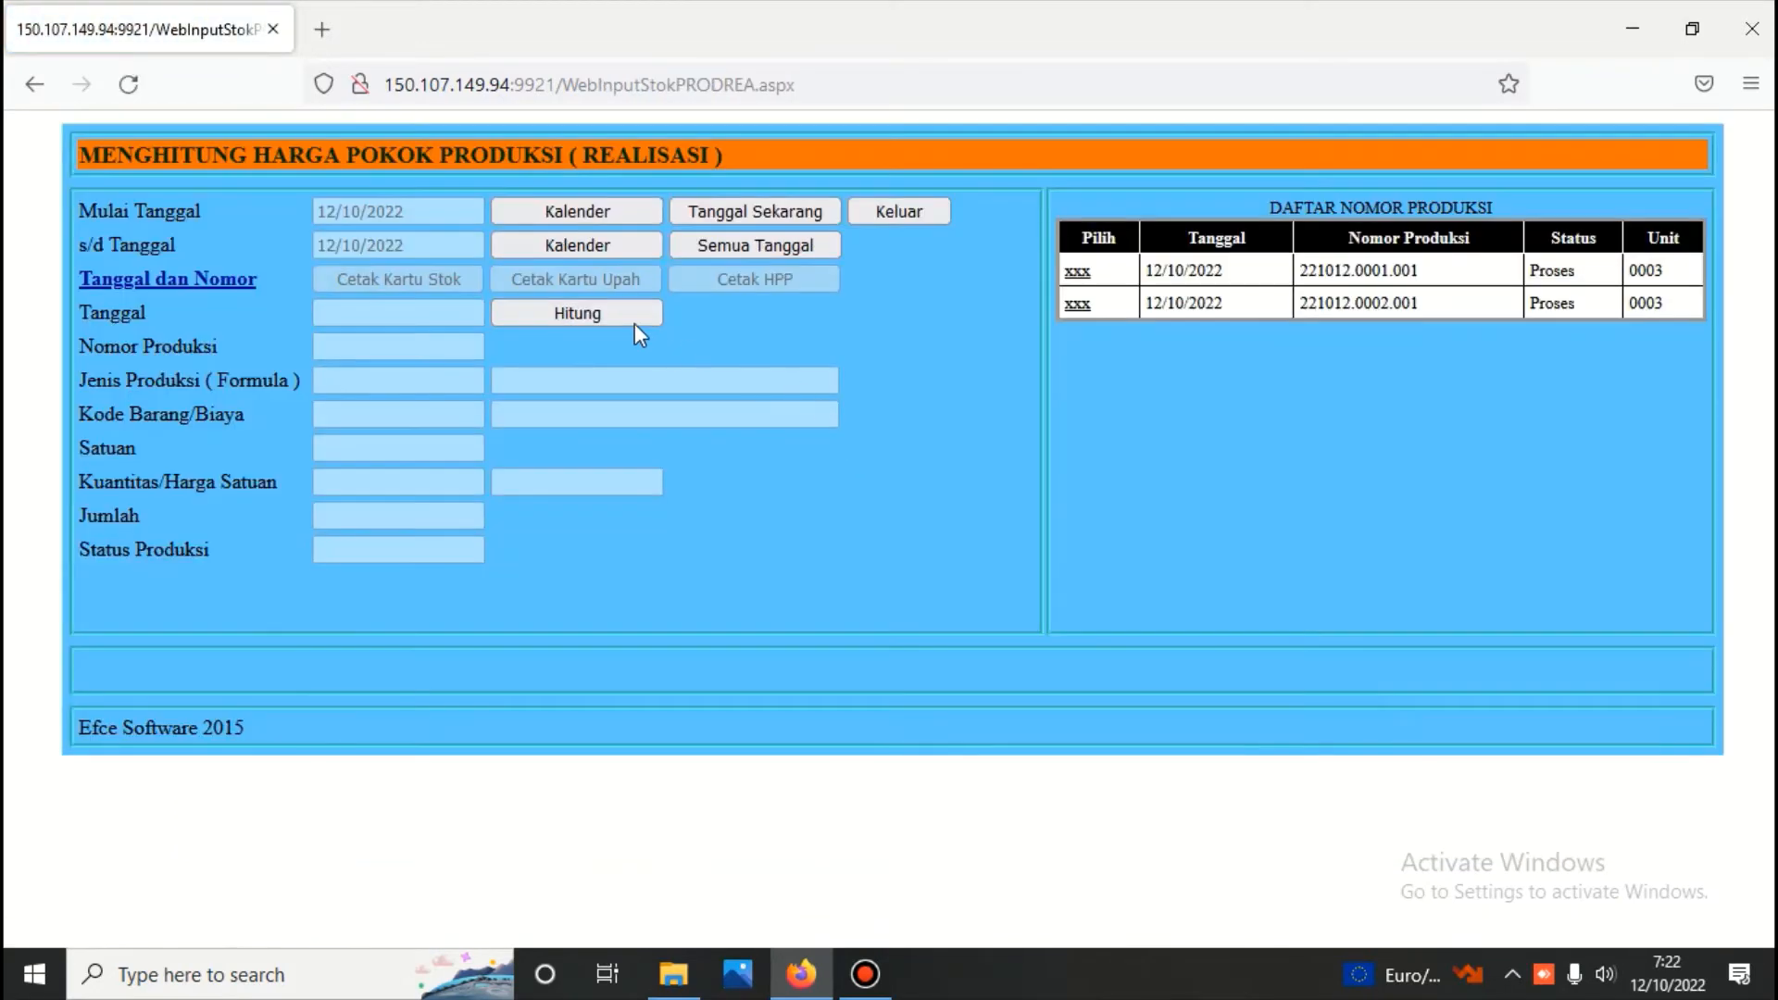
left_click(617, 308)
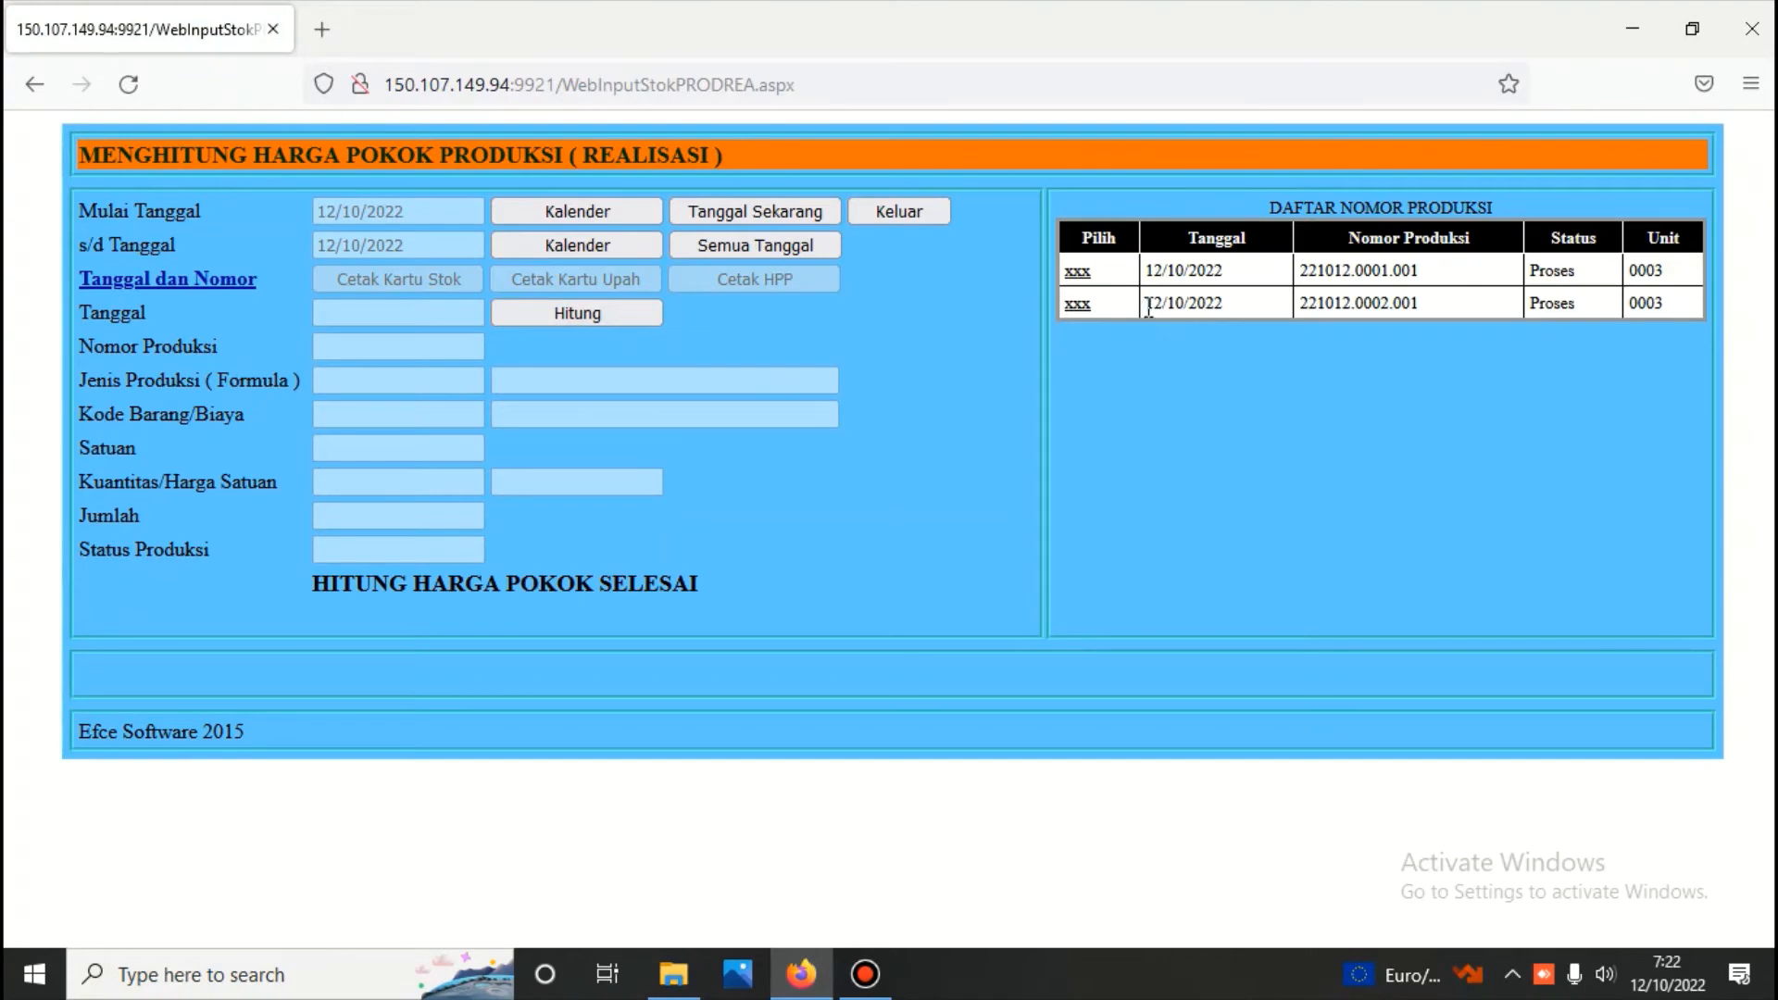
left_click(1077, 271)
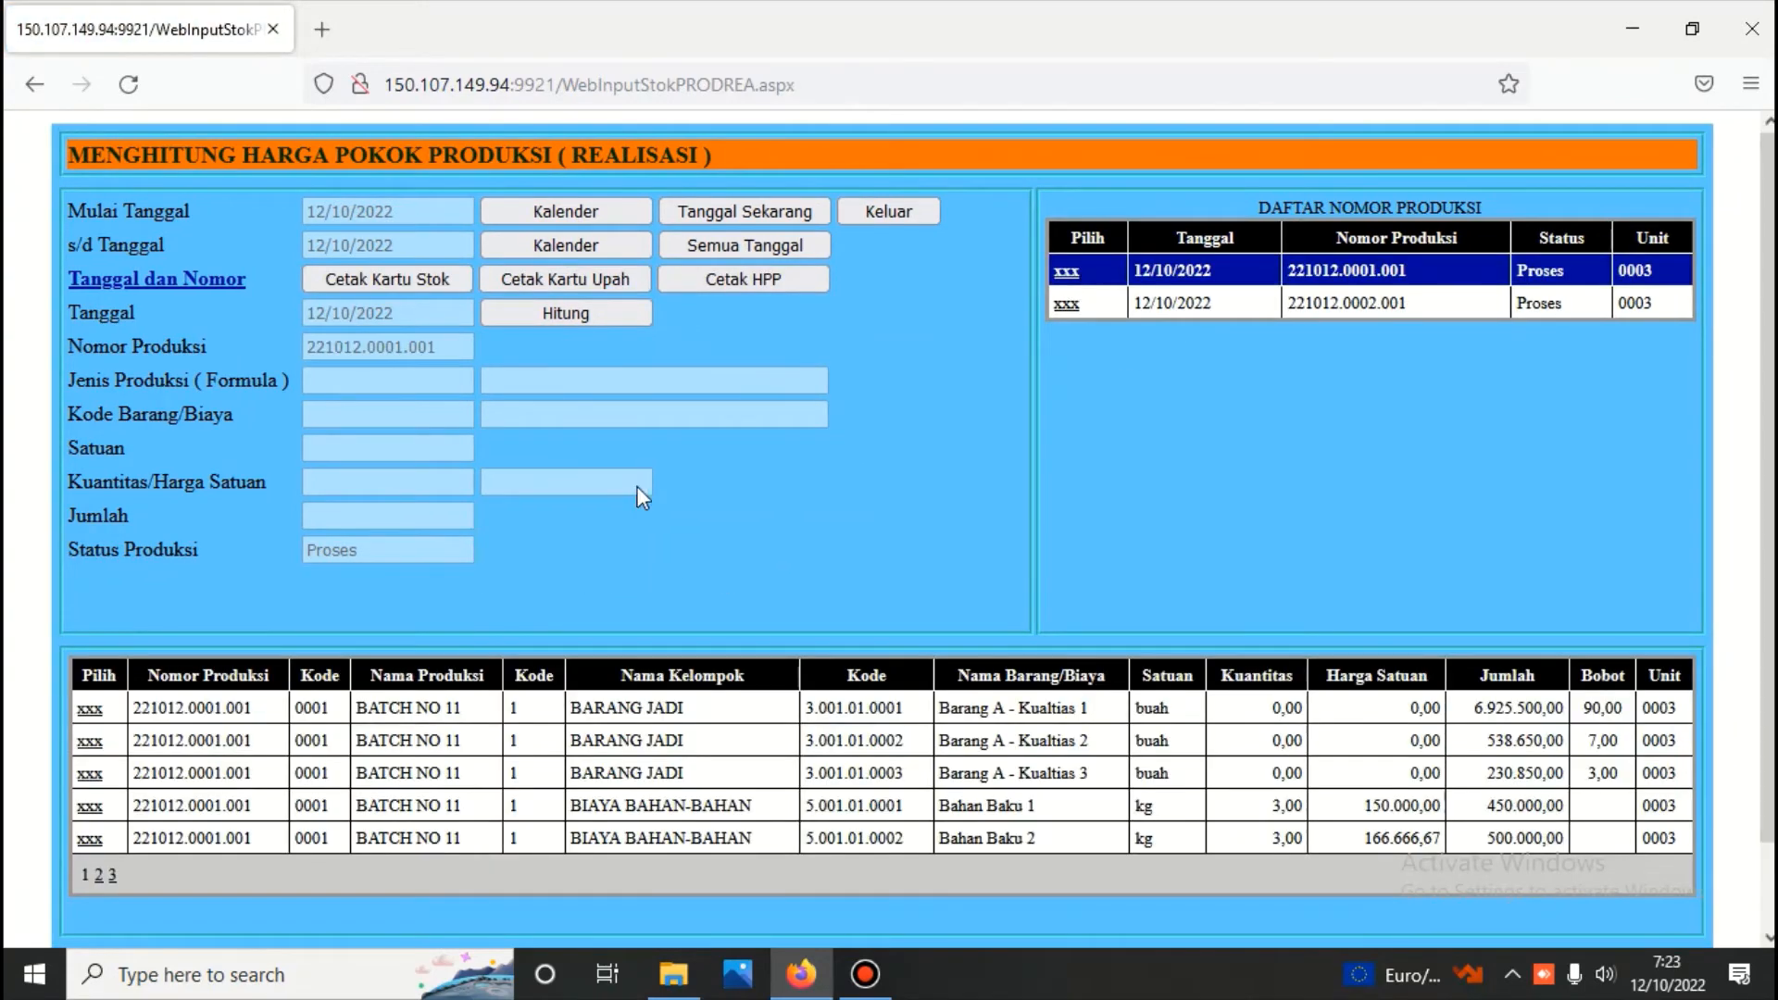
Generate the HPP report for BATCH NO 11 and examine its planned, realised and variance figures
left_click(715, 272)
scroll(715, 275, "down", 5)
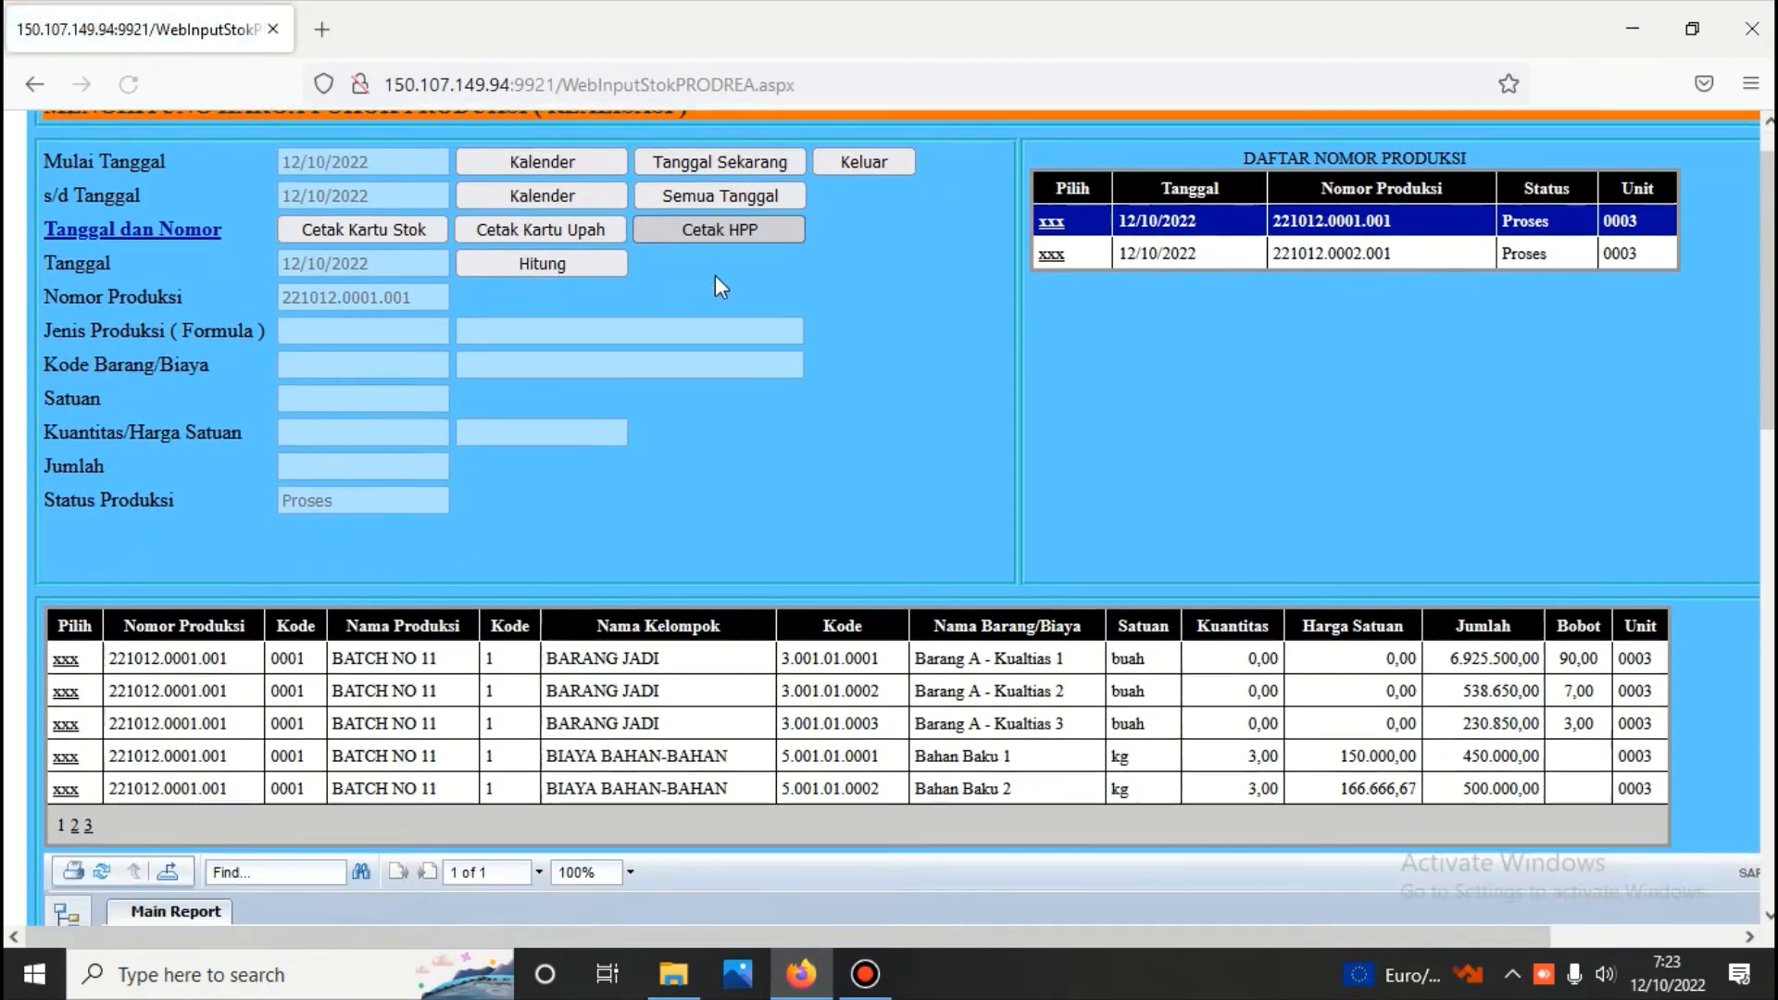
scroll(715, 281, "down", 5)
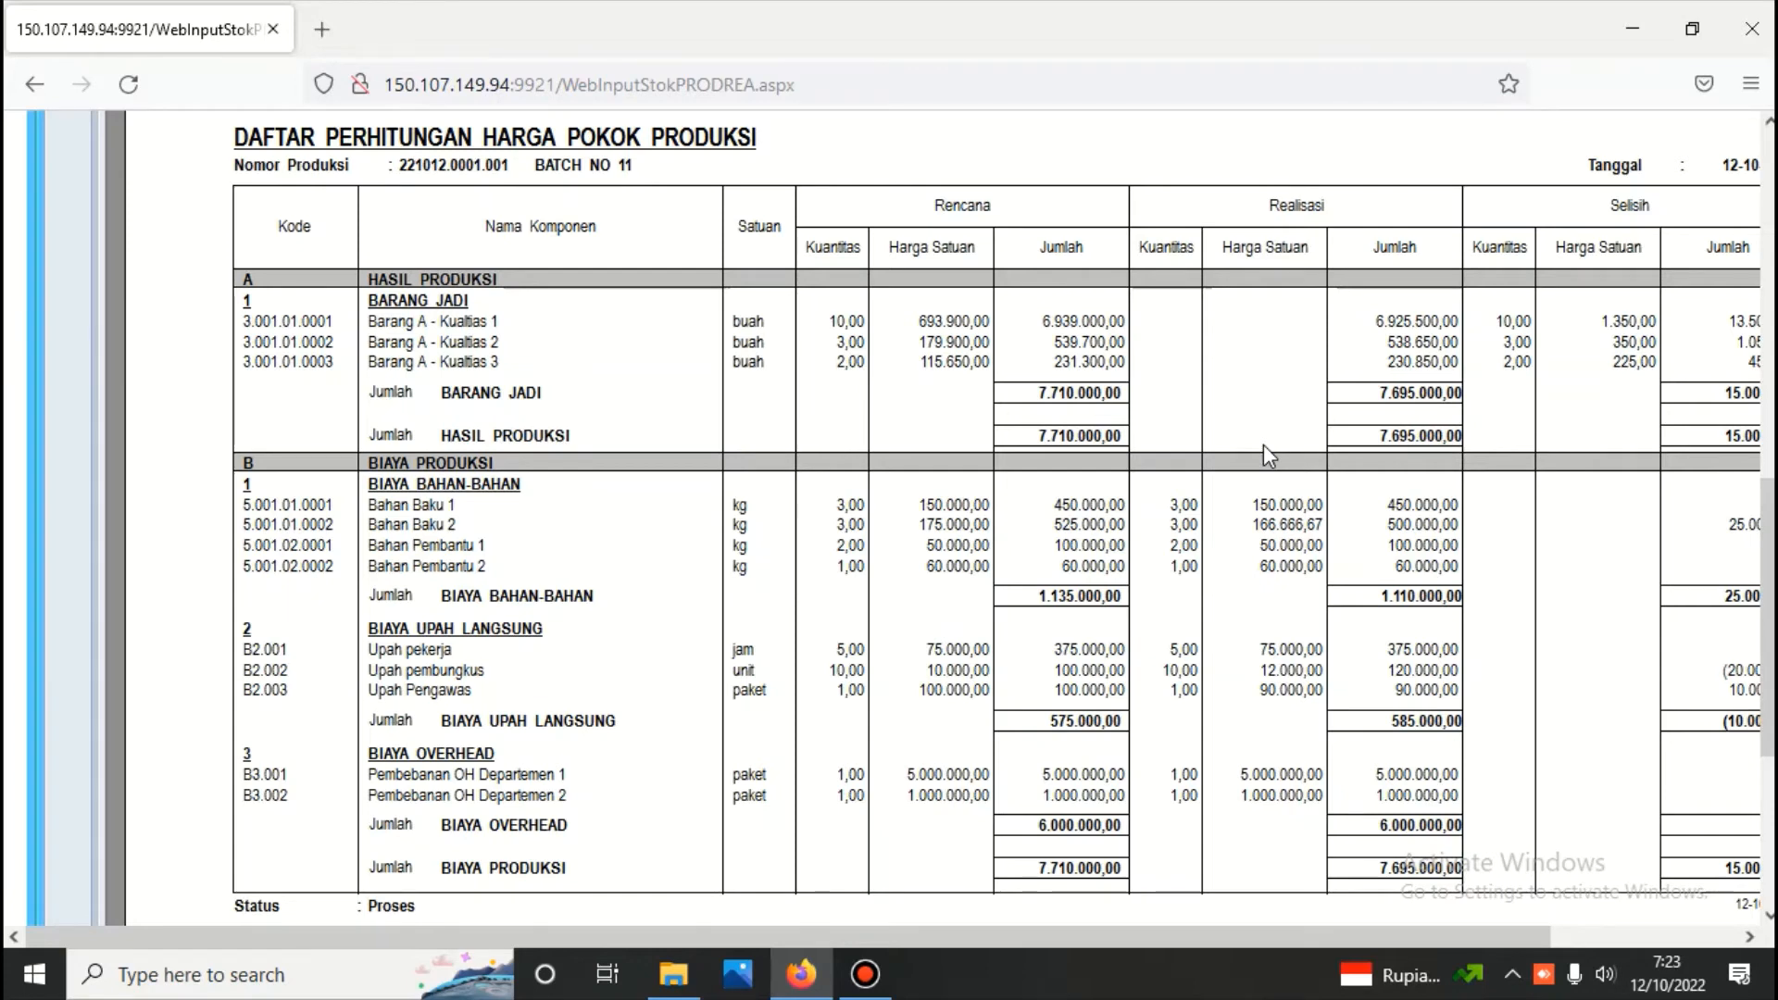
scroll(1263, 444, "up", 3)
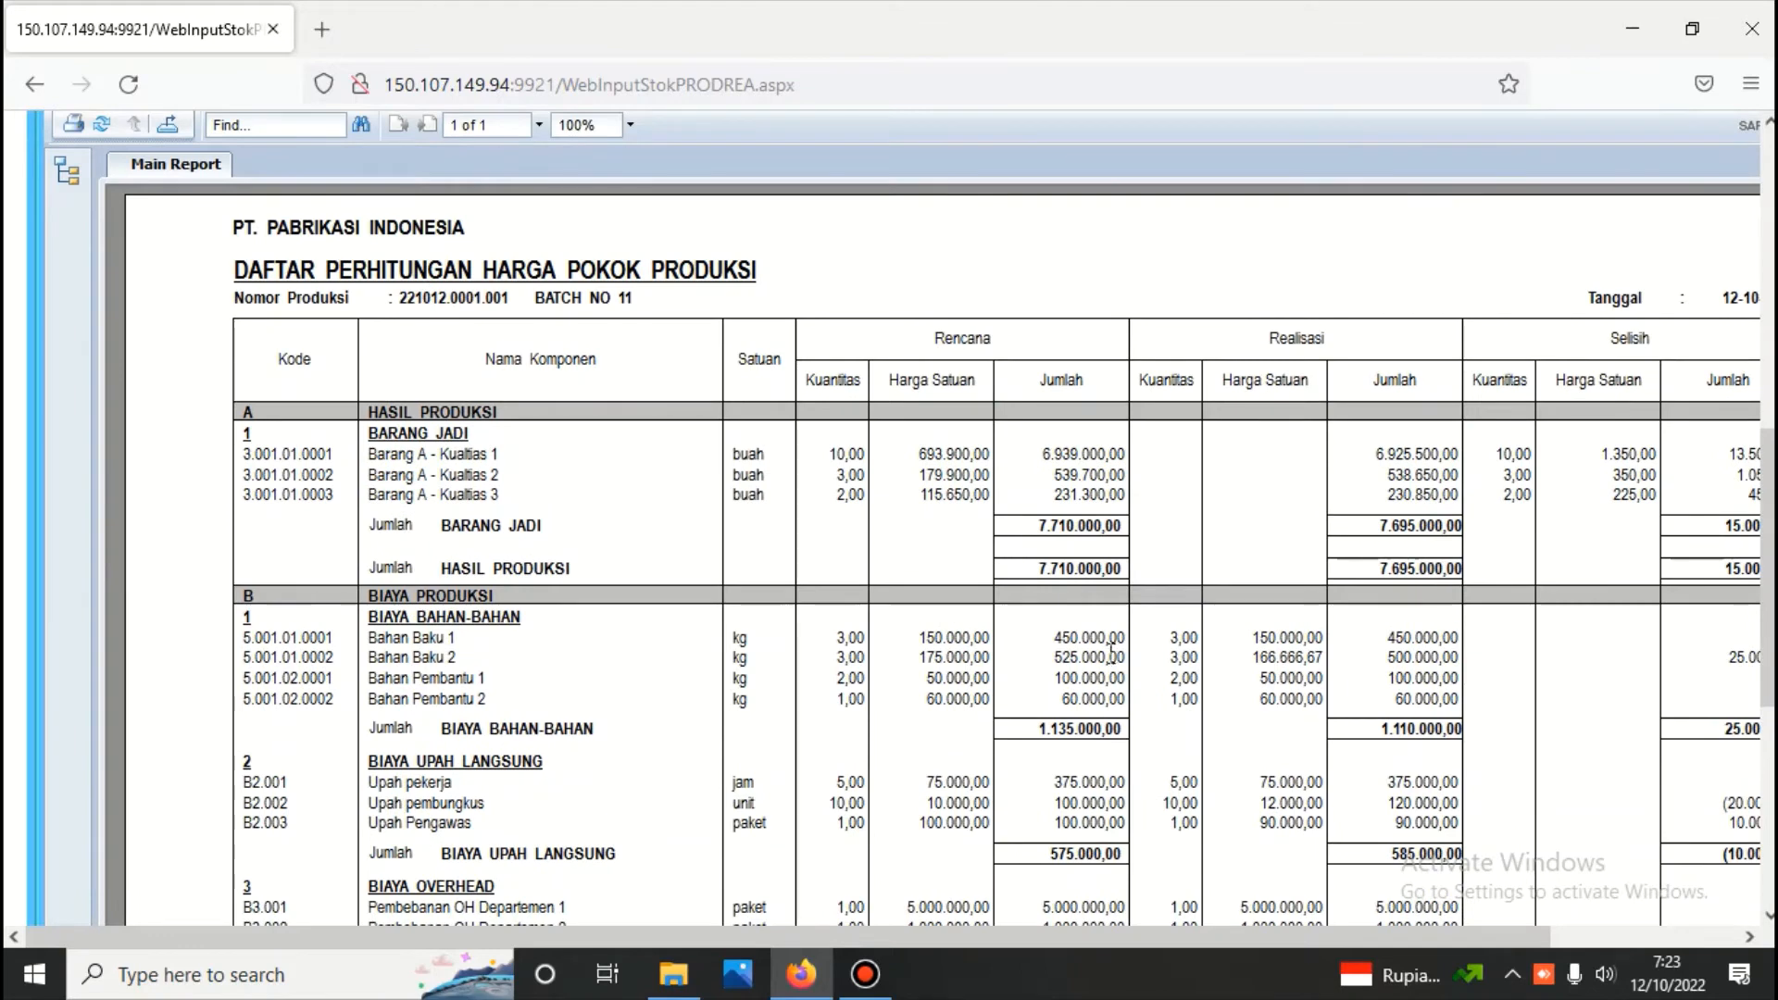
scroll(1203, 413, "down", 3)
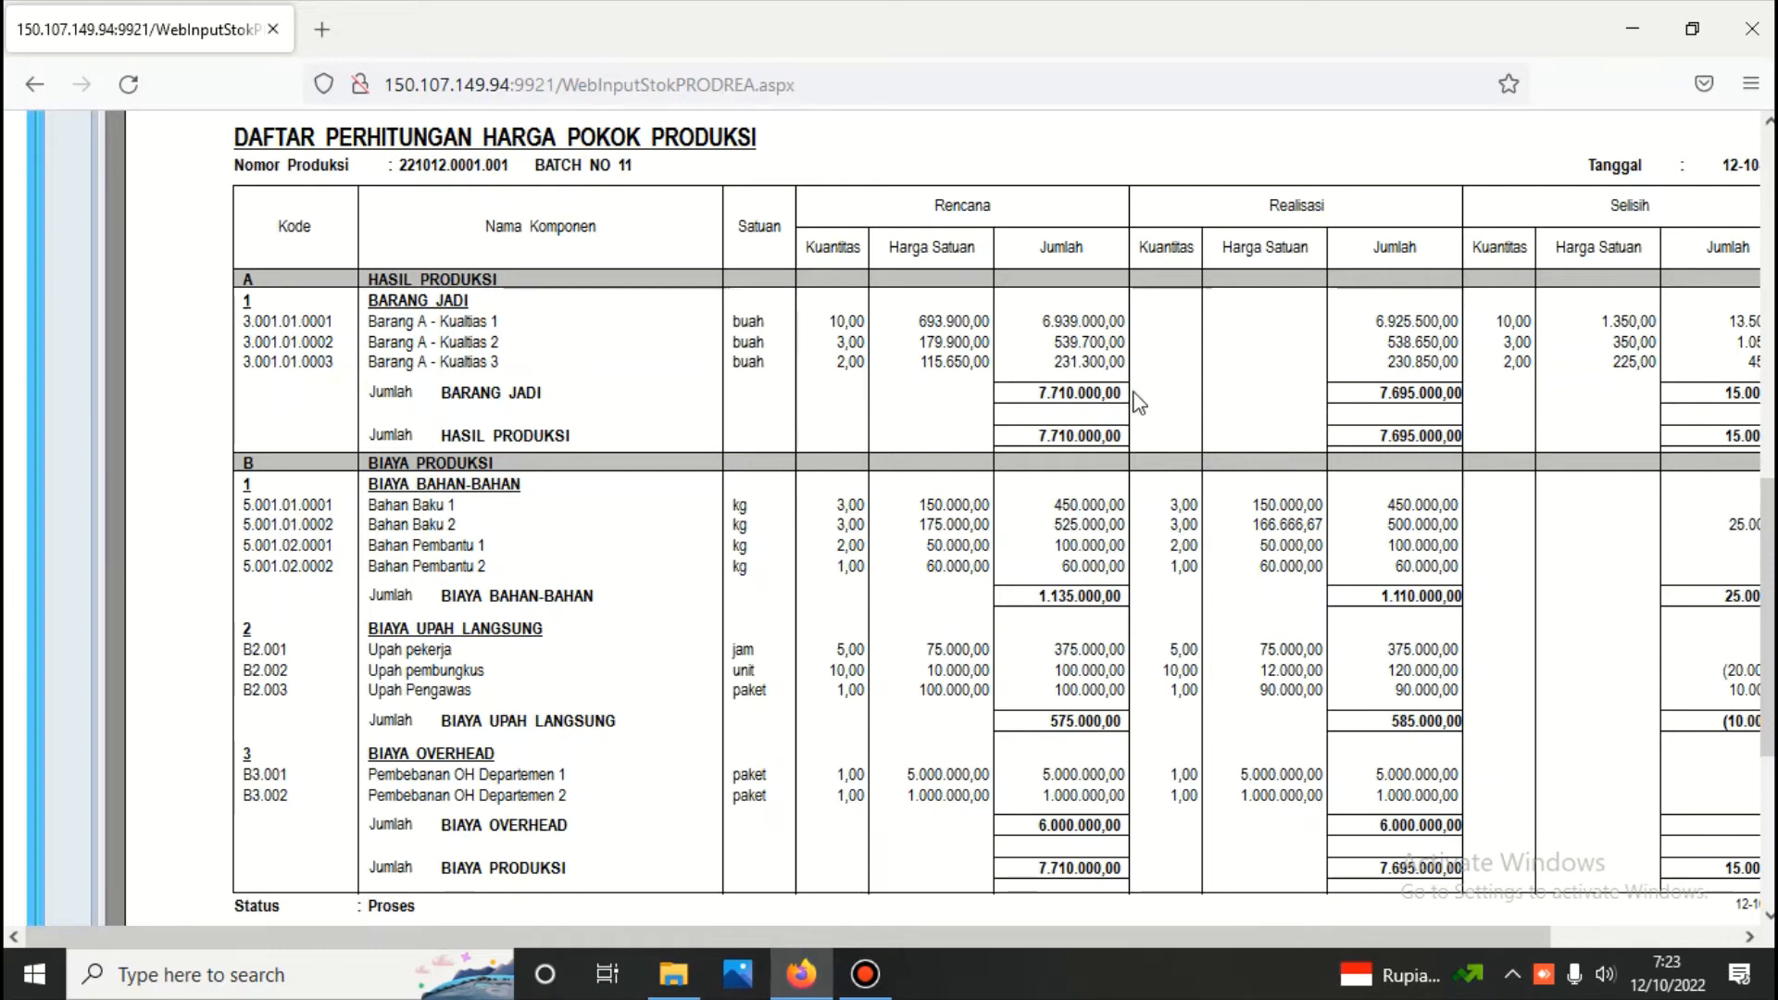
scroll(702, 484, "up", 8)
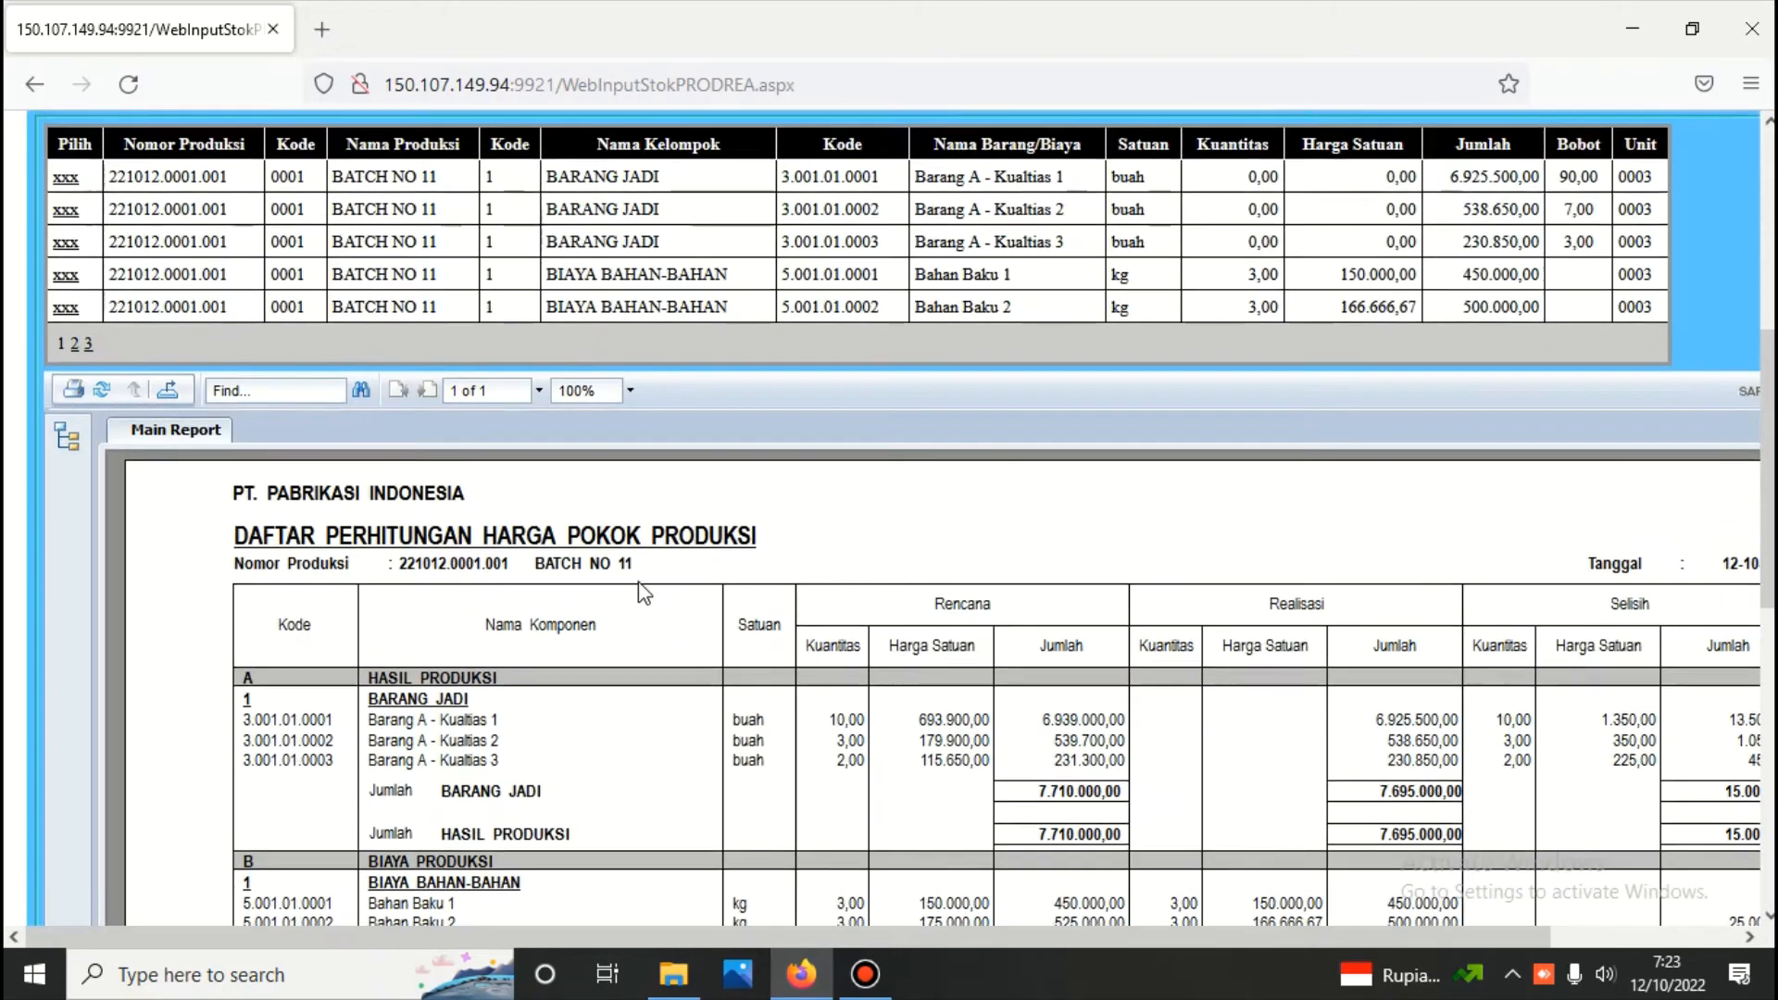
scroll(701, 434, "up", 3)
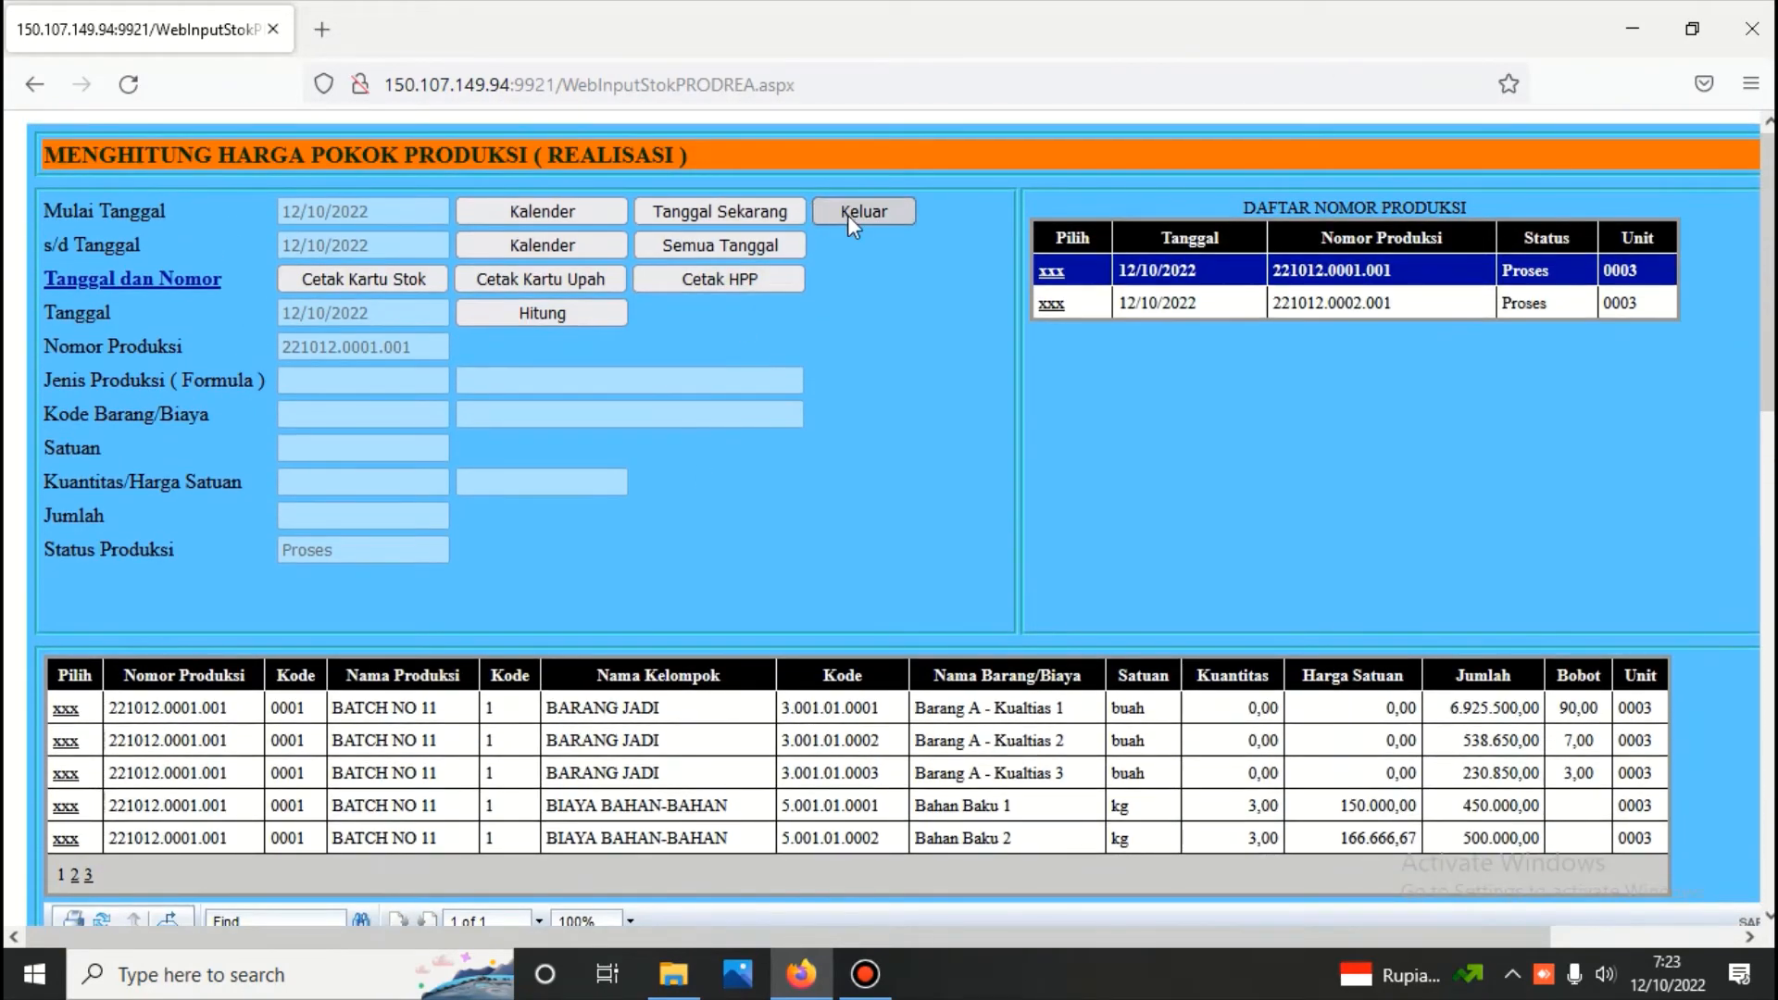
Start a new finished production voucher (Mencatat Hasil Produksi Selesai) dated 12/10/2022 with transaction type Penerimaan Barang Jadi and production BATCH NO 11
left_click(847, 214)
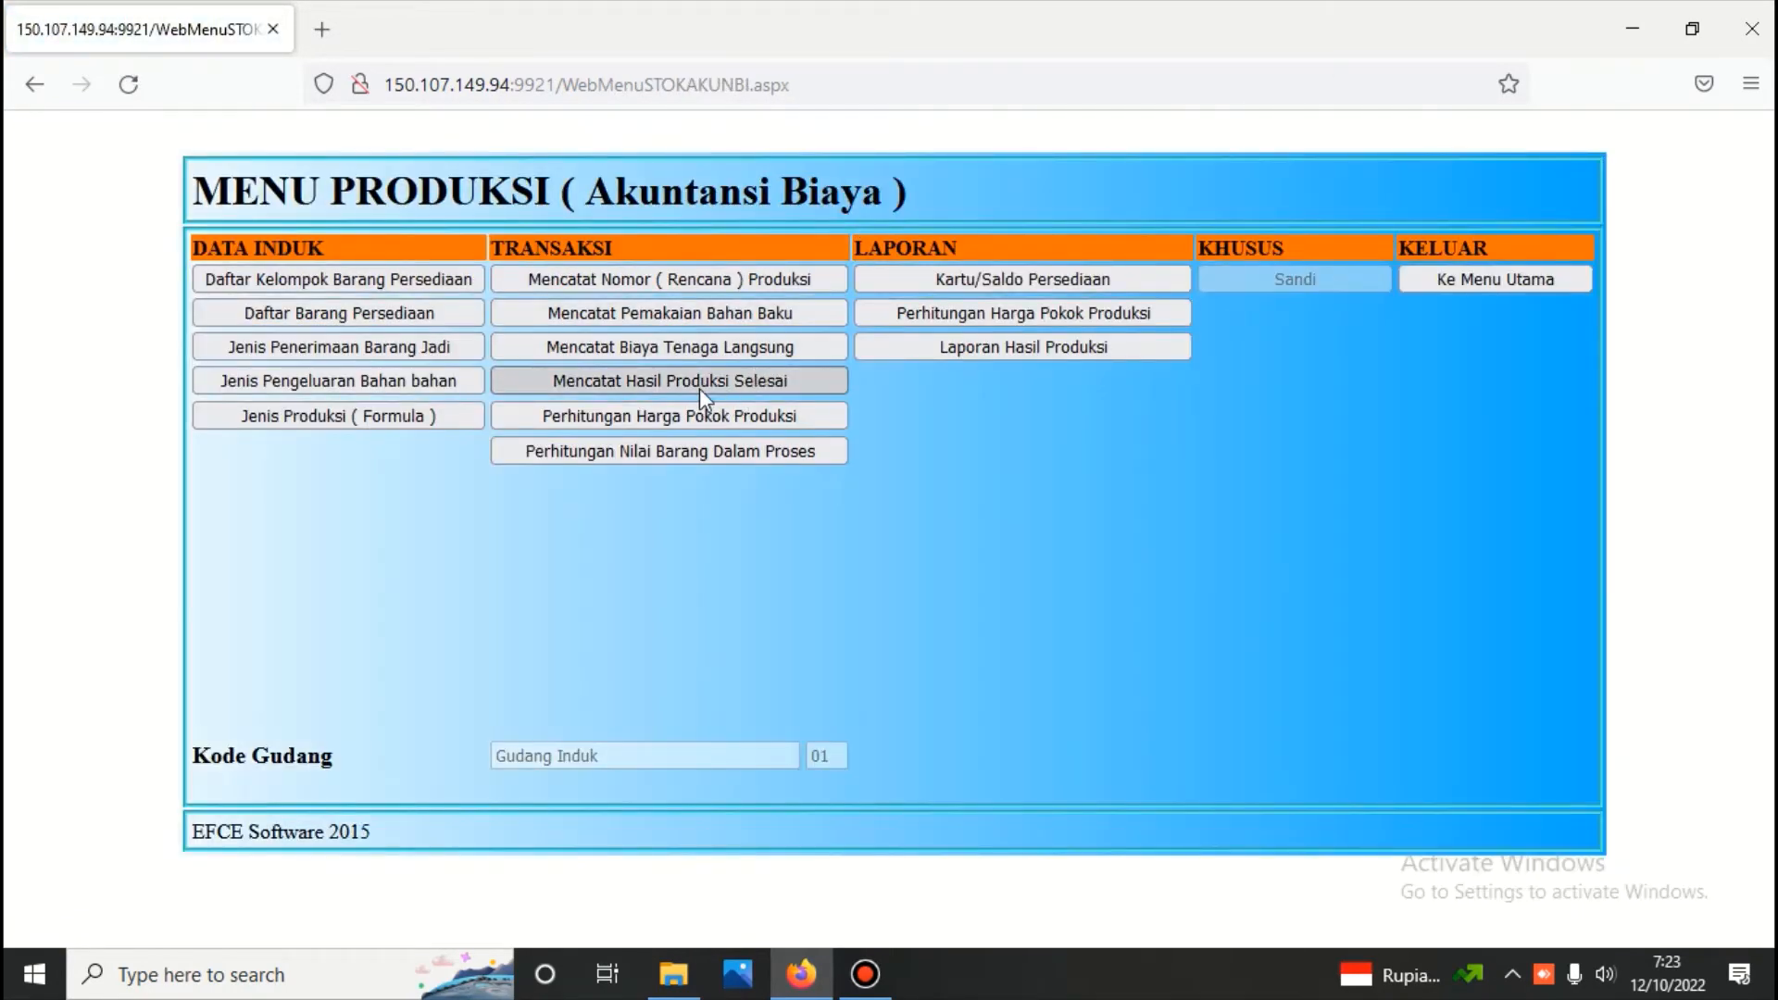
left_click(701, 384)
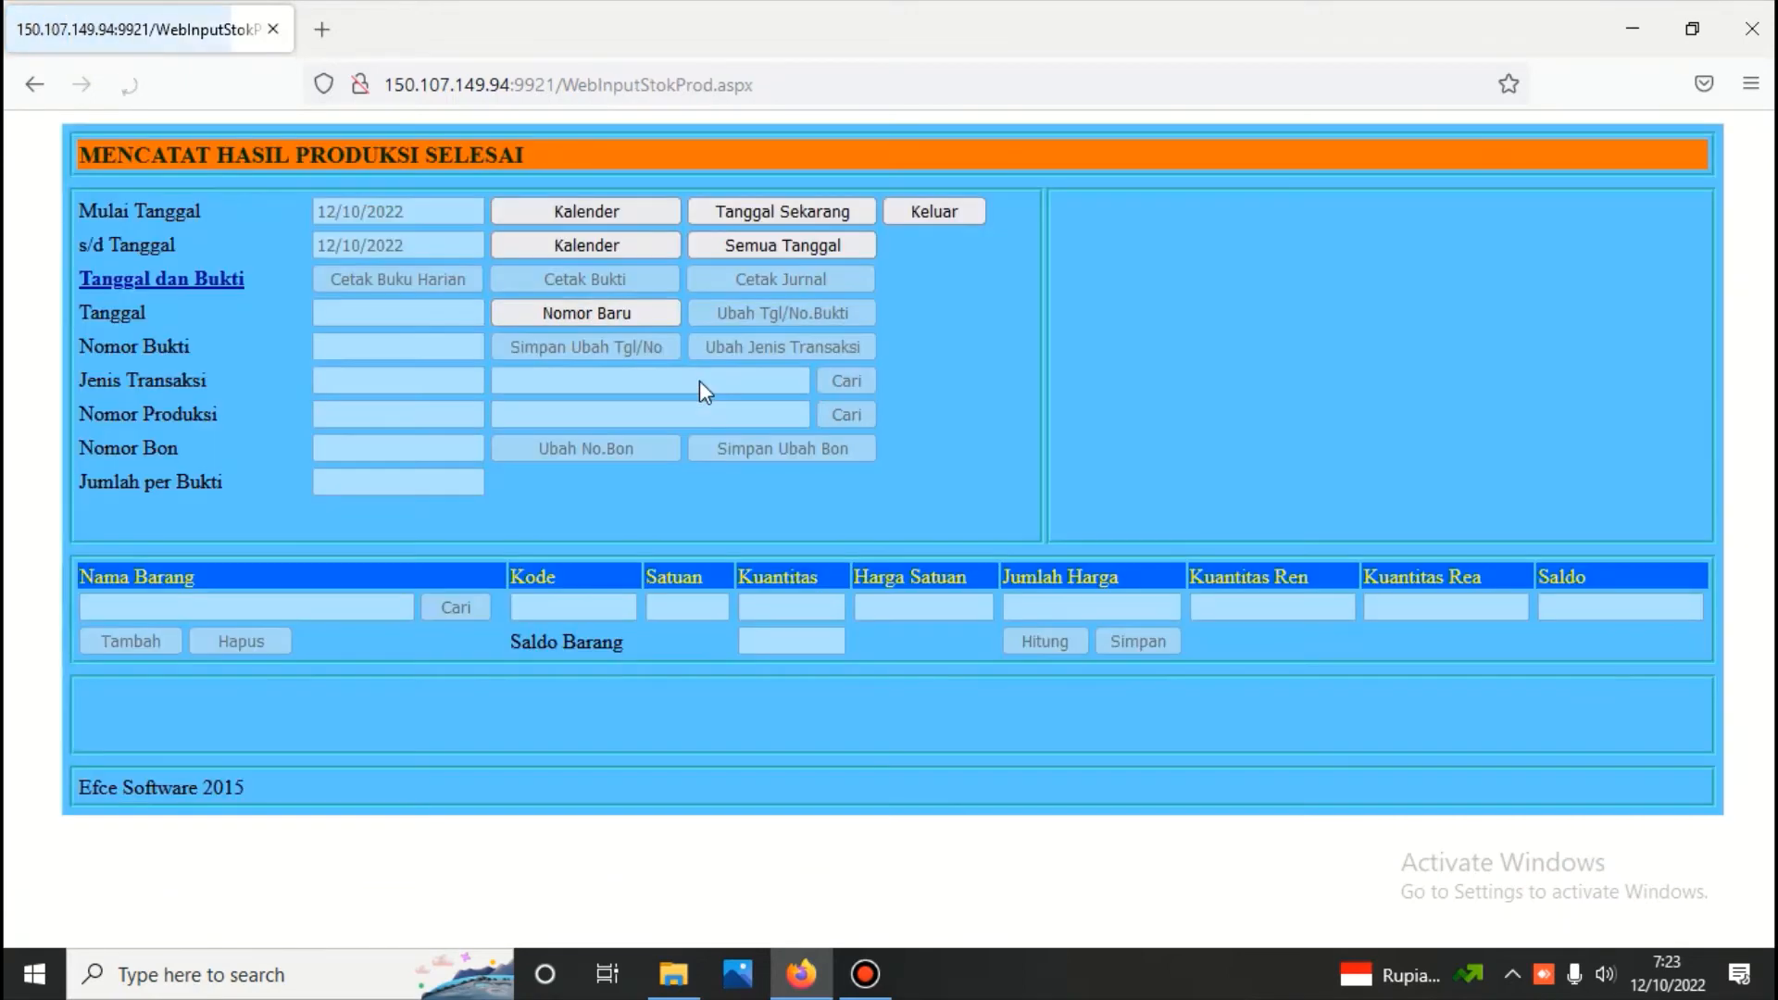
left_click(643, 311)
left_click(1243, 379)
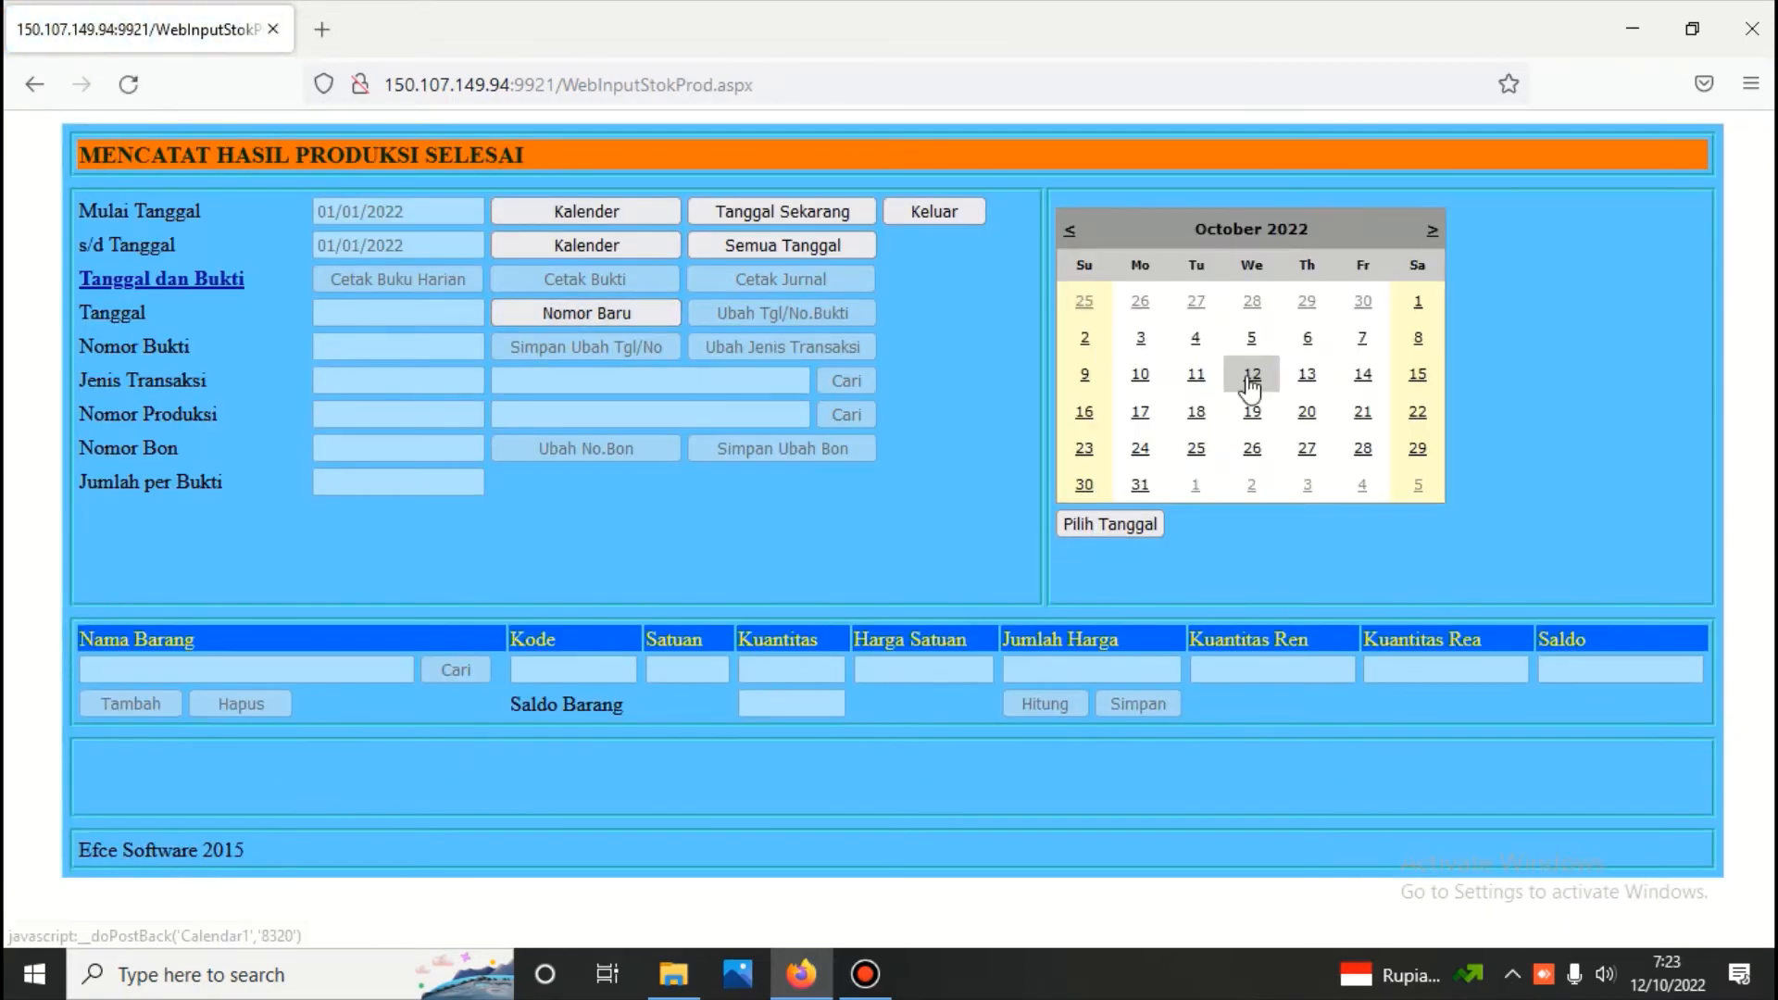
left_click(848, 381)
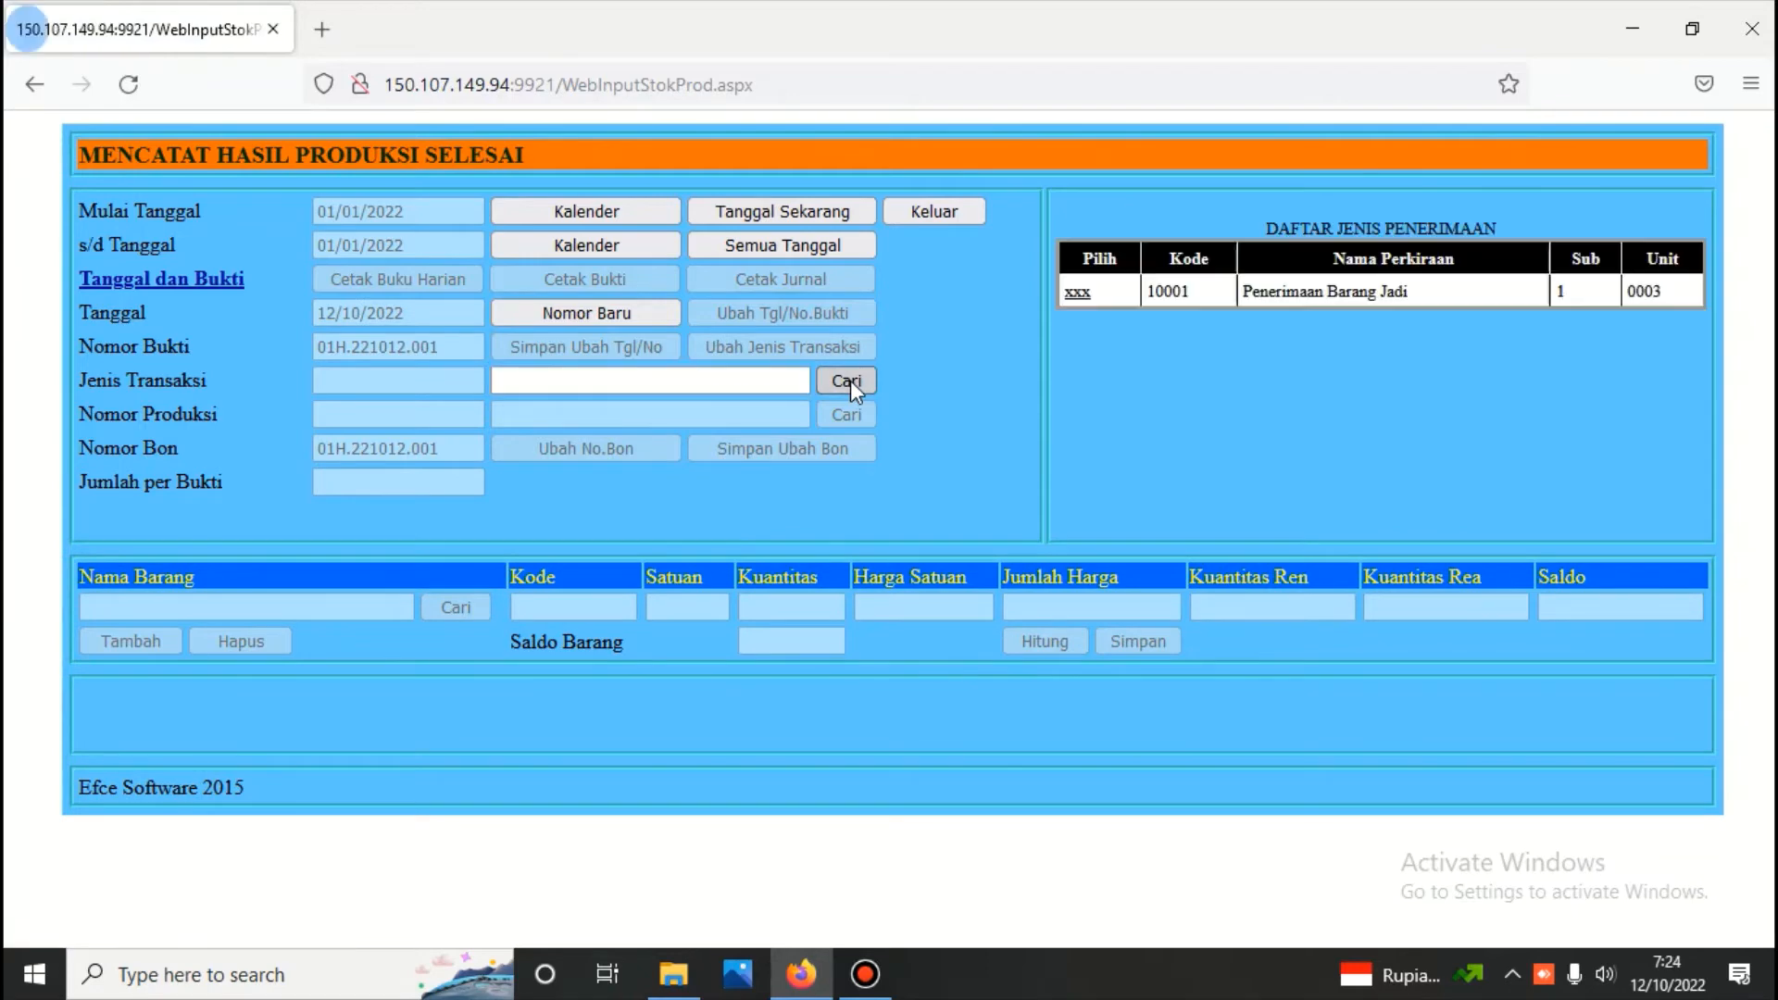
left_click(1084, 296)
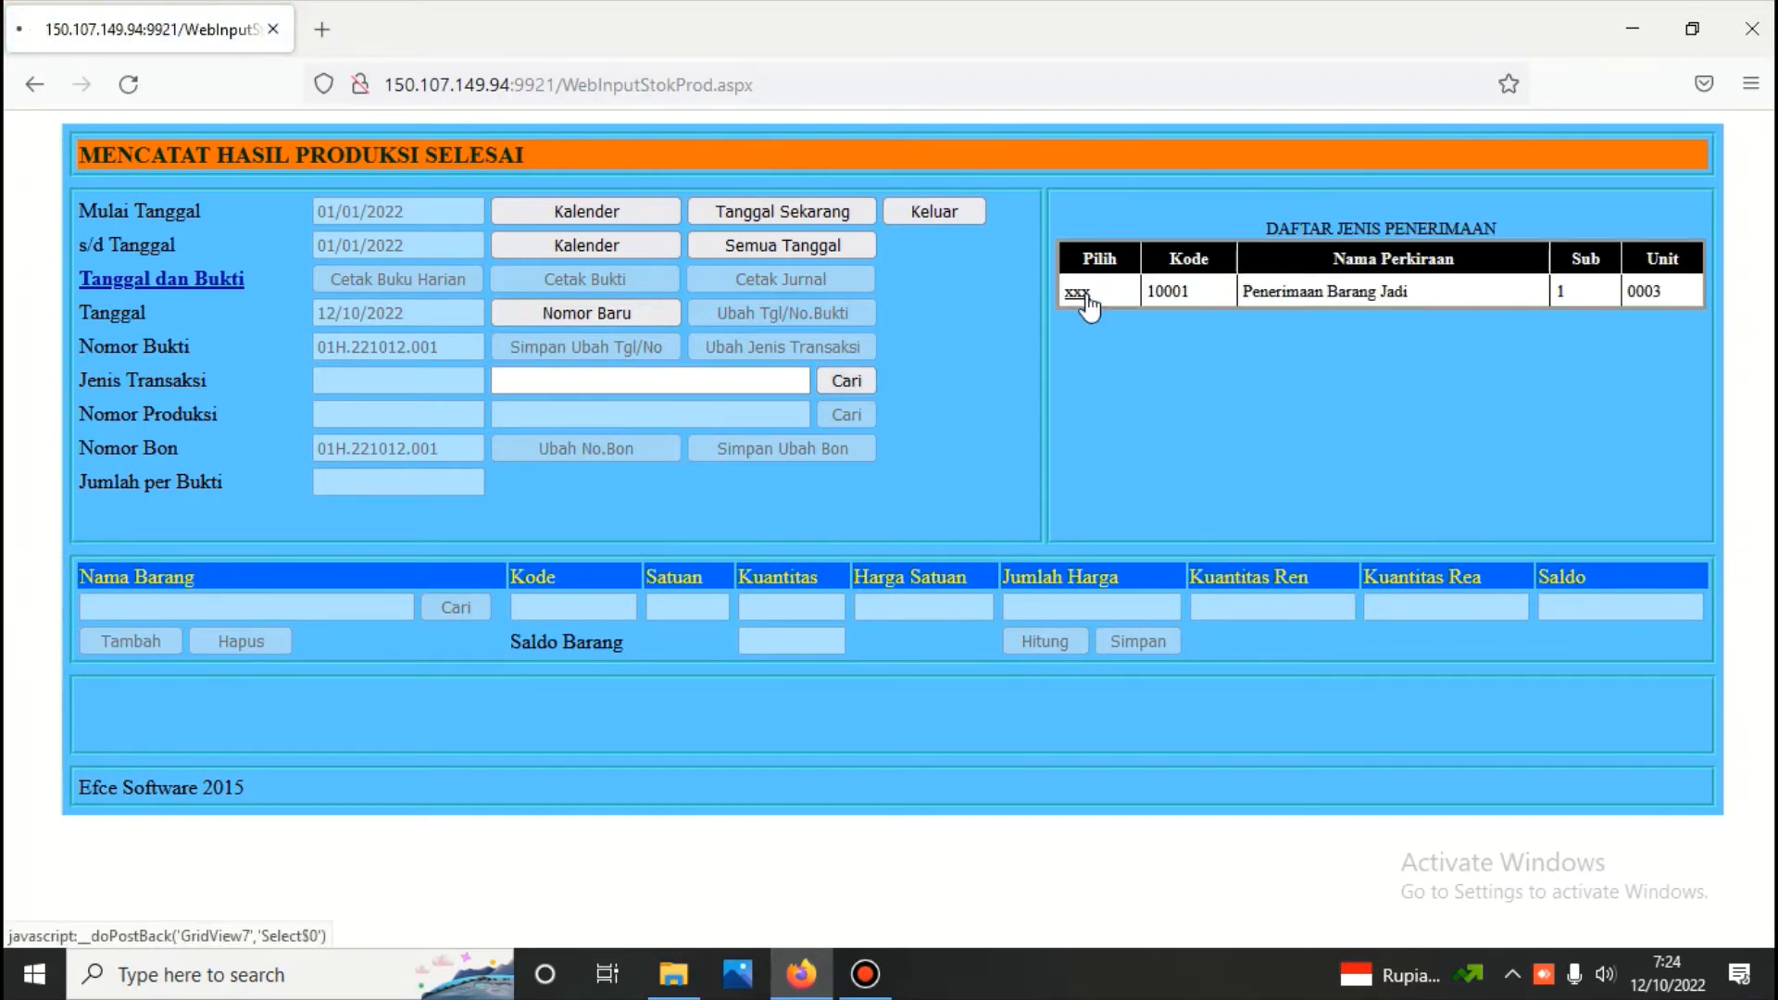
left_click(863, 414)
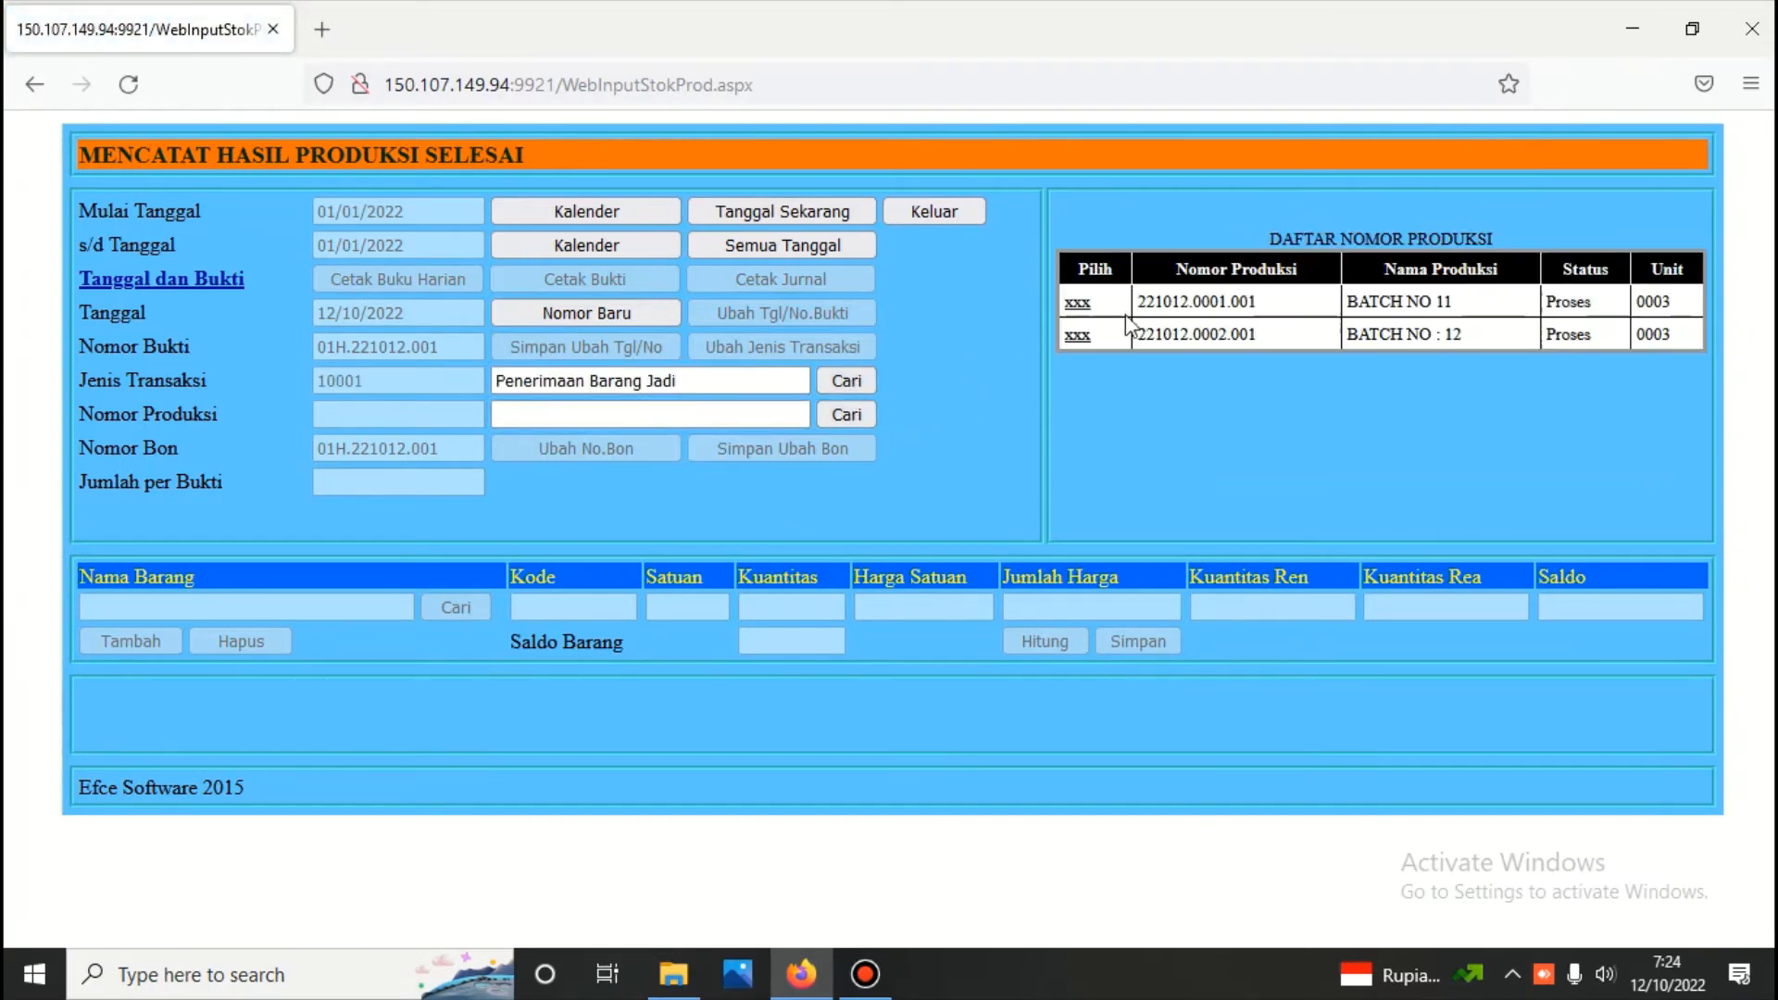
left_click(1077, 303)
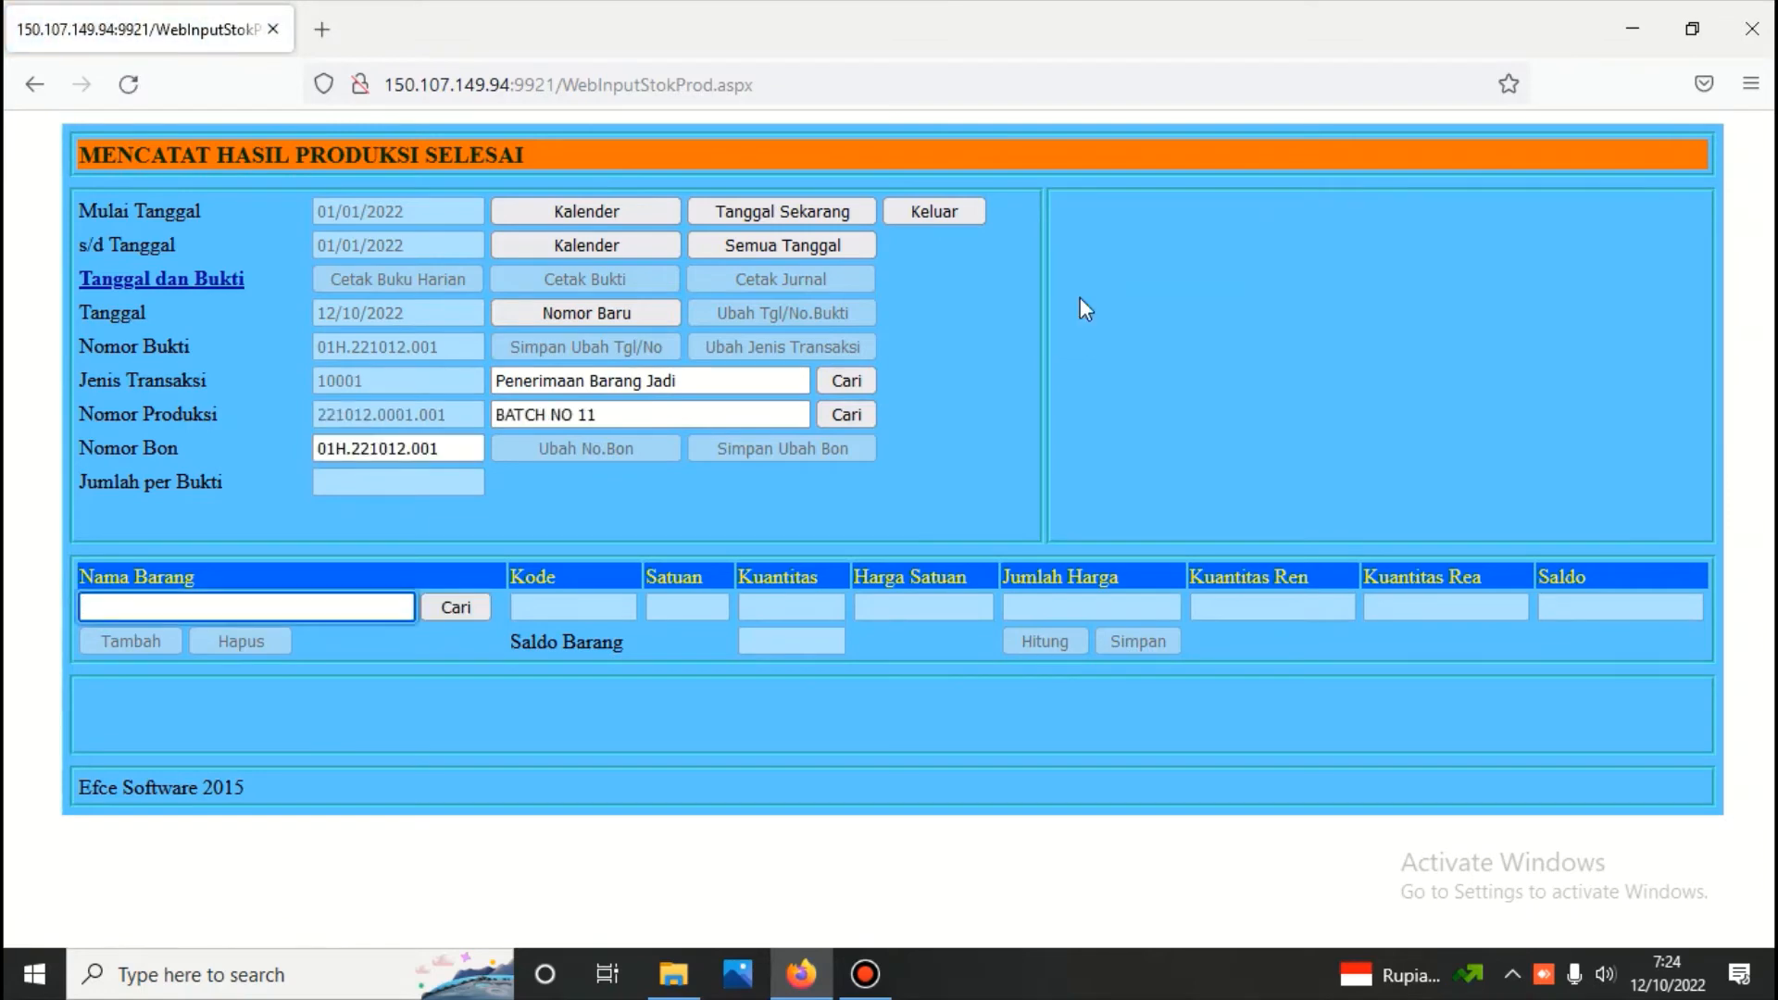
List the finished goods of BATCH NO 11, and switch the production number to BATCH NO : 12 to list its goods
left_click(466, 608)
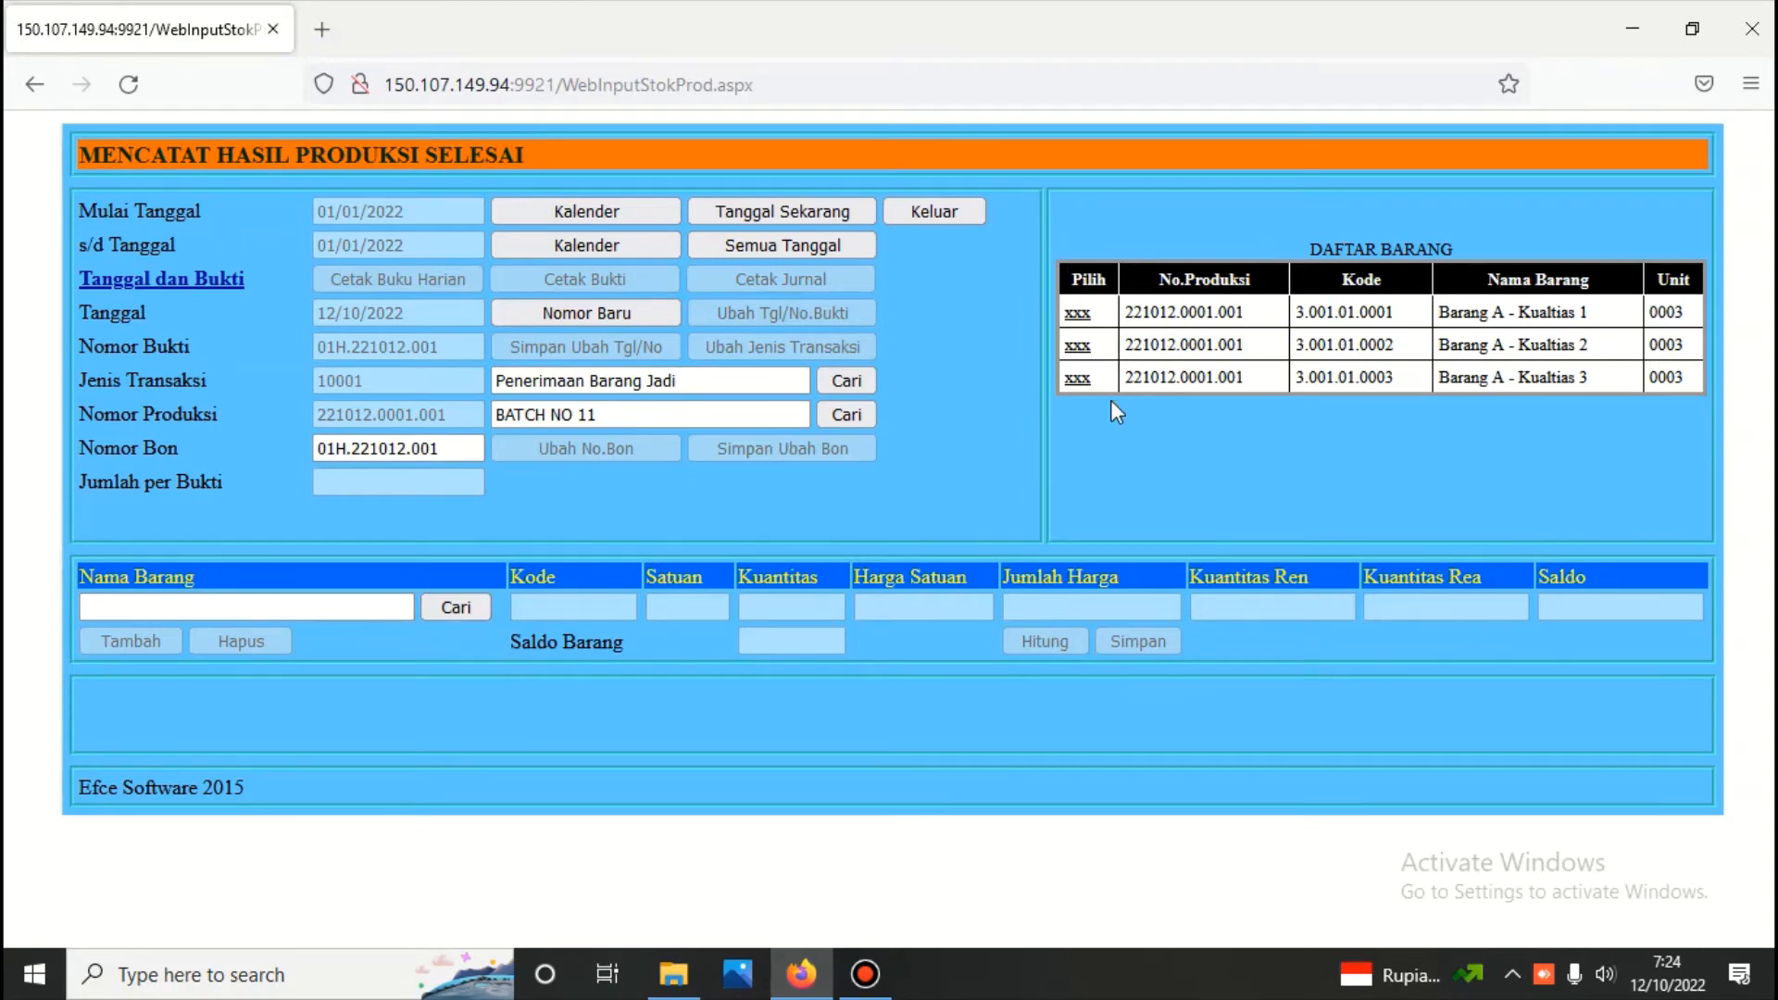
left_click_drag(639, 416, 391, 423)
key("BackSpace")
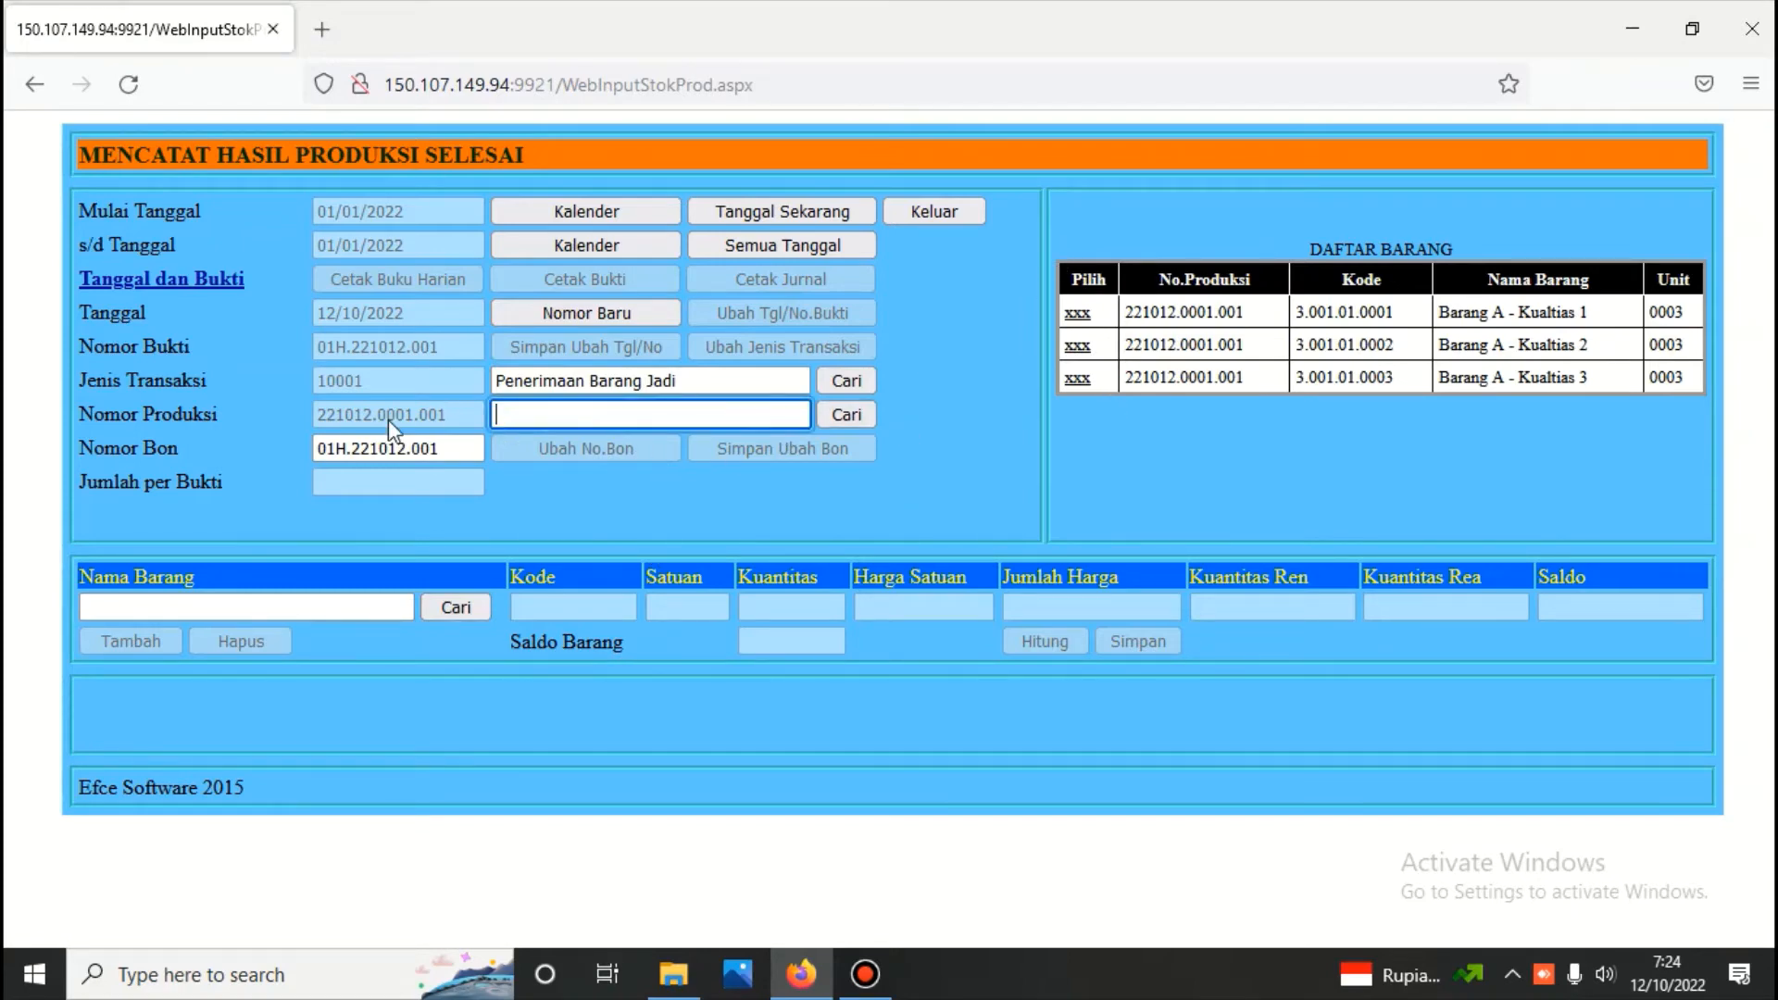
left_click(857, 411)
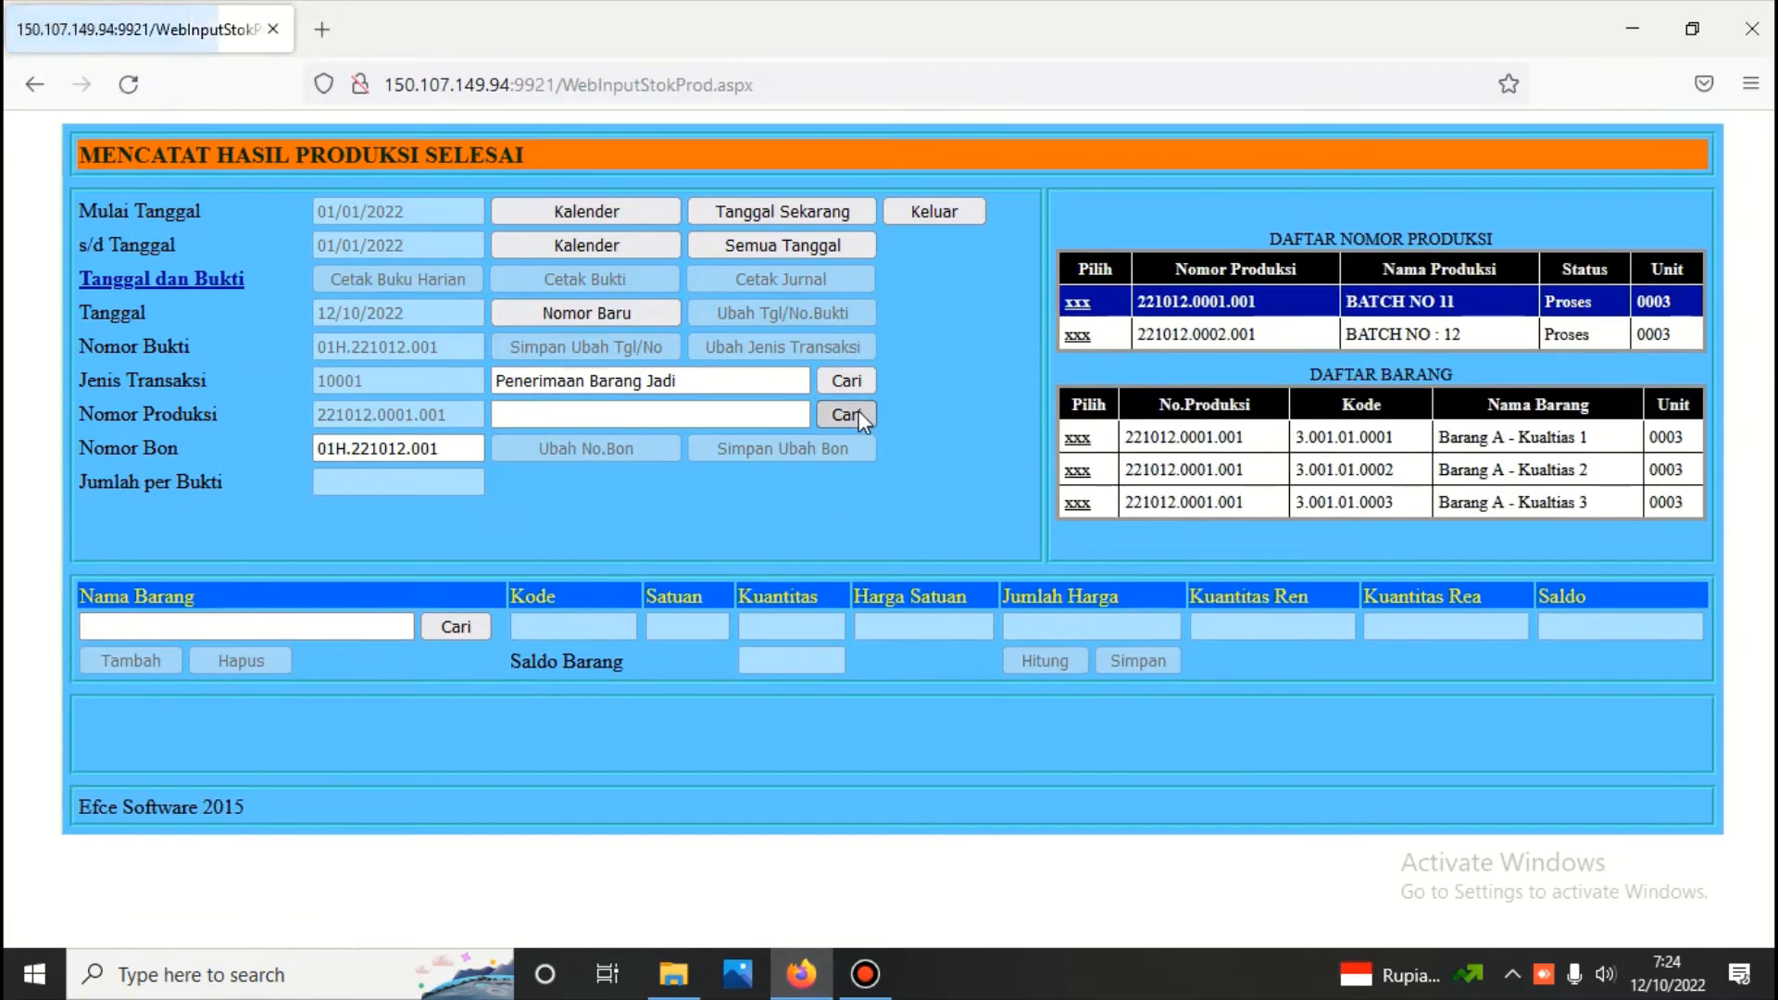
left_click(1077, 338)
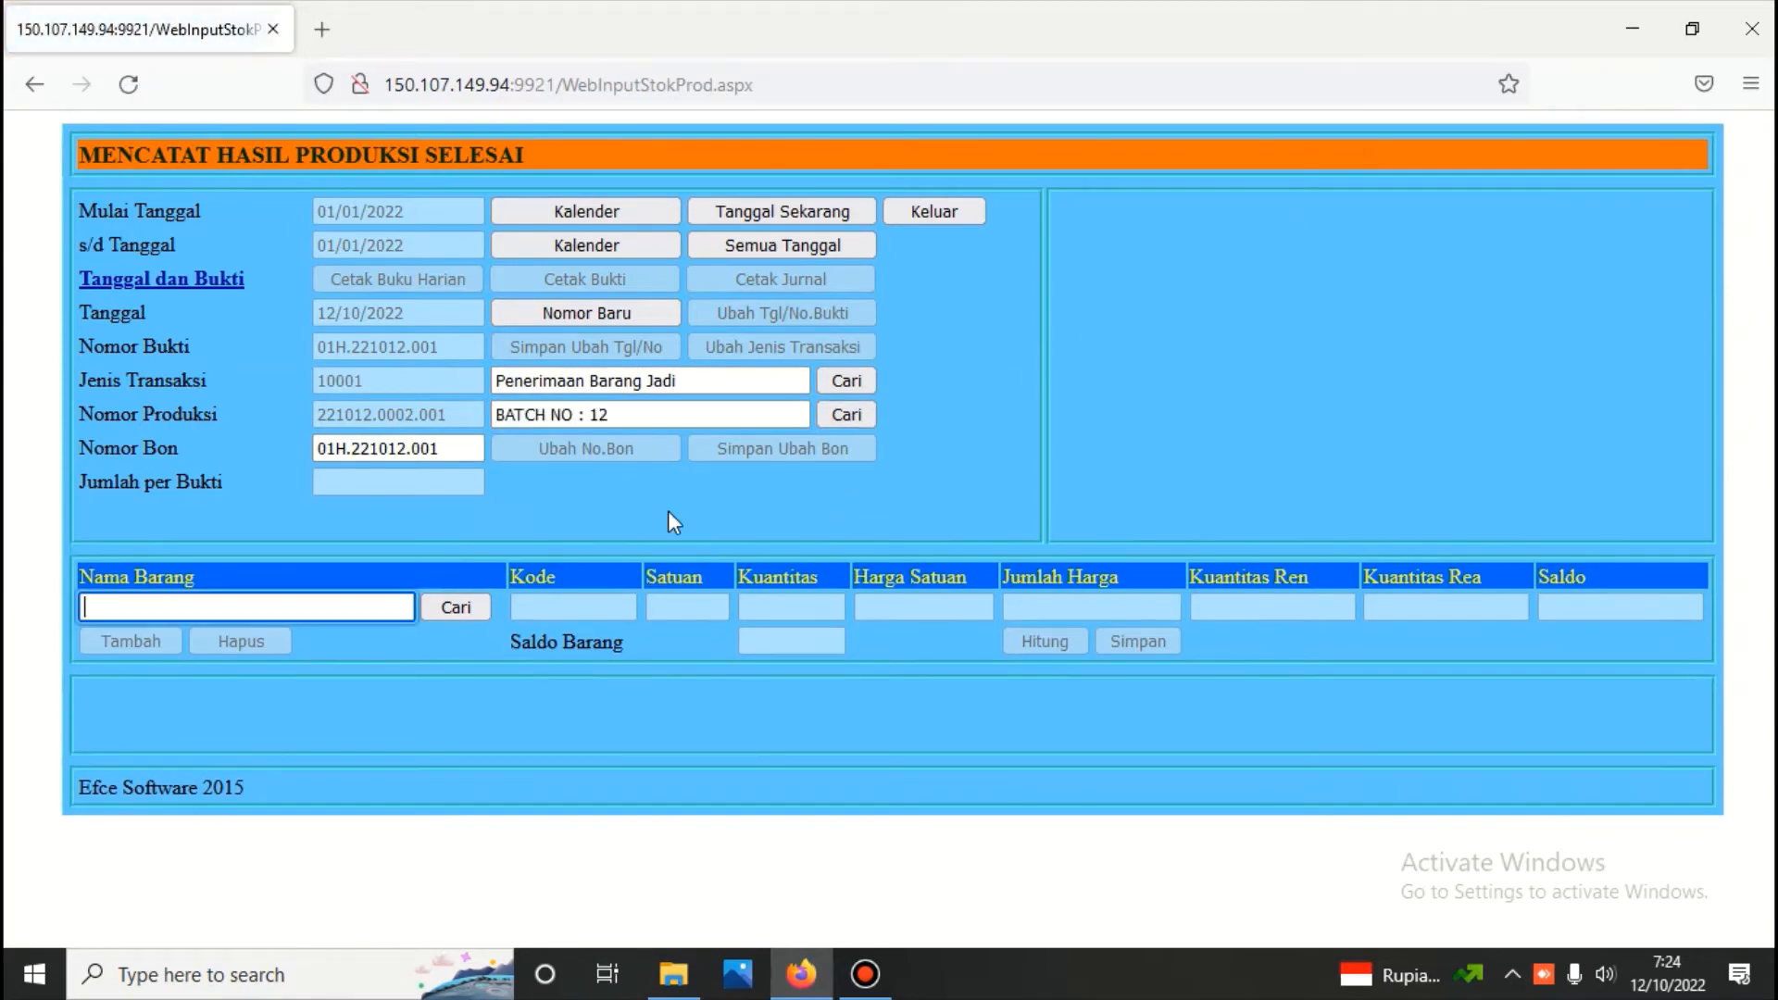
left_click(456, 607)
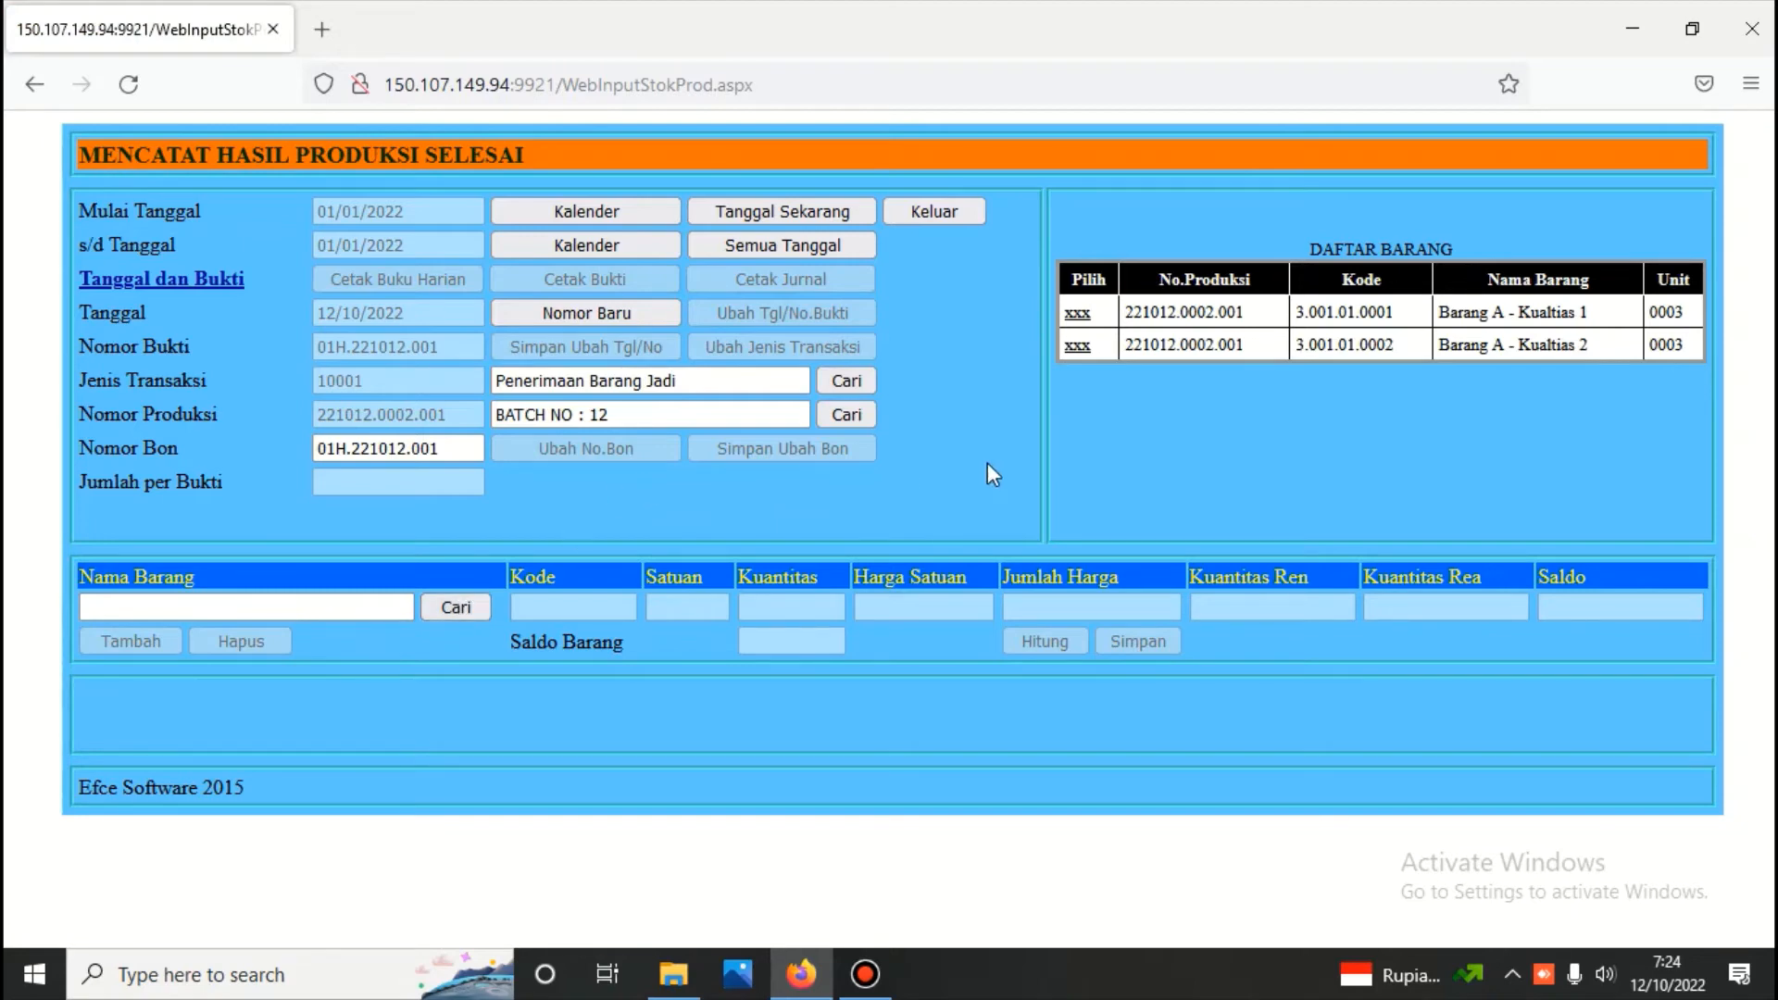
Switch the voucher's production number back to BATCH NO 11
left_click_drag(626, 415, 383, 415)
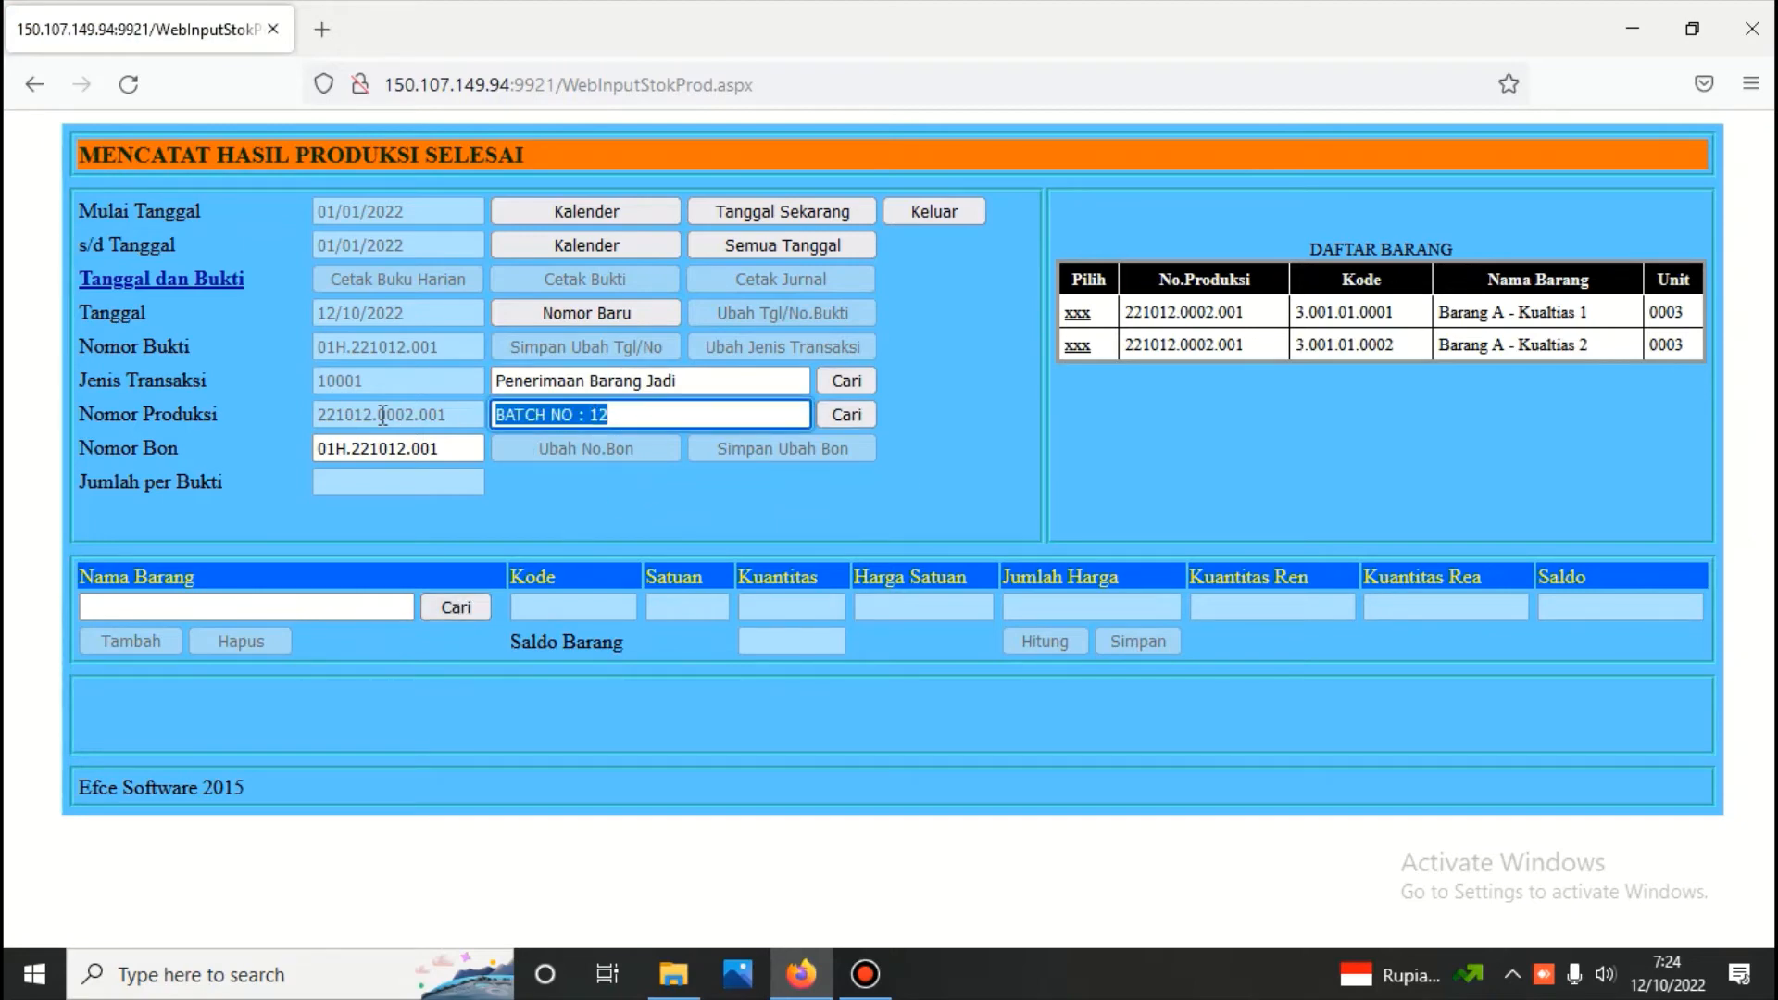
key("BackSpace")
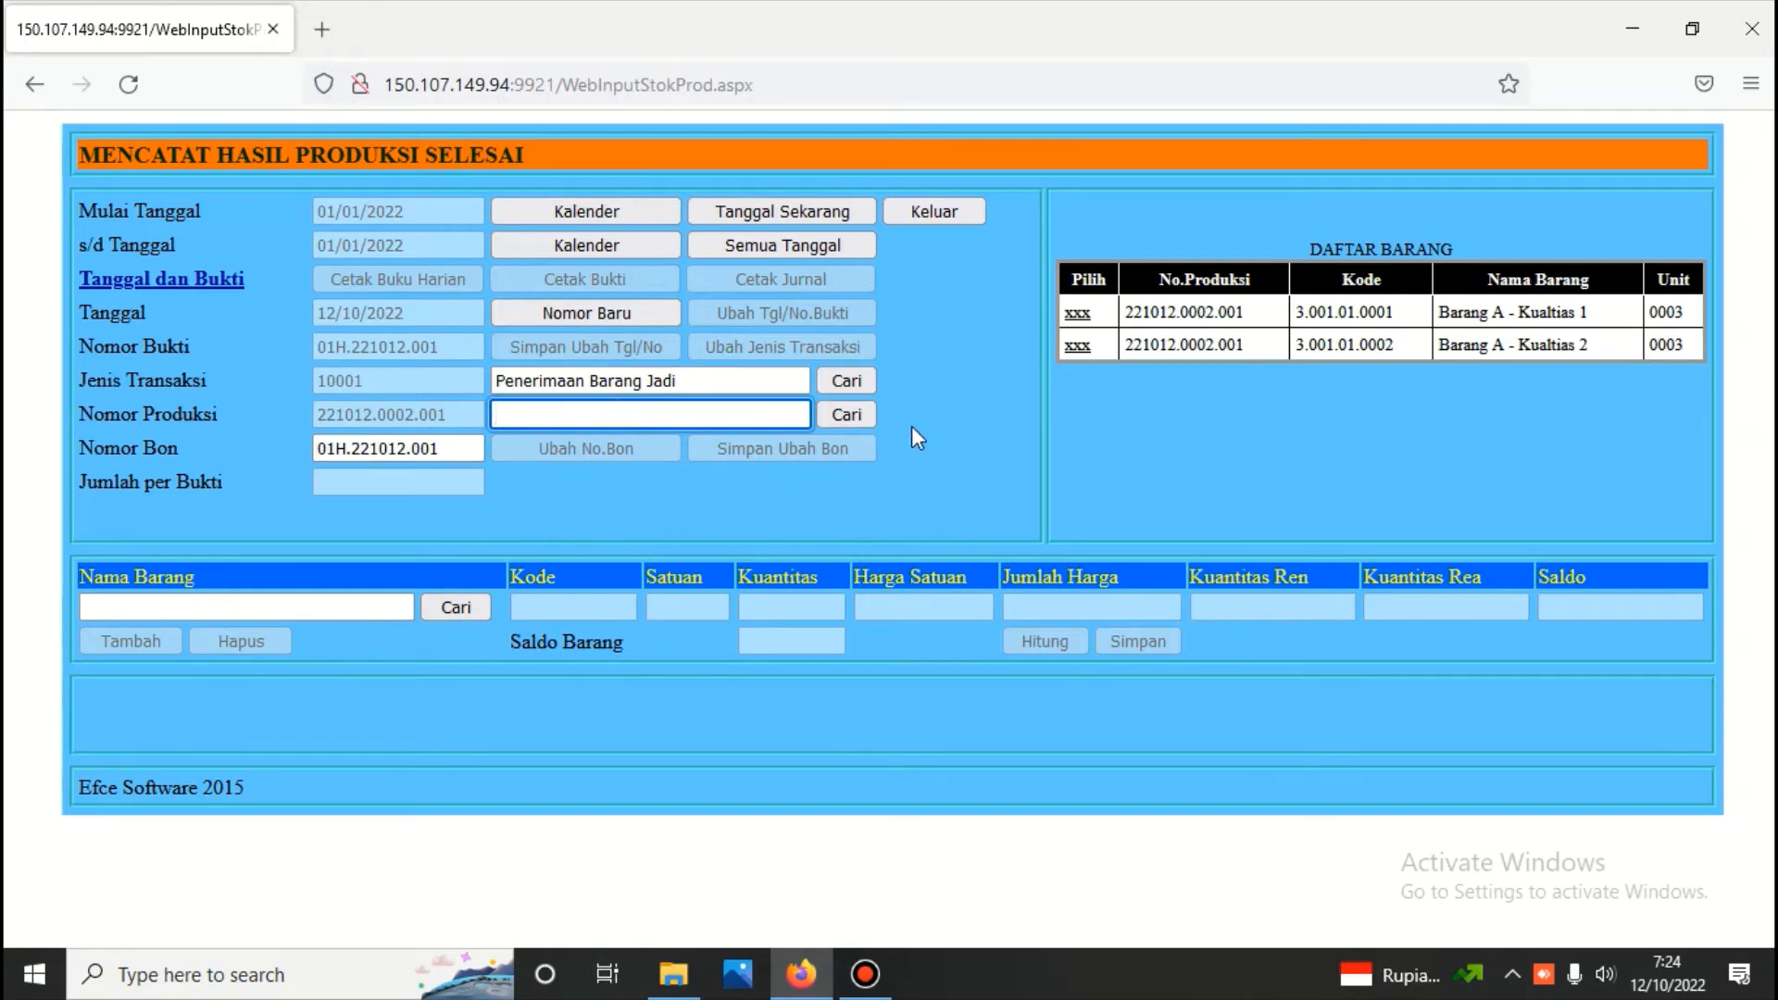
left_click(852, 416)
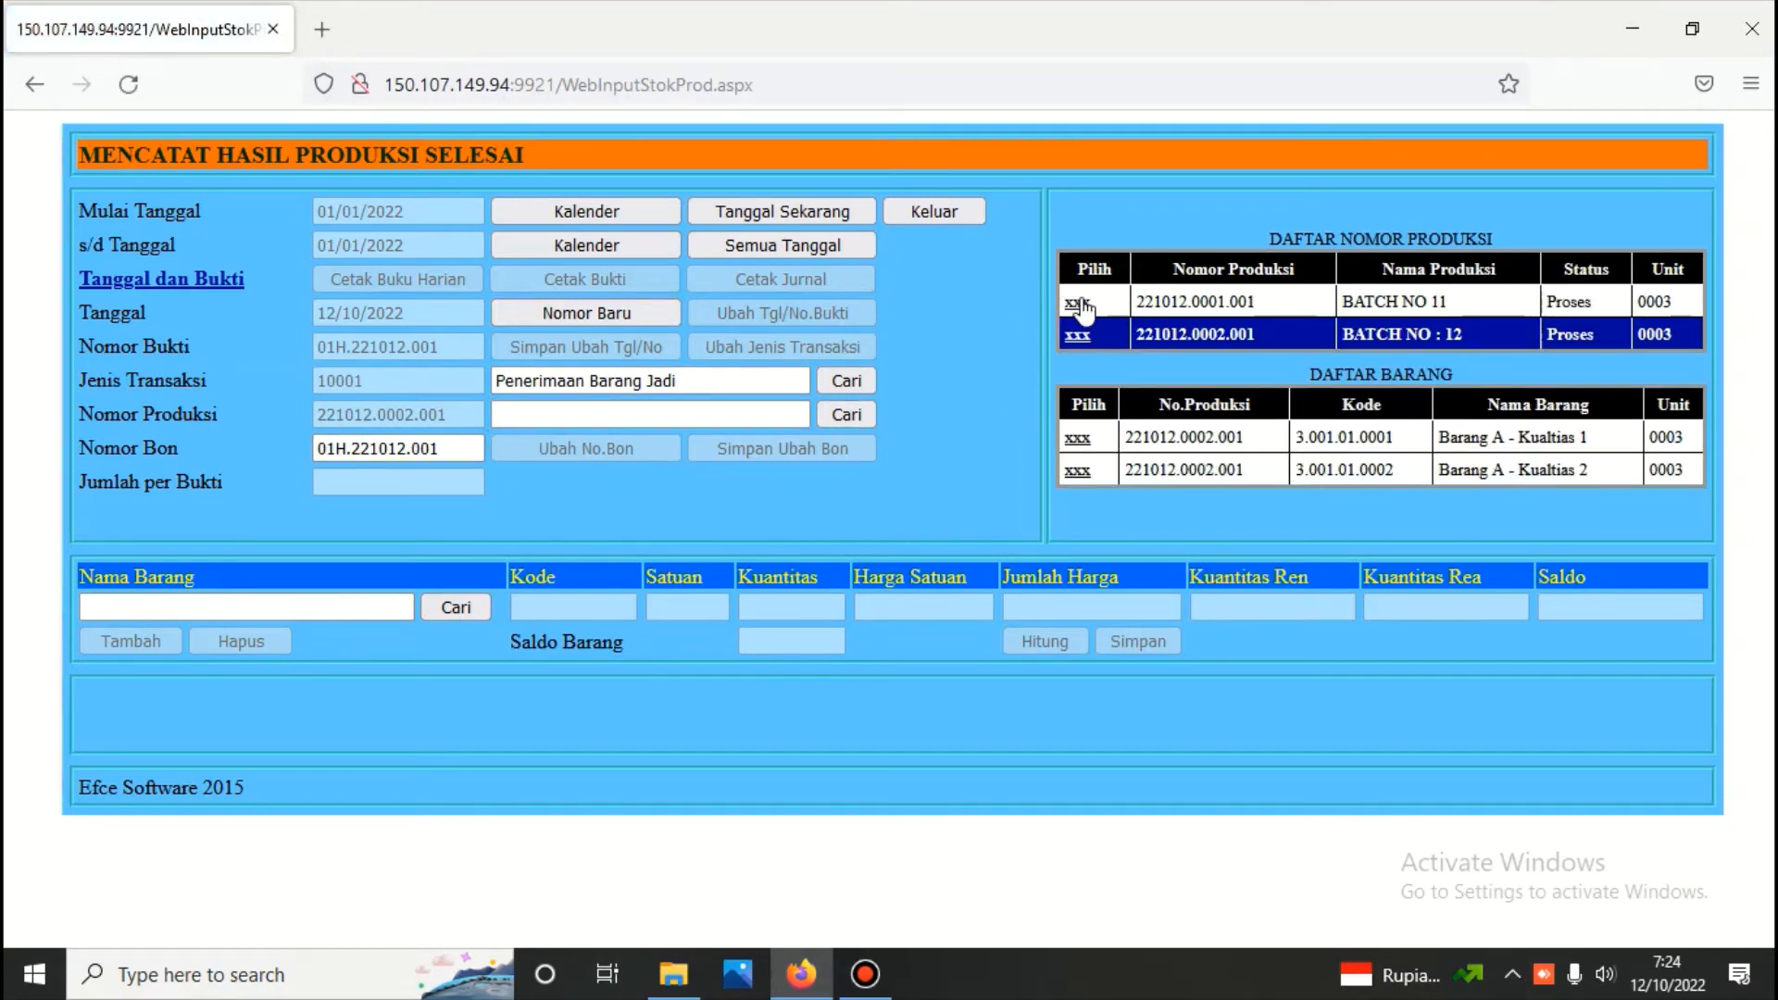
left_click(1082, 306)
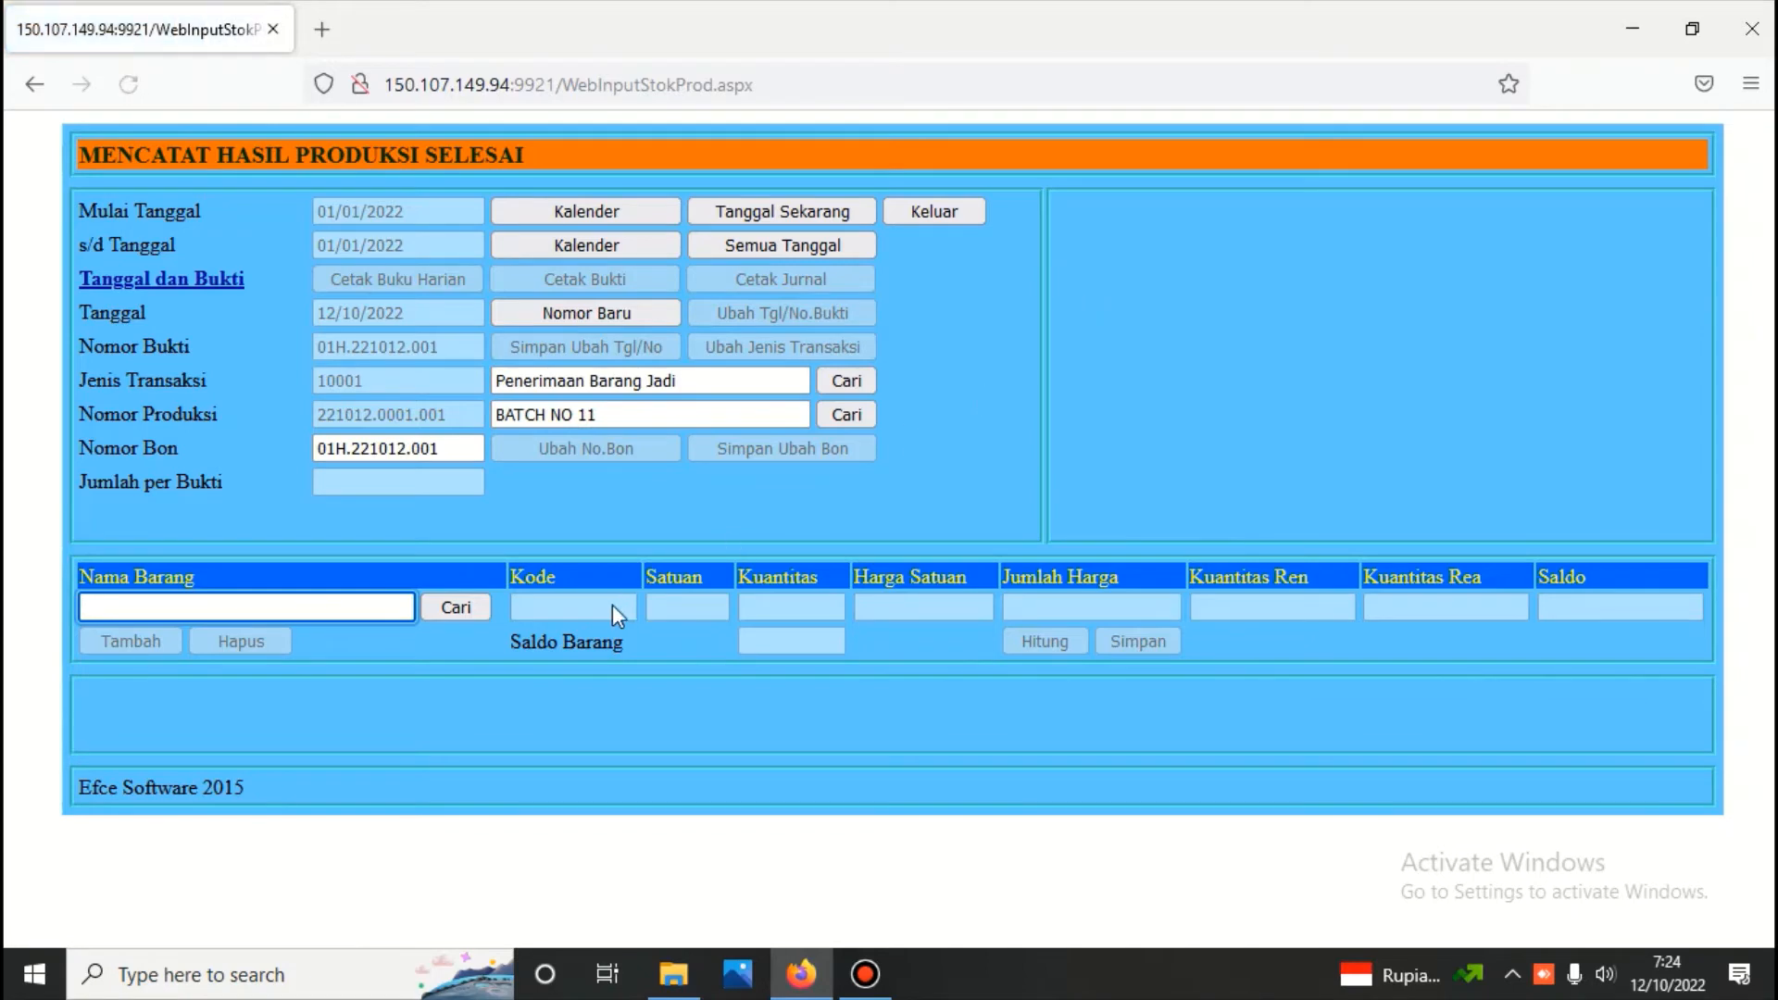
Record Barang A - Kualtias 1 with quantity 10,00 at unit price 693.900,00, calculate its amount and save the line
left_click(468, 613)
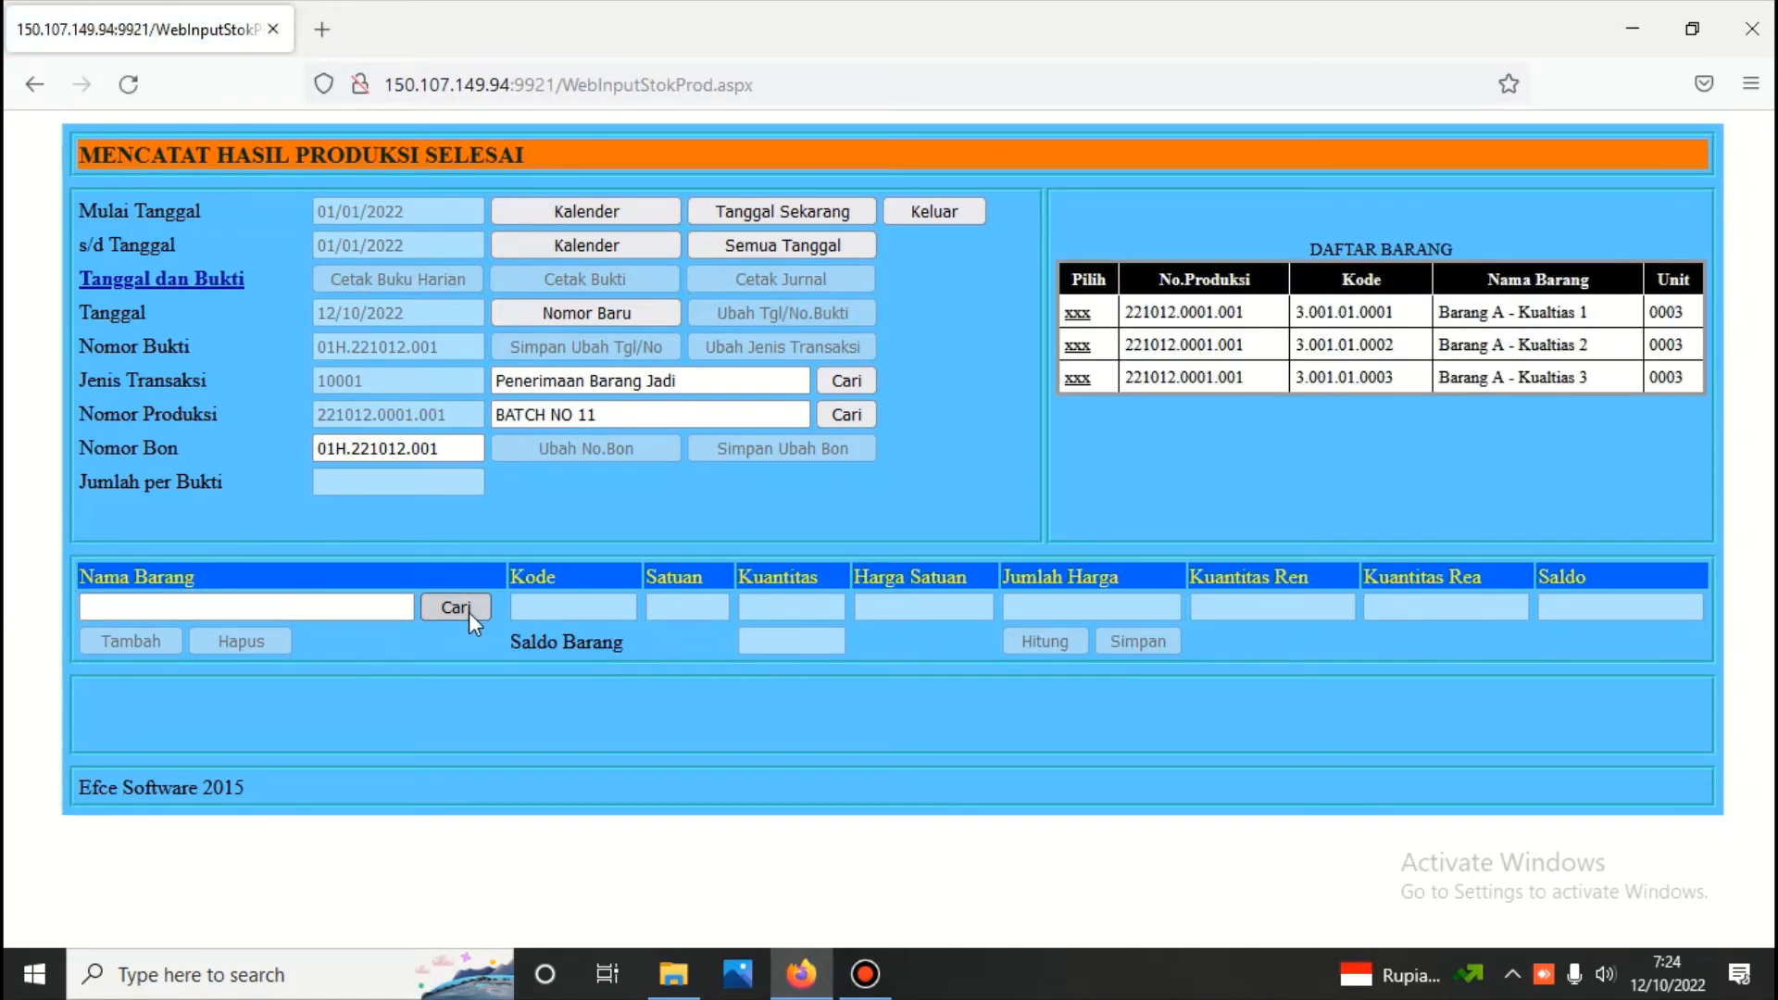
left_click(1078, 314)
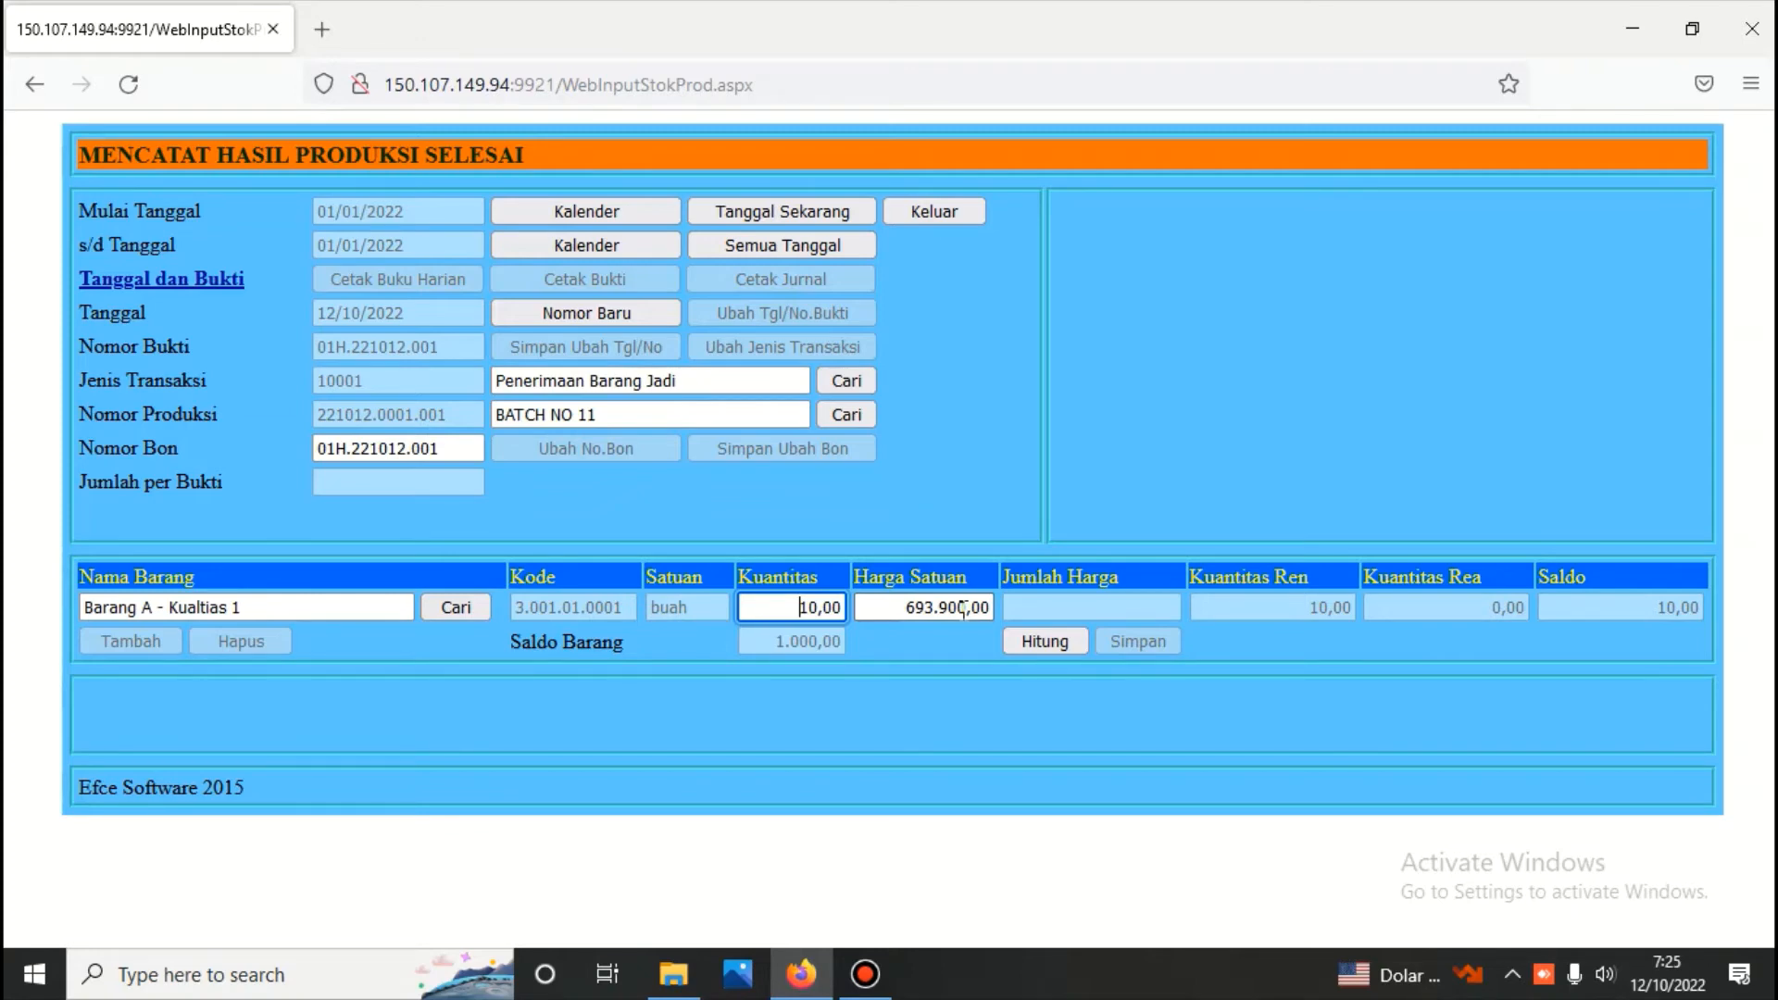
left_click(1038, 646)
left_click(1145, 644)
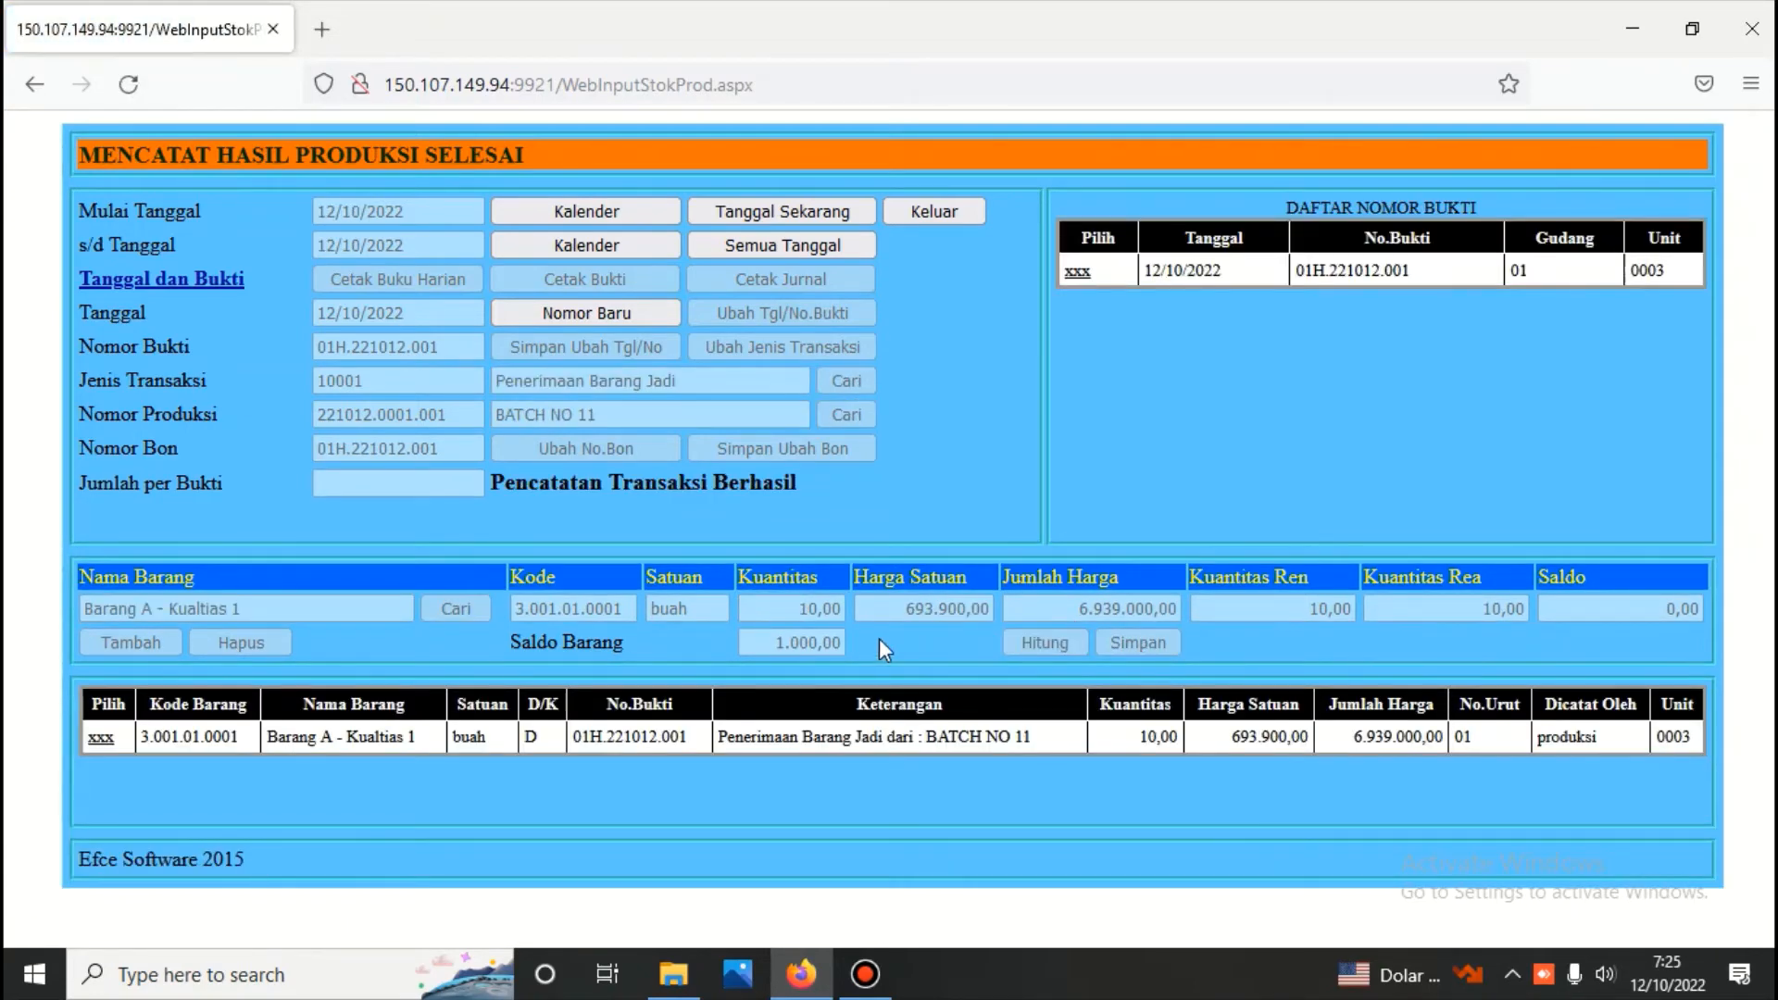
Add a second line for Barang A - Kualtias 2, set its quantity to 2,00, calculate its amount and save it
left_click(96, 740)
left_click(120, 640)
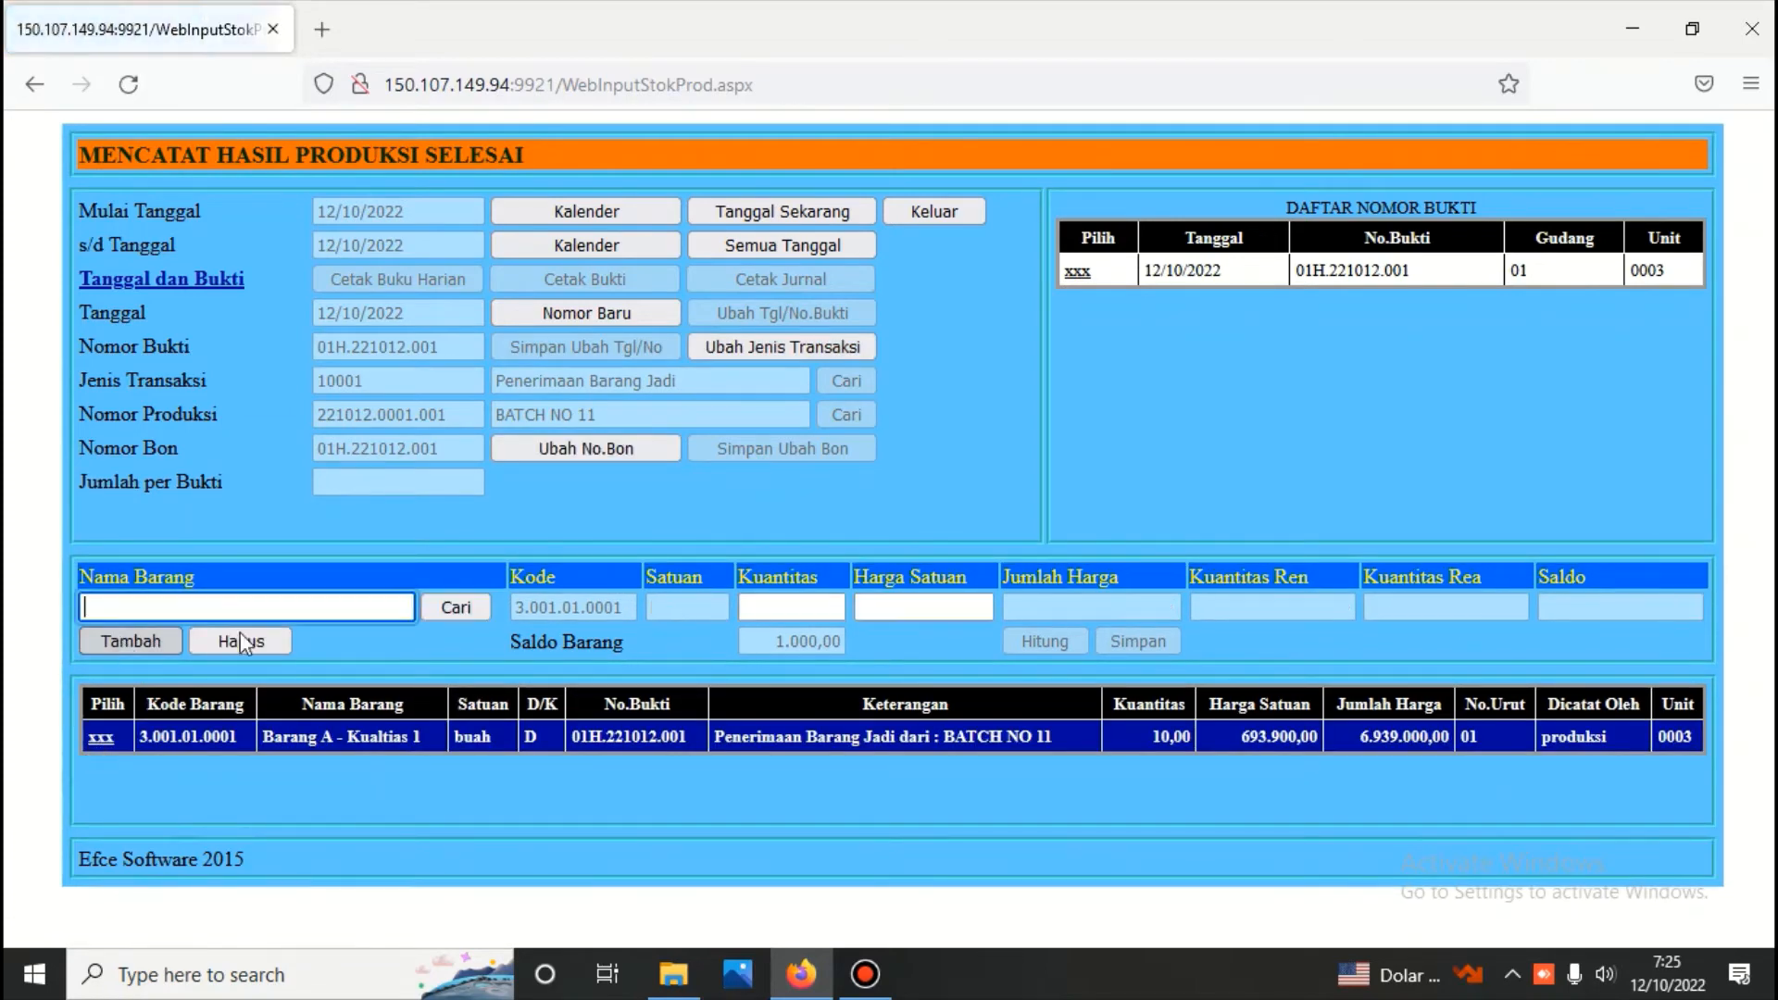
left_click(477, 607)
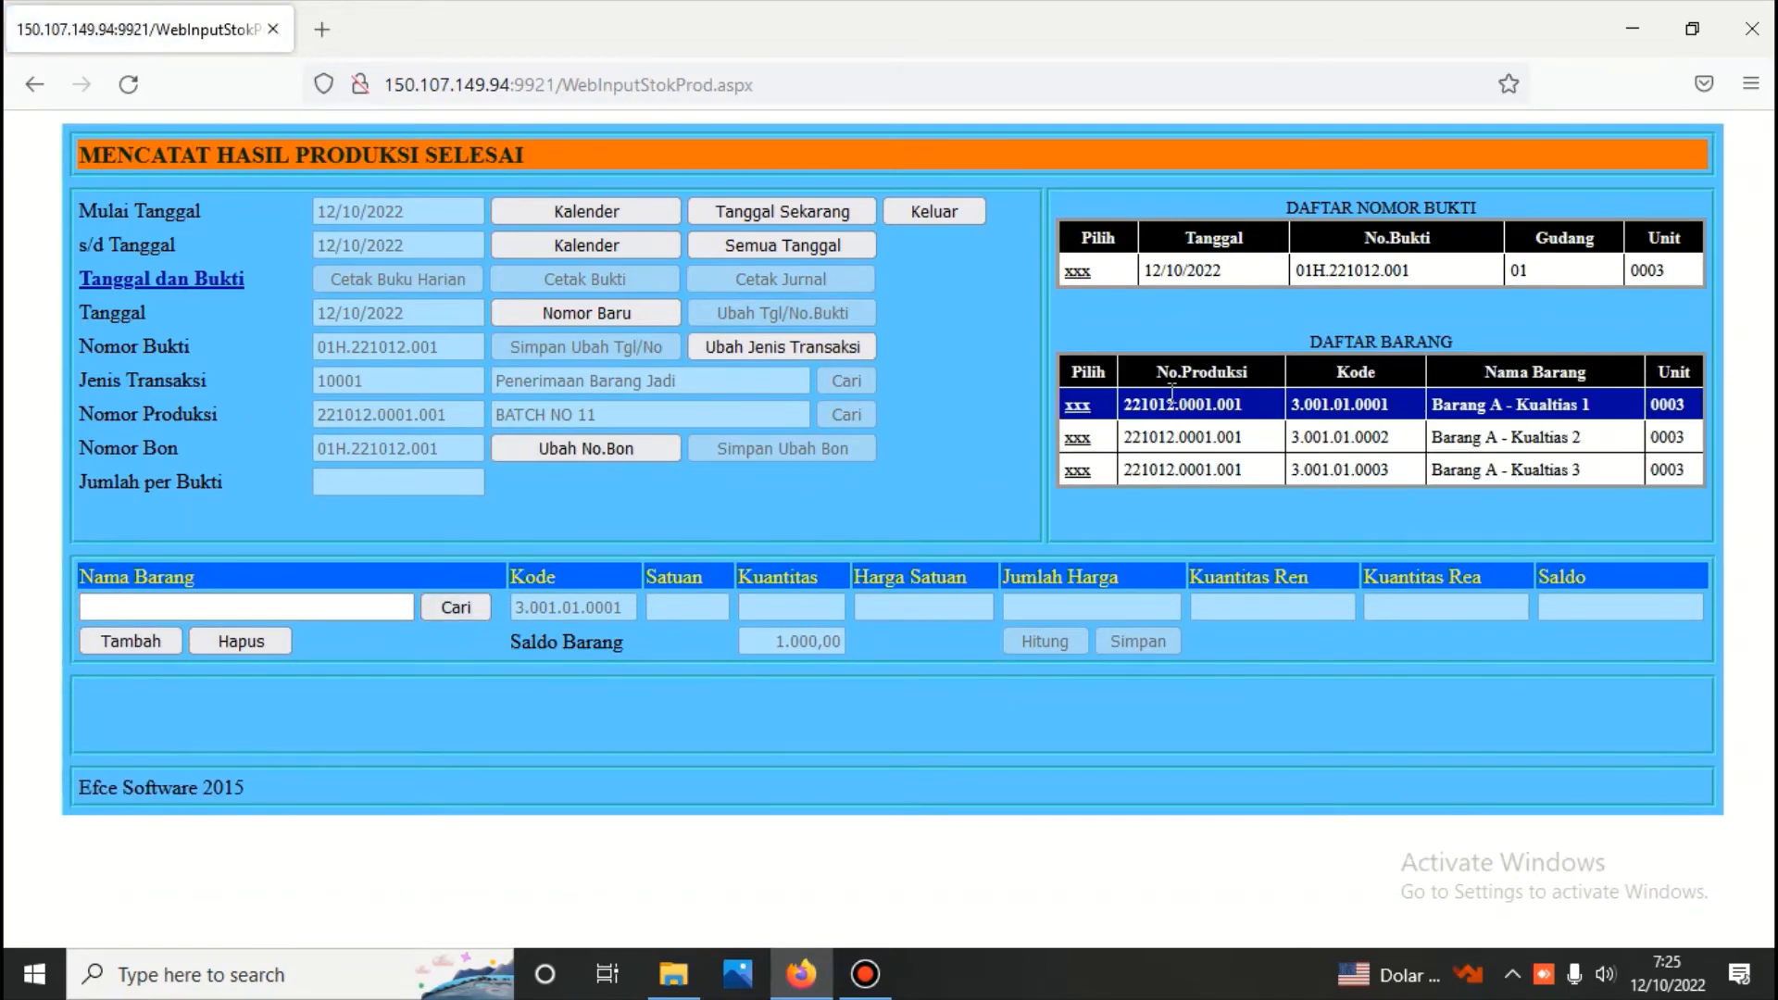
left_click(1091, 439)
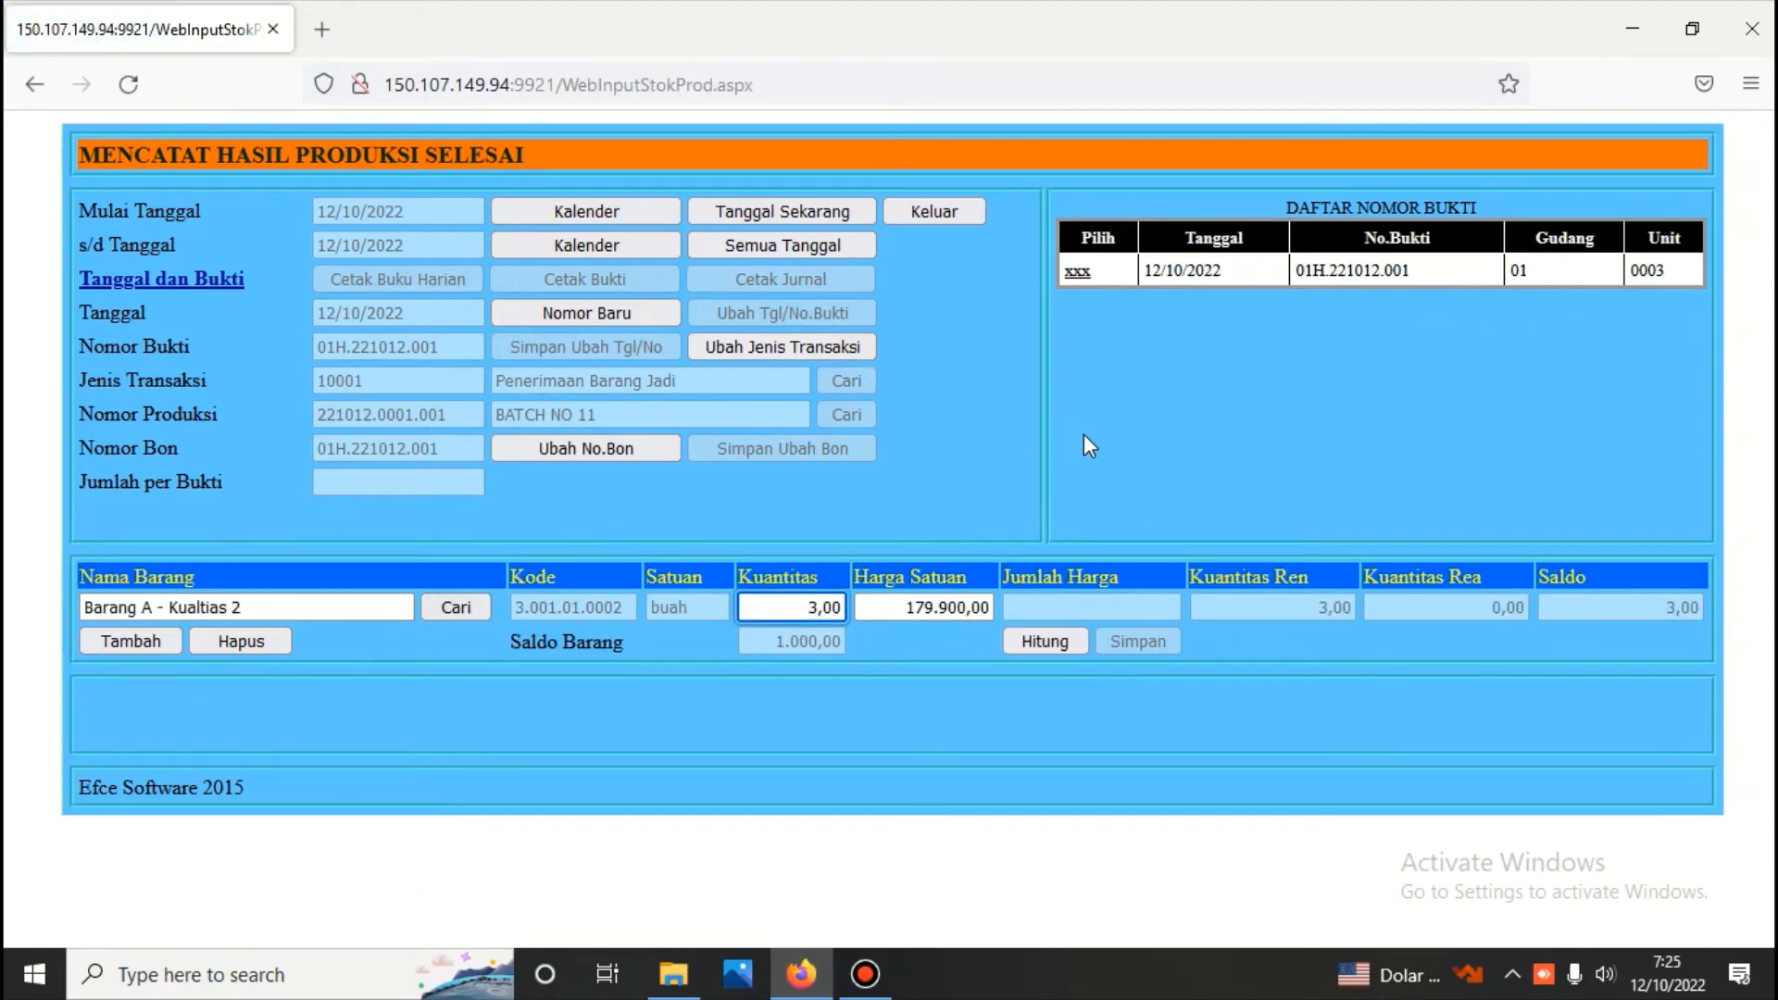
key("Delete")
type("2")
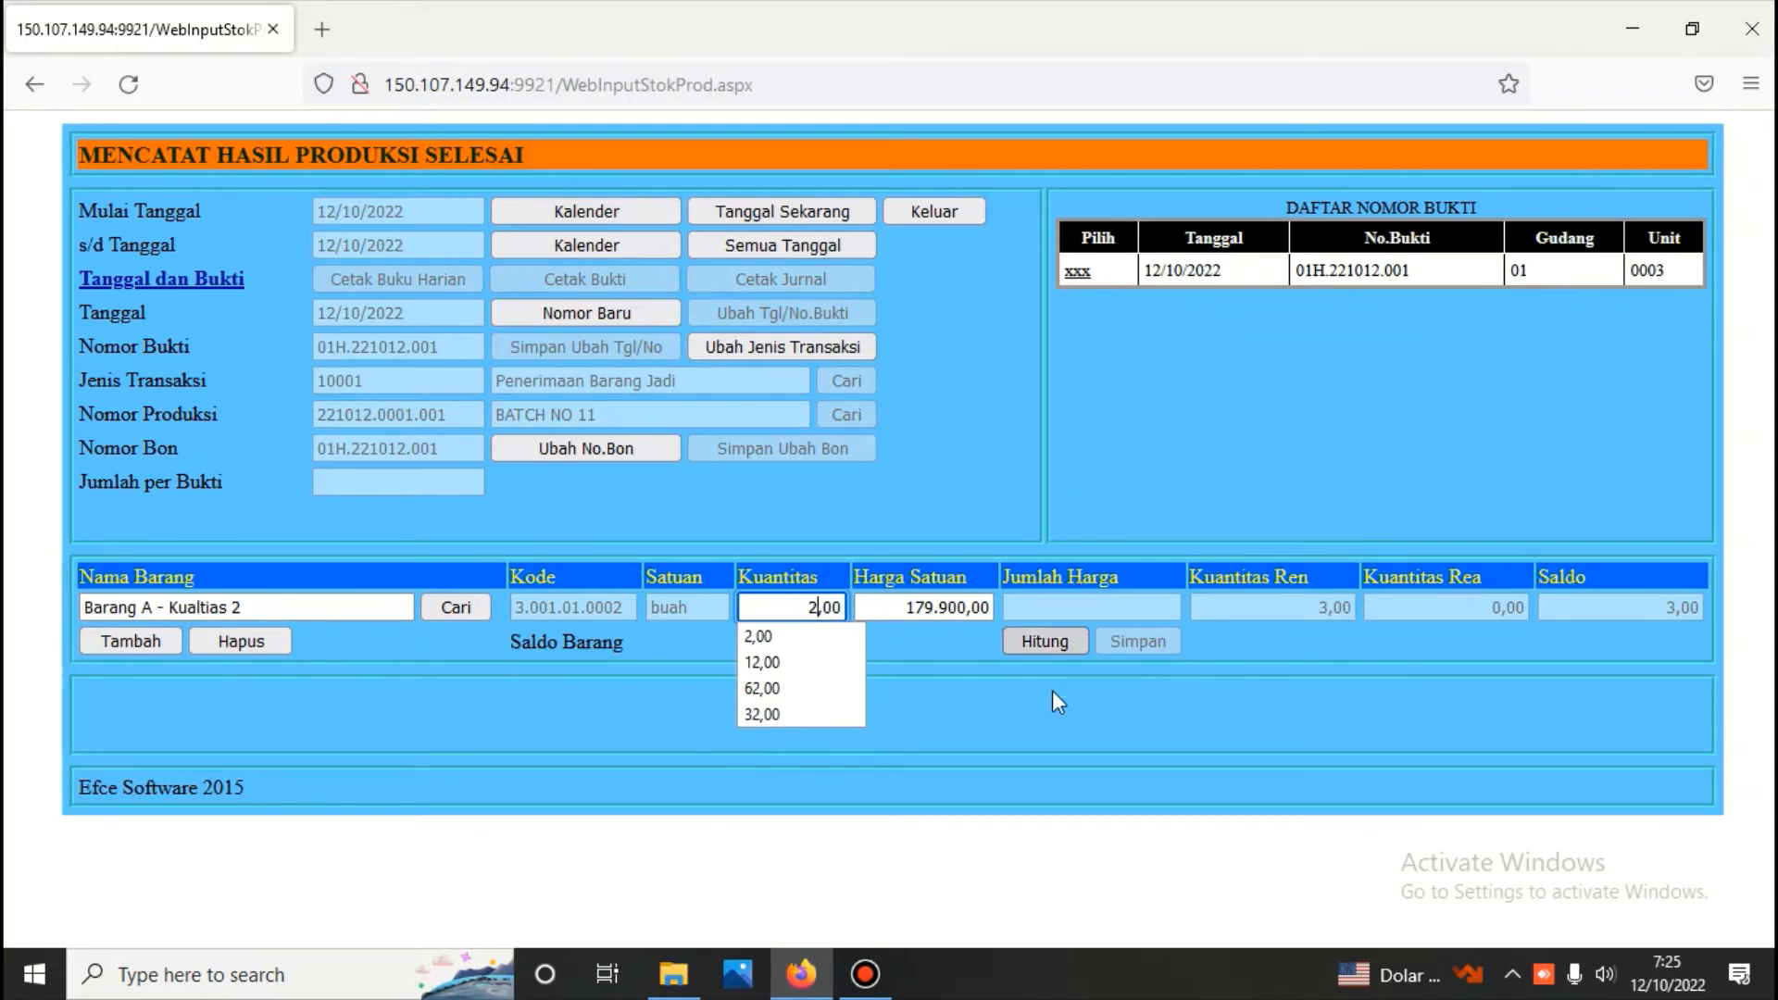
left_click(1040, 649)
left_click(1117, 637)
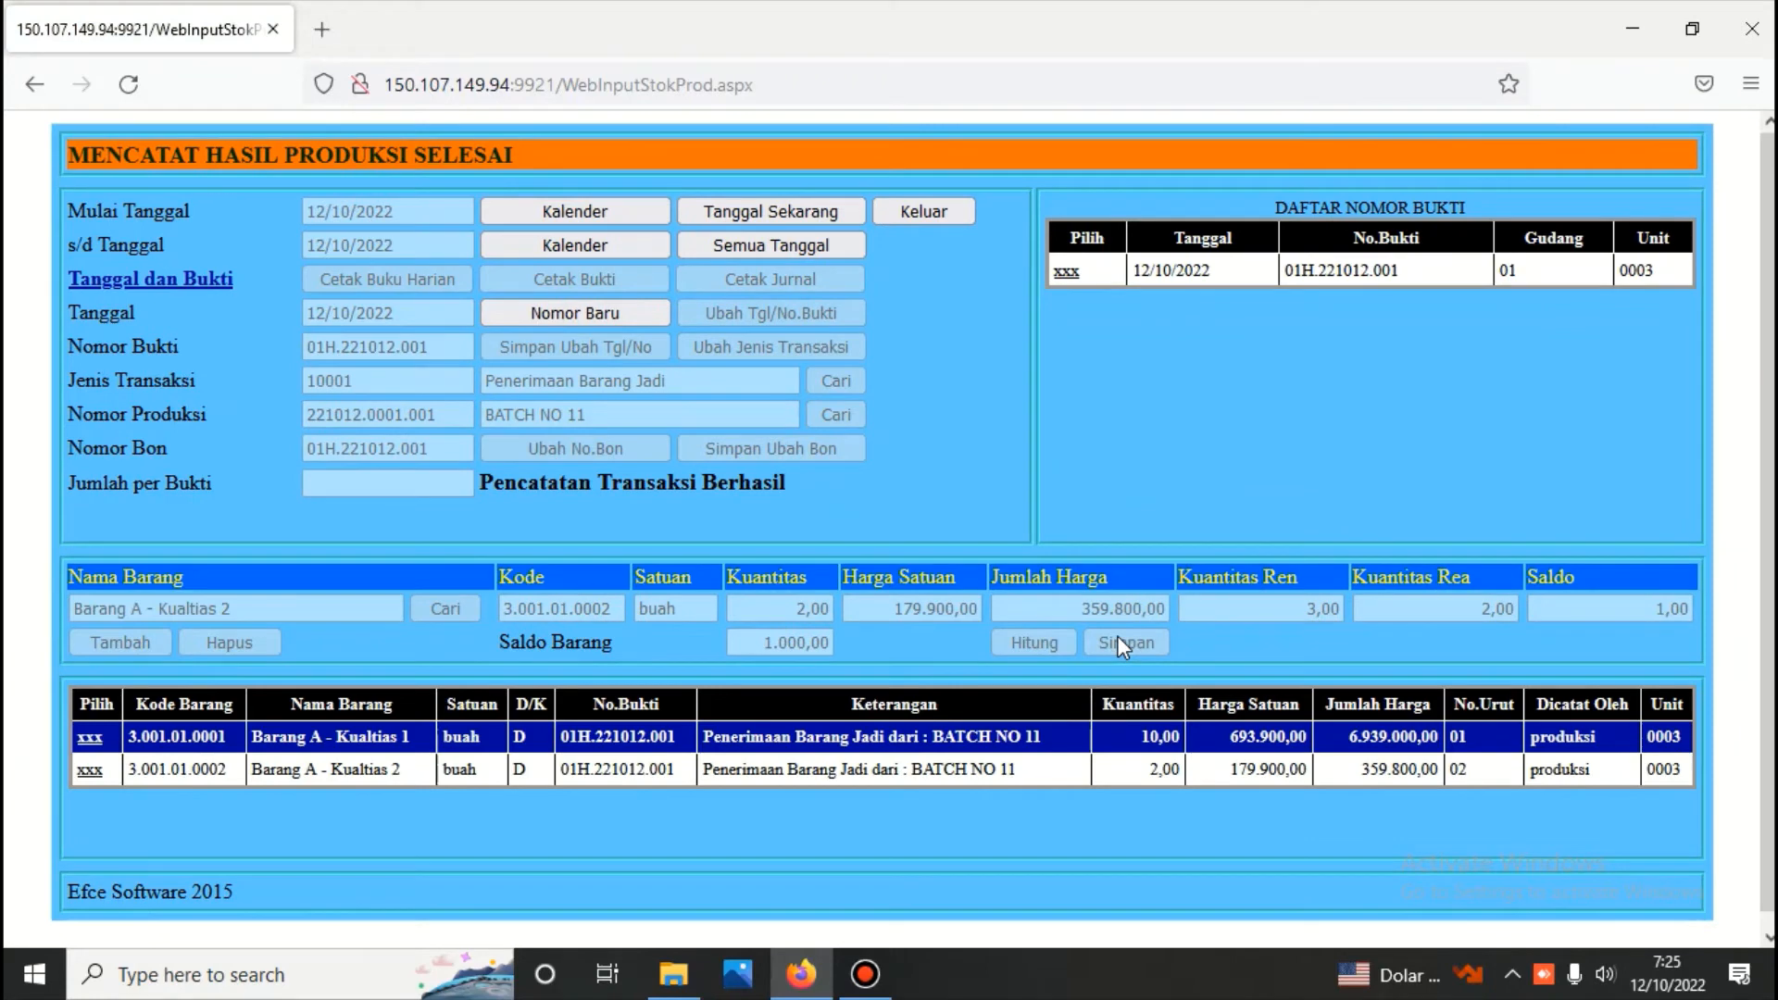
Add a third line for Barang A - Kualtias 3 with quantity 2,00, calculate its amount and save it
left_click(93, 739)
left_click(119, 642)
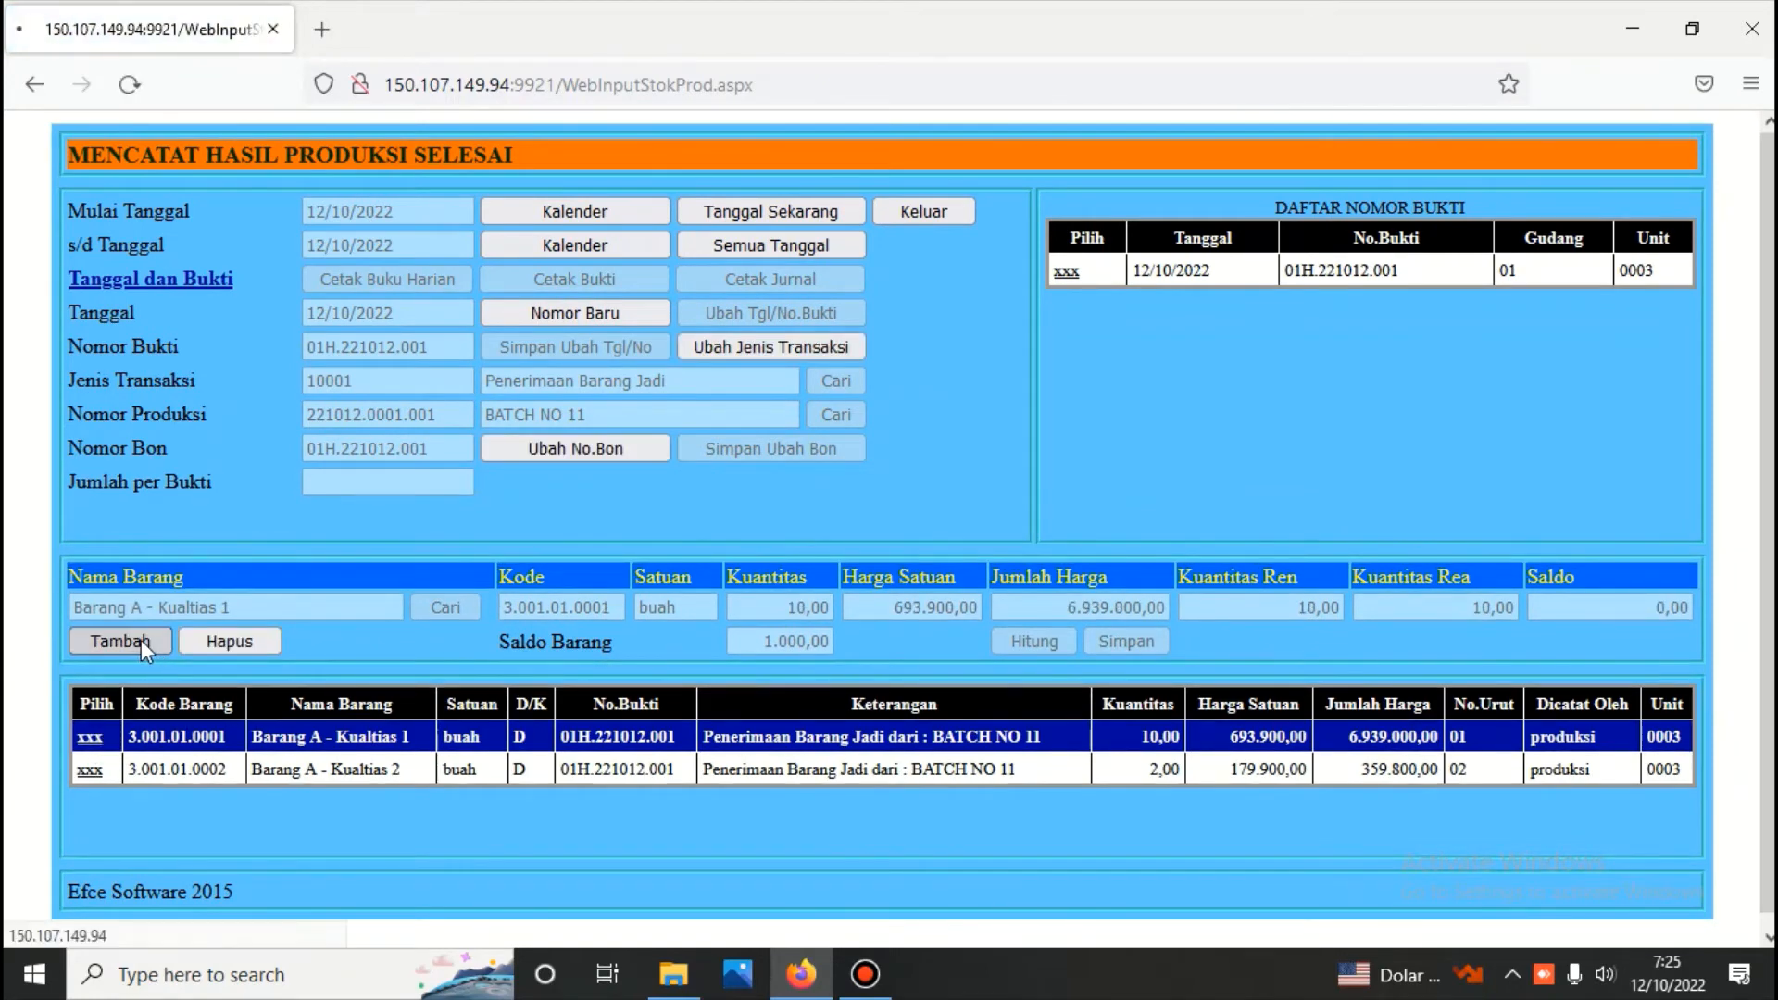
left_click(463, 607)
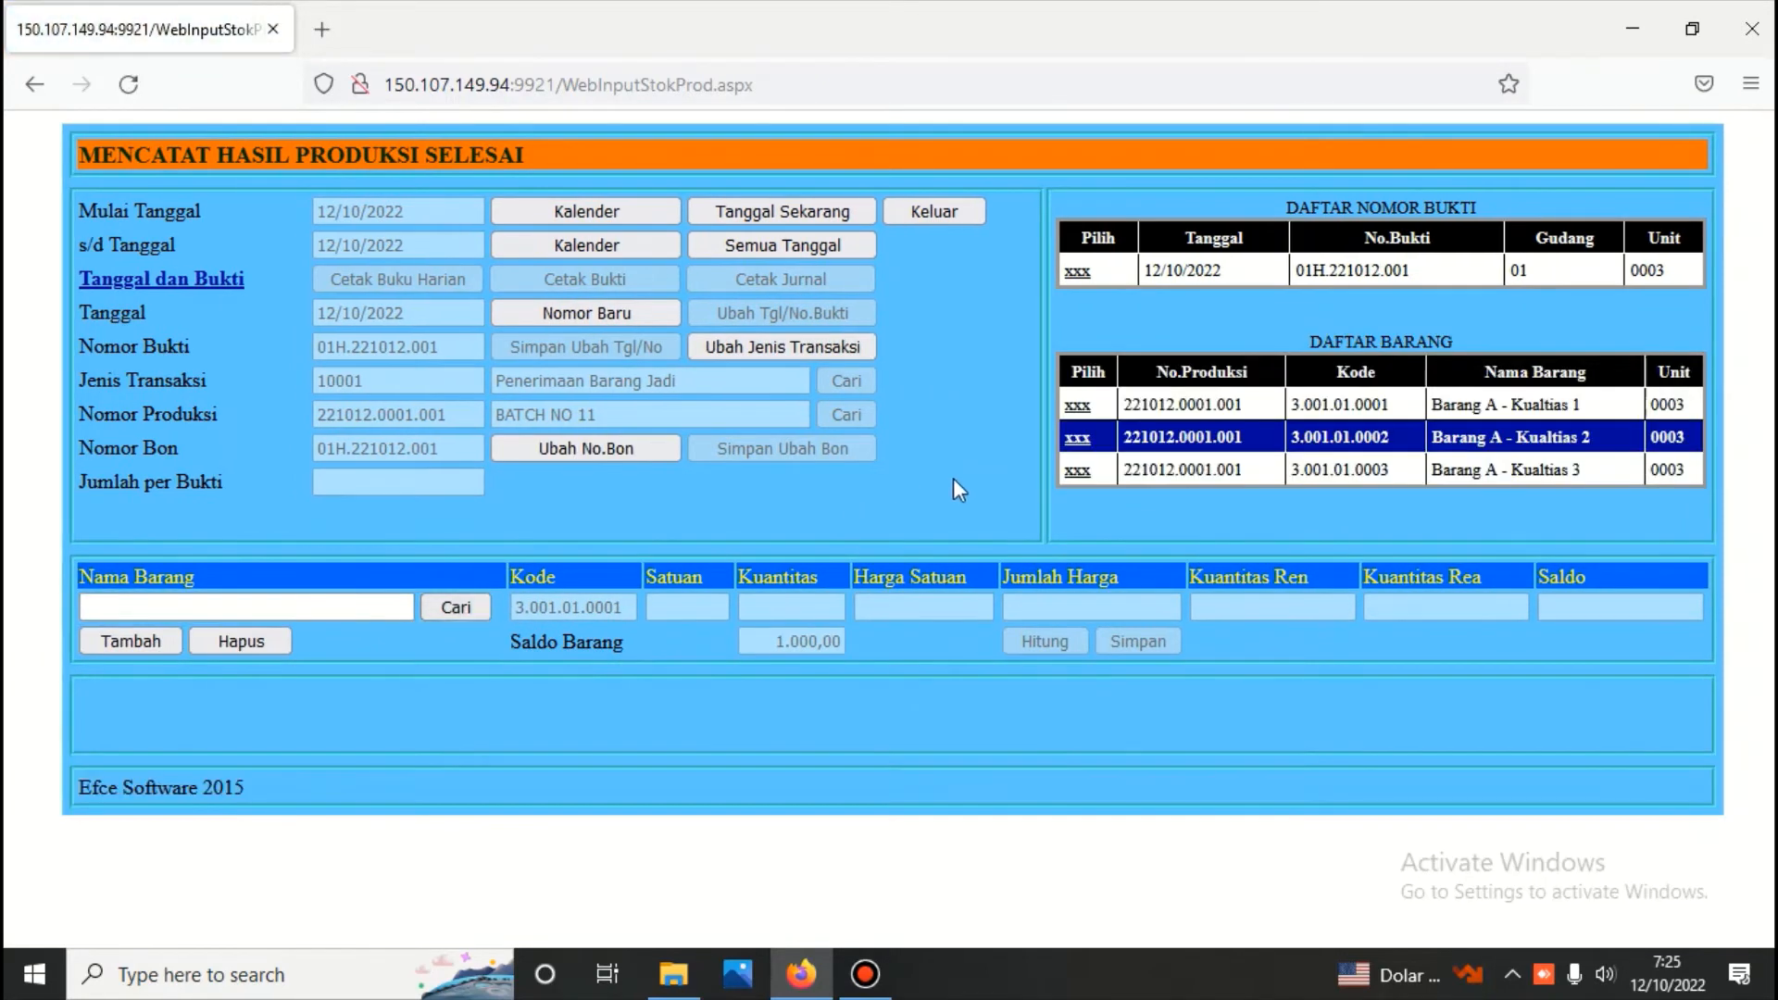
left_click(1076, 472)
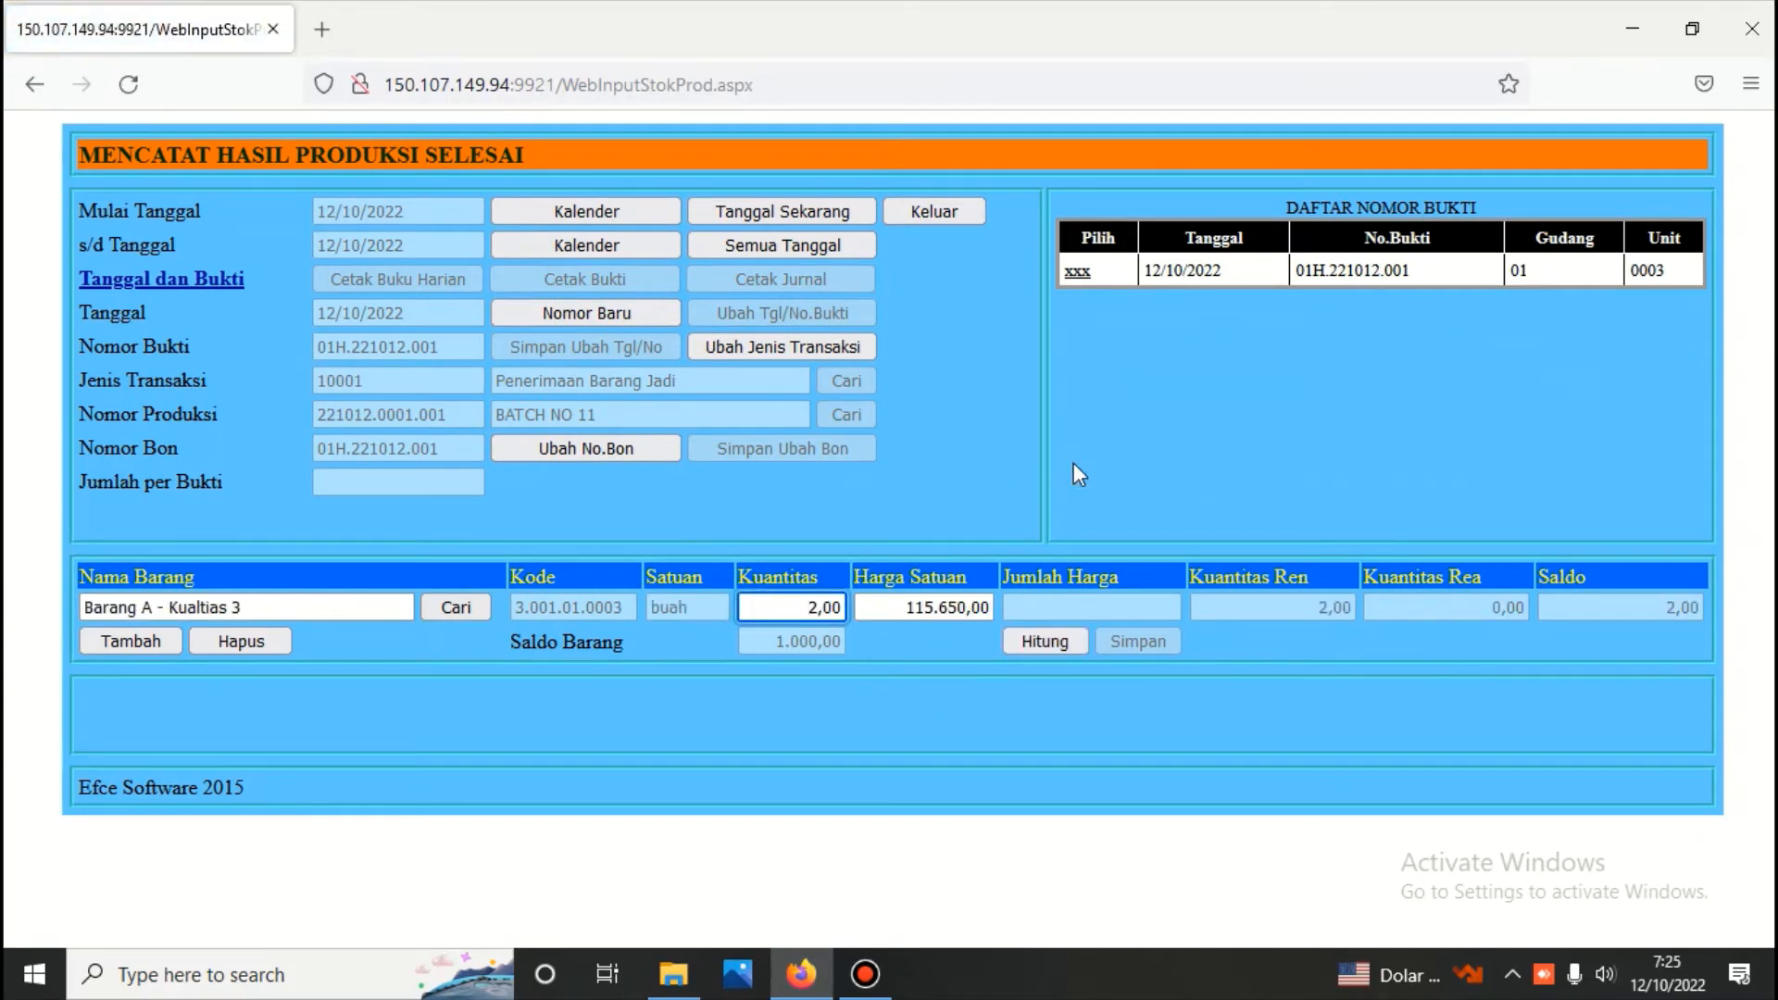
left_click(1048, 640)
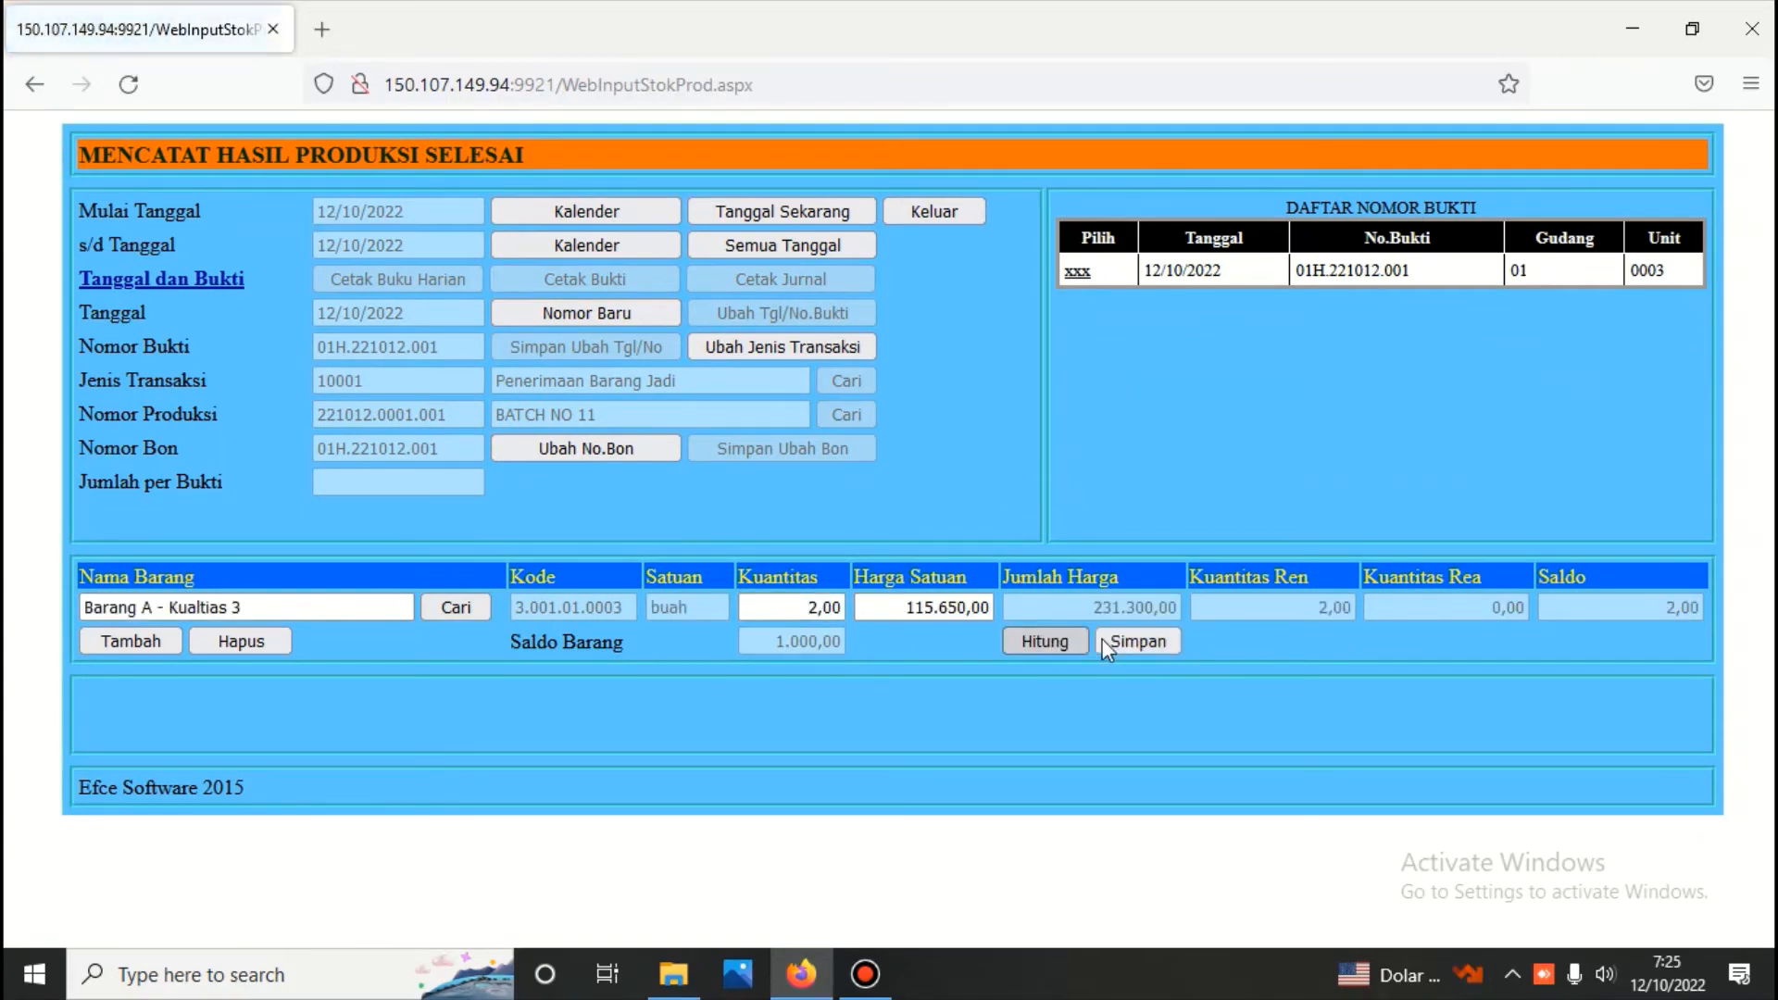
left_click(1128, 642)
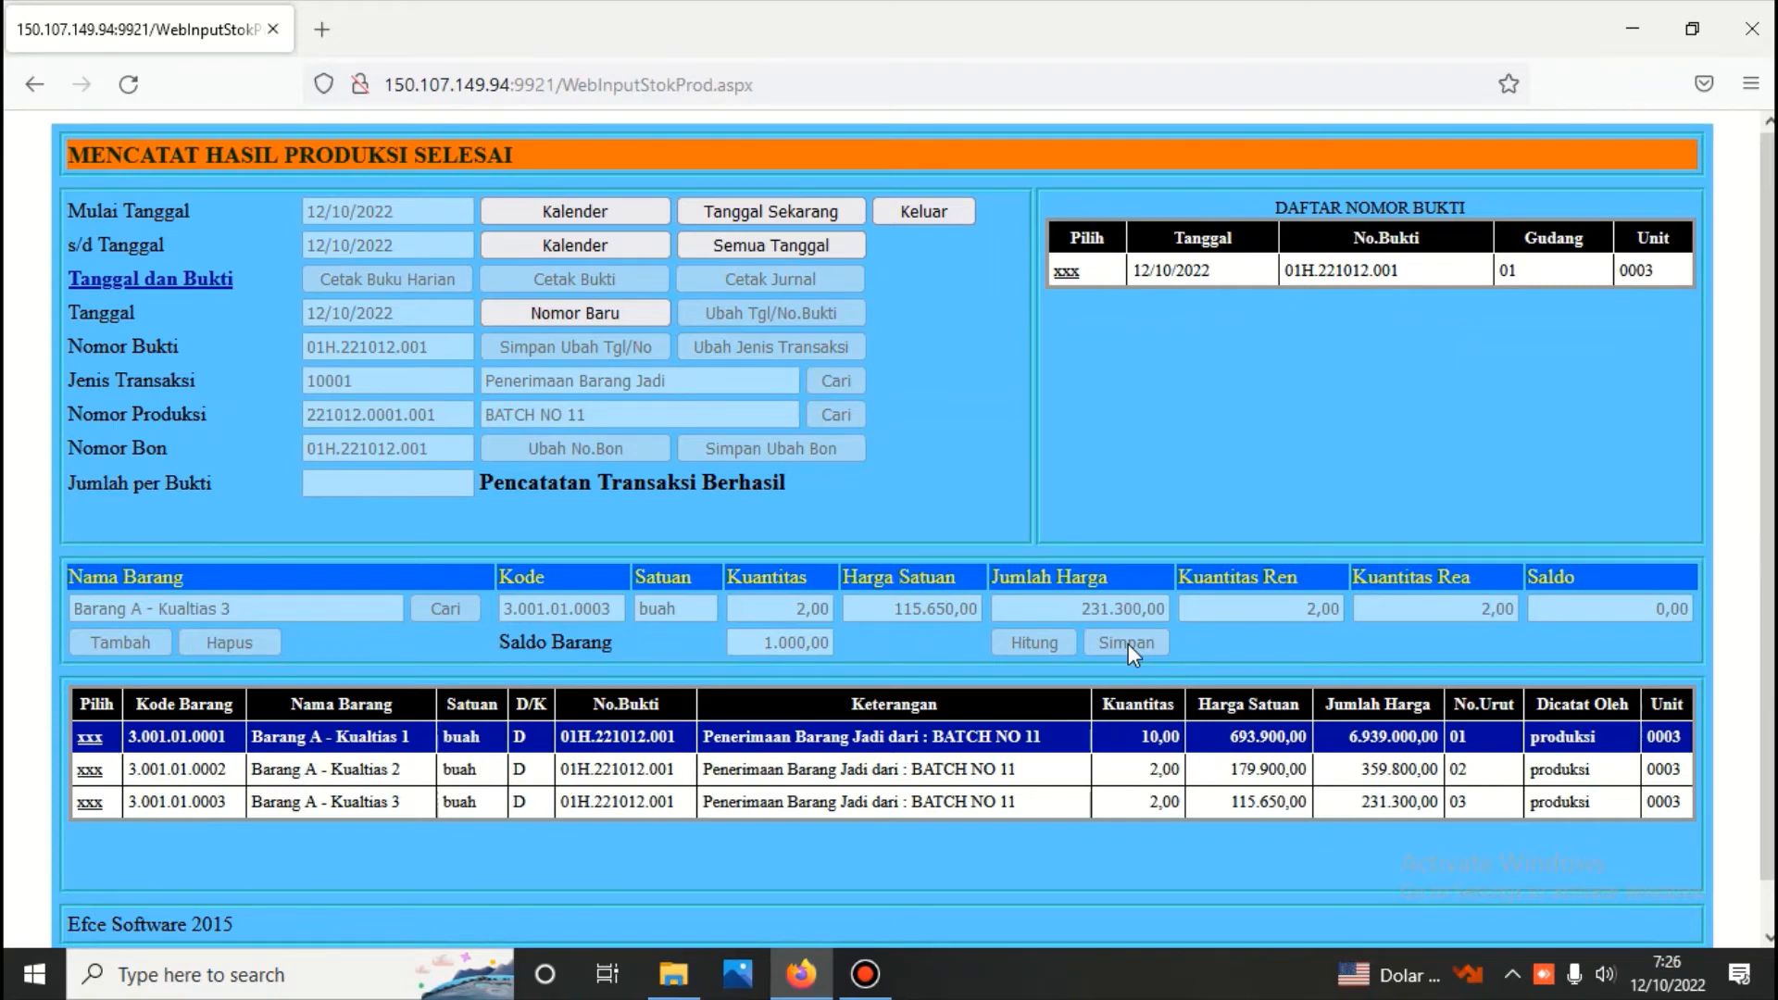
Rerun the realised production cost calculation (Perhitungan Harga Pokok Produksi) for 12/10/2022 and generate the HPP report for production number 221012.0001.001
left_click(928, 213)
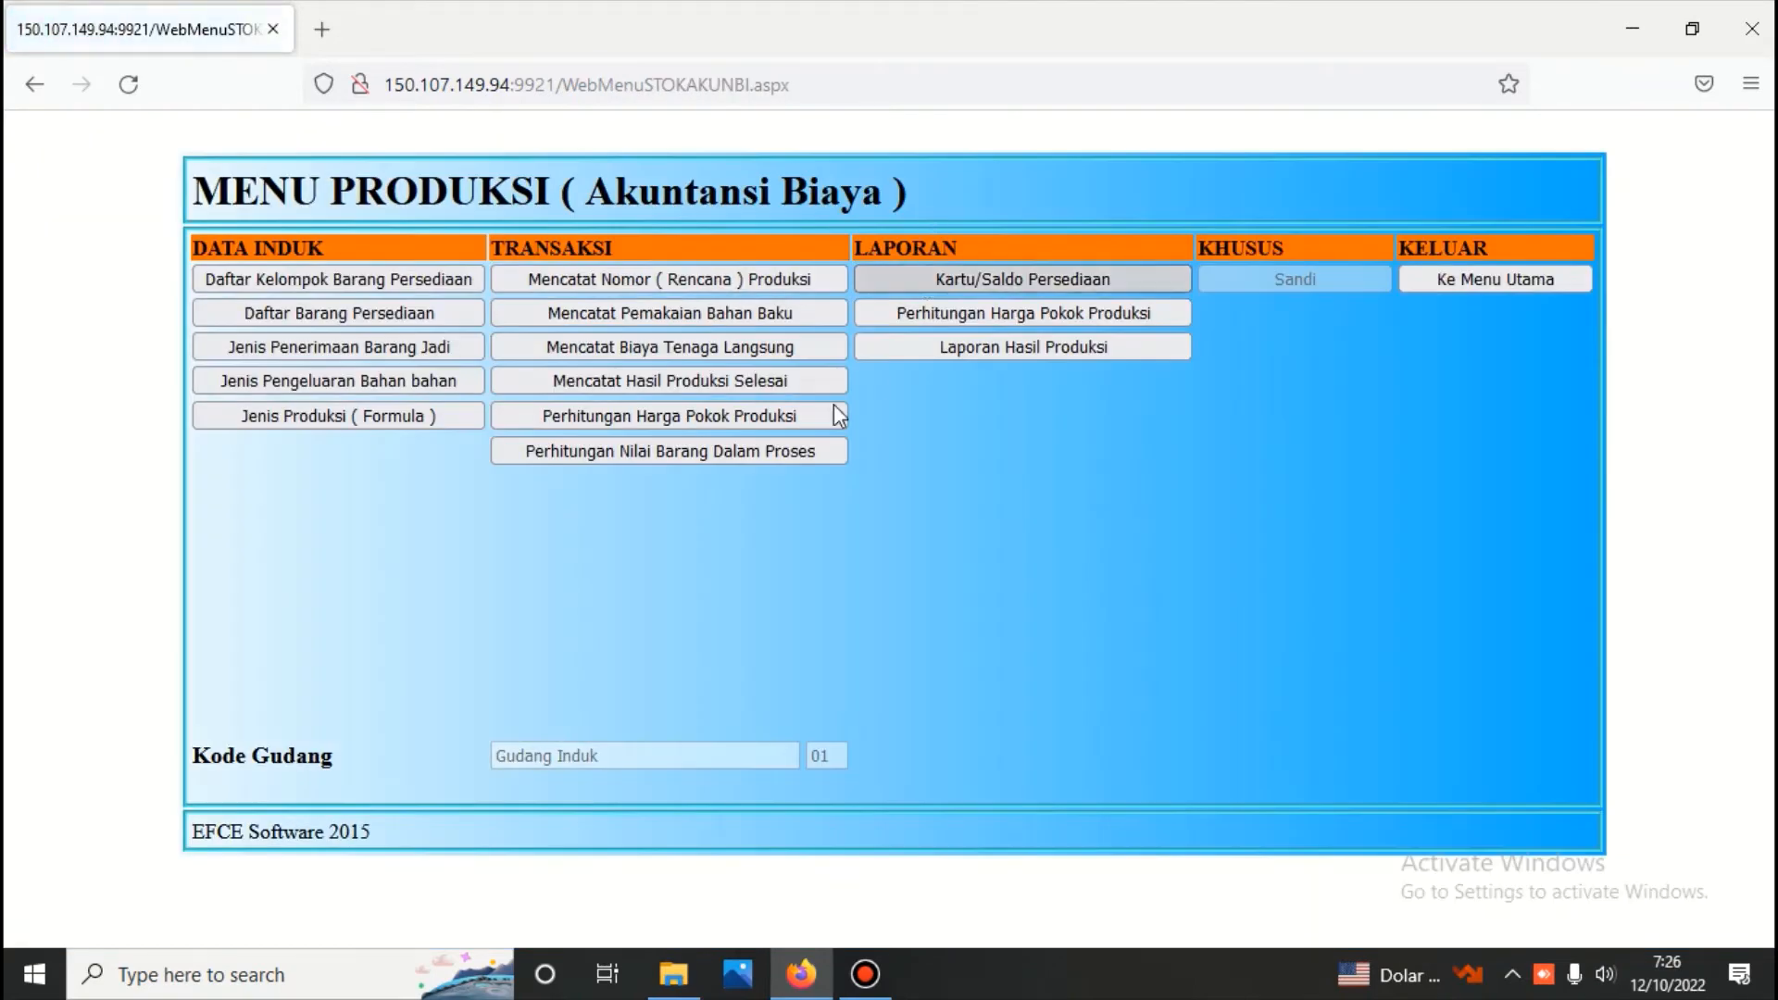
left_click(688, 419)
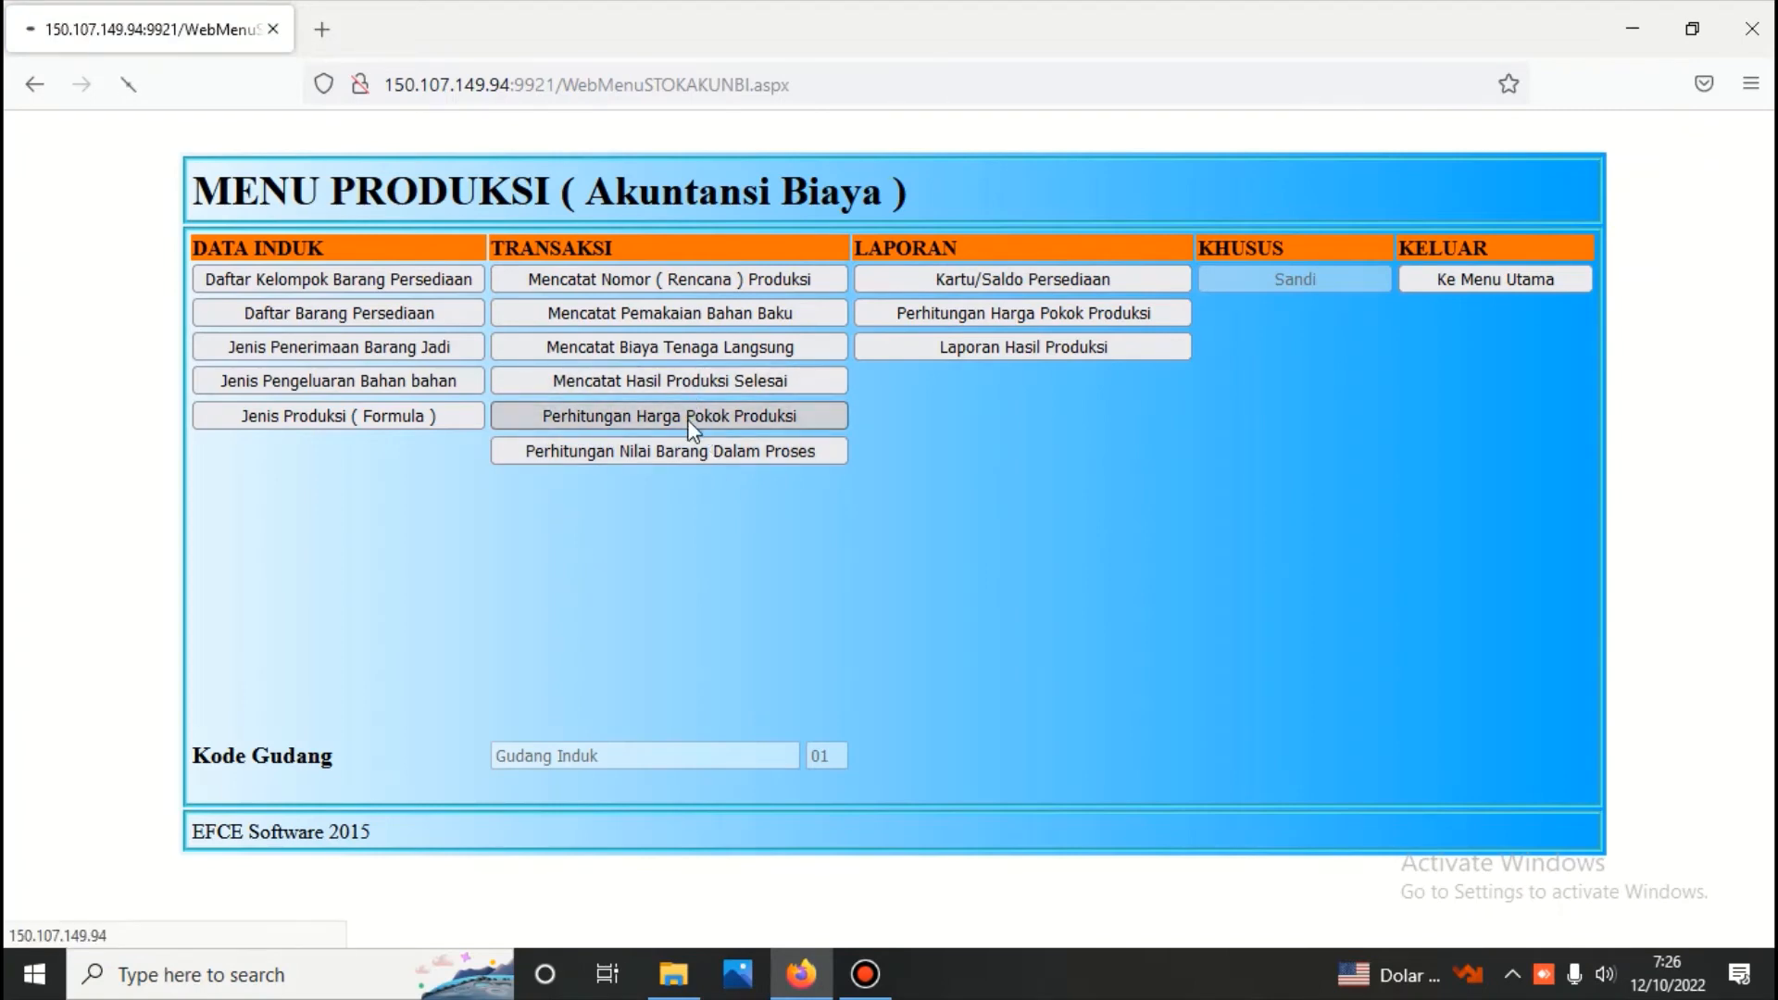
left_click(637, 314)
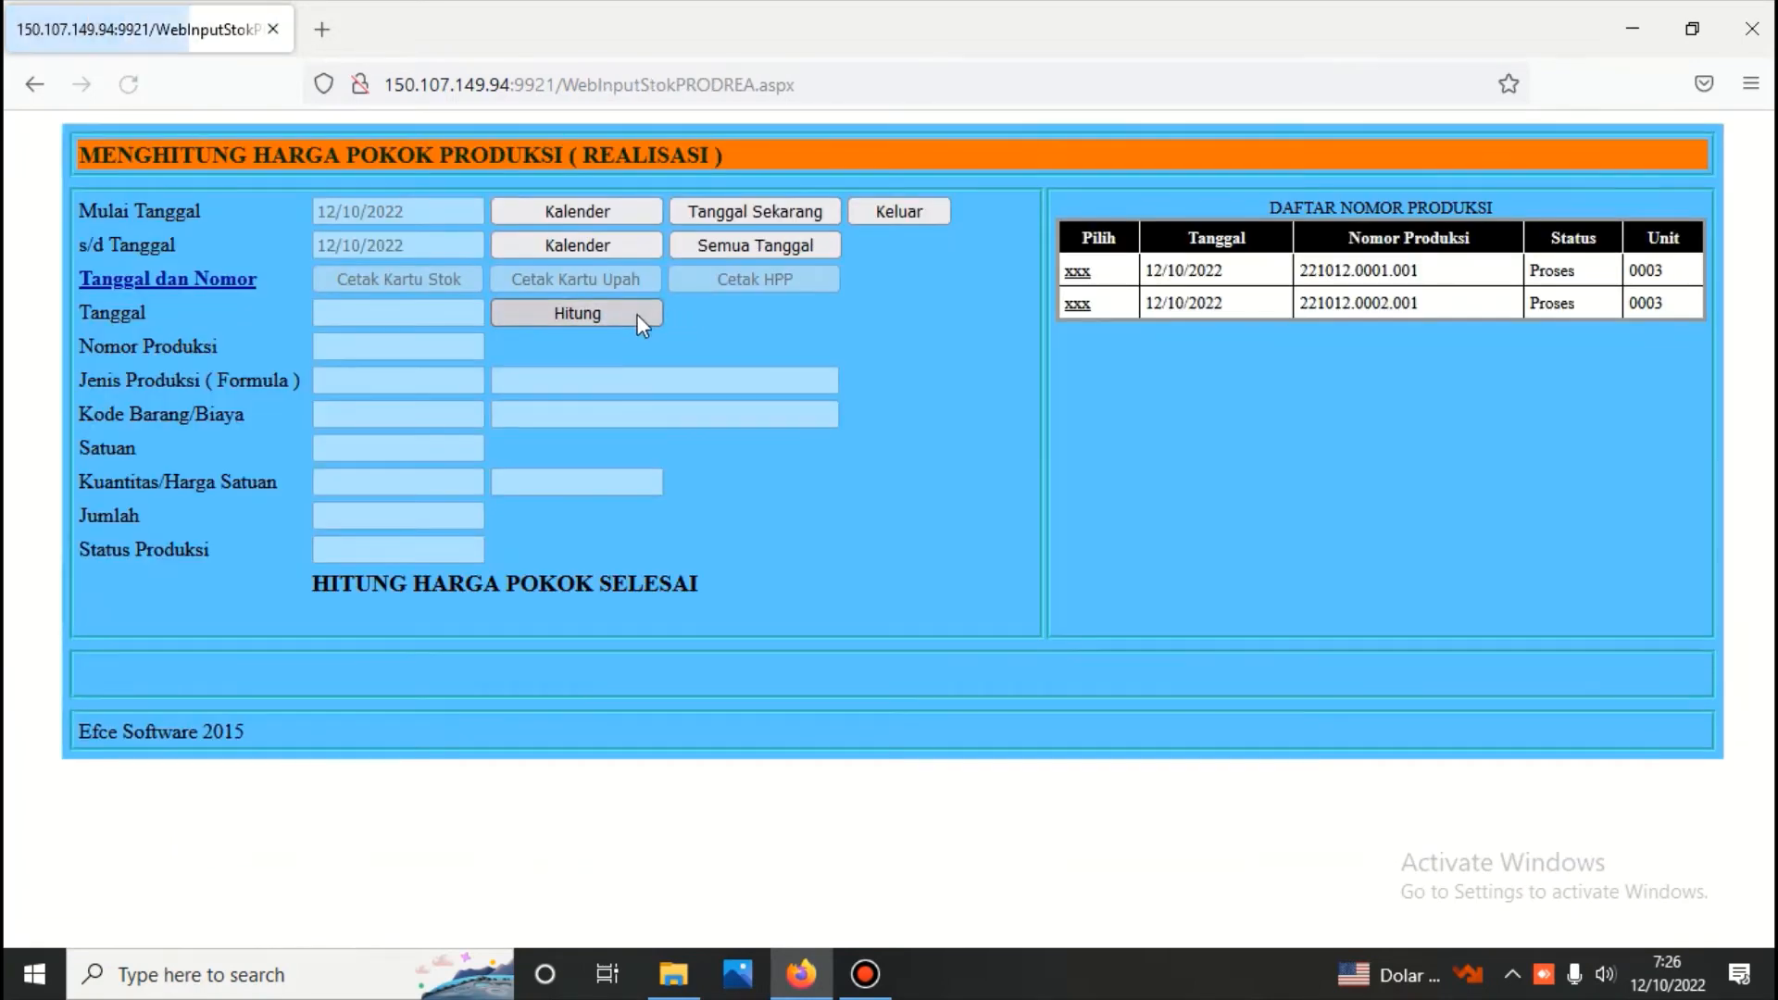
left_click(1079, 306)
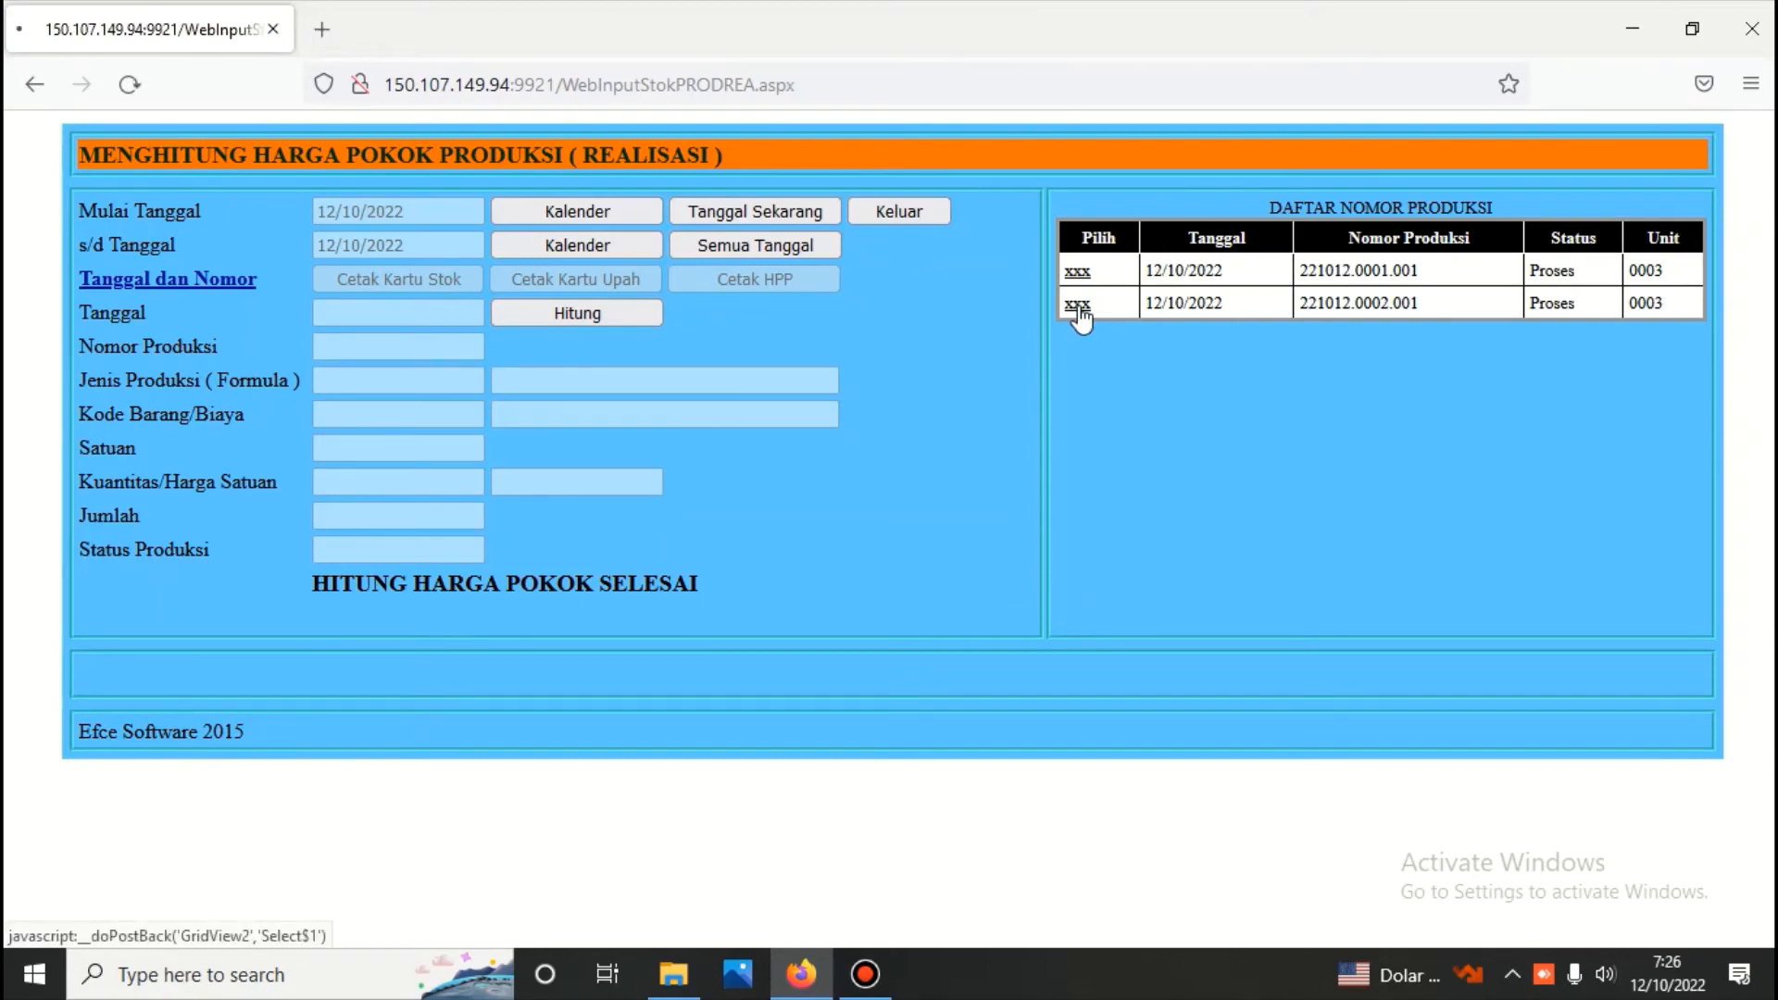
left_click(1068, 274)
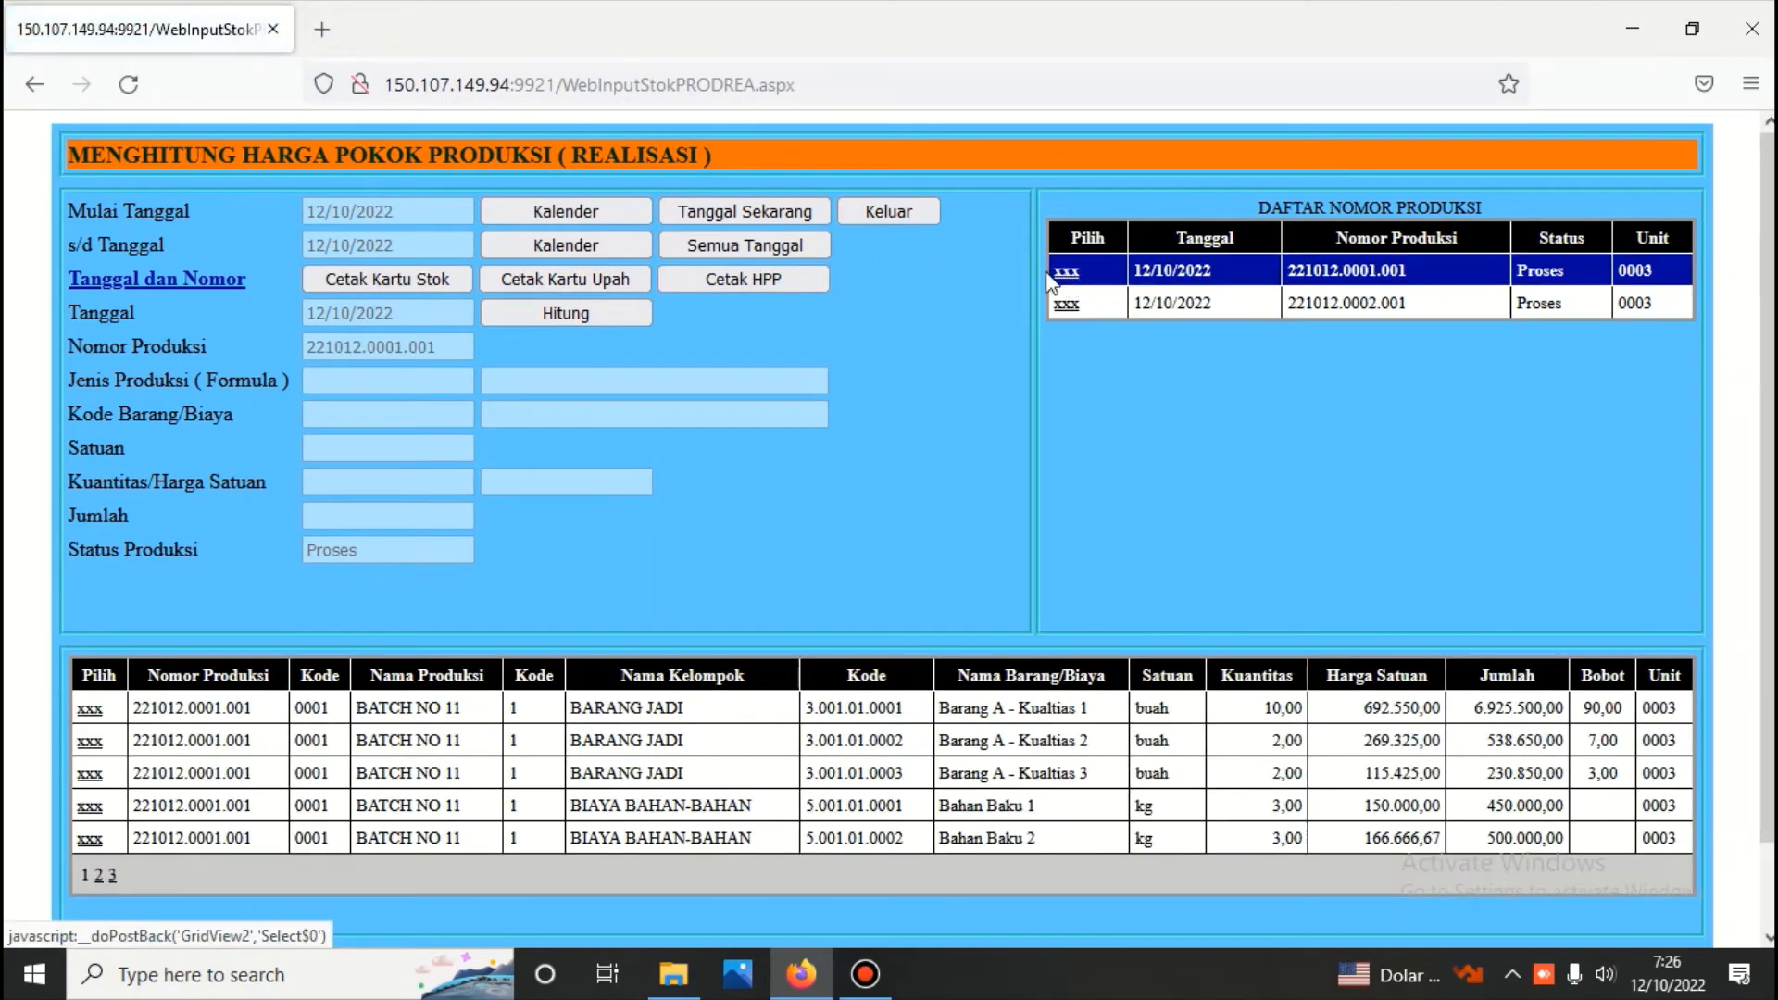
left_click(795, 278)
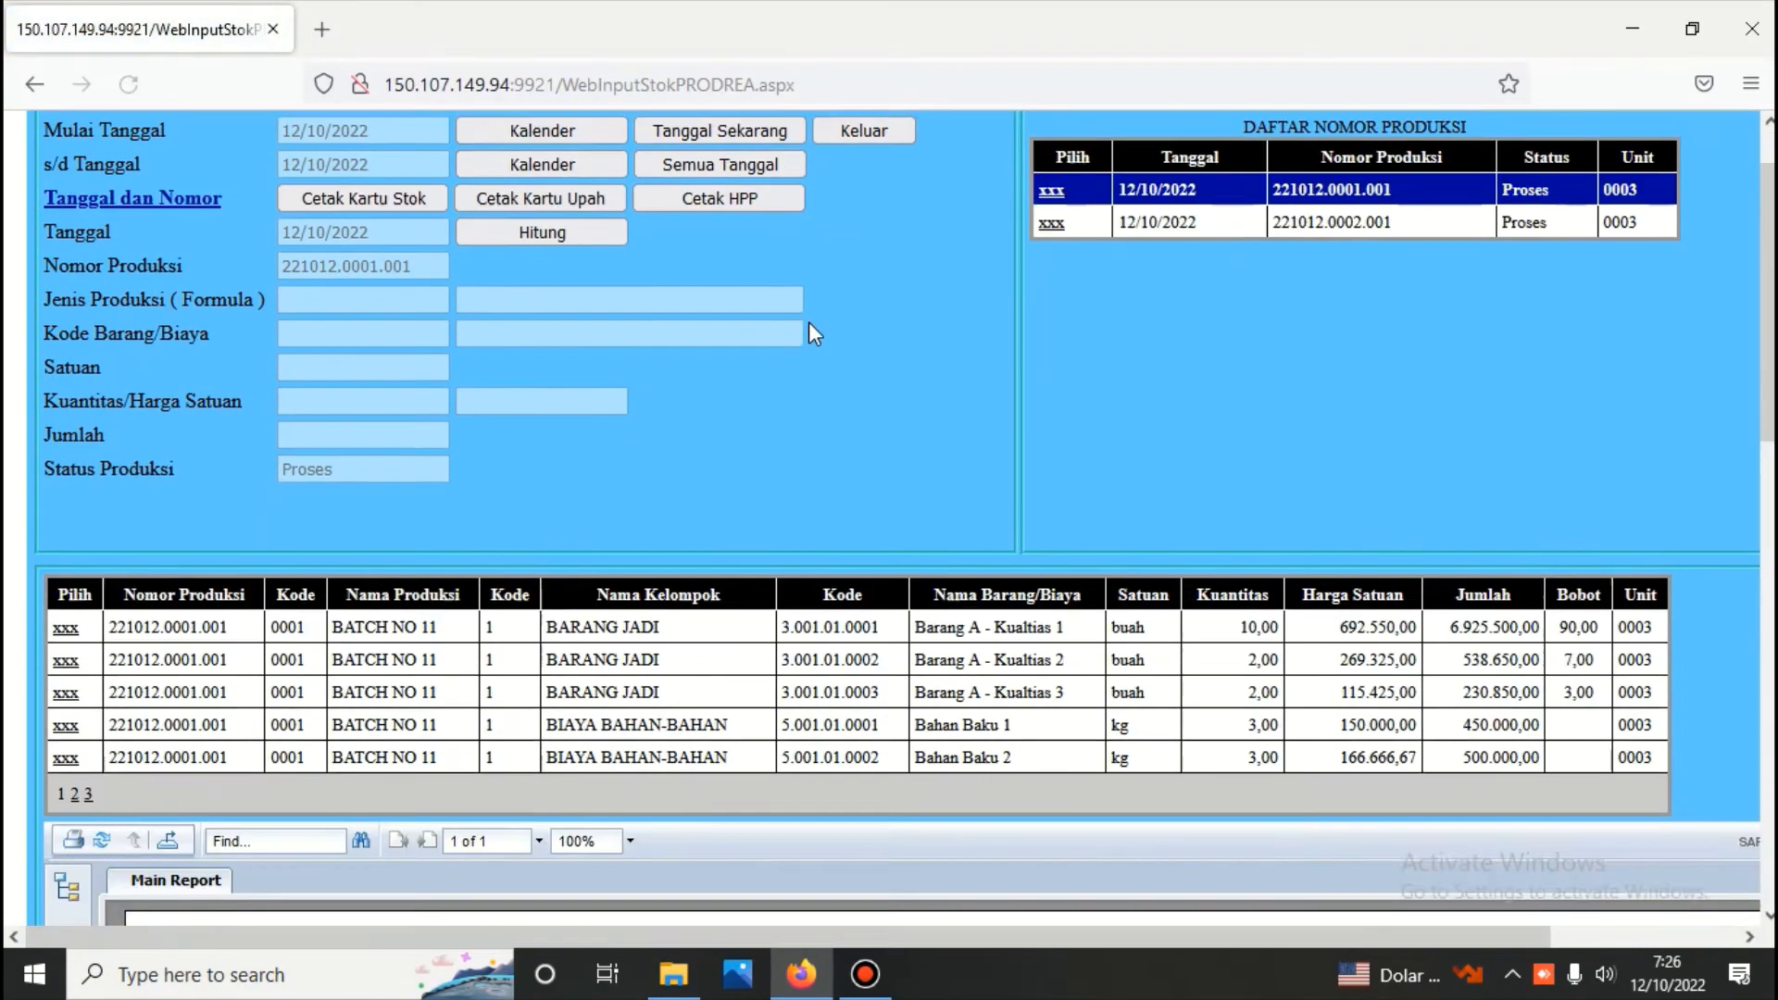
Examine the plan, realisation and variance columns of the HPP report for production number 221012.0001.001
scroll(809, 321, "down", 6)
scroll(809, 321, "down", 4)
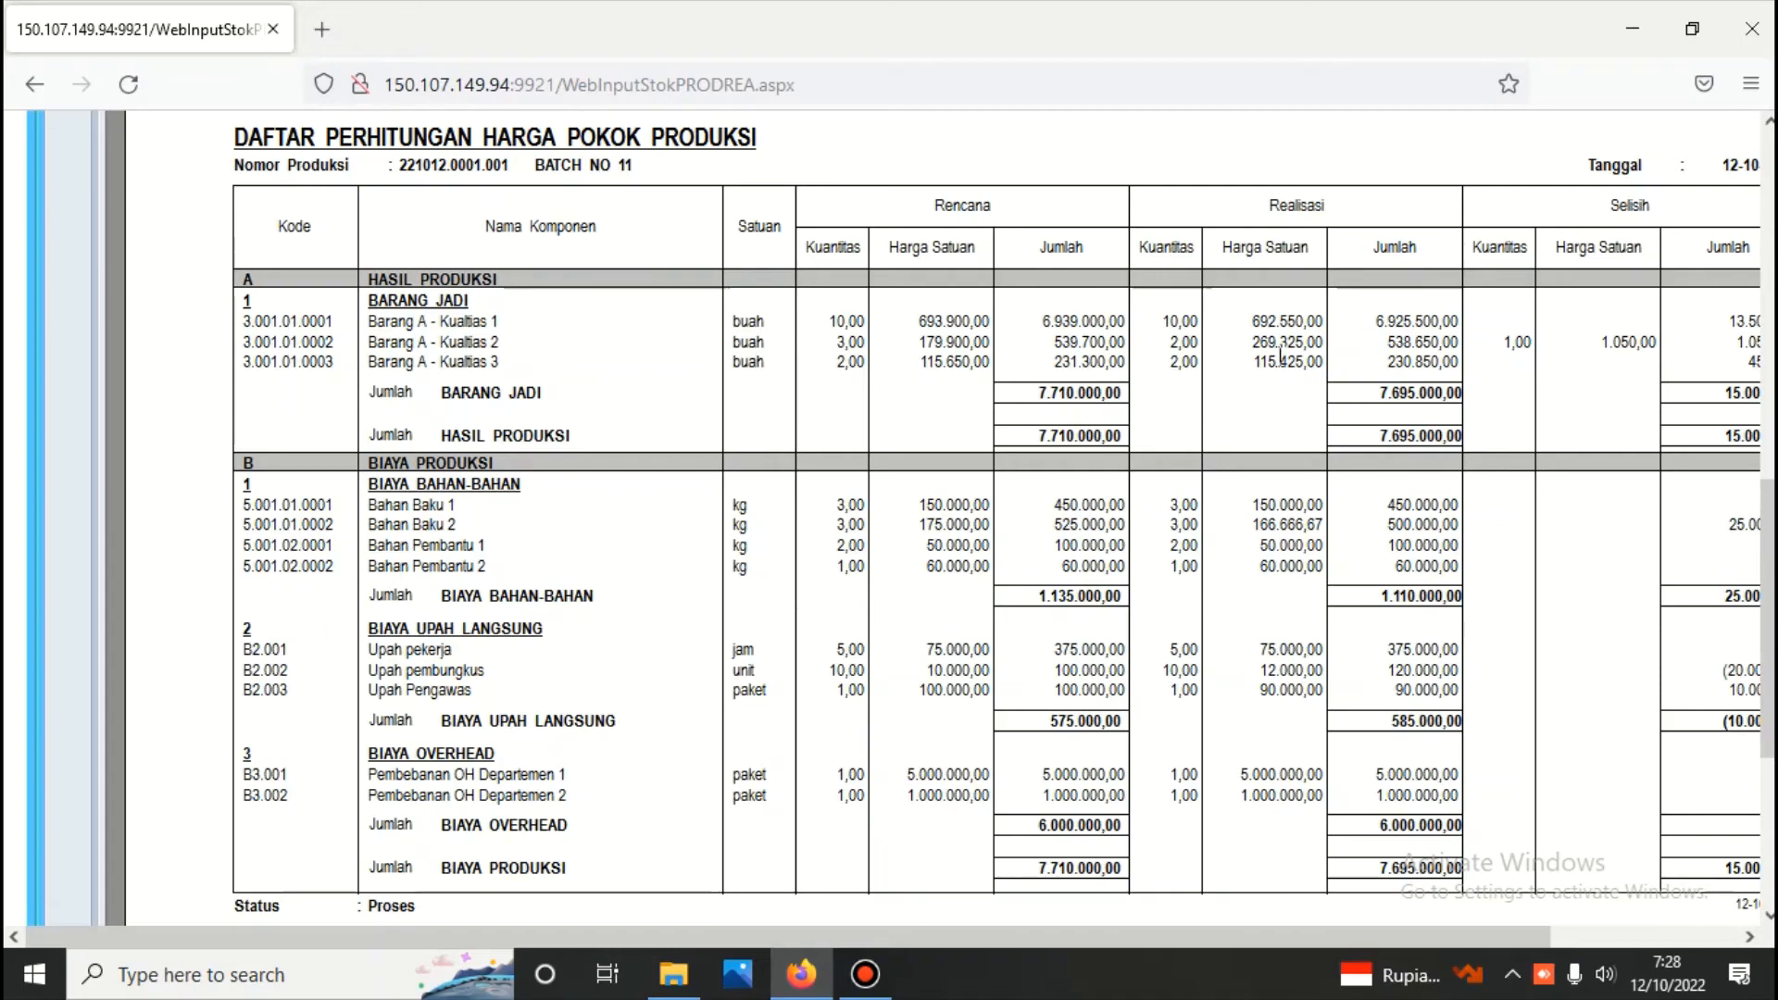
scroll(1111, 363, "up", 7)
scroll(945, 372, "down", 6)
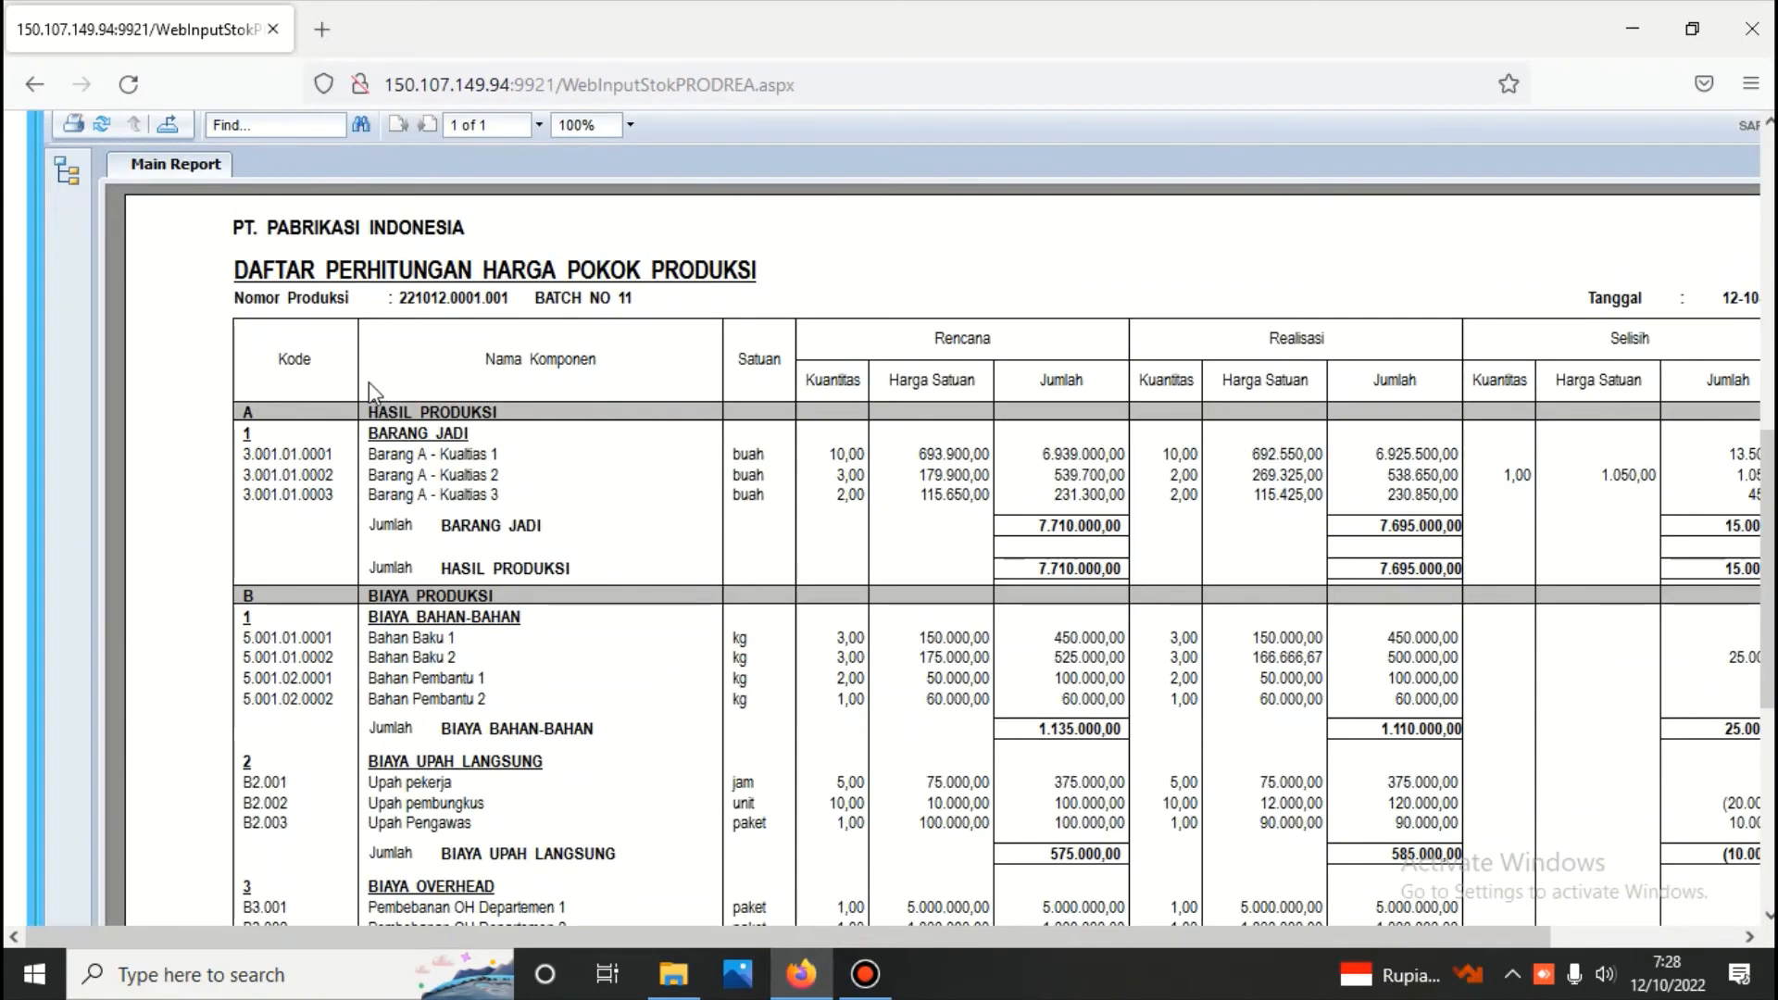
scroll(368, 382, "up", 7)
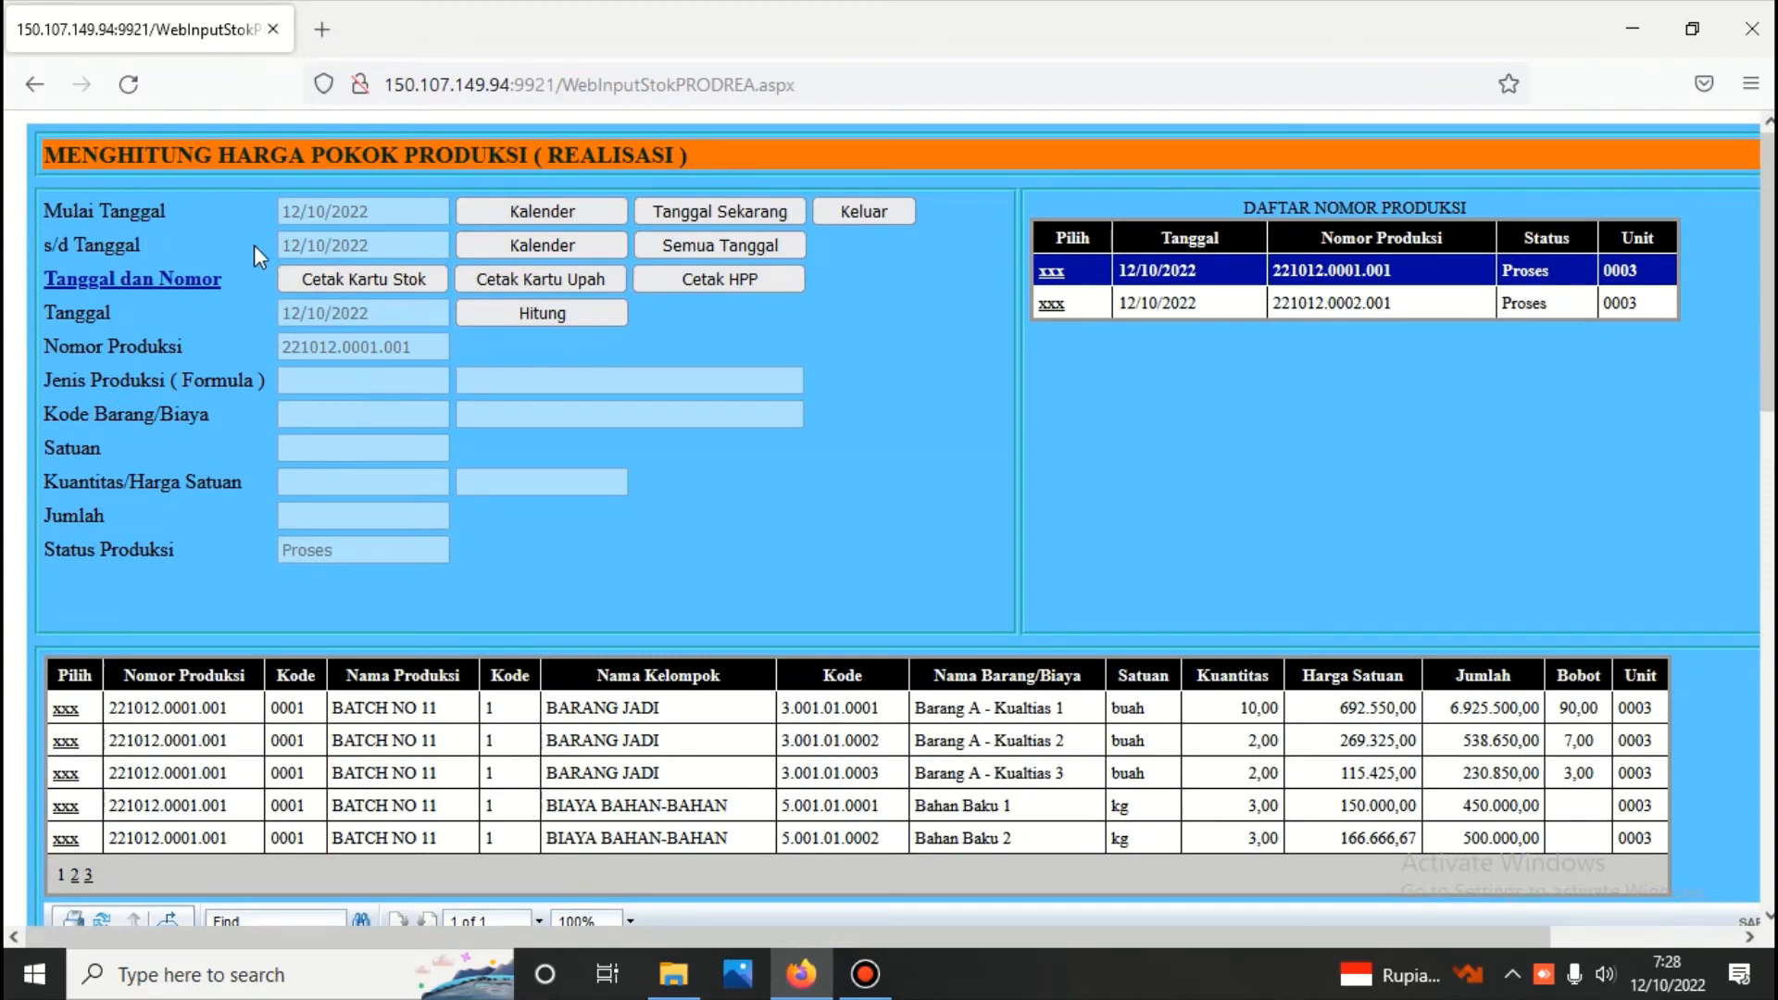
Generate the stock card (Kartu Stok) for production number 221012.0001.001 and review its finished-goods receipts and material usage down to Bahan Pembantu 2
left_click(314, 281)
scroll(449, 339, "down", 9)
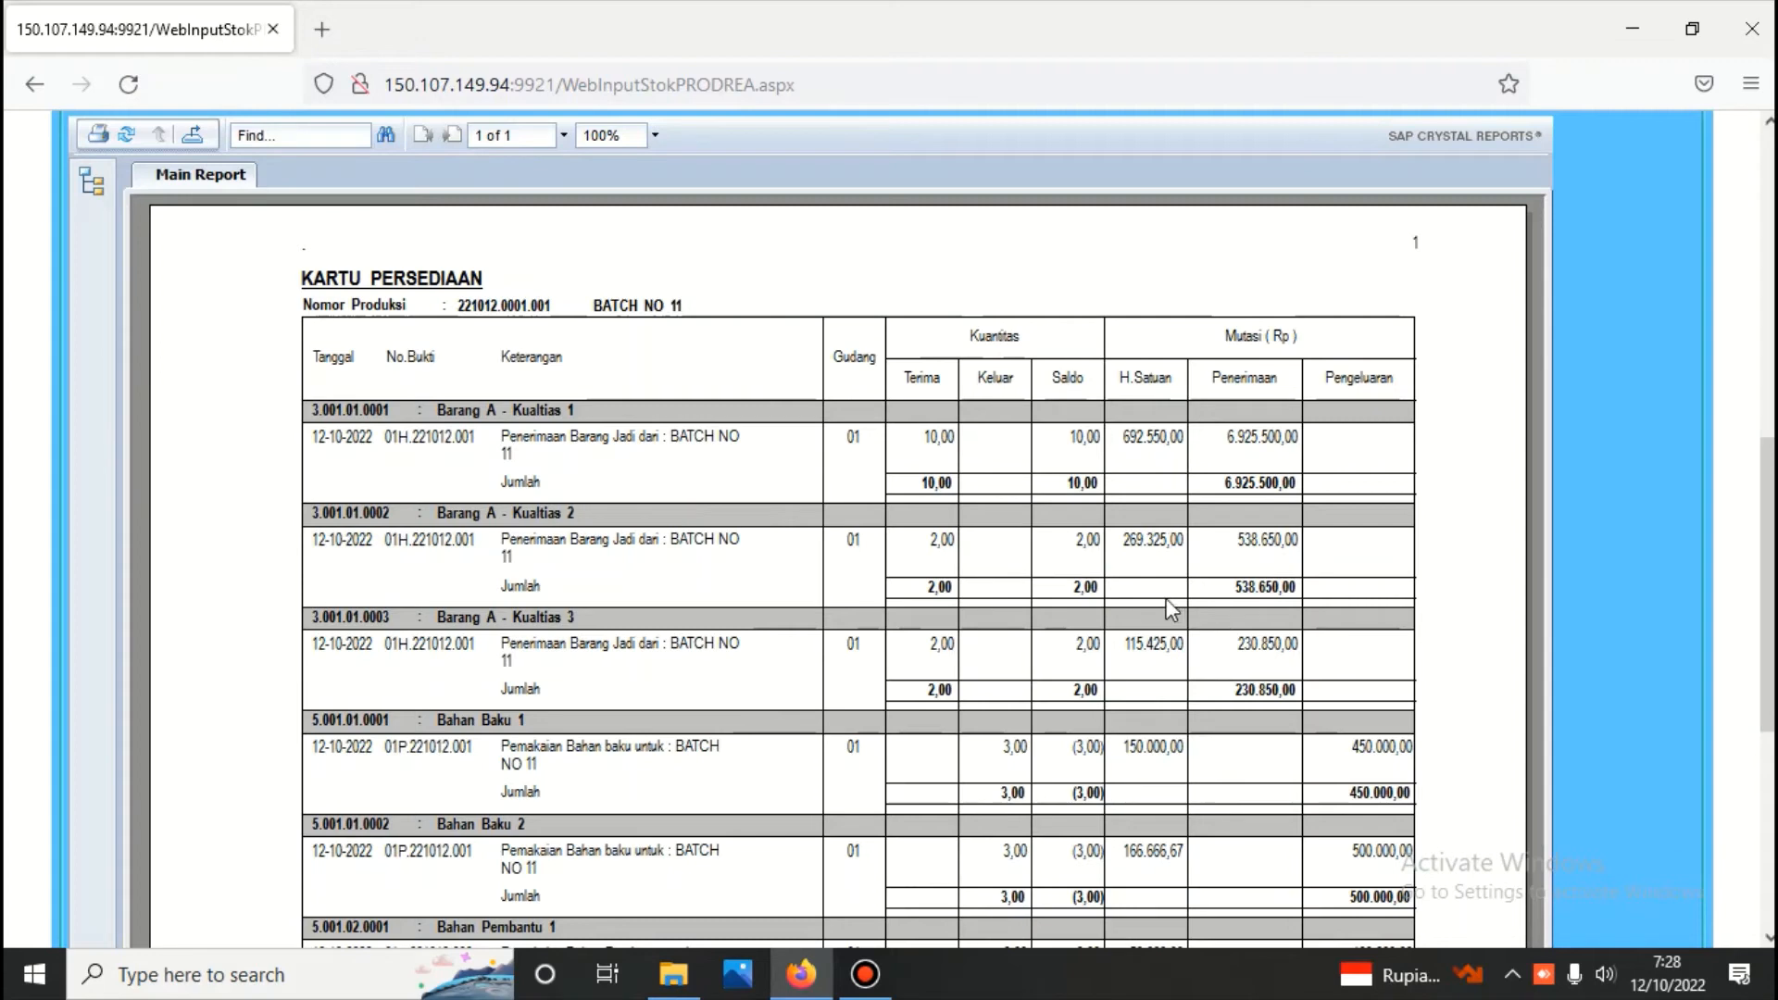
scroll(1199, 655, "down", 3)
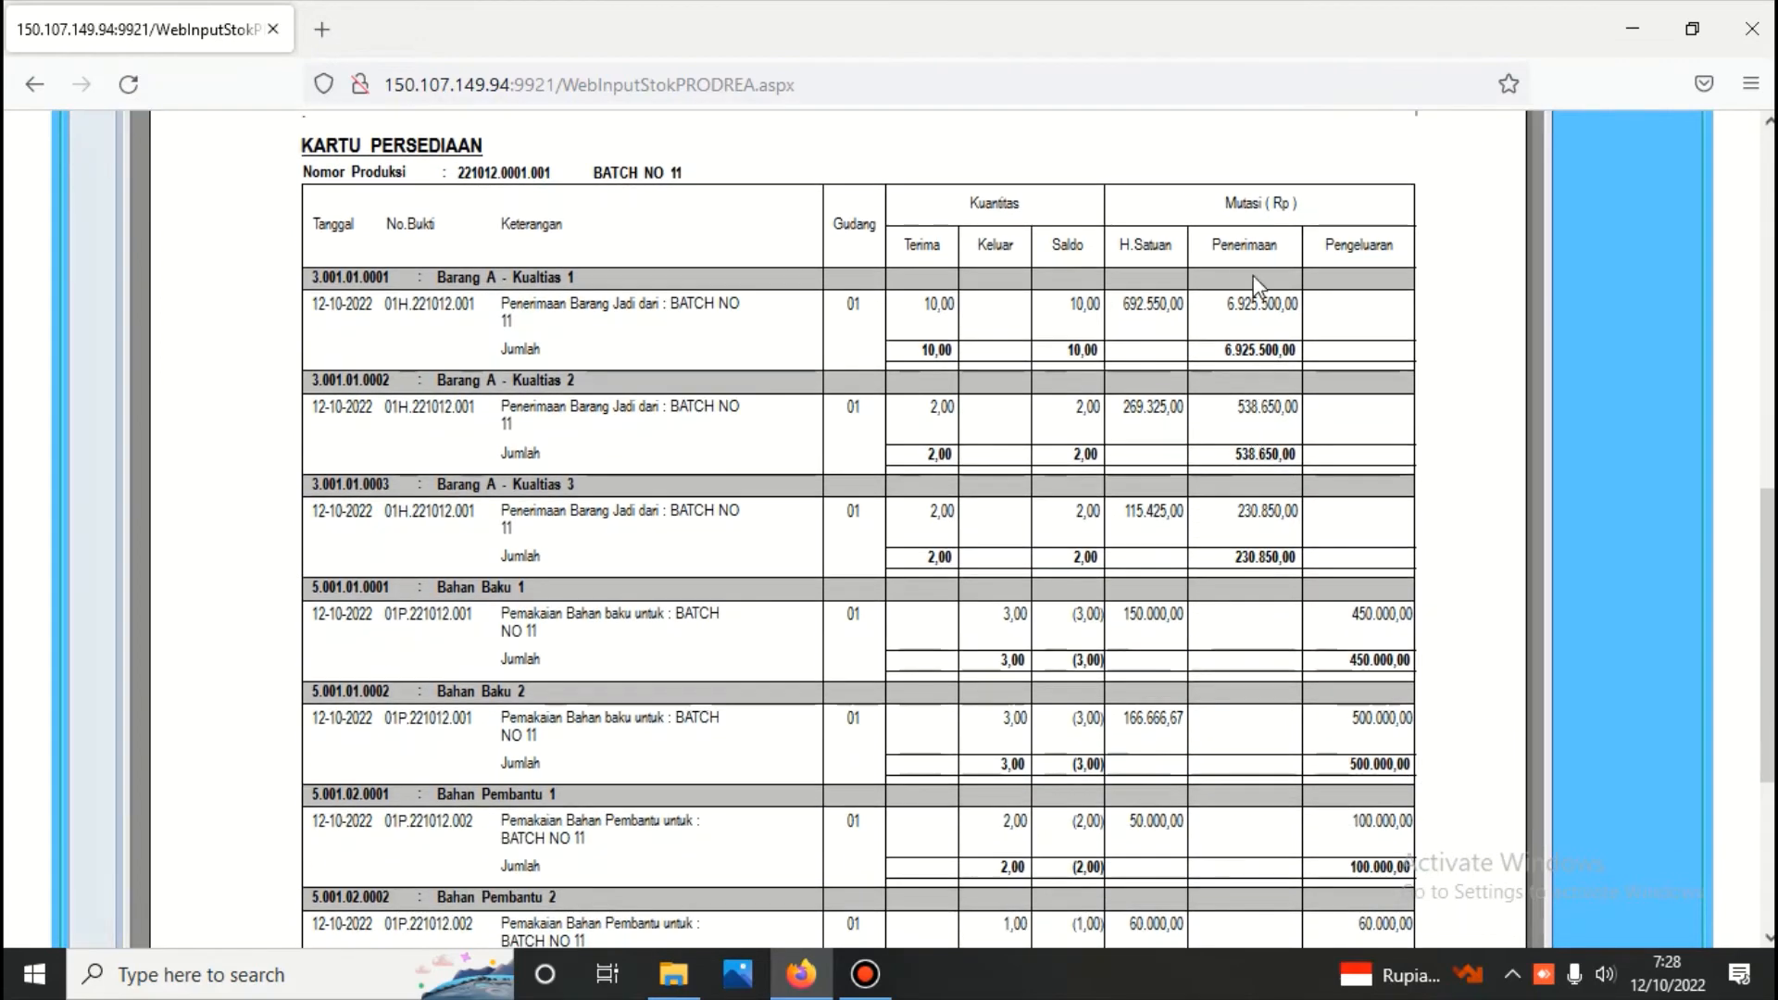
scroll(1246, 477, "down", 6)
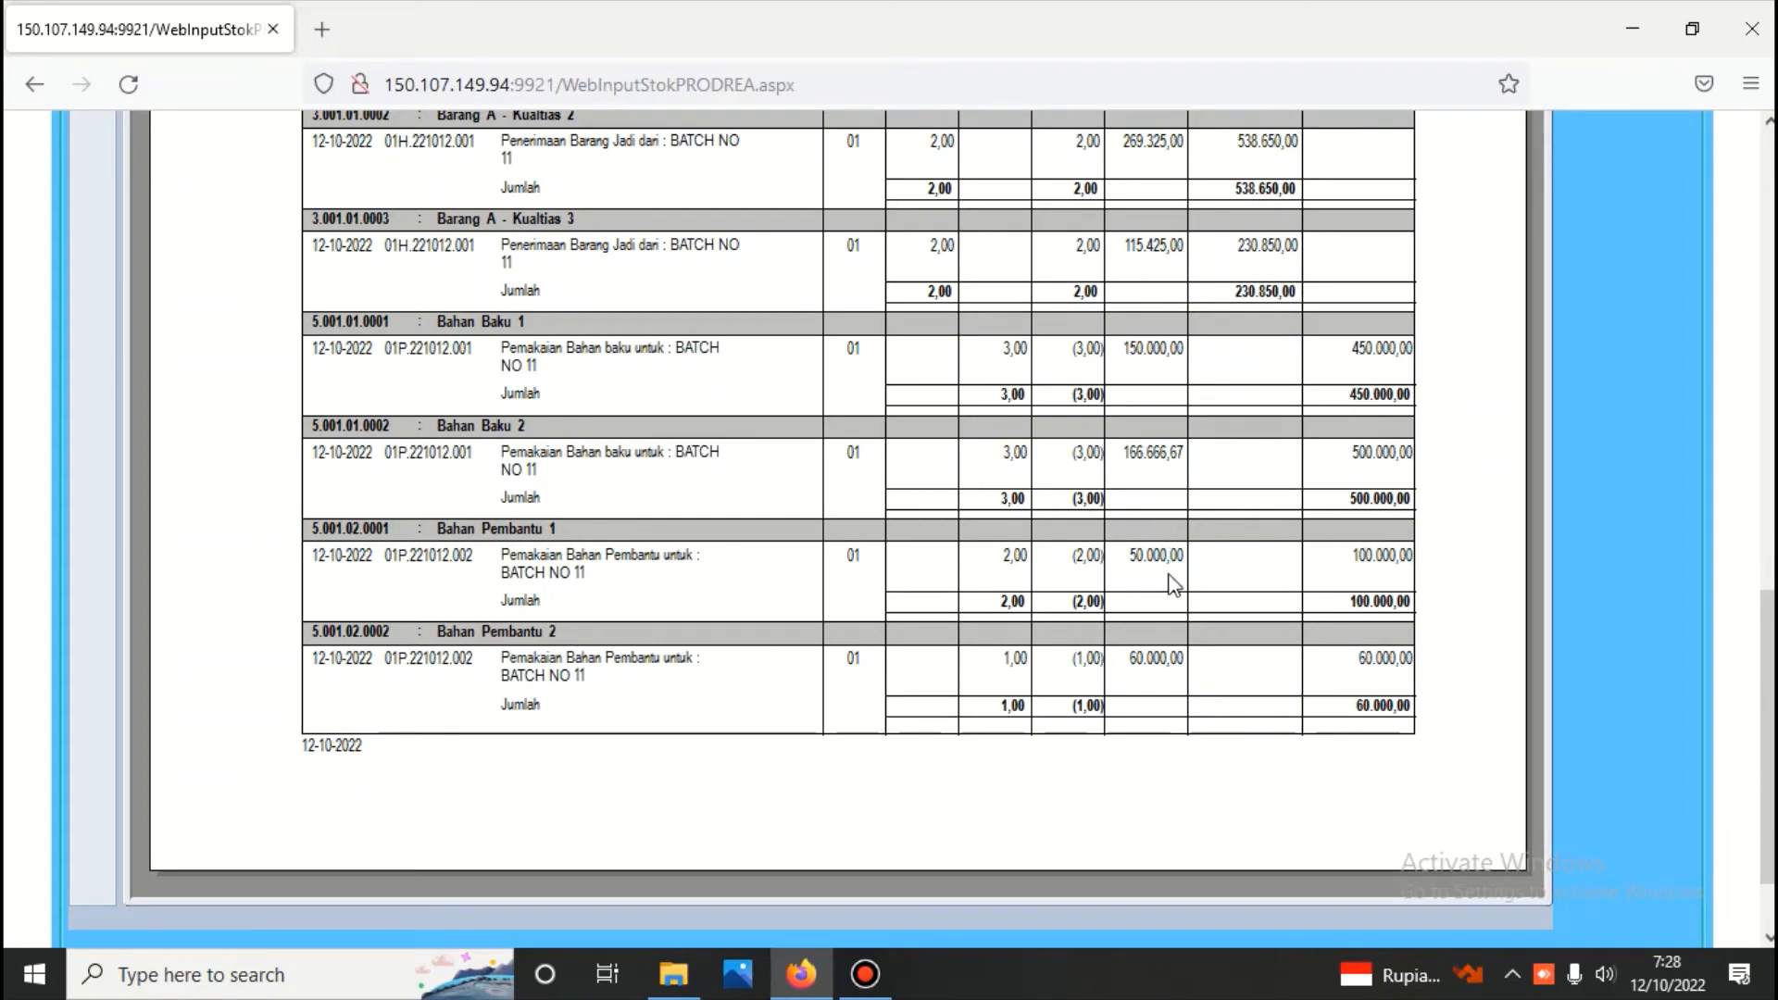
scroll(1132, 650, "up", 10)
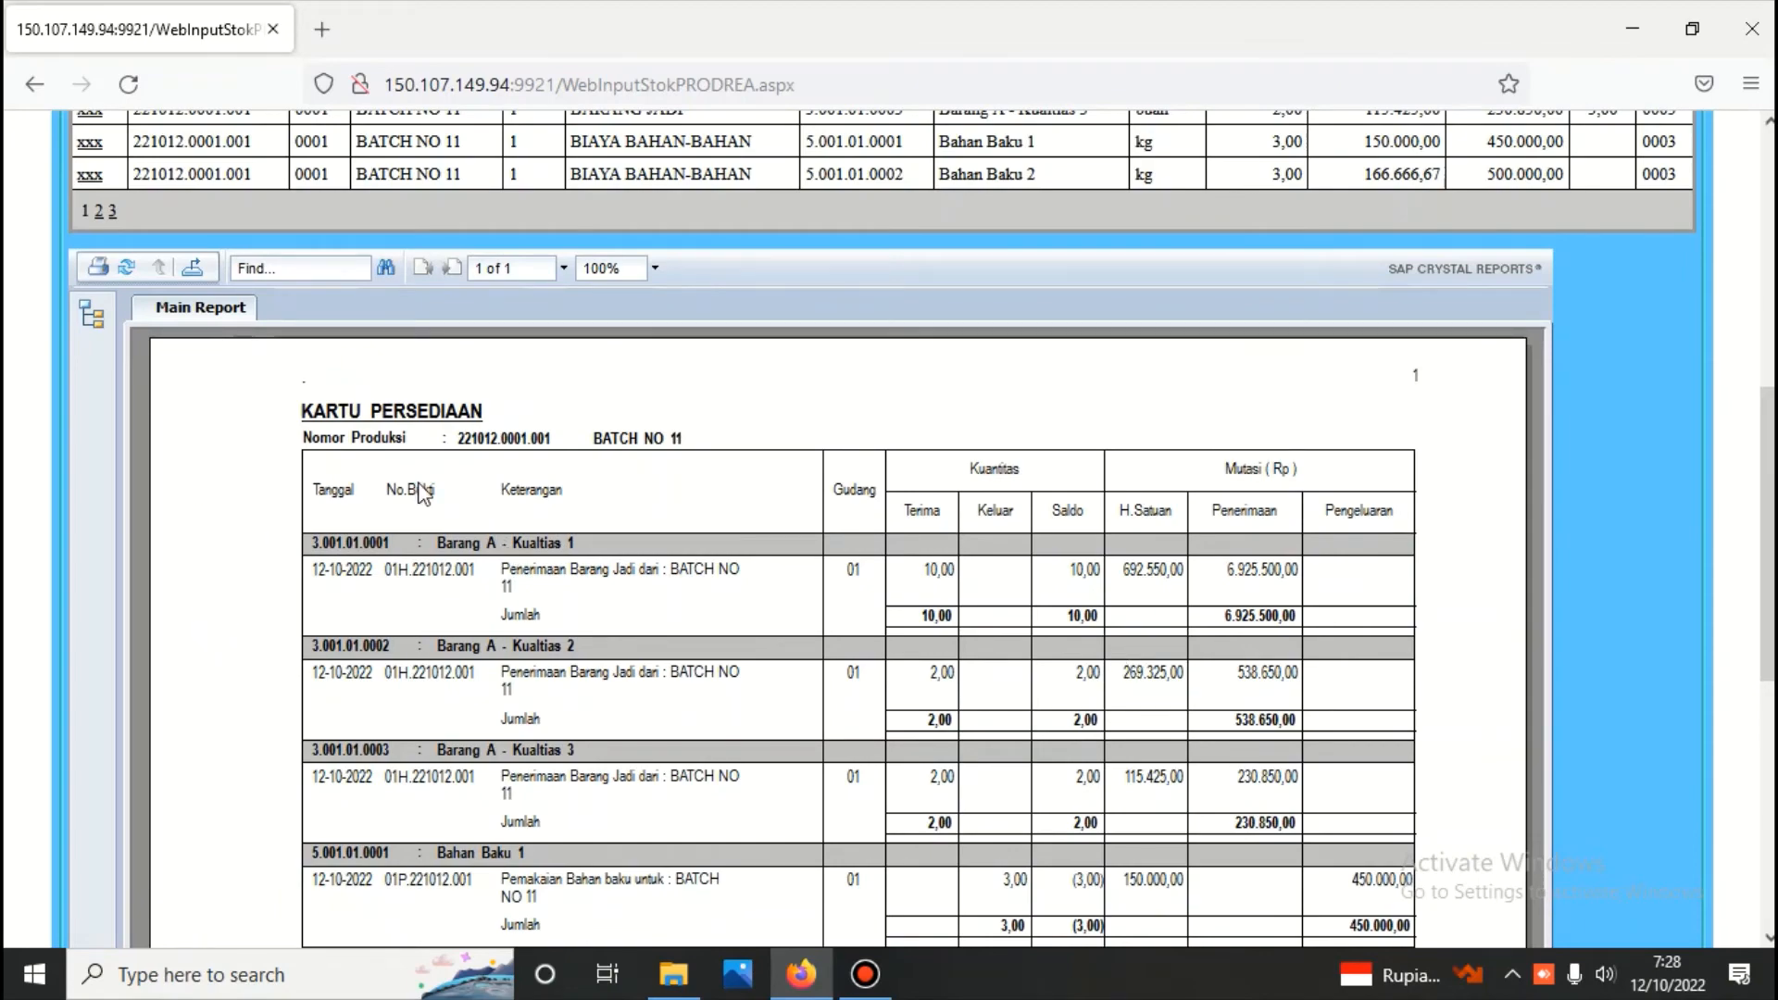
scroll(595, 478, "up", 1)
scroll(594, 478, "up", 10)
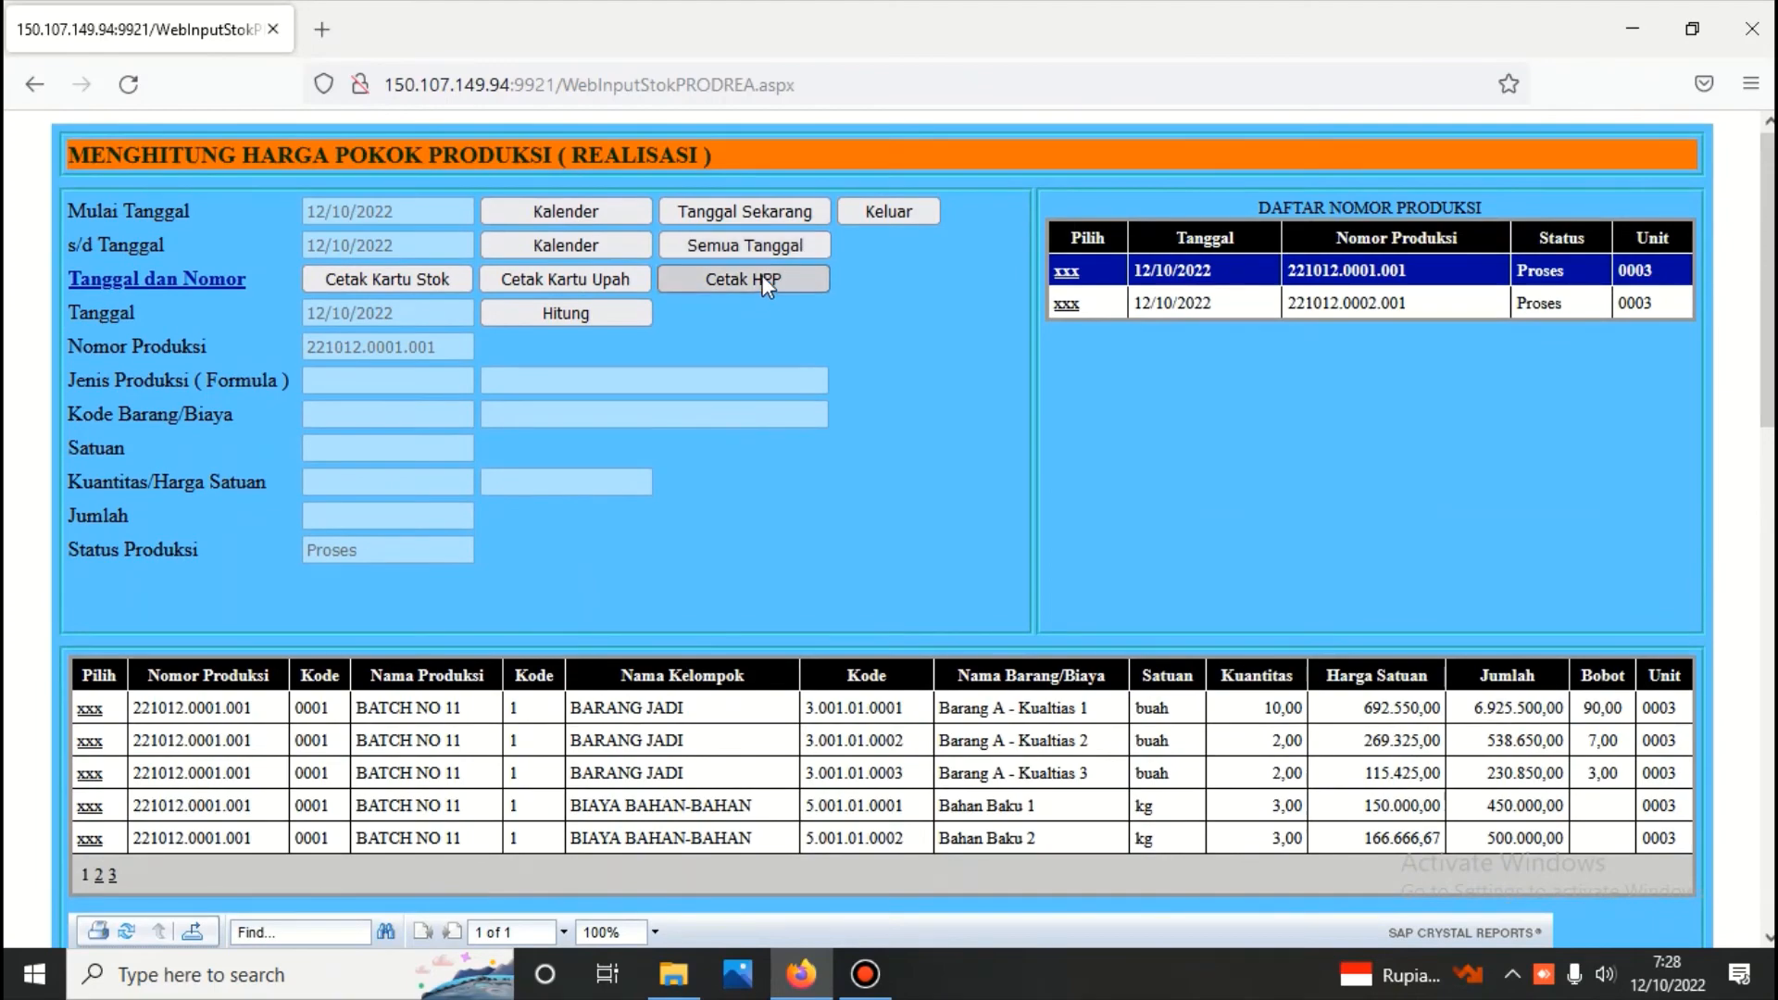
Generate the HPP report again and check its realised material and direct labour costs
left_click(763, 278)
scroll(920, 402, "down", 10)
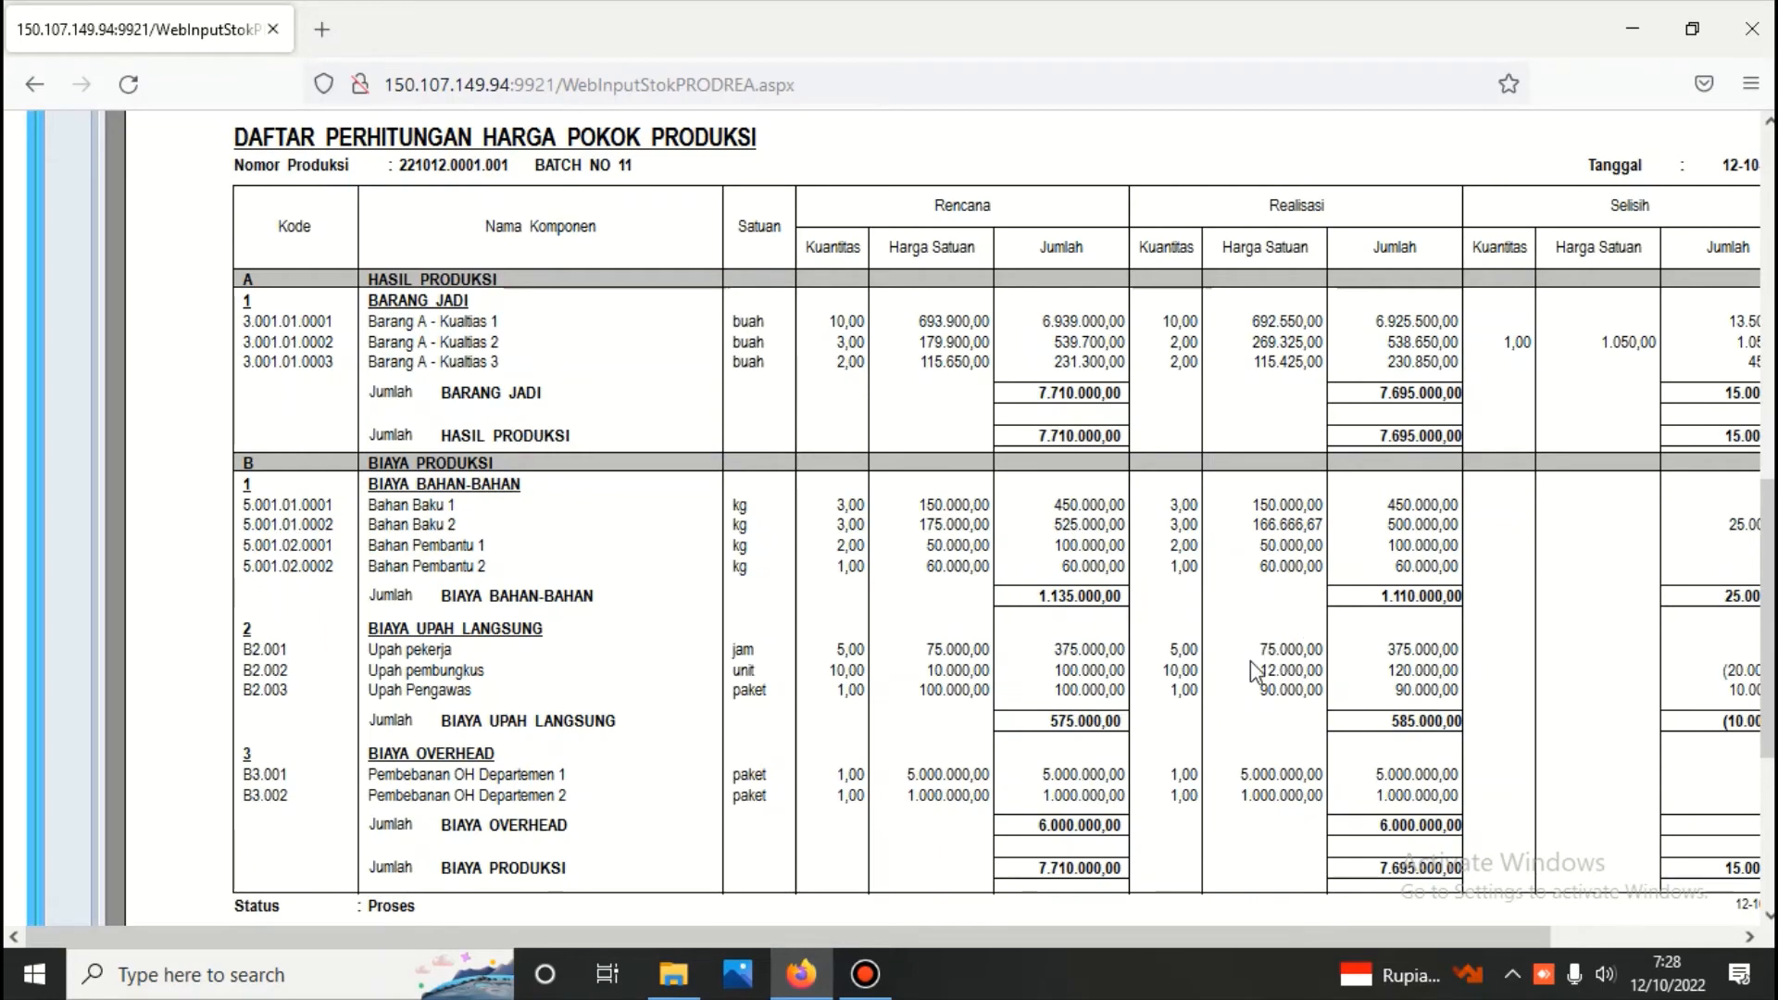
scroll(252, 402, "up", 10)
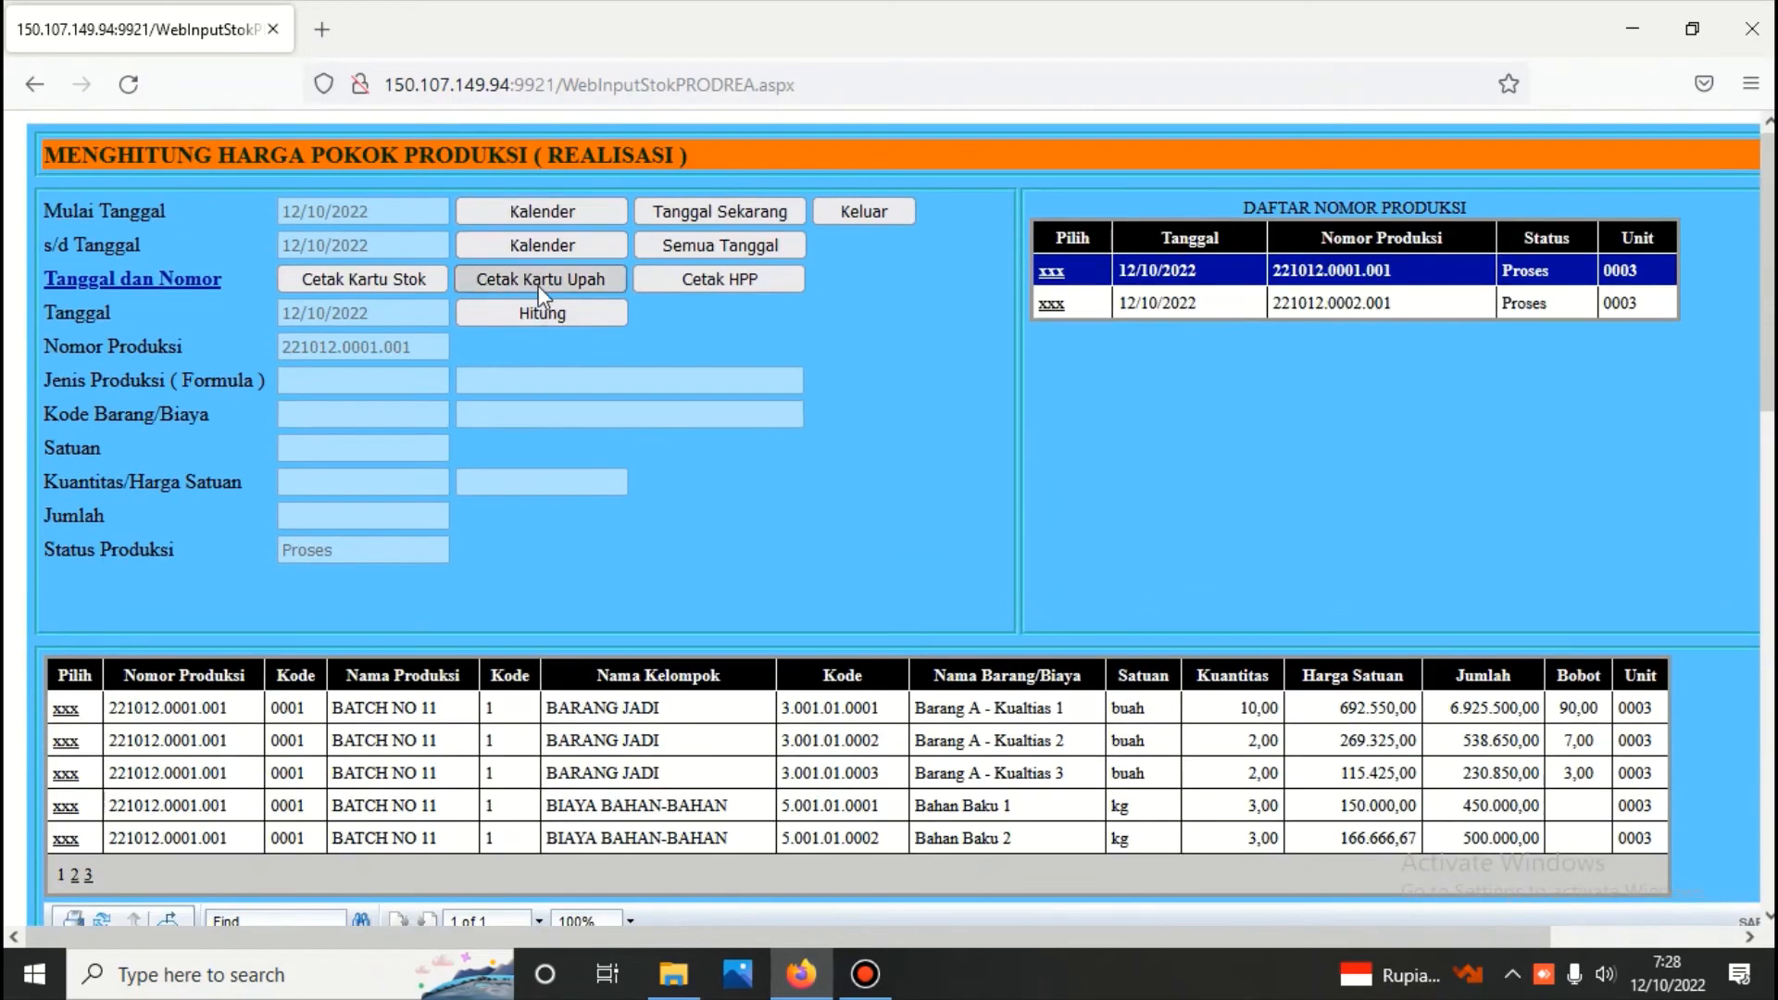
Generate the direct wage card (Kartu Upah) for production number 221012.0001.001 and review its wage entries
left_click(540, 280)
scroll(636, 350, "down", 8)
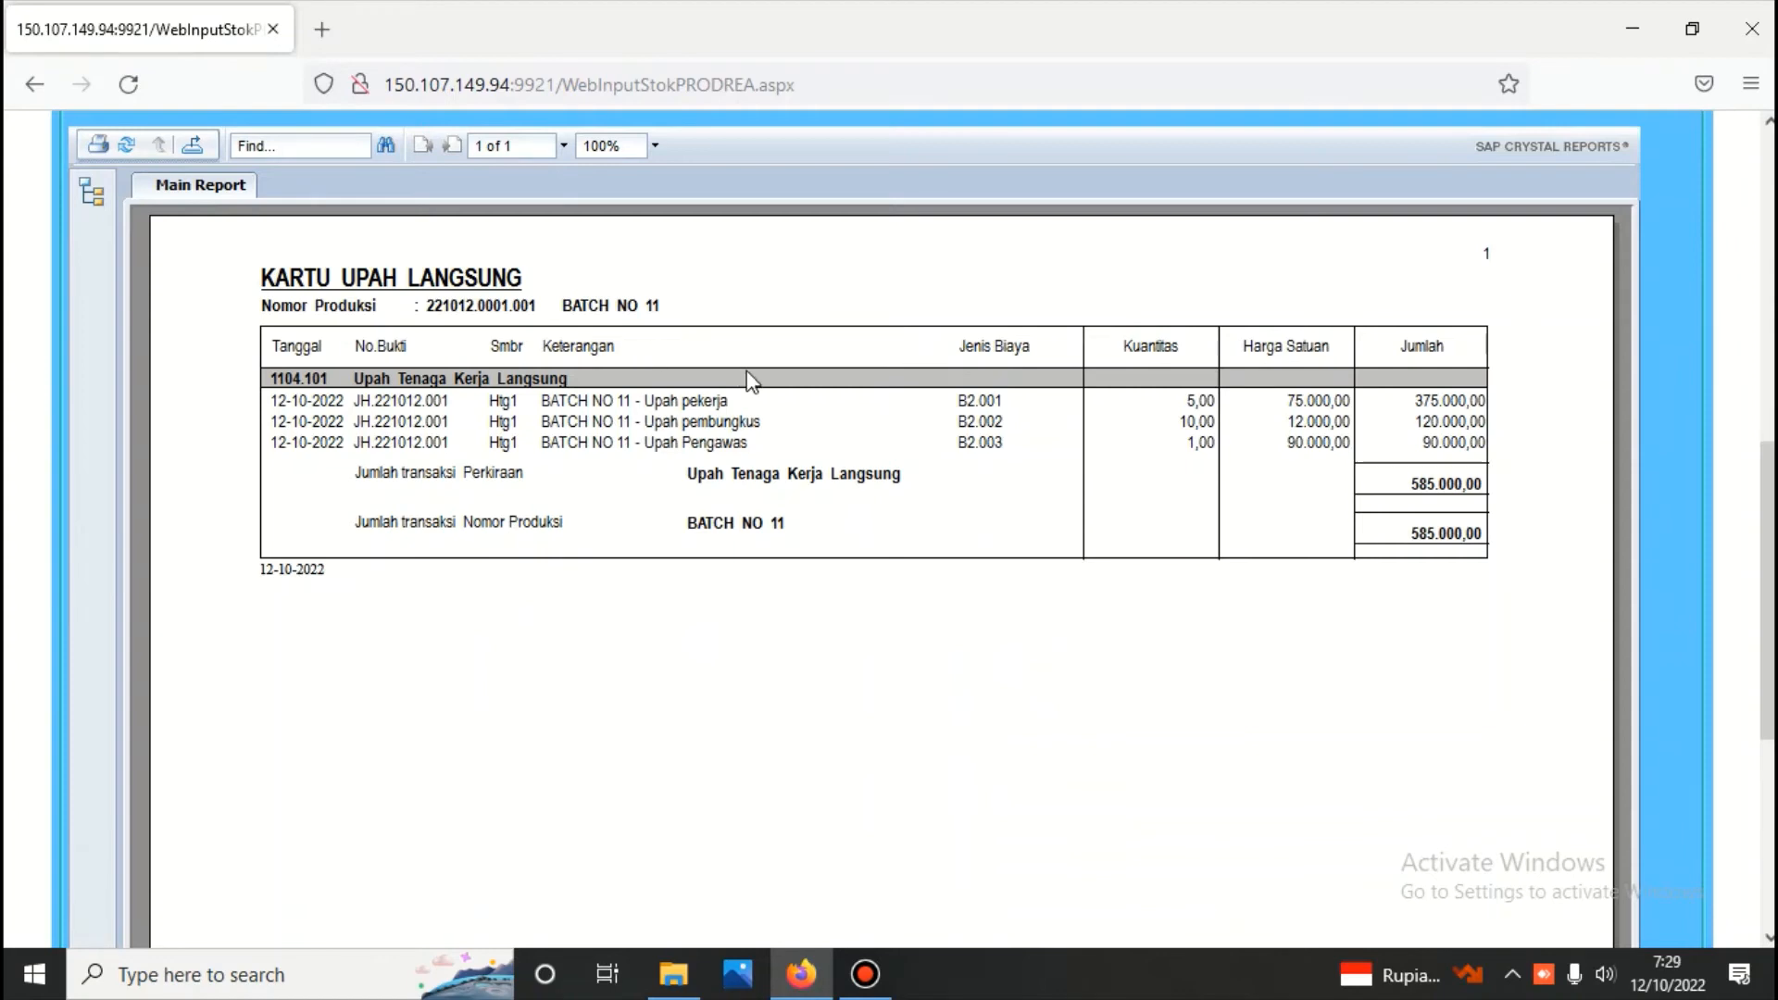
scroll(1277, 518, "up", 10)
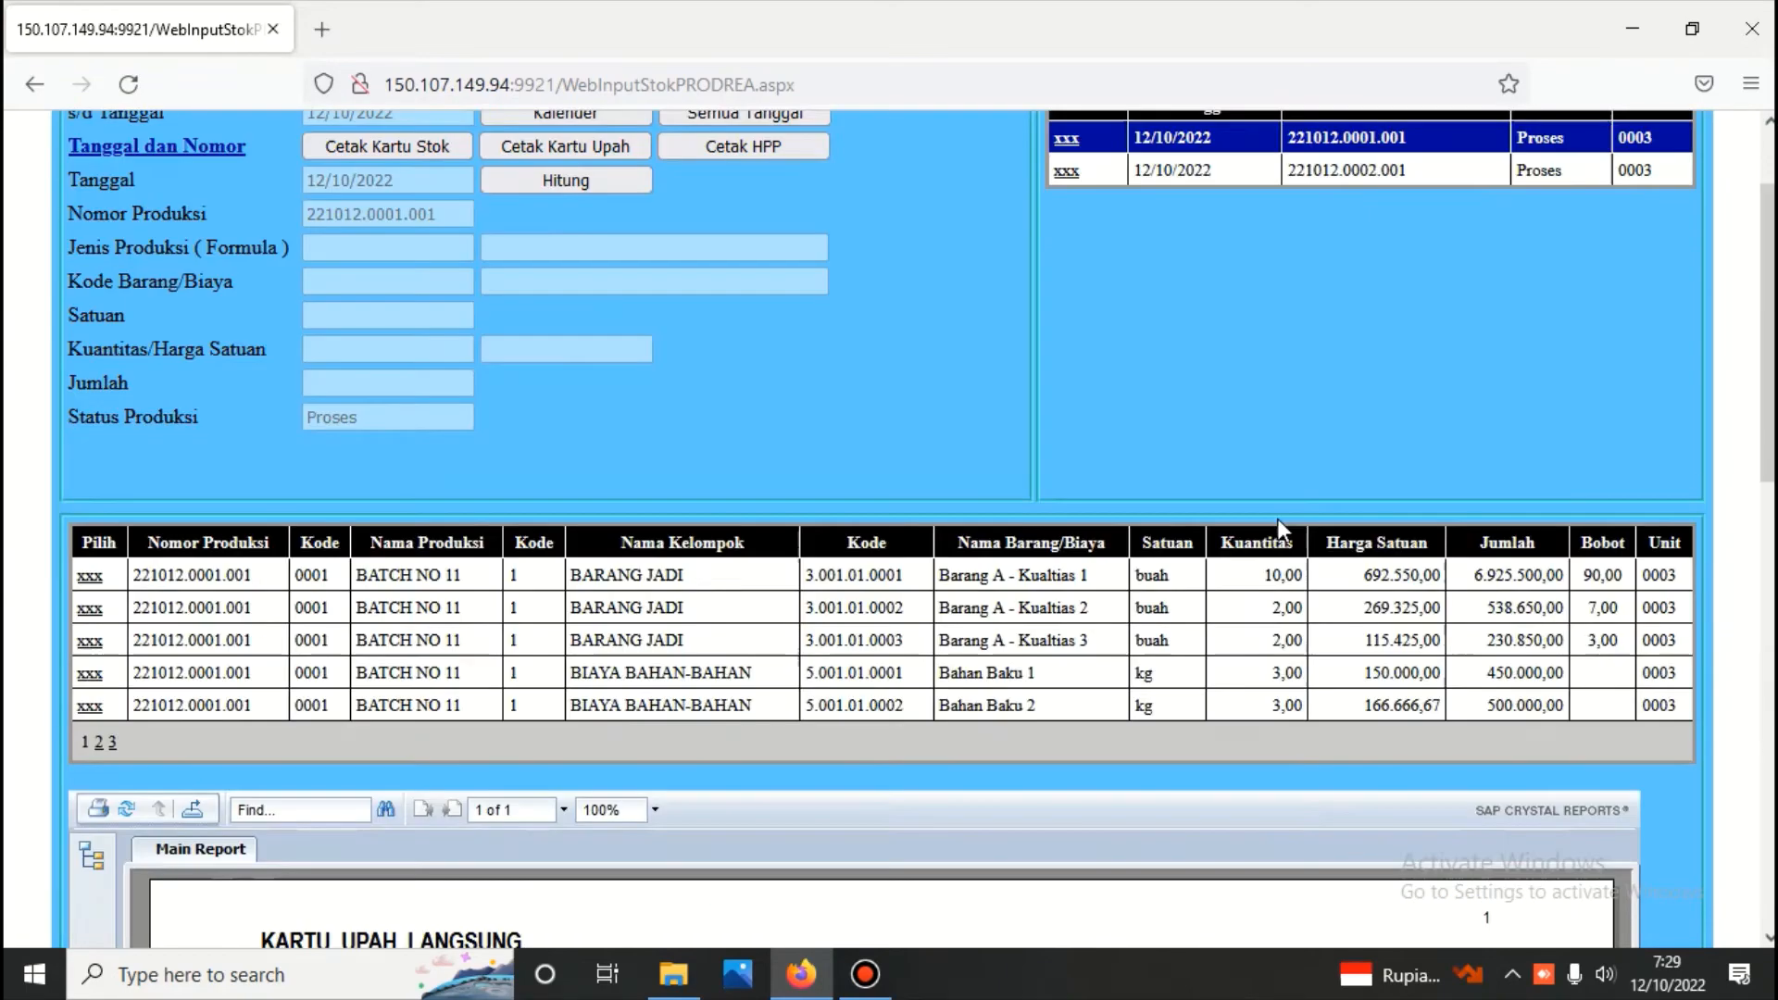
Reopen the HPP report and compare its BIAYA UPAH LANGSUNG section with the wage card
left_click(732, 278)
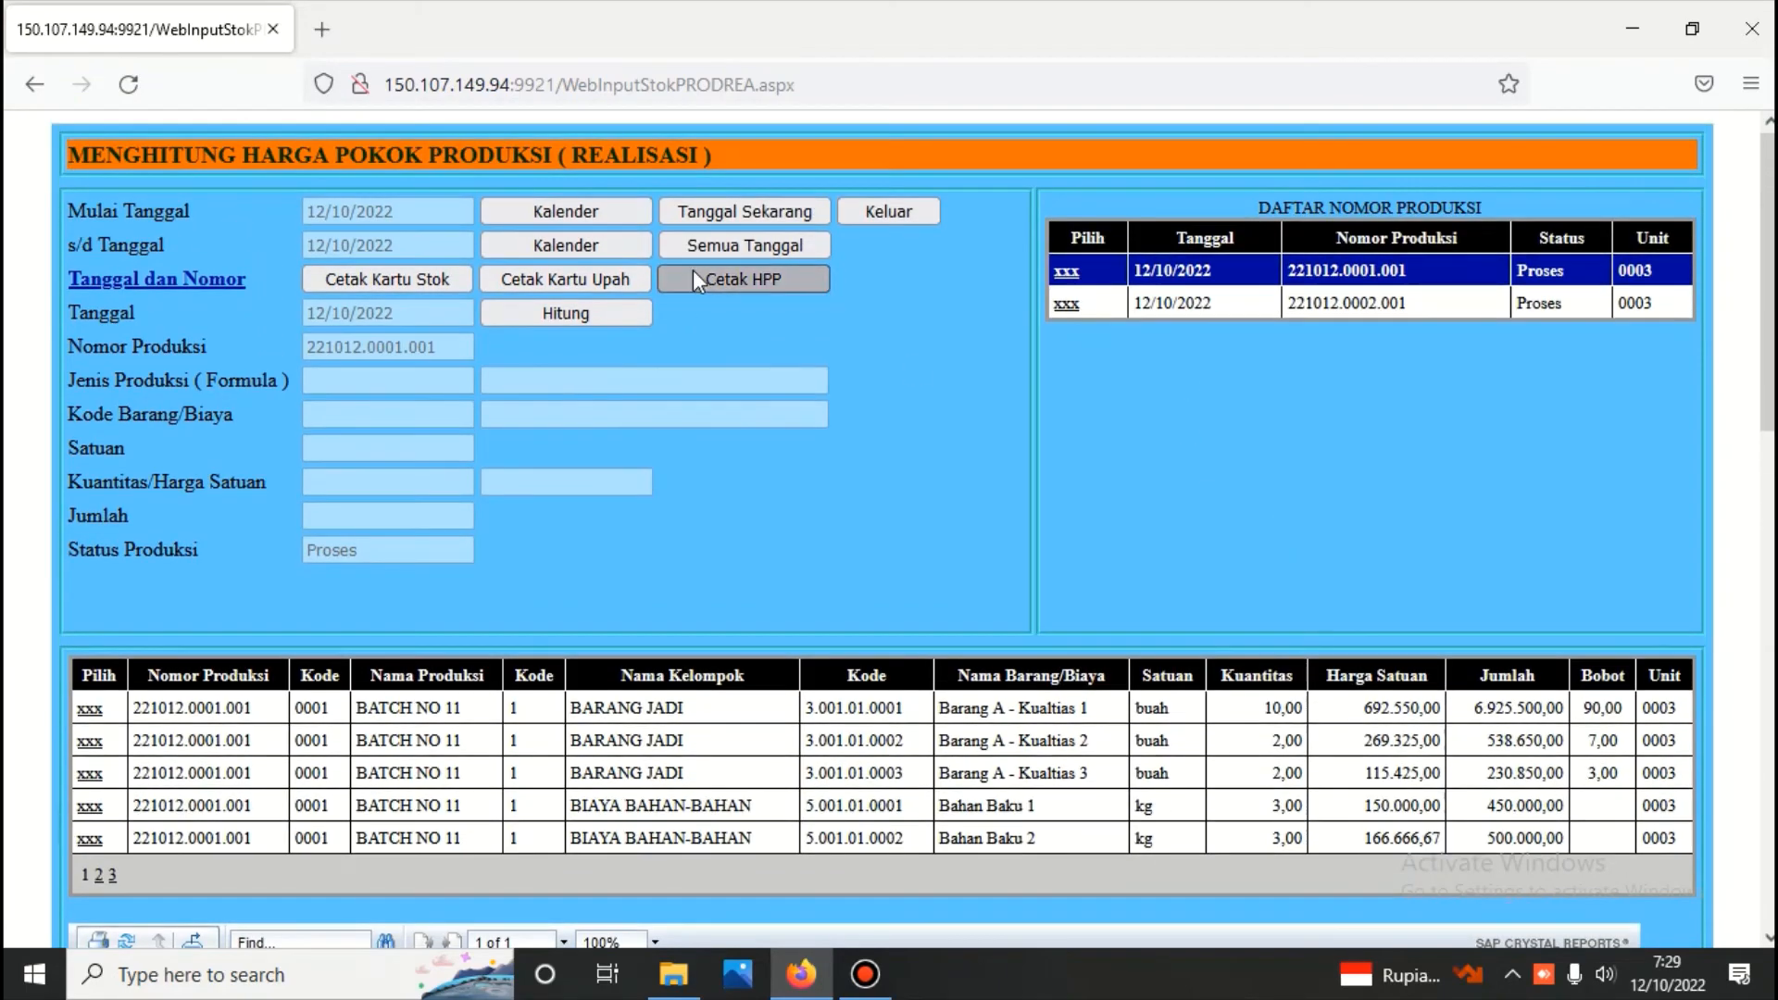
scroll(817, 400, "down", 8)
scroll(1425, 591, "down", 4)
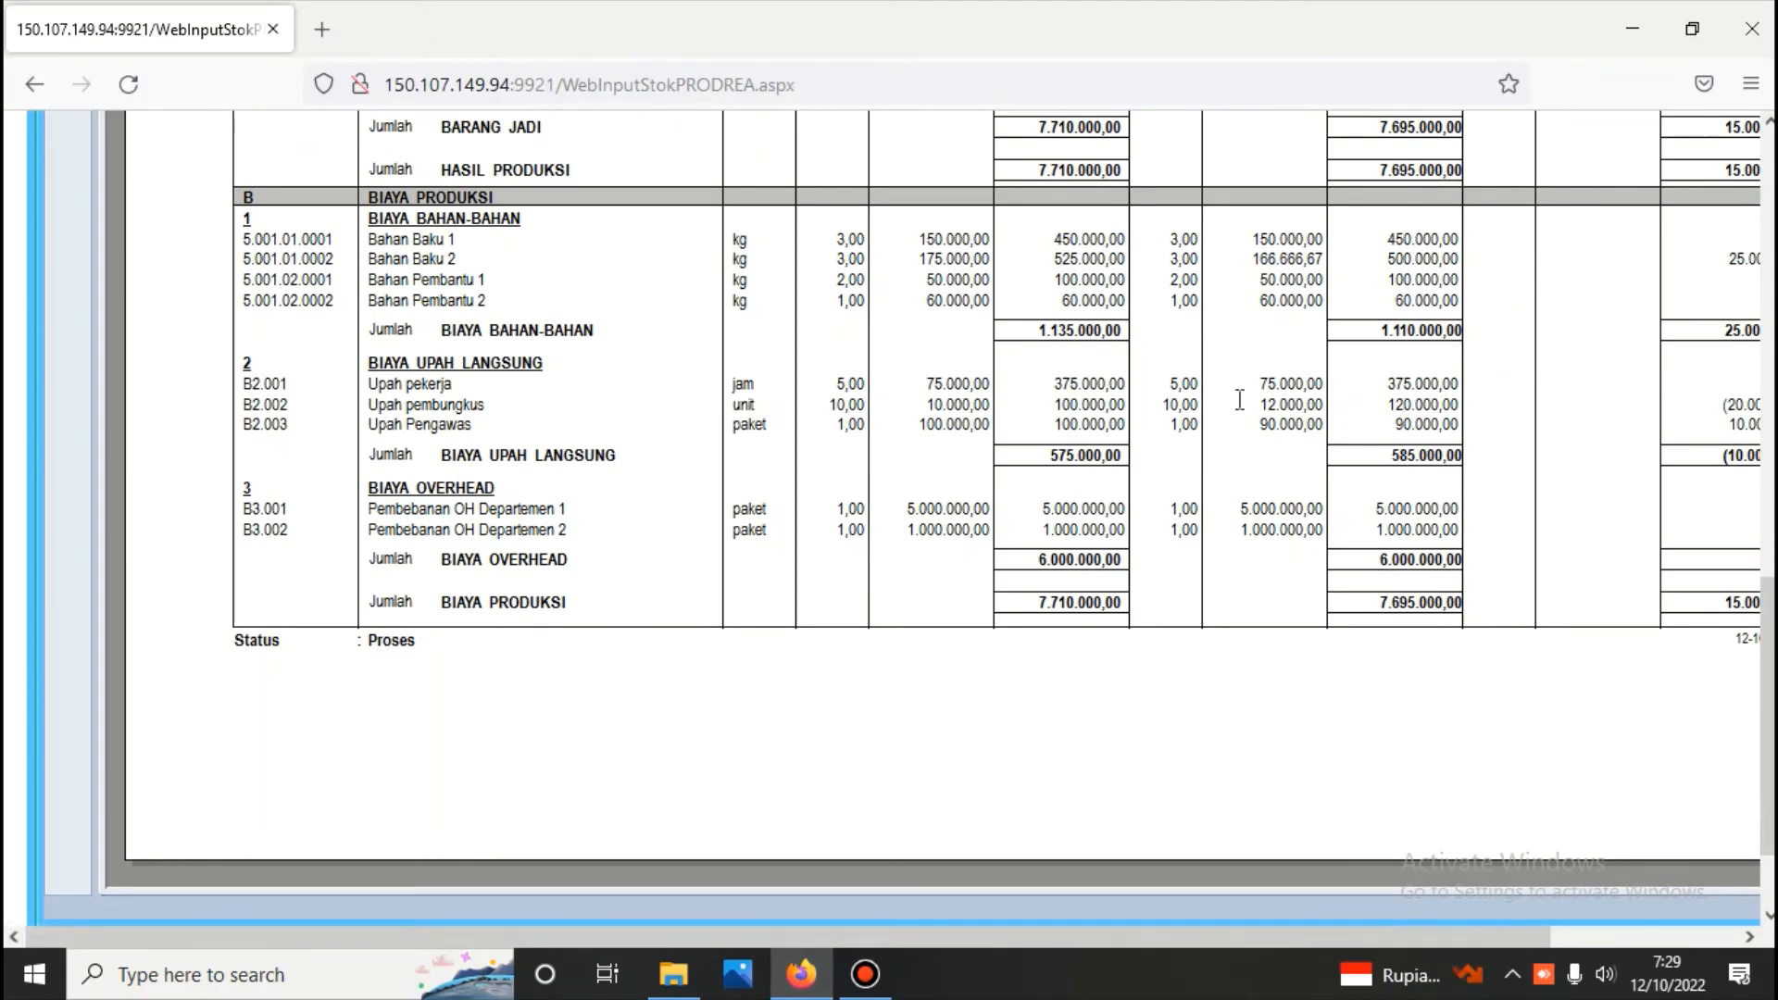
scroll(1067, 469, "up", 15)
Bring up the wage card for BATCH NO 11 once more and recheck its entries
left_click(593, 277)
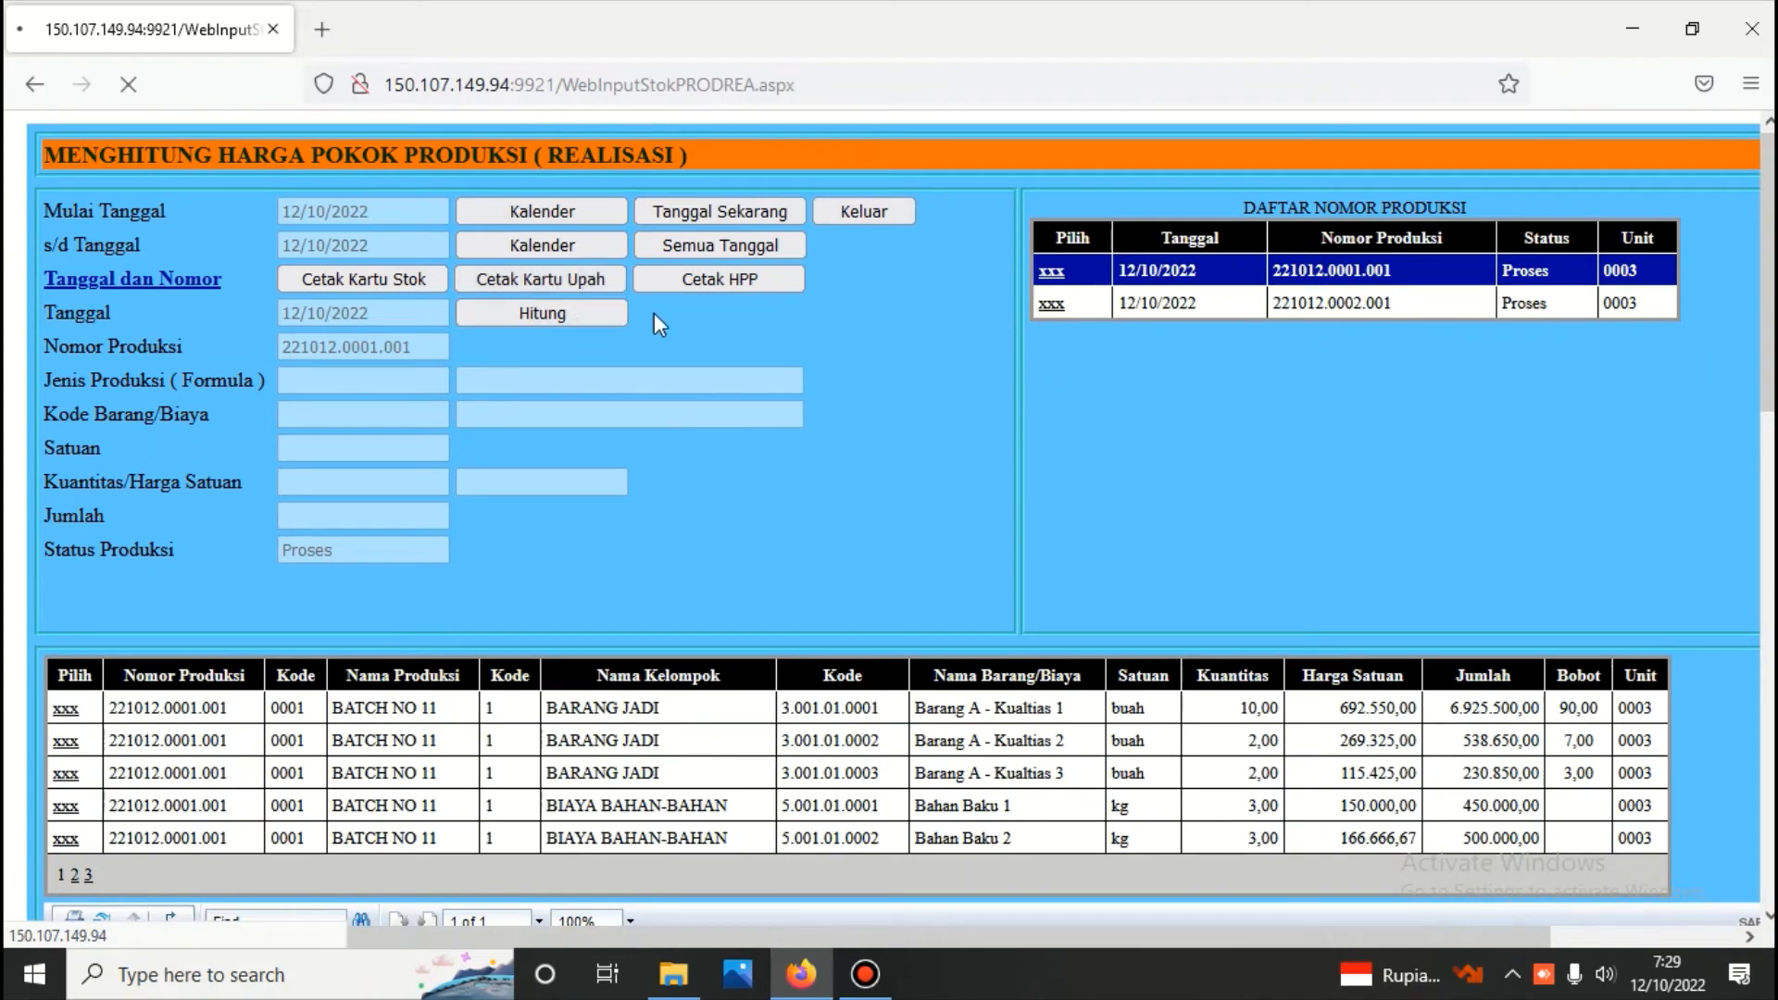
scroll(1032, 480, "down", 12)
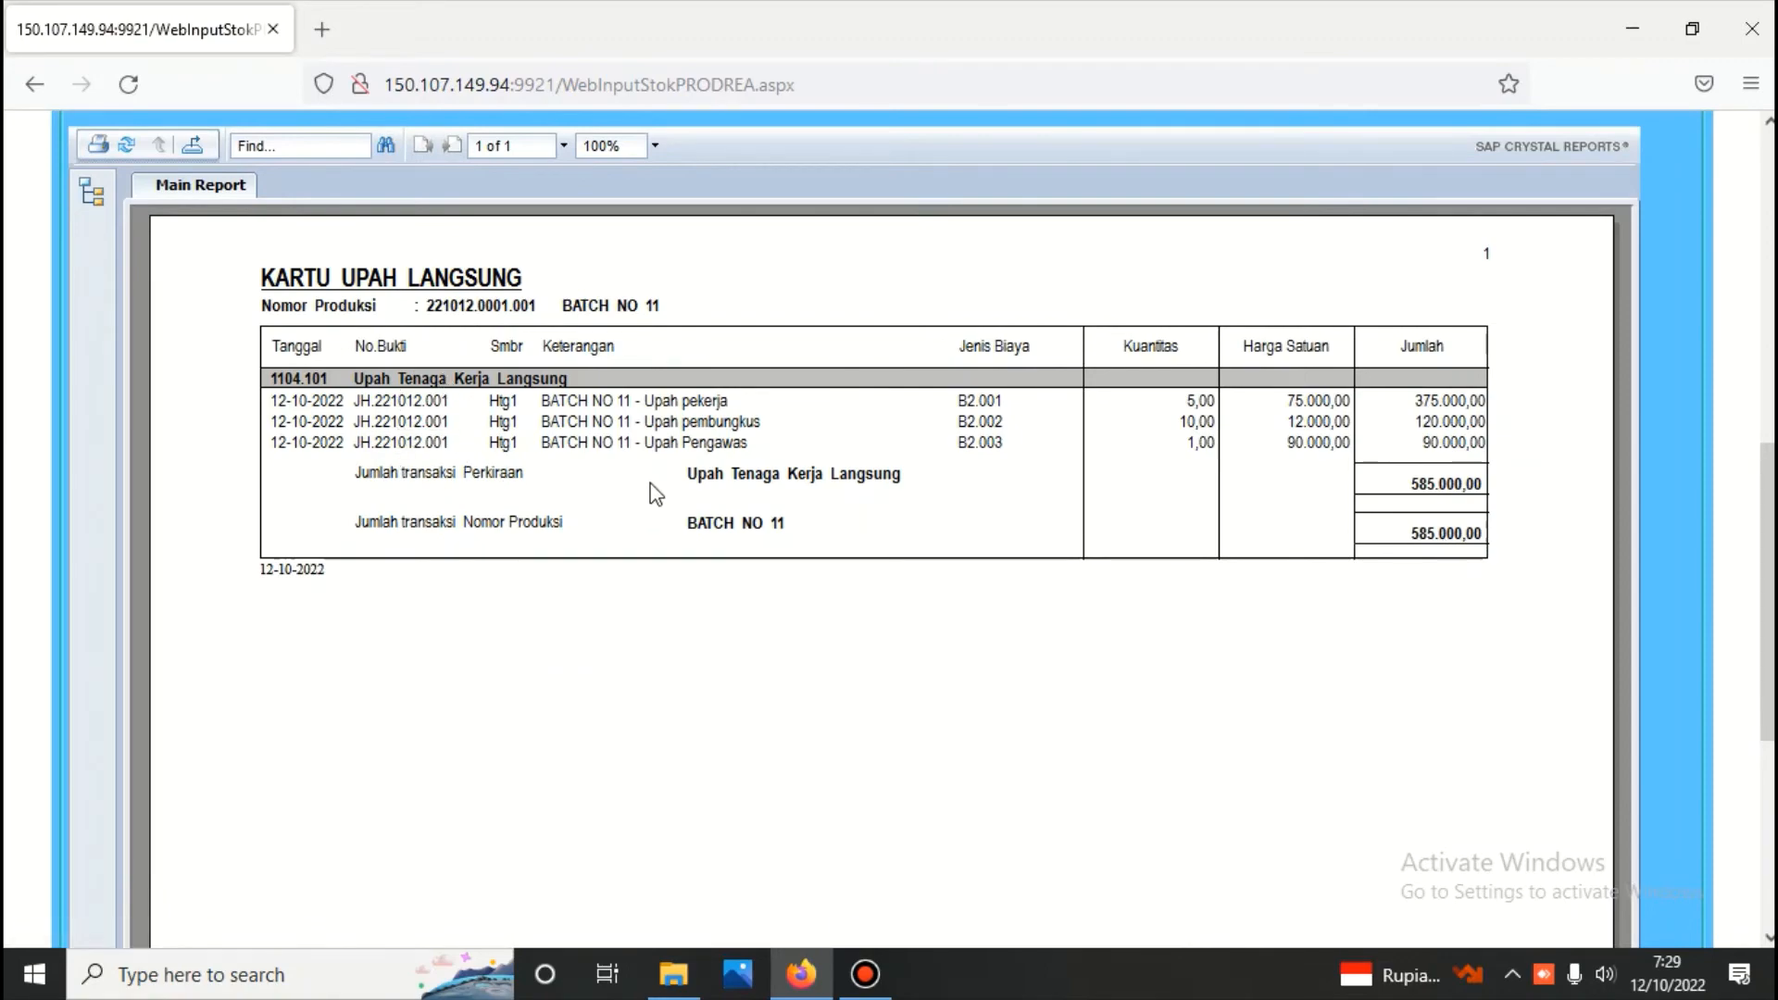
scroll(650, 483, "up", 9)
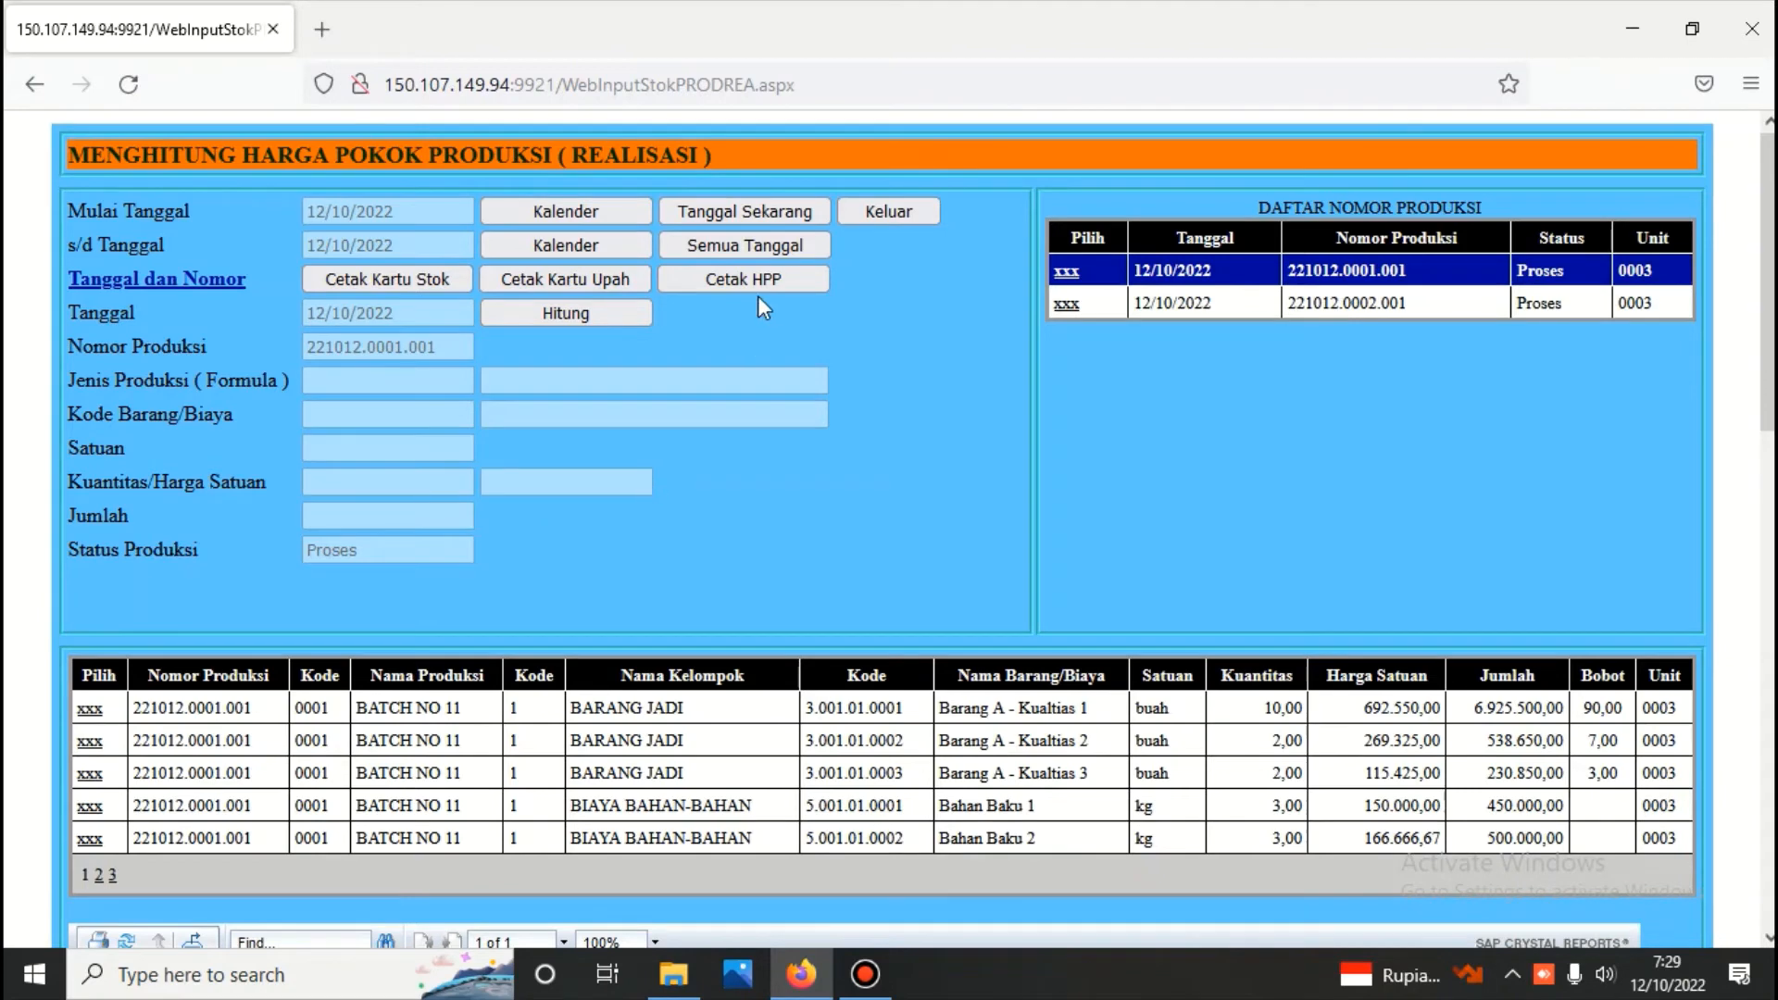
Recalculate the realised production cost for production number 221012.0001.001 and generate the updated HPP report
left_click(602, 317)
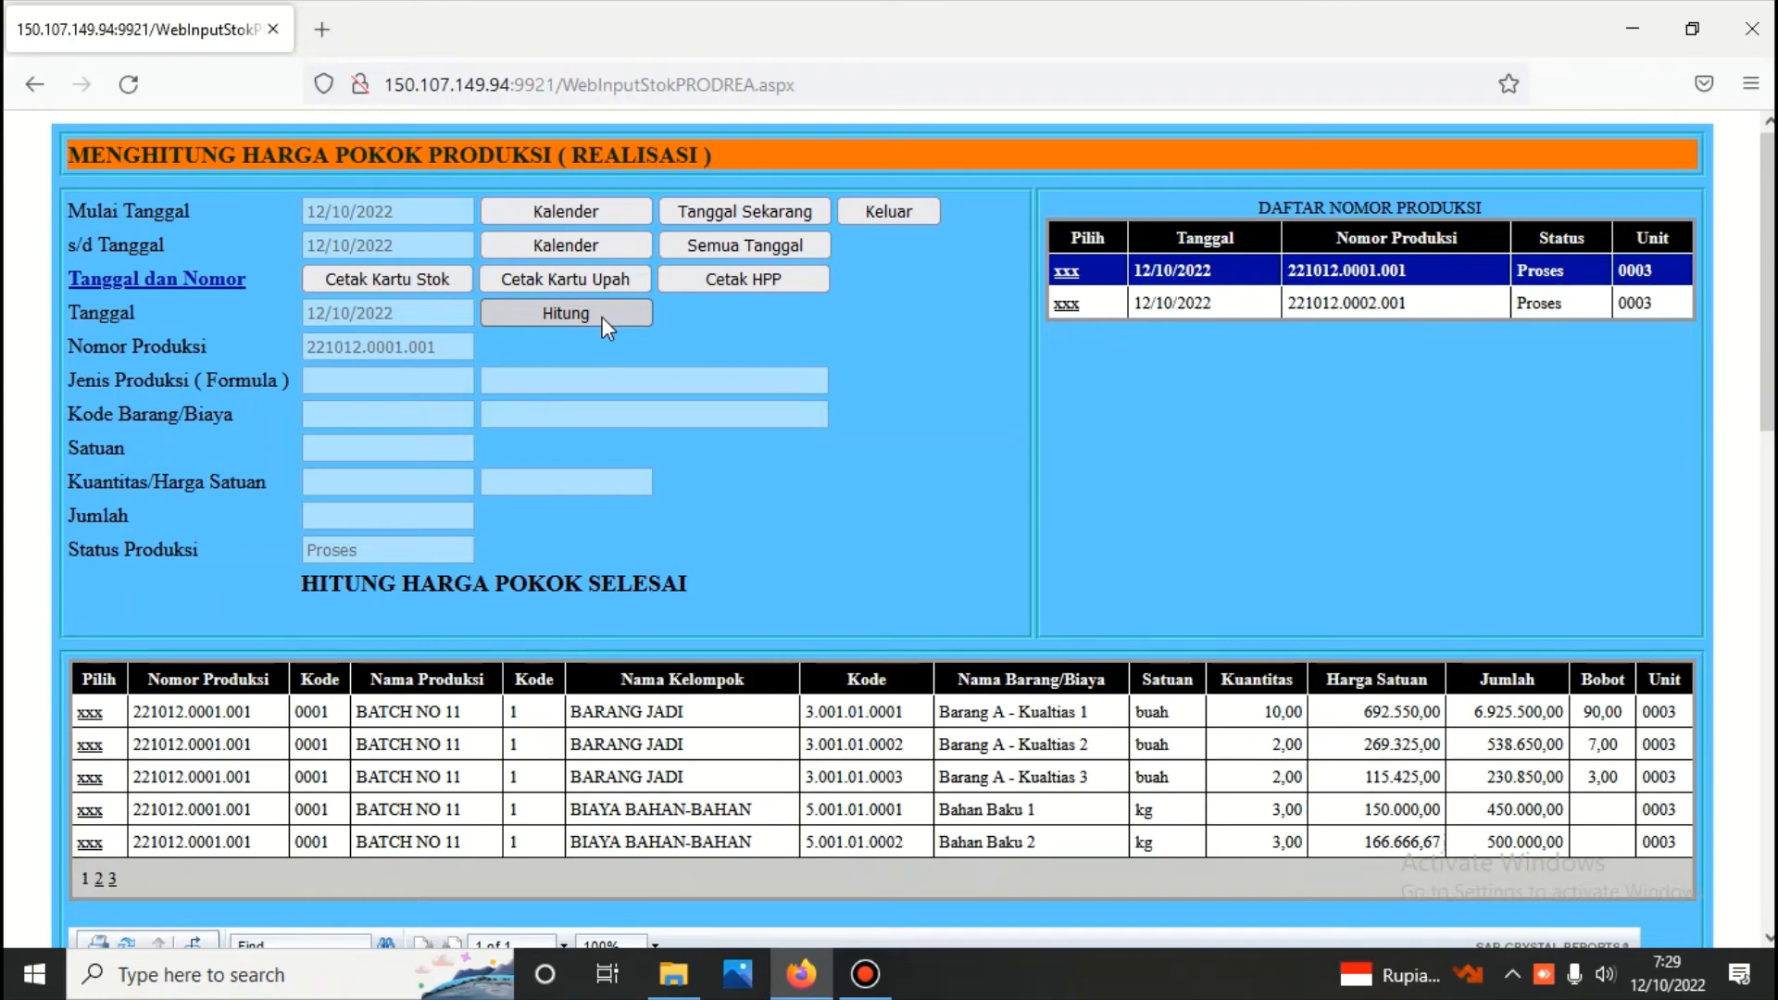
left_click(602, 317)
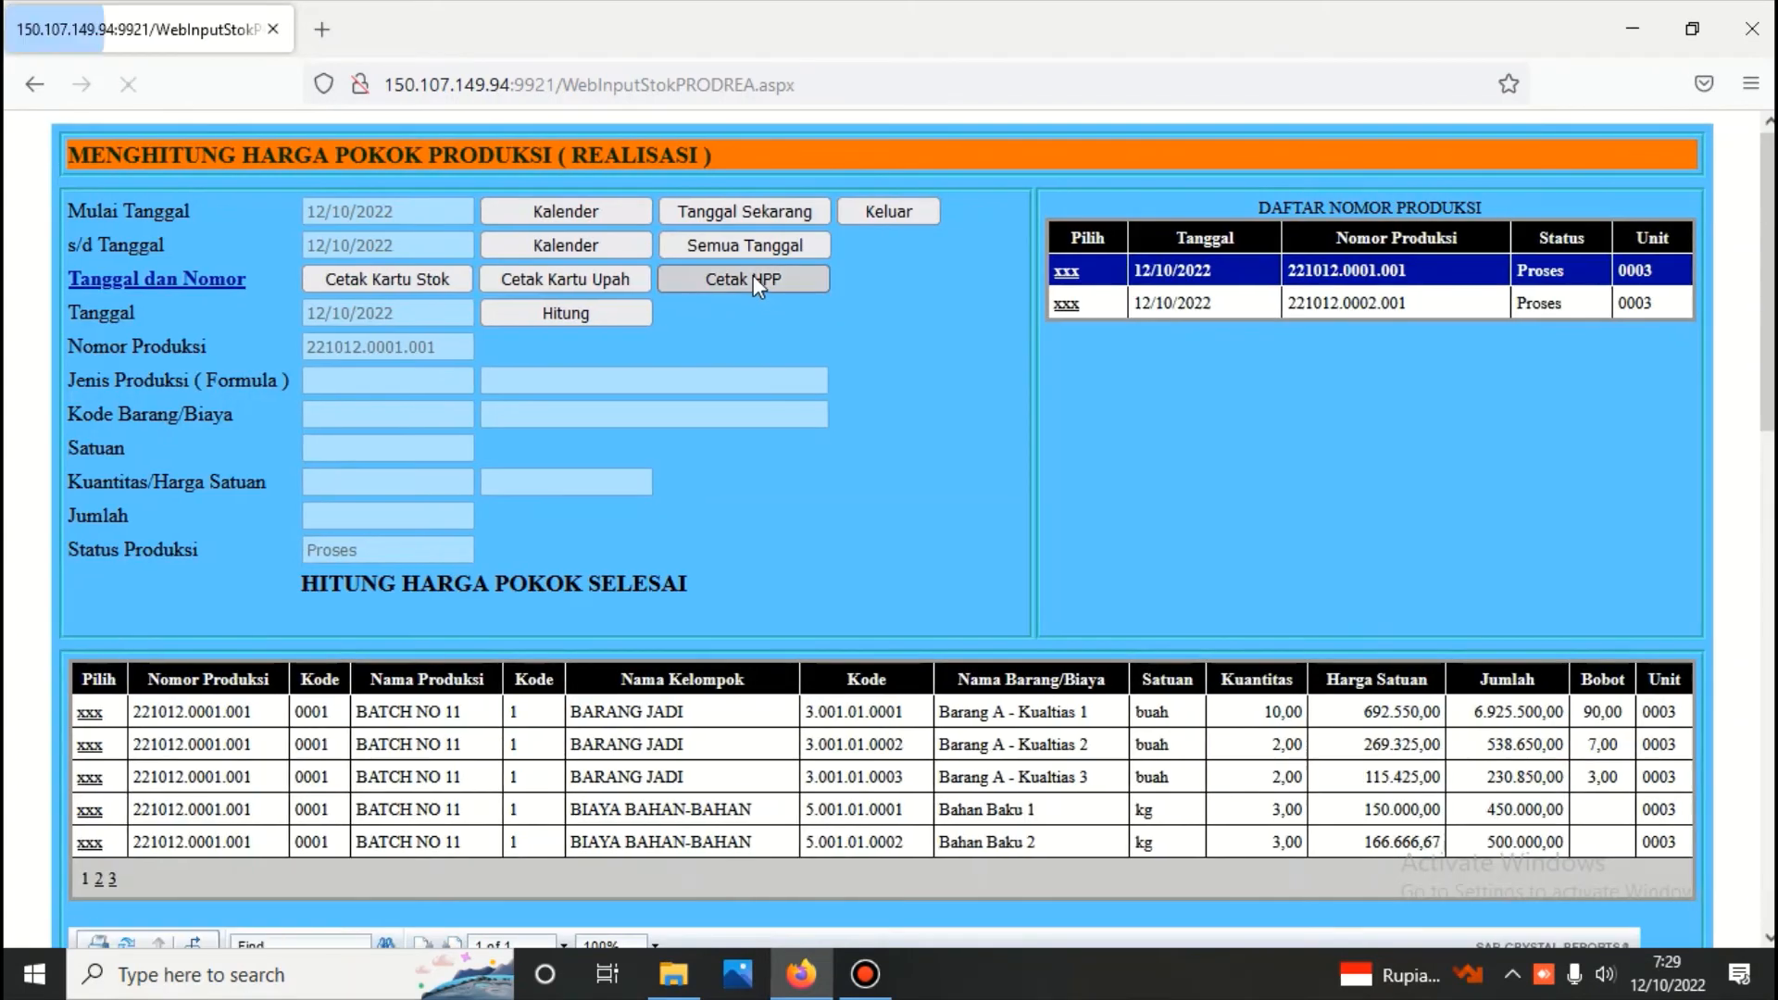
left_click(753, 278)
scroll(991, 398, "down", 9)
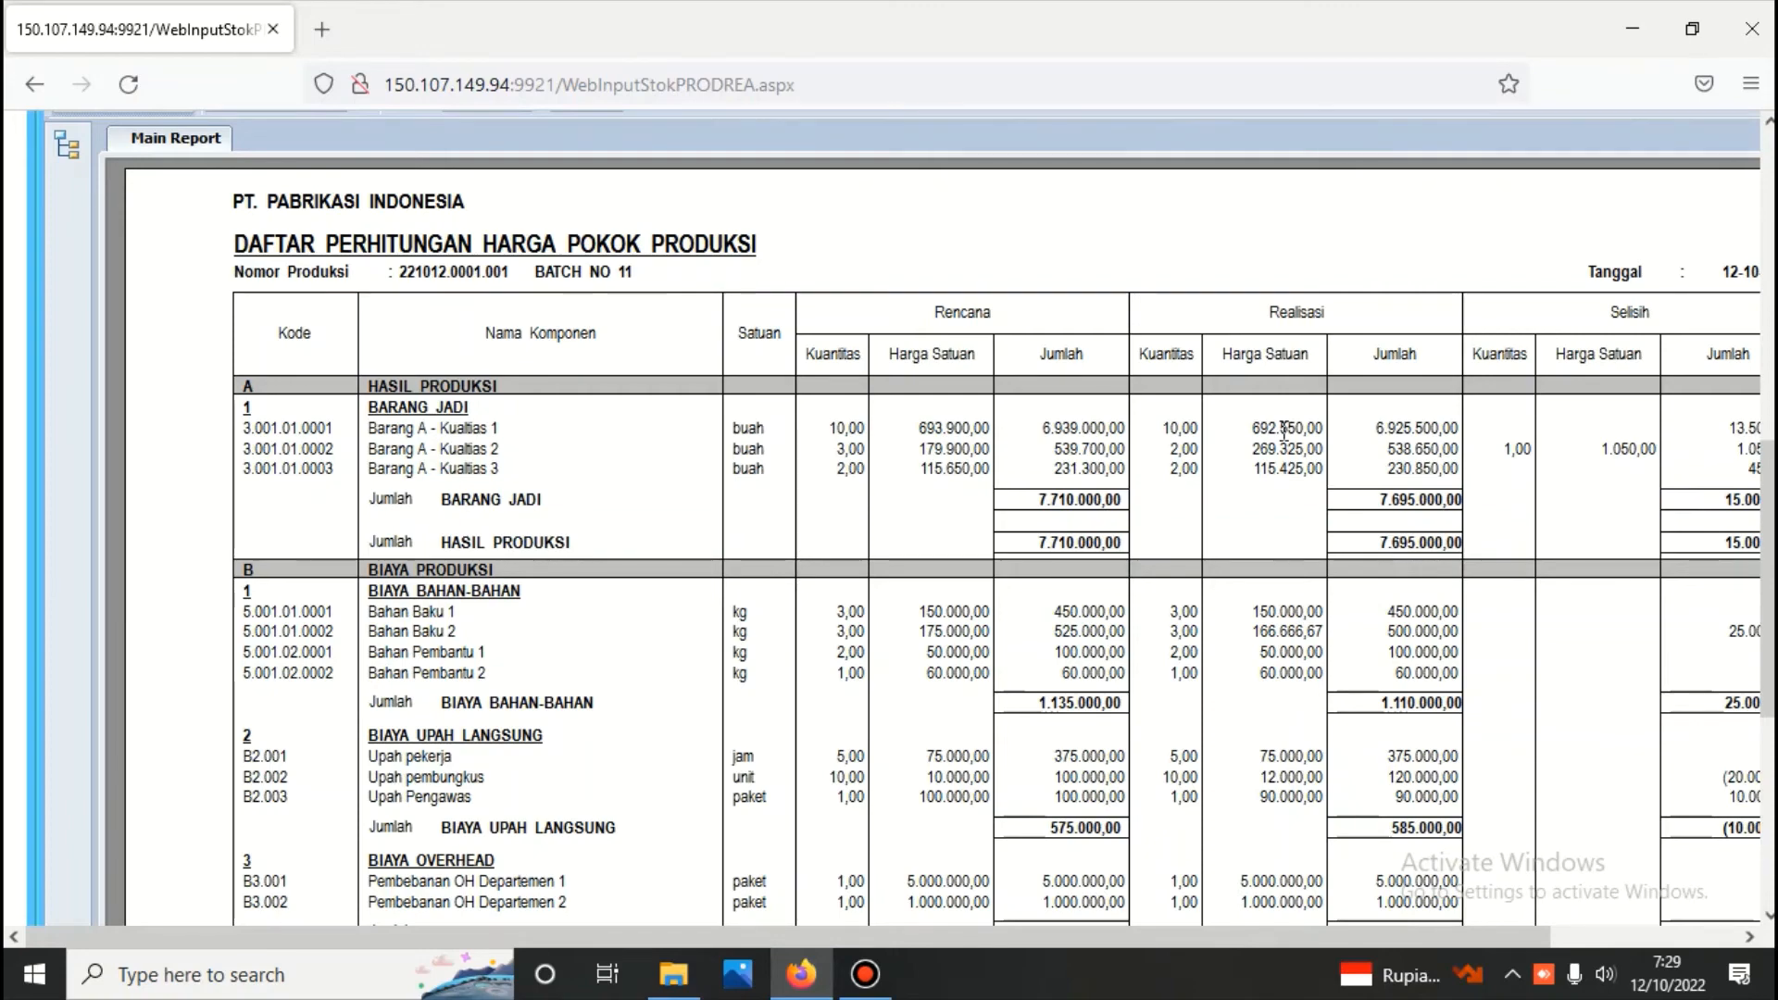
scroll(837, 602, "up", 10)
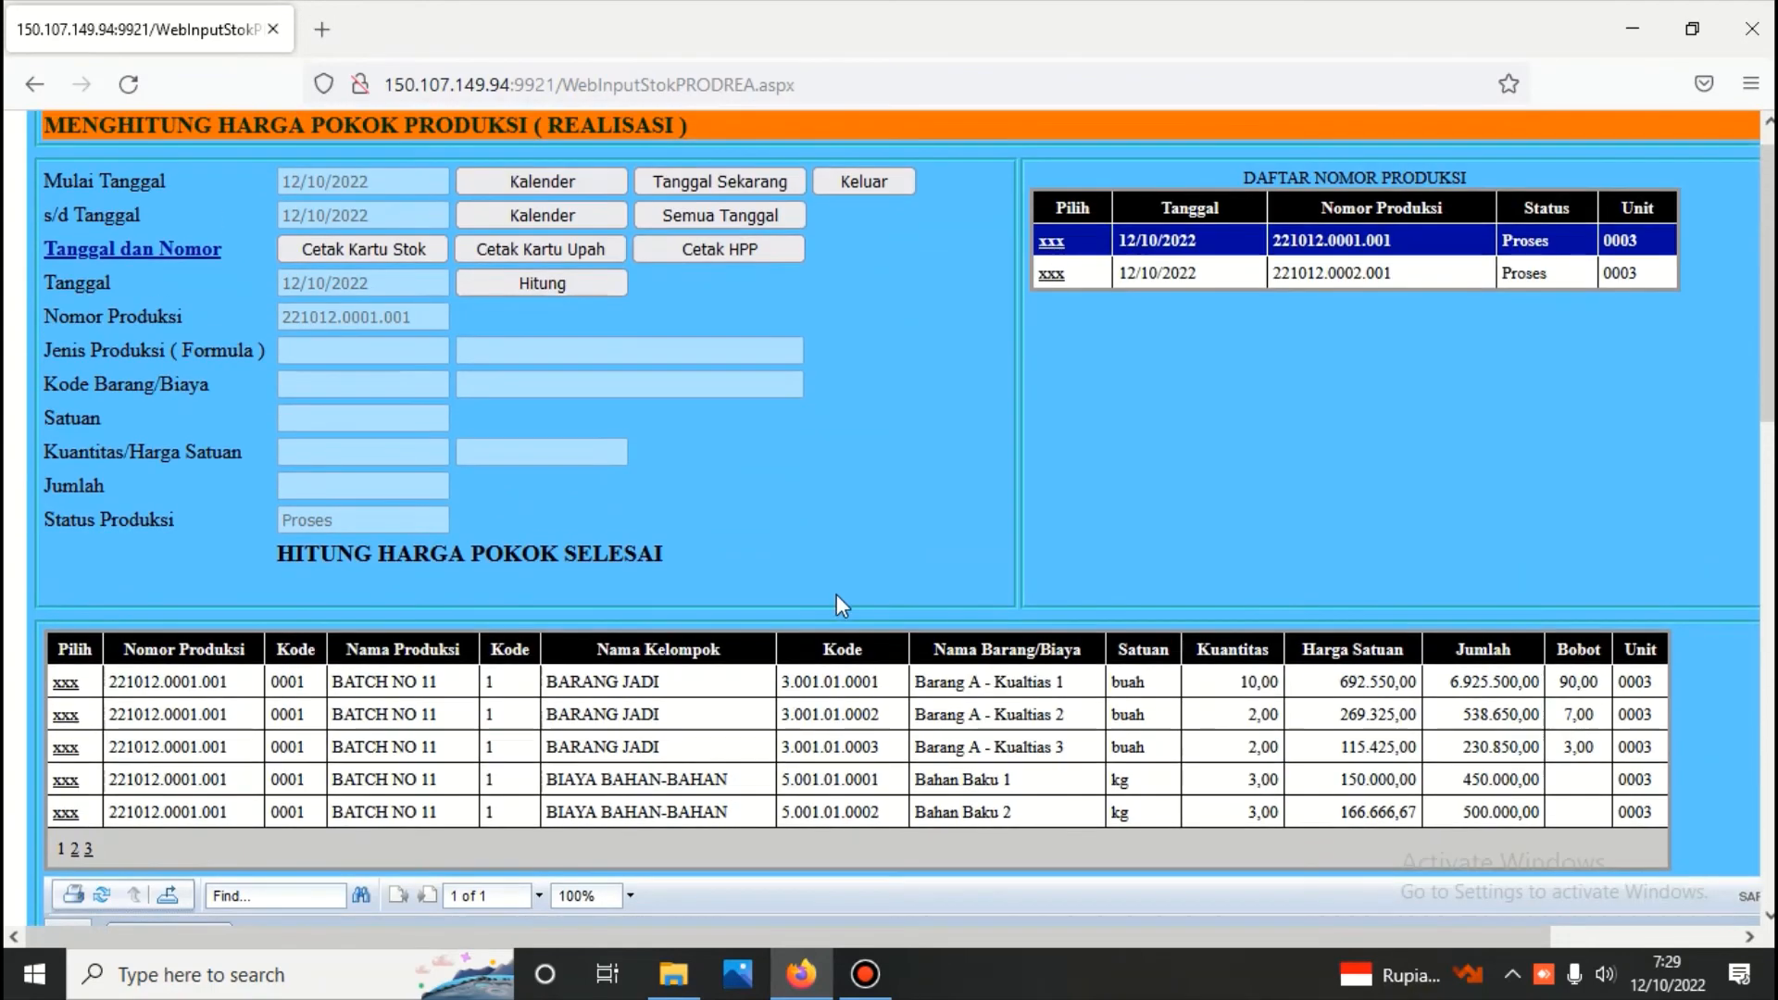
Leave the production module for the main menu and log in to the Buku Besar module with its password
left_click(864, 178)
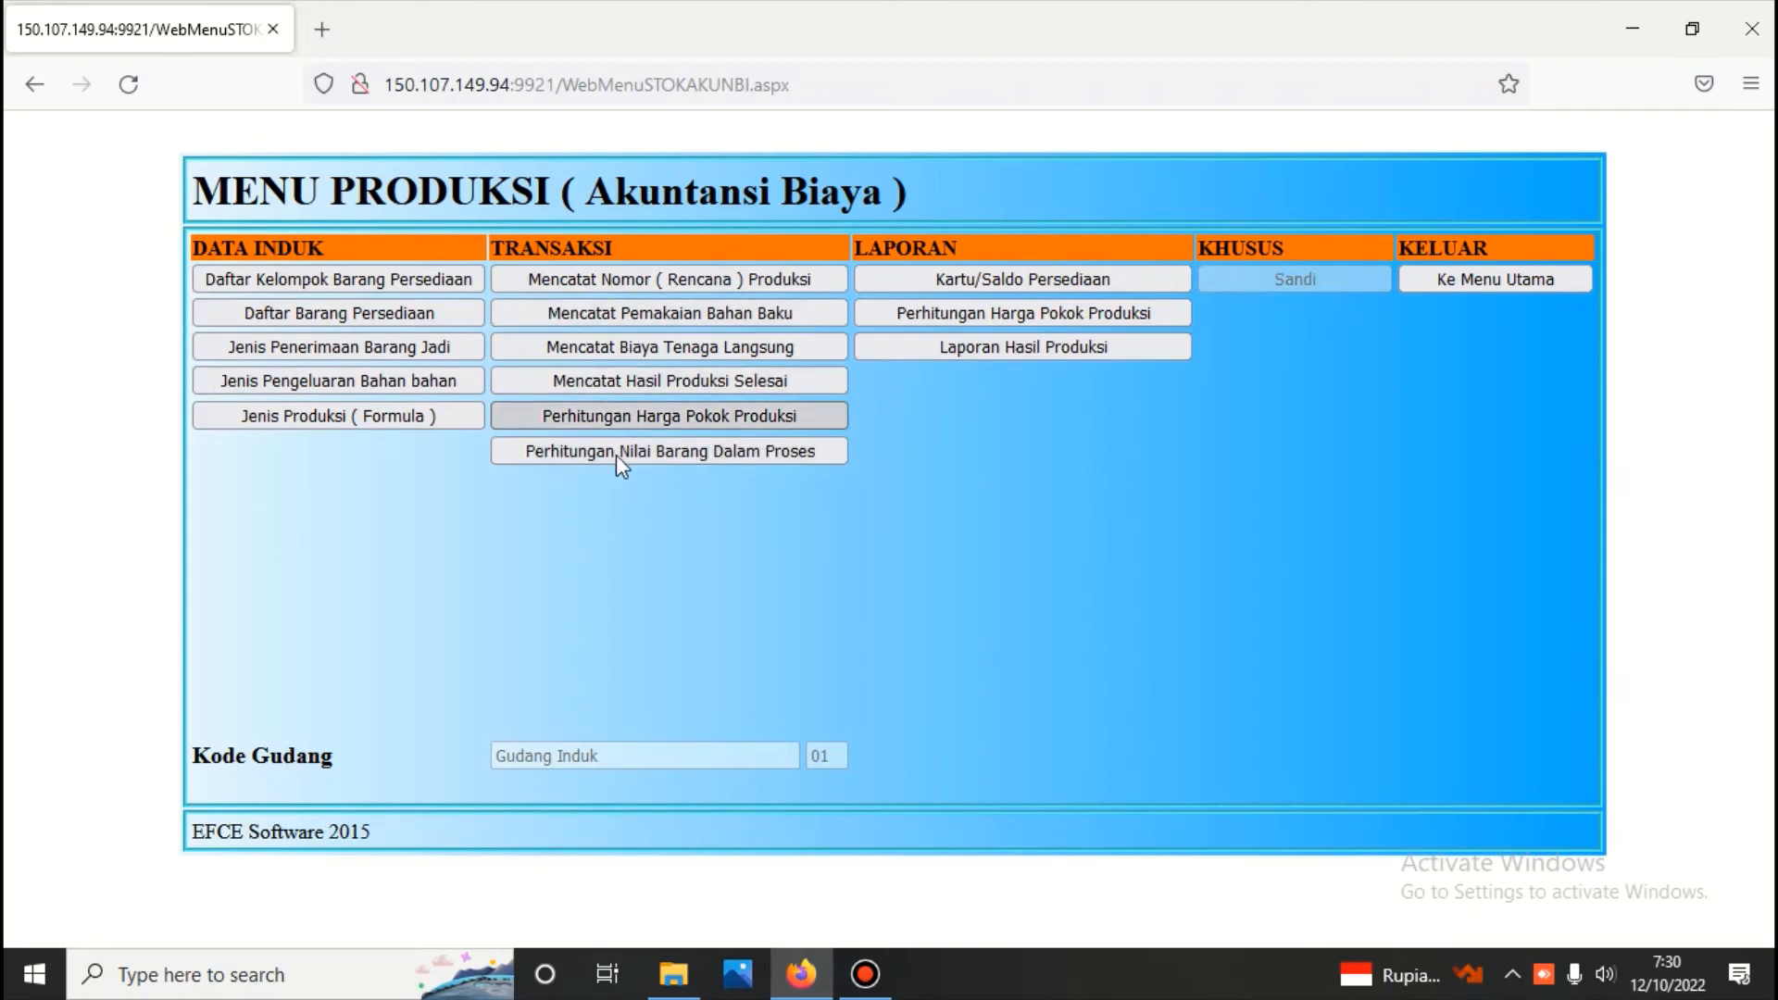
left_click(1495, 280)
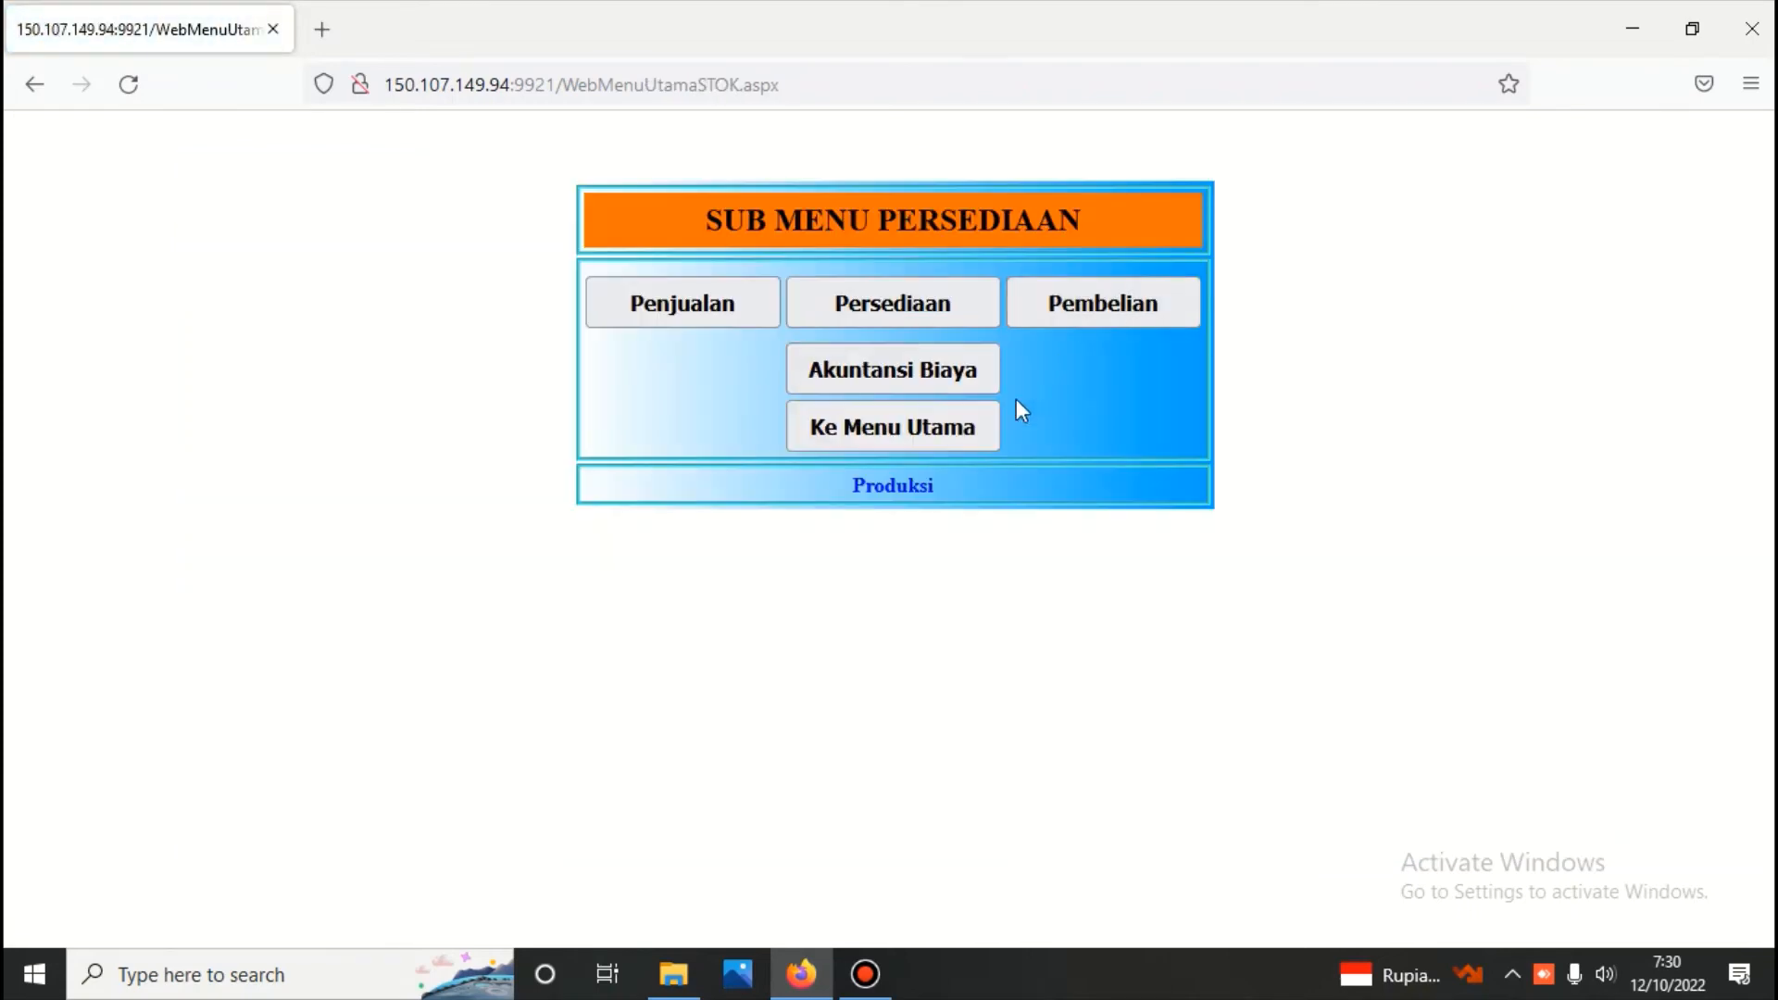
left_click(984, 425)
left_click(943, 326)
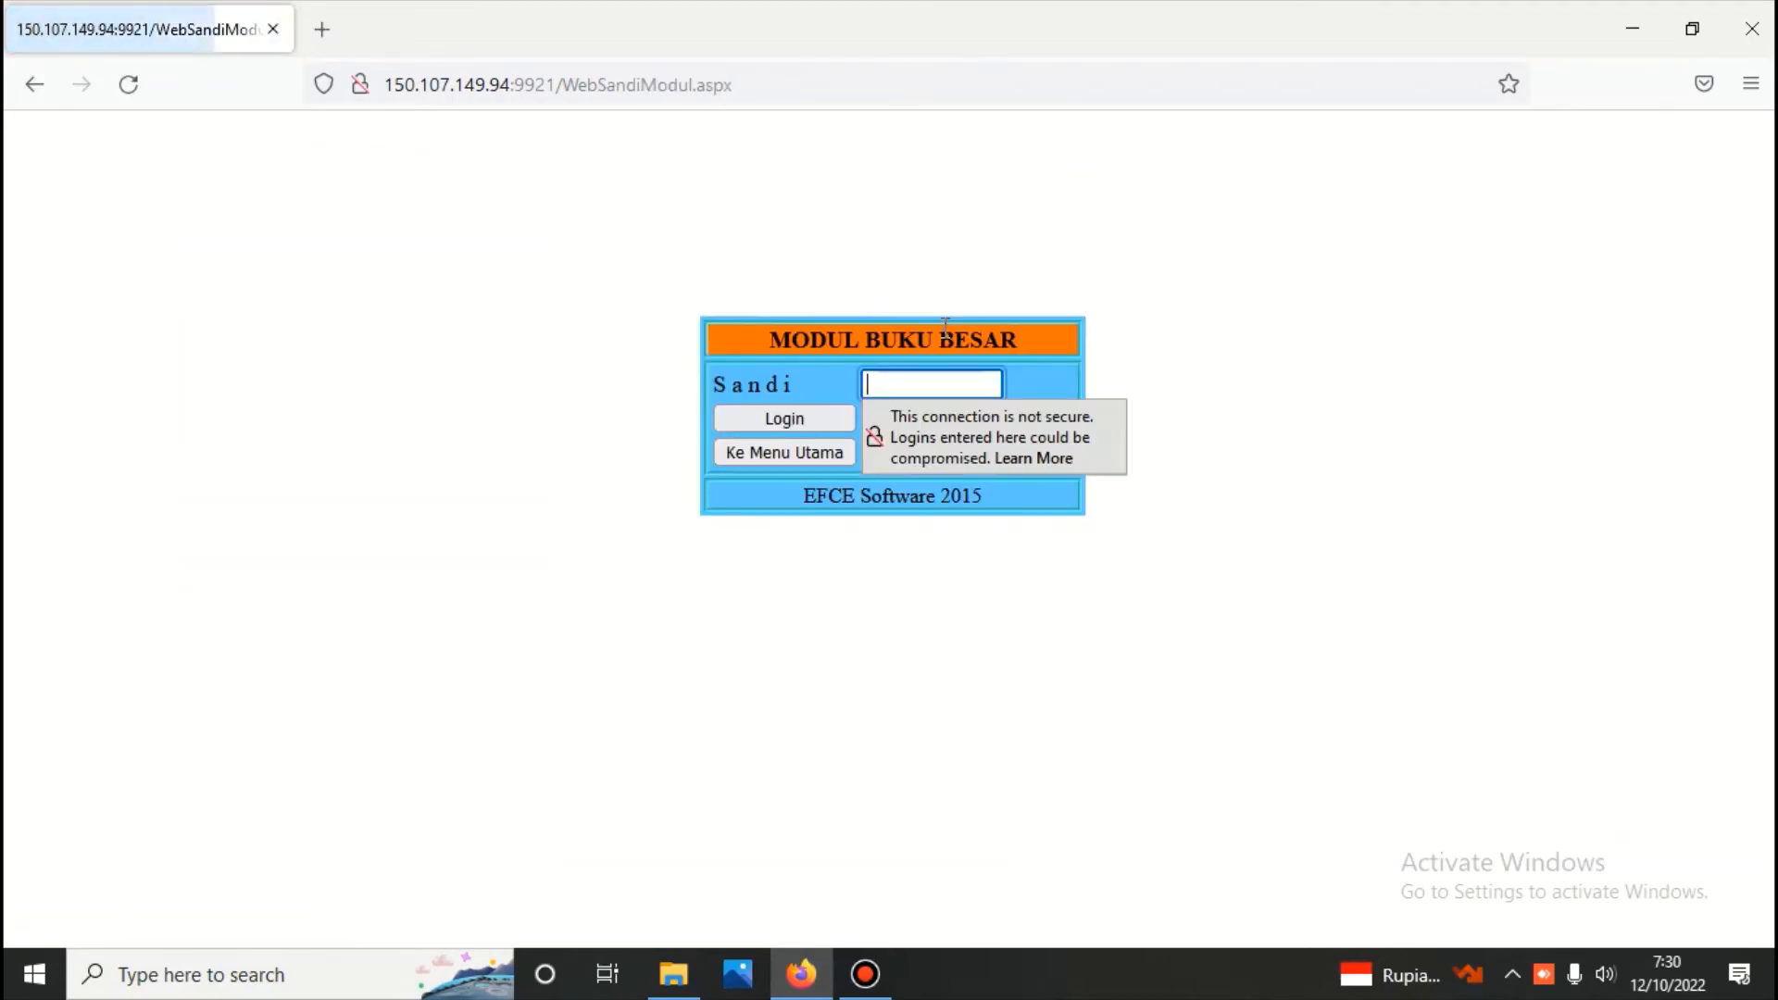
type("****")
key("Return")
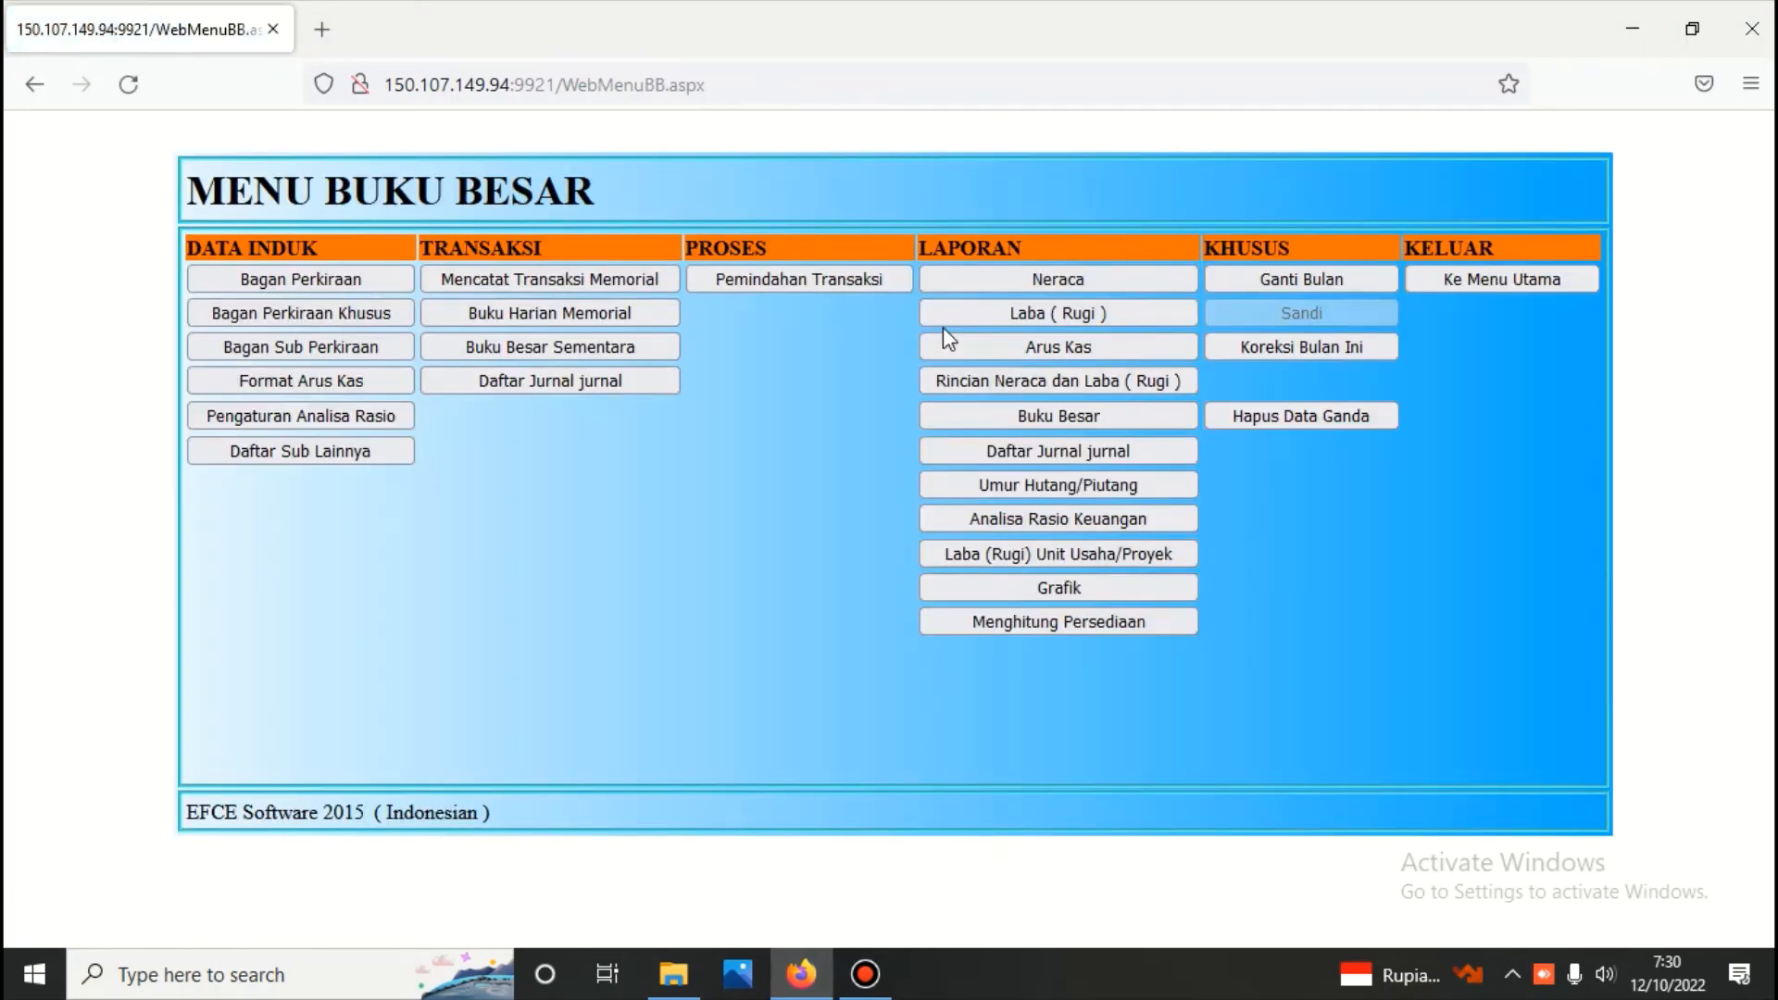
Generate the balance sheet (Neraca) up to 12/10/2022 in Scontro format, review it and return to the Buku Besar menu
left_click(1049, 280)
left_click(647, 308)
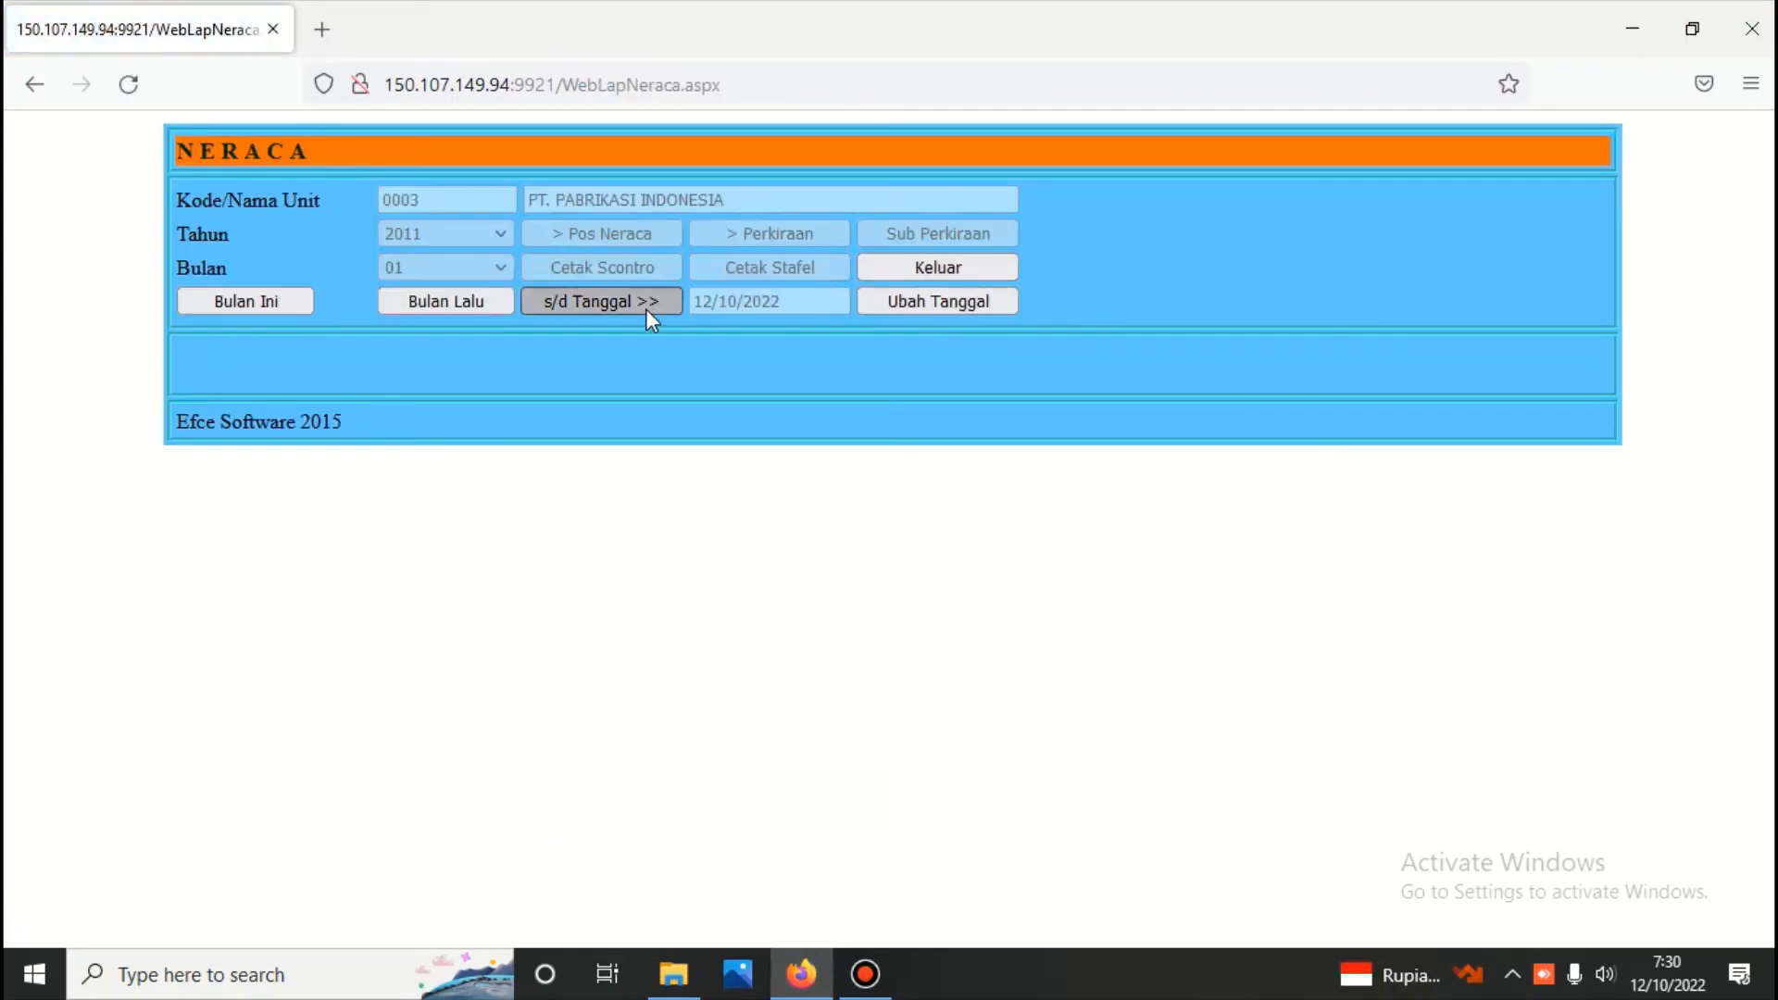
left_click(632, 235)
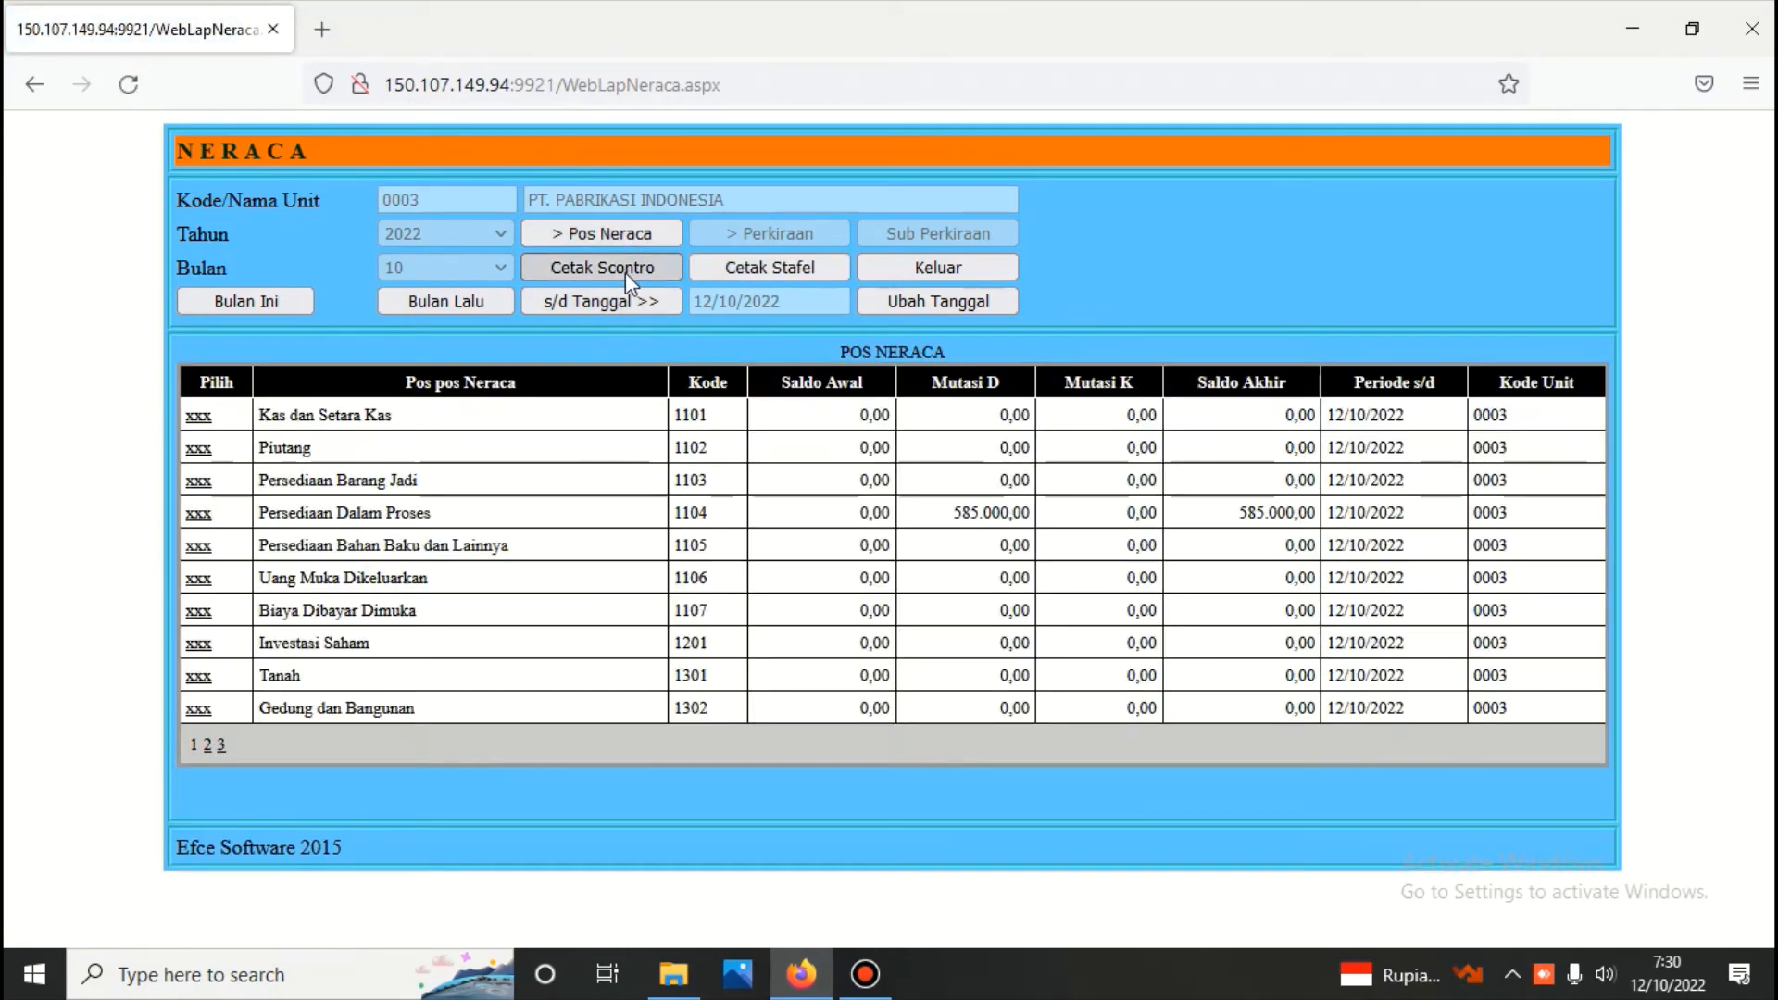
left_click(625, 271)
scroll(647, 327, "down", 3)
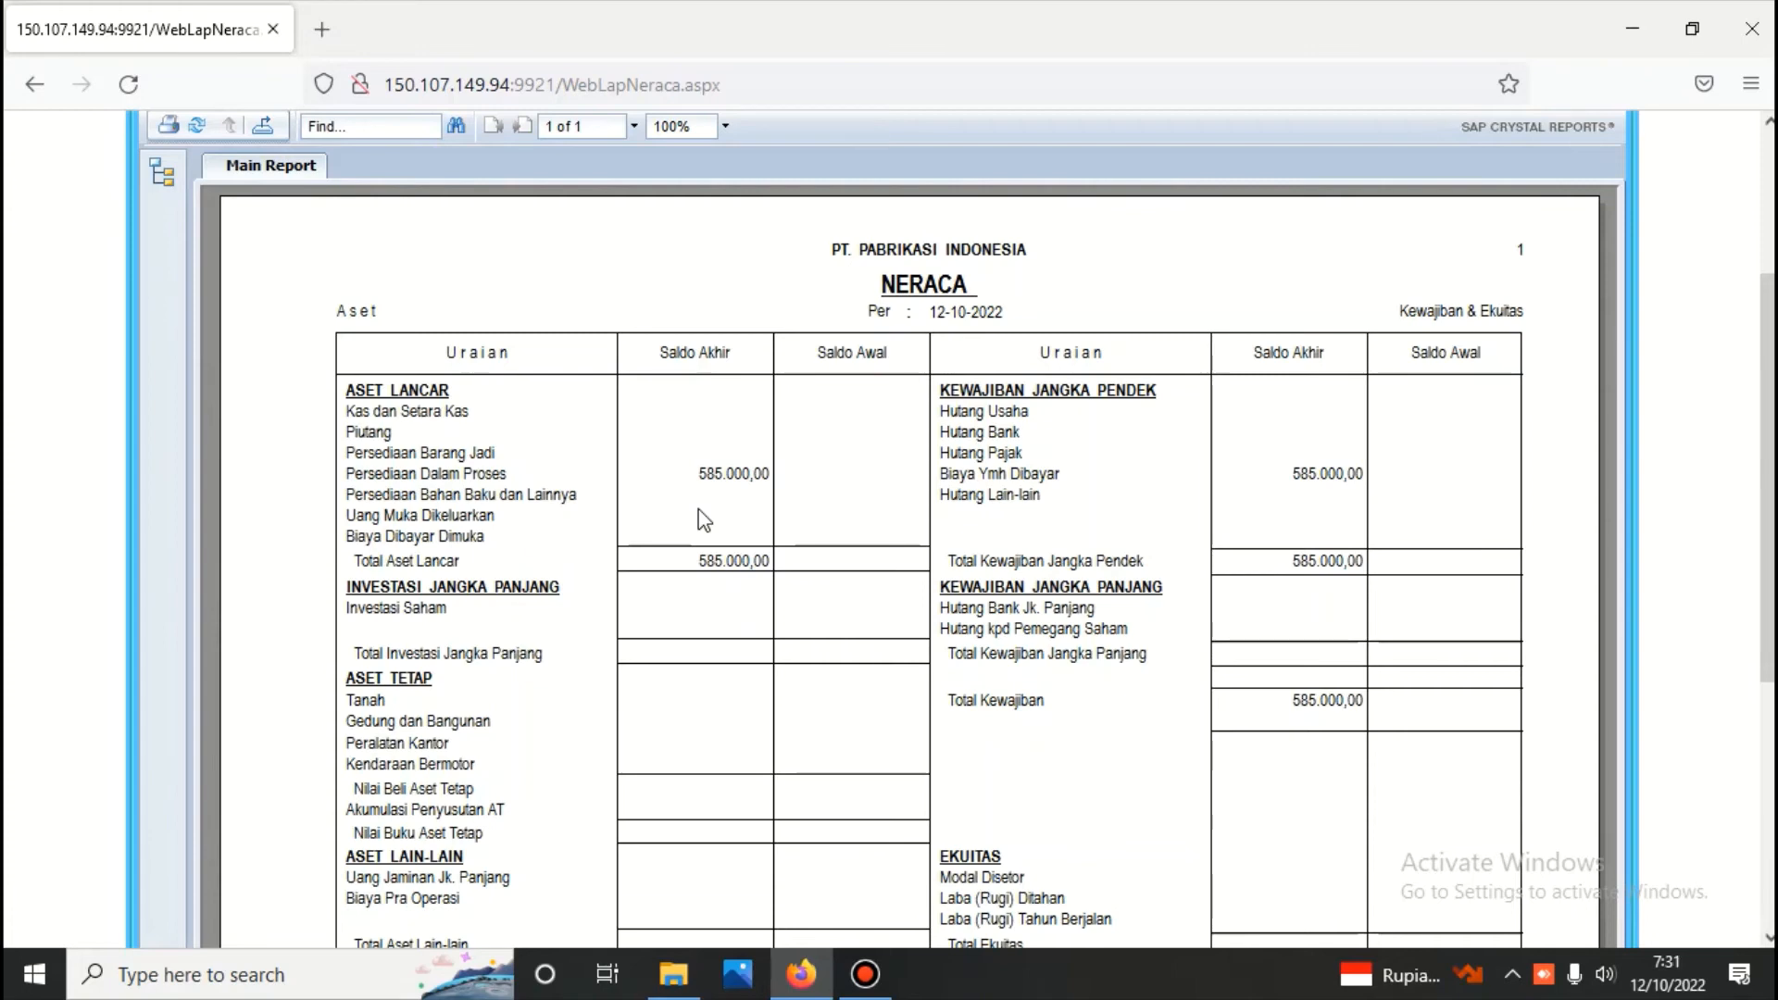
scroll(747, 424, "up", 3)
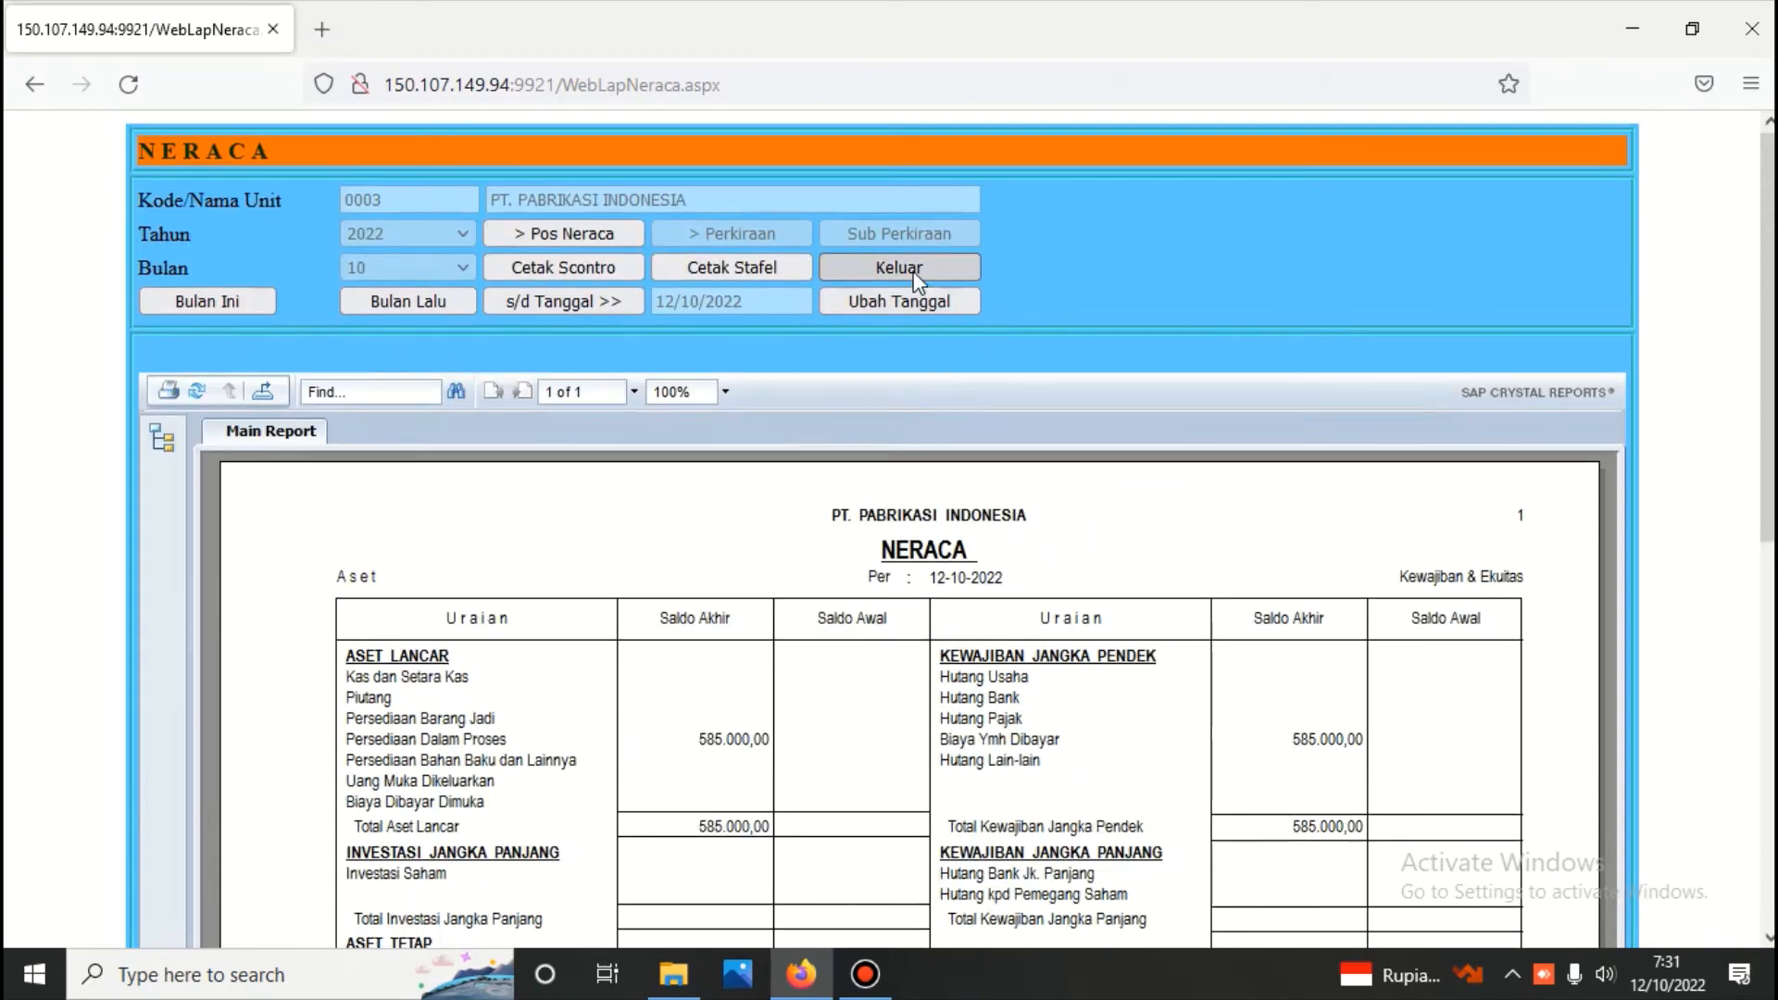
left_click(914, 271)
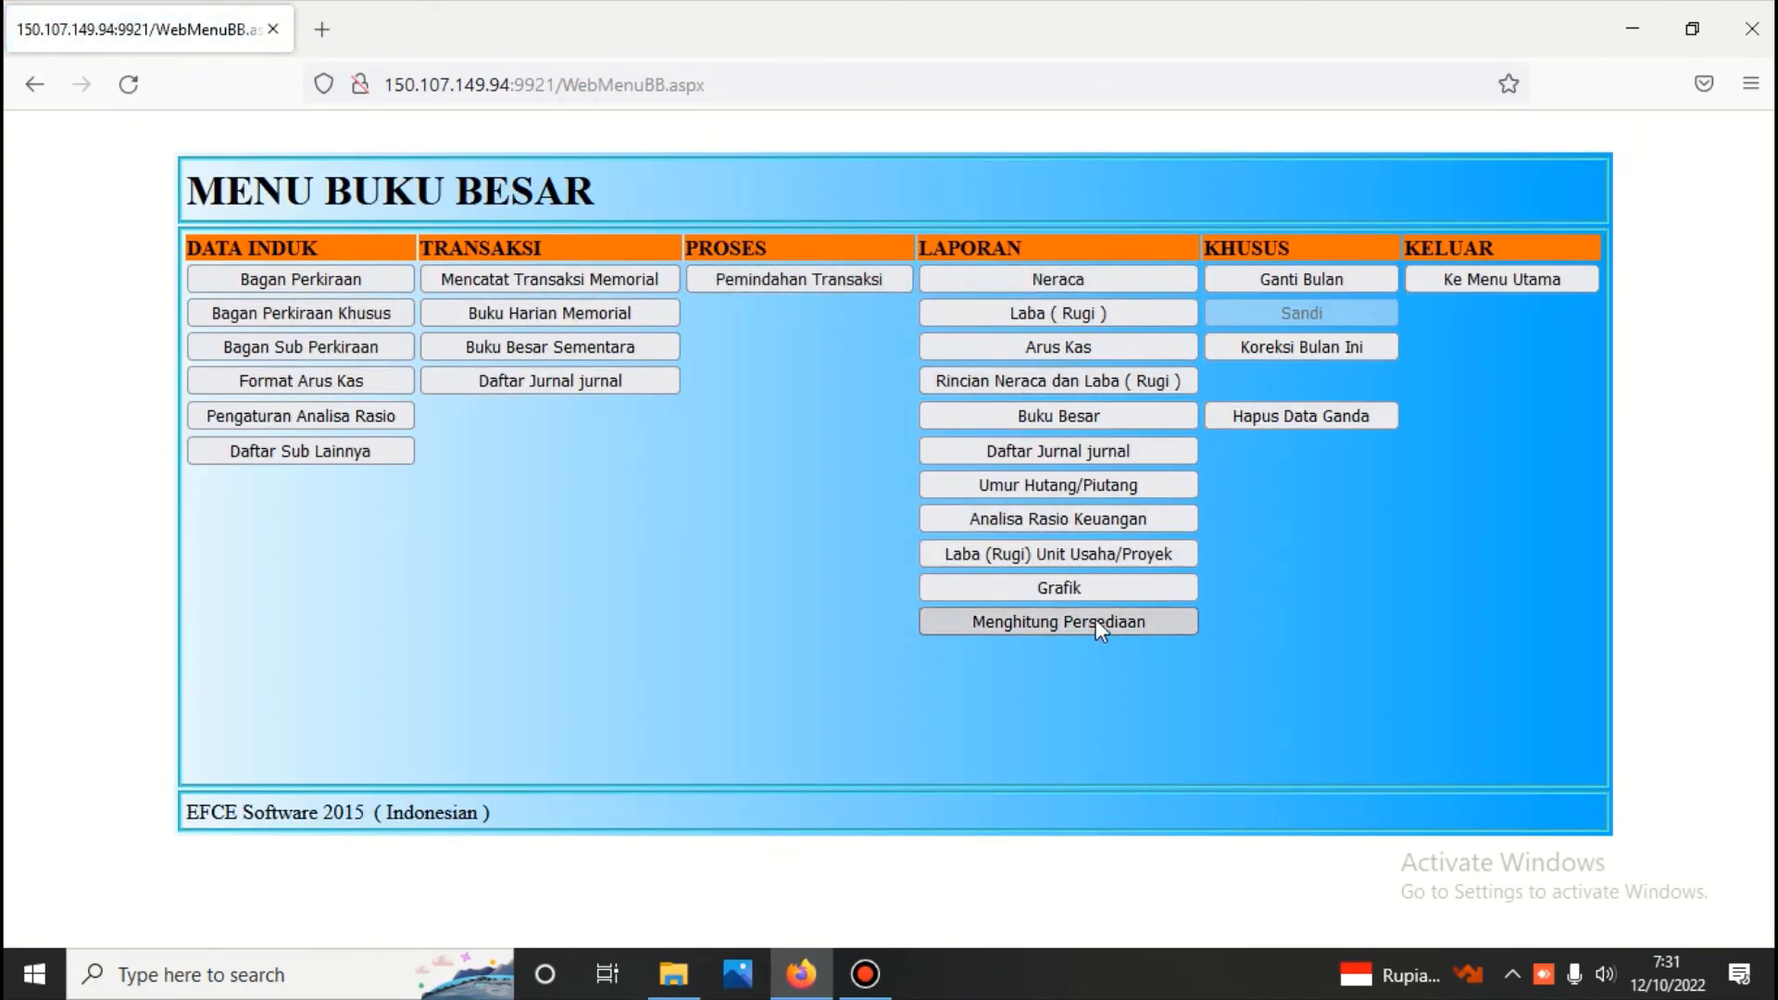
Generate the detailed balance sheet and profit/loss report (Rincian Neraca dan Laba Rugi) up to 12/10/2022, review its entries and close it
left_click(1059, 378)
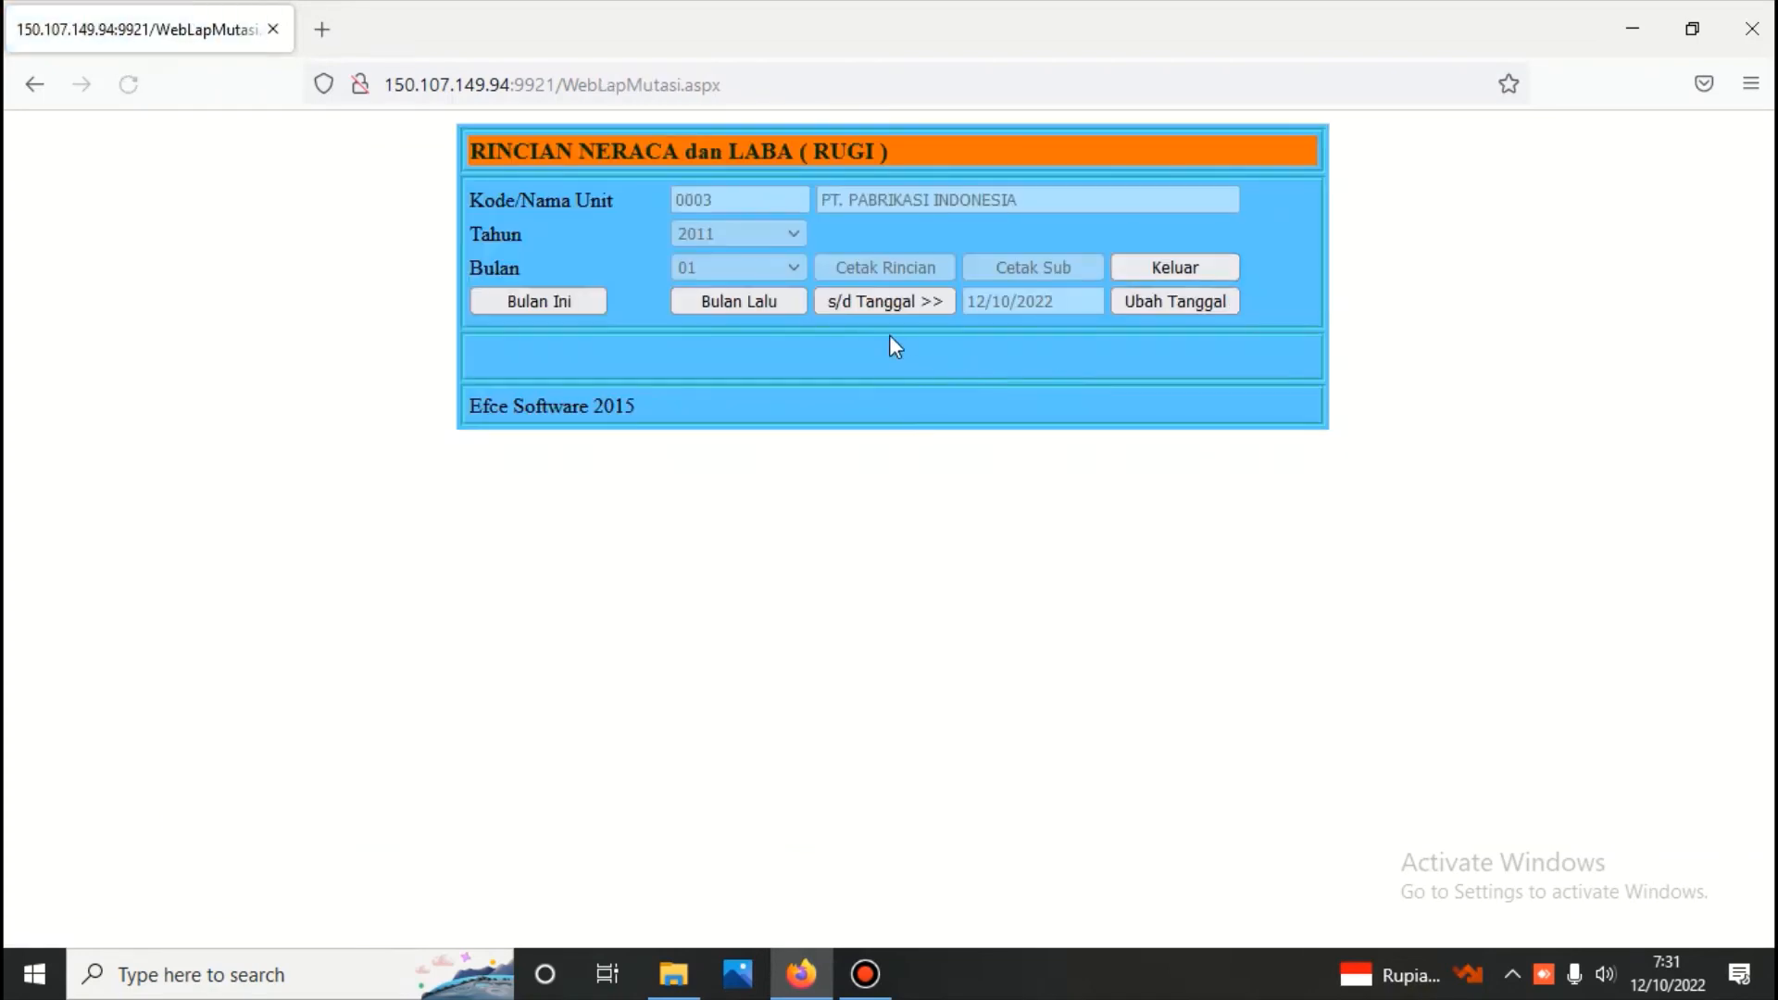
left_click(877, 303)
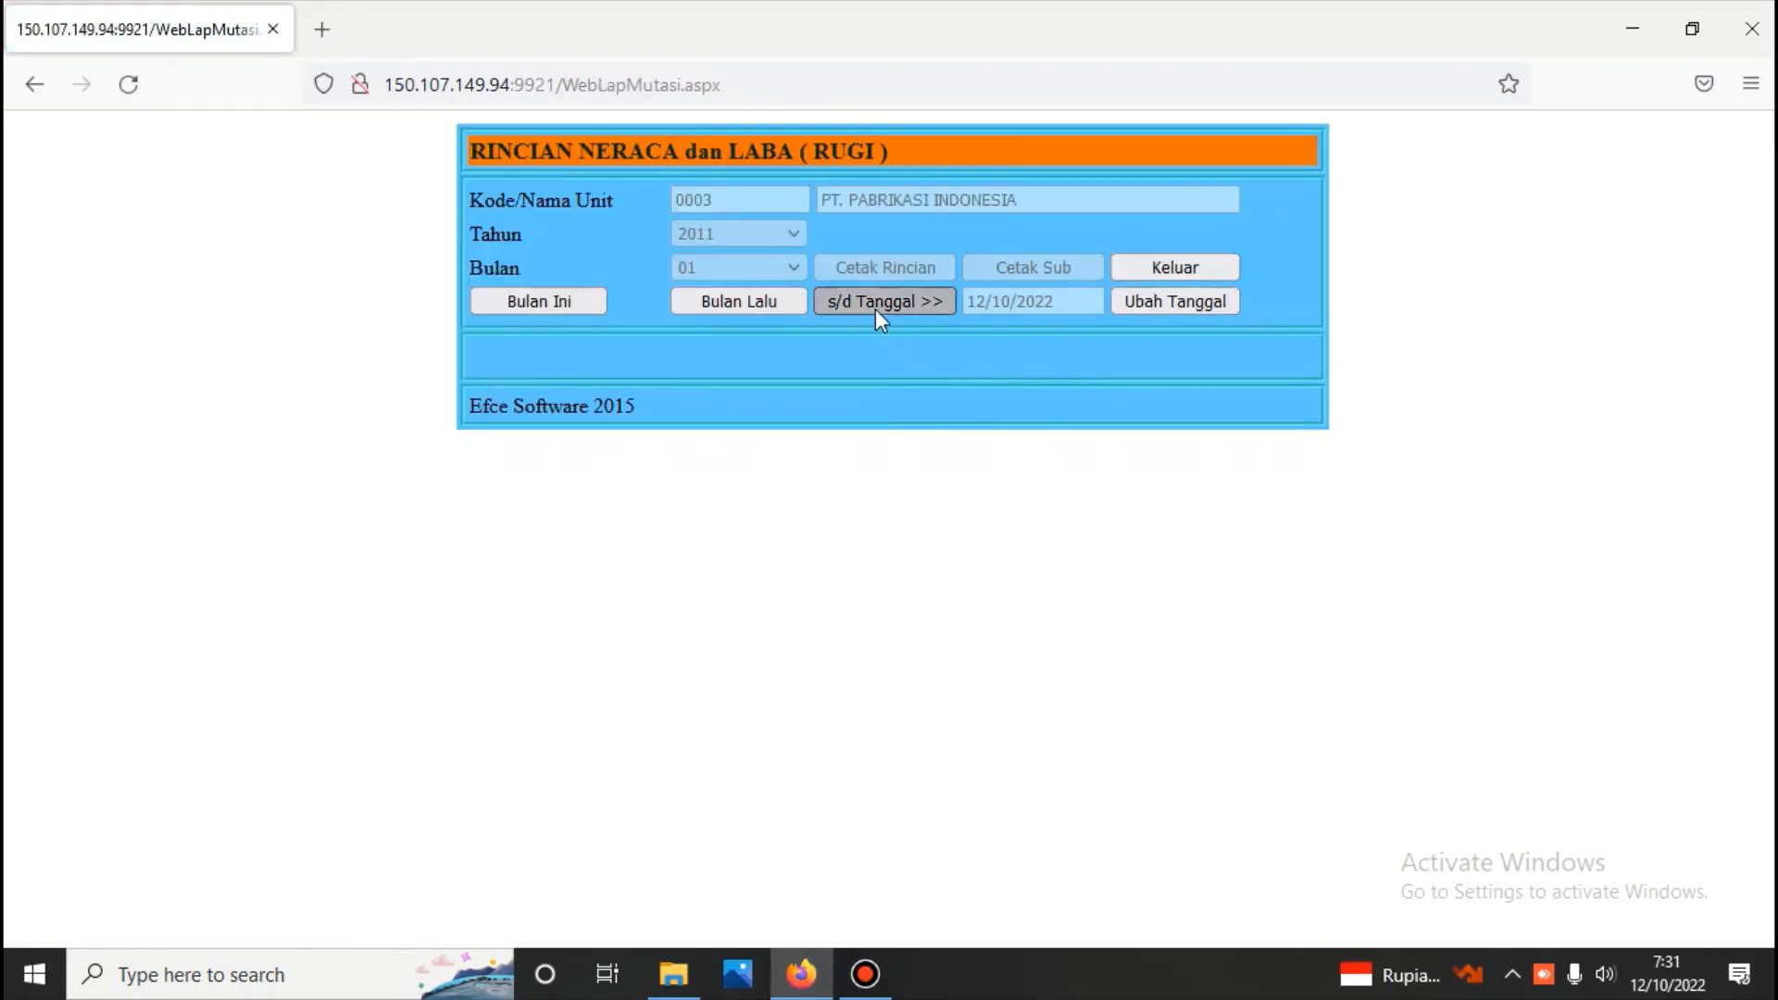
left_click(892, 267)
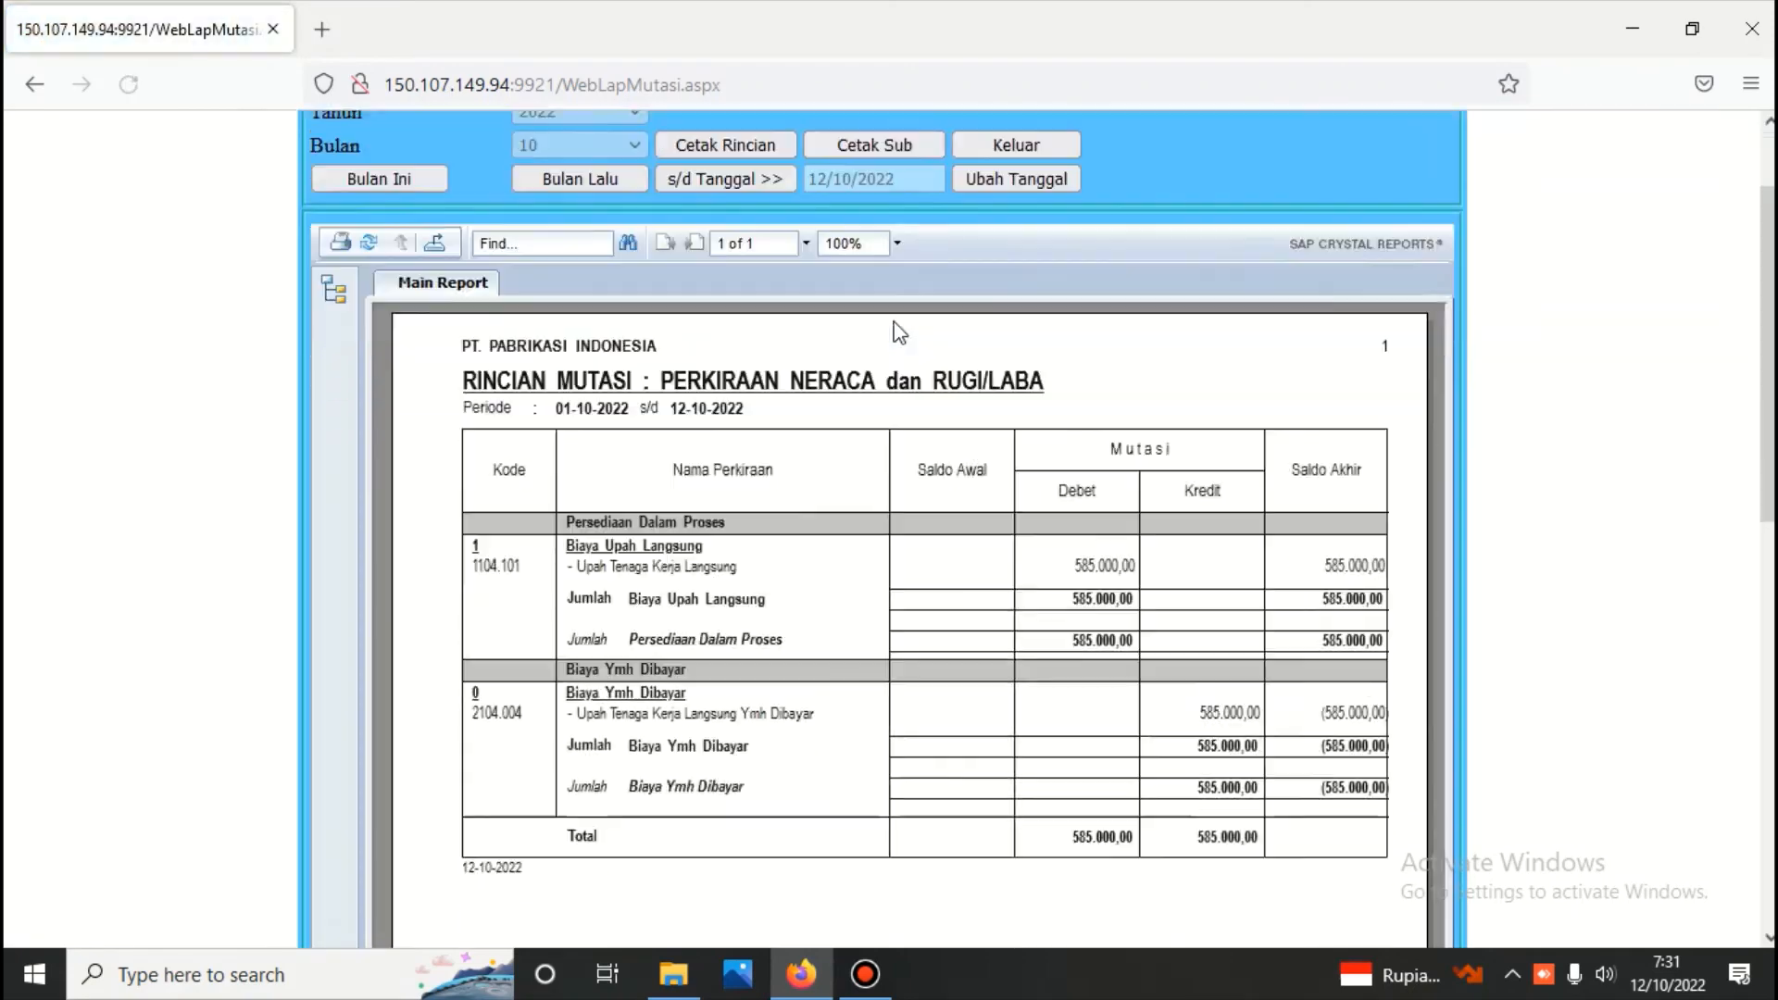
scroll(896, 333, "down", 3)
scroll(897, 334, "up", 2)
scroll(897, 334, "up", 2)
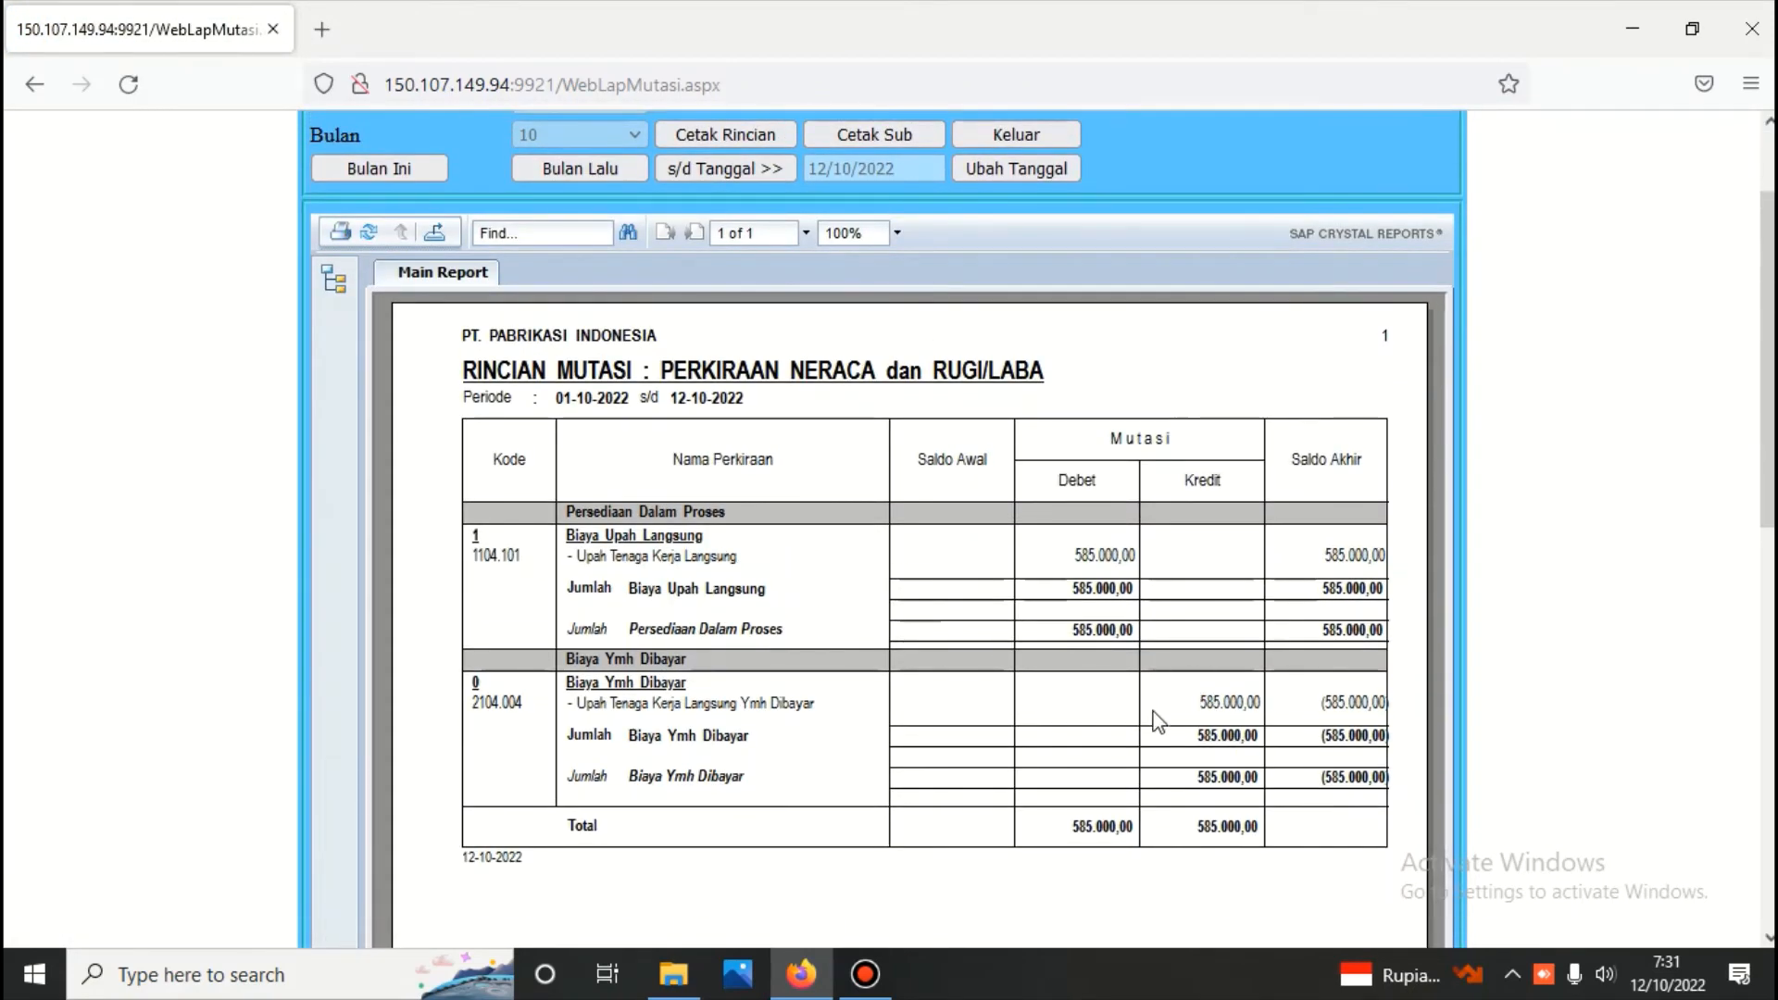
left_click(1023, 141)
Run the inventory calculation (Menghitung Persediaan) up to 12/10/2022 and return to the Buku Besar menu
left_click(1101, 619)
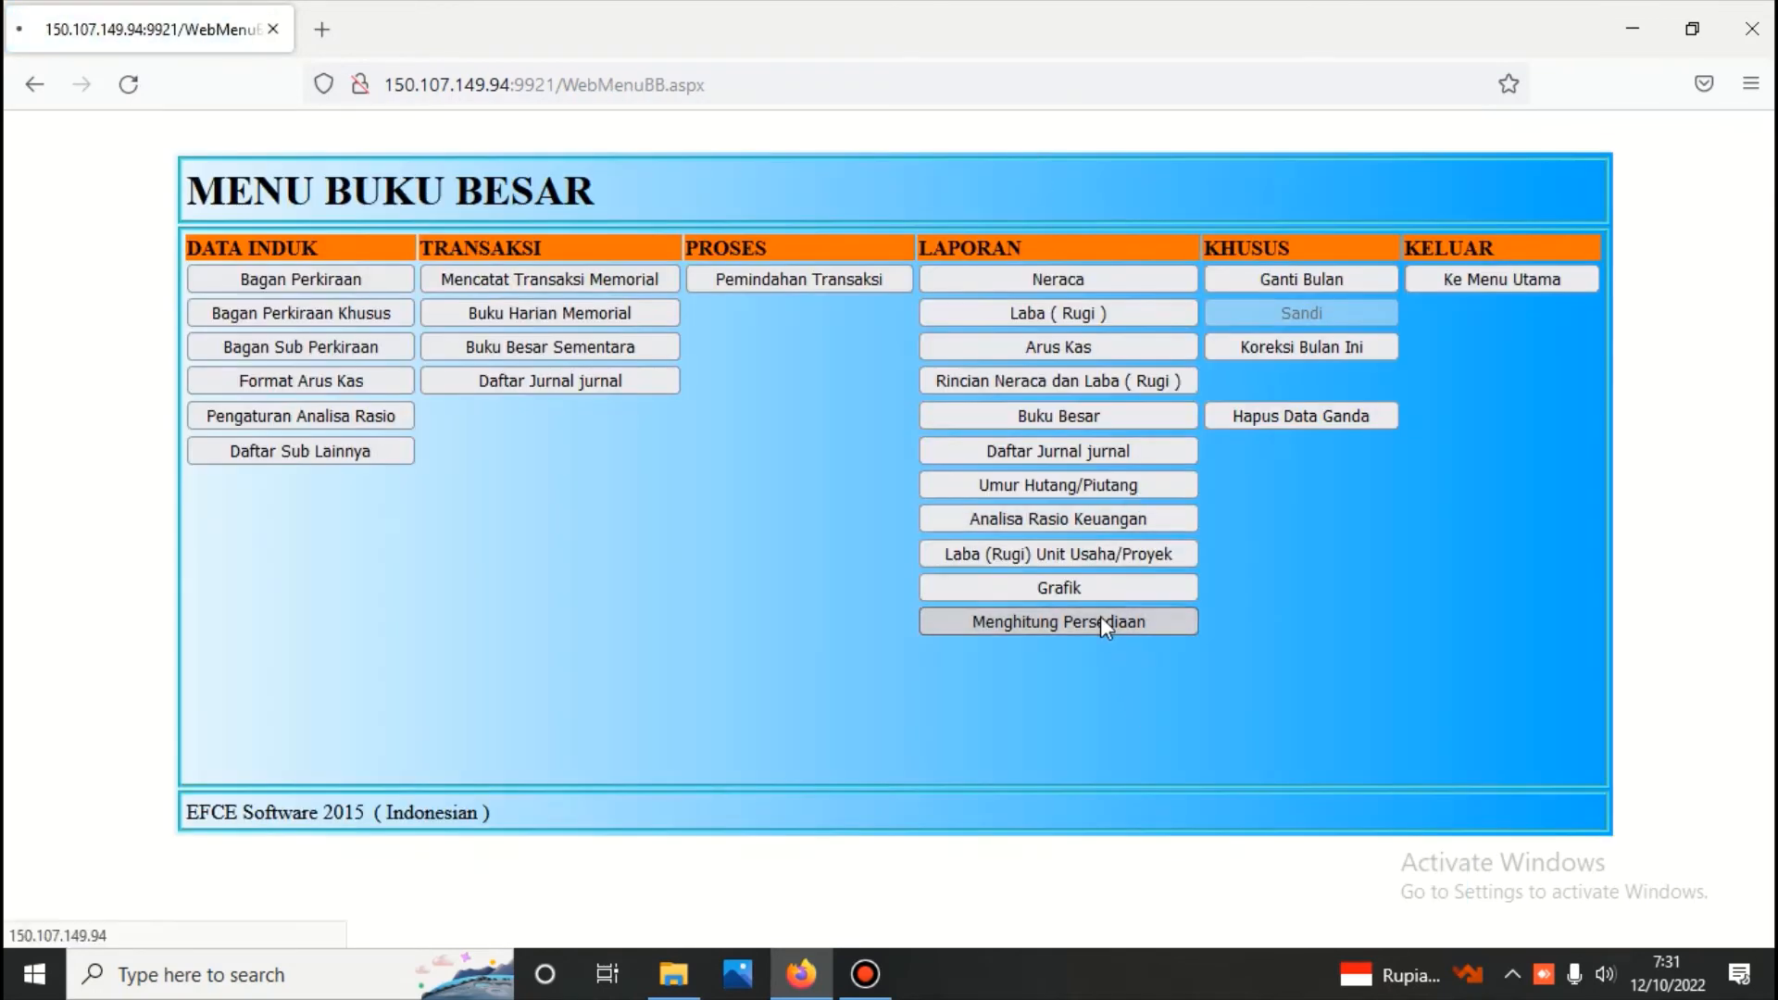
left_click(863, 272)
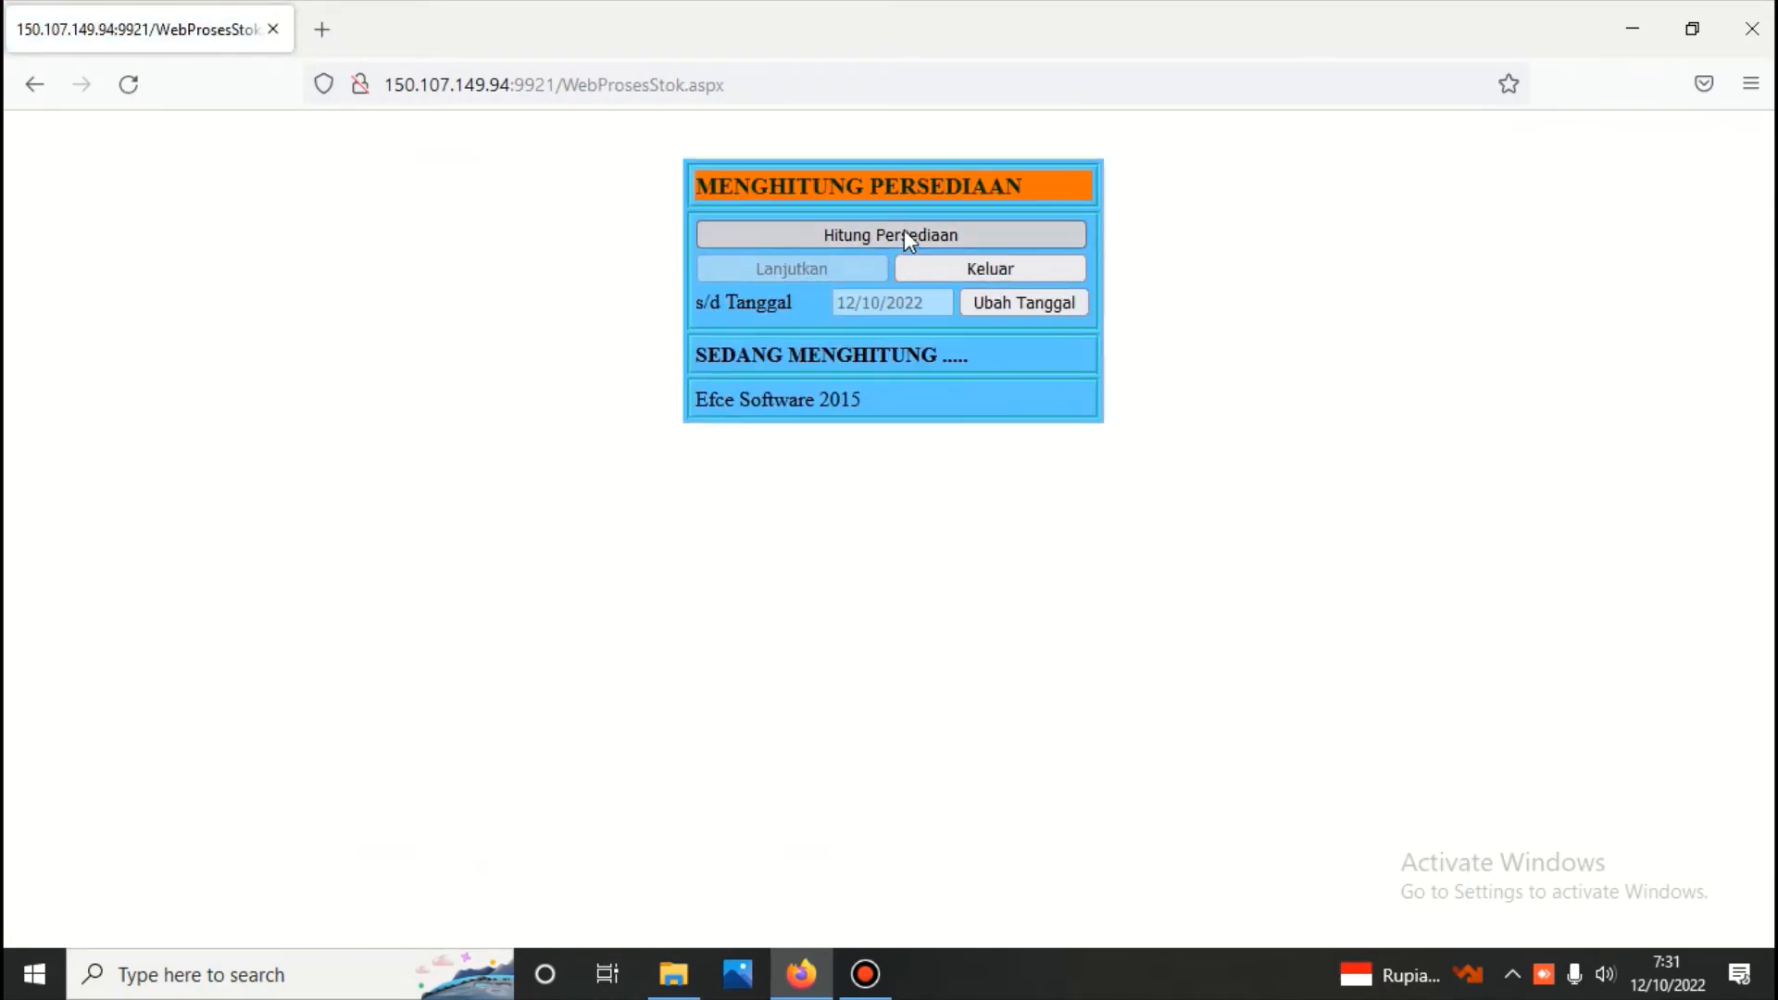
left_click(978, 265)
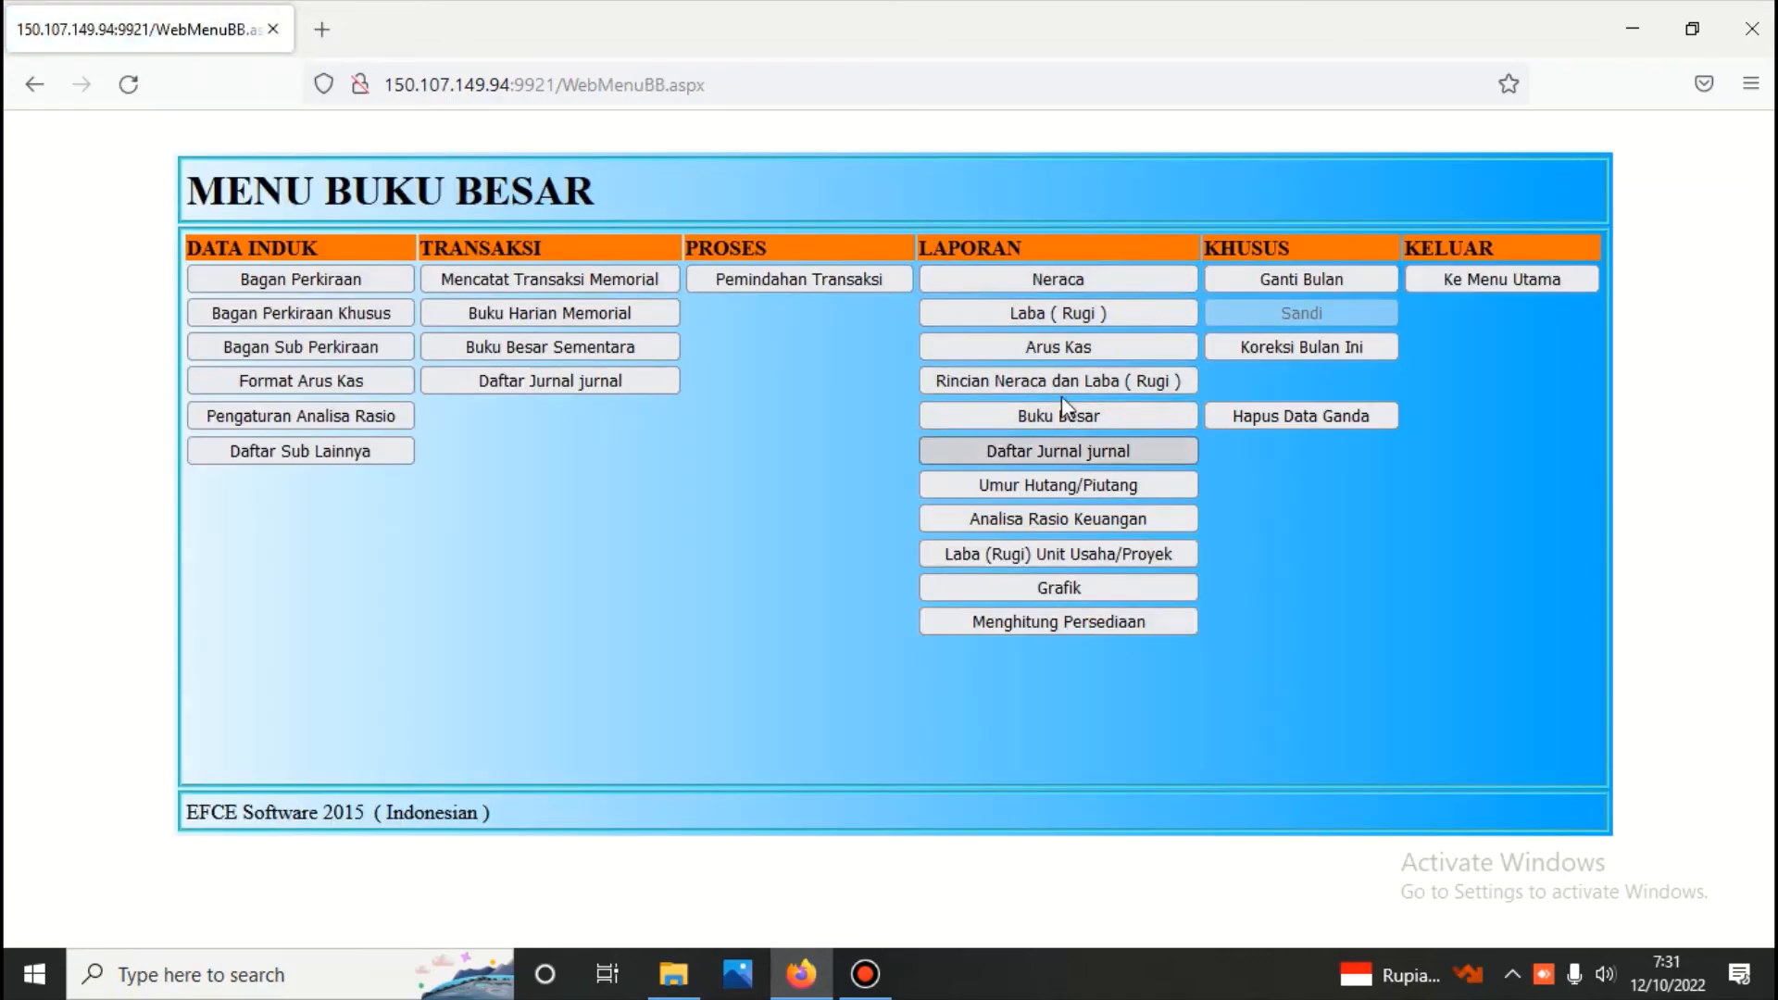
Regenerate the Neraca up to 12/10/2022 in Scontro format, review the updated balances and close the report
left_click(1052, 281)
left_click(609, 304)
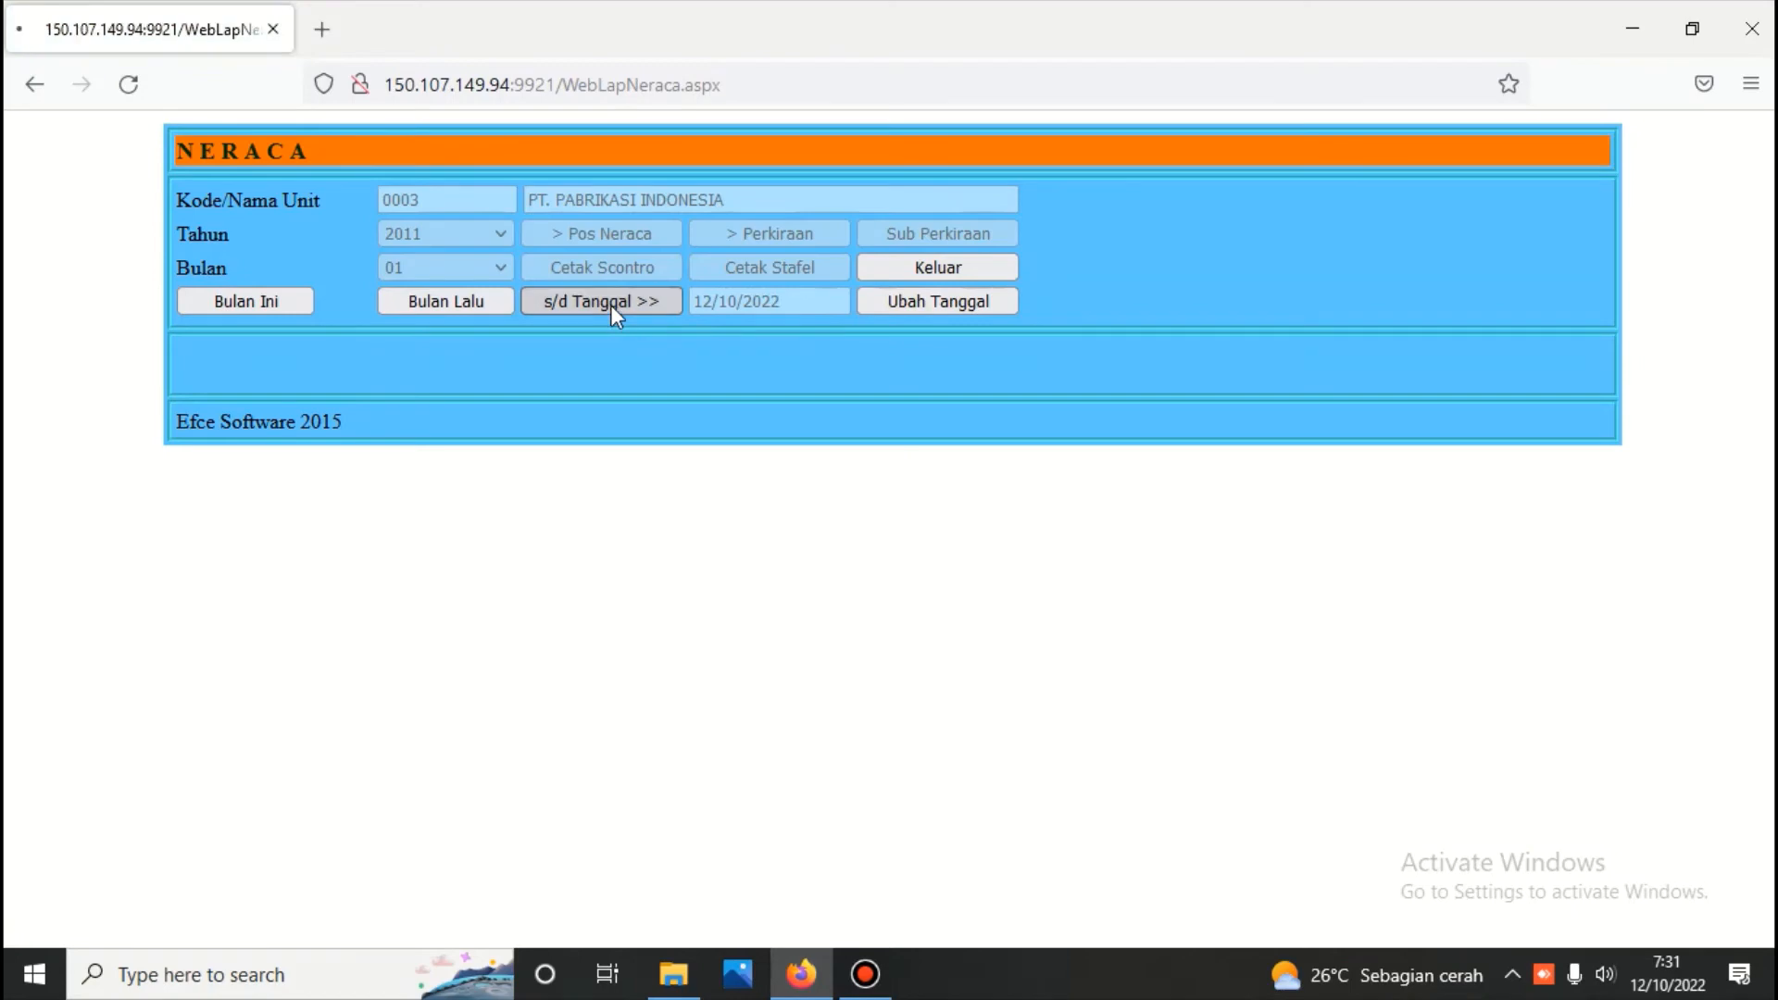
left_click(626, 235)
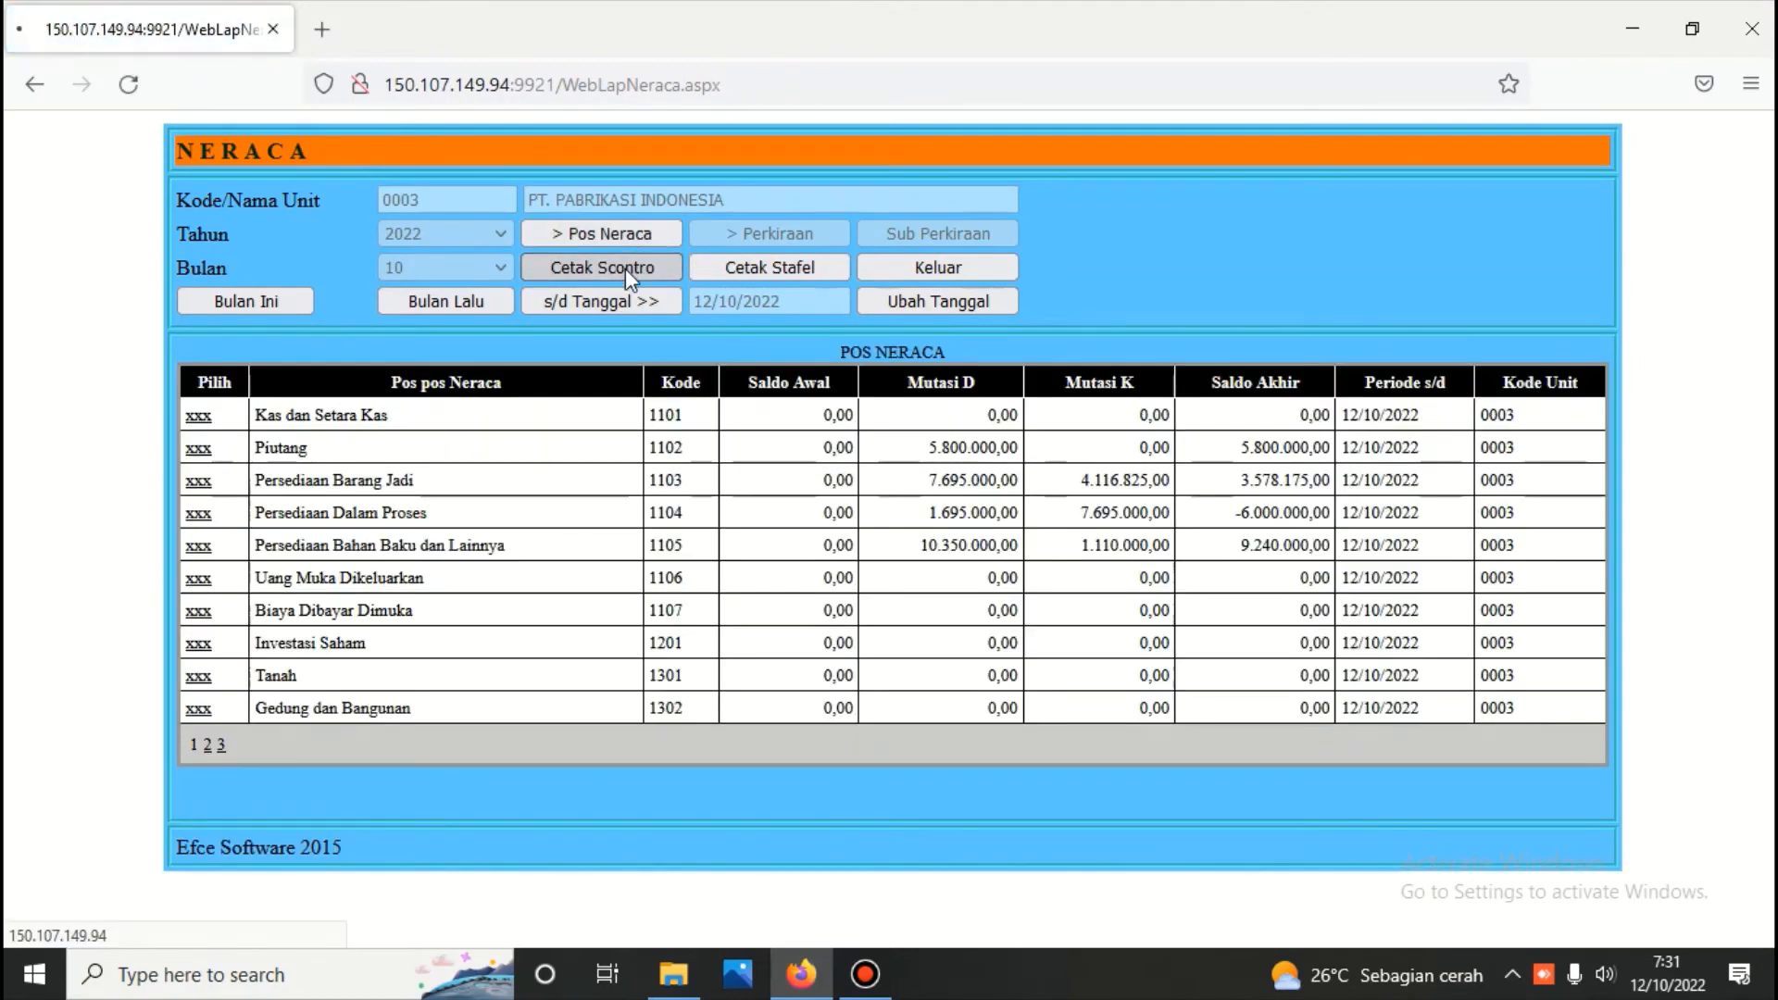
left_click(625, 268)
scroll(626, 278, "down", 2)
scroll(631, 295, "down", 4)
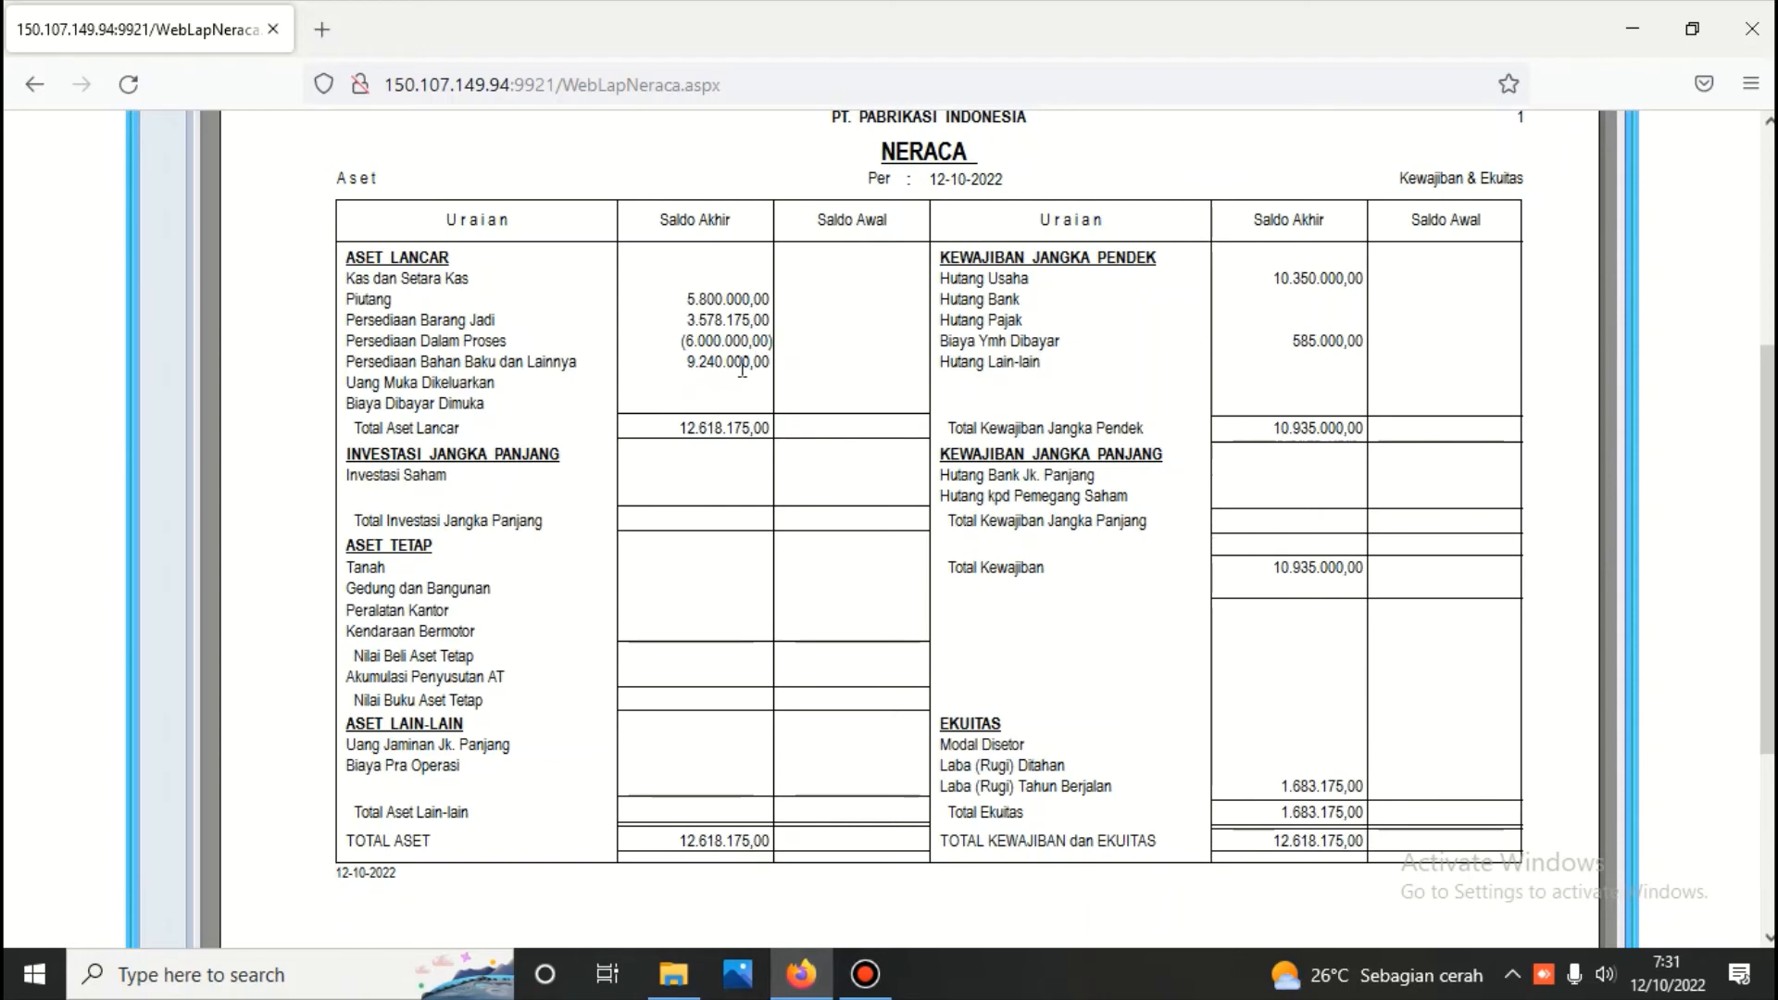
scroll(884, 384, "up", 5)
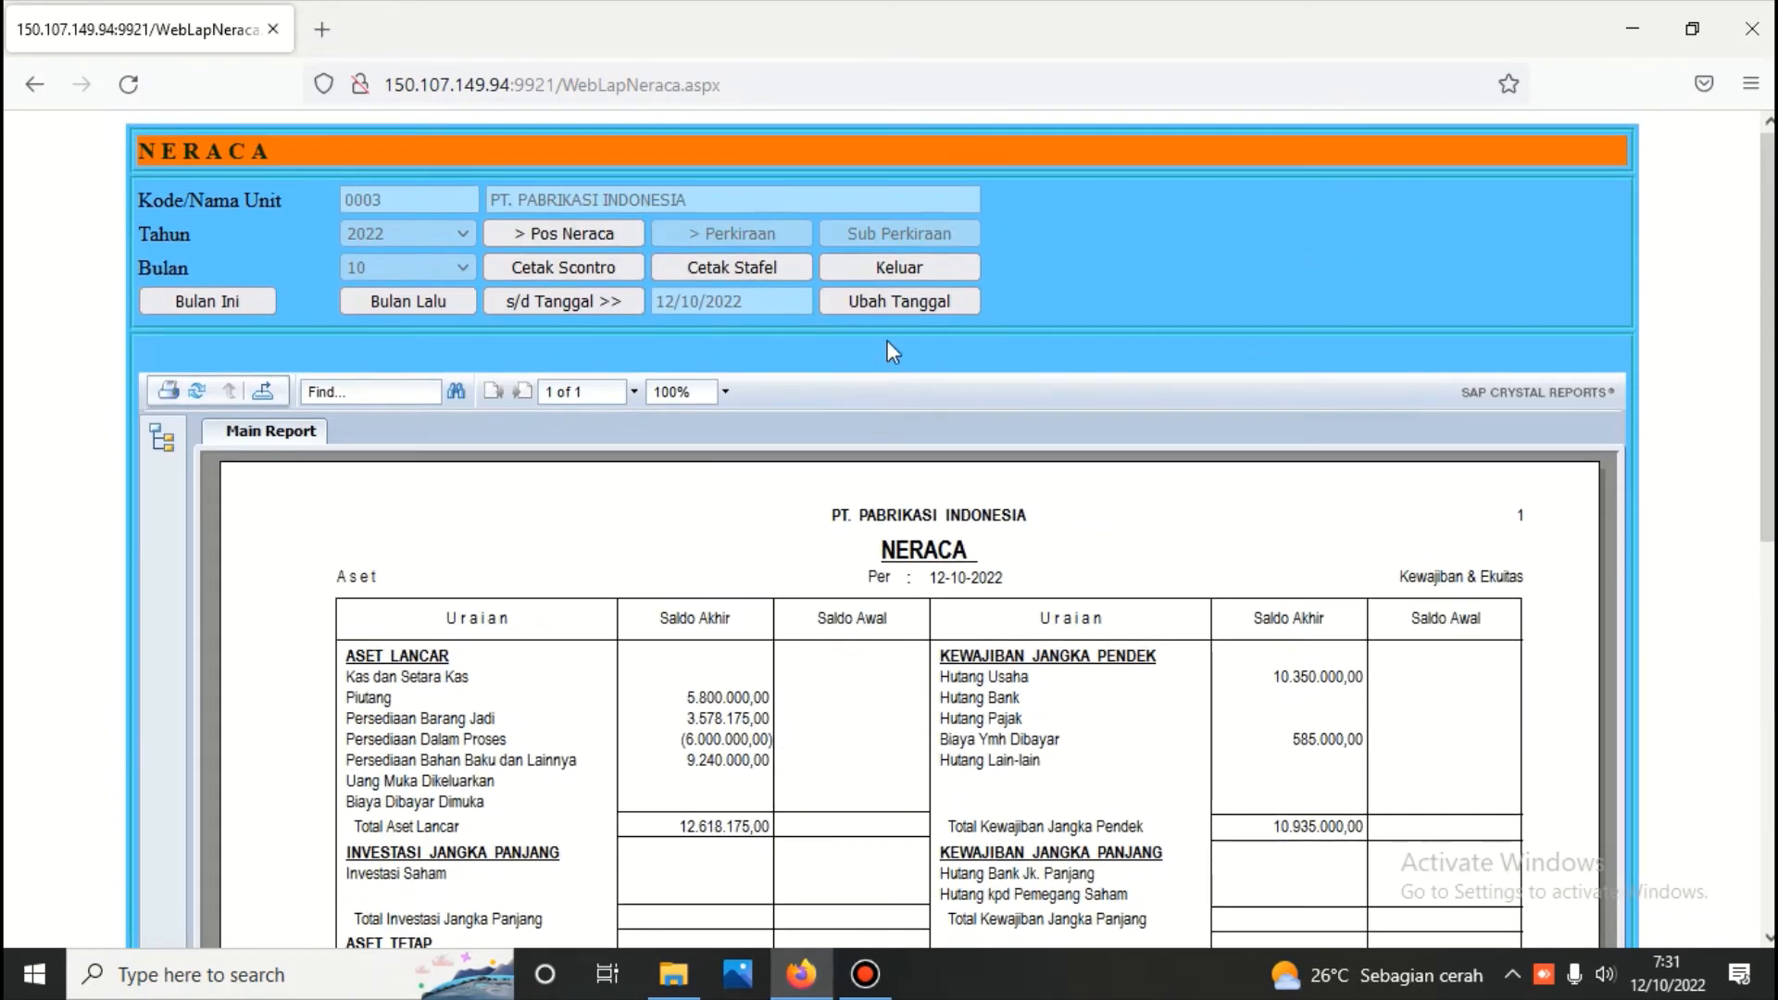
left_click(887, 268)
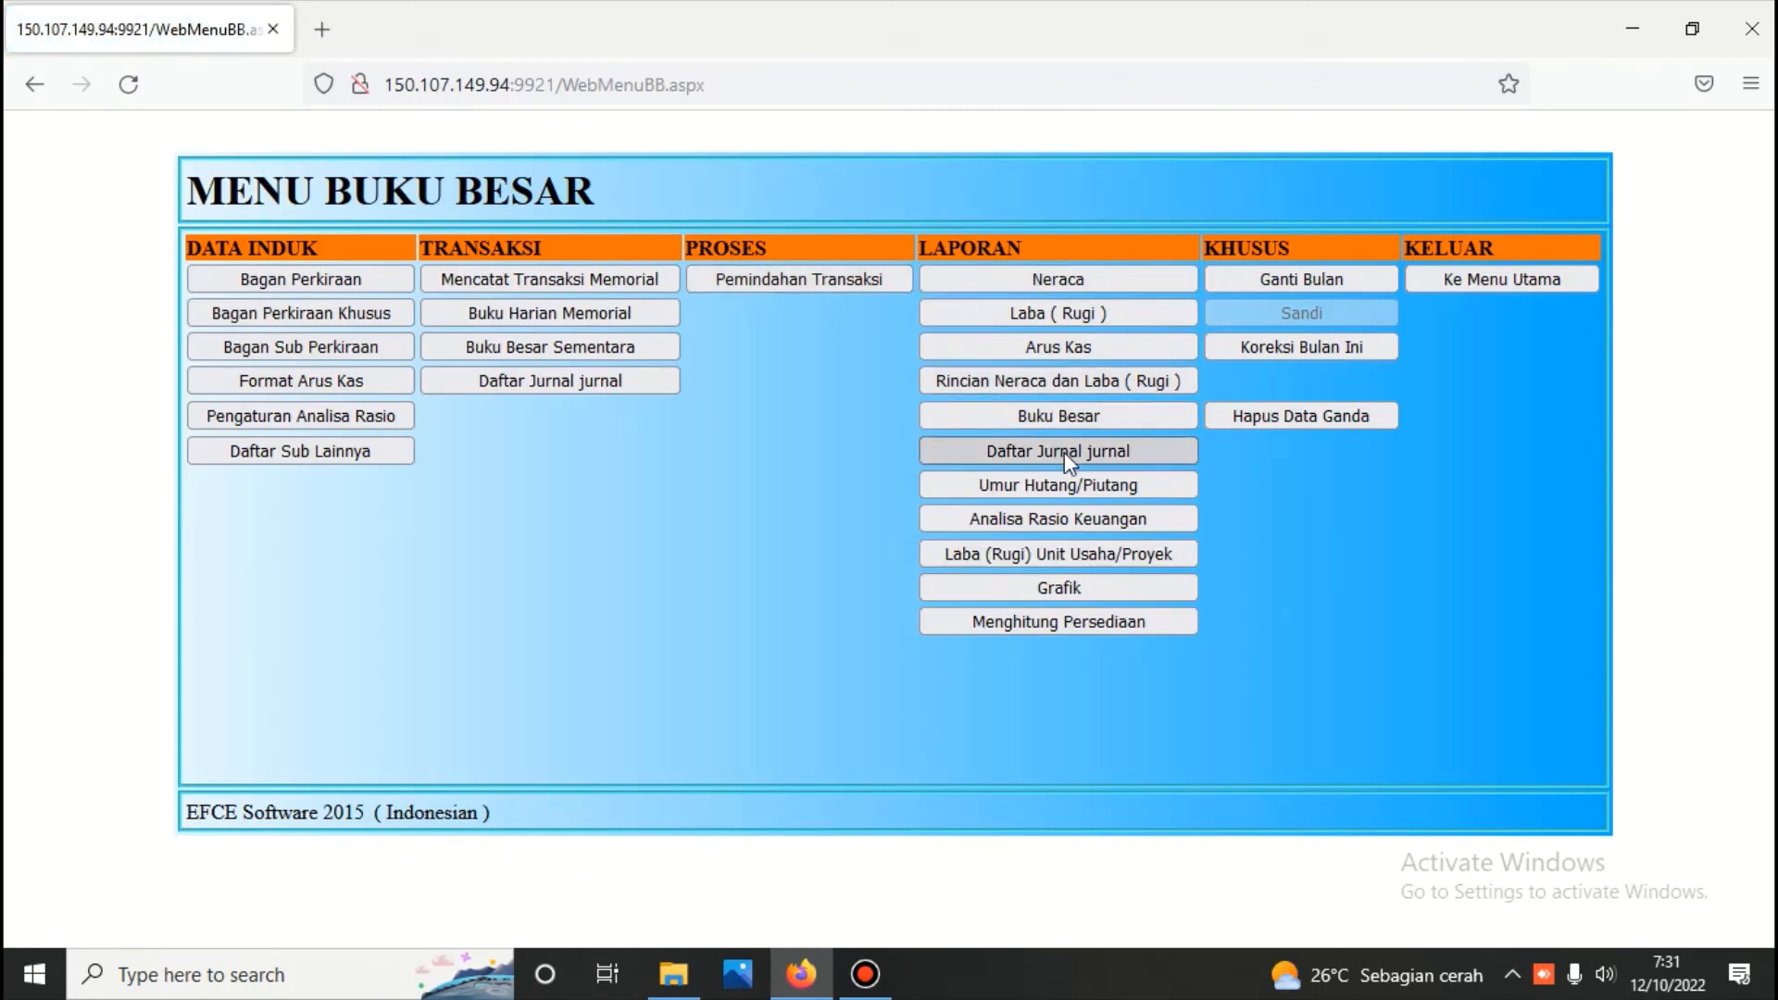
Generate the Rincian Neraca dan Laba (Rugi) report up to 12/10/2022 with its account details
left_click(1056, 386)
left_click(872, 295)
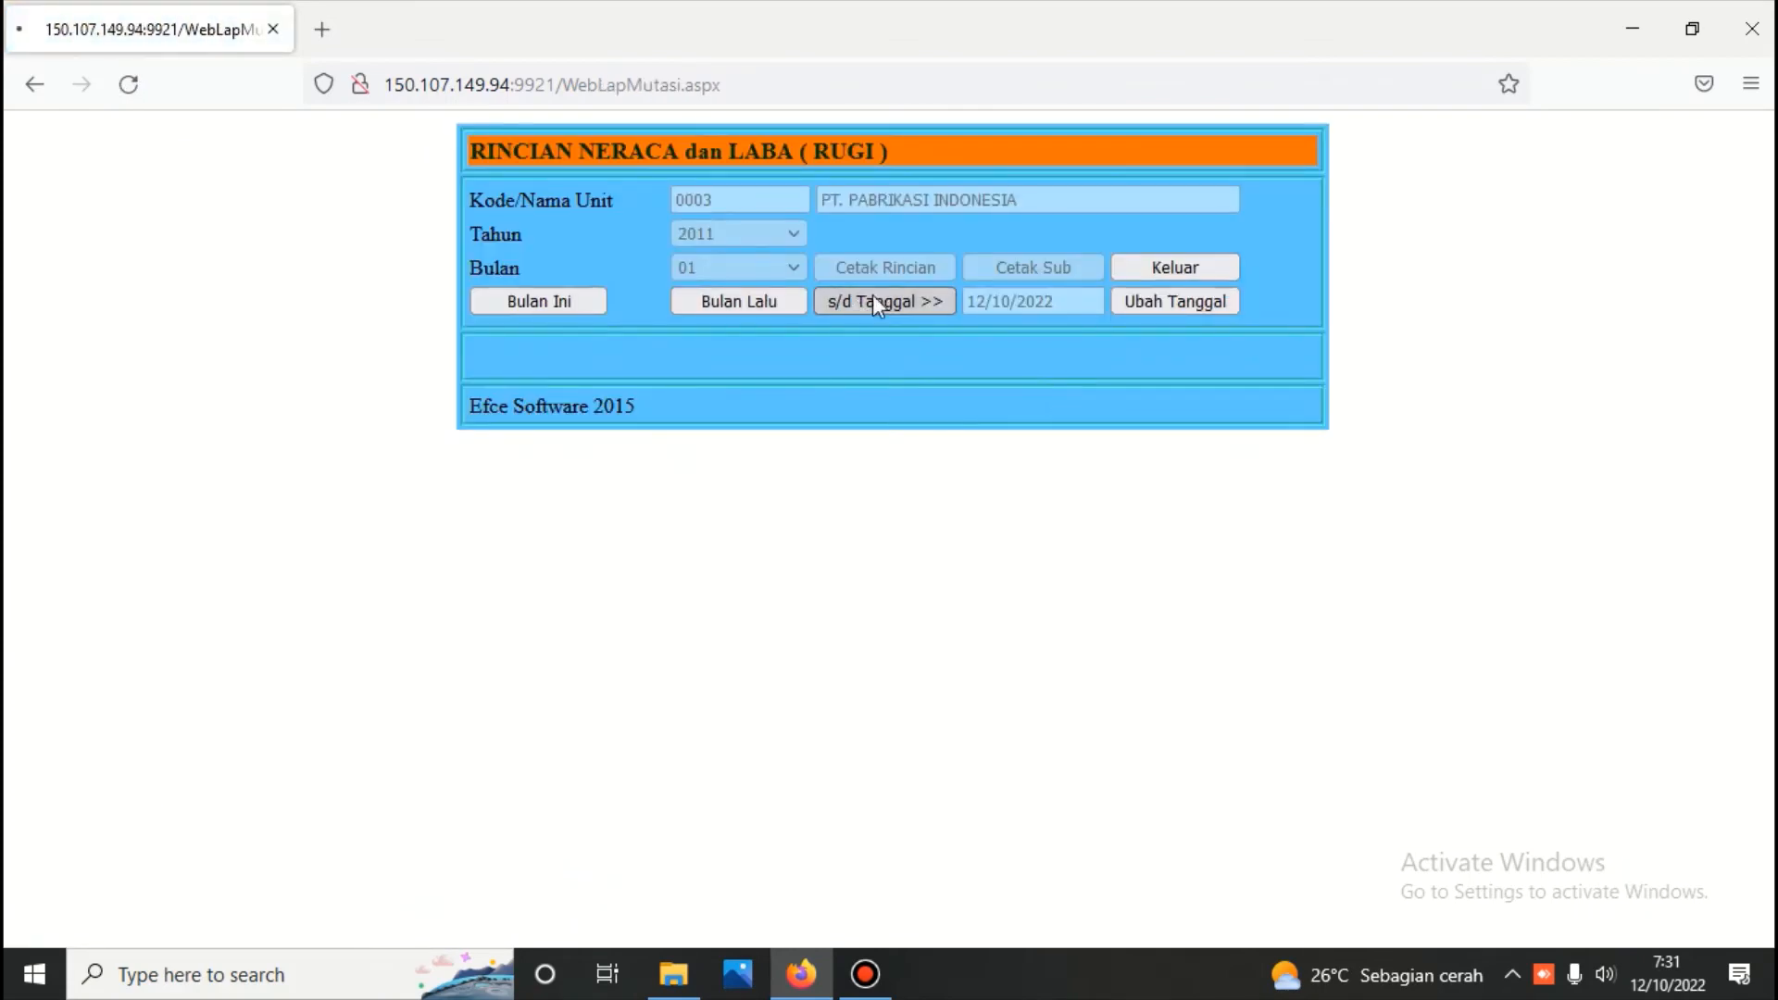
left_click(908, 270)
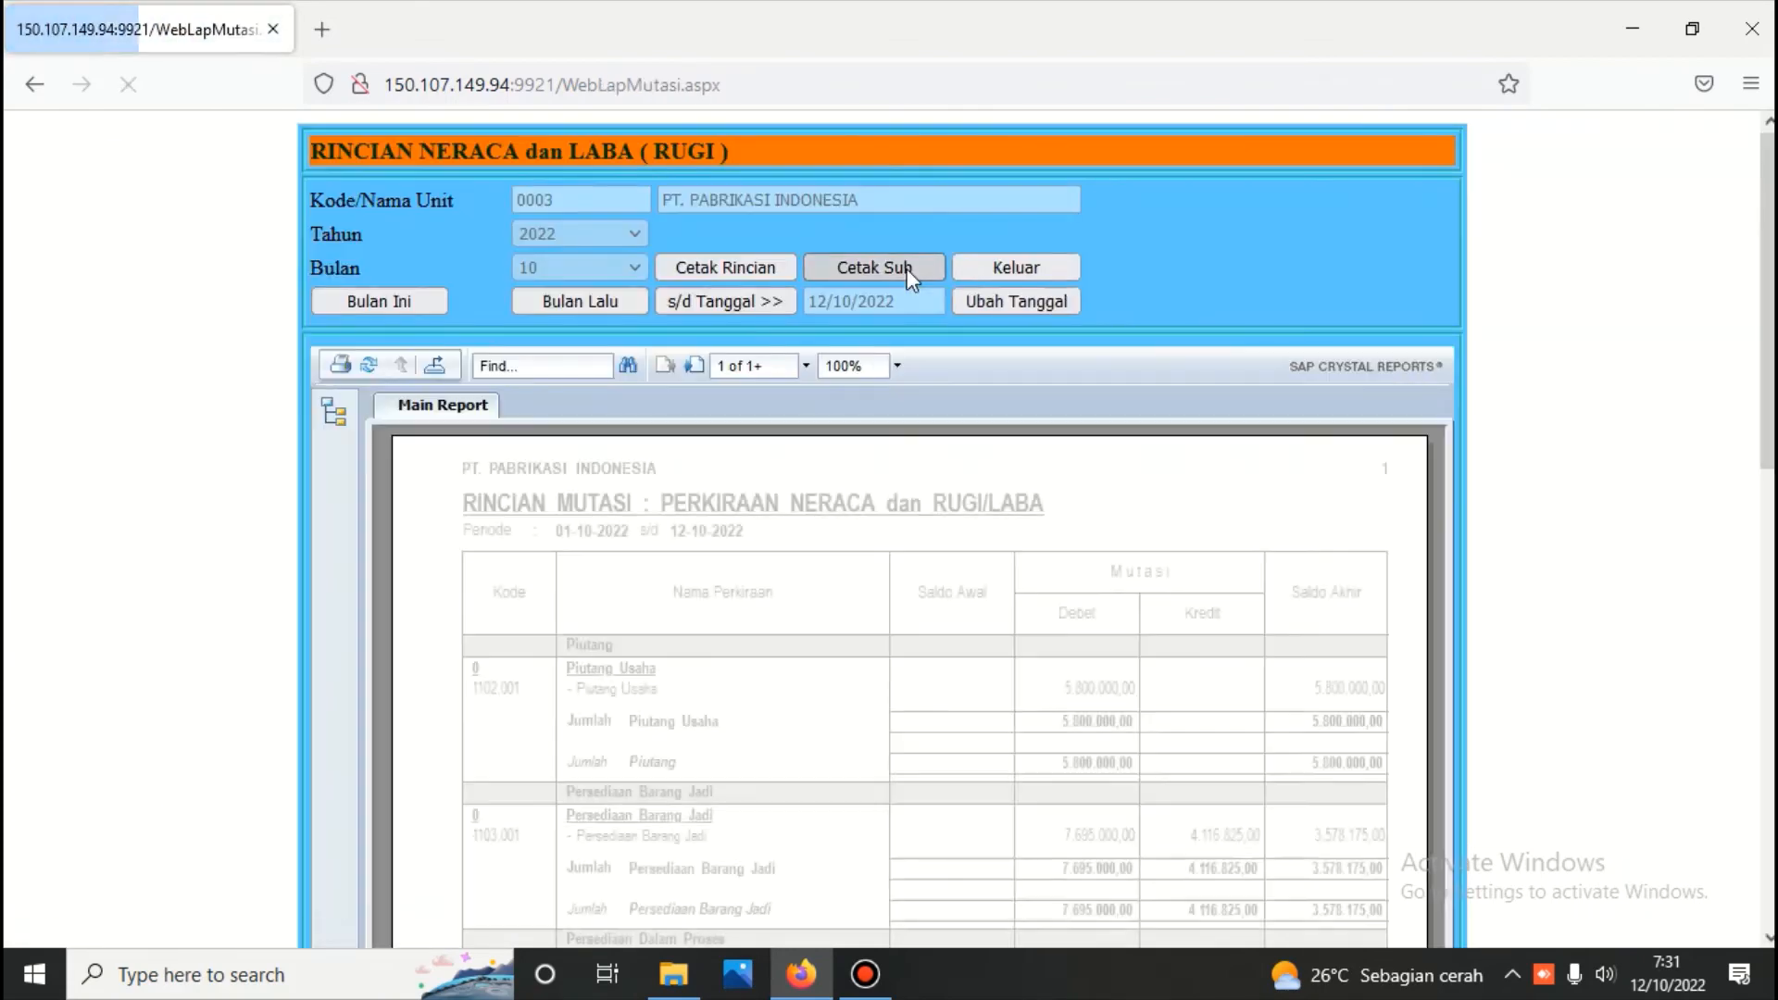
scroll(906, 274, "down", 3)
scroll(906, 282, "down", 3)
scroll(906, 283, "up", 1)
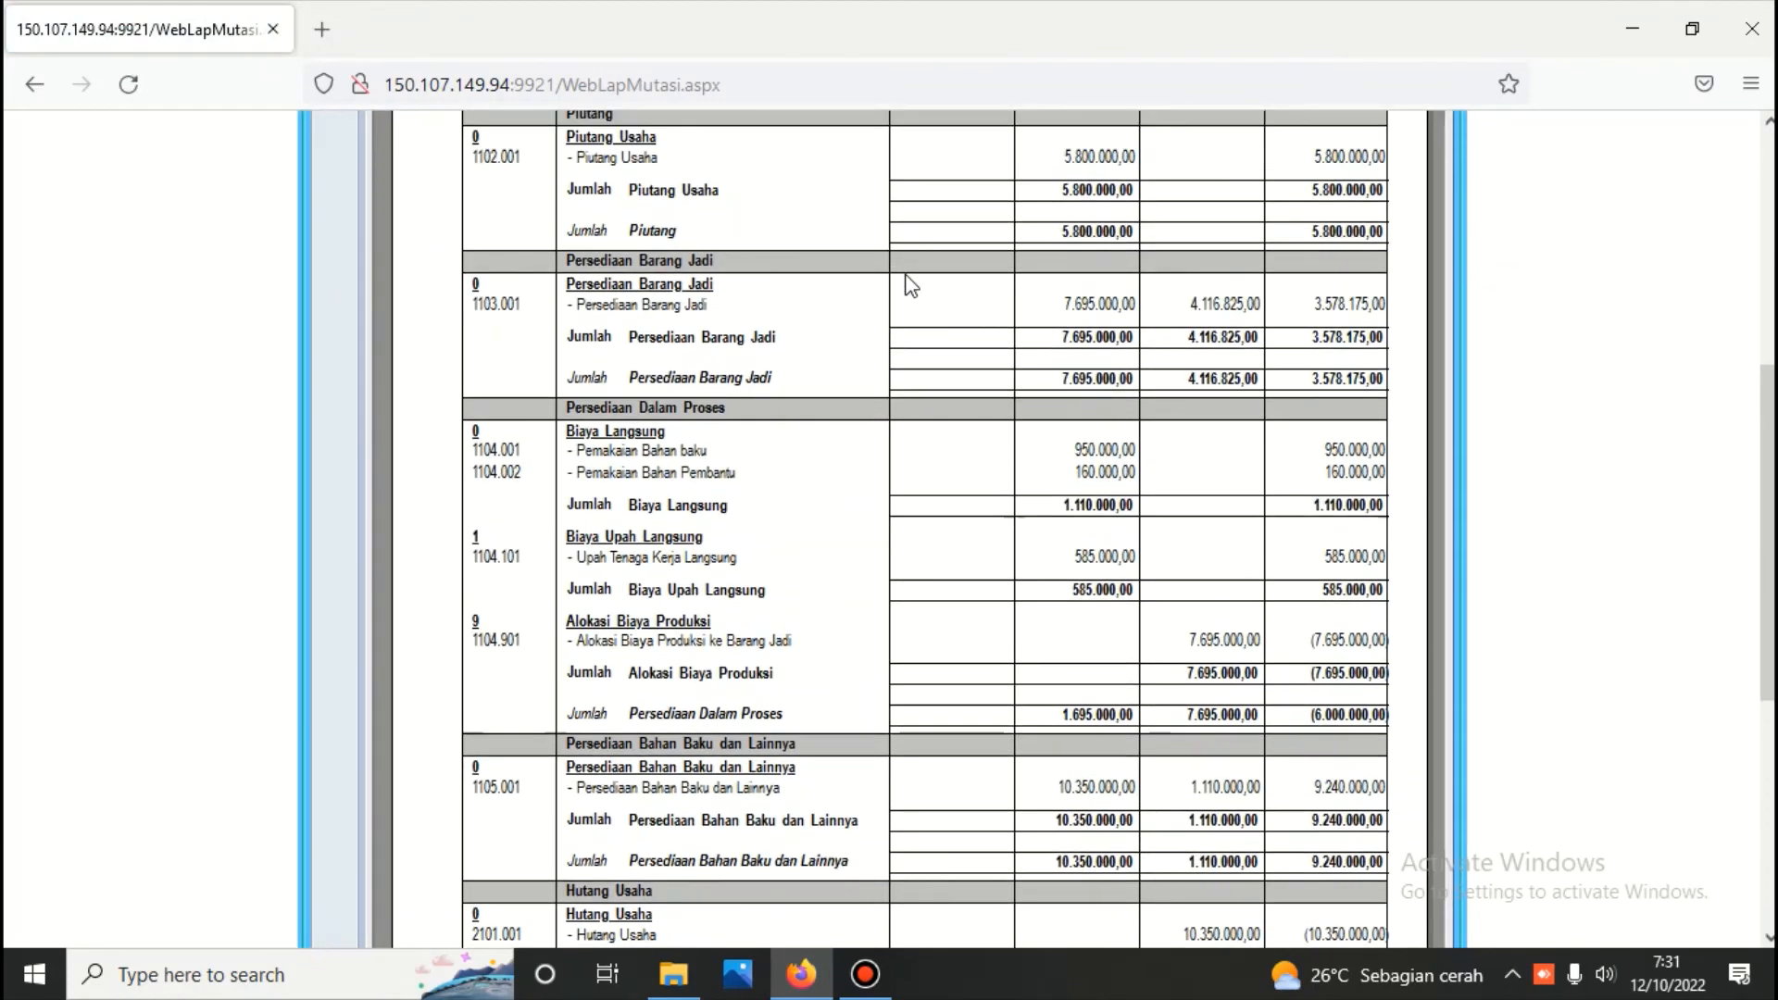
Examine the receivable, finished goods, work-in-process, raw material and payable movements in the detailed report, and close it
scroll(913, 297, "down", 5)
scroll(976, 401, "down", 2)
scroll(980, 430, "up", 2)
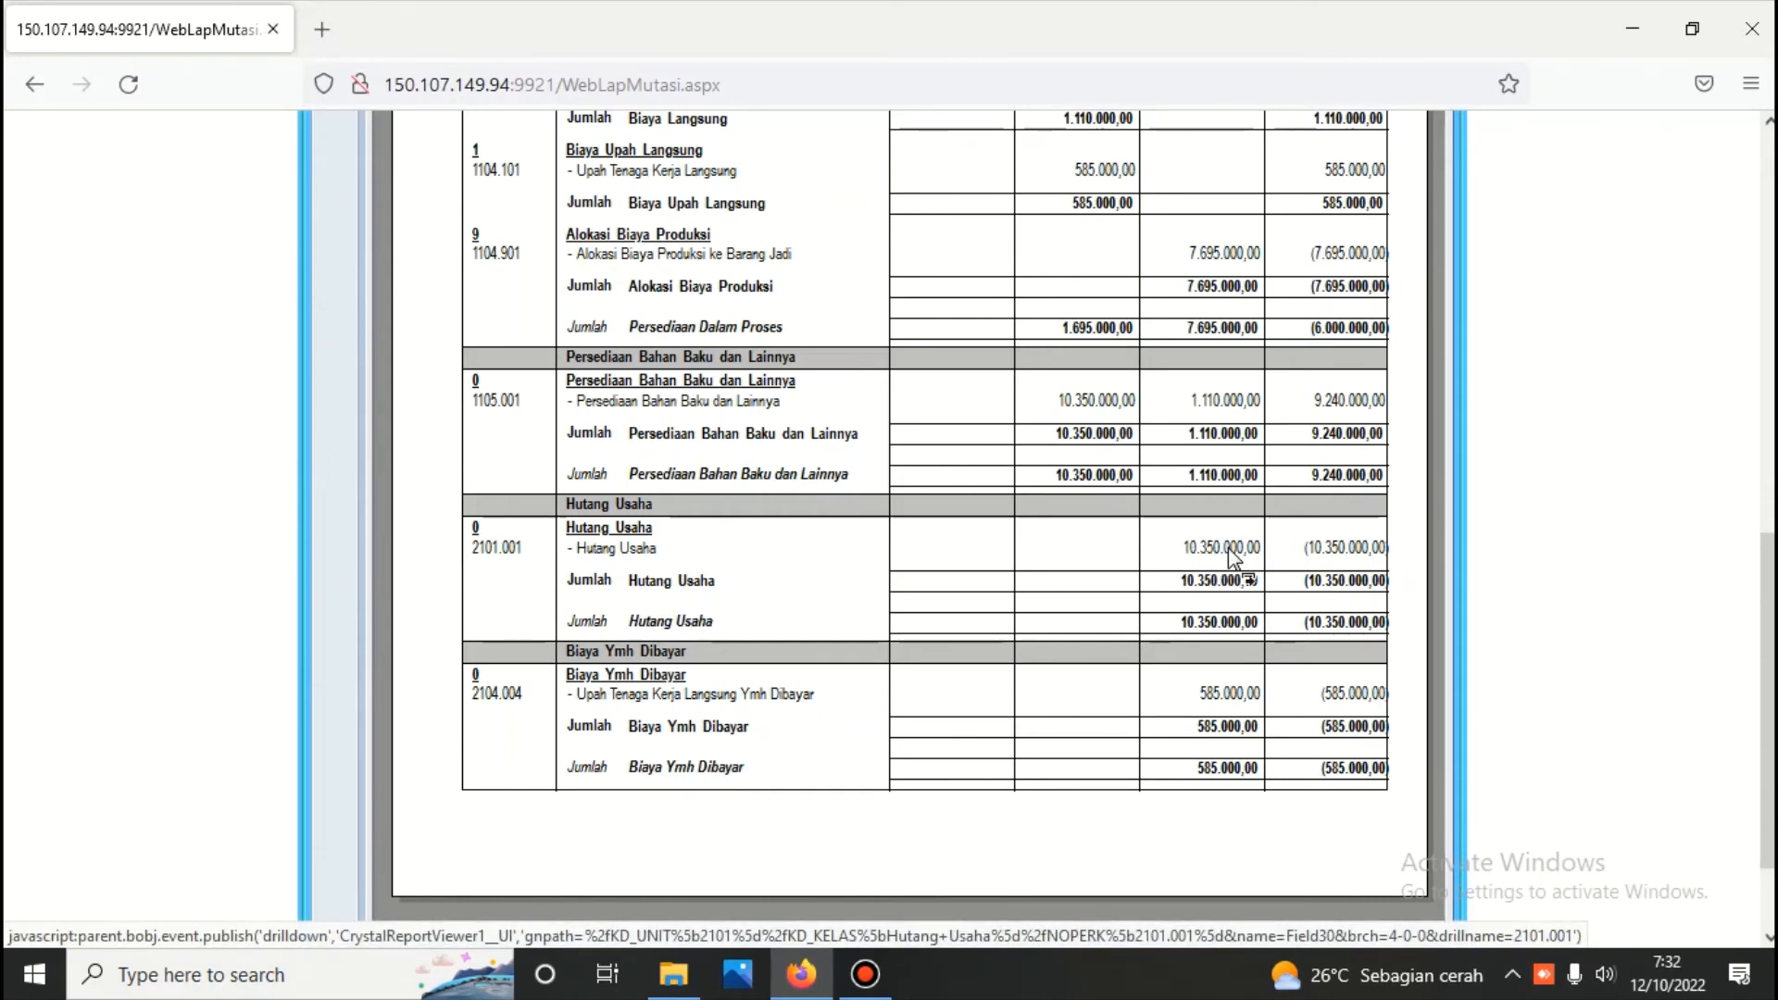
scroll(1232, 556, "up", 3)
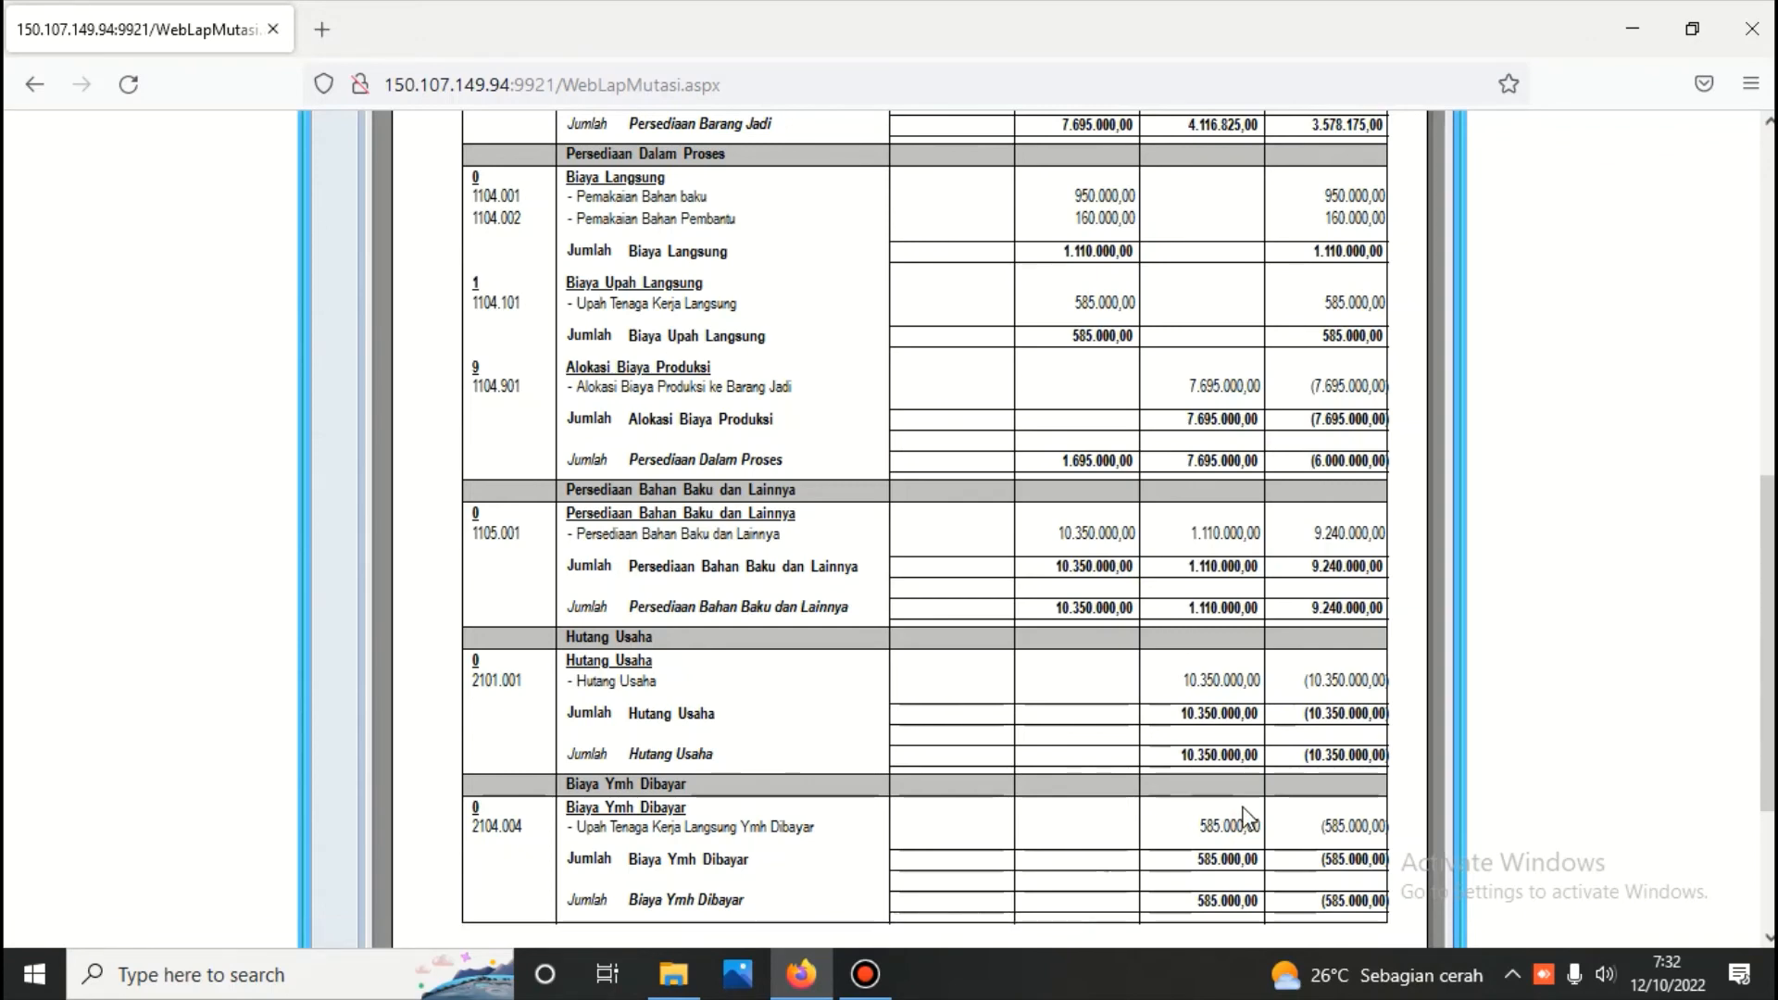
scroll(1158, 741, "up", 3)
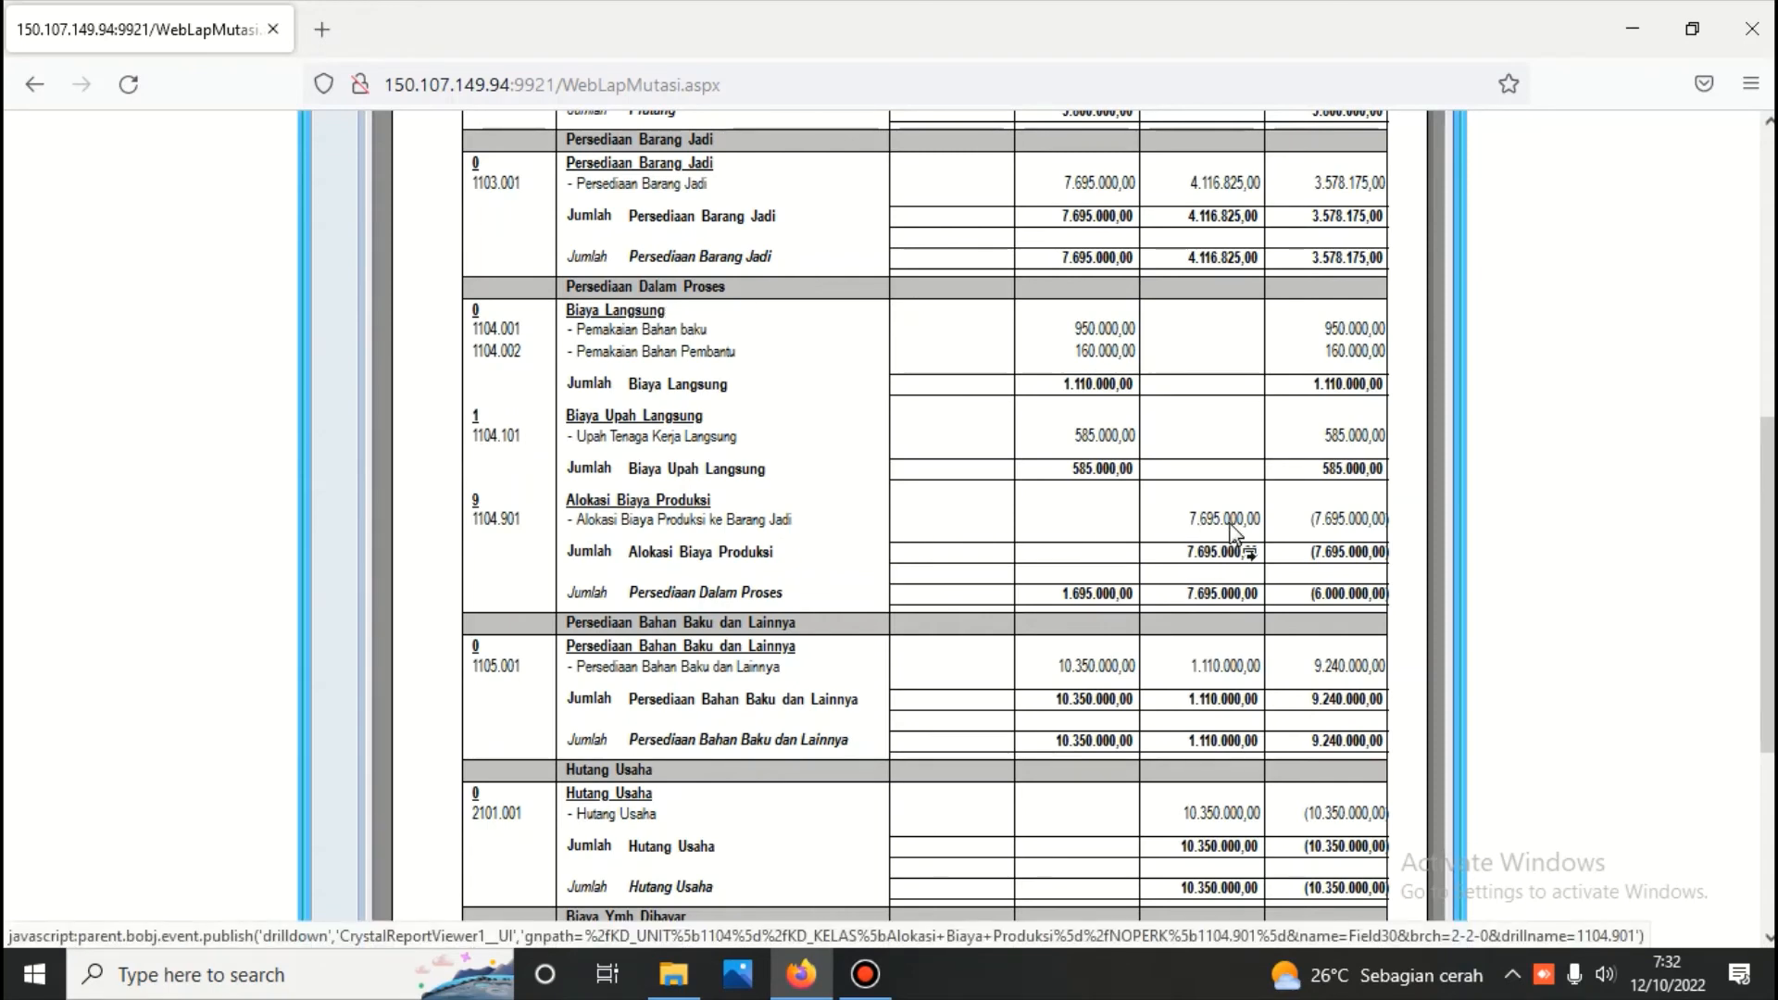
scroll(1204, 533, "up", 3)
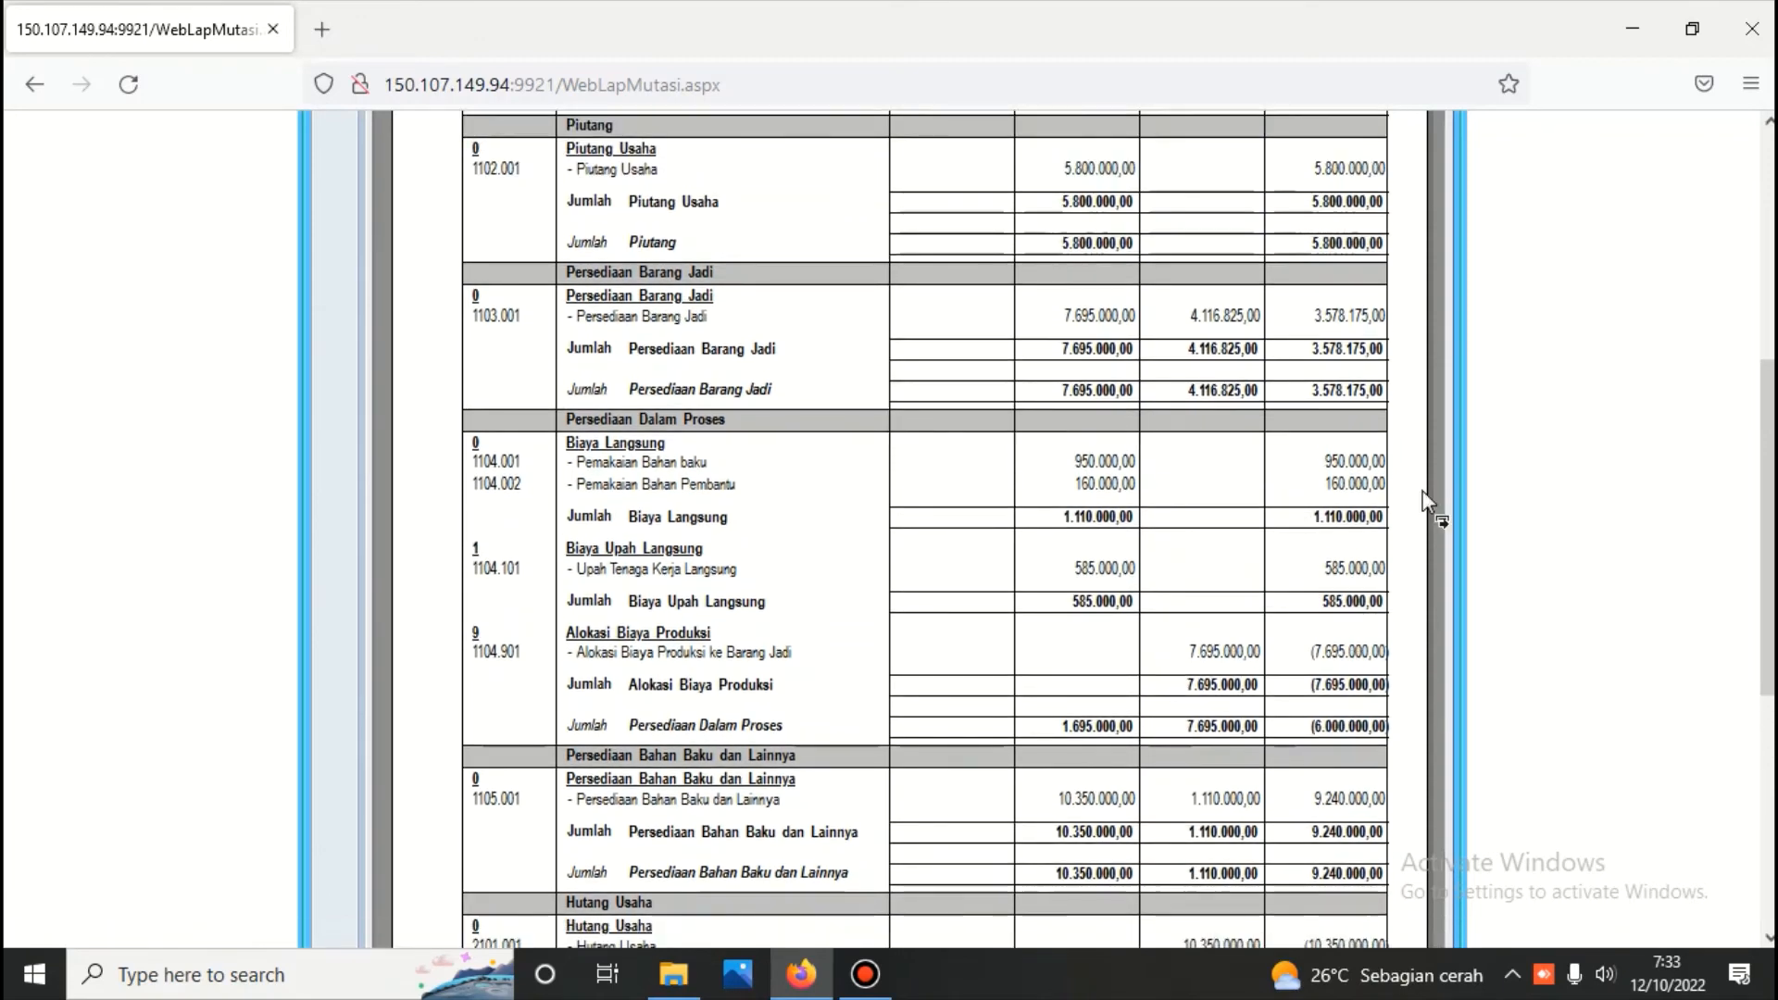
left_click_drag(1771, 523, 1771, 553)
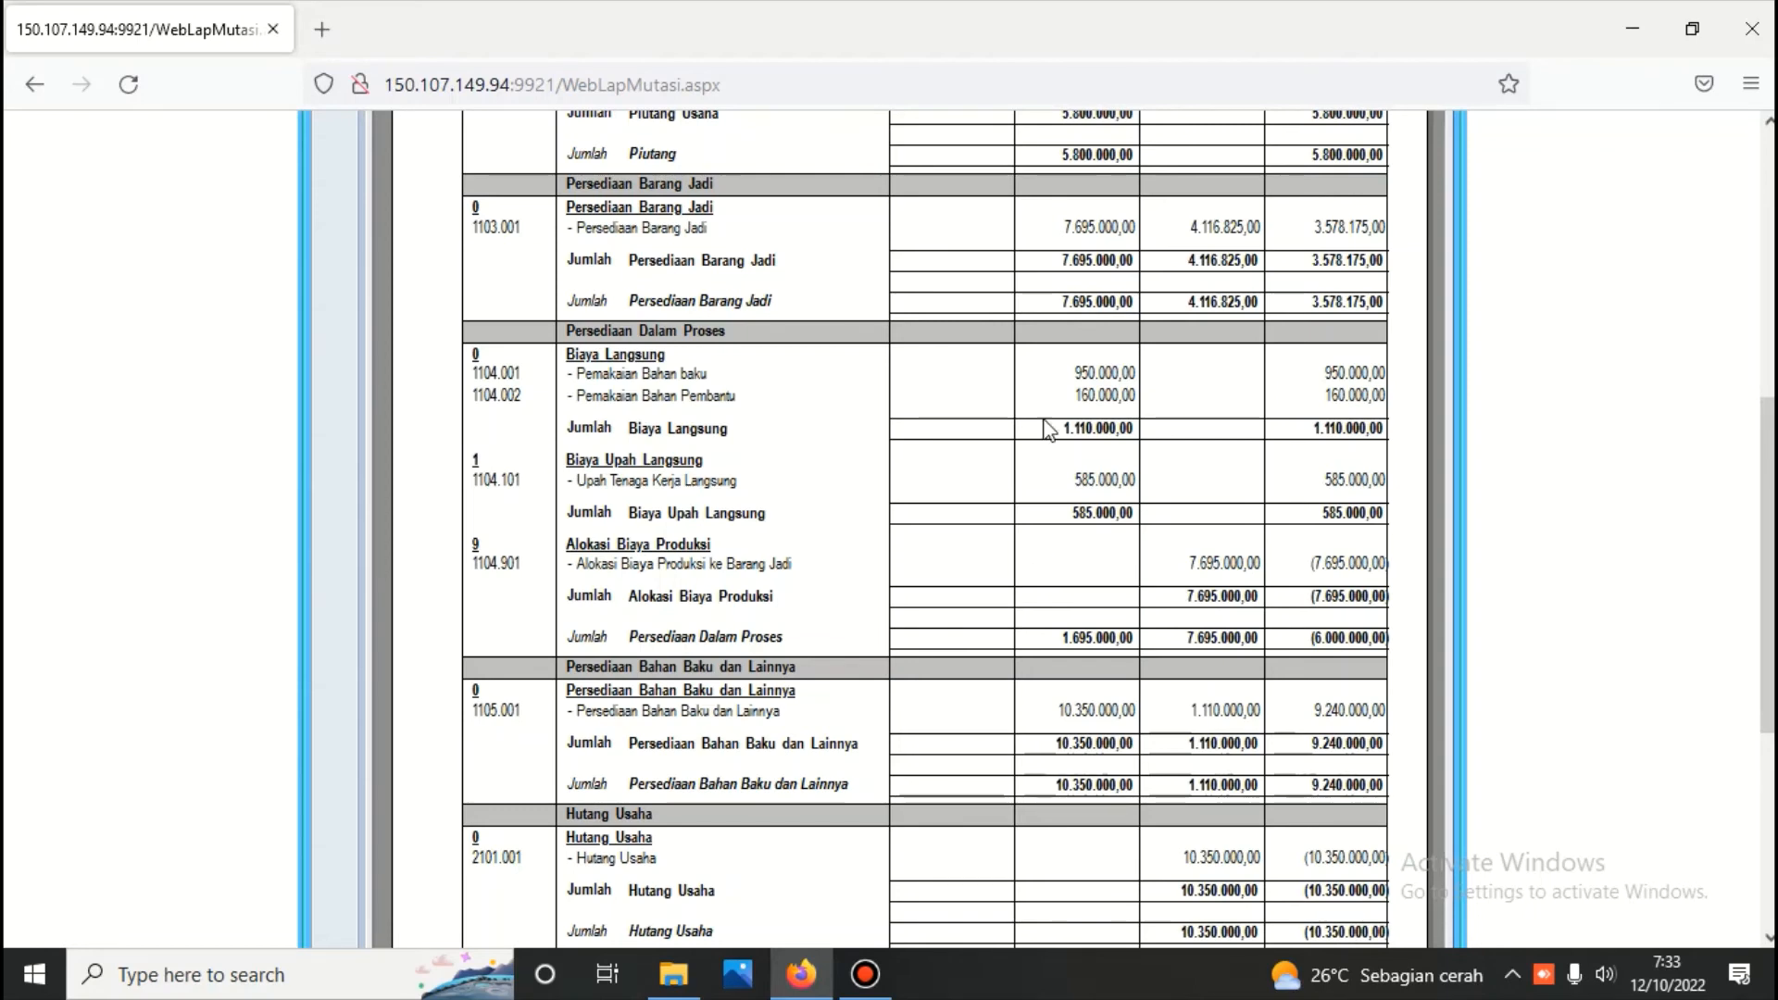
scroll(1045, 428, "up", 3)
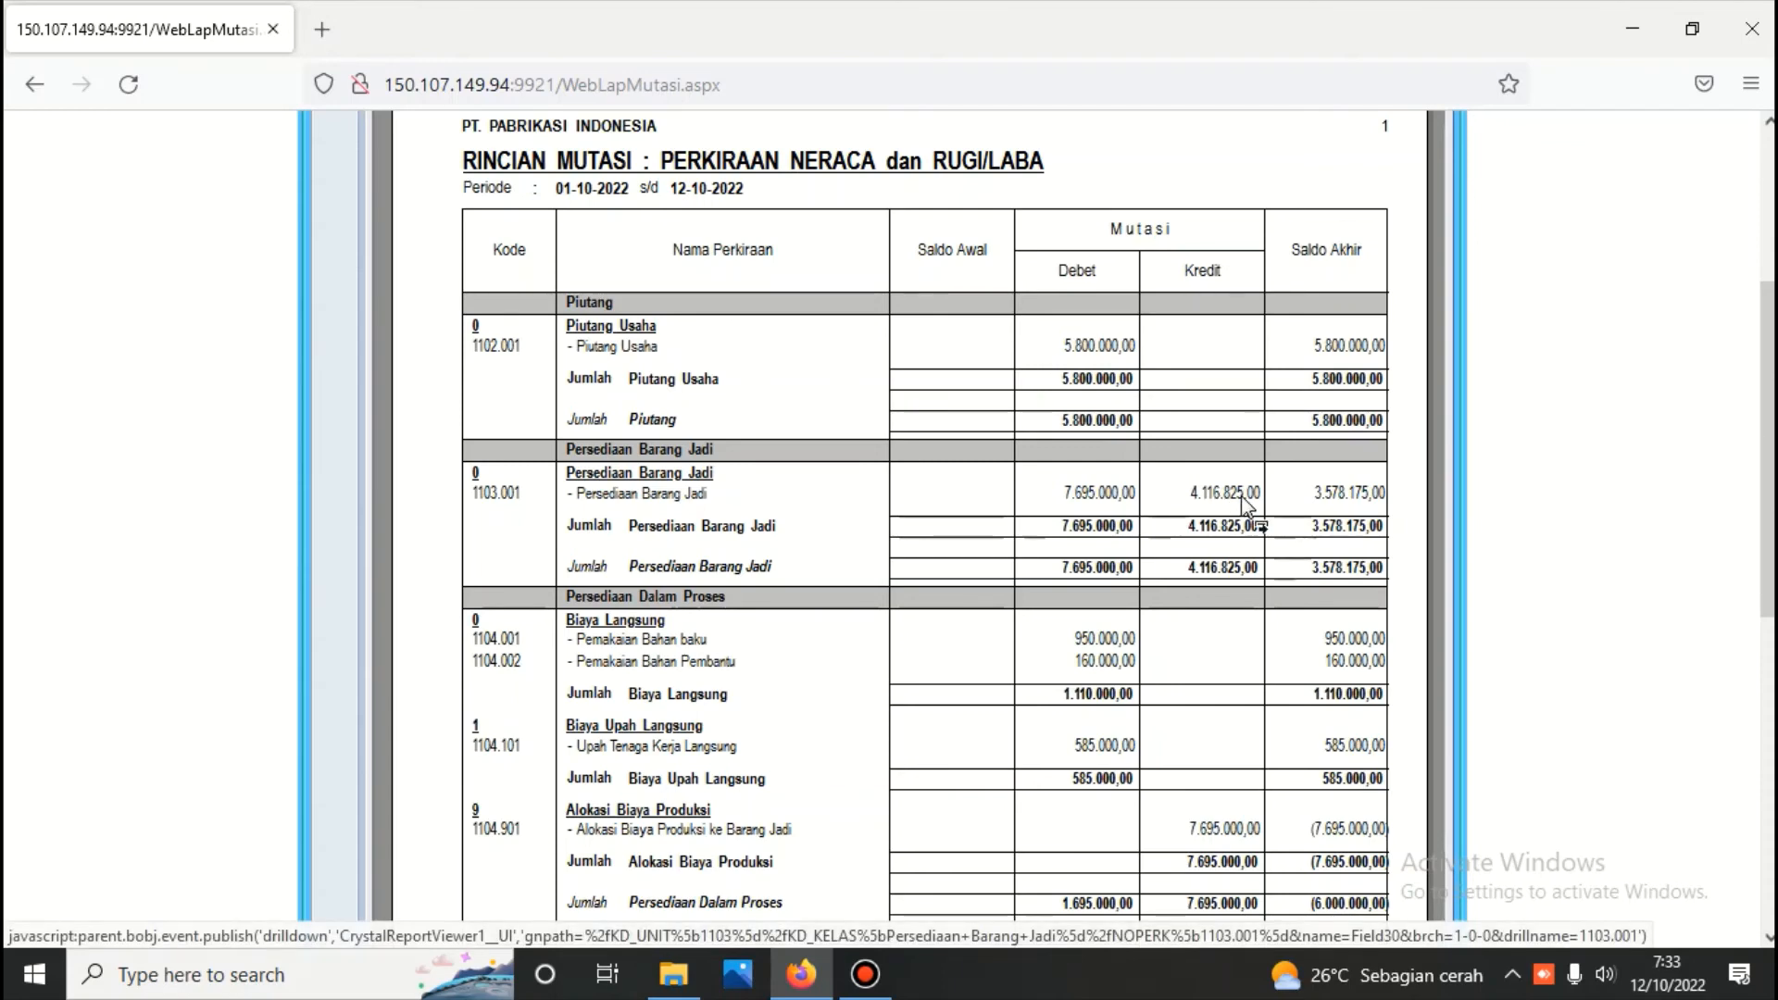
scroll(1232, 519, "down", 5)
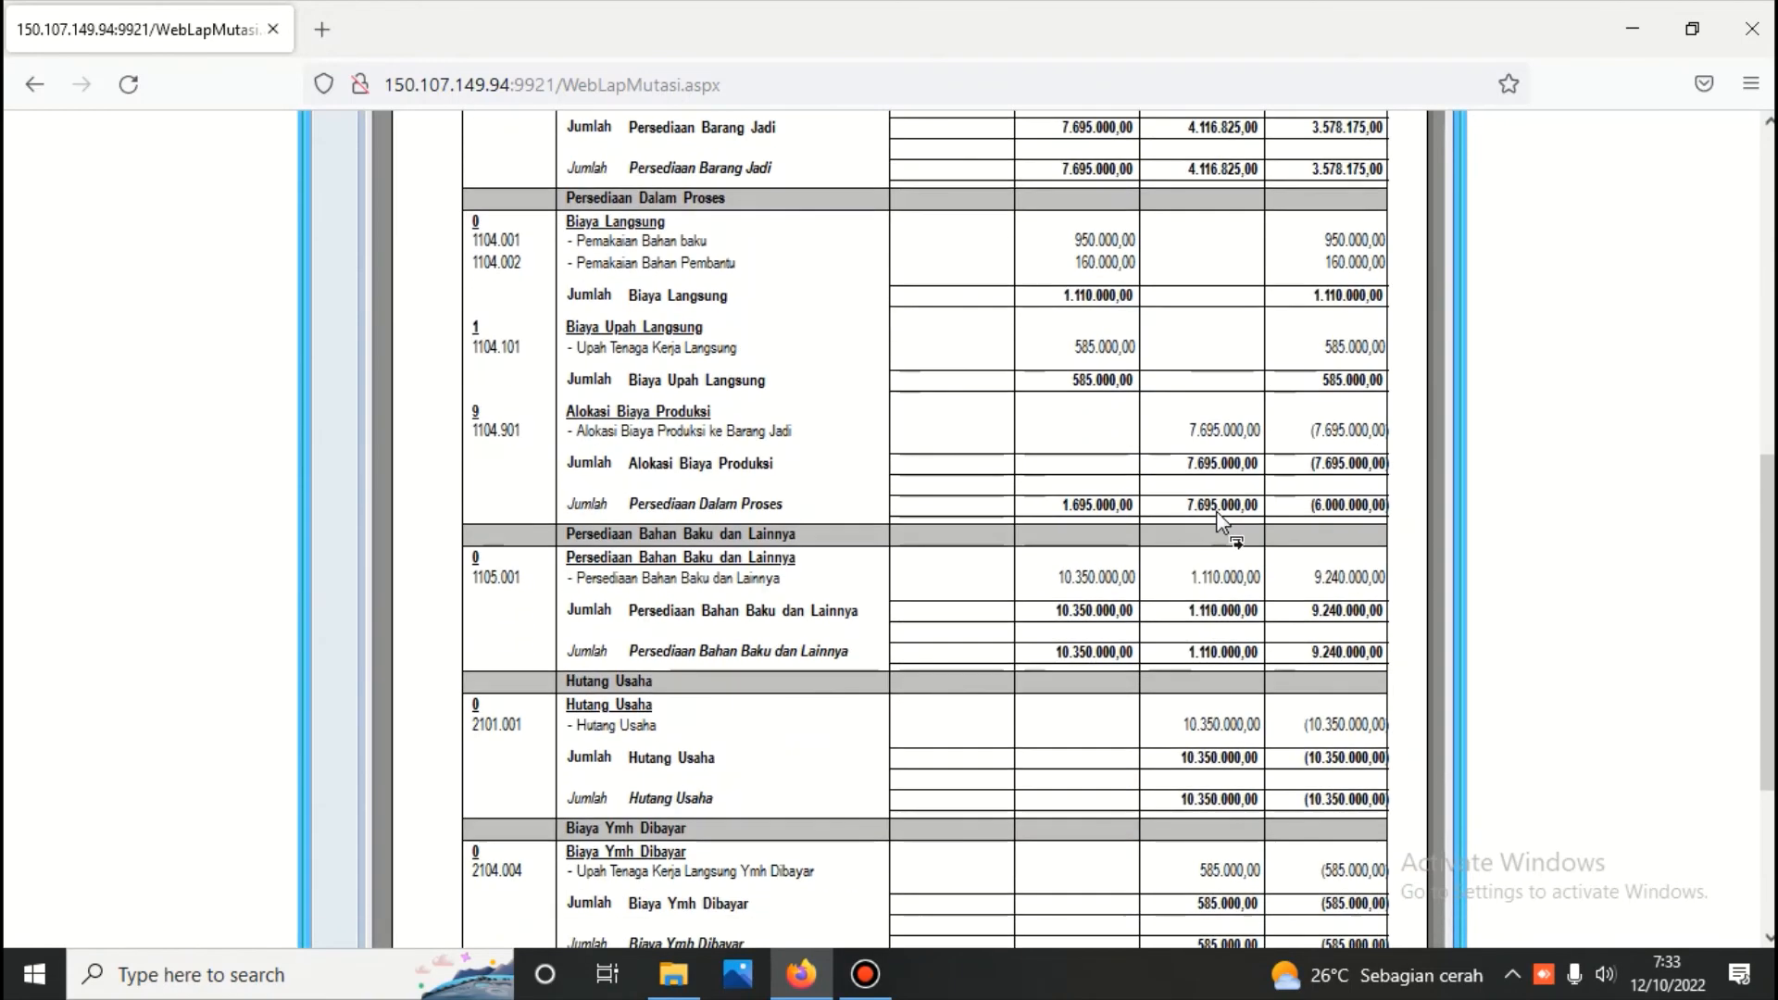
scroll(1219, 522, "down", 3)
scroll(1190, 519, "up", 15)
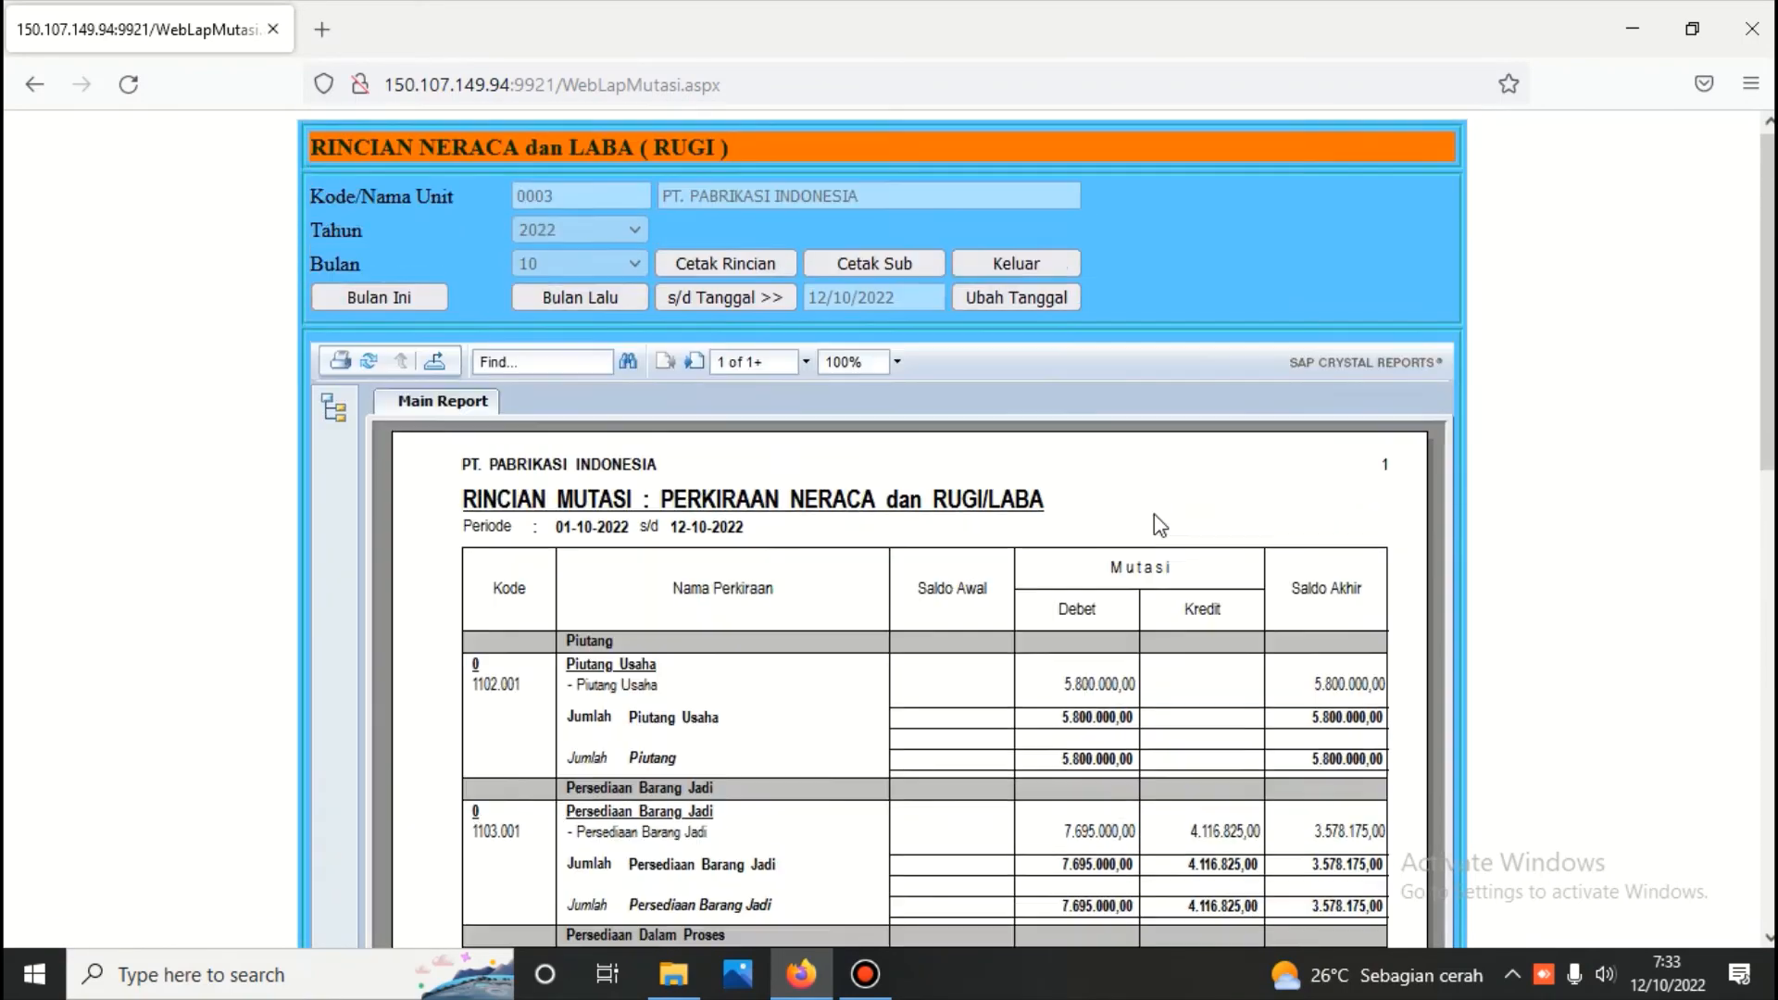
left_click(1013, 267)
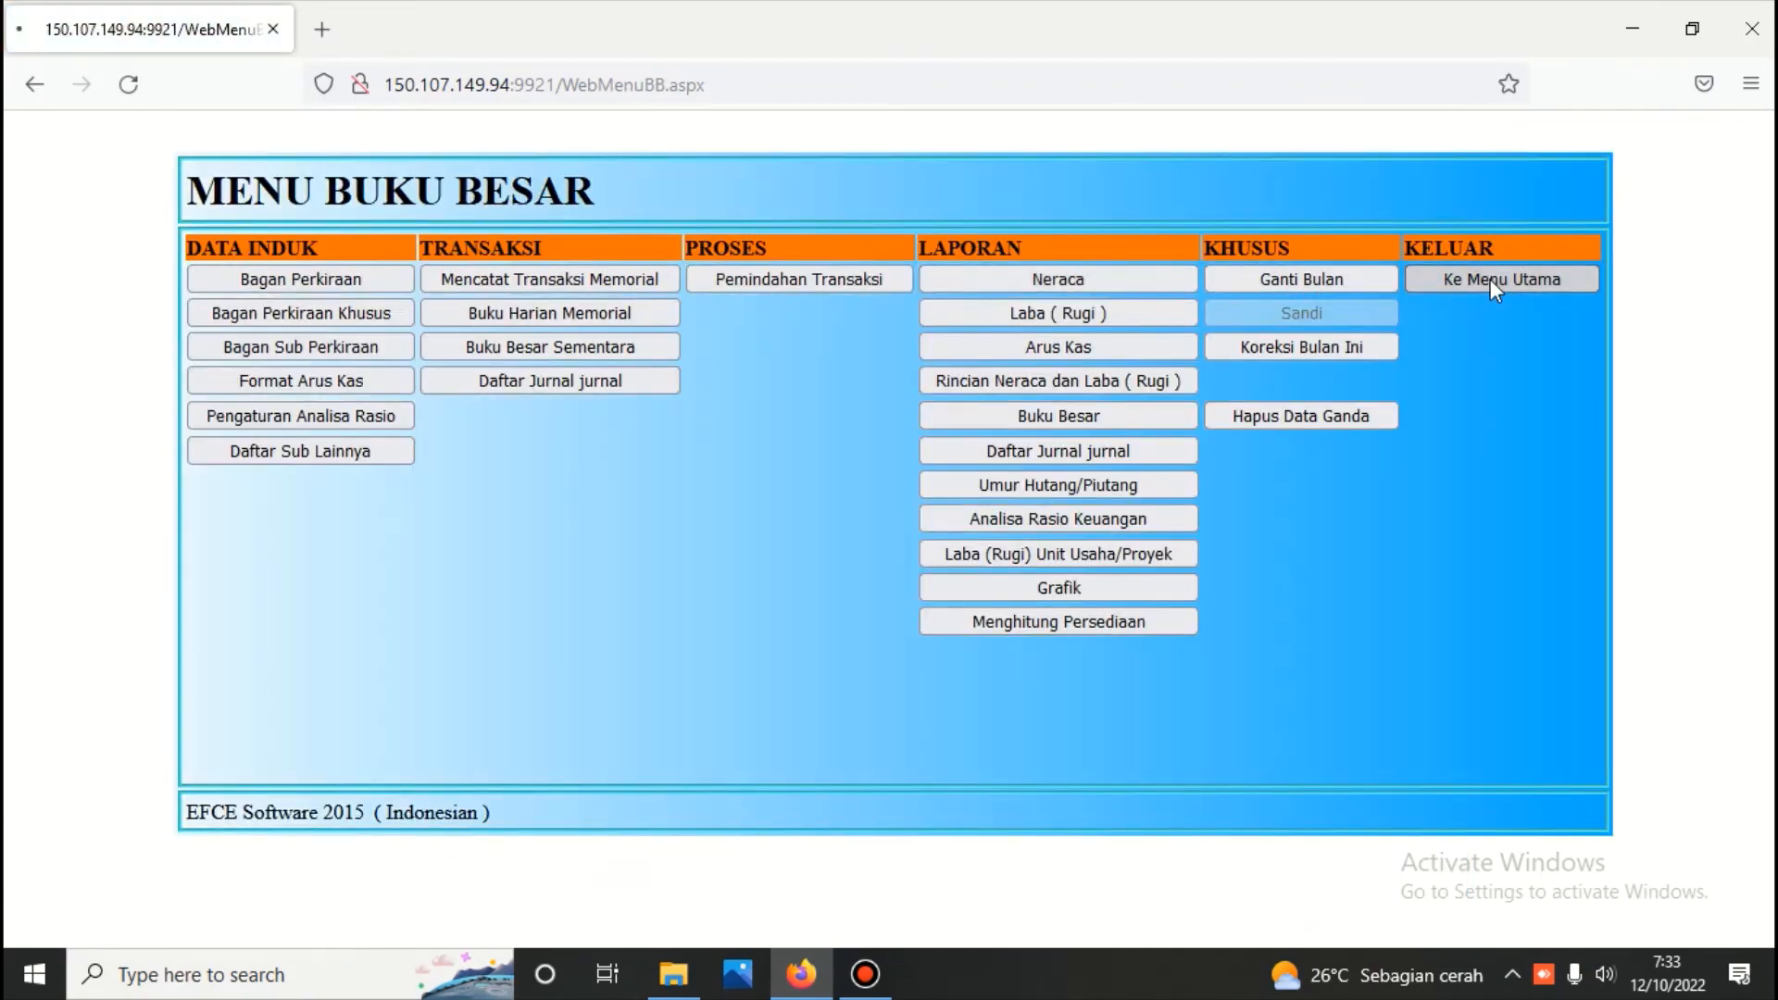
Leave Buku Besar for the main menu and log in to the Penjualan module under Persediaan with its password
left_click(1491, 280)
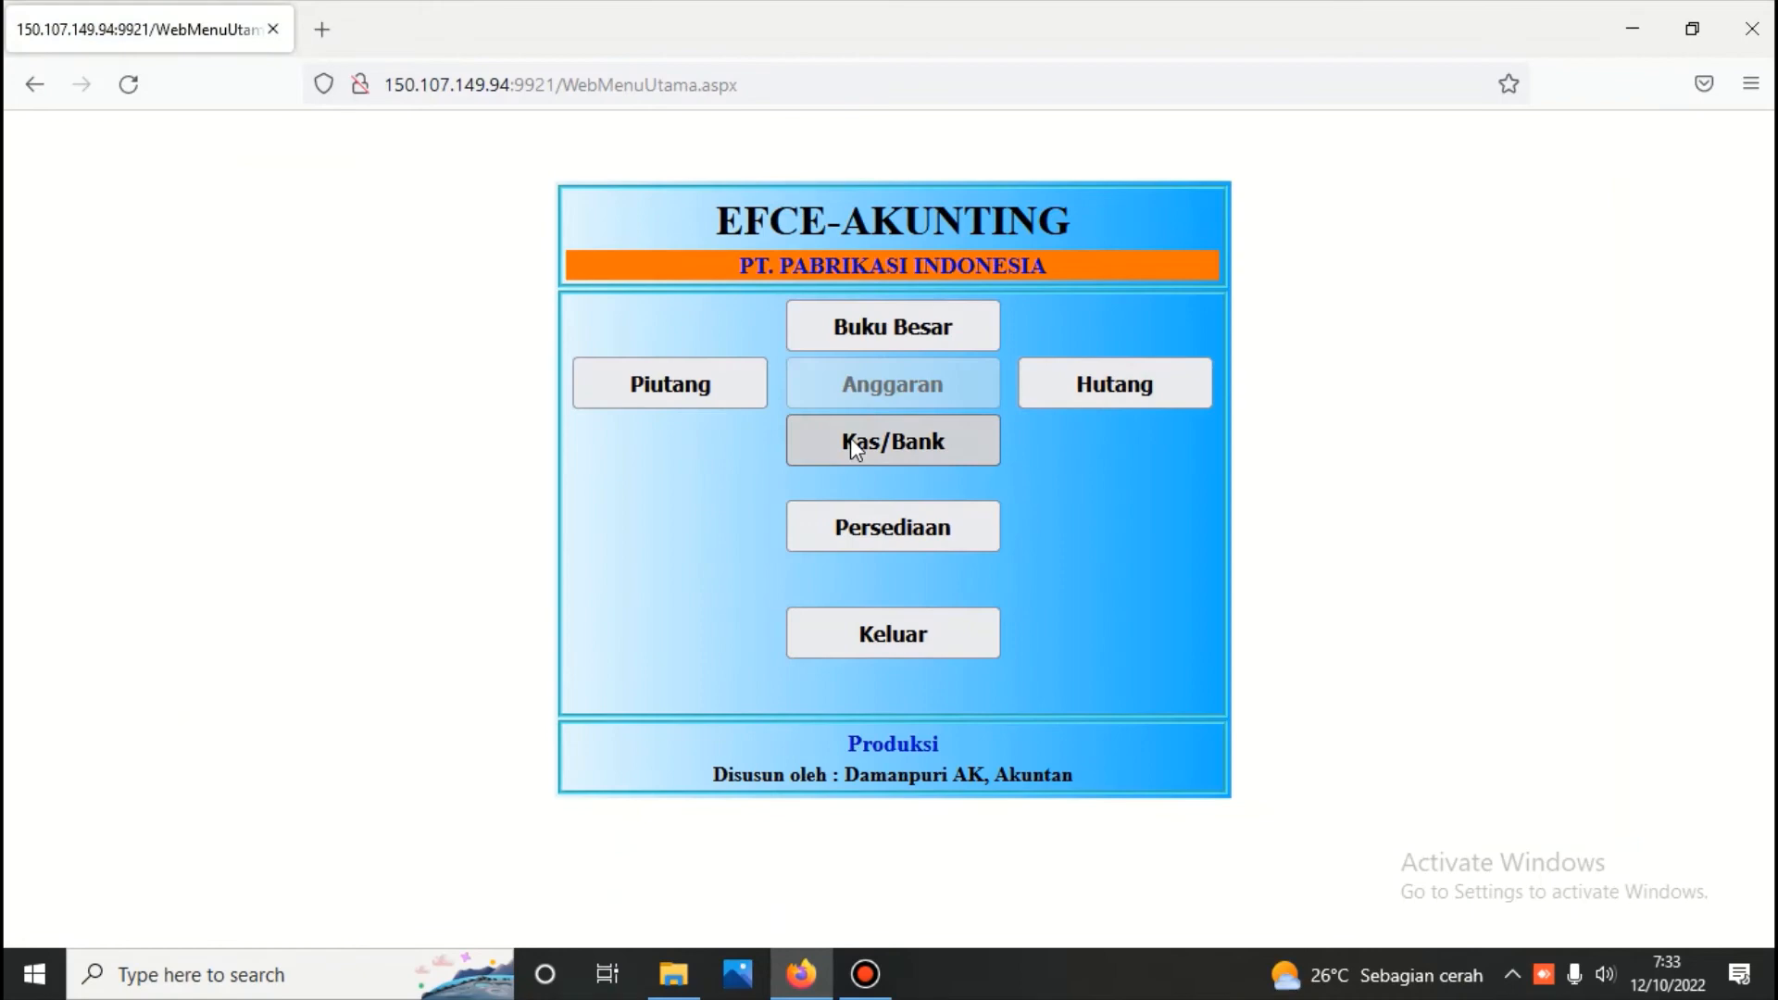
left_click(895, 511)
left_click(730, 300)
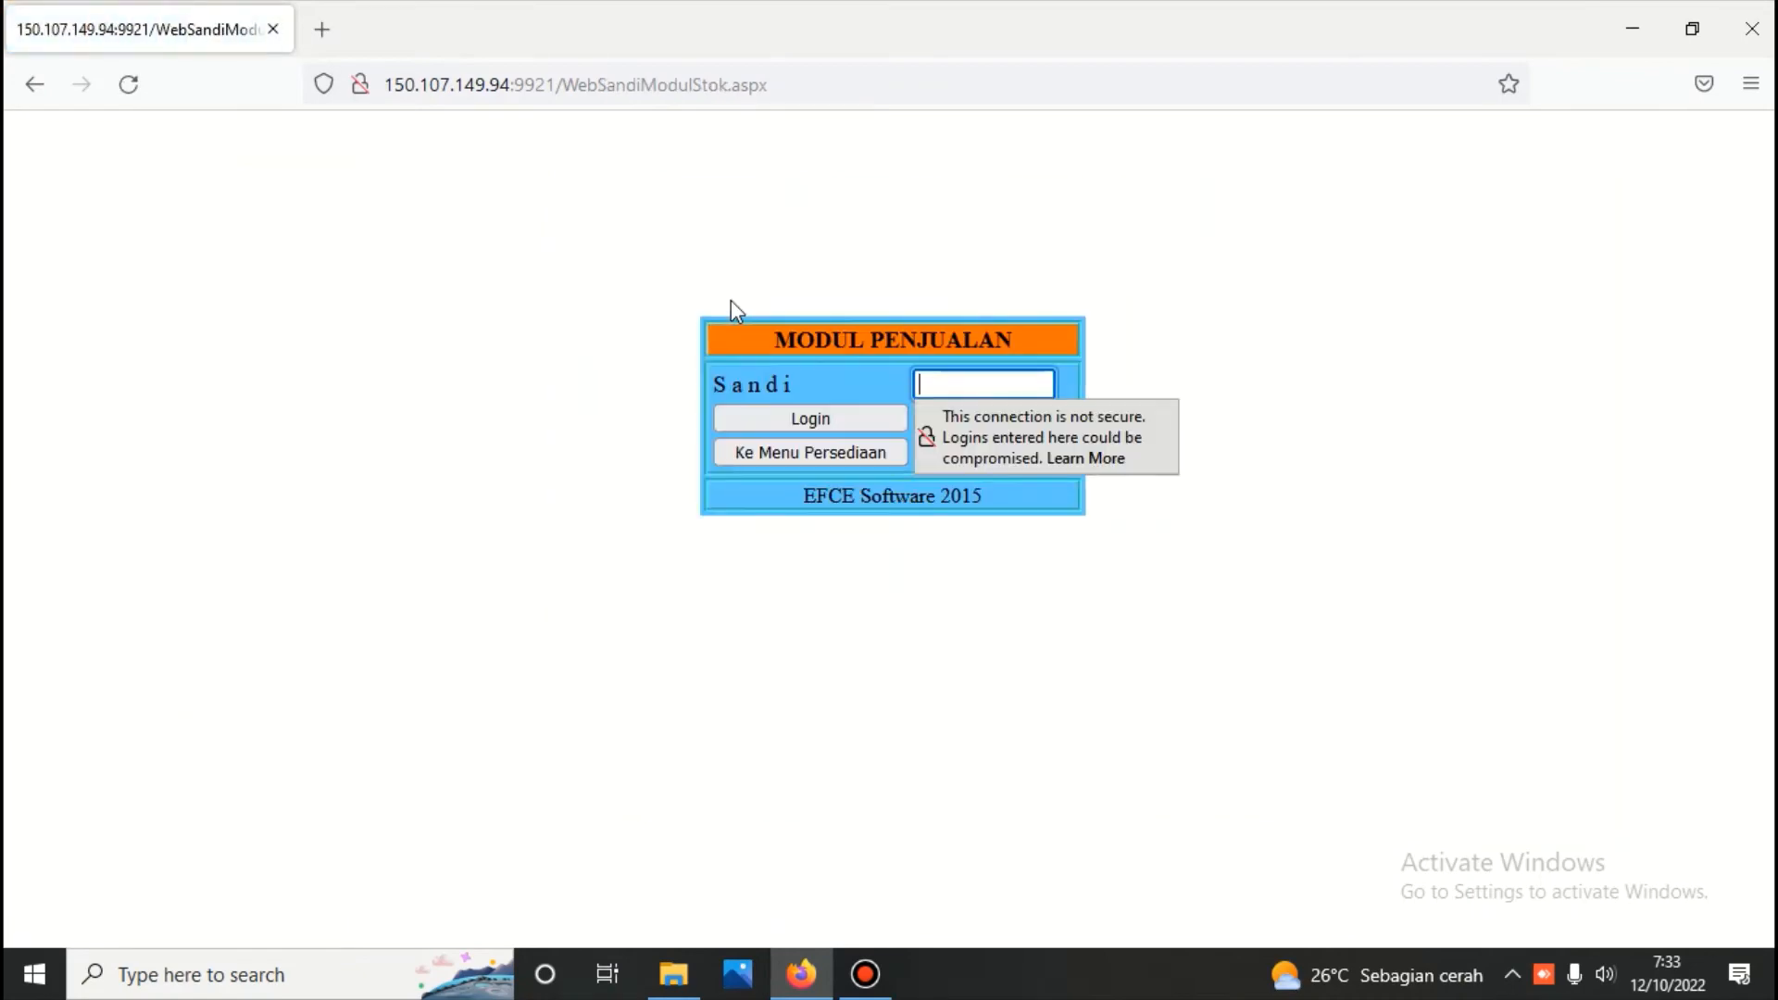
type("123")
key("Return")
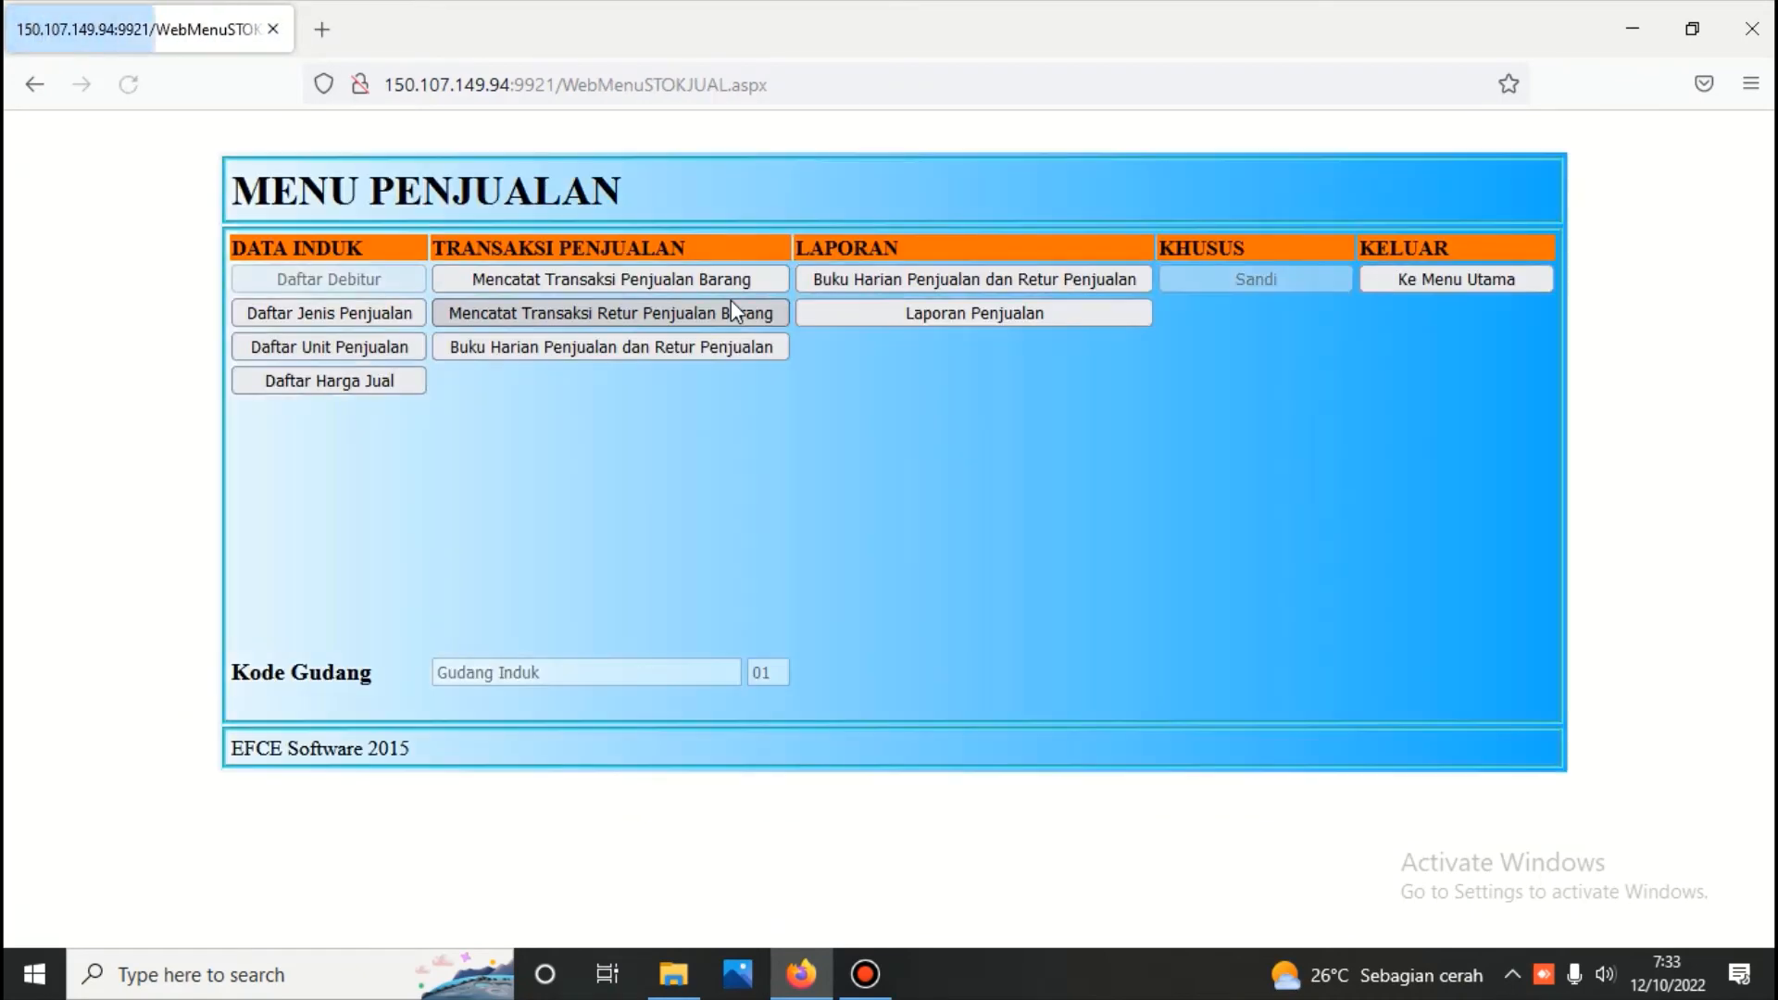
Open the goods sales transactions for all dates and select the sales voucher dated 11/10/2022
left_click(654, 294)
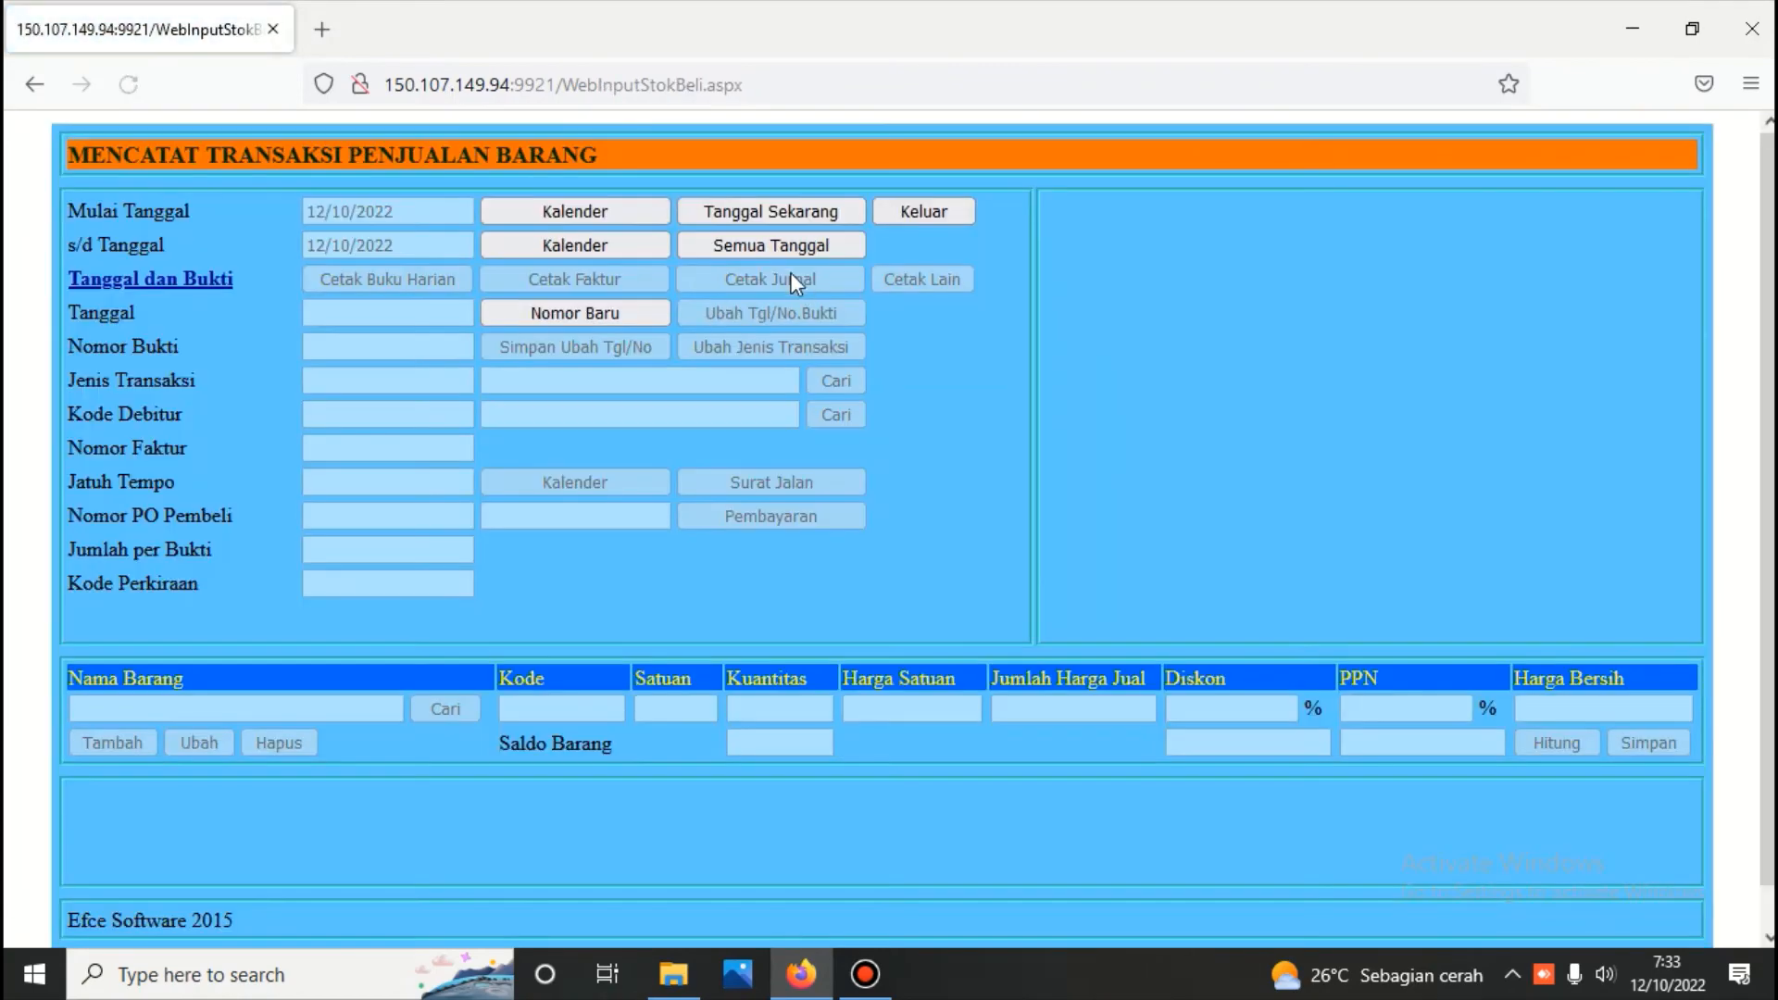
left_click(788, 246)
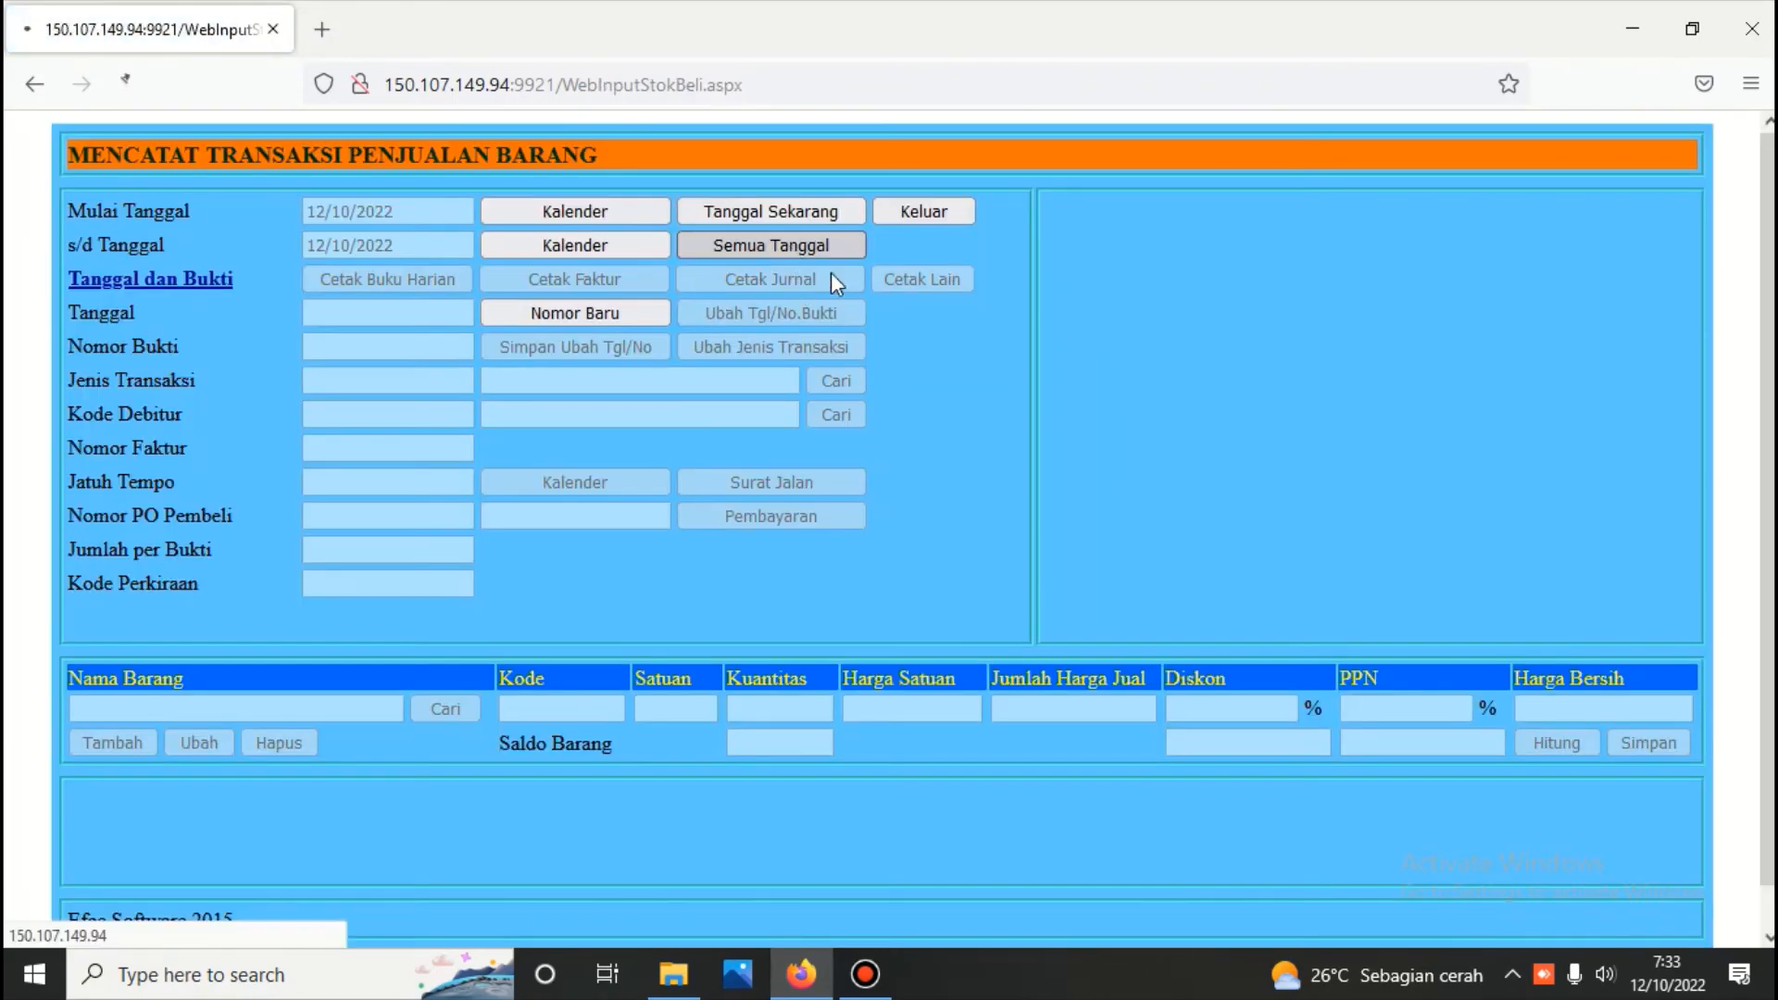
left_click(1068, 273)
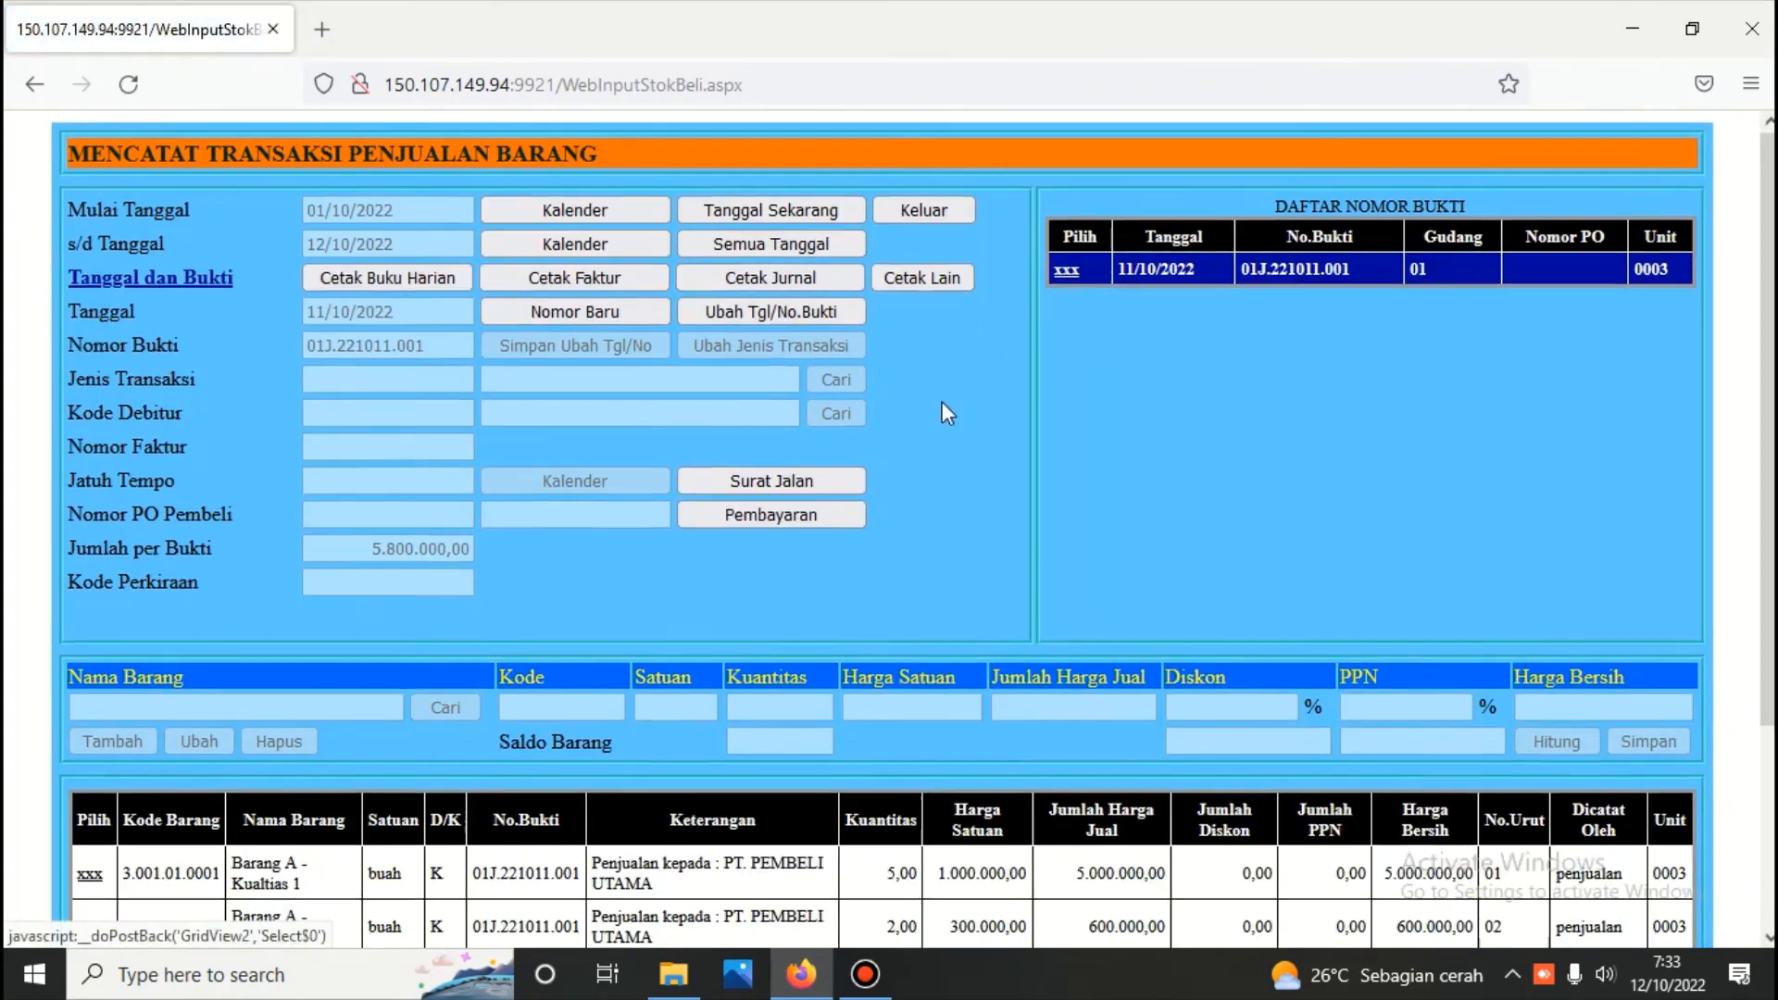
Delete the Barang A - Kualtias 3 line from the selected sales voucher and confirm the deletion
scroll(942, 402, "down", 3)
left_click(89, 721)
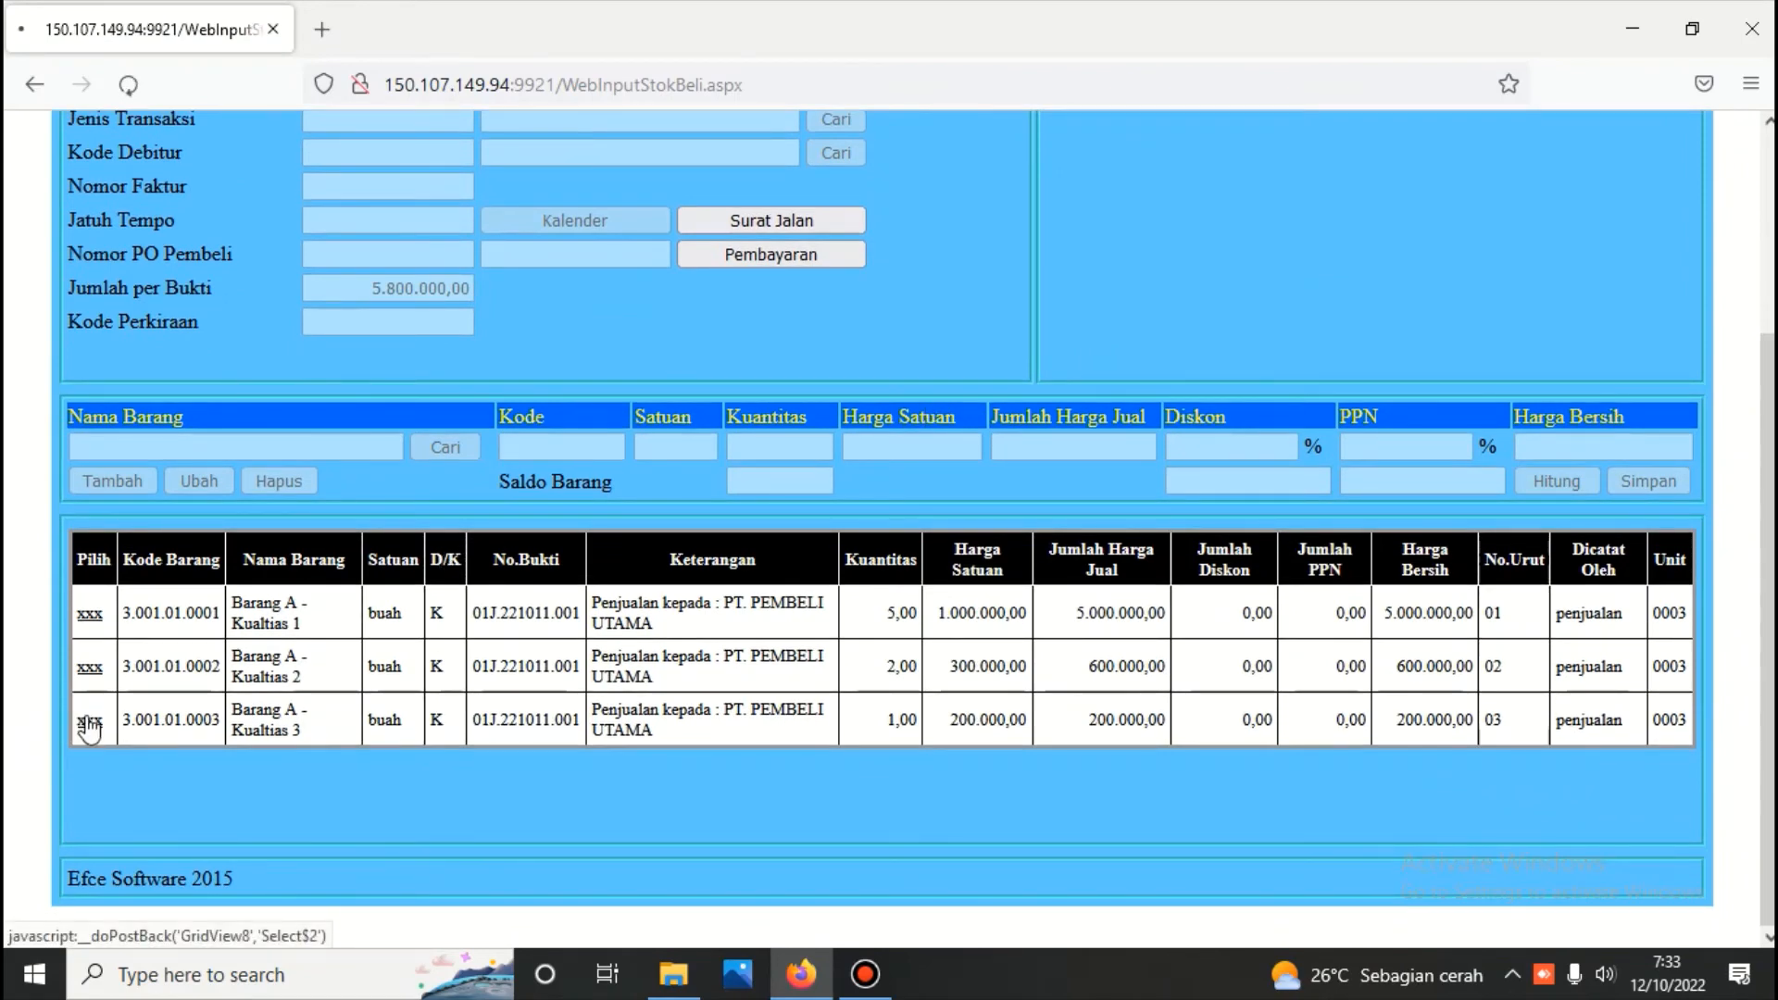
left_click(287, 747)
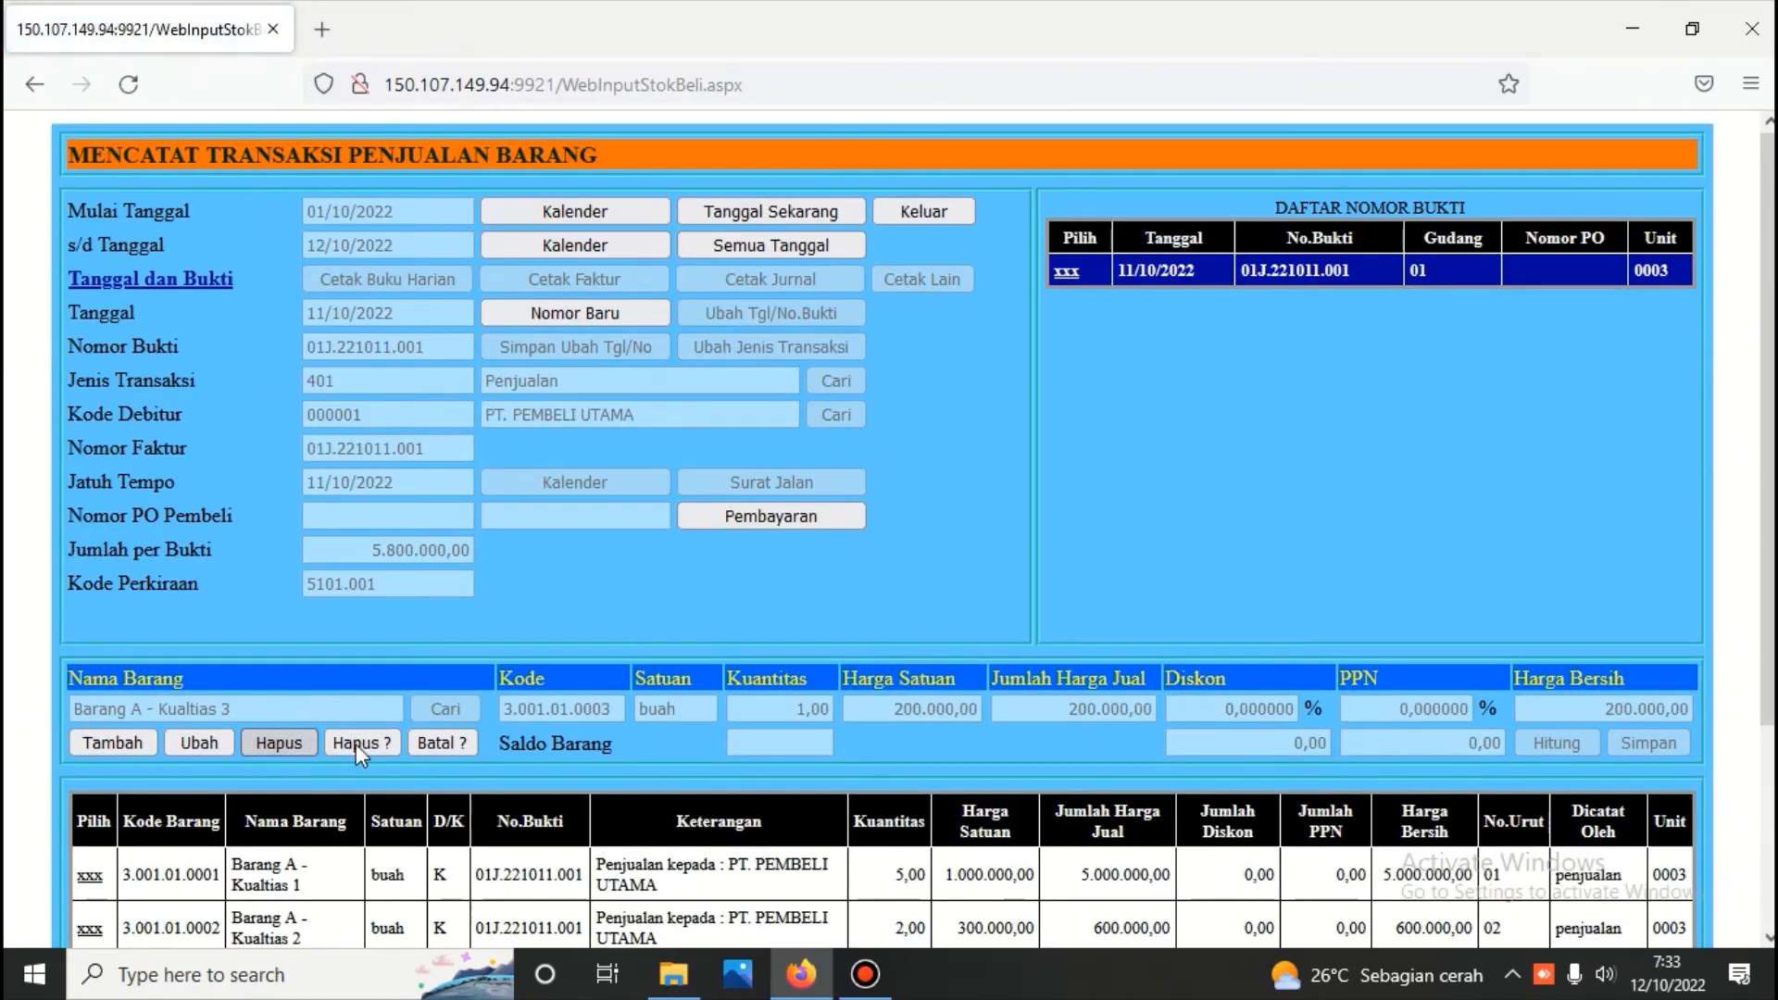
left_click(353, 739)
Delete the Barang A - Kualtias 2 line from the sales voucher and confirm the deletion
scroll(126, 746, "down", 3)
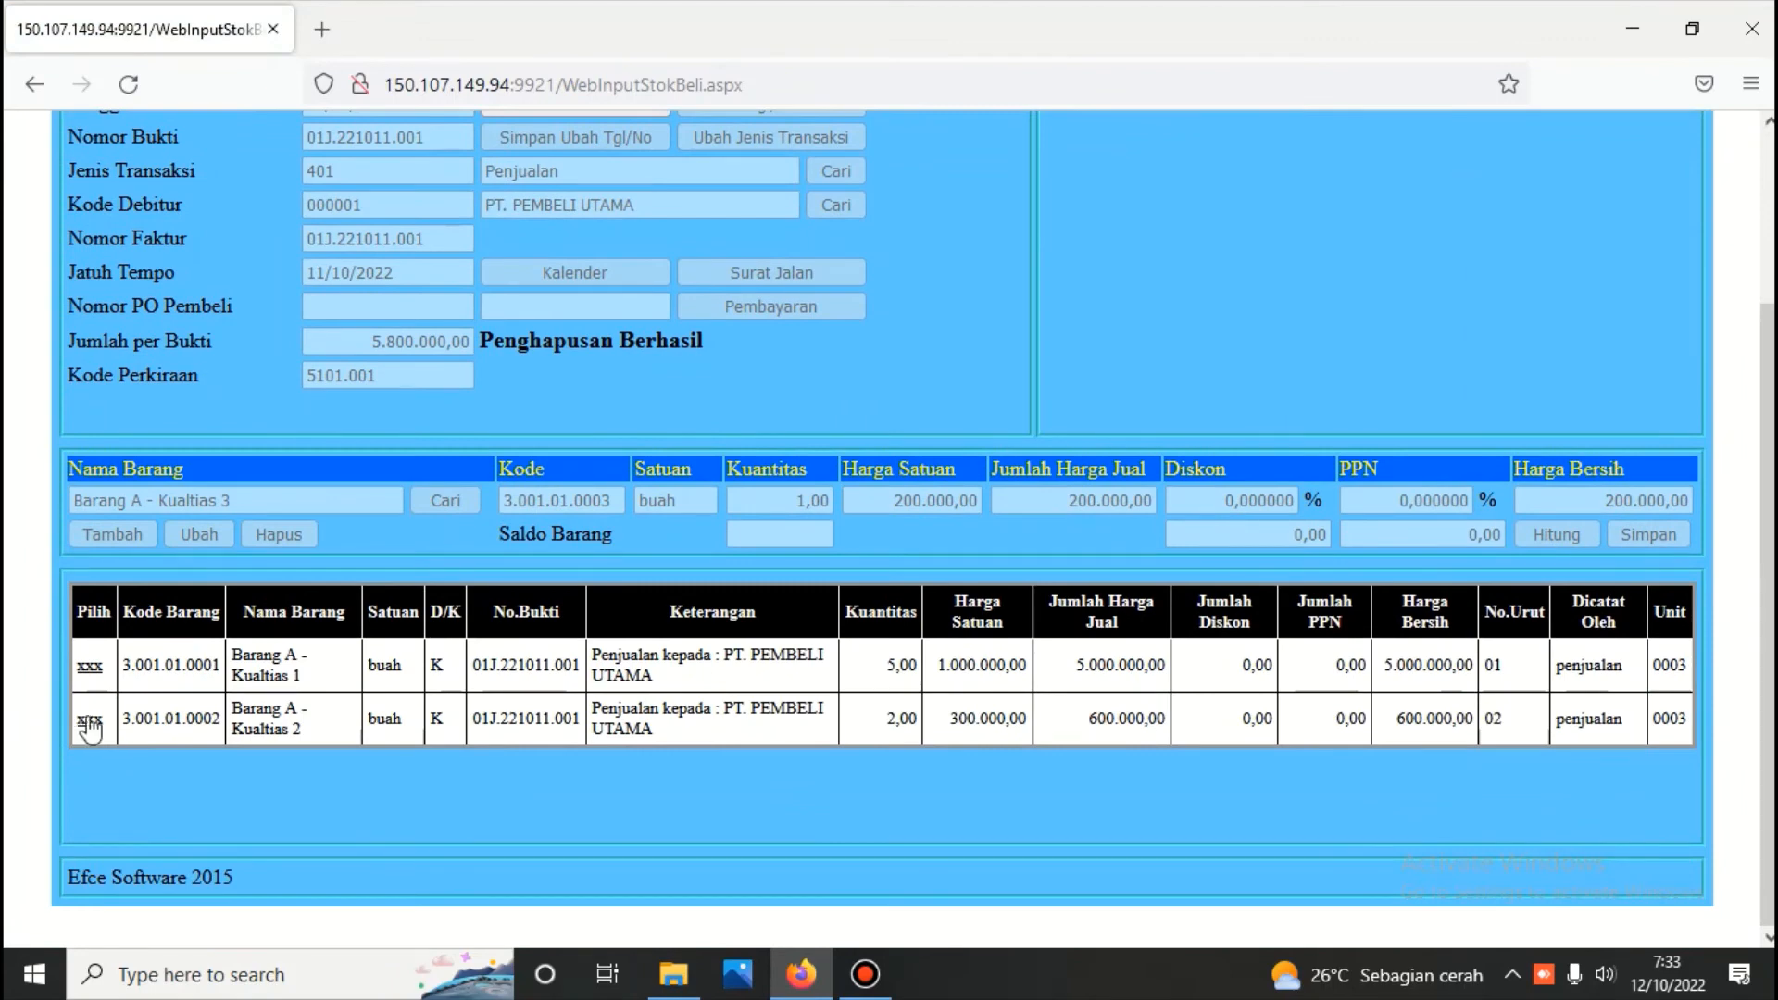
left_click(89, 721)
left_click(302, 743)
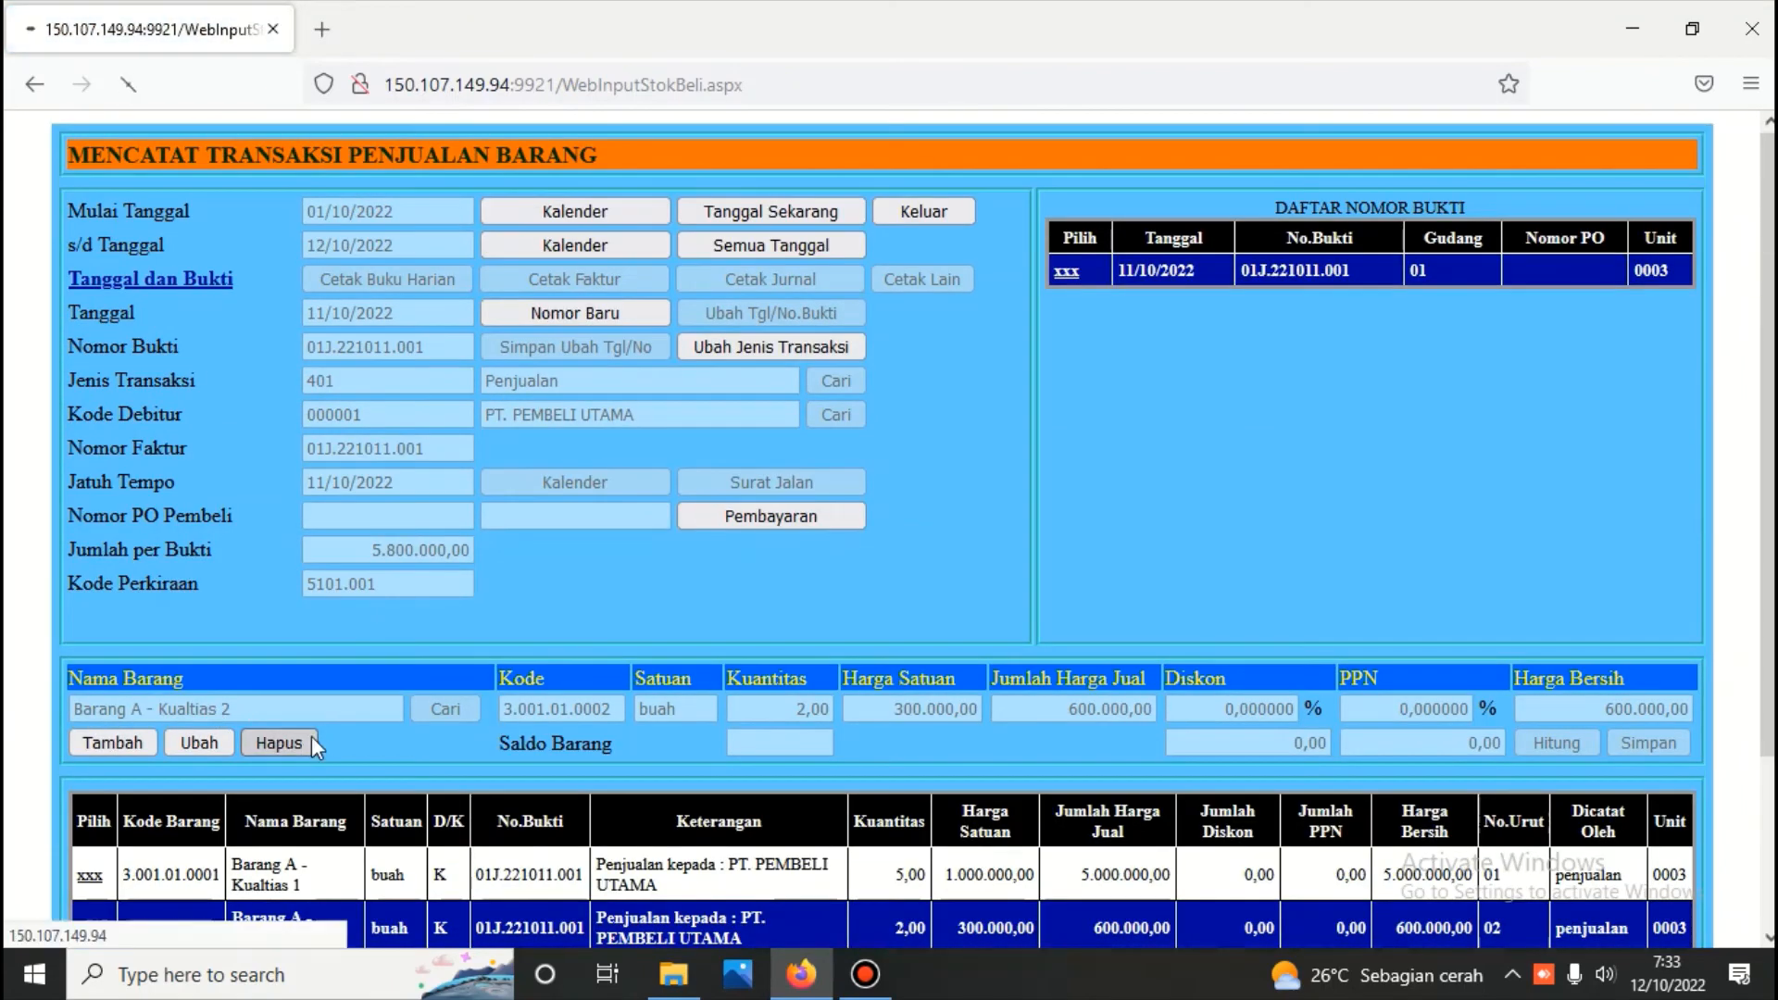
left_click(345, 738)
Delete the remaining Barang A - Kualtias 1 line from the sales voucher and confirm the deletion
scroll(119, 757, "down", 3)
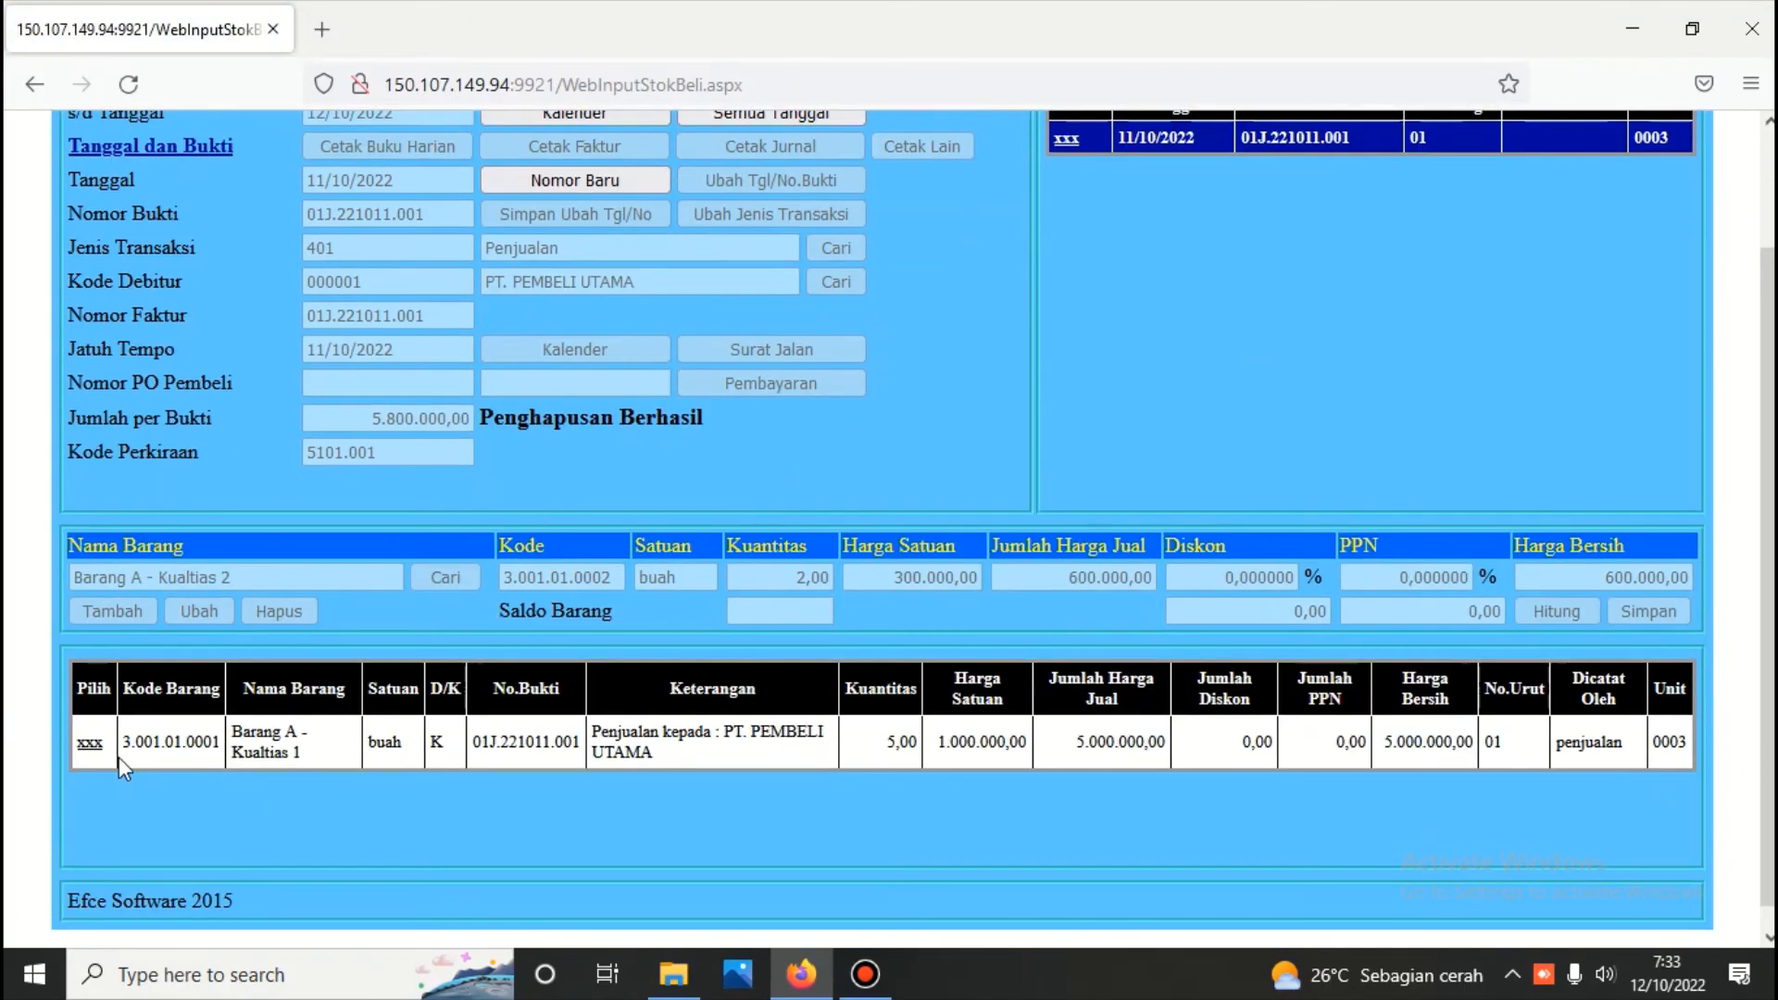
left_click(97, 744)
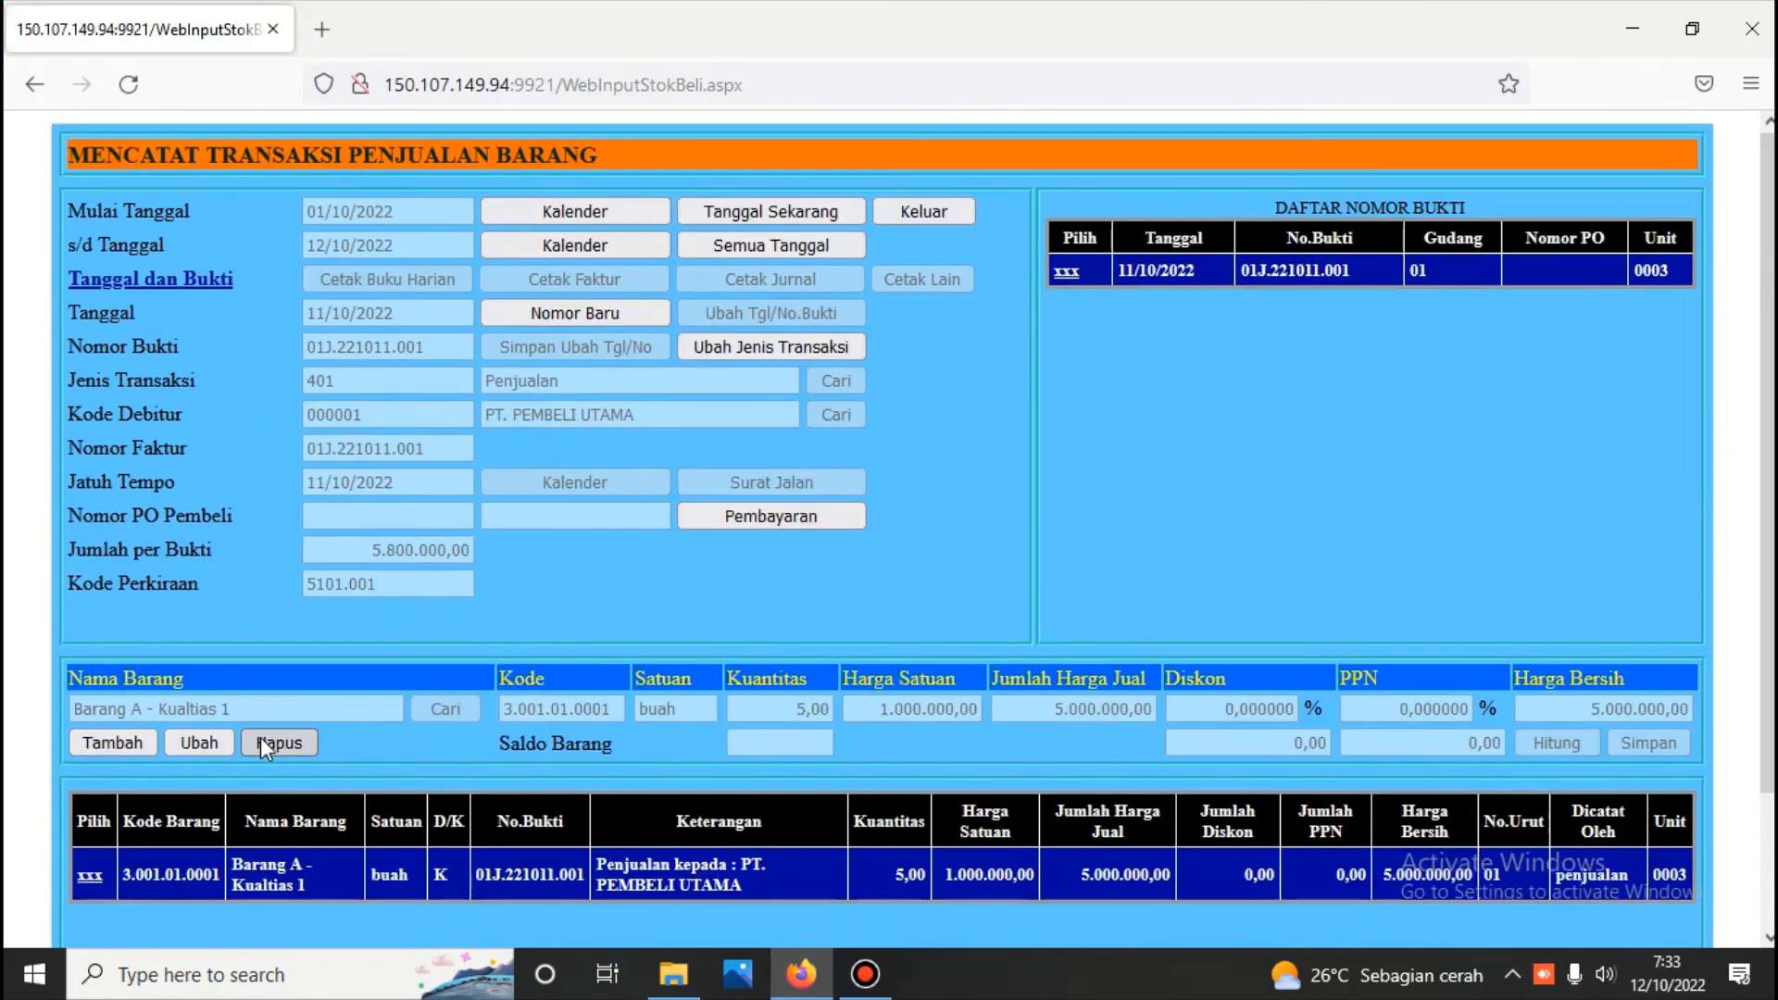
left_click(259, 737)
left_click(375, 741)
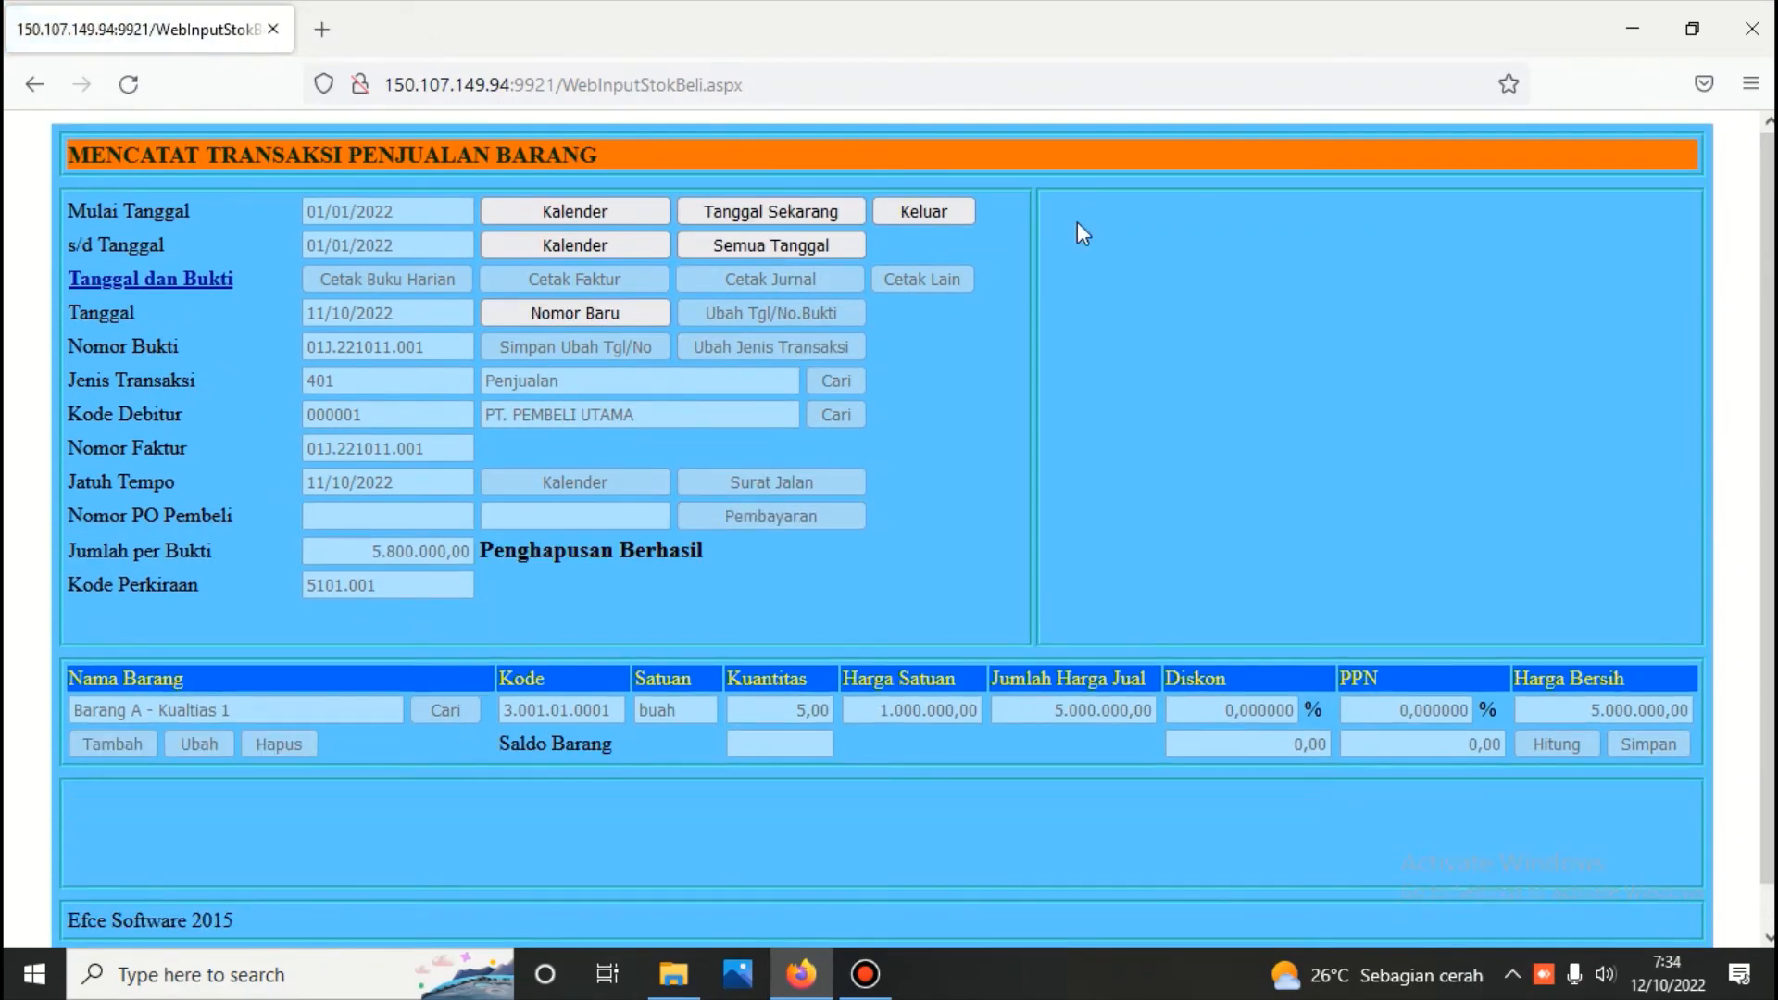
Close the sales transaction form and leave the Penjualan module for the main menu
left_click(949, 212)
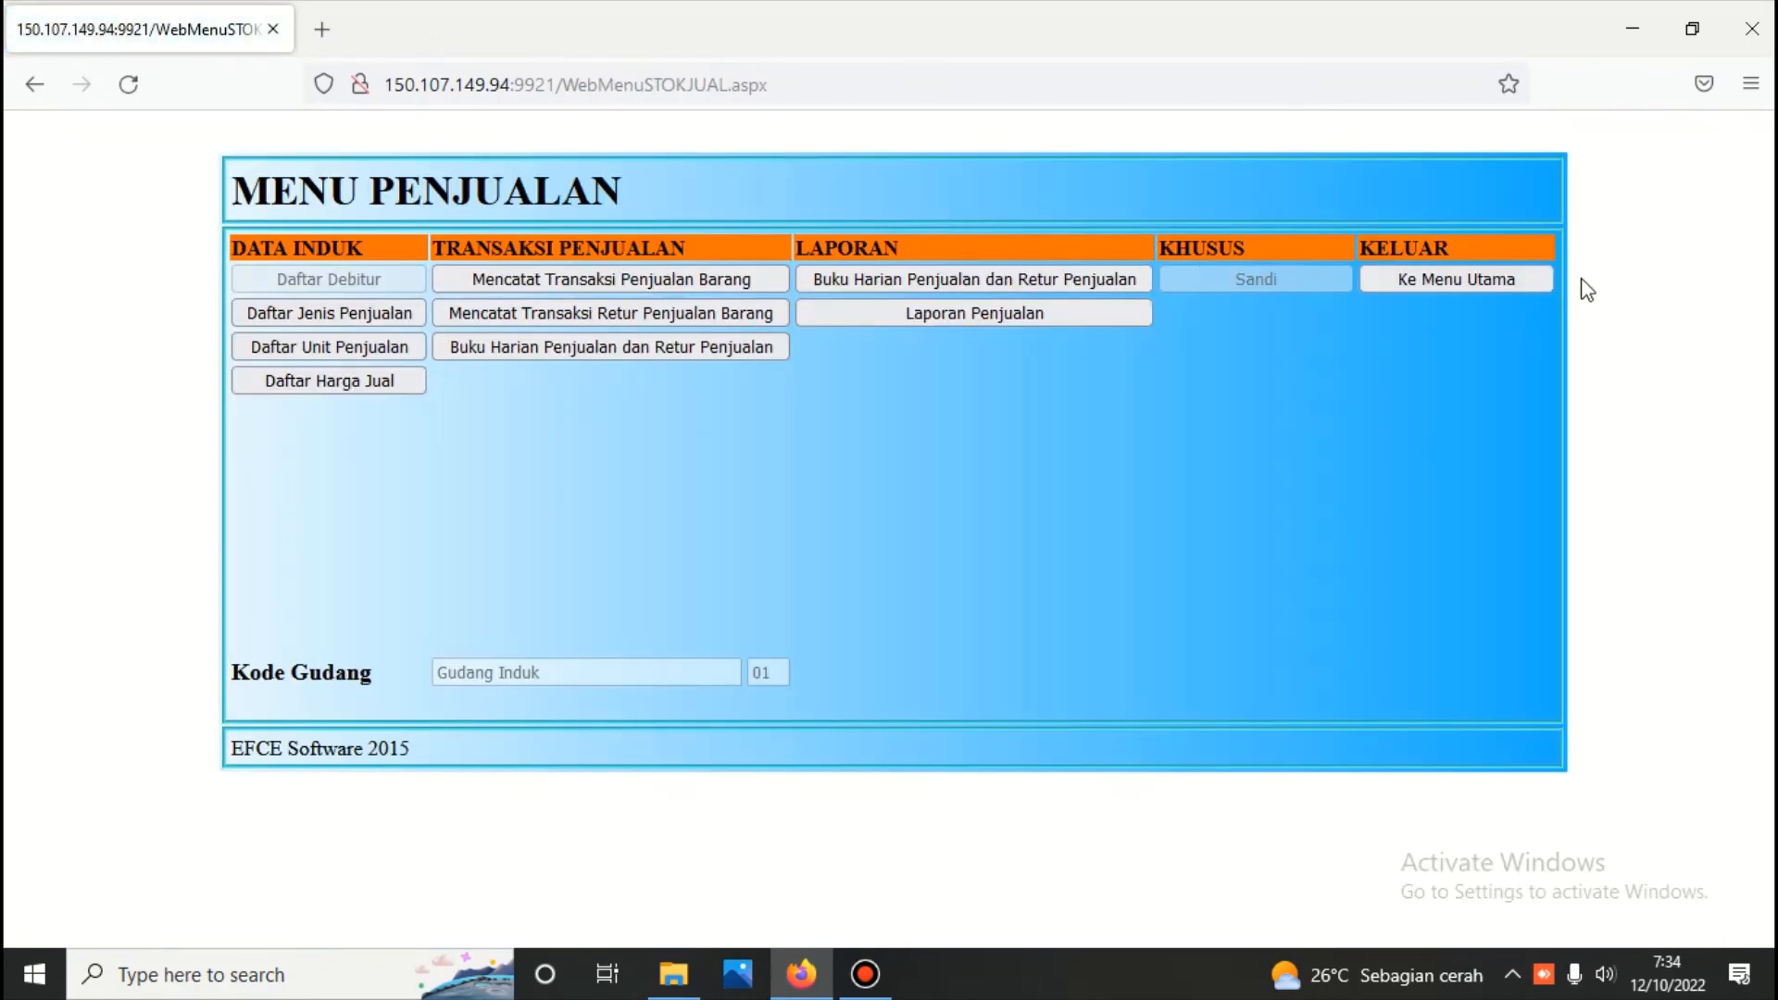
left_click(1482, 280)
left_click(978, 429)
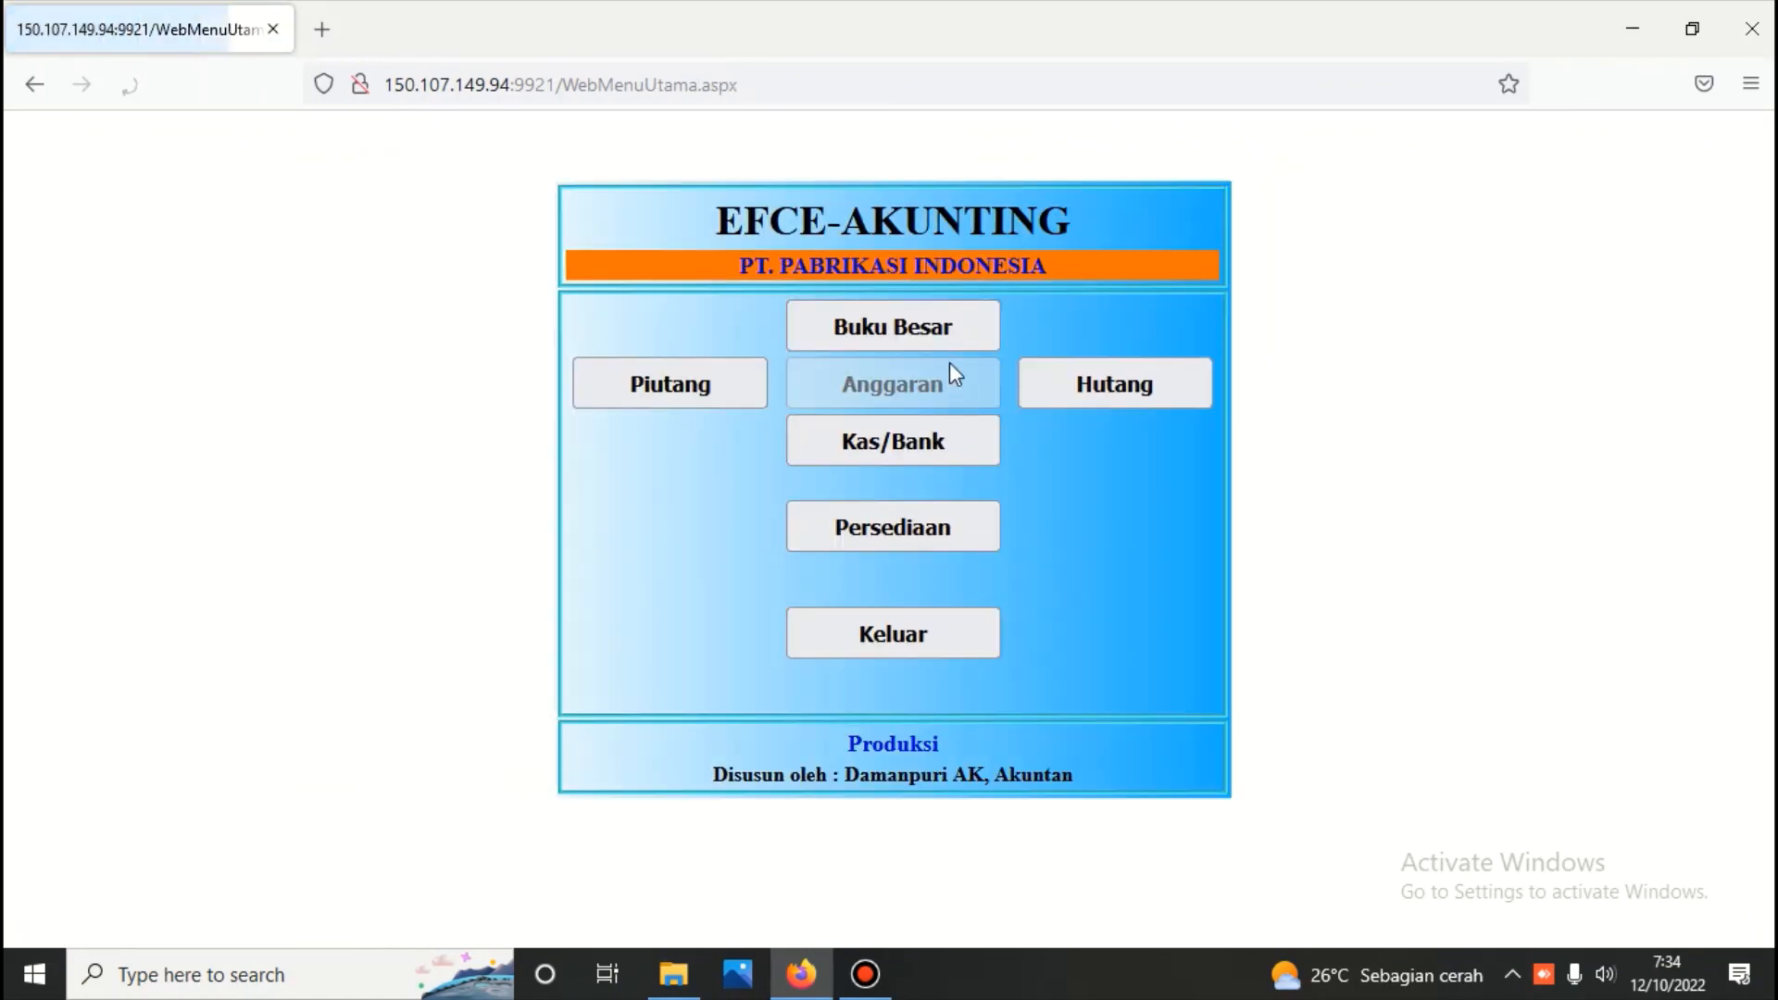
Enter the Buku Besar module with its password, run the Menghitung Persediaan inventory calculation up to 12/10/2022, and return to the module menu
left_click(938, 341)
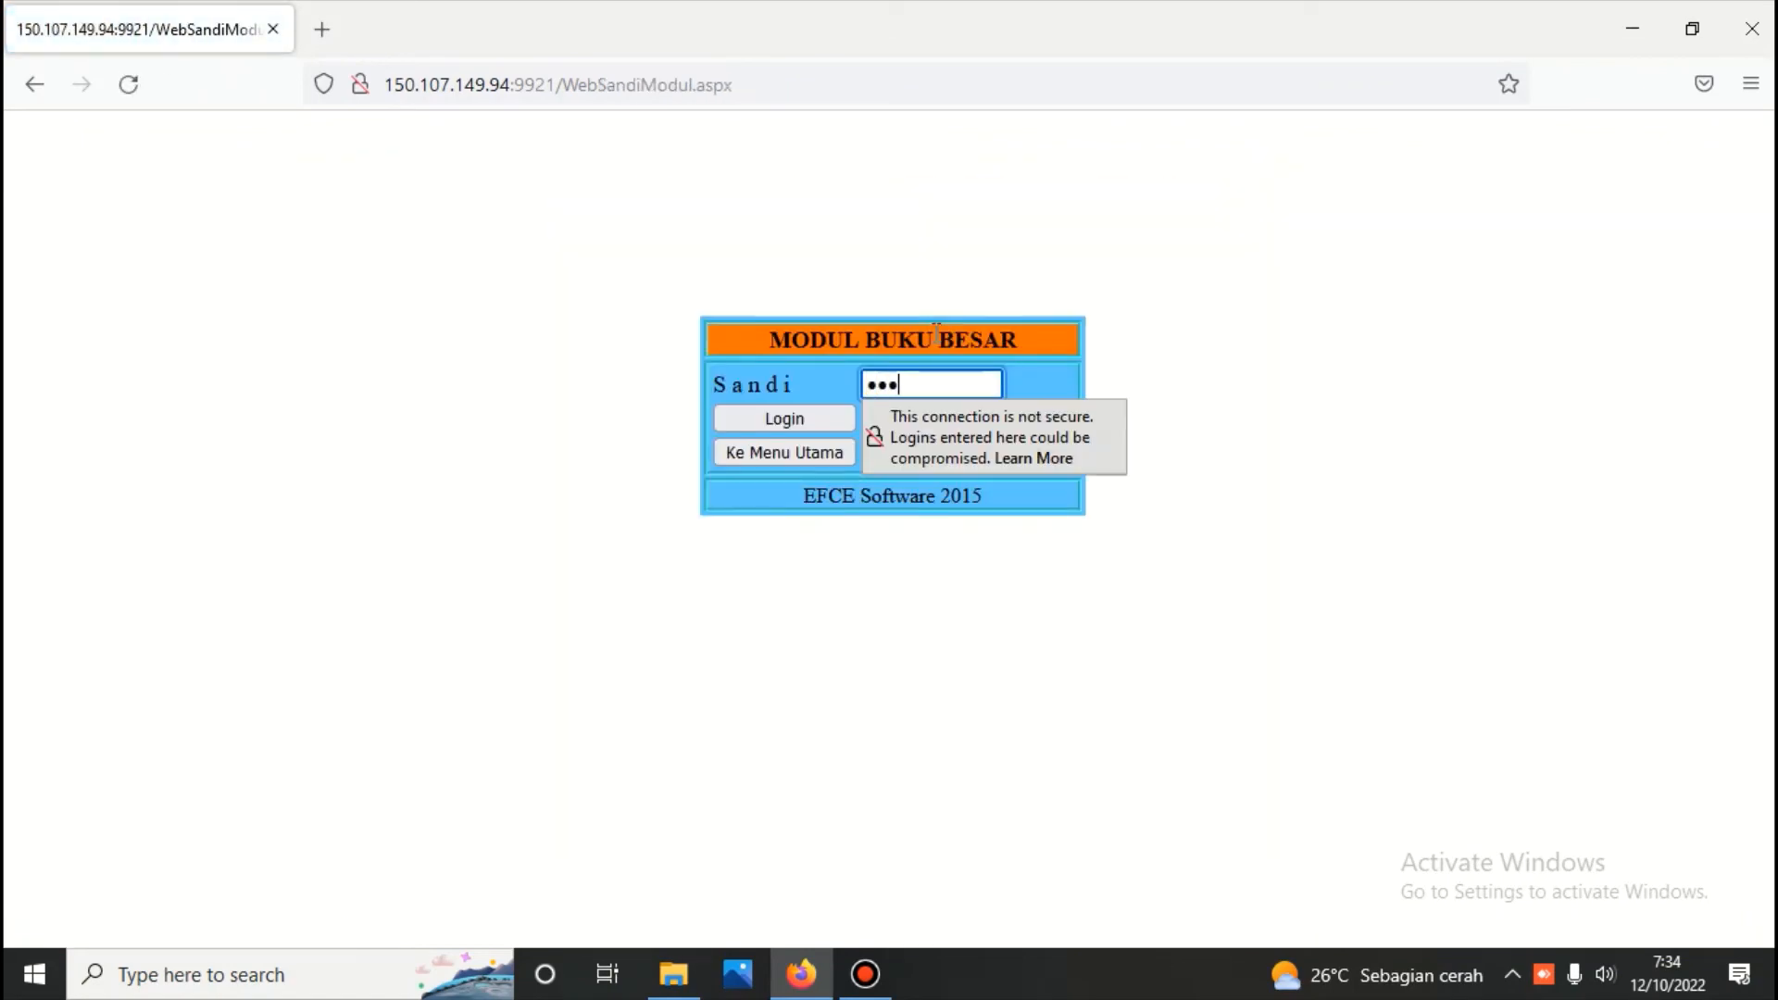
key("Return")
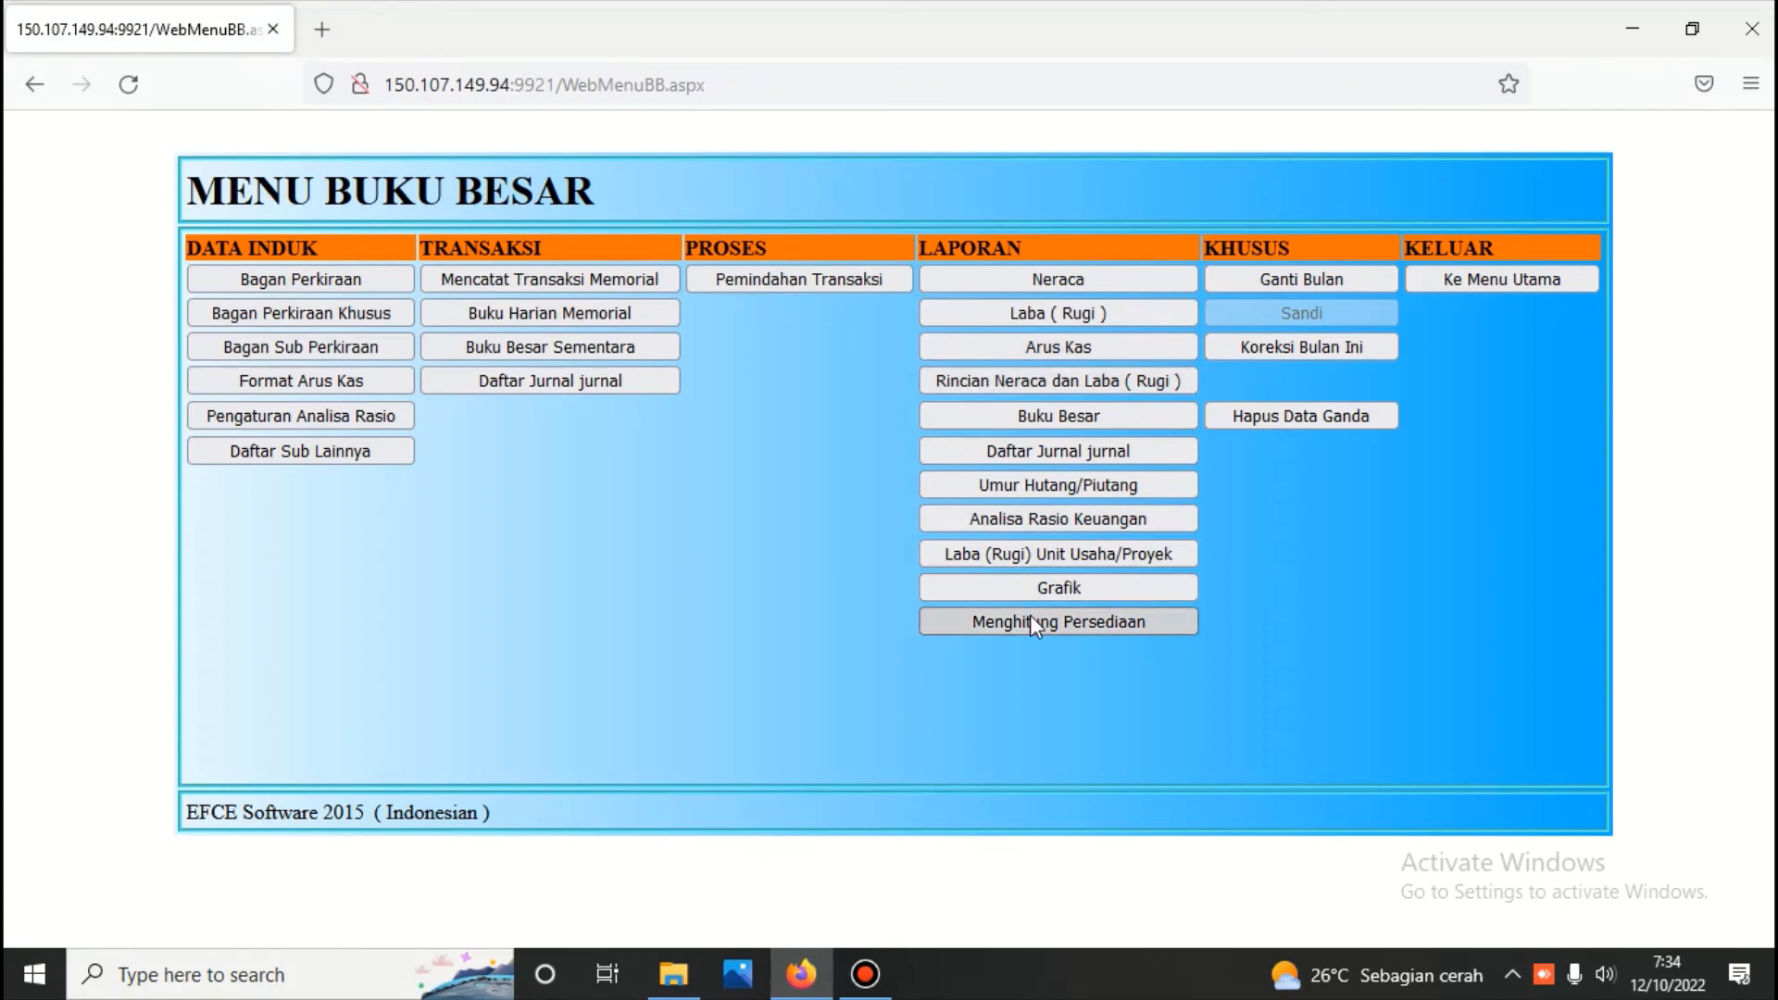
left_click(1030, 615)
left_click(834, 267)
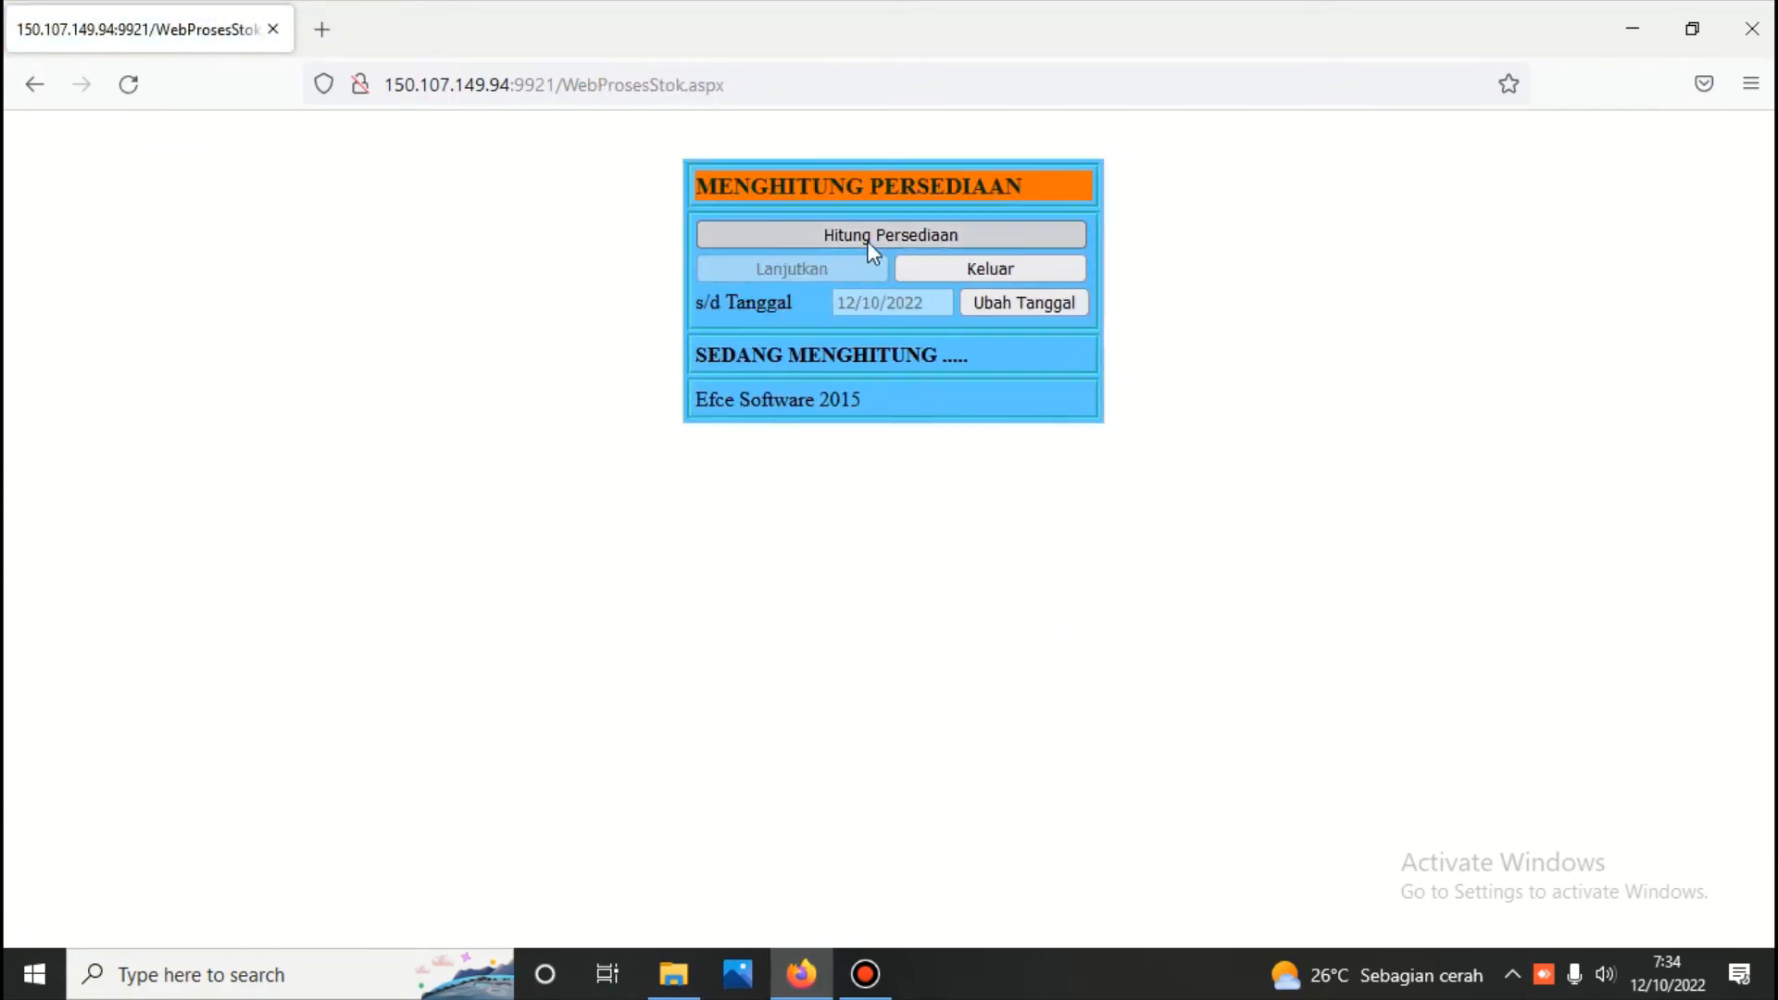
left_click(947, 267)
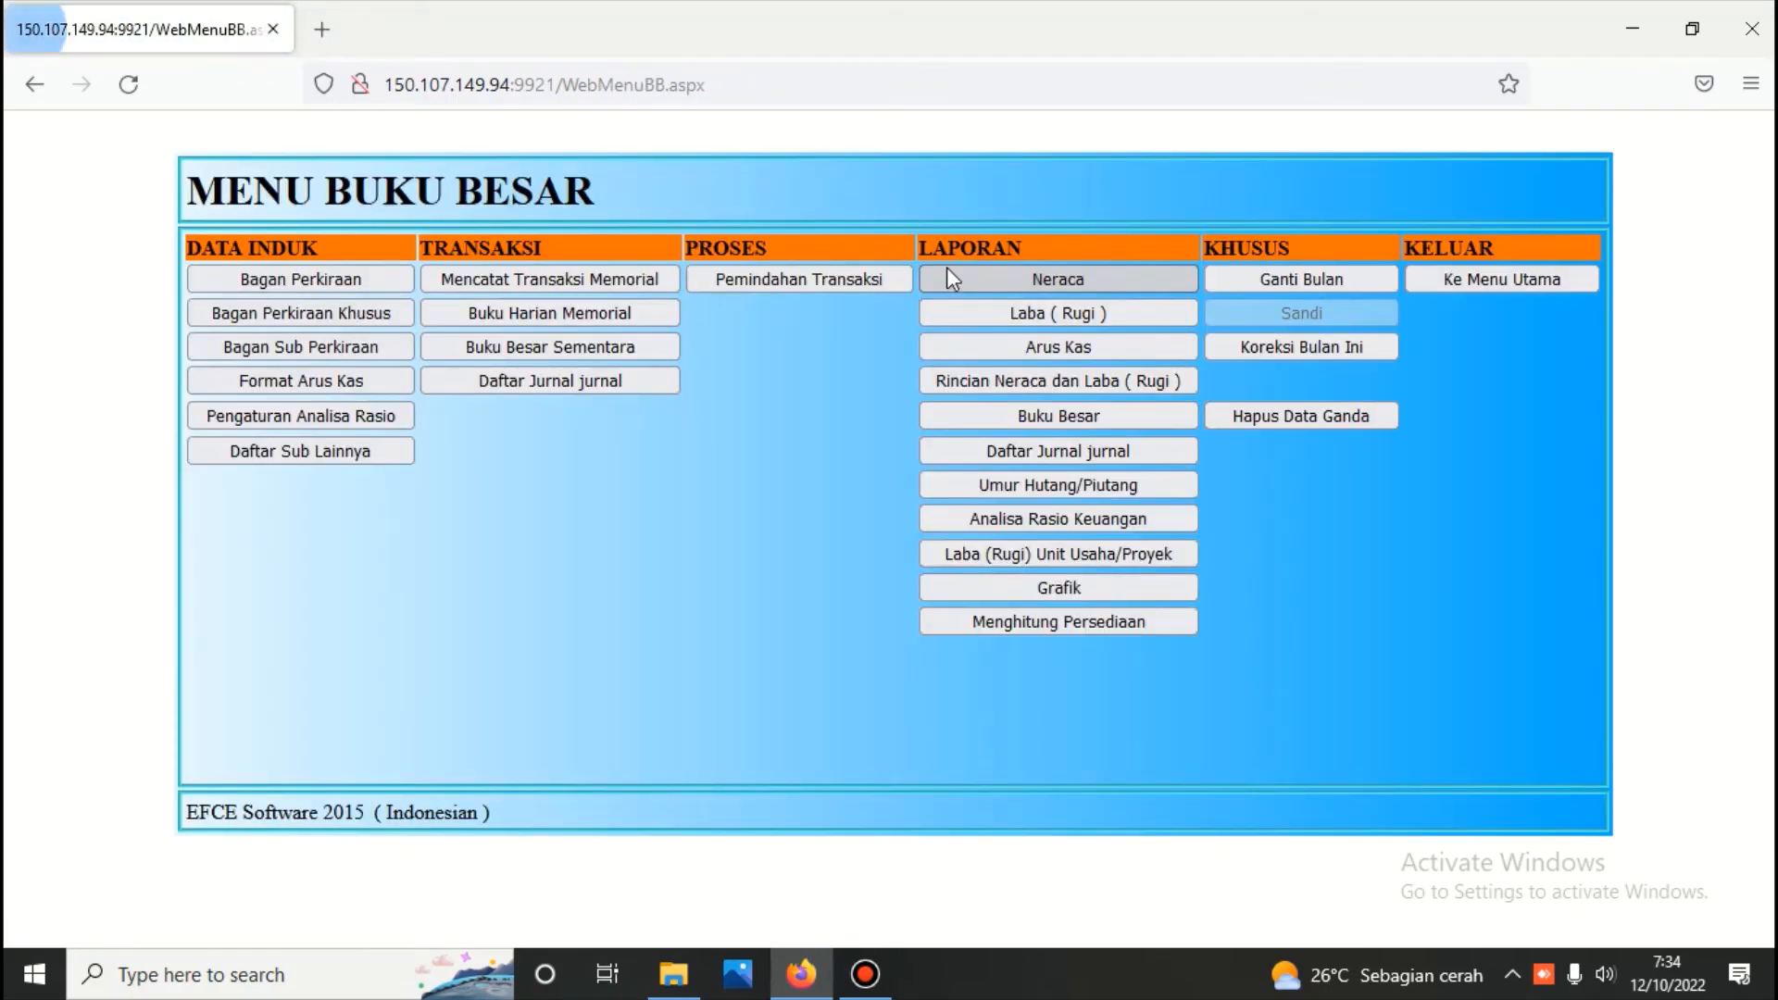
View the Pos Neraca balances in the Neraca report up to 12/10/2022 and close the report
left_click(1015, 285)
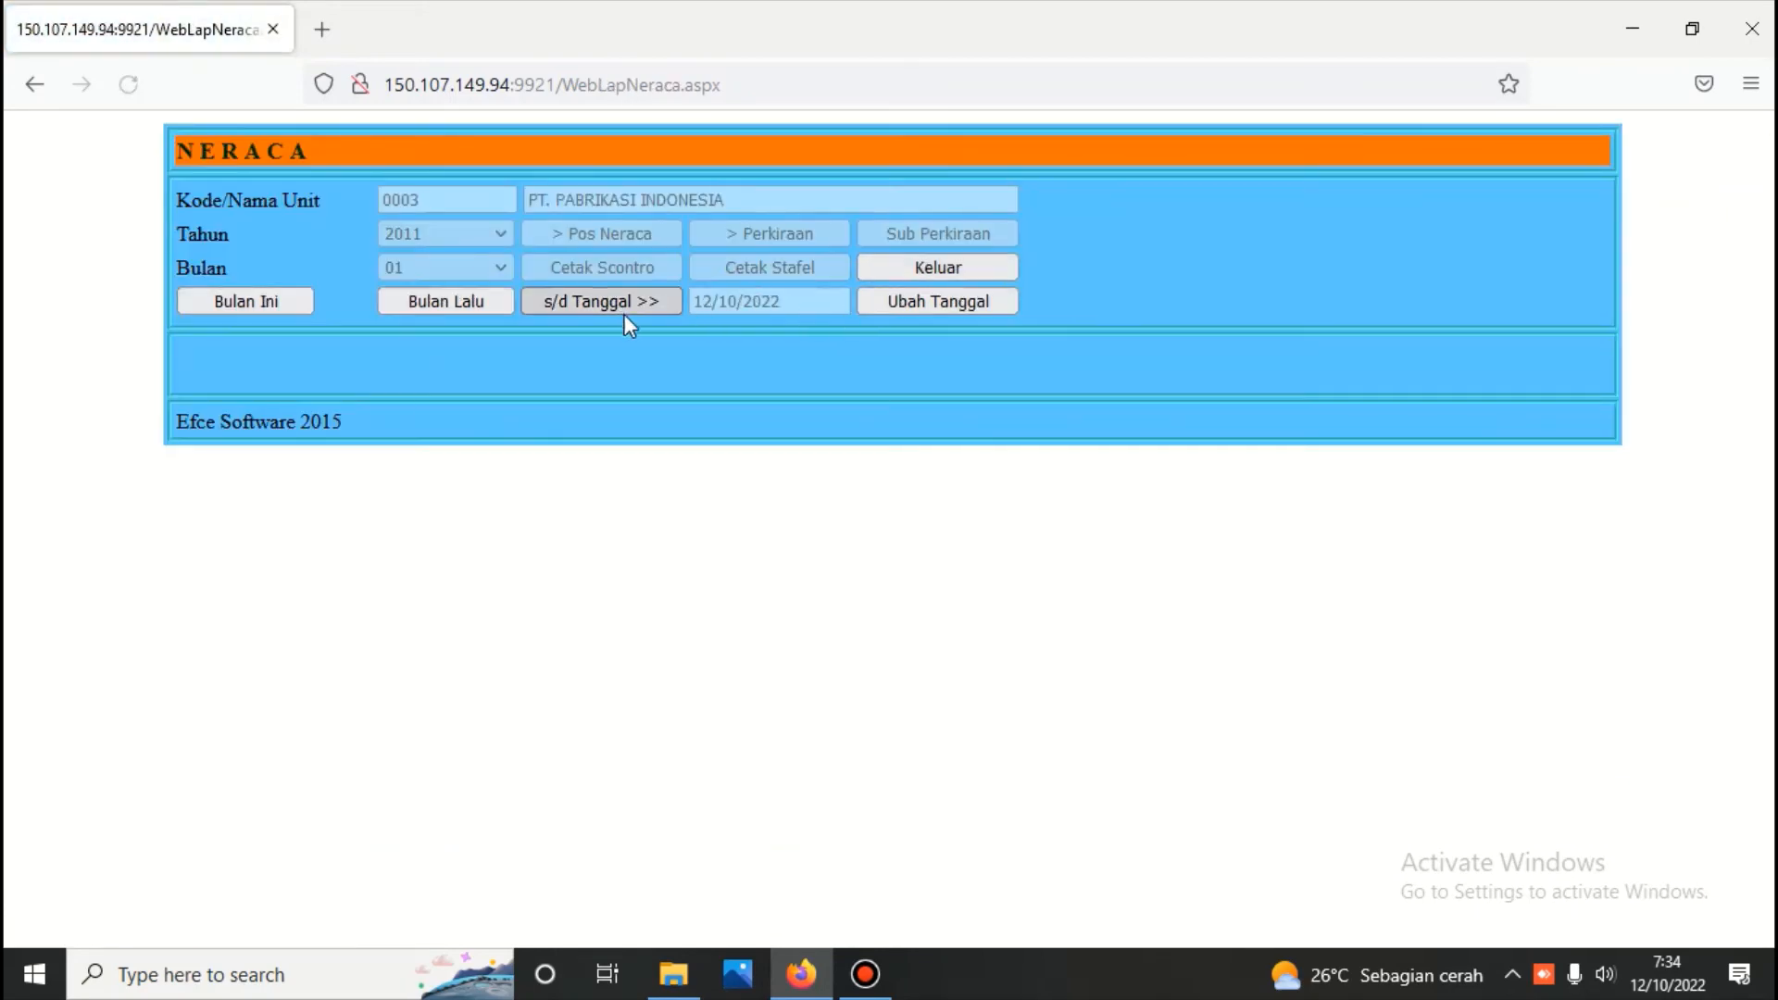
left_click(626, 235)
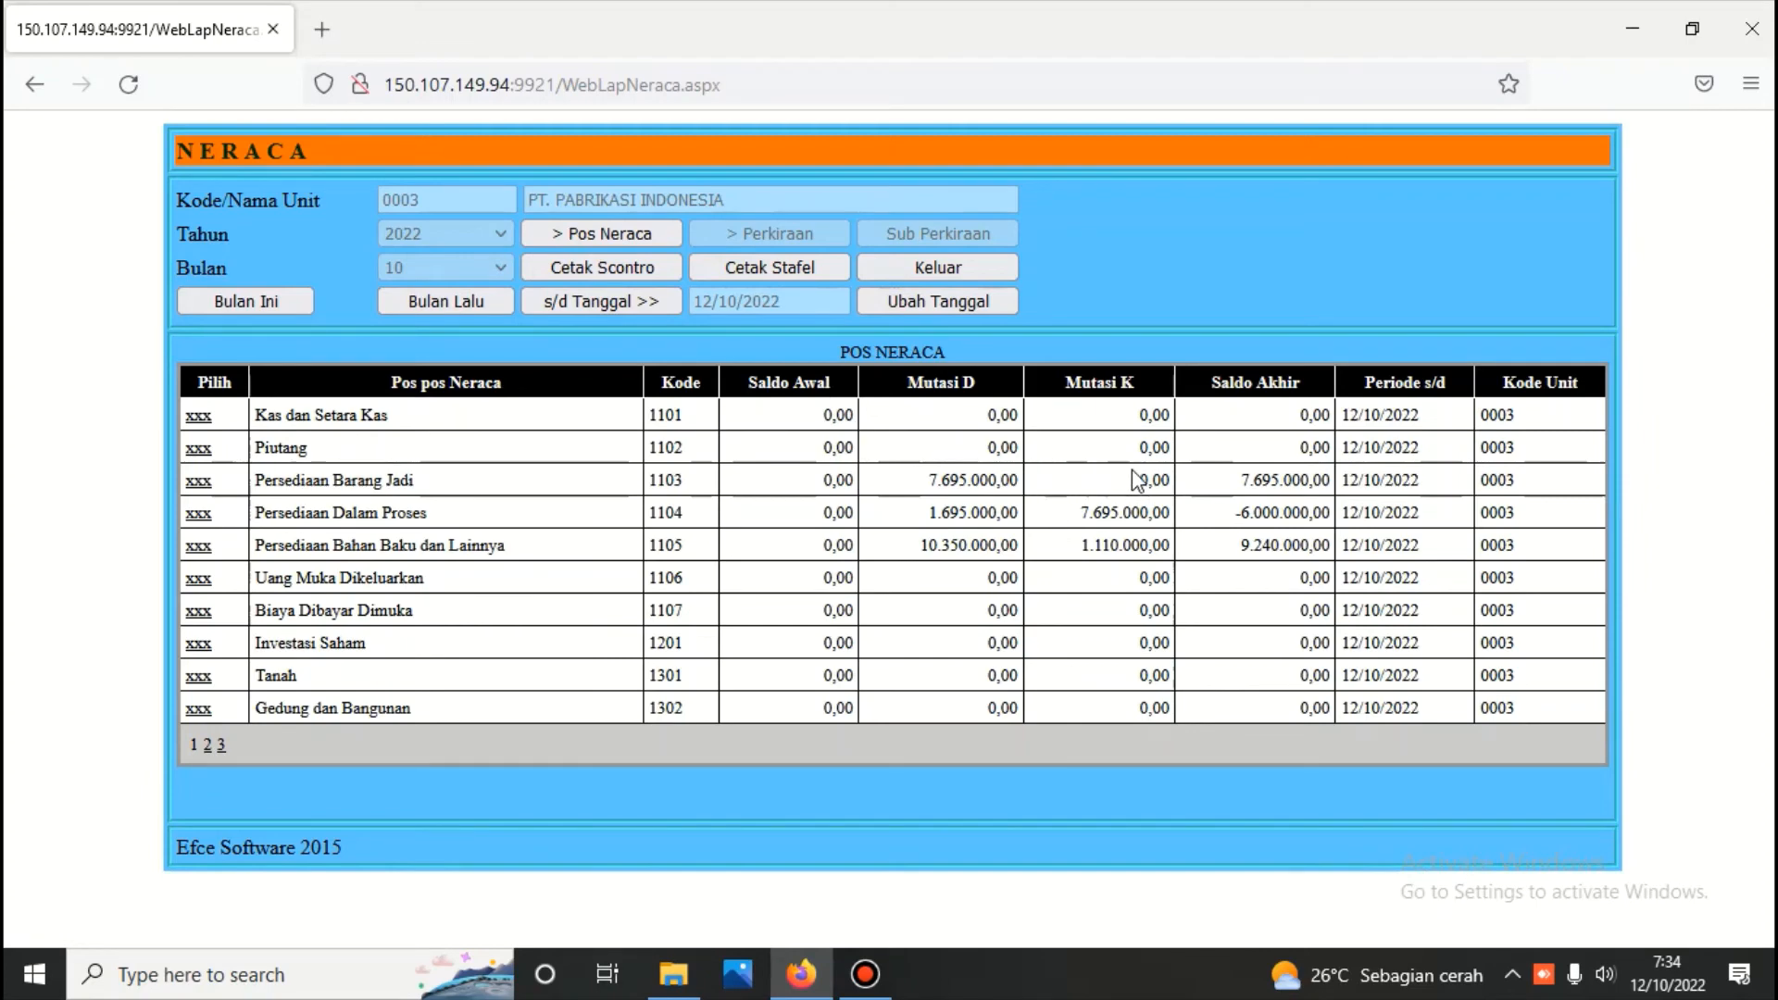
left_click(954, 266)
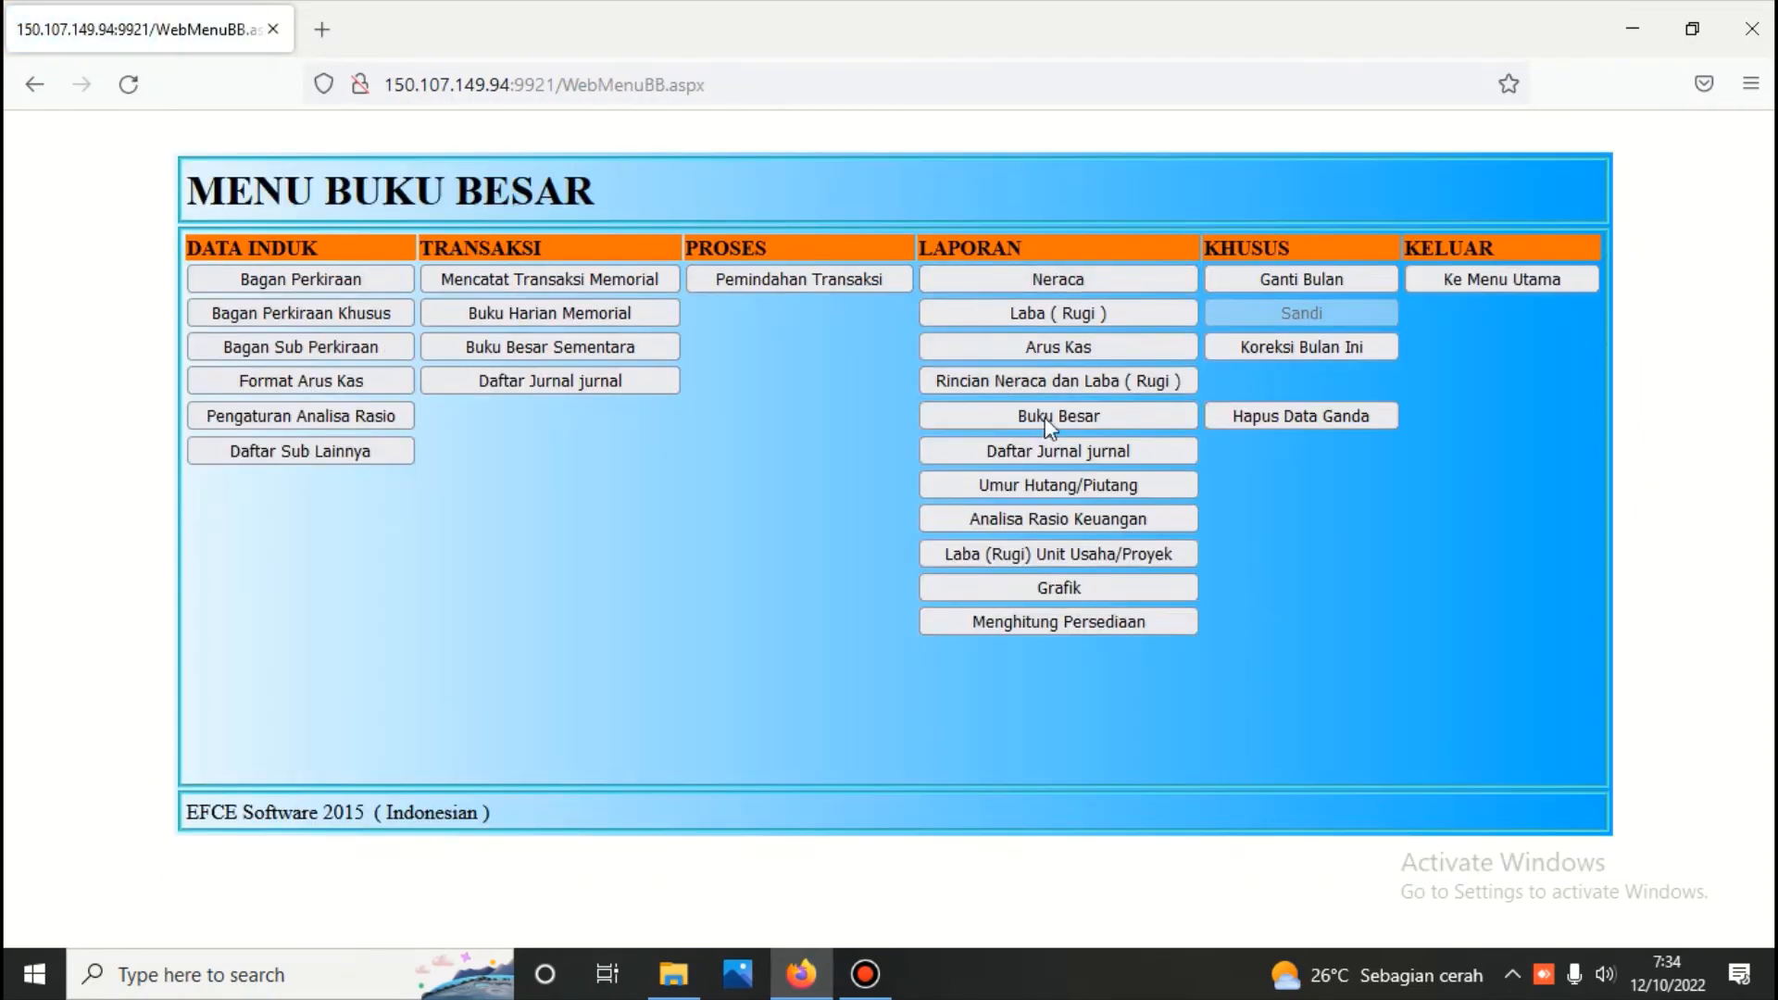
Generate the Rincian Neraca dan Laba (Rugi) detail report up to 12/10/2022, examine its account movements and totals, and close it
left_click(1047, 379)
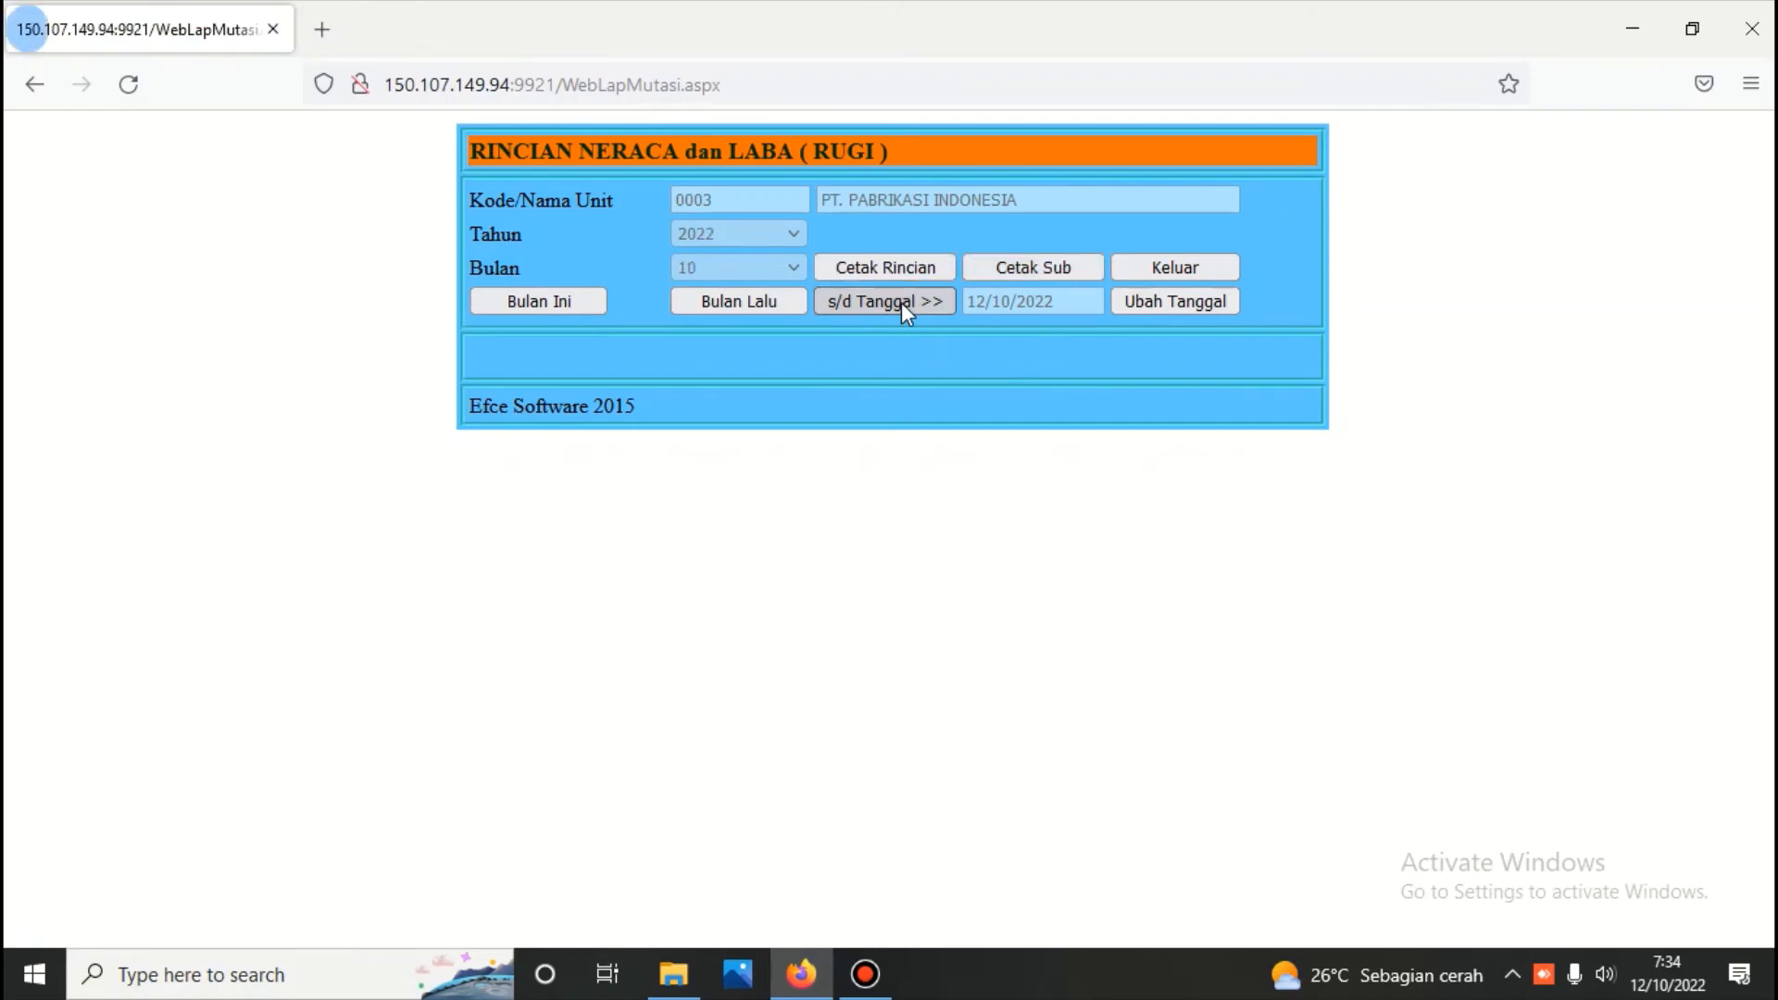
left_click(891, 269)
scroll(895, 347, "down", 5)
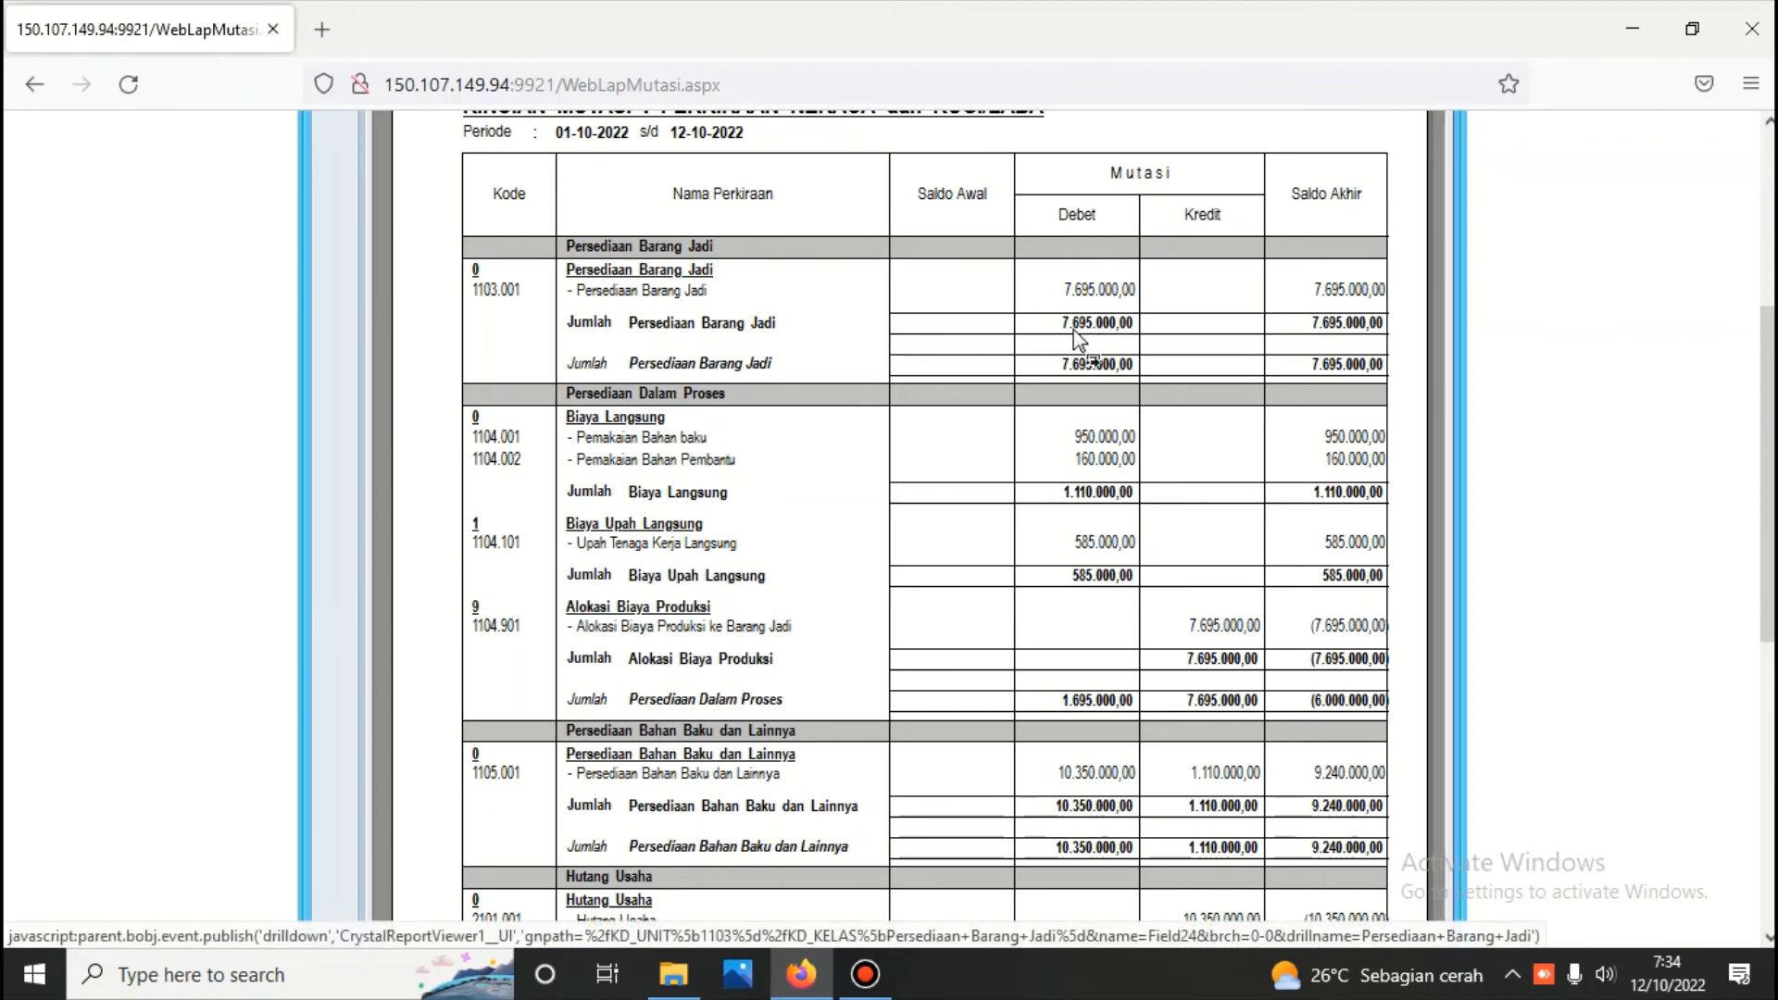
scroll(1077, 352, "down", 4)
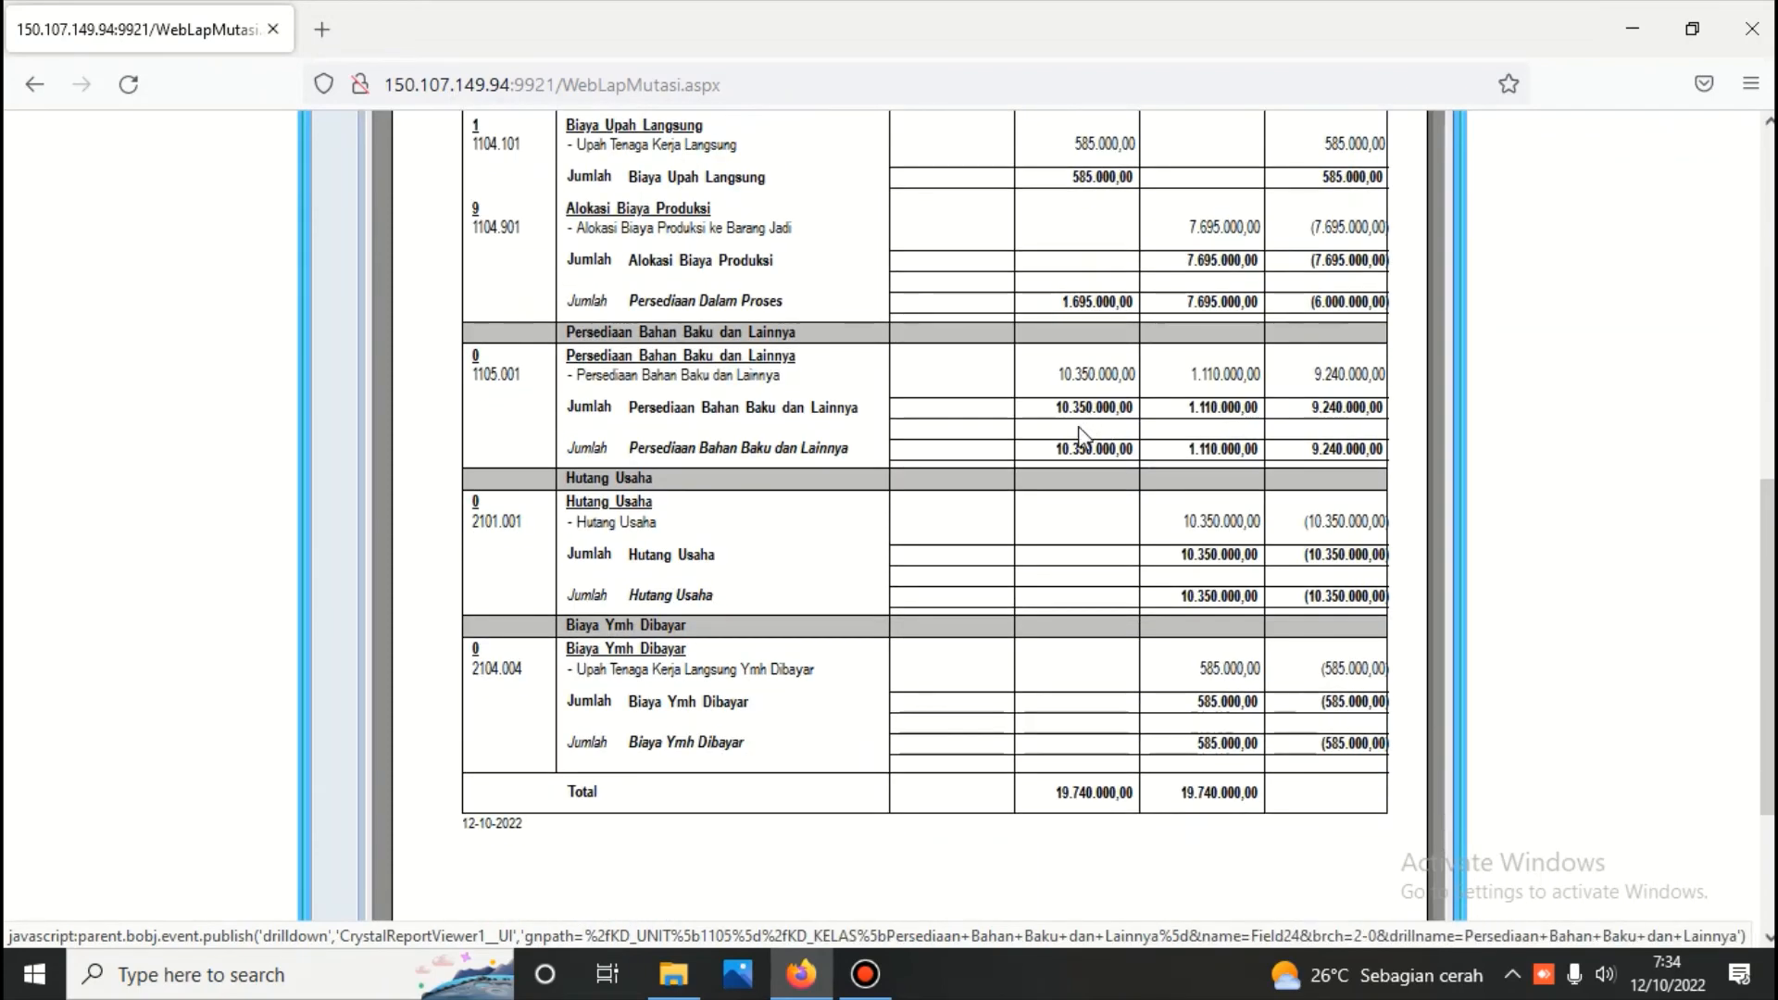
scroll(1047, 540, "down", 3)
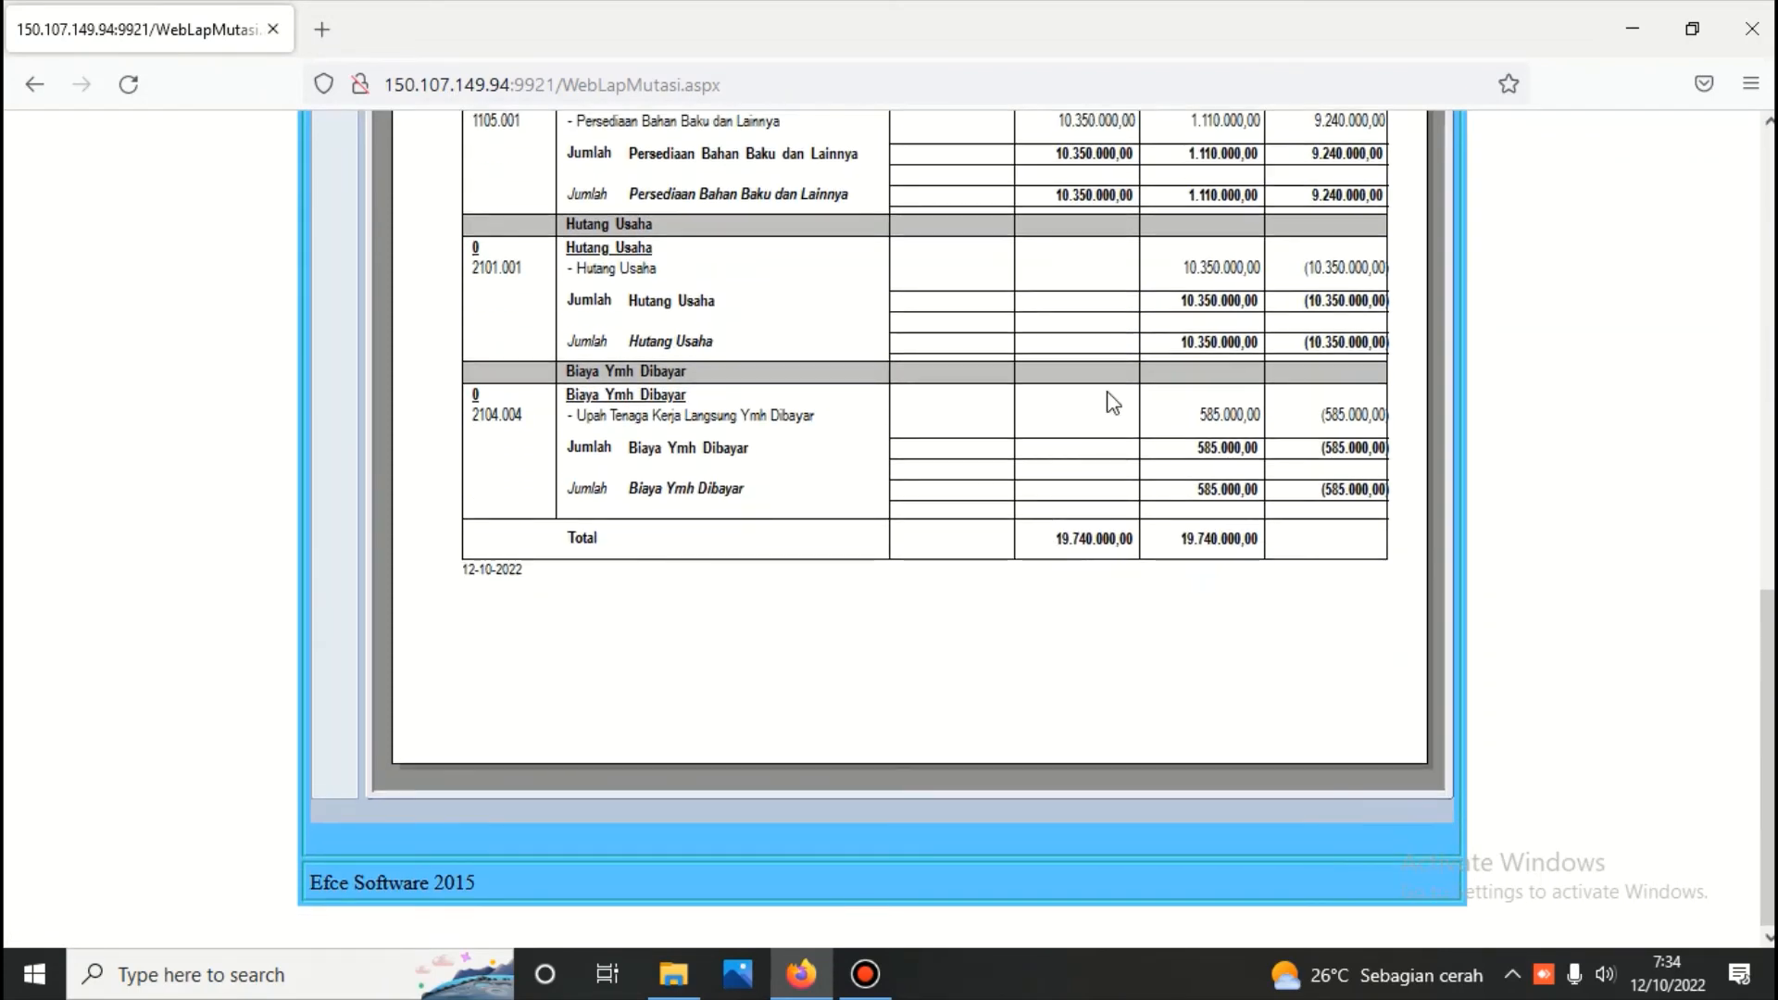
scroll(1136, 375, "up", 1)
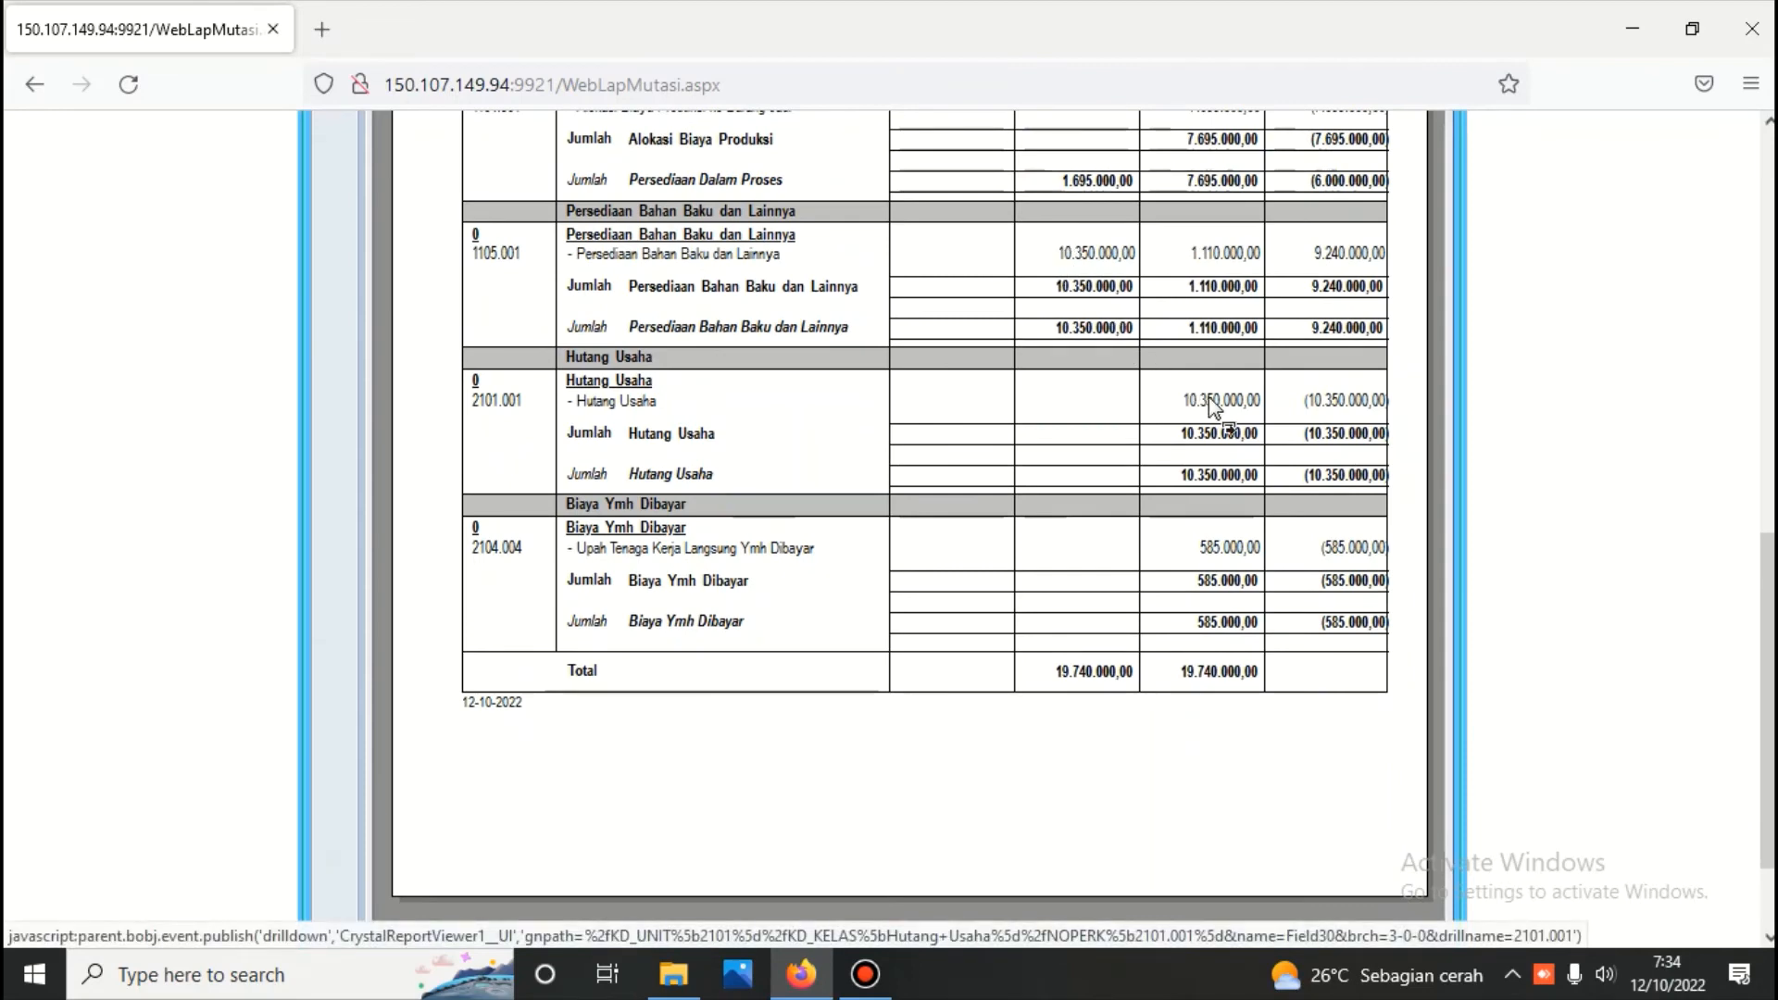
scroll(1213, 407, "up", 2)
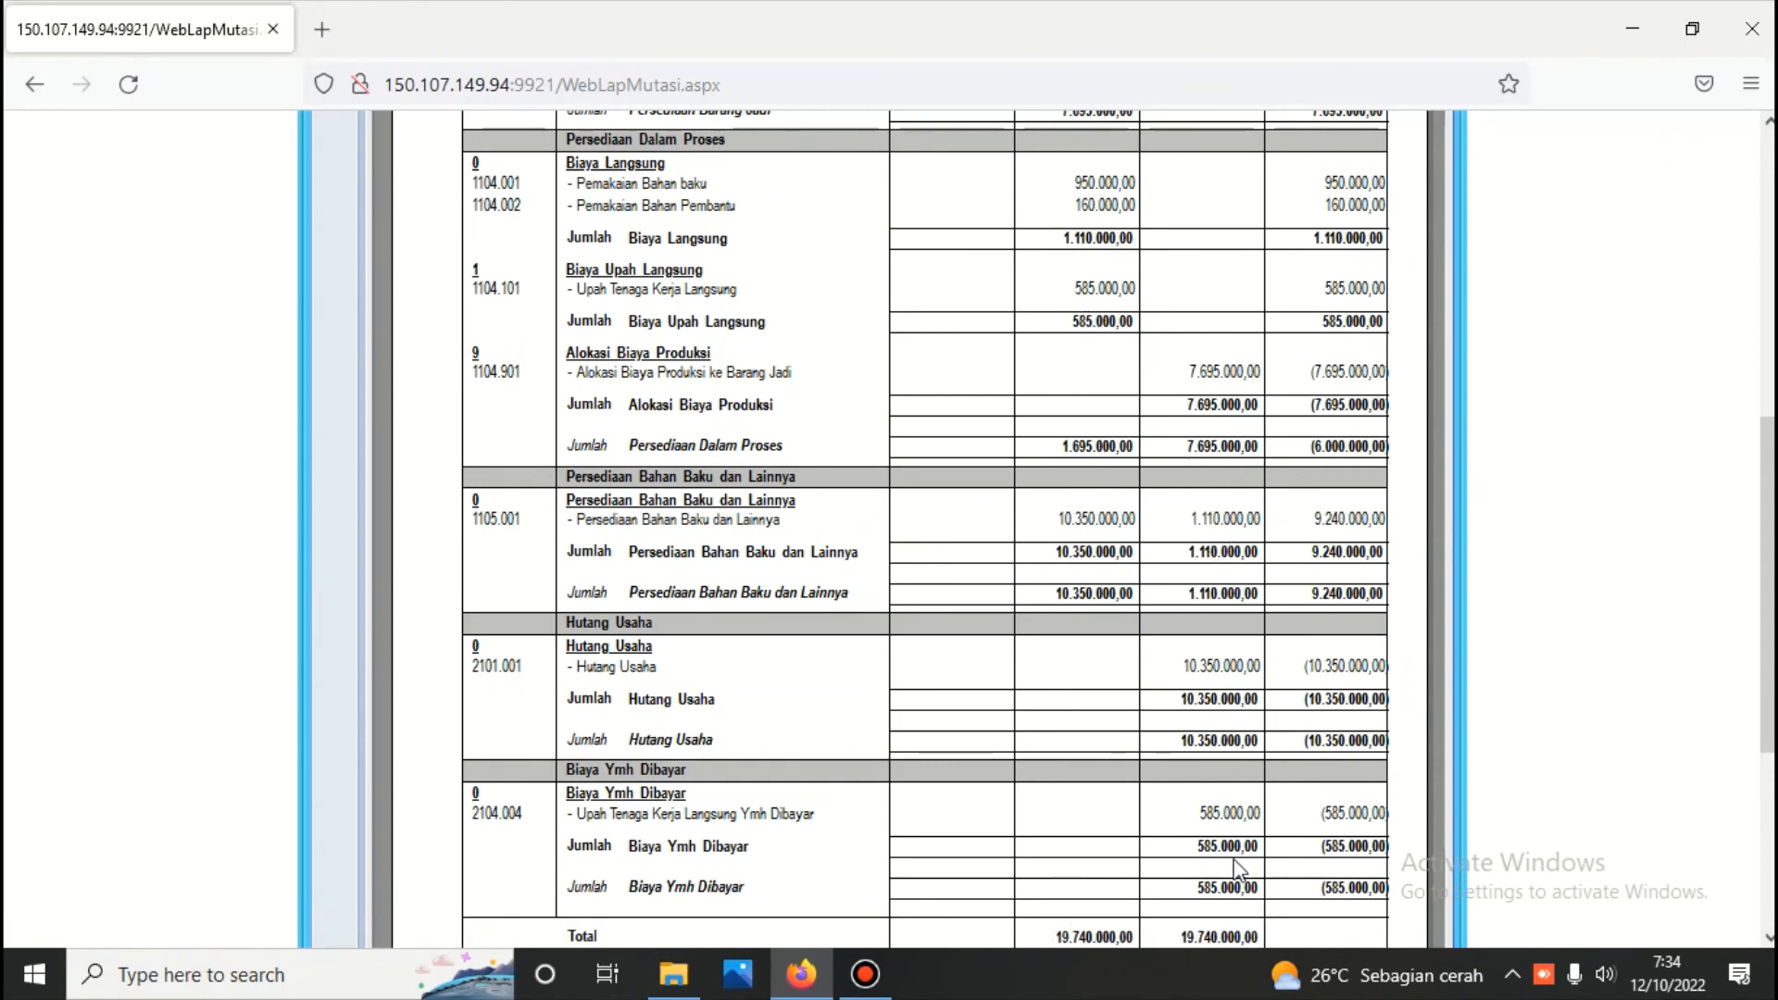
scroll(1074, 612, "up", 3)
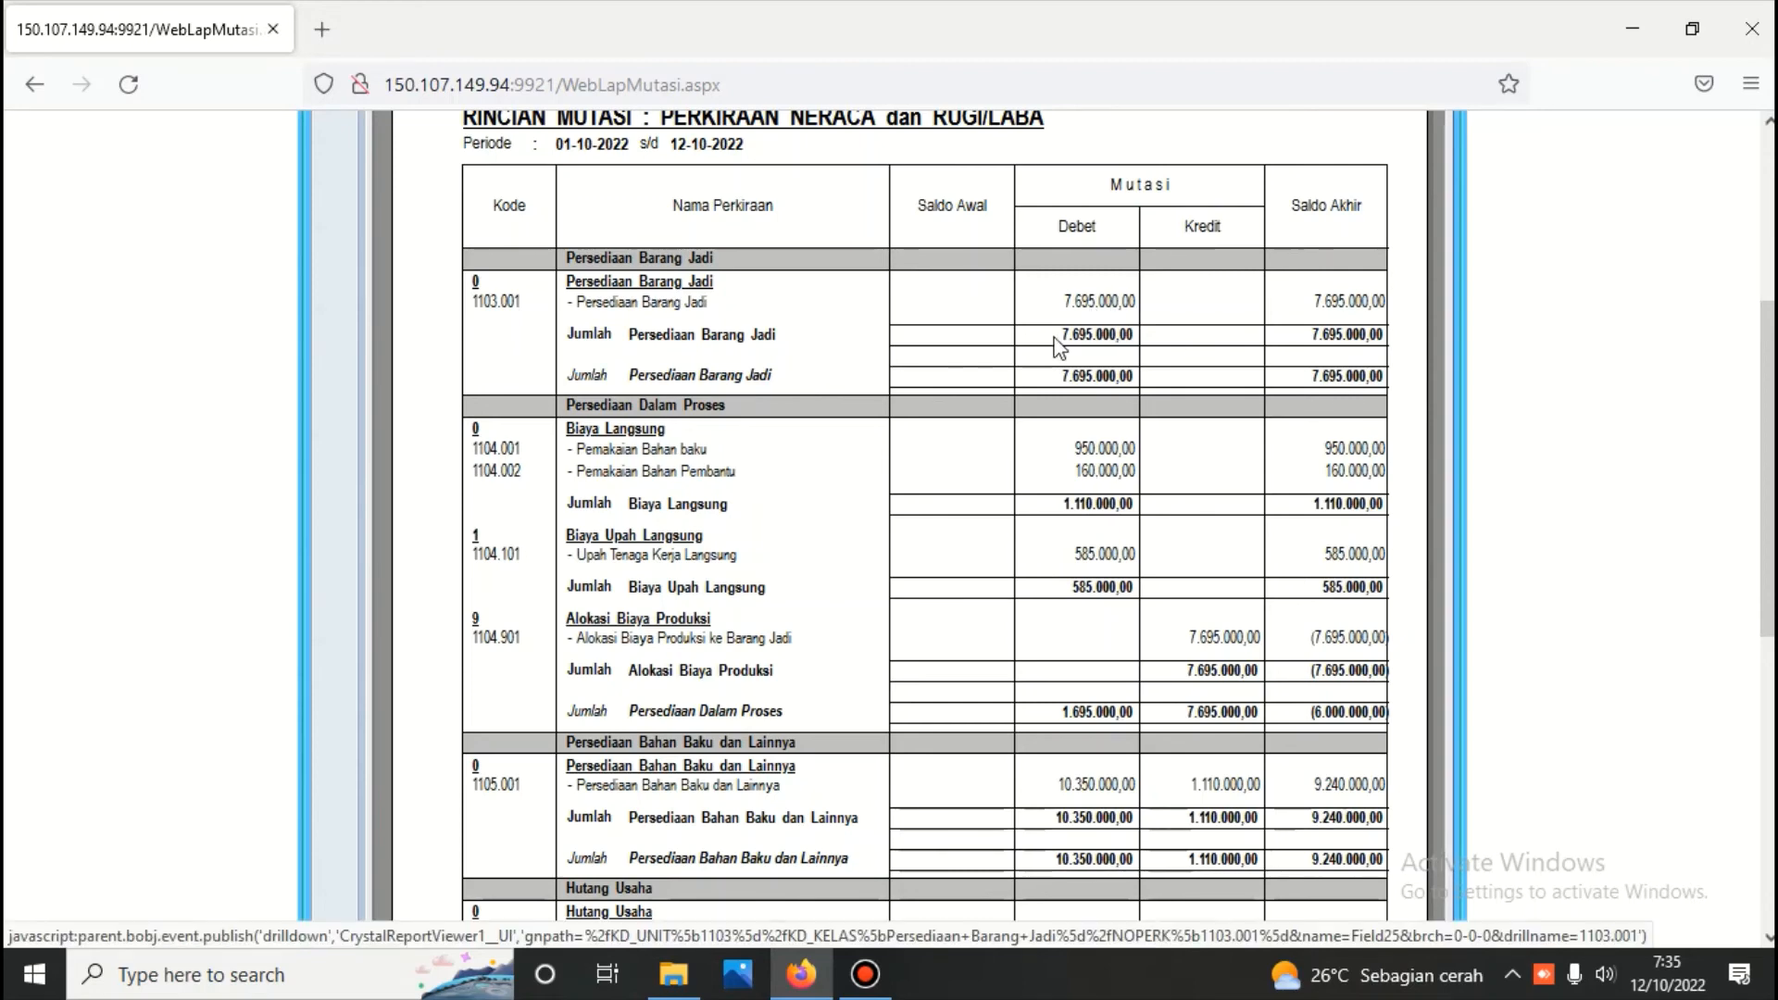
scroll(1019, 347, "up", 5)
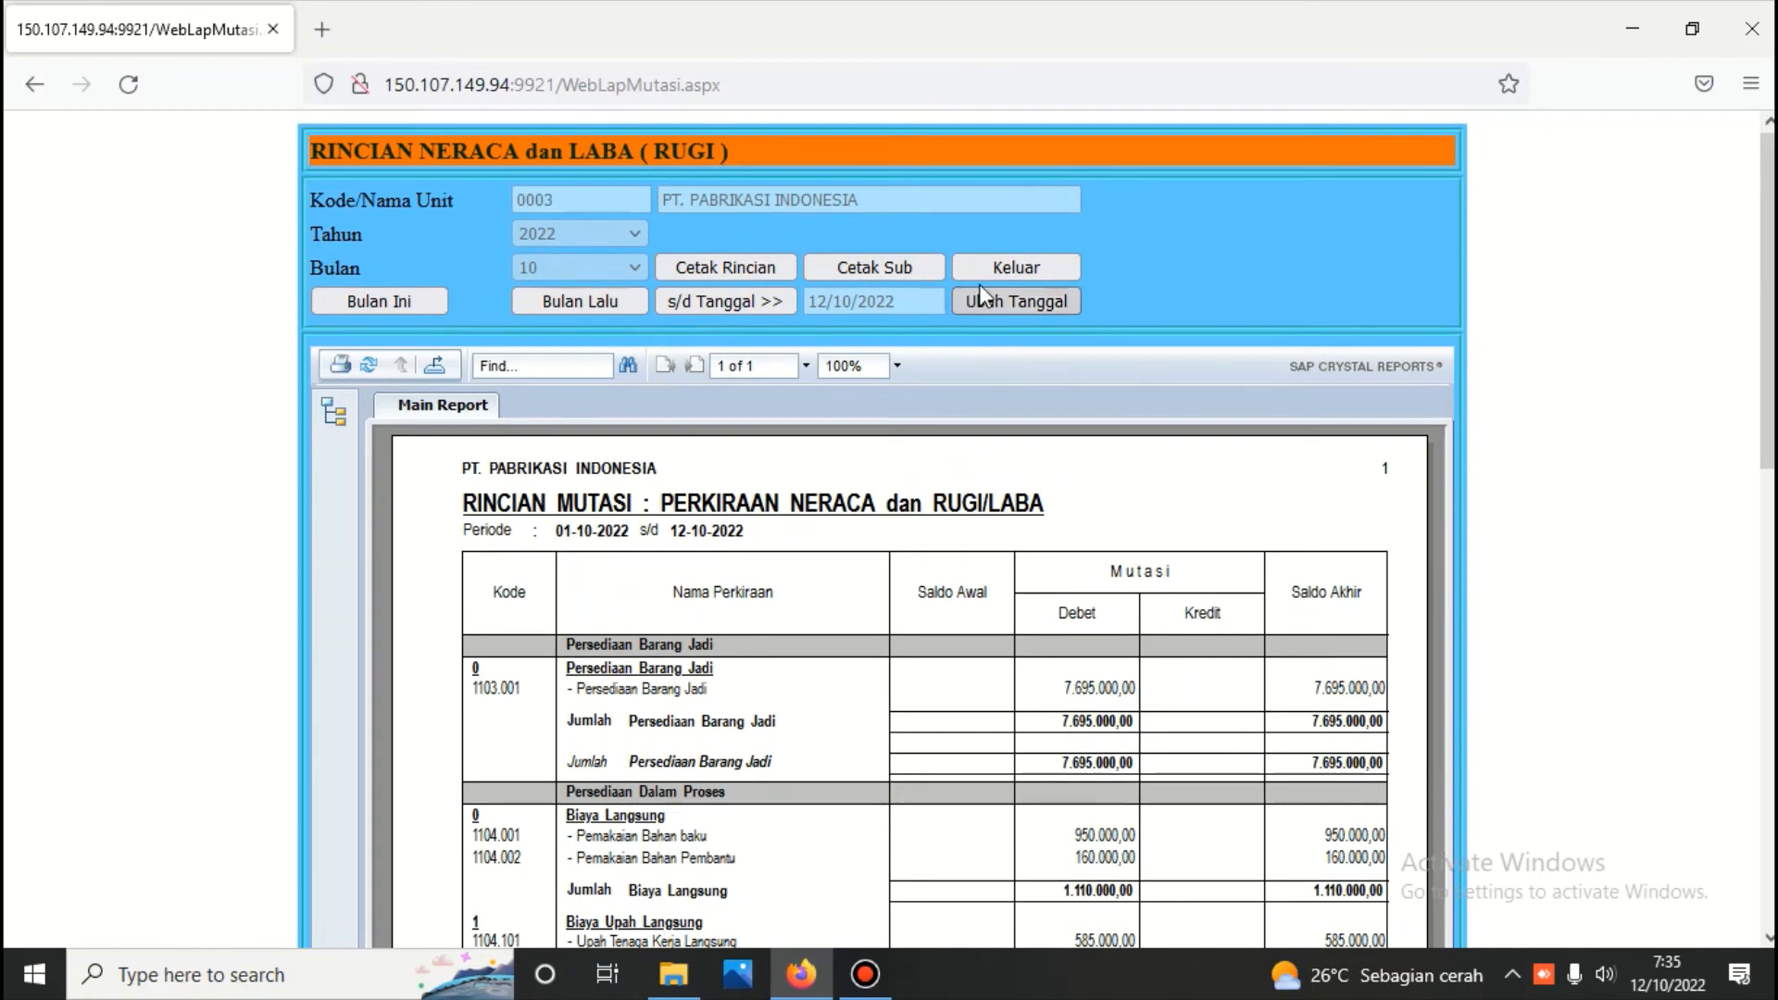
left_click(1000, 267)
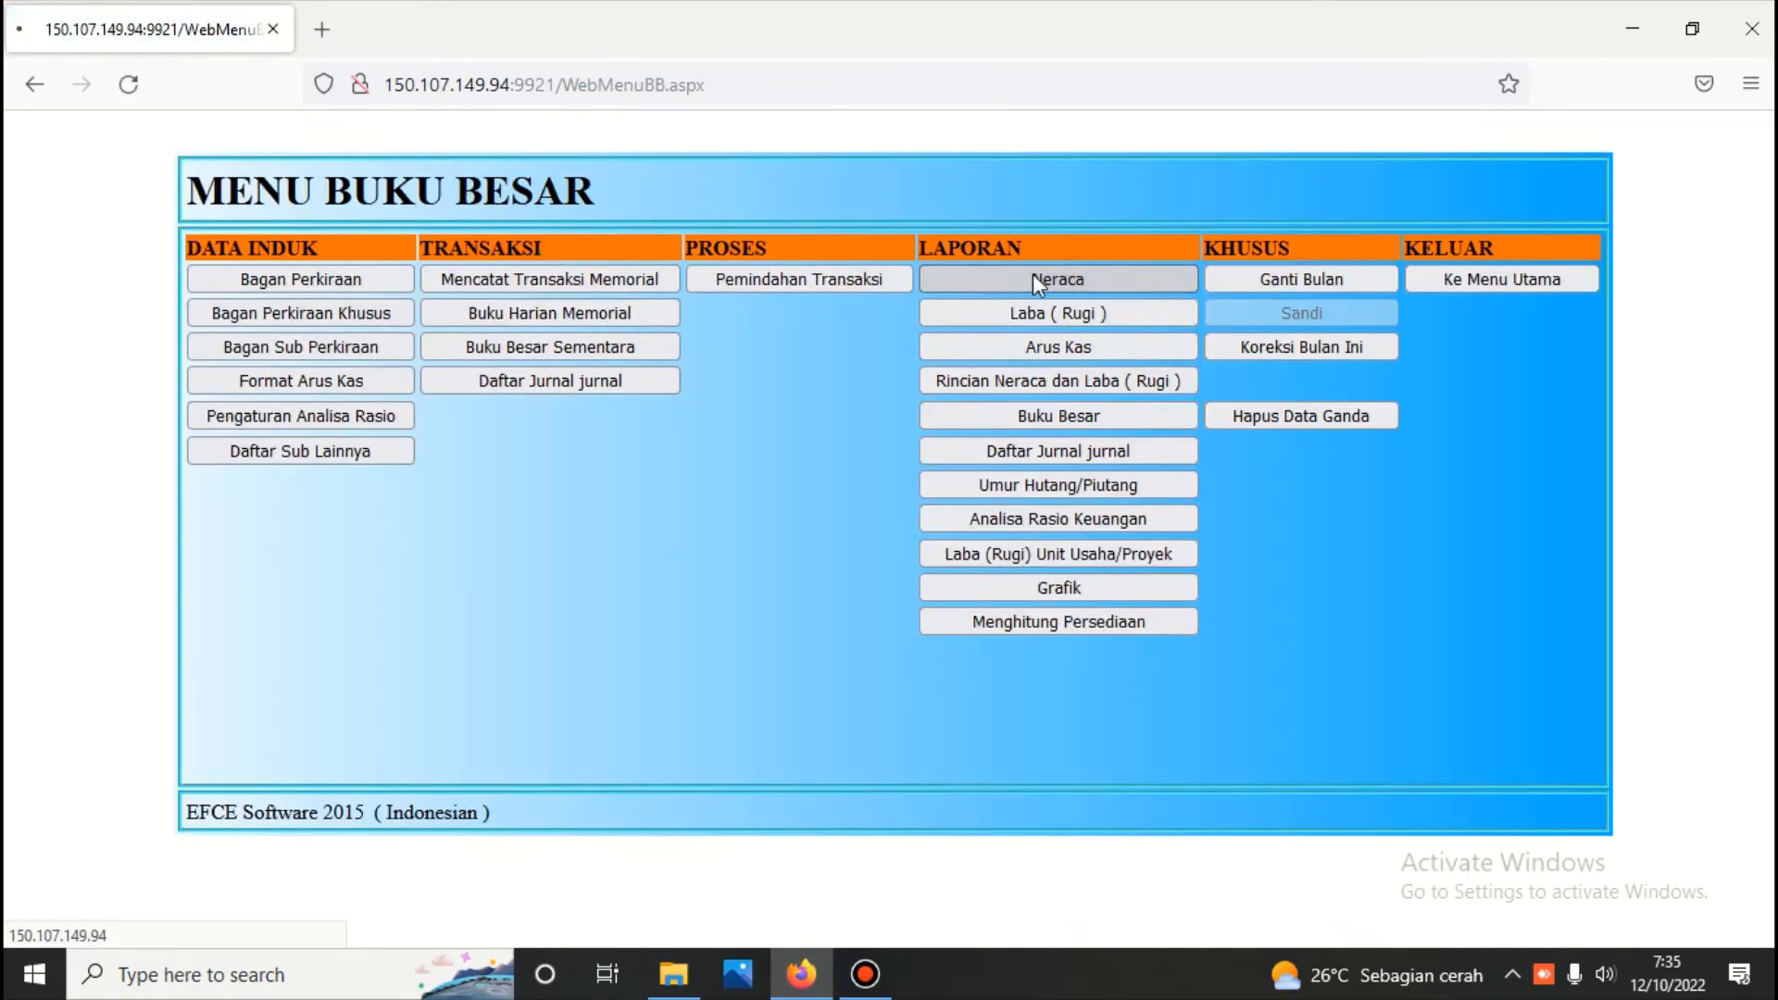
Generate the Neraca in Scontro format as of 12/10/2022, review its assets against liabilities and equity, and close it
left_click(1032, 274)
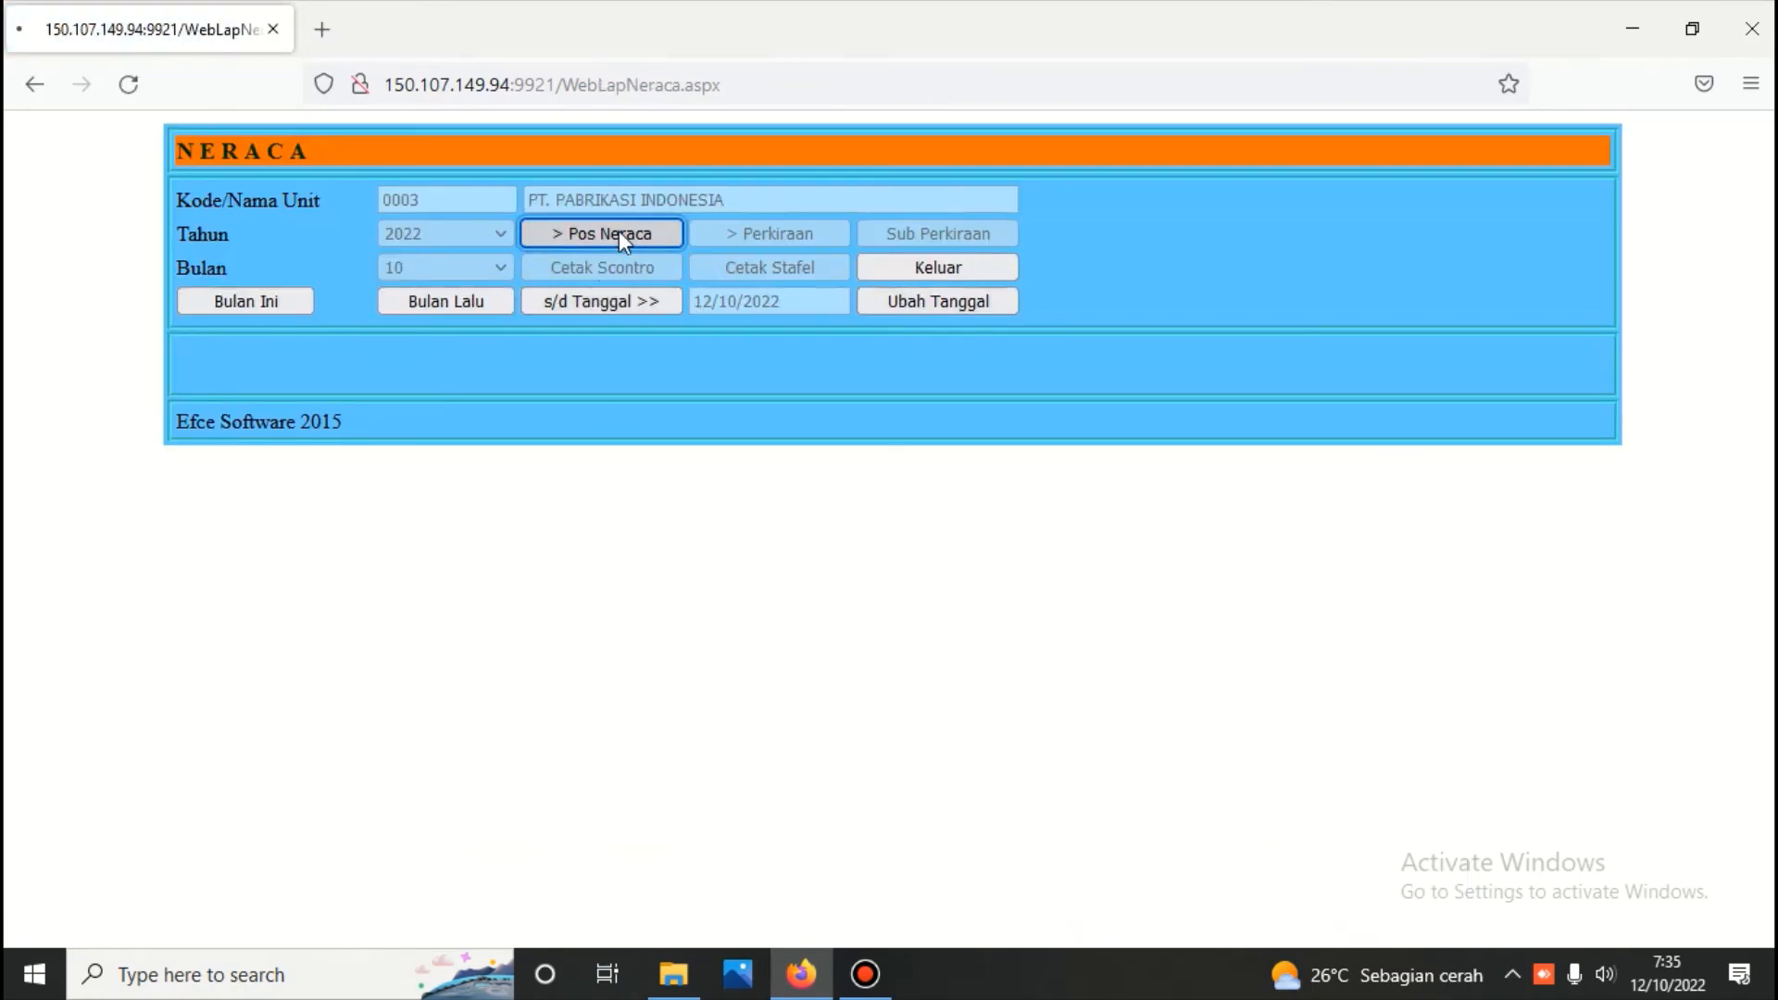
left_click(619, 236)
left_click(613, 273)
scroll(622, 294, "down", 5)
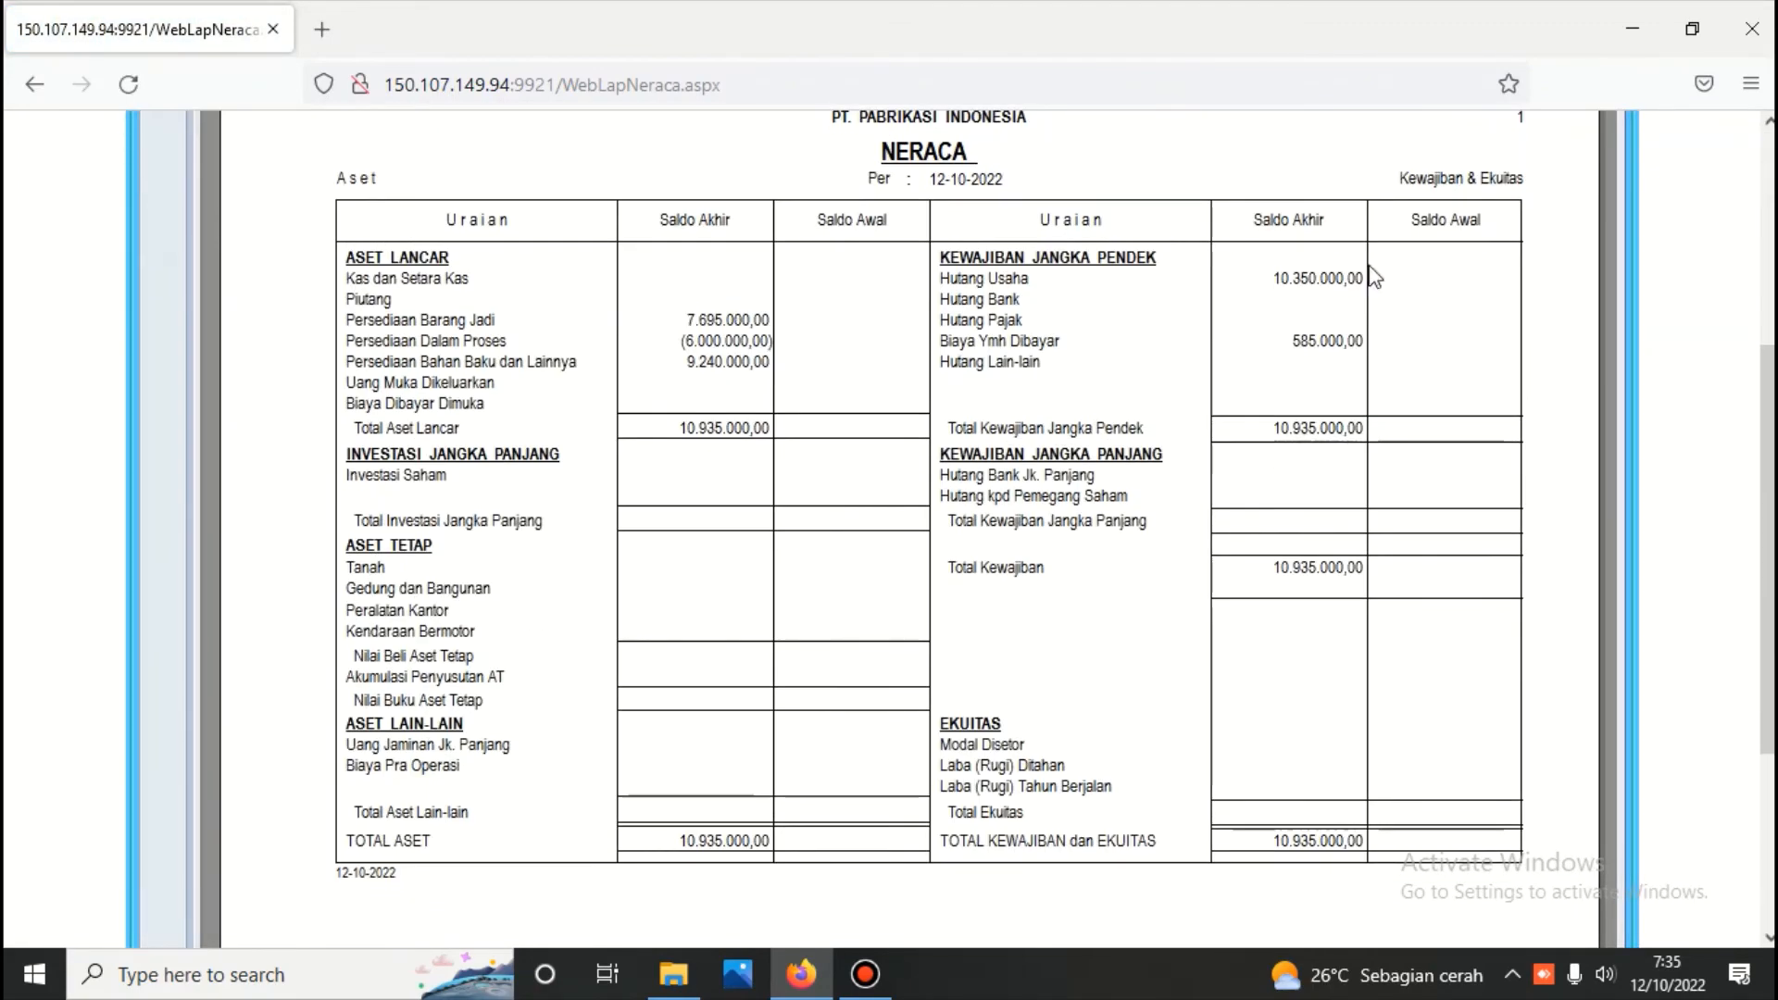
scroll(1352, 278, "up", 5)
left_click(959, 270)
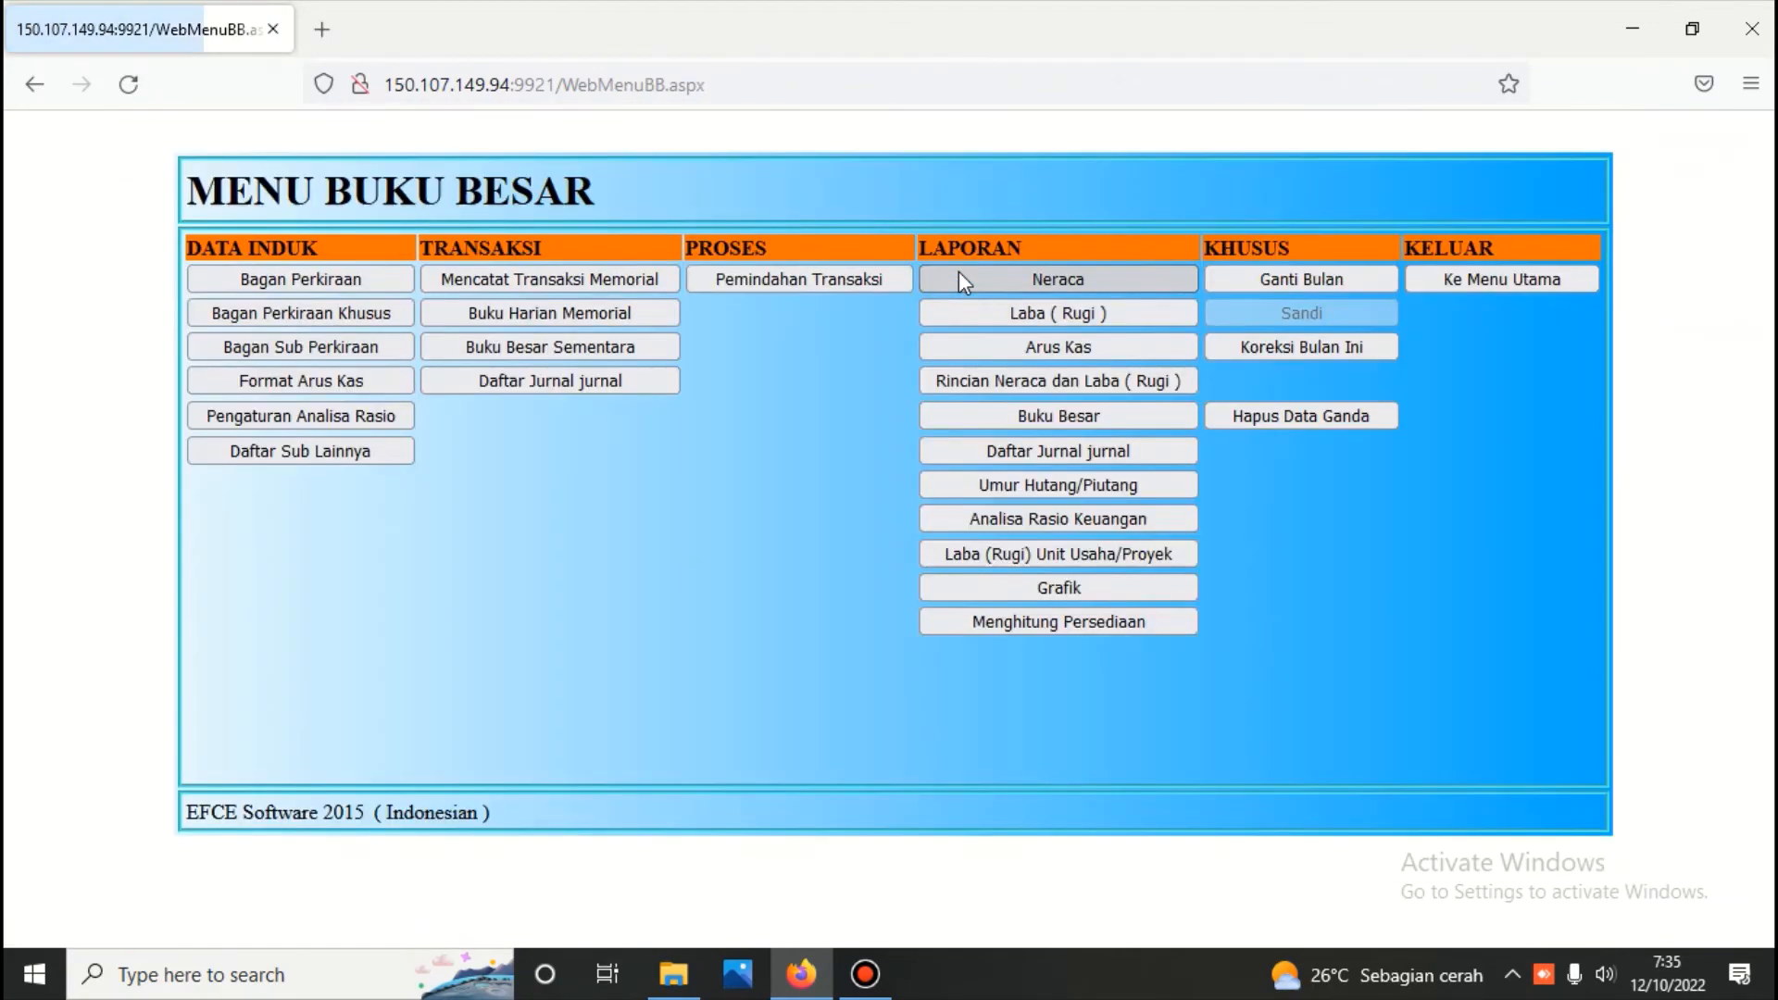
Leave Buku Besar and log in to the Penjualan module under Persediaan with the module password
left_click(1443, 275)
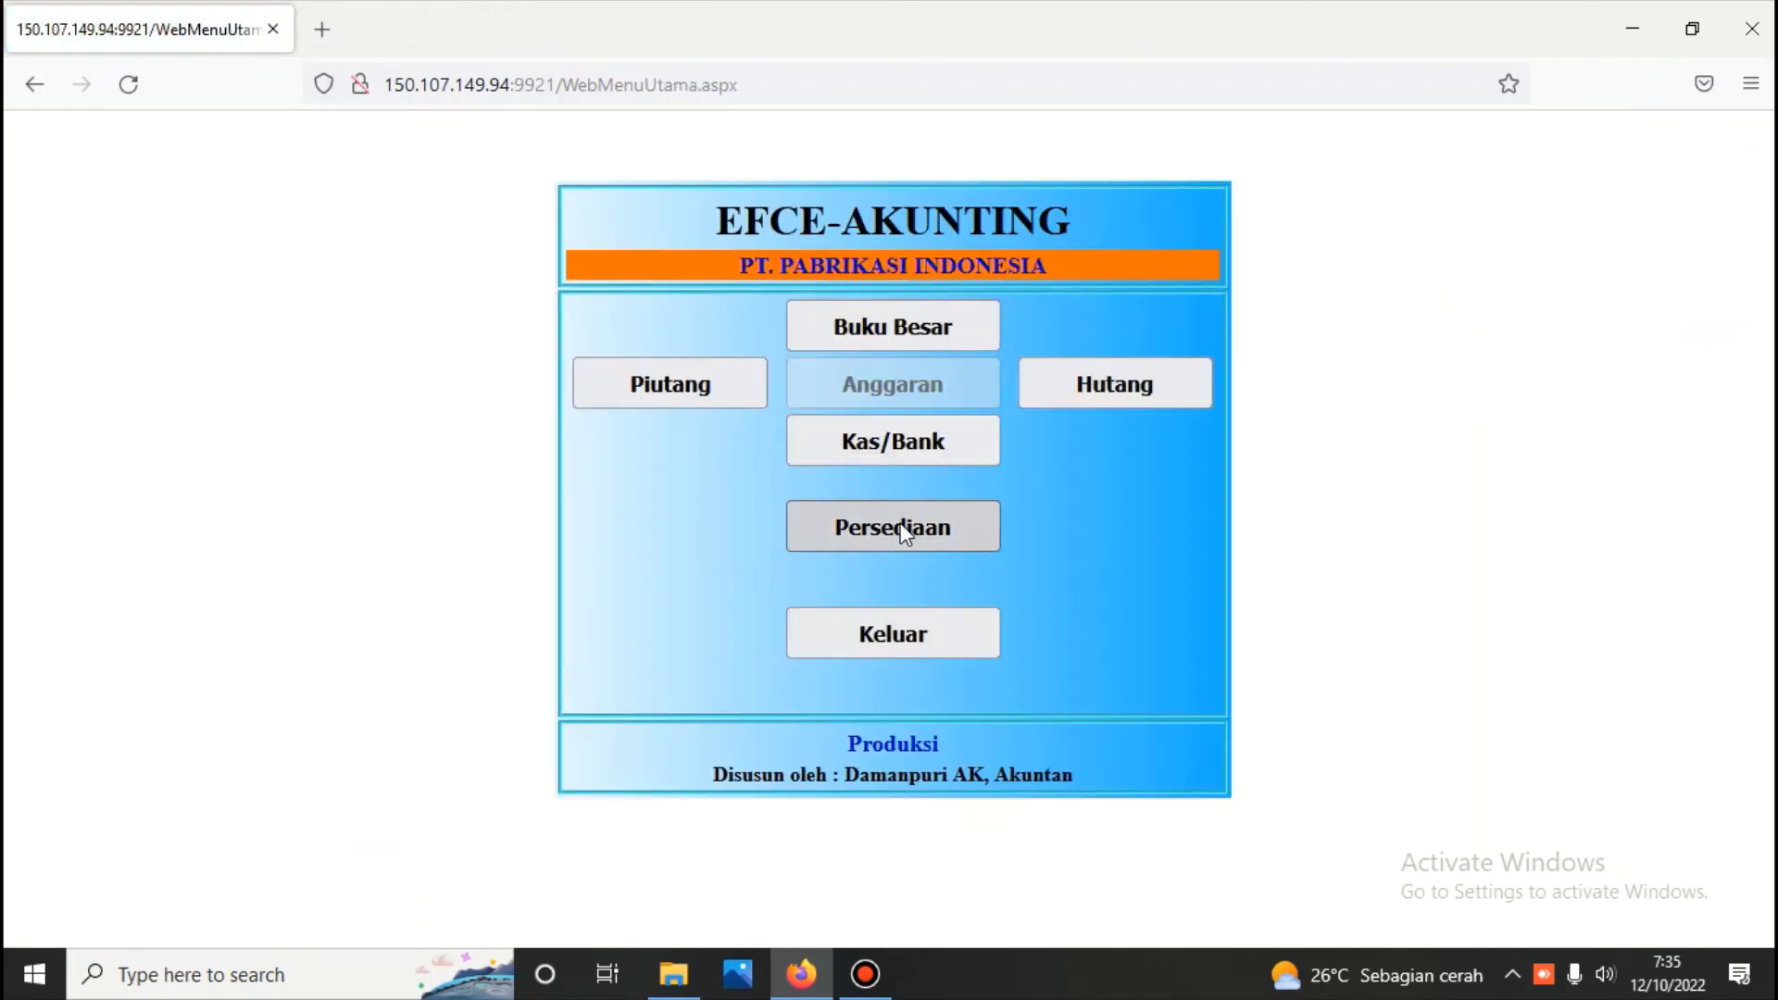
left_click(893, 522)
left_click(736, 291)
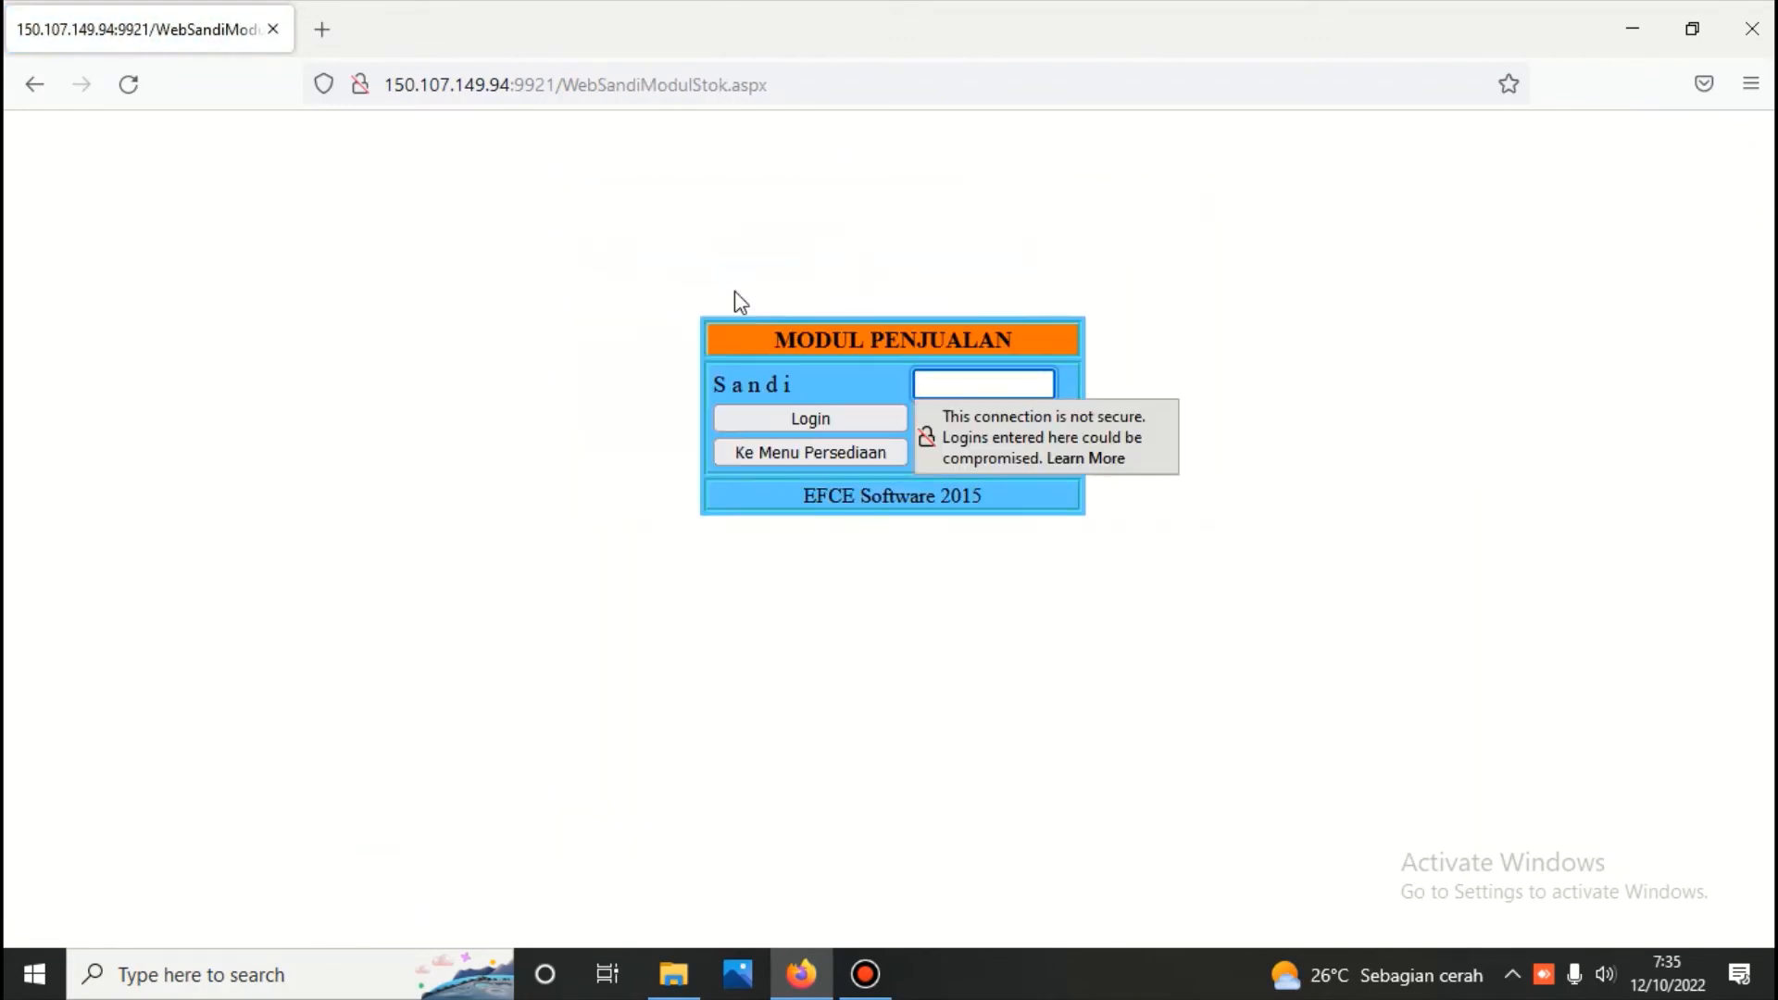
type("123")
key("Return")
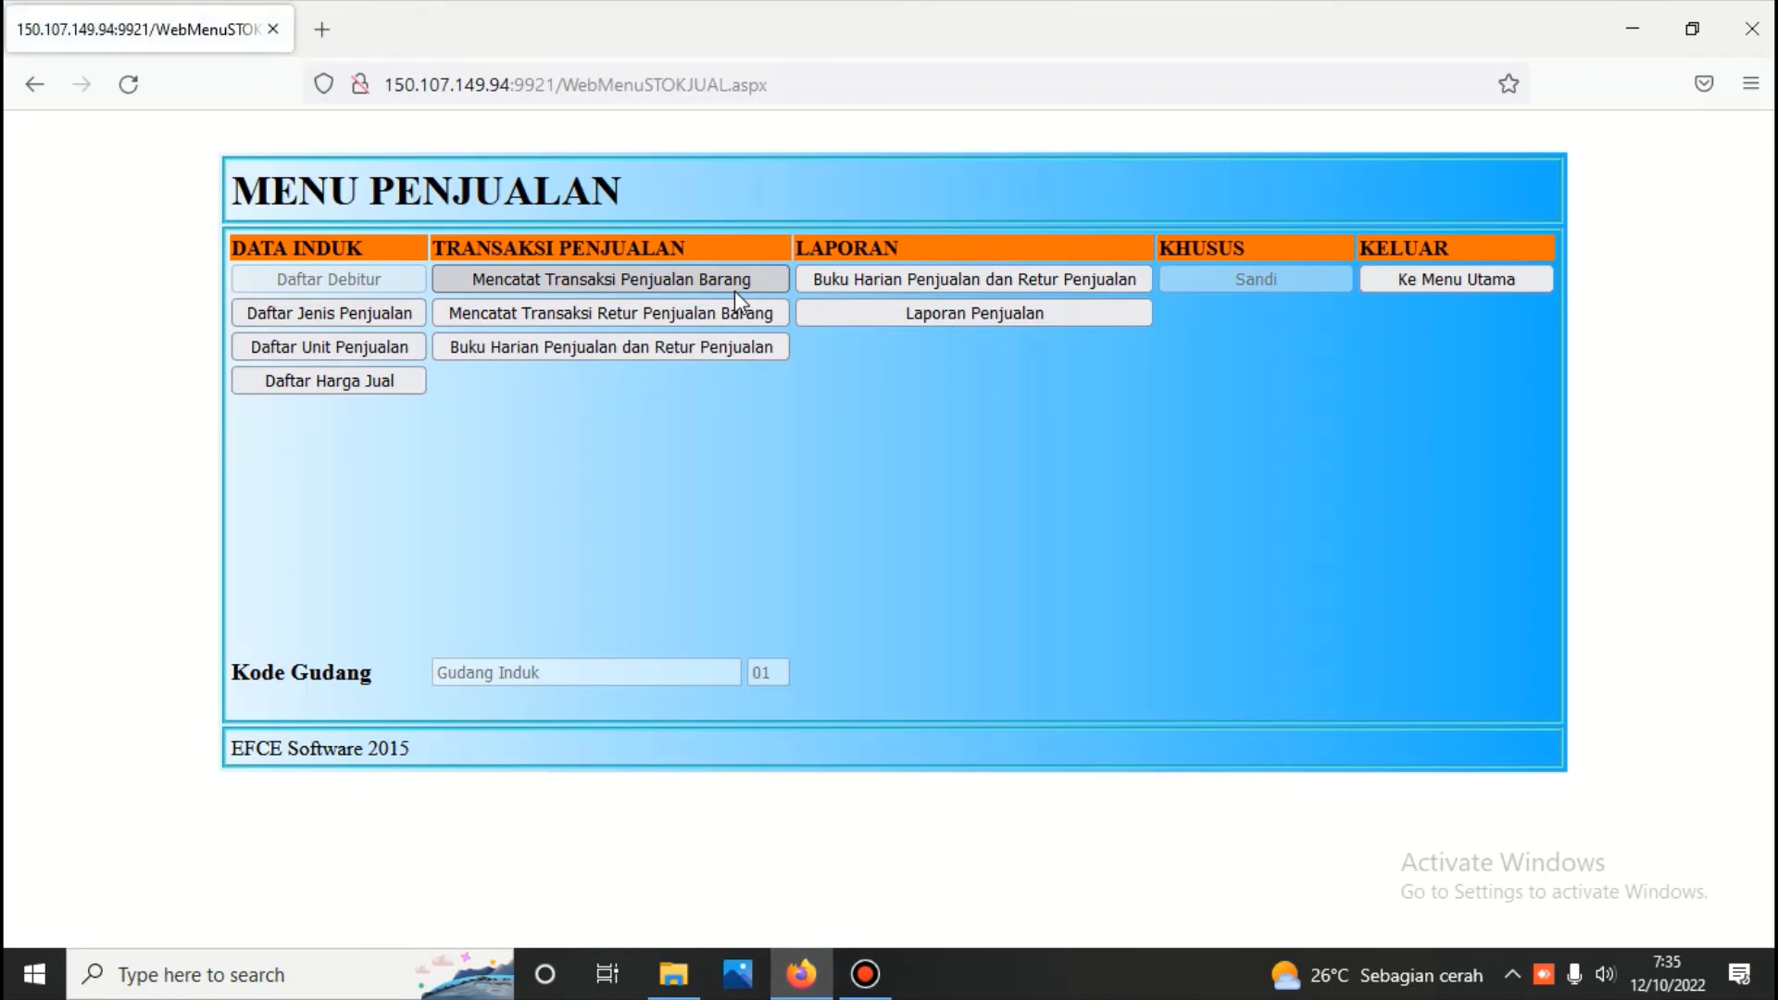
Open the selling price of Barang A - Kualtias 3 under Persediaan Barang Jadi for editing, save it, and close the price list
left_click(387, 376)
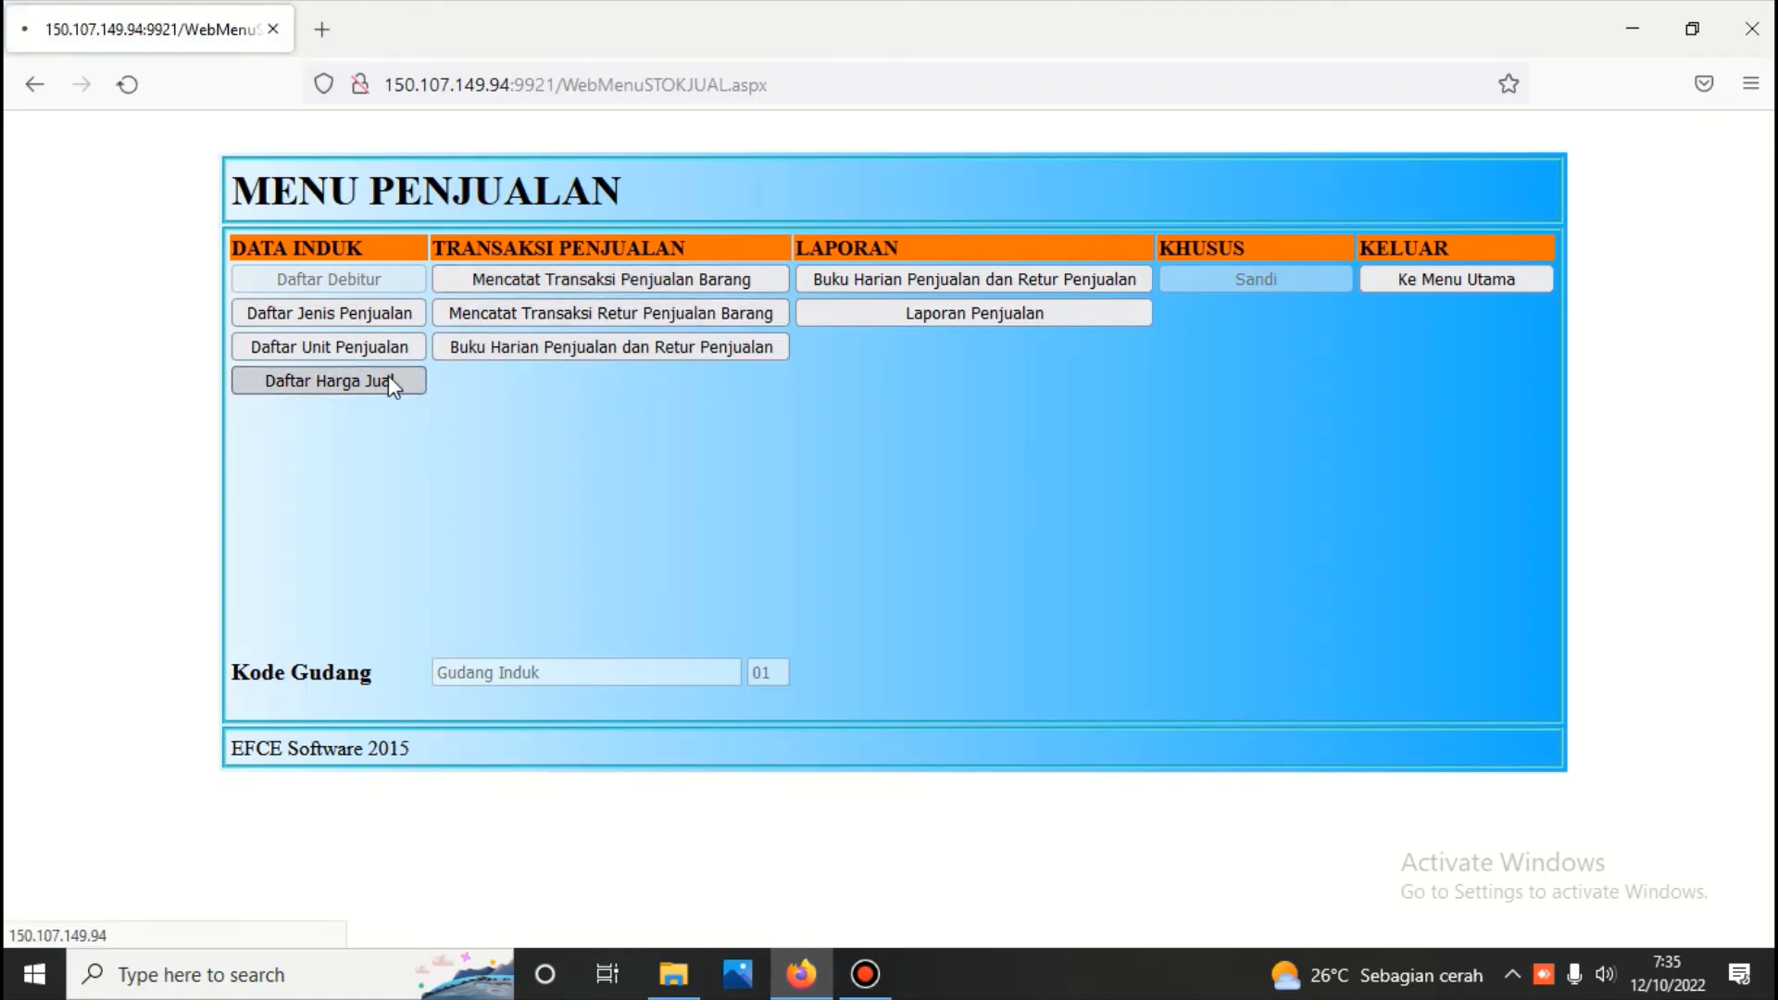
left_click(202, 242)
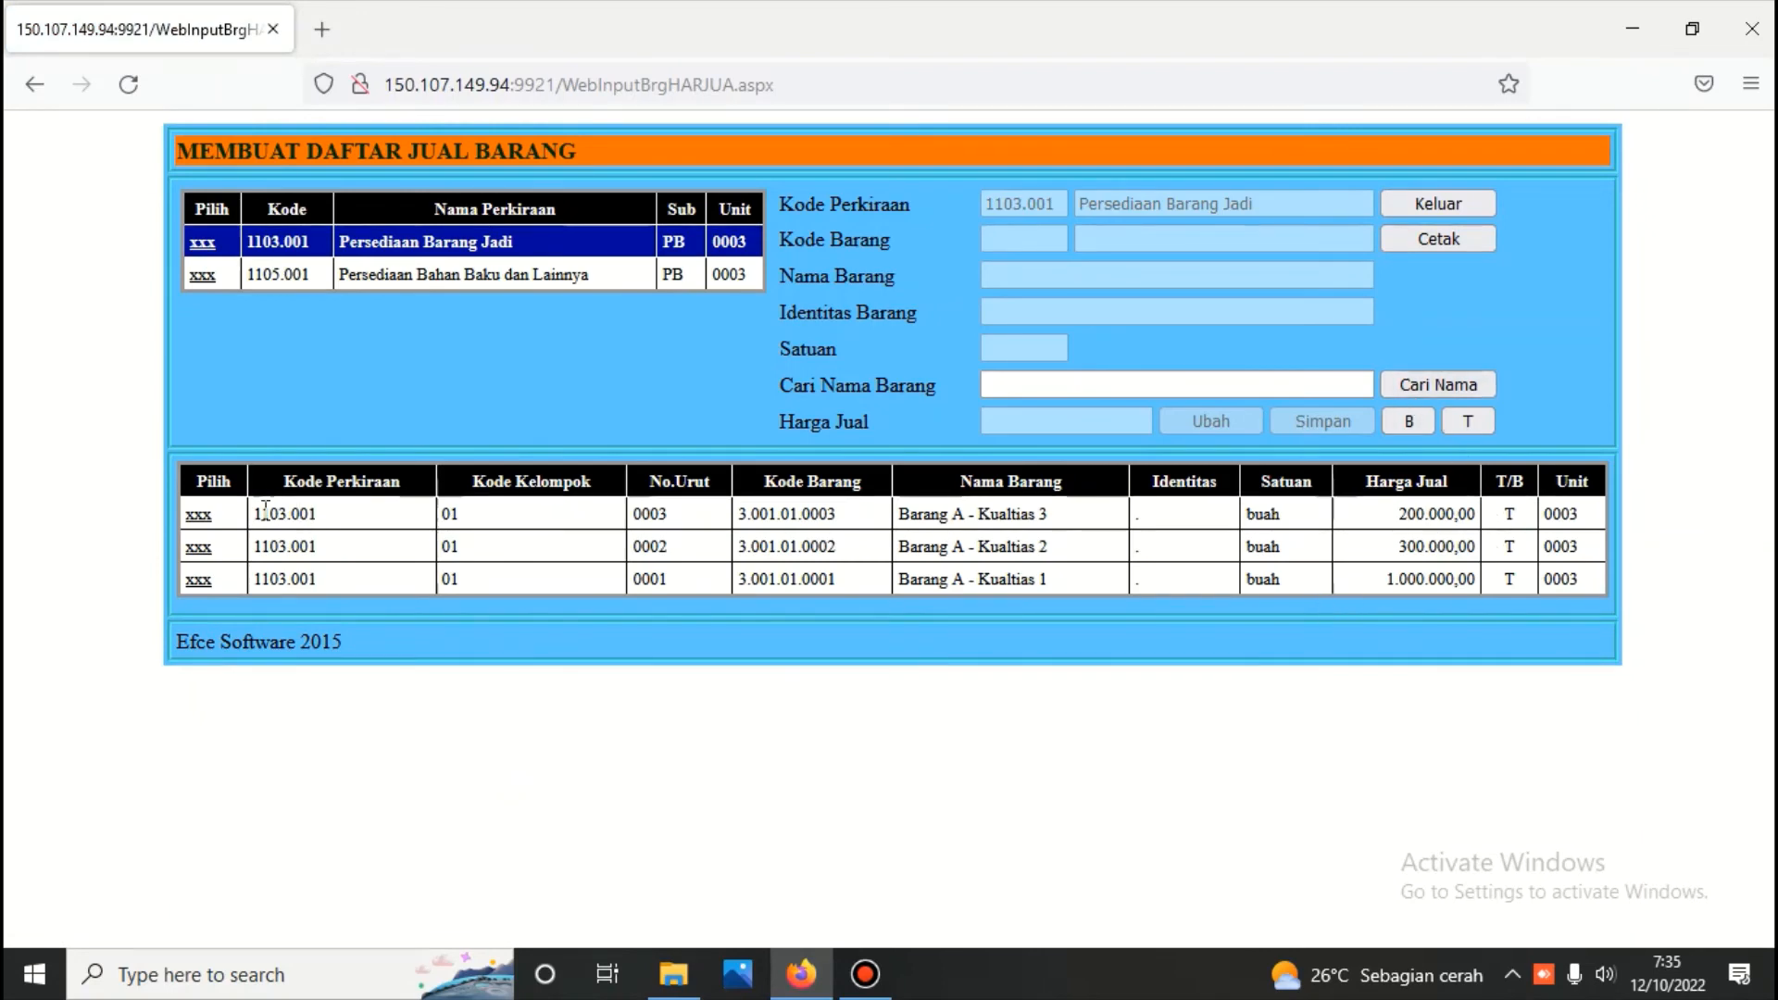
left_click(200, 516)
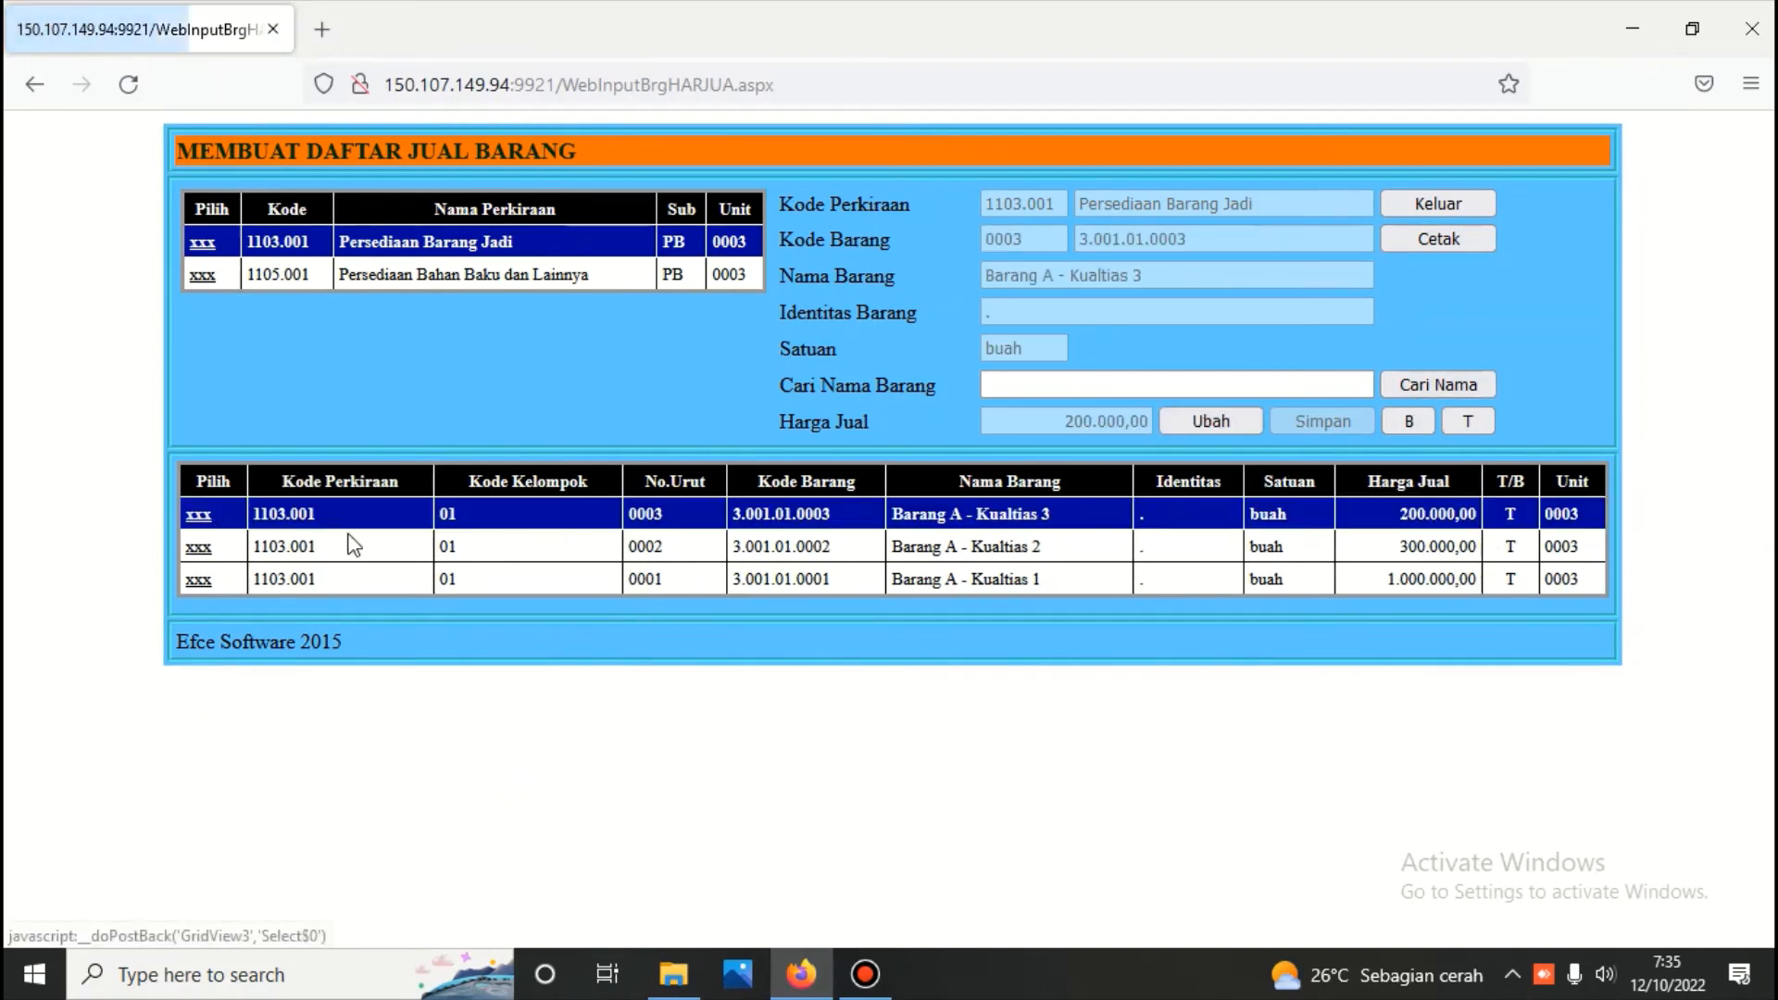
left_click(1195, 422)
left_click(1309, 424)
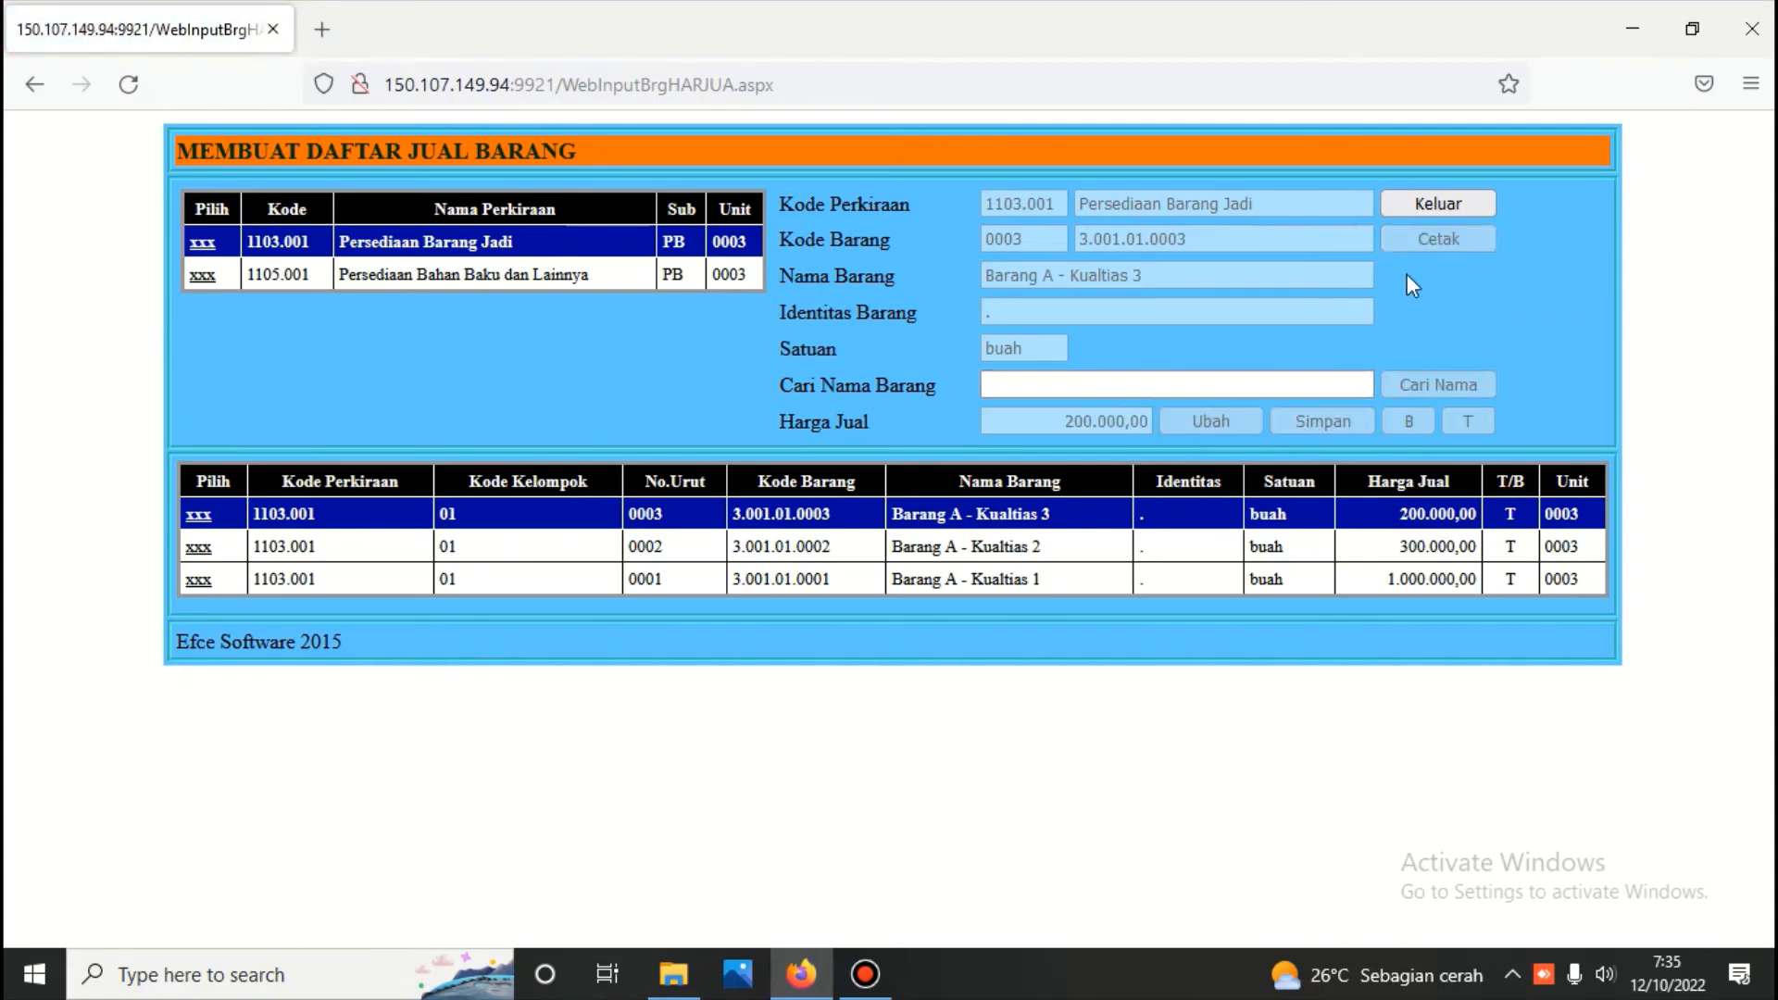
left_click(1434, 202)
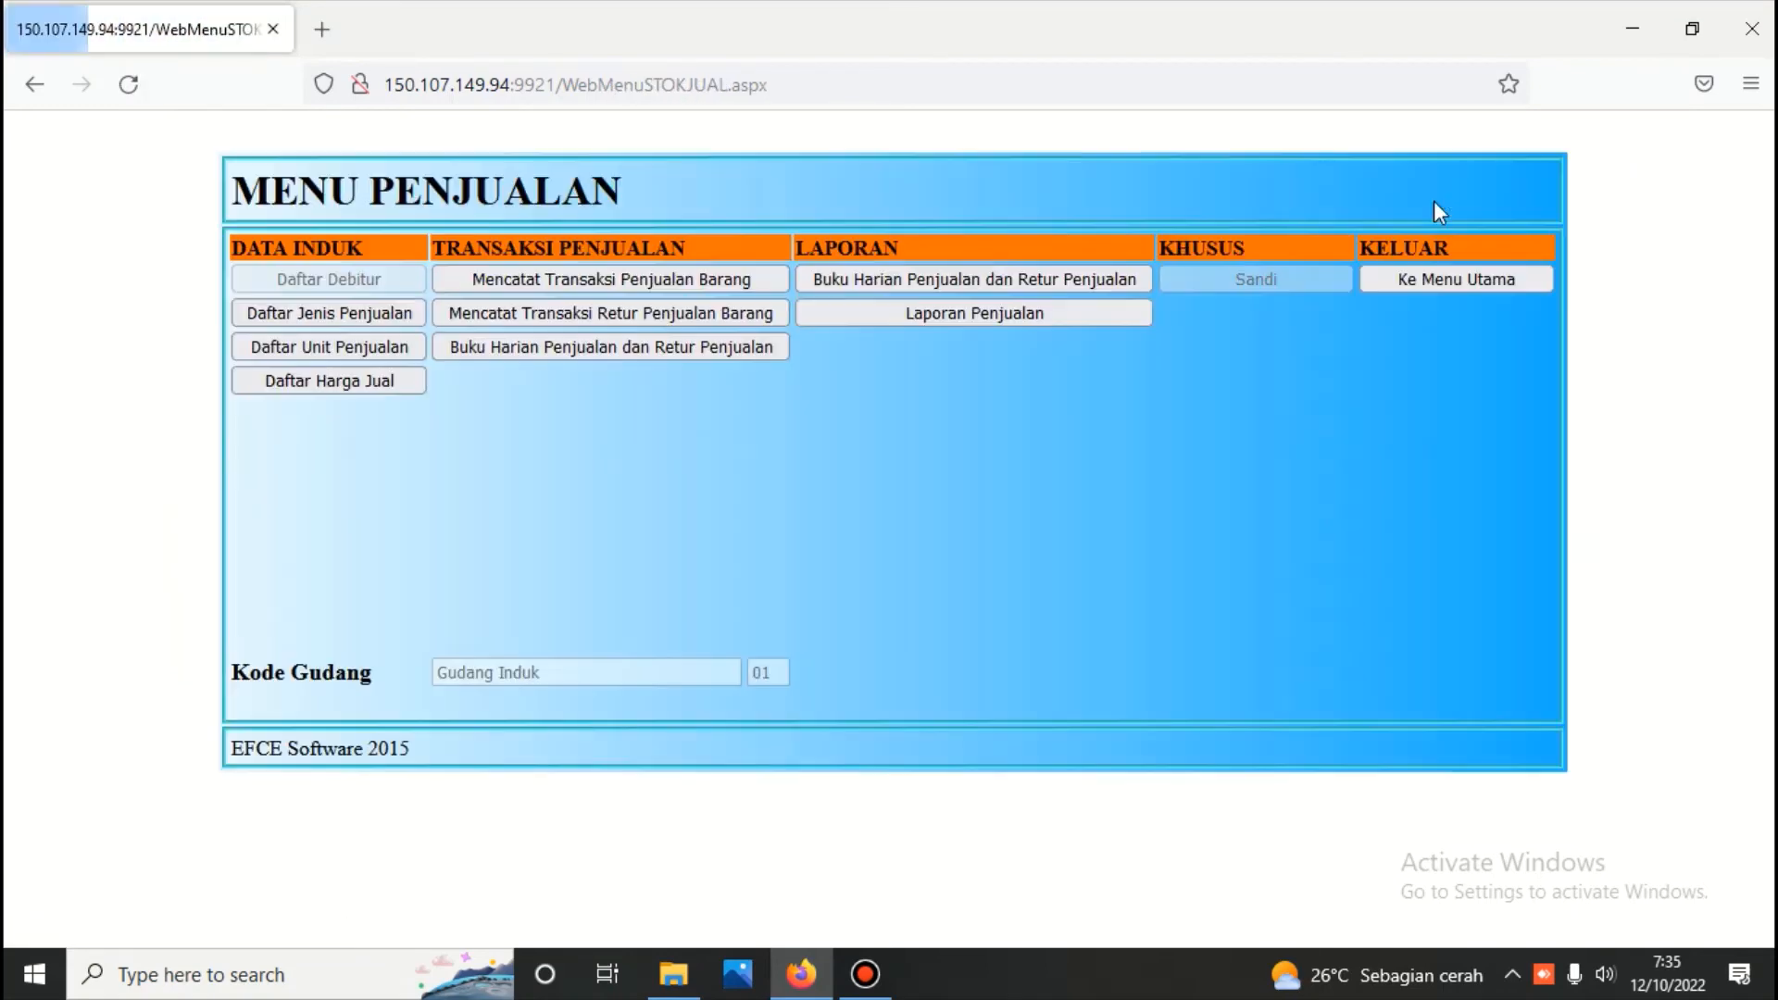
Start a new sales transaction dated 12/10/2022 with transaction type Penjualan and debtor PT. PEMBELI UTAMA
left_click(619, 283)
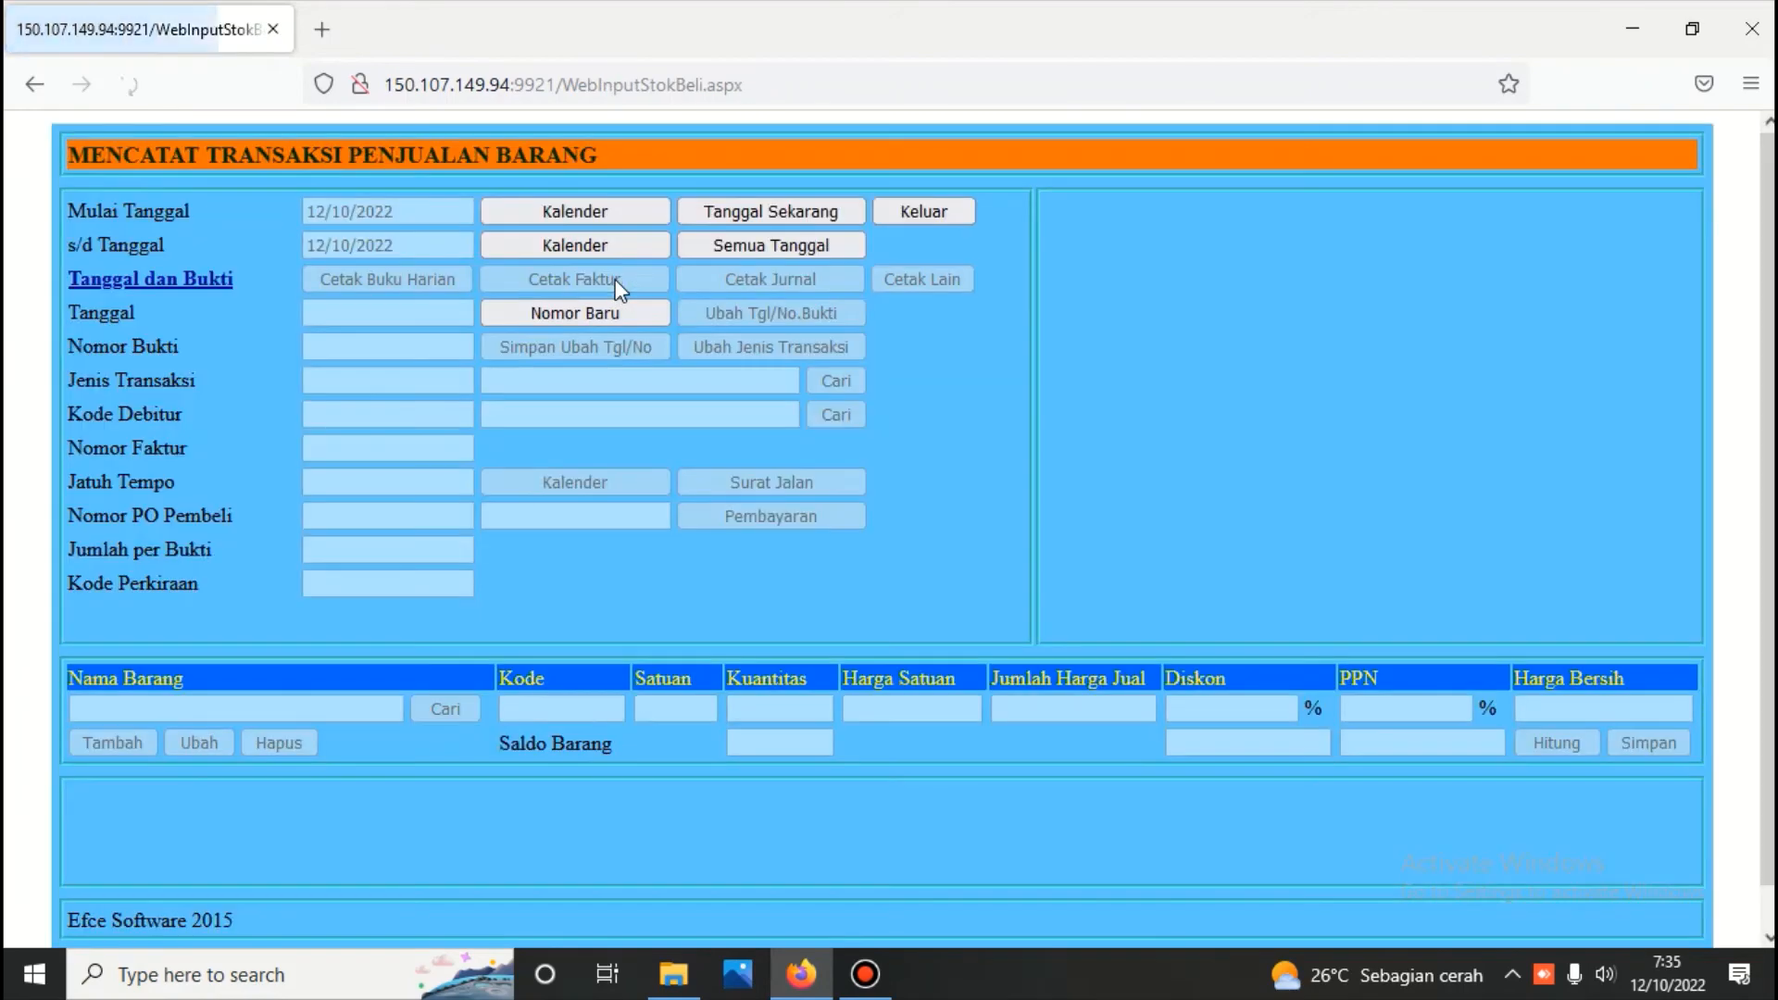
left_click(620, 313)
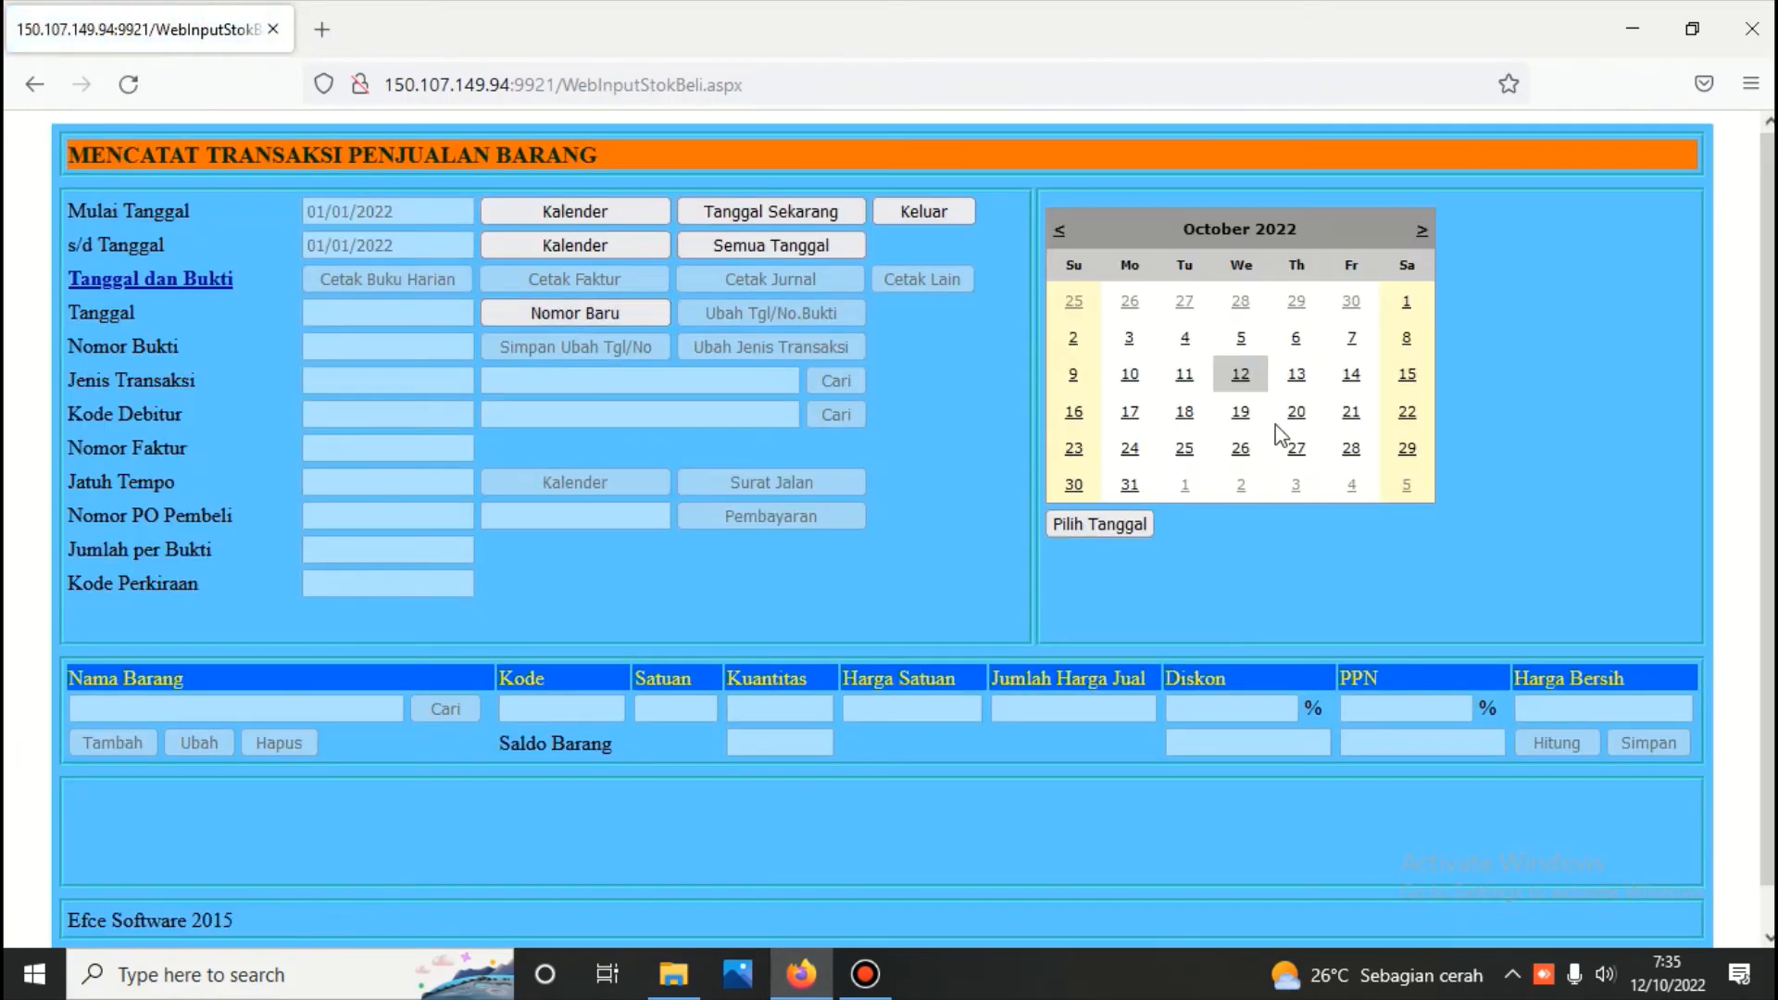
left_click(1240, 375)
left_click(837, 381)
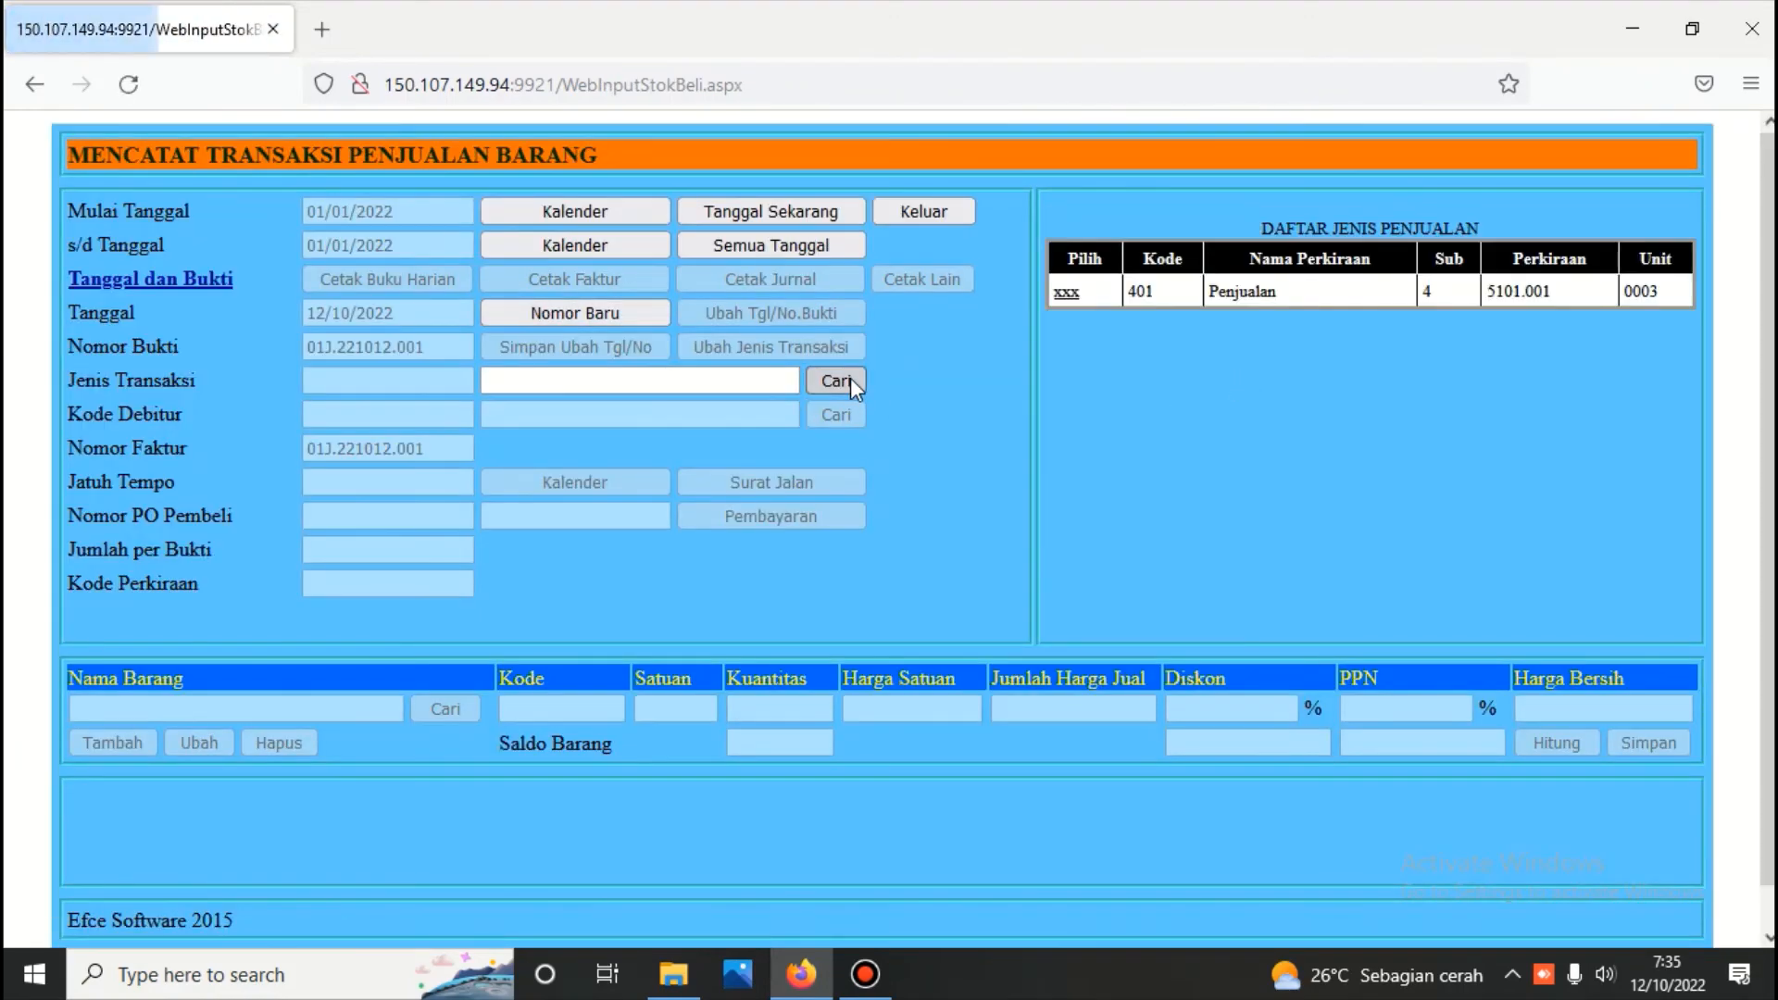
left_click(1067, 295)
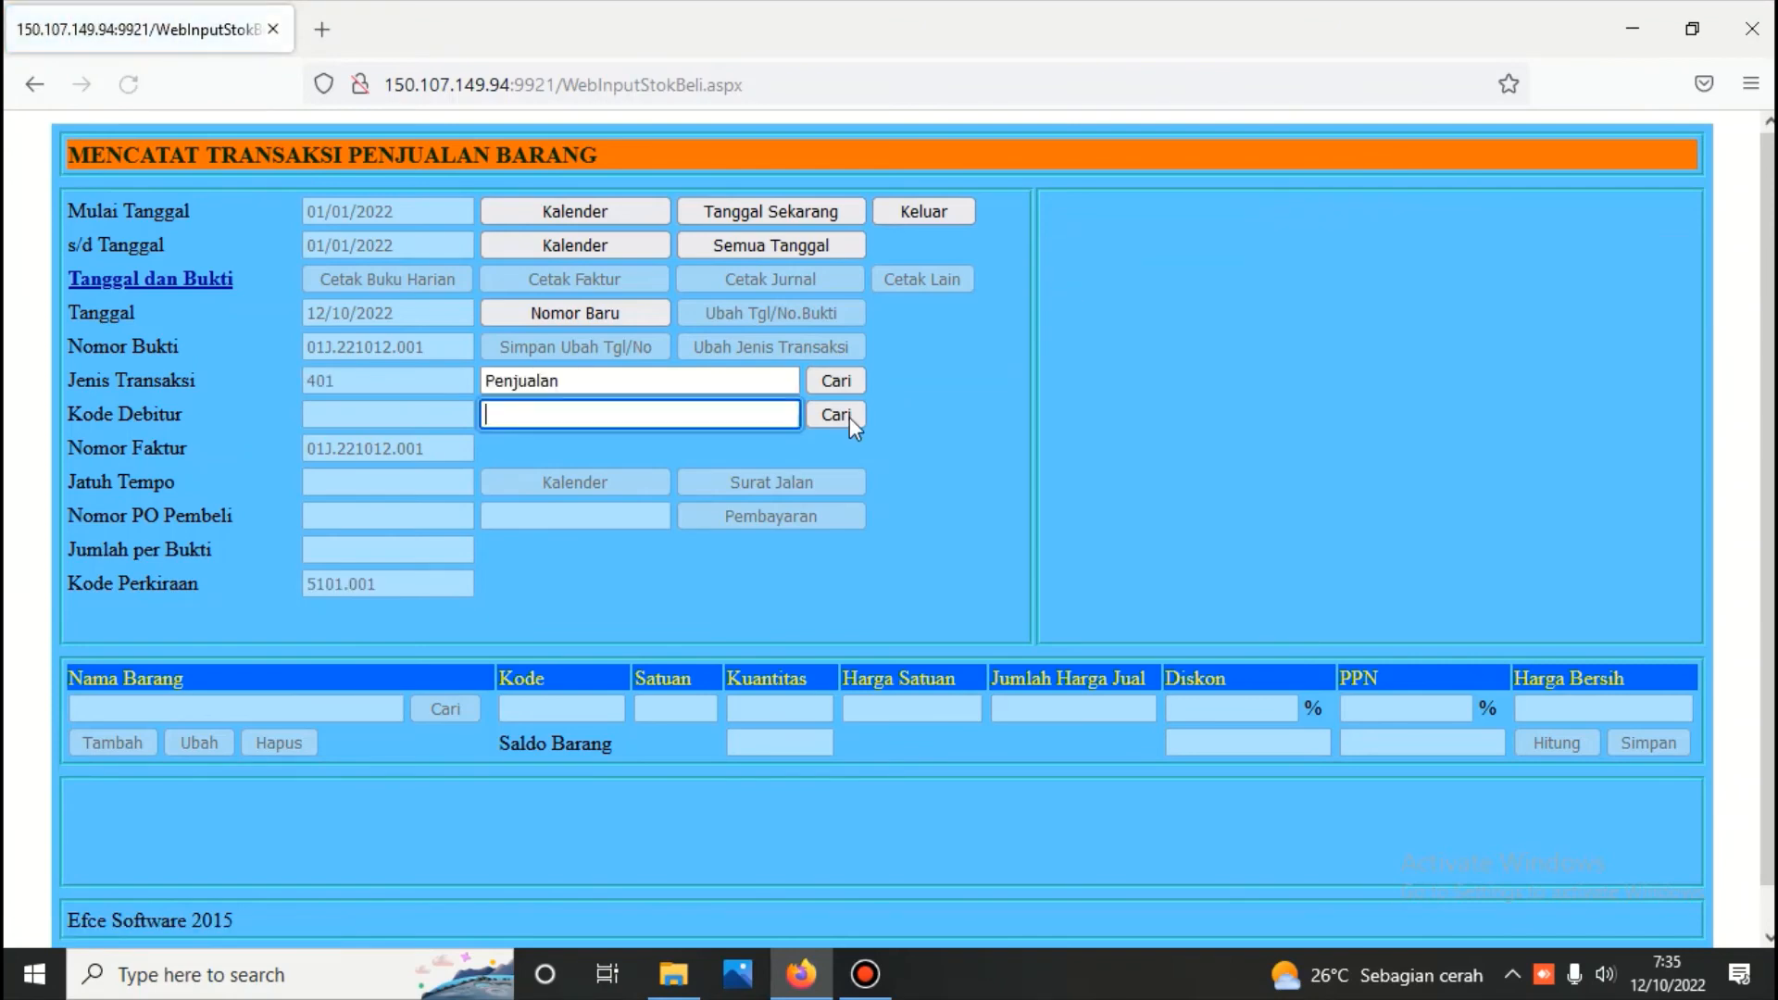
left_click(843, 413)
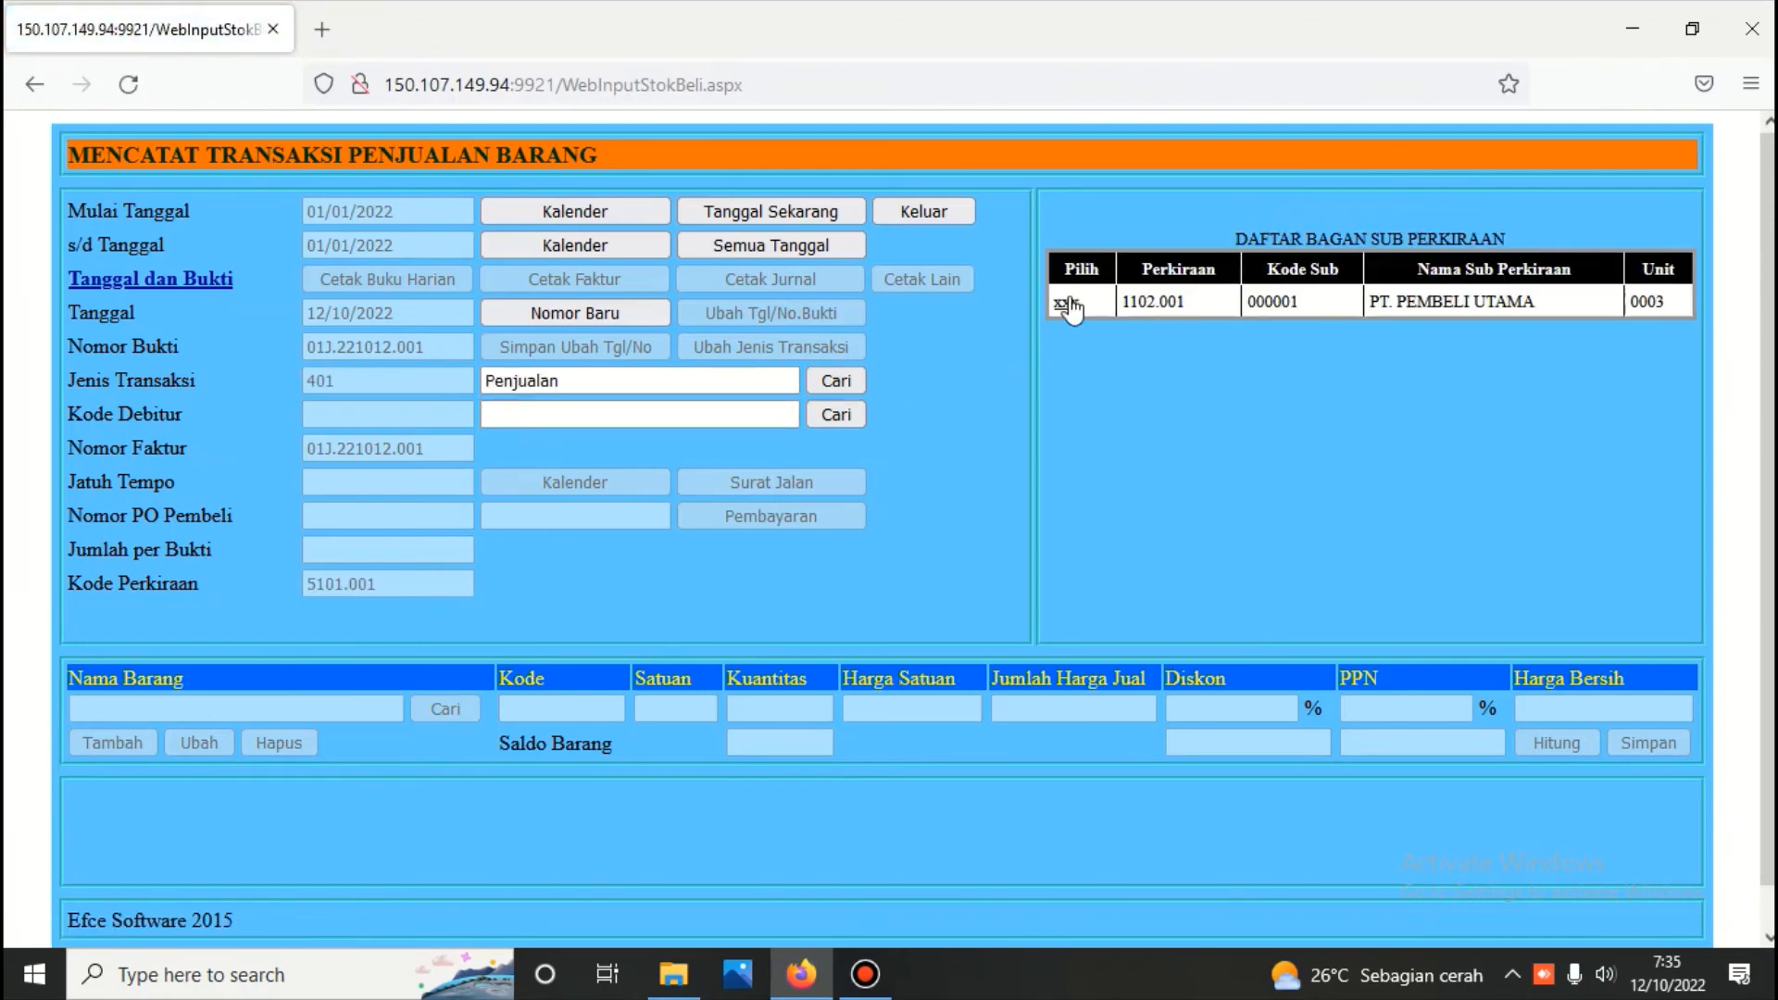
left_click(1066, 301)
Add 5 buah of Barang A - Kualtias 1 to the sale, calculate its net price, and save the item
left_click(442, 709)
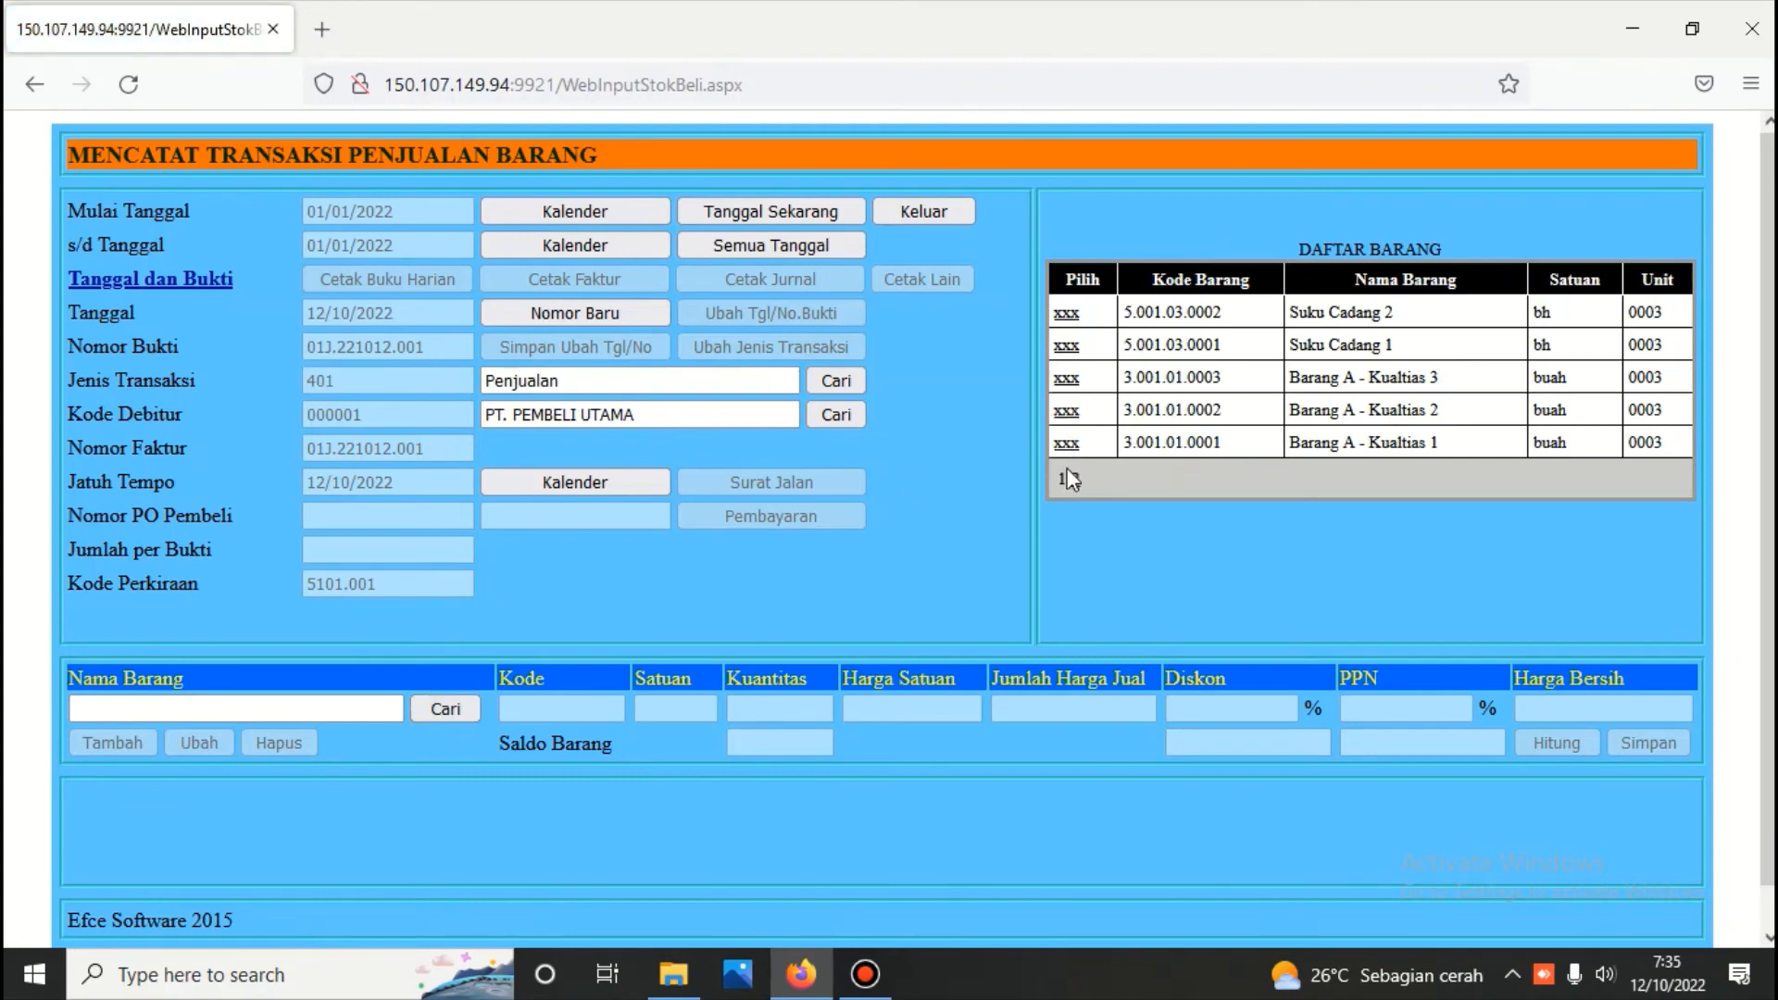
left_click(1067, 443)
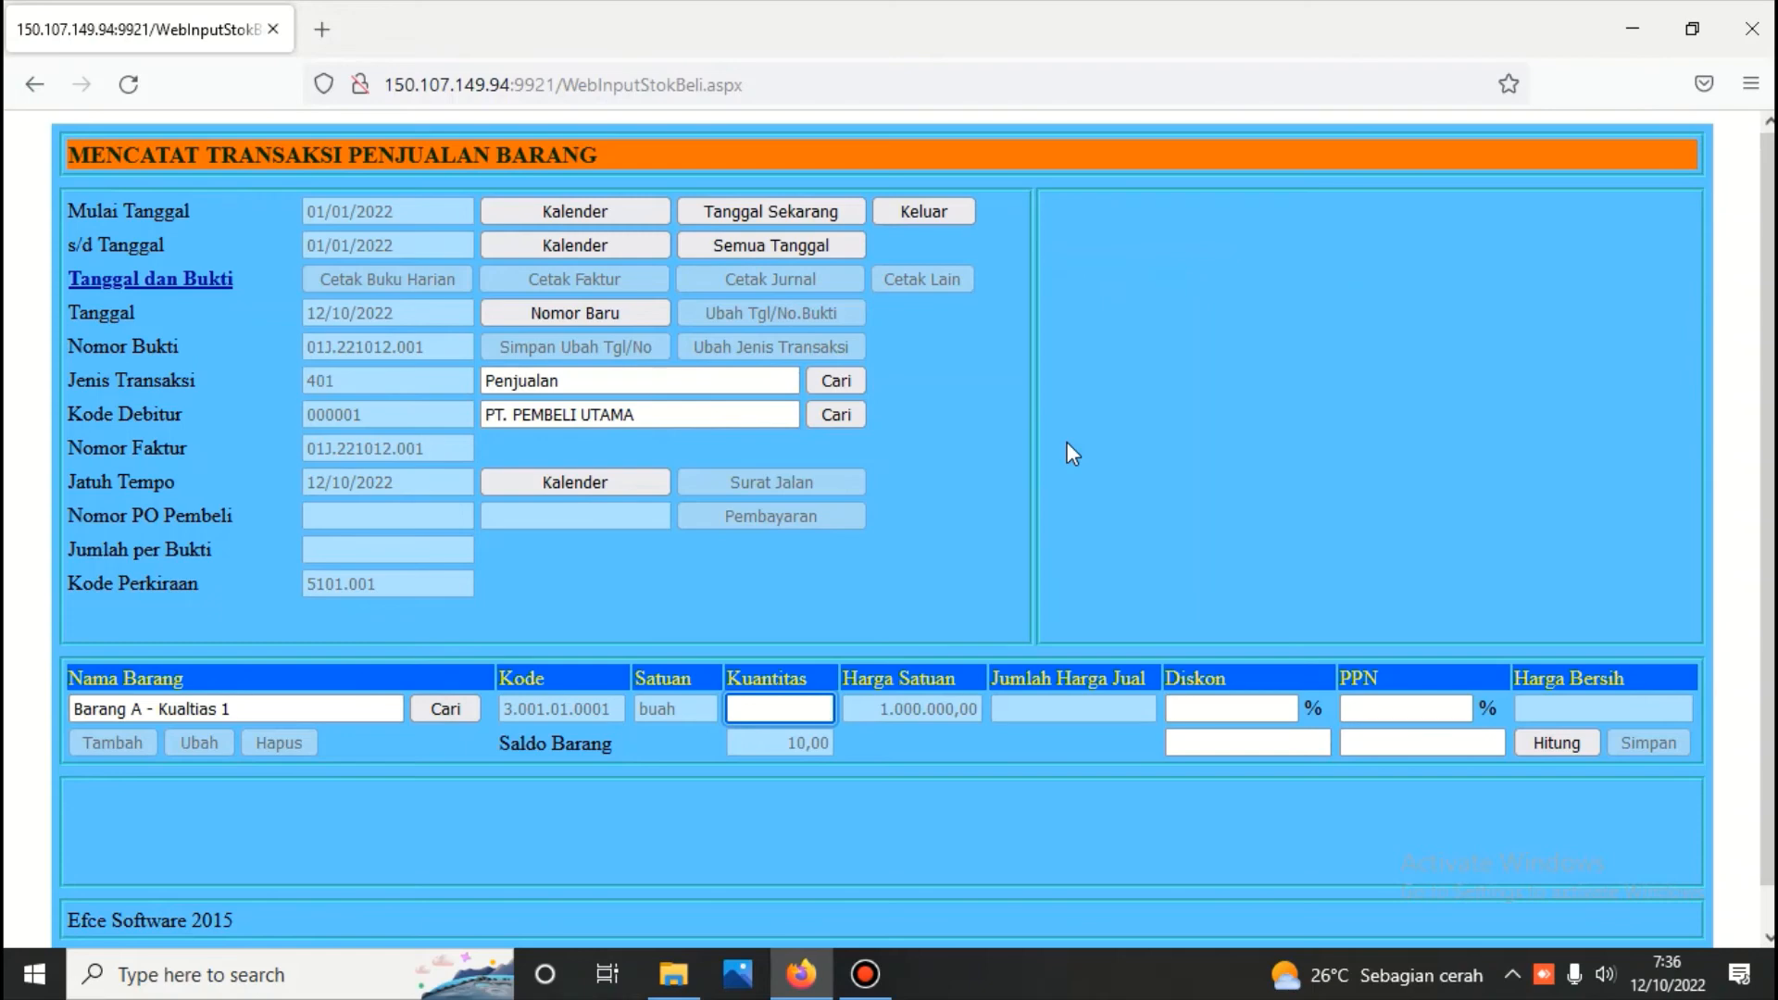
type("5")
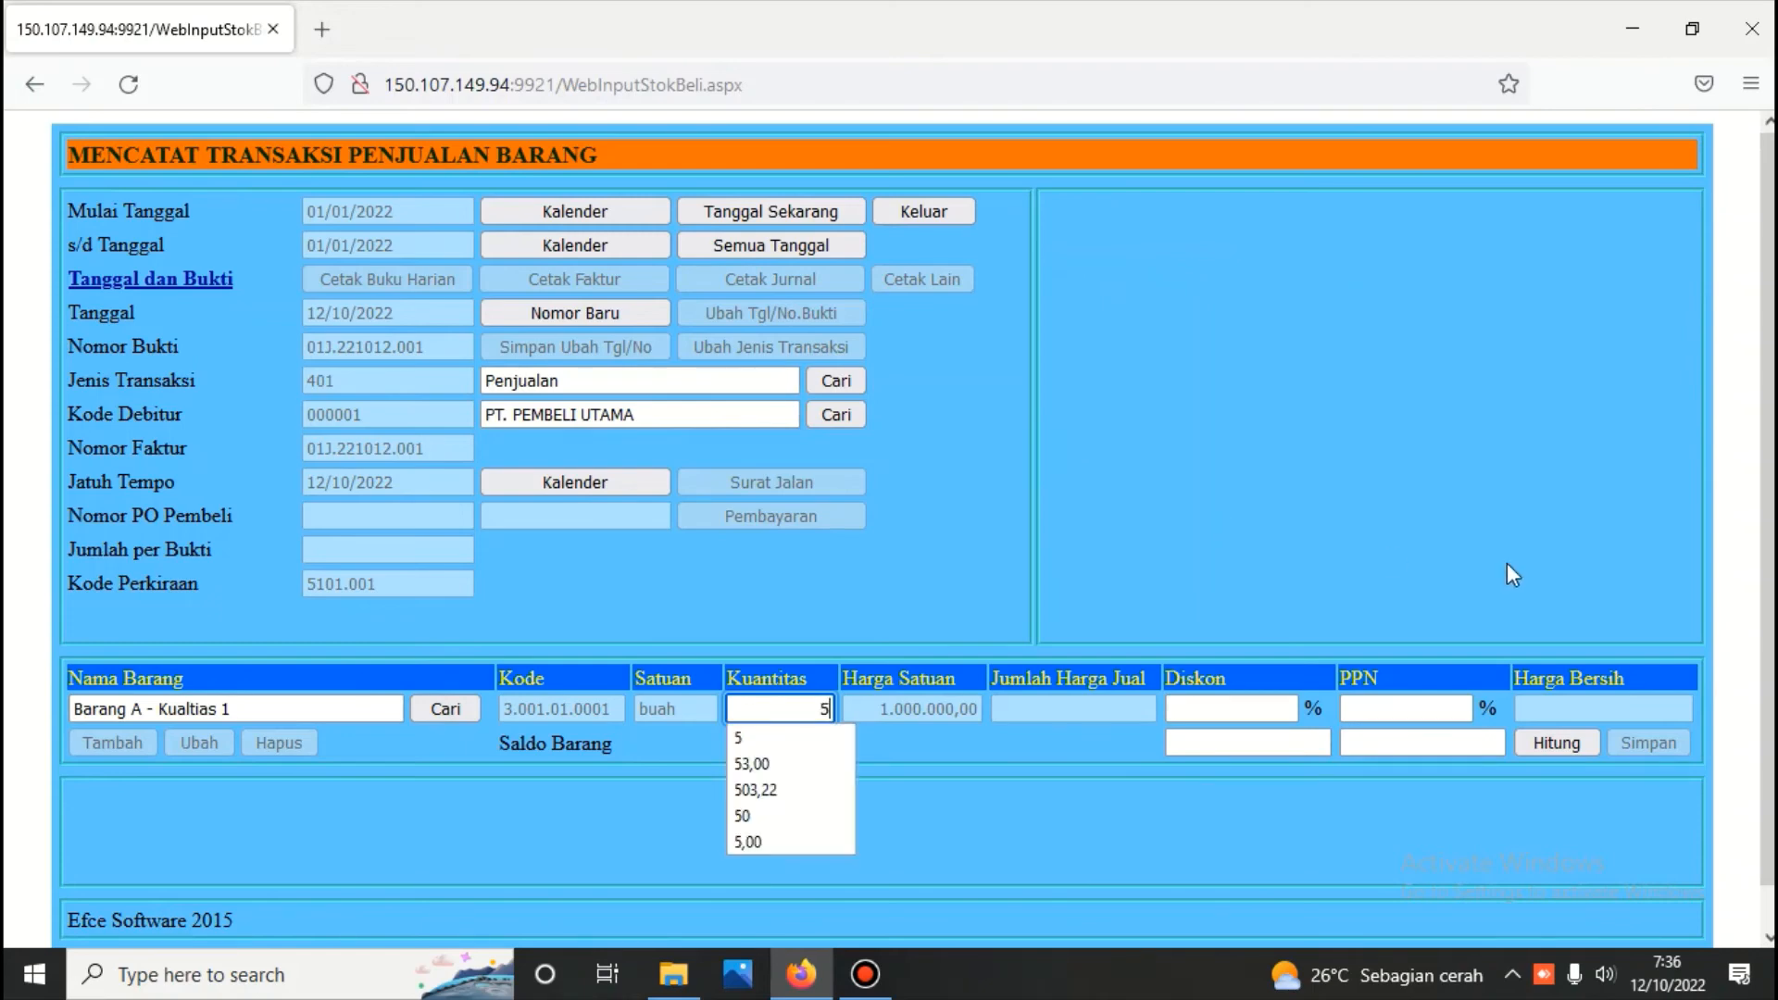
left_click(1547, 741)
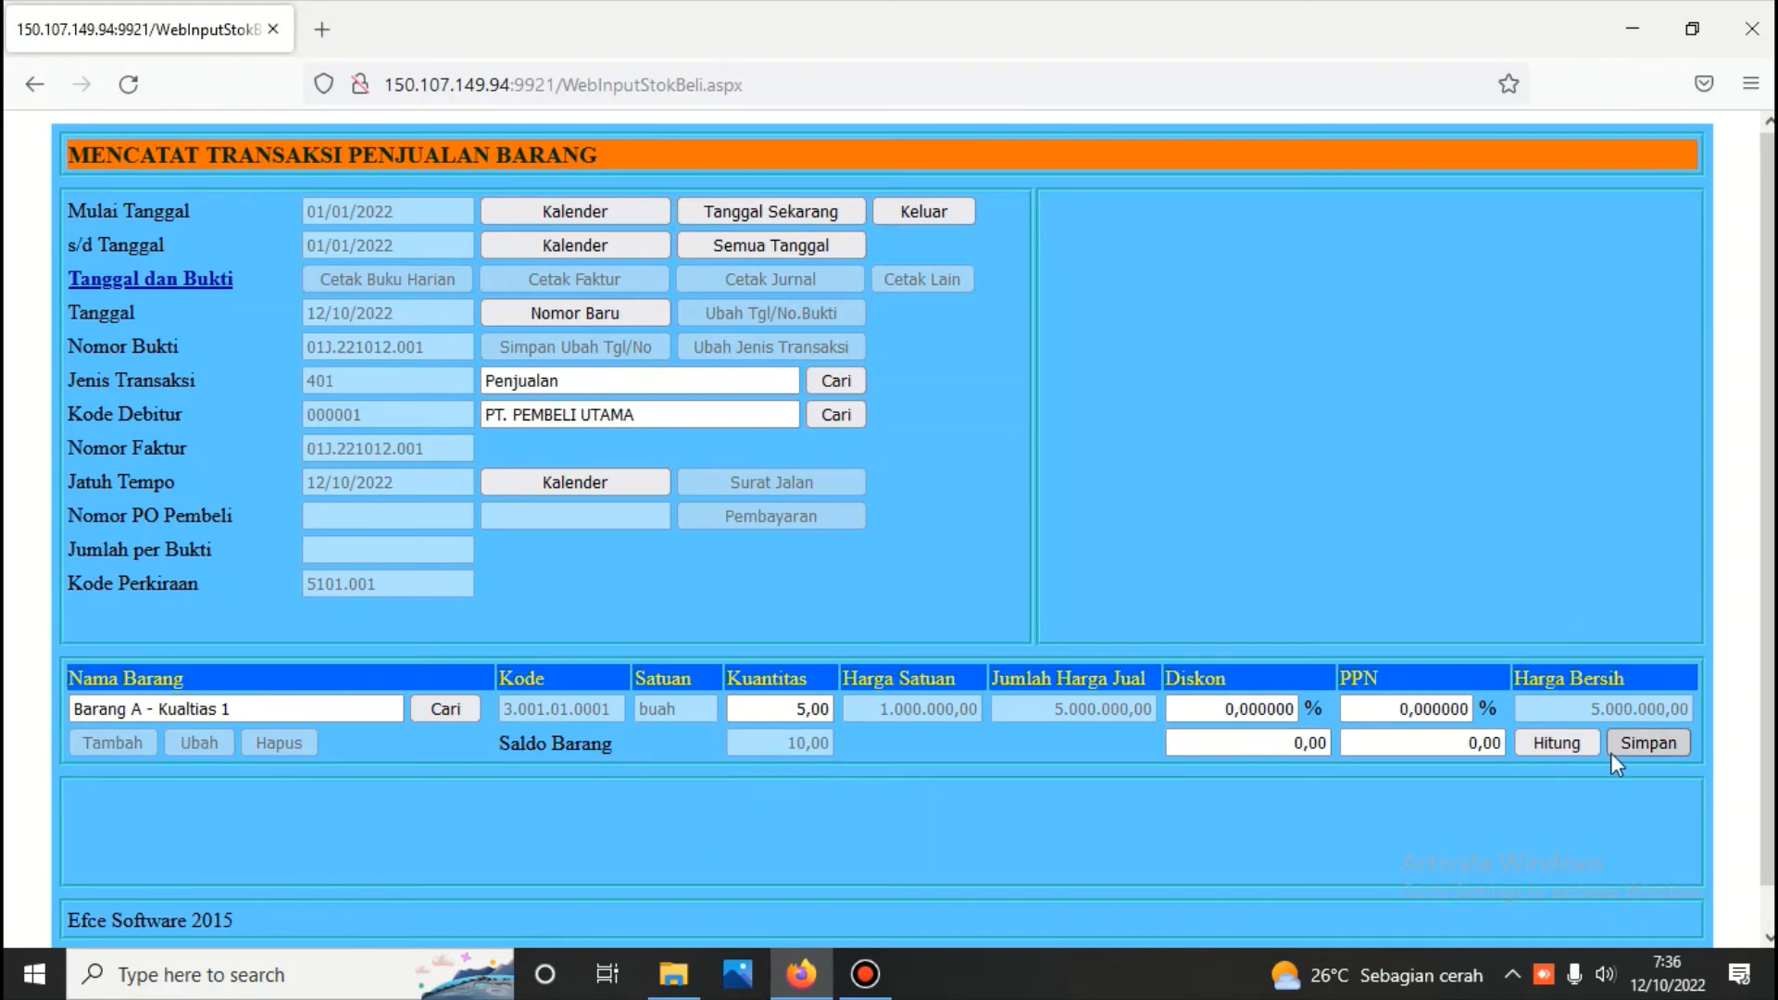
left_click(1636, 742)
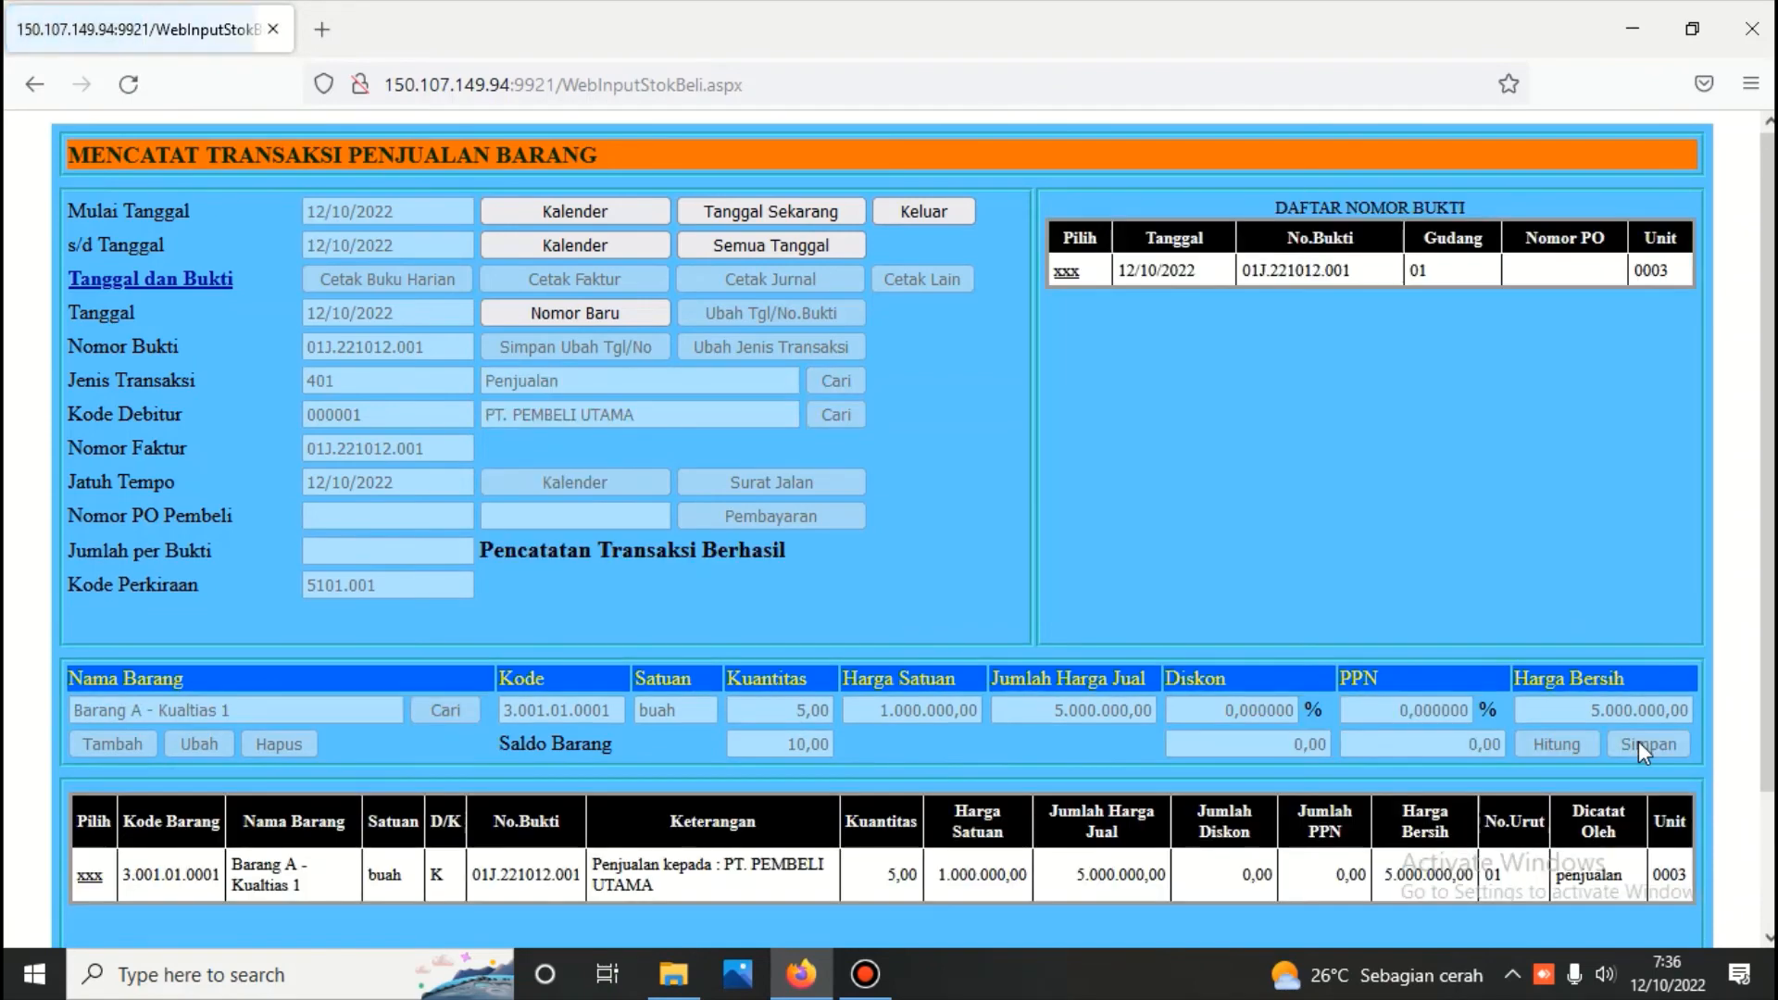
Add 2 buah of Barang A - Kualtias 2 to the same sales voucher, calculate its net price, and save the item
left_click(89, 874)
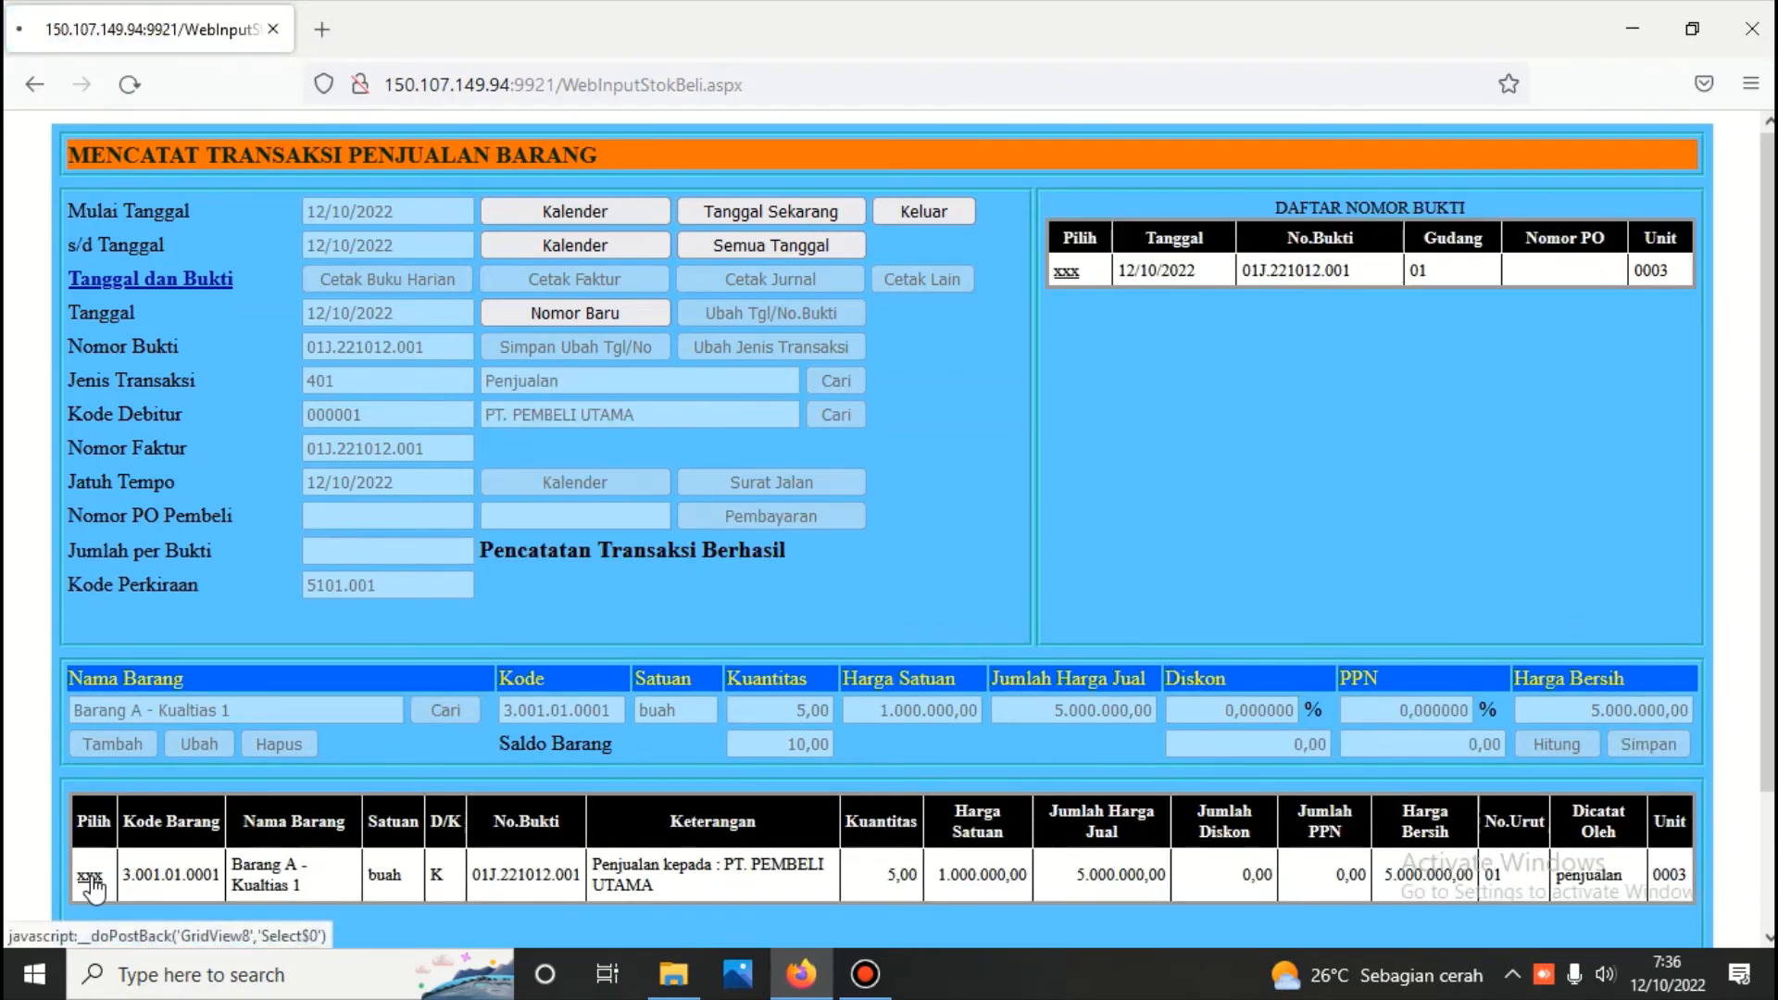
left_click(116, 742)
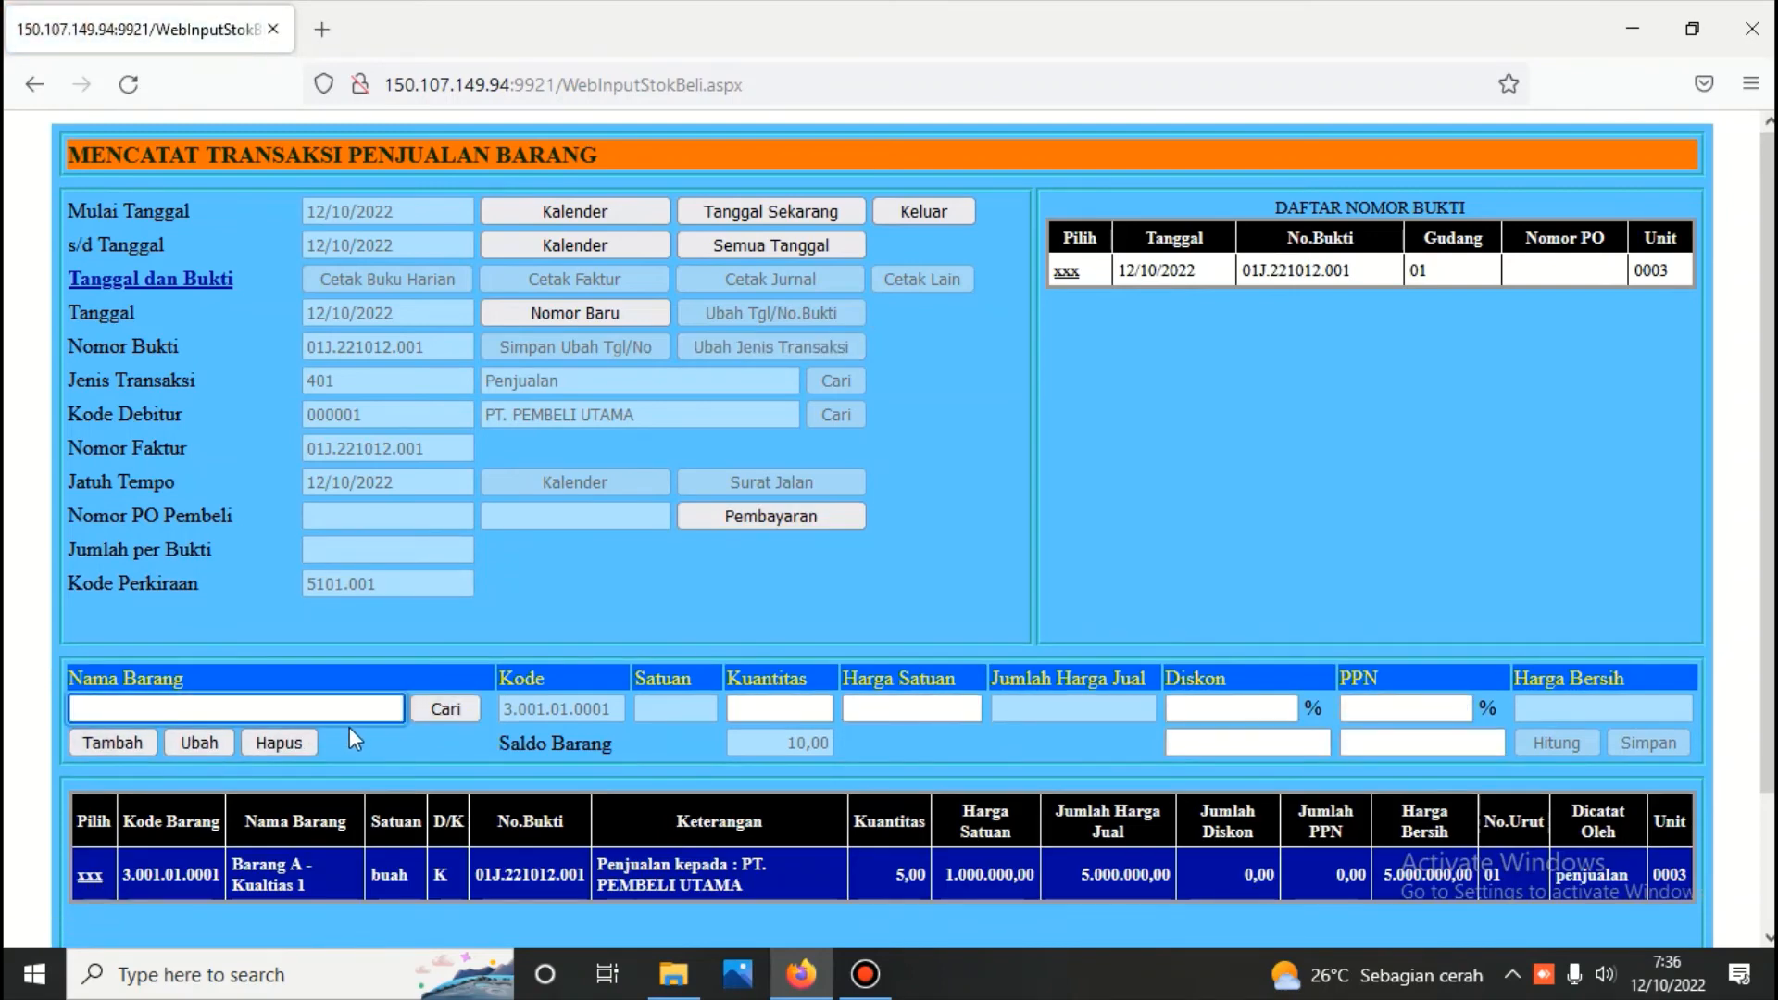
left_click(442, 707)
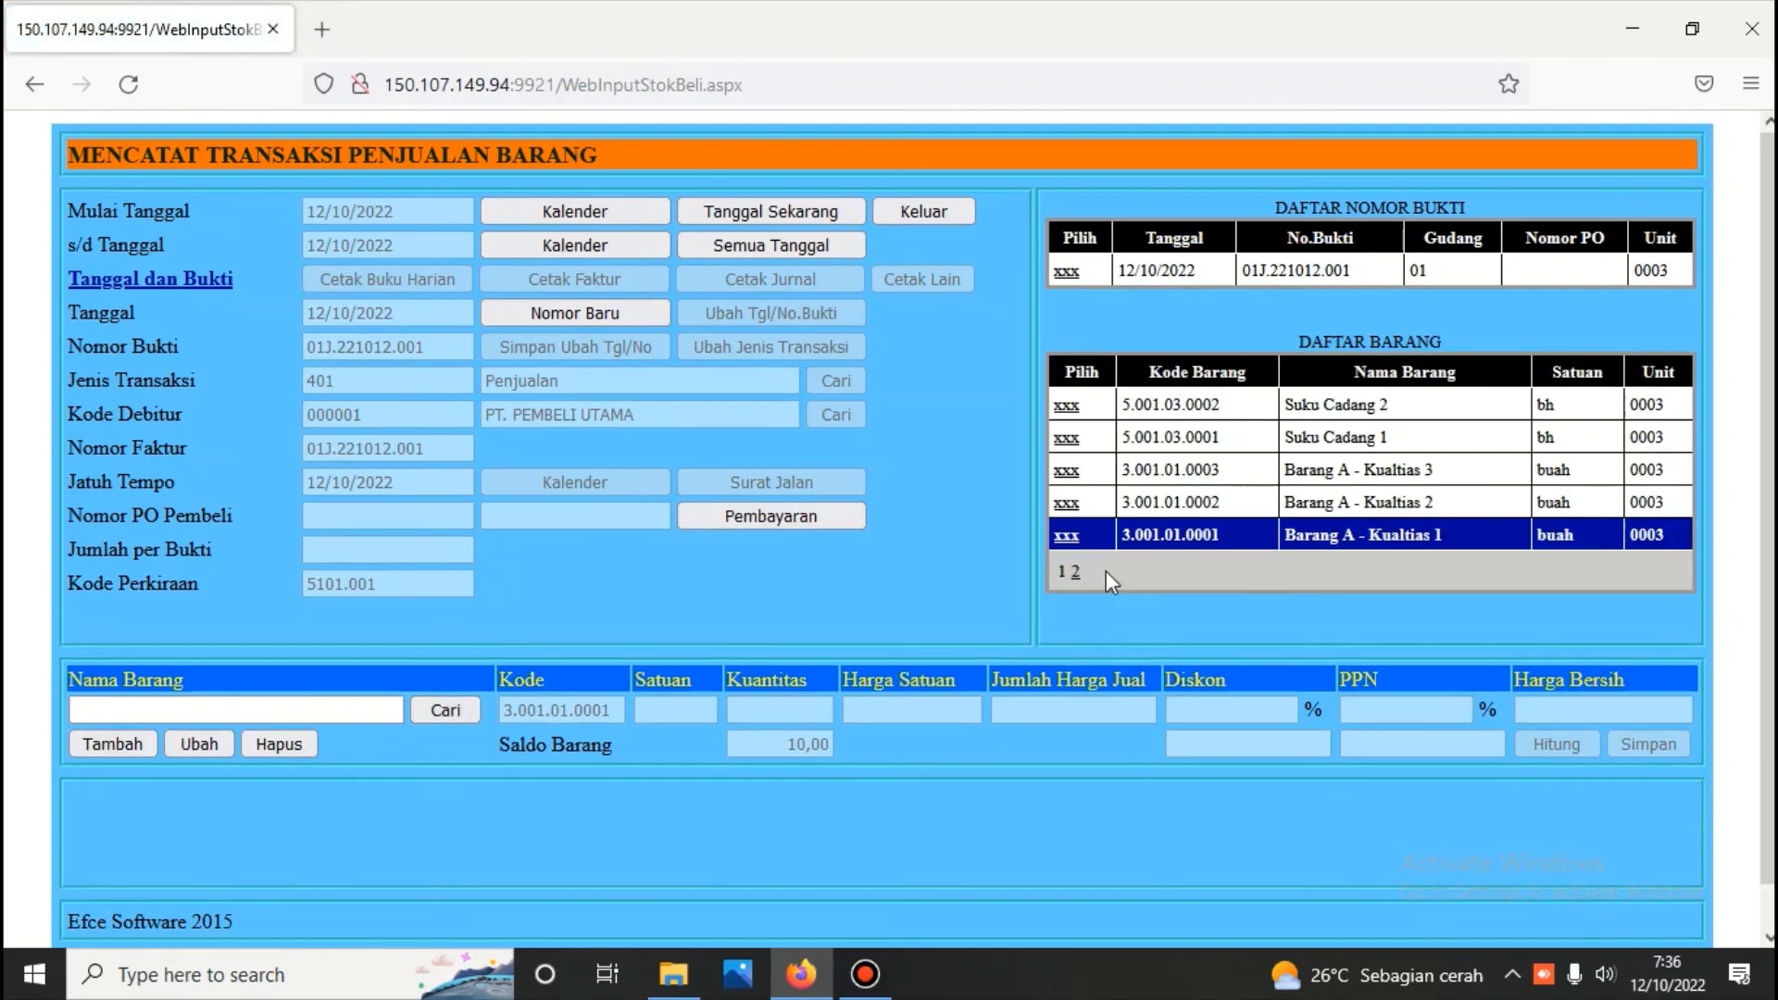
left_click(1066, 508)
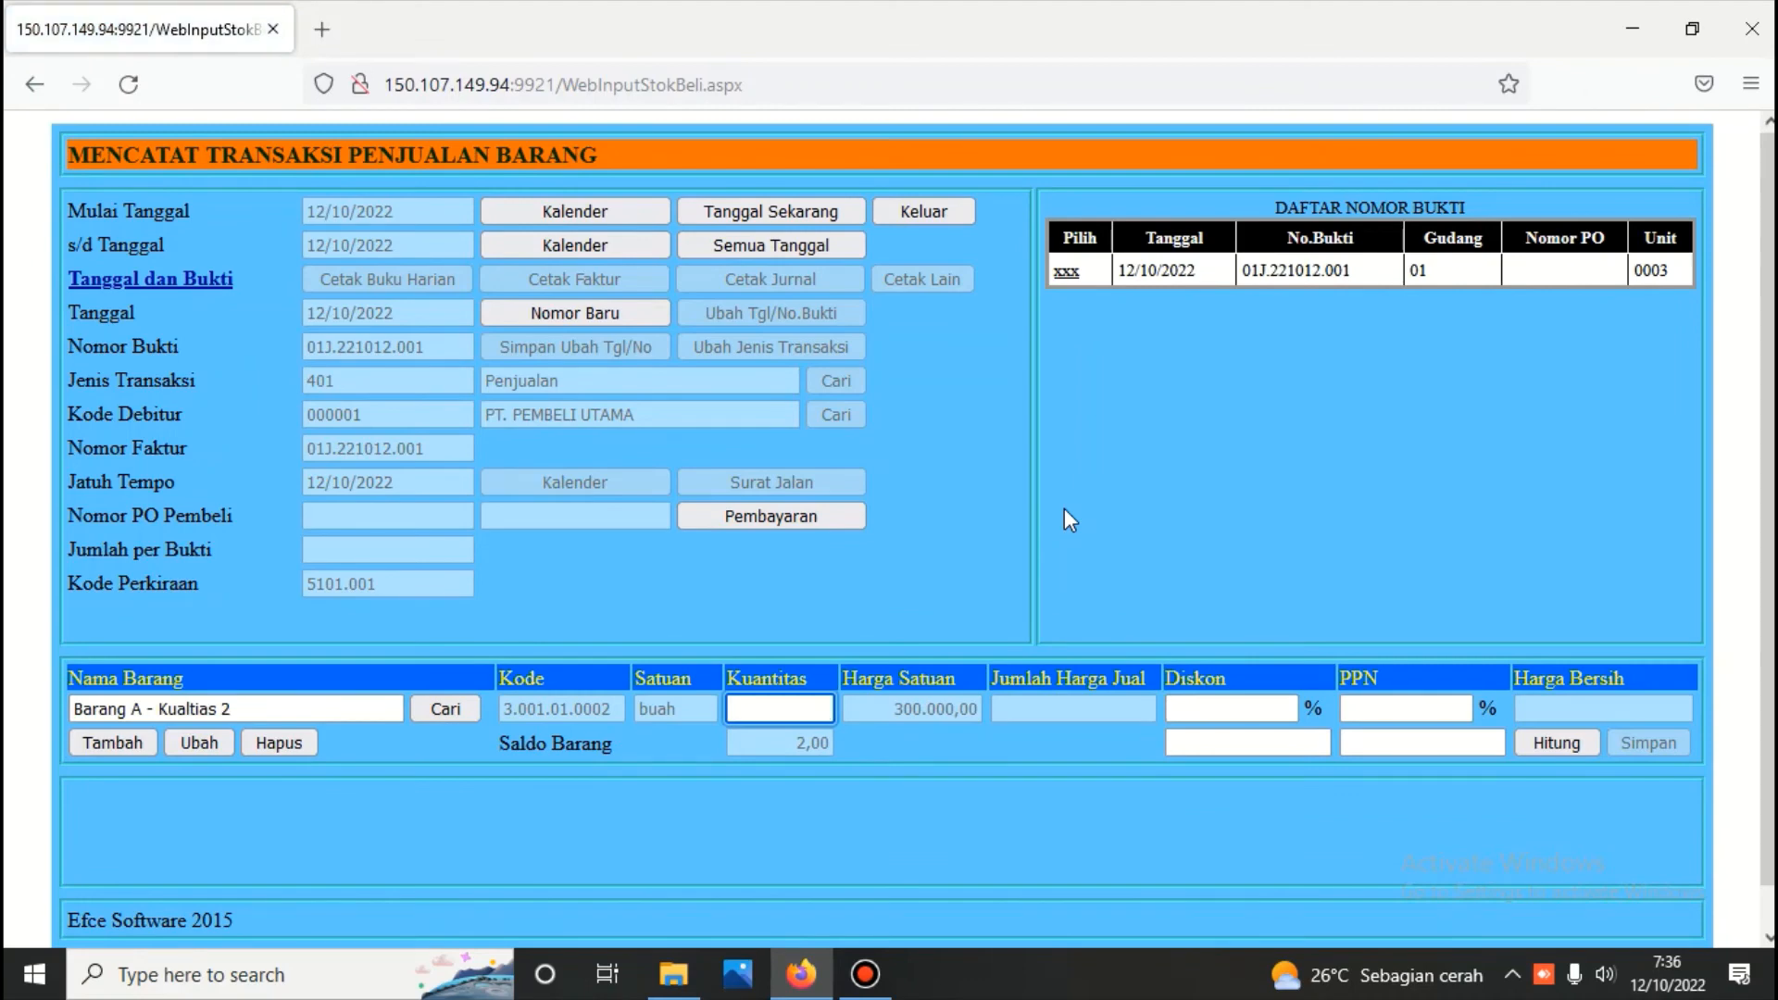
type("2")
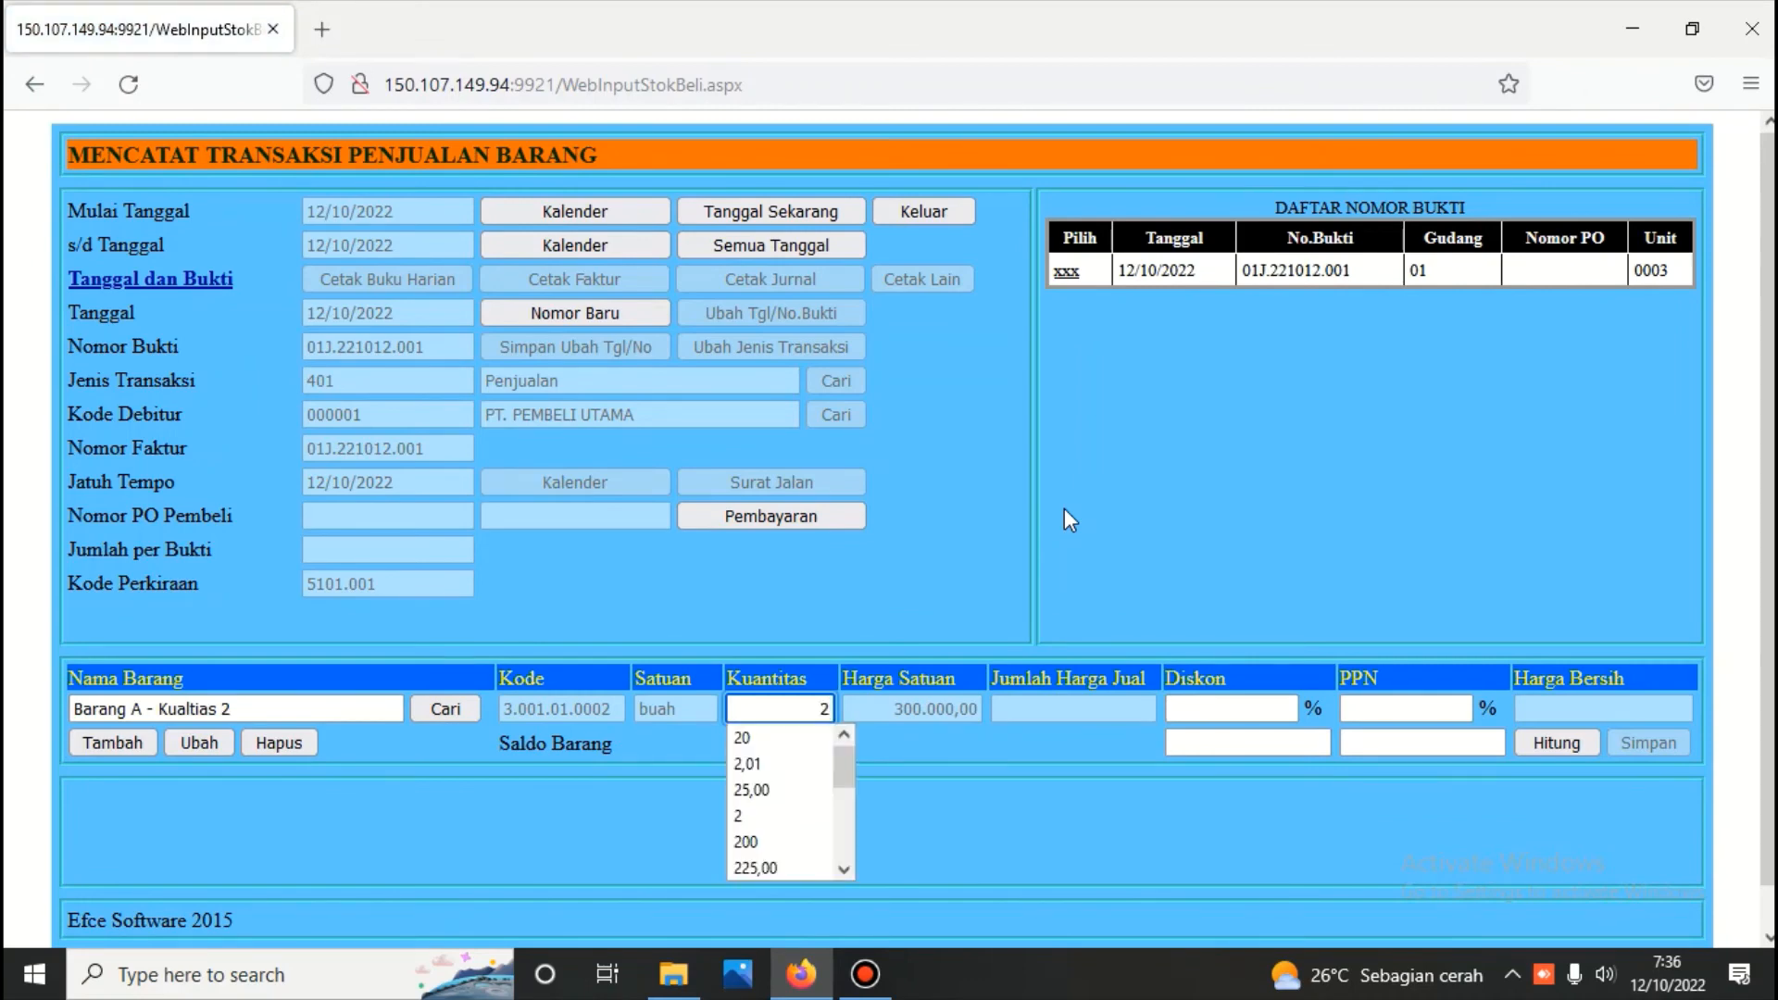
left_click(1564, 737)
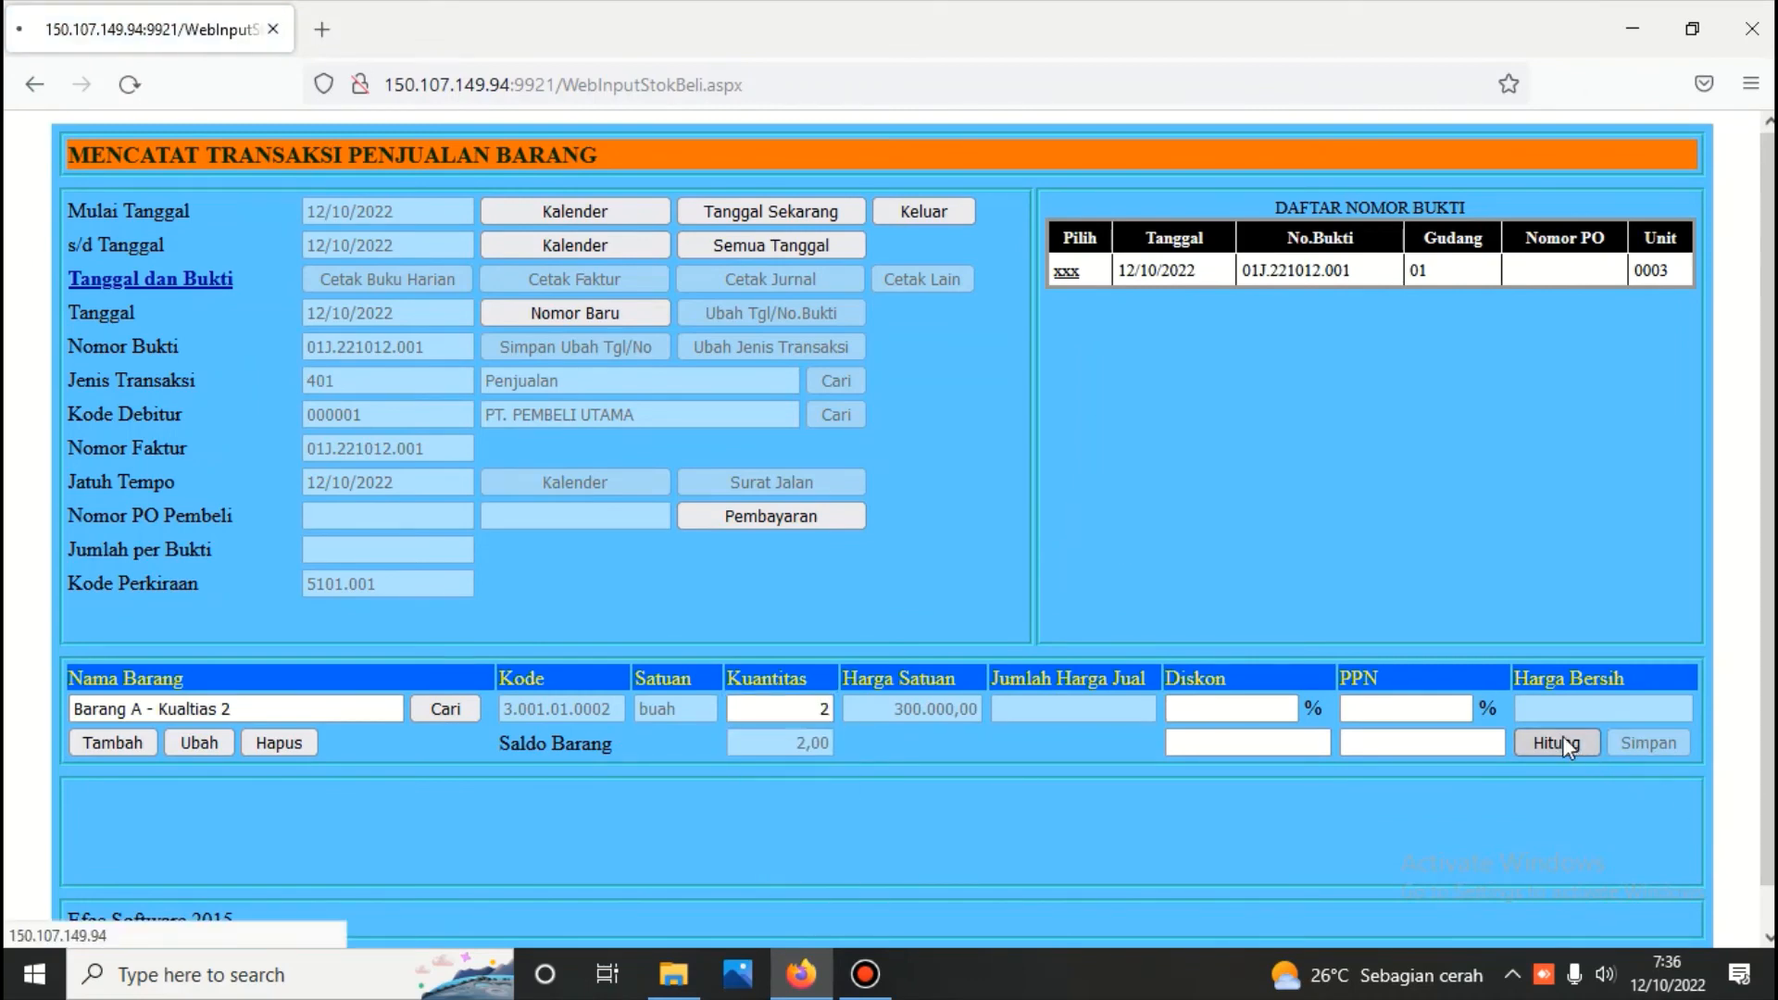
left_click(1642, 741)
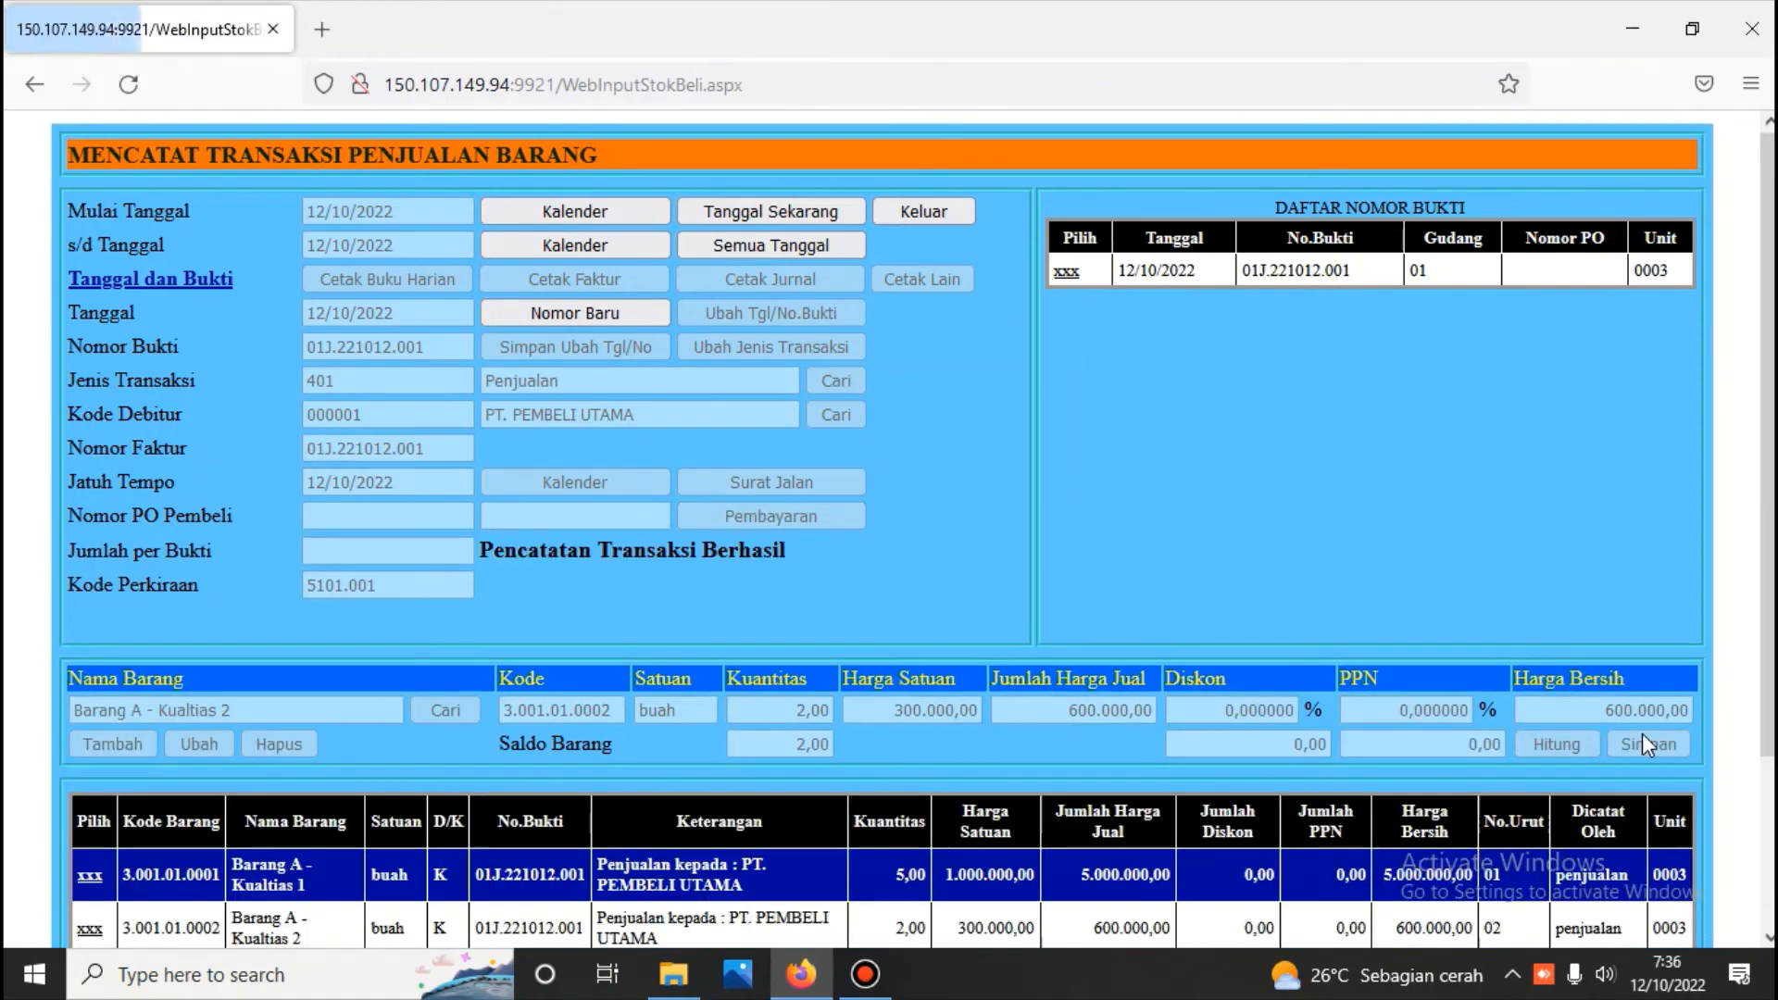
Add 1 buah of Barang A - Kualtias 3 to the same sales voucher, calculate its net price, and save the item
left_click(89, 884)
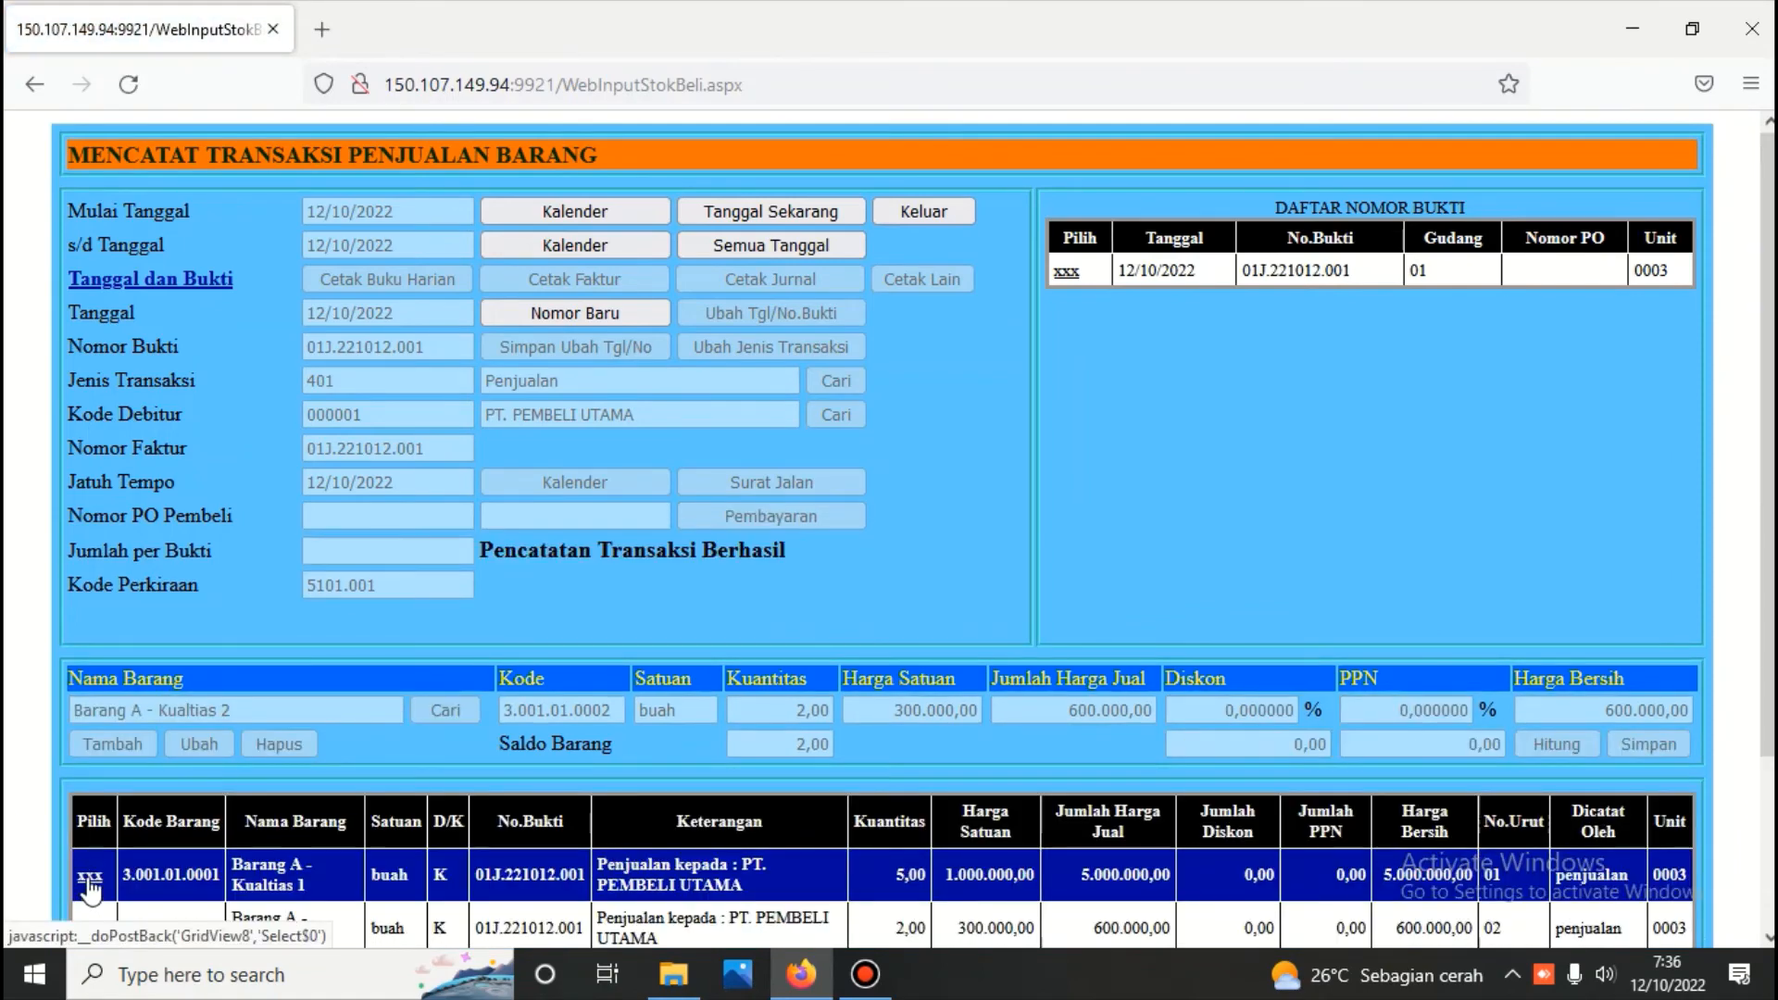
left_click(106, 743)
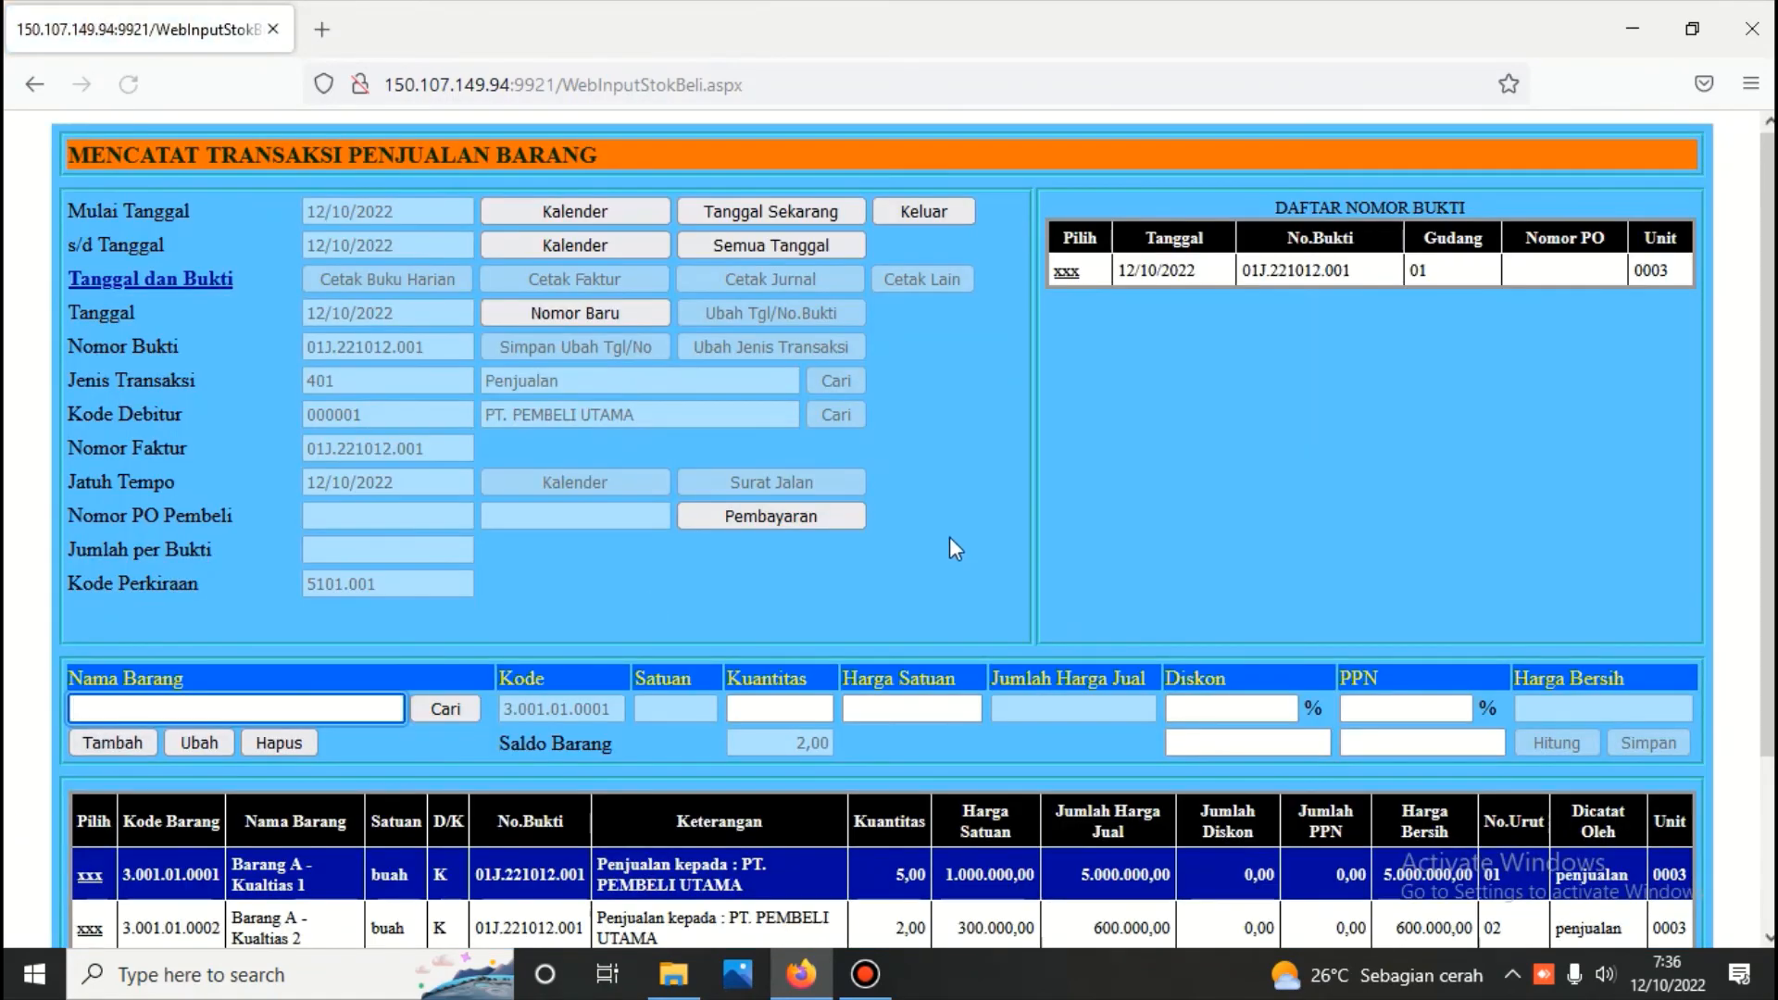
left_click(441, 706)
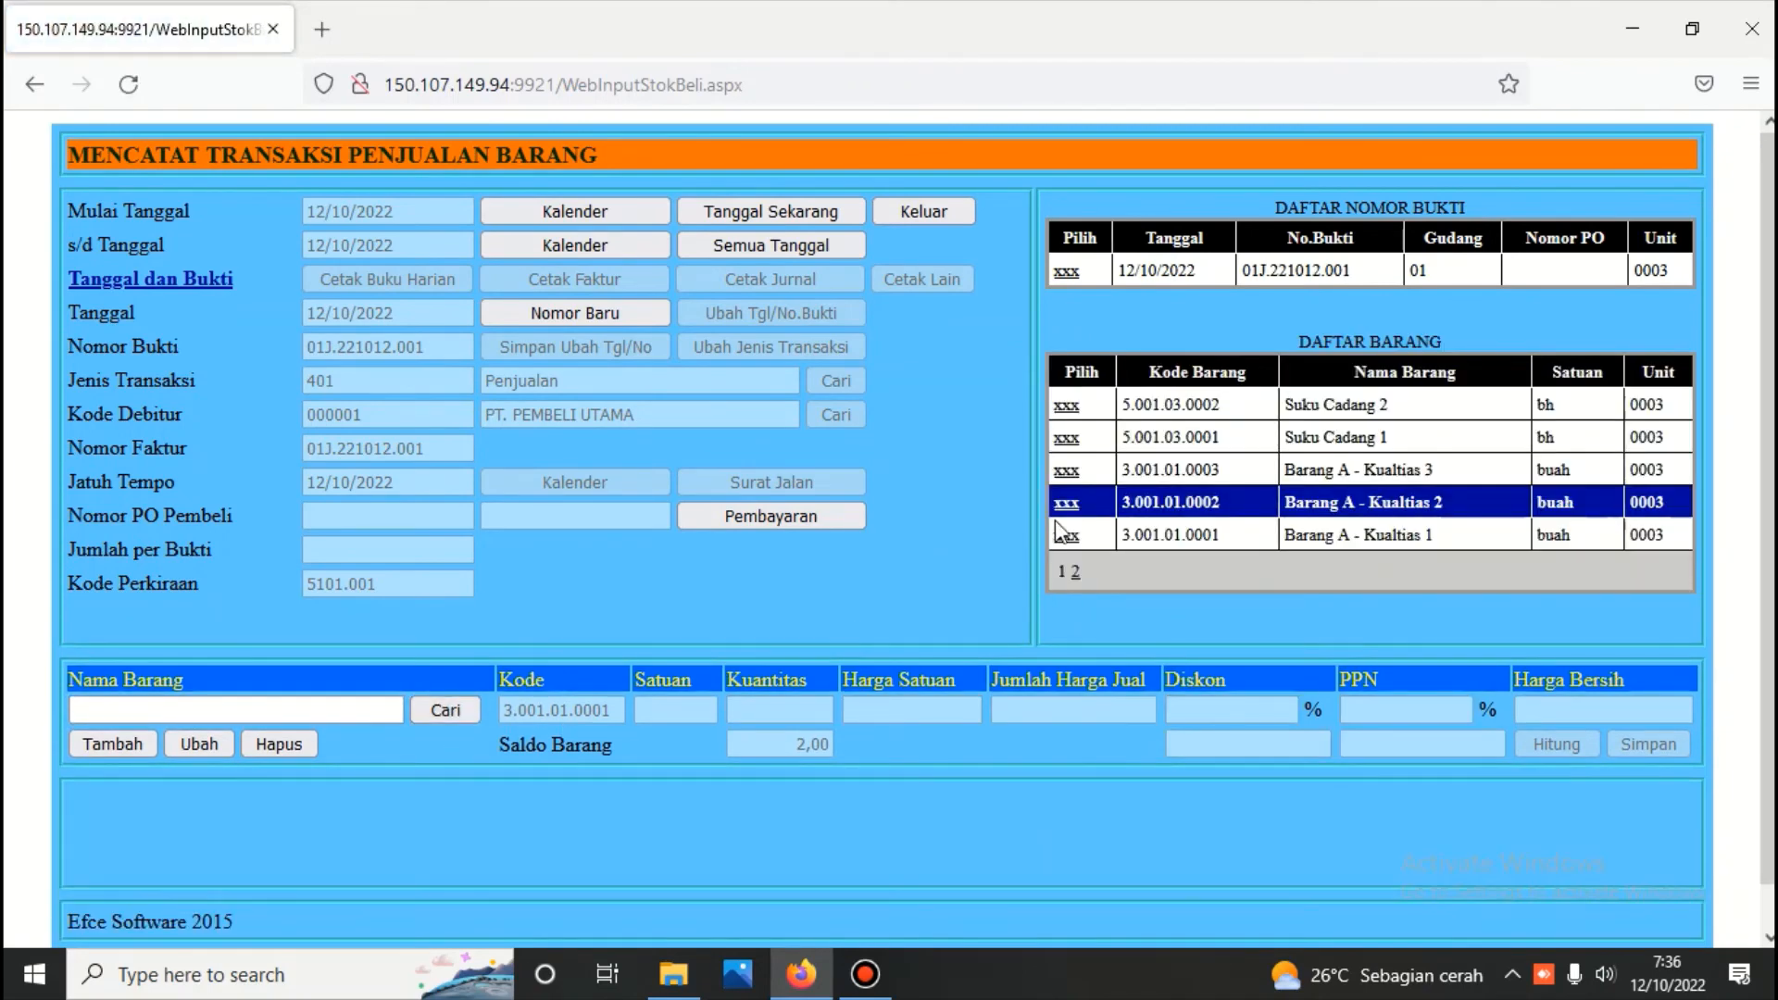
left_click(1065, 468)
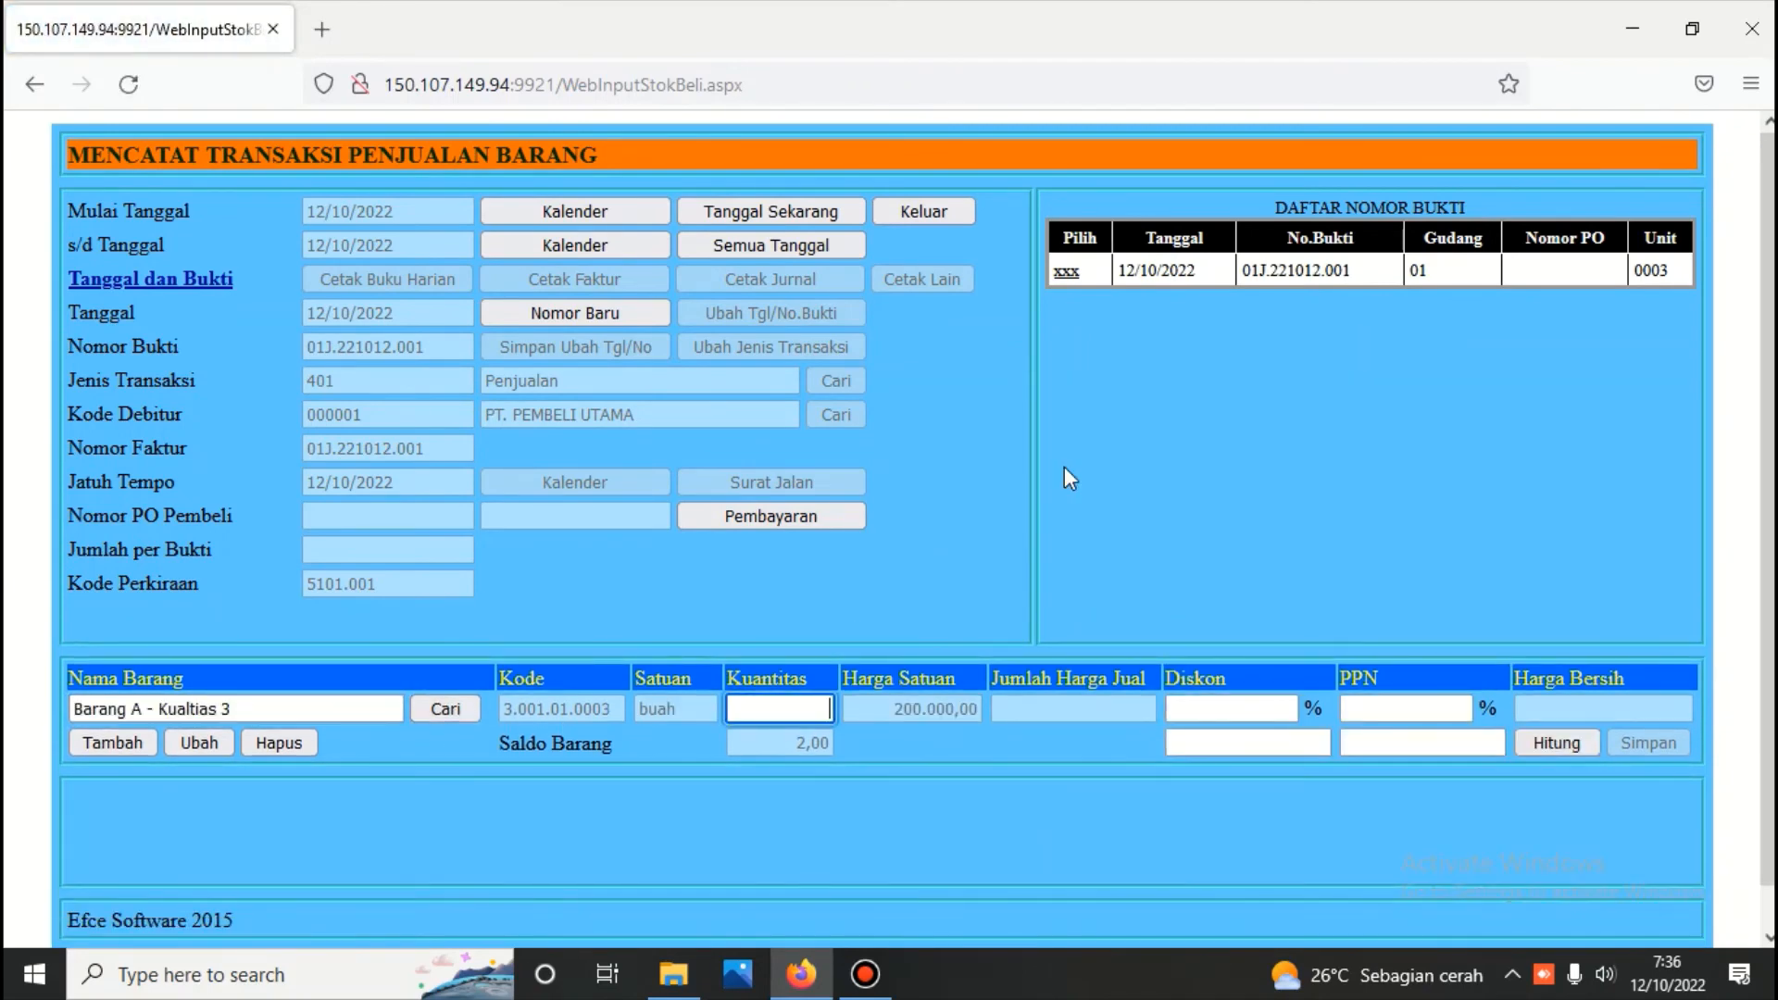
type("1")
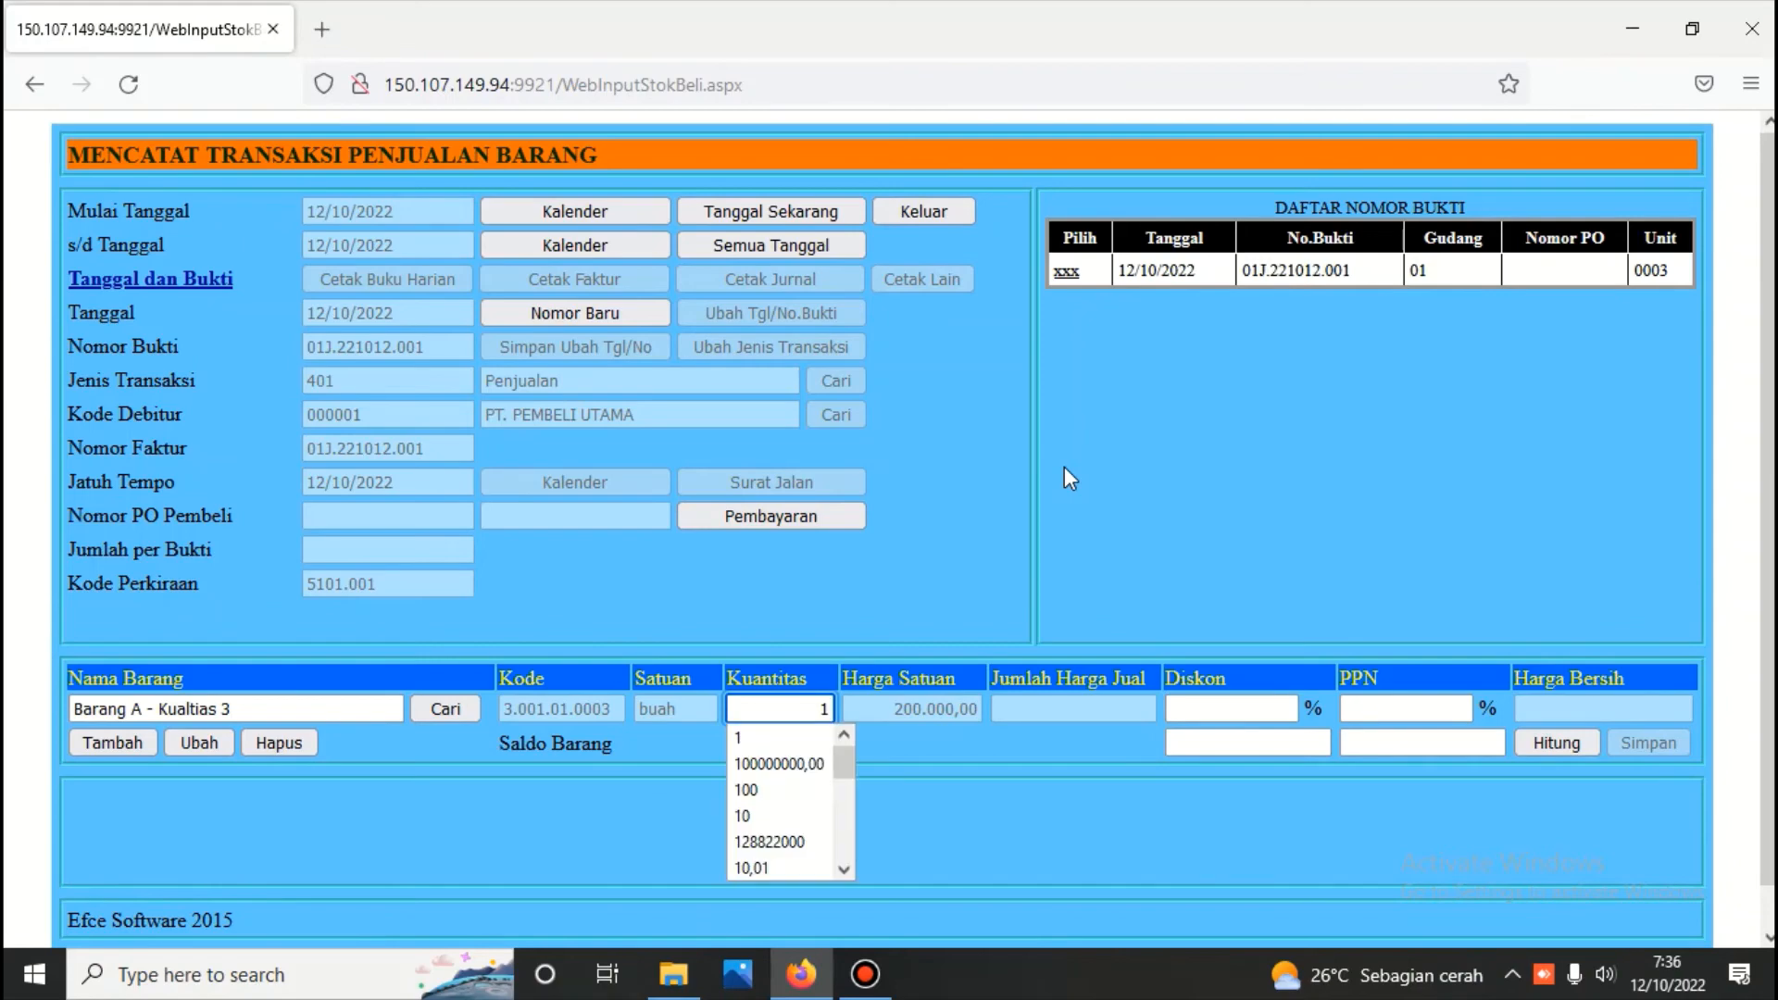
left_click(1571, 743)
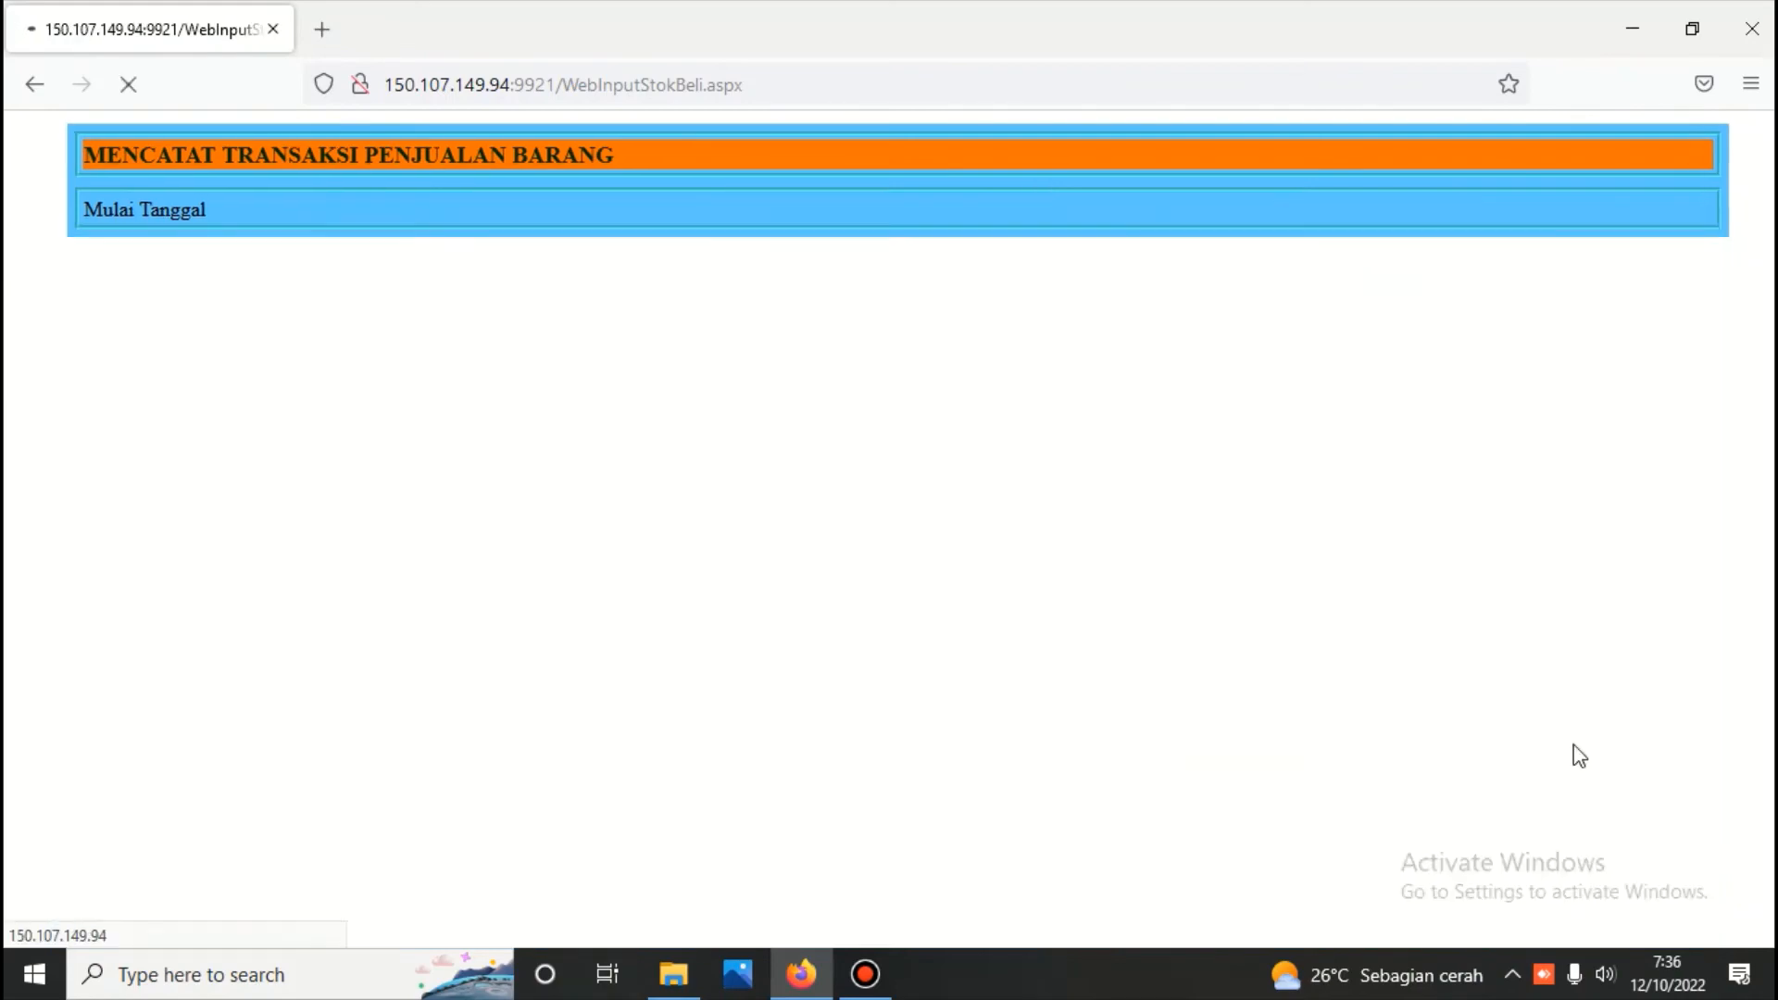
left_click(1632, 741)
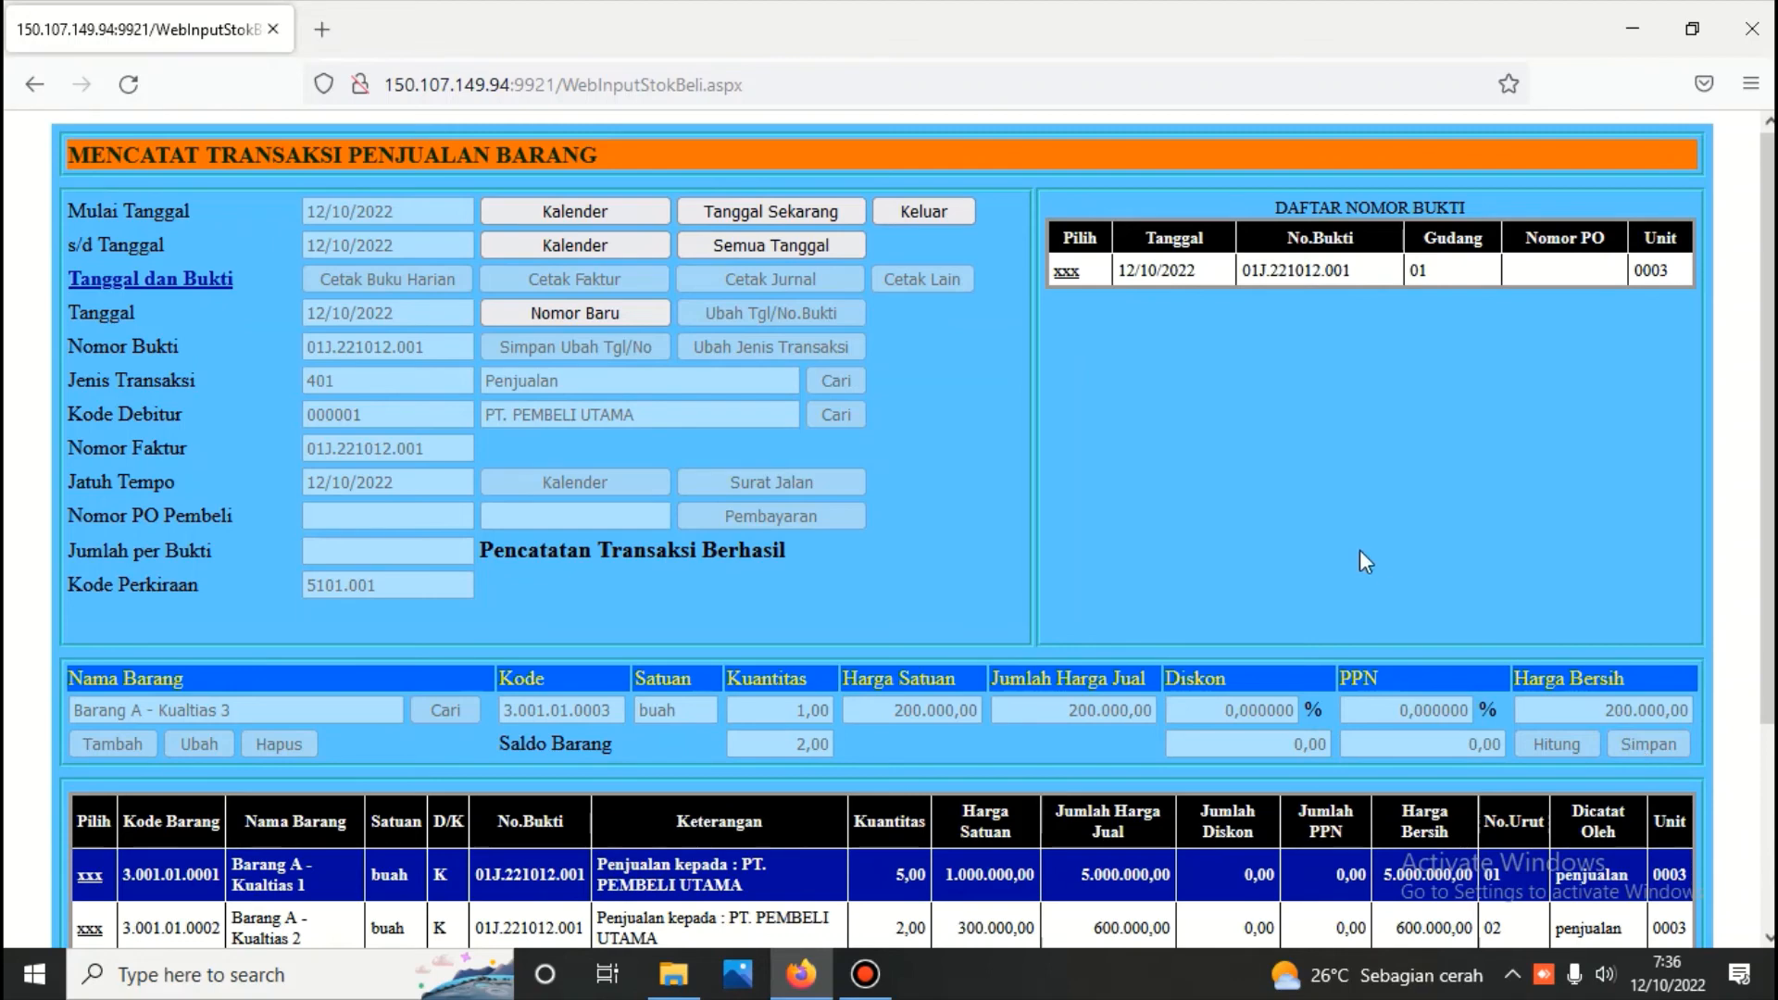
Generate the invoice (Faktur) for the 12/10/2022 sales voucher and review its item quantities and prices
left_click(1066, 273)
left_click(628, 274)
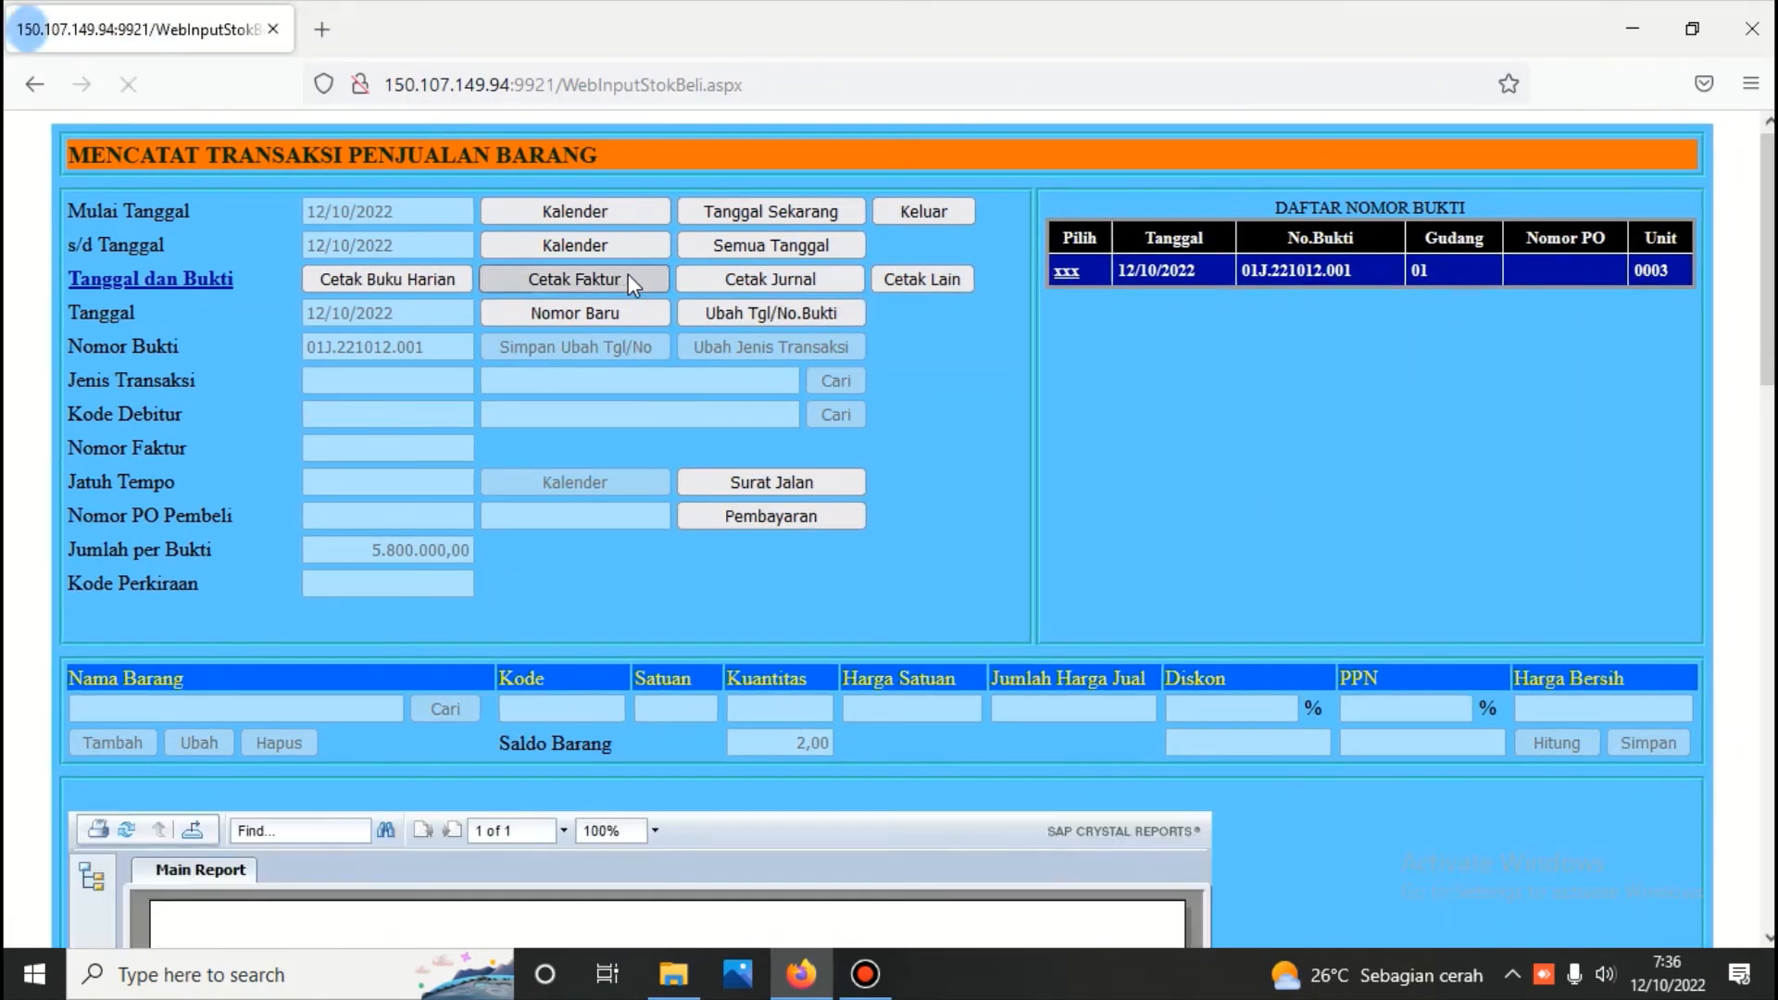
scroll(631, 296, "down", 3)
scroll(634, 306, "down", 15)
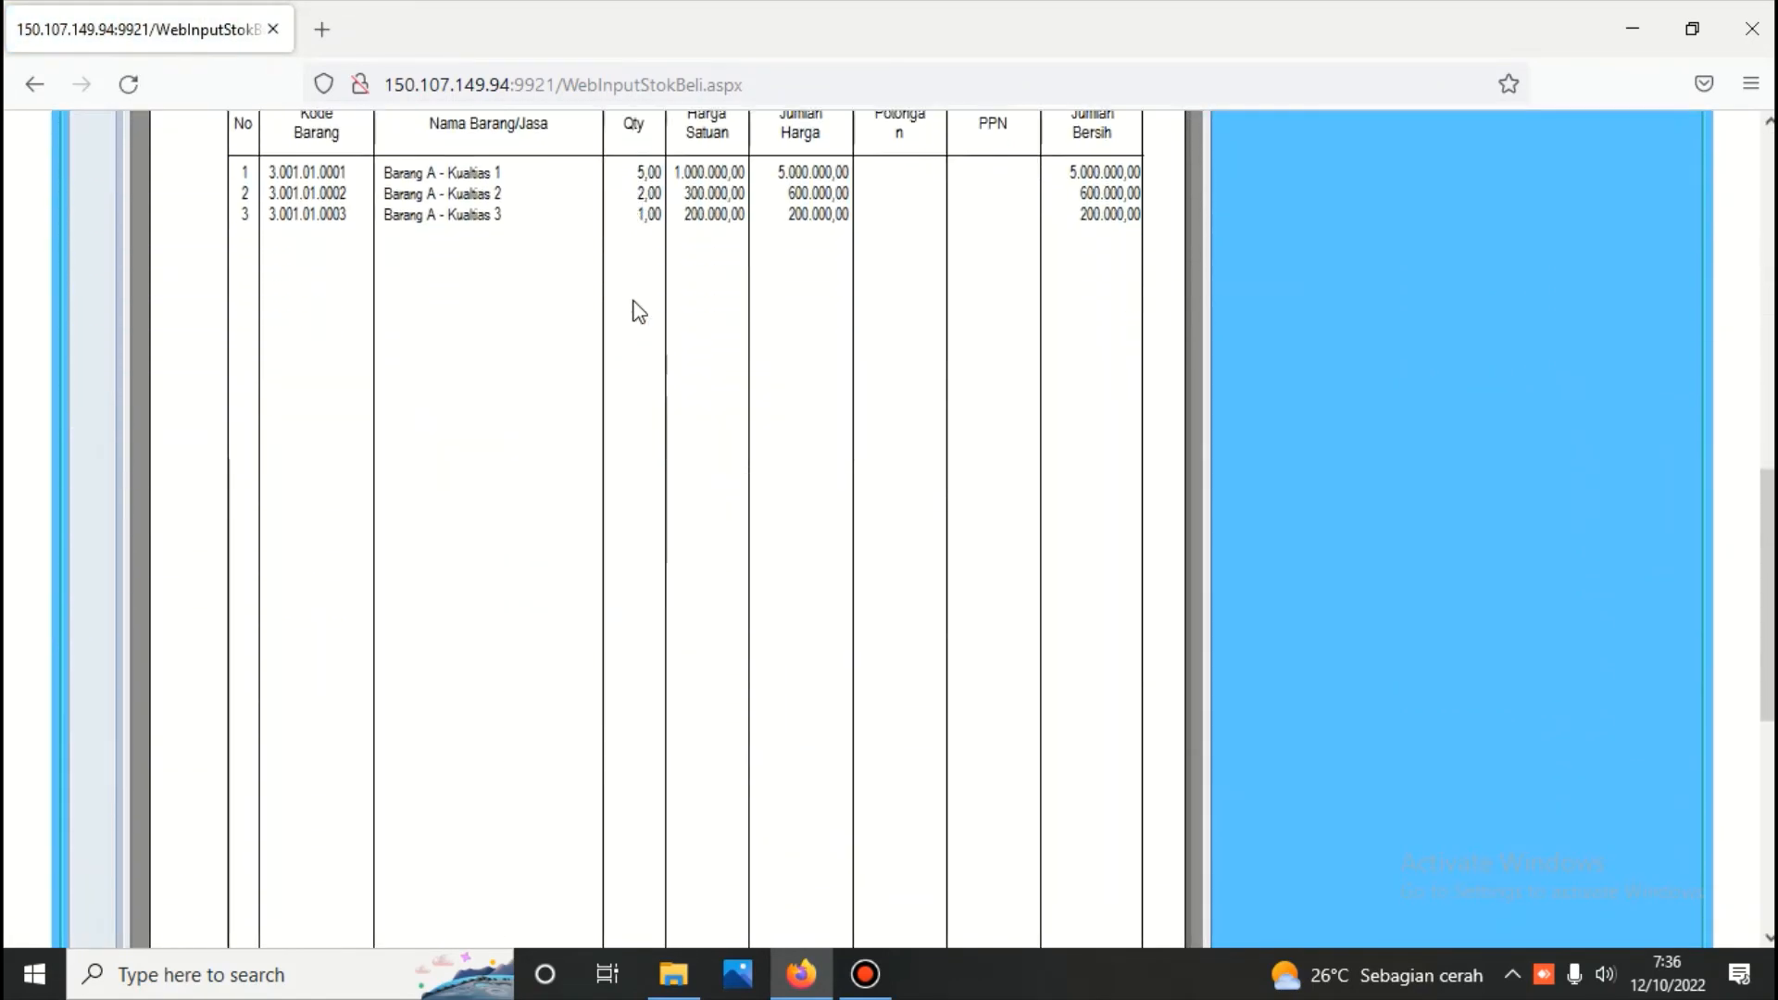
scroll(639, 327, "down", 2)
scroll(639, 326, "up", 20)
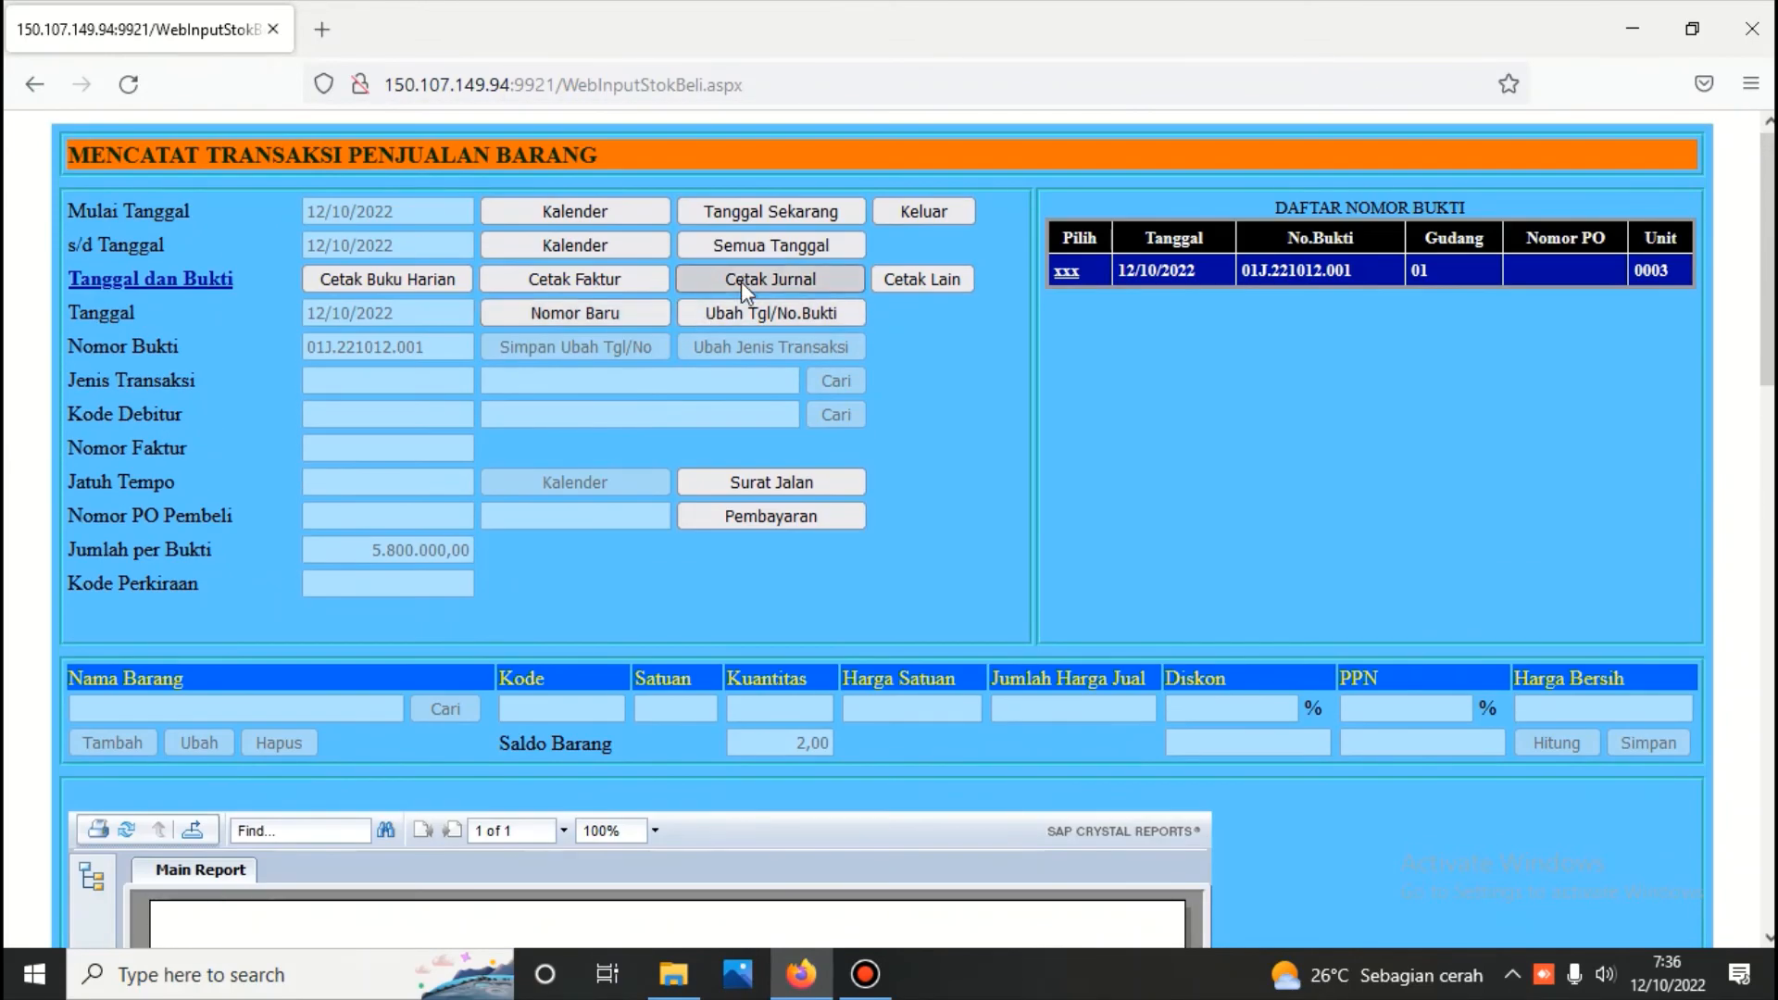
Generate the sales journal for the 12/10/2022 voucher and review its debit and credit entries
left_click(741, 281)
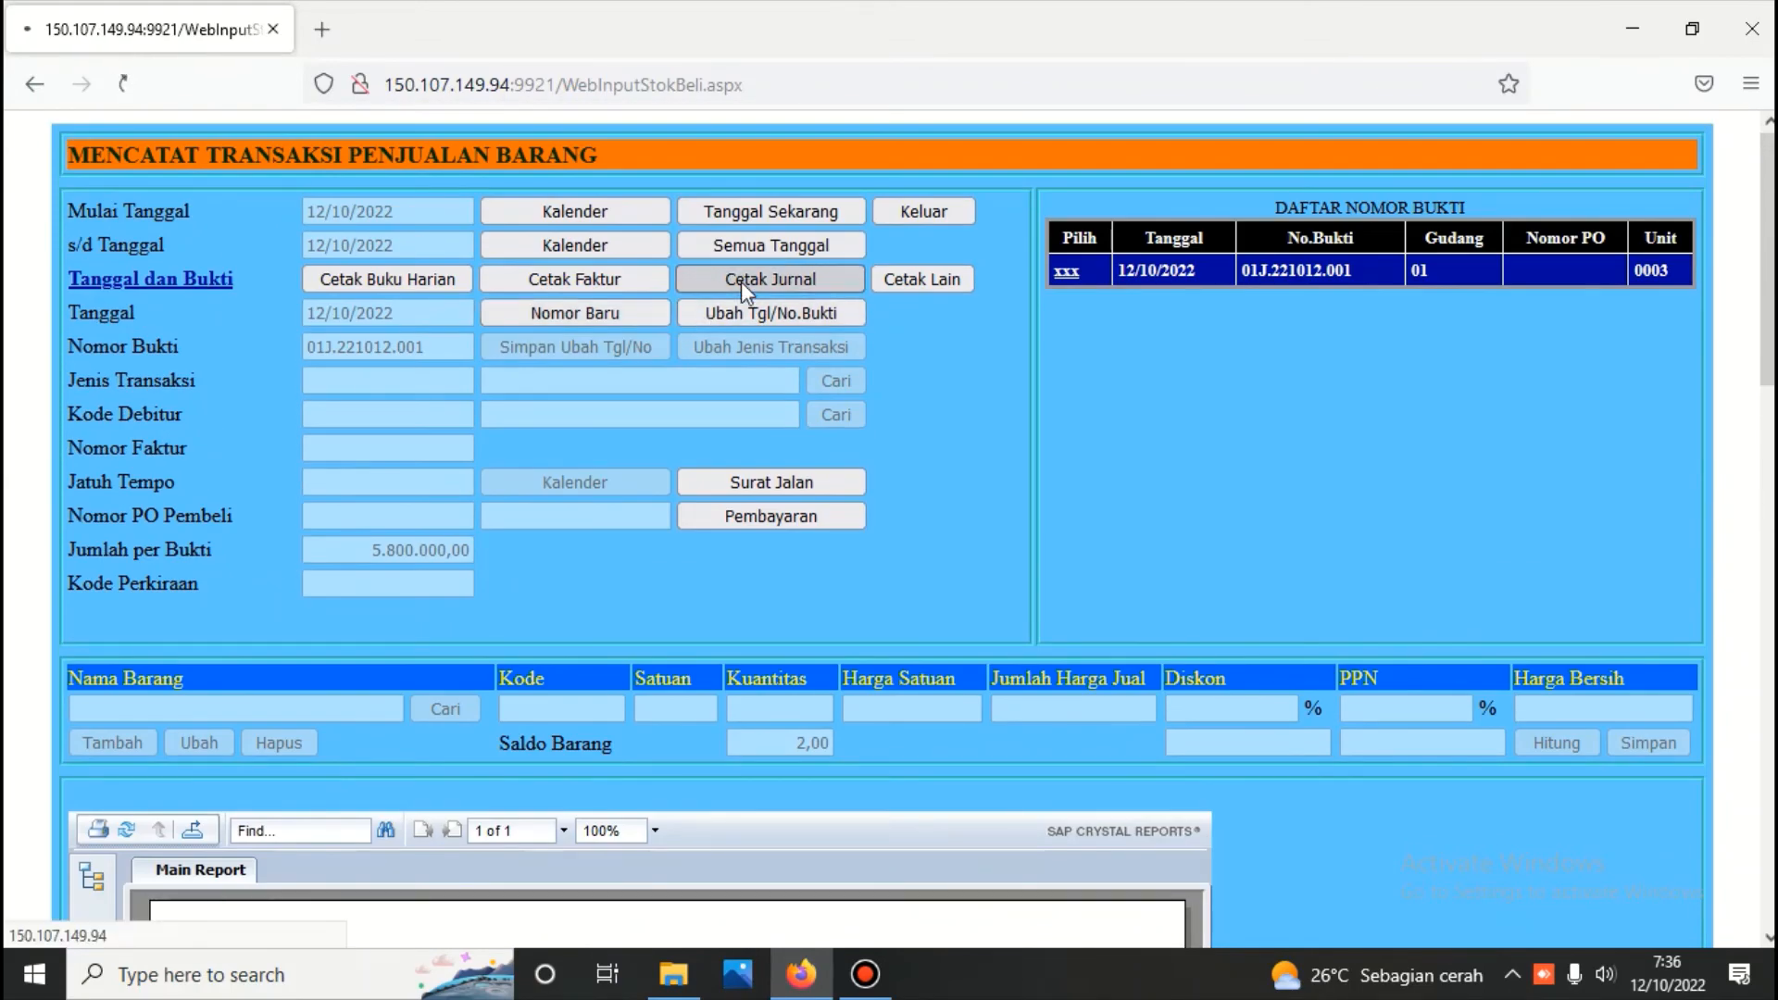
scroll(724, 357, "down", 5)
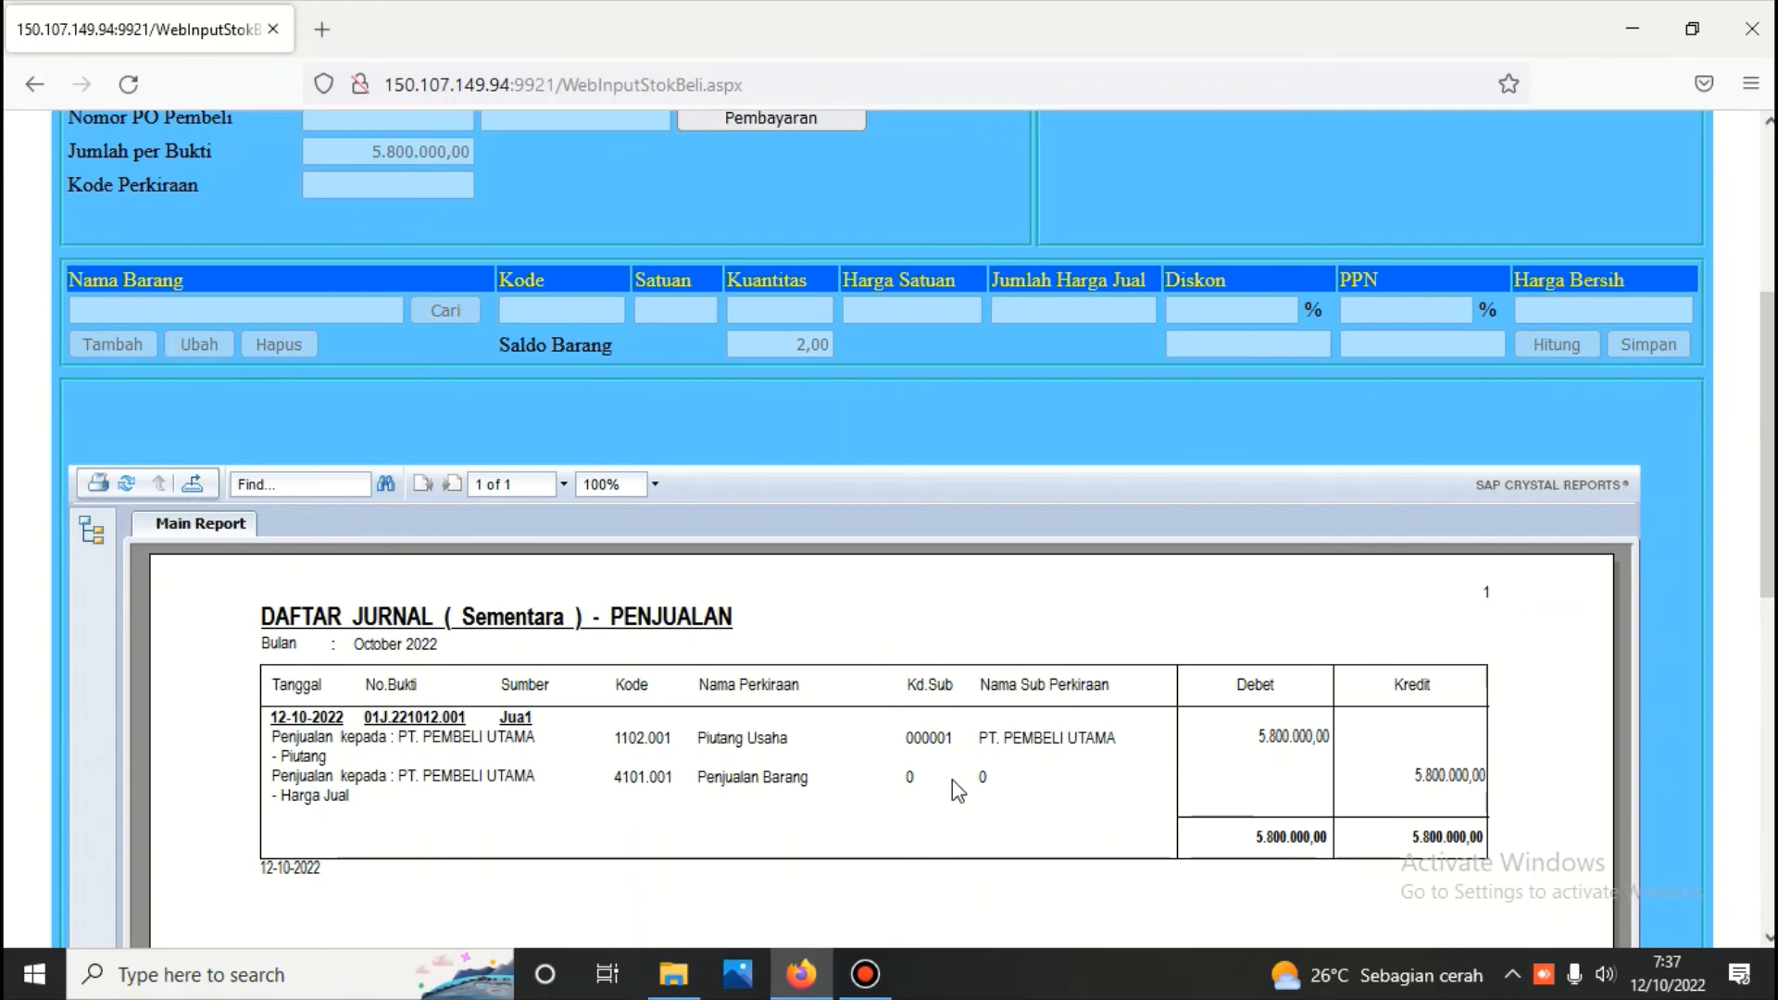
scroll(954, 778, "up", 5)
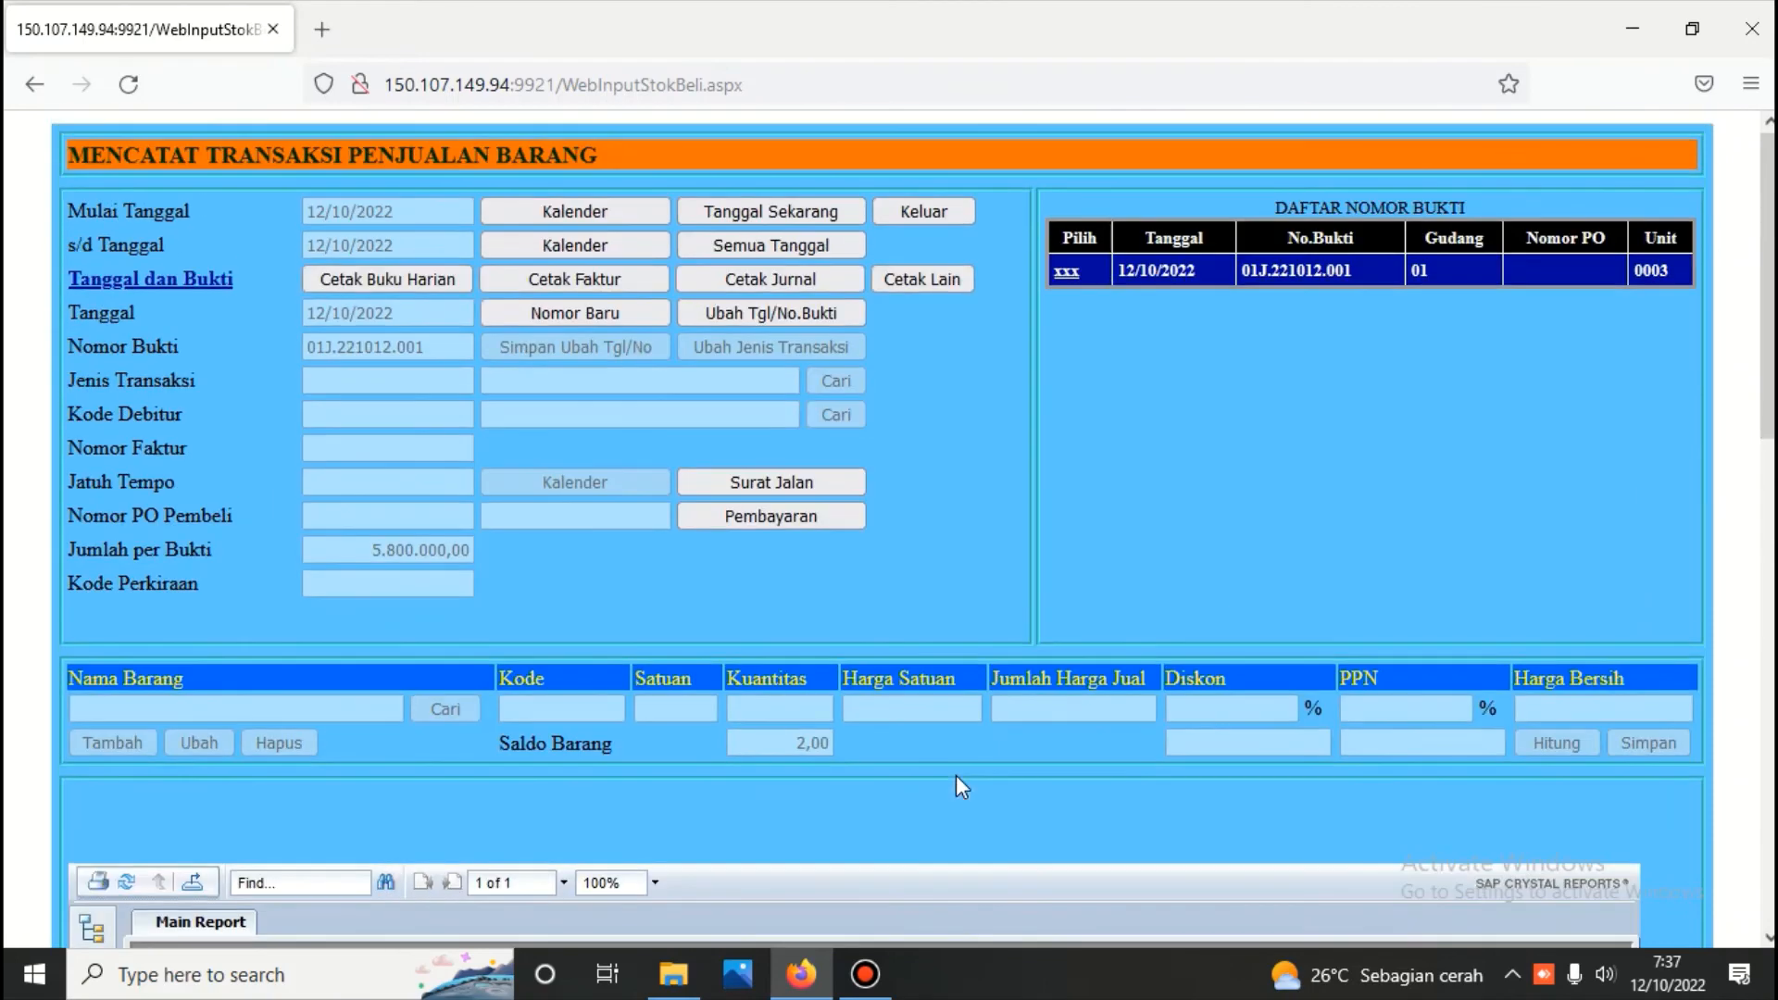
Leave the sales module, return to the main menu, and log in to Buku Besar with the module password
left_click(939, 214)
left_click(1454, 278)
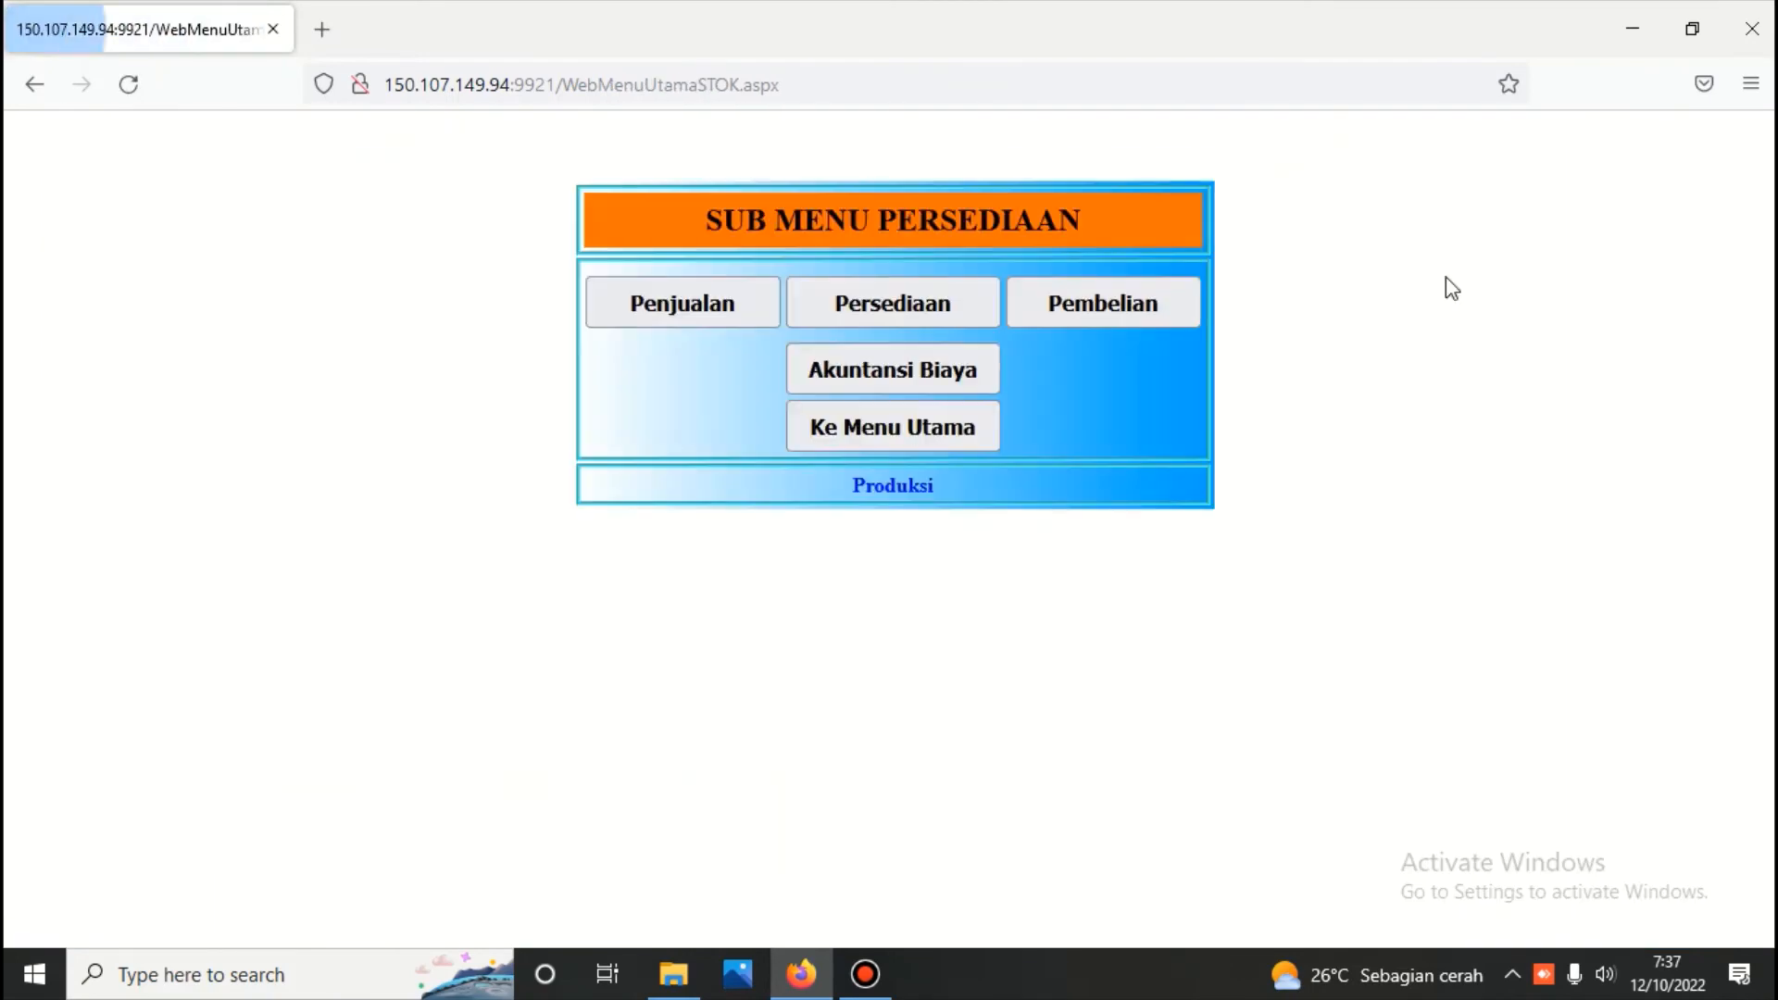
left_click(935, 428)
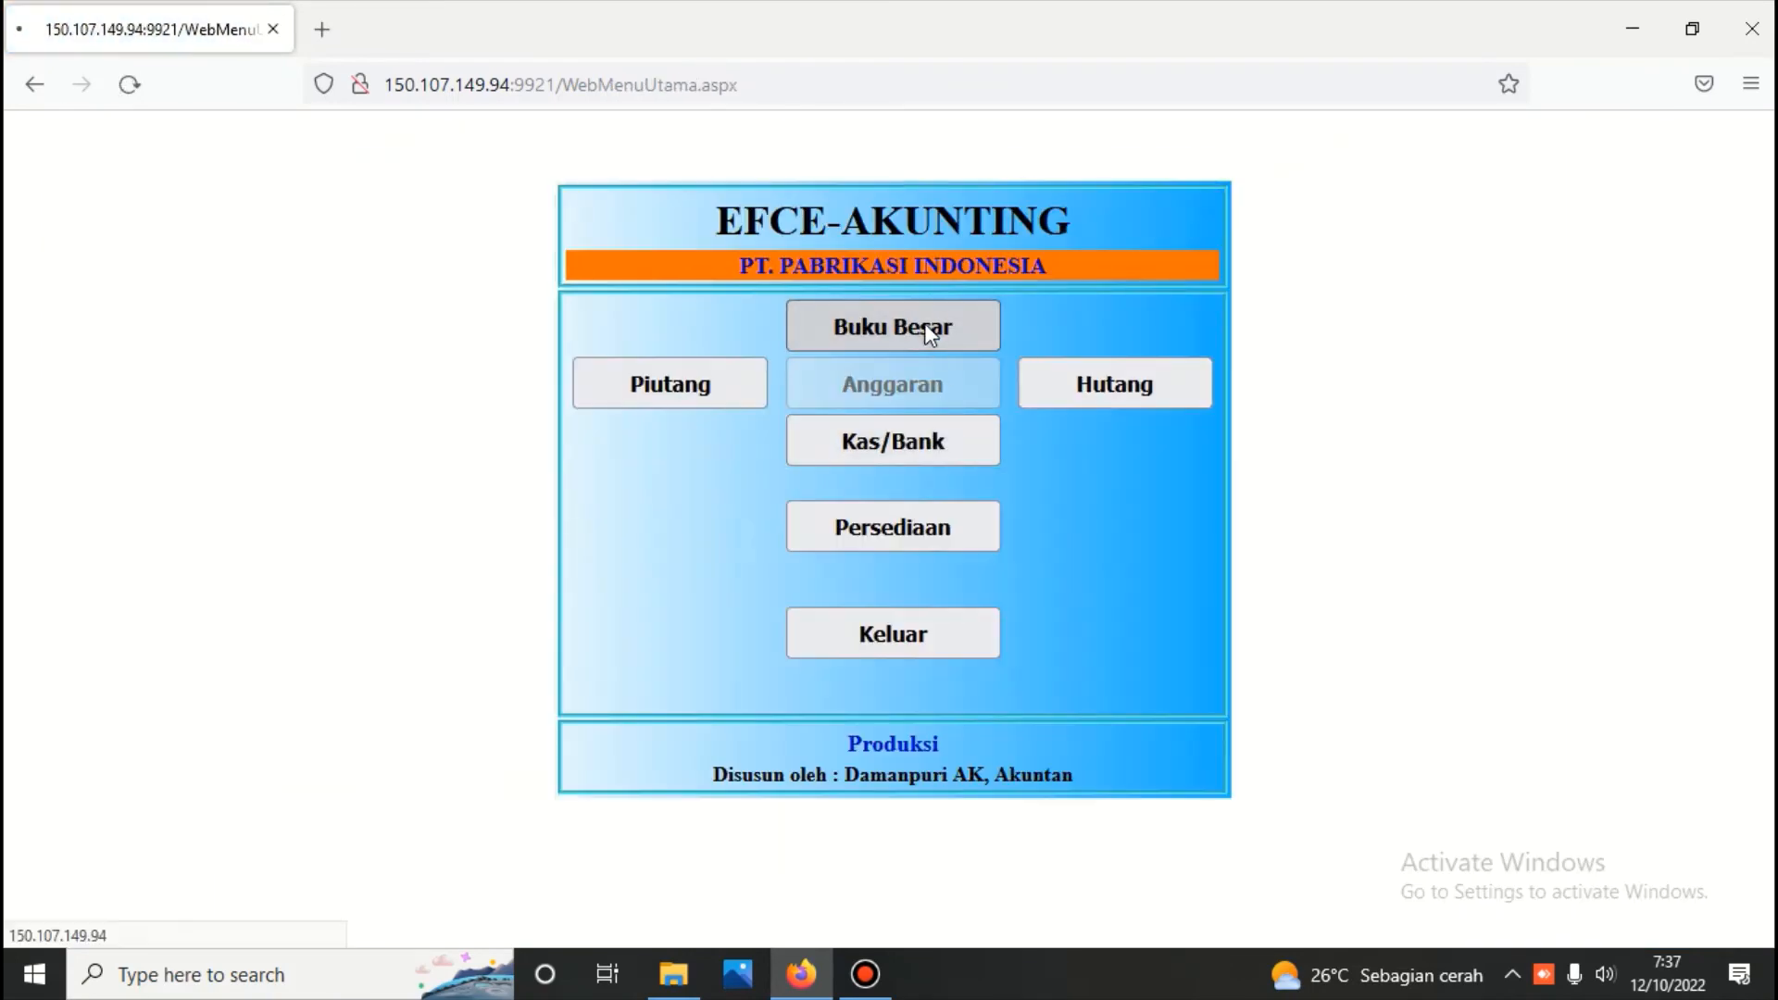
left_click(925, 326)
type("123")
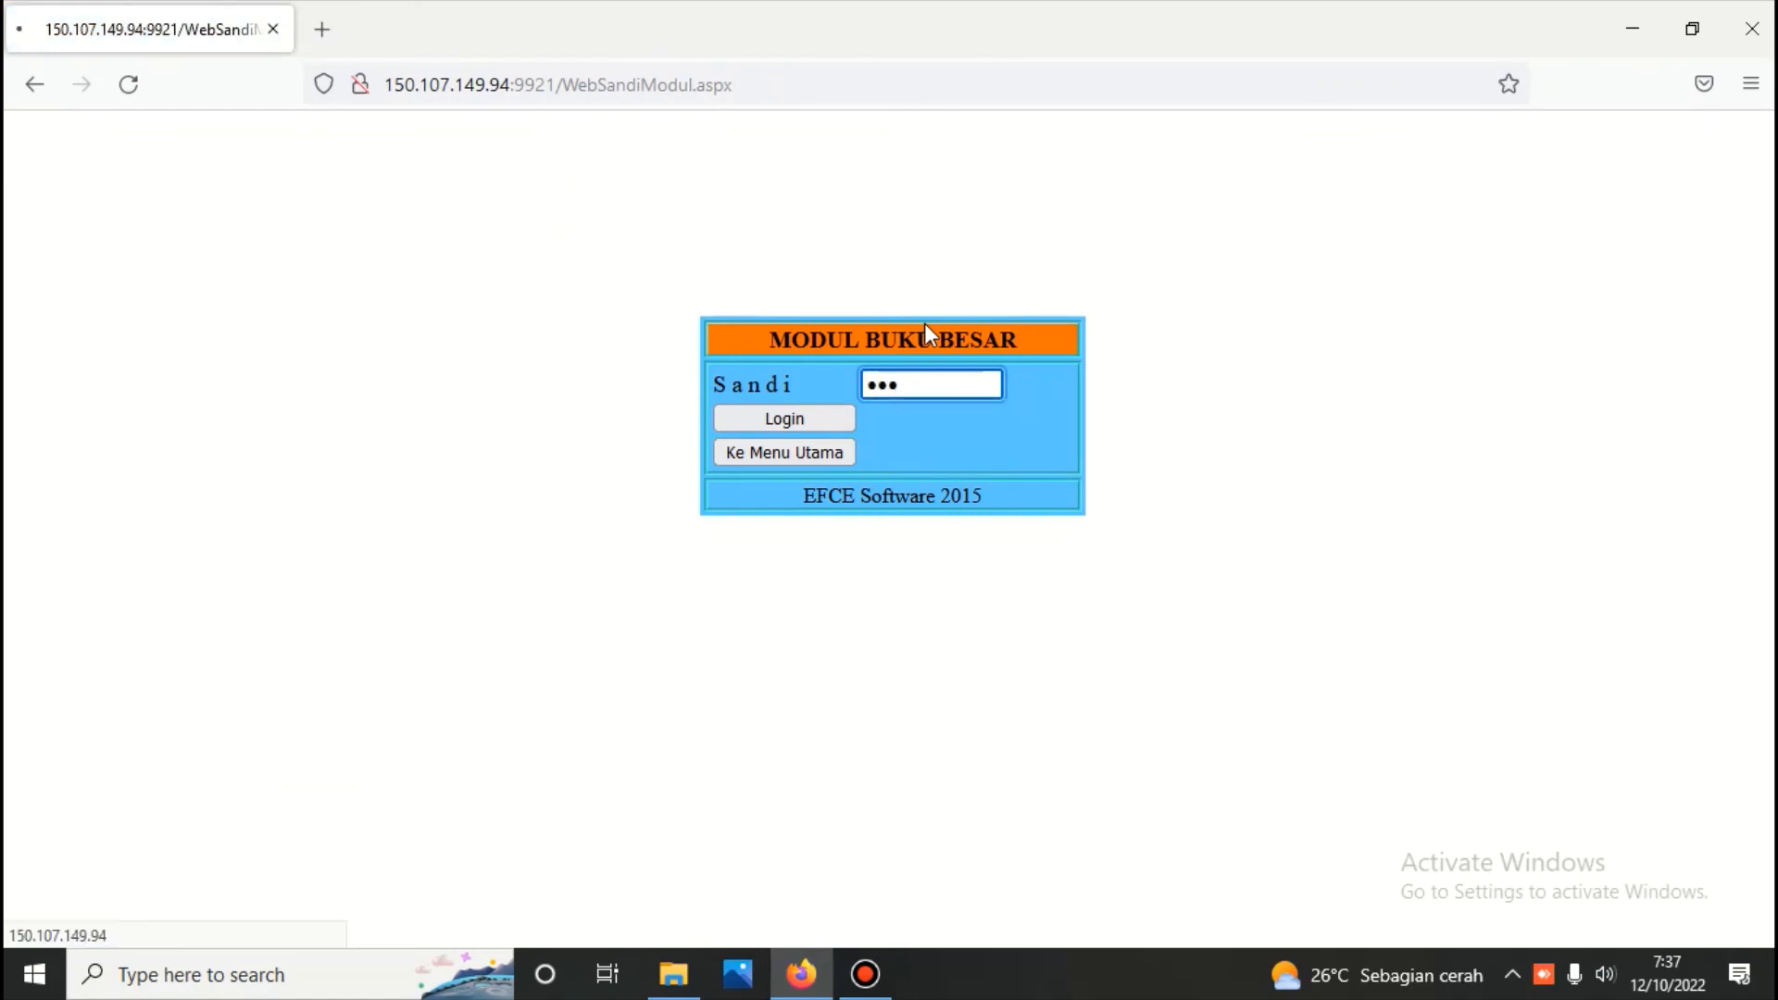
key("Return")
Run the inventory calculation (Menghitung Persediaan) up to 12/10/2022 and return to the Buku Besar menu
left_click(1076, 623)
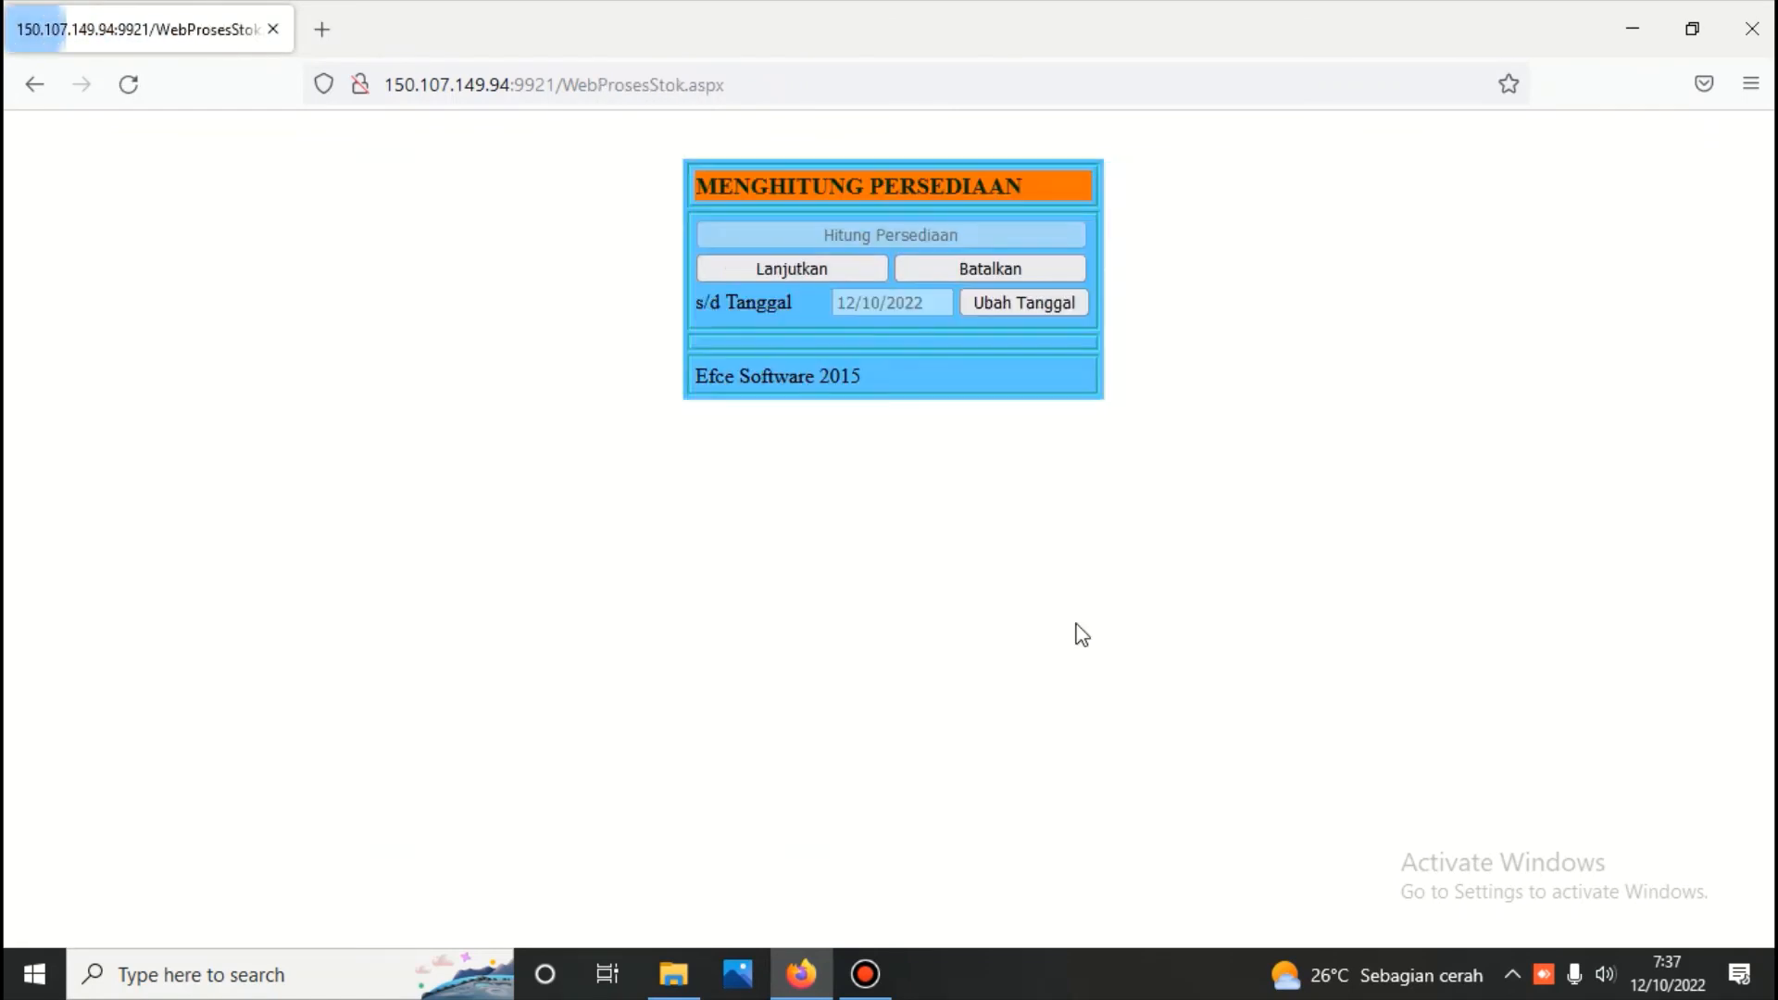
left_click(843, 266)
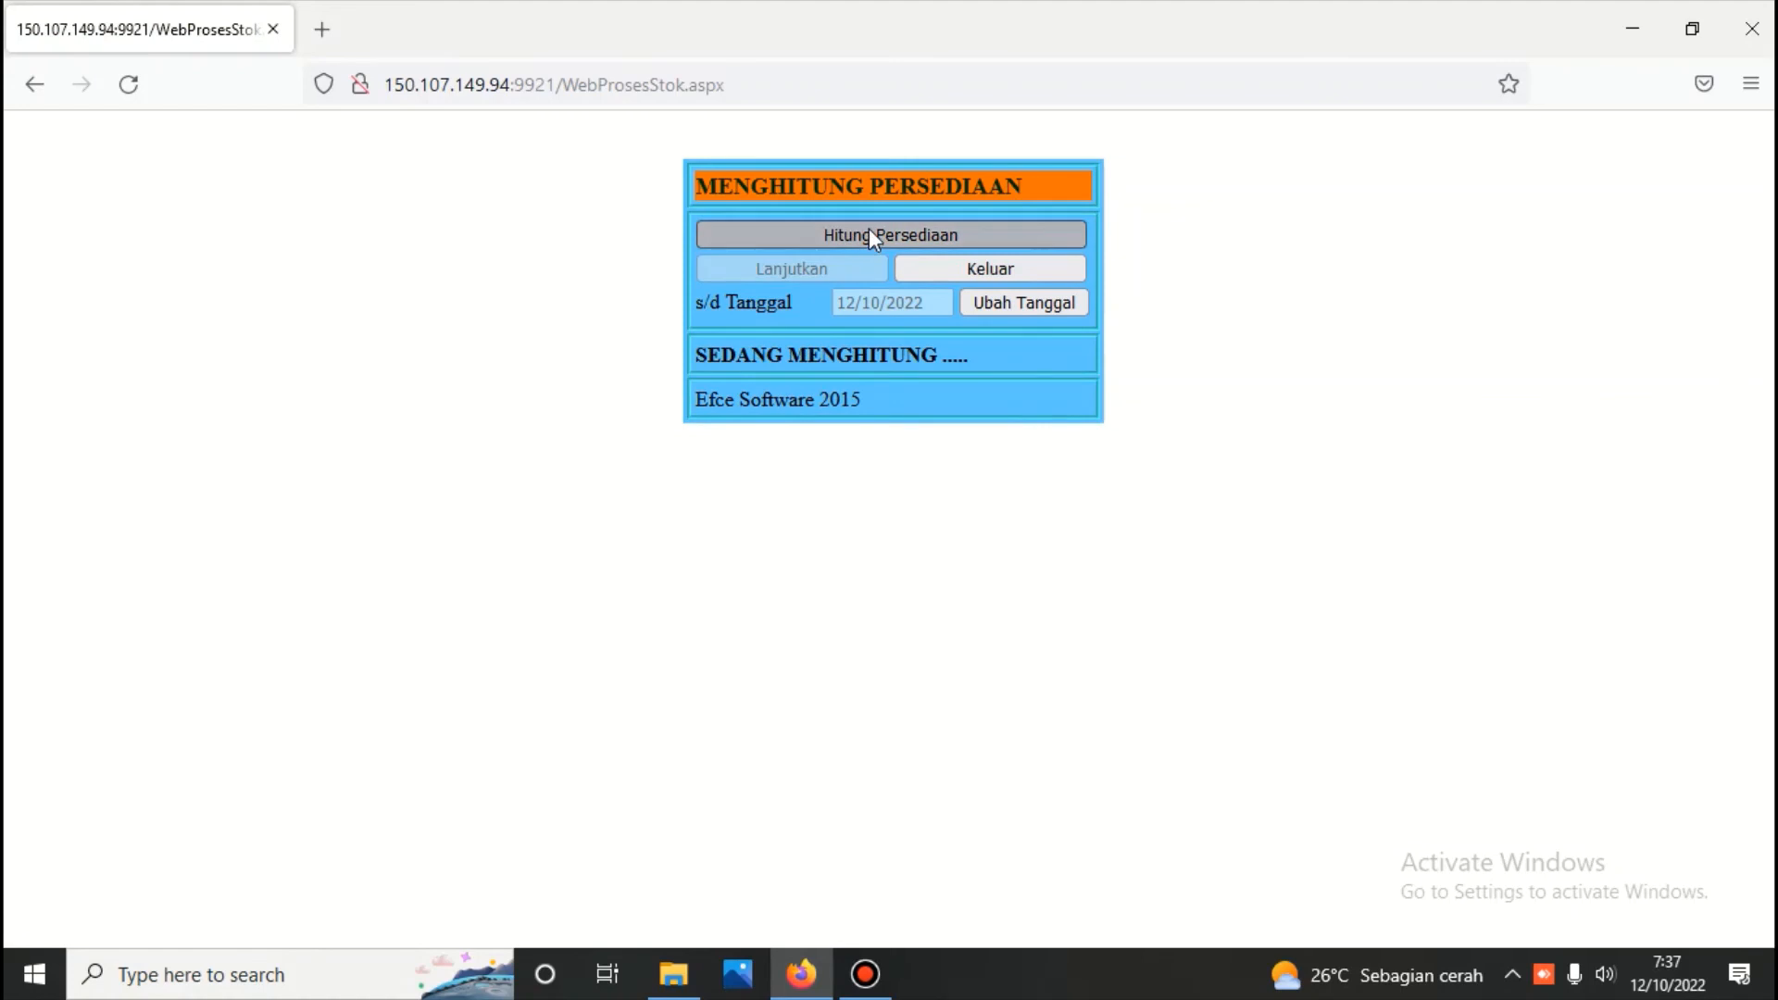
left_click(871, 231)
left_click(969, 266)
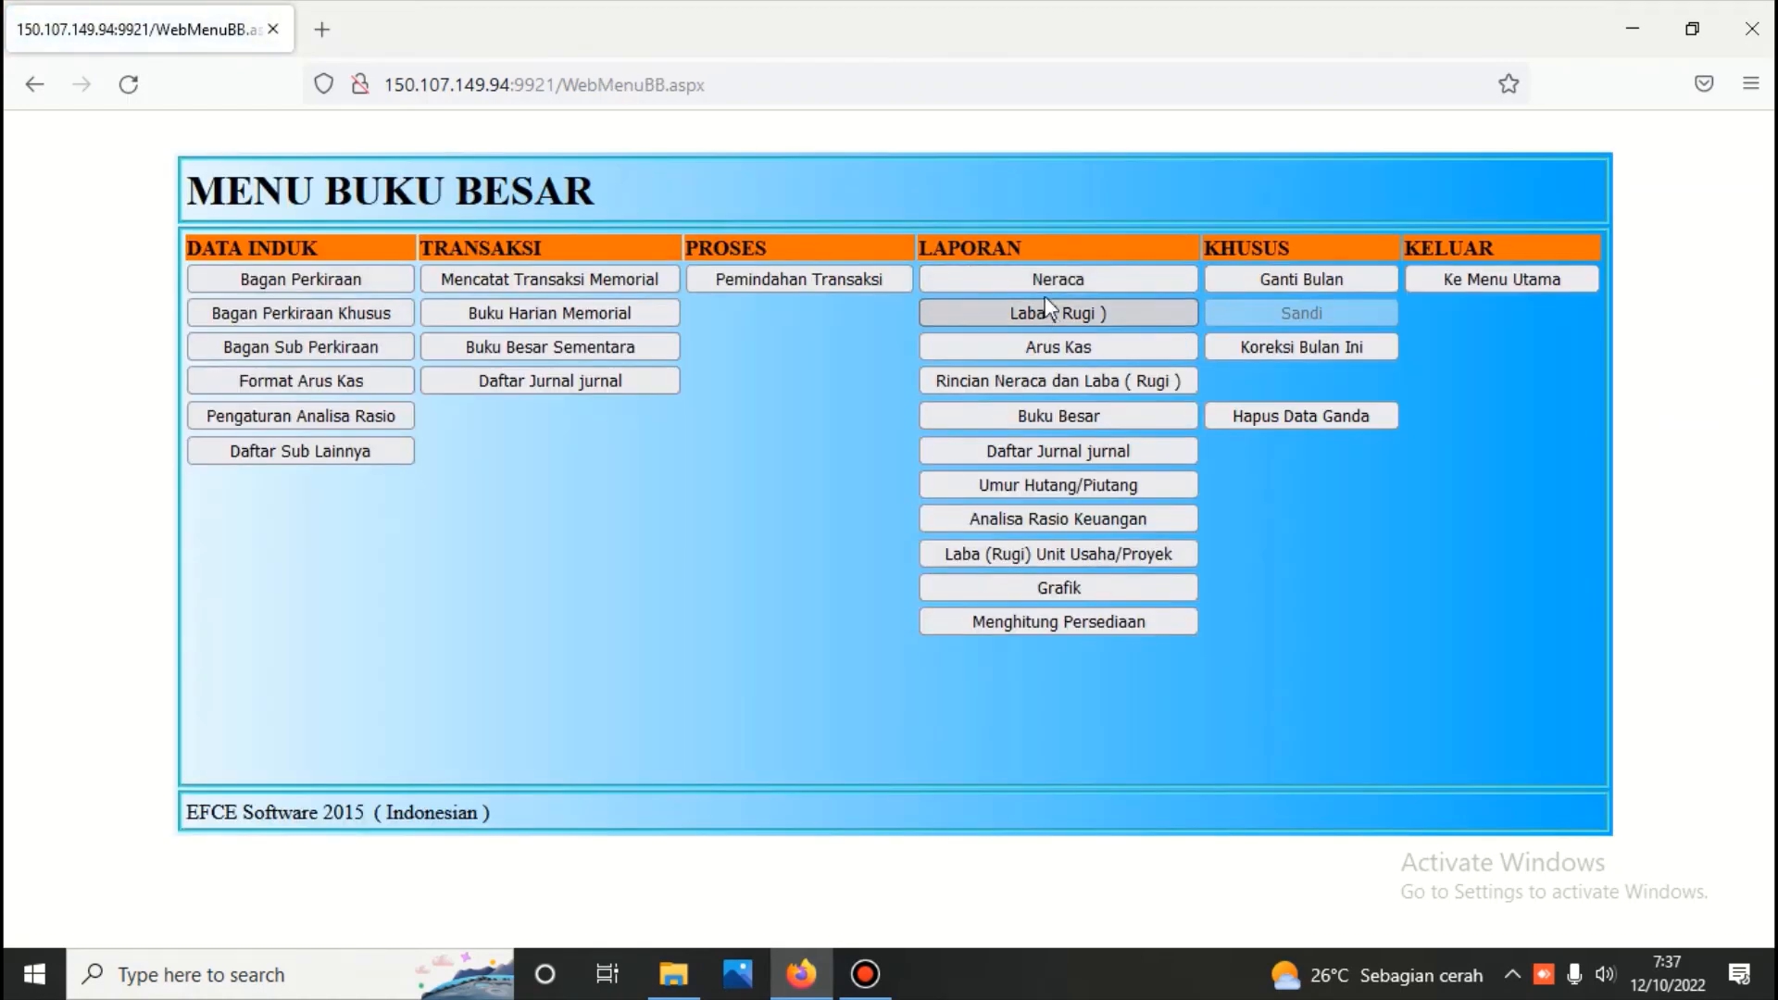
Generate the detailed Rincian Neraca dan Laba ( Rugi ) report up to 12/10/2022 and review its account movements and closing balances
left_click(1049, 378)
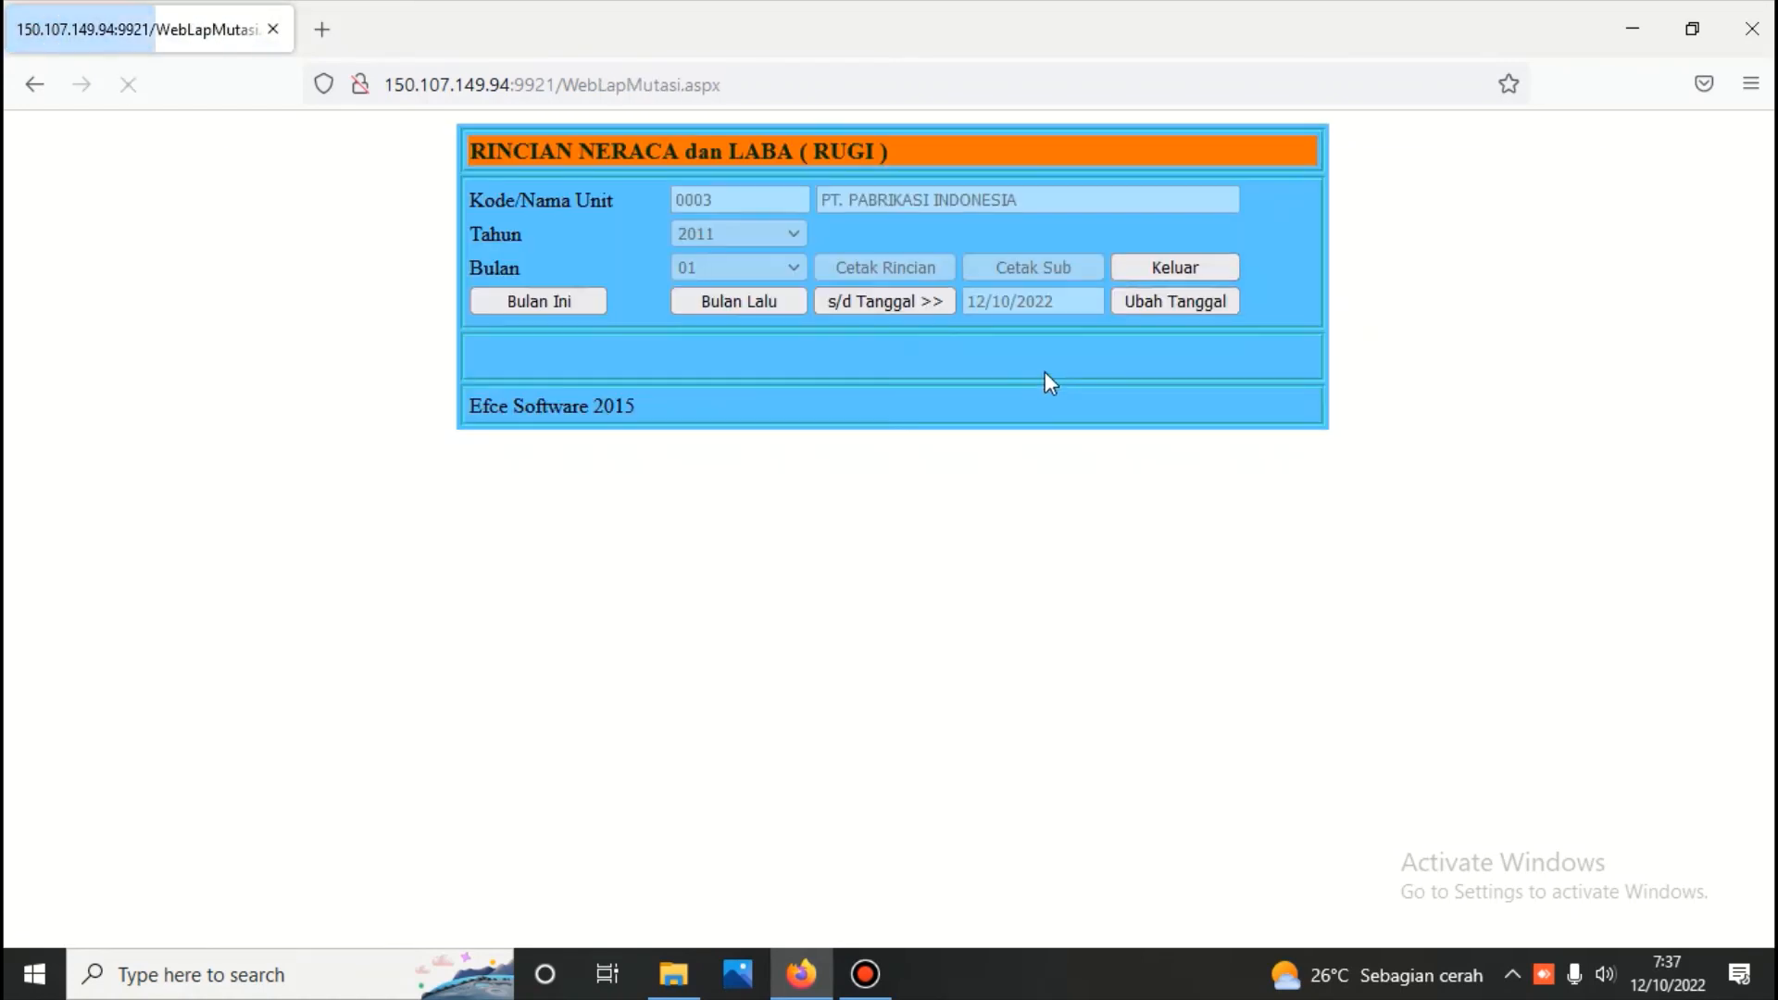
left_click(876, 302)
left_click(882, 267)
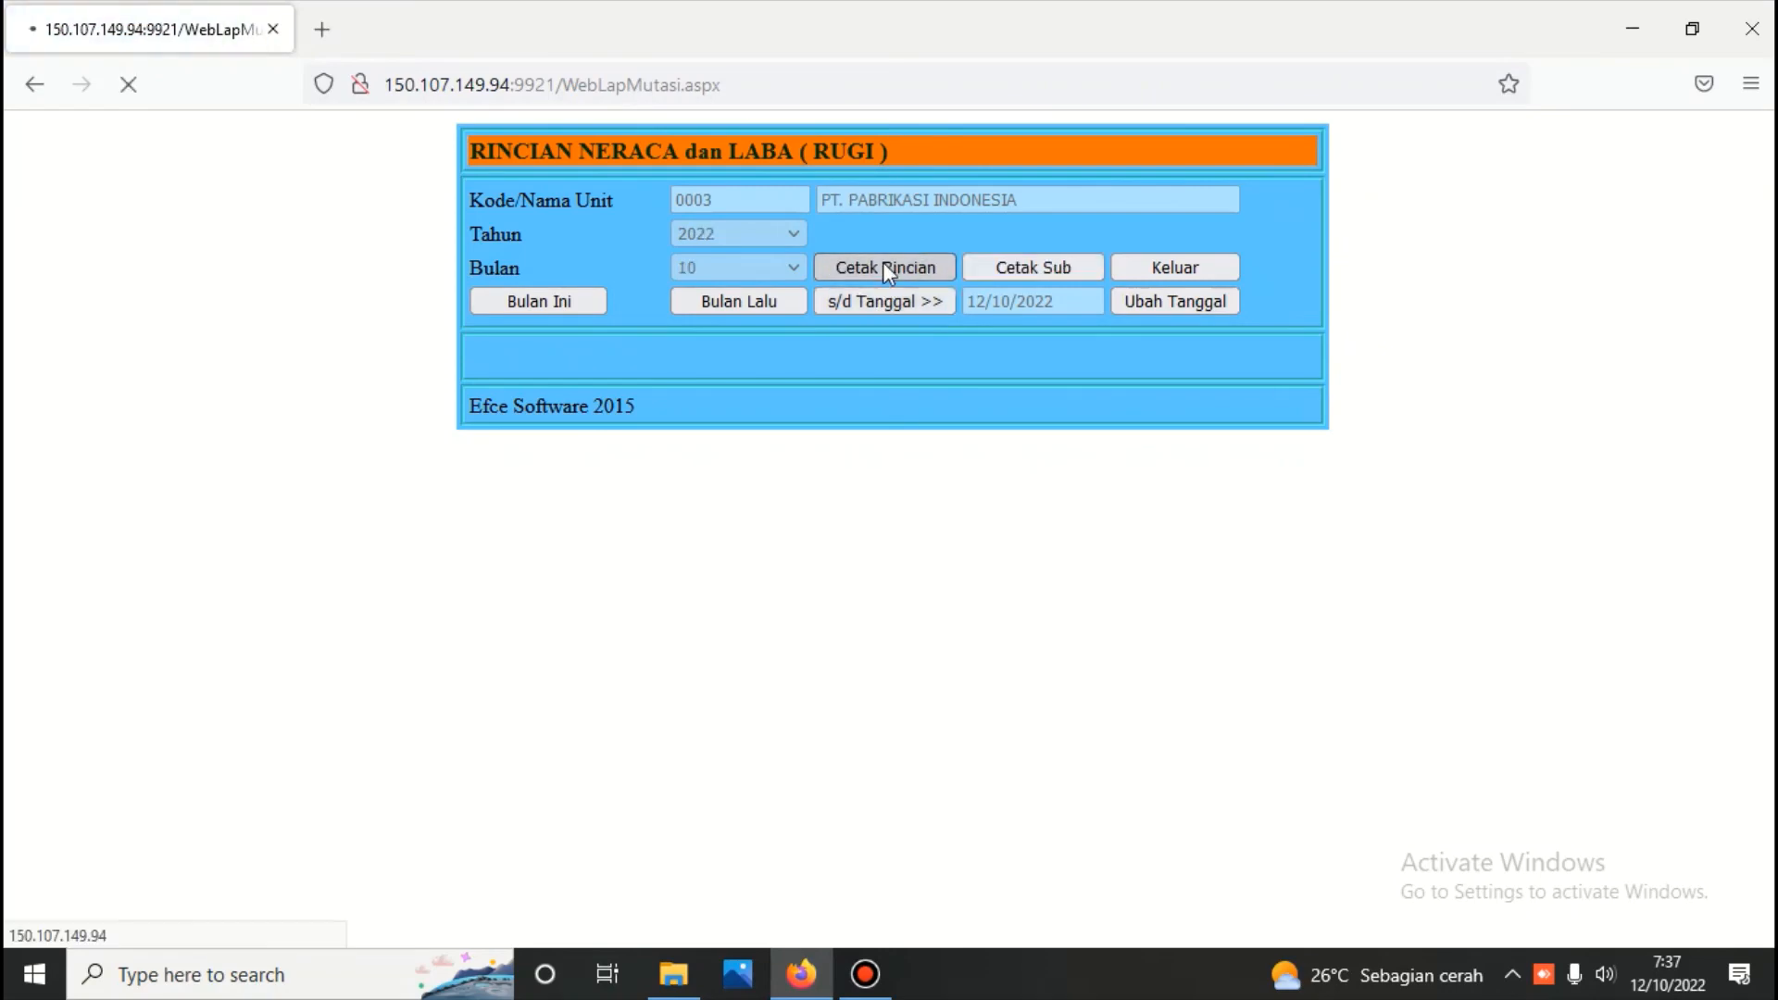
scroll(891, 291, "down", 5)
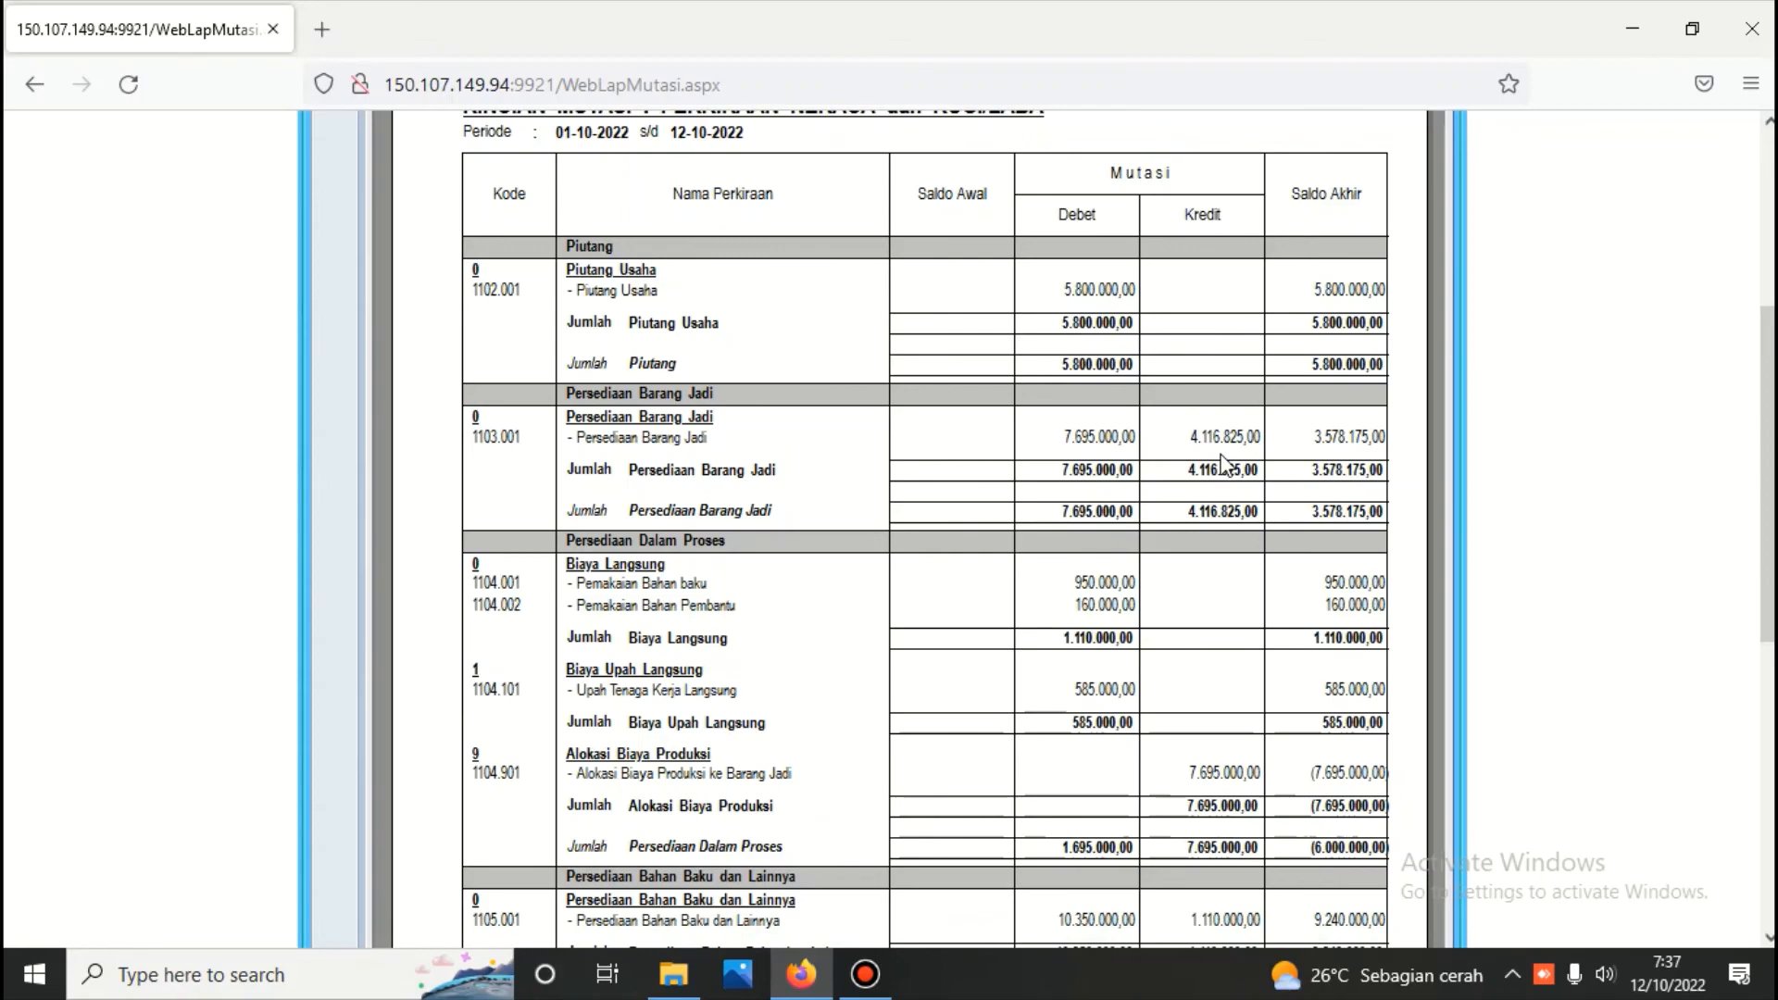
scroll(1223, 463, "down", 7)
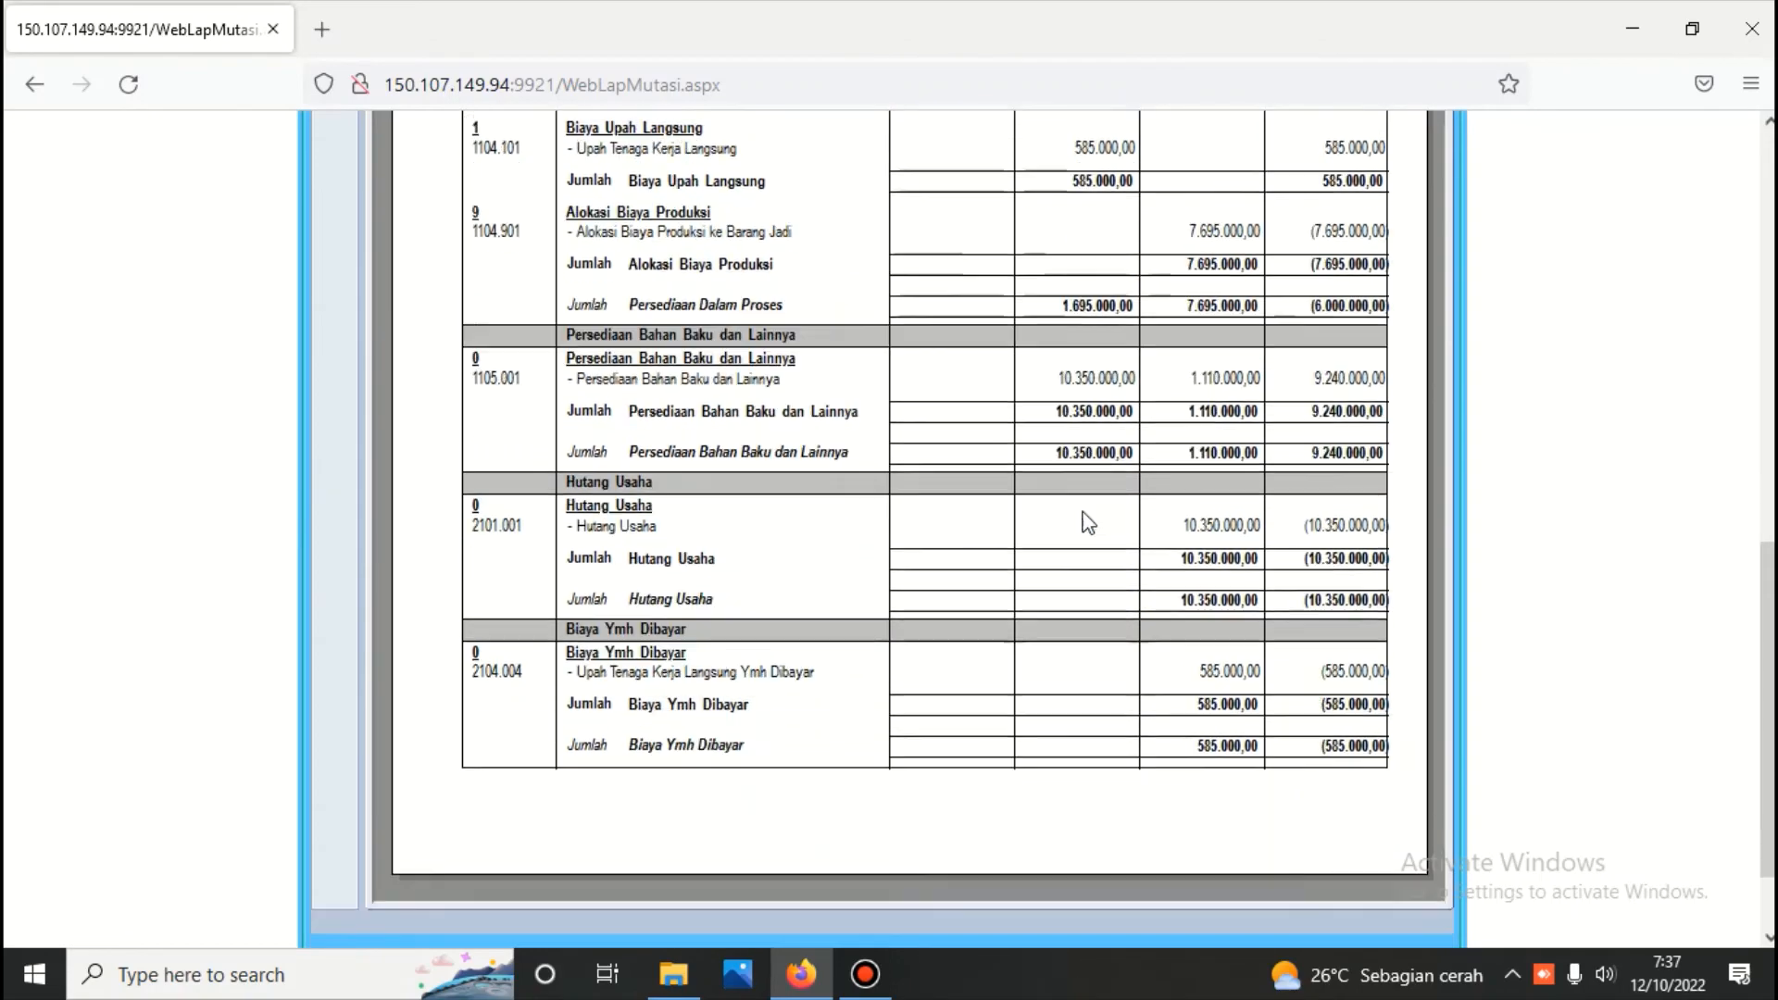
Examine the second page of the Rincian Mutasi report for sales, cost of goods sold and totals, and return to the Buku Besar menu
scroll(933, 561, "up", 11)
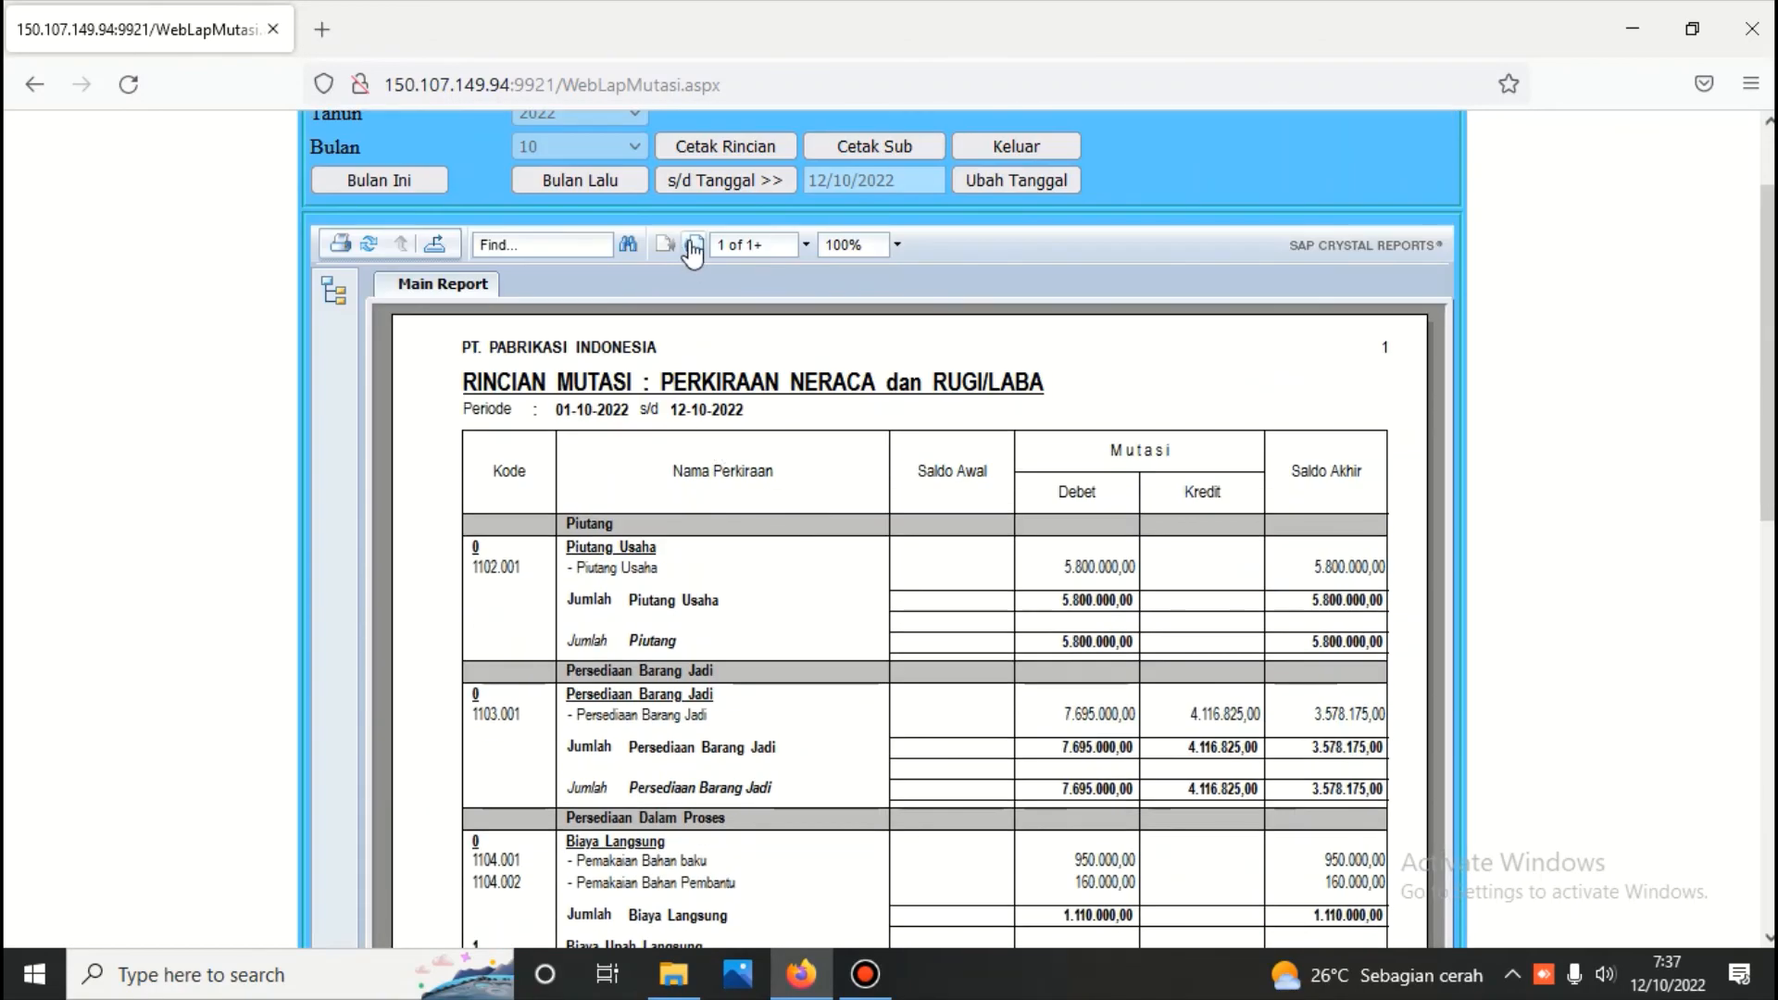
left_click(694, 244)
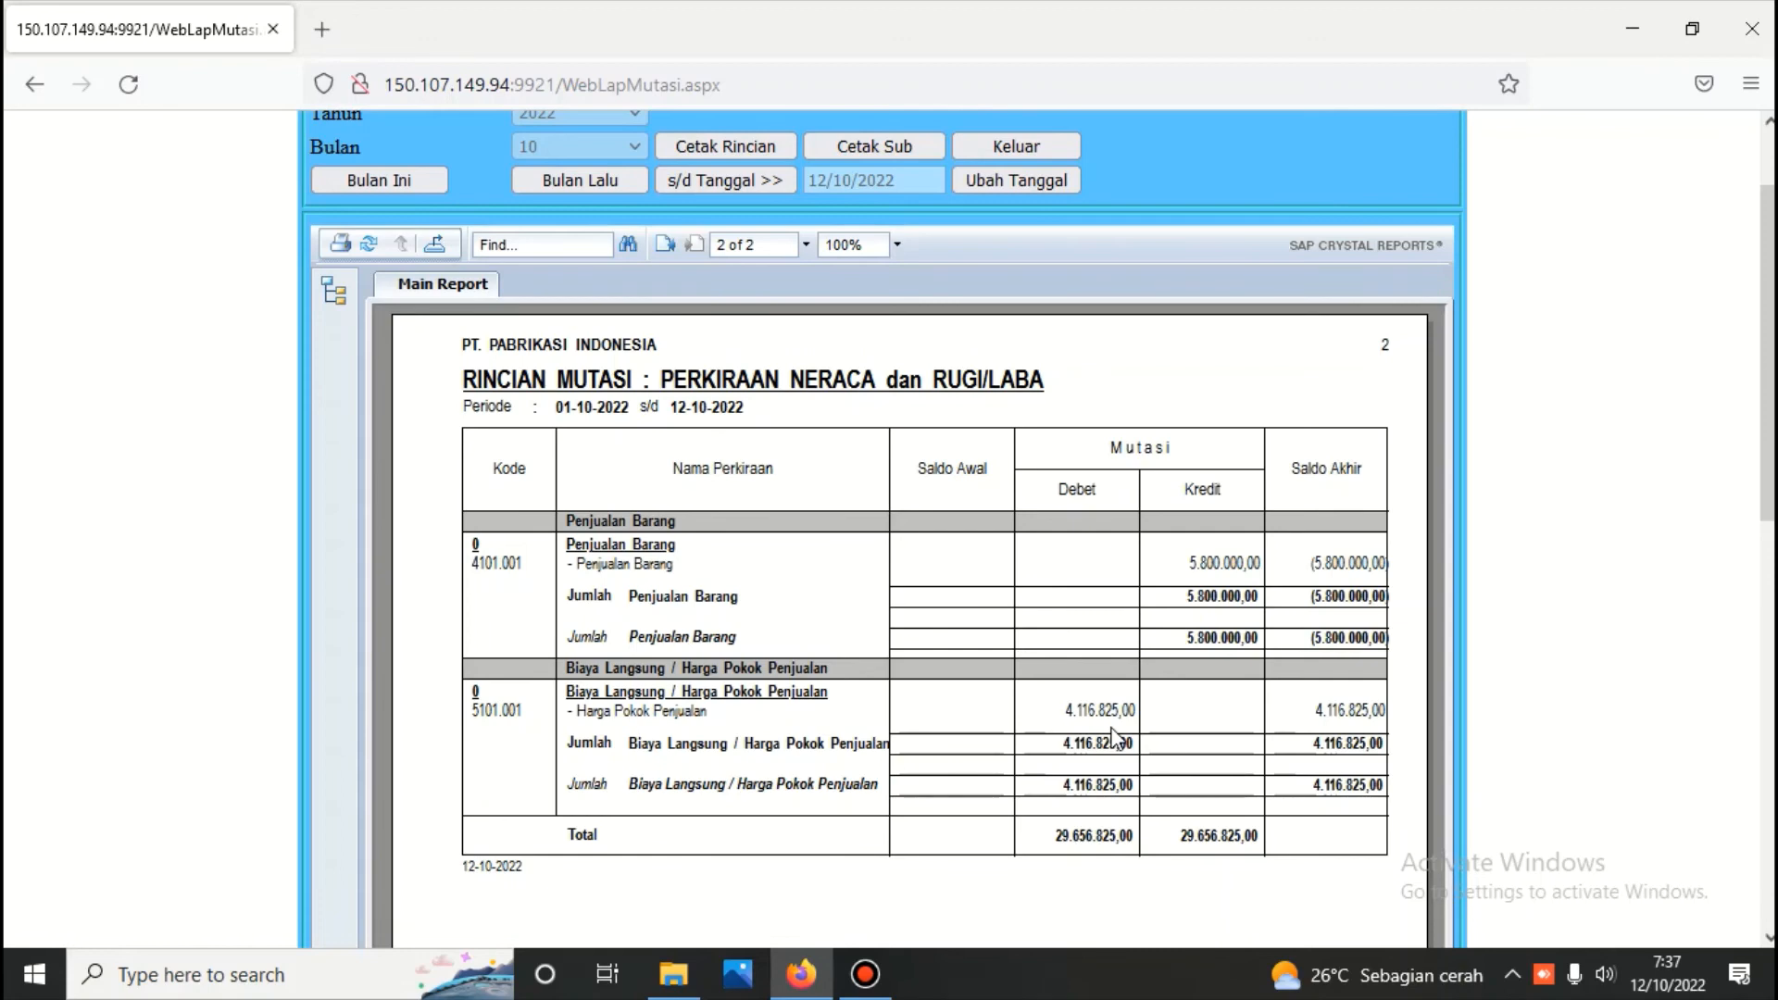
scroll(1056, 778, "up", 2)
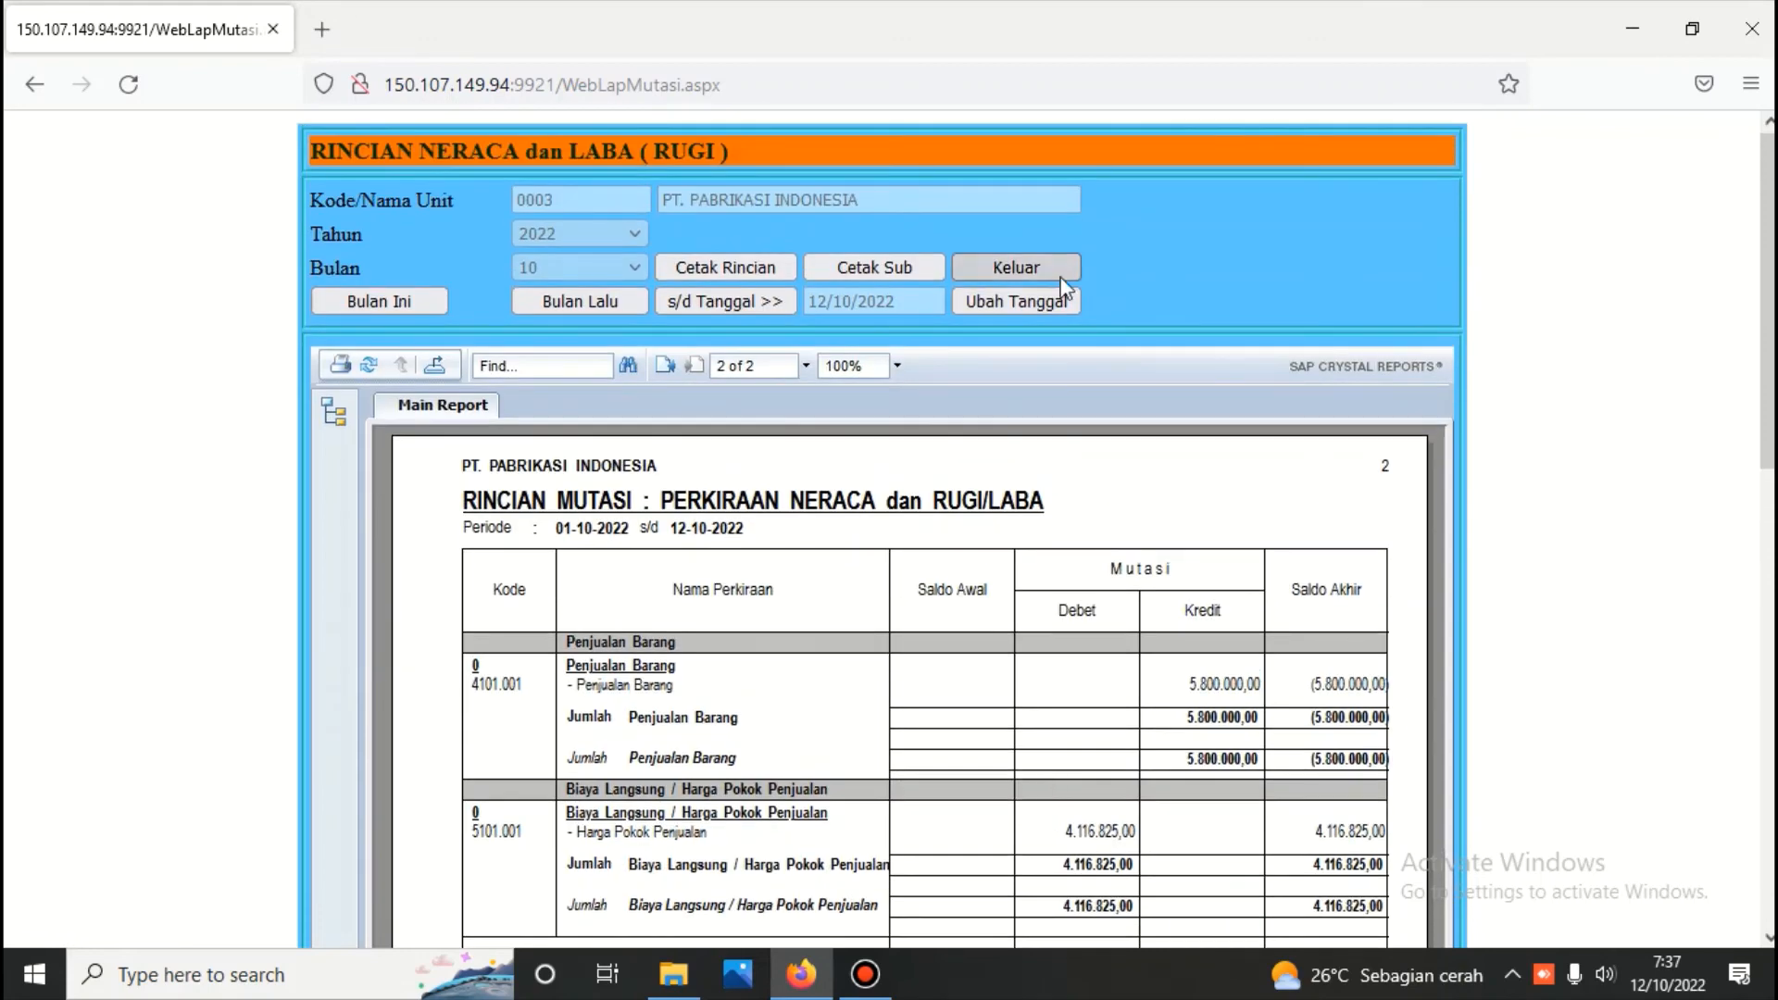
left_click(1035, 267)
Generate the Laba ( Rugi ) report with percentages up to 12/10/2022 from the Pos R/L data and review its profit lines
left_click(1042, 308)
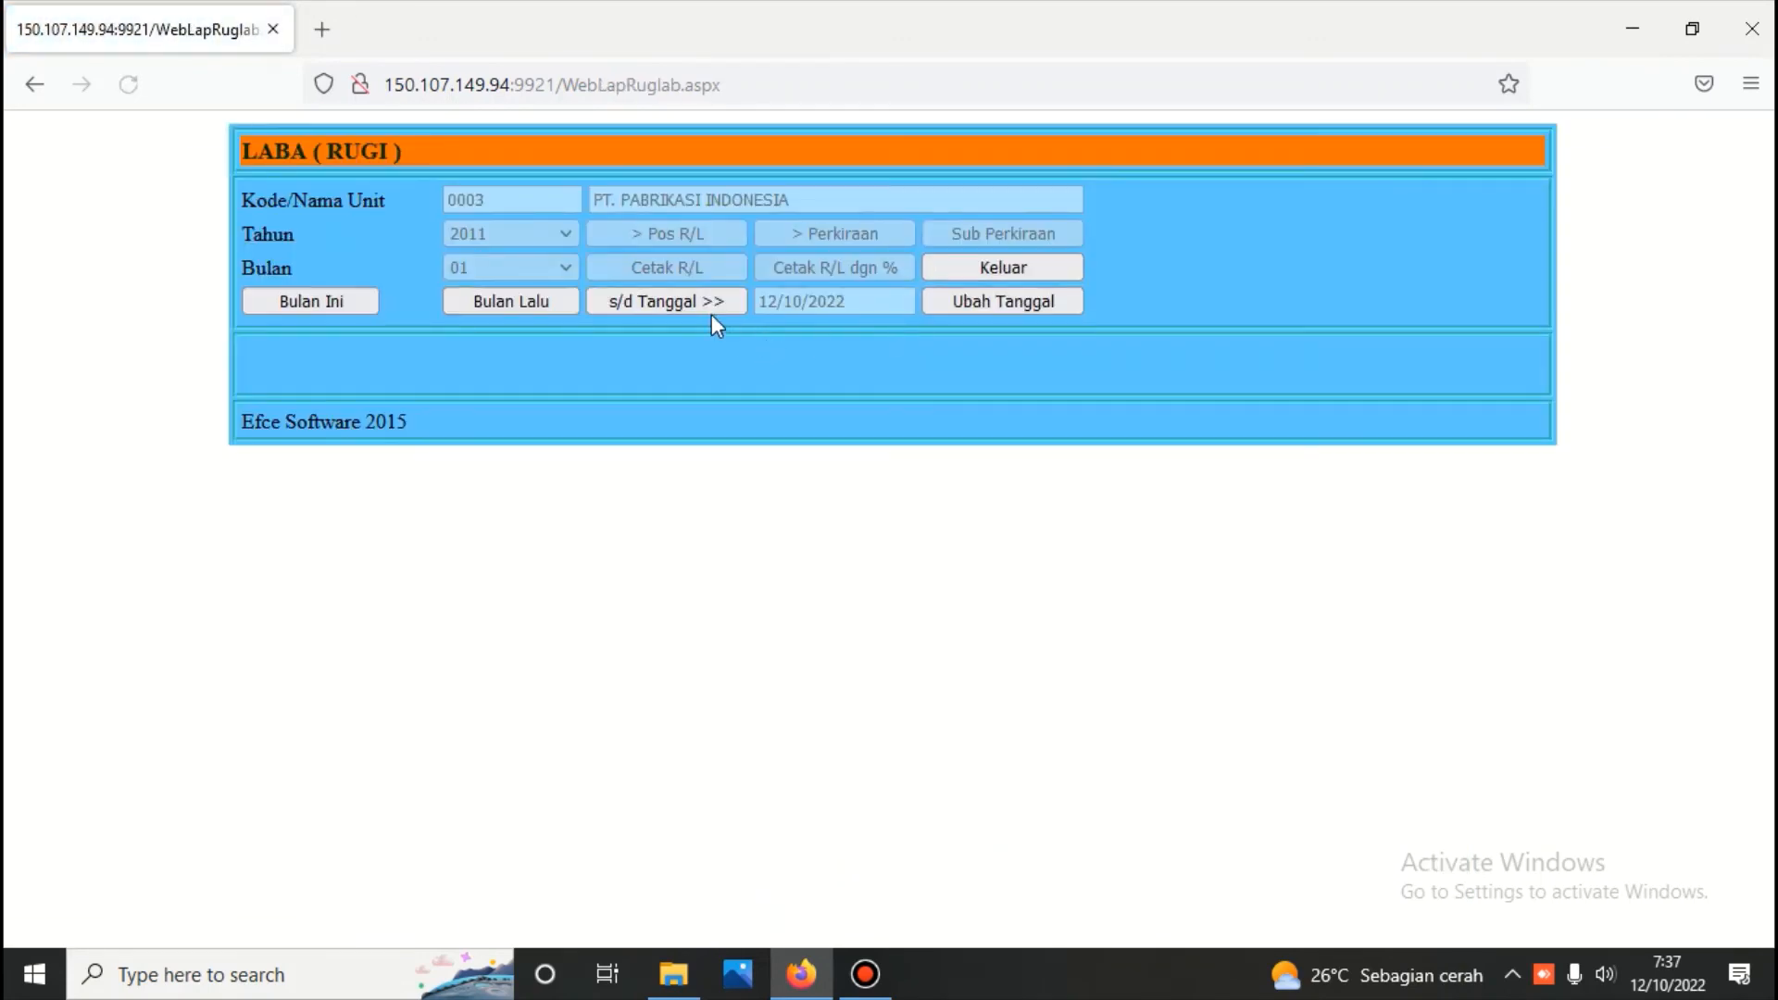
left_click(694, 308)
left_click(697, 232)
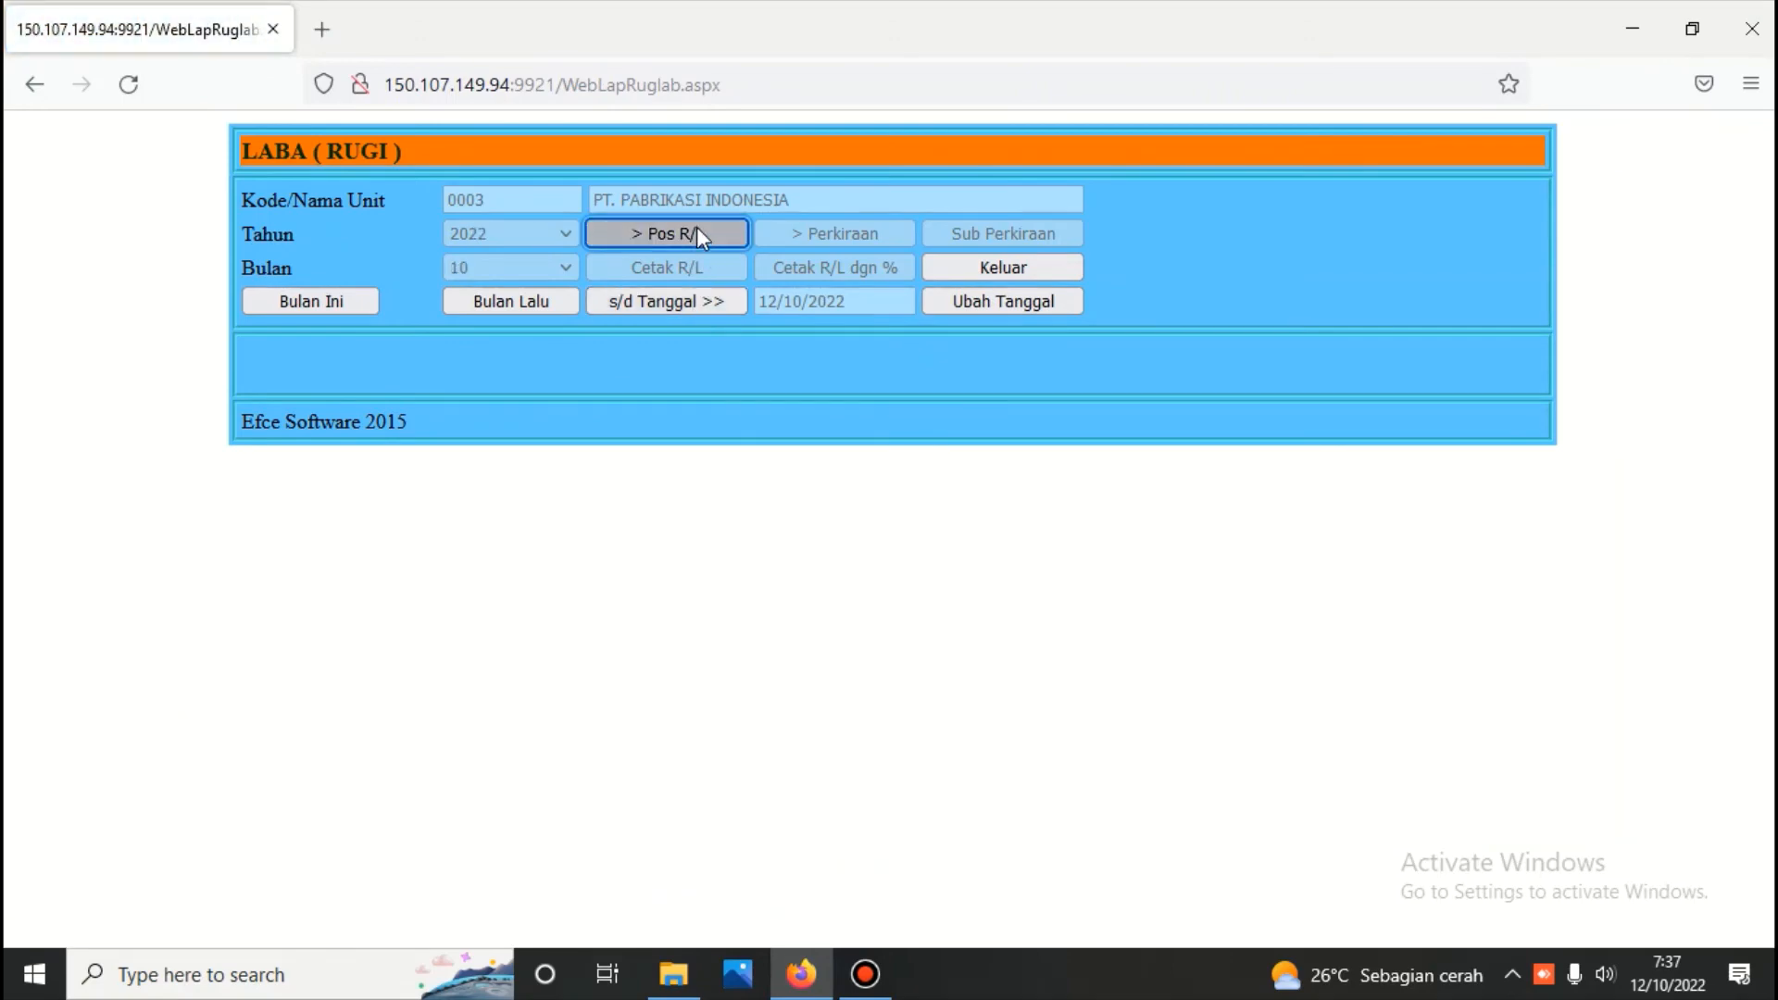
left_click(843, 265)
scroll(837, 326, "down", 3)
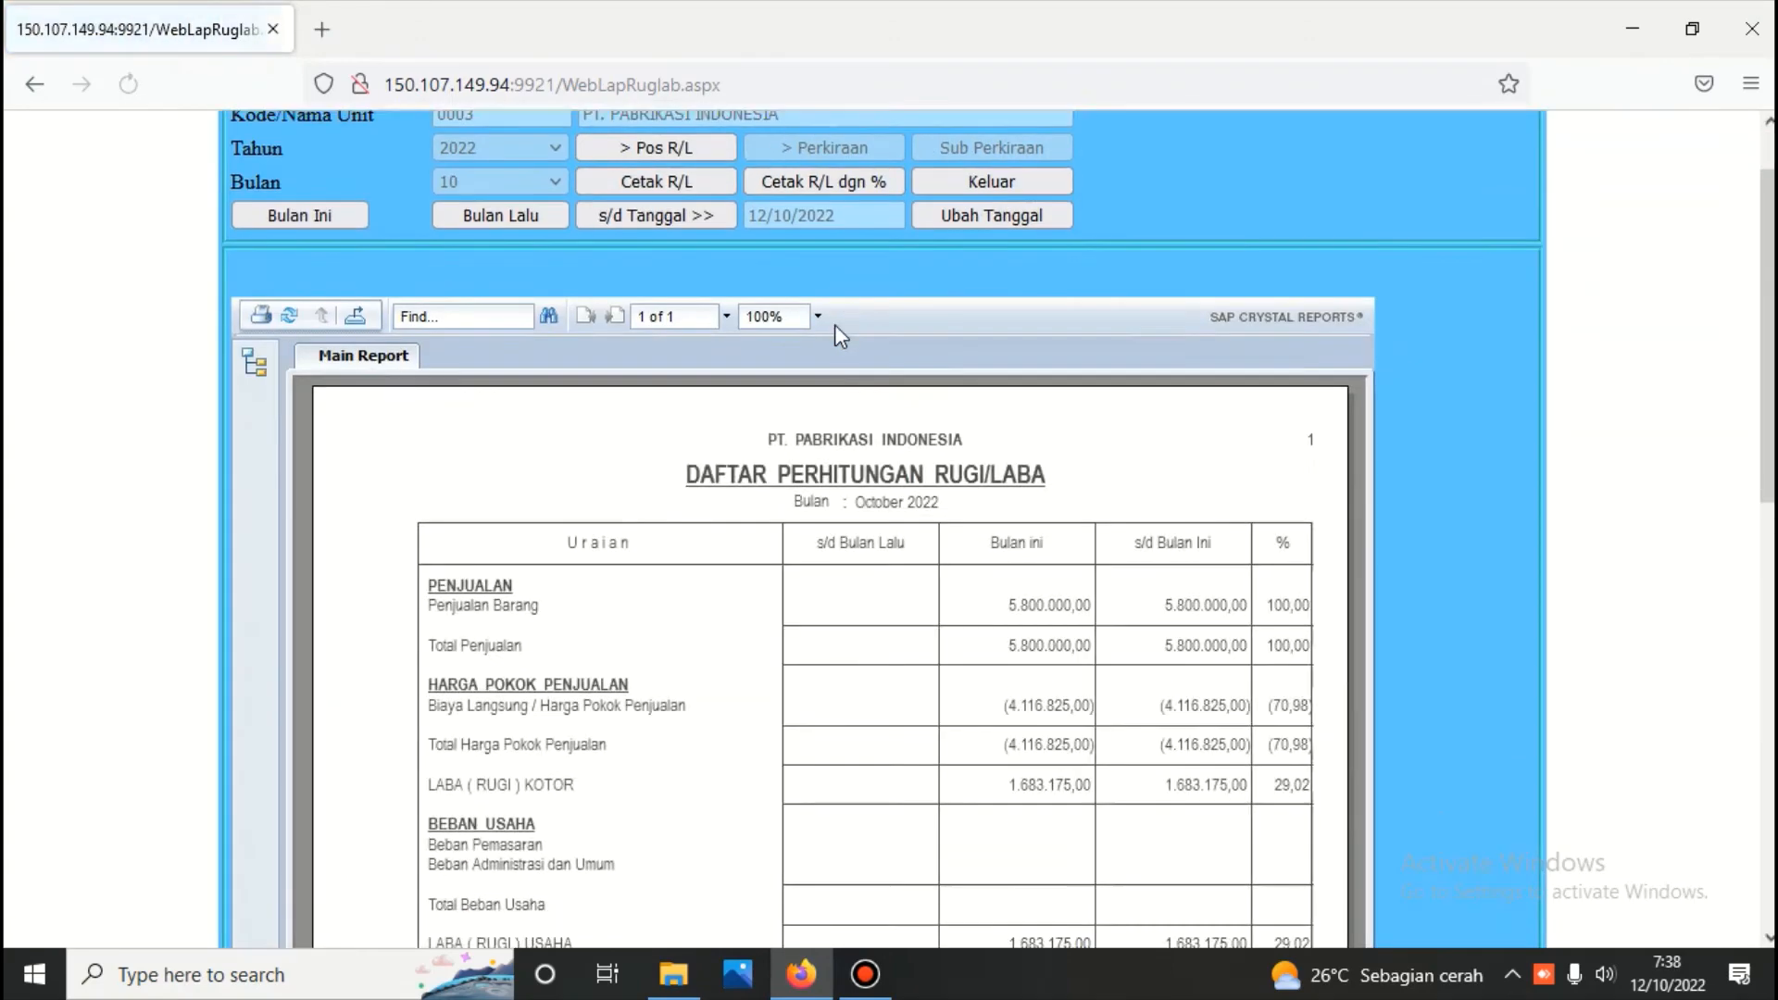
scroll(838, 334, "down", 3)
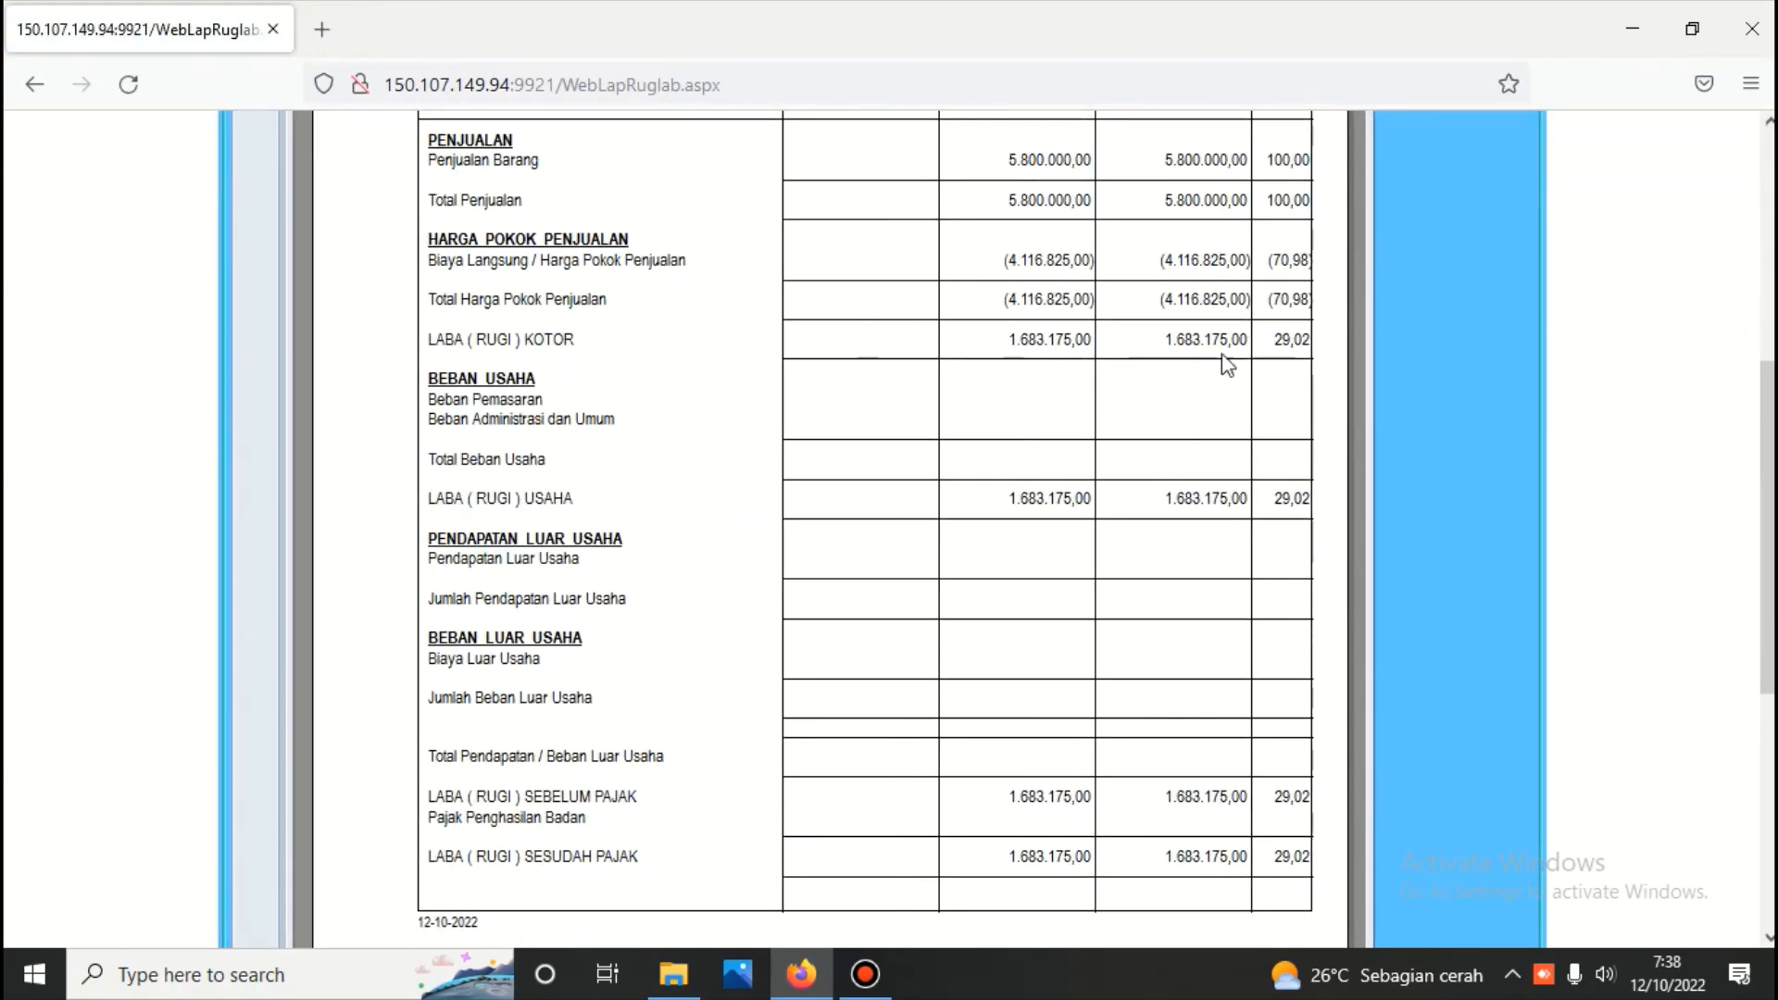
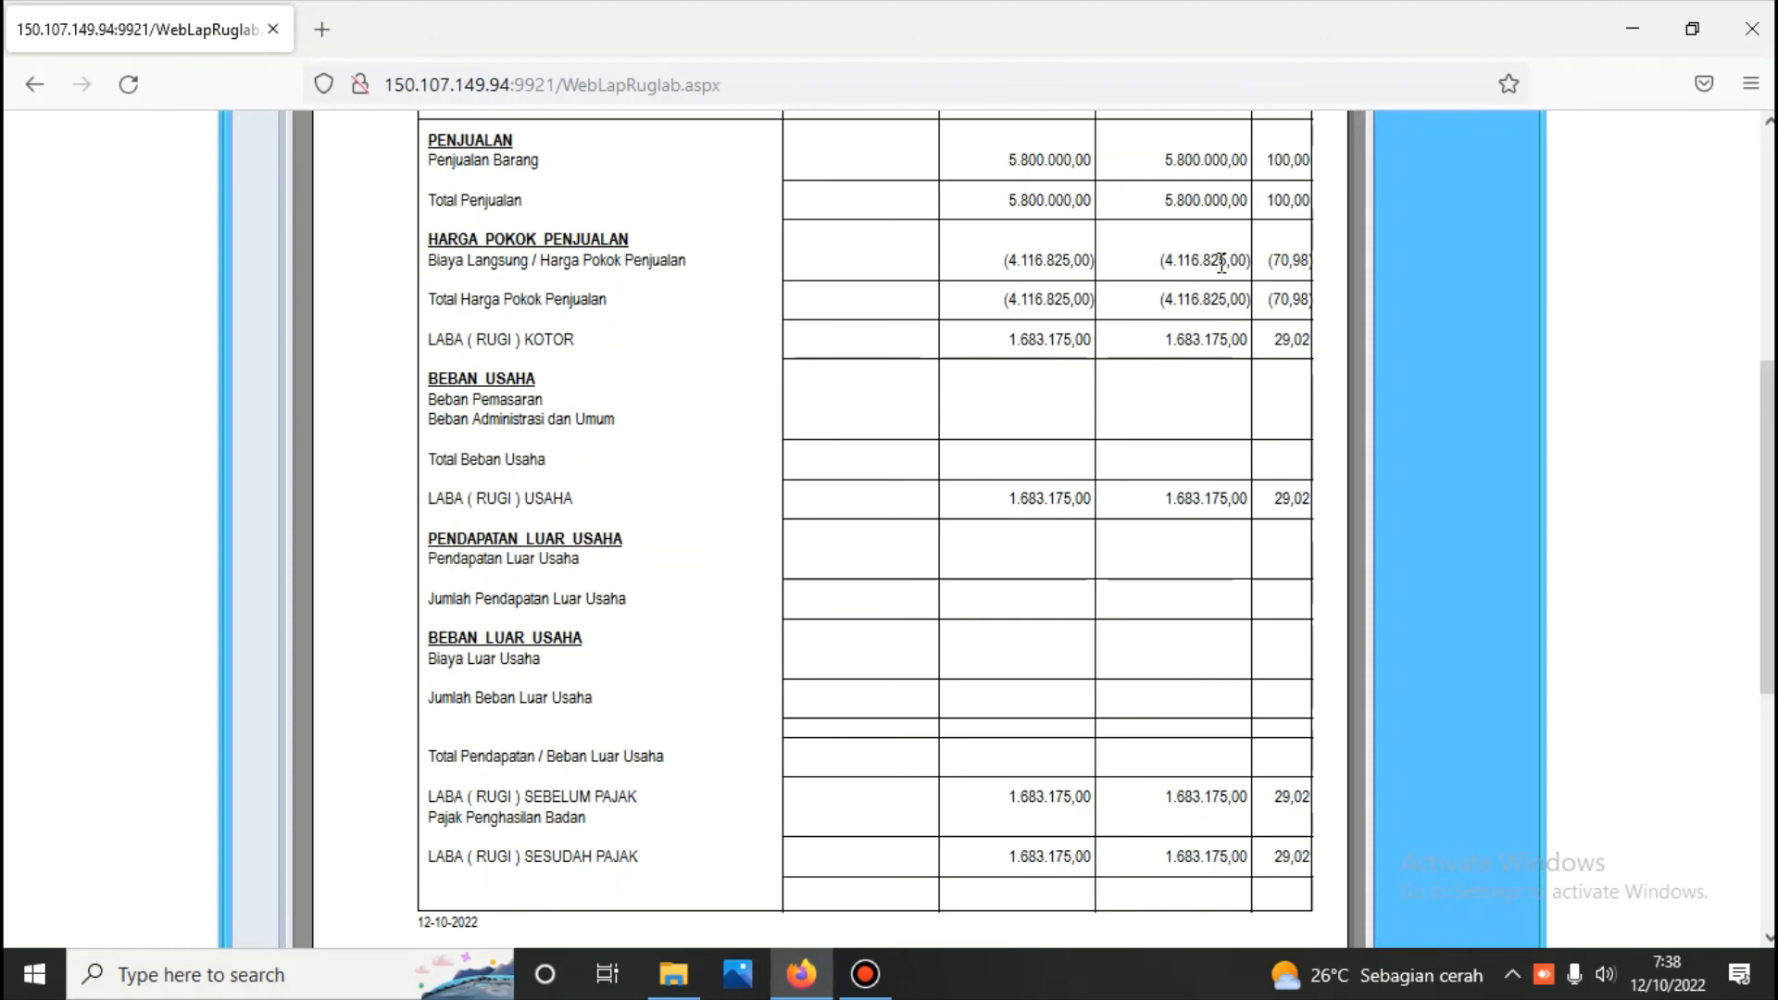
Review the remaining lines of the Laba ( Rugi ) percentage report and return to the Buku Besar menu
scroll(1222, 263, "up", 3)
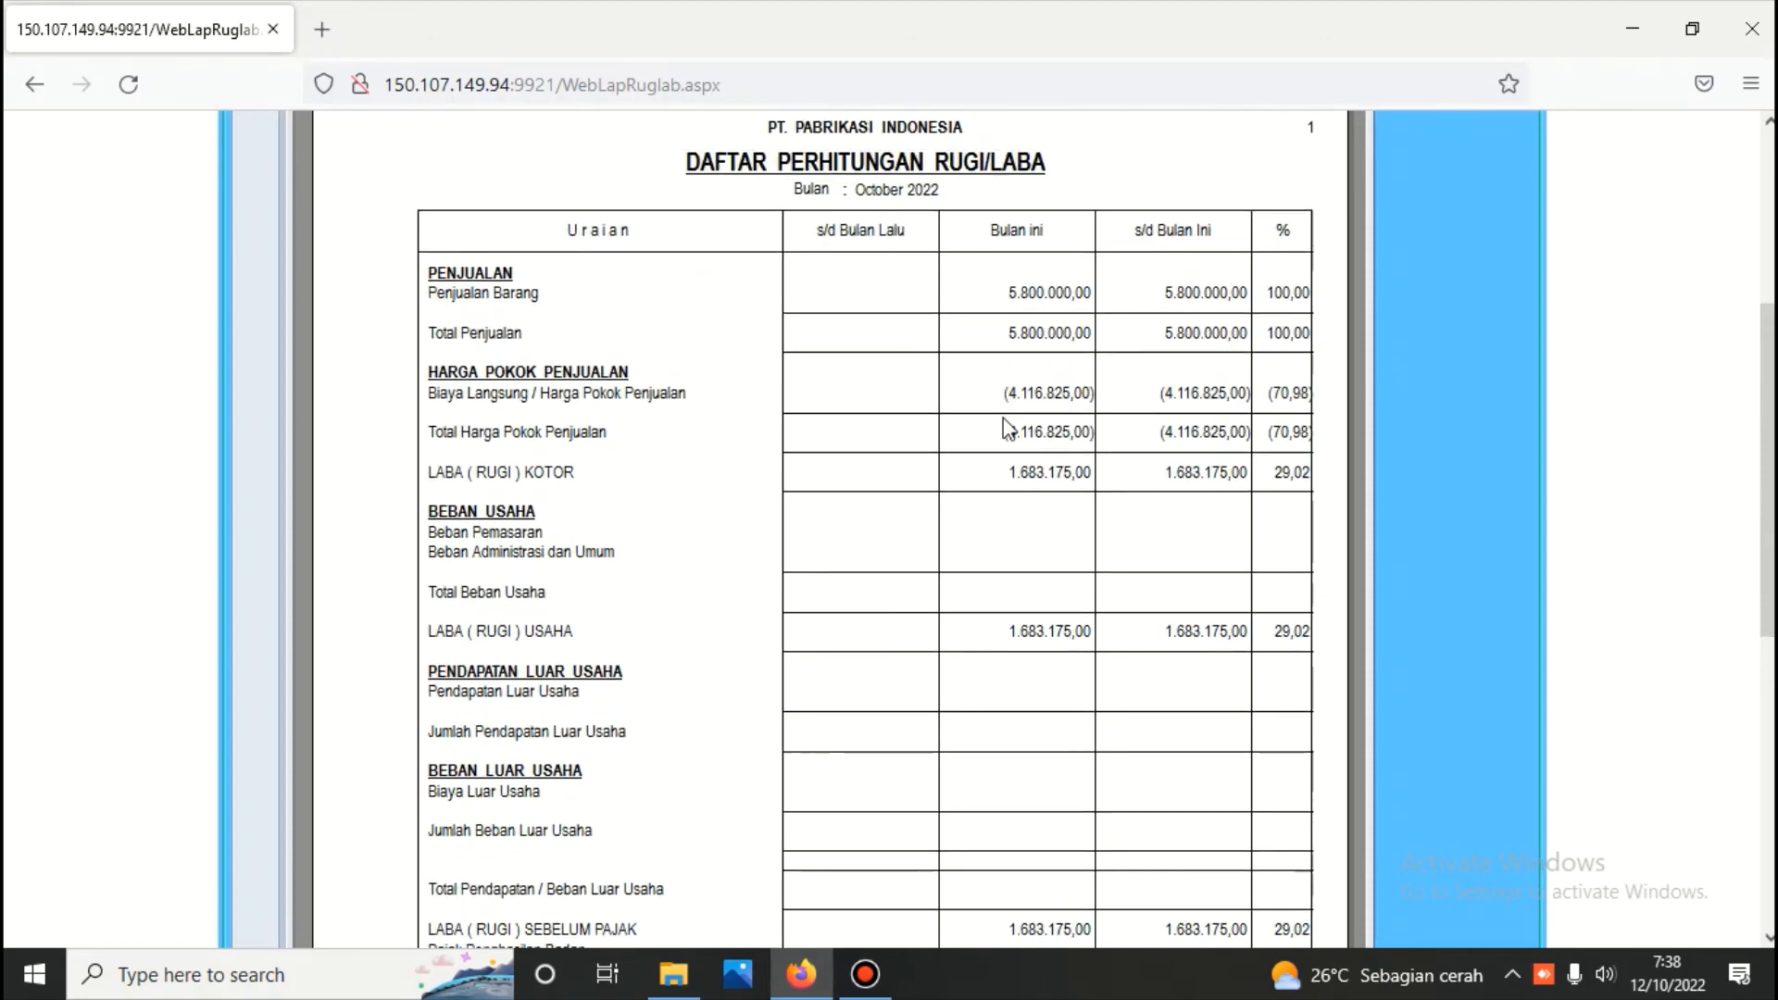
scroll(1006, 428, "up", 8)
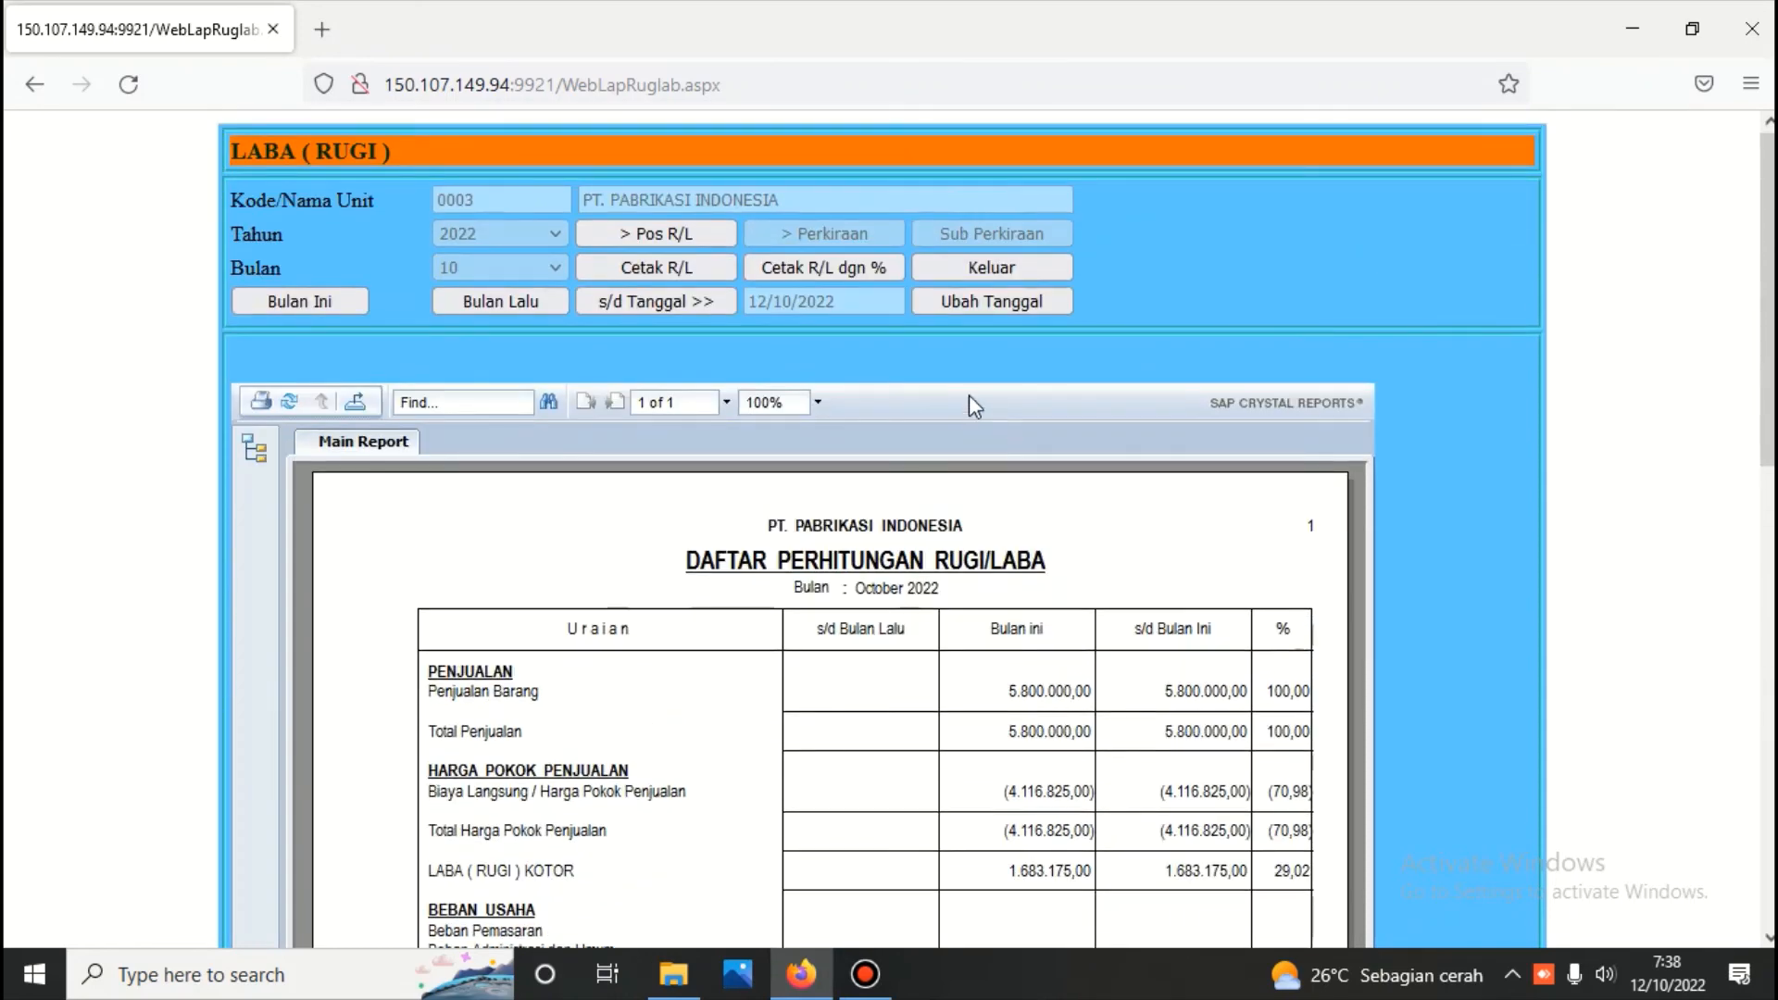
left_click(1008, 273)
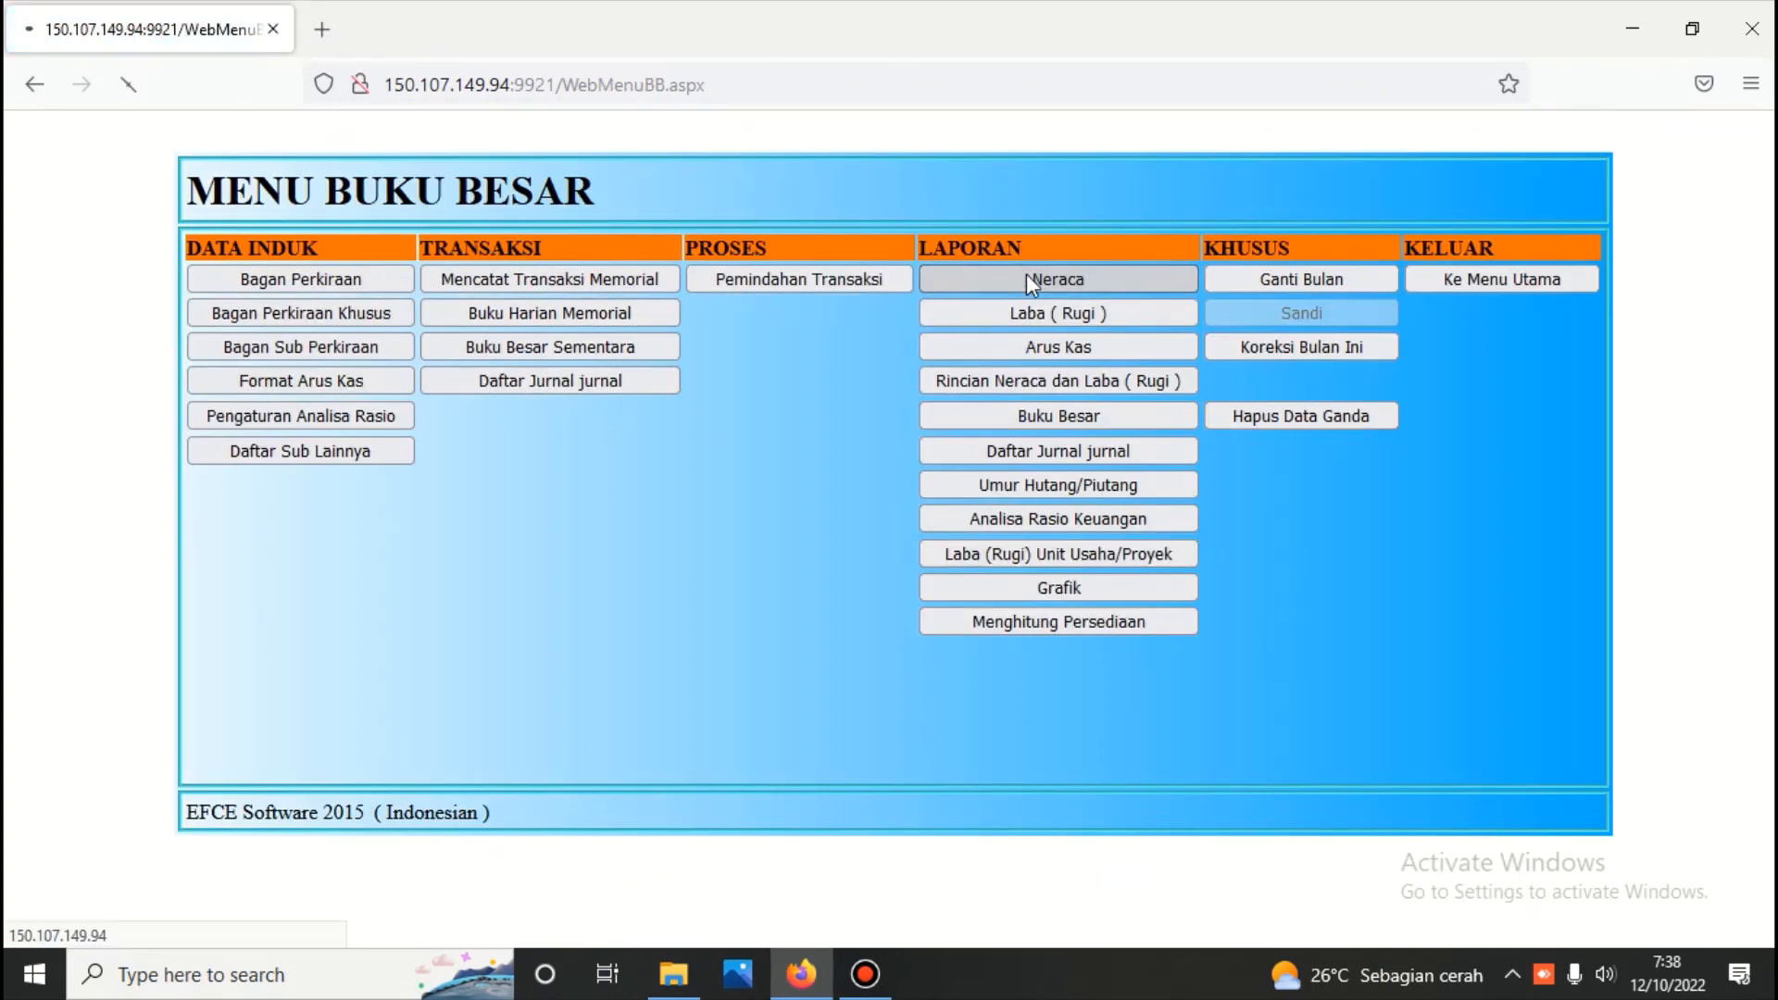
Generate the Neraca report in Scontro format from the Pos Neraca data up to 12/10/2022, review it, and return to the Buku Besar menu
left_click(1027, 279)
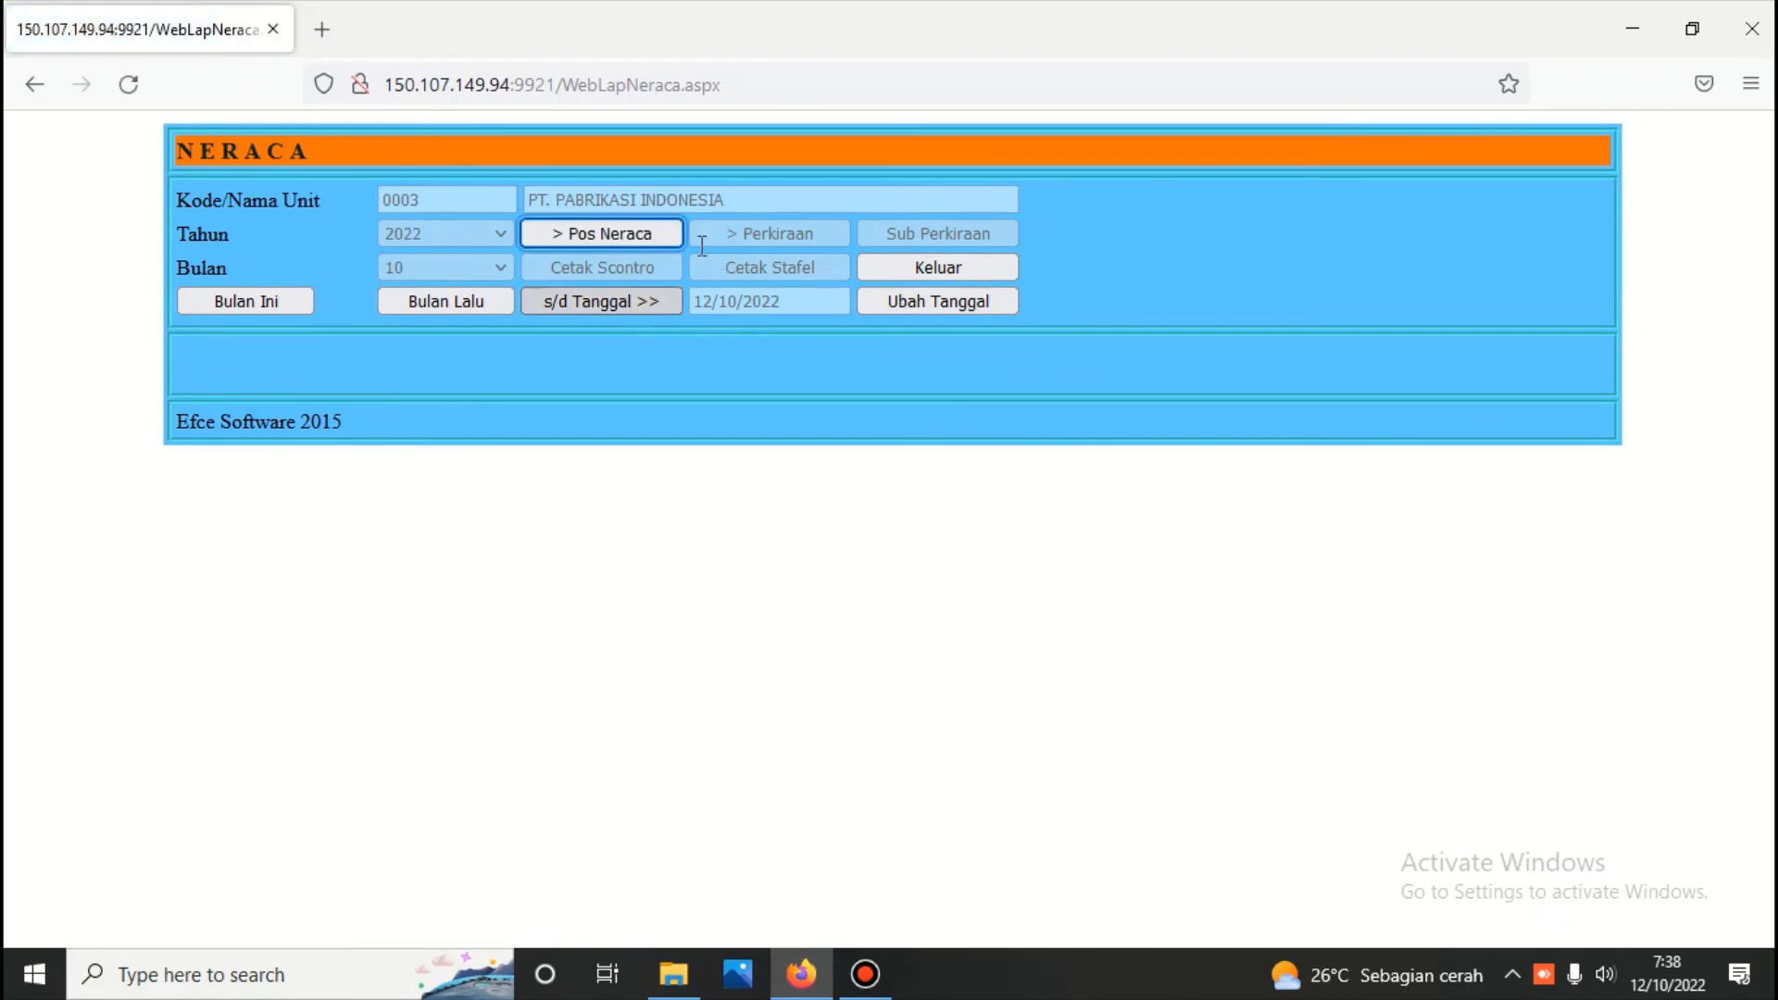
left_click(630, 234)
left_click(653, 274)
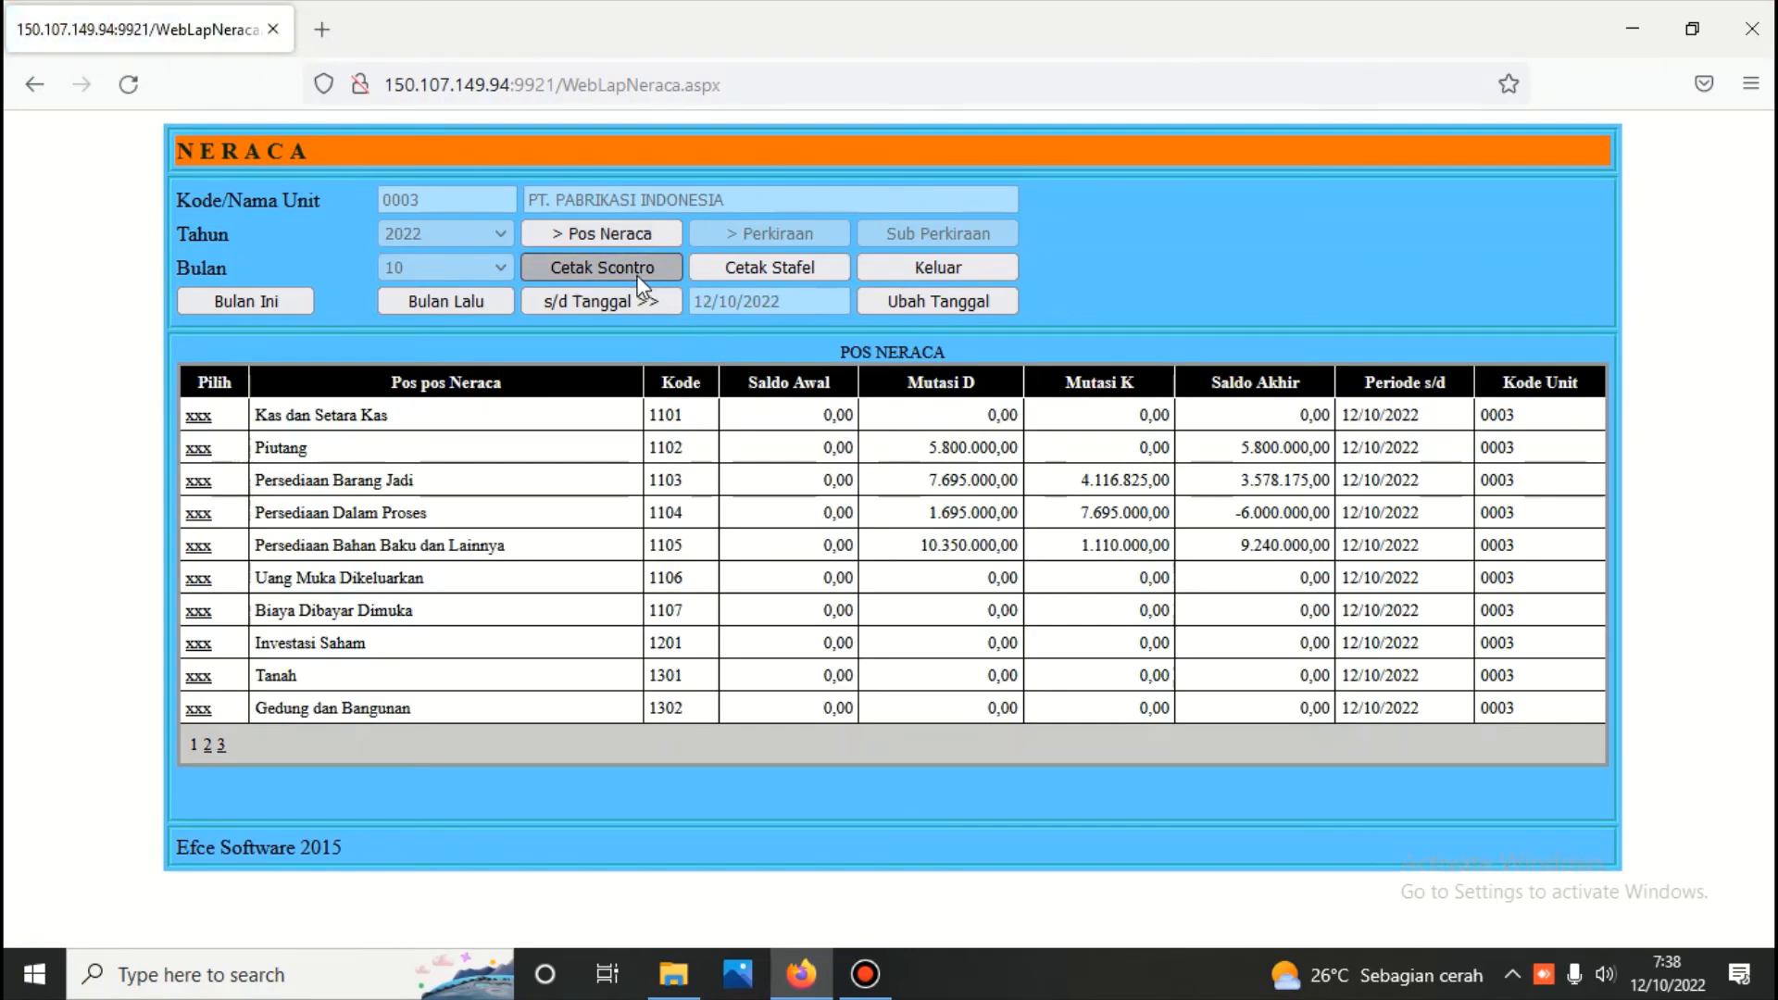
scroll(681, 787, "down", 5)
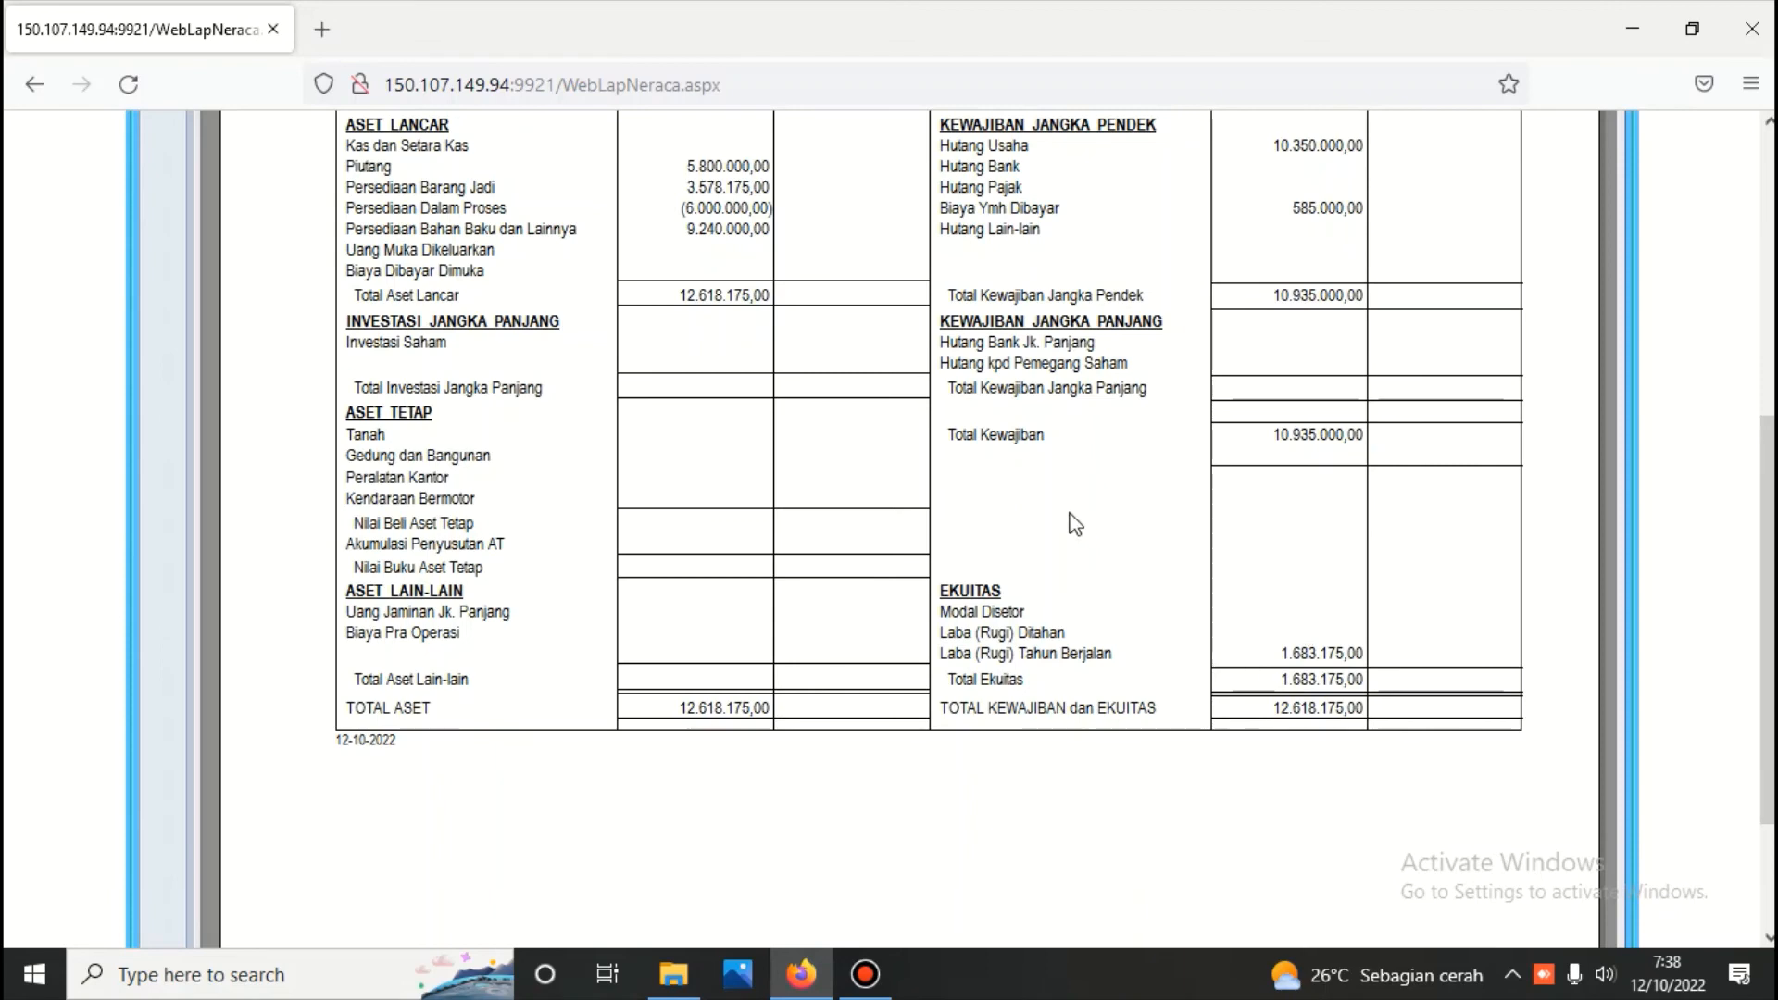
scroll(1068, 520, "up", 5)
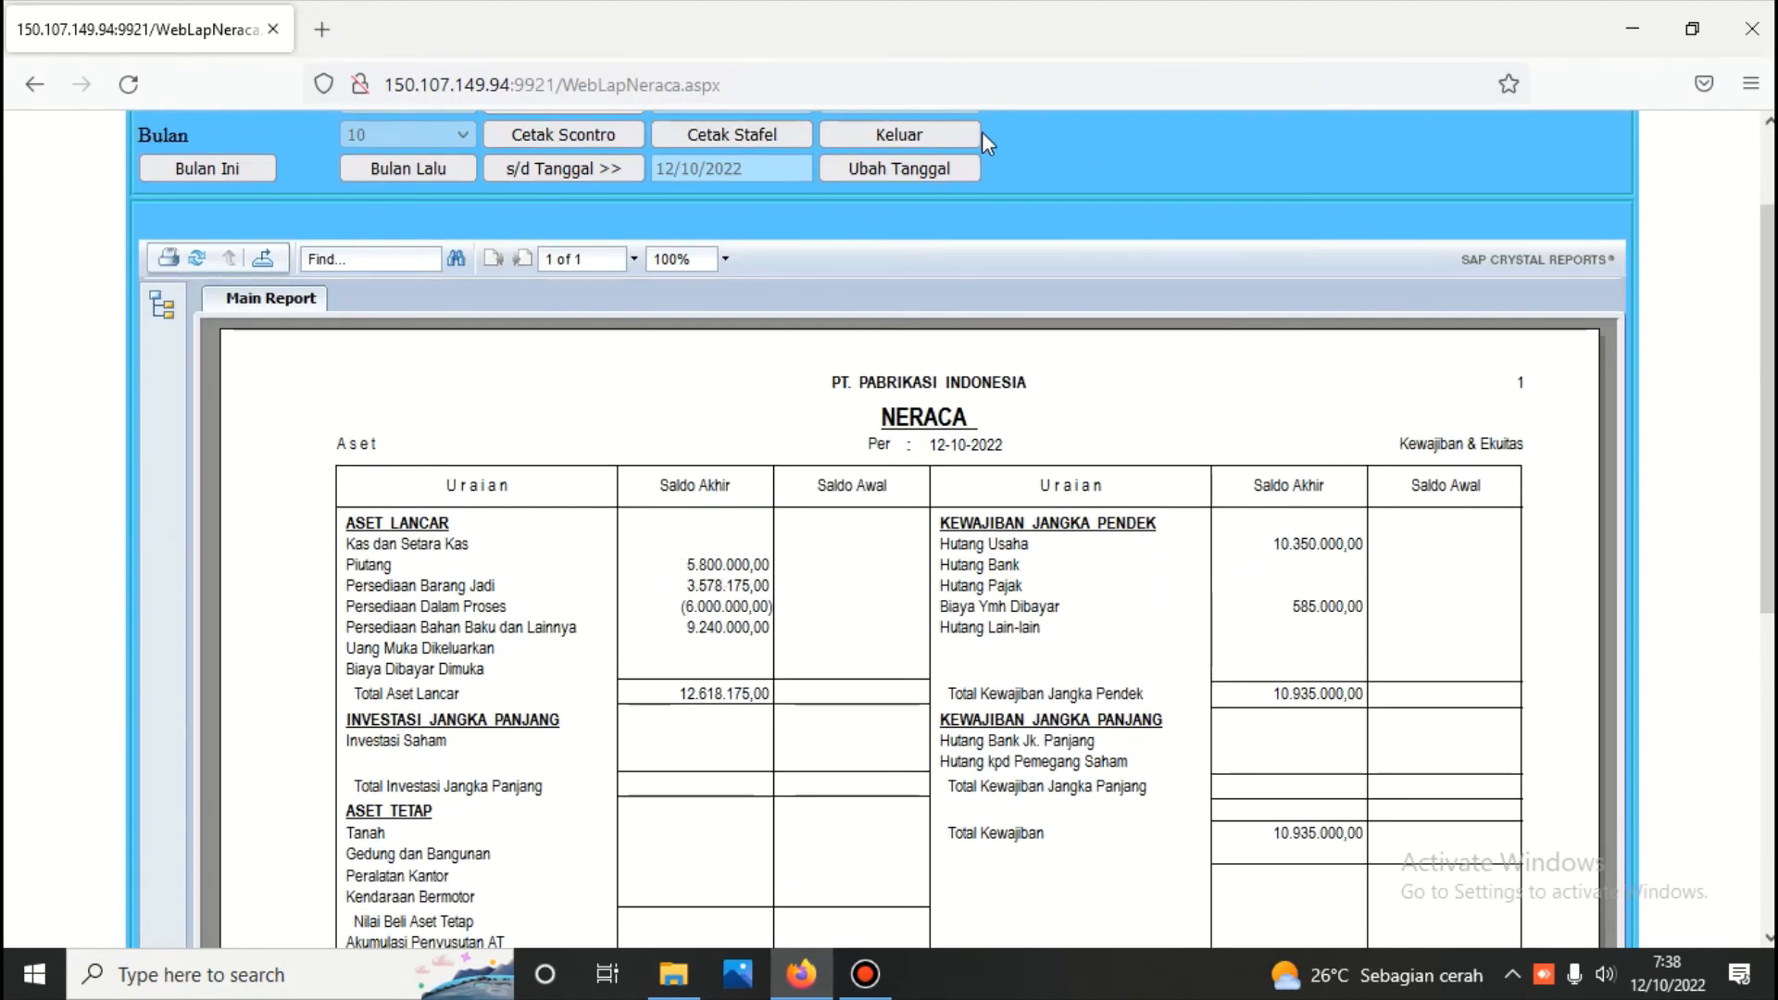
left_click(926, 135)
Return to the main menu and log in to the Kas/Bank module with the module password
left_click(1436, 289)
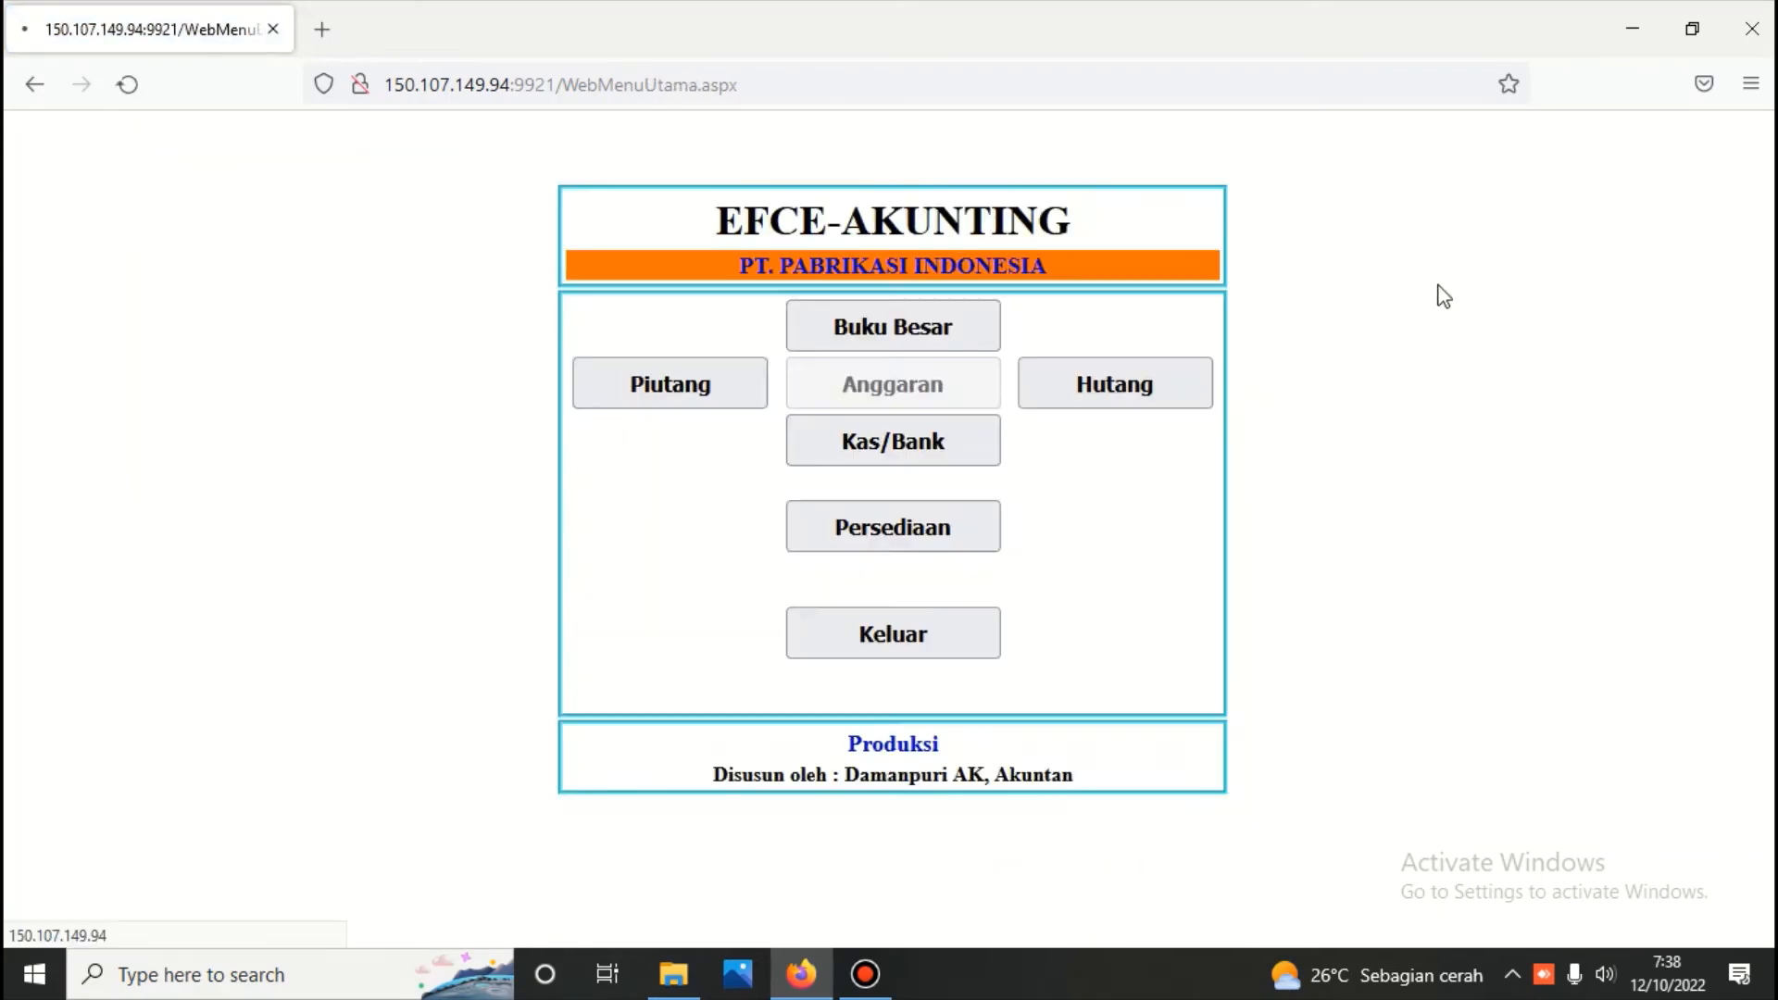
left_click(849, 443)
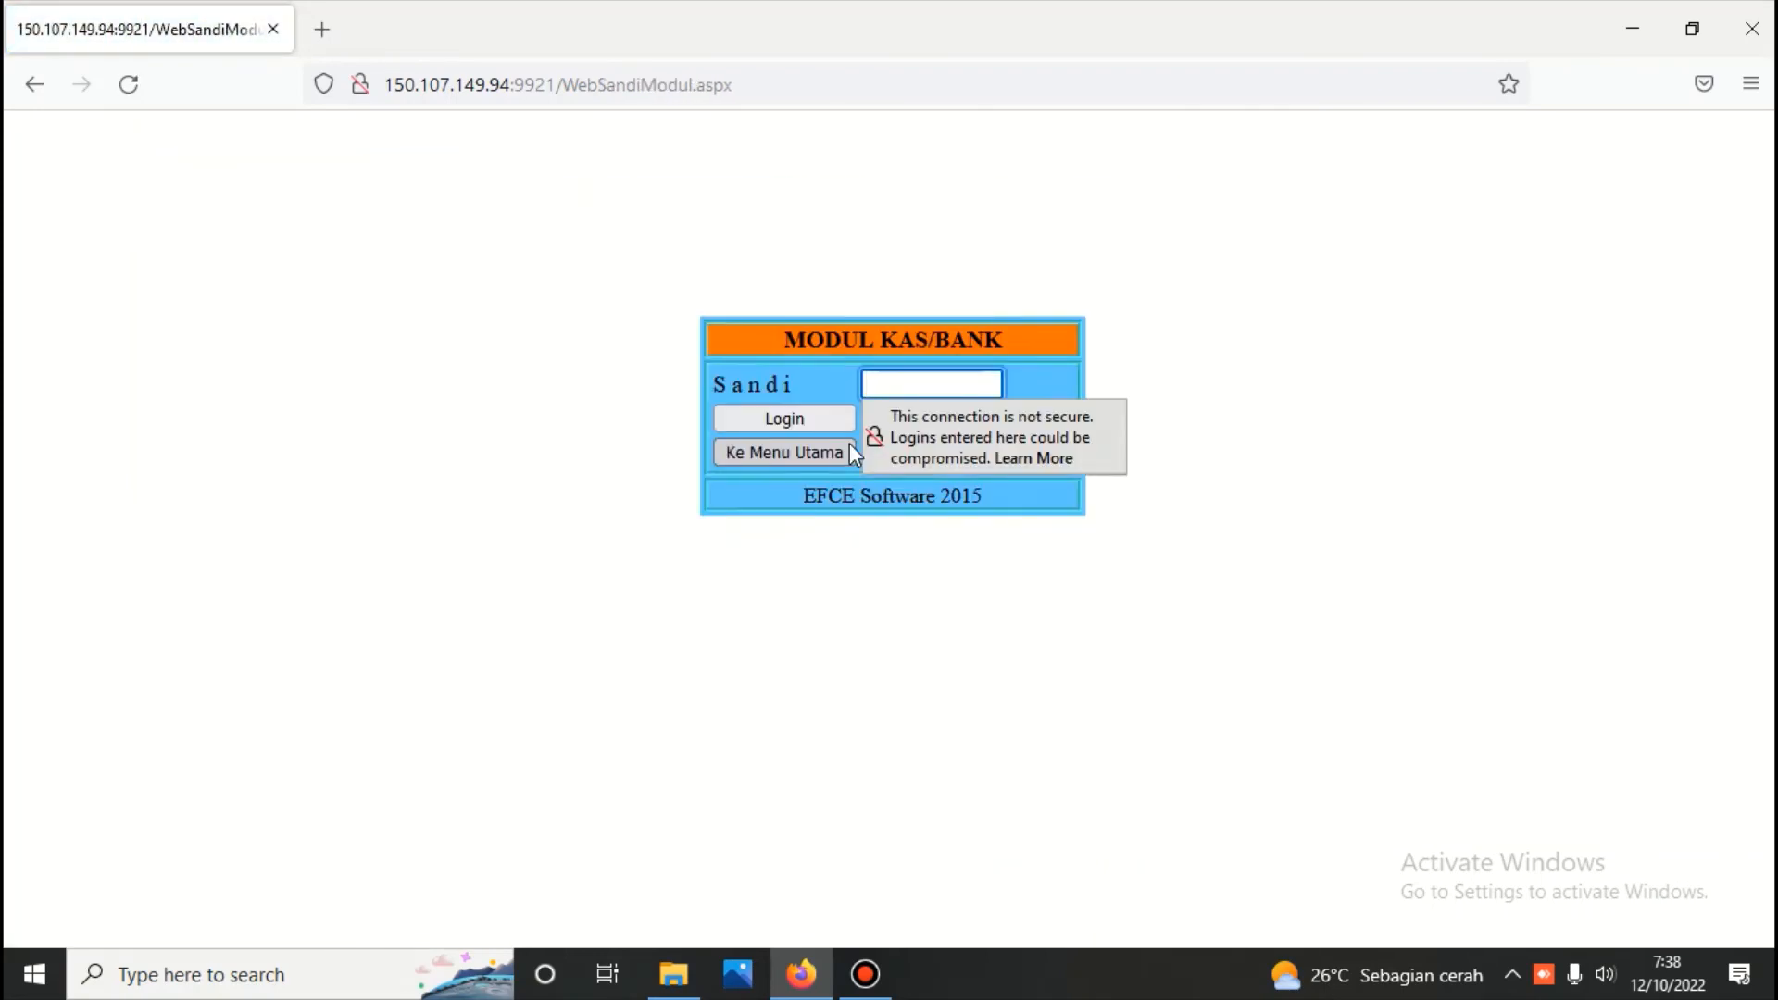
type("123")
key("Return")
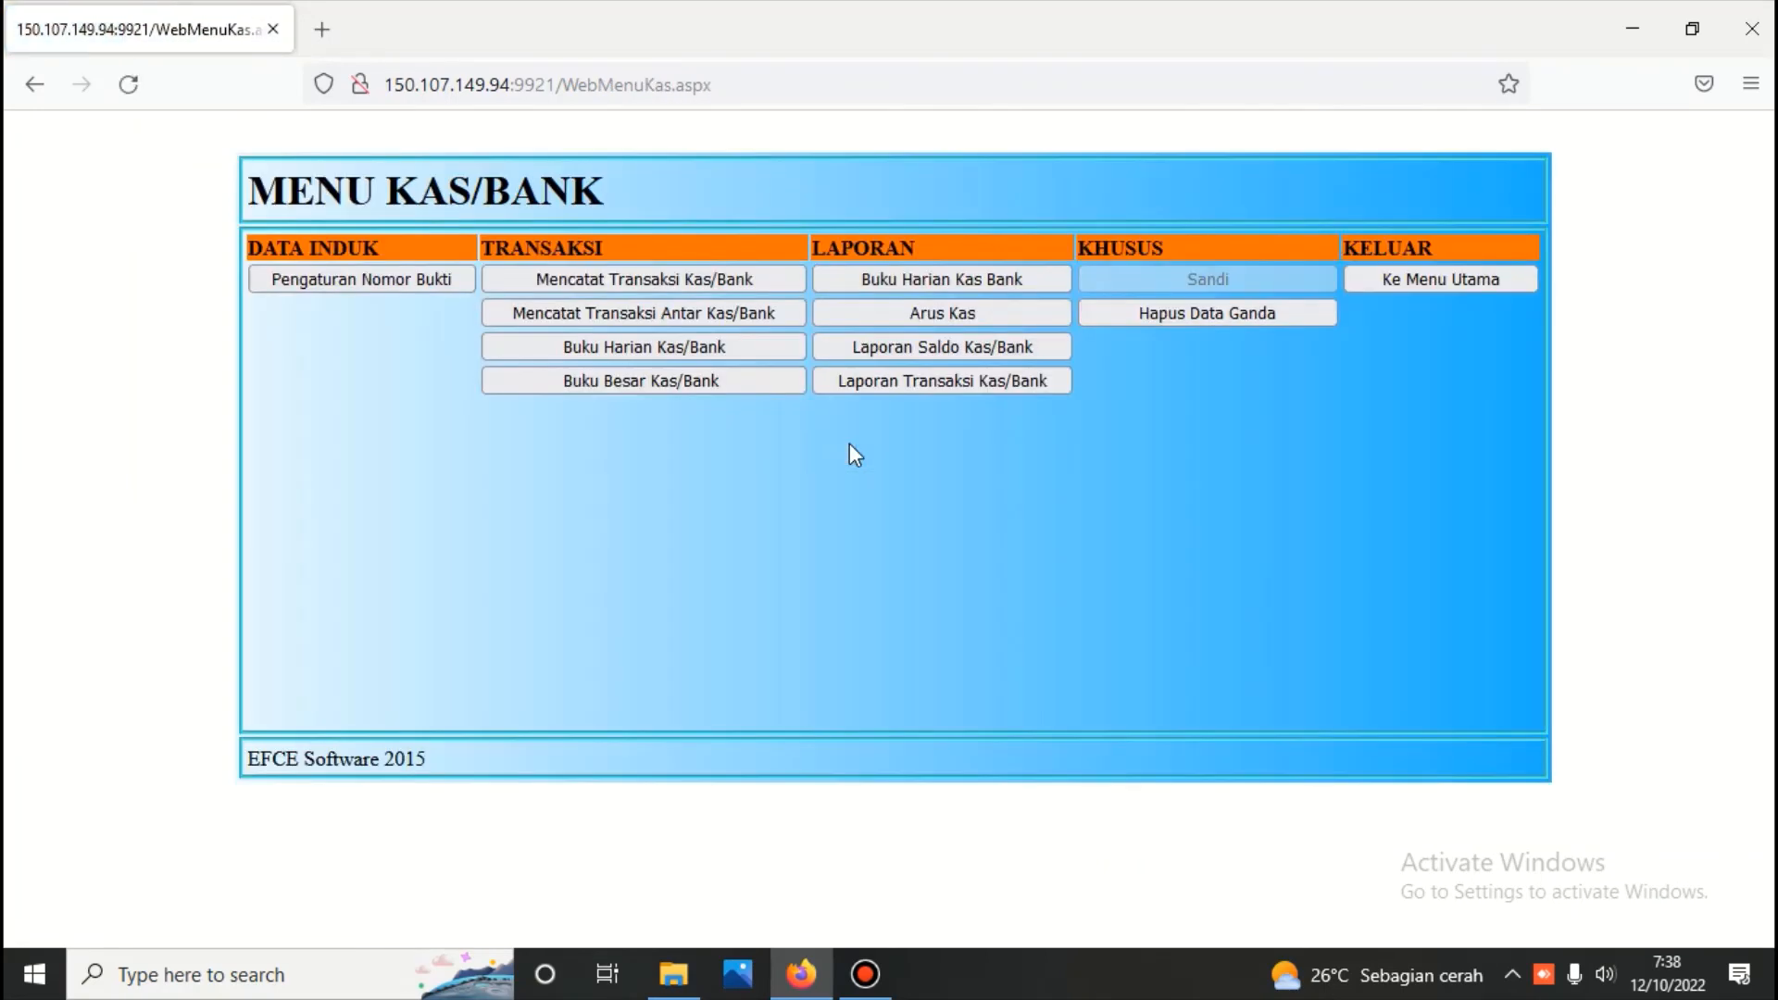
Start a new receipt (Penerimaan) transaction for Bank BCA rekening no : 01, dated 12/10/2022
left_click(676, 281)
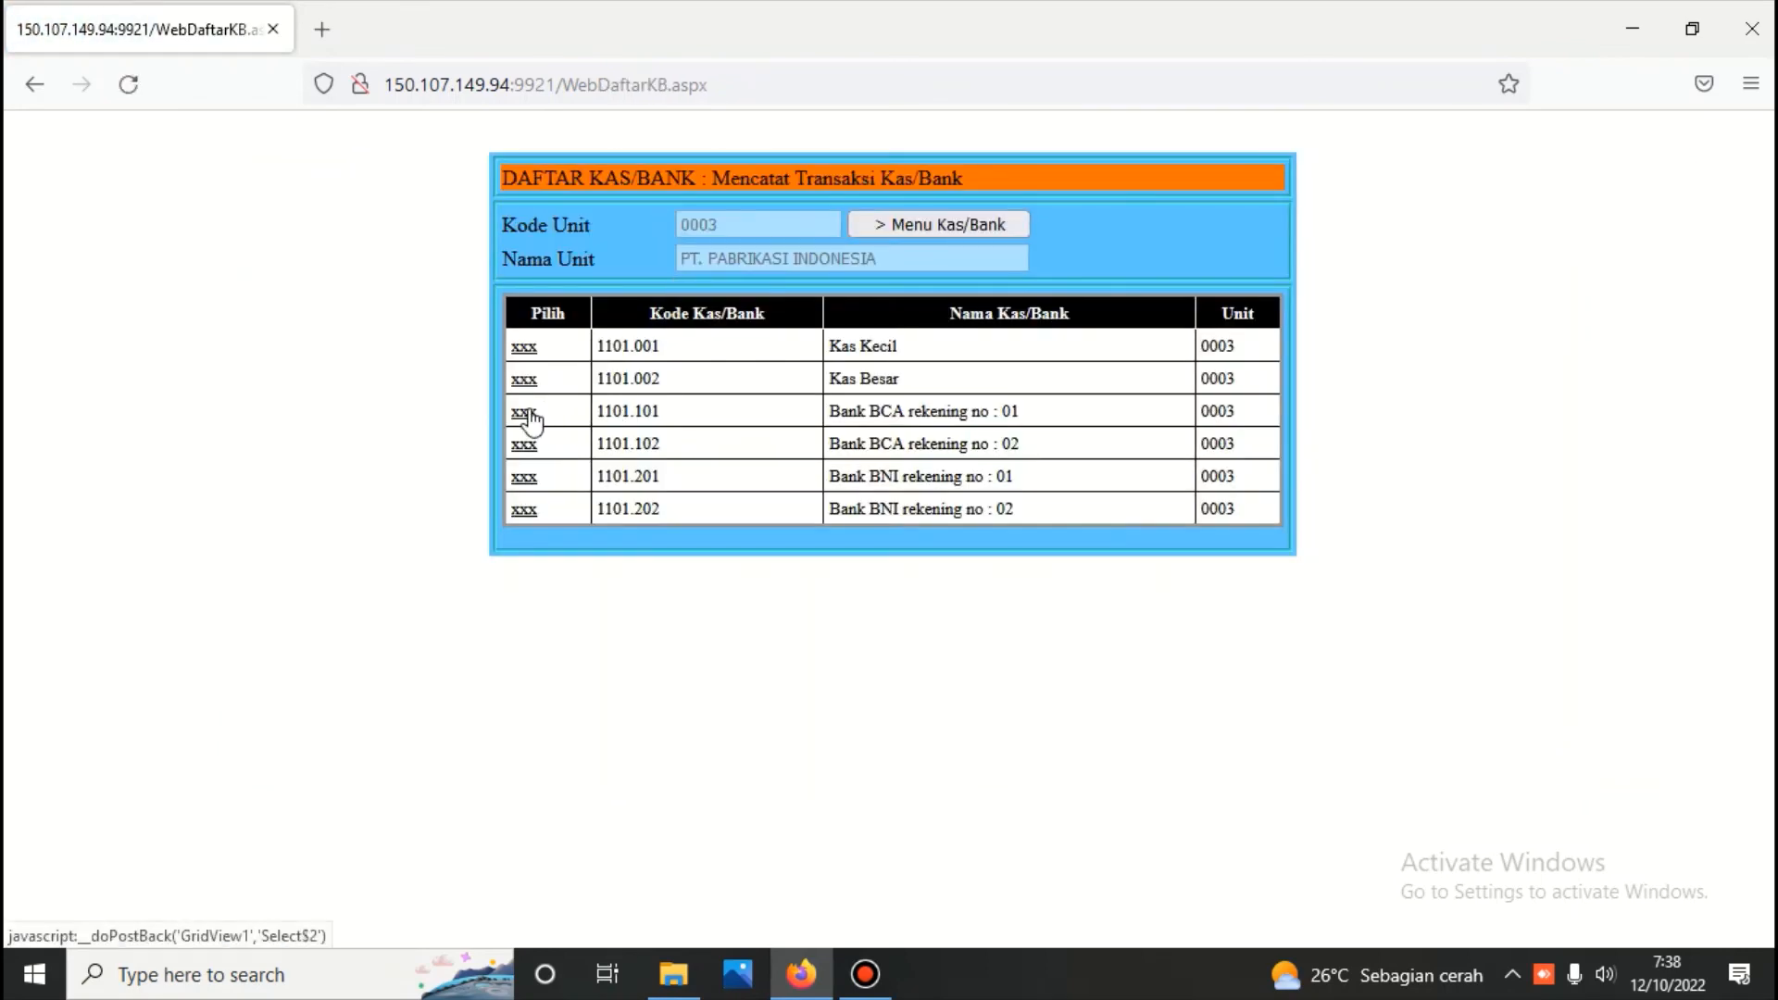
left_click(528, 417)
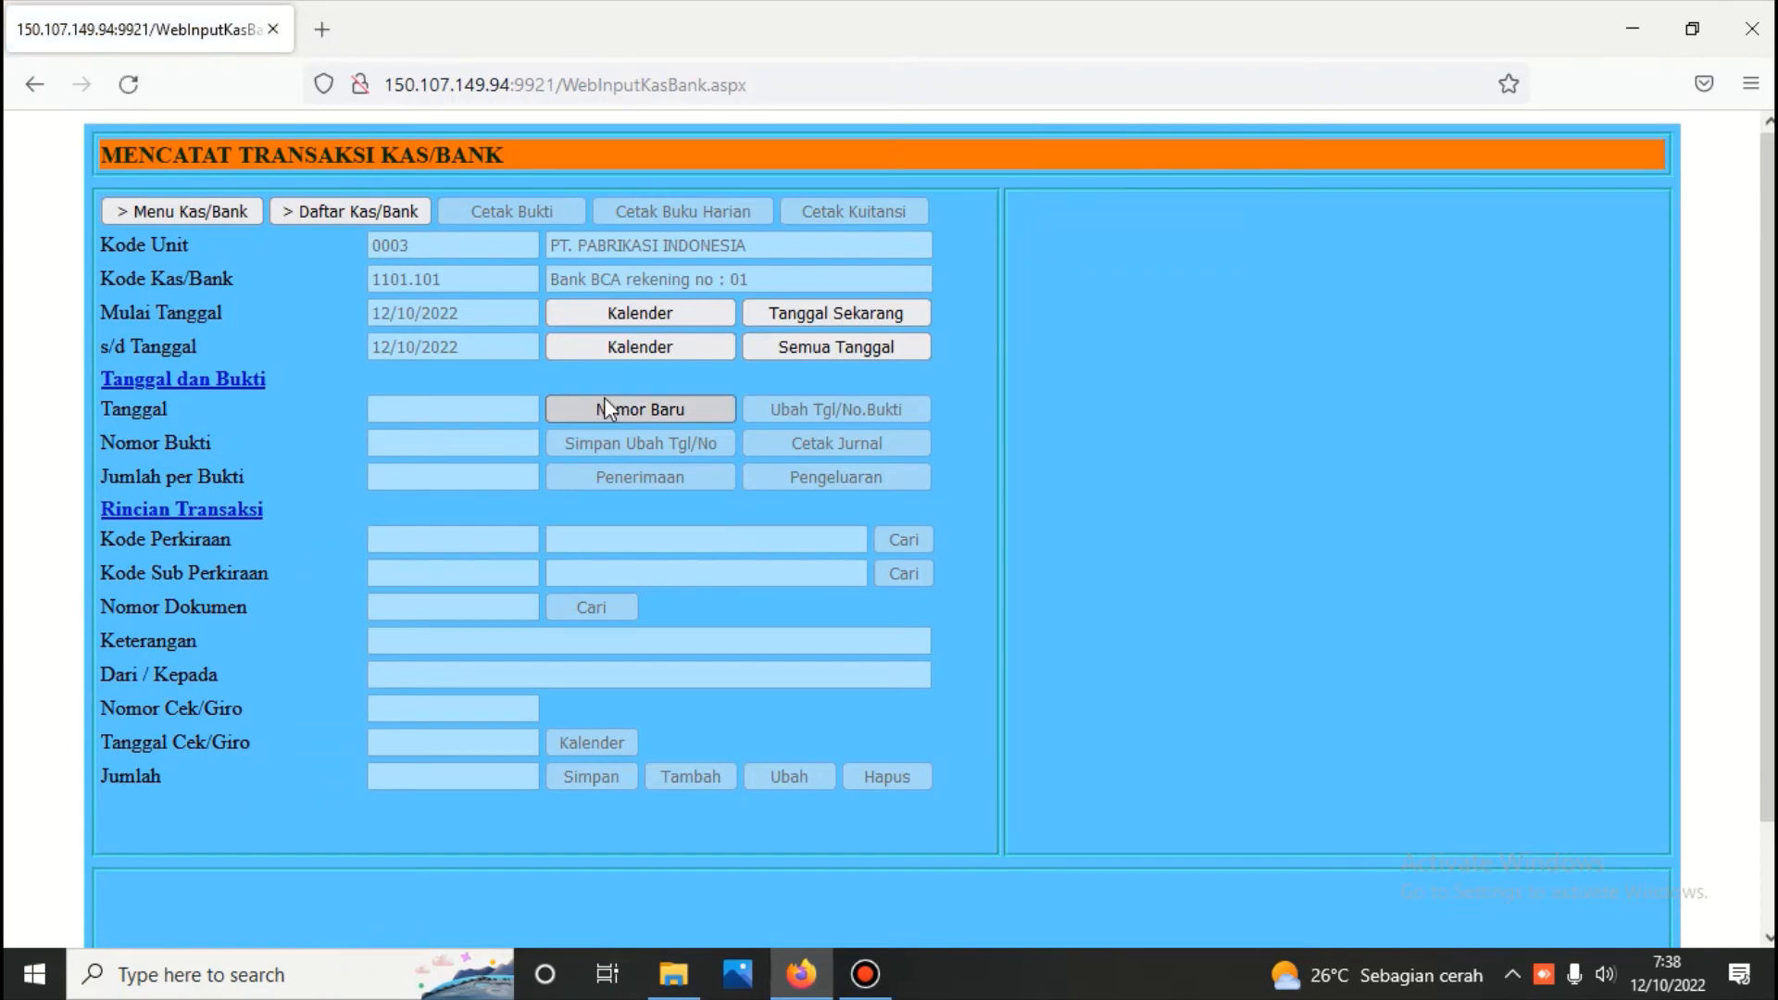
left_click(612, 408)
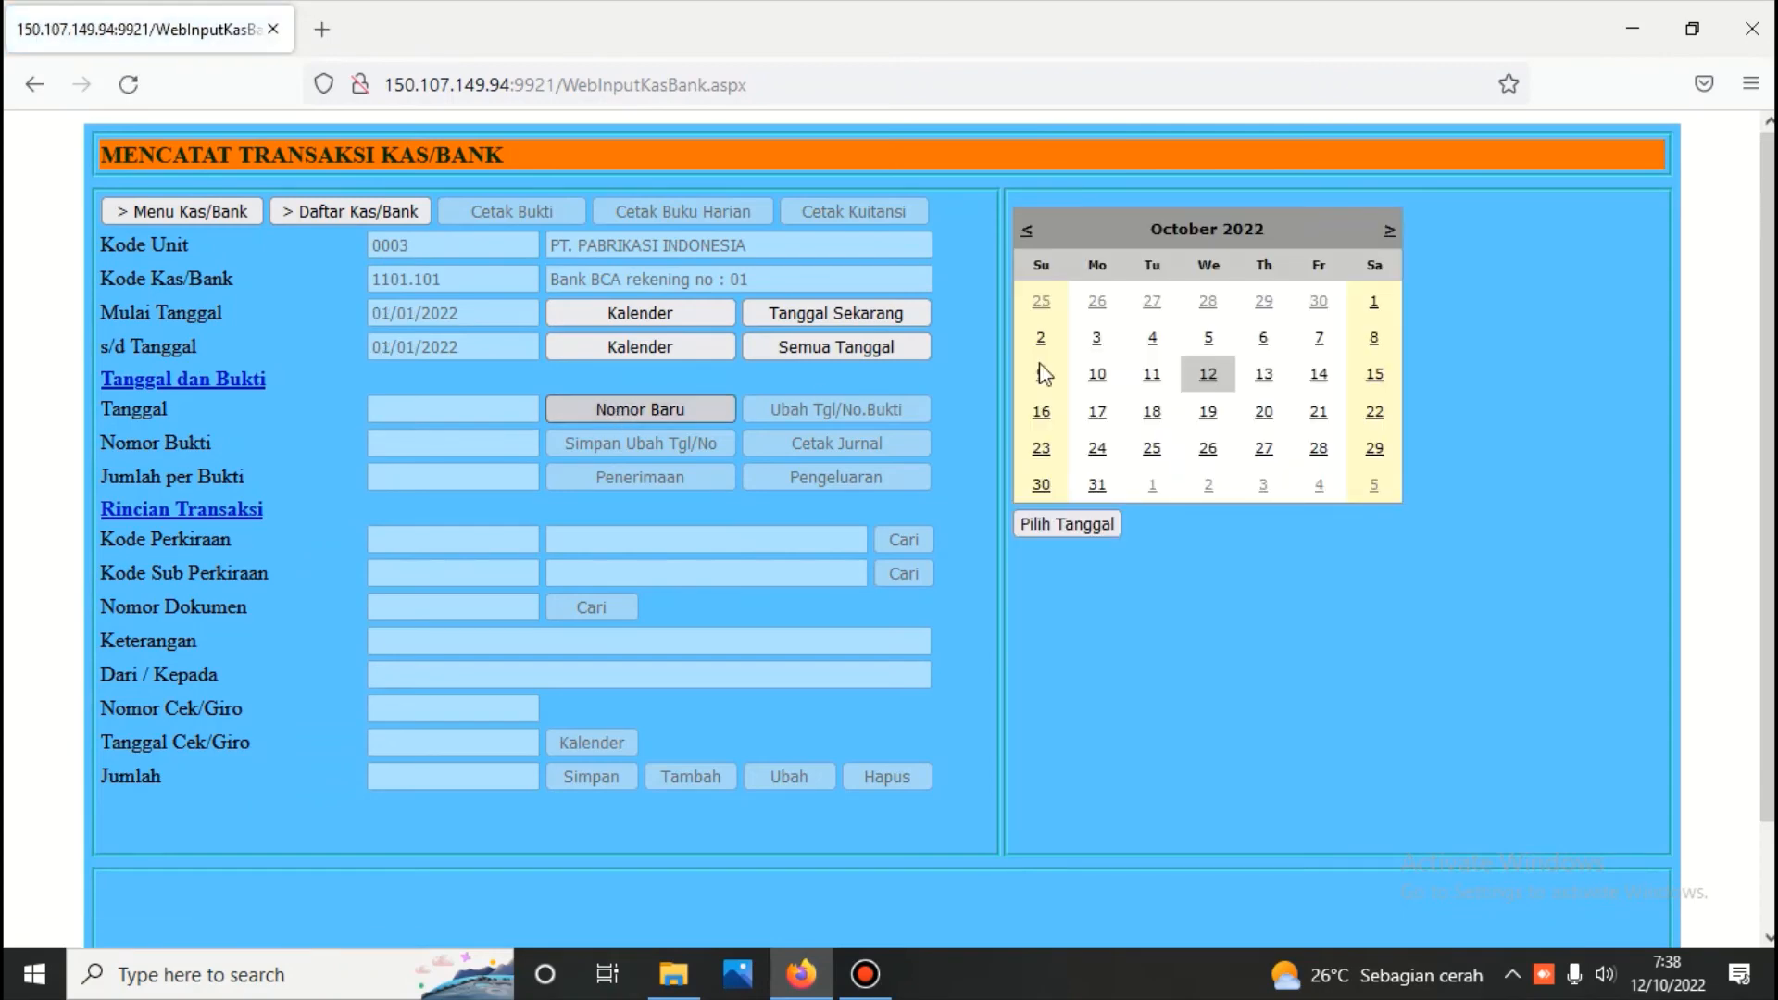
left_click(1211, 378)
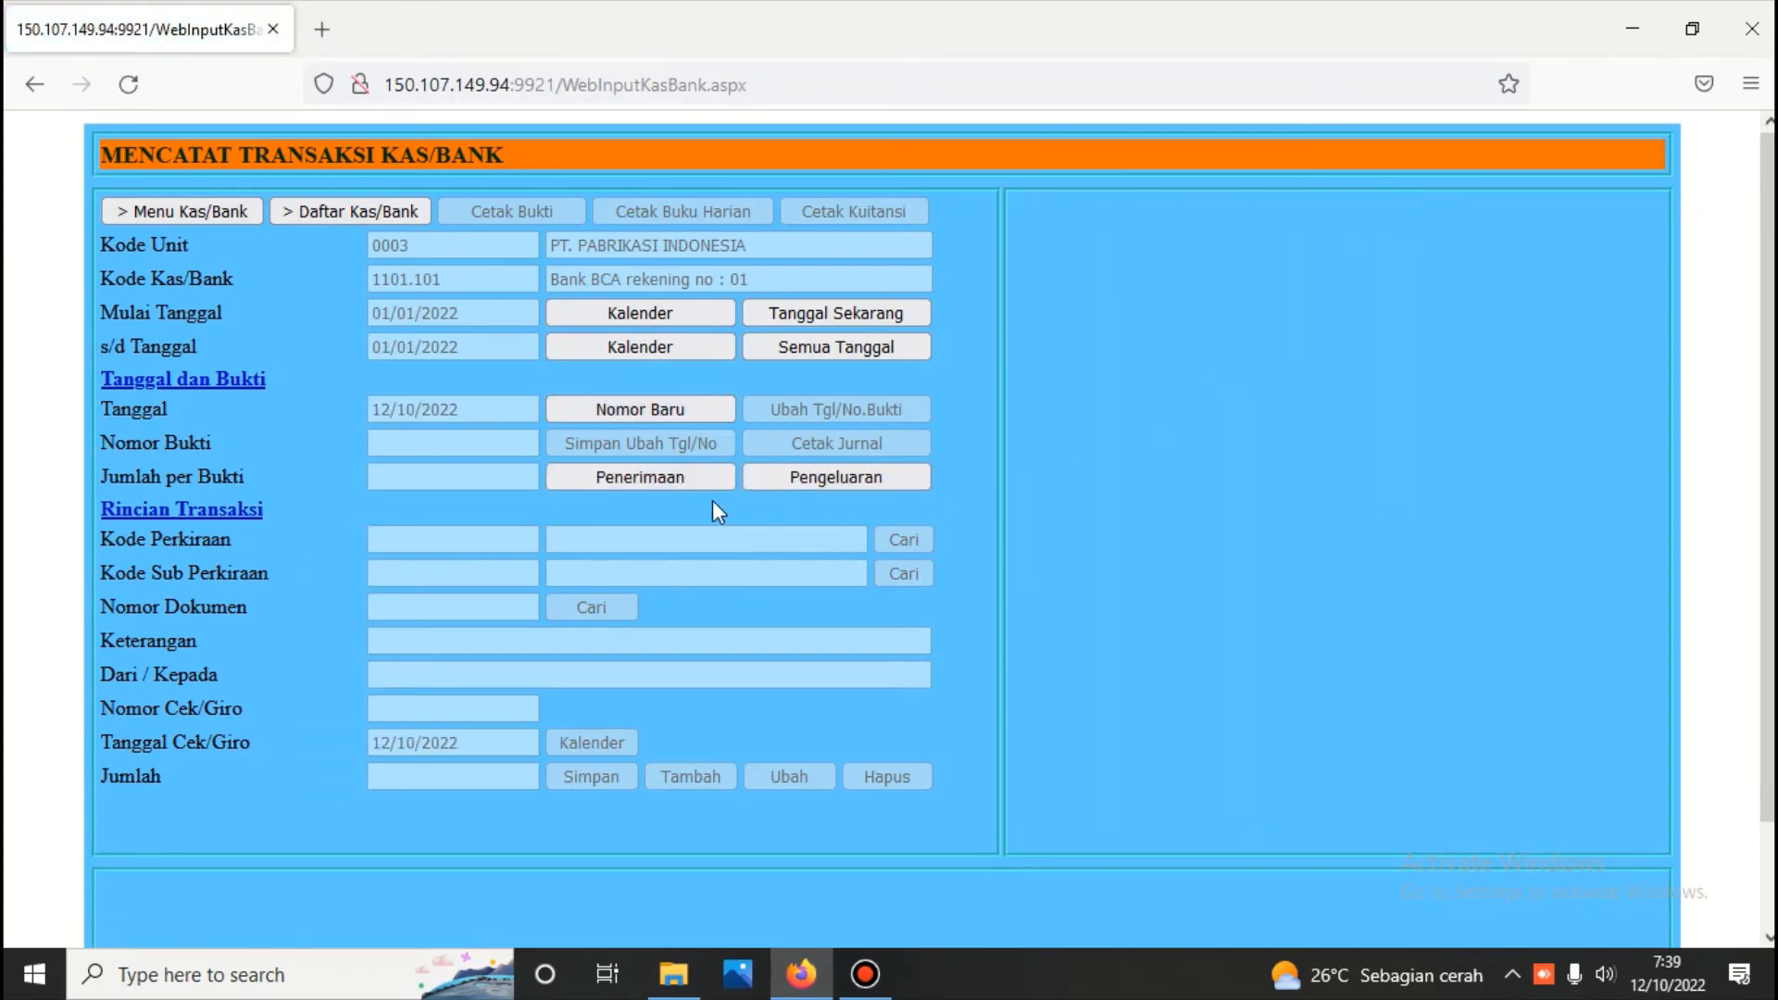
left_click(691, 478)
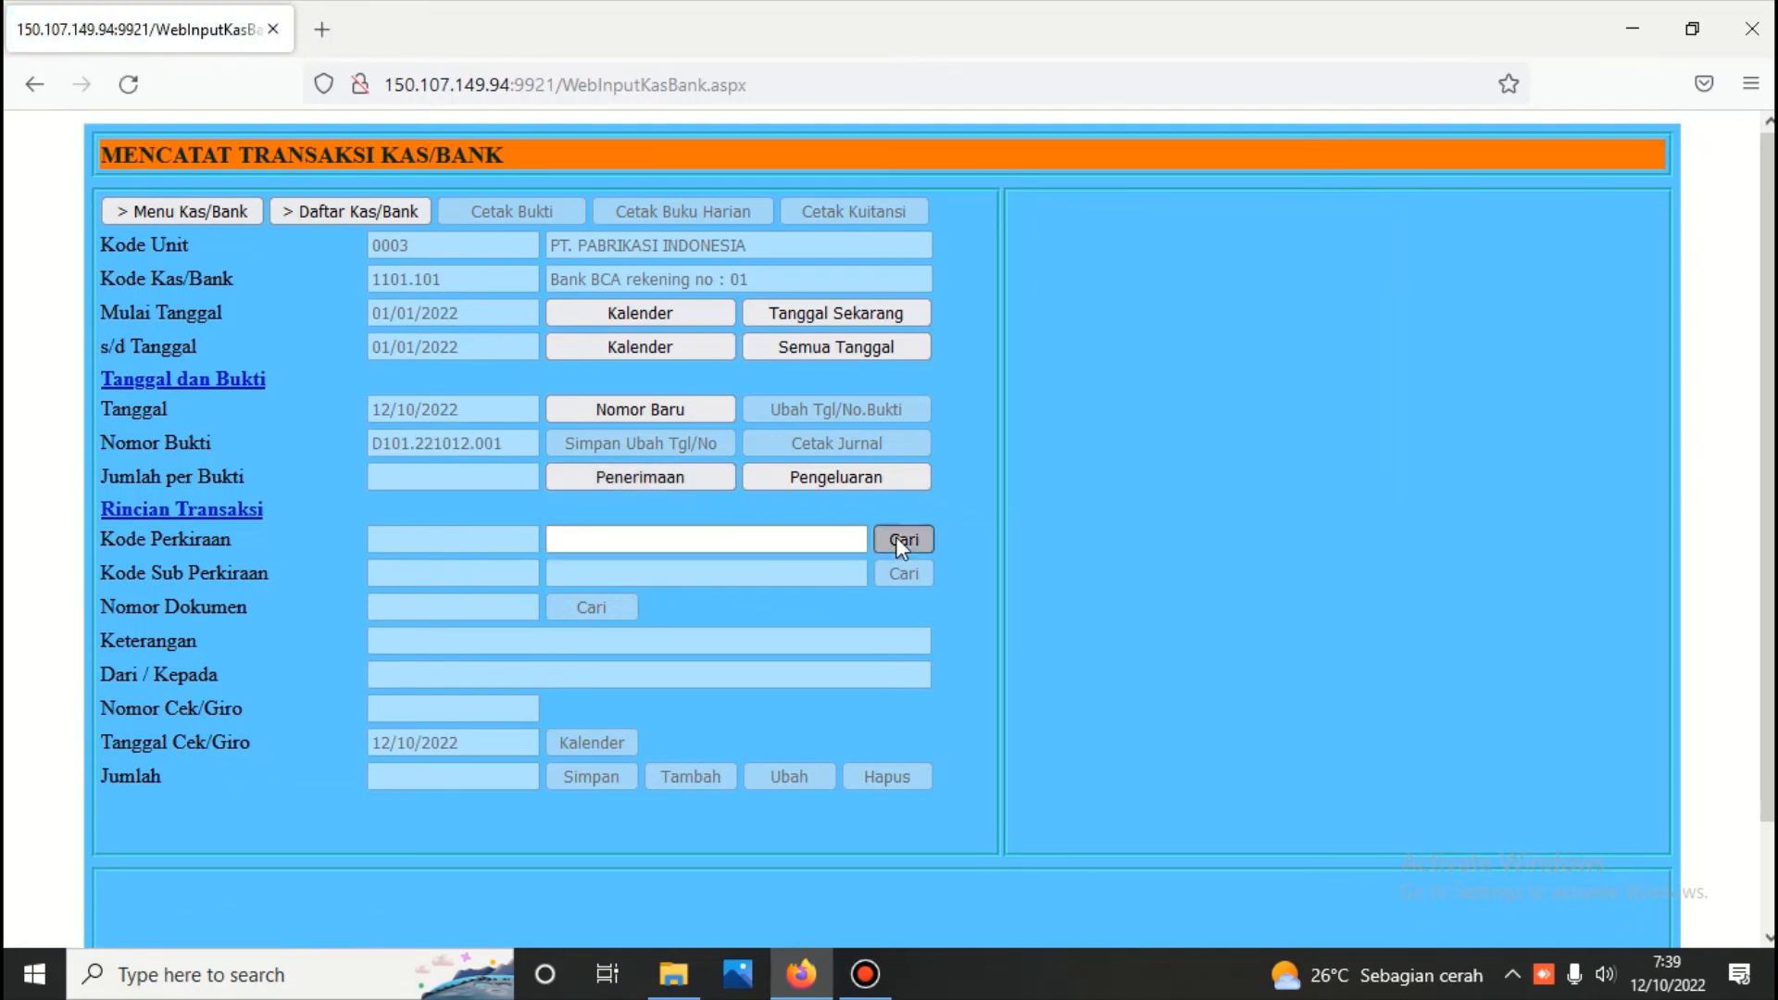
Assign the receipt to account Piutang Usaha, sub-account PT. PEMBELI UTAMA and sales document 01J.221012.001
left_click(898, 539)
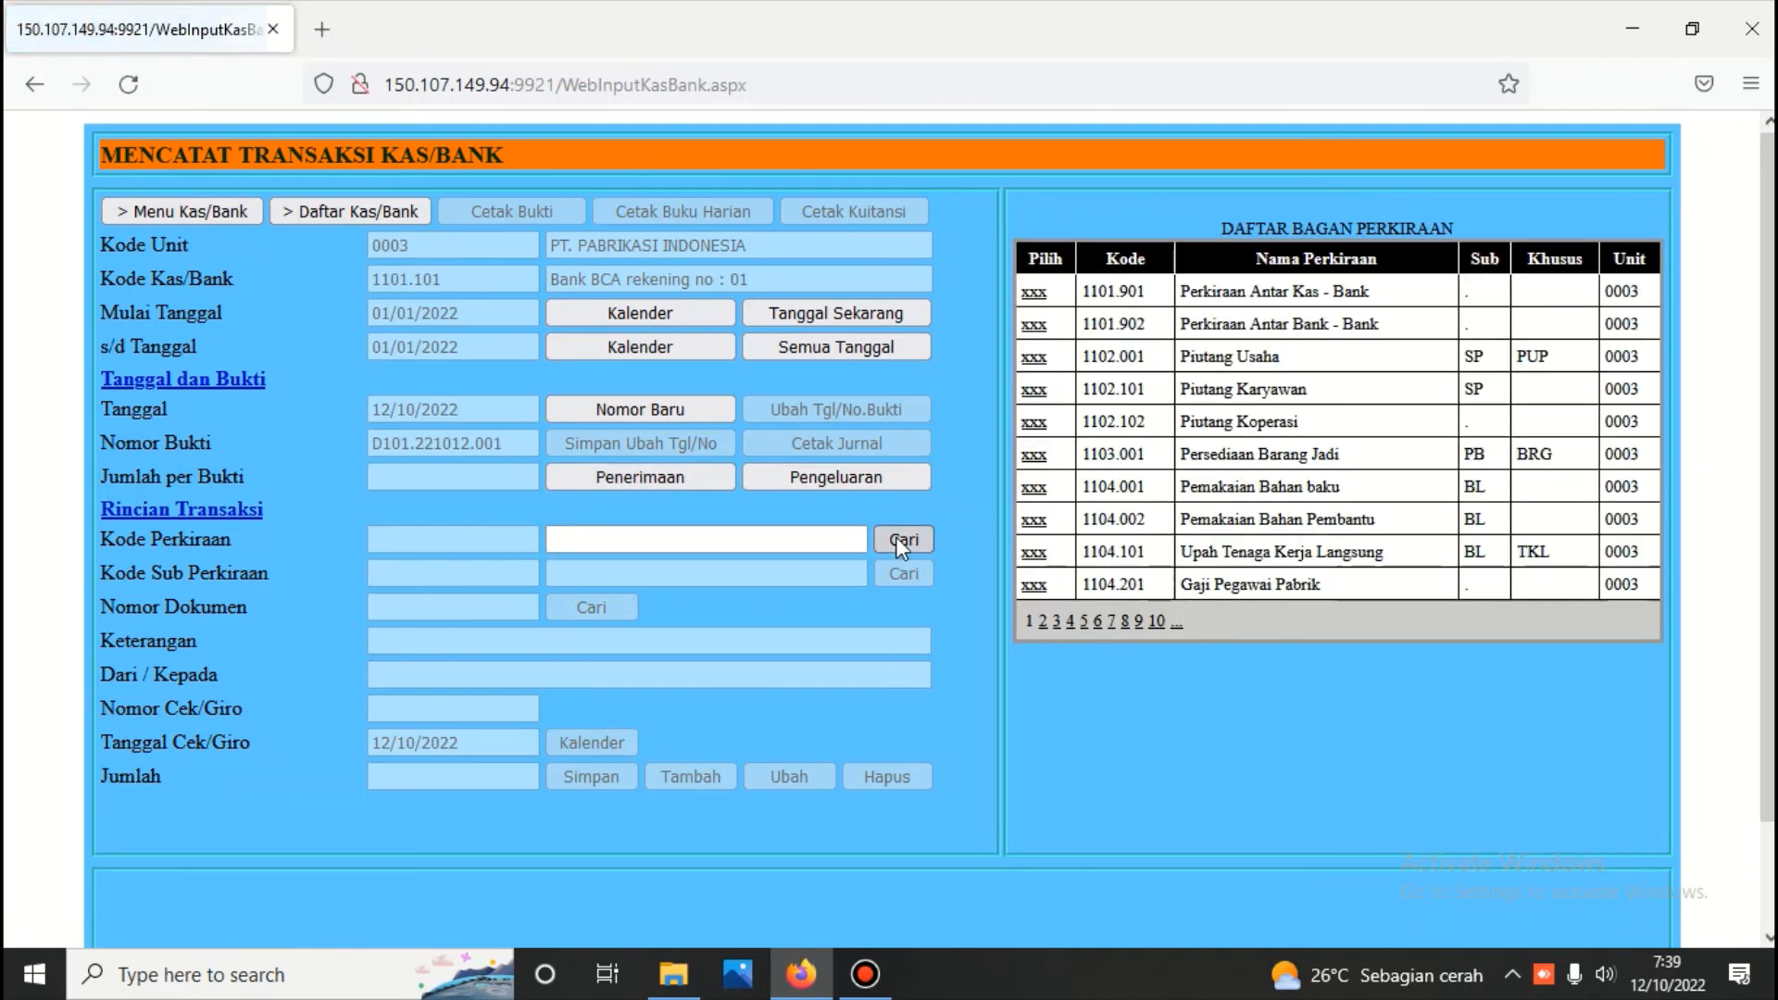
left_click(1033, 357)
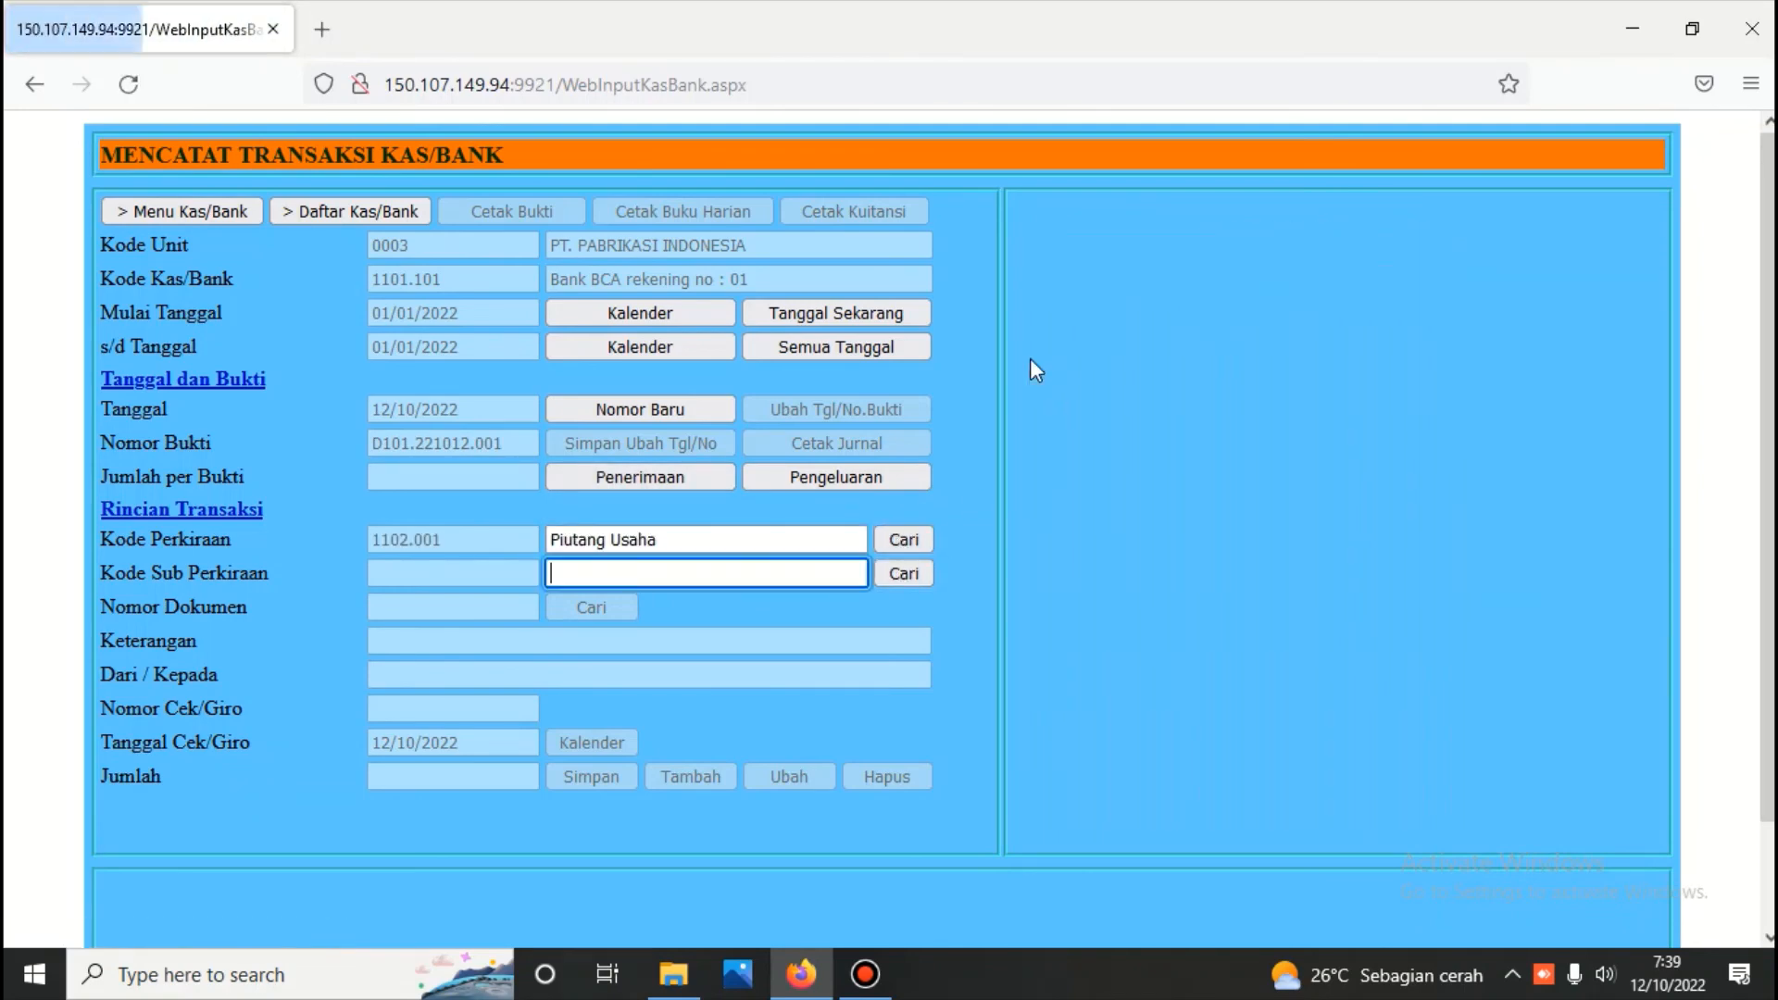
left_click(904, 574)
left_click(1032, 304)
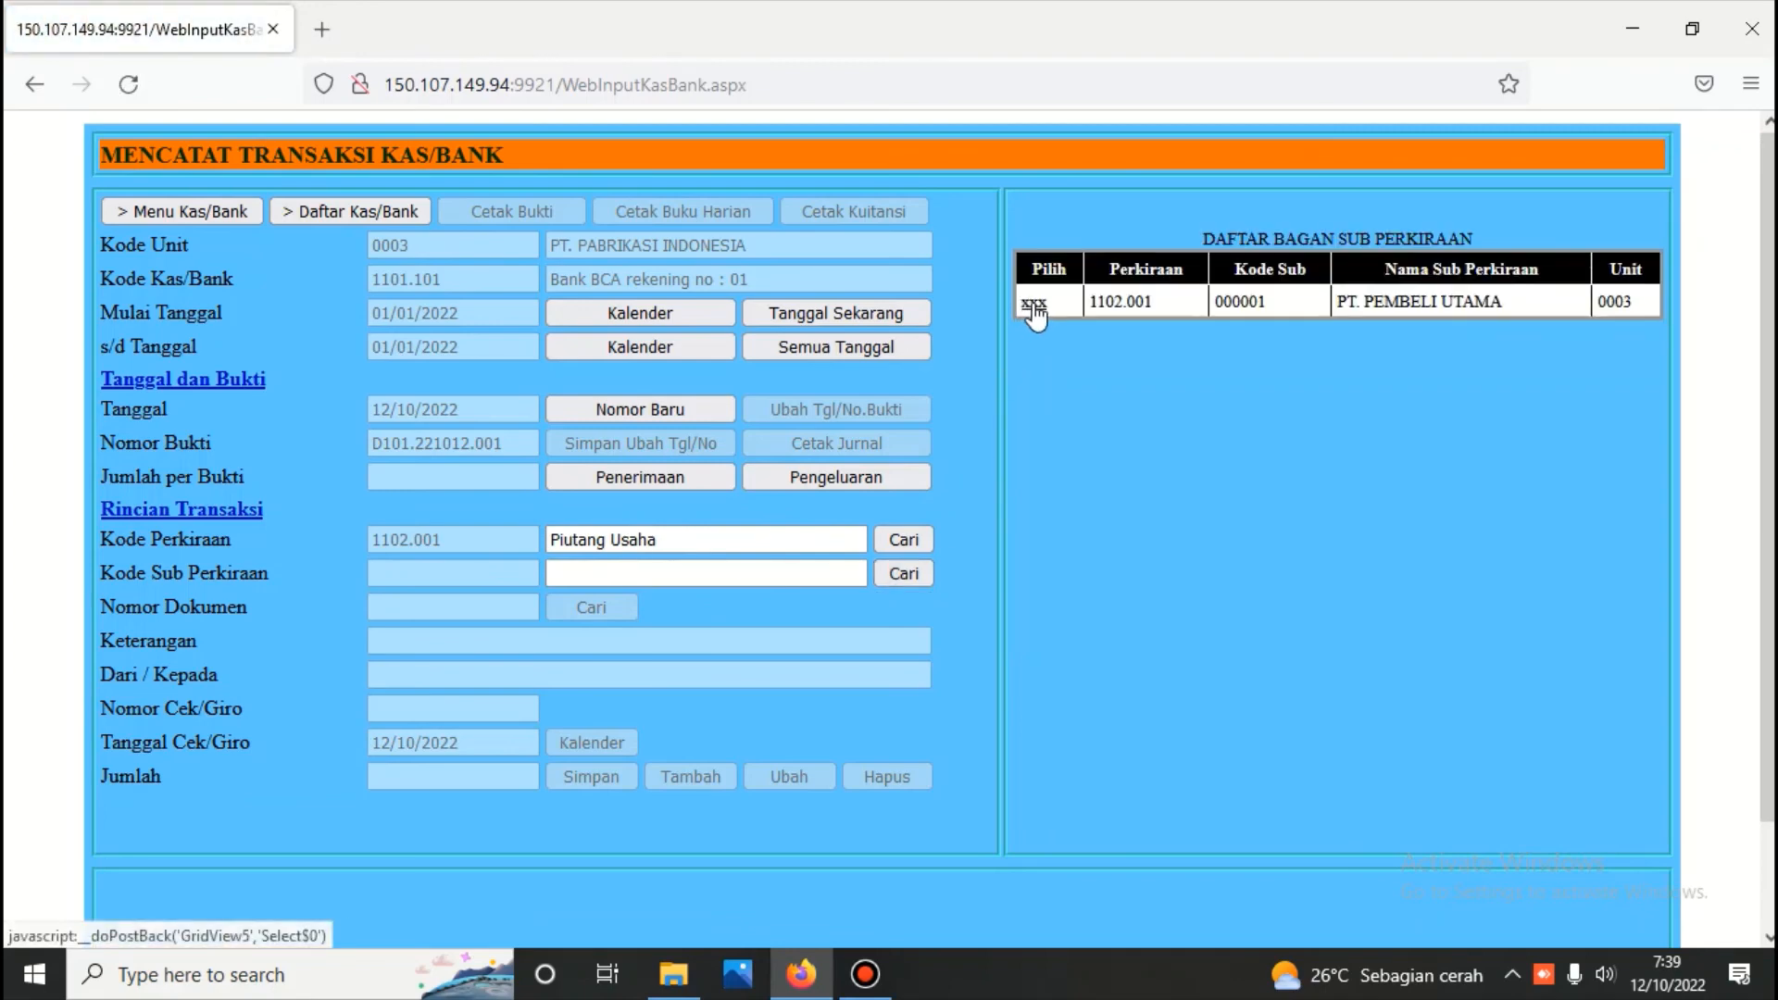
left_click(606, 609)
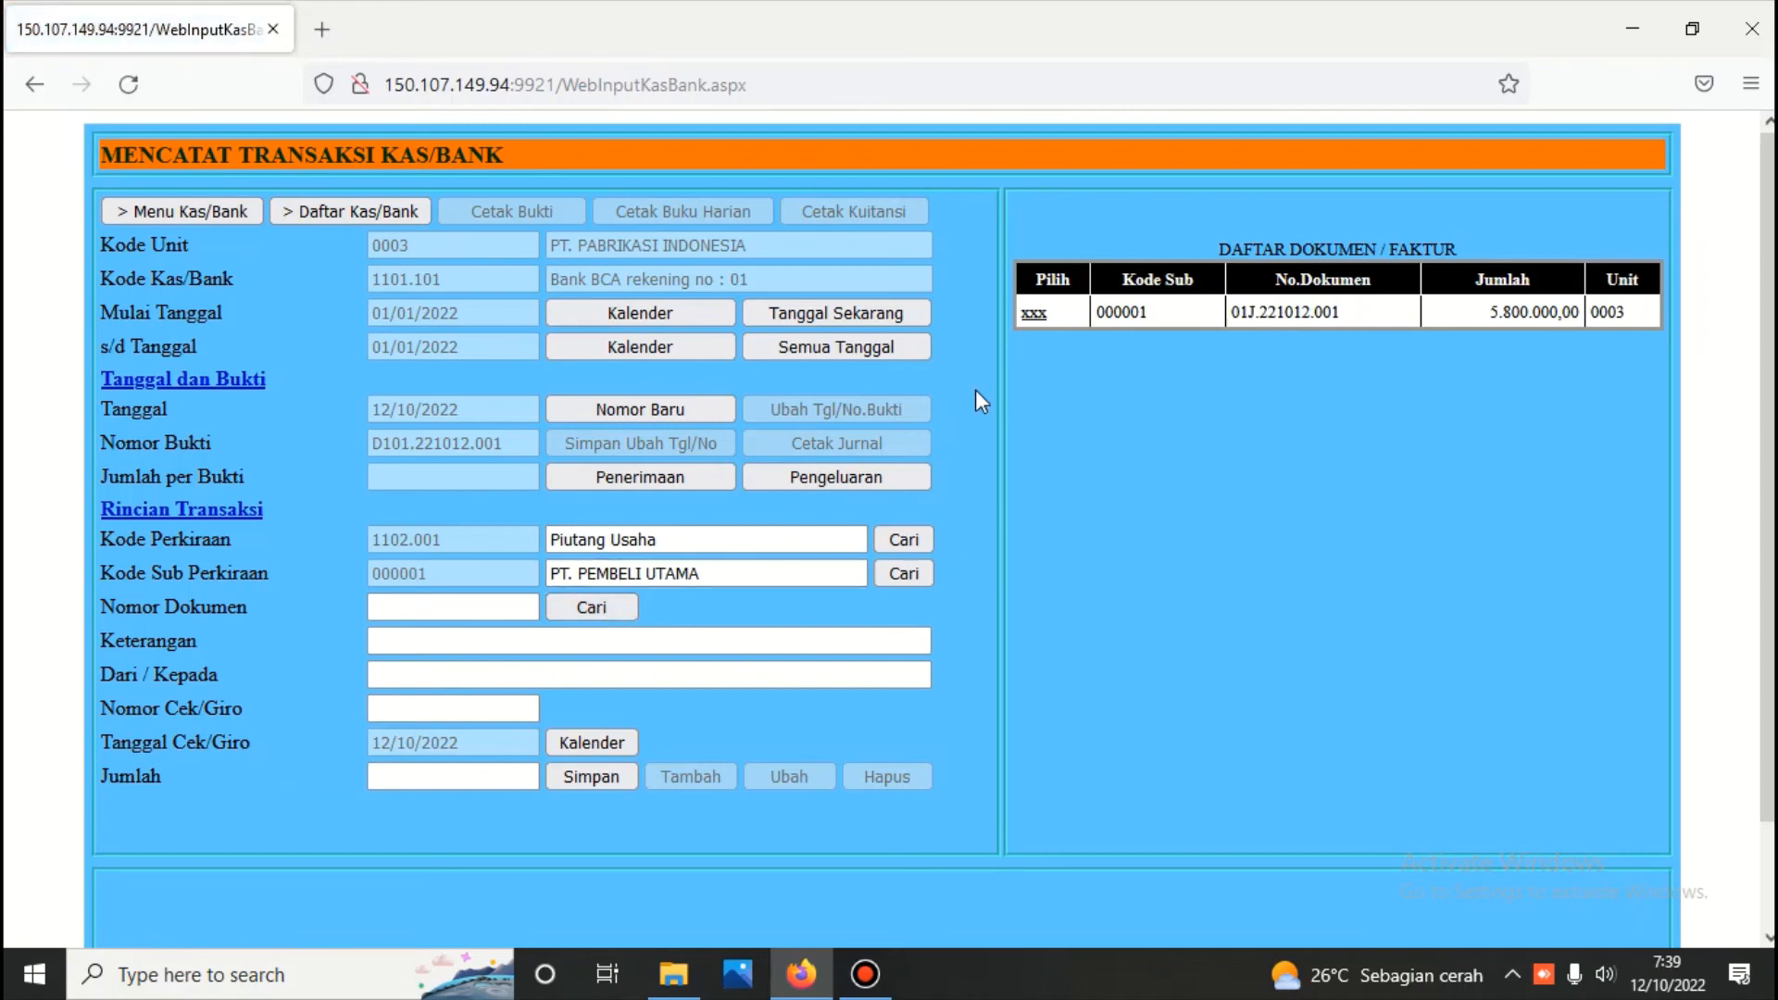
left_click(1033, 313)
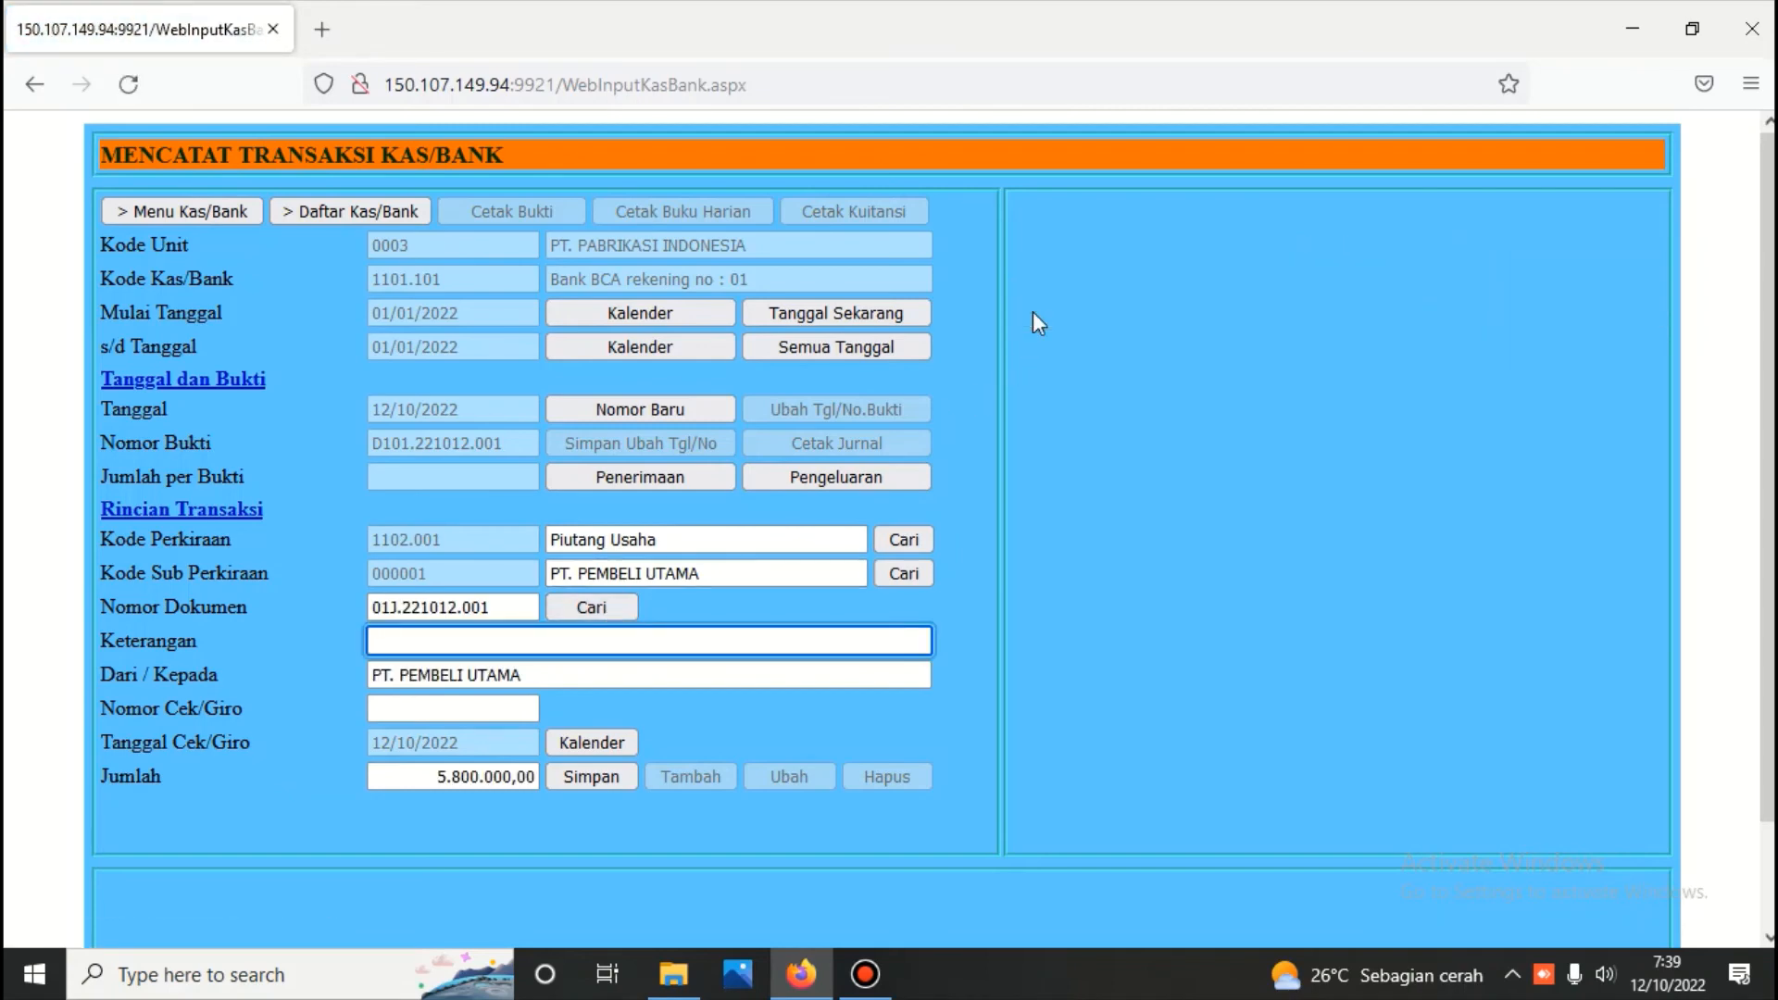
Enter the description TERIMA PIUTANG and save the 5.800.000,00 receipt
type("TER")
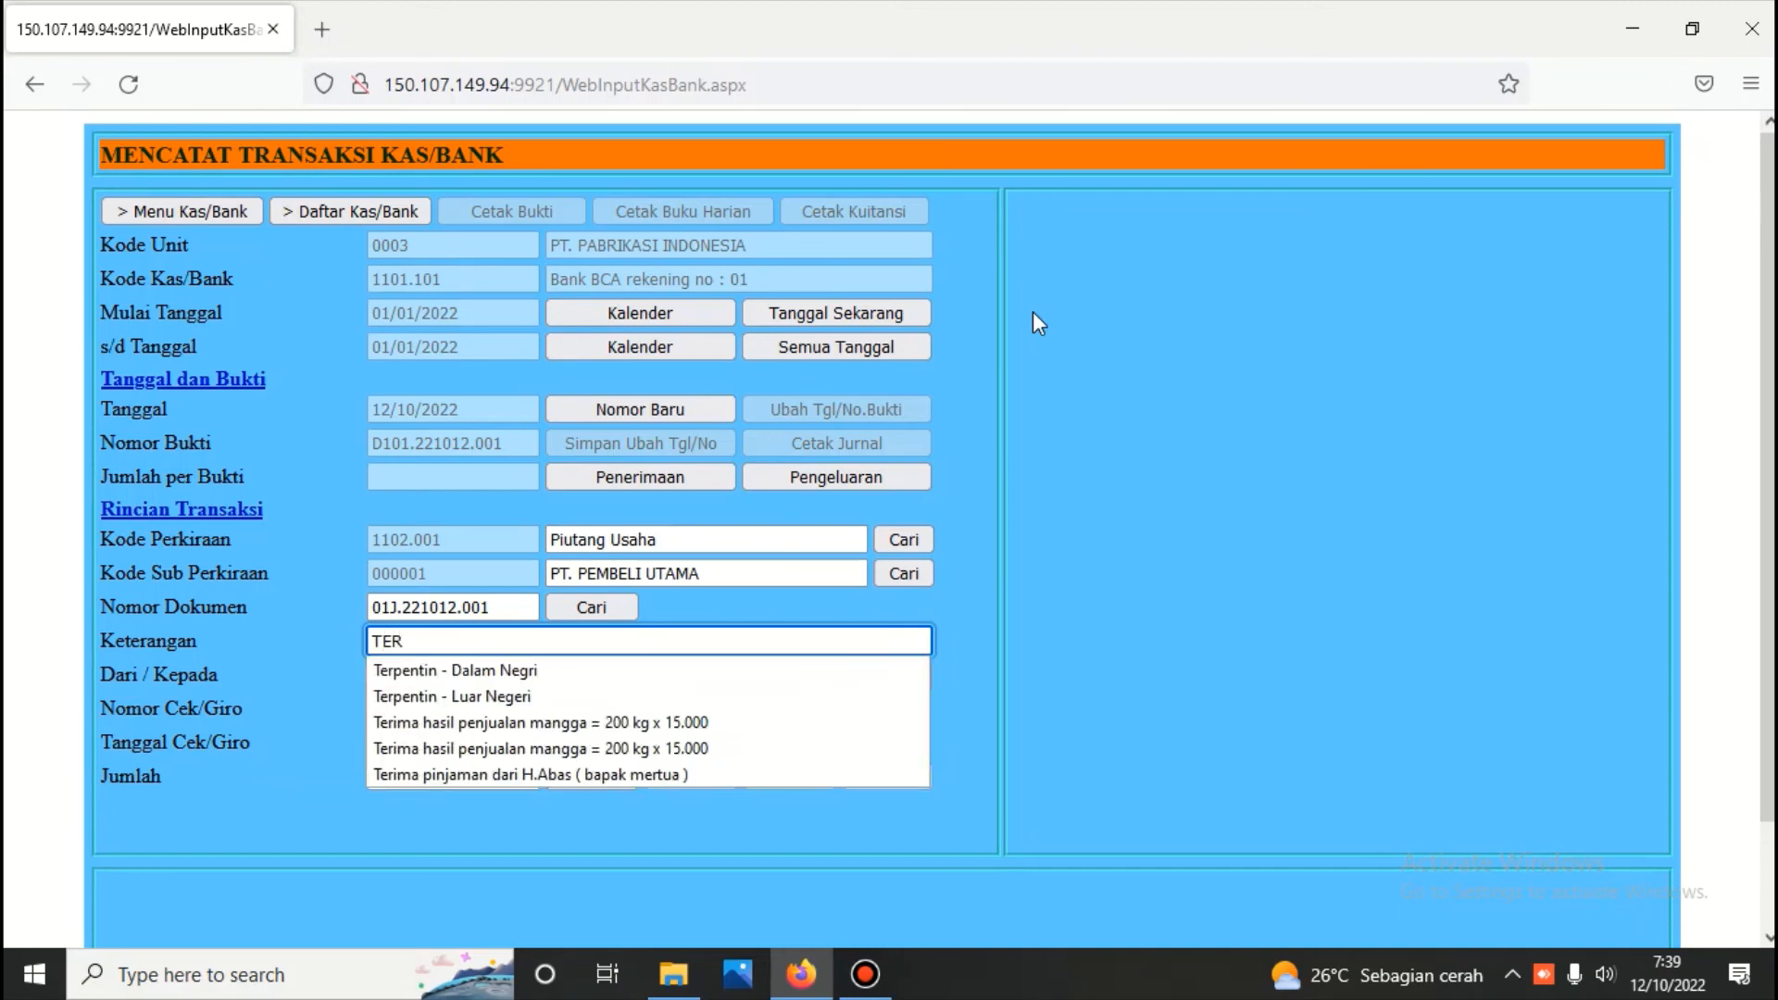
type("IMA")
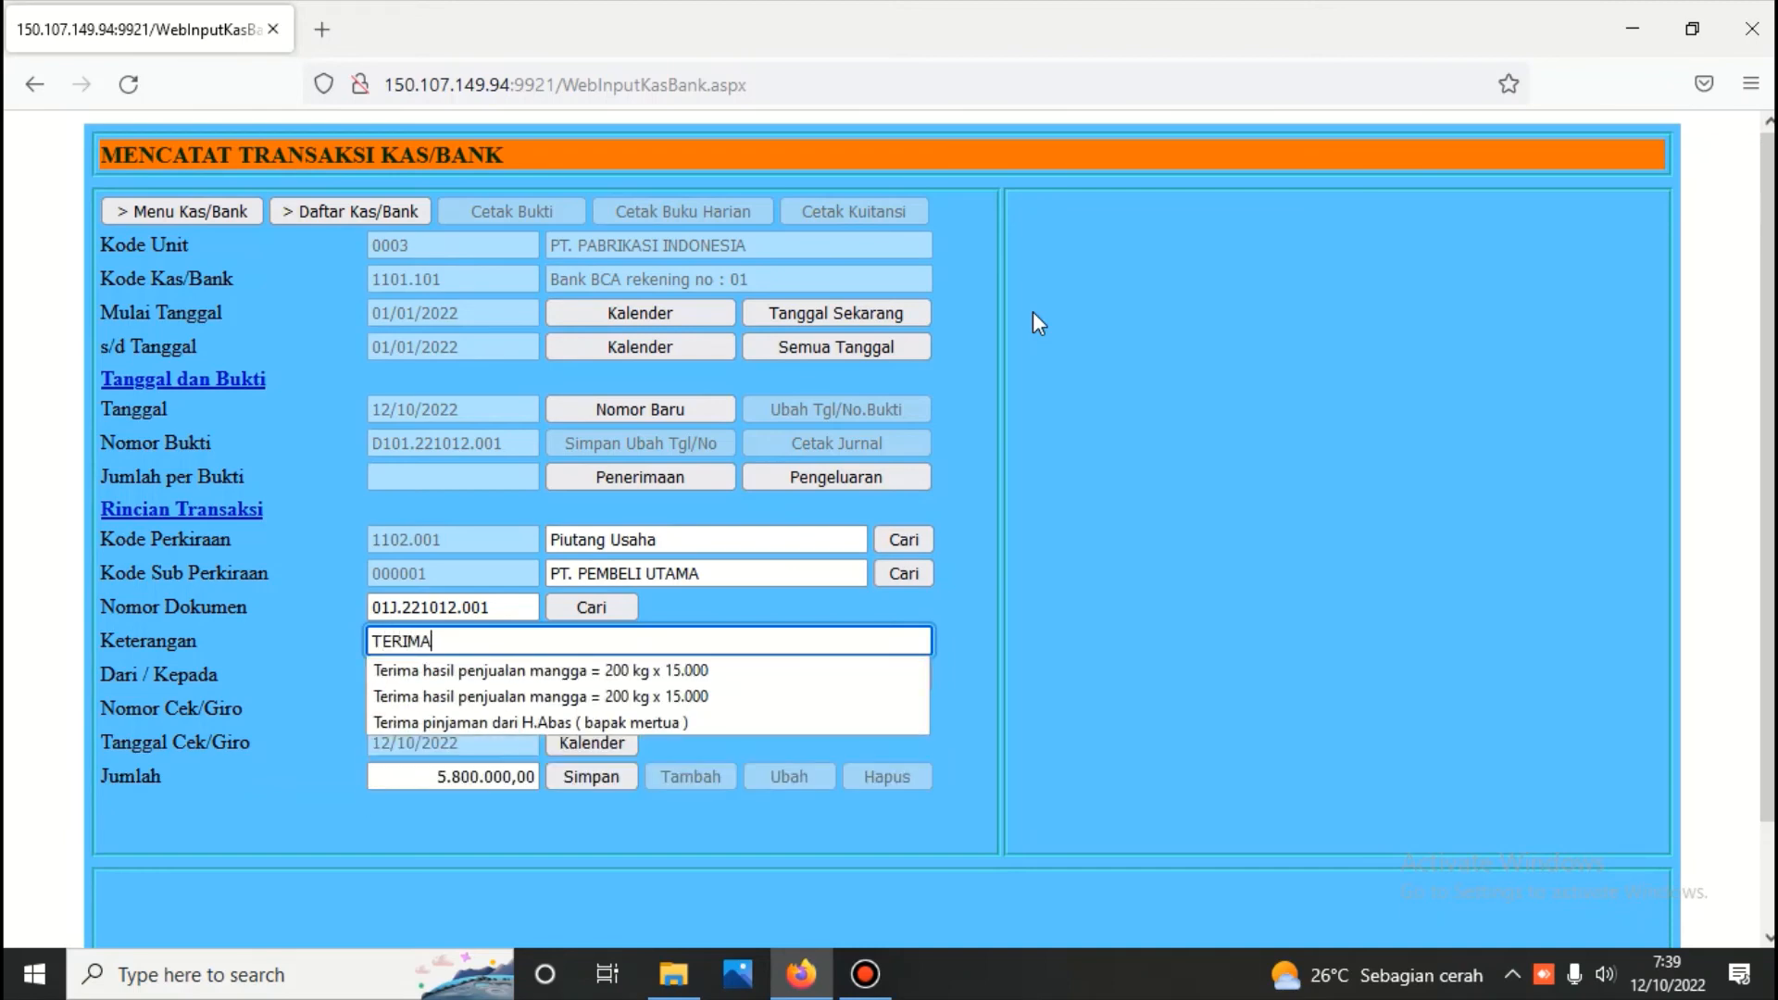
type(" PIUT")
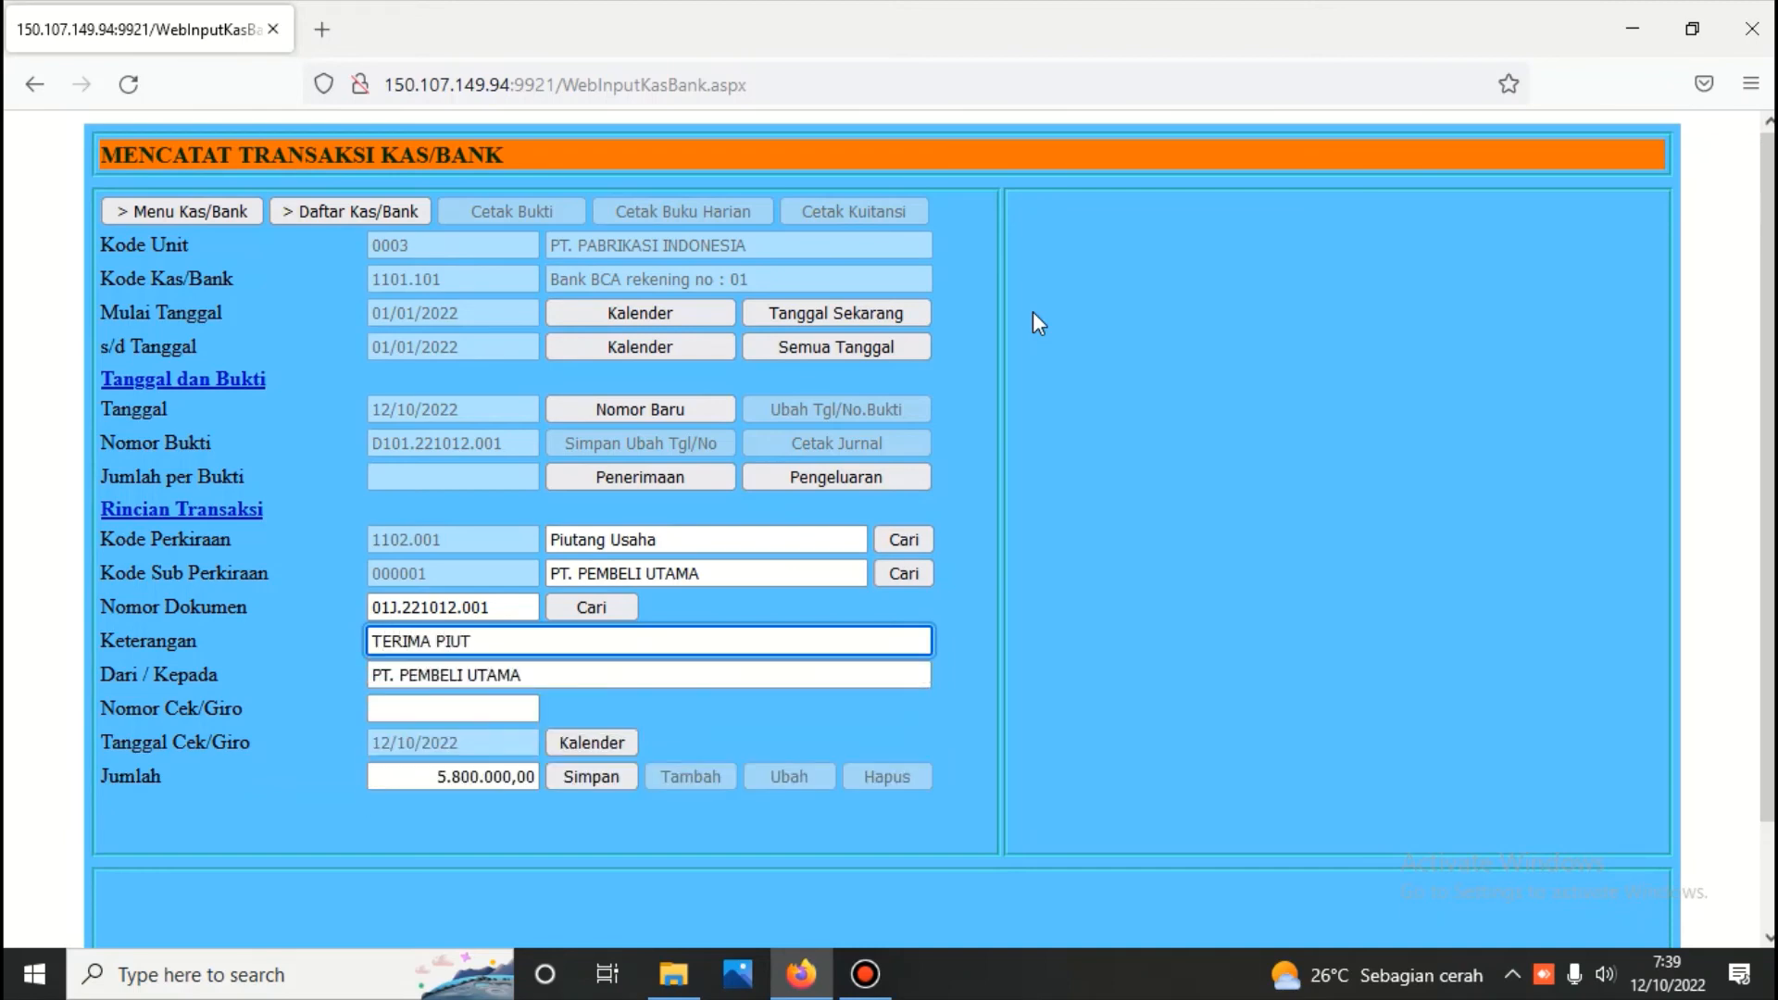
type("ANG")
left_click(808, 709)
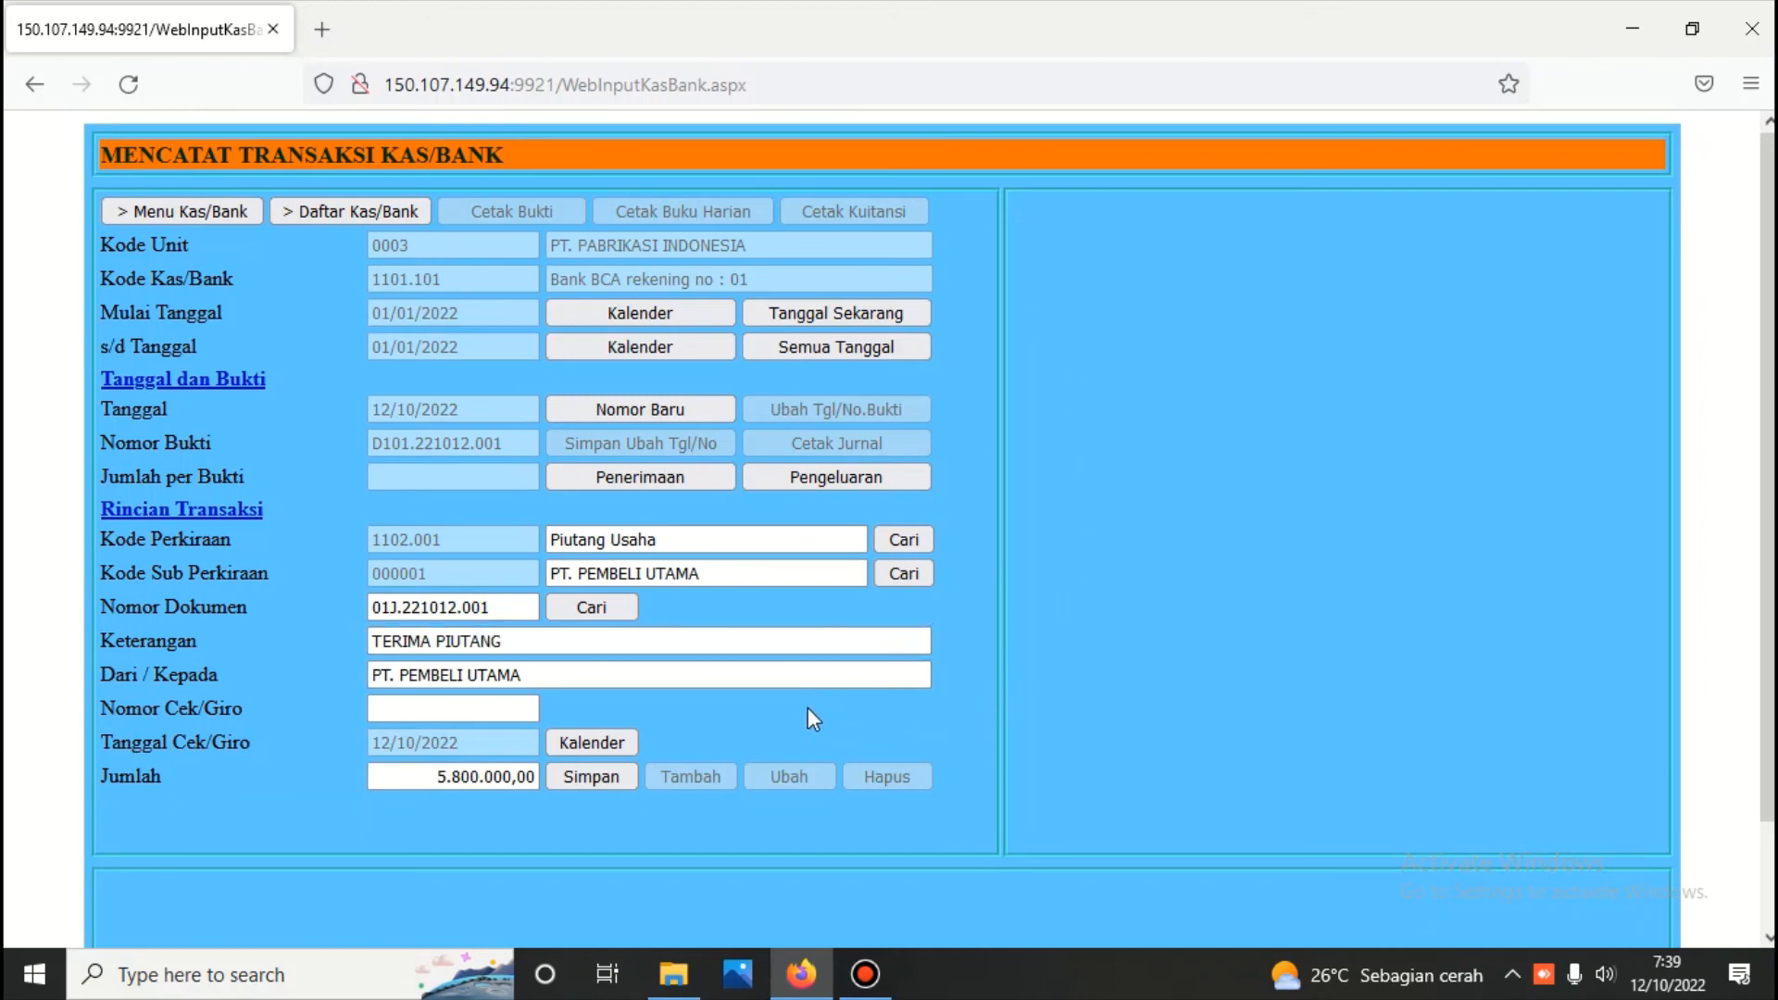
left_click(592, 779)
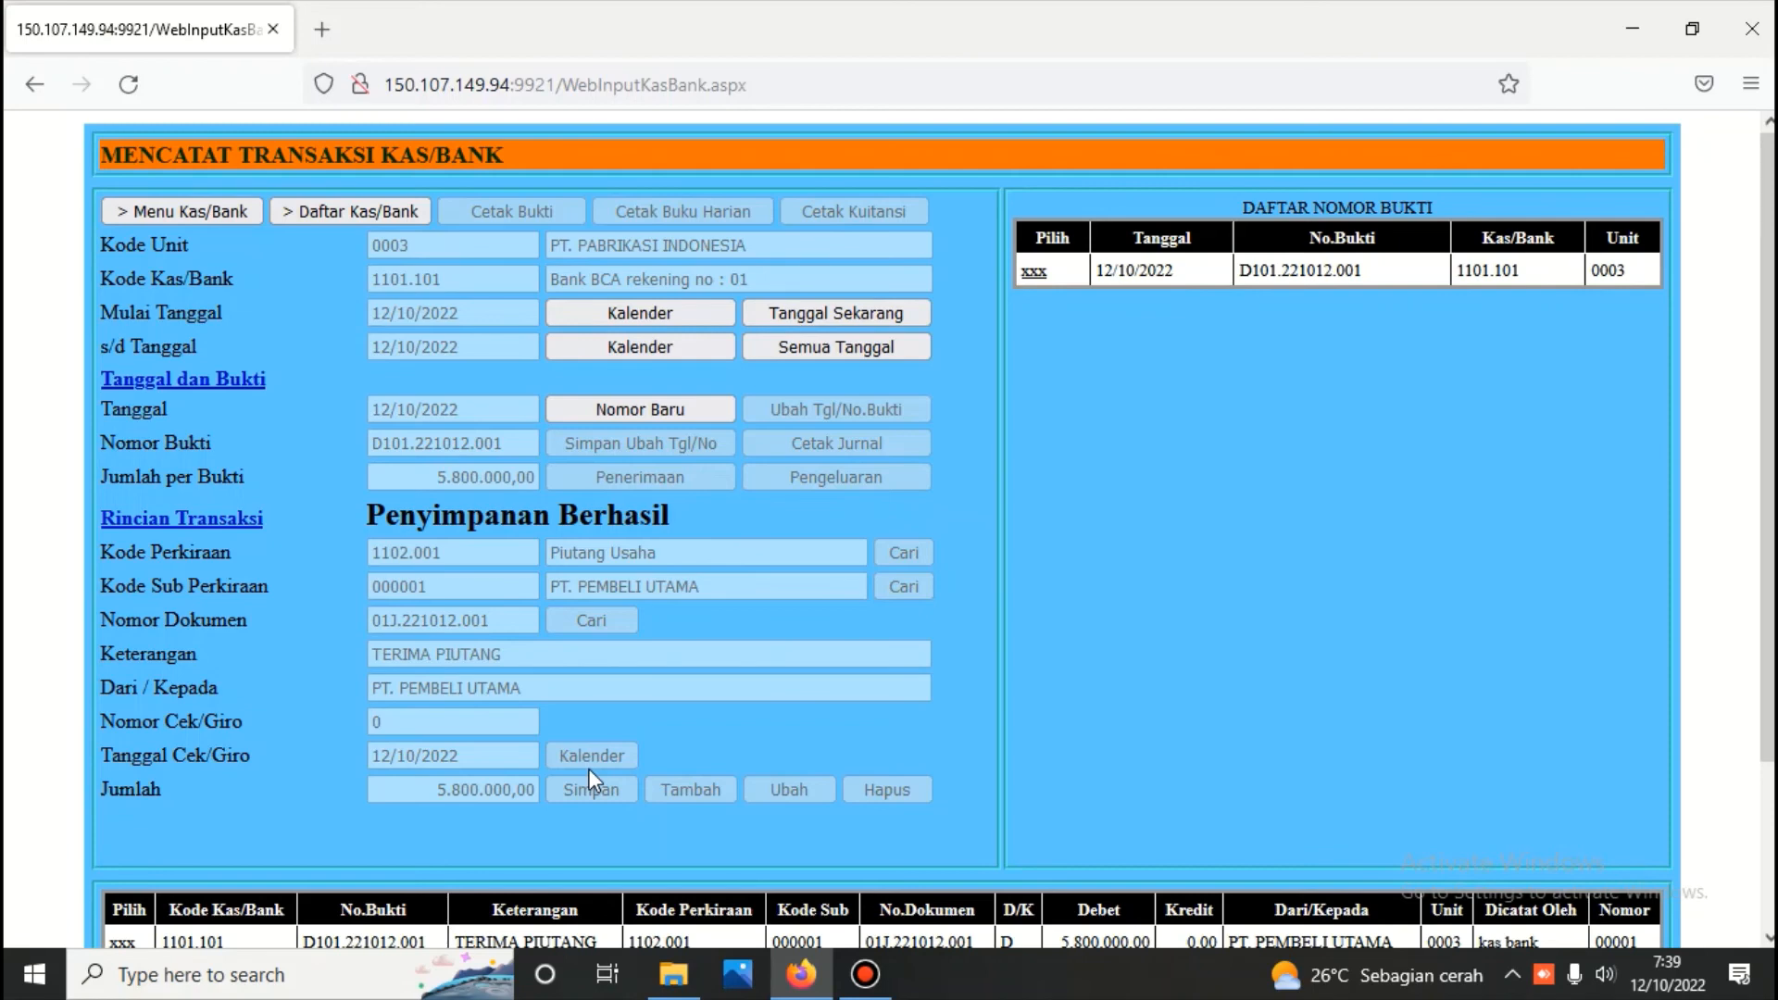
Start a new payment (Pengeluaran) transaction dated 12/10/2022 for the same bank account
left_click(639, 408)
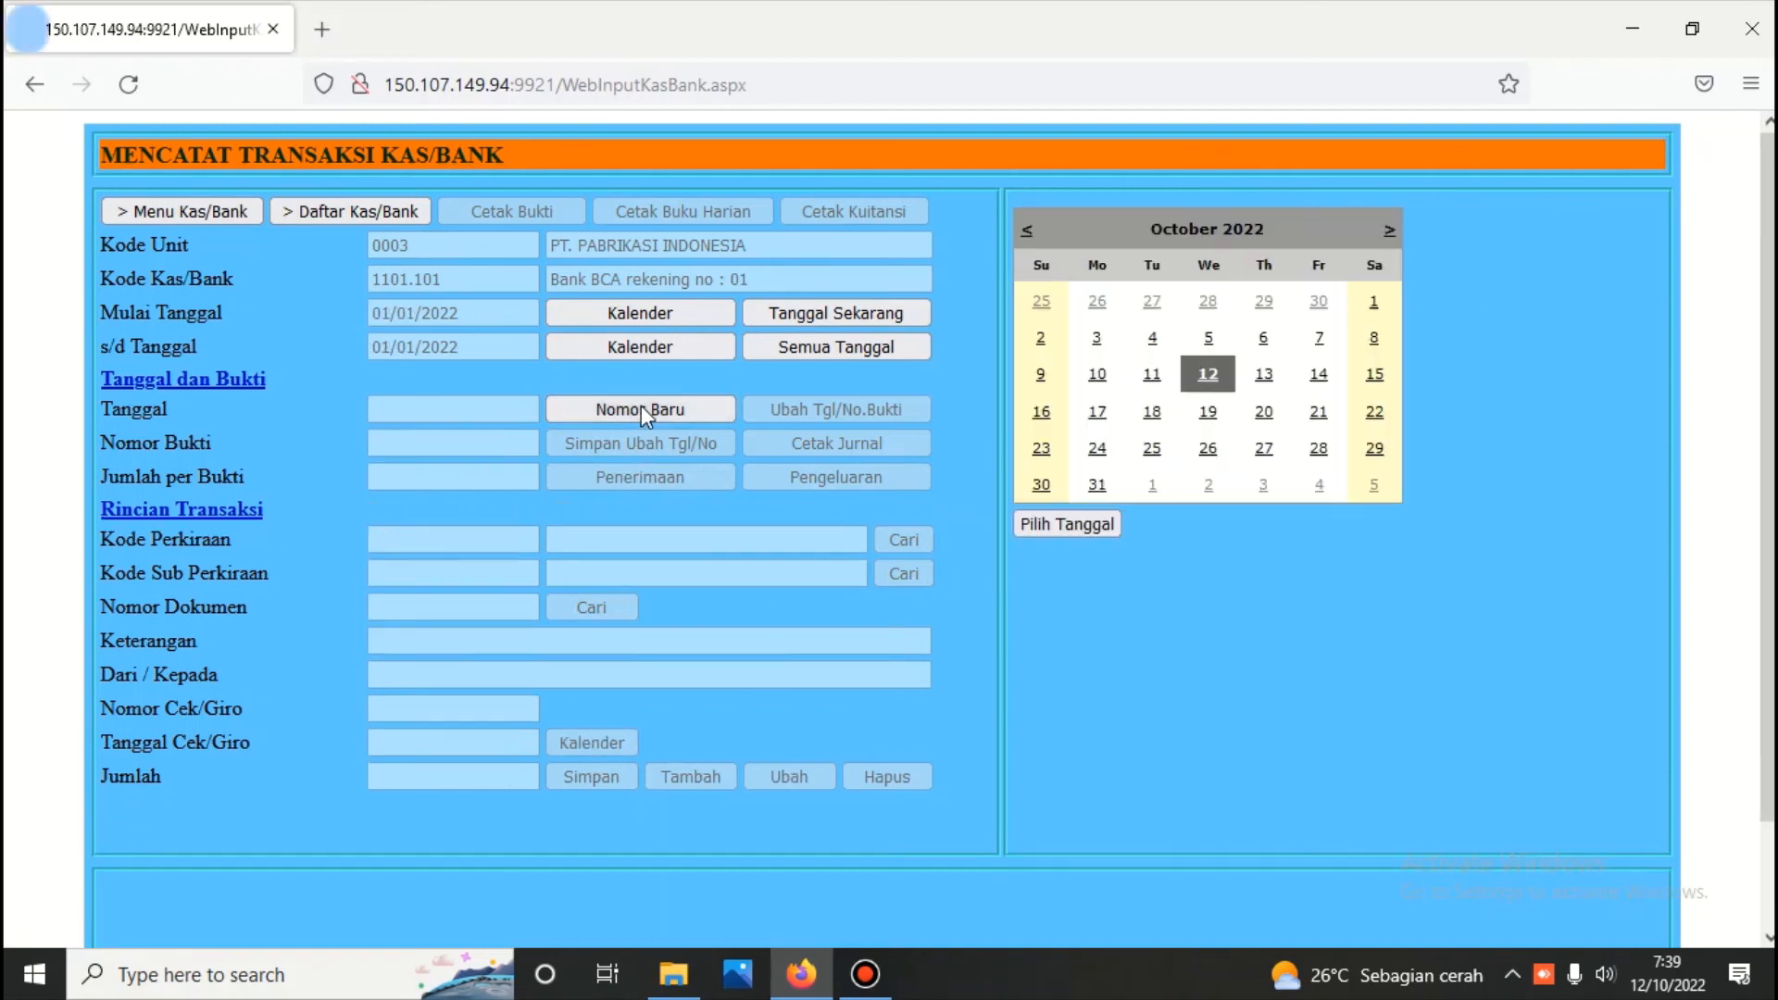
left_click(1212, 380)
left_click(1067, 524)
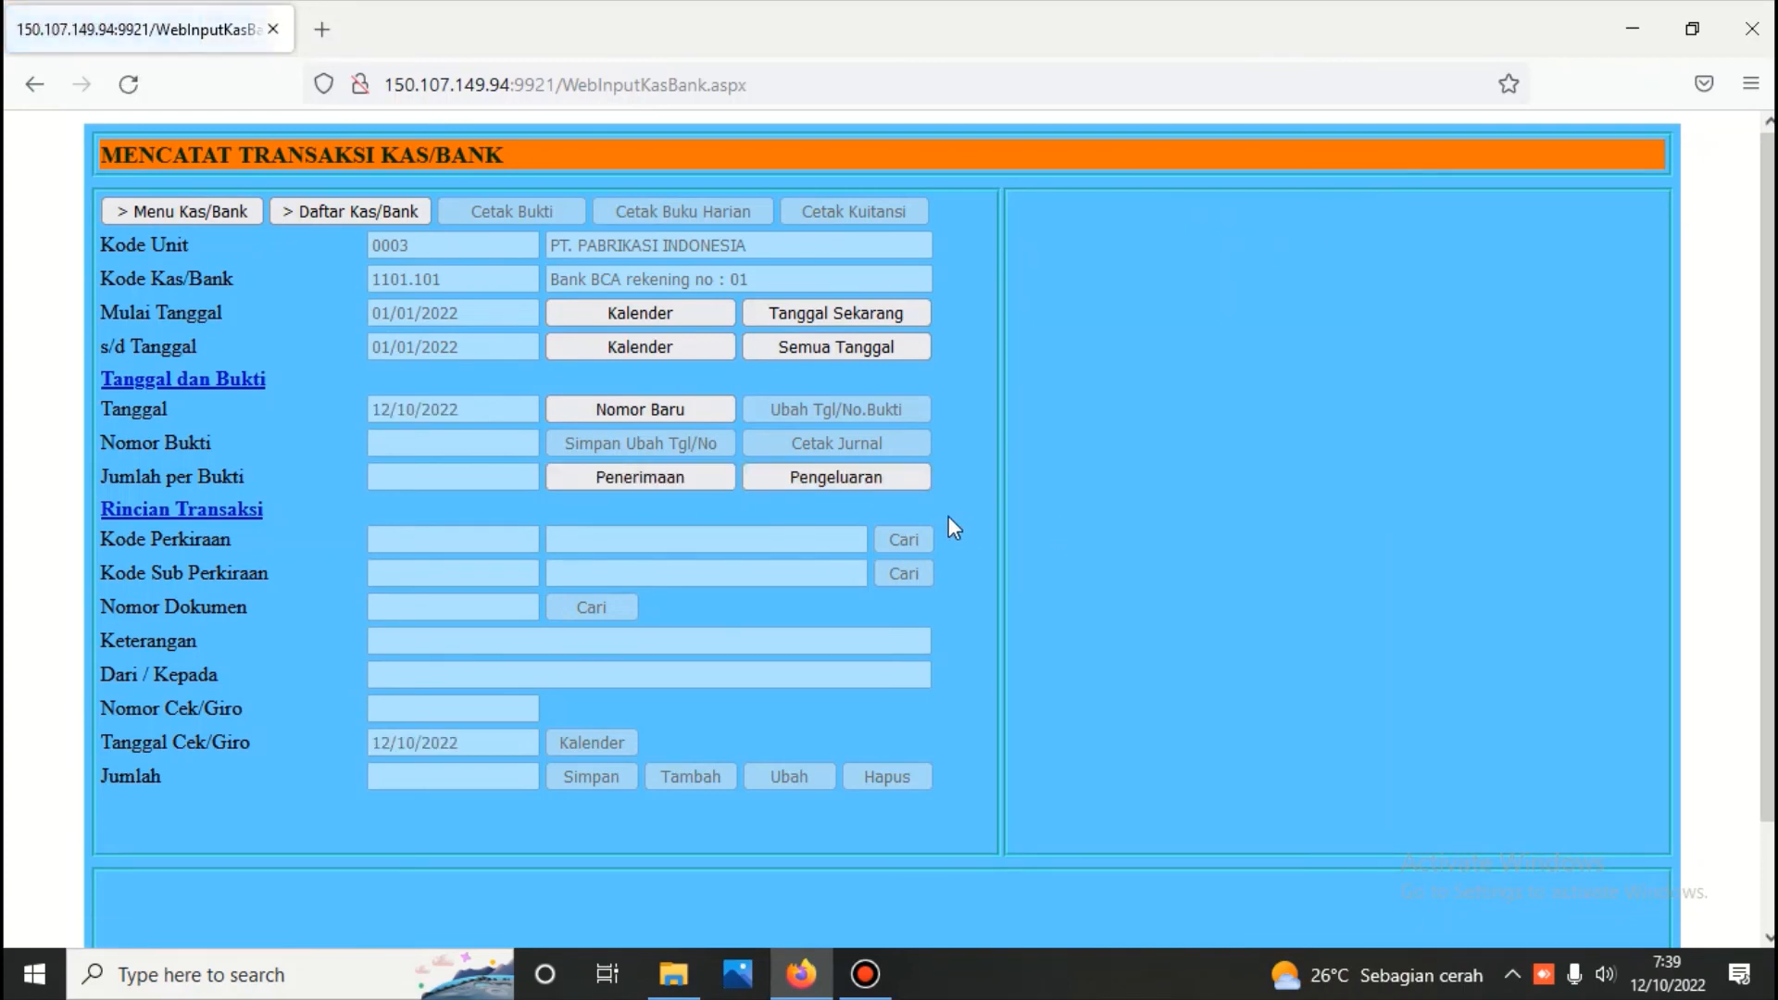
left_click(891, 476)
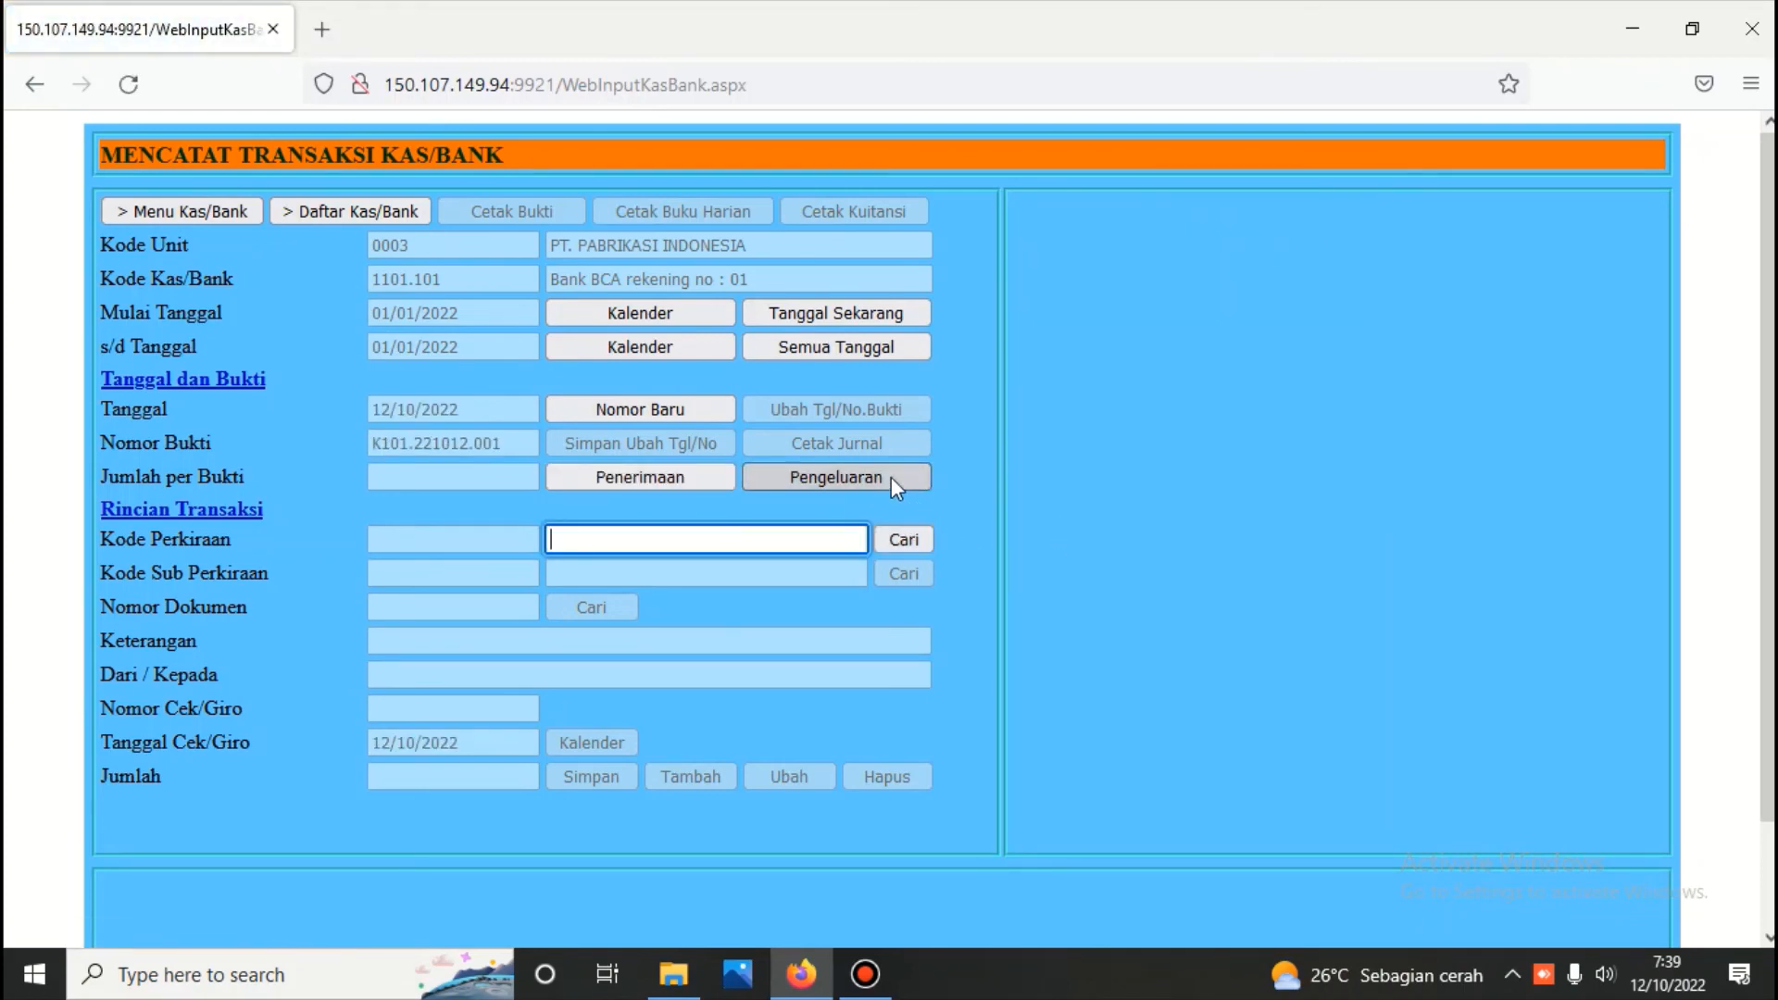
Assign the payment to account Hutang Usaha, sub-account PT. BAHAN BAKU INDONESIA and purchase document 01B.221002.001 for 850.000,00
type("HUTANG")
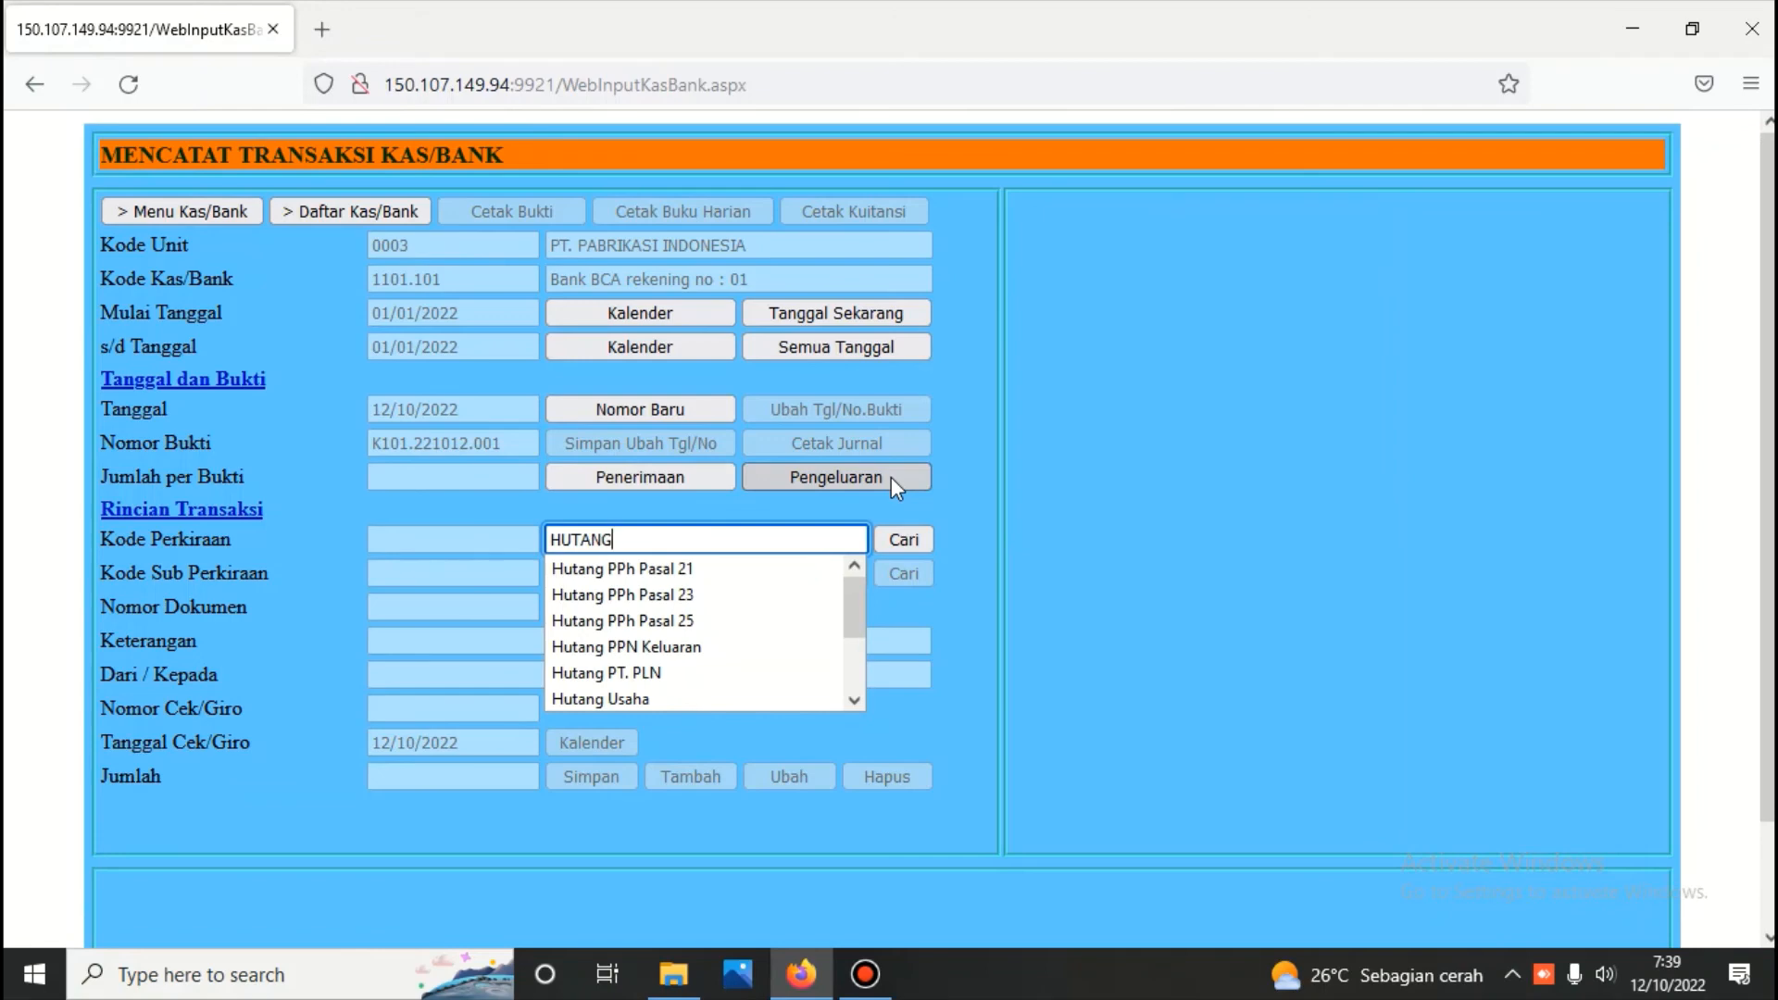
left_click(898, 539)
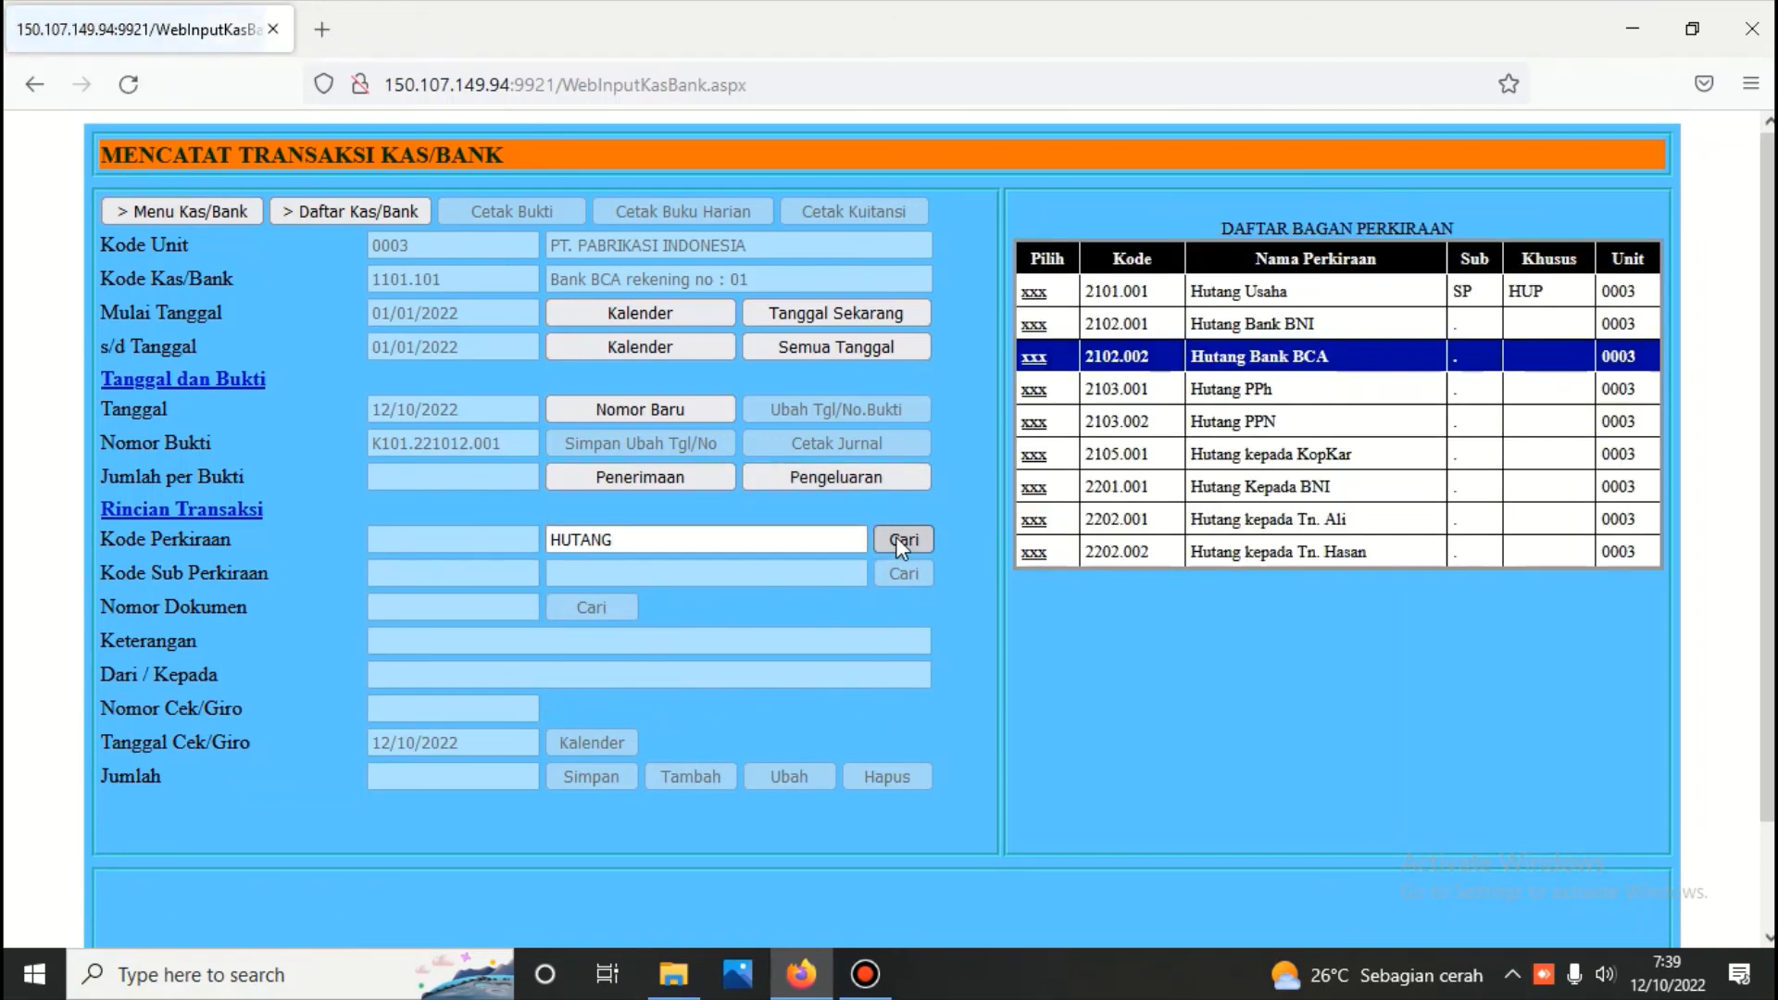
left_click(1035, 292)
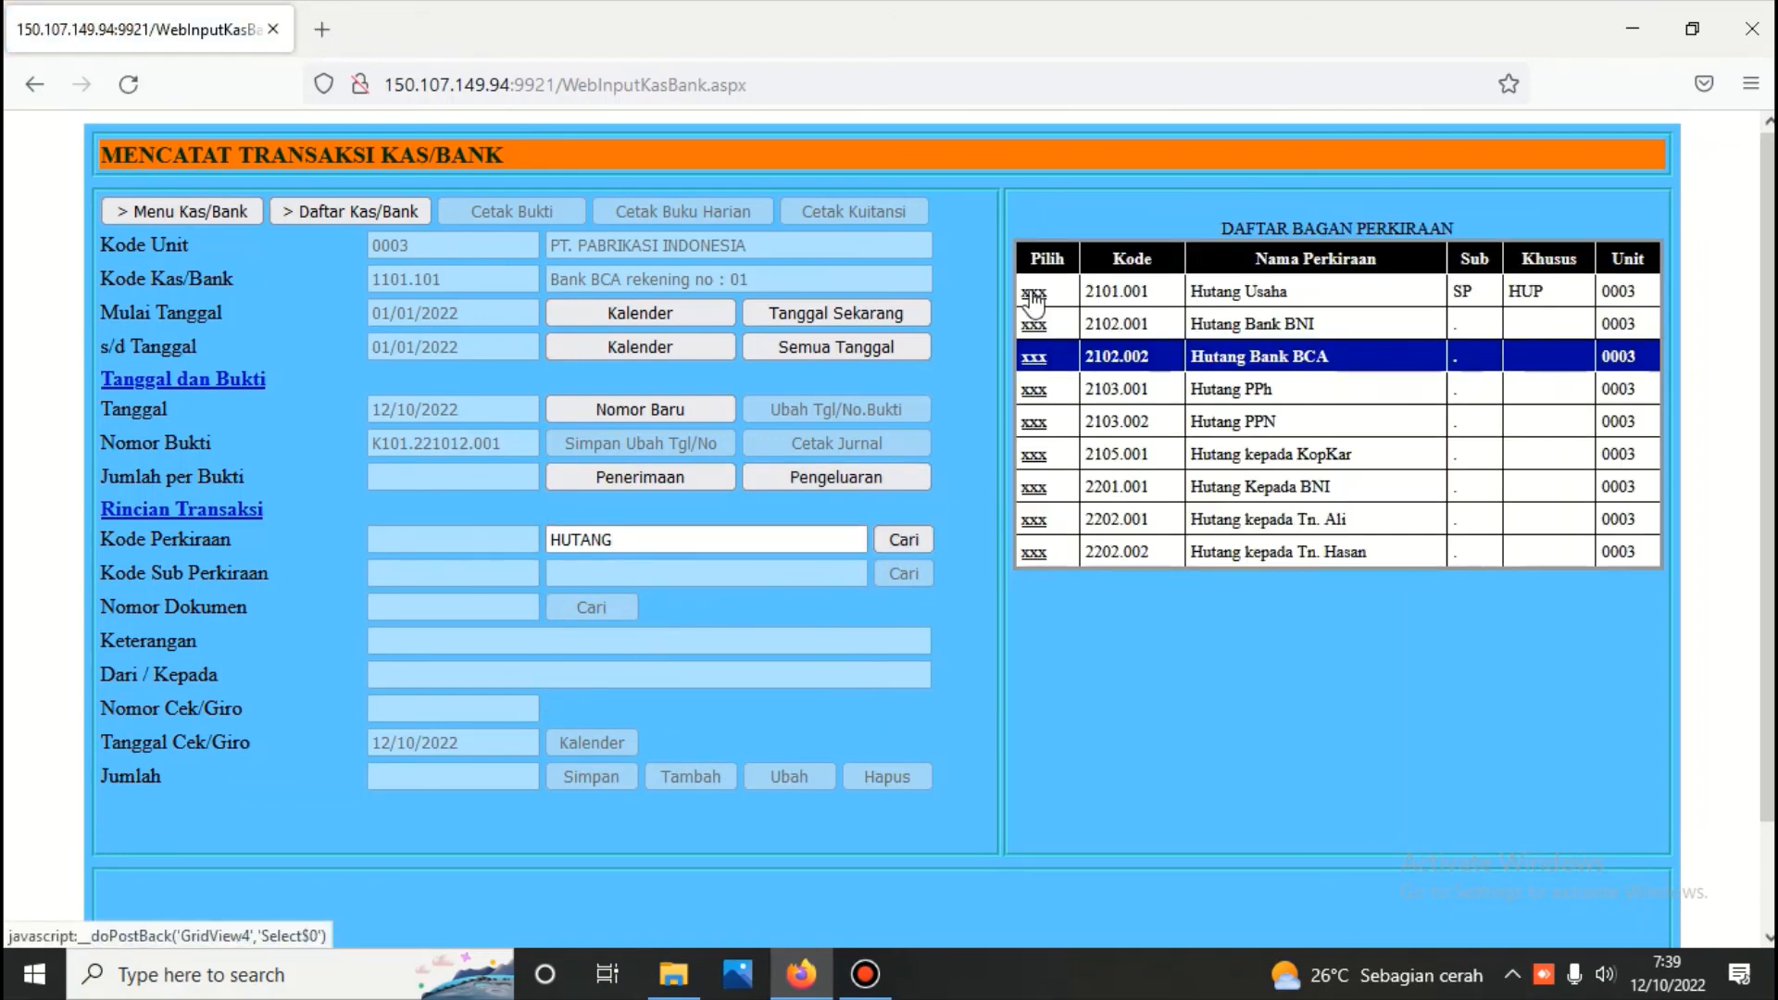
left_click(911, 573)
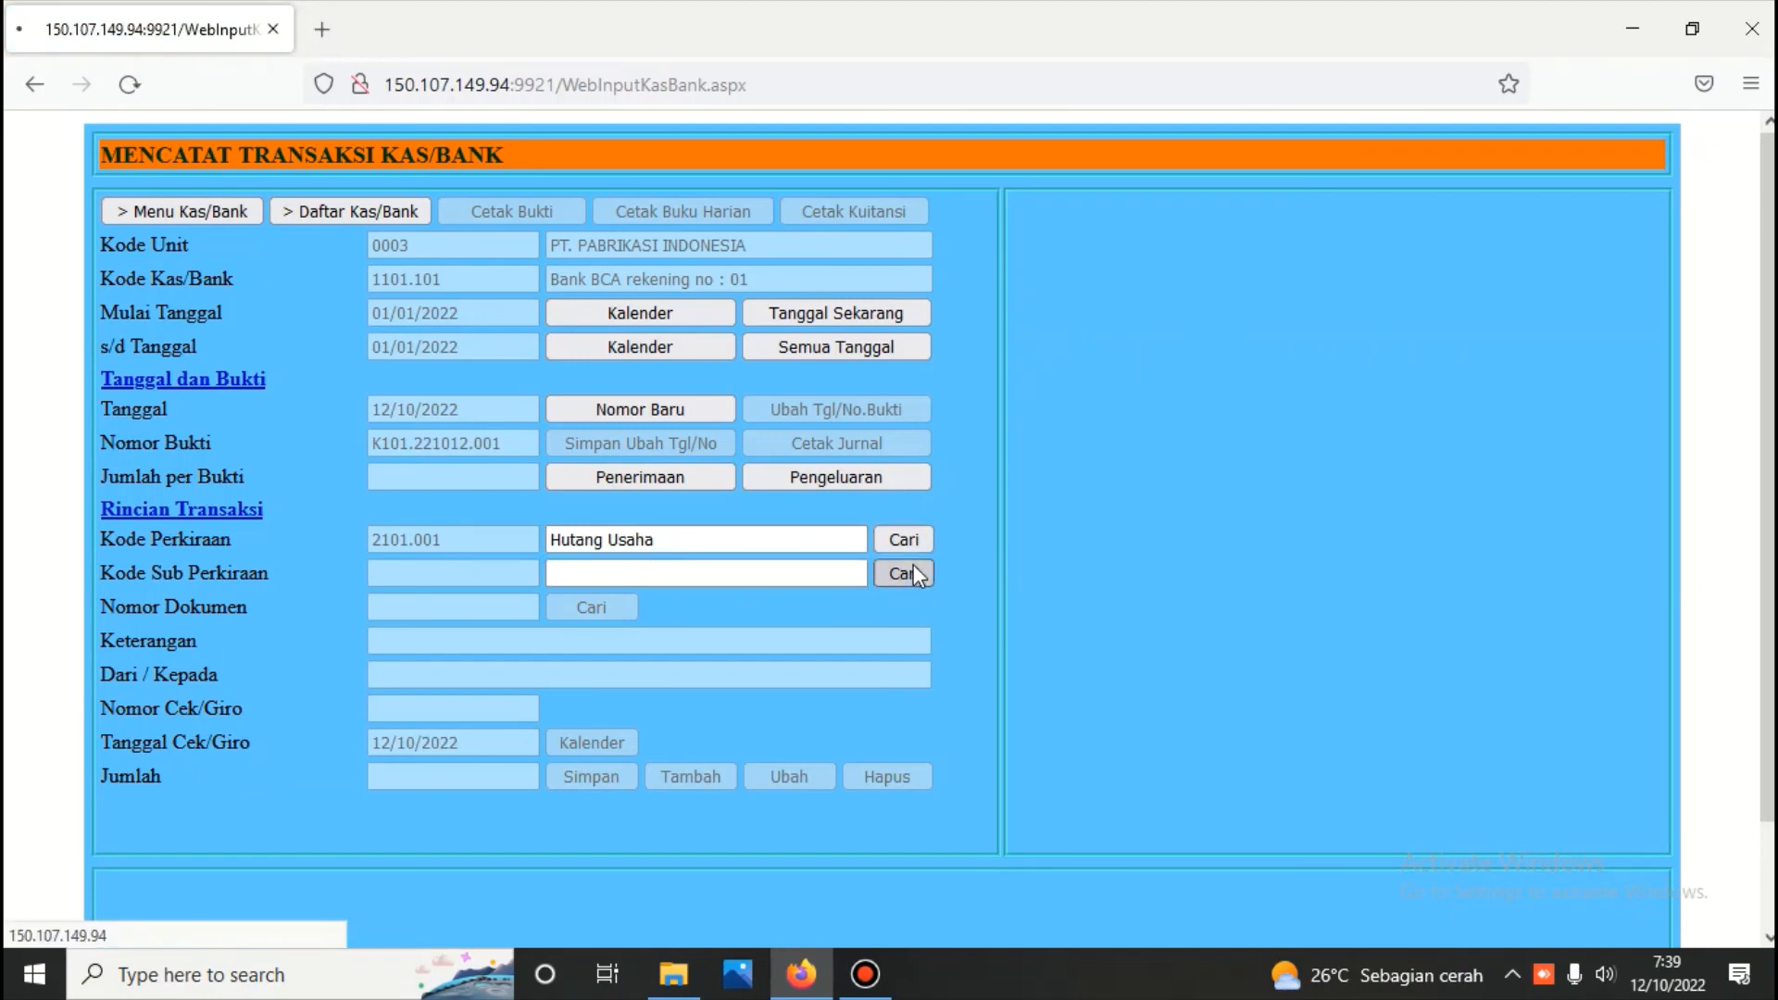
left_click(1033, 306)
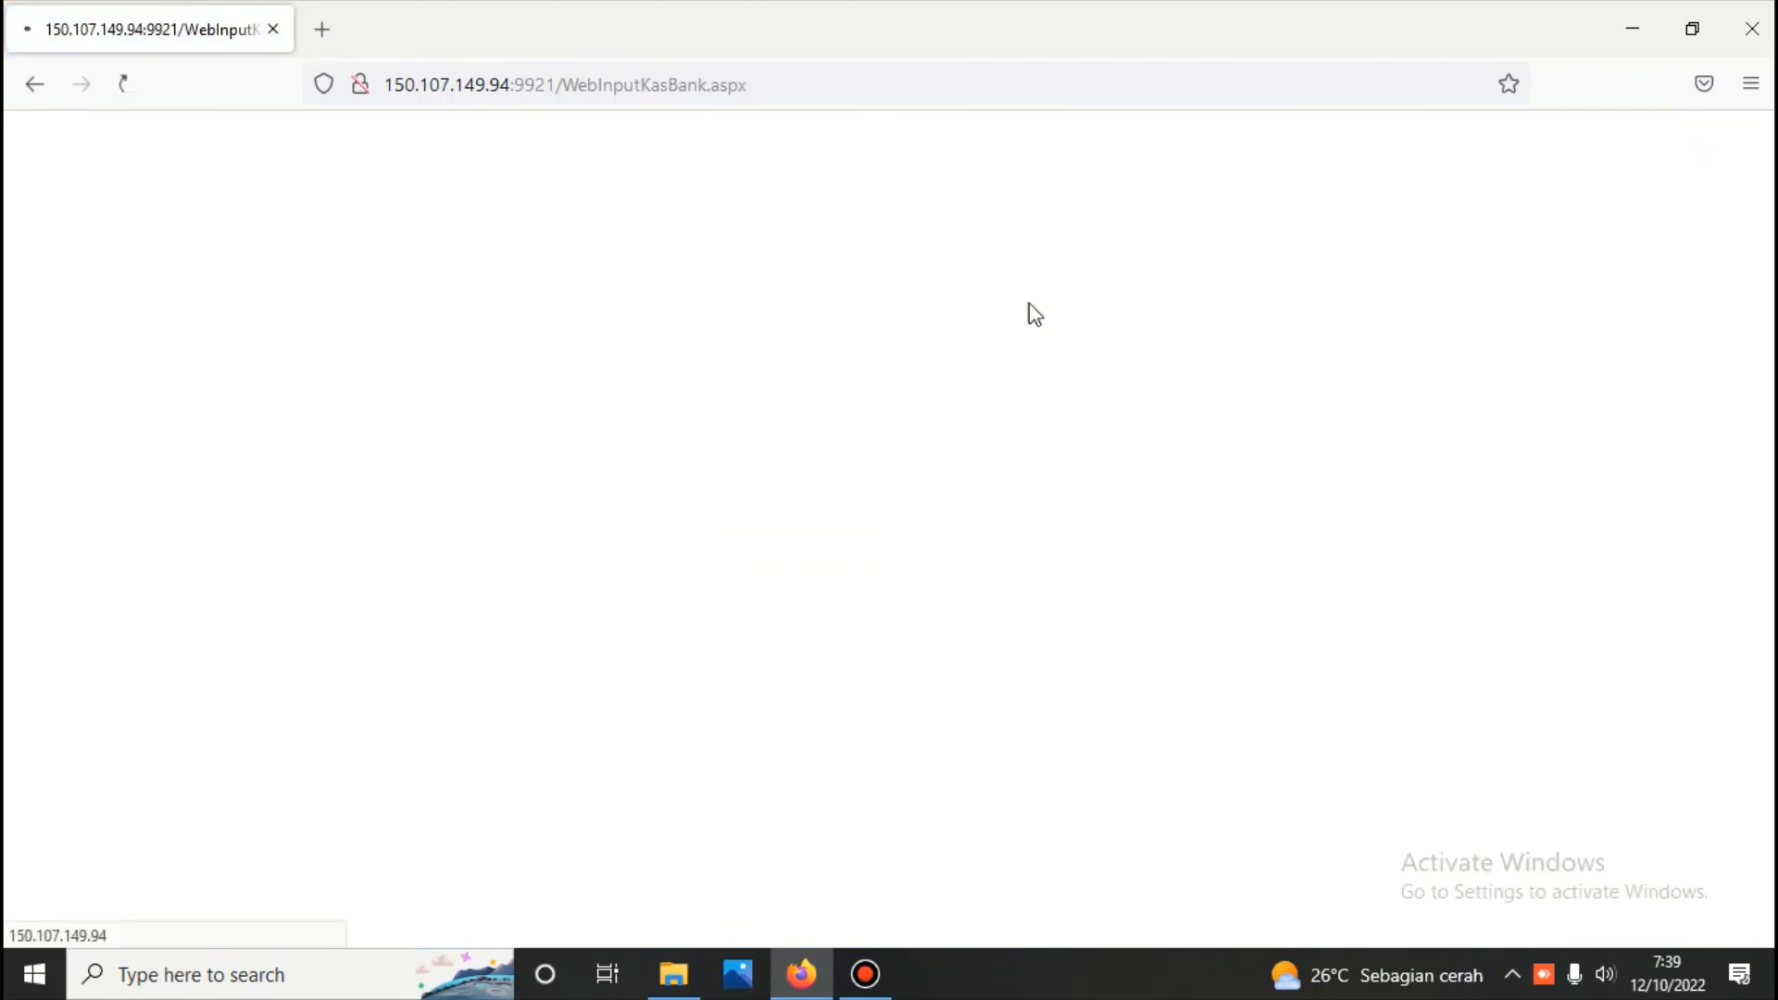
left_click(617, 609)
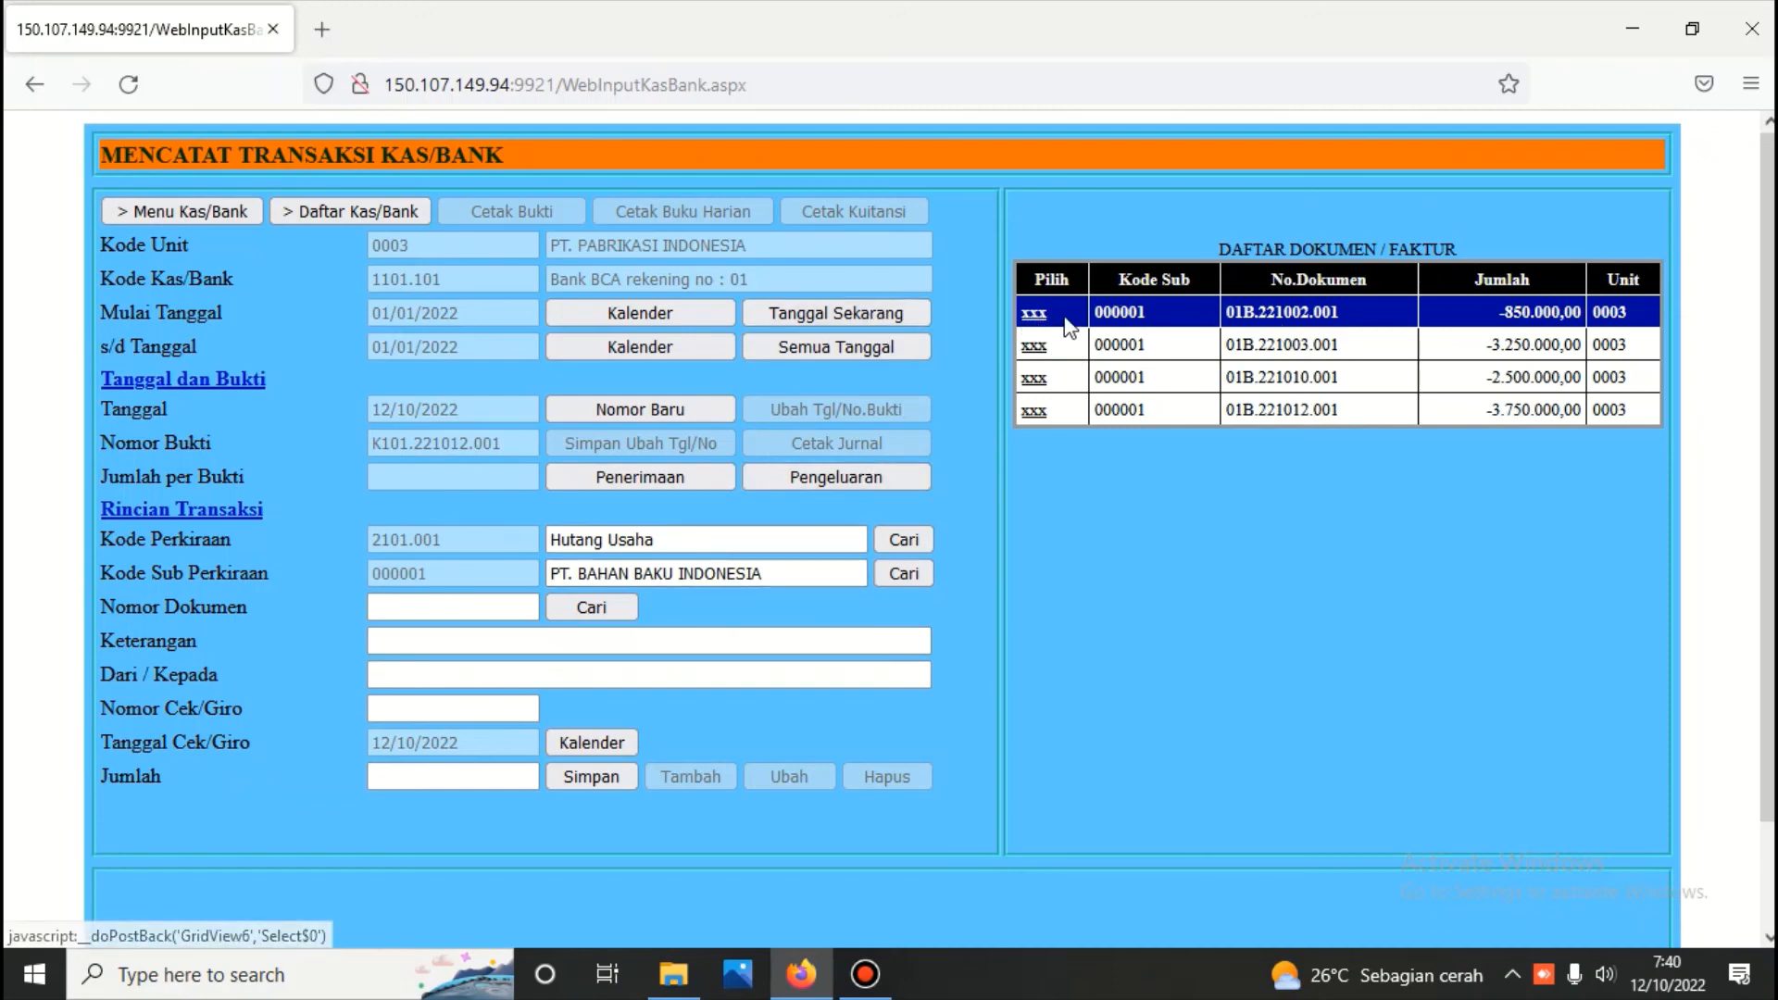
left_click(1035, 313)
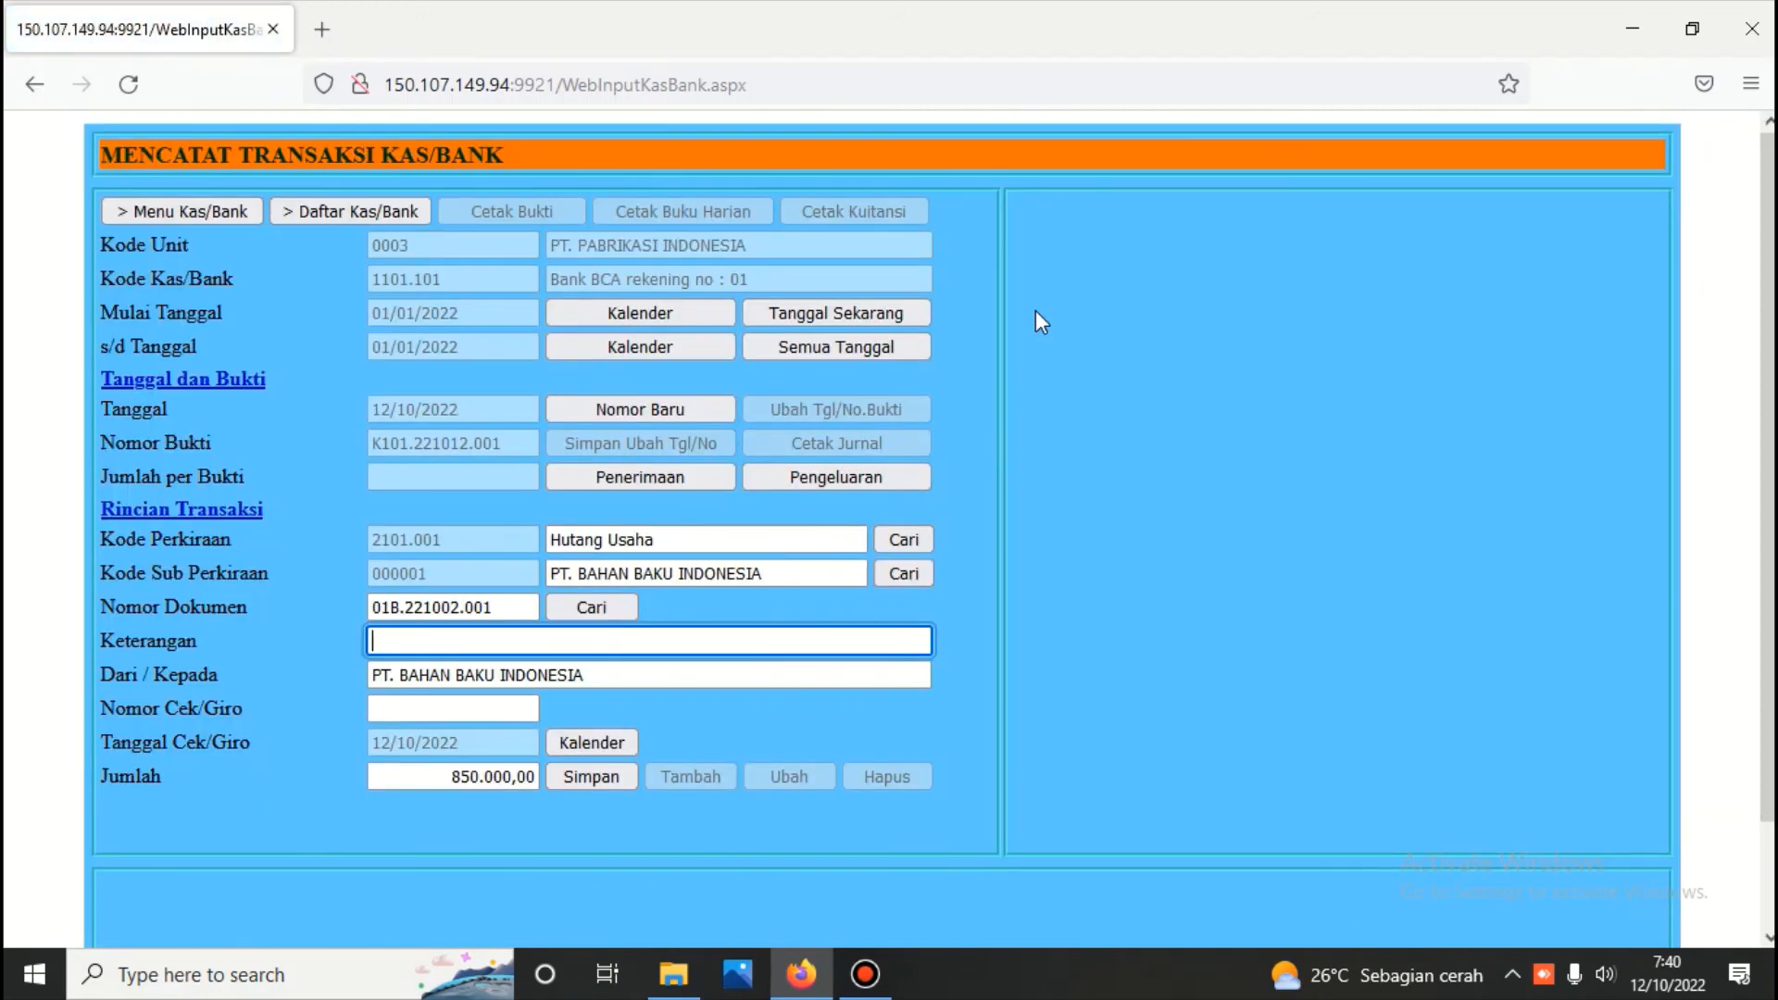
Enter the description PEMBAYARAN HUTANG and save the 850.000,00 payment
type("PEMB")
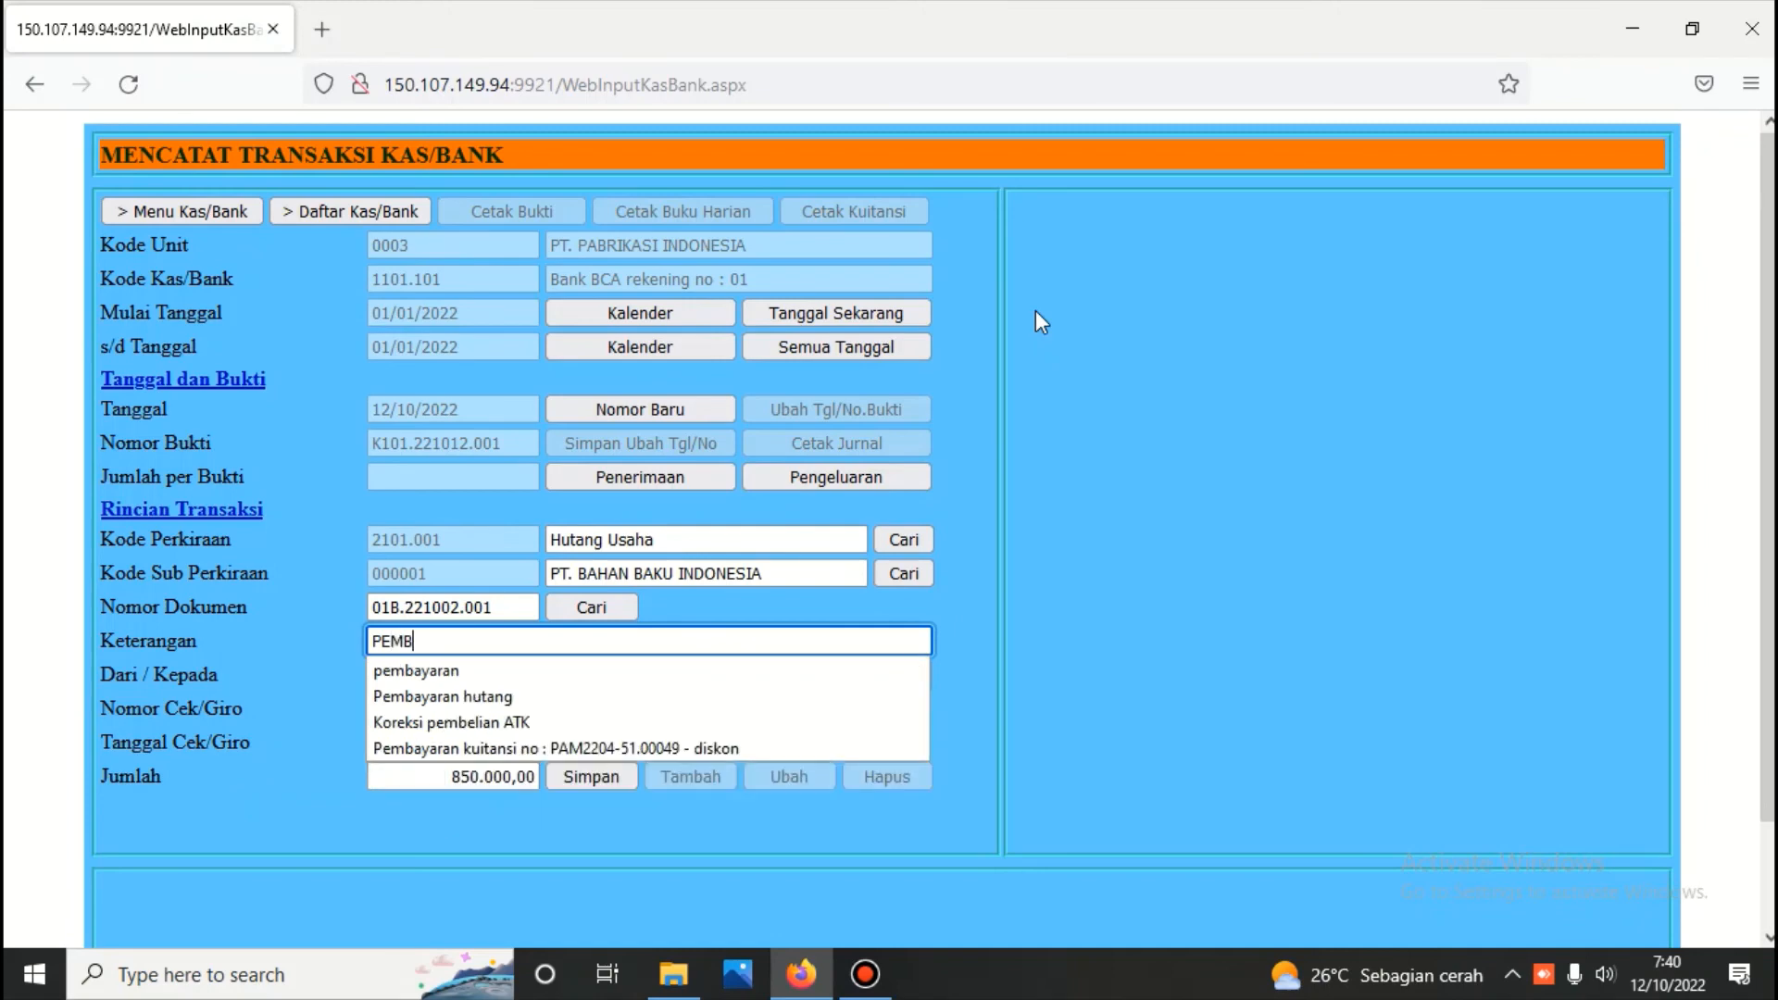
type("AYAR")
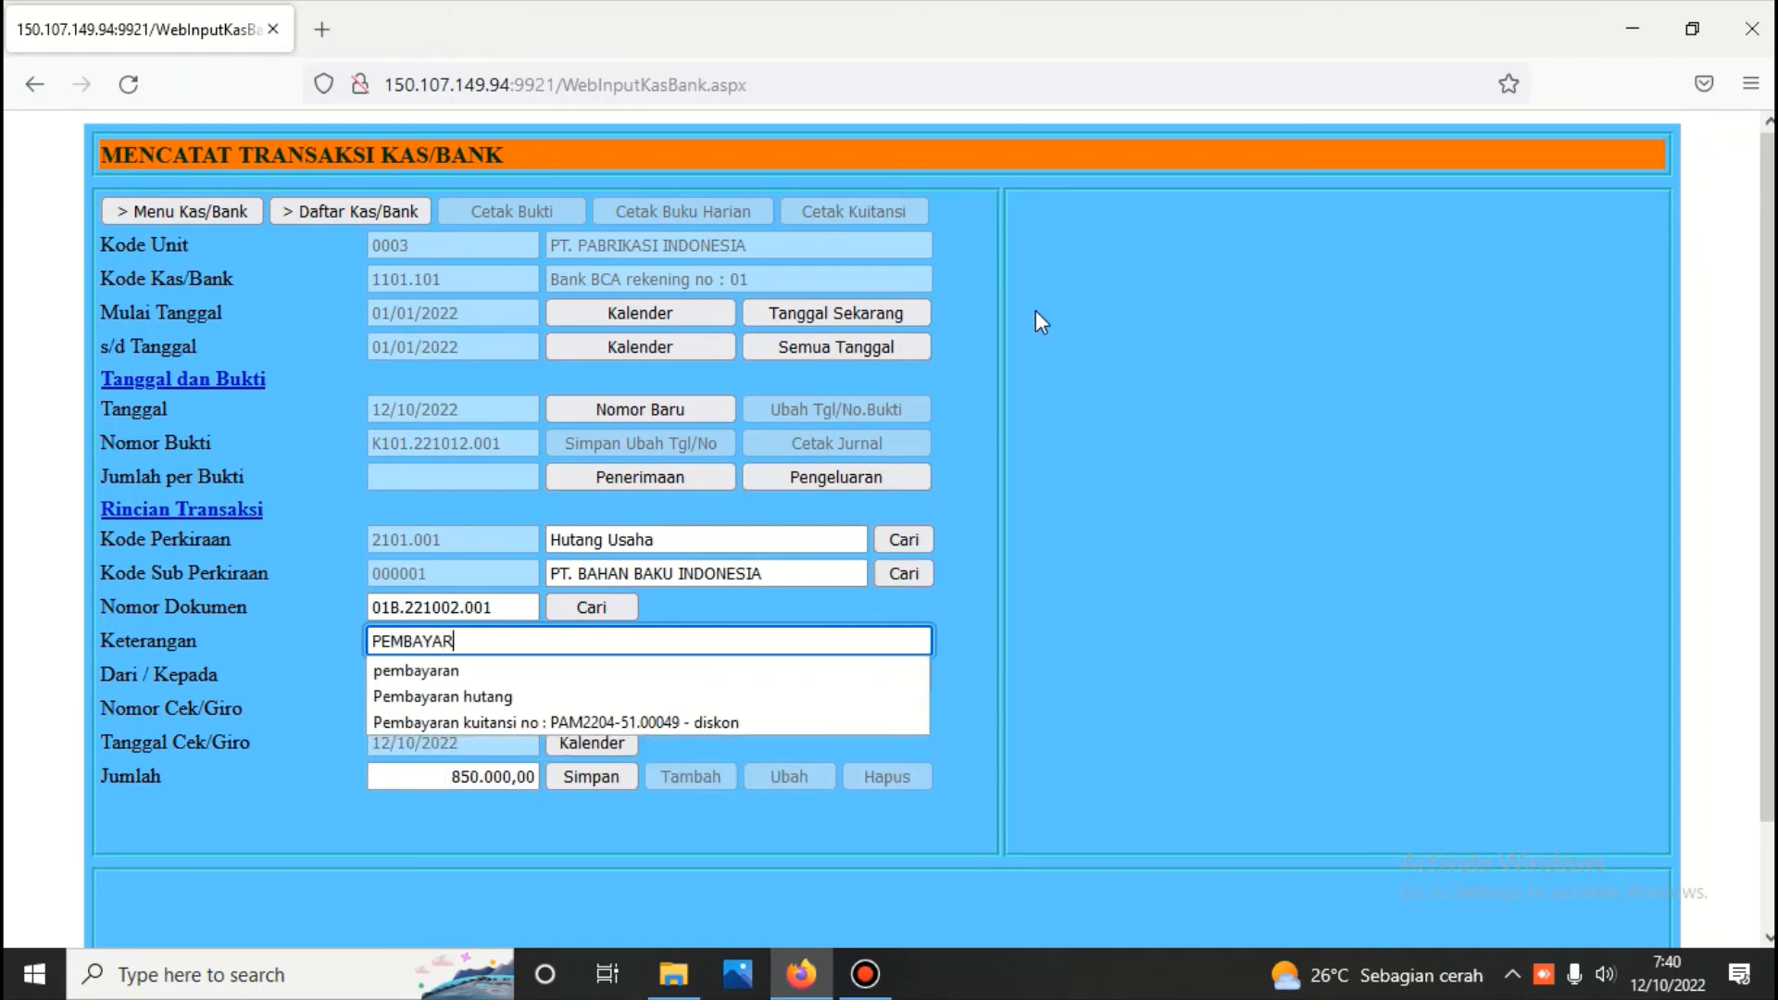
type("AN H")
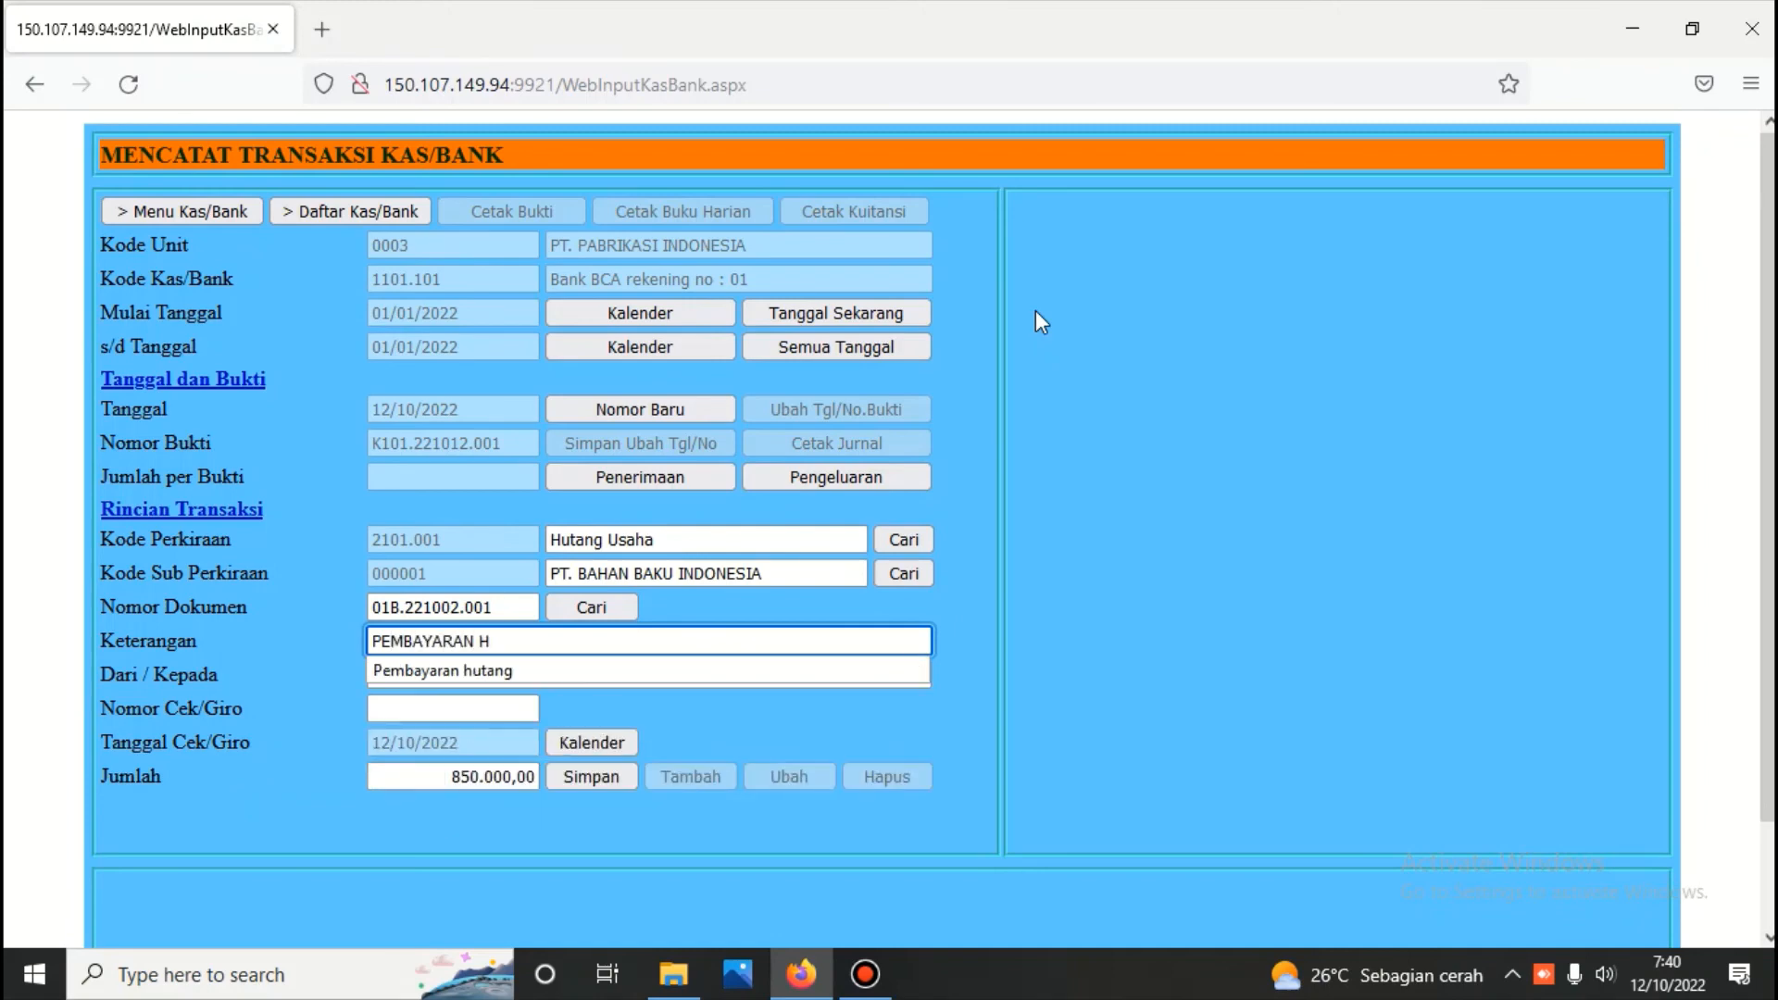
type("UTANG")
left_click(683, 638)
left_click(584, 773)
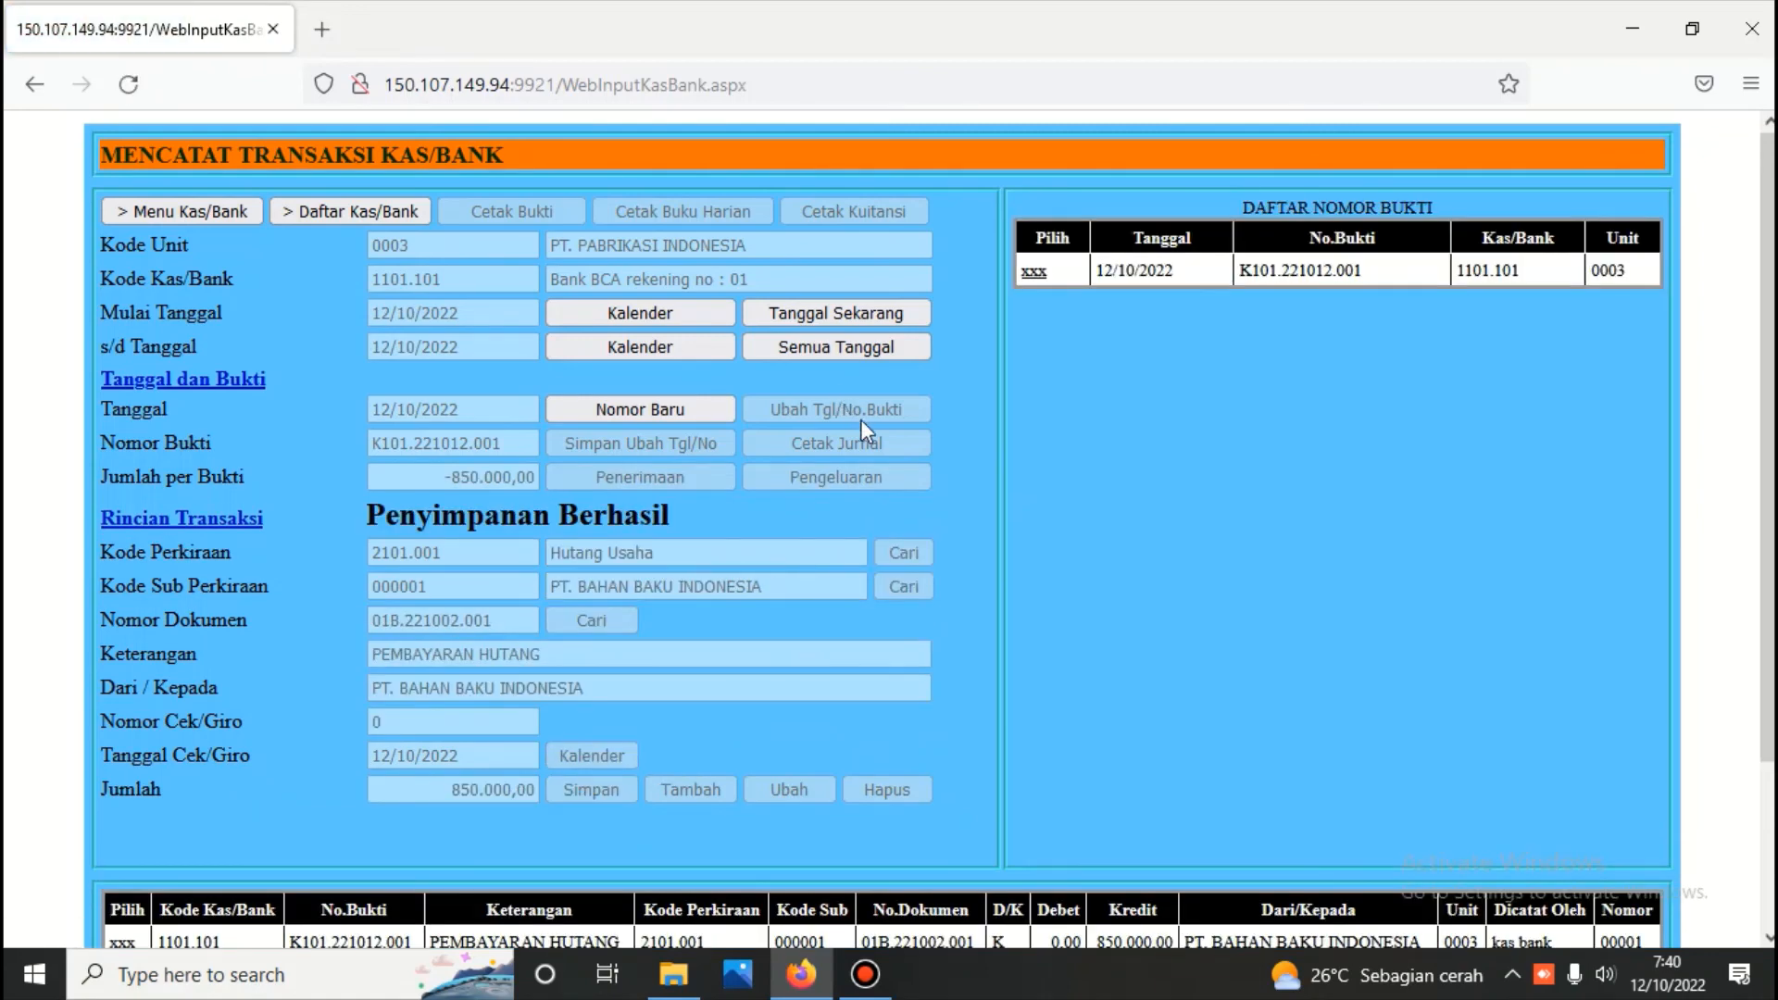
Add a second line to the saved payment, with account Hutang Usaha and sub-account PT. BAHAN BAKU INDONESIA
scroll(163, 893, "down", 3)
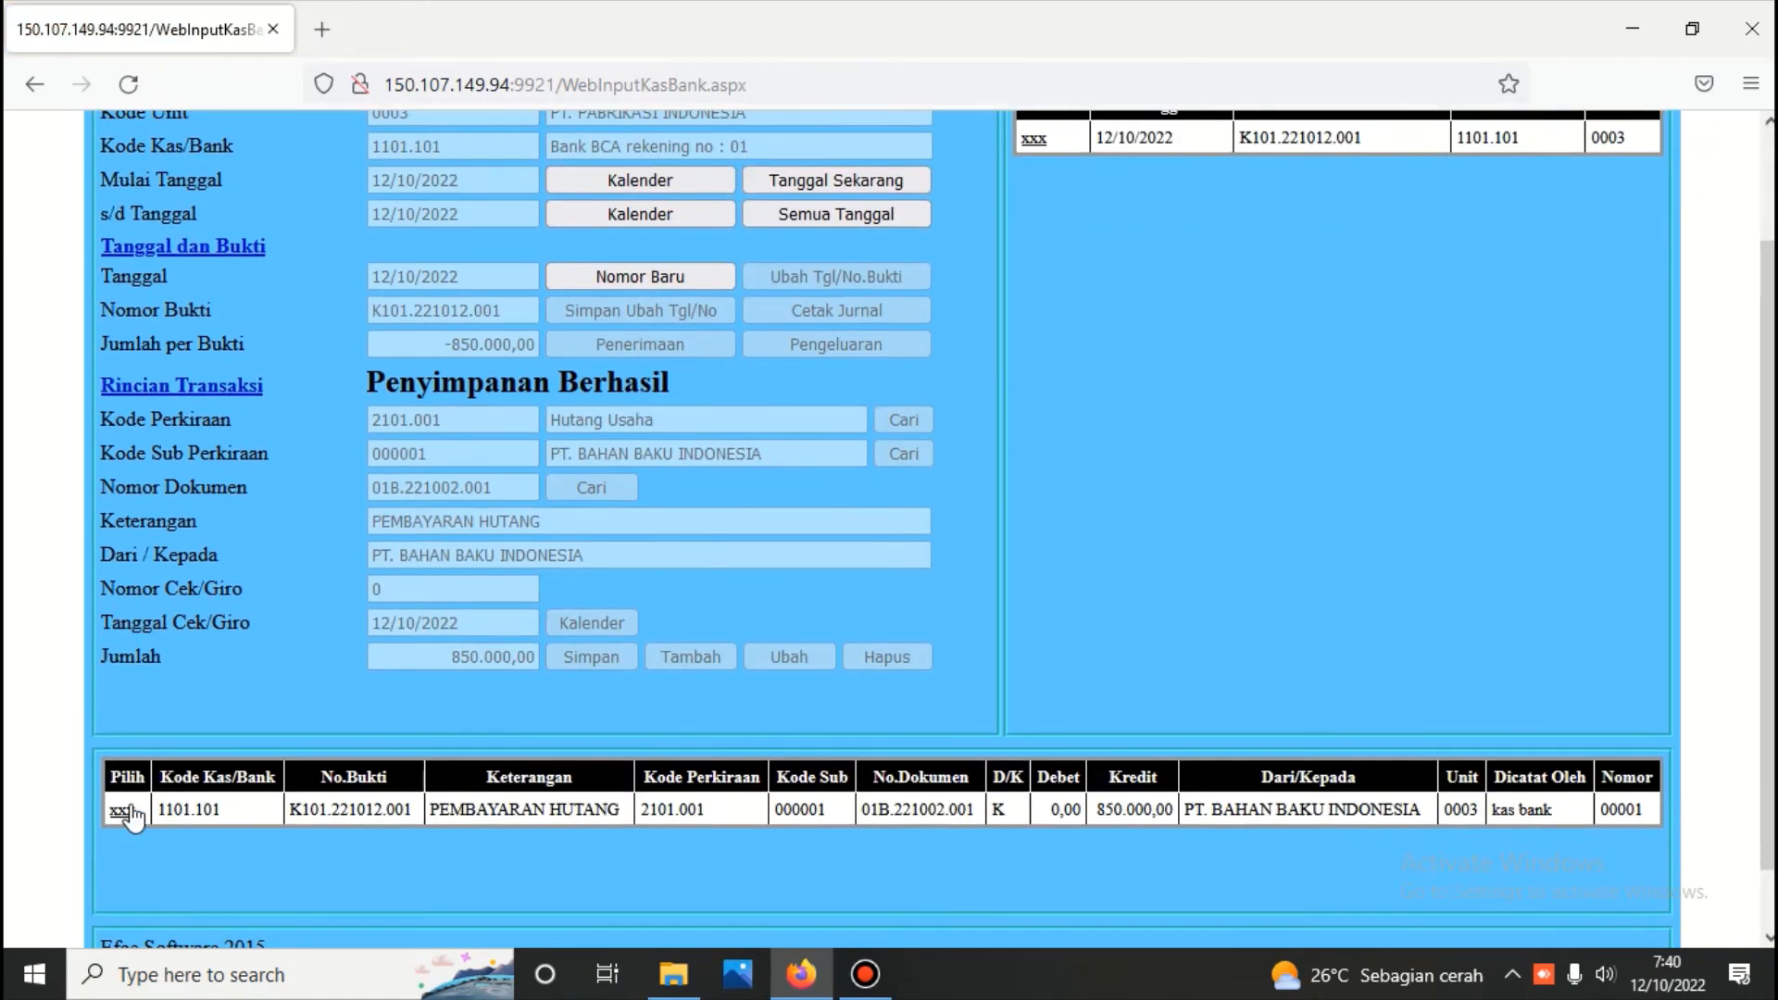
left_click(121, 811)
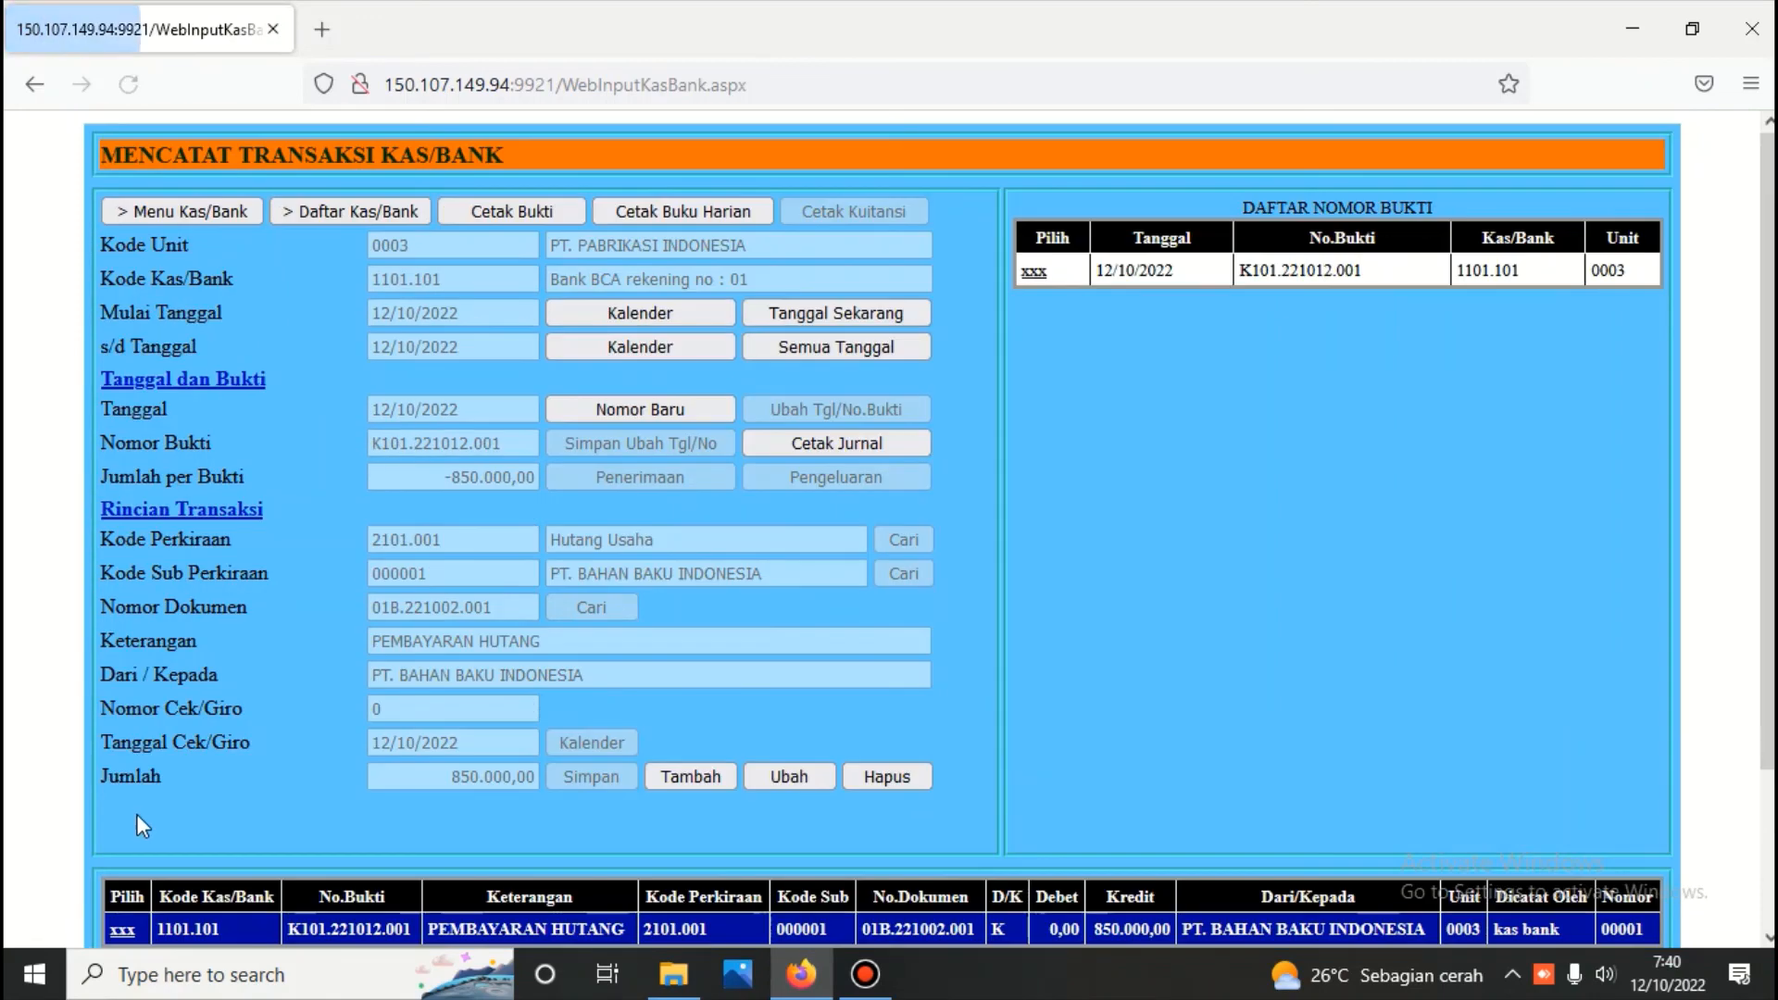
left_click(686, 768)
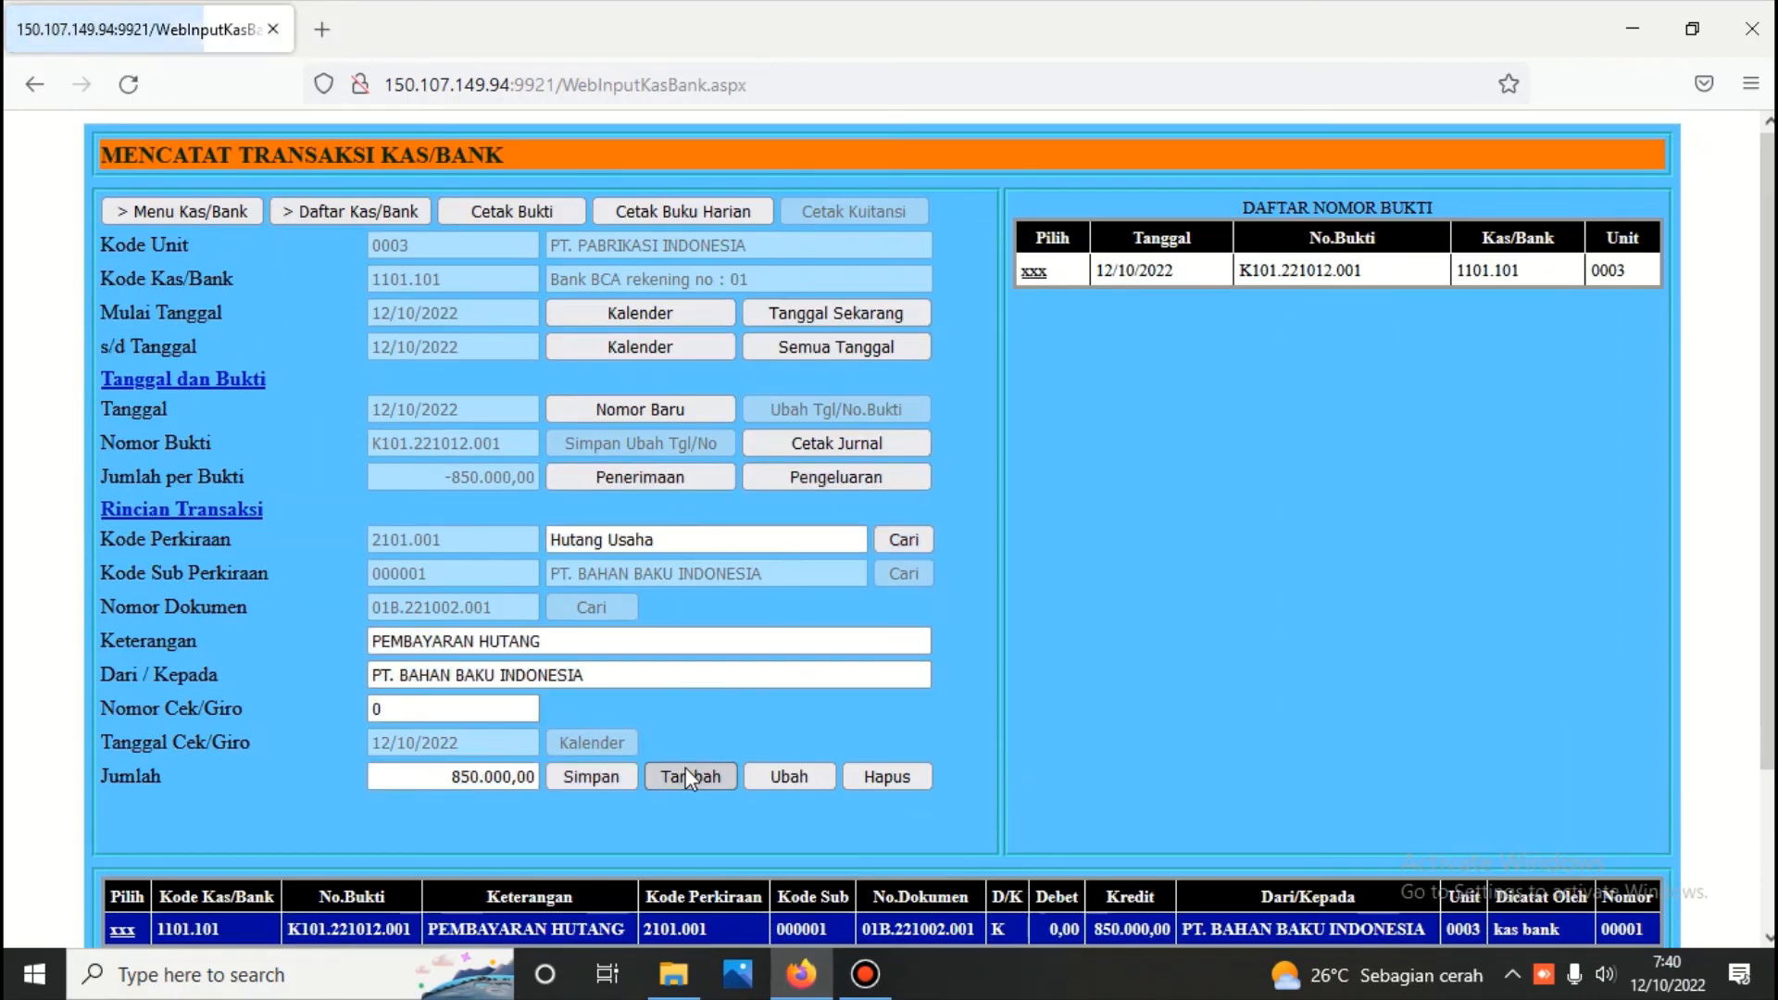
left_click(916, 538)
left_click(1037, 289)
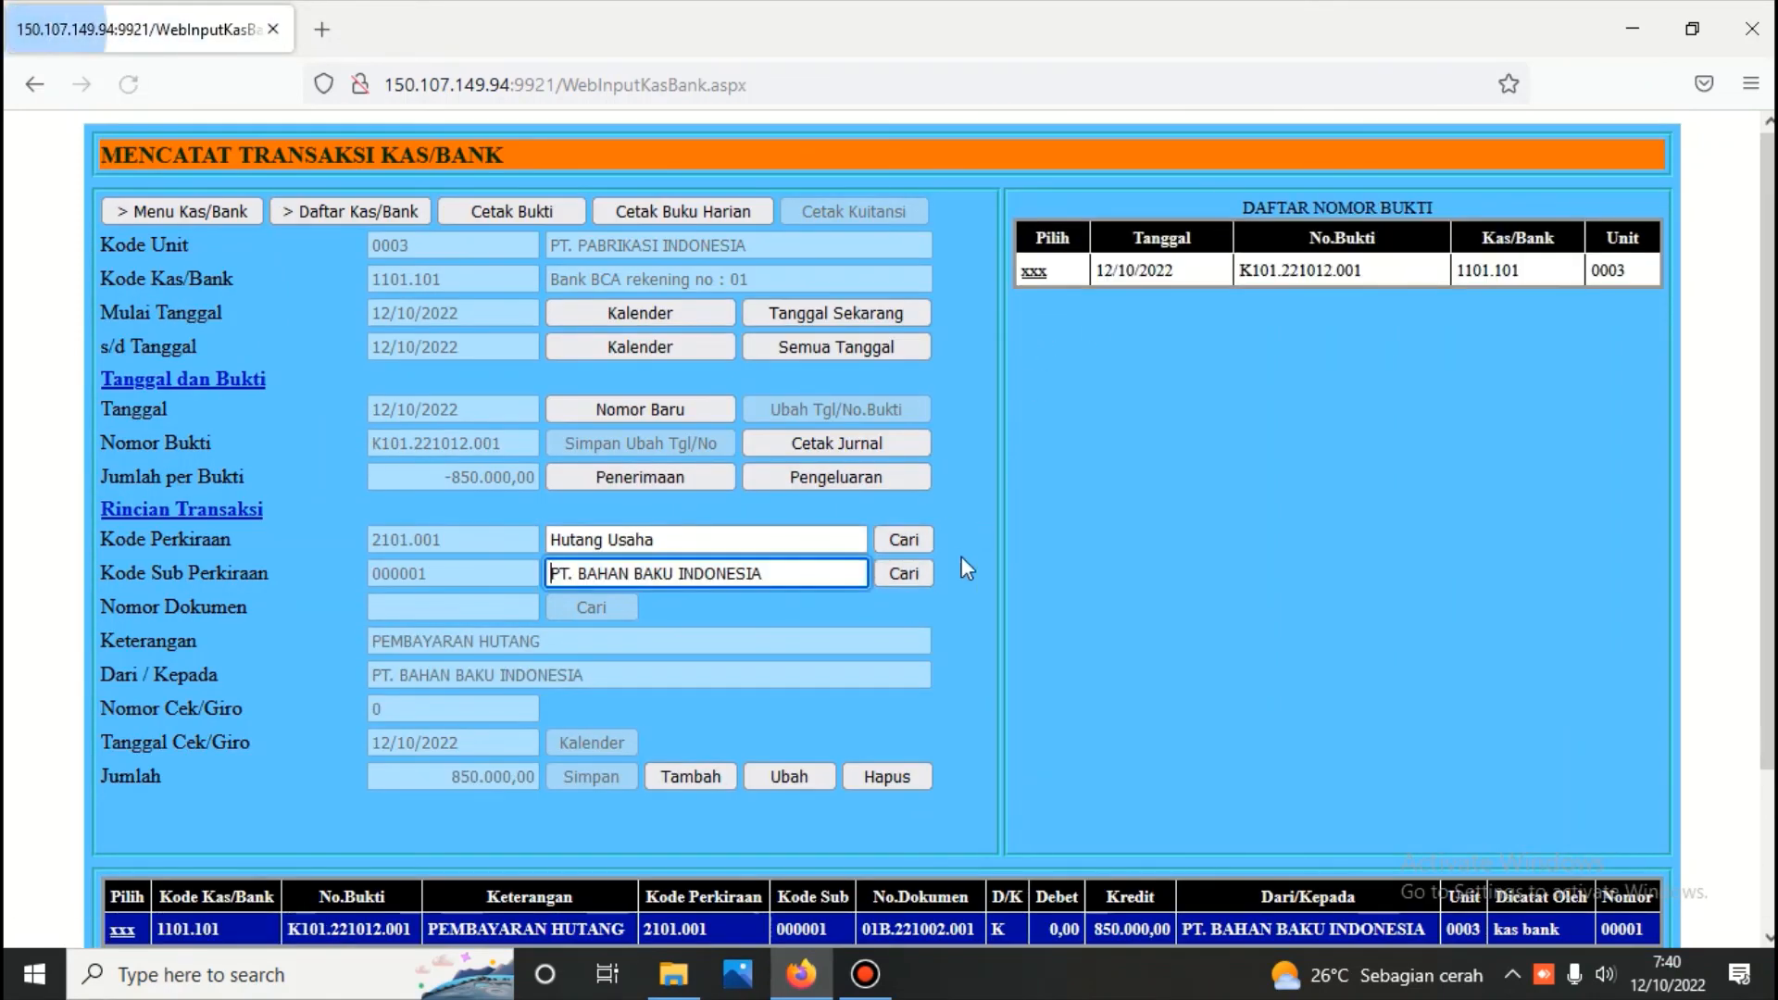
left_click(915, 573)
left_click(1036, 298)
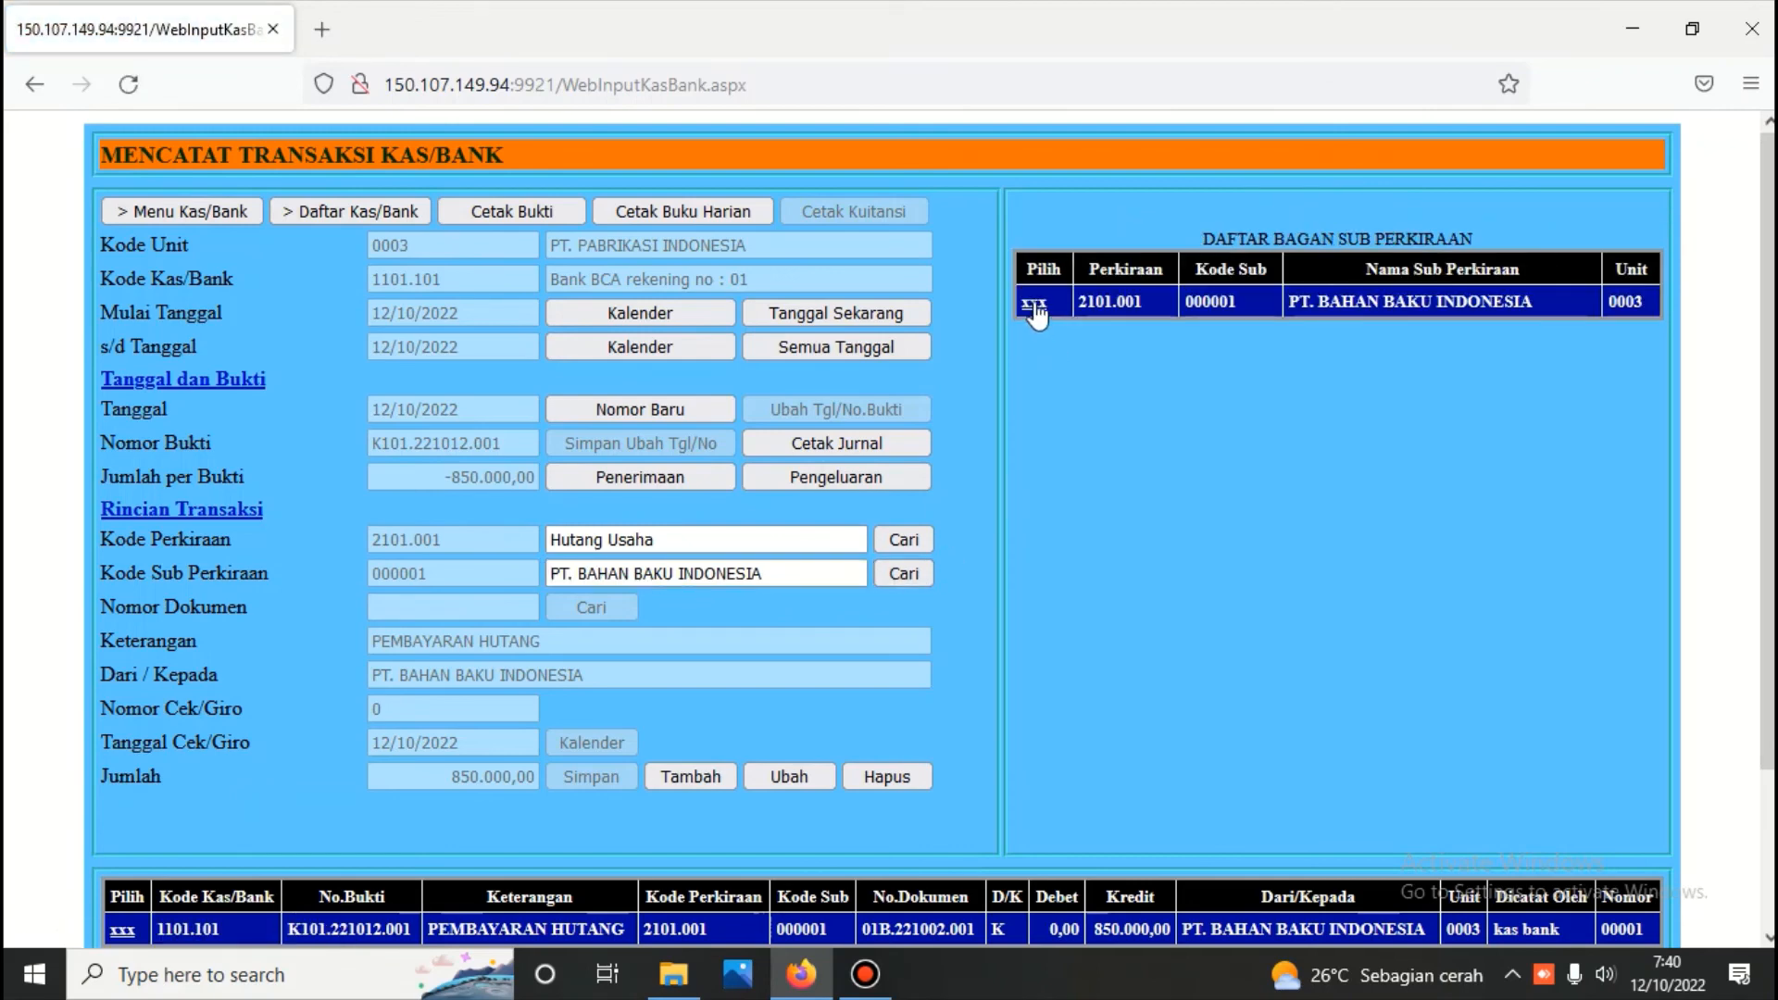
Assign purchase document 01B.221003.001 for 3.250.000,00 to the second payment line and save it
left_click(585, 609)
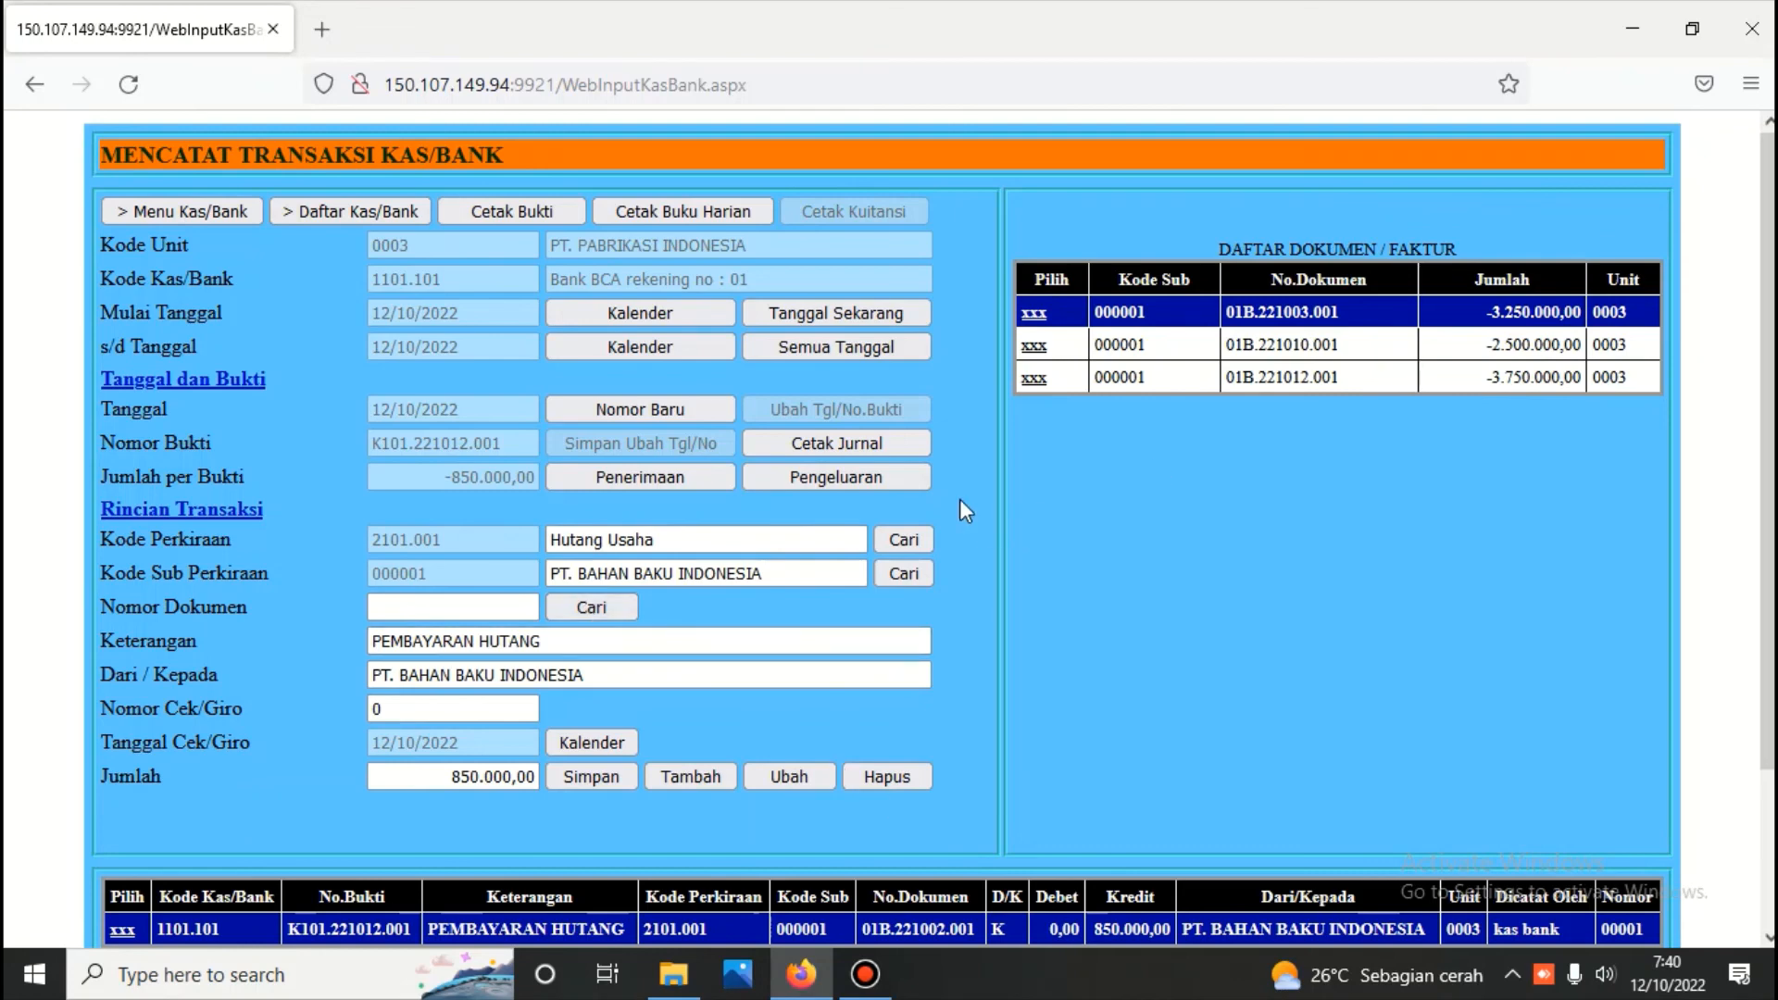
left_click(1034, 312)
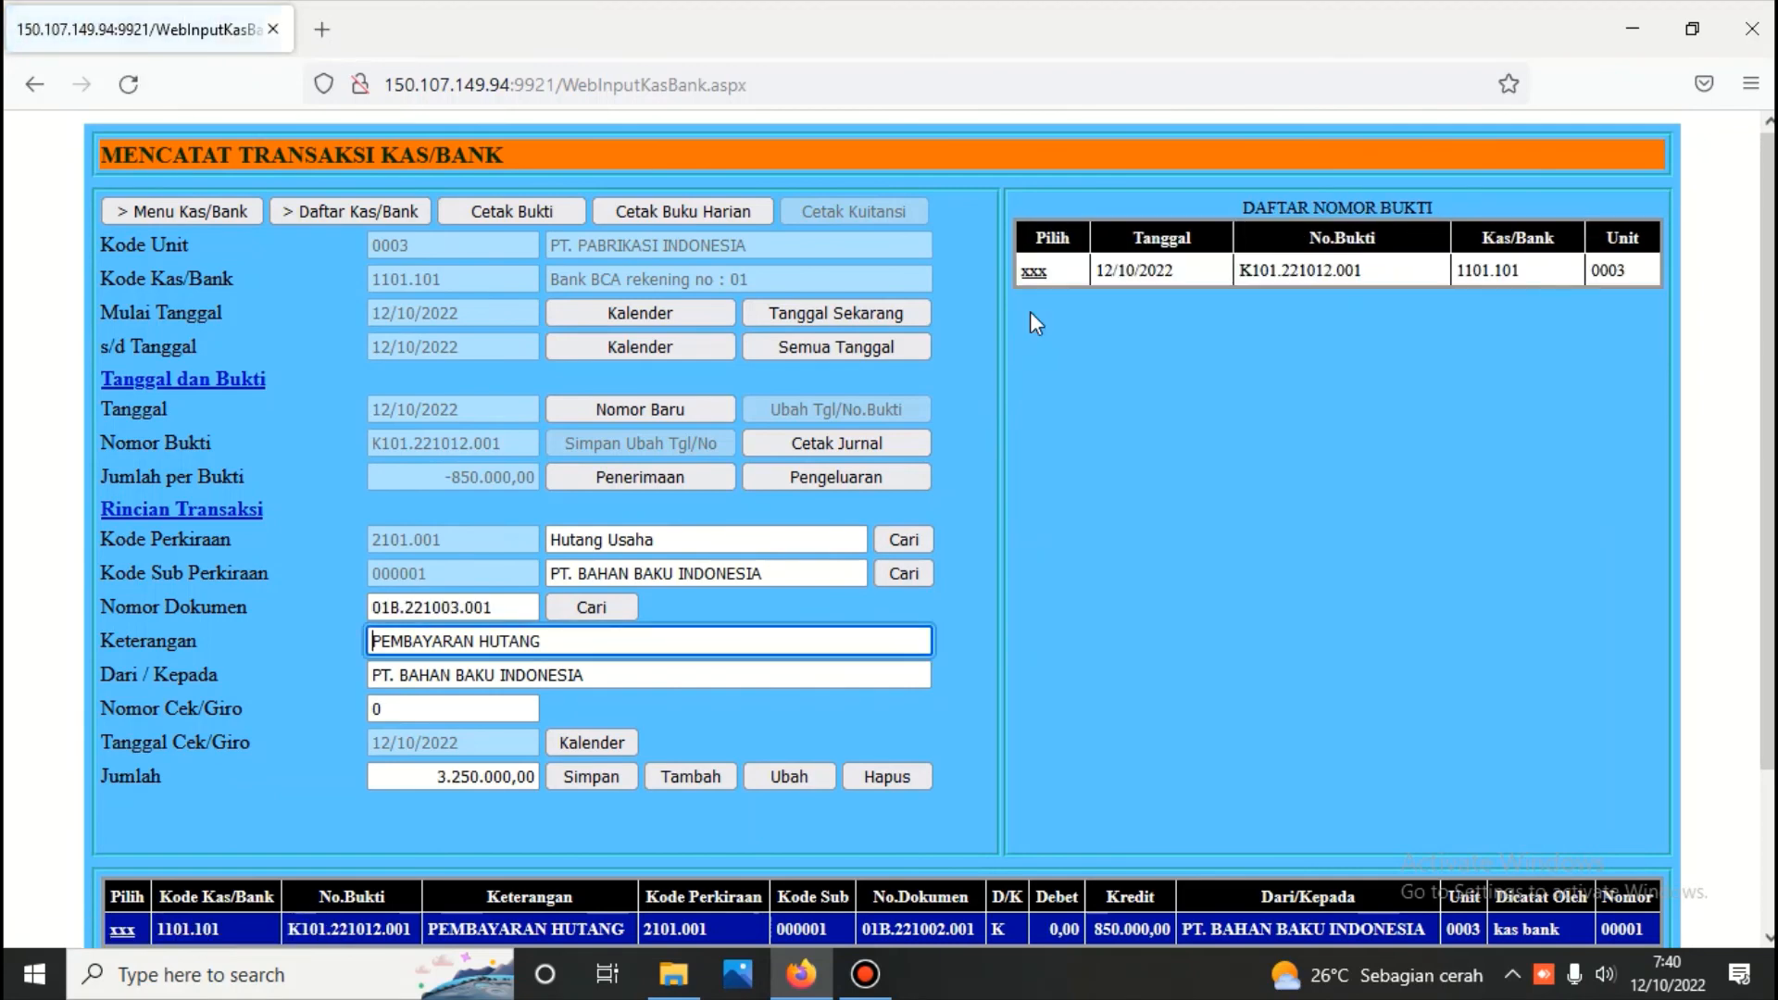
left_click(589, 778)
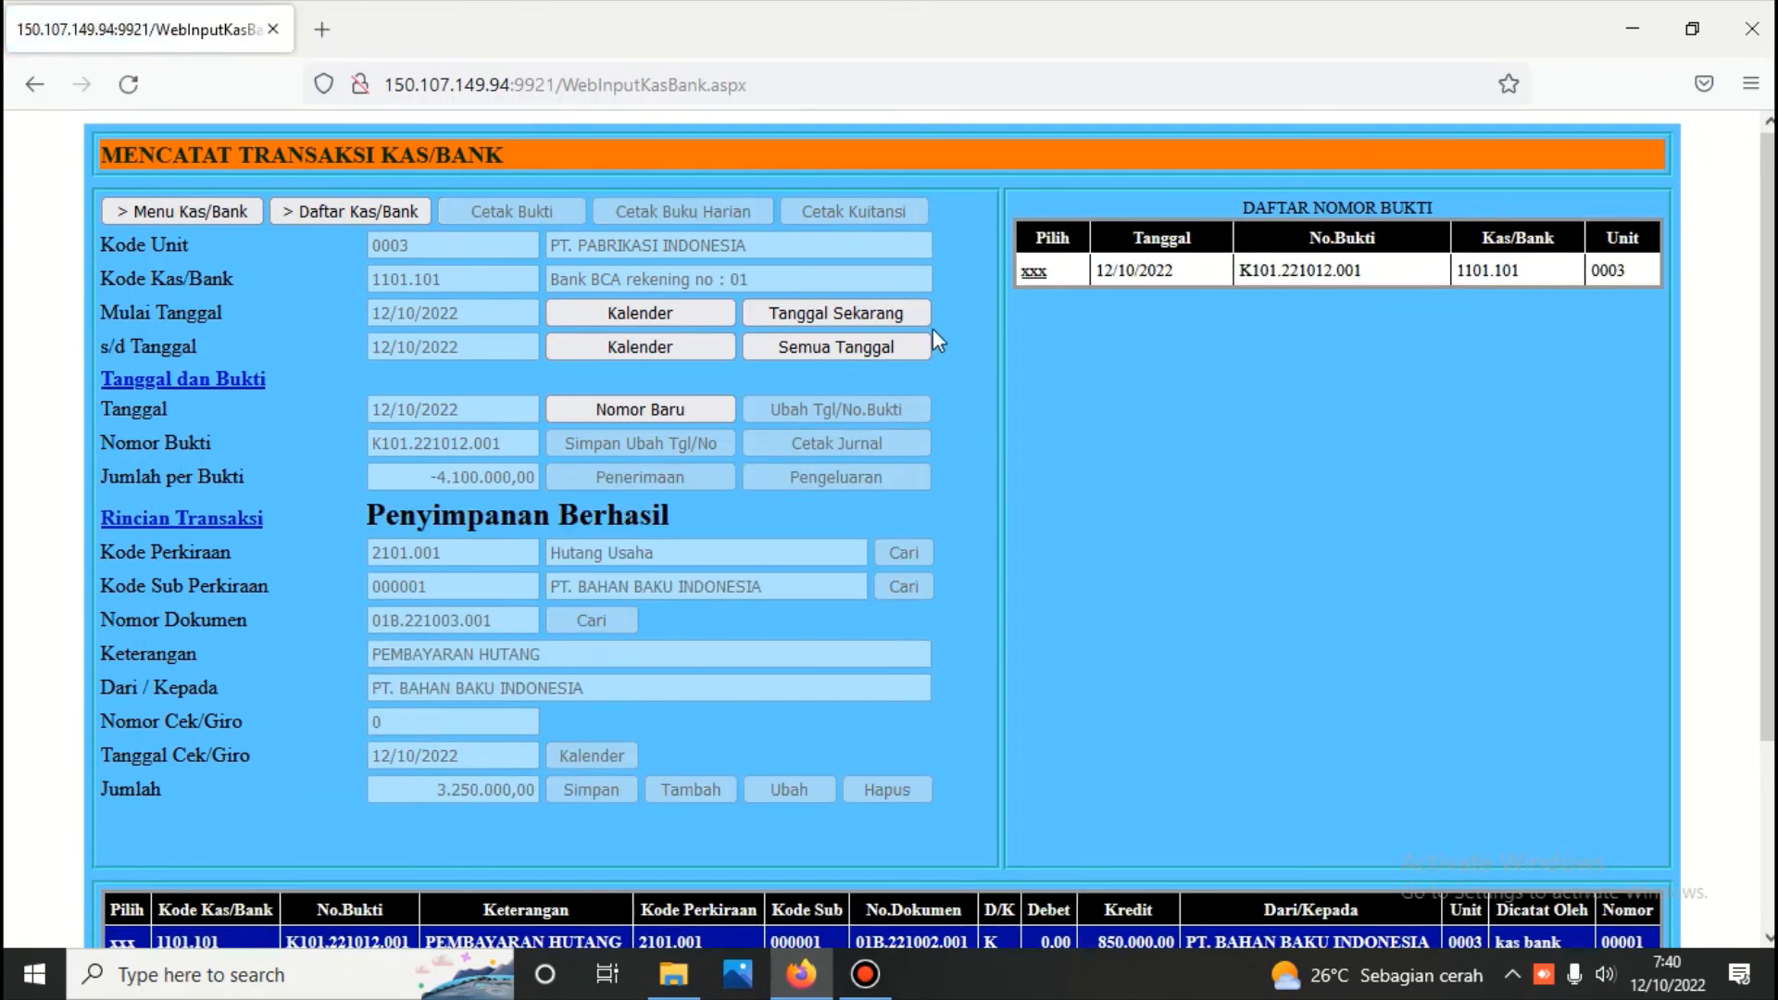
Generate the printable payment voucher (Bukti Pengeluaran) for K101.221012.001 and review its lines
left_click(1034, 270)
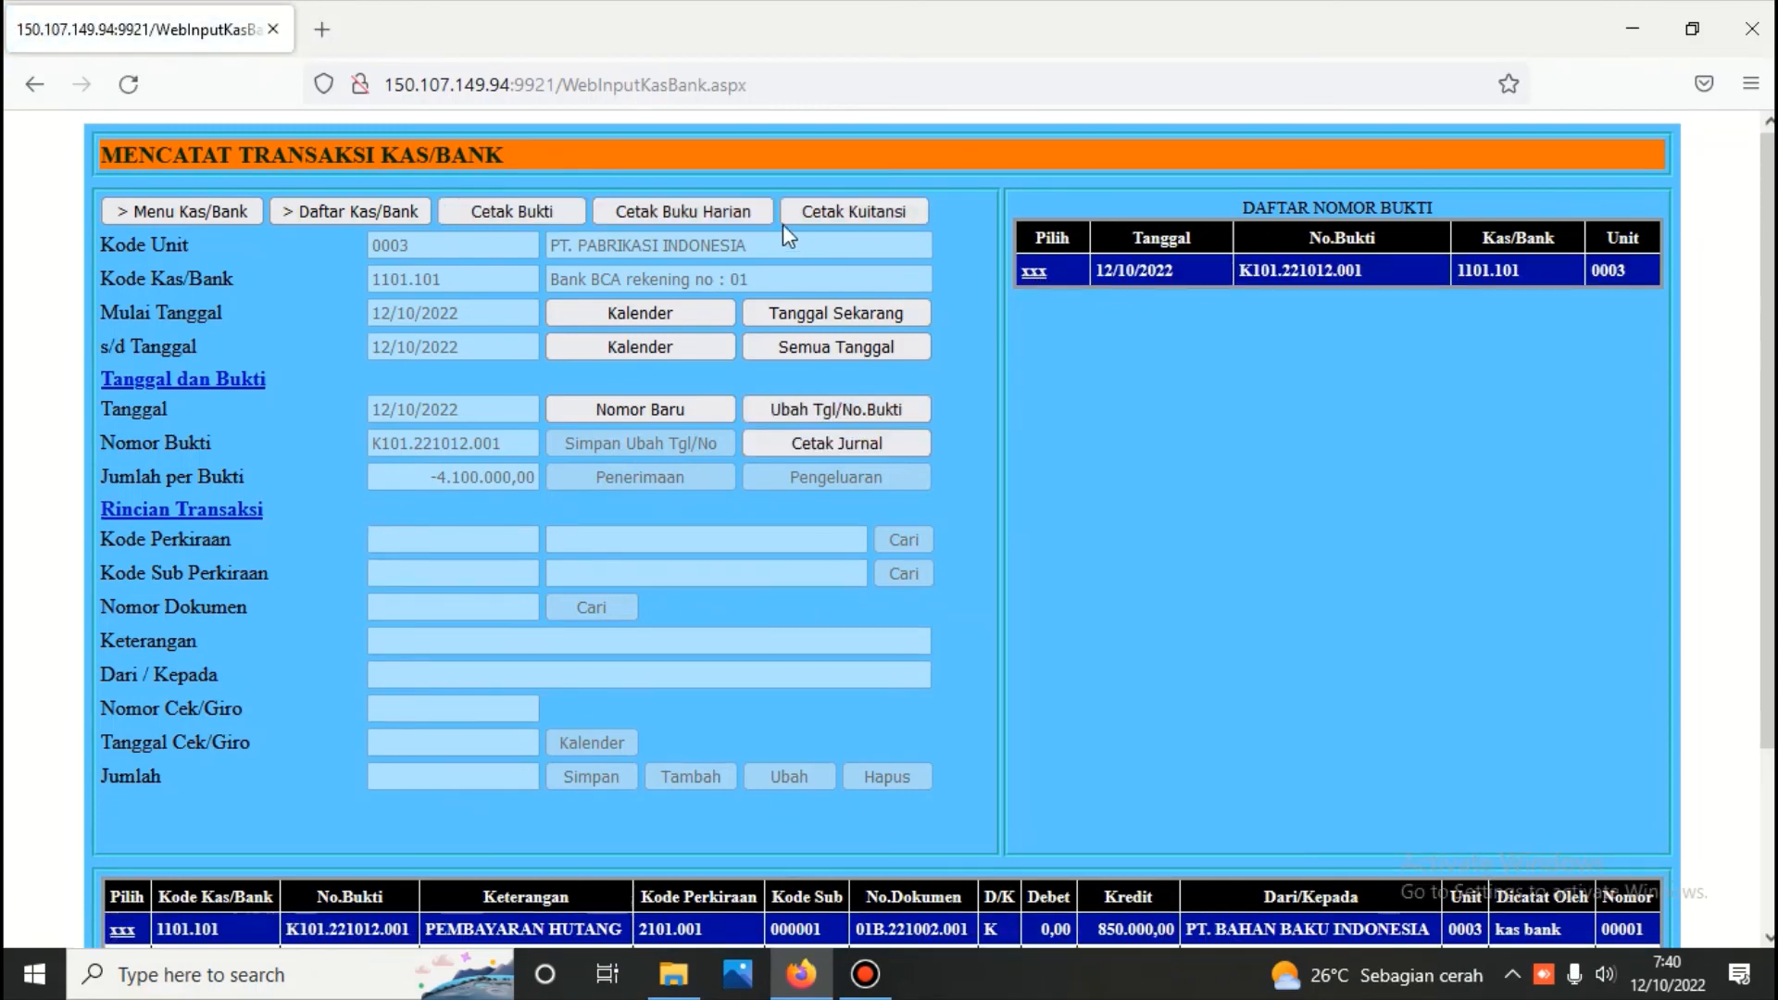
left_click(549, 206)
scroll(580, 336, "down", 5)
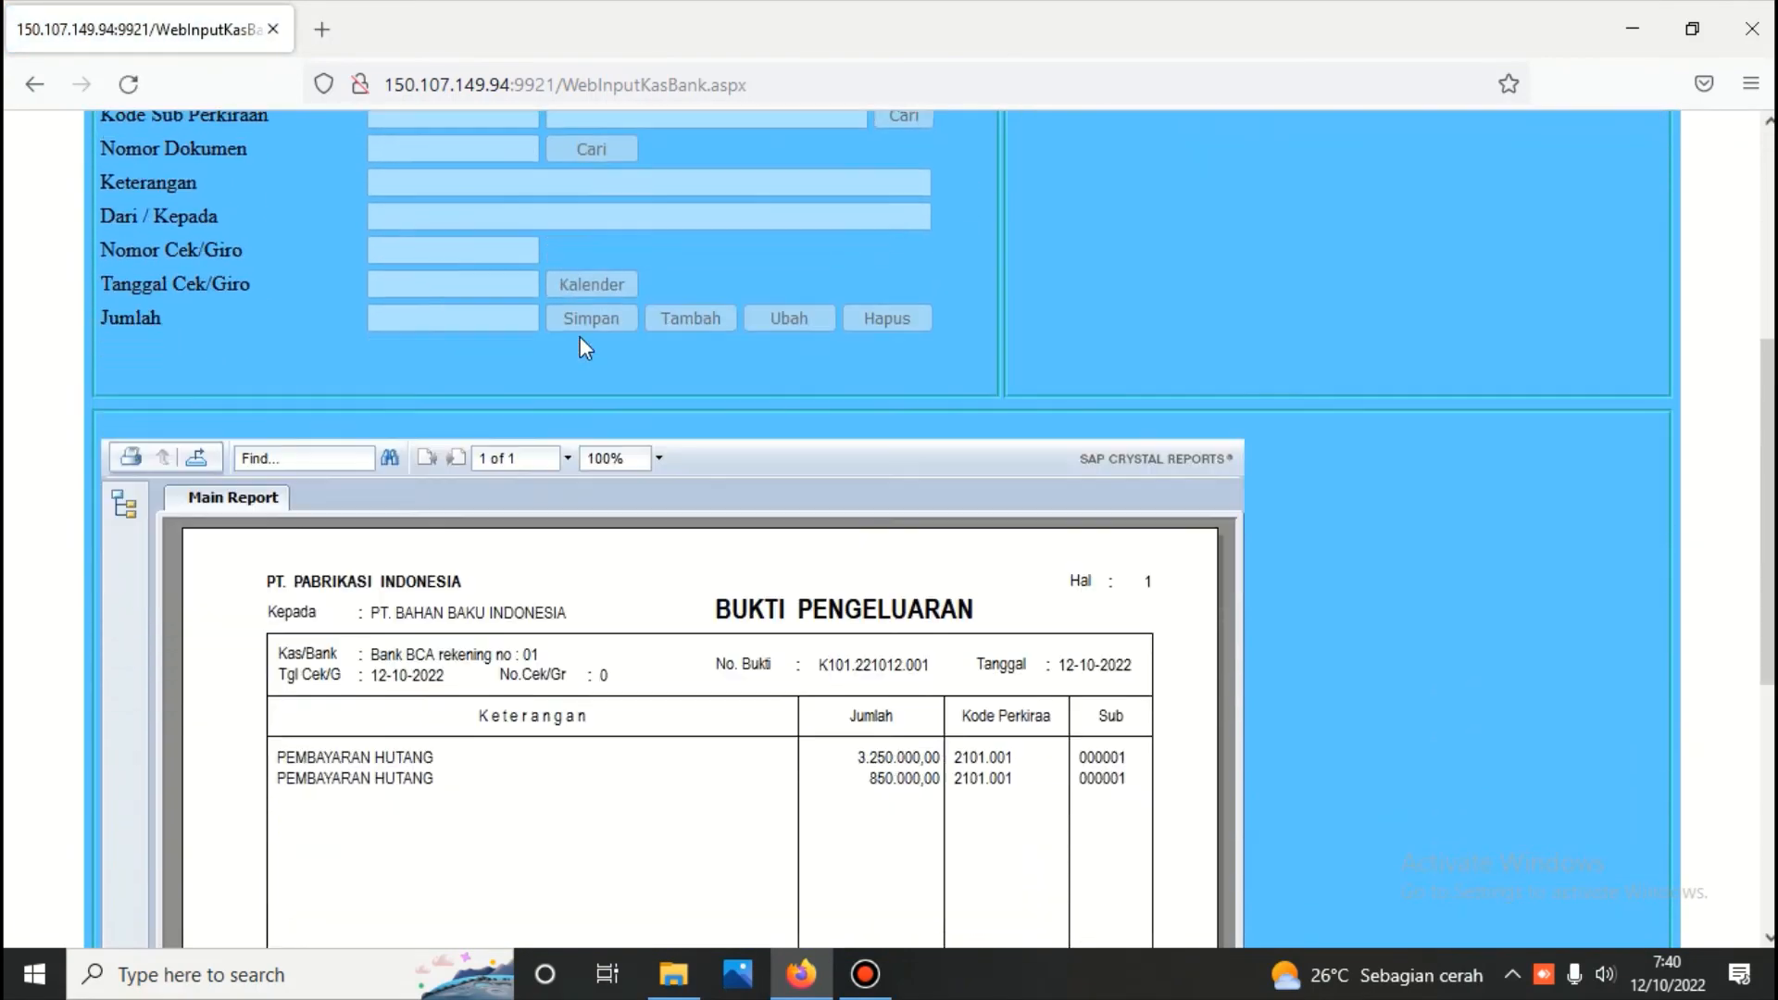
scroll(580, 337, "down", 3)
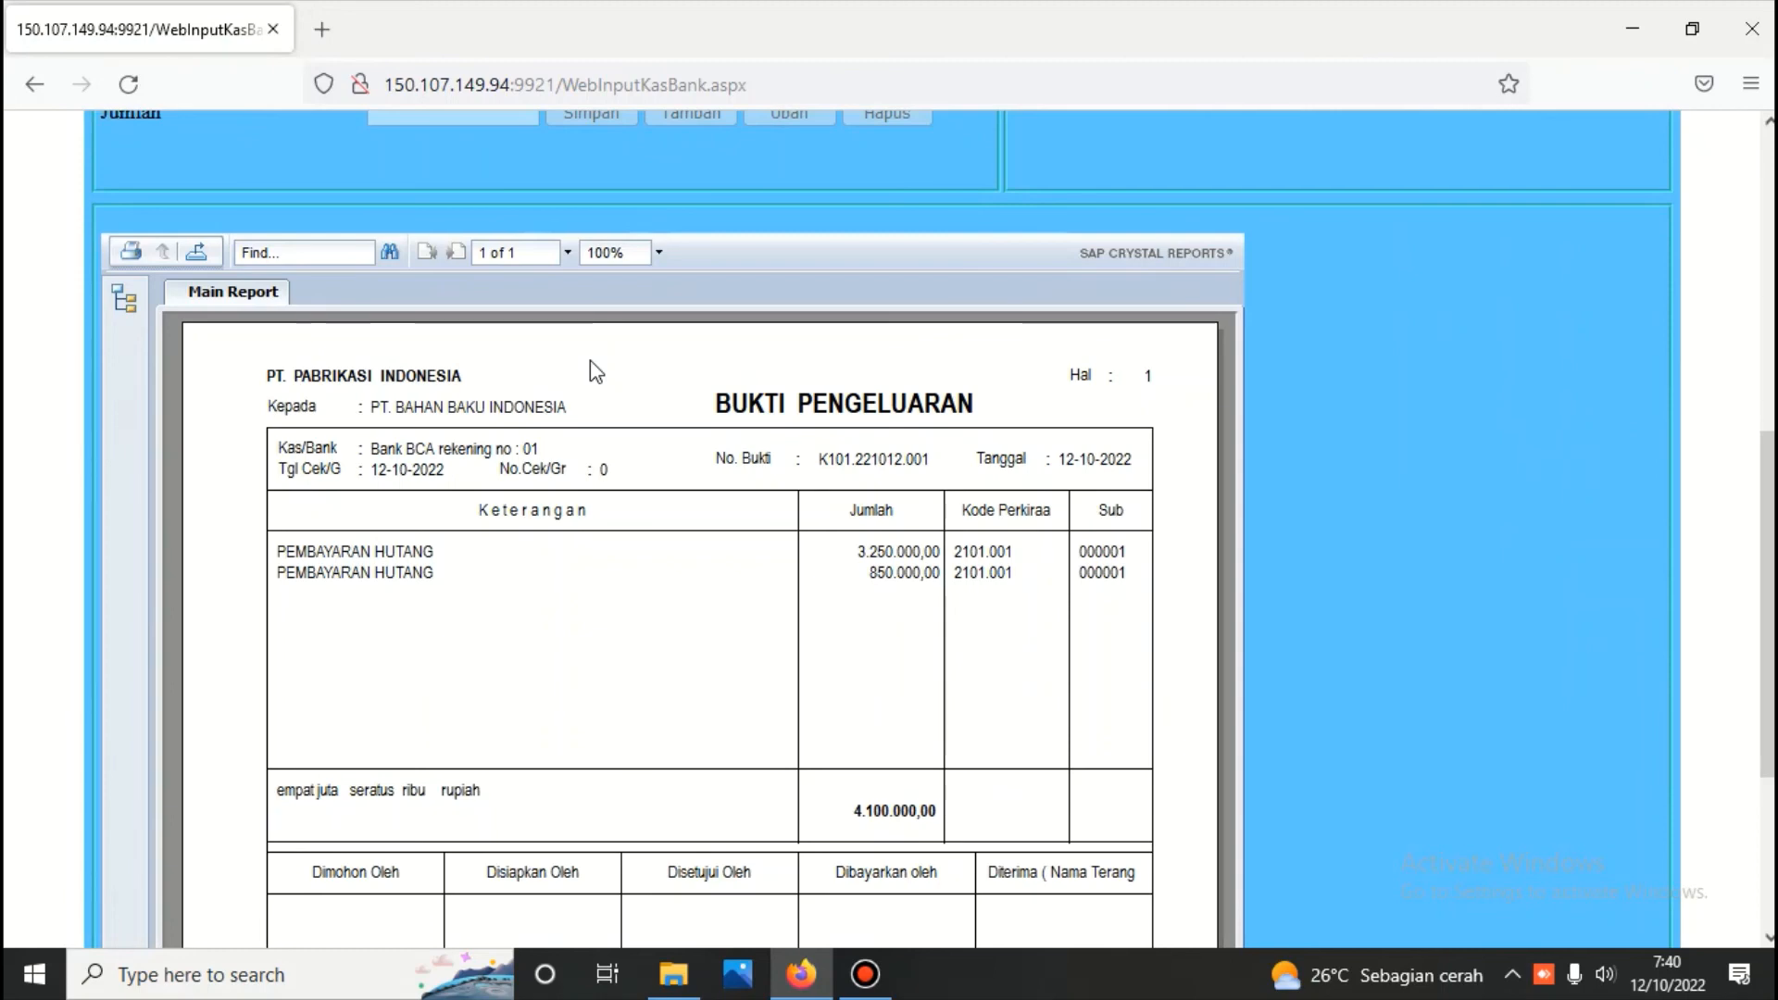
scroll(608, 369, "up", 3)
scroll(608, 375, "up", 4)
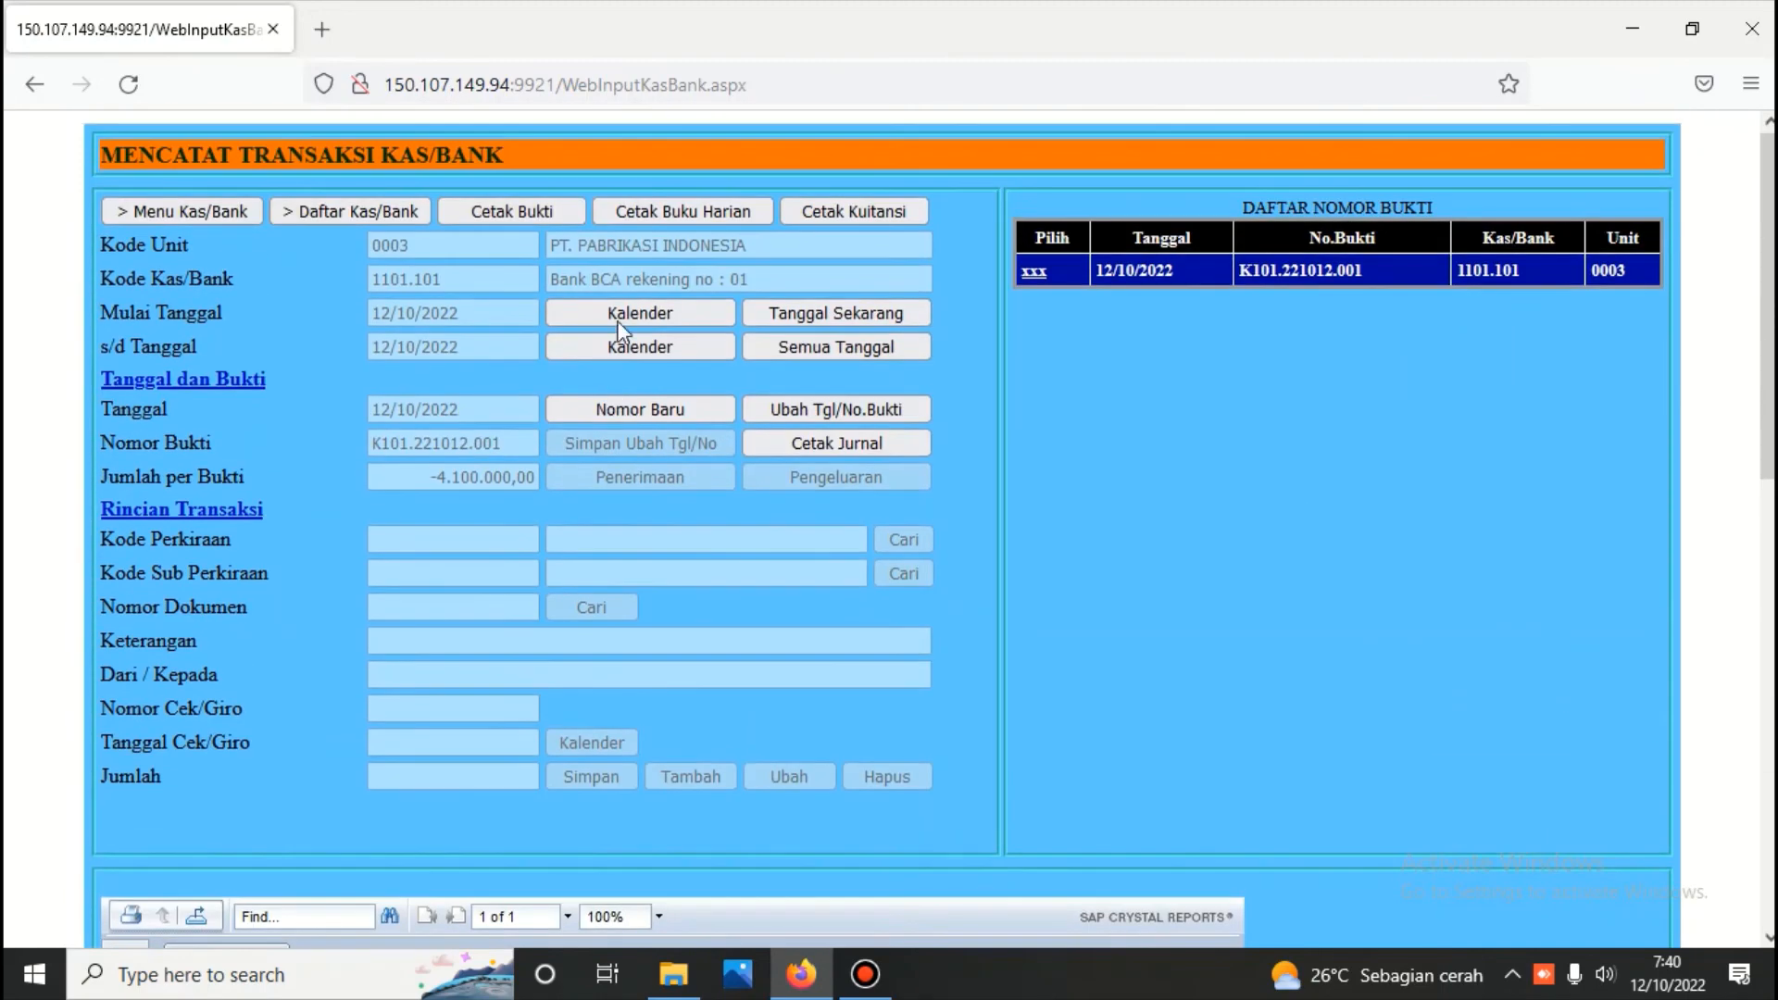
Leave the Kas/Bank module and log in to the Piutang module with the module password
left_click(182, 208)
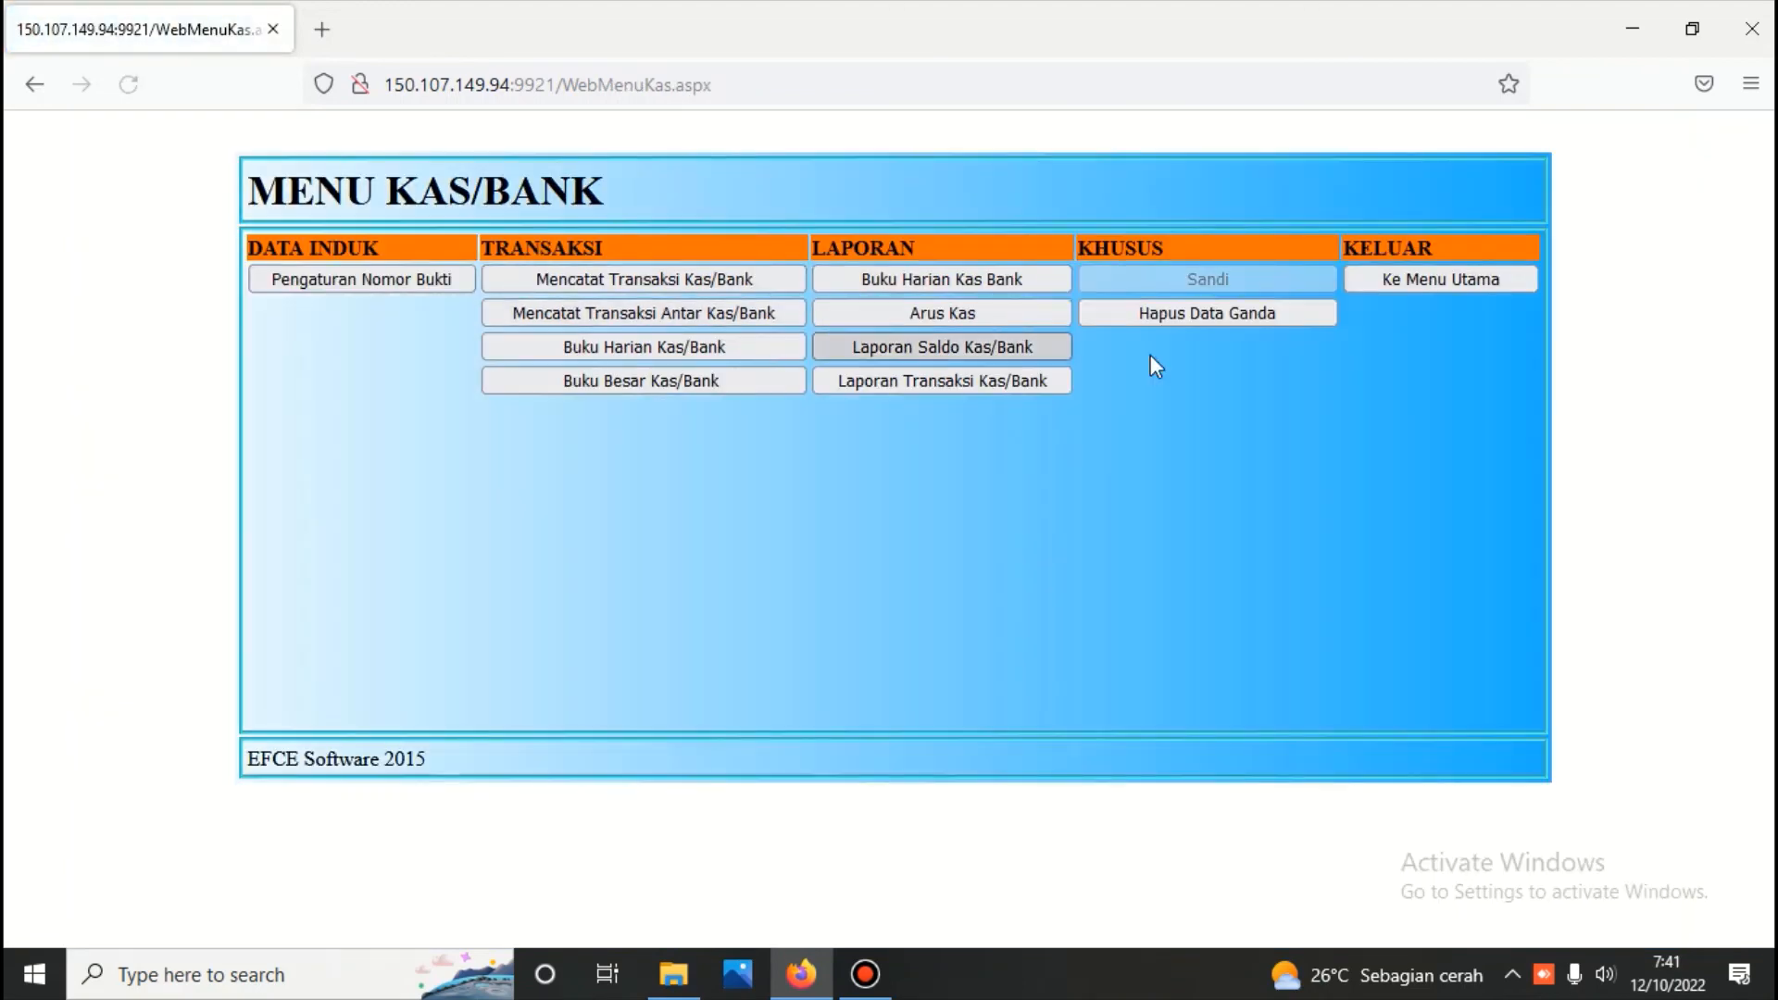
left_click(1380, 280)
left_click(732, 381)
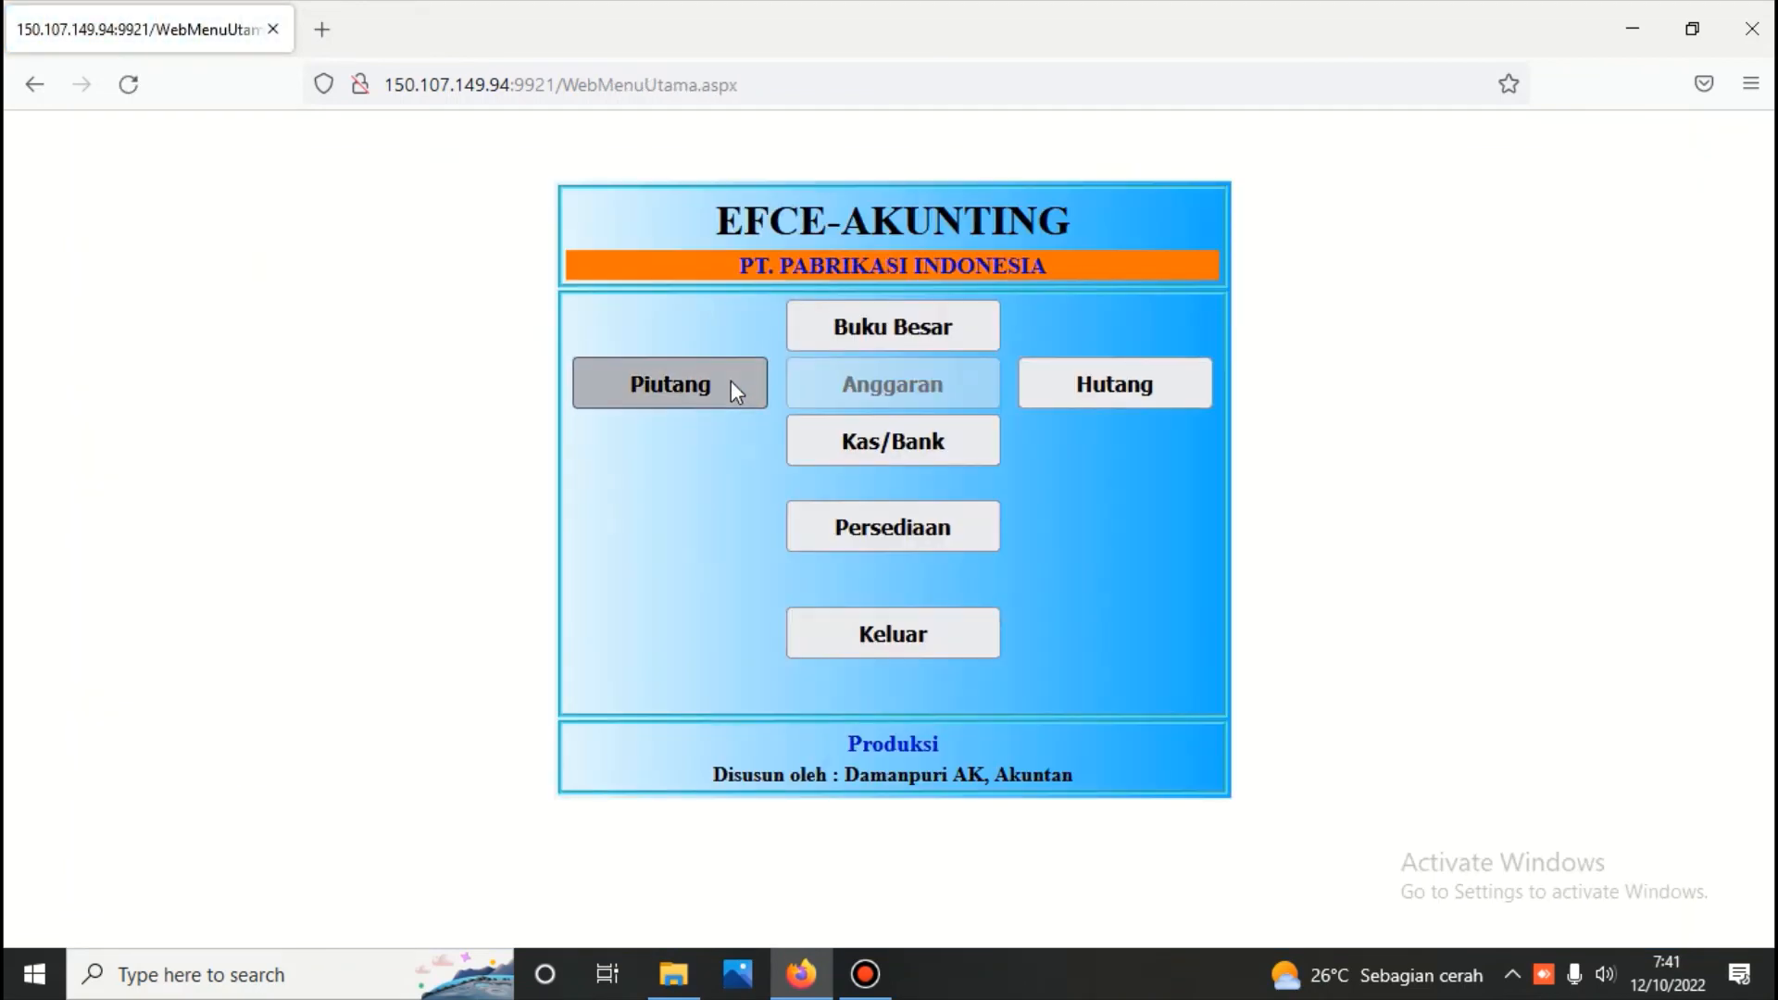
type("123")
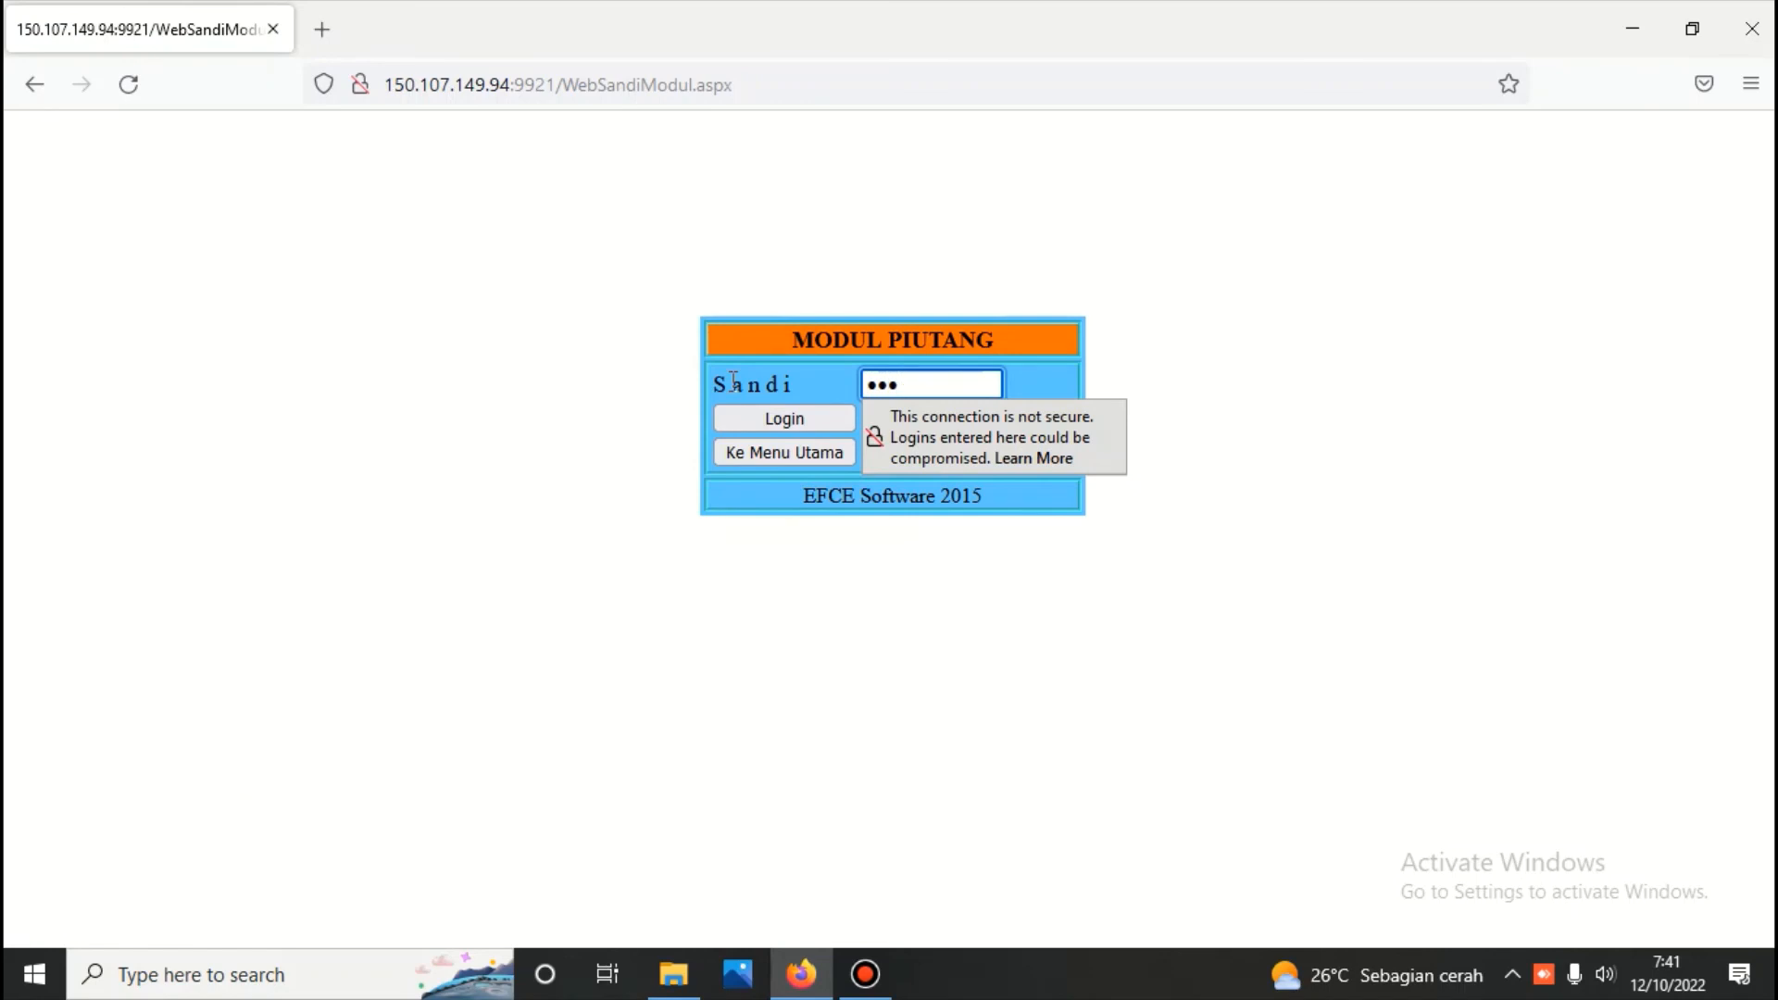
left_click(767, 408)
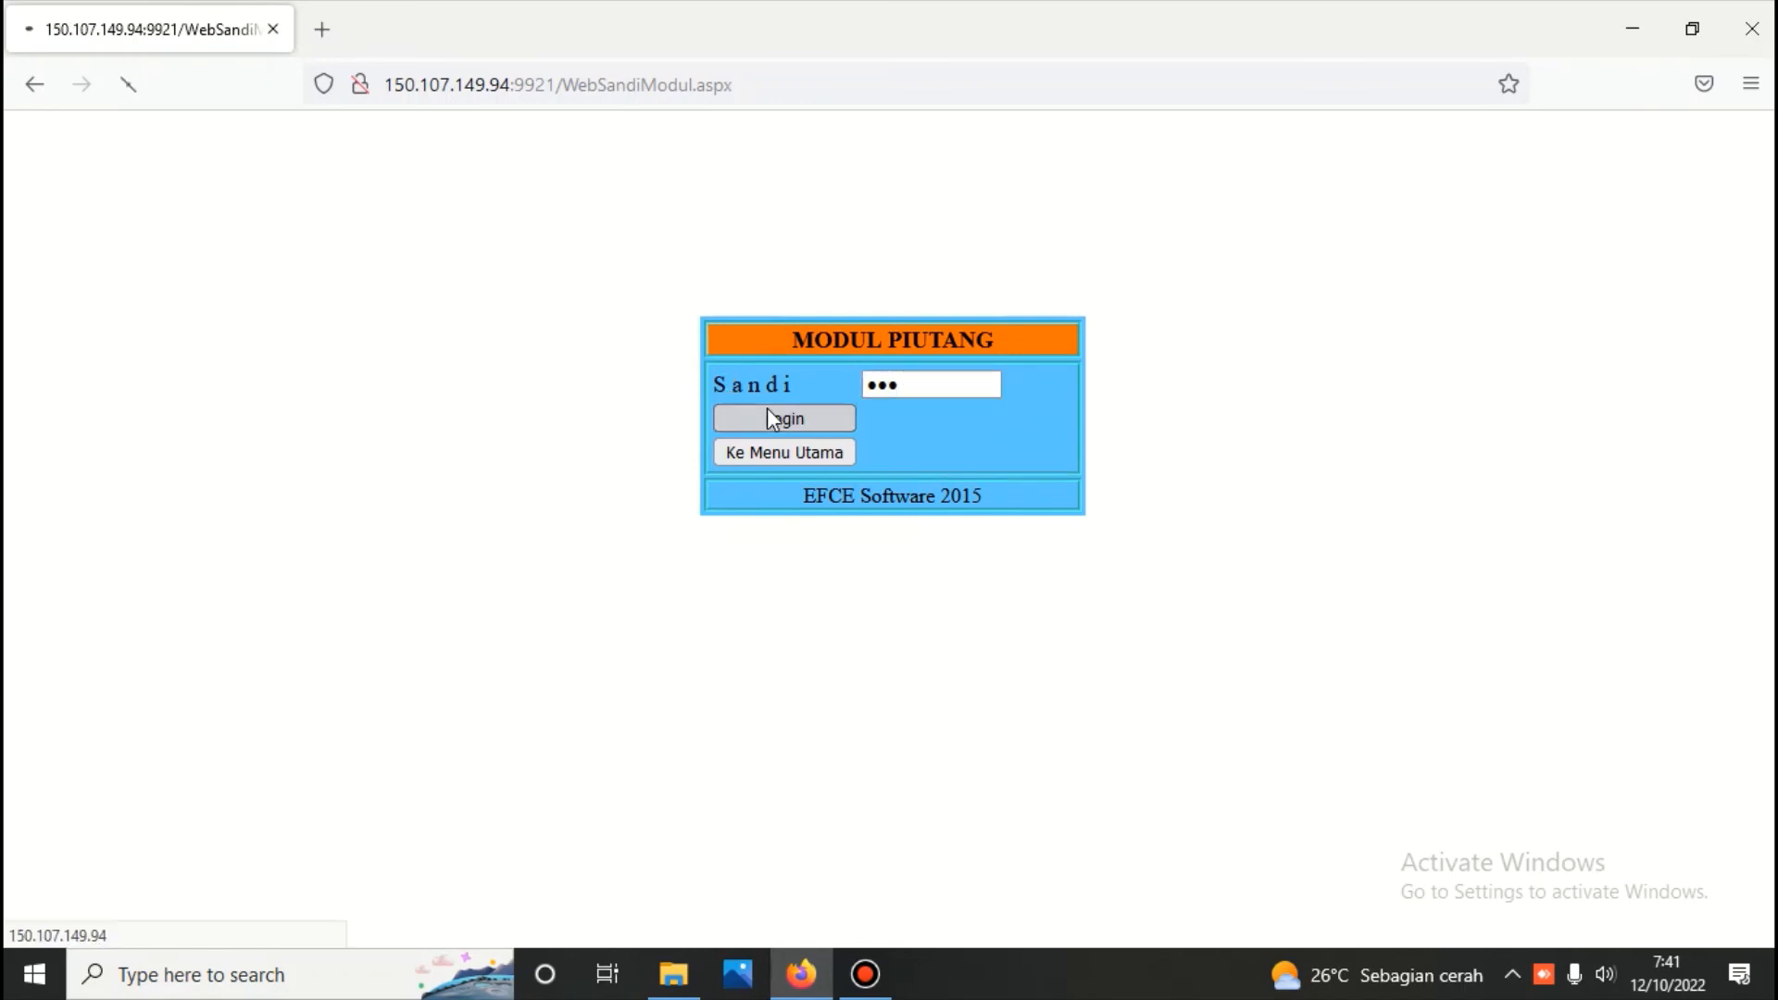
Generate the receivables card (Kartu Piutang) for debtor PT. PEMBELI UTAMA under Piutang Usaha and review its transactions
left_click(975, 283)
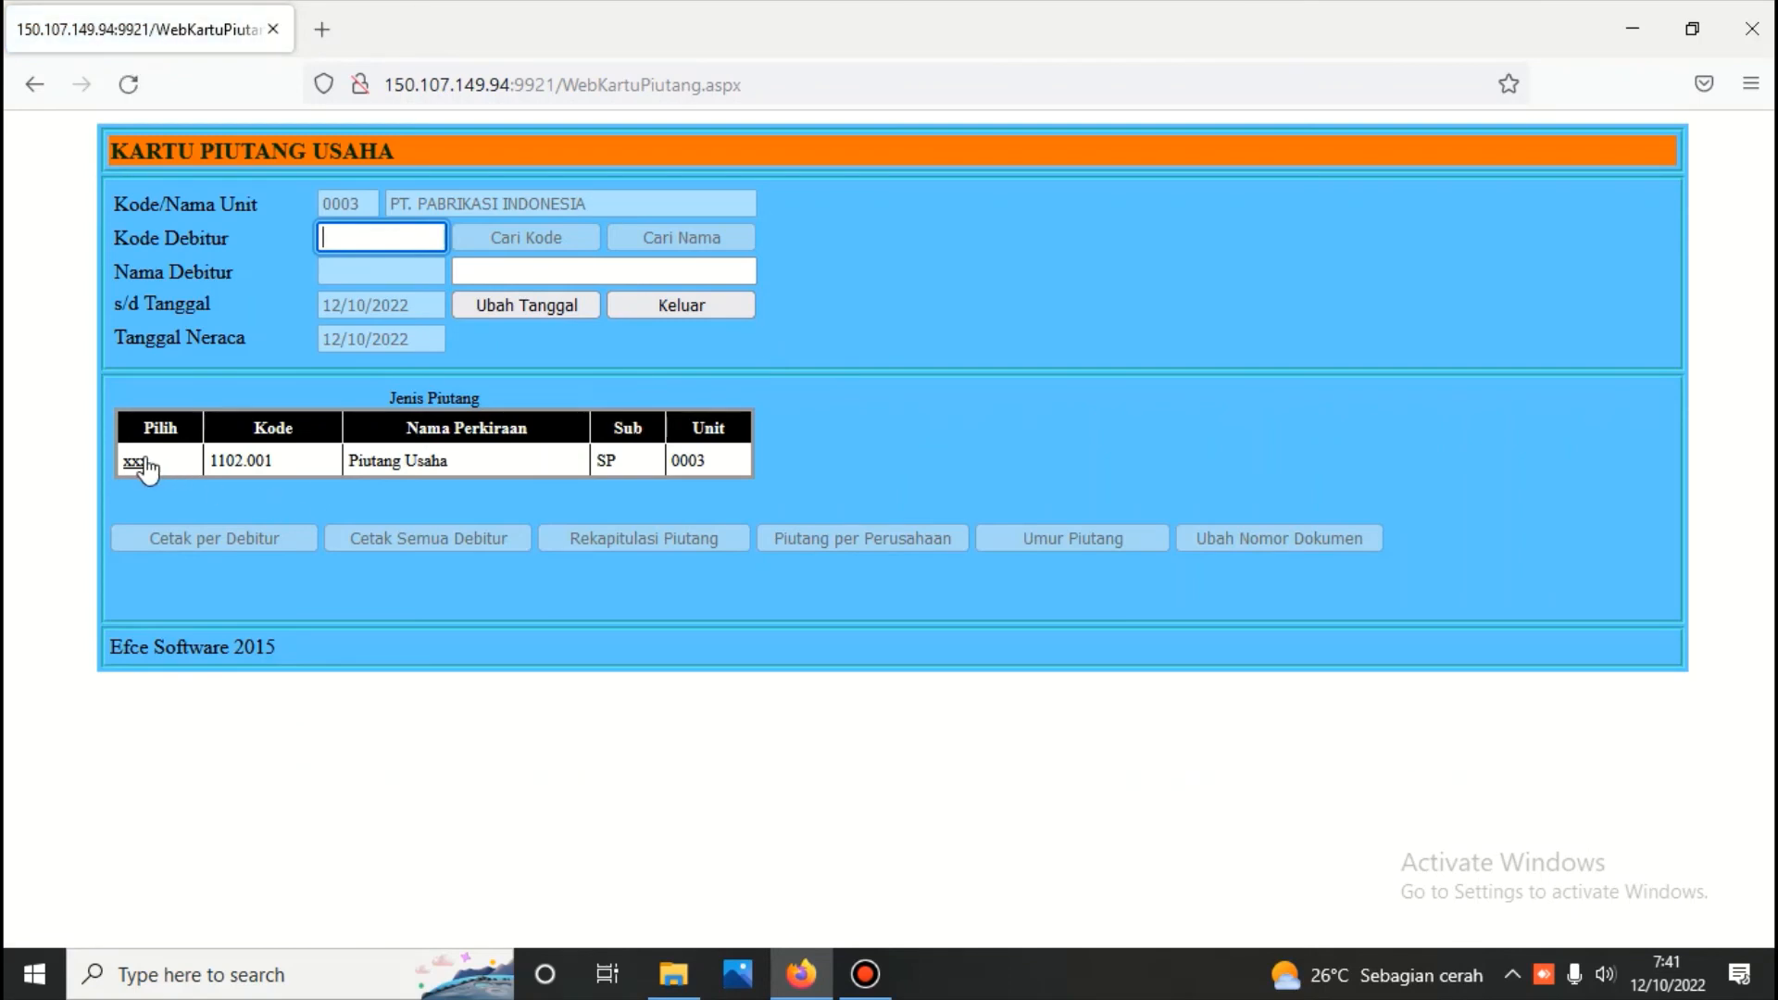
left_click(138, 462)
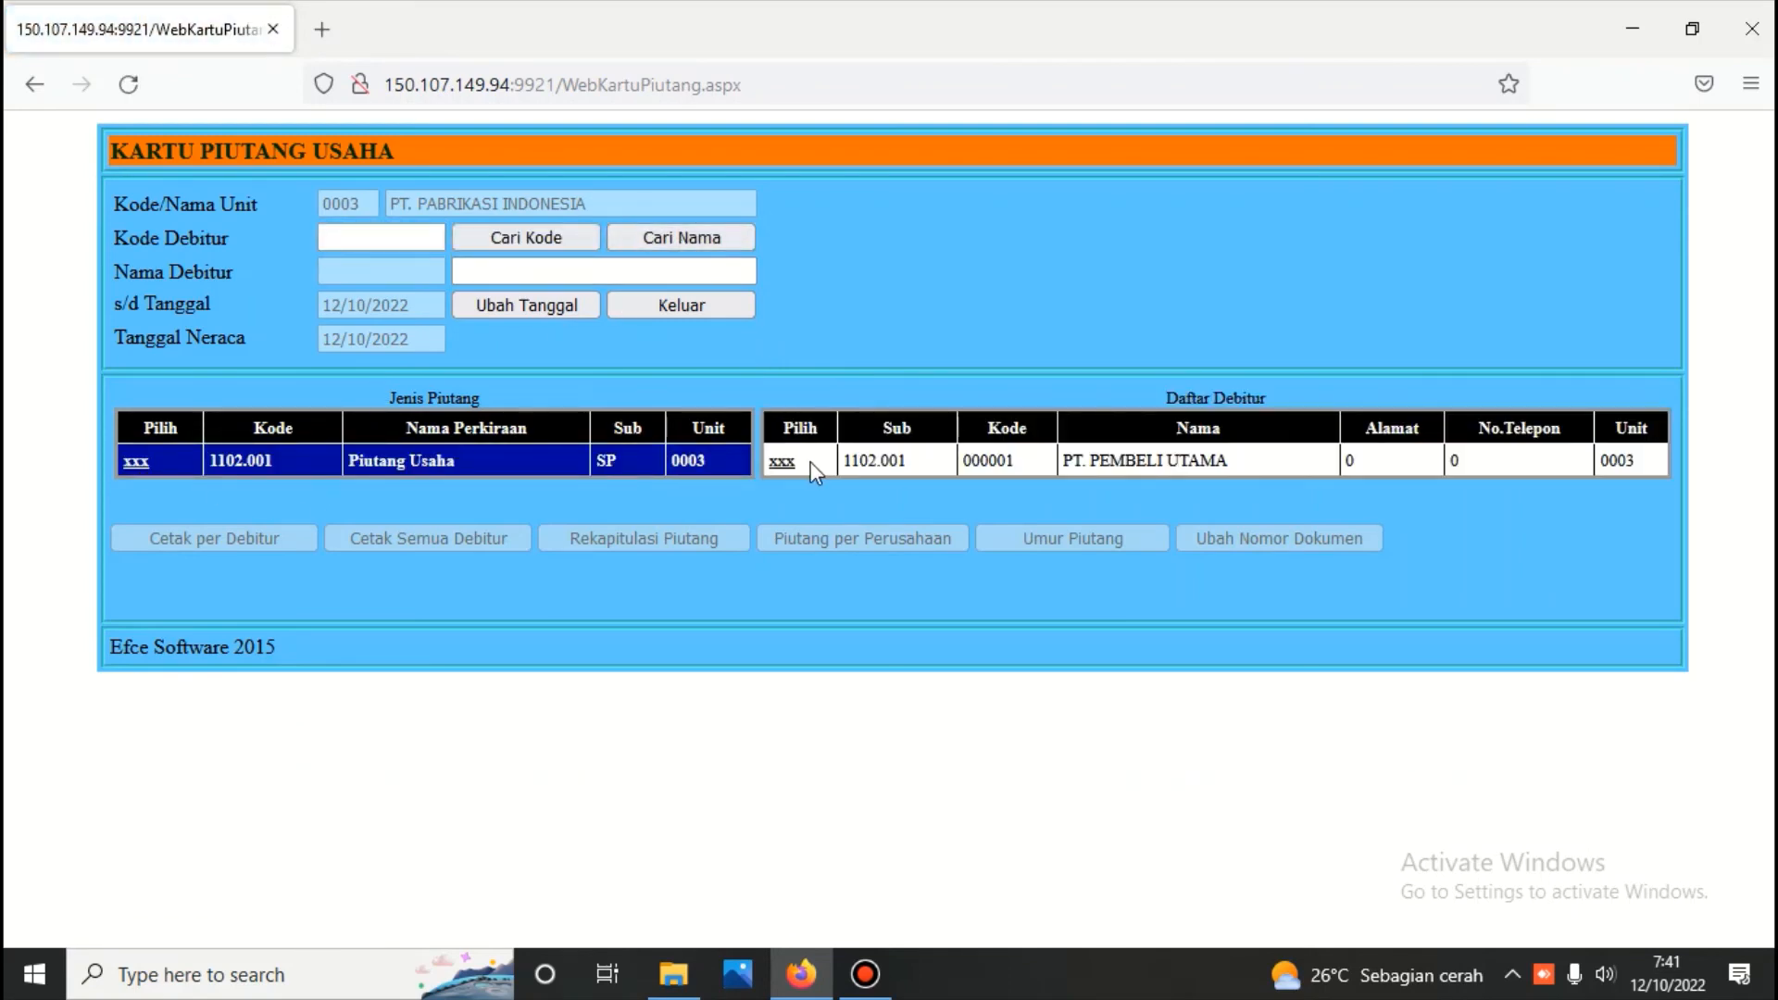
left_click(783, 462)
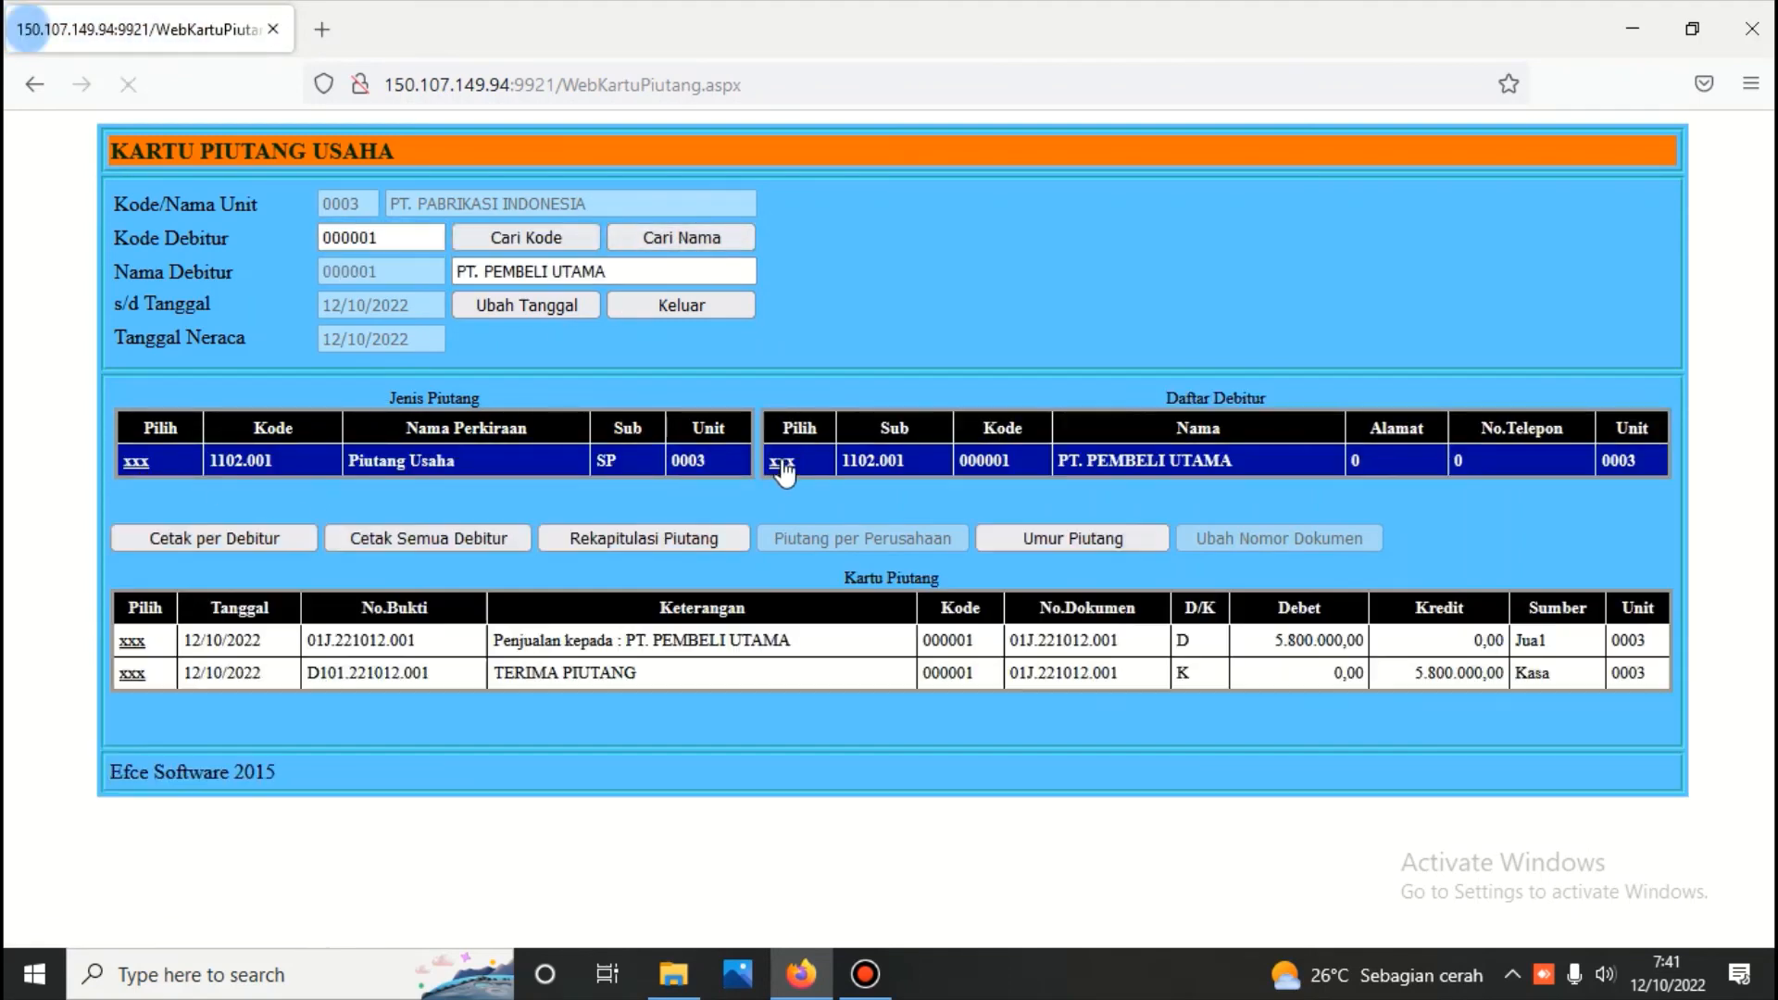
left_click(237, 542)
scroll(302, 542, "down", 3)
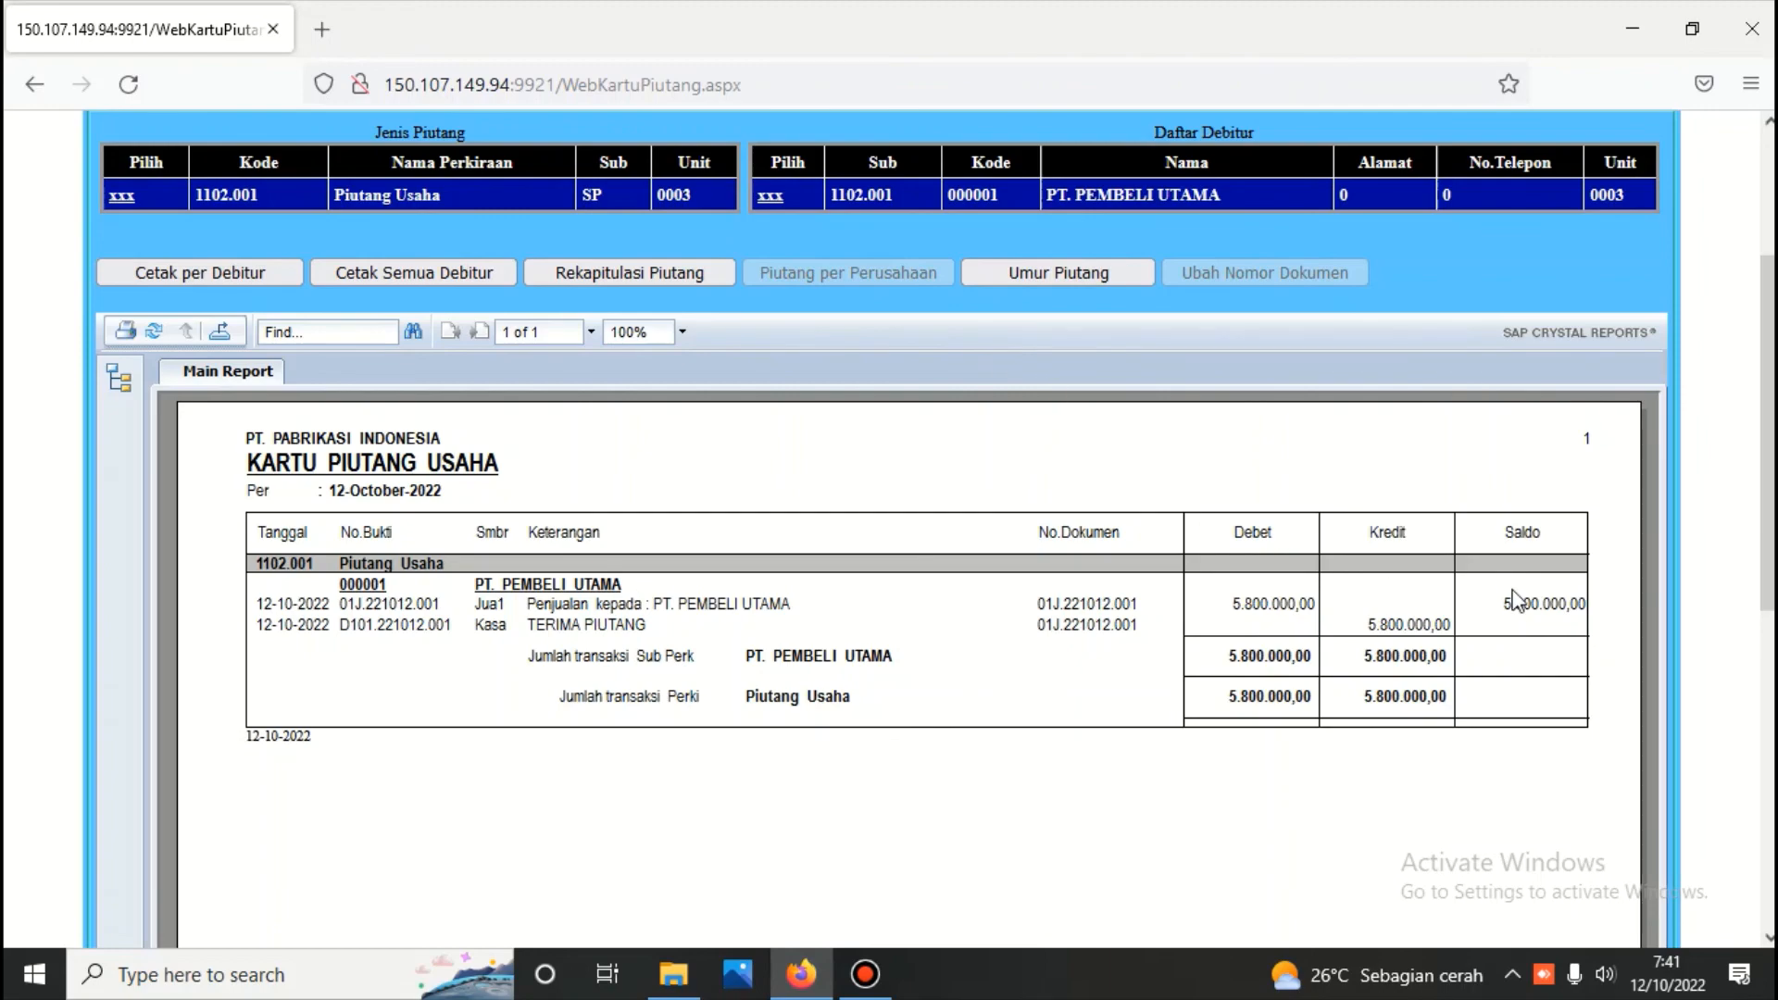
scroll(1707, 567, "up", 3)
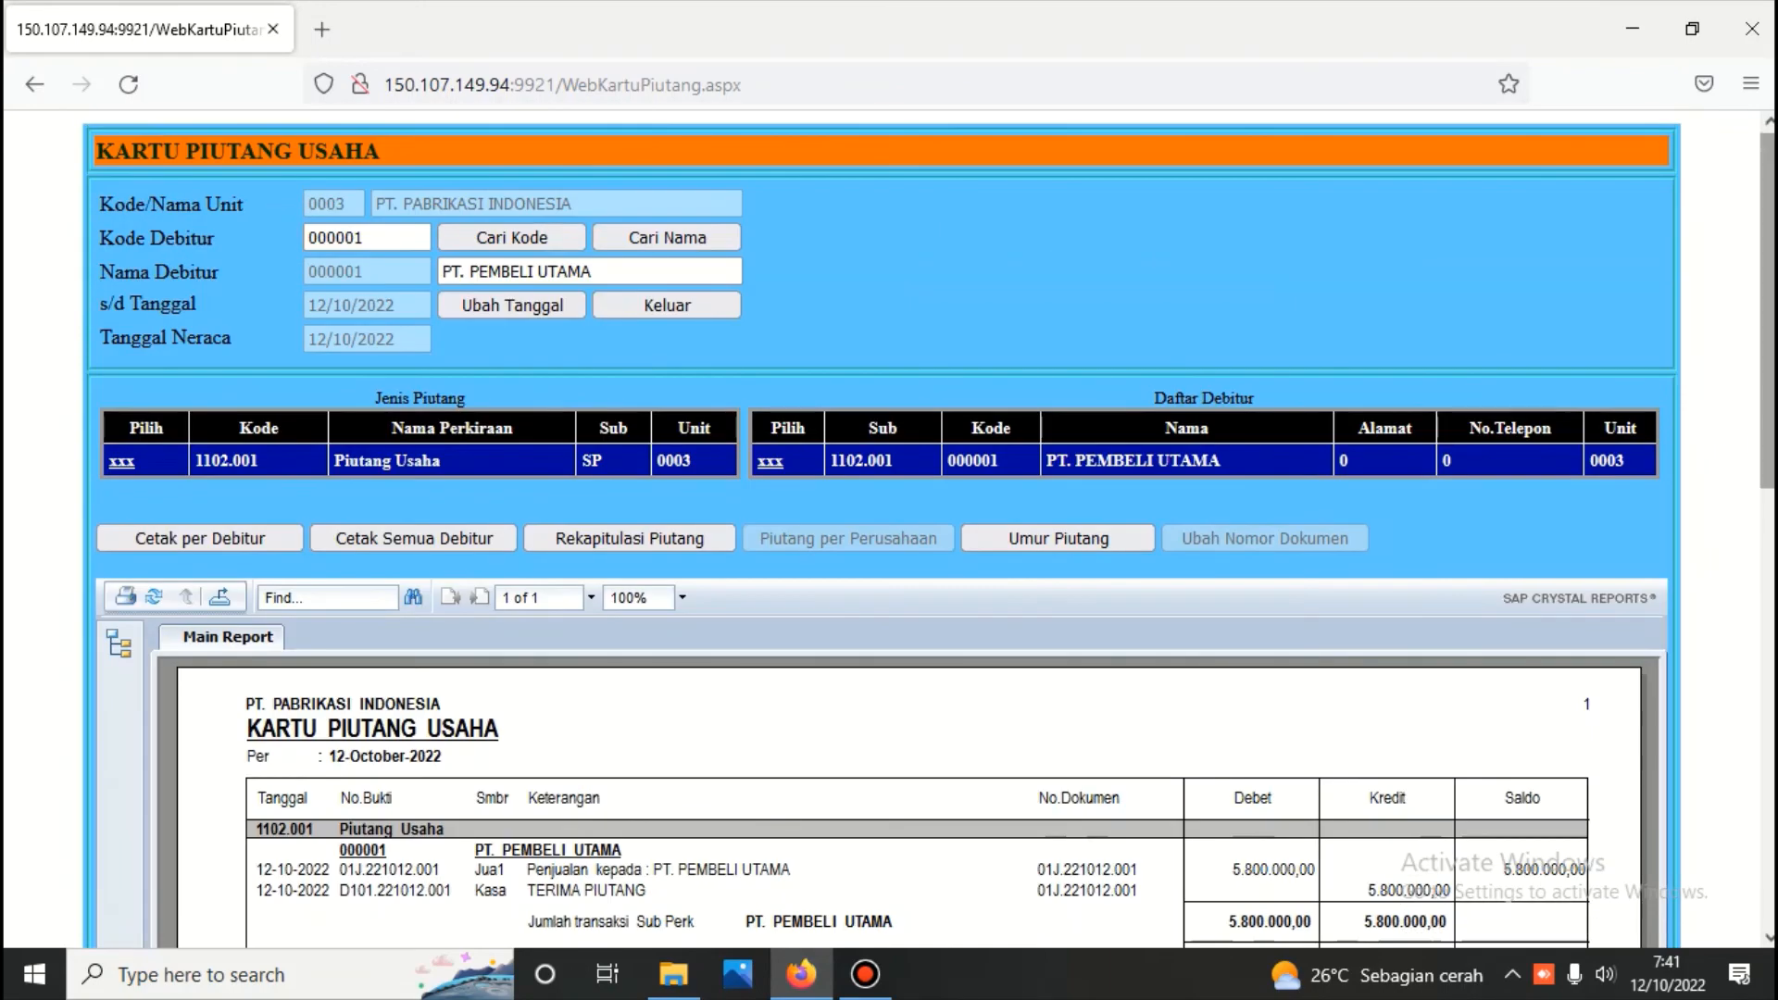
Leave the Piutang module and log in to the Hutang module with the module password
left_click(684, 307)
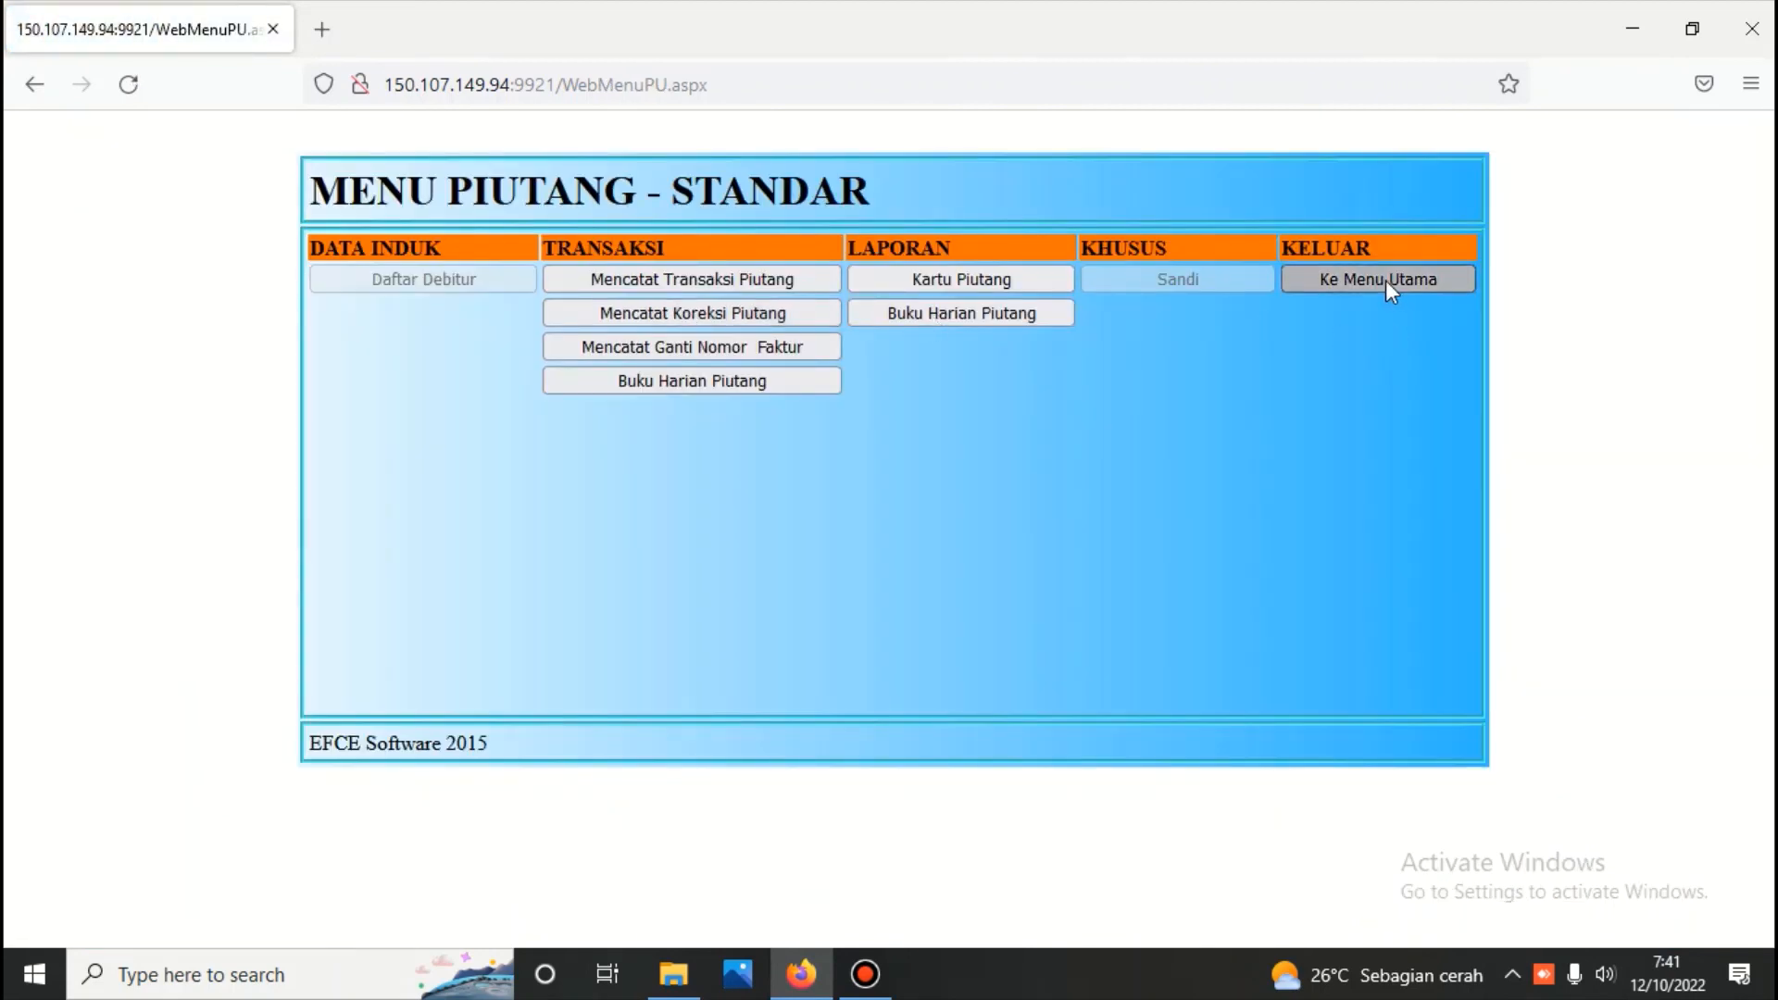
left_click(1385, 279)
left_click(1178, 385)
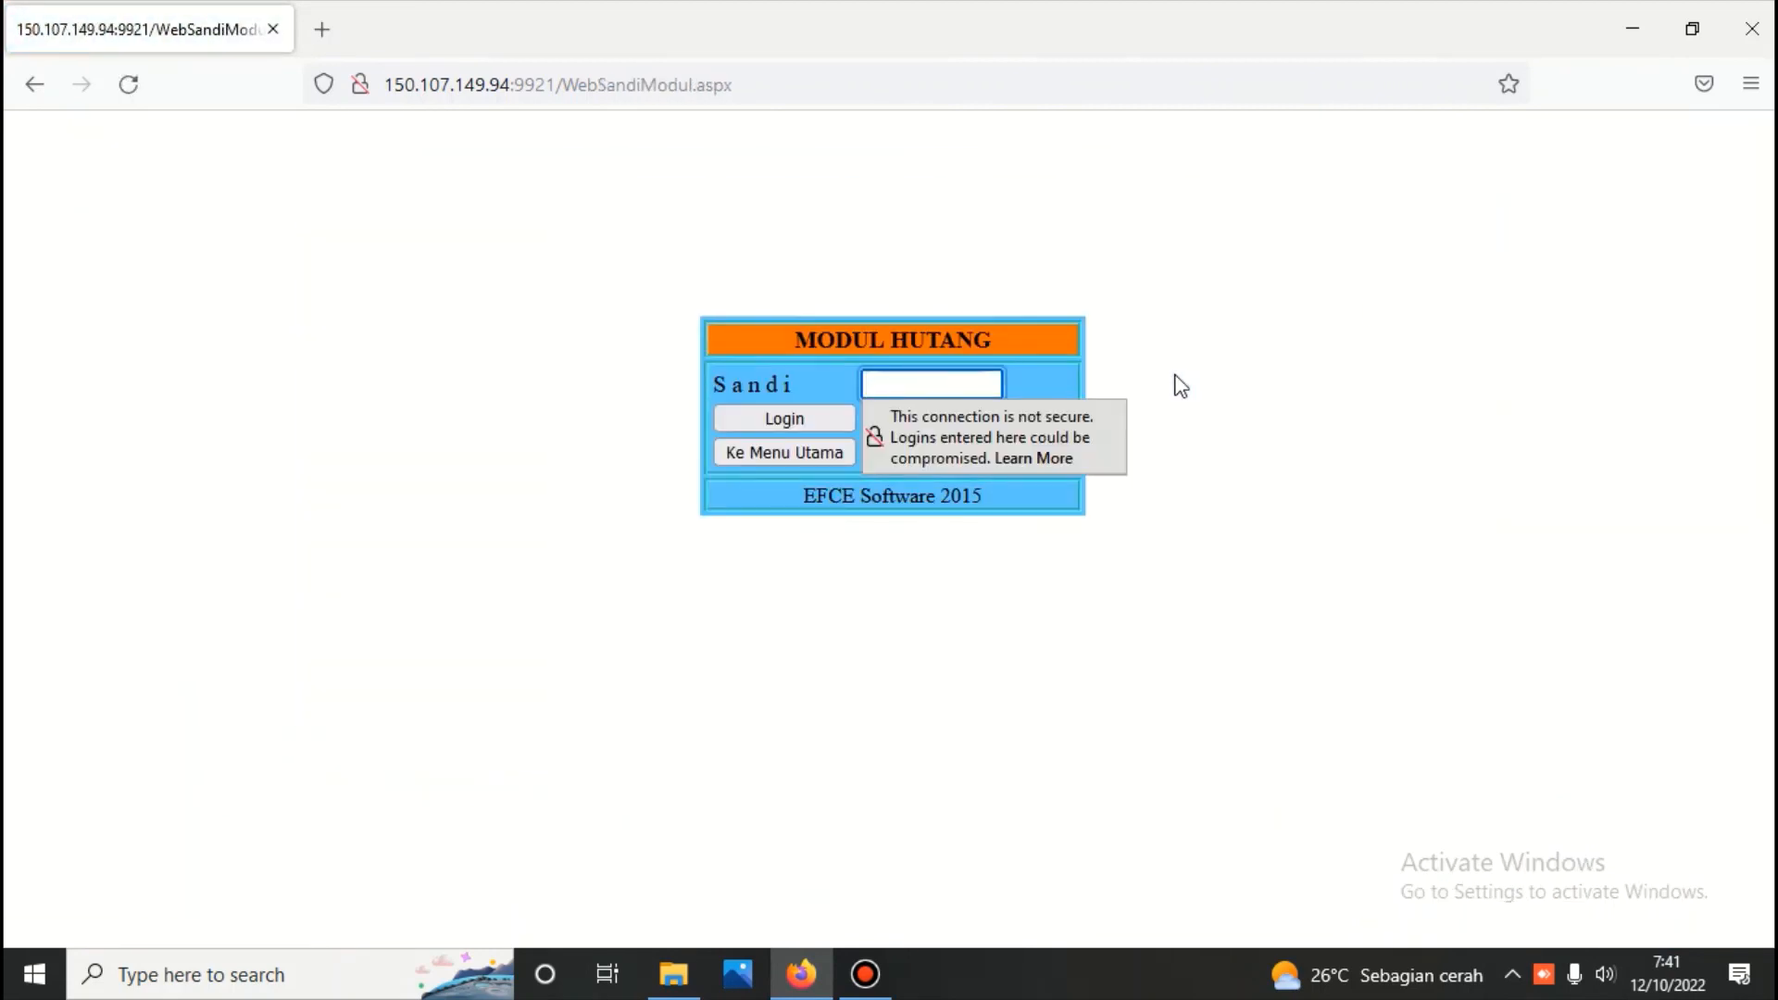
type("•••")
key("Return")
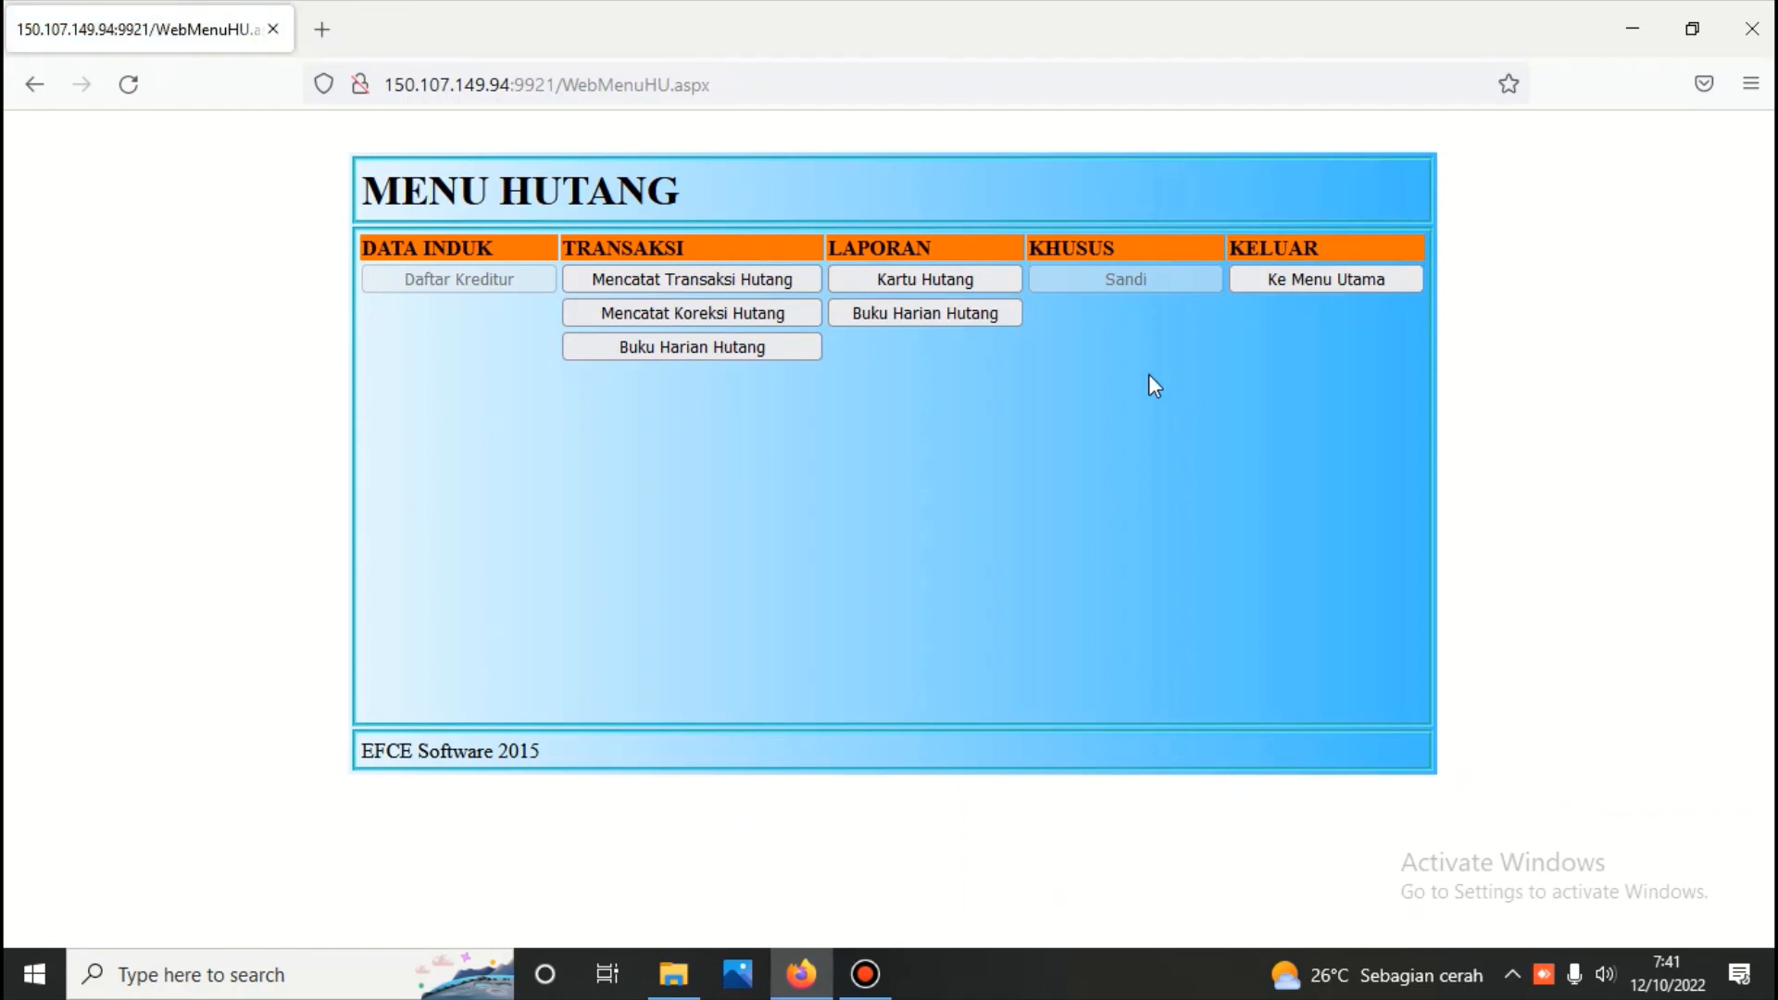
Generate the payables card (Kartu Hutang) for creditor PT. BAHAN BAKU INDONESIA under Hutang Usaha and review its transactions
left_click(920, 283)
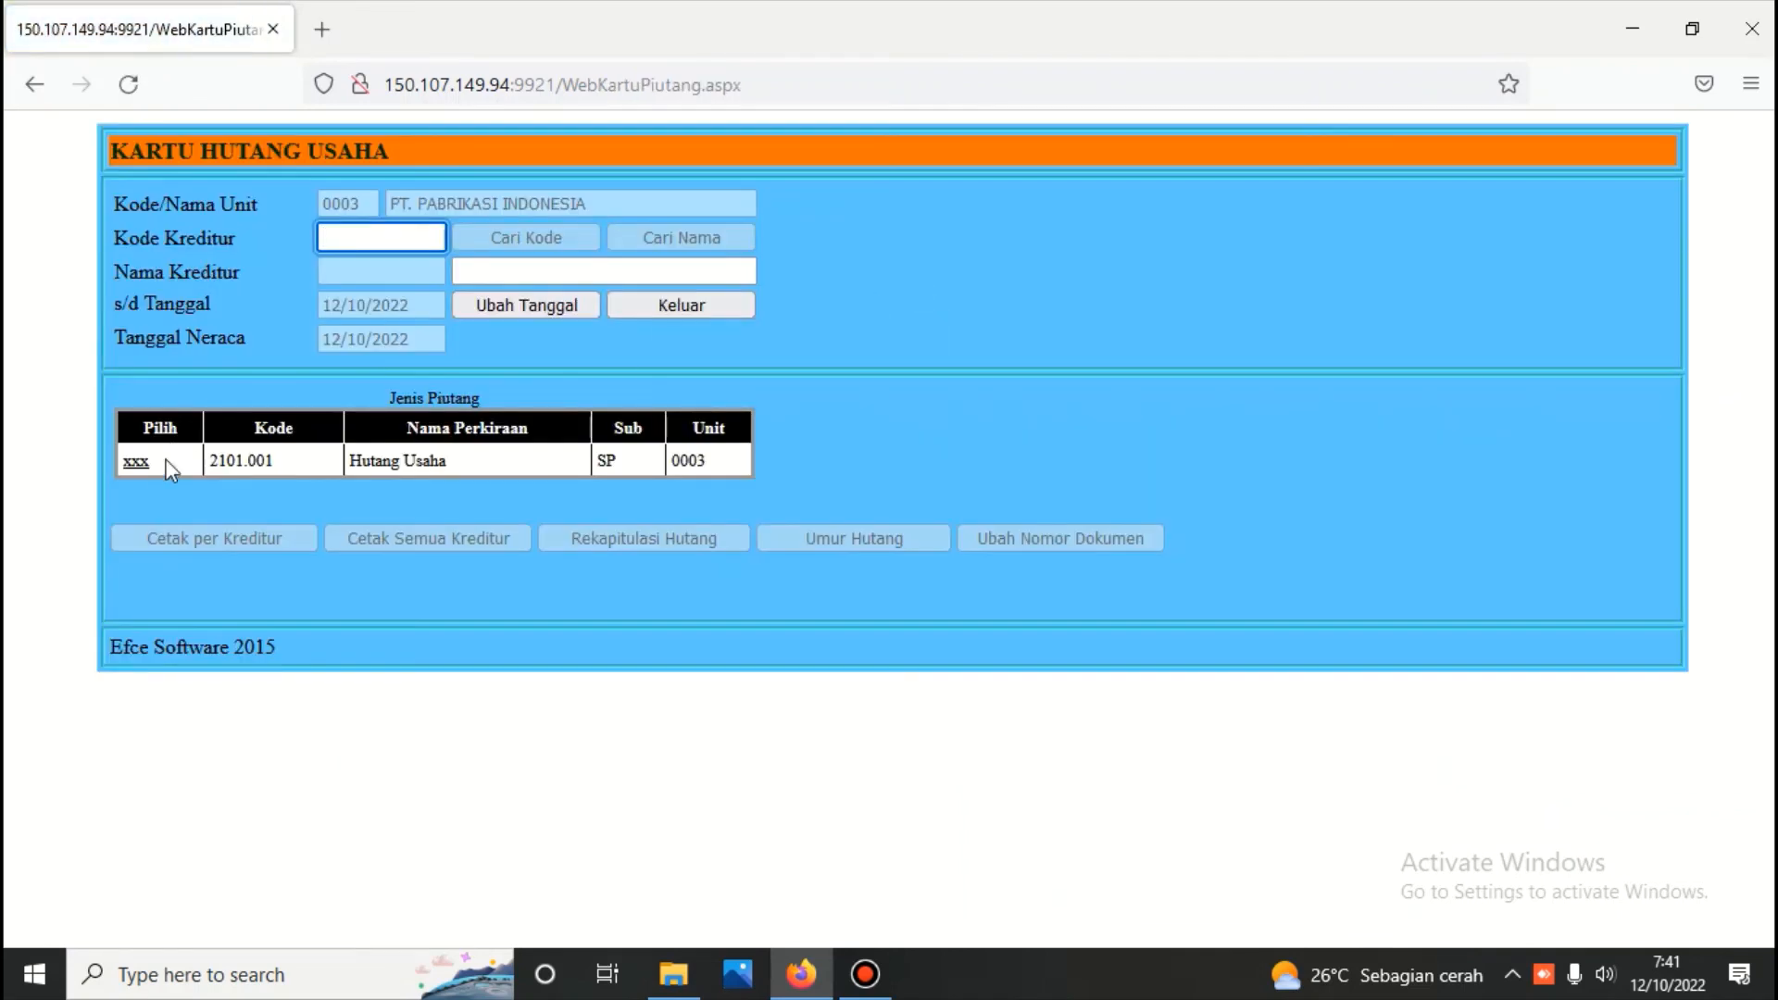
left_click(137, 463)
left_click(677, 241)
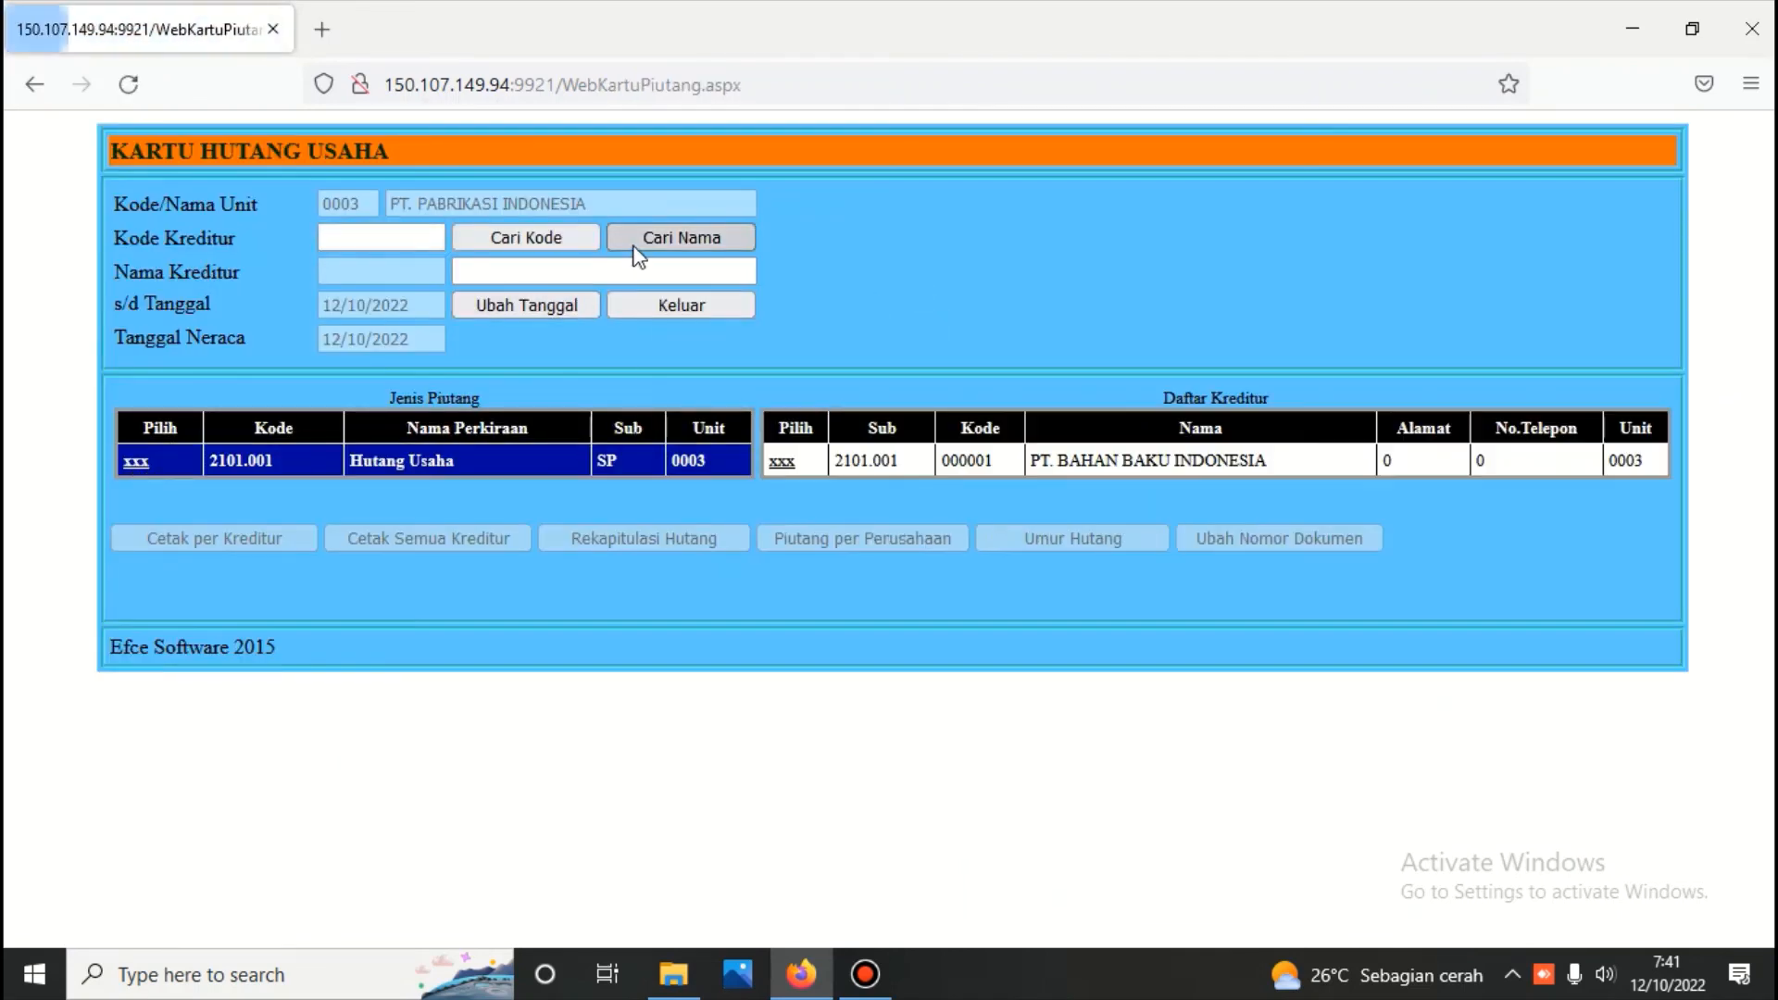
left_click(788, 468)
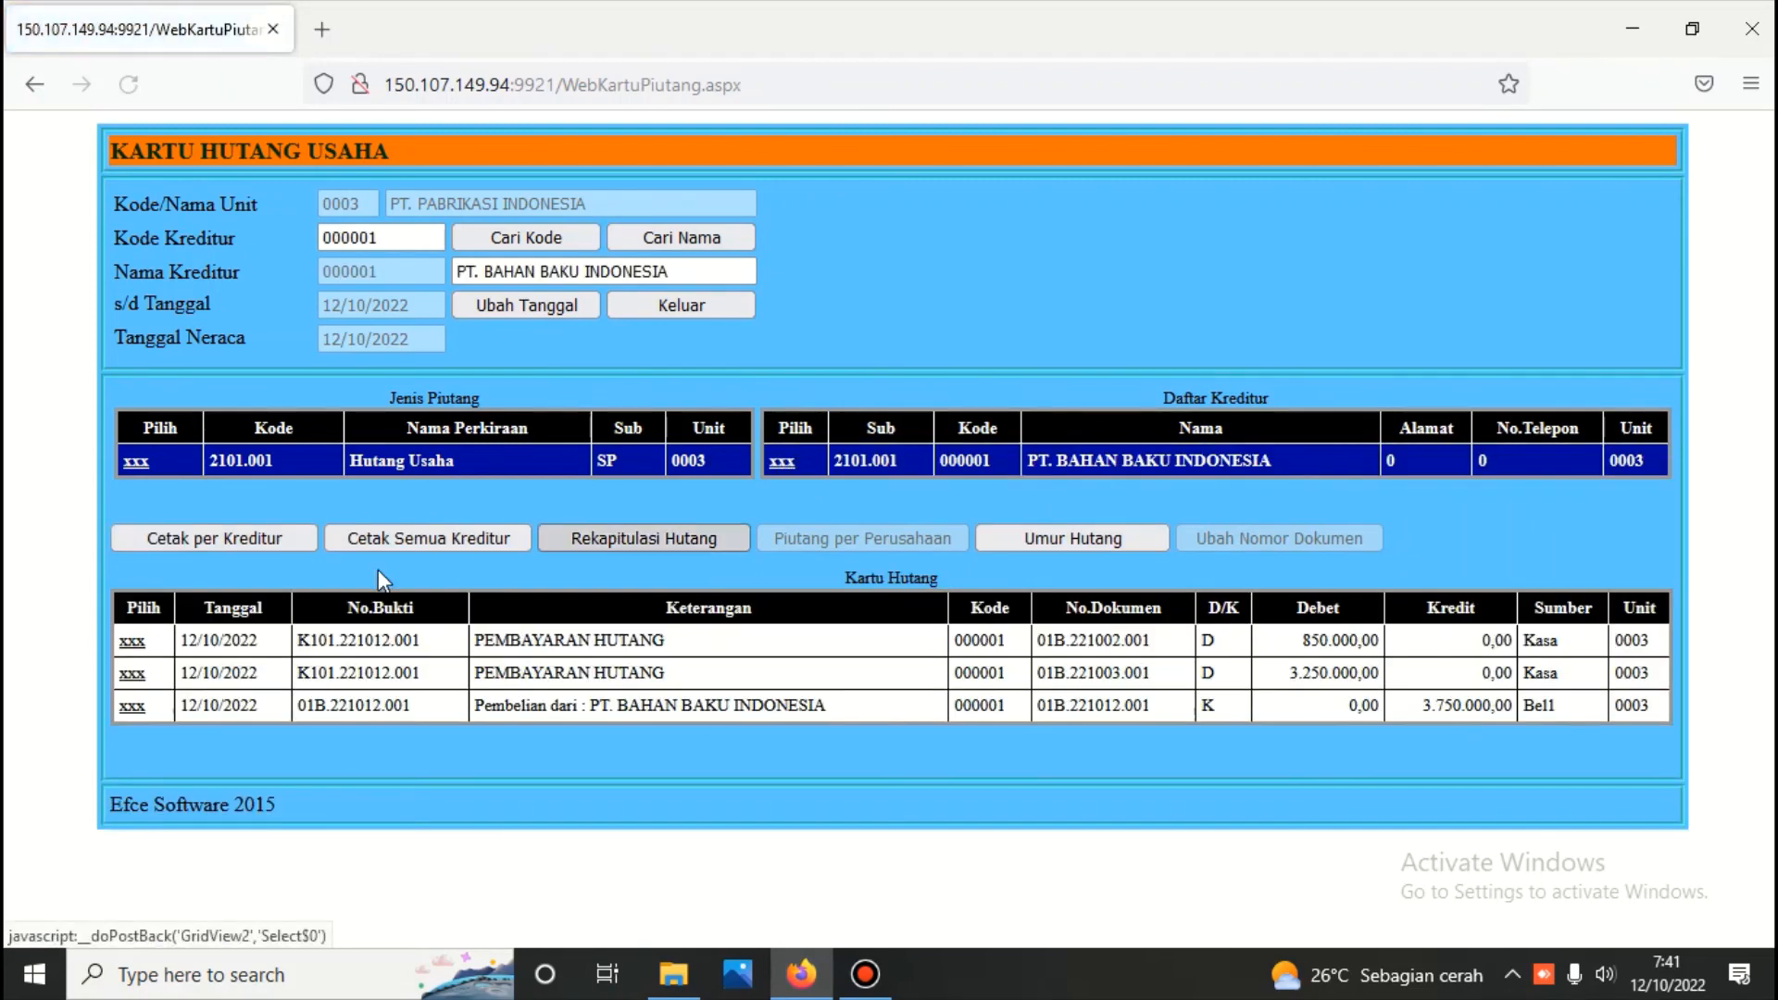
left_click(254, 537)
scroll(253, 537, "down", 3)
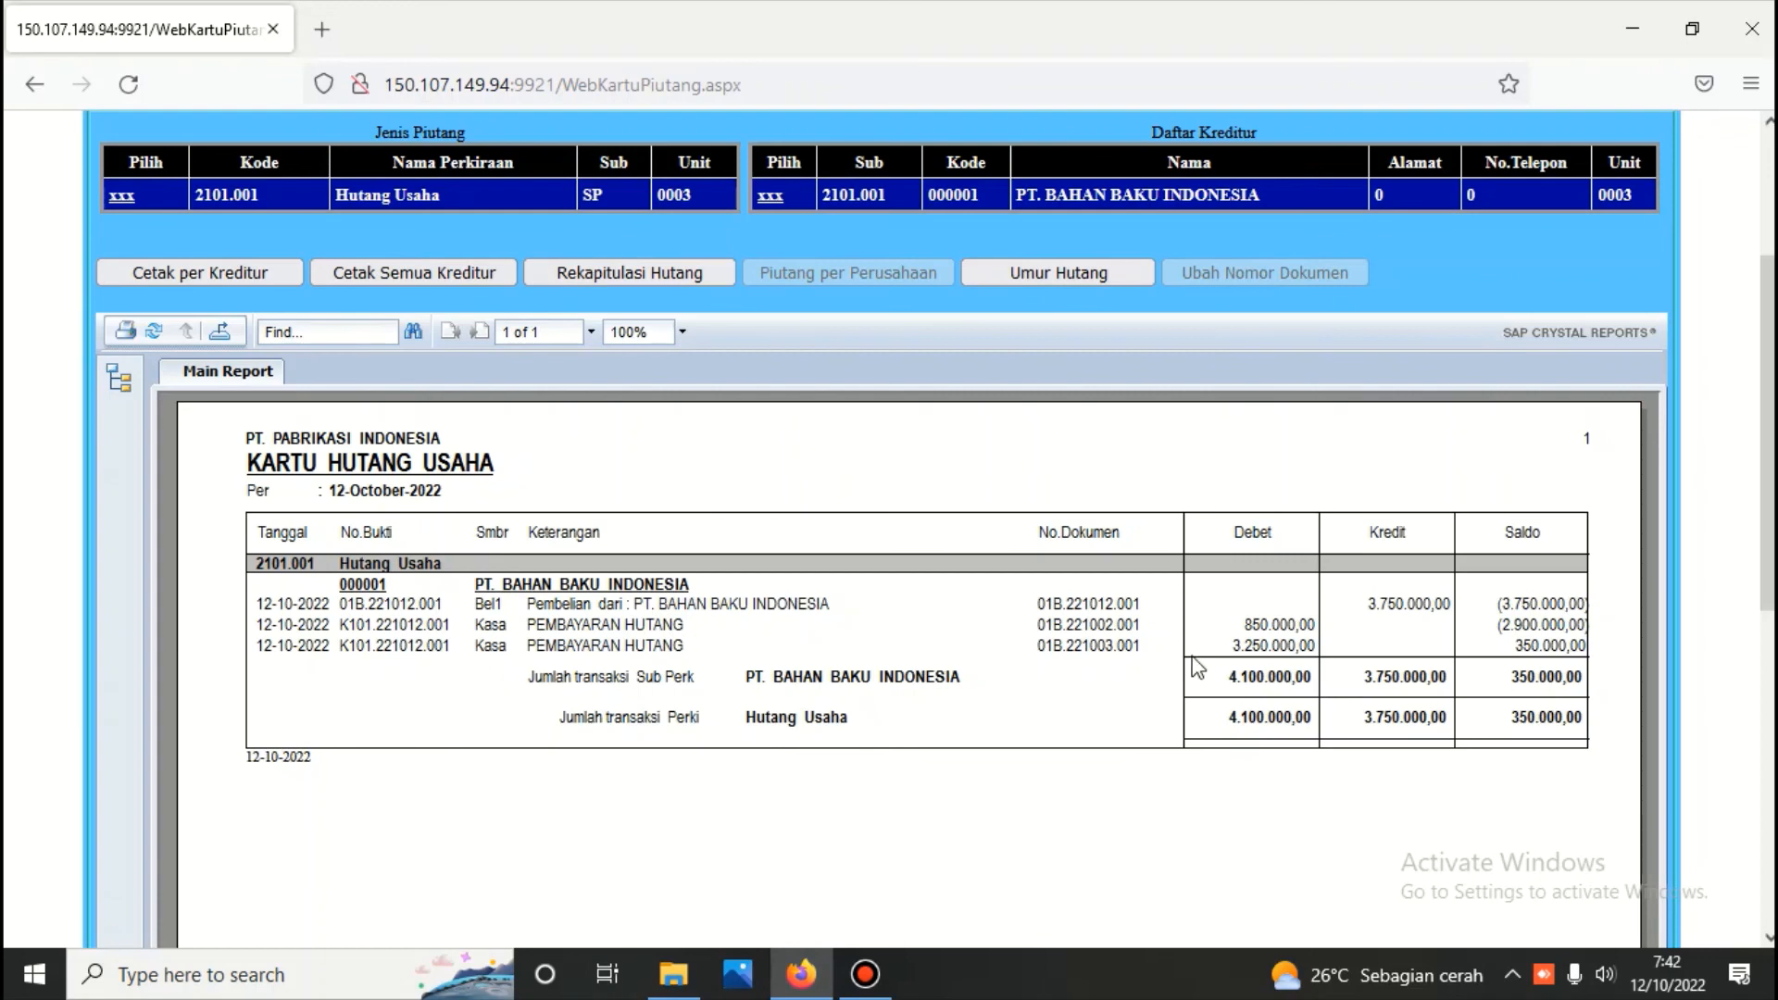
scroll(1056, 622, "up", 3)
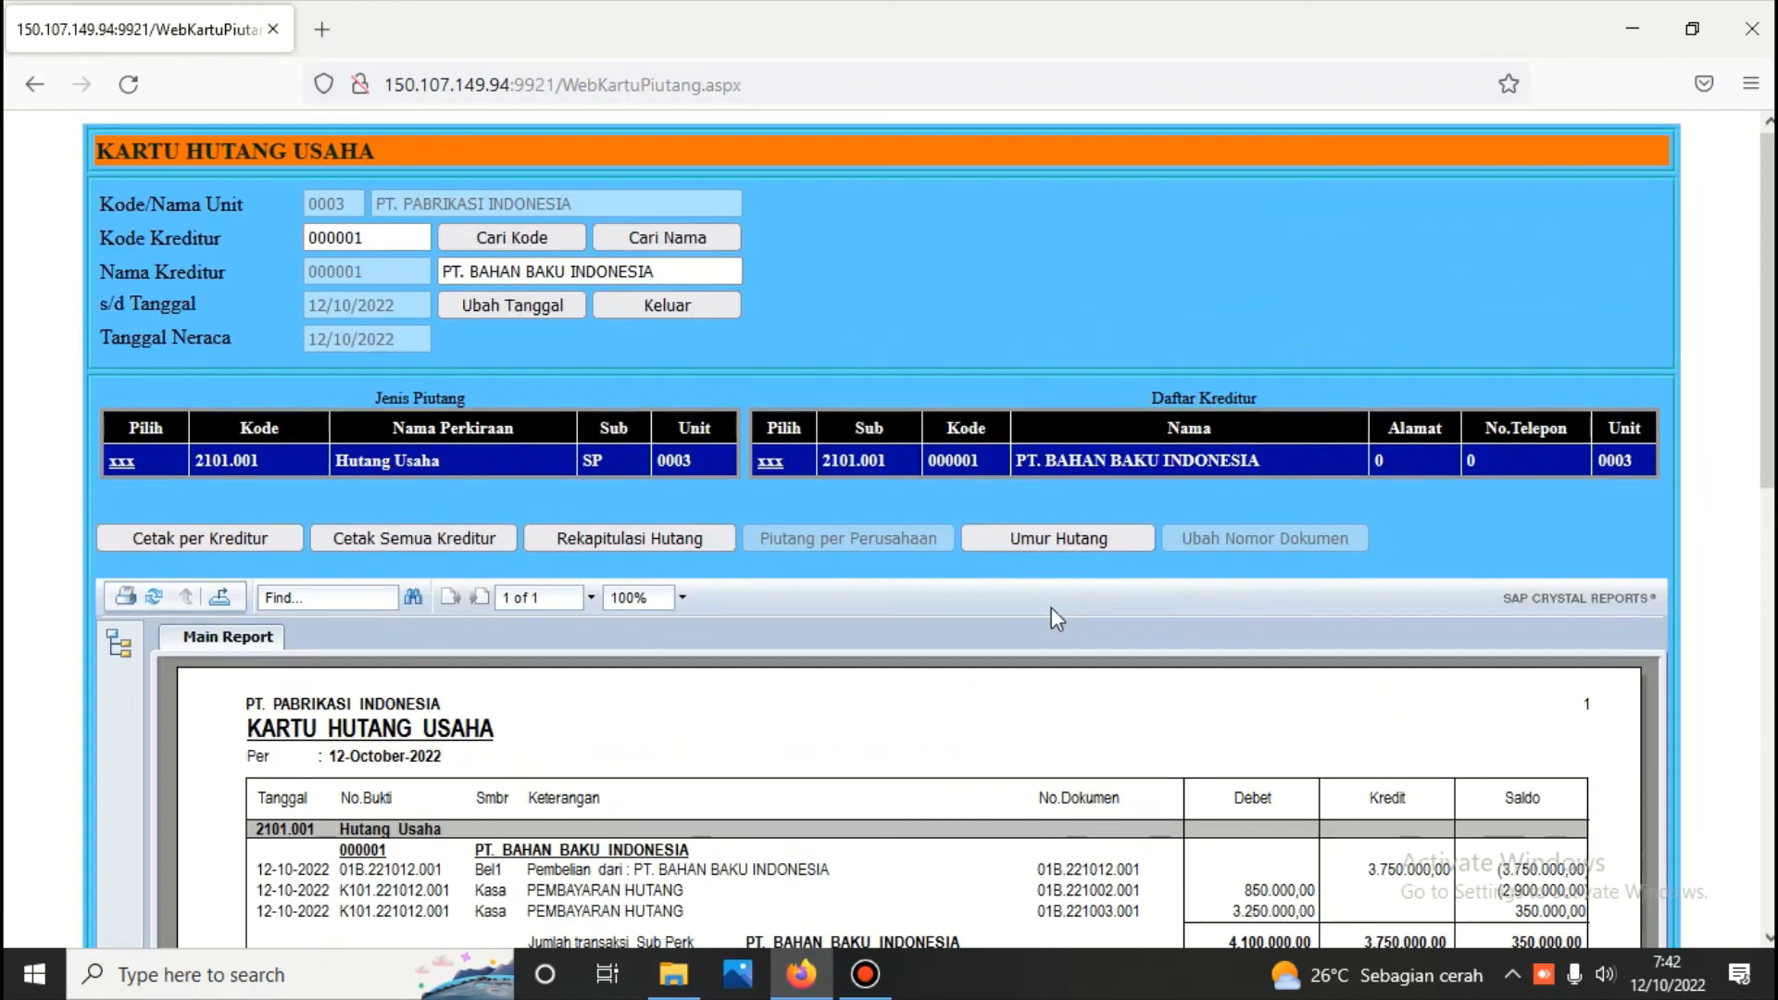
Leave the Hutang module and log in to the Buku Besar module with the module password
left_click(709, 311)
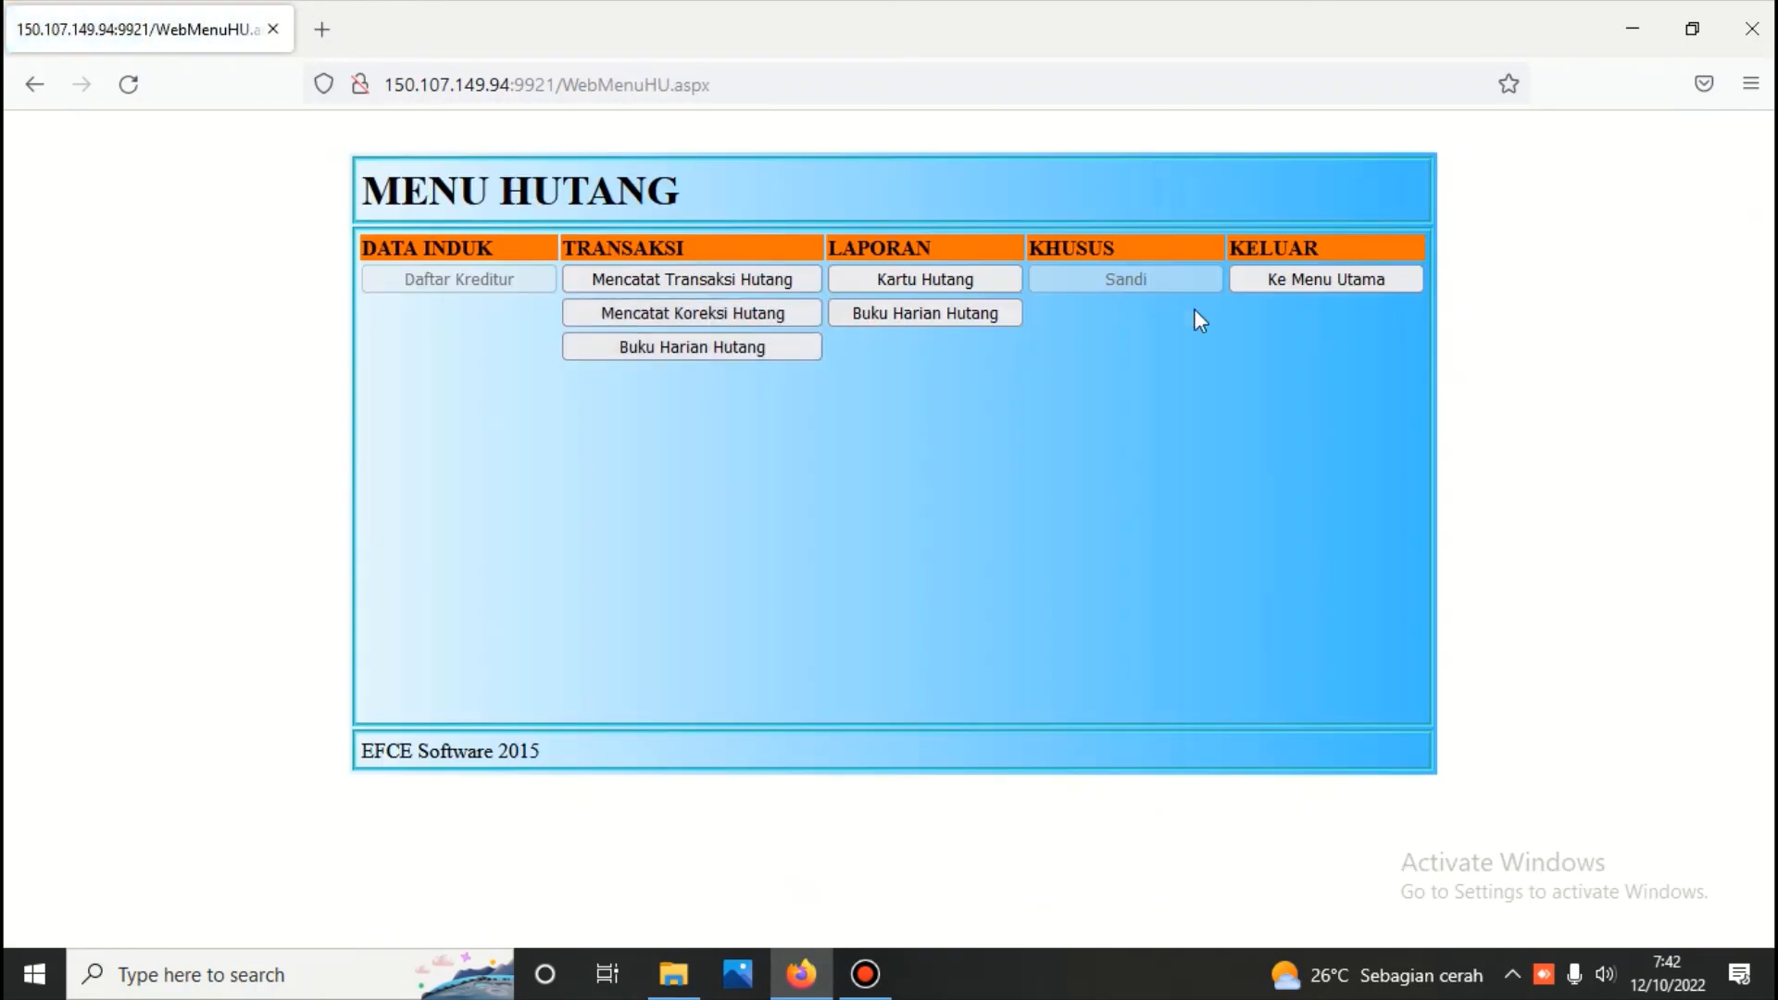
left_click(1319, 277)
left_click(926, 331)
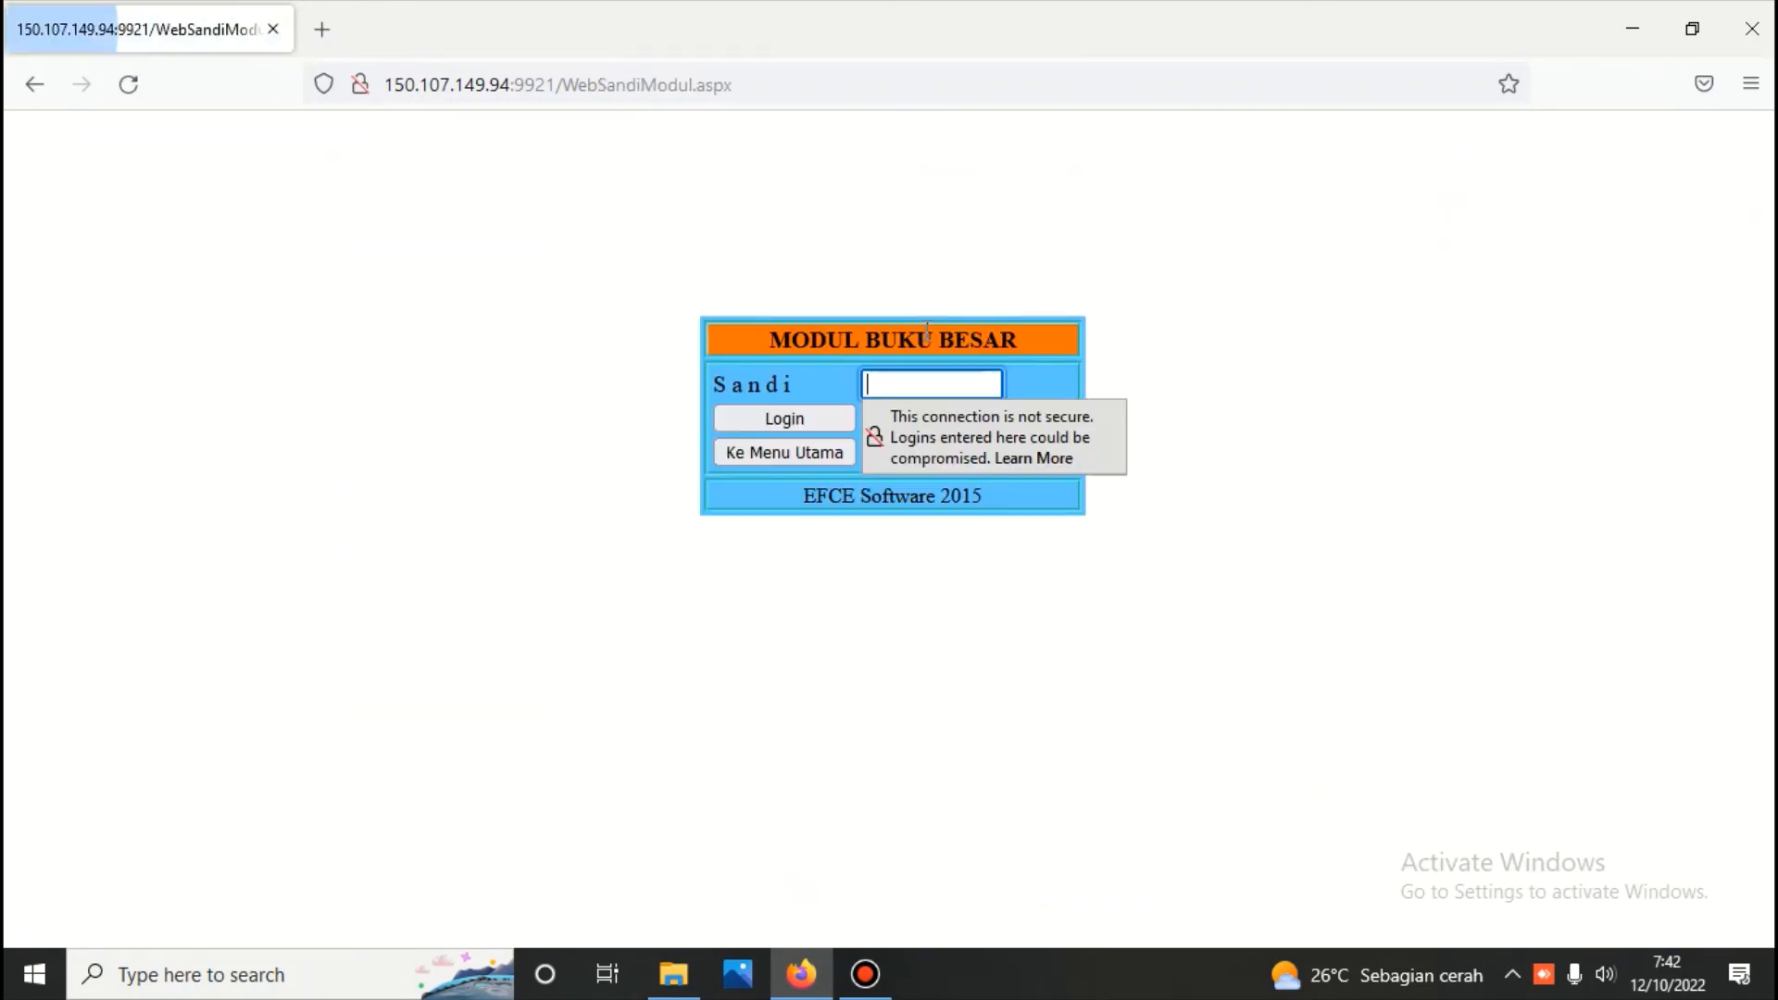
type("•••")
key("Return")
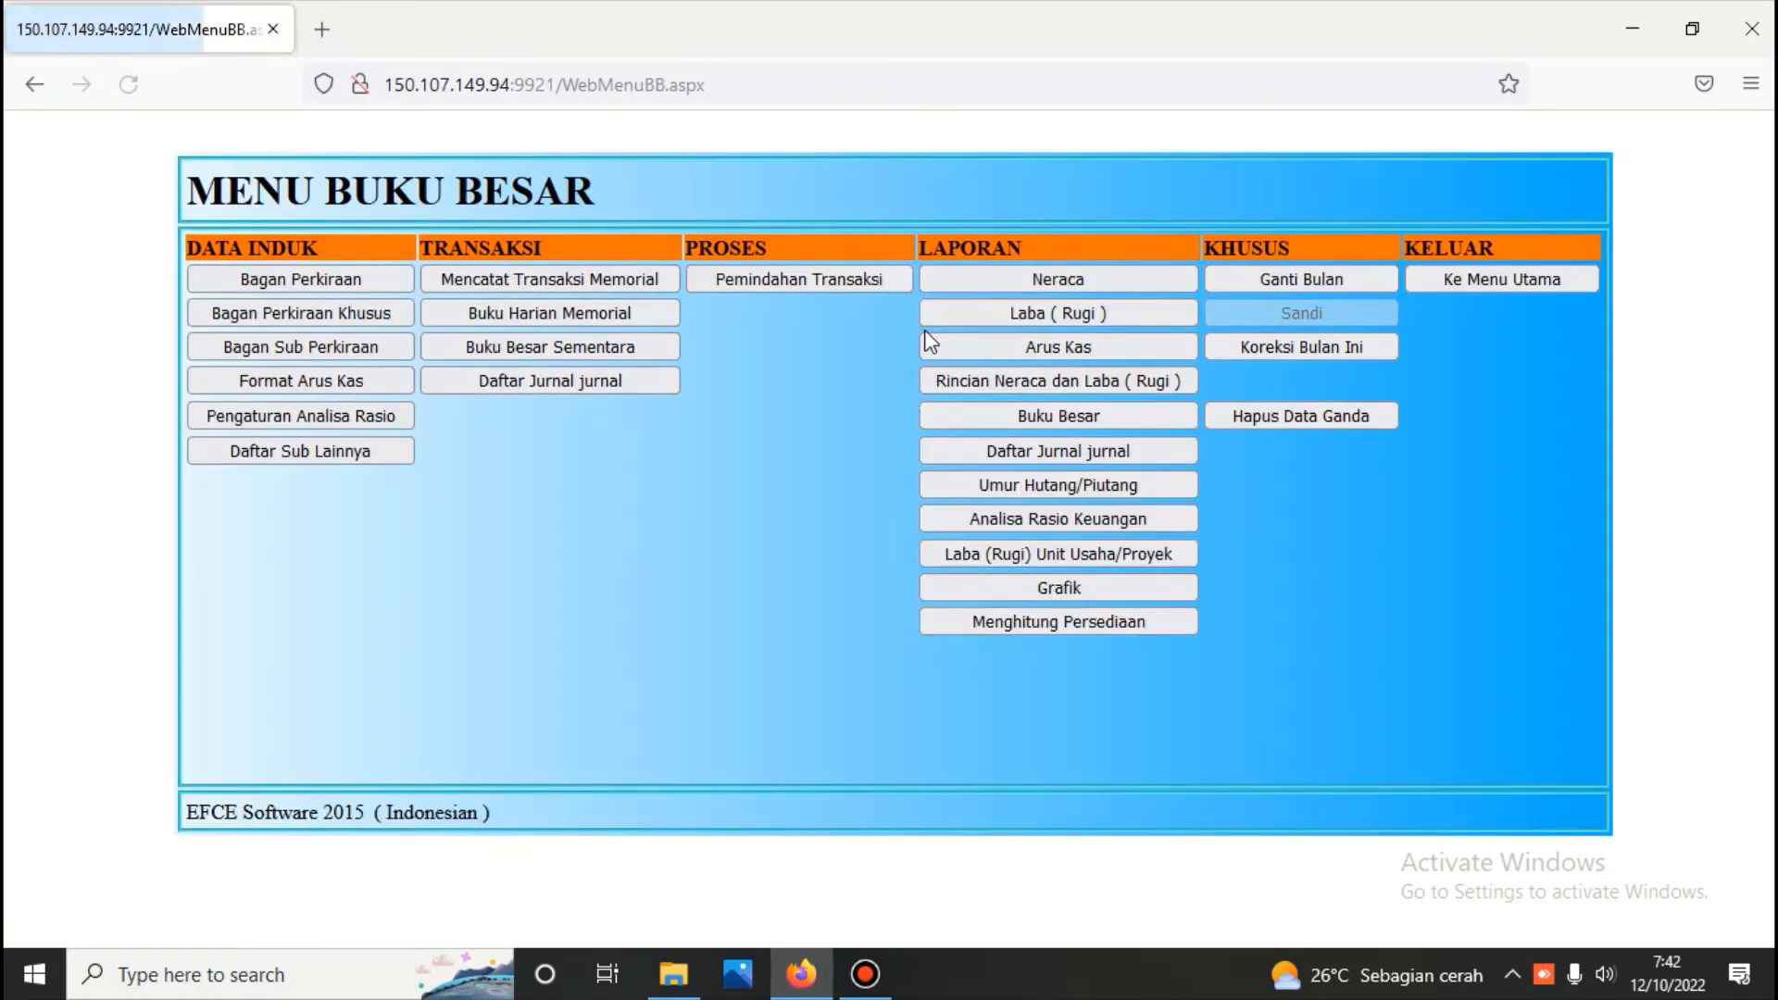
Generate the balance sheet (Neraca) in scontro format as of 12/10/2022 and review its asset, liability and equity balances
left_click(1054, 282)
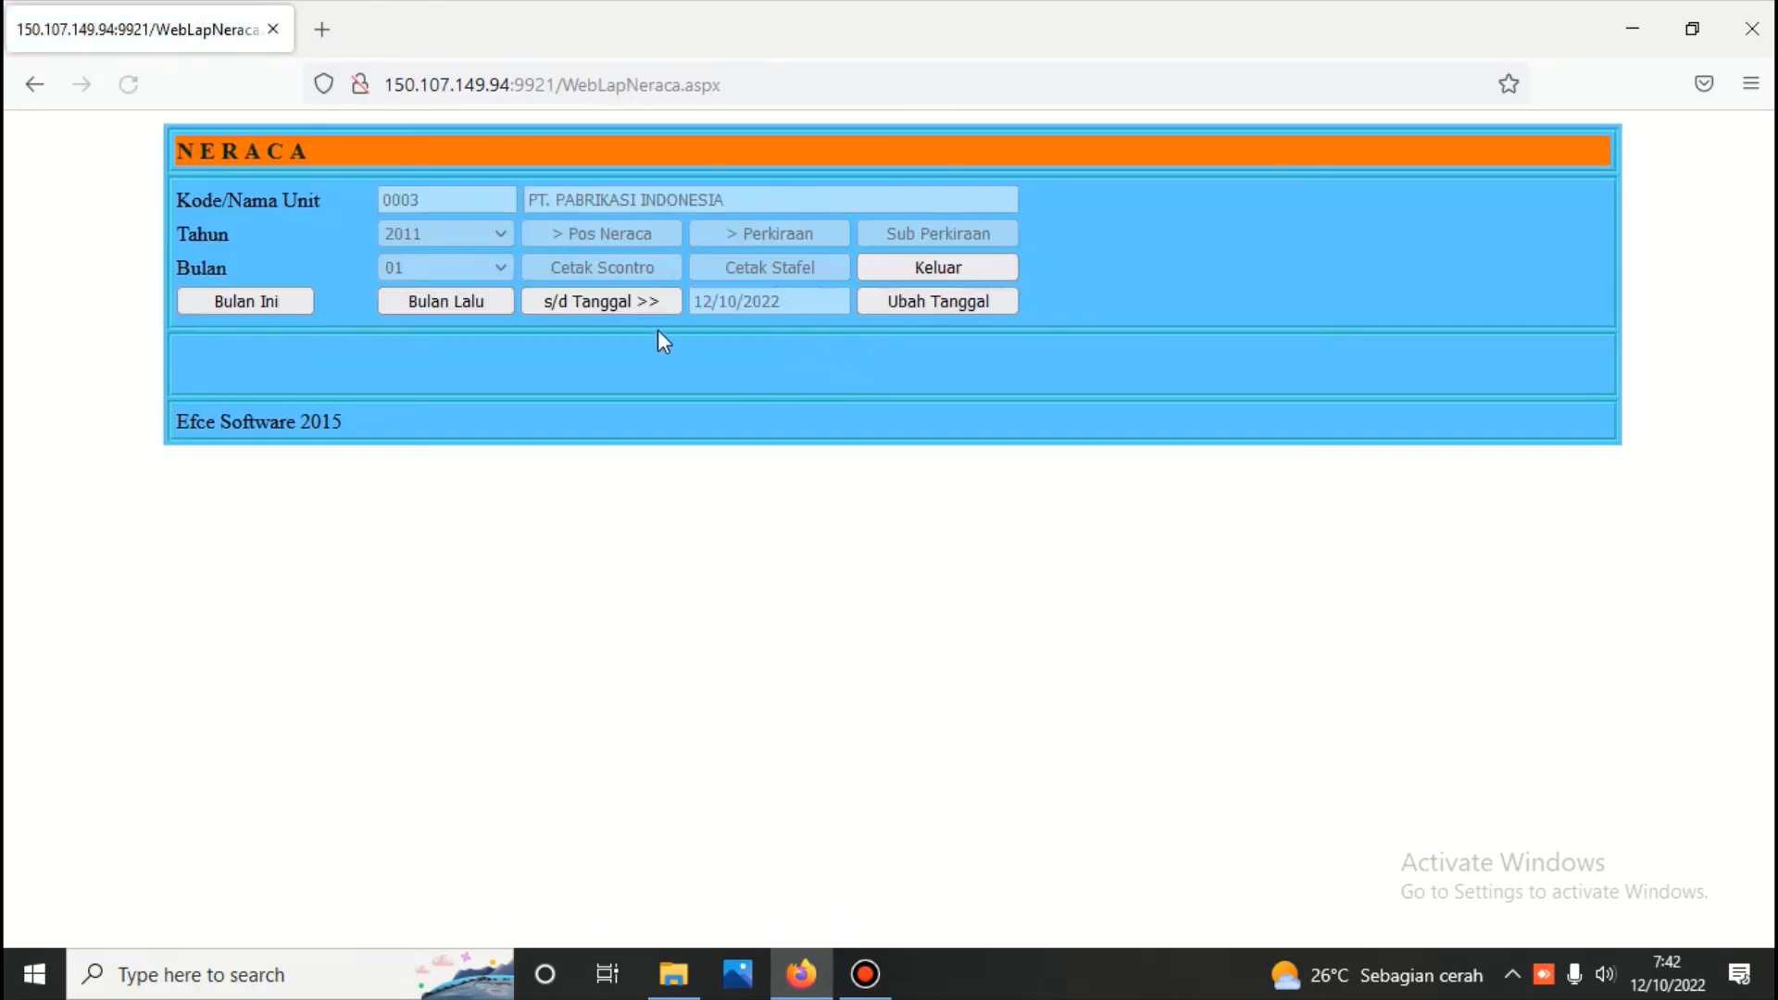
left_click(637, 234)
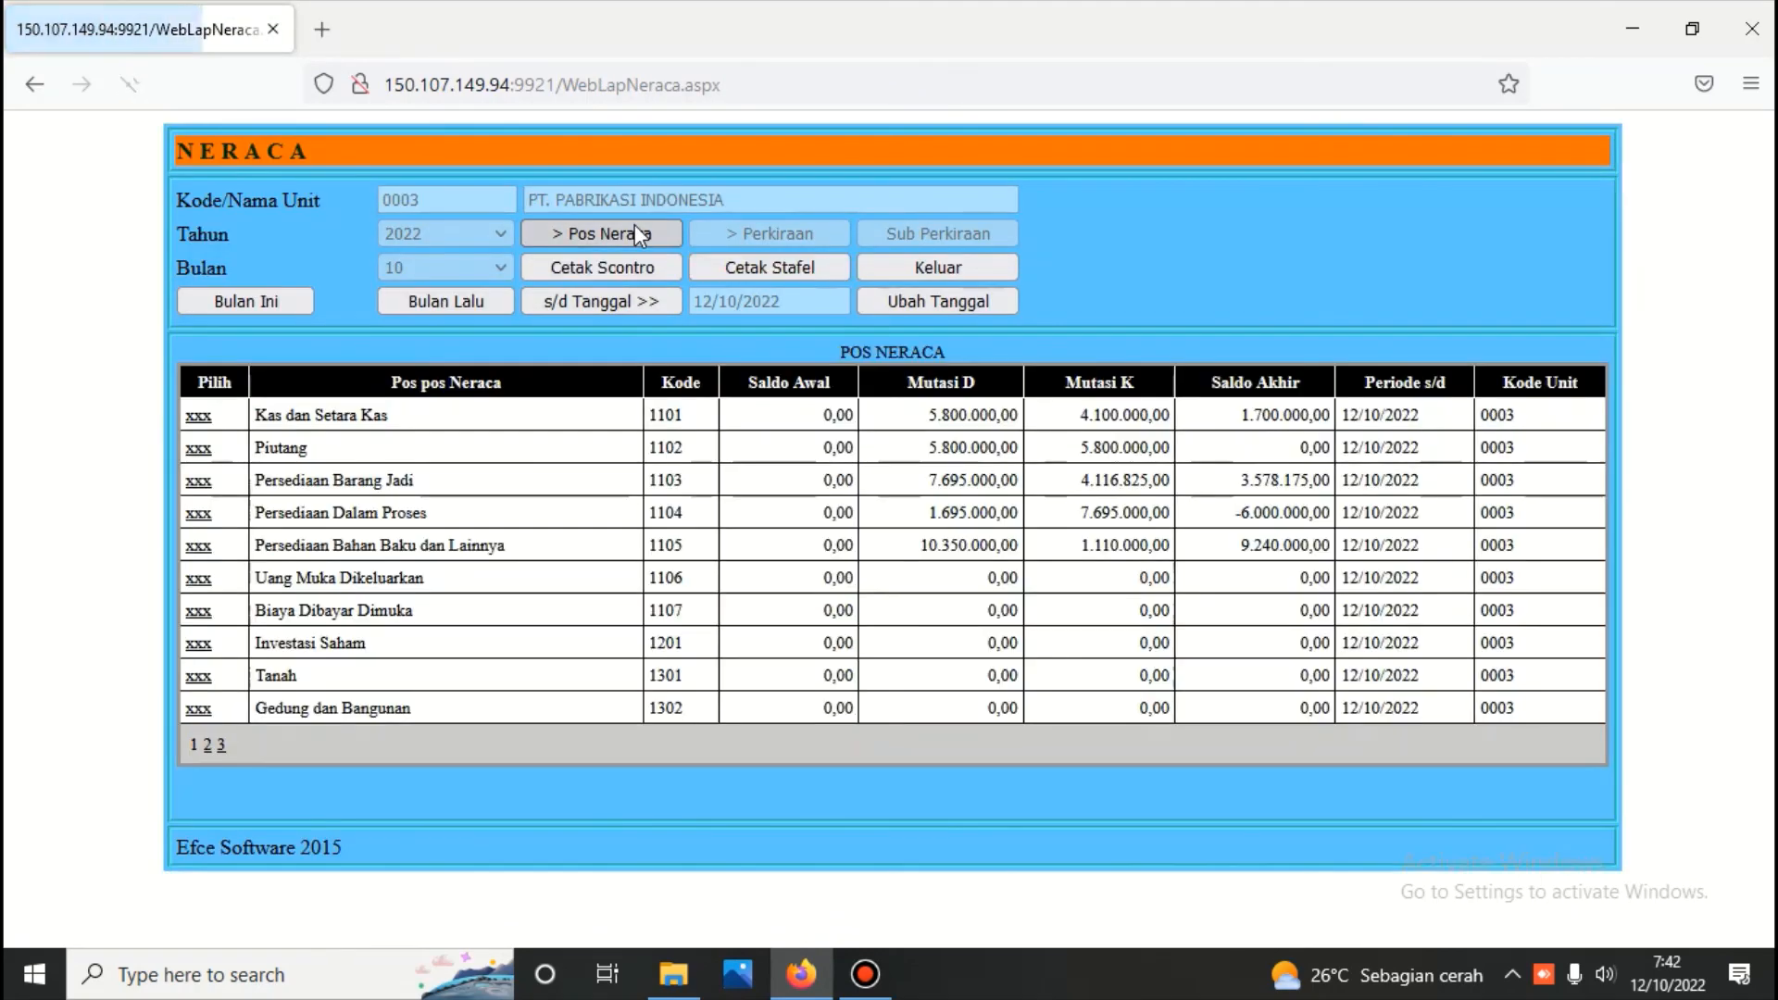
left_click(637, 270)
scroll(658, 388, "down", 2)
scroll(658, 388, "down", 2)
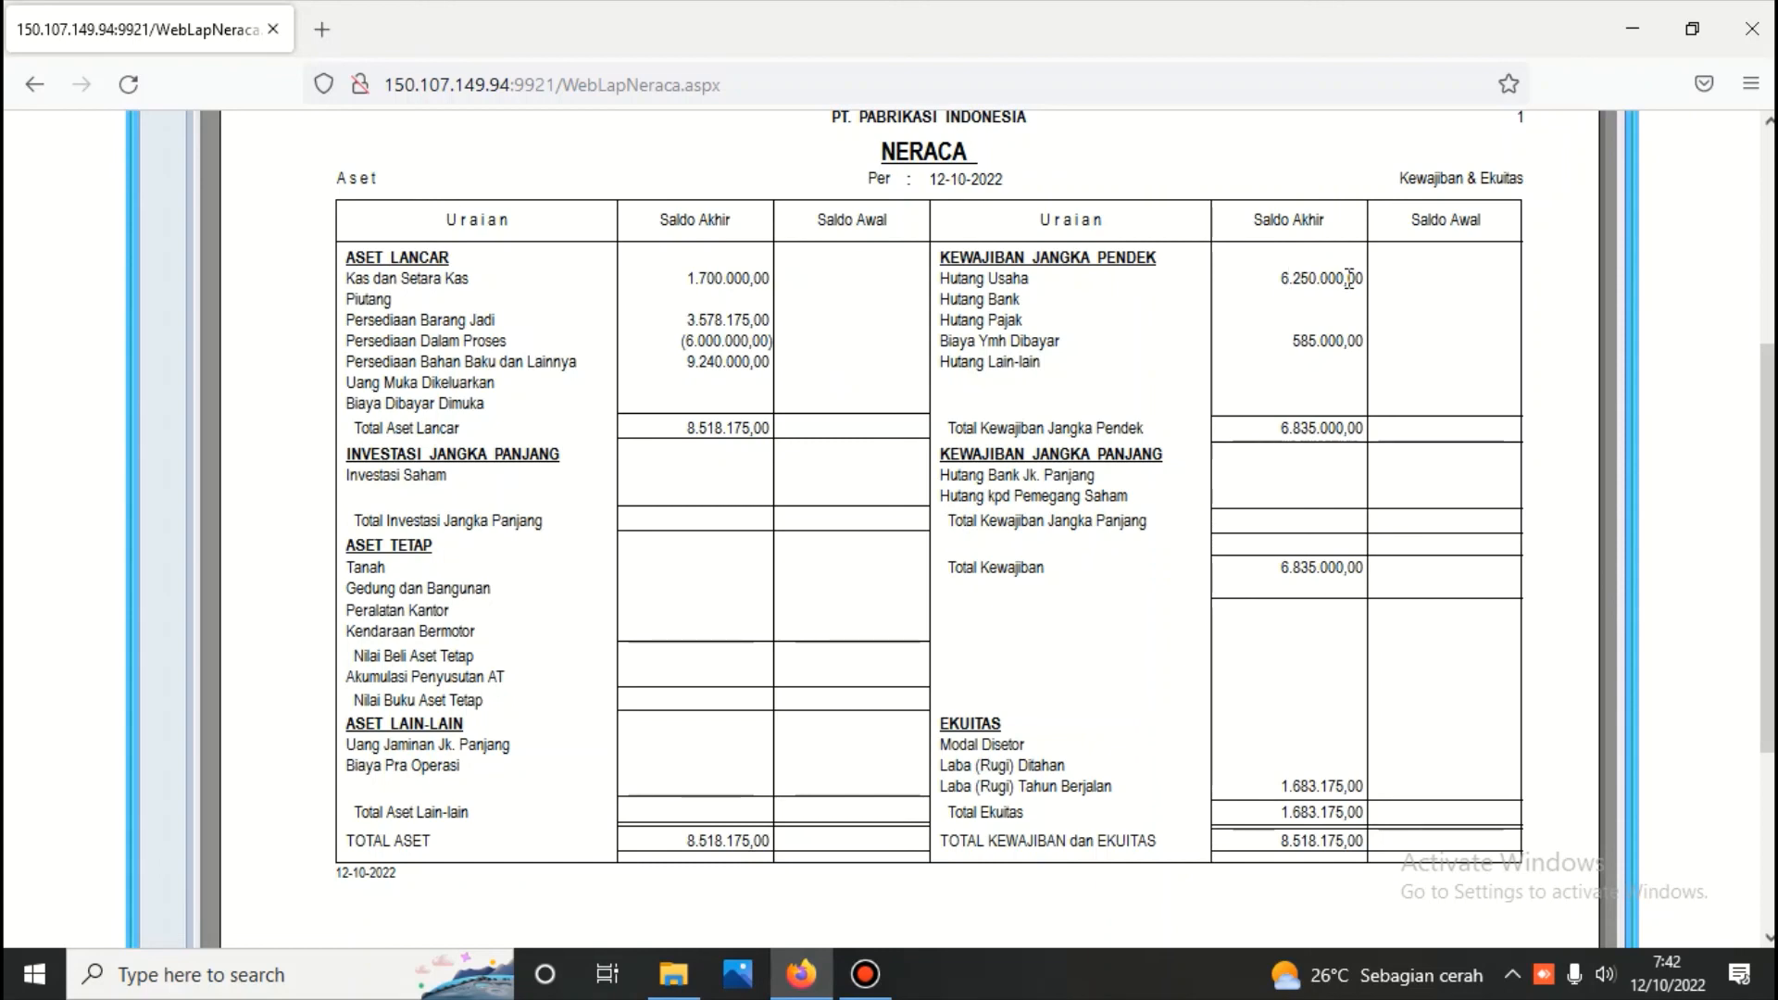
scroll(1066, 274, "up", 3)
left_click(936, 129)
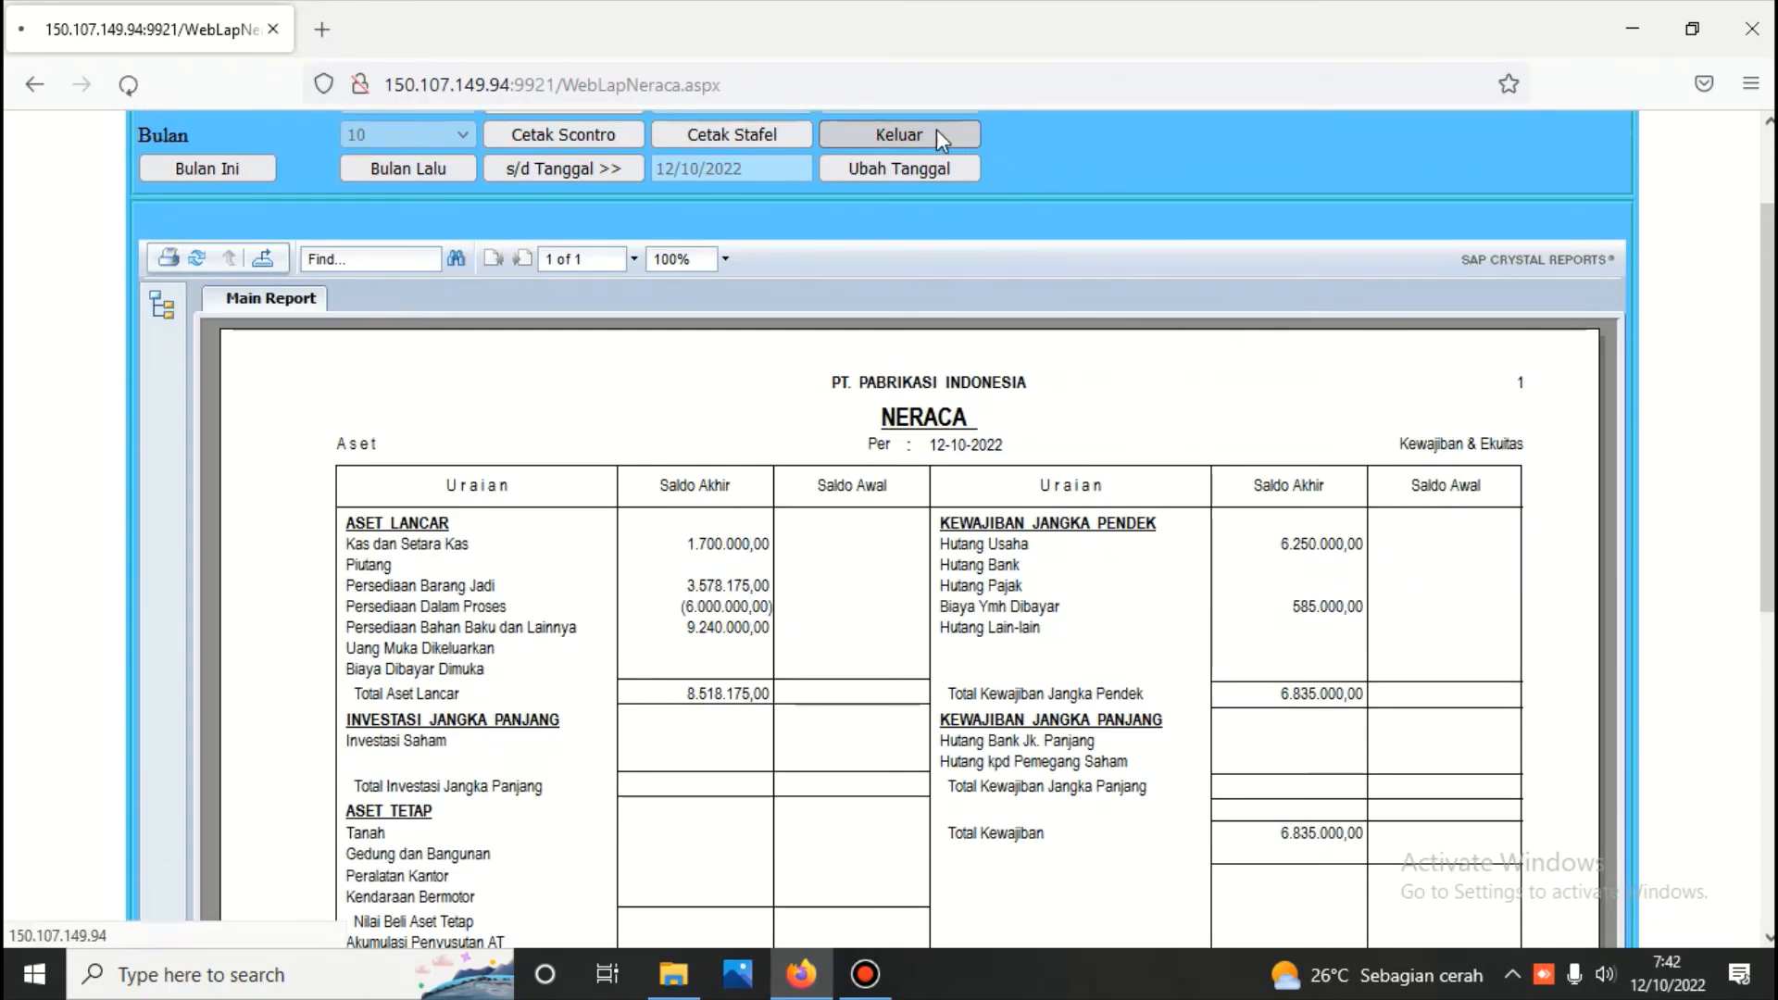
Generate the monthly general ledger (Buku Besar Bulanan) for accounts 1101.001 Kas Kecil through 8101.001 Pajak Penghasilan
left_click(1103, 427)
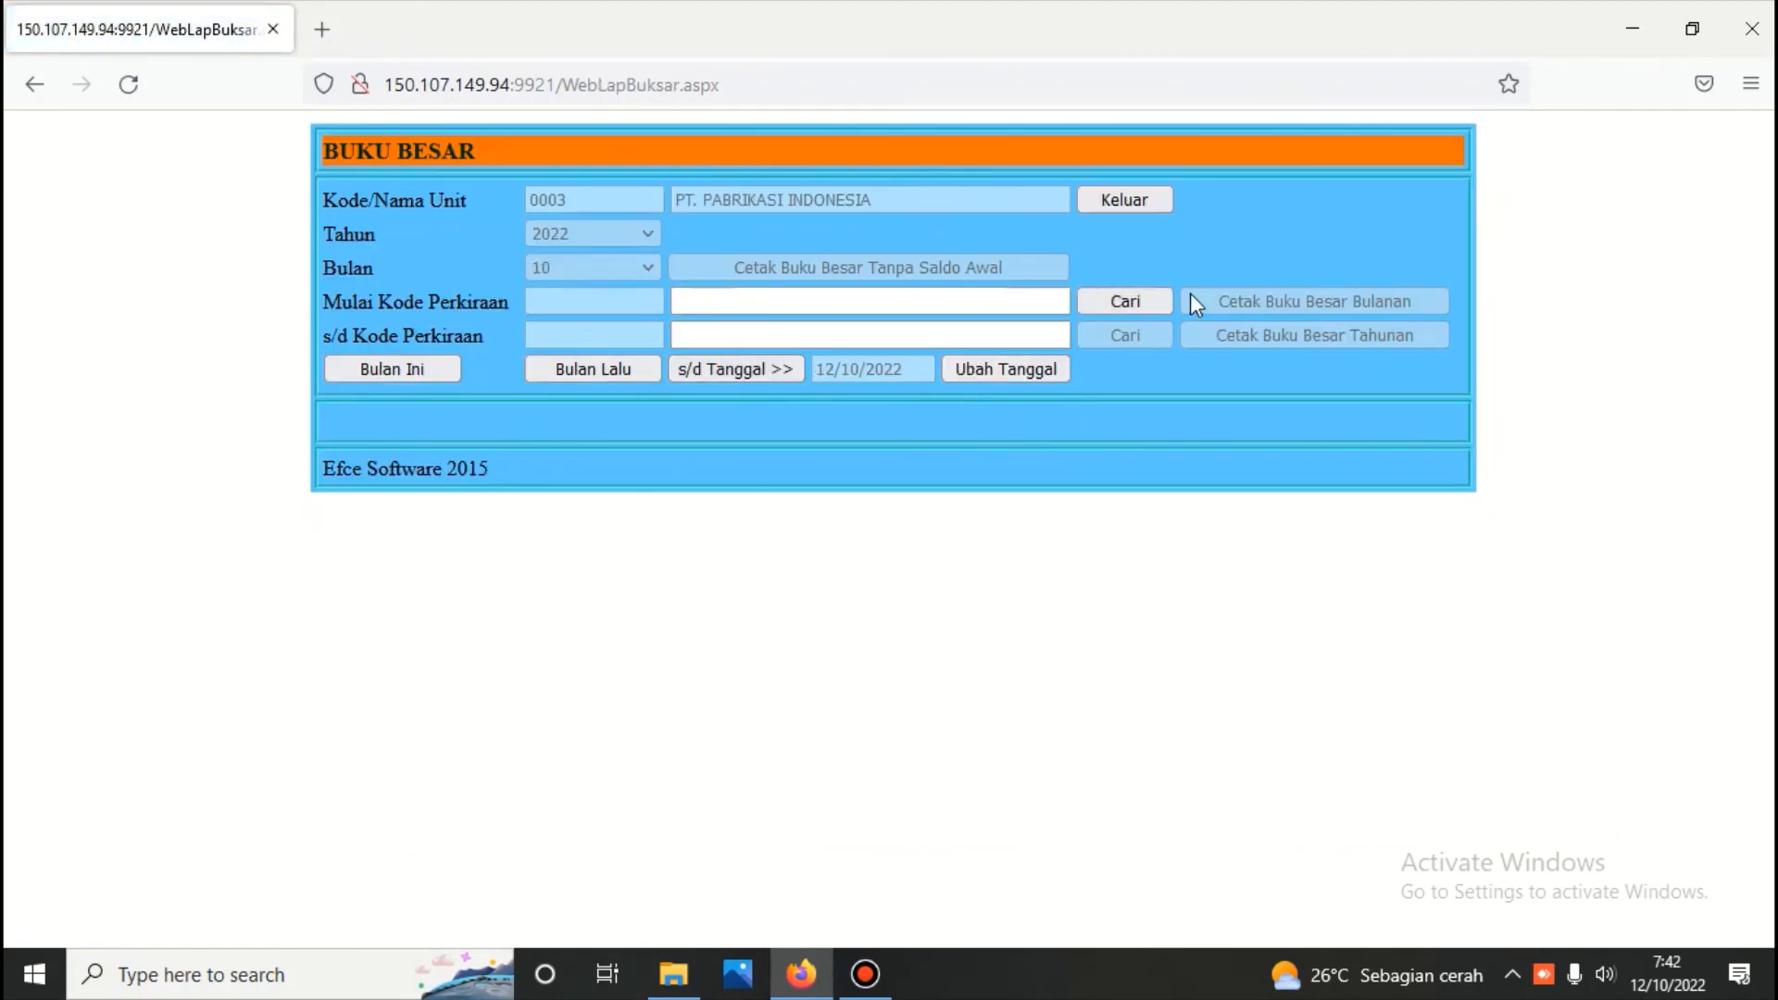
left_click(1139, 299)
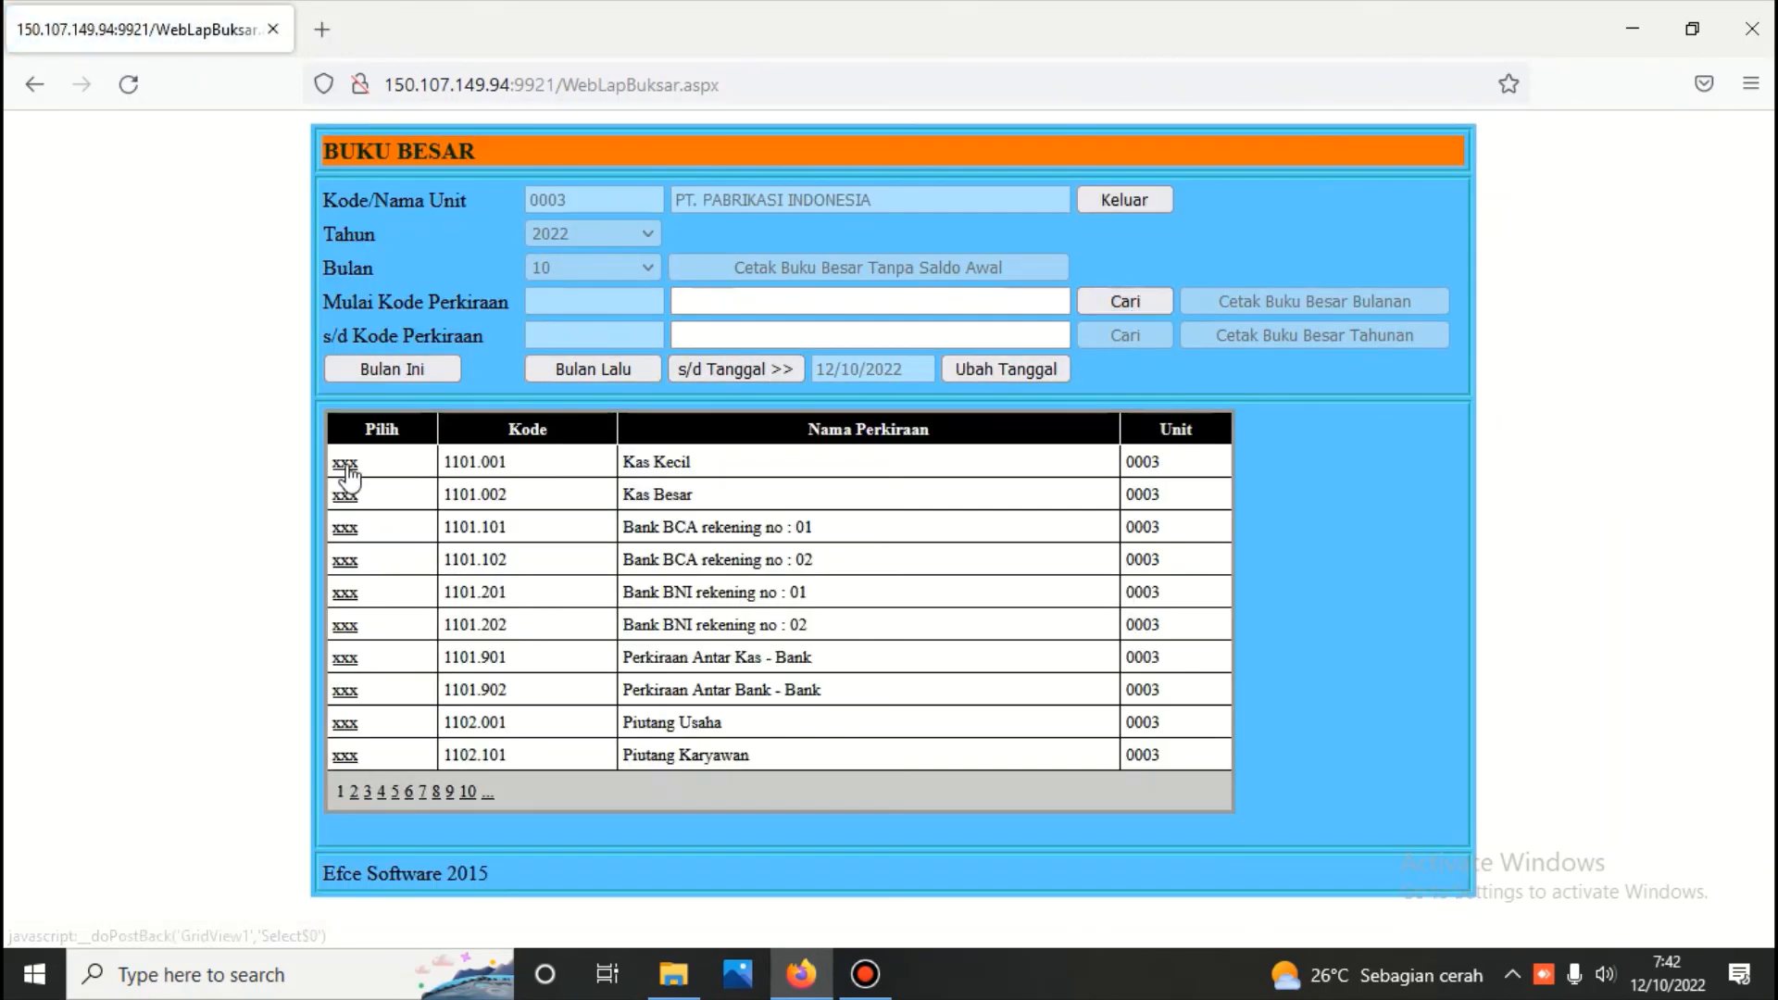
left_click(345, 463)
left_click(1002, 332)
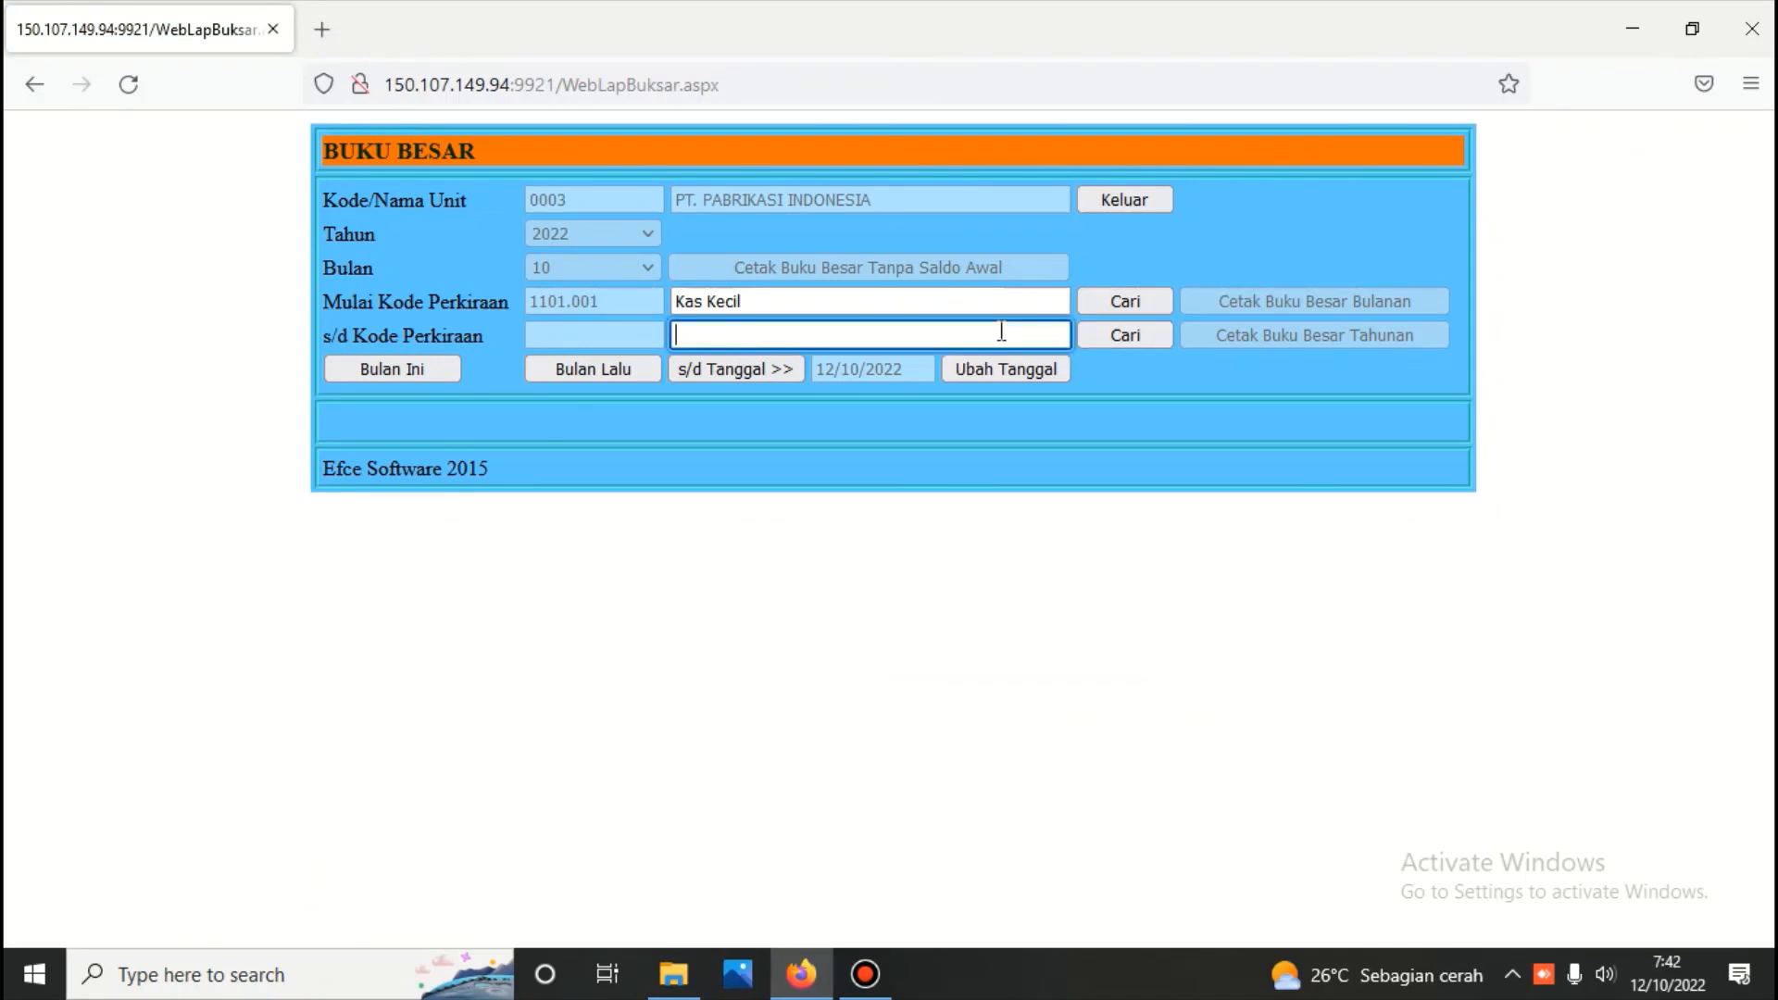
type("810")
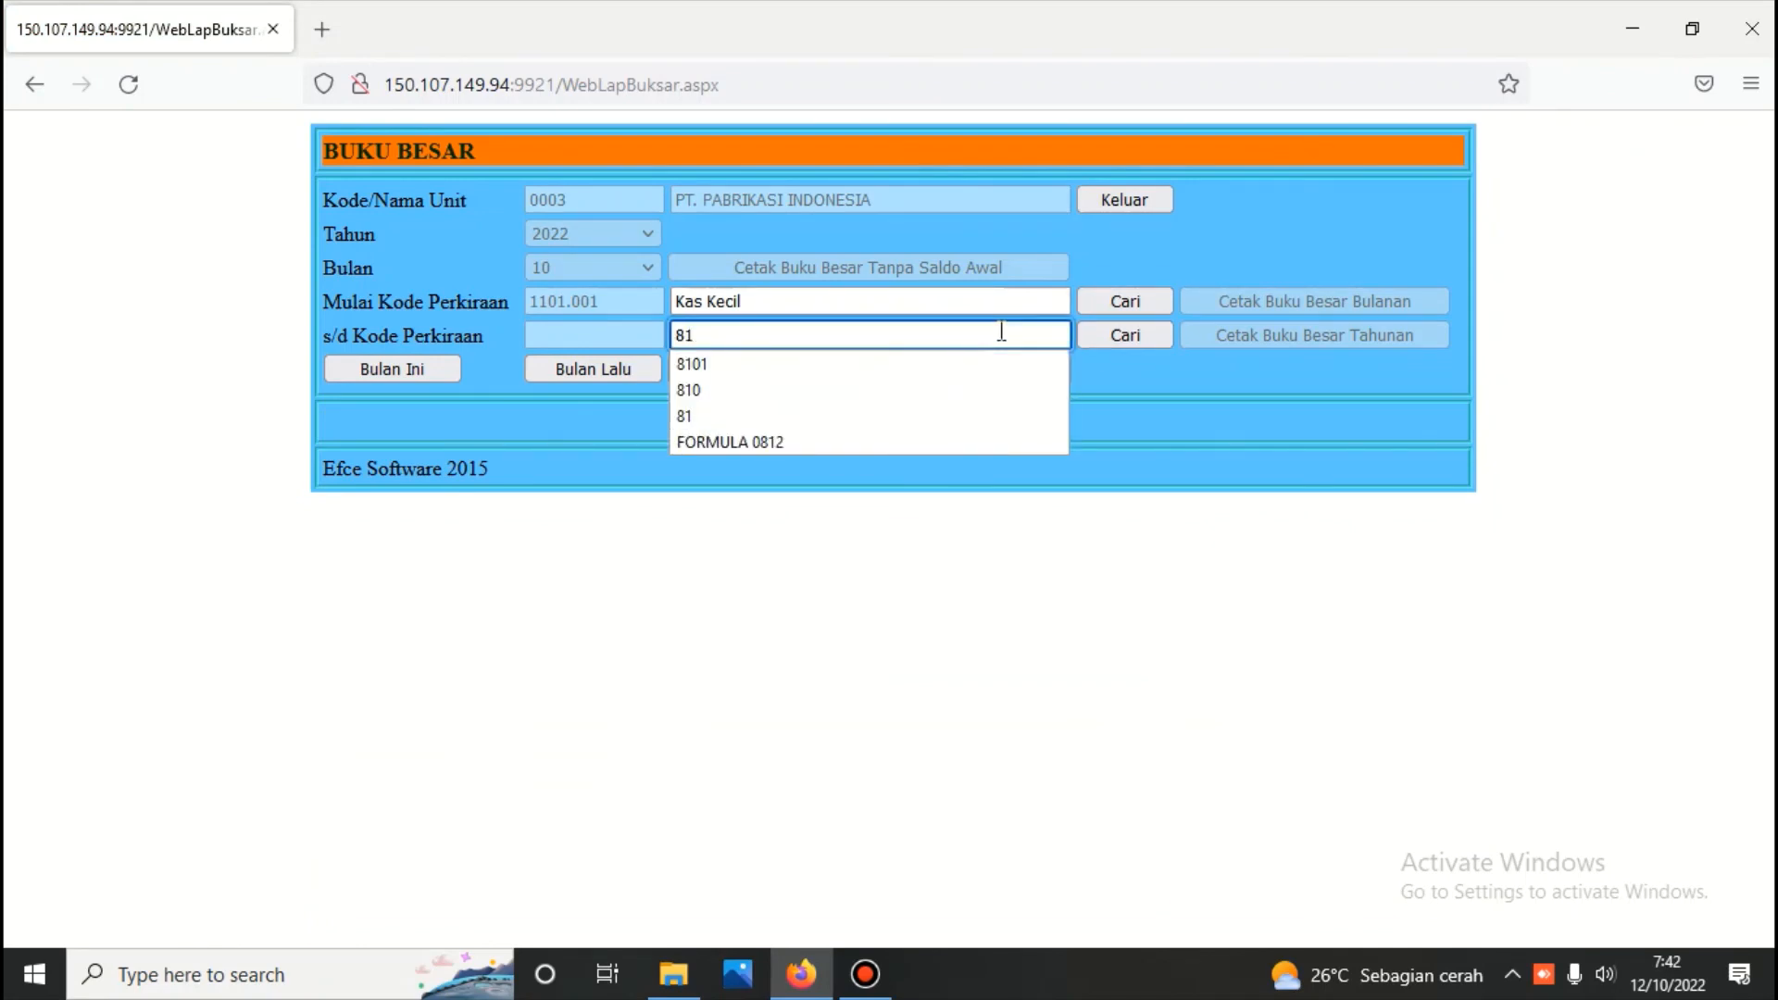
left_click(1137, 334)
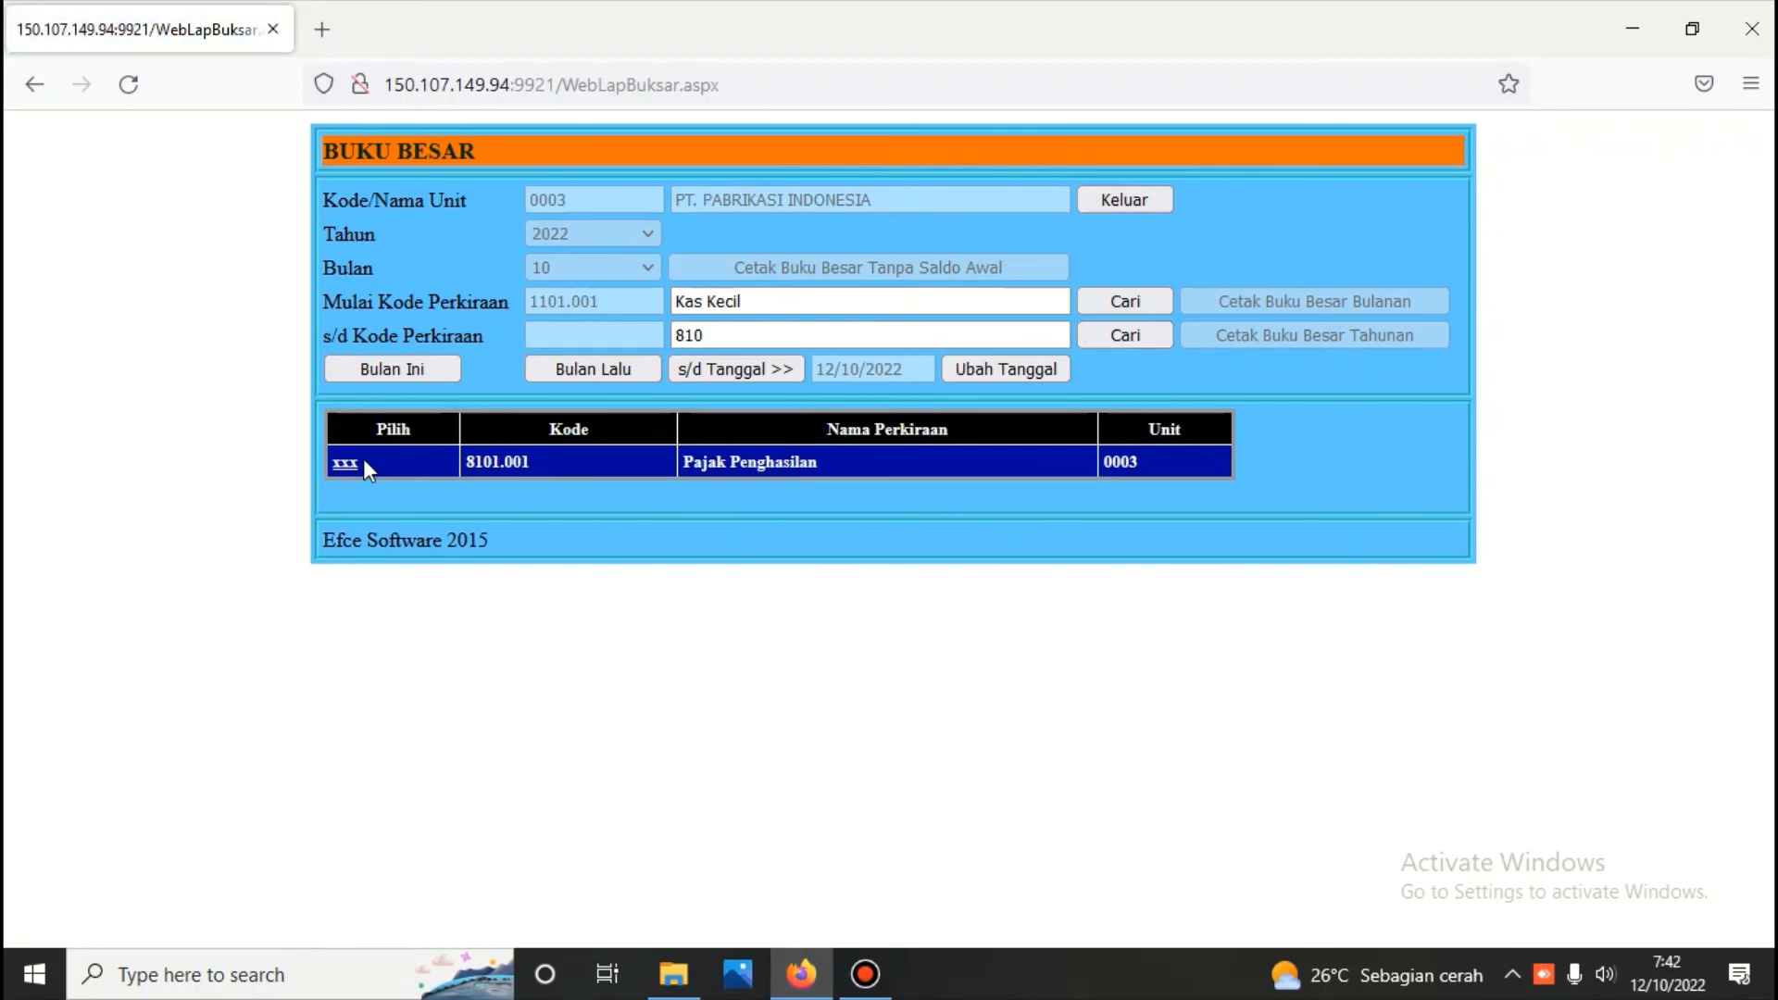
left_click(345, 461)
left_click(1286, 302)
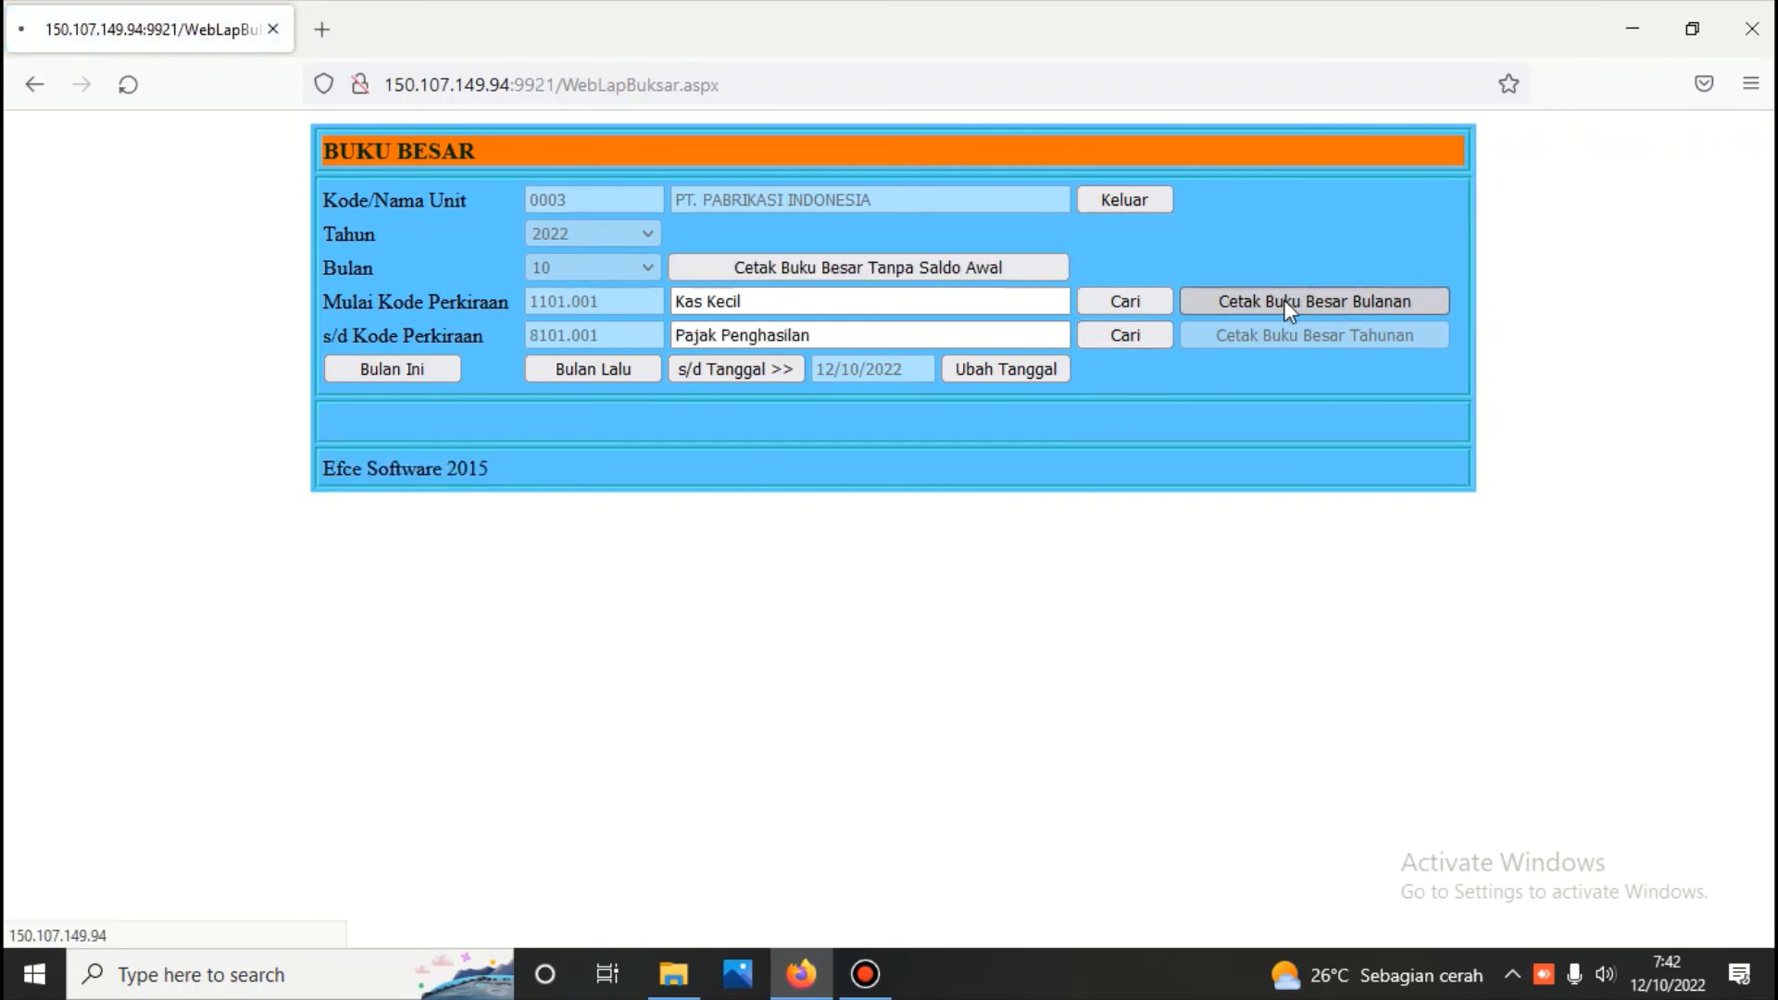
Examine the account transactions and balances on every page of the monthly general ledger report
scroll(1049, 453, "down", 5)
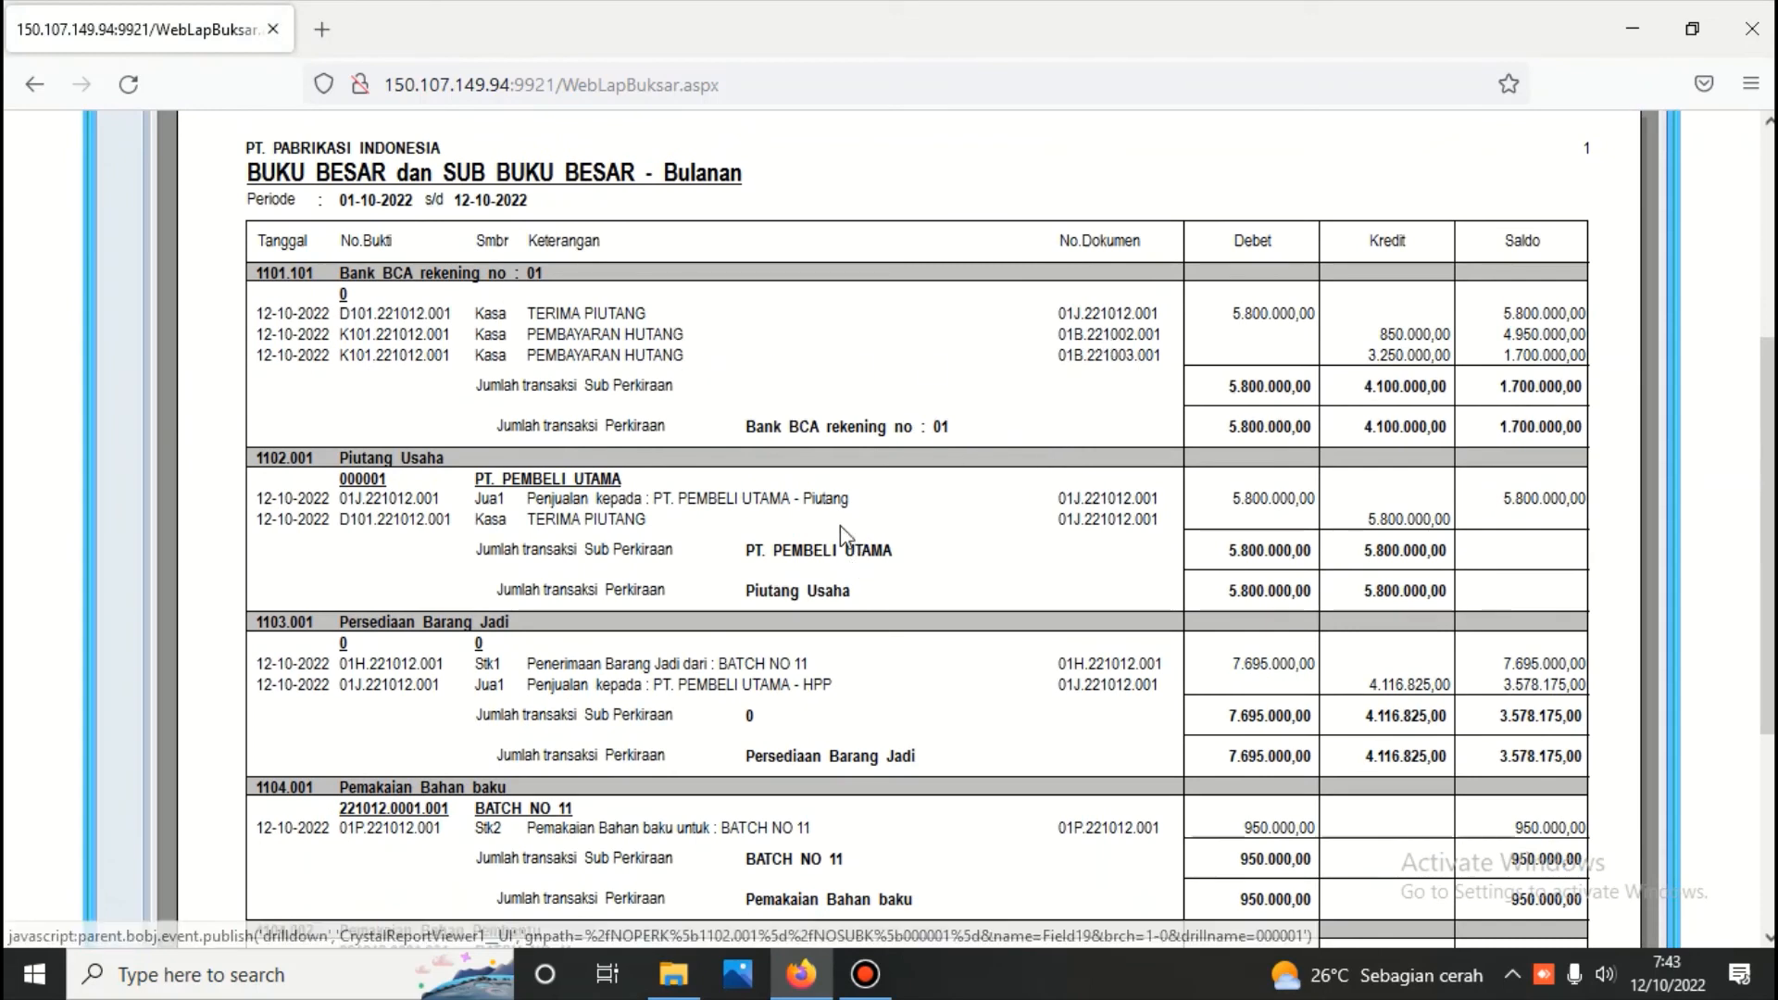
scroll(1148, 488, "down", 3)
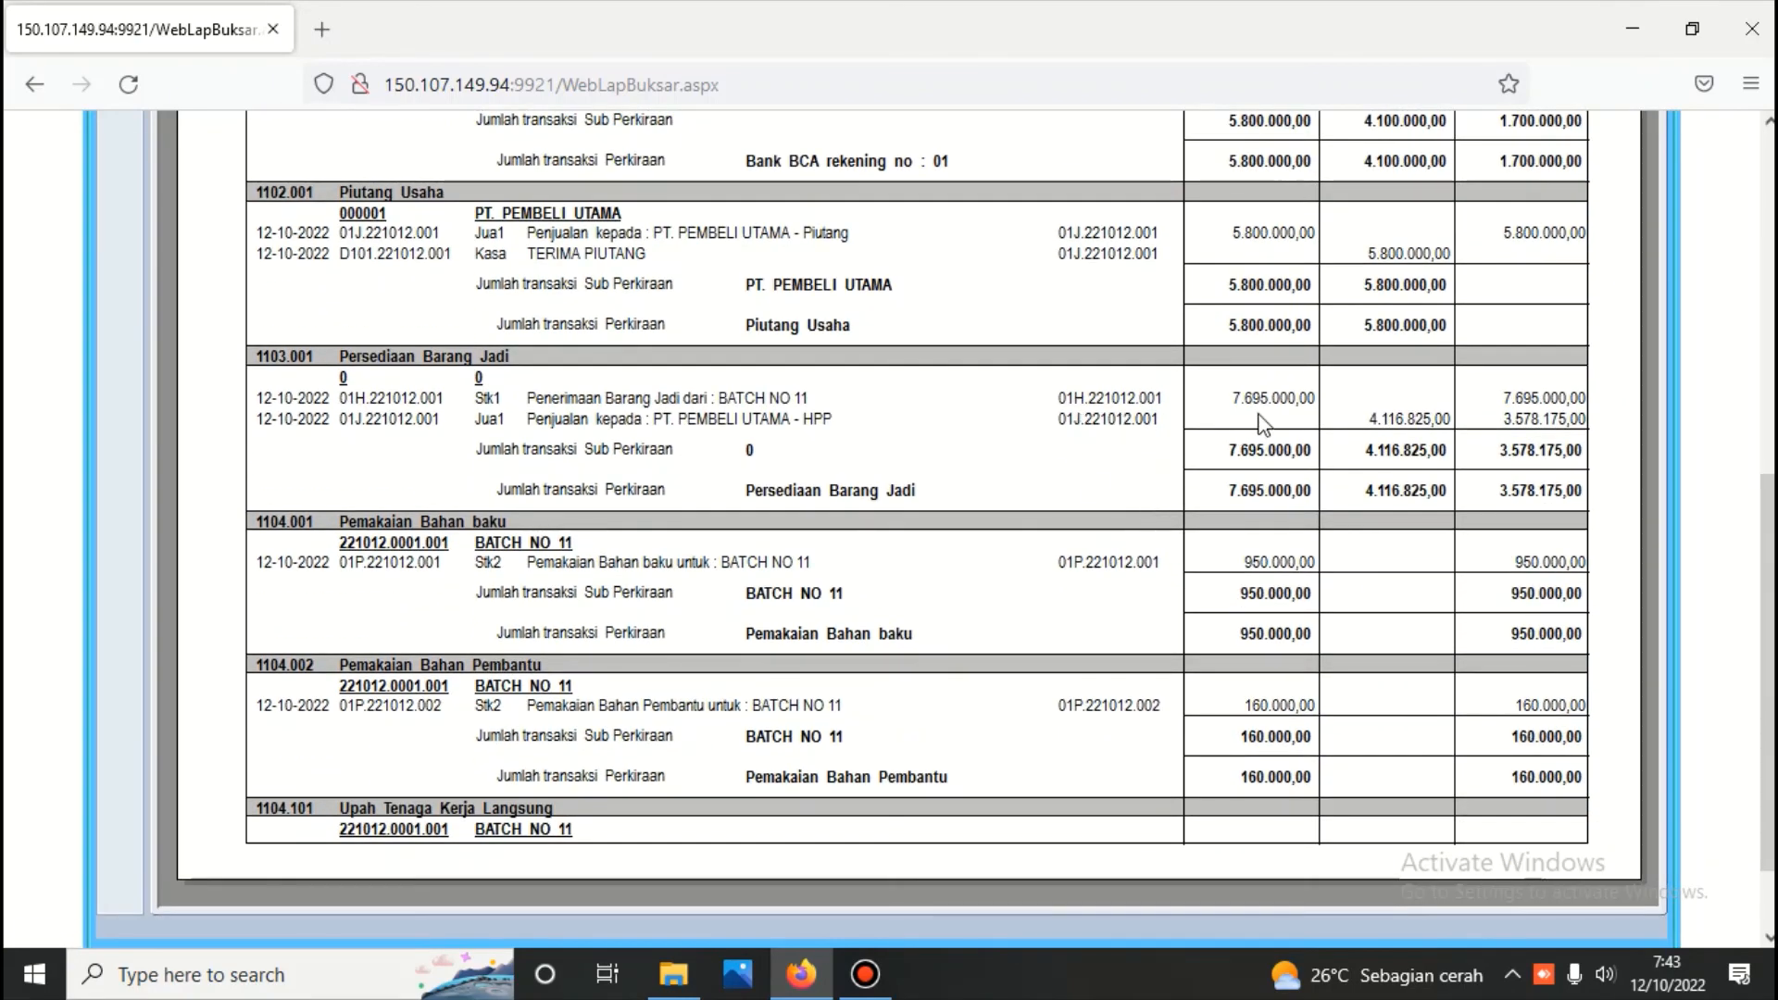
scroll(1102, 472, "down", 2)
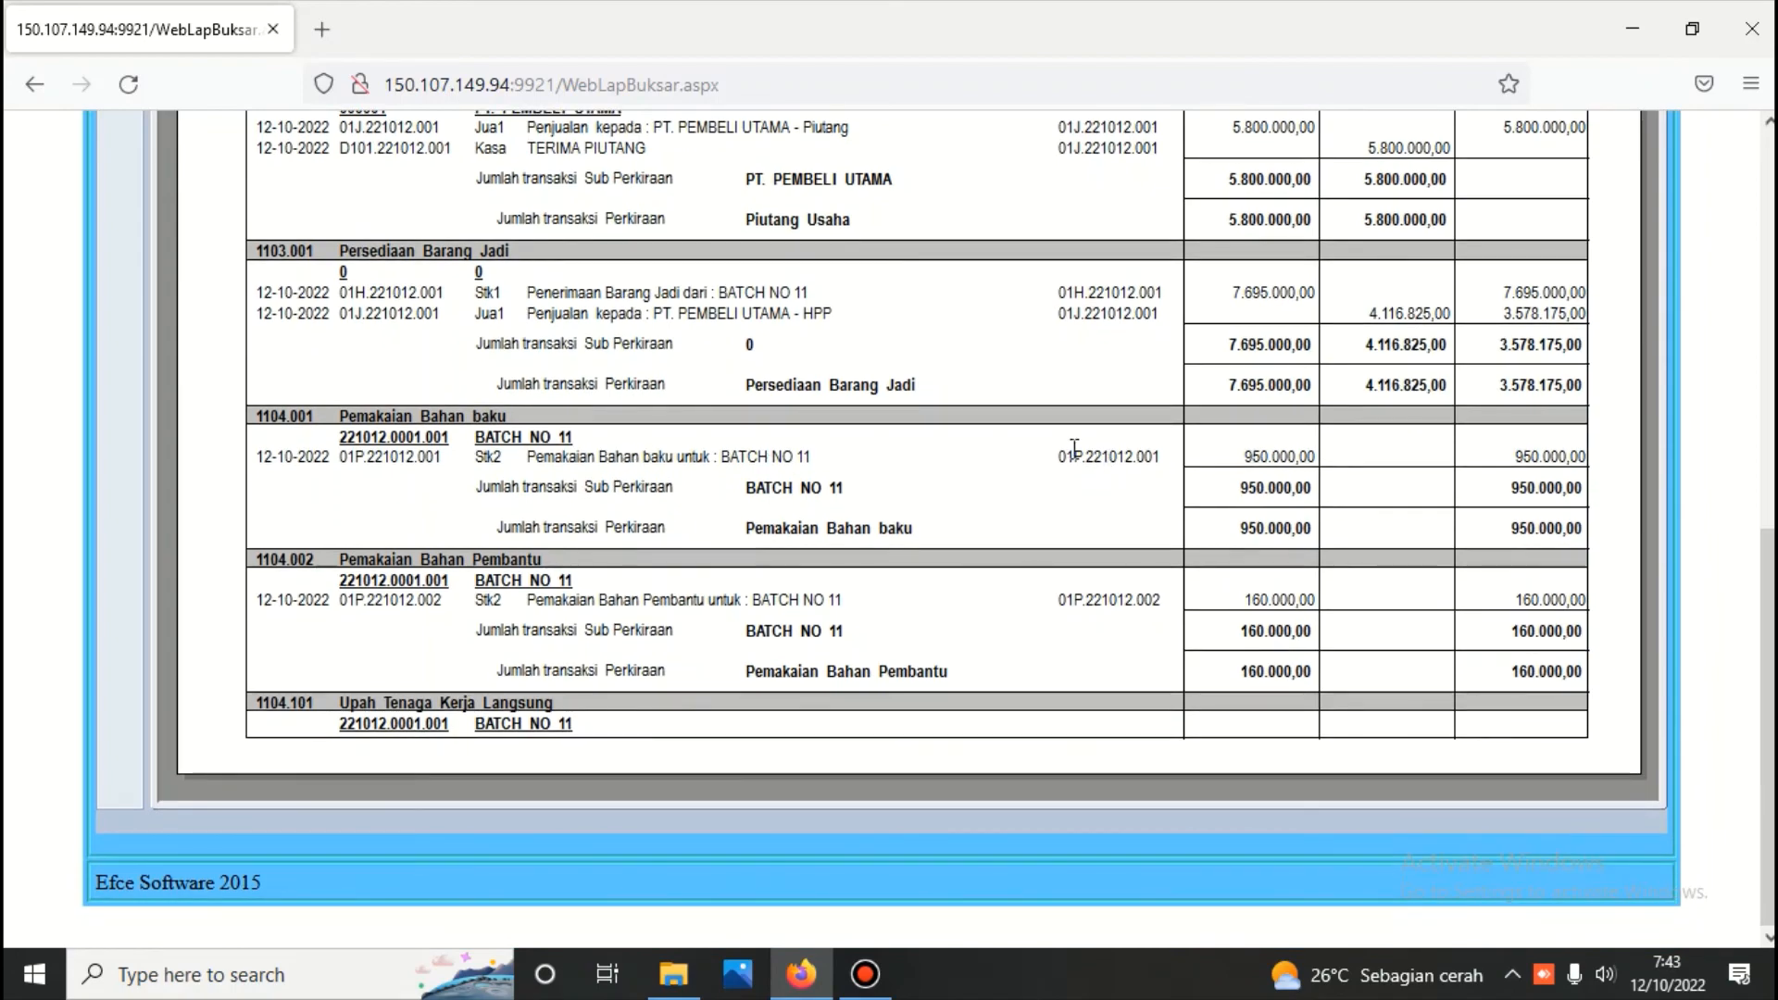
scroll(959, 468, "up", 10)
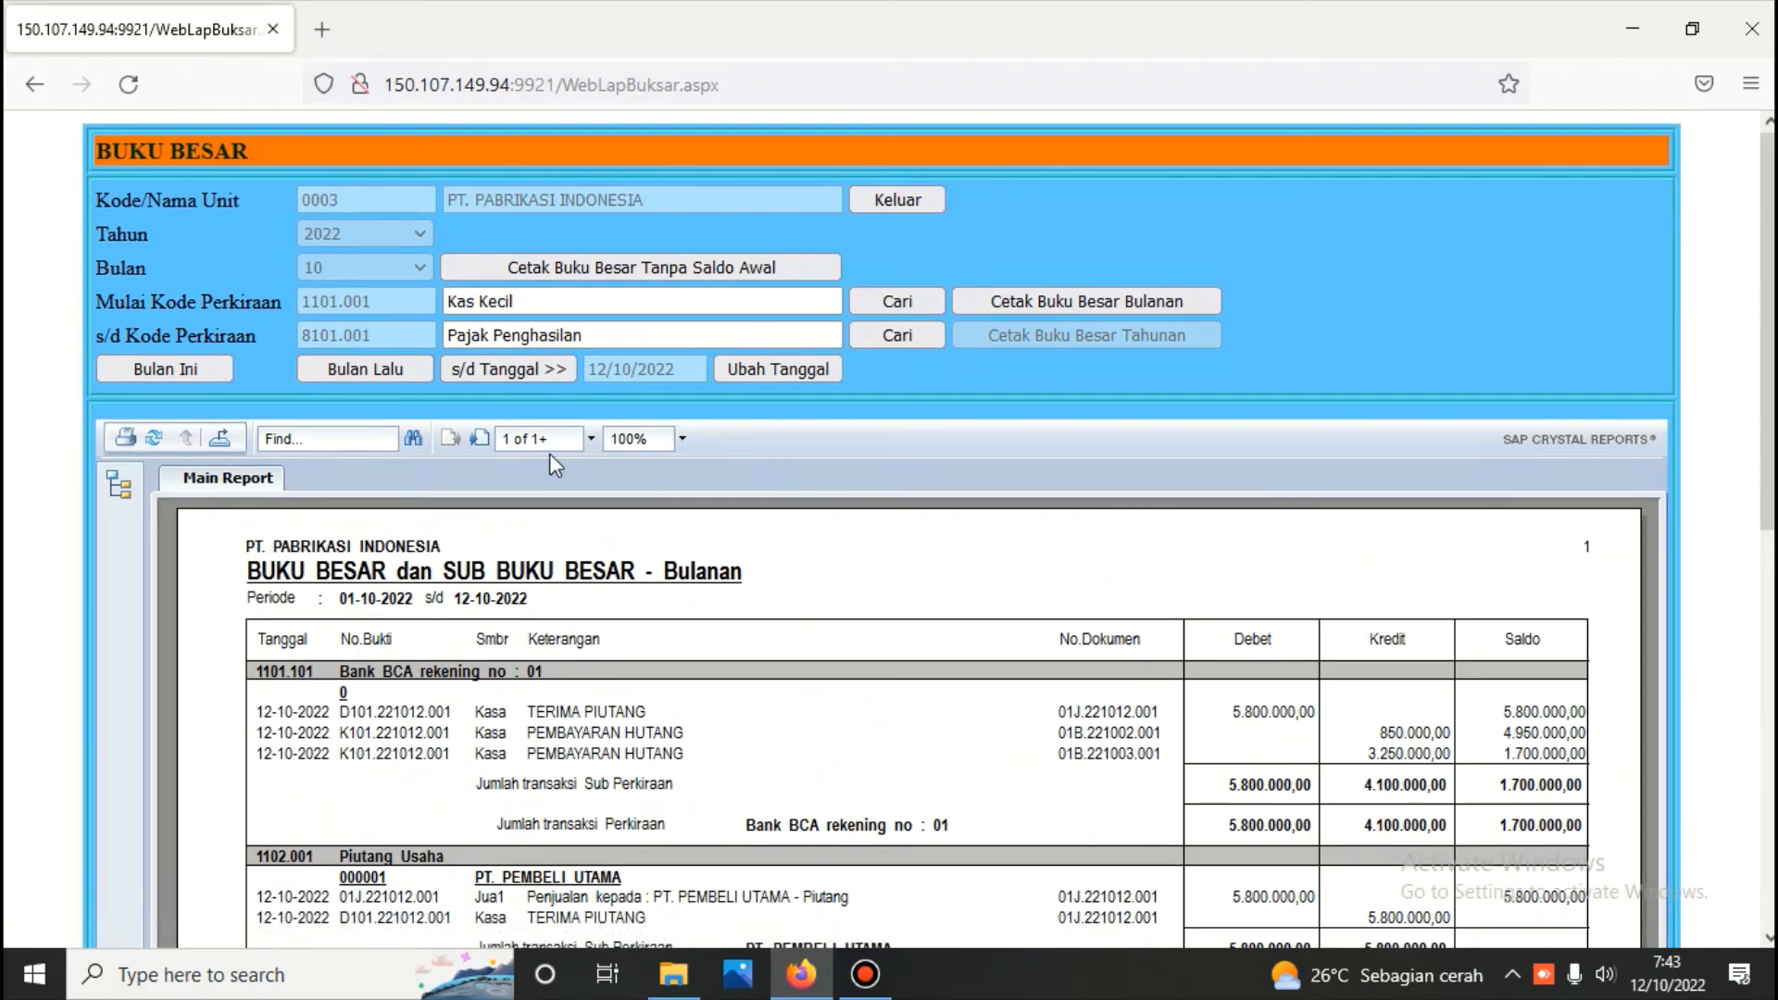
left_click(479, 438)
scroll(478, 449, "down", 5)
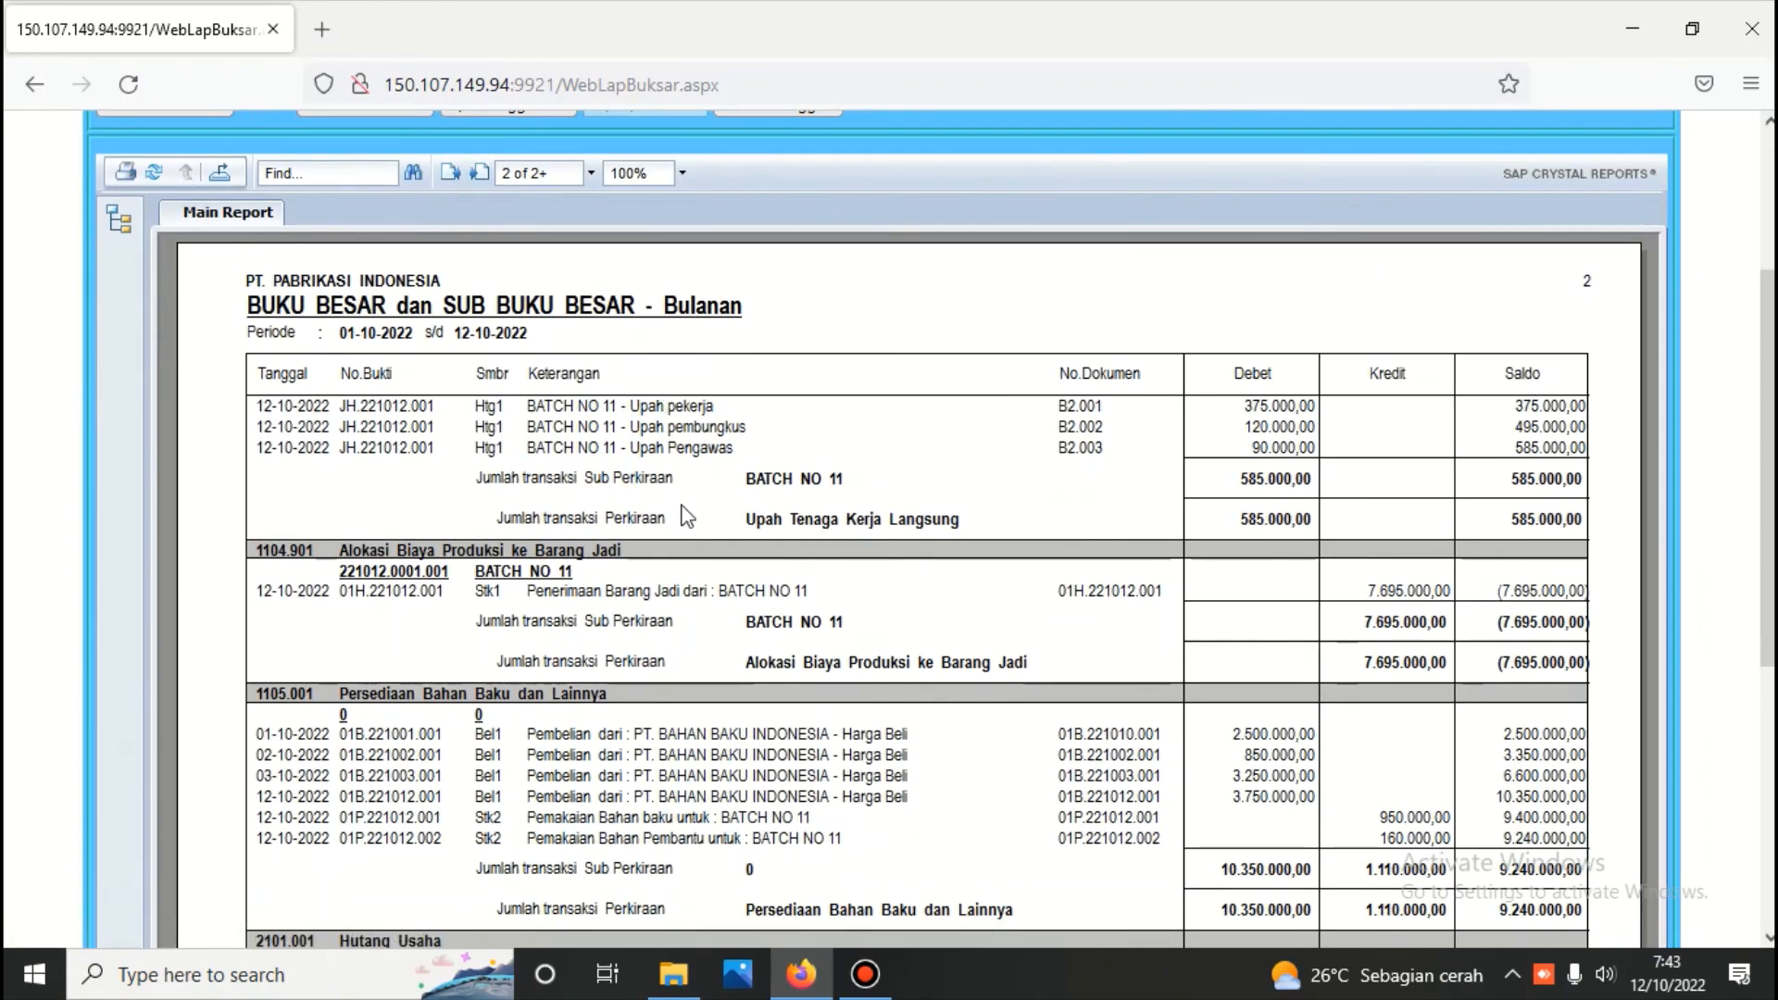
scroll(686, 517, "down", 3)
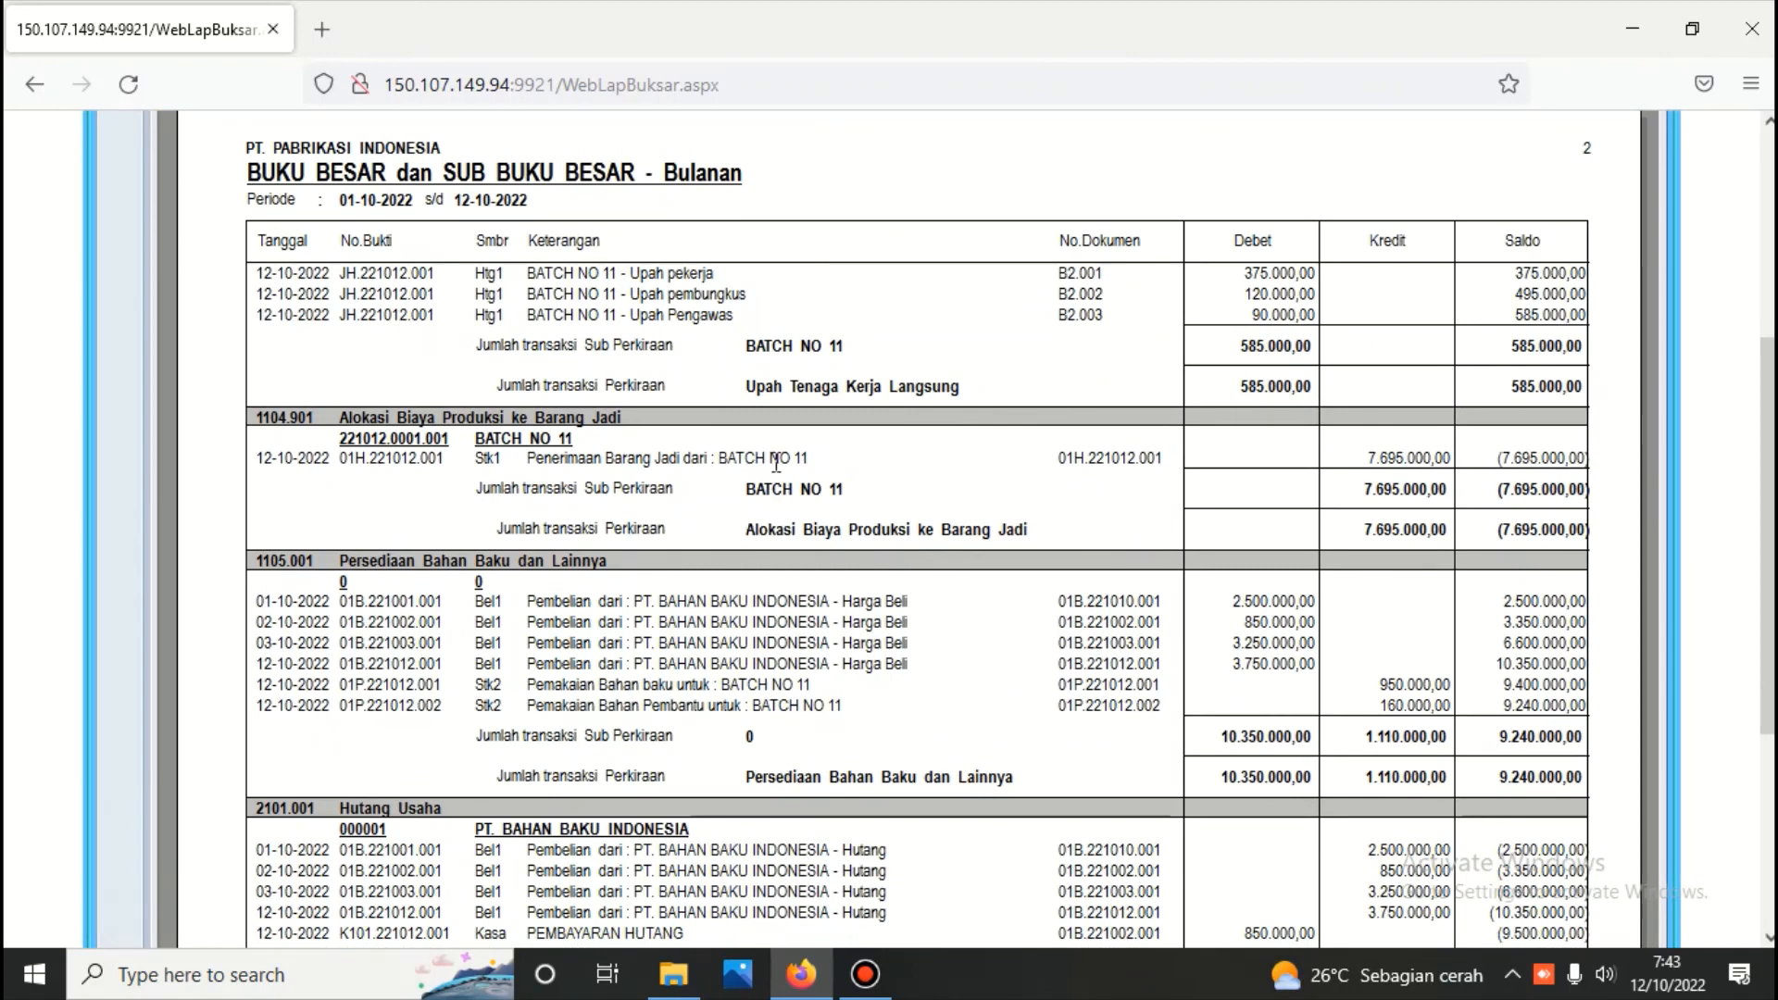
scroll(986, 542, "down", 6)
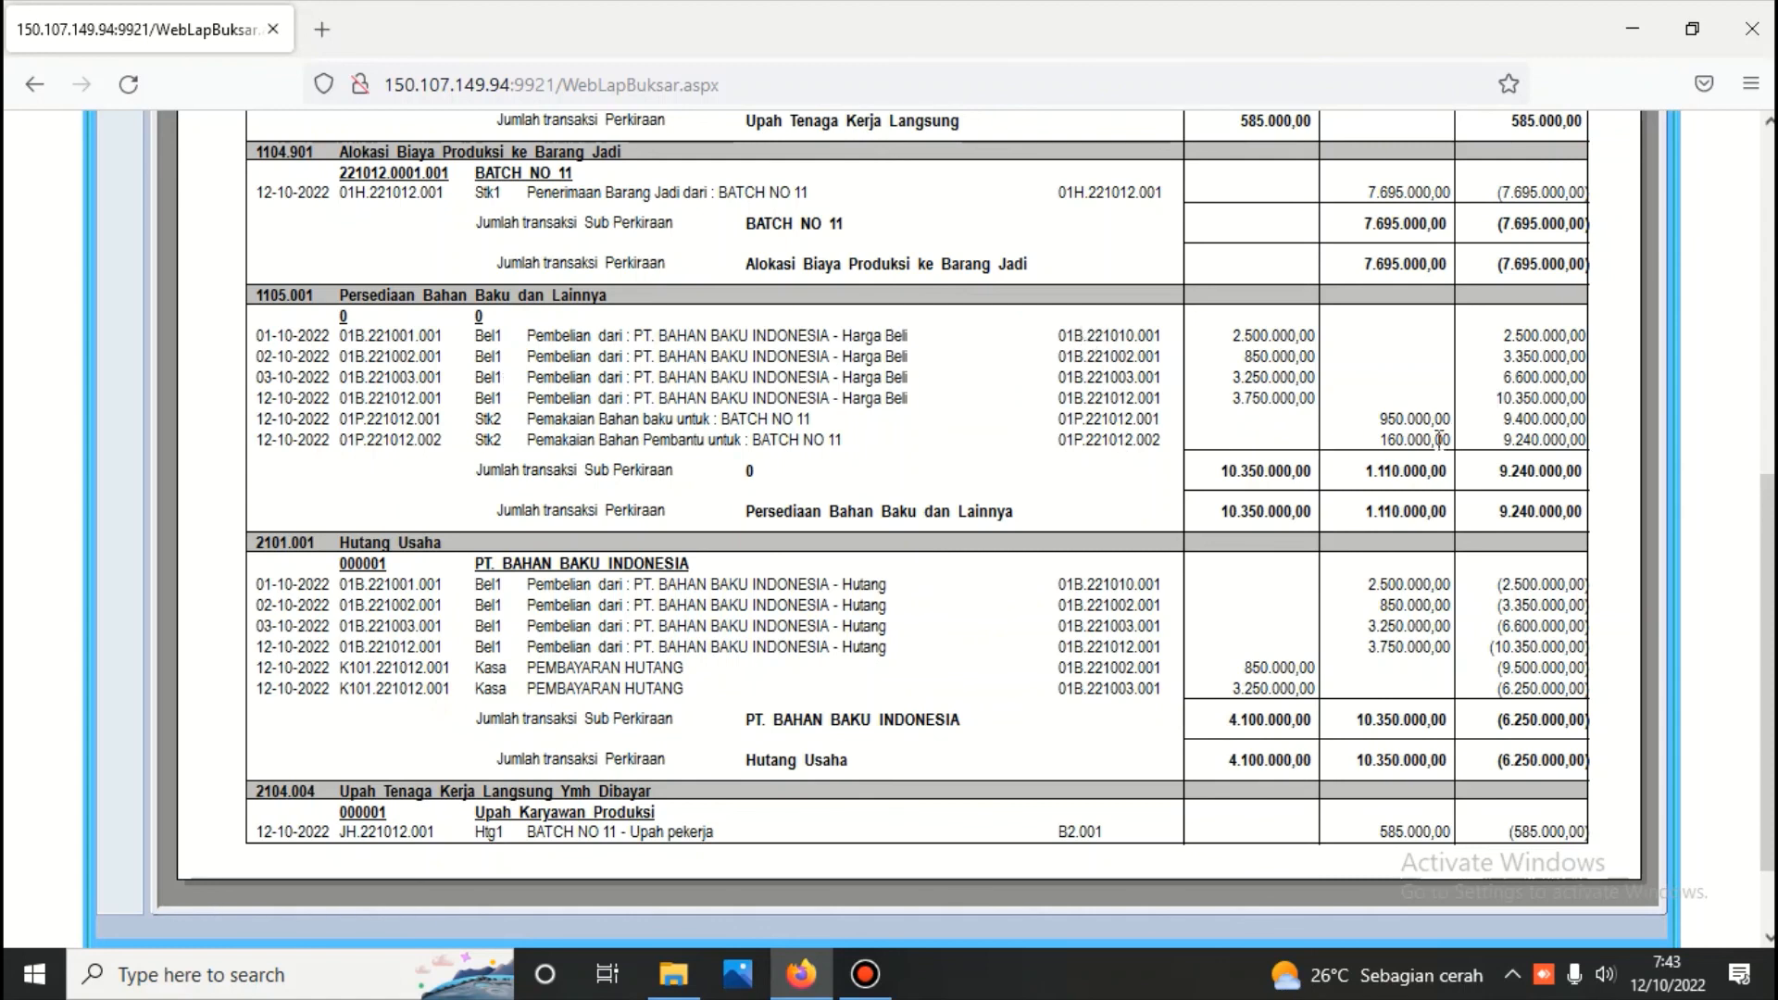
scroll(933, 468, "down", 2)
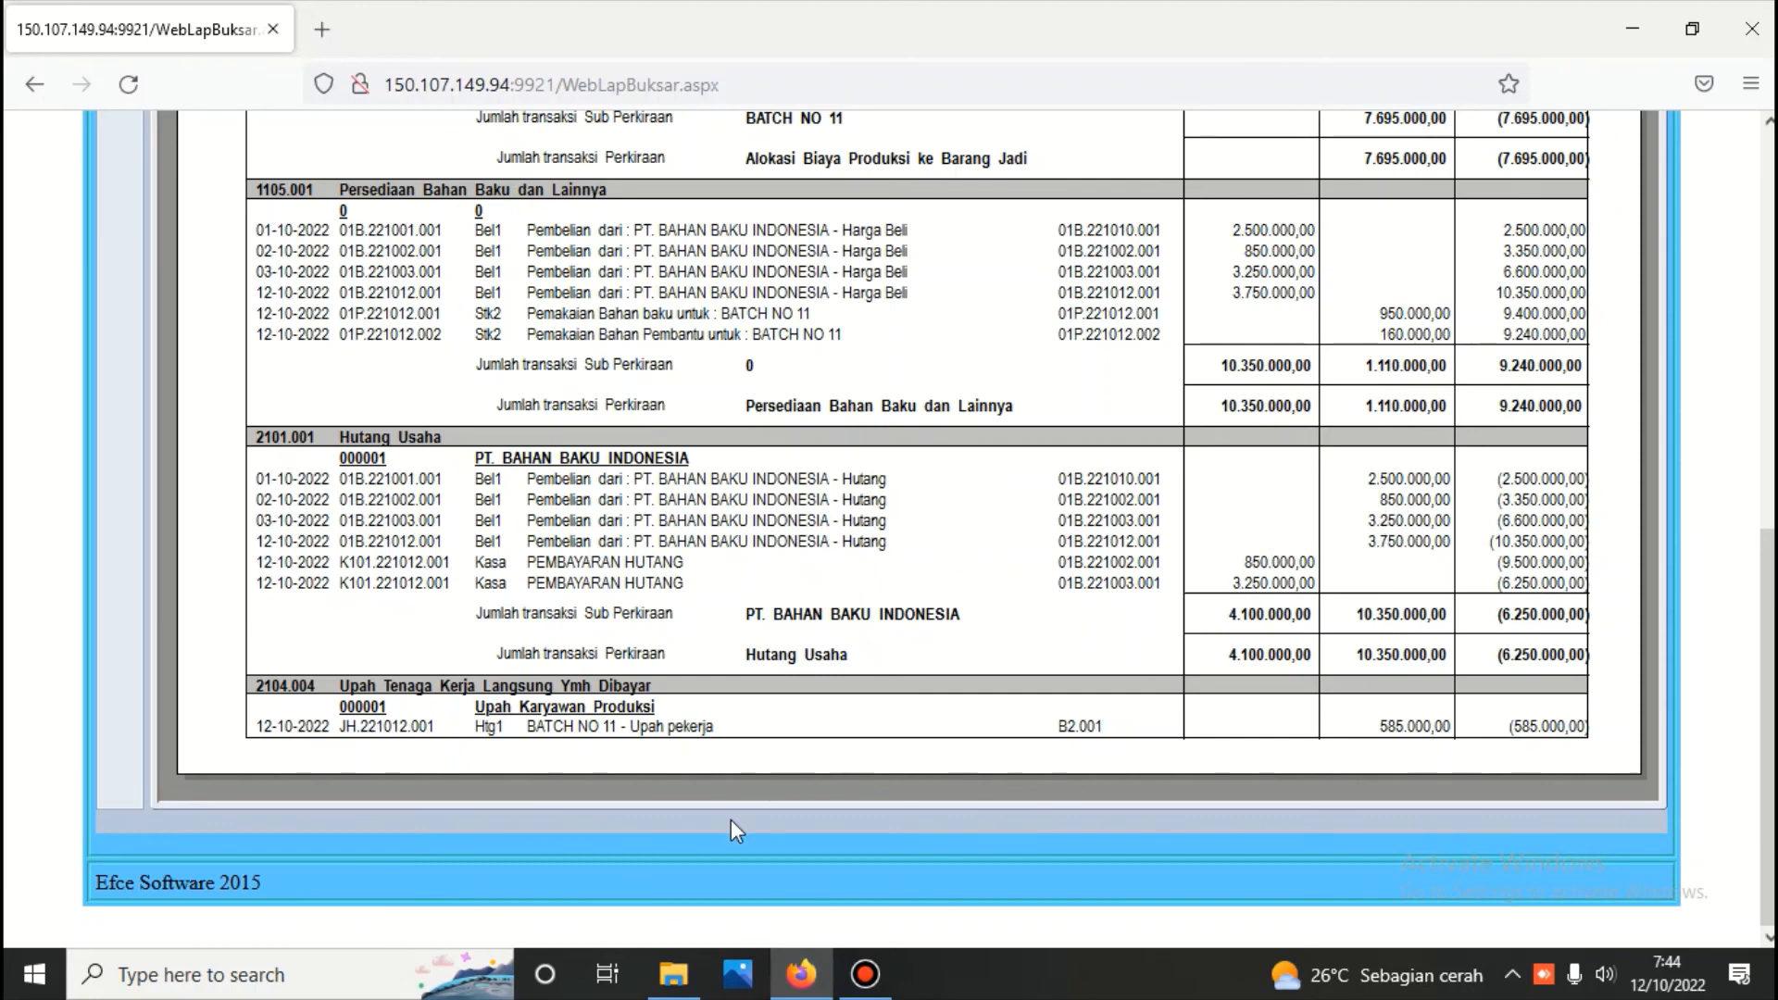
scroll(685, 715, "up", 8)
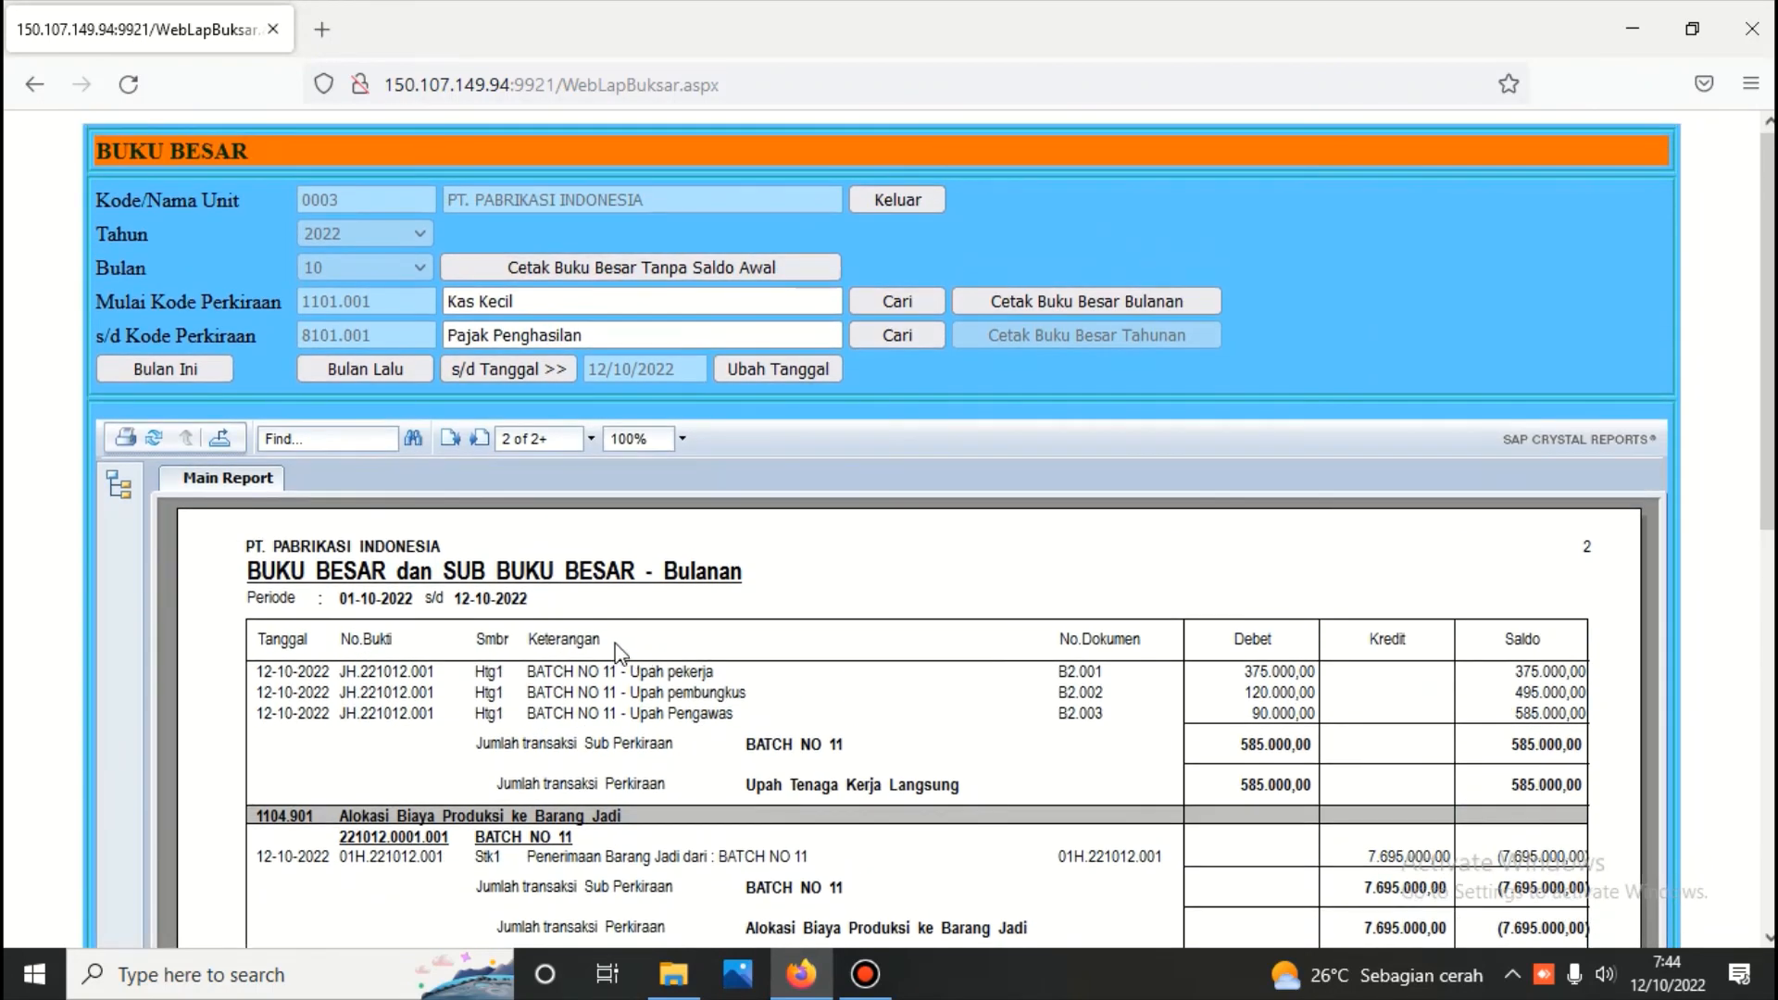
left_click(478, 439)
scroll(476, 443, "down", 5)
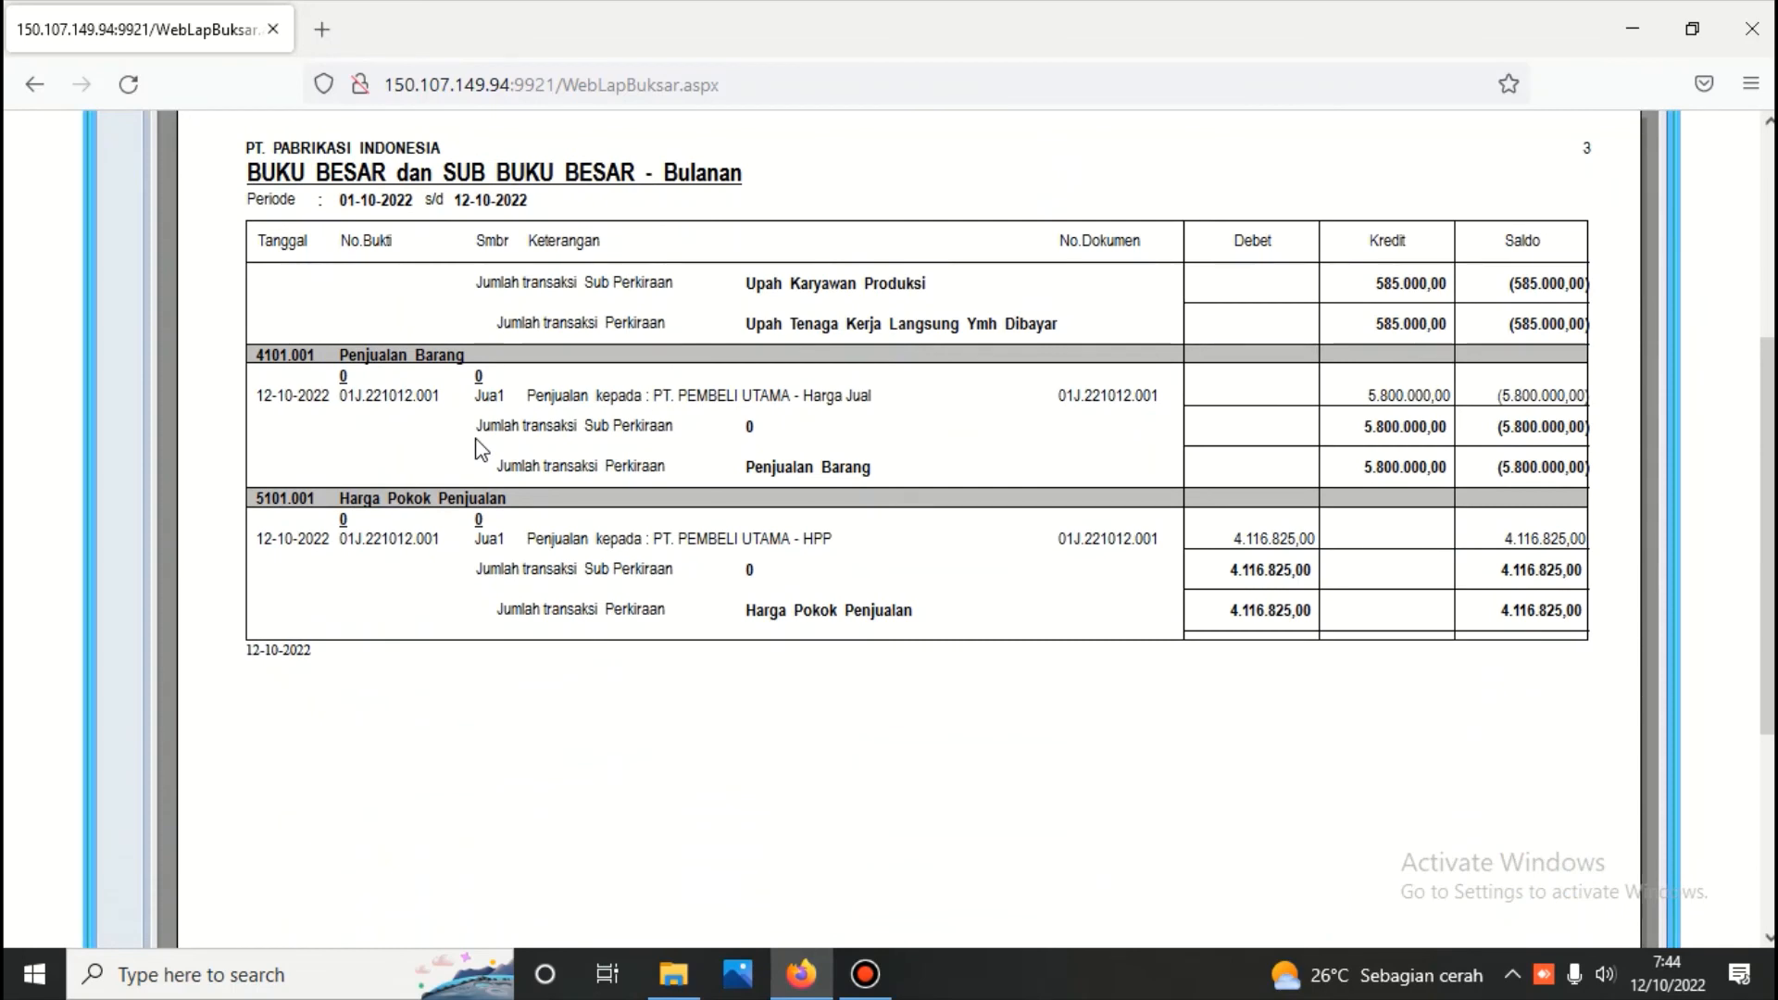
scroll(475, 443, "up", 5)
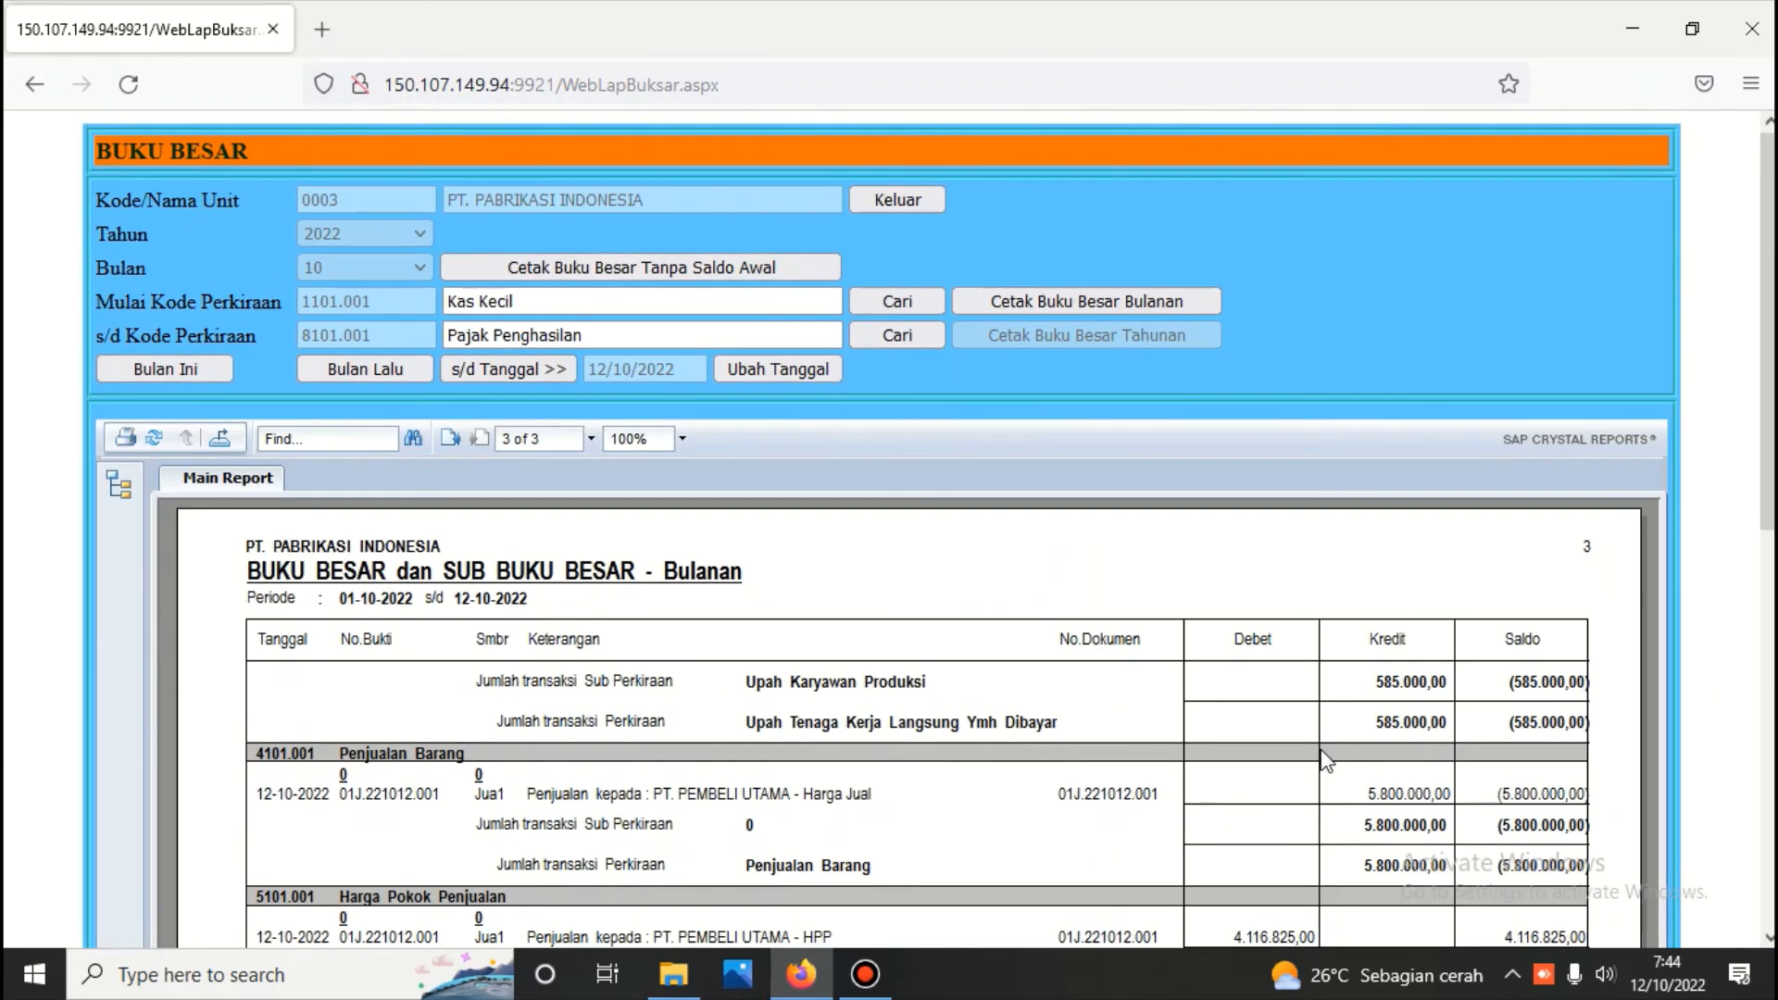
Leave the ledger report and the Buku Besar module, and sign out of the accounting application
left_click(900, 202)
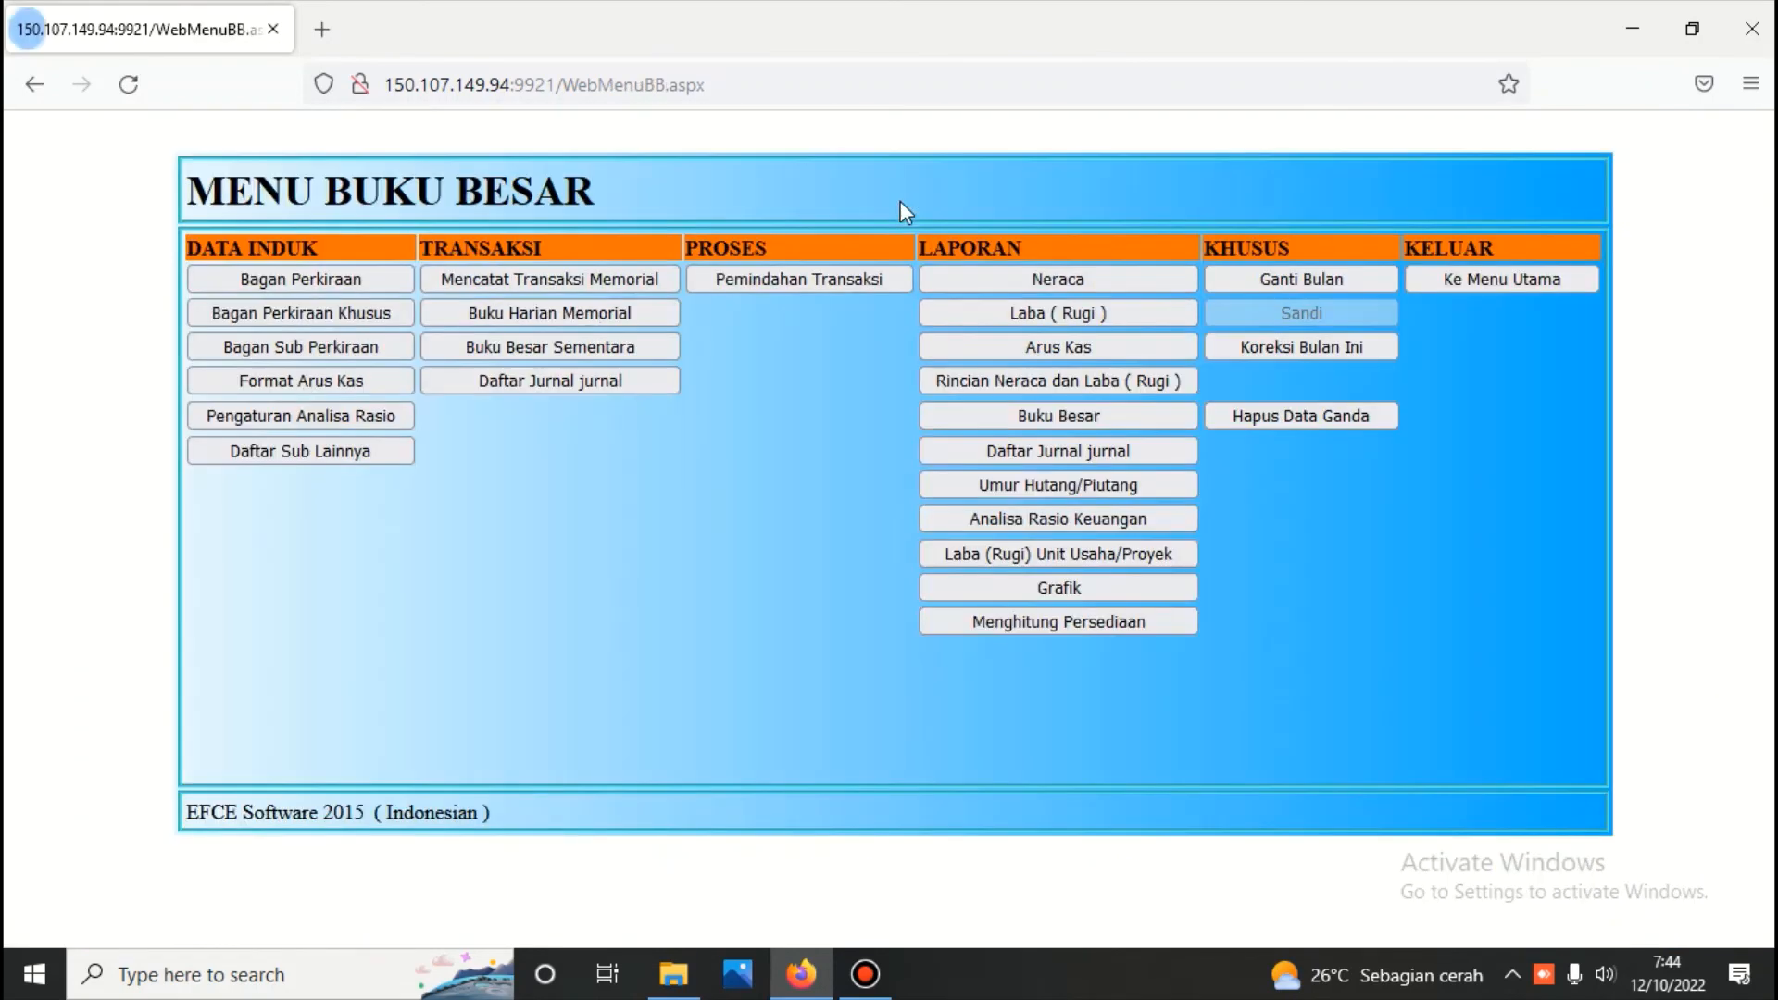
left_click(1453, 287)
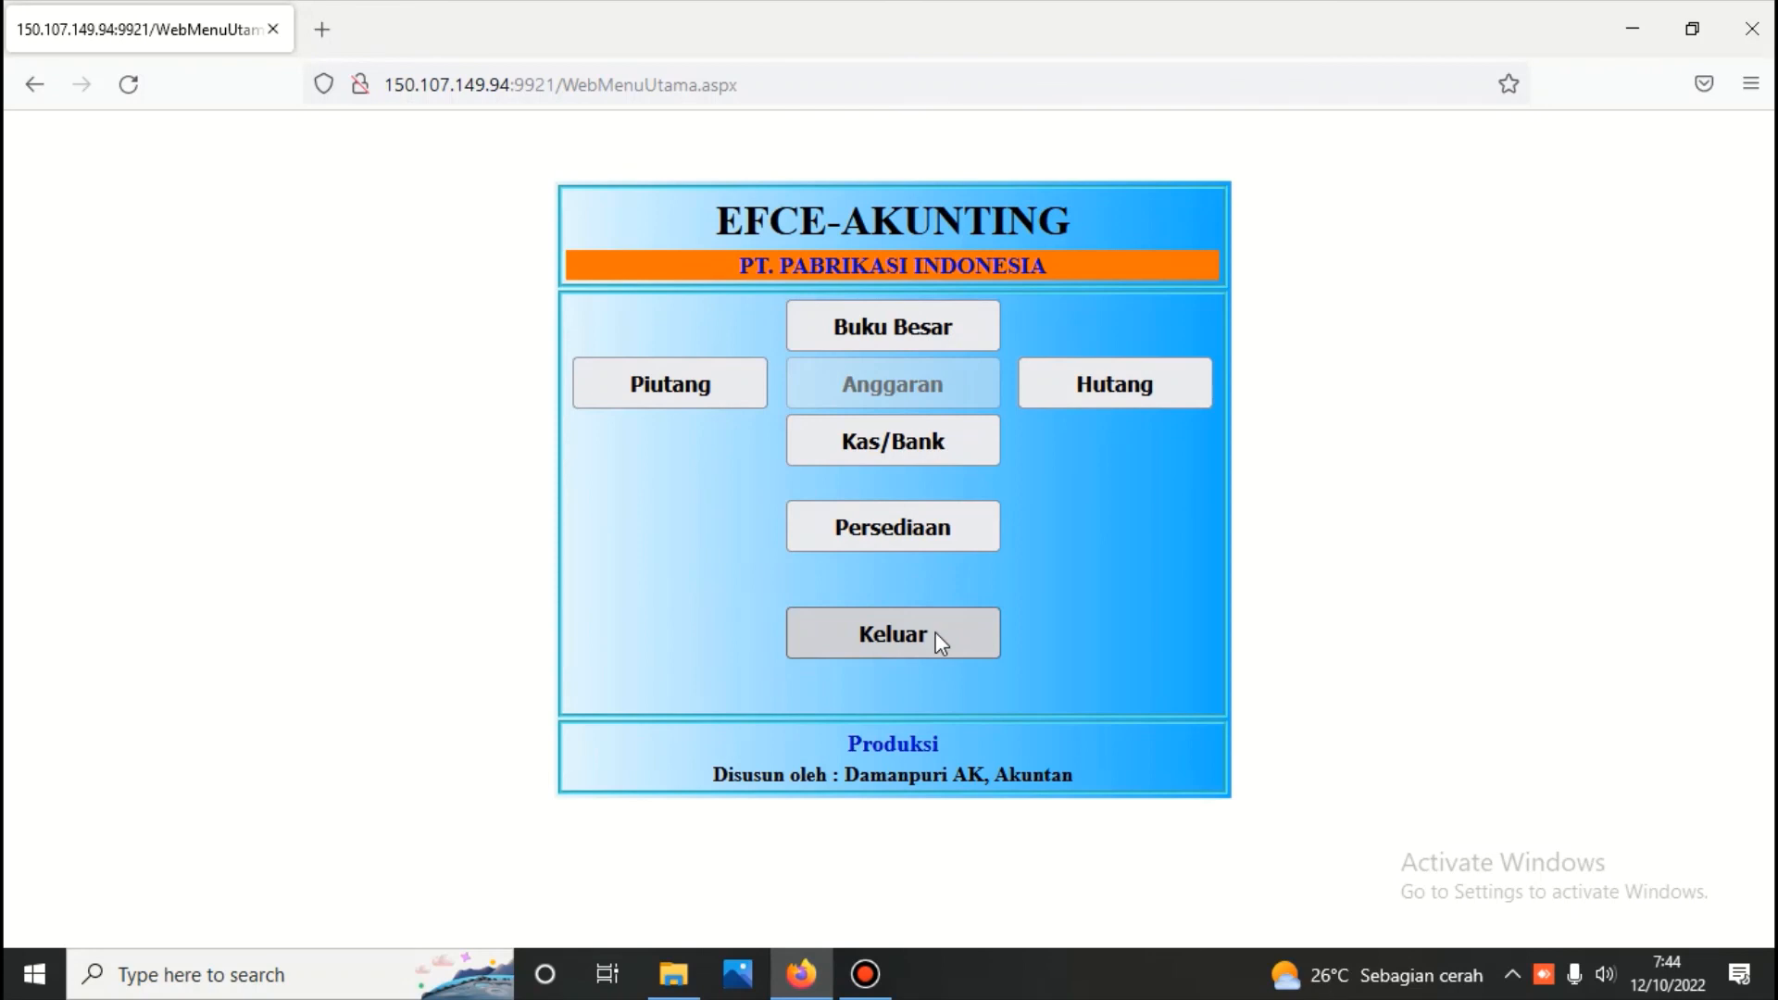
left_click(936, 631)
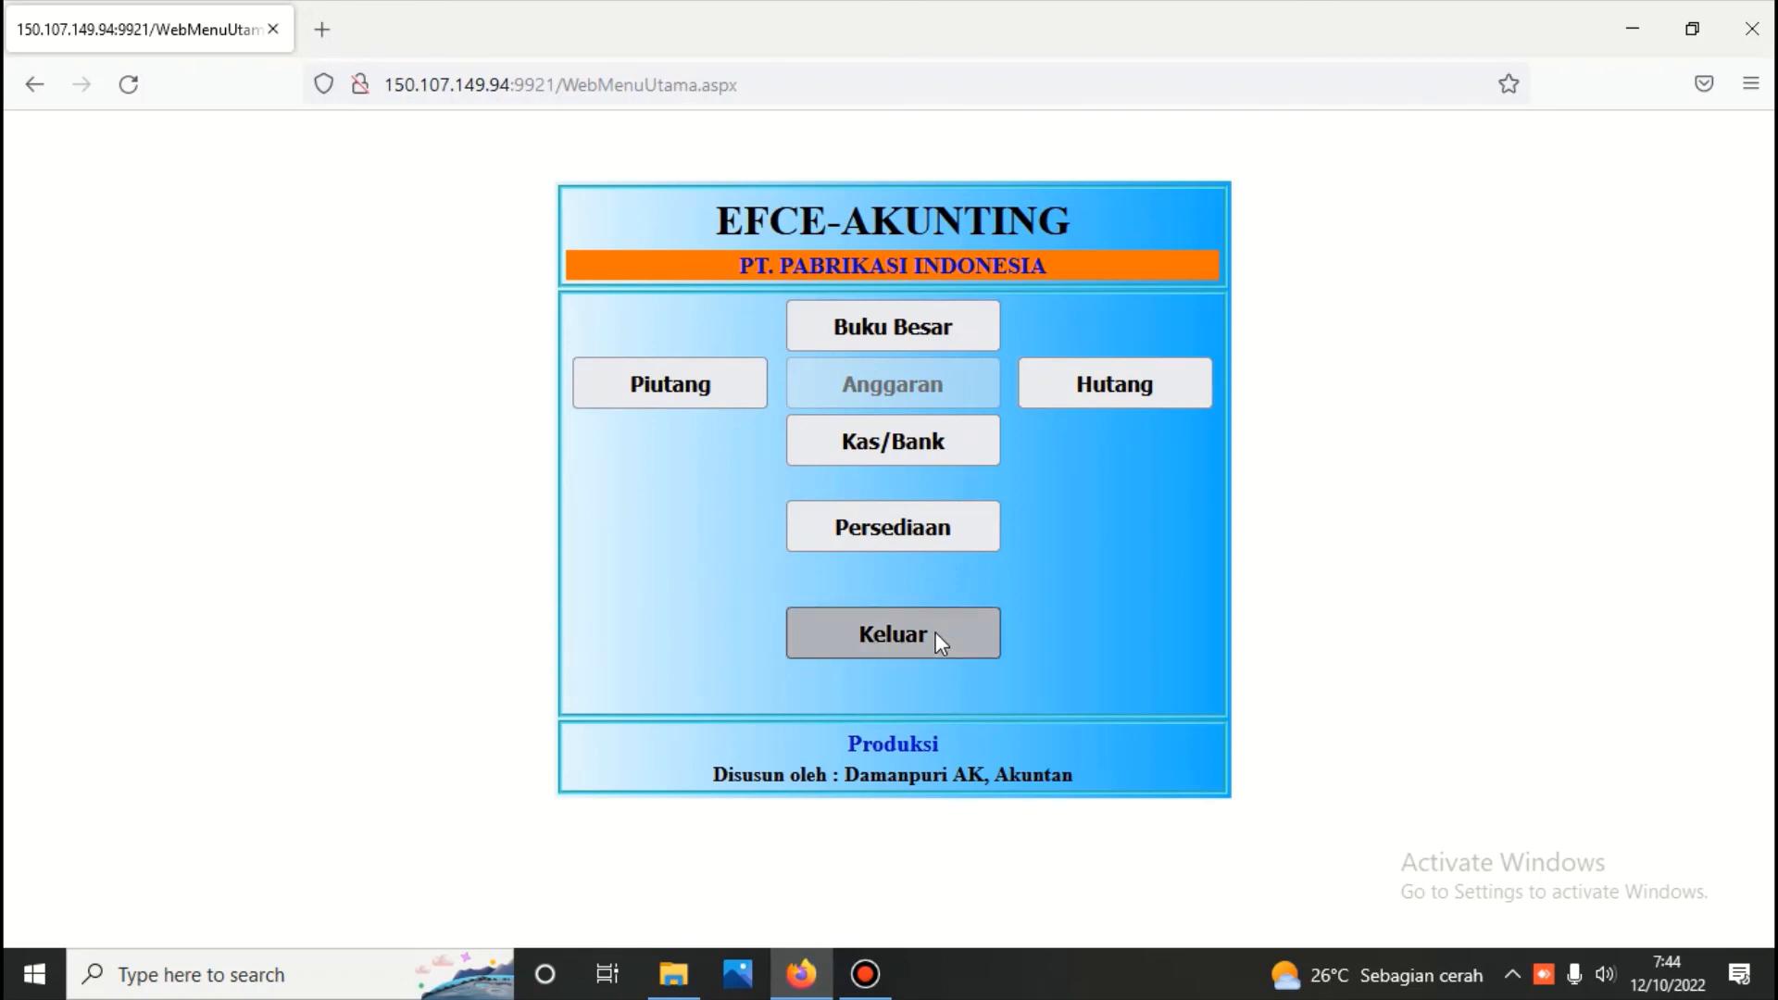
left_click(1119, 613)
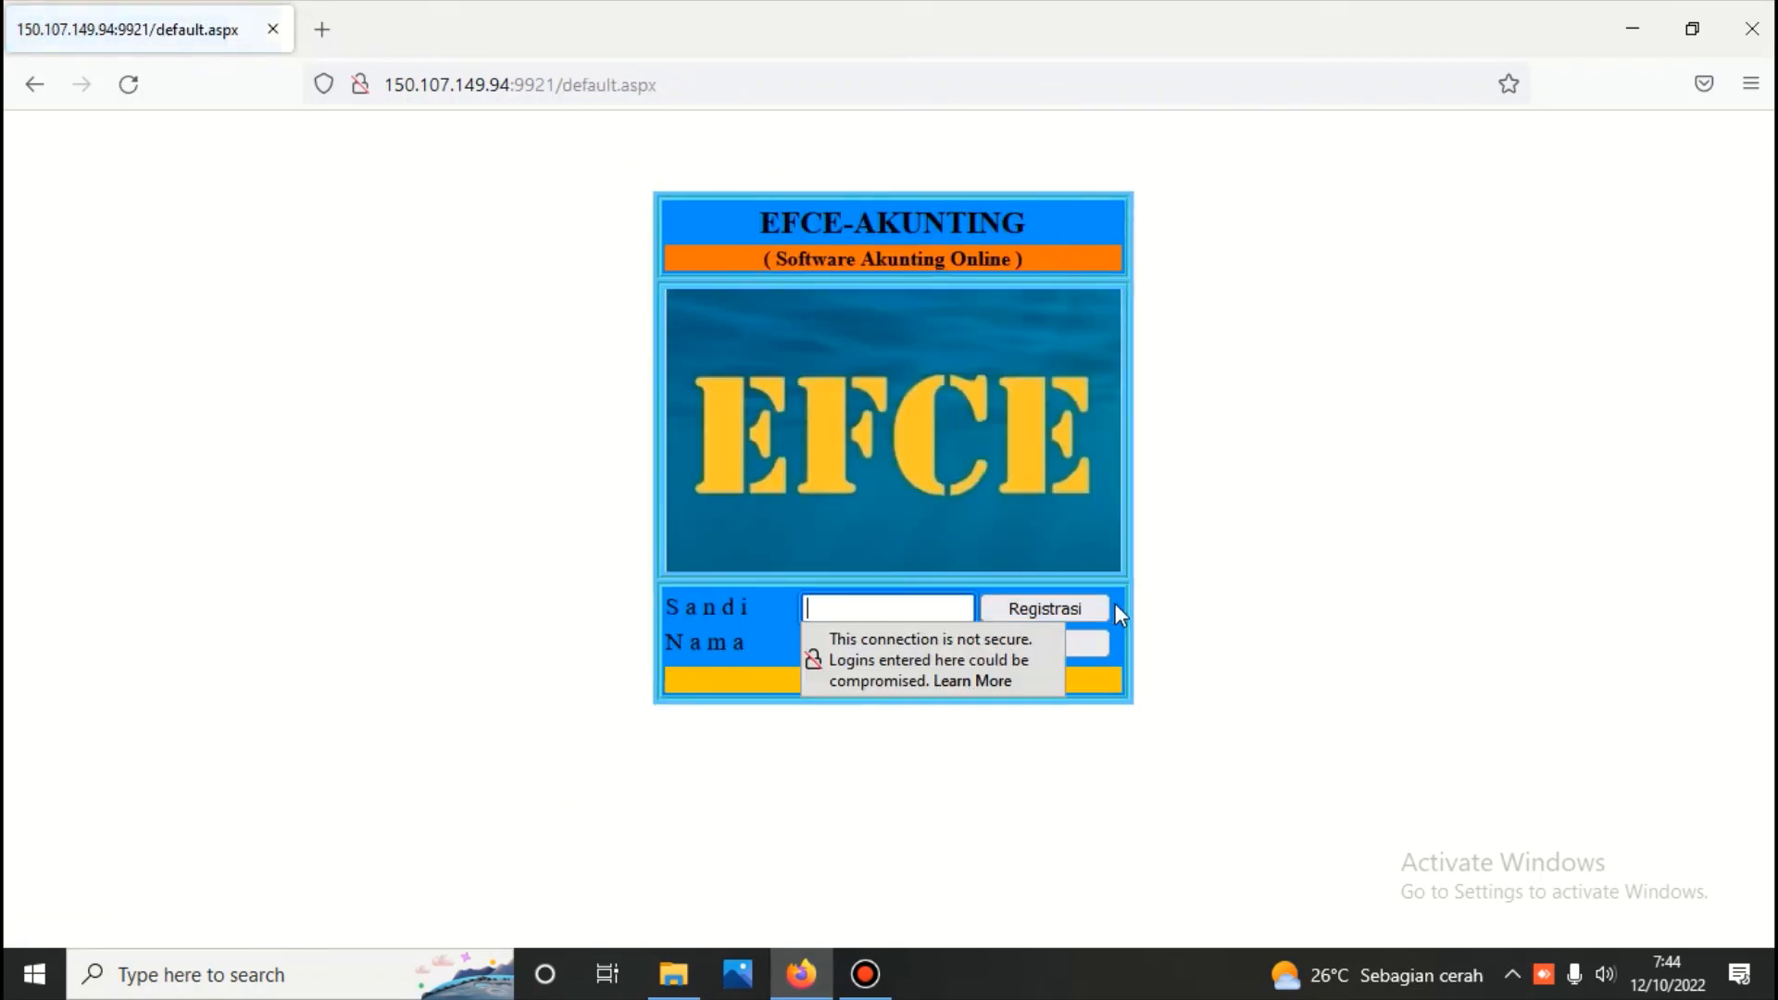